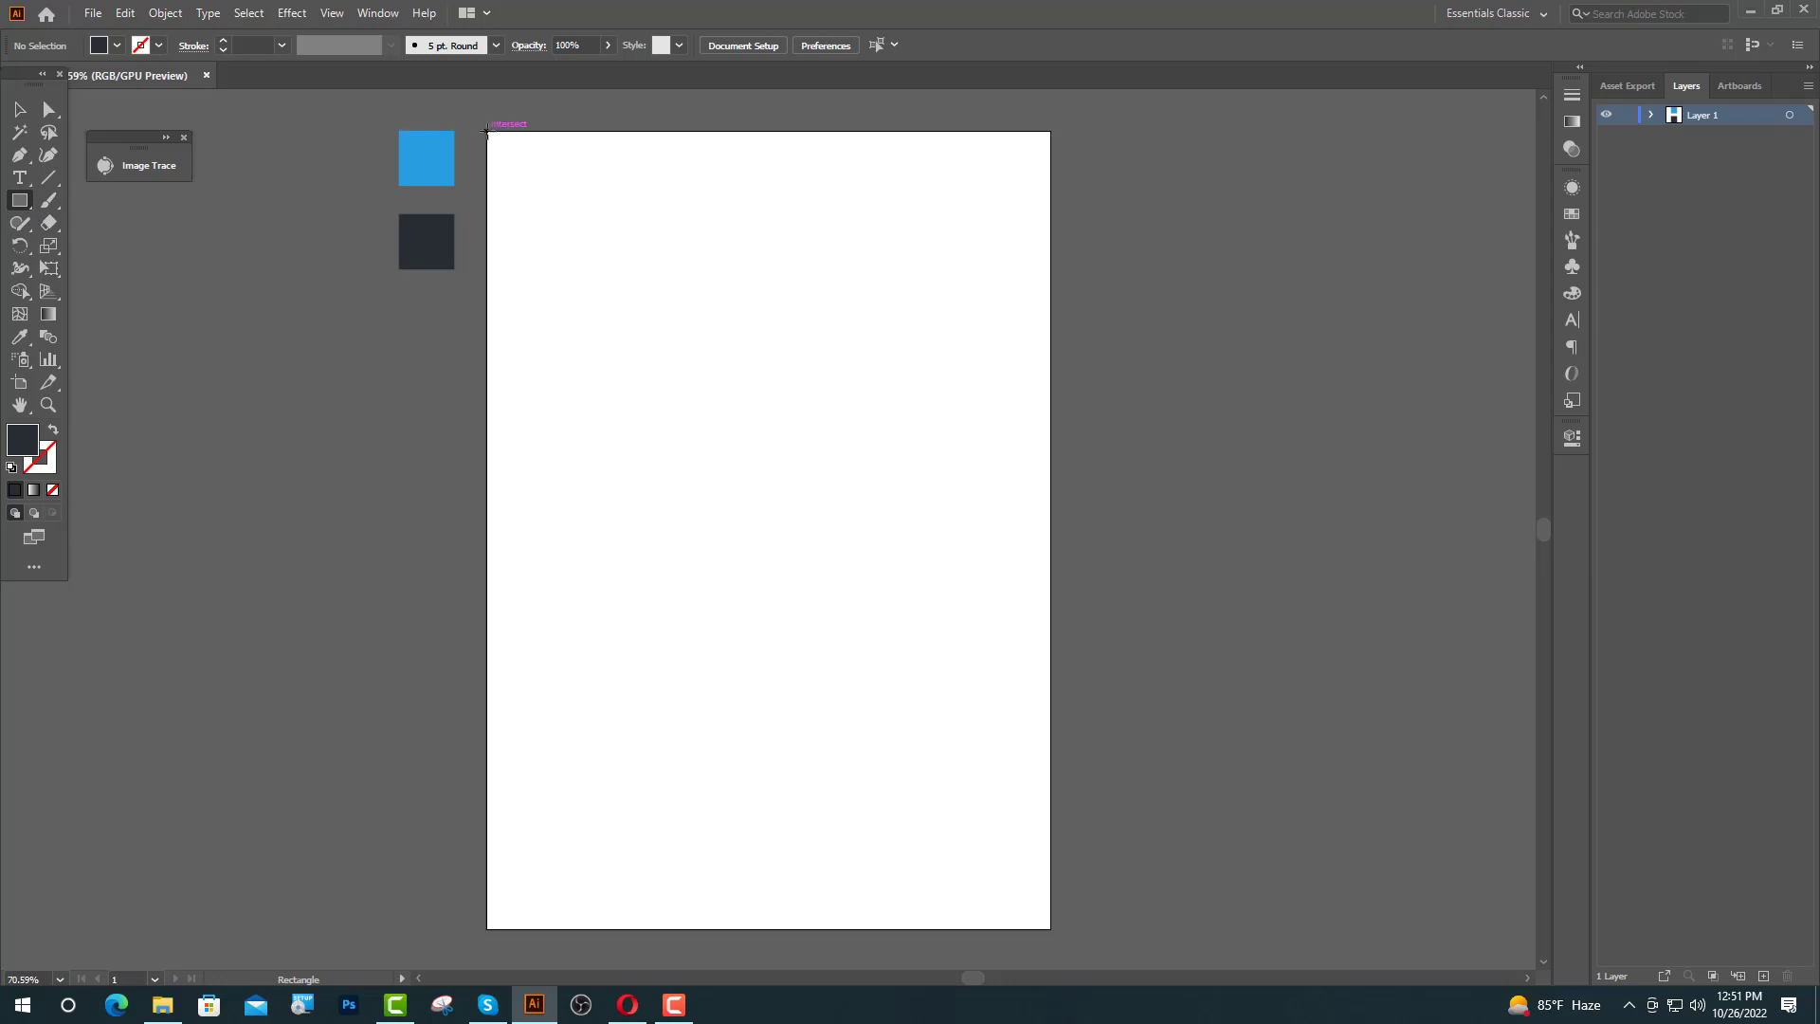
- Cover the whole artboard with a dark rectangle and show the objects contained in Layer 1
{"action": "left_click_drag", "start_coordinate": [486, 131], "coordinate": [1050, 930]}
{"action": "left_click", "coordinate": [20, 110]}
{"action": "left_click", "coordinate": [1232, 284]}
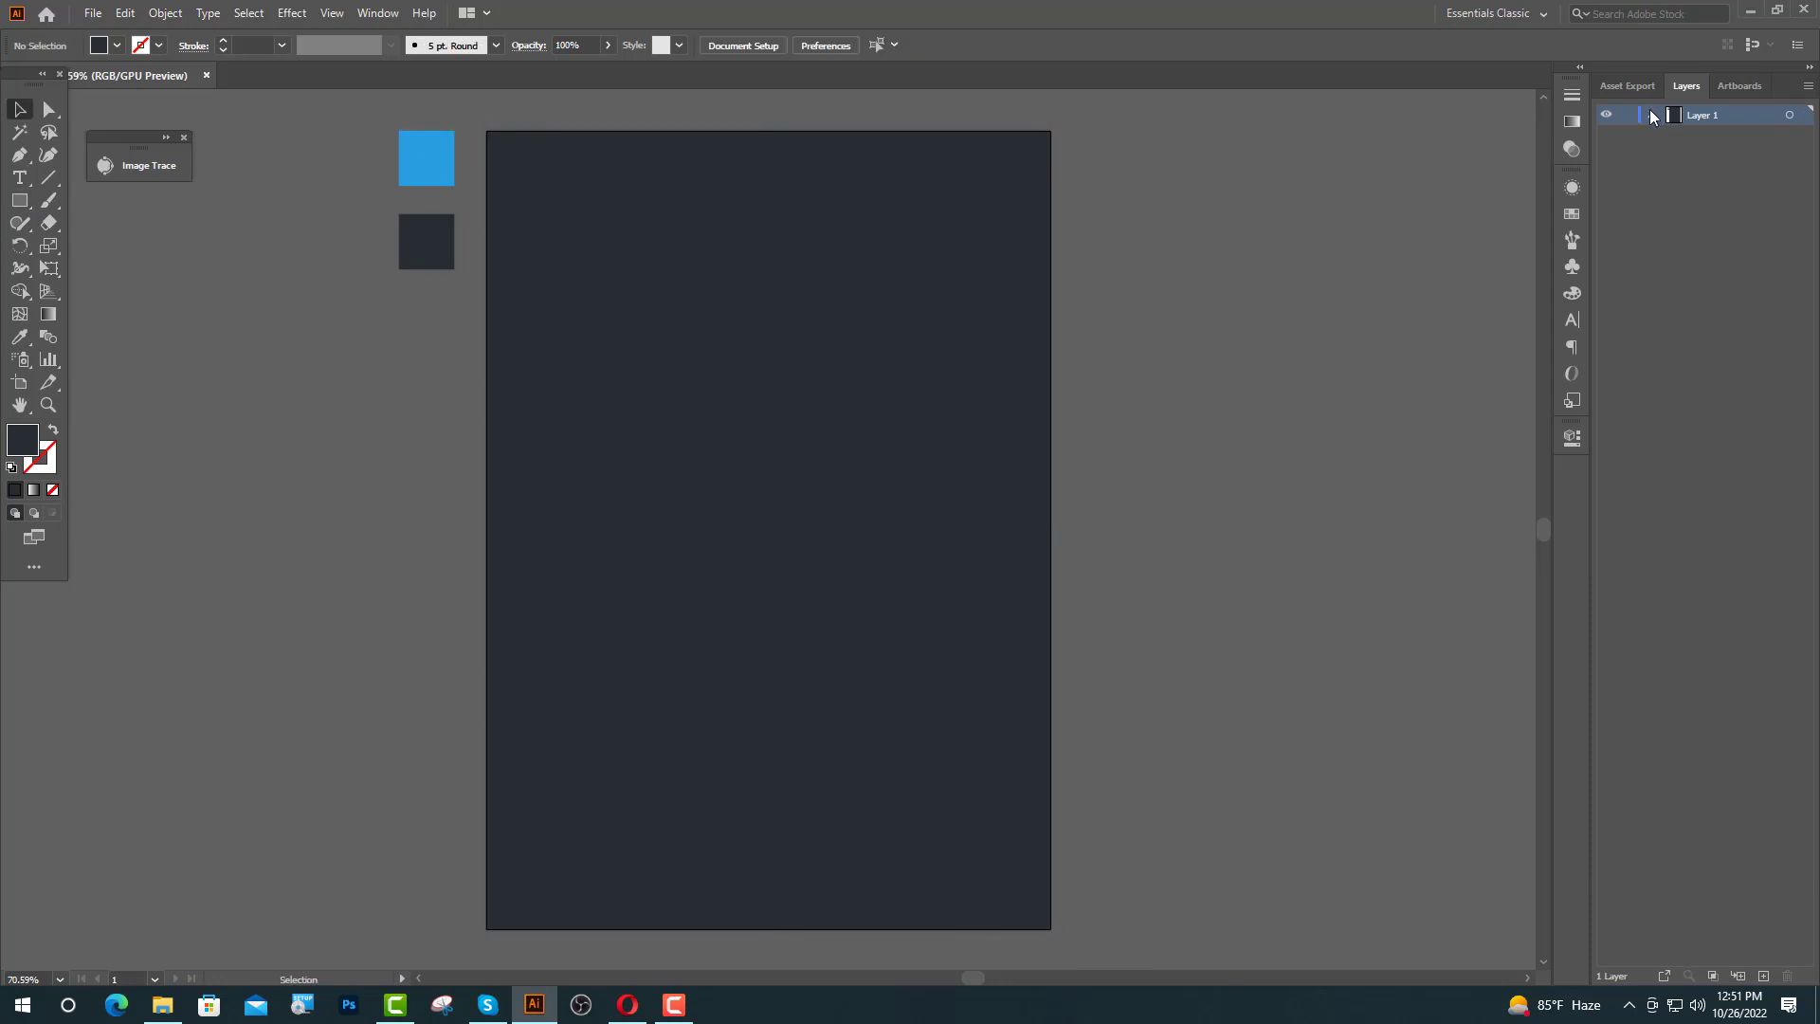
{"action": "left_click", "coordinate": [1651, 116]}
- Create a circle 25 cm wide and 25 cm high with the Ellipse tool
{"action": "left_click_drag", "start_coordinate": [26, 207], "coordinate": [88, 246]}
{"action": "left_click", "coordinate": [871, 430]}
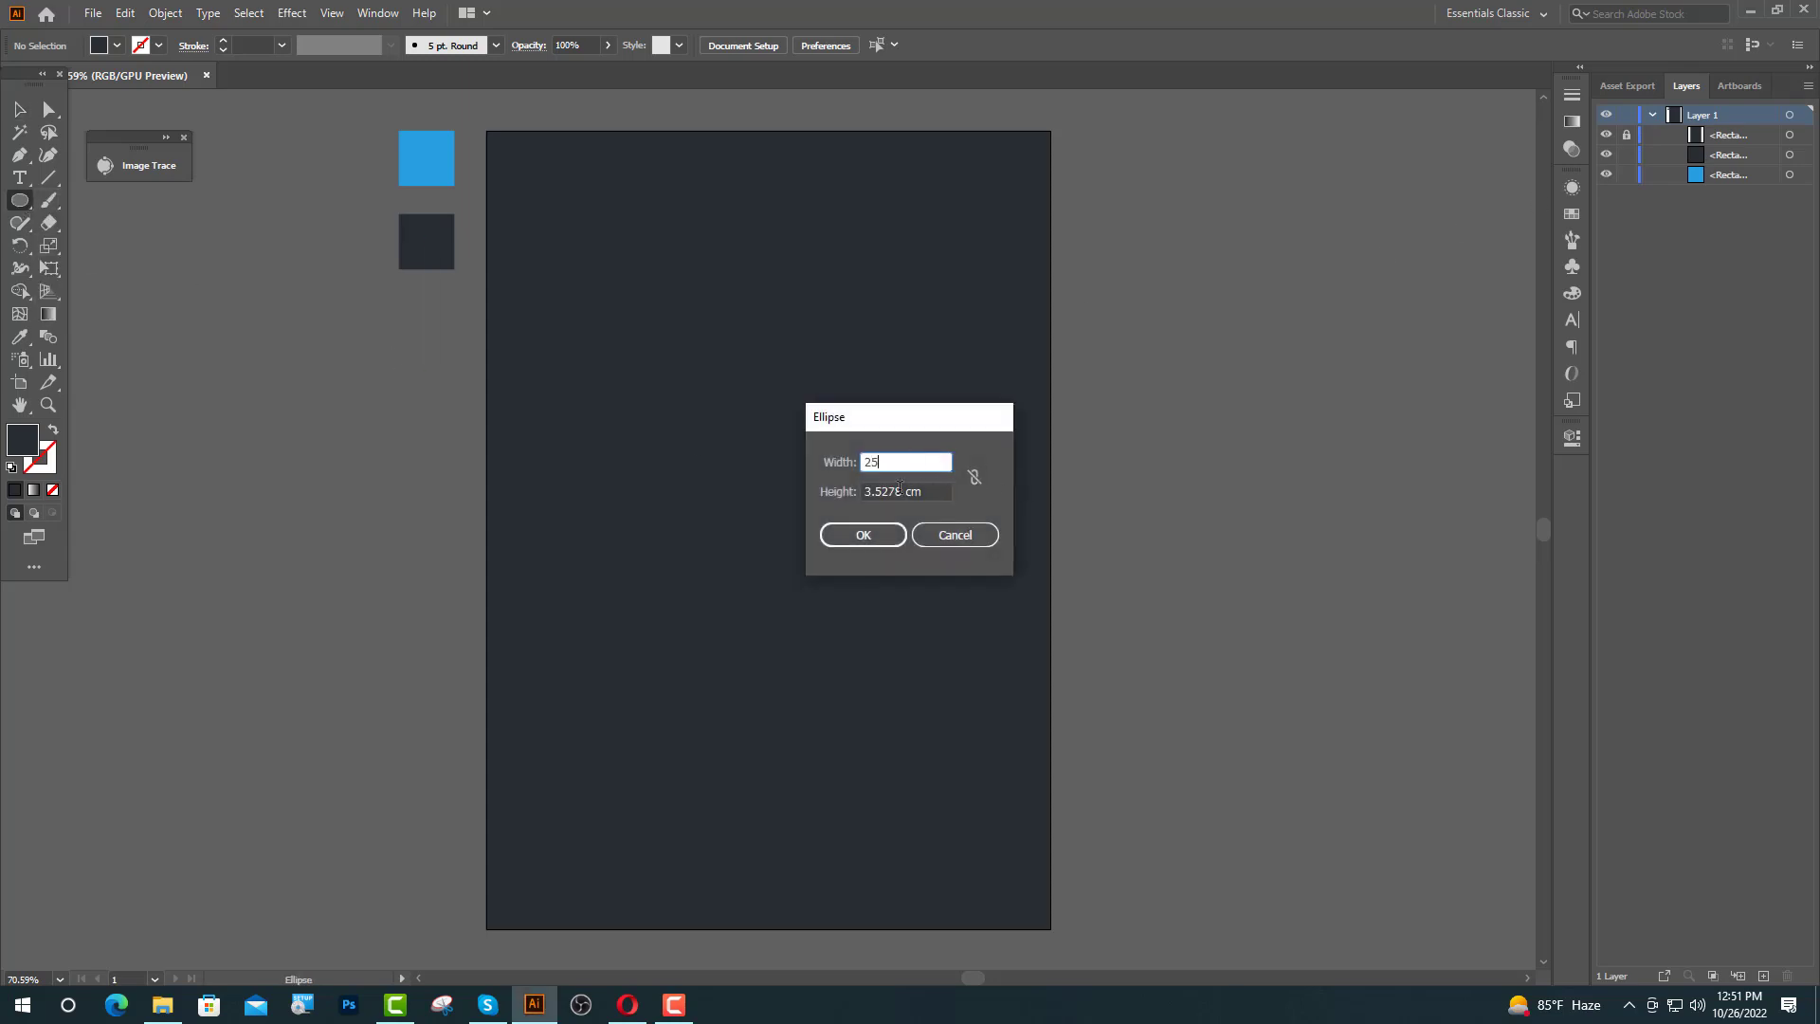
{"action": "type", "text": "25"}
{"action": "left_click", "coordinate": [898, 492]}
{"action": "type", "text": "2"}
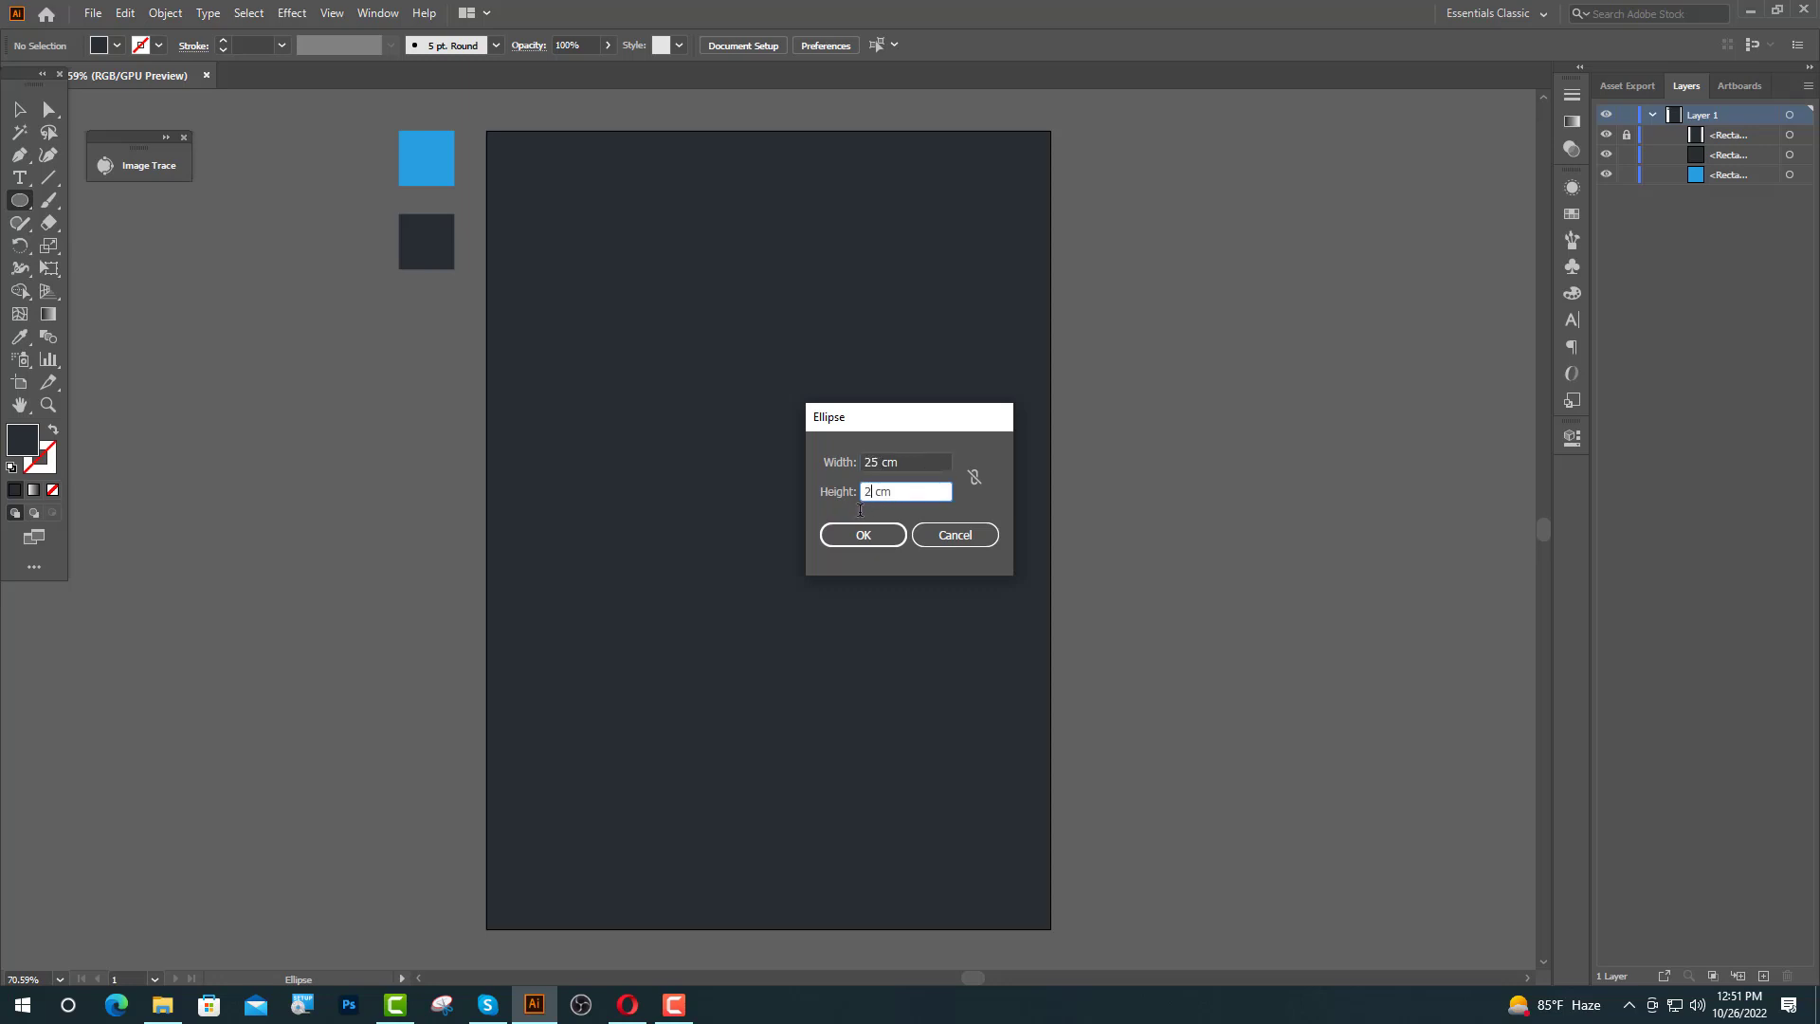
{"action": "type", "text": "5"}
{"action": "key", "text": "Return"}
{"action": "left_click", "coordinate": [19, 109]}
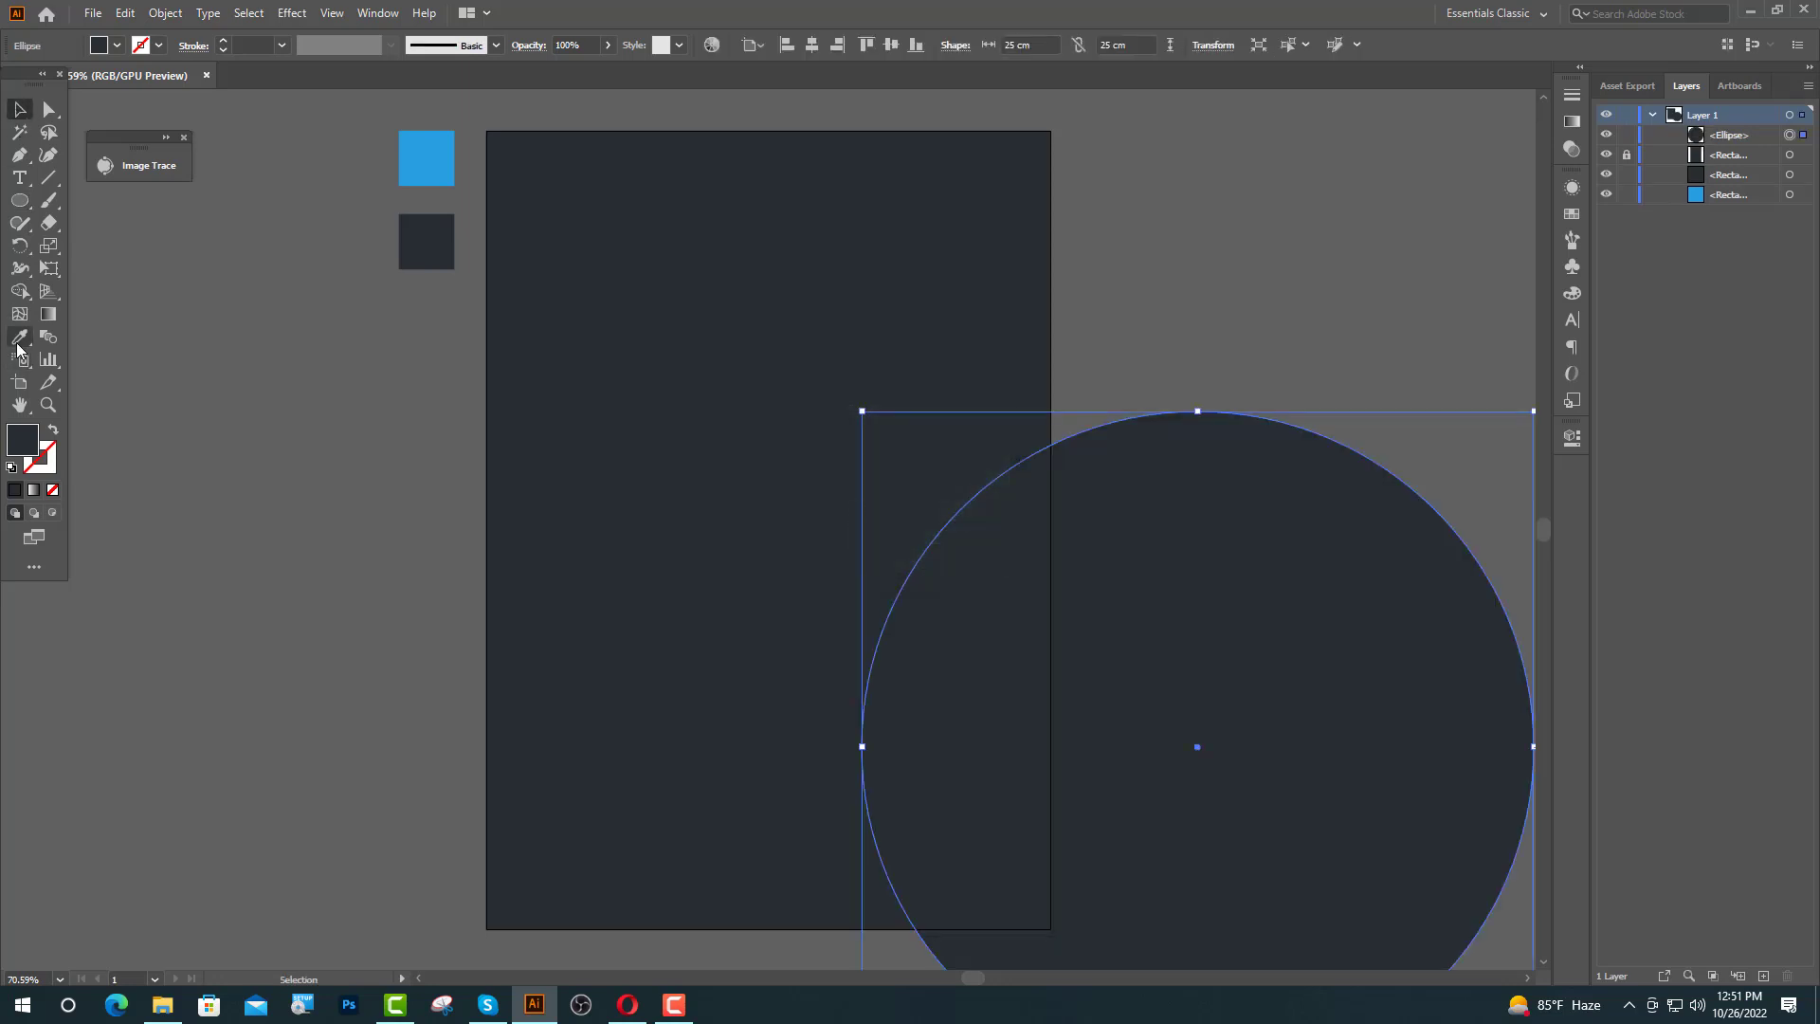
- Fill the circle with the blue sampled from the colour square and move it over the artboard's upper right part
{"action": "left_click", "coordinate": [19, 337]}
{"action": "left_click", "coordinate": [427, 158]}
{"action": "key", "text": "v"}
{"action": "left_click_drag", "start_coordinate": [1089, 637], "coordinate": [831, 316]}
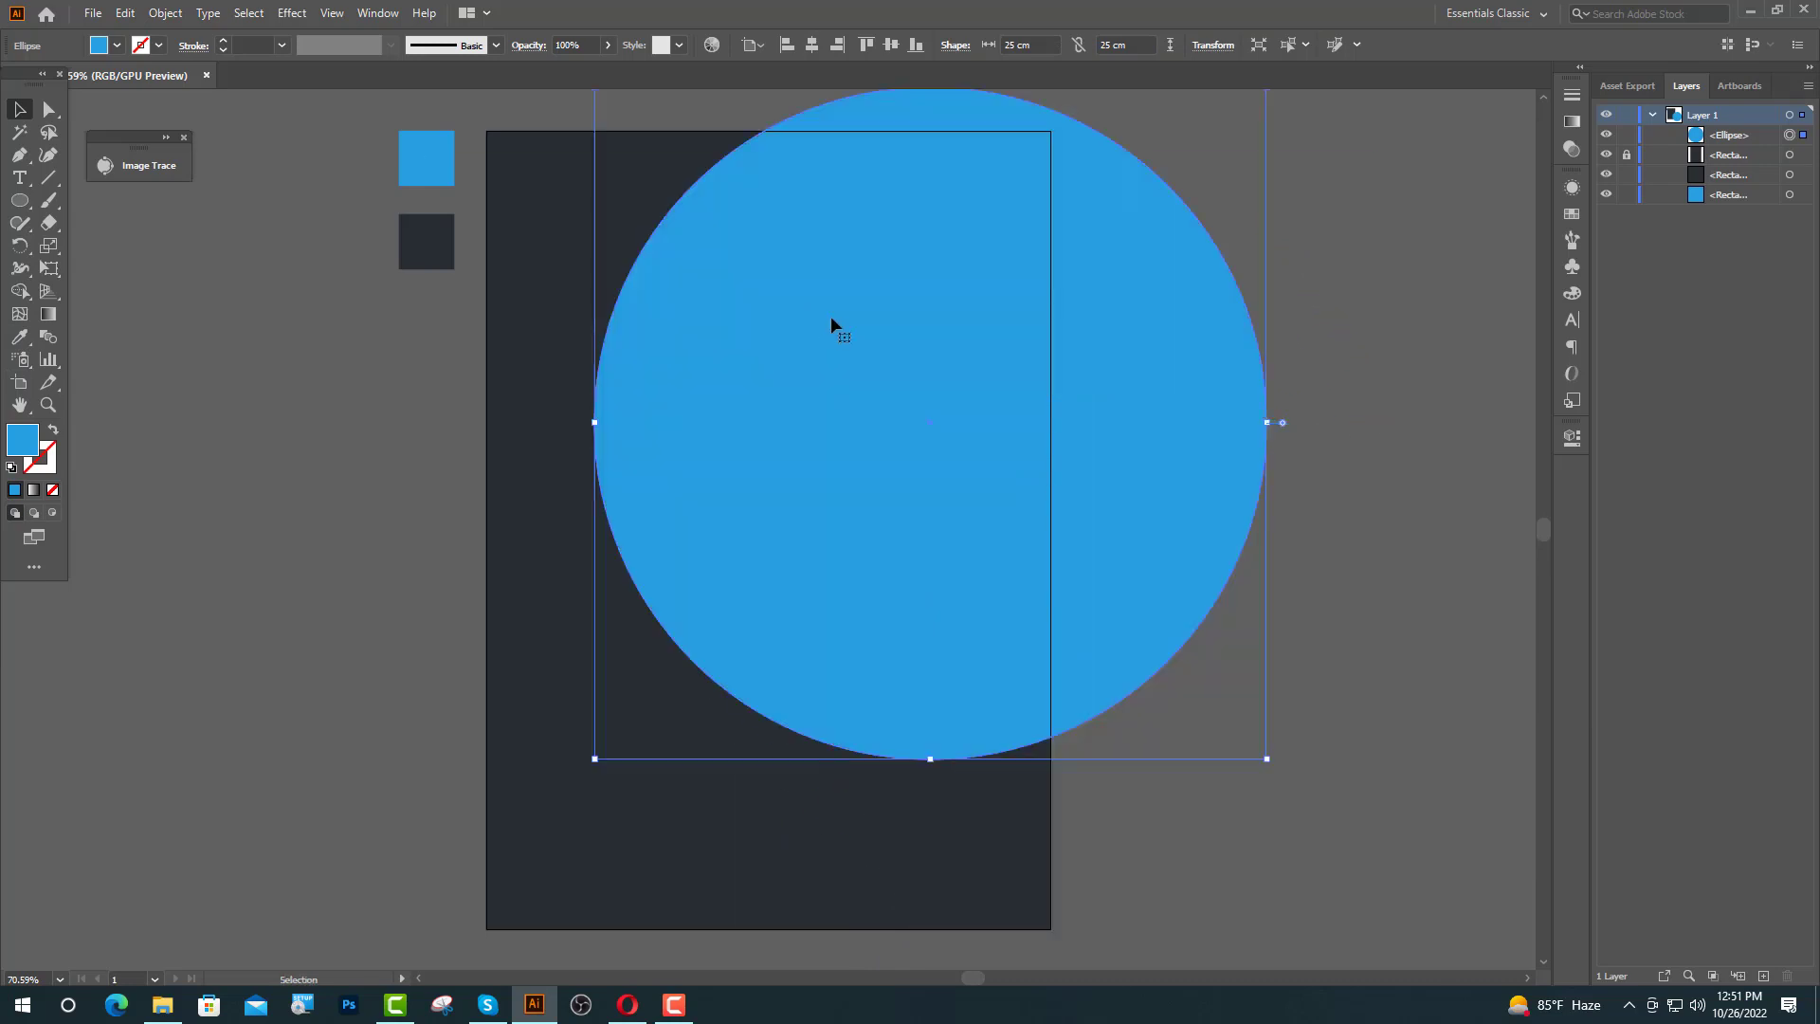
{"action": "scroll", "coordinate": [1160, 467], "scroll_direction": "up", "scroll_amount": 1}
- Paste a copy of the circle in front, in the same place, and resize the copy to 20 cm
{"action": "key", "text": "a"}
{"action": "key", "text": "ctrl+c"}
{"action": "key", "text": "ctrl+f"}
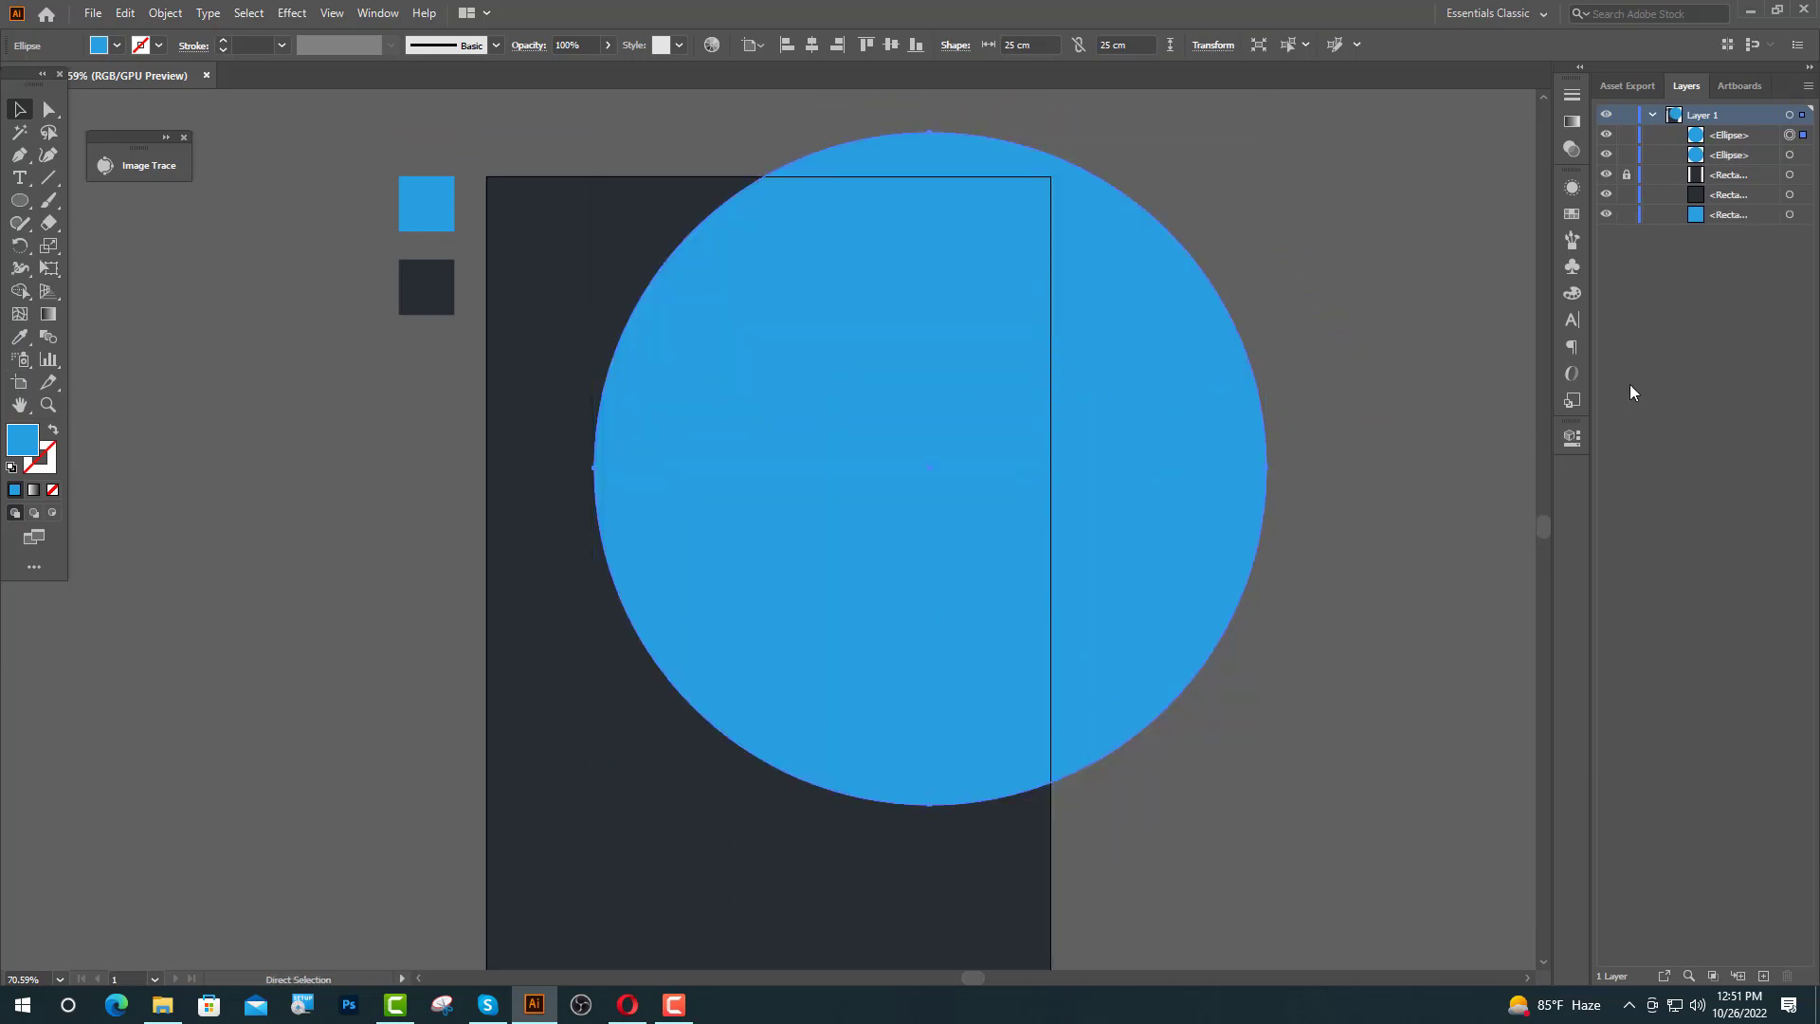
{"action": "left_click", "coordinate": [1572, 439]}
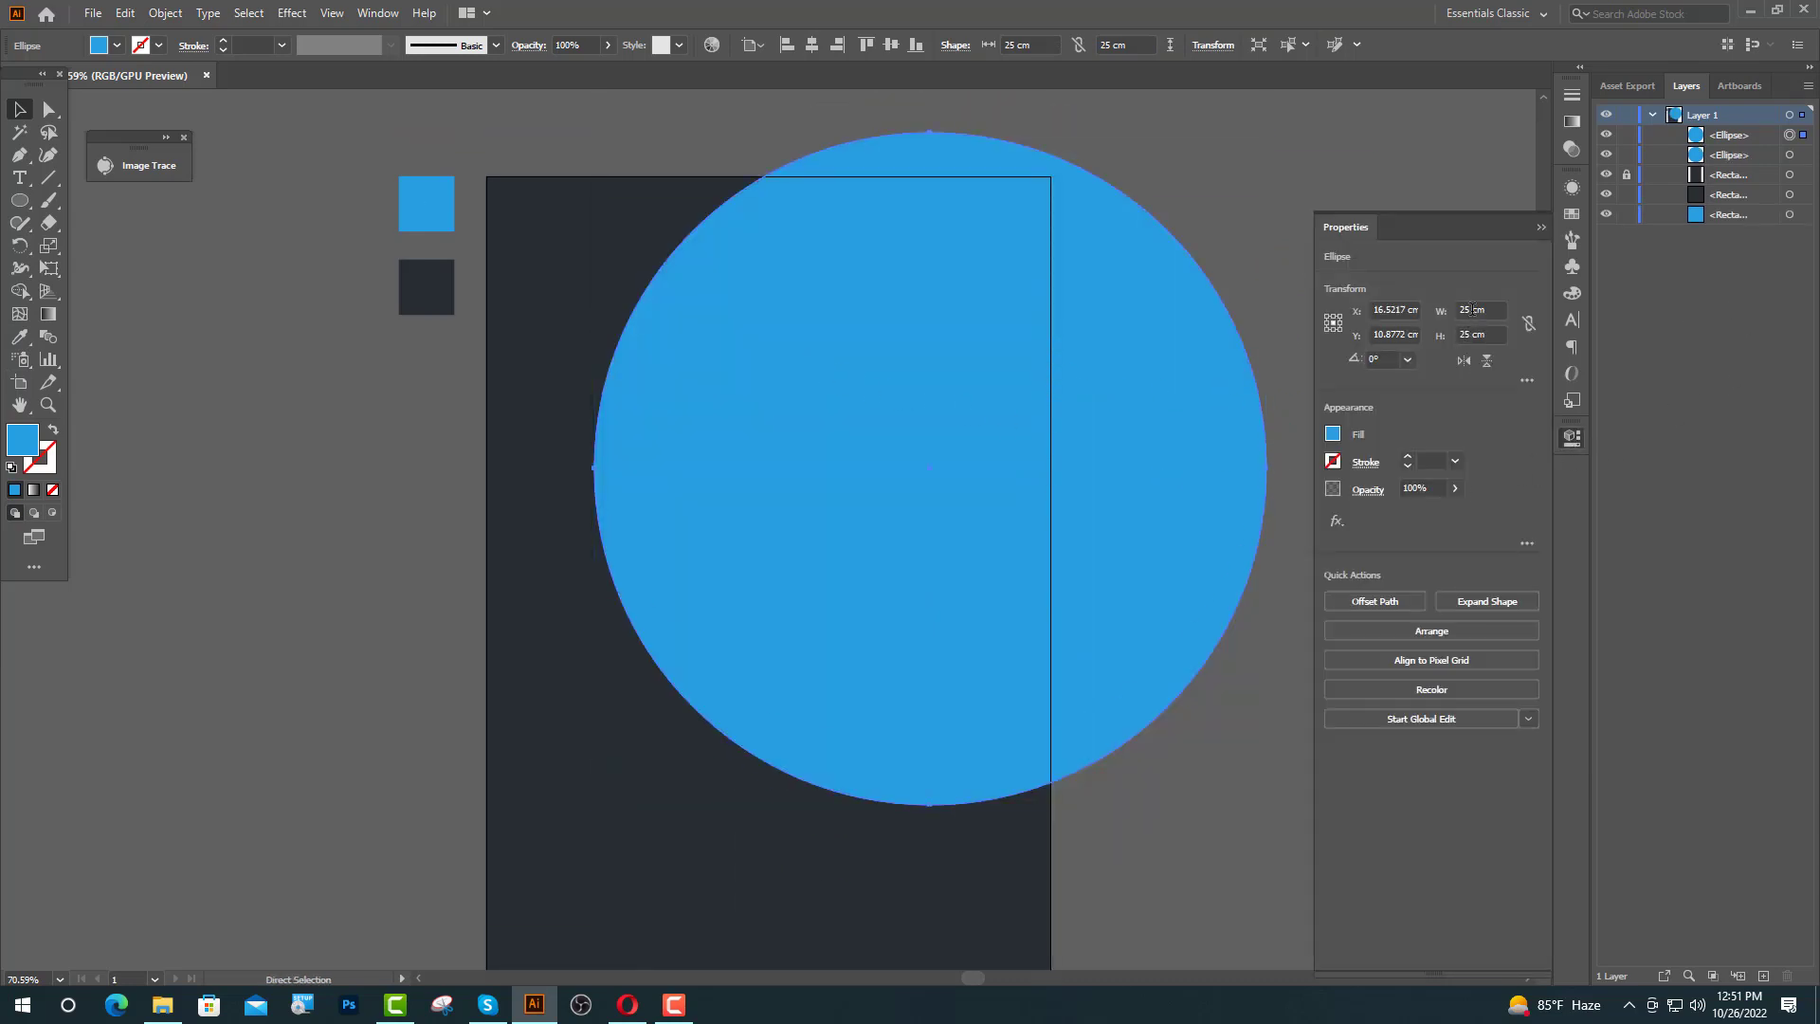
{"action": "left_click_drag", "start_coordinate": [1472, 309], "coordinate": [1448, 316]}
{"action": "type", "text": "20"}
{"action": "key", "text": "Return"}
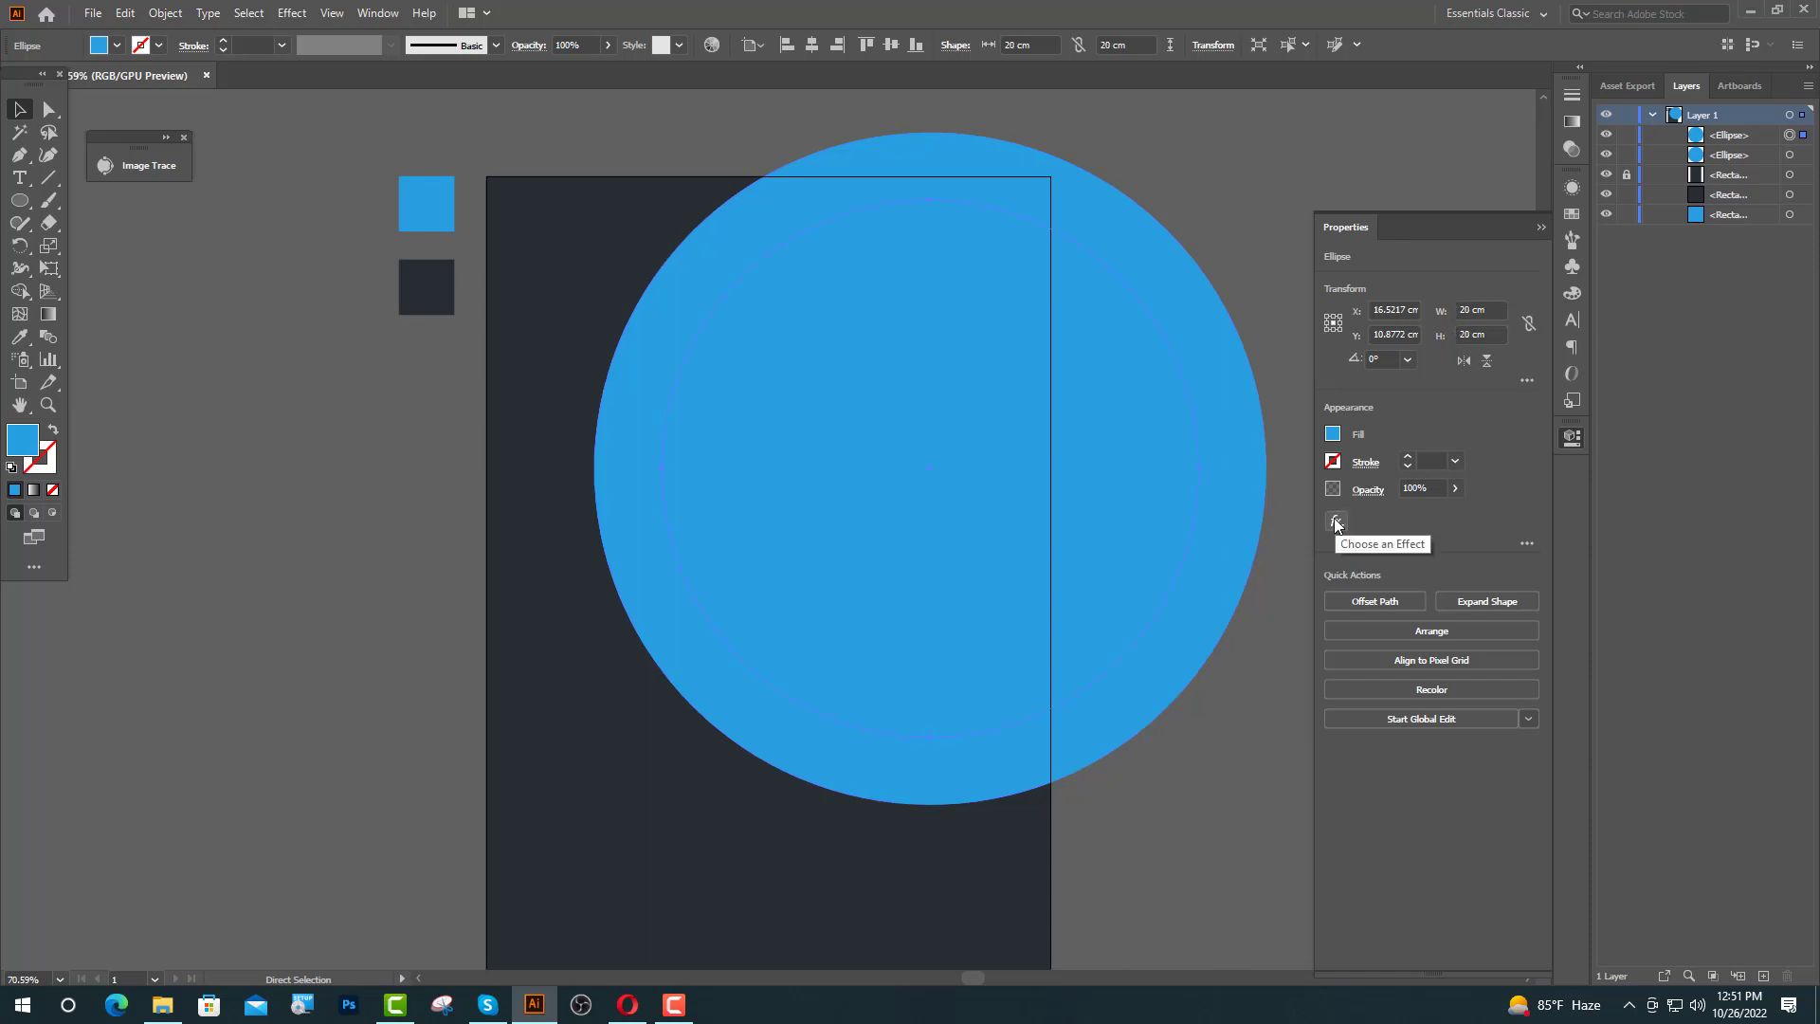
- Add three more concentric copies of the circle in front, sized 15 cm, 10 cm and 5 cm
{"action": "key", "text": "ctrl+f"}
{"action": "left_click_drag", "start_coordinate": [1472, 310], "coordinate": [1448, 316]}
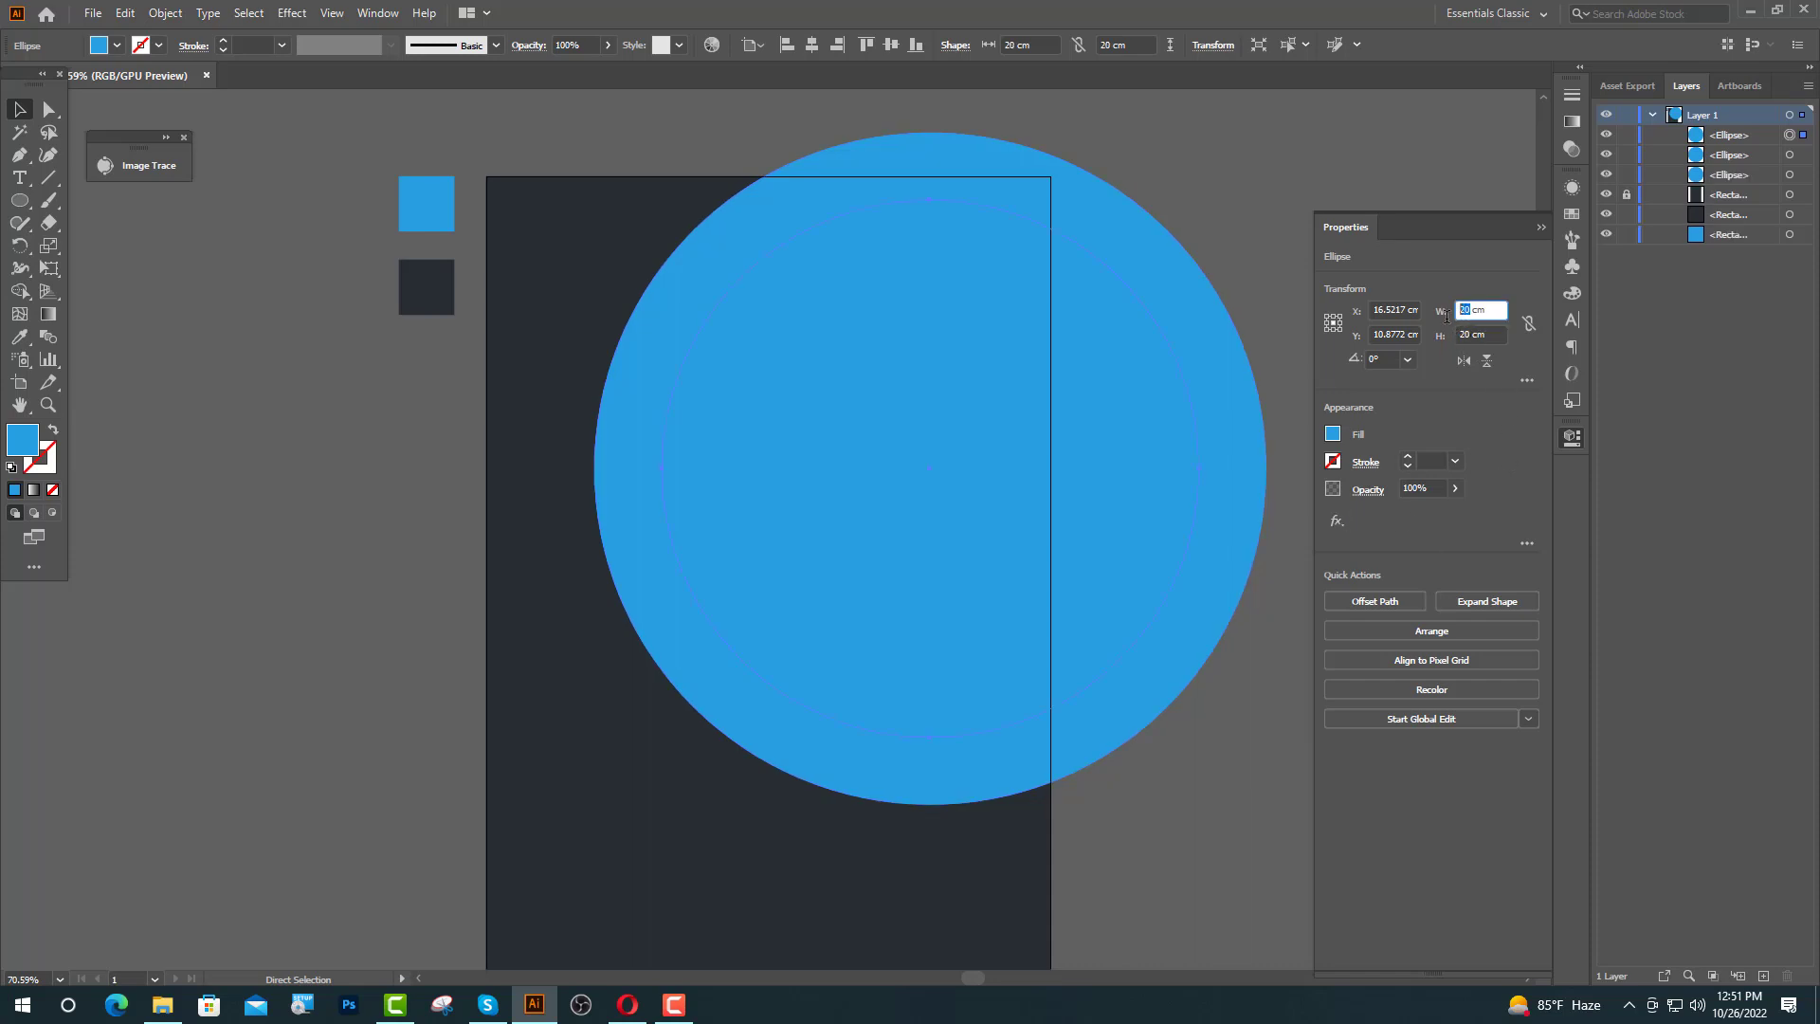
{"action": "key", "text": "Return"}
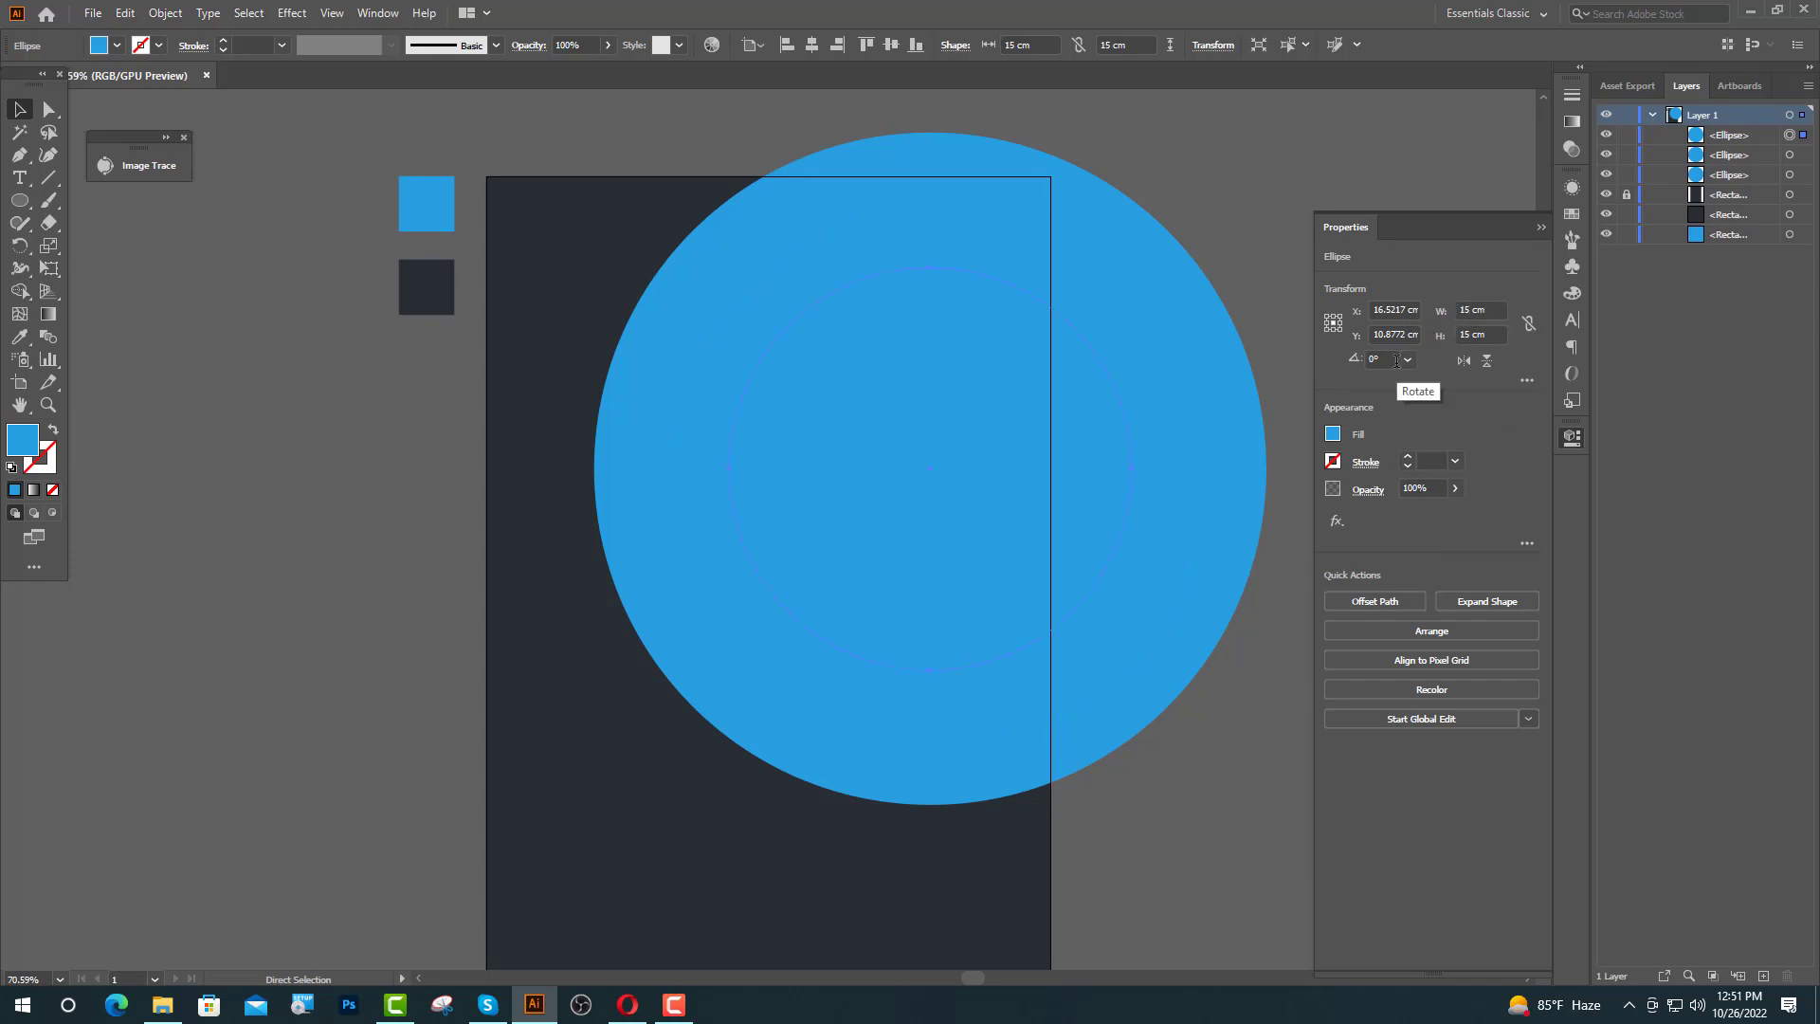
{"action": "key", "text": "ctrl+f"}
{"action": "left_click_drag", "start_coordinate": [1468, 309], "coordinate": [1449, 325]}
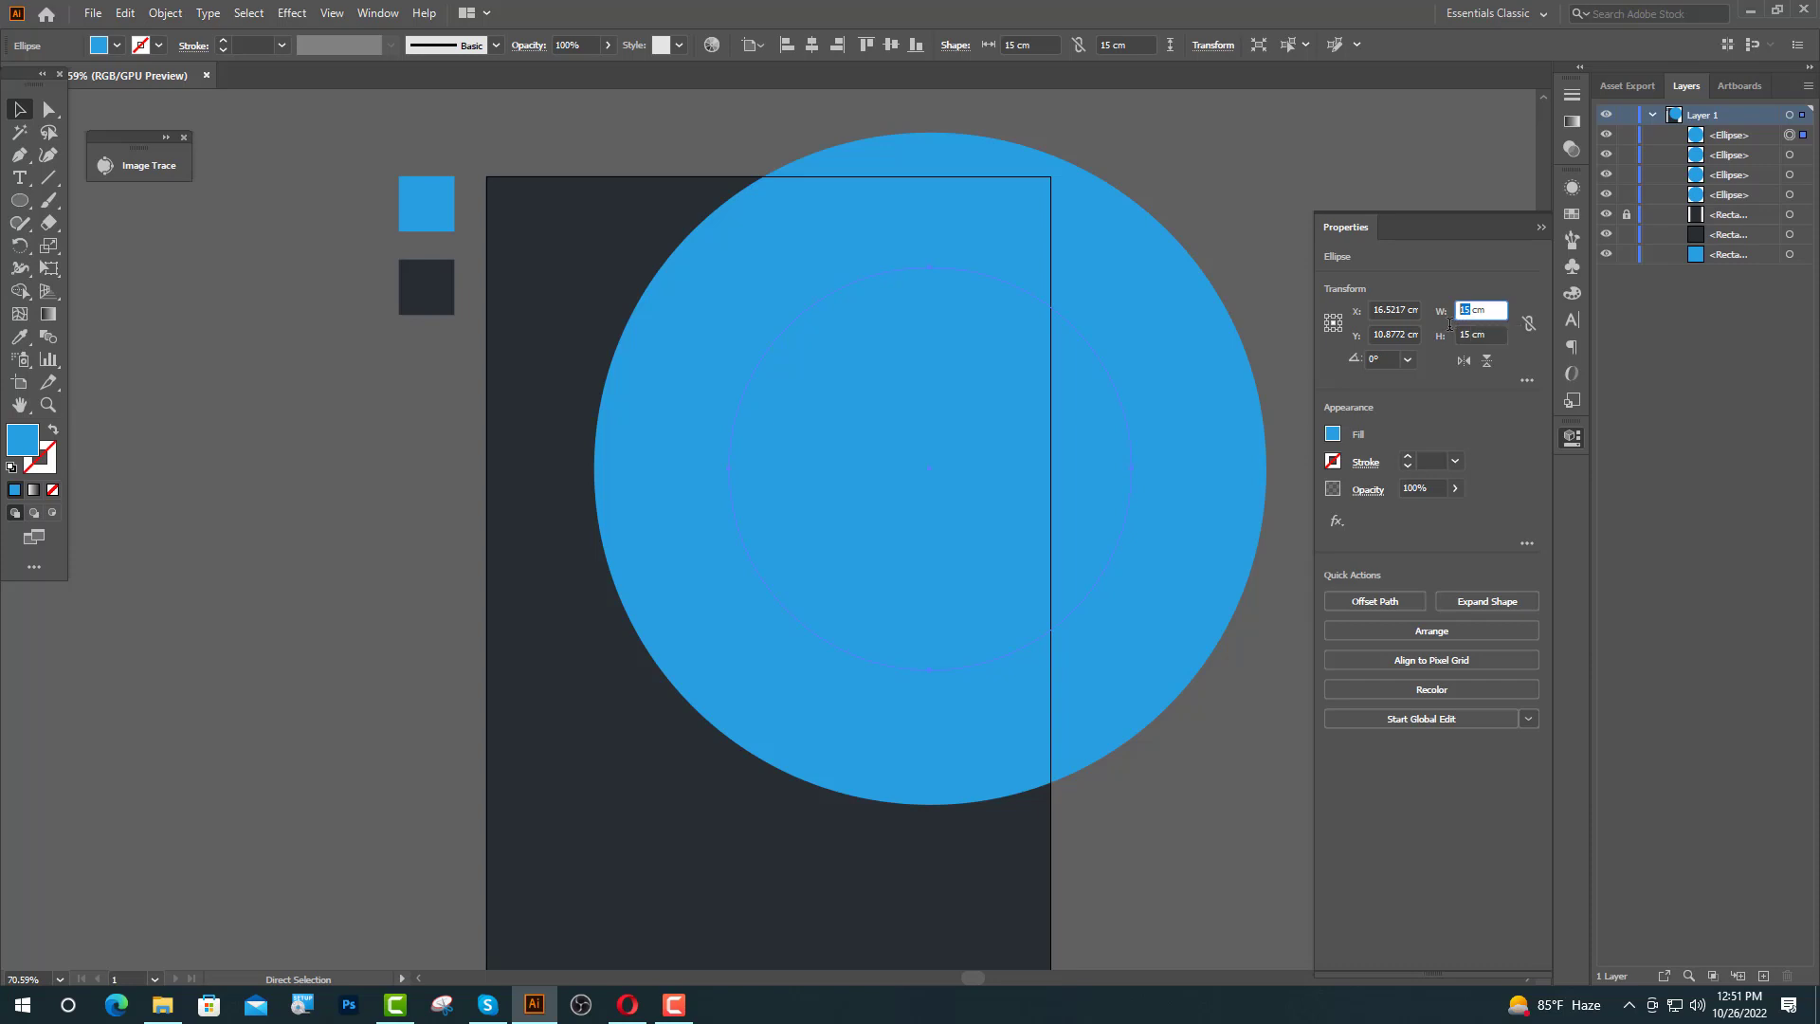
{"action": "key", "text": "Return"}
{"action": "key", "text": "ctrl+f"}
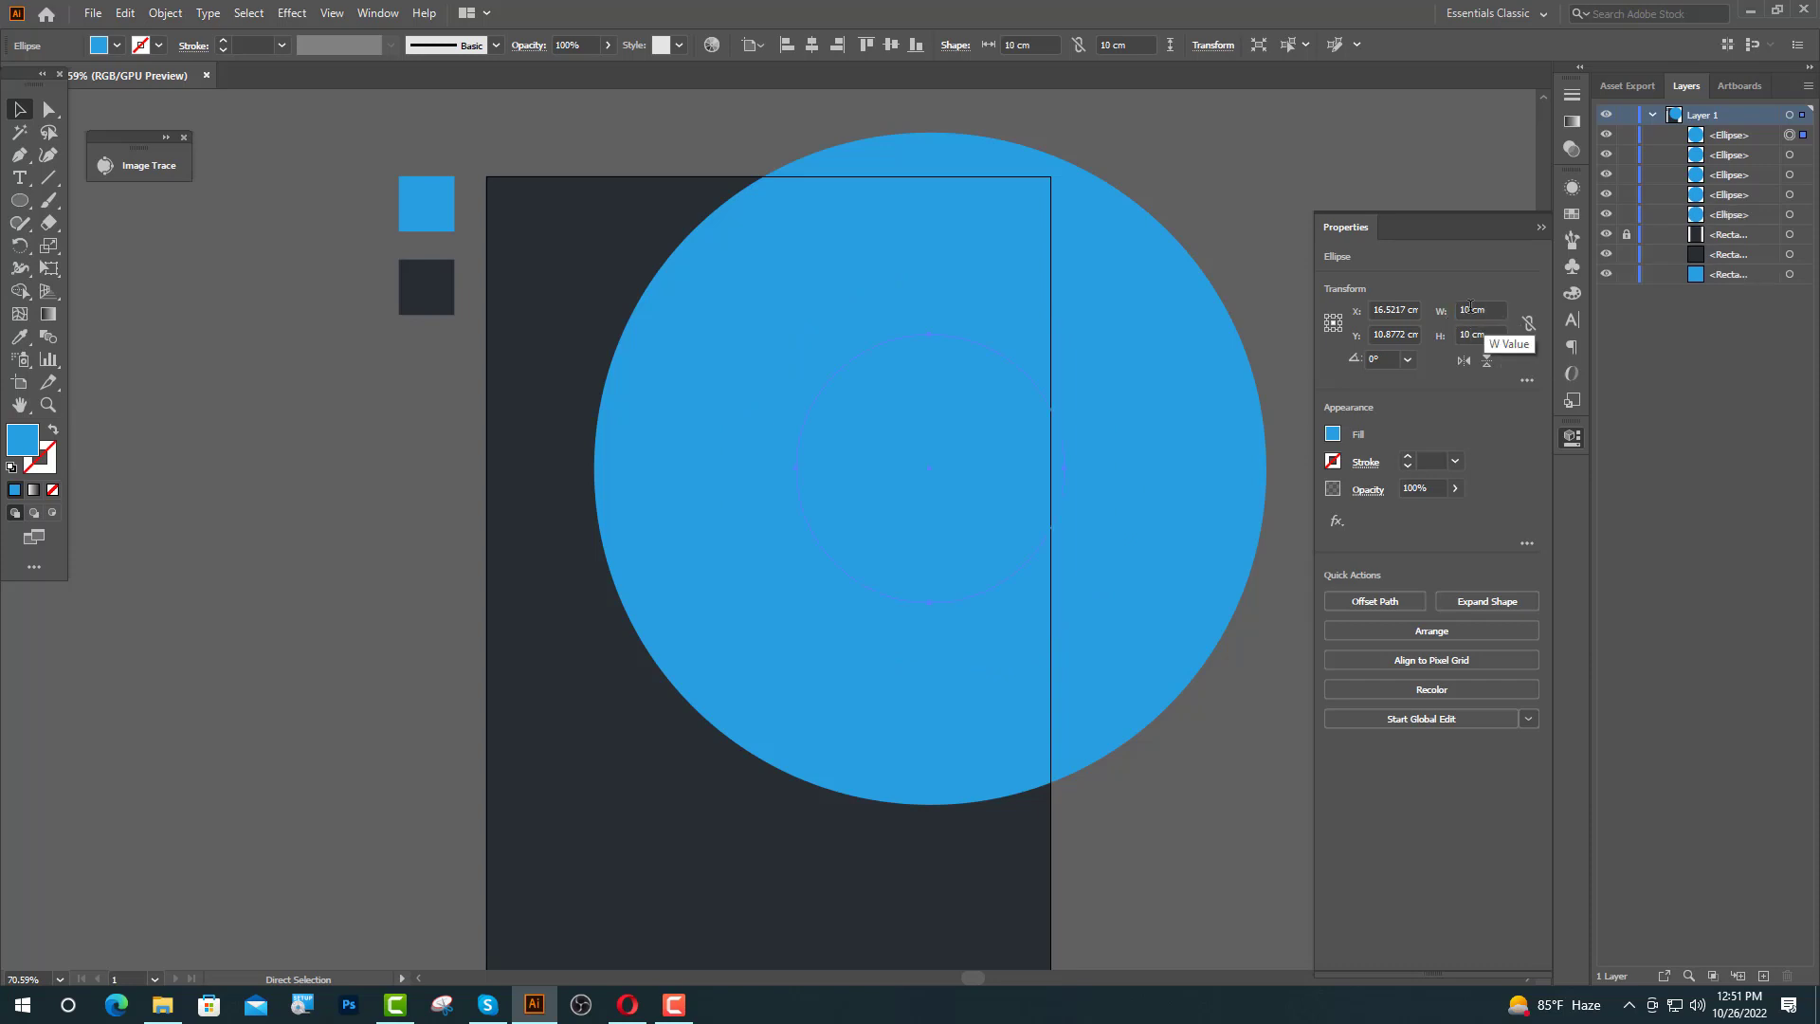
{"action": "key", "text": "Return"}
{"action": "left_click", "coordinate": [1540, 229]}
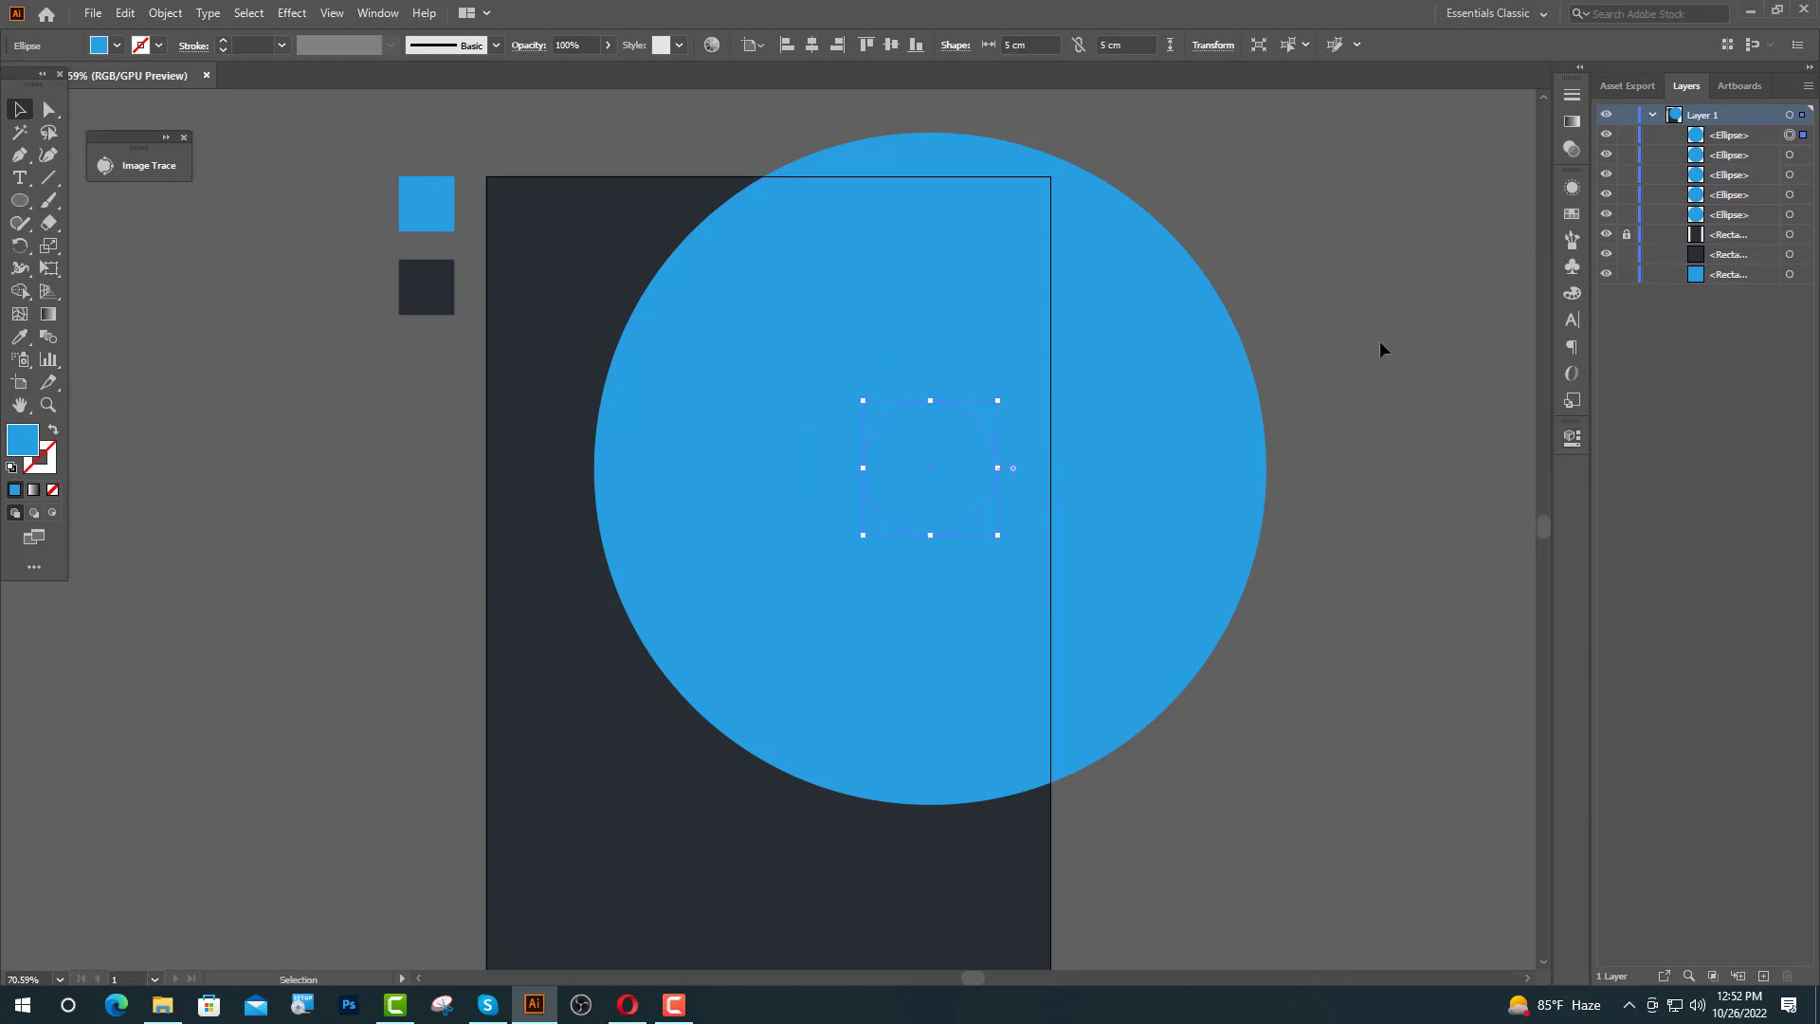
- Give the four inner circles a white stroke and no fill
{"action": "left_click", "coordinate": [1059, 485], "text": "shift"}
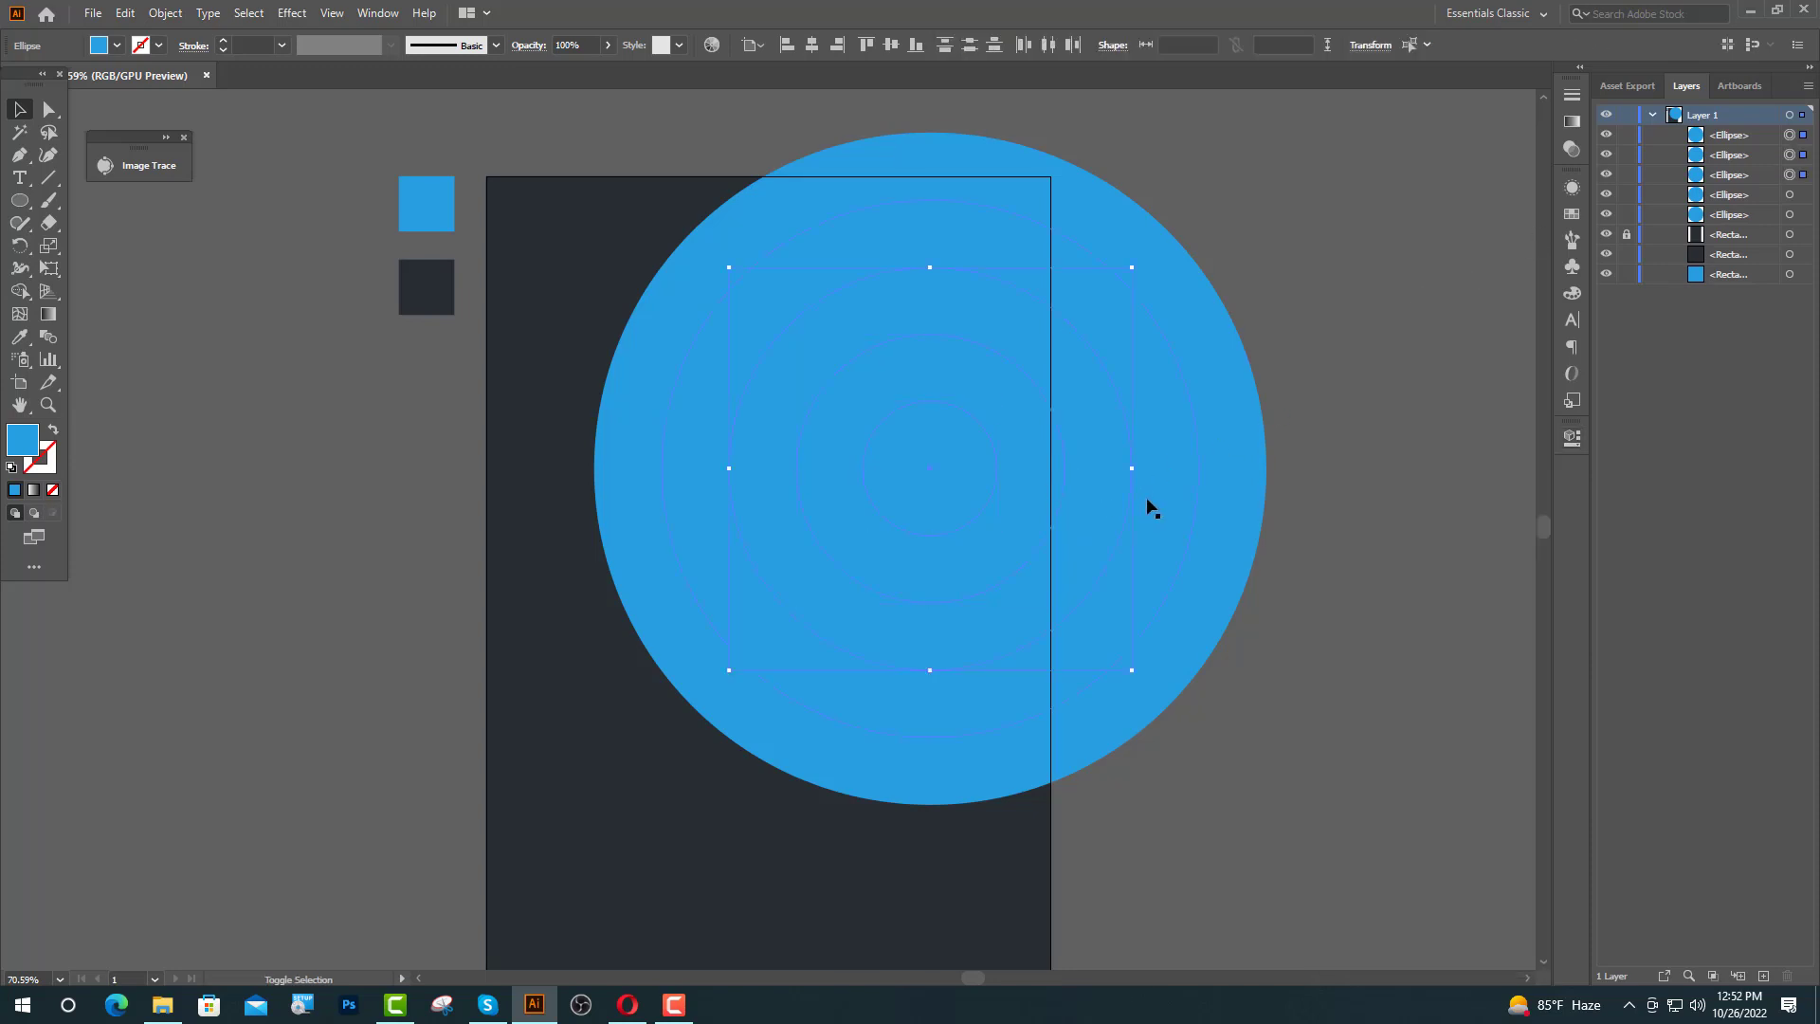
{"action": "left_click", "coordinate": [776, 696], "text": "shift"}
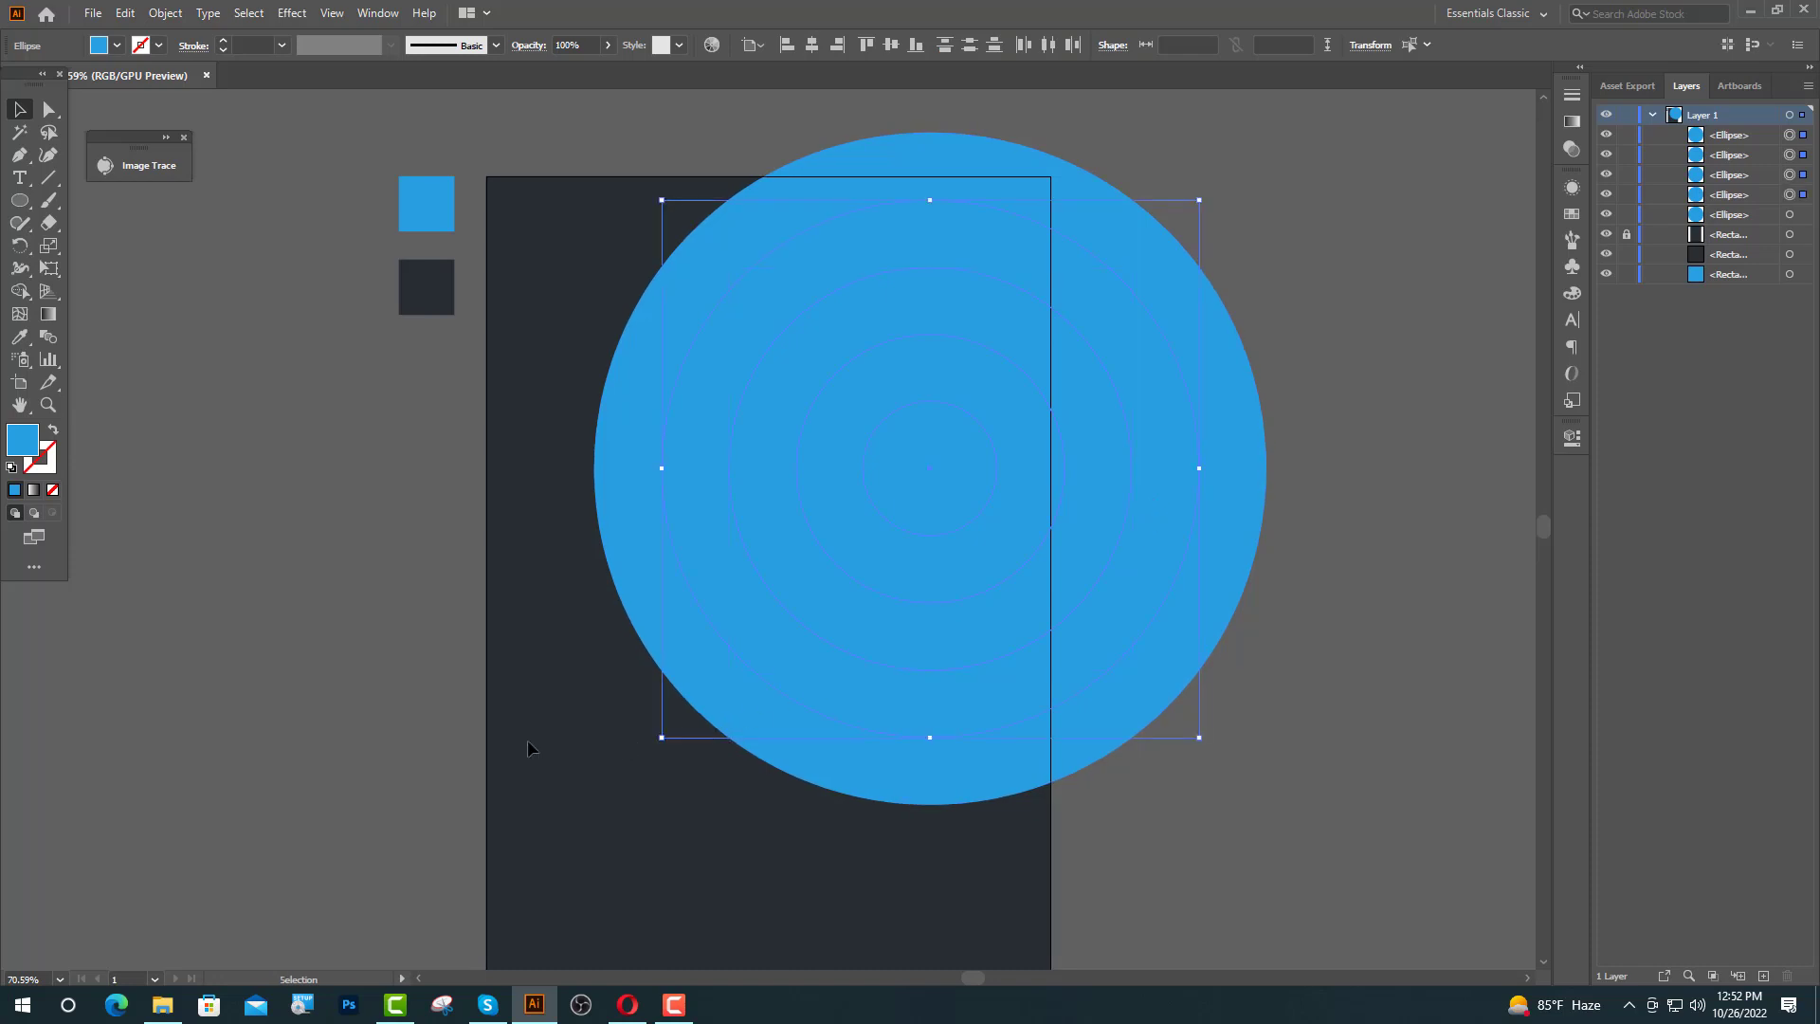
{"action": "left_click", "coordinate": [159, 46]}
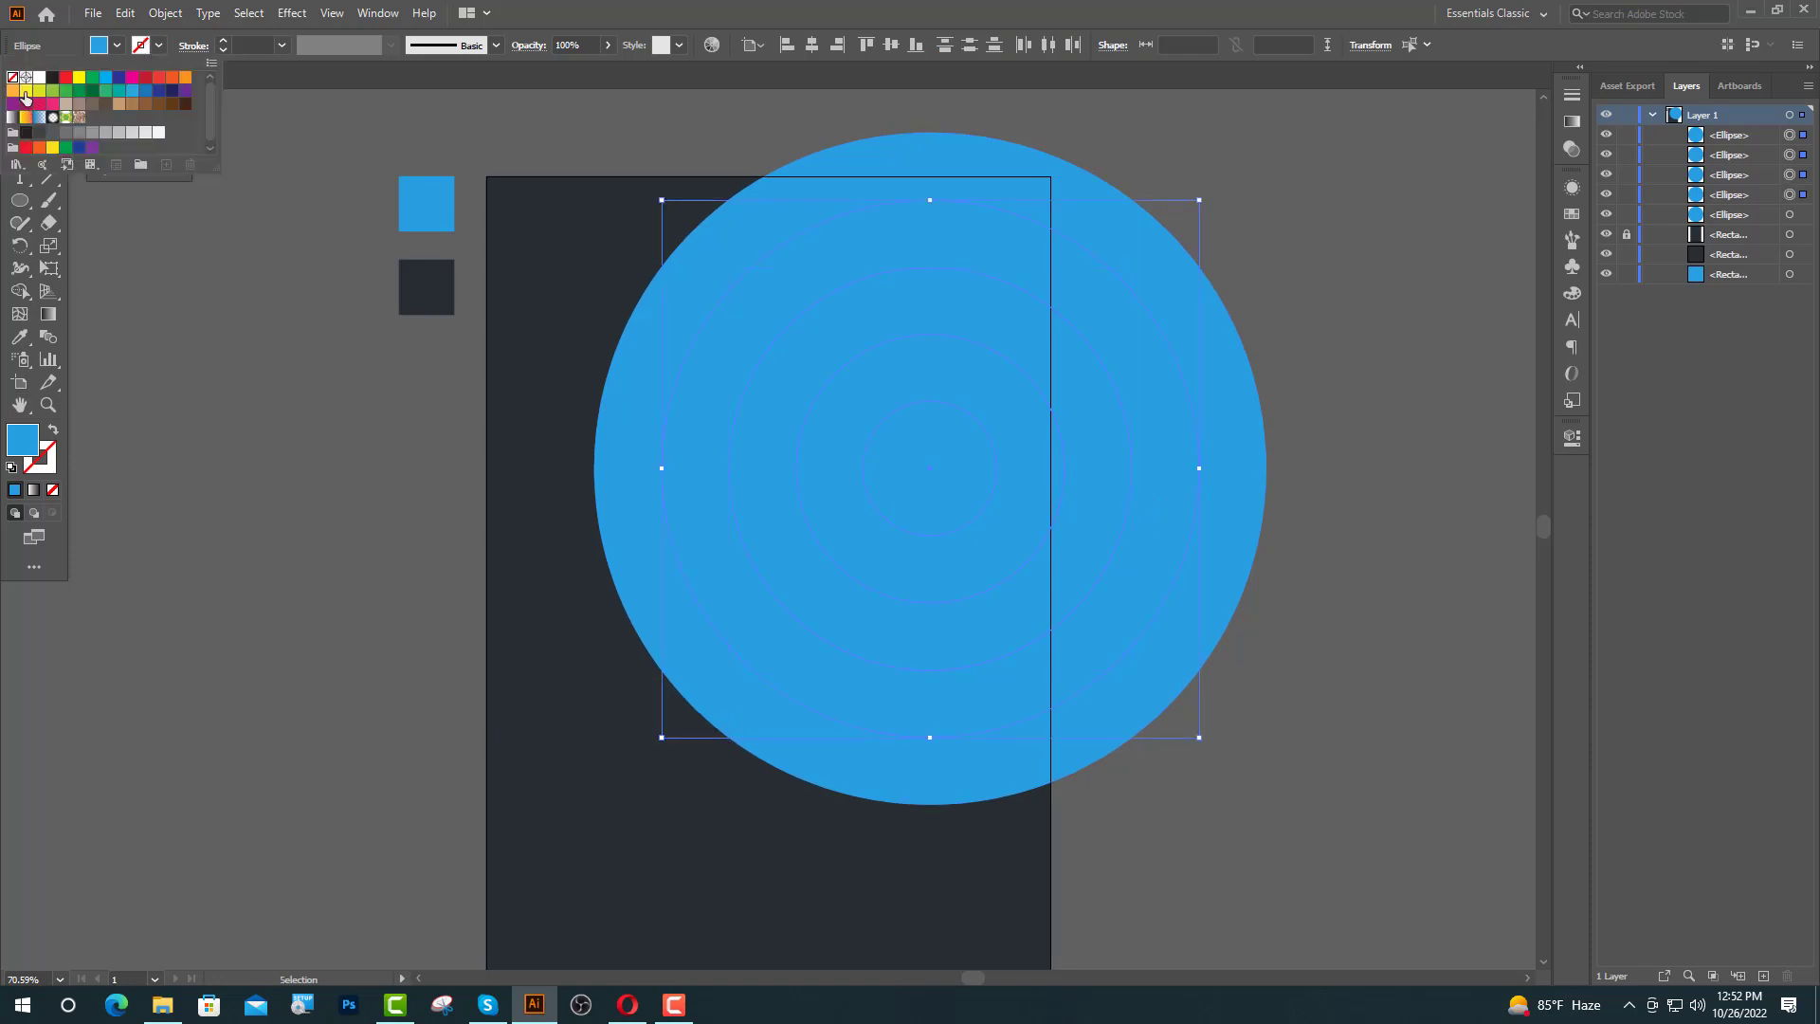
{"action": "left_click", "coordinate": [38, 78]}
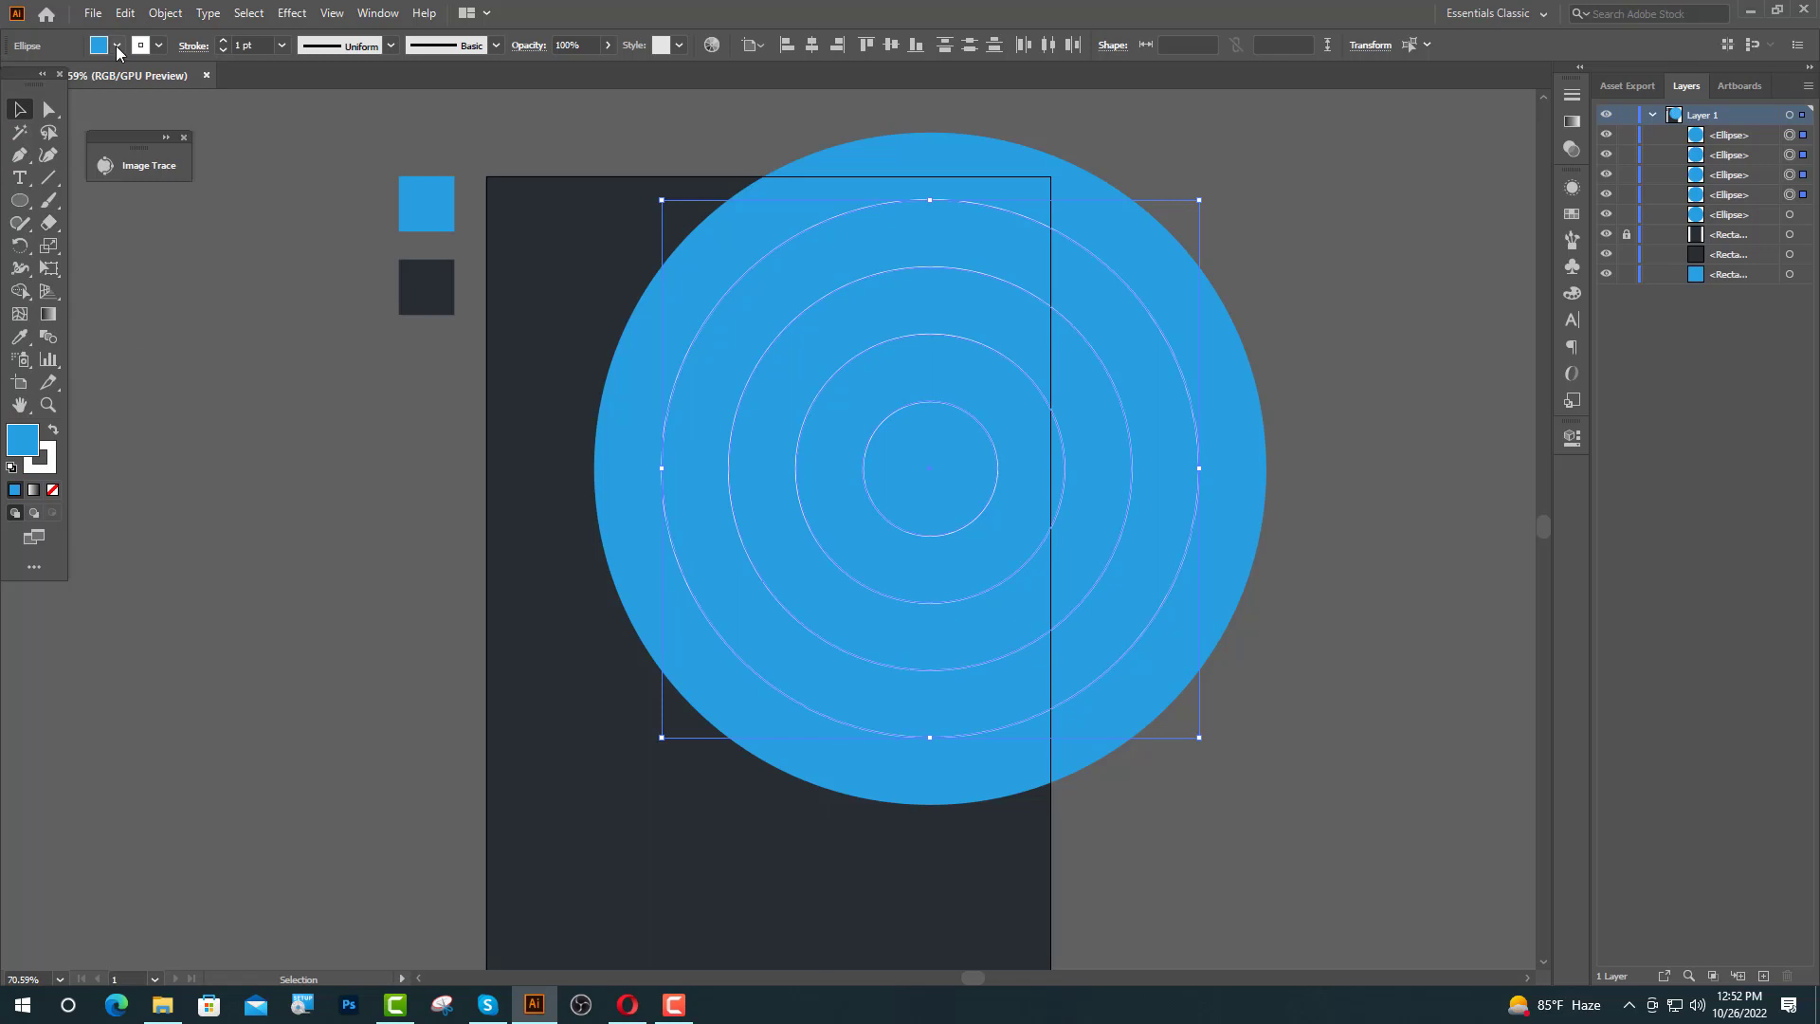
{"action": "left_click", "coordinate": [116, 46]}
{"action": "left_click", "coordinate": [12, 78]}
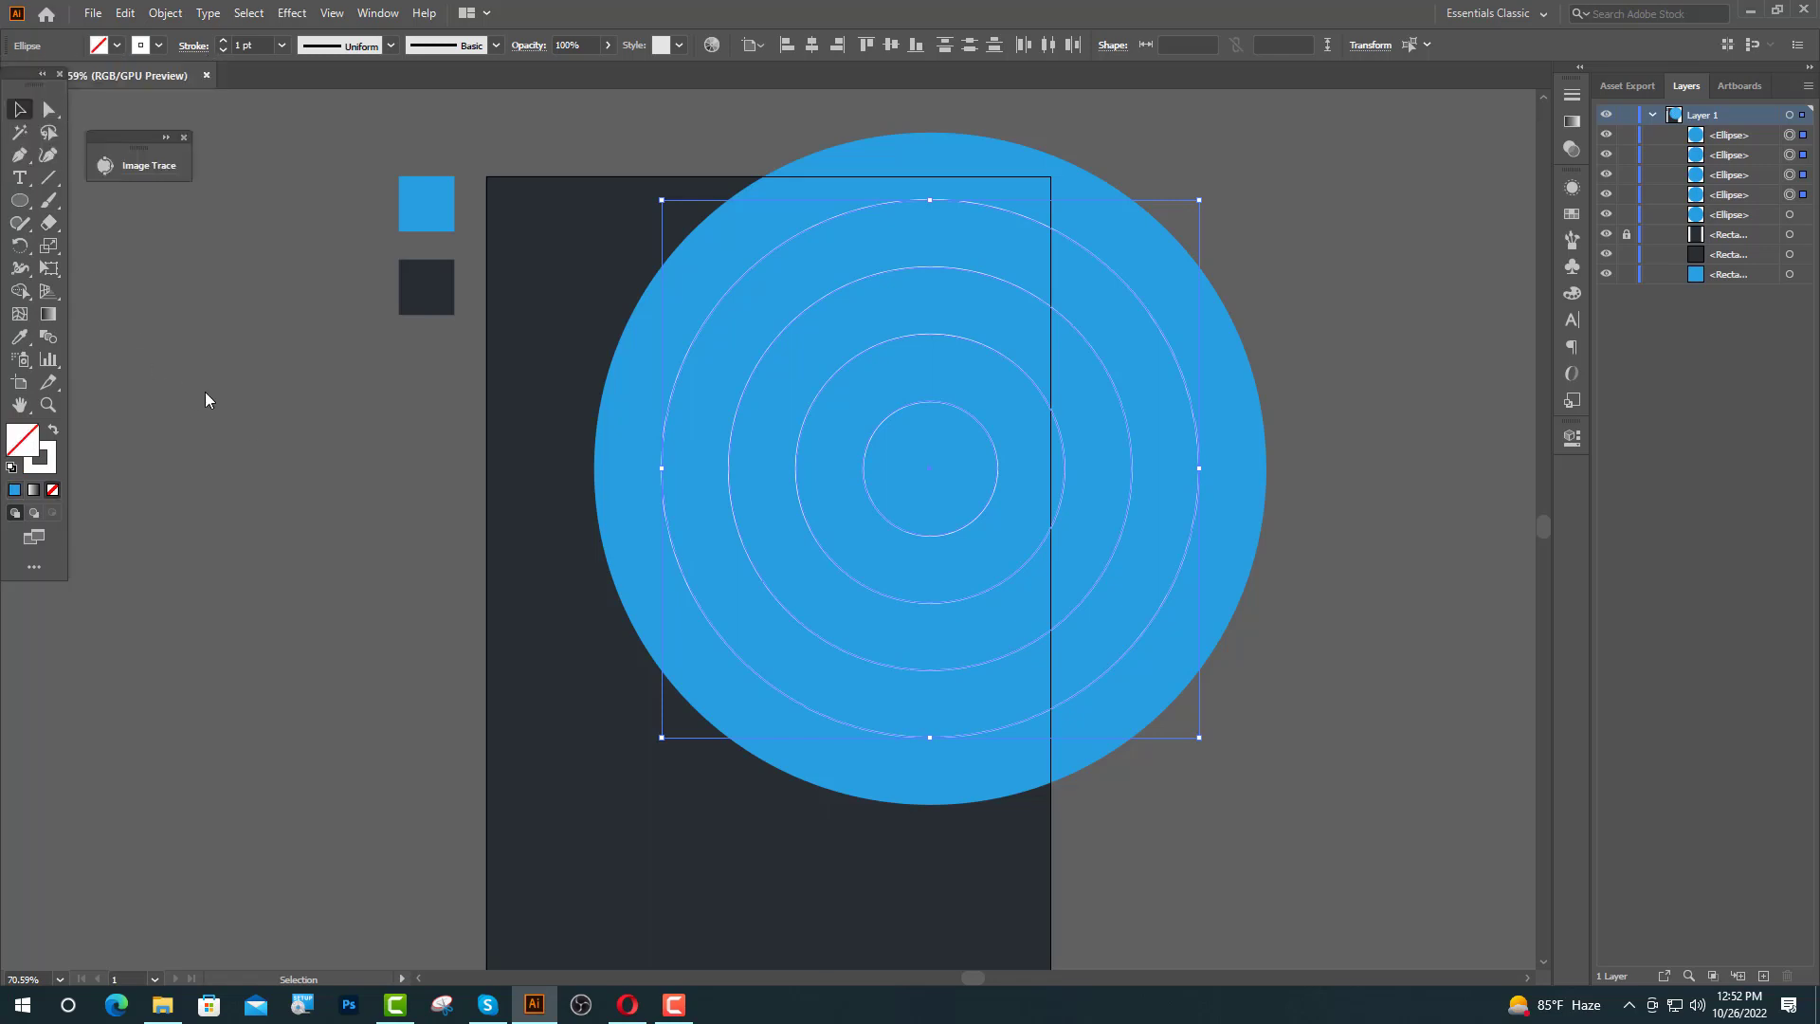
- Increase the stroke weight of the four inner circles to 8 pt
{"action": "left_click", "coordinate": [222, 41]}
{"action": "left_click", "coordinate": [223, 41]}
{"action": "left_click", "coordinate": [223, 41]}
{"action": "left_click", "coordinate": [223, 40]}
{"action": "left_click", "coordinate": [222, 41]}
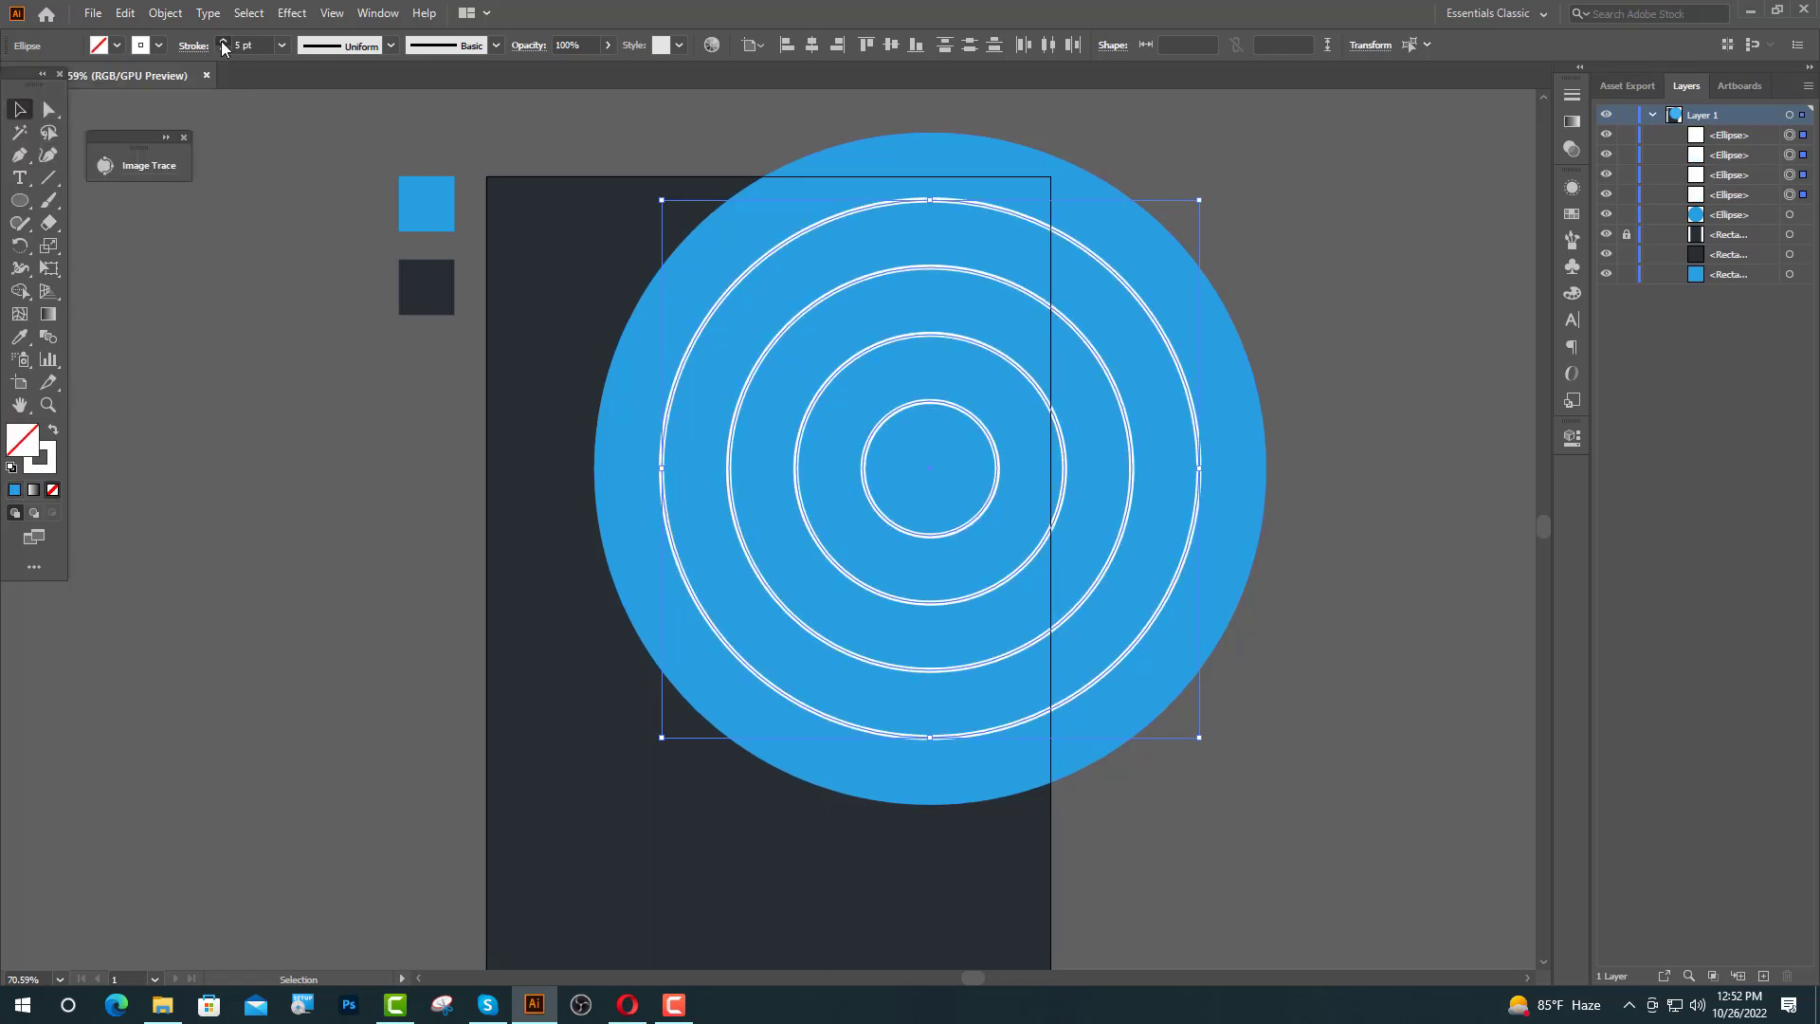
{"action": "left_click", "coordinate": [223, 40]}
{"action": "left_click", "coordinate": [222, 41]}
{"action": "left_click", "coordinate": [268, 431]}
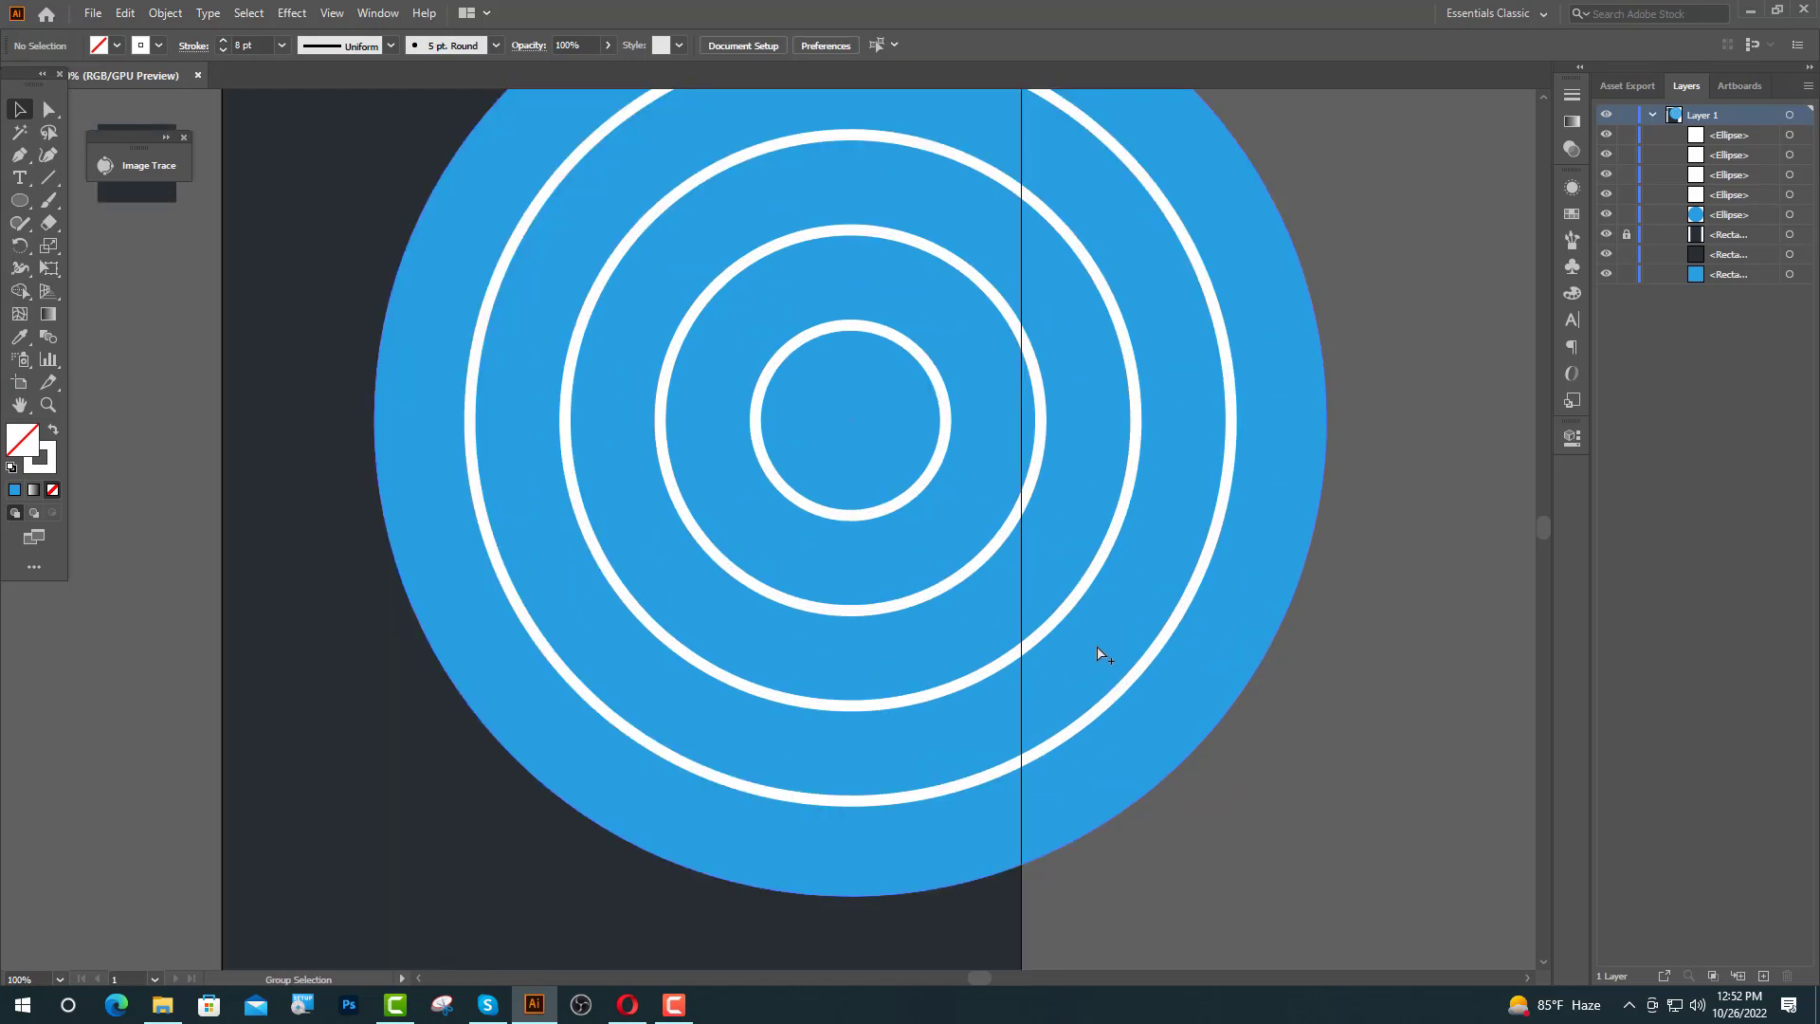
- Duplicate the 25 cm blue circle in place and apply the inner rings' white 8 pt outline without fill to the copy
{"action": "key", "text": "ctrl+1"}
{"action": "left_click", "coordinate": [695, 834]}
{"action": "key", "text": "a"}
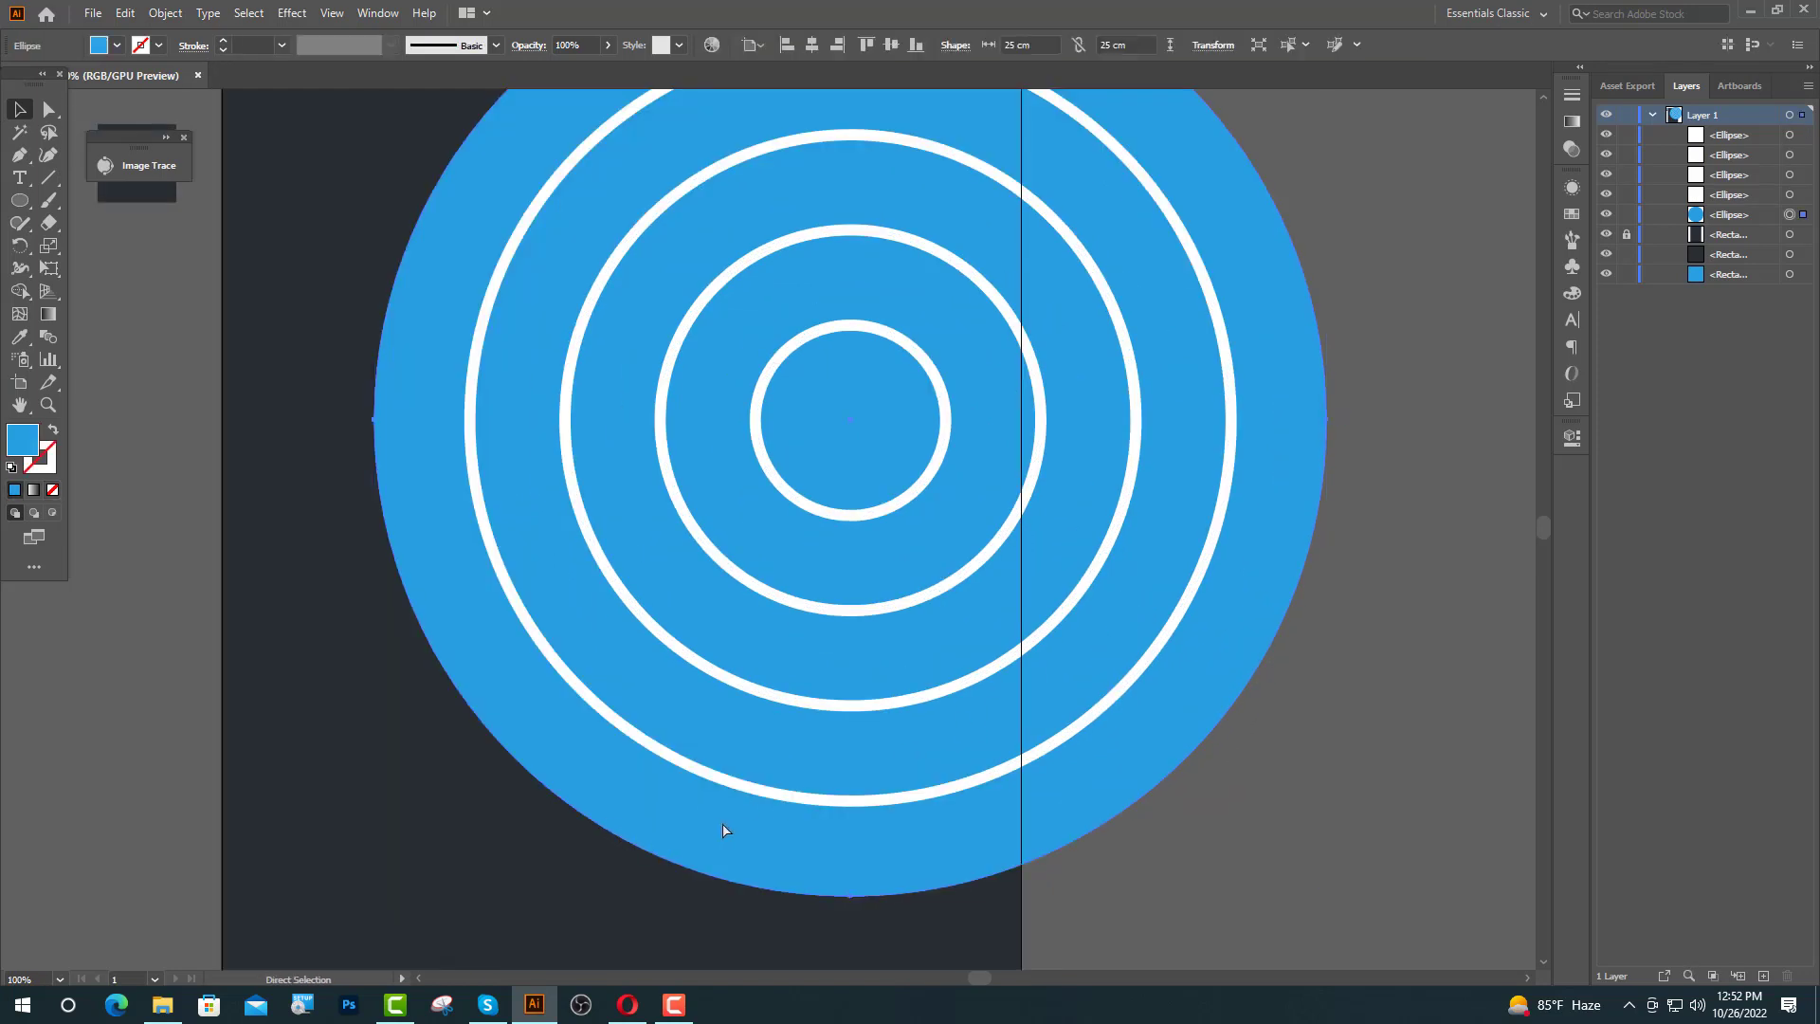
{"action": "key", "text": "v"}
{"action": "key", "text": "ctrl+c"}
{"action": "key", "text": "ctrl+f"}
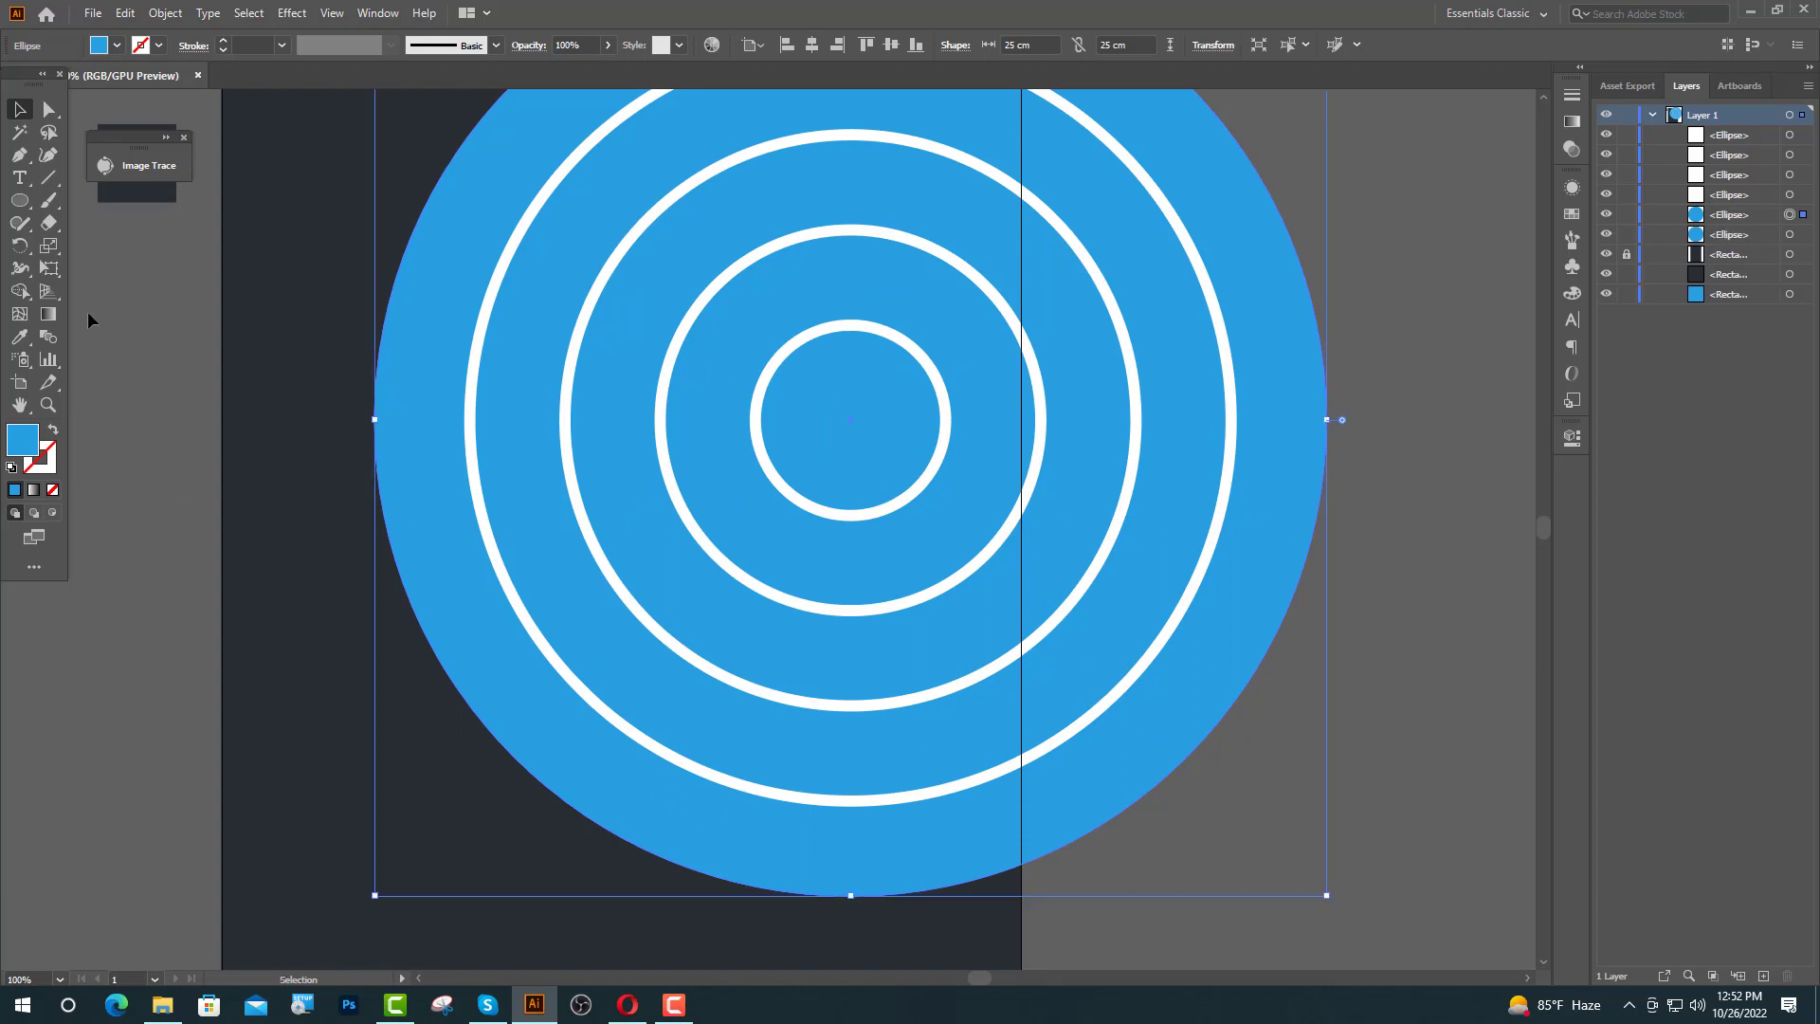
{"action": "left_click", "coordinate": [19, 337]}
{"action": "left_click", "coordinate": [467, 434]}
{"action": "key", "text": "v"}
{"action": "left_click_drag", "start_coordinate": [467, 434], "coordinate": [366, 510]}
- Expand the five white ring outlines into filled shapes
{"action": "left_click_drag", "start_coordinate": [266, 262], "coordinate": [347, 304]}
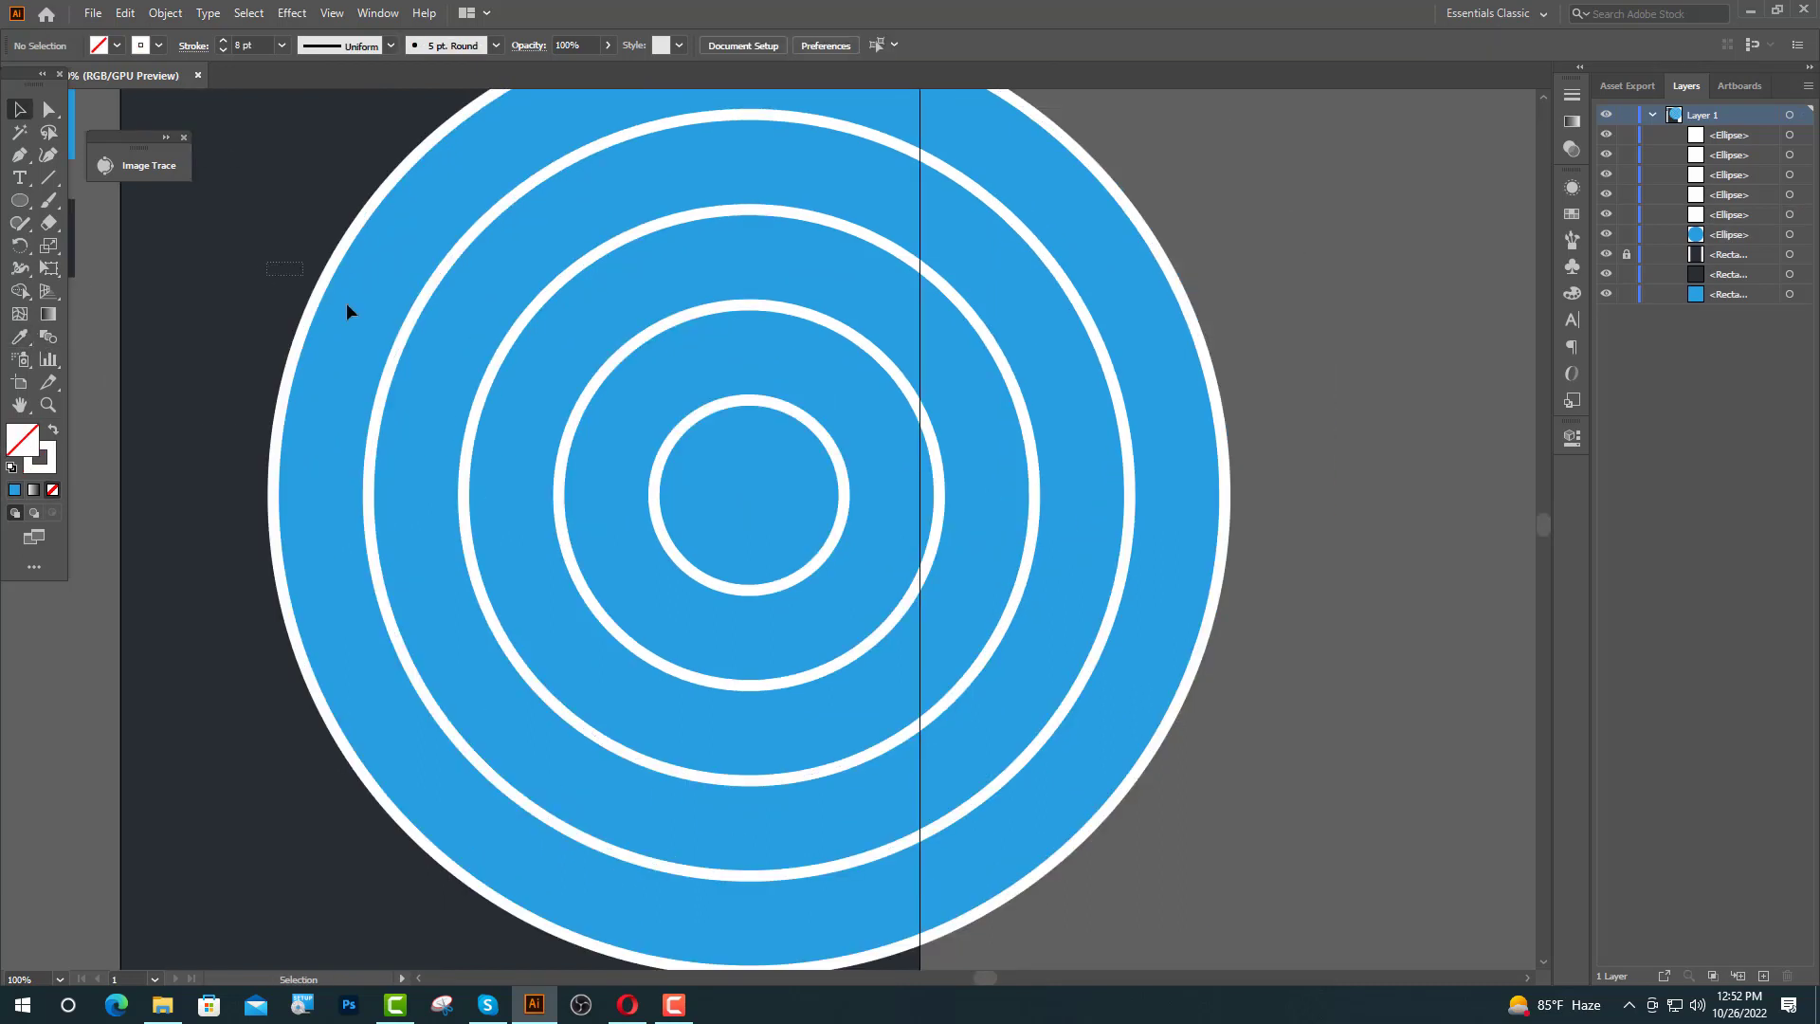
{"action": "left_click_drag", "start_coordinate": [852, 633], "coordinate": [850, 632]}
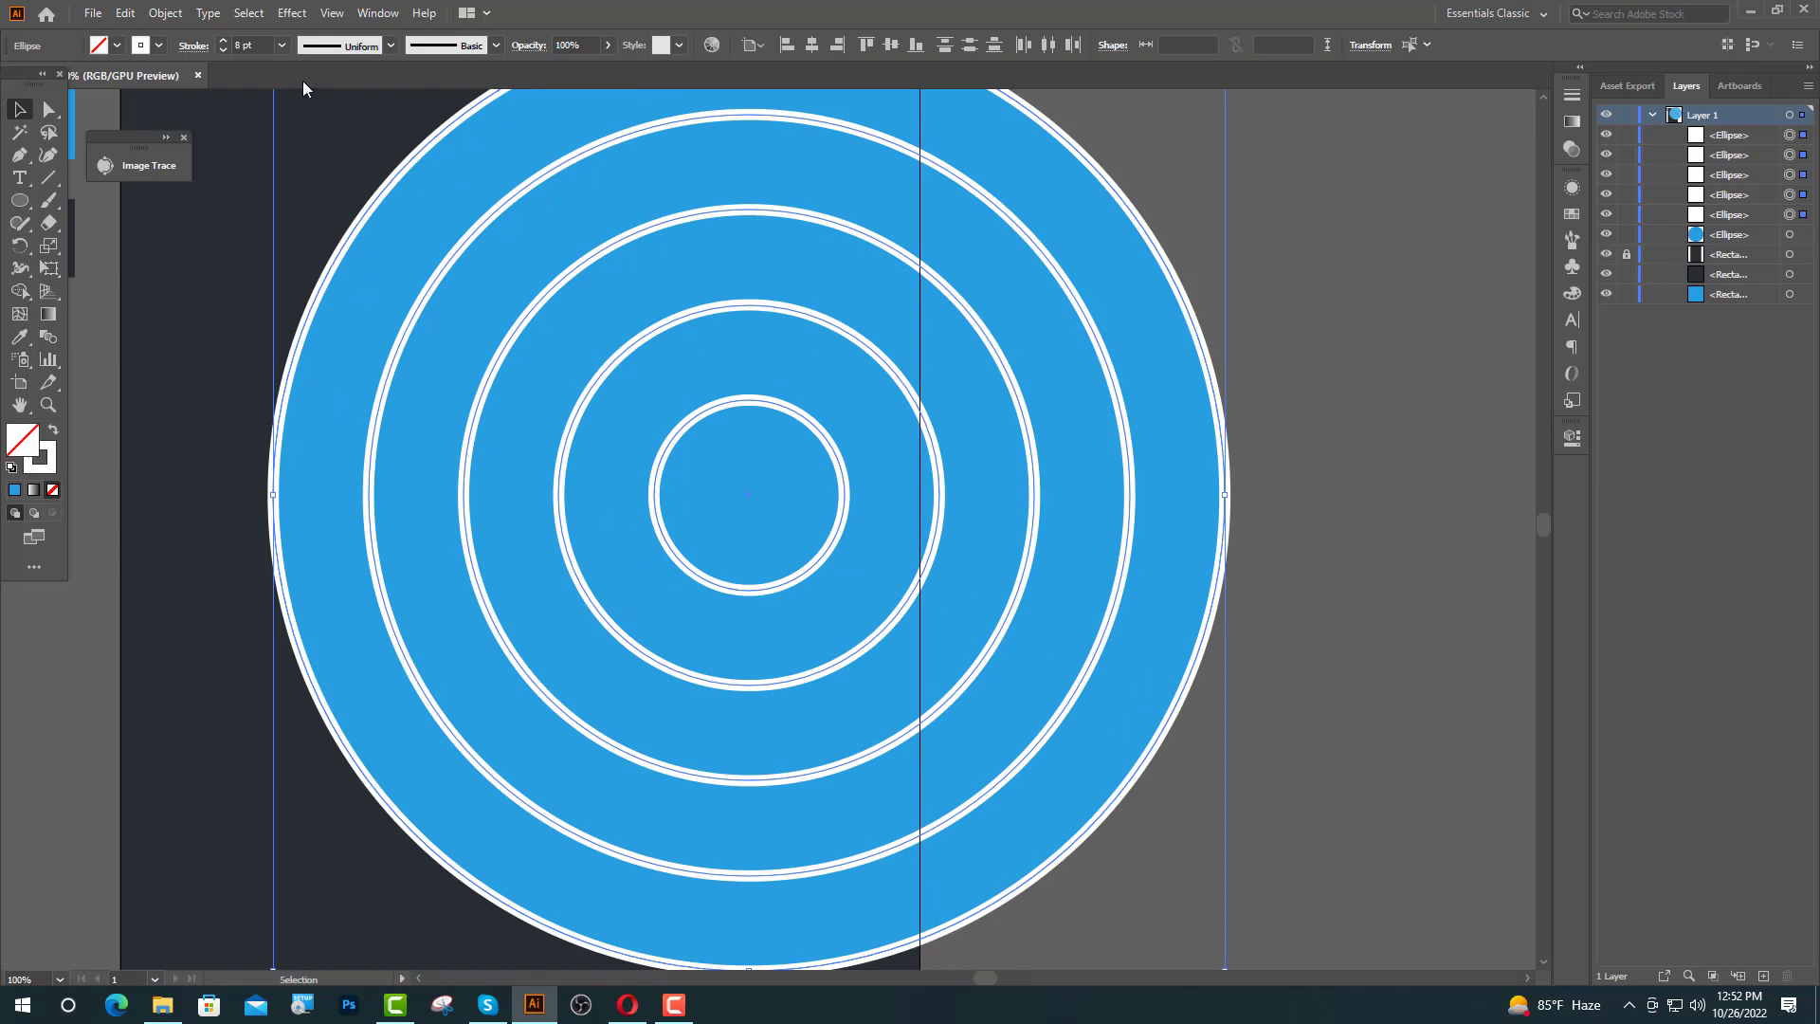
{"action": "left_click", "coordinate": [166, 13]}
{"action": "left_click", "coordinate": [228, 239]}
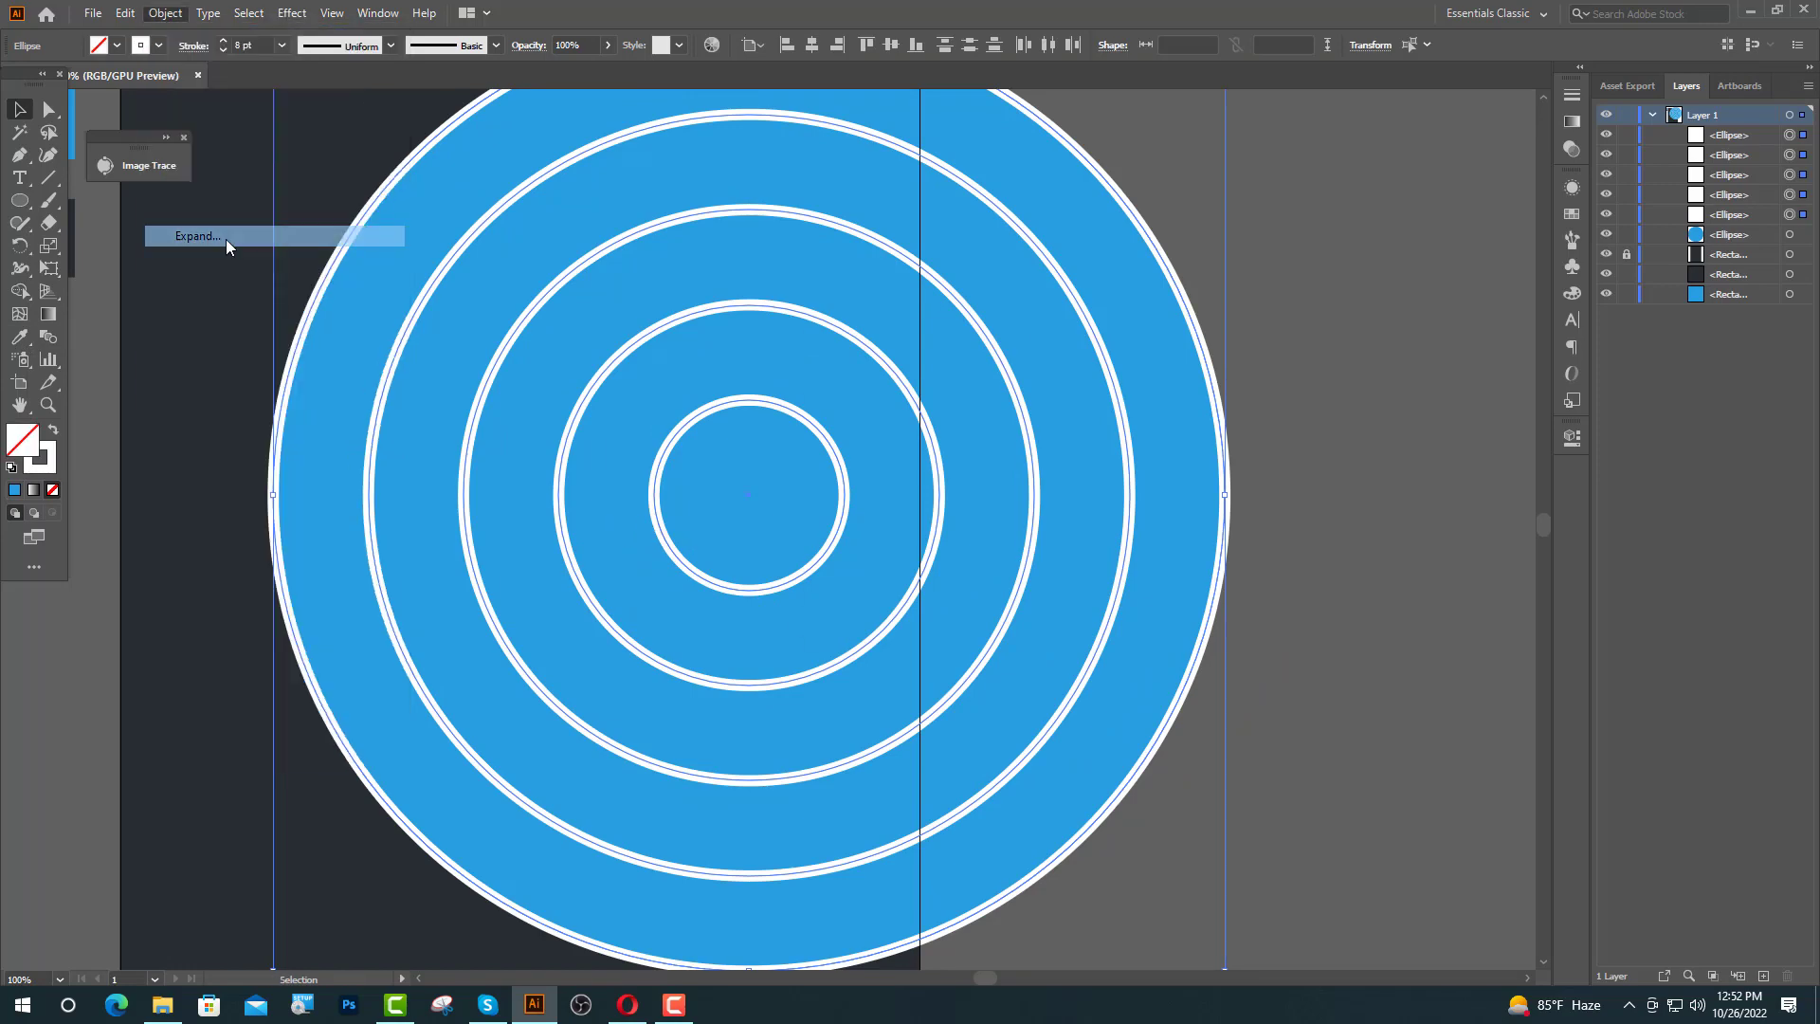
{"action": "left_click", "coordinate": [867, 608]}
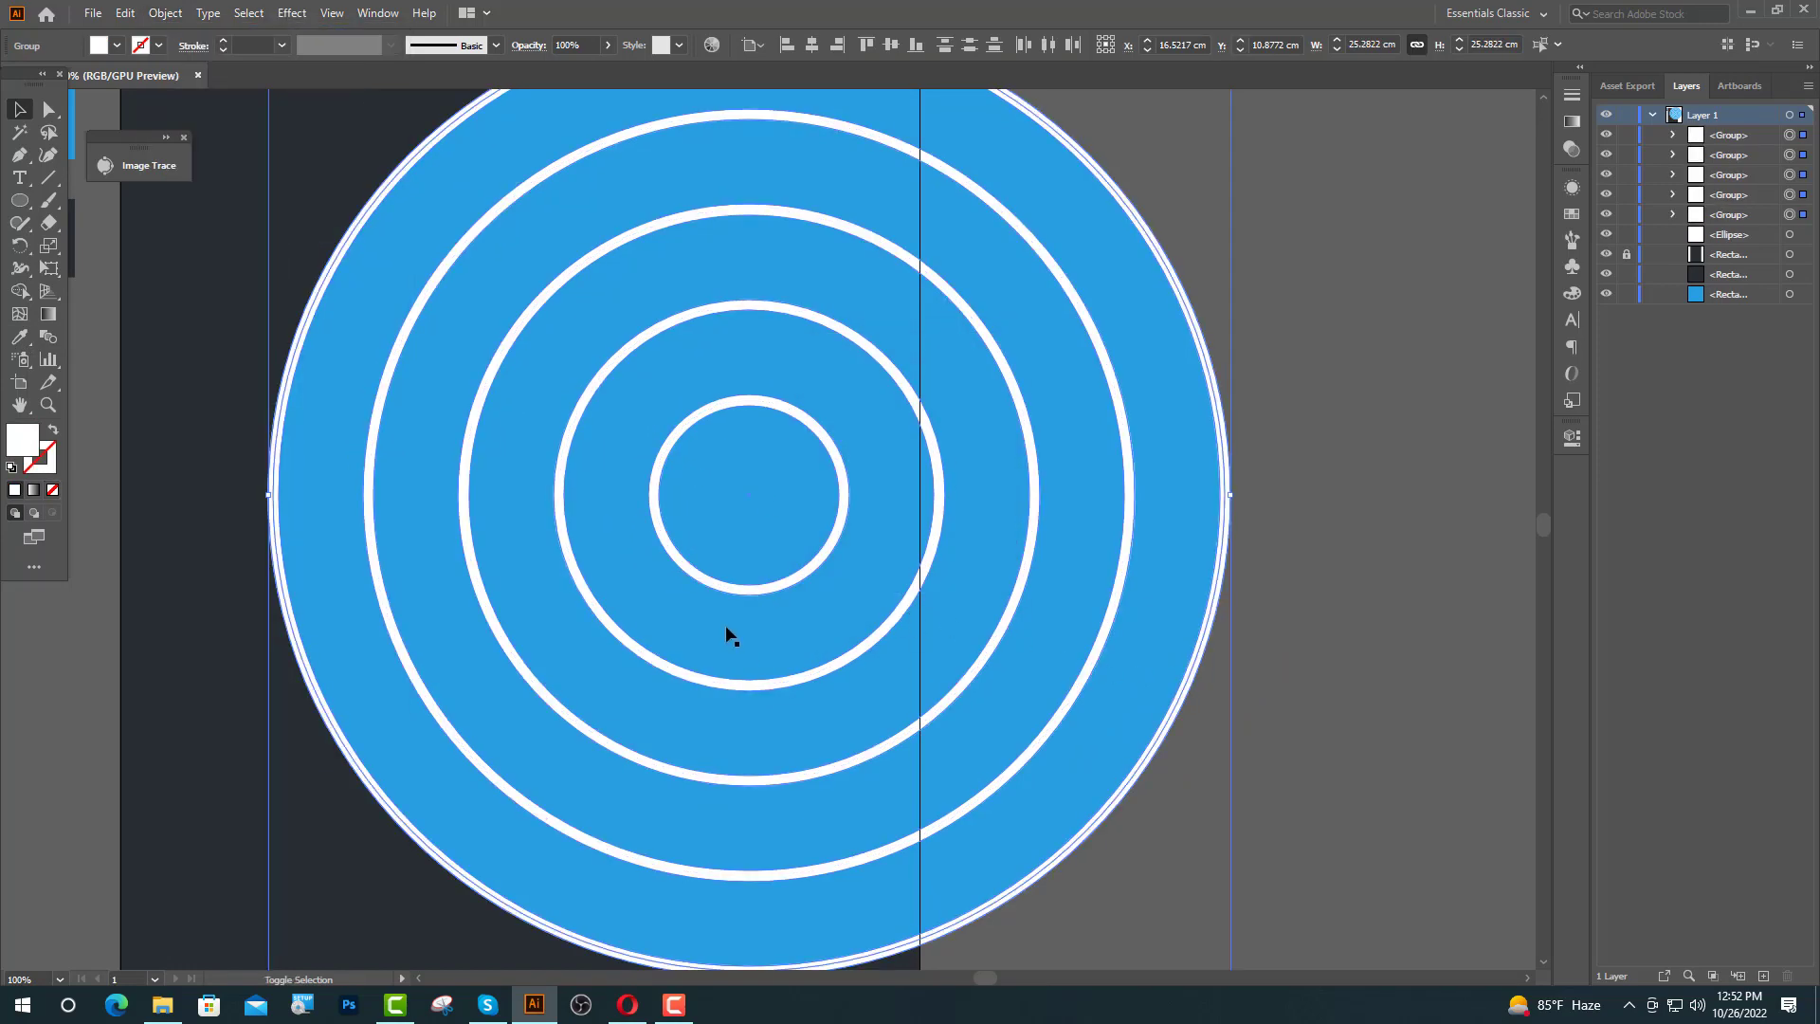
- Subtract the white rings from the blue circle with the Minus Front pathfinder
{"action": "left_click", "coordinate": [1566, 441]}
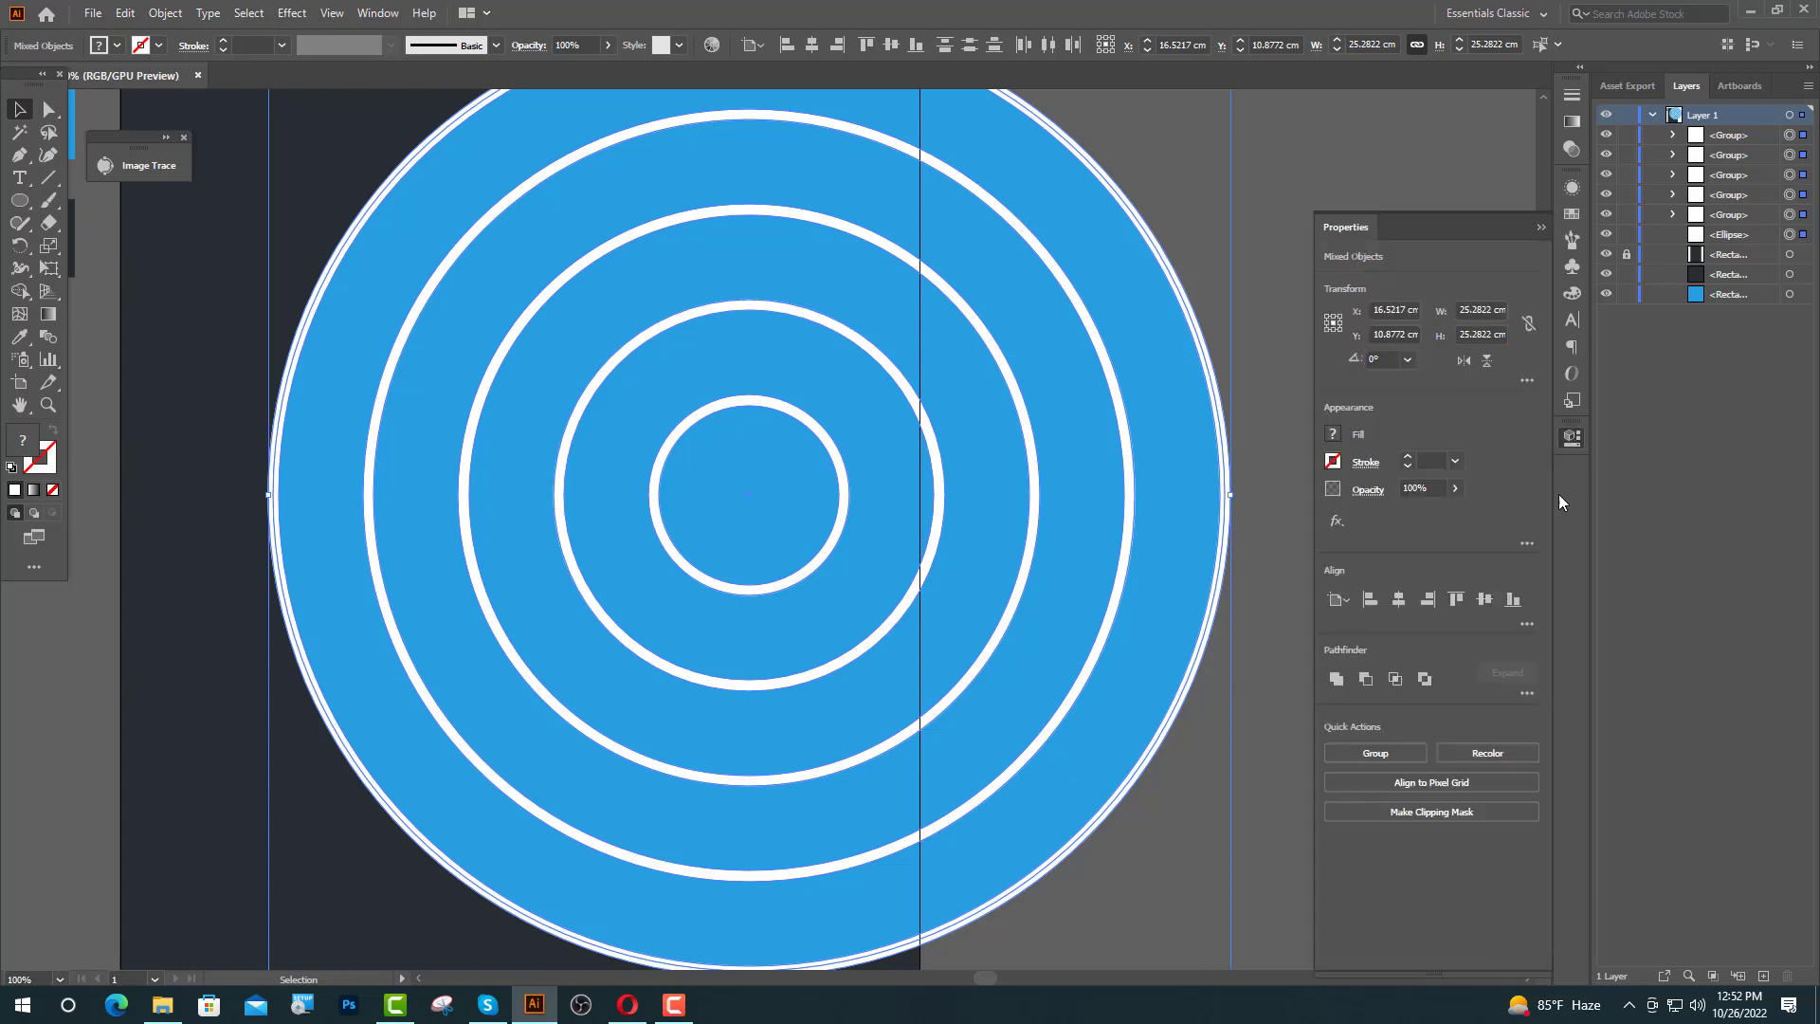
{"action": "left_click", "coordinate": [1365, 681]}
{"action": "left_click", "coordinate": [1542, 228]}
{"action": "left_click", "coordinate": [1308, 417]}
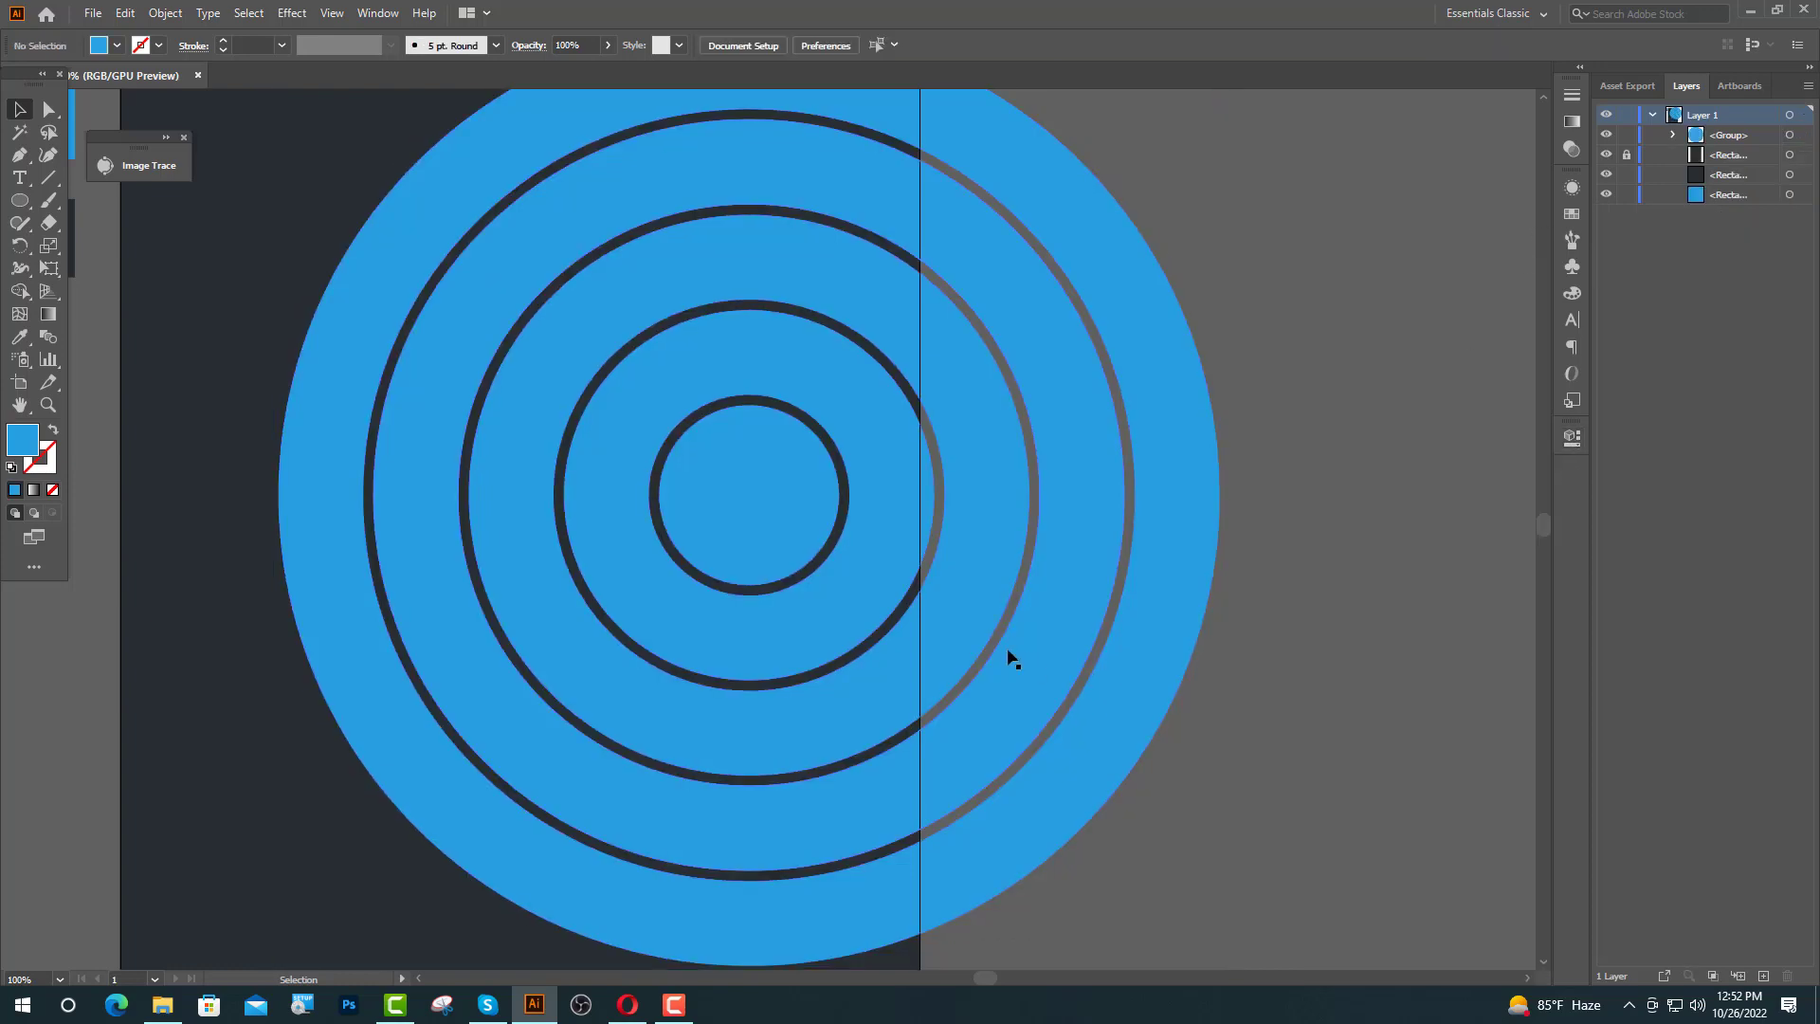
- Move the blue ring group up and slightly right, centring it at about X 16.94 cm, Y 8.98 cm
{"action": "scroll", "coordinate": [995, 642], "scroll_direction": "up", "scroll_amount": 1}
{"action": "scroll", "coordinate": [840, 597], "scroll_direction": "down", "scroll_amount": 1, "text": "alt"}
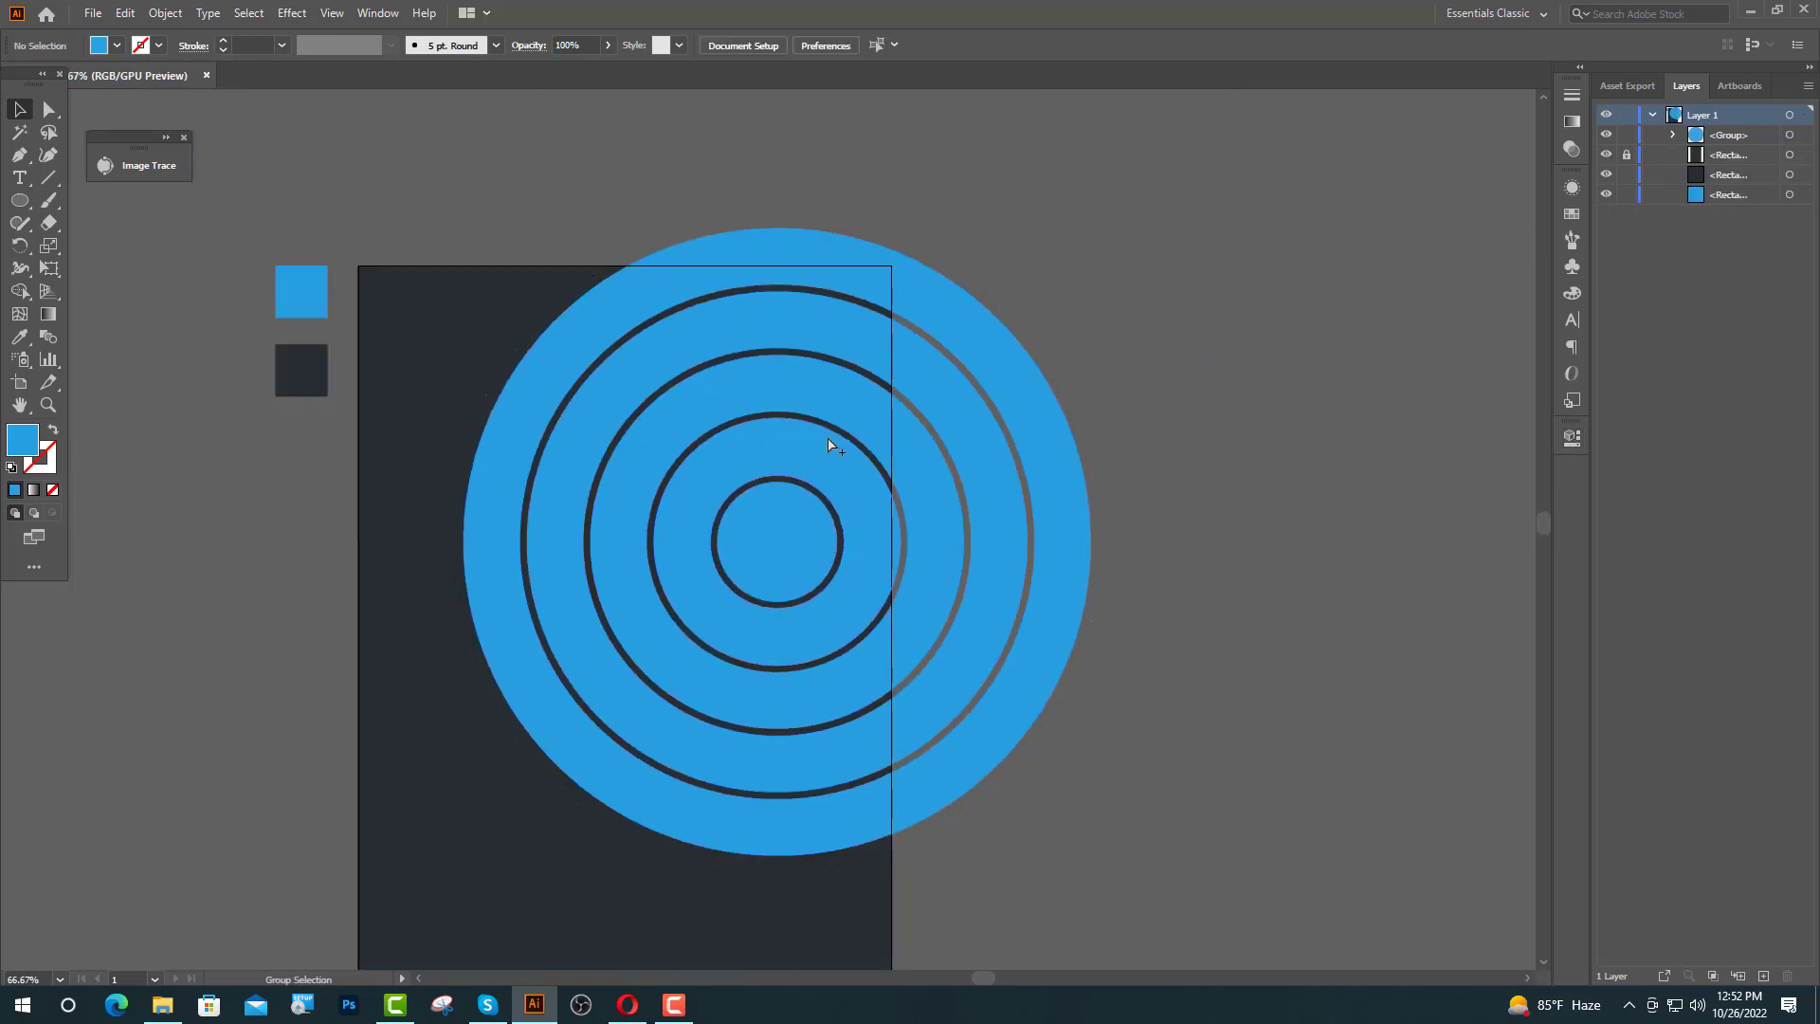
{"action": "scroll", "coordinate": [828, 439], "scroll_direction": "up", "scroll_amount": 1, "text": "alt"}
{"action": "left_click_drag", "start_coordinate": [806, 516], "coordinate": [799, 461]}
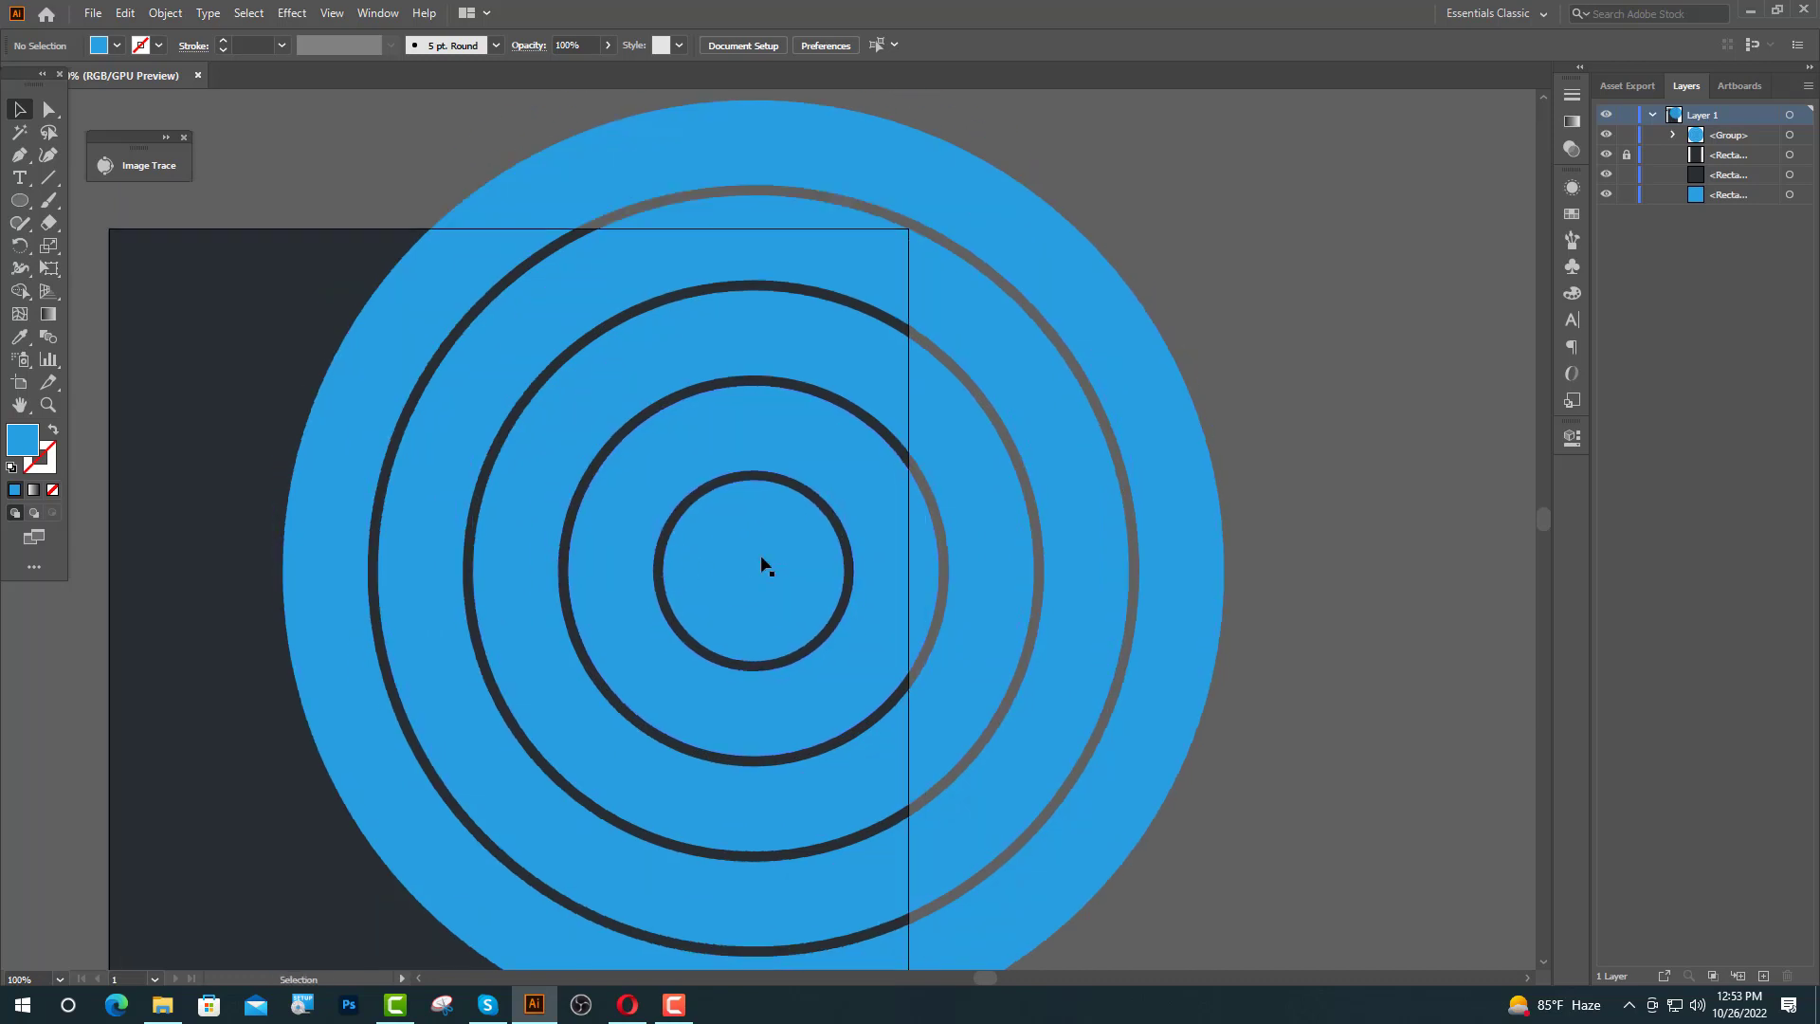
{"action": "left_click", "coordinate": [585, 592]}
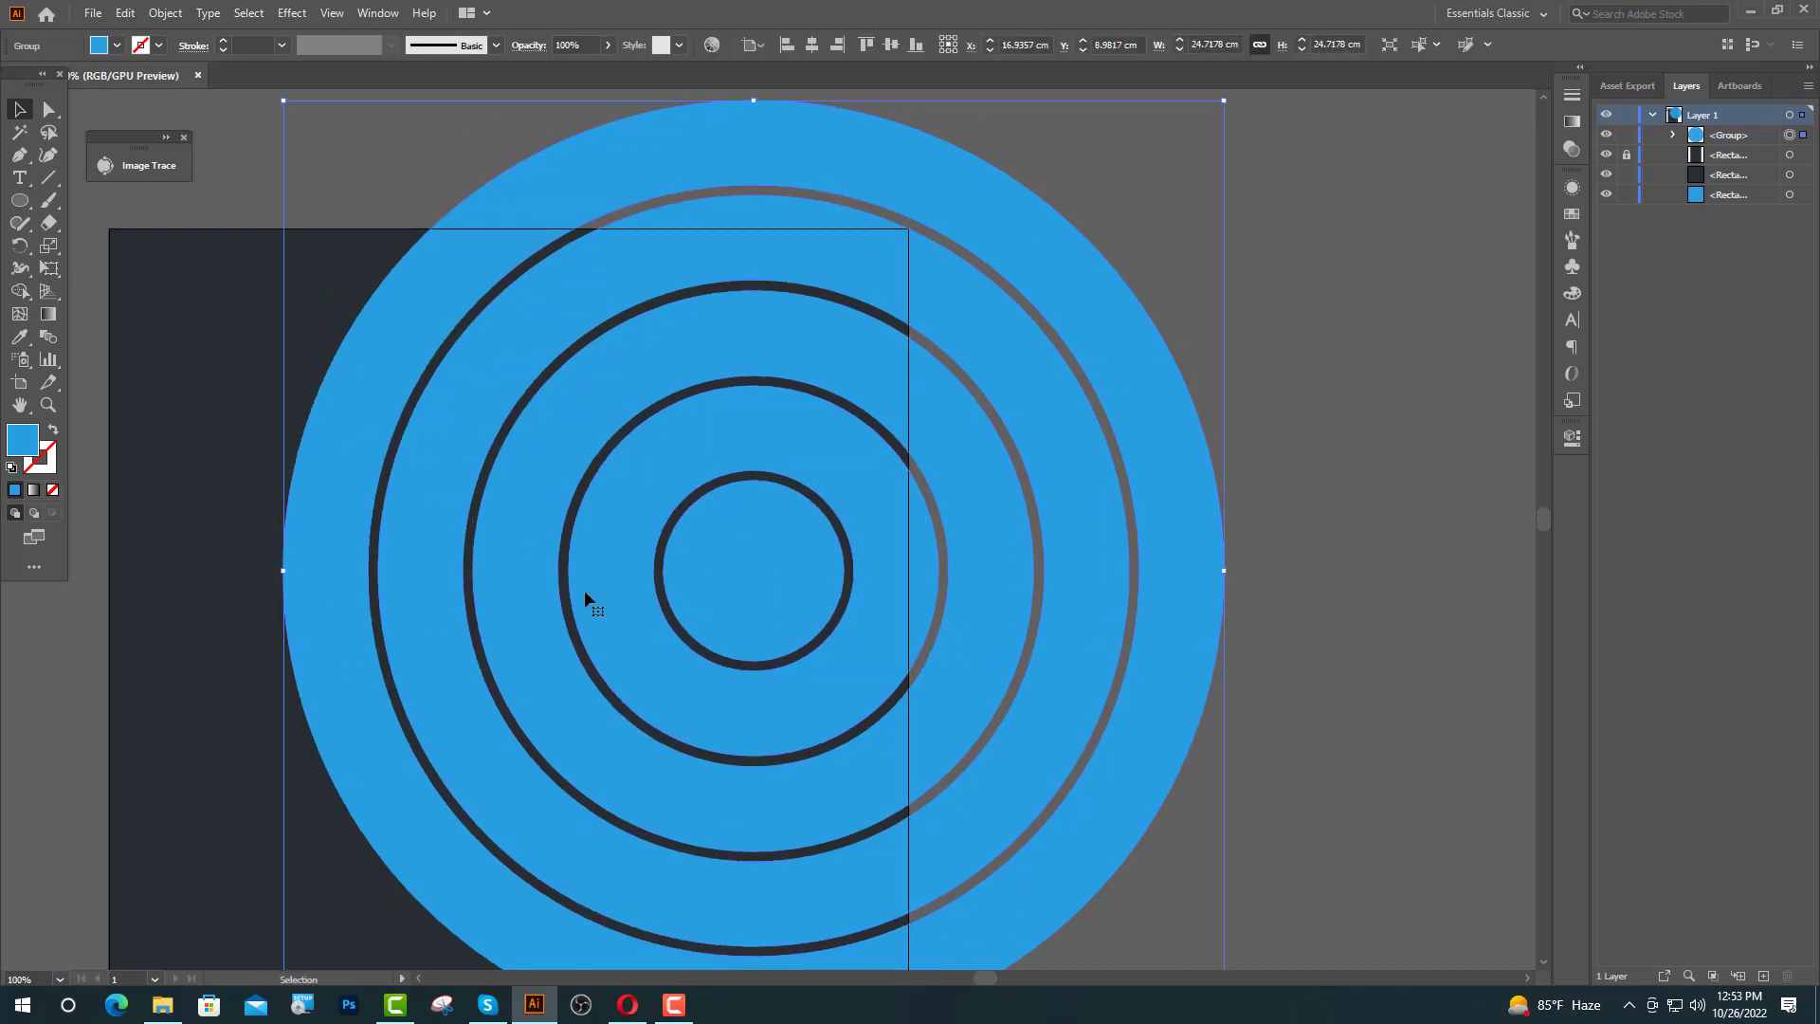
- Draw a blue rectangle about 9.7 × 3.4 cm across the rings' left side and extend its inner end into the centre circle
{"action": "left_click_drag", "start_coordinate": [27, 207], "coordinate": [114, 196]}
{"action": "left_click_drag", "start_coordinate": [236, 450], "coordinate": [603, 579]}
{"action": "left_click", "coordinate": [14, 113]}
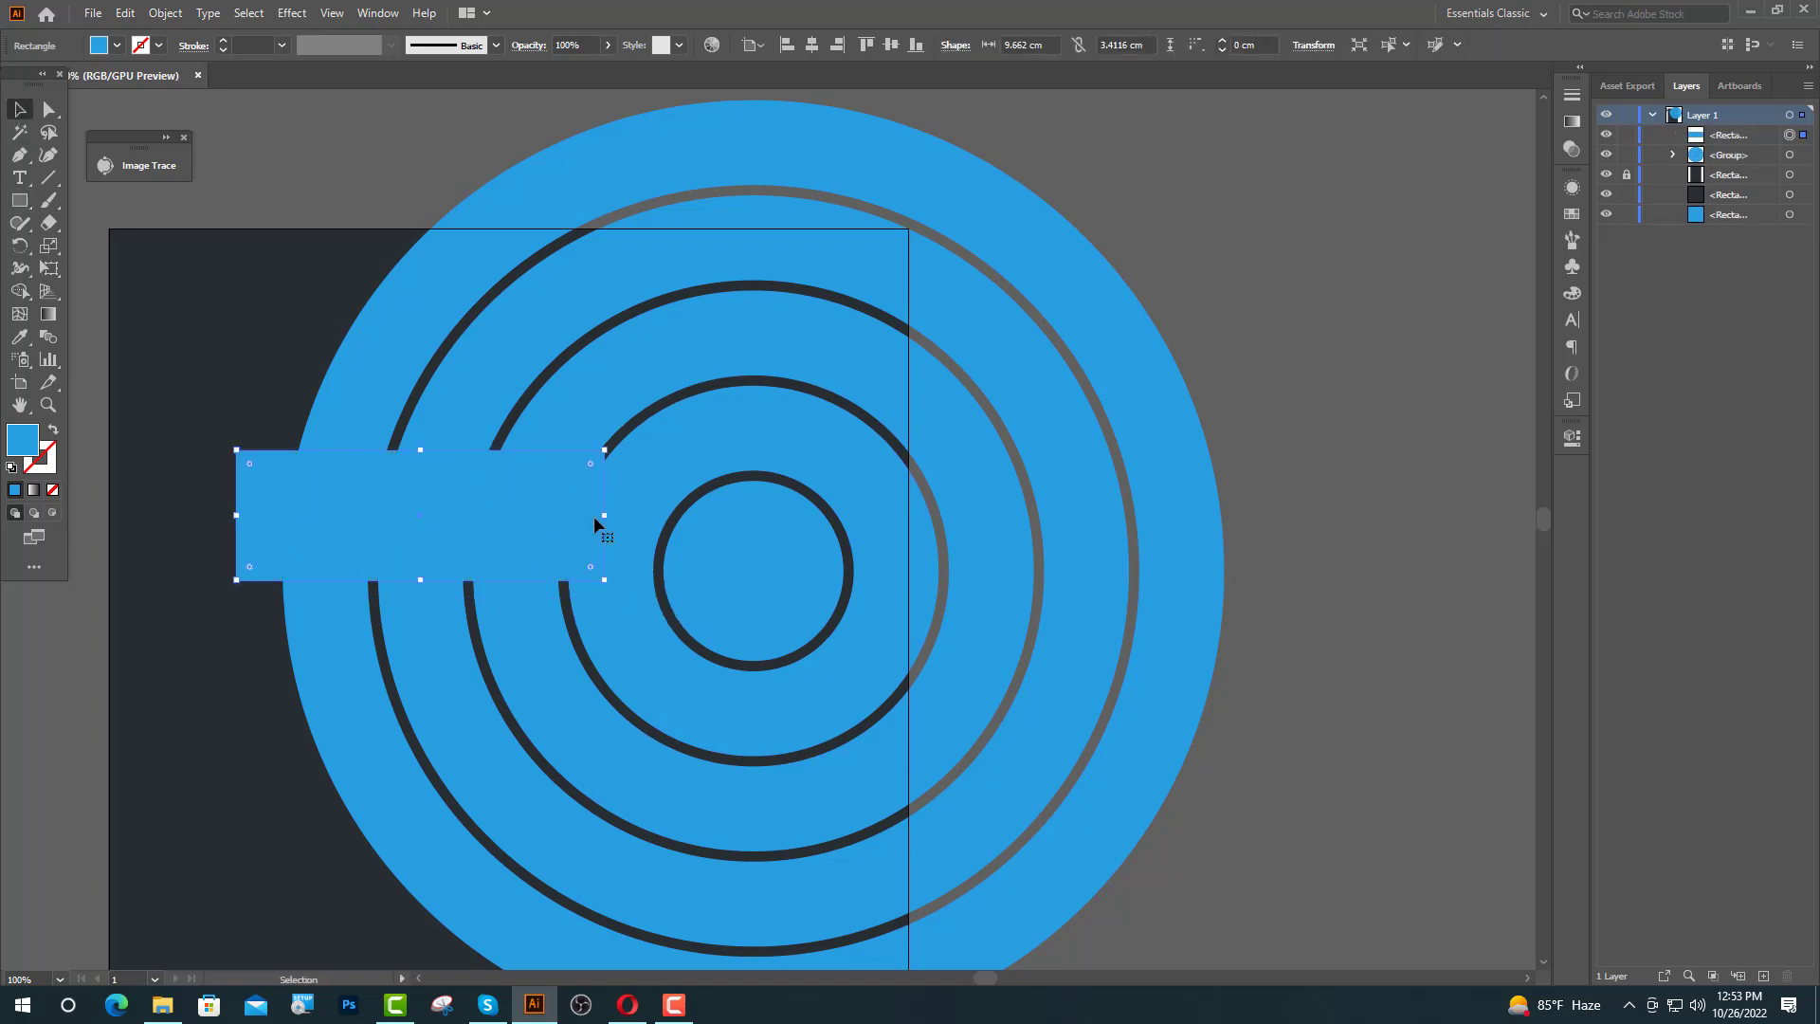
{"action": "left_click_drag", "start_coordinate": [603, 517], "coordinate": [682, 517]}
- Align the rectangle and the ring group on their vertical centres
{"action": "left_click", "coordinate": [766, 546], "text": "shift"}
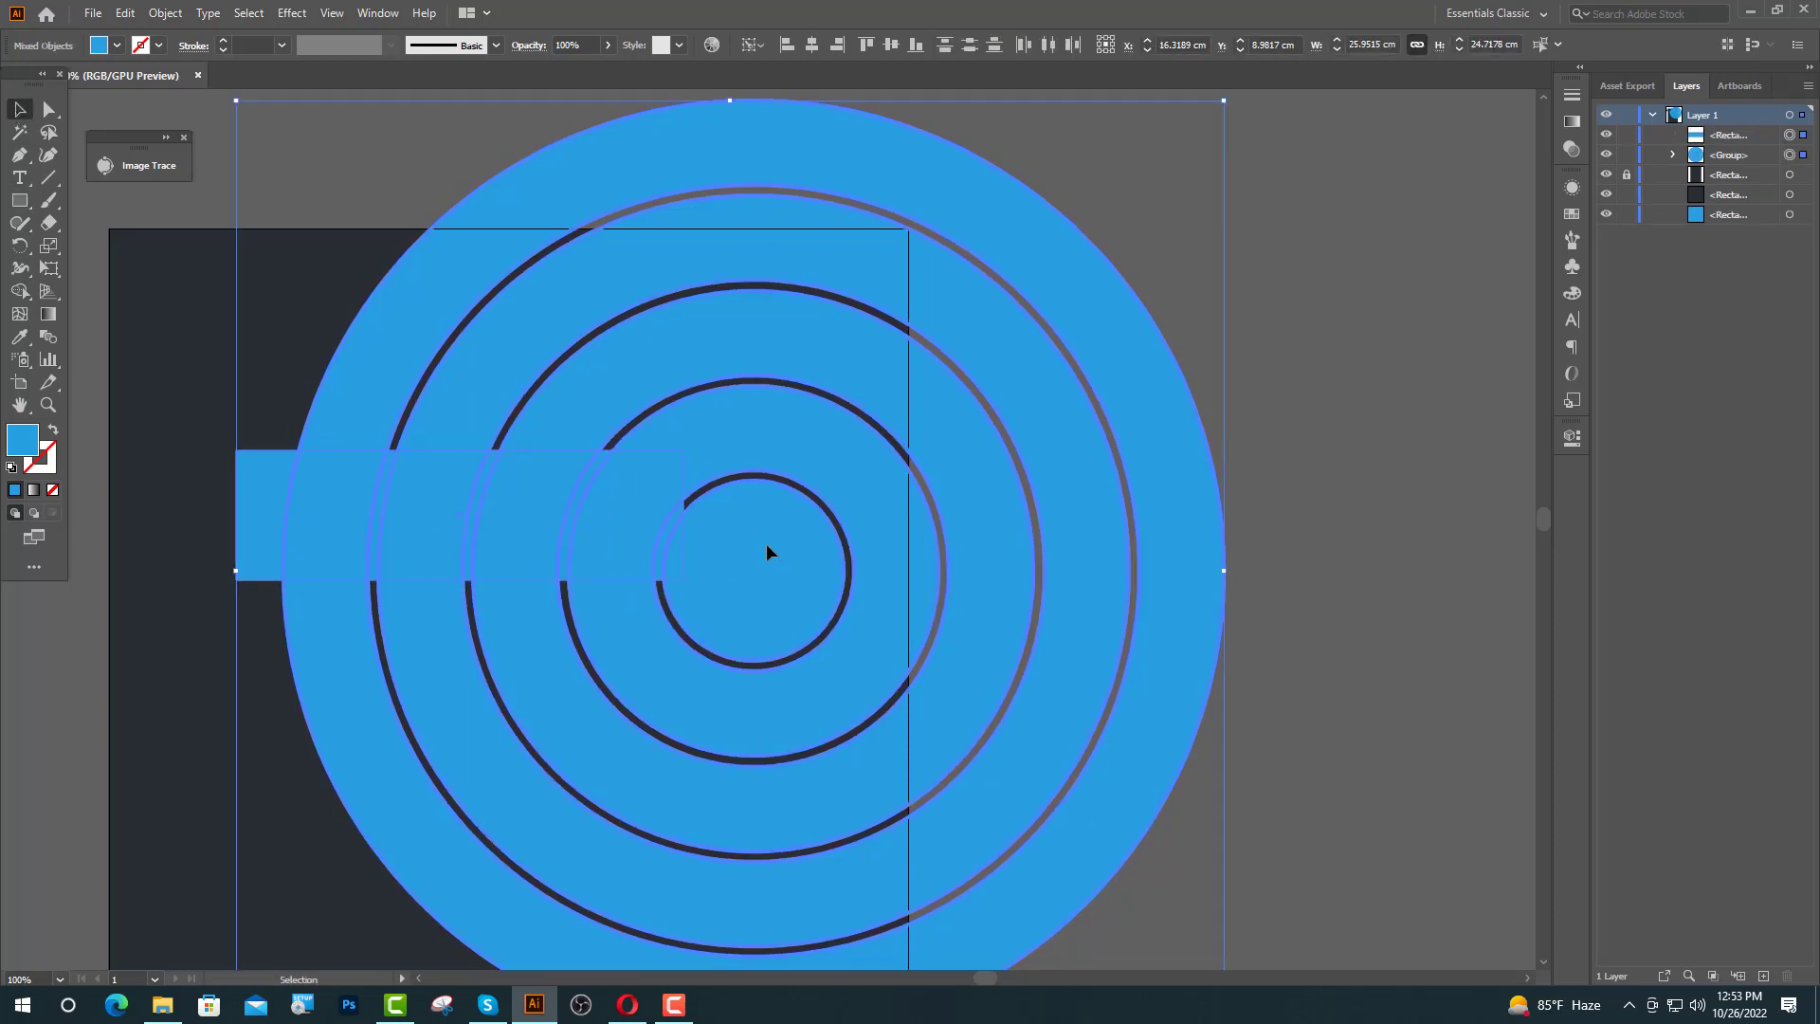
{"action": "left_click", "coordinate": [891, 45]}
{"action": "left_click", "coordinate": [957, 133]}
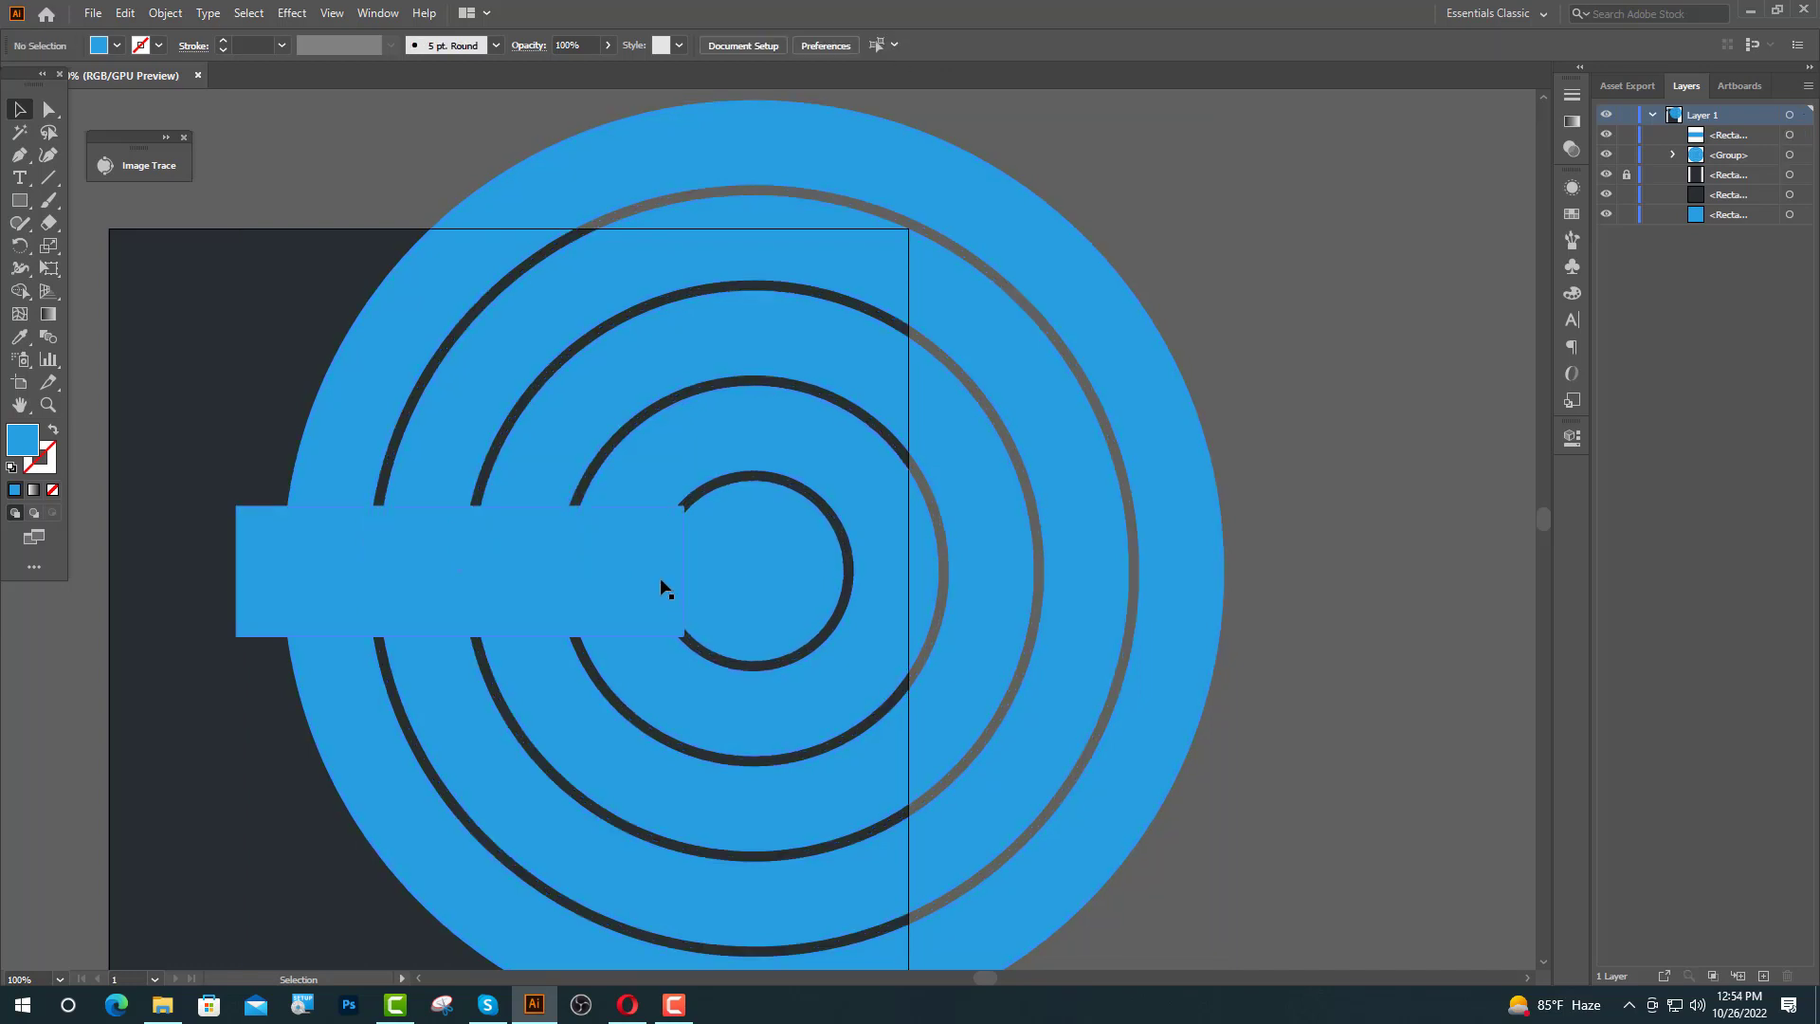
{"action": "left_click", "coordinate": [565, 471]}
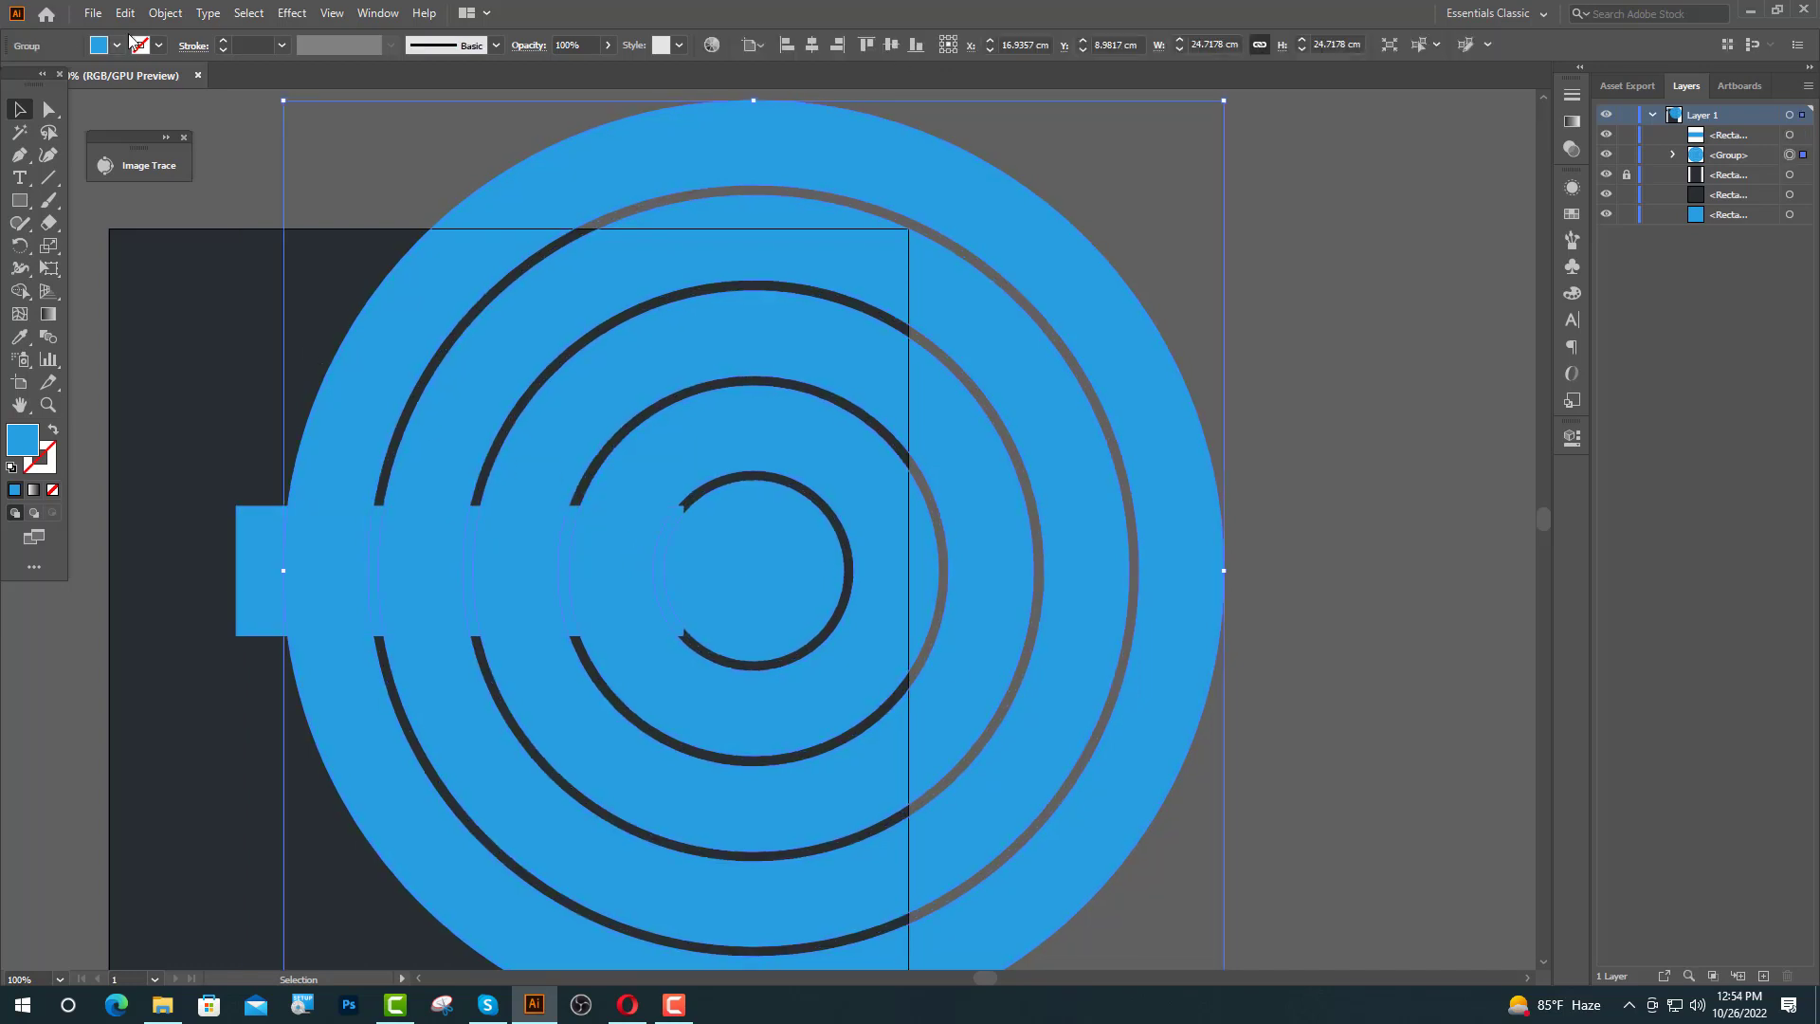
- Convert the ring group to a compound path and cut the blue rectangle out of it with the Minus Front pathfinder
{"action": "left_click", "coordinate": [165, 12]}
{"action": "mouse_move", "coordinate": [370, 680]}
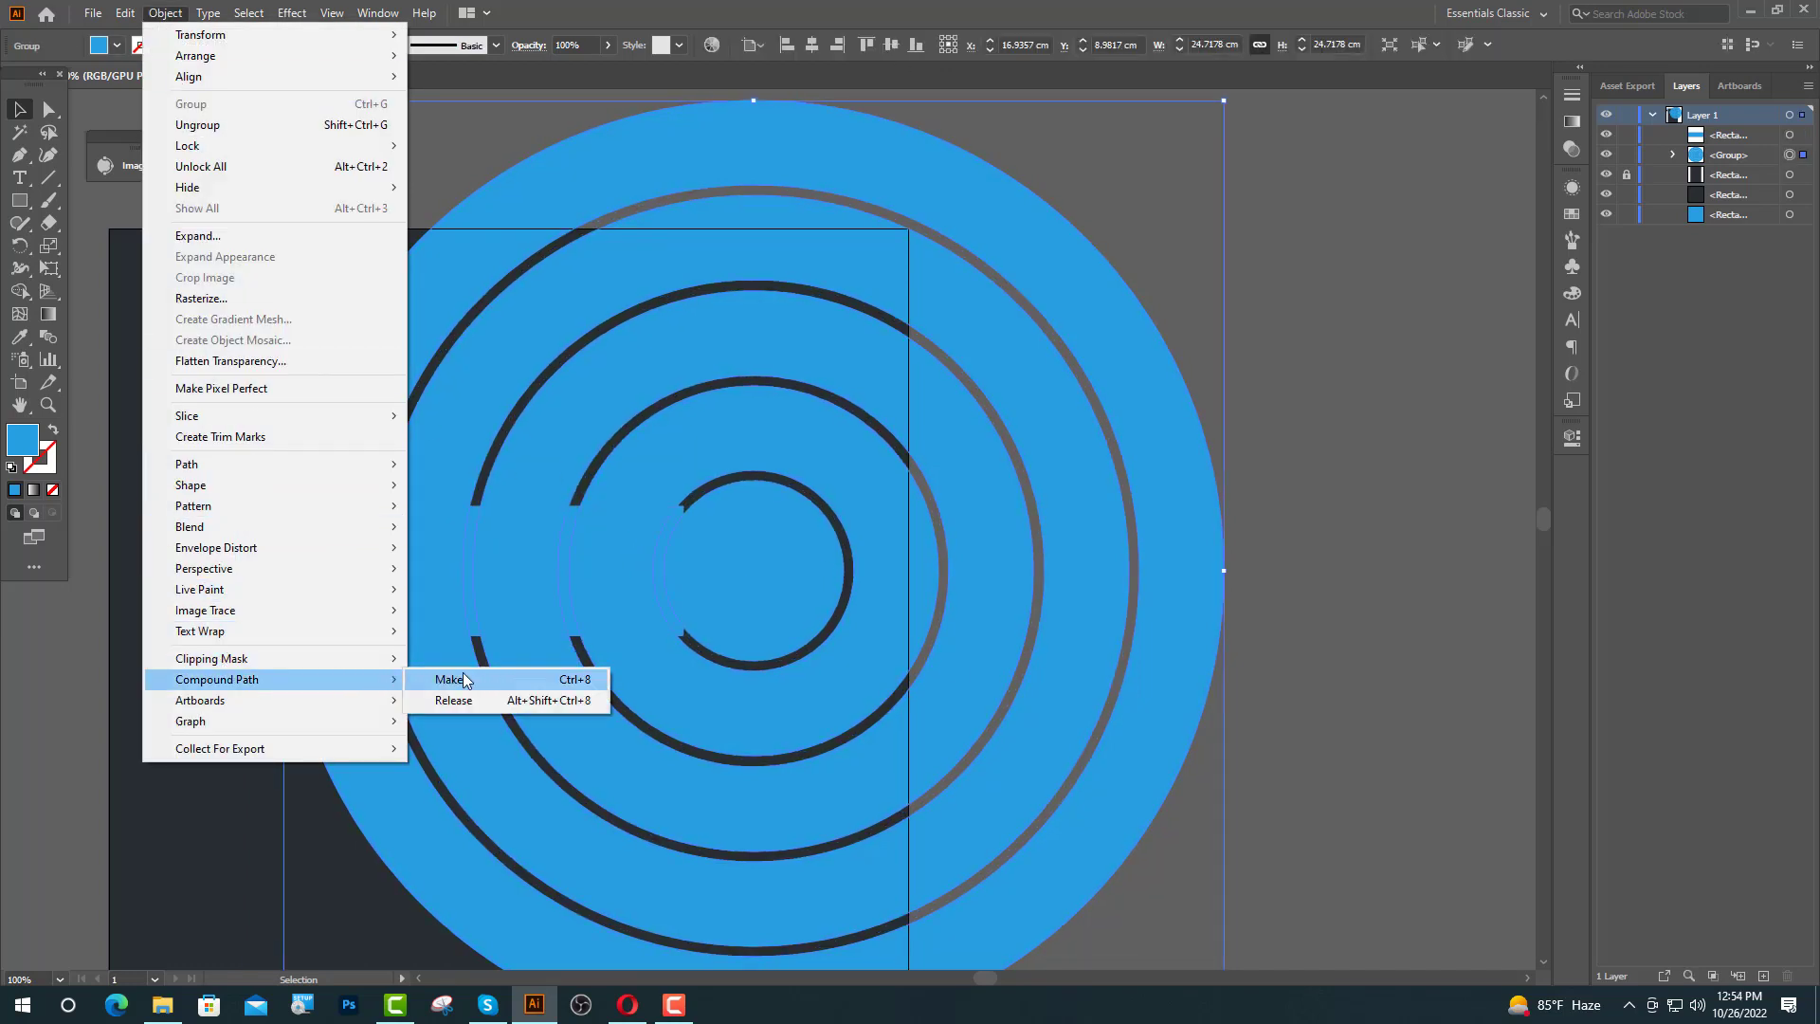
{"action": "left_click", "coordinate": [469, 680]}
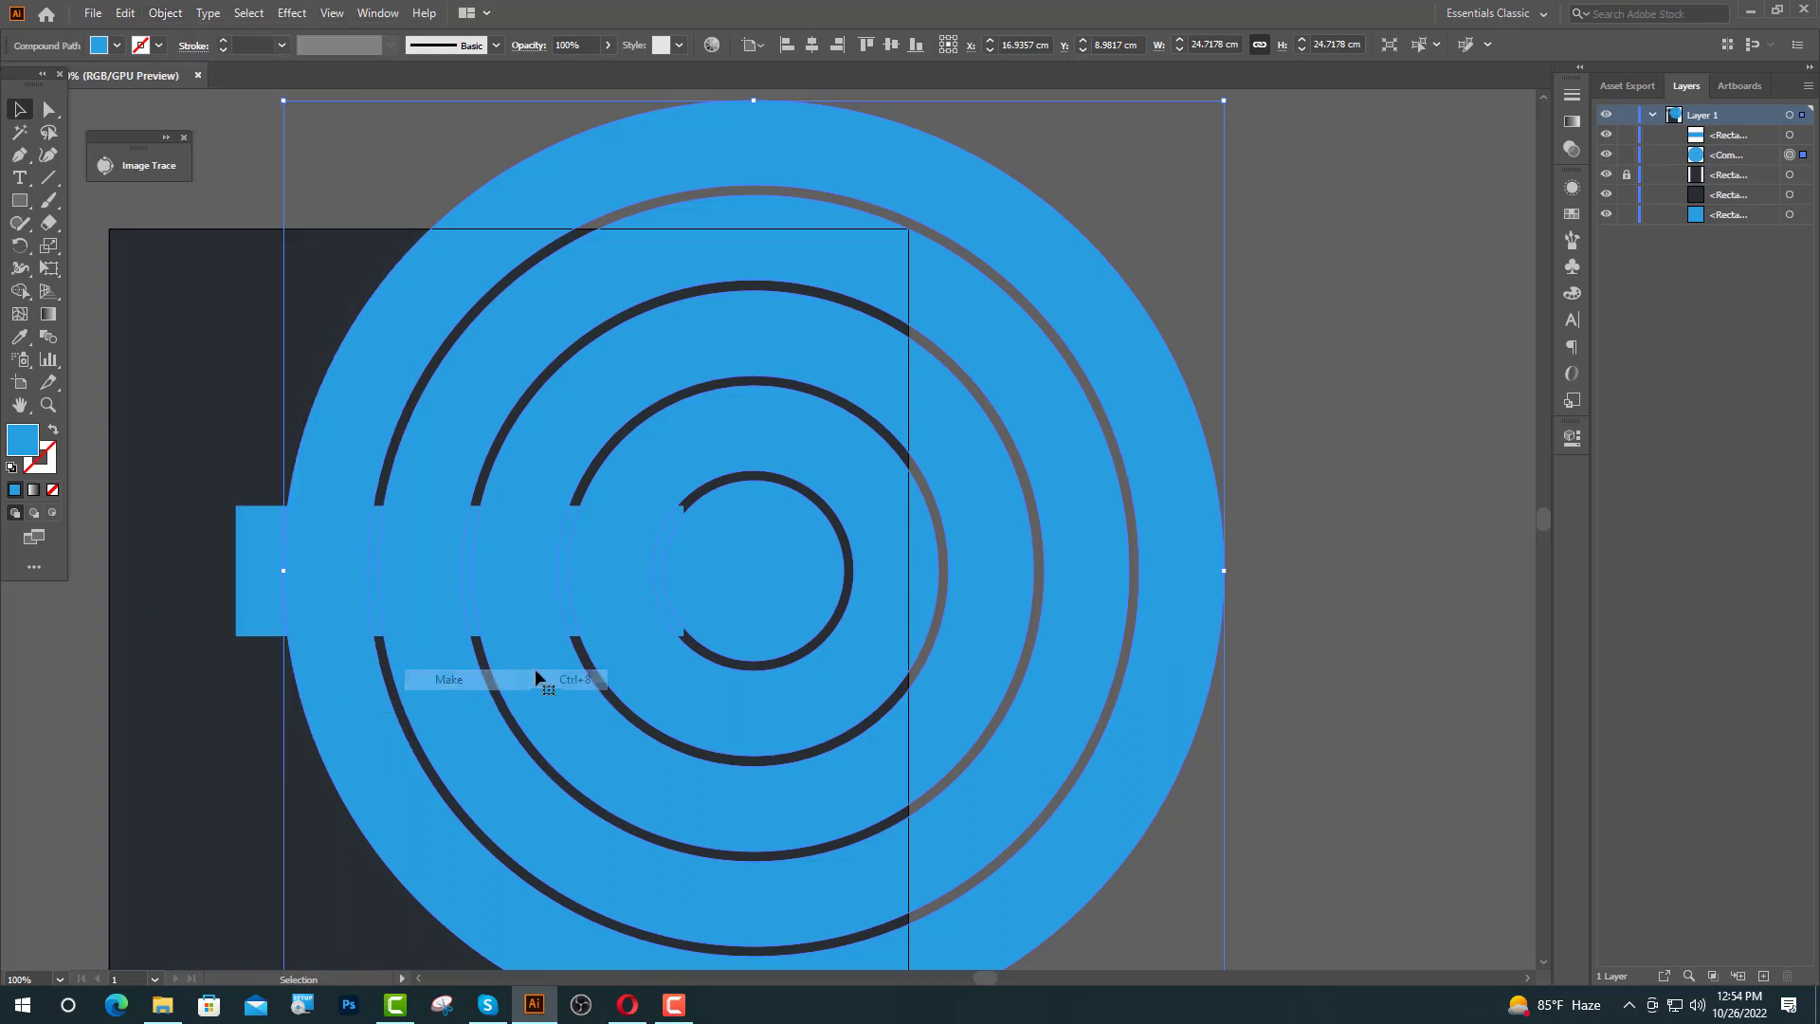
{"action": "left_click", "coordinate": [252, 574], "text": "shift"}
{"action": "left_click", "coordinate": [1570, 438]}
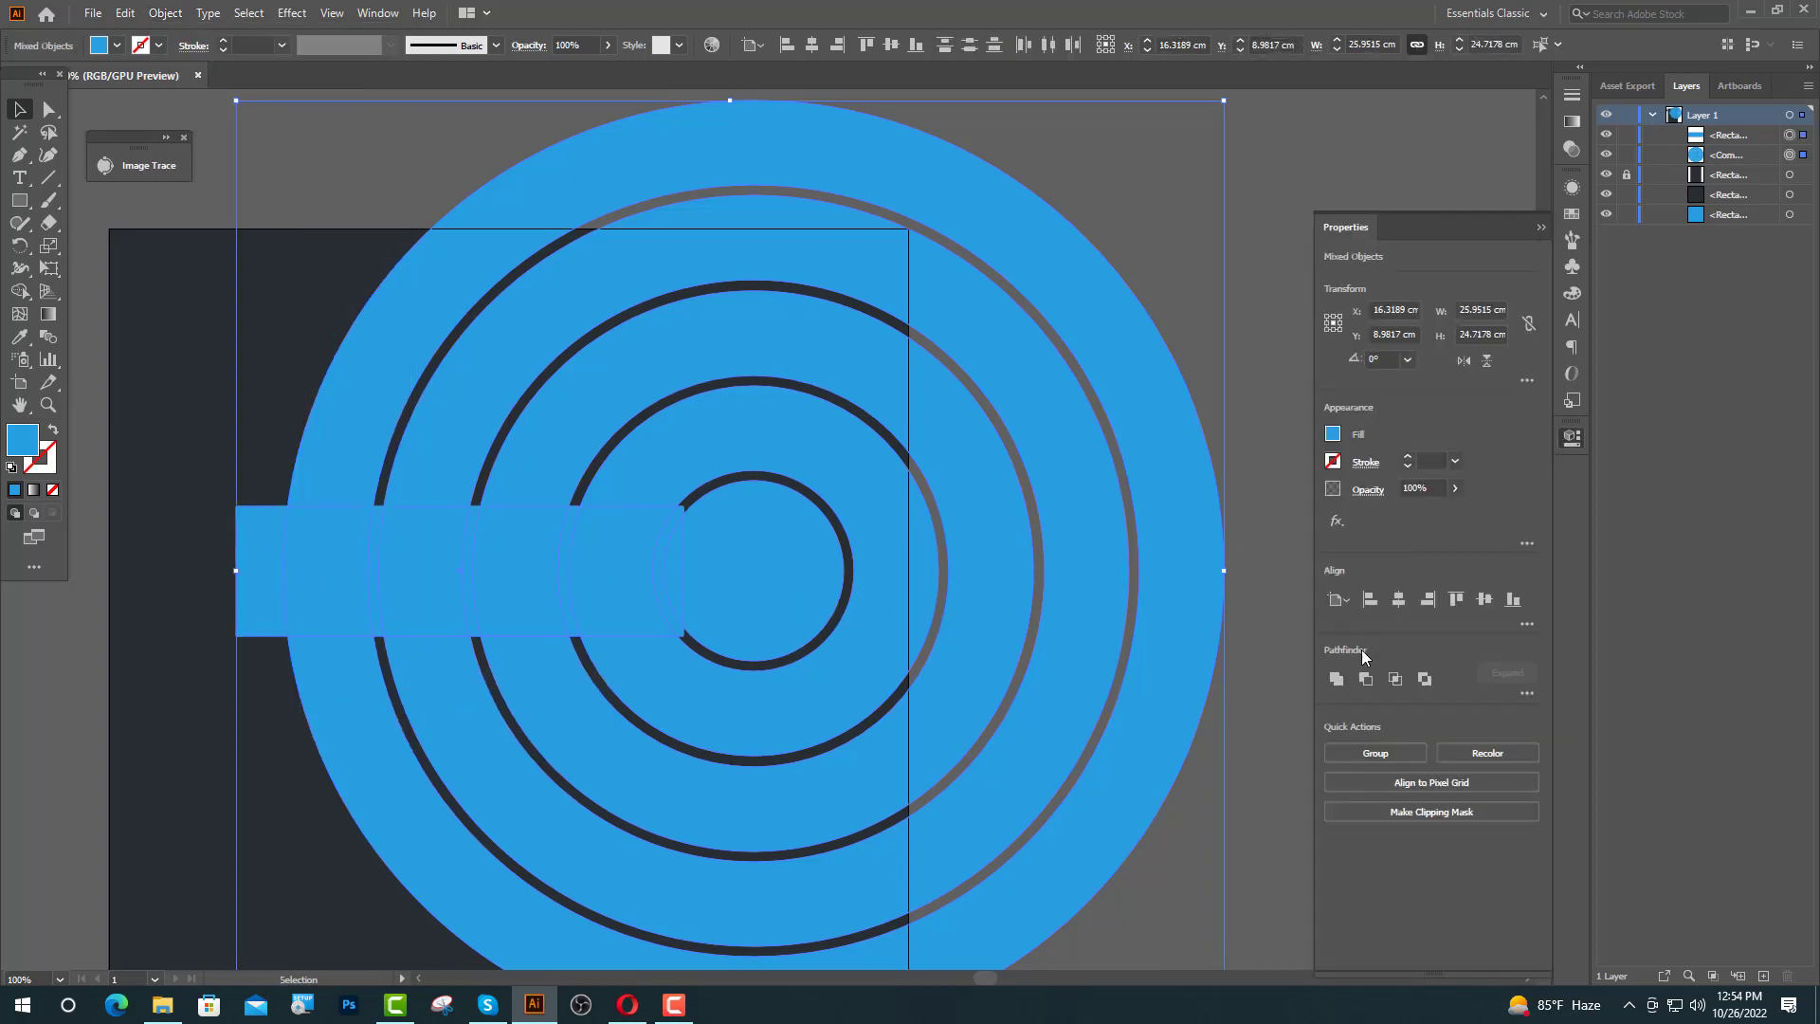
{"action": "left_click", "coordinate": [1366, 680]}
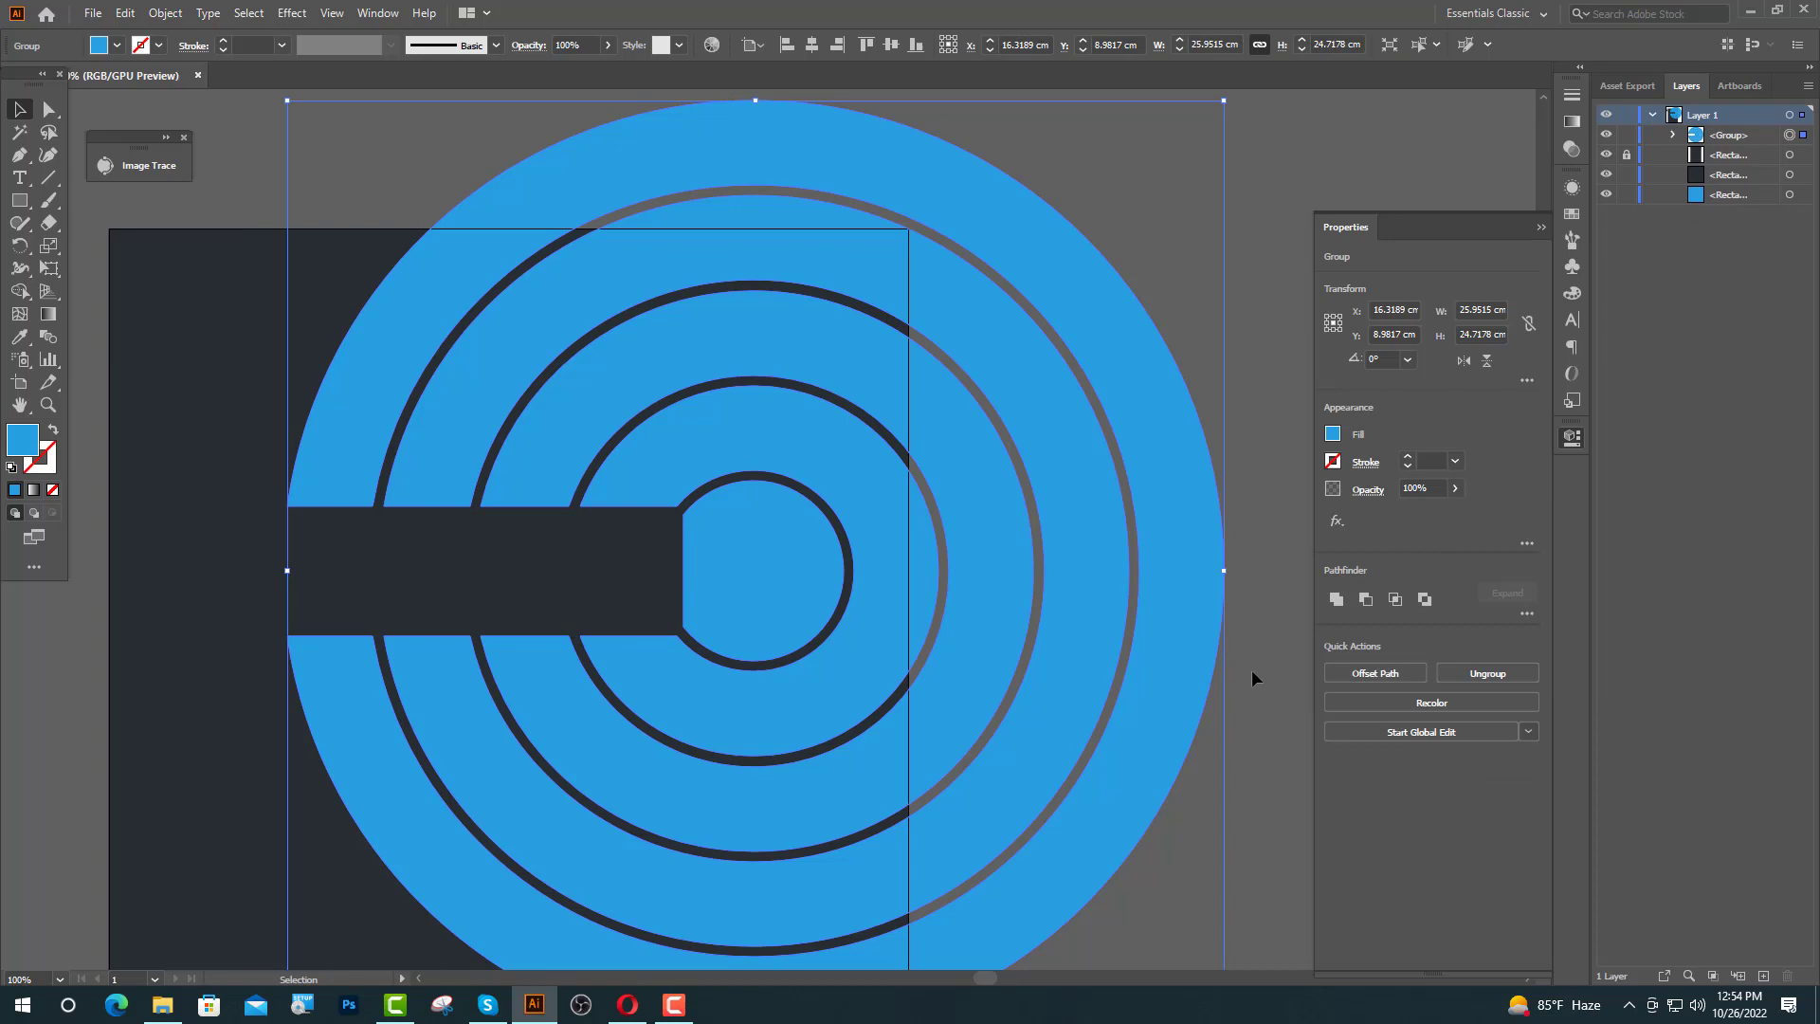
{"action": "left_click", "coordinate": [1272, 277]}
{"action": "left_click", "coordinate": [1541, 226]}
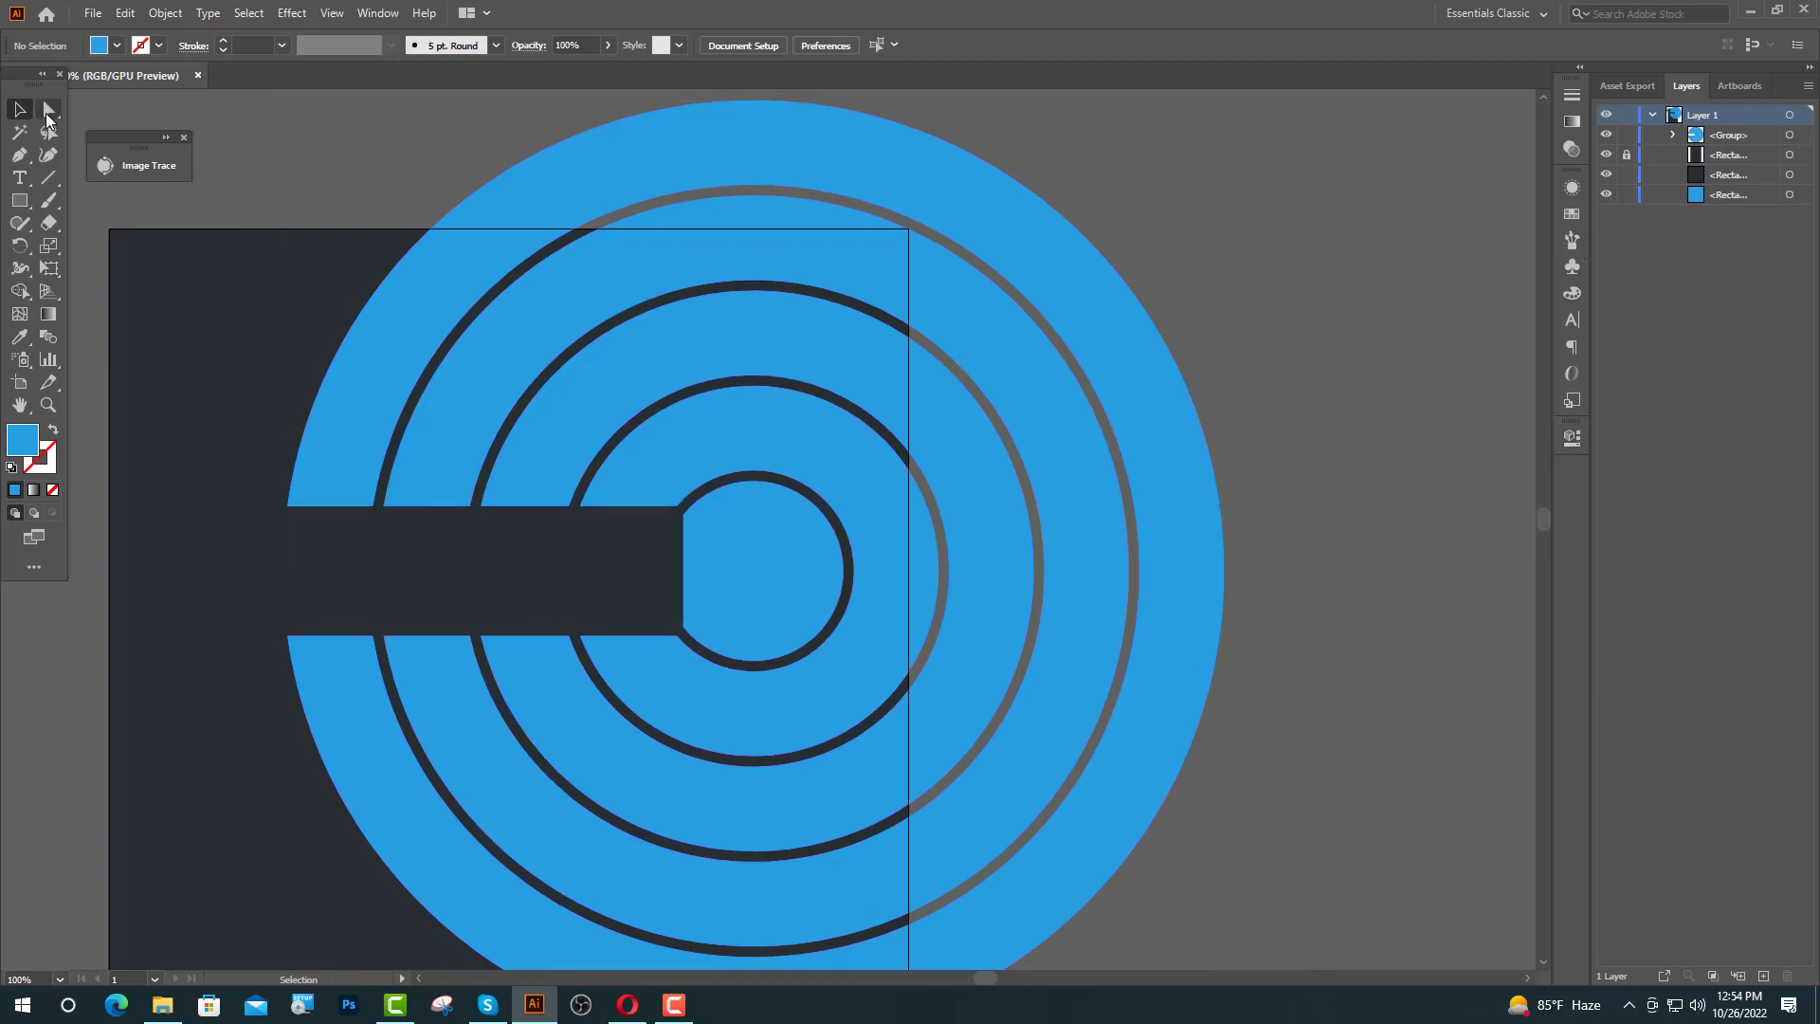
- Delete the blue centre circle from the ring graphic with the Direct Selection tool
{"action": "left_click", "coordinate": [48, 109]}
{"action": "left_click", "coordinate": [733, 583]}
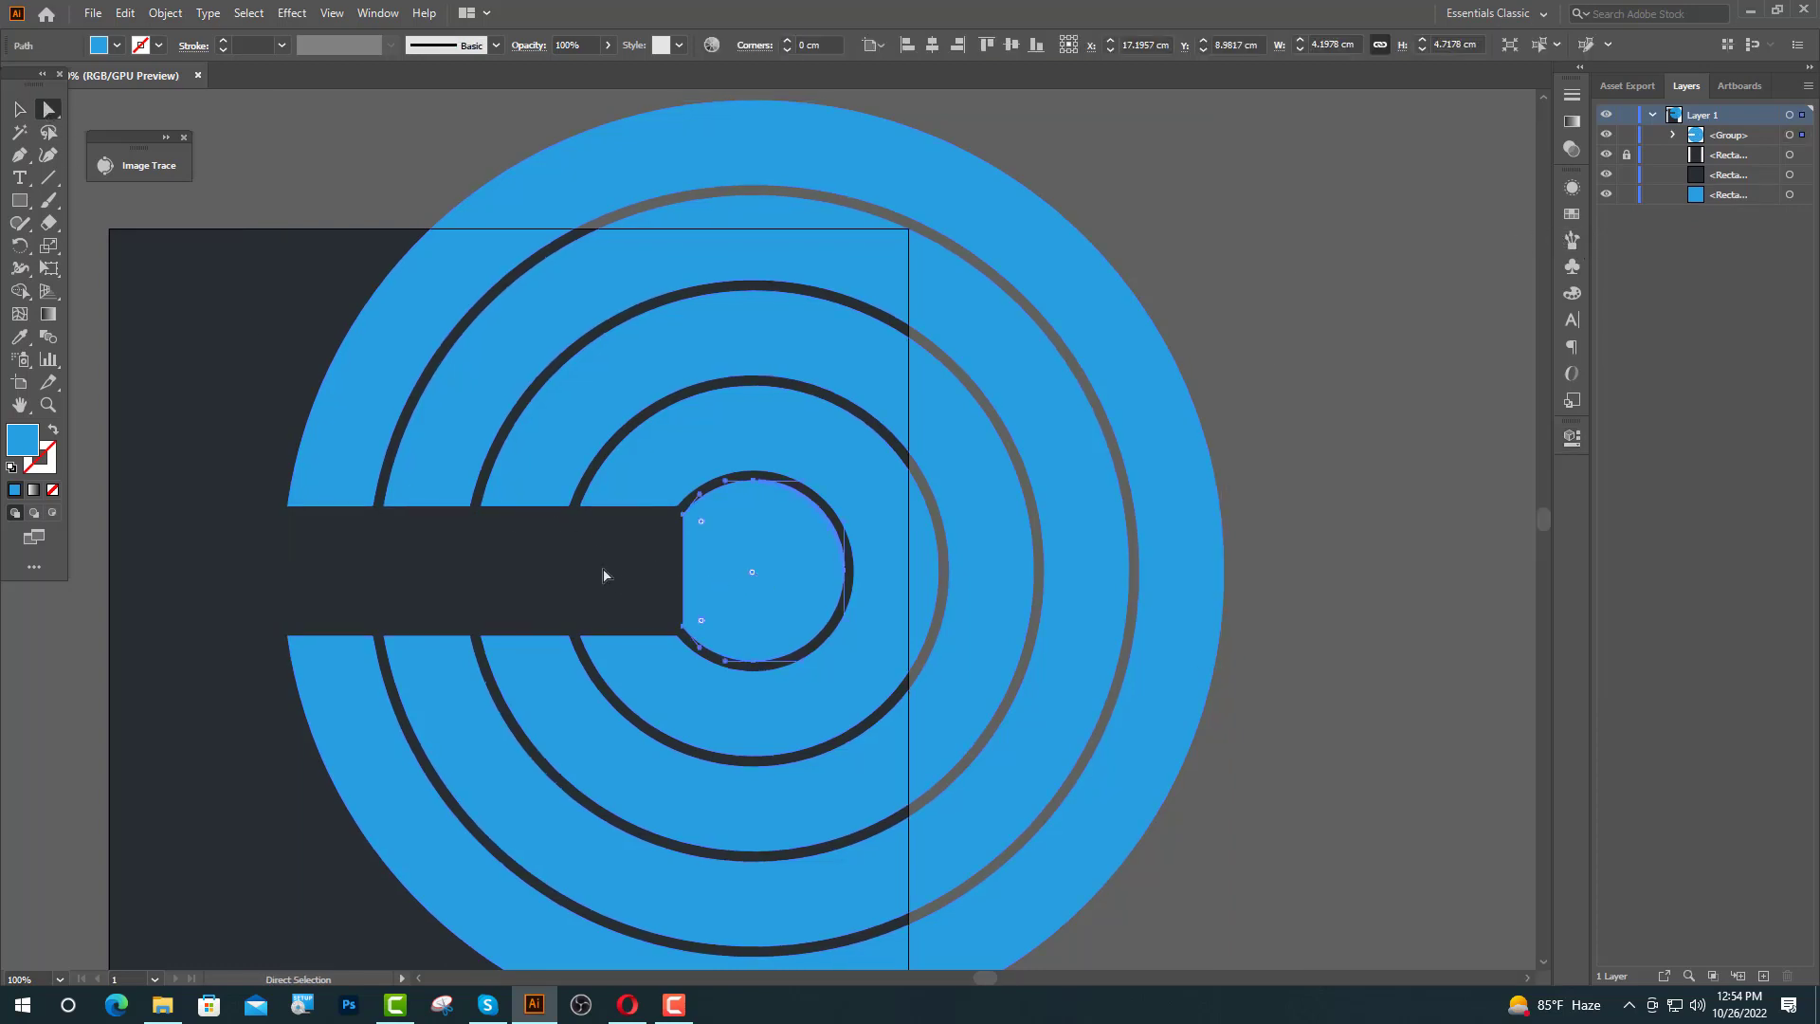
{"action": "key", "text": "Delete"}
- Draw a closed blue Pen shape from the rings' centre over the left part of the innermost ring, following its outer gap
{"action": "key", "text": "ctrl+equal"}
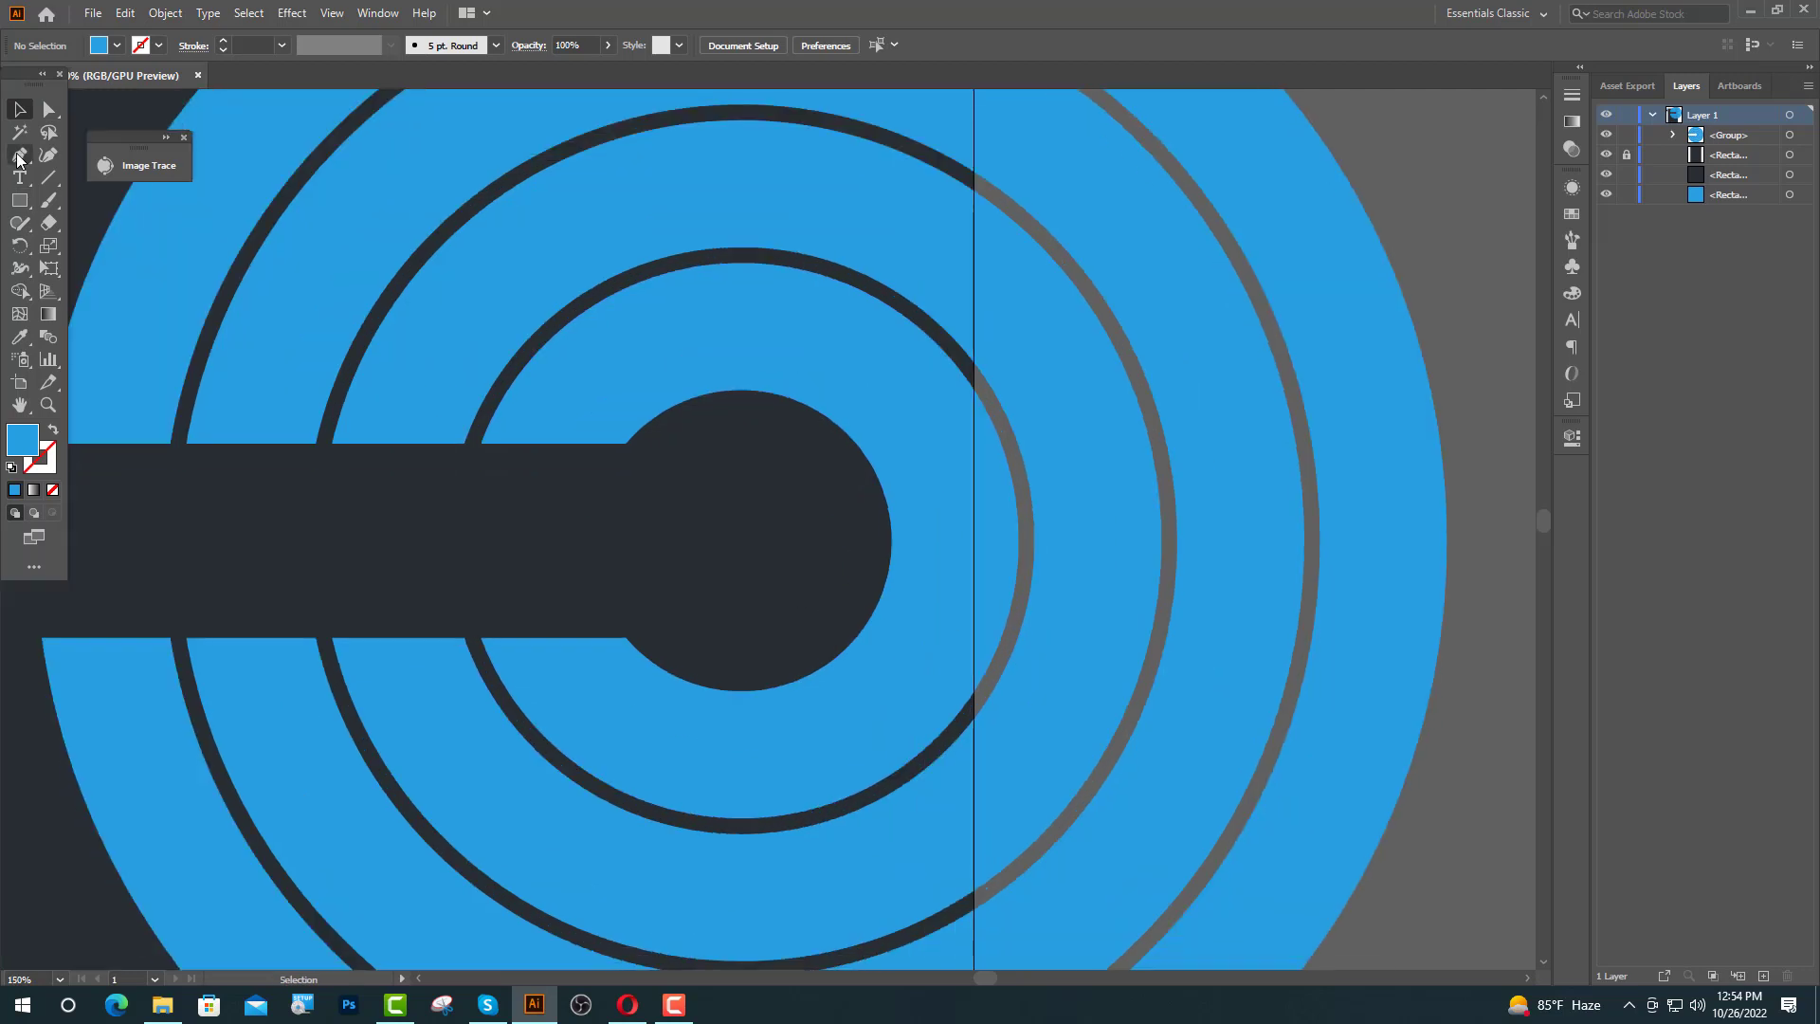
{"action": "key", "text": "p"}
{"action": "left_click", "coordinate": [749, 539]}
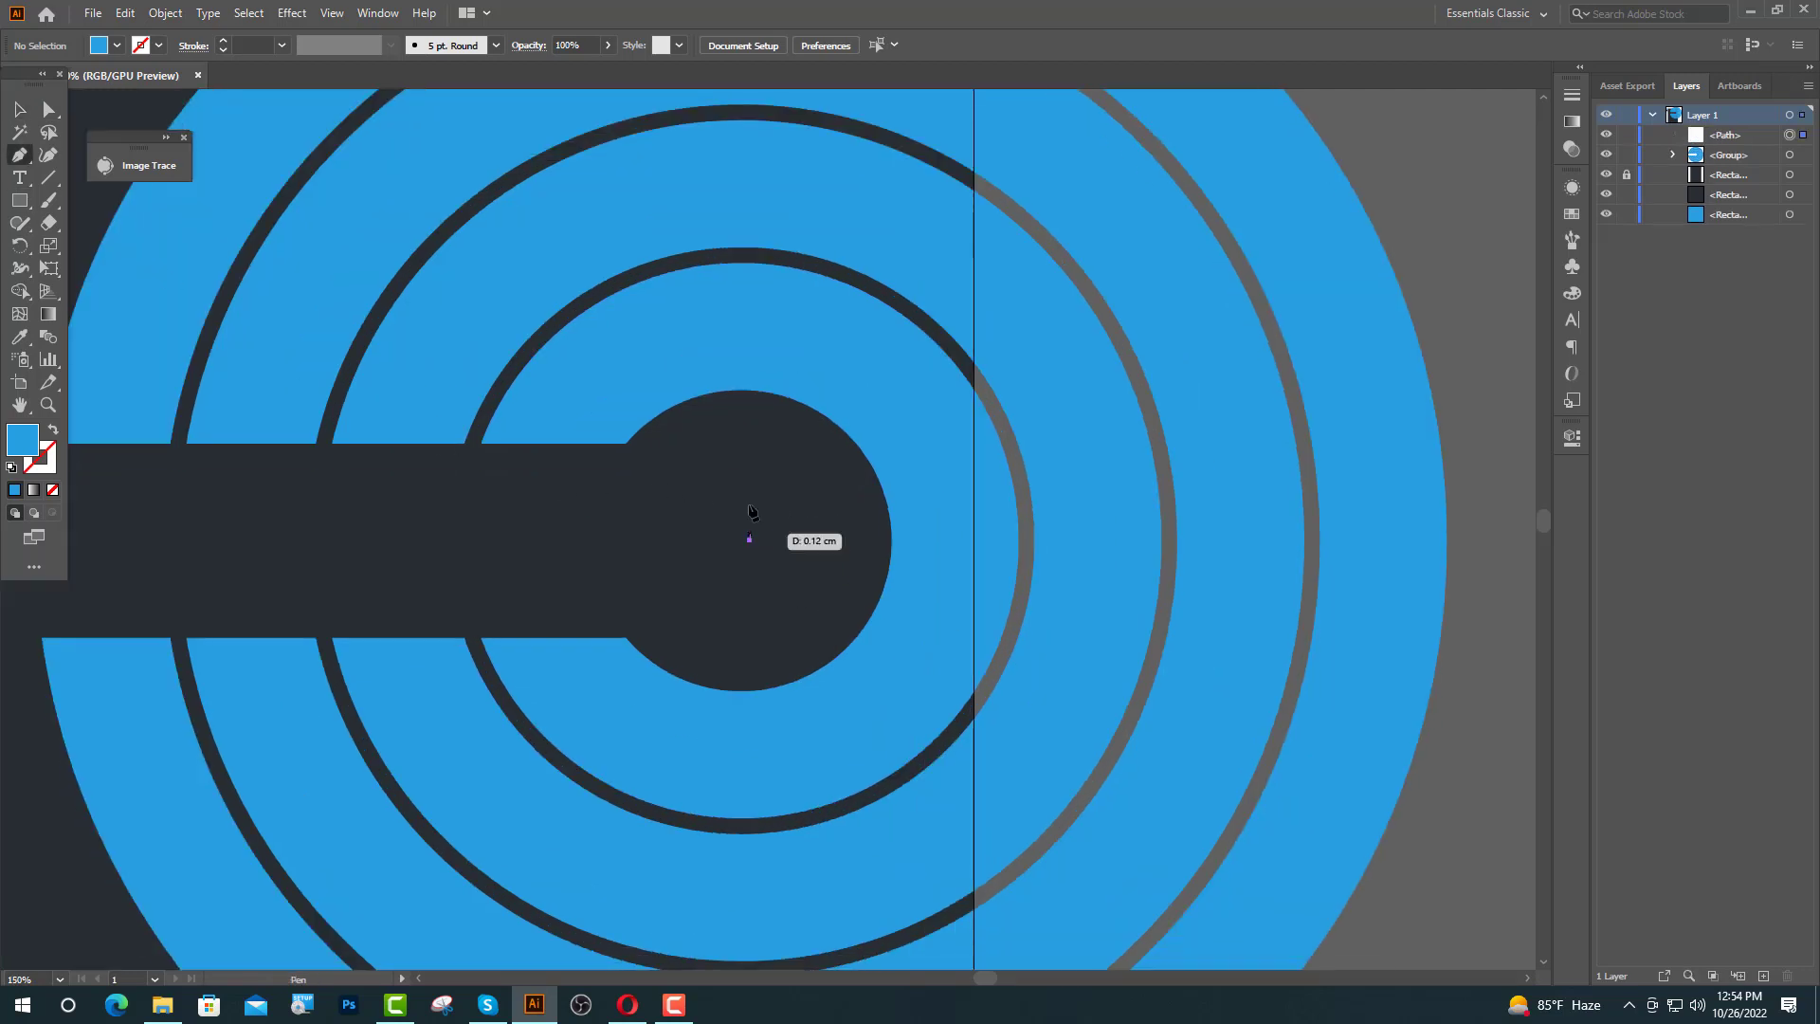
{"action": "left_click", "coordinate": [730, 254]}
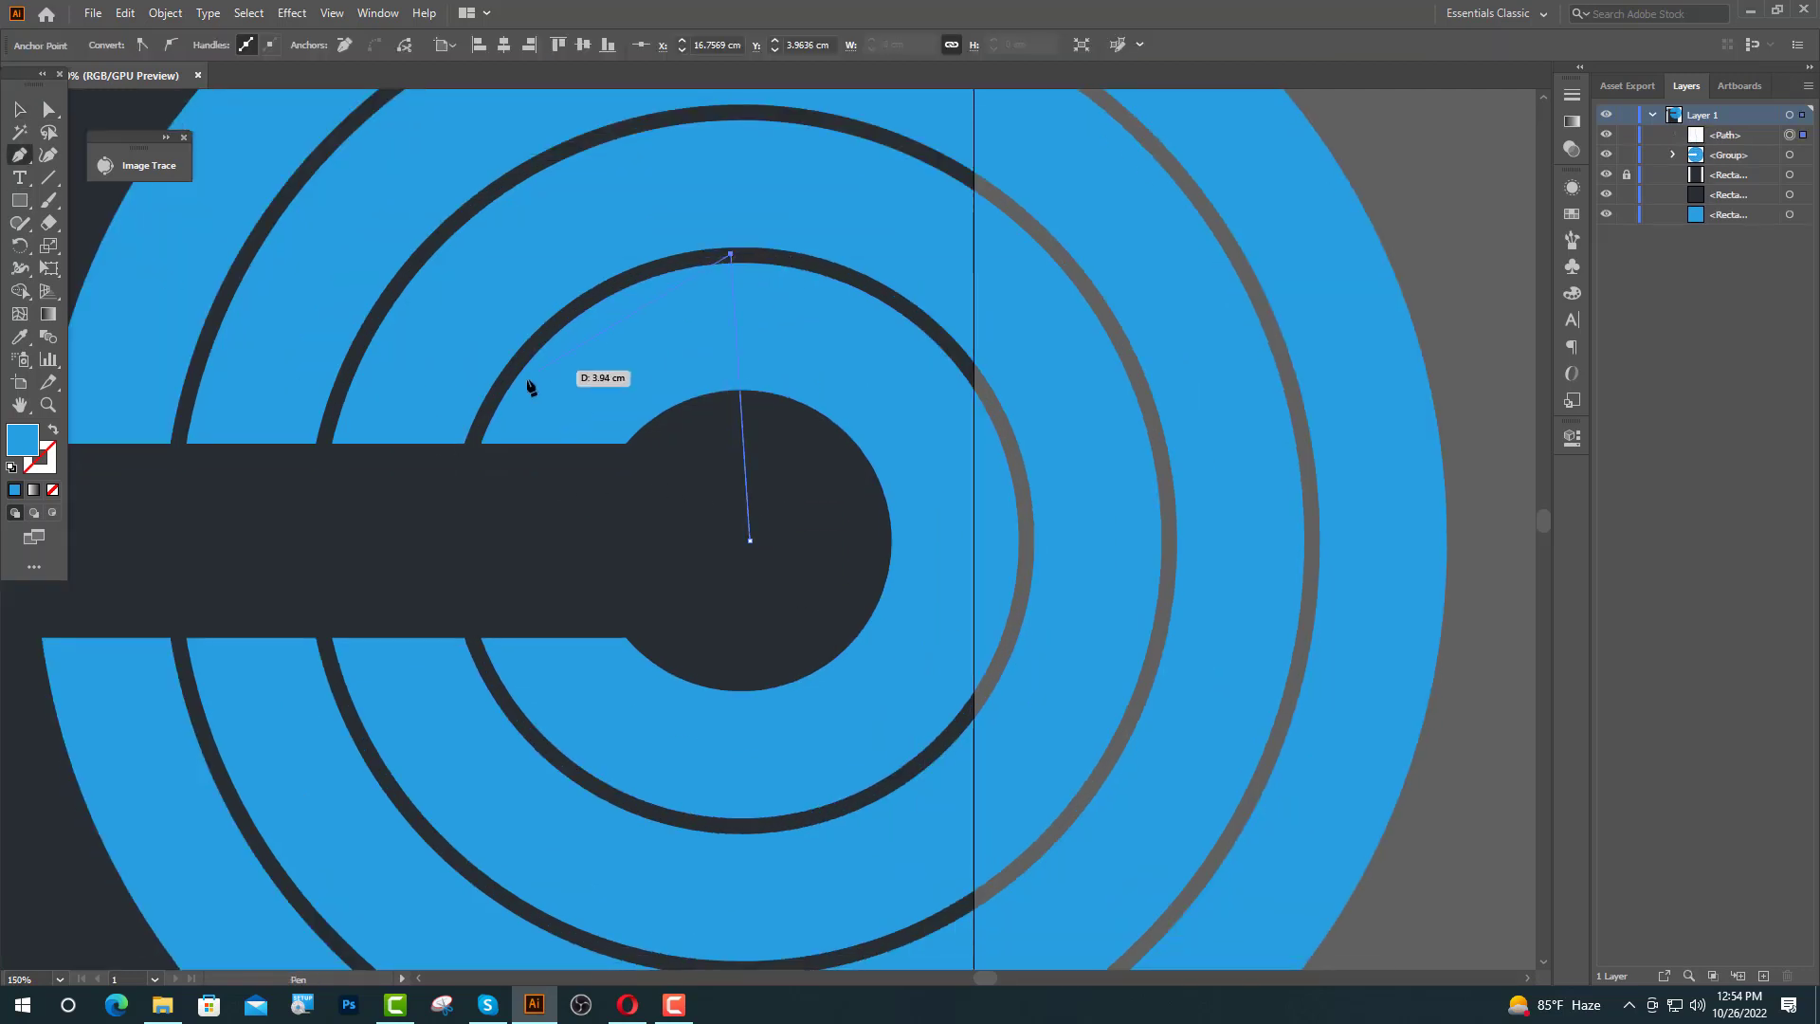
{"action": "left_click_drag", "start_coordinate": [474, 481], "coordinate": [474, 680]}
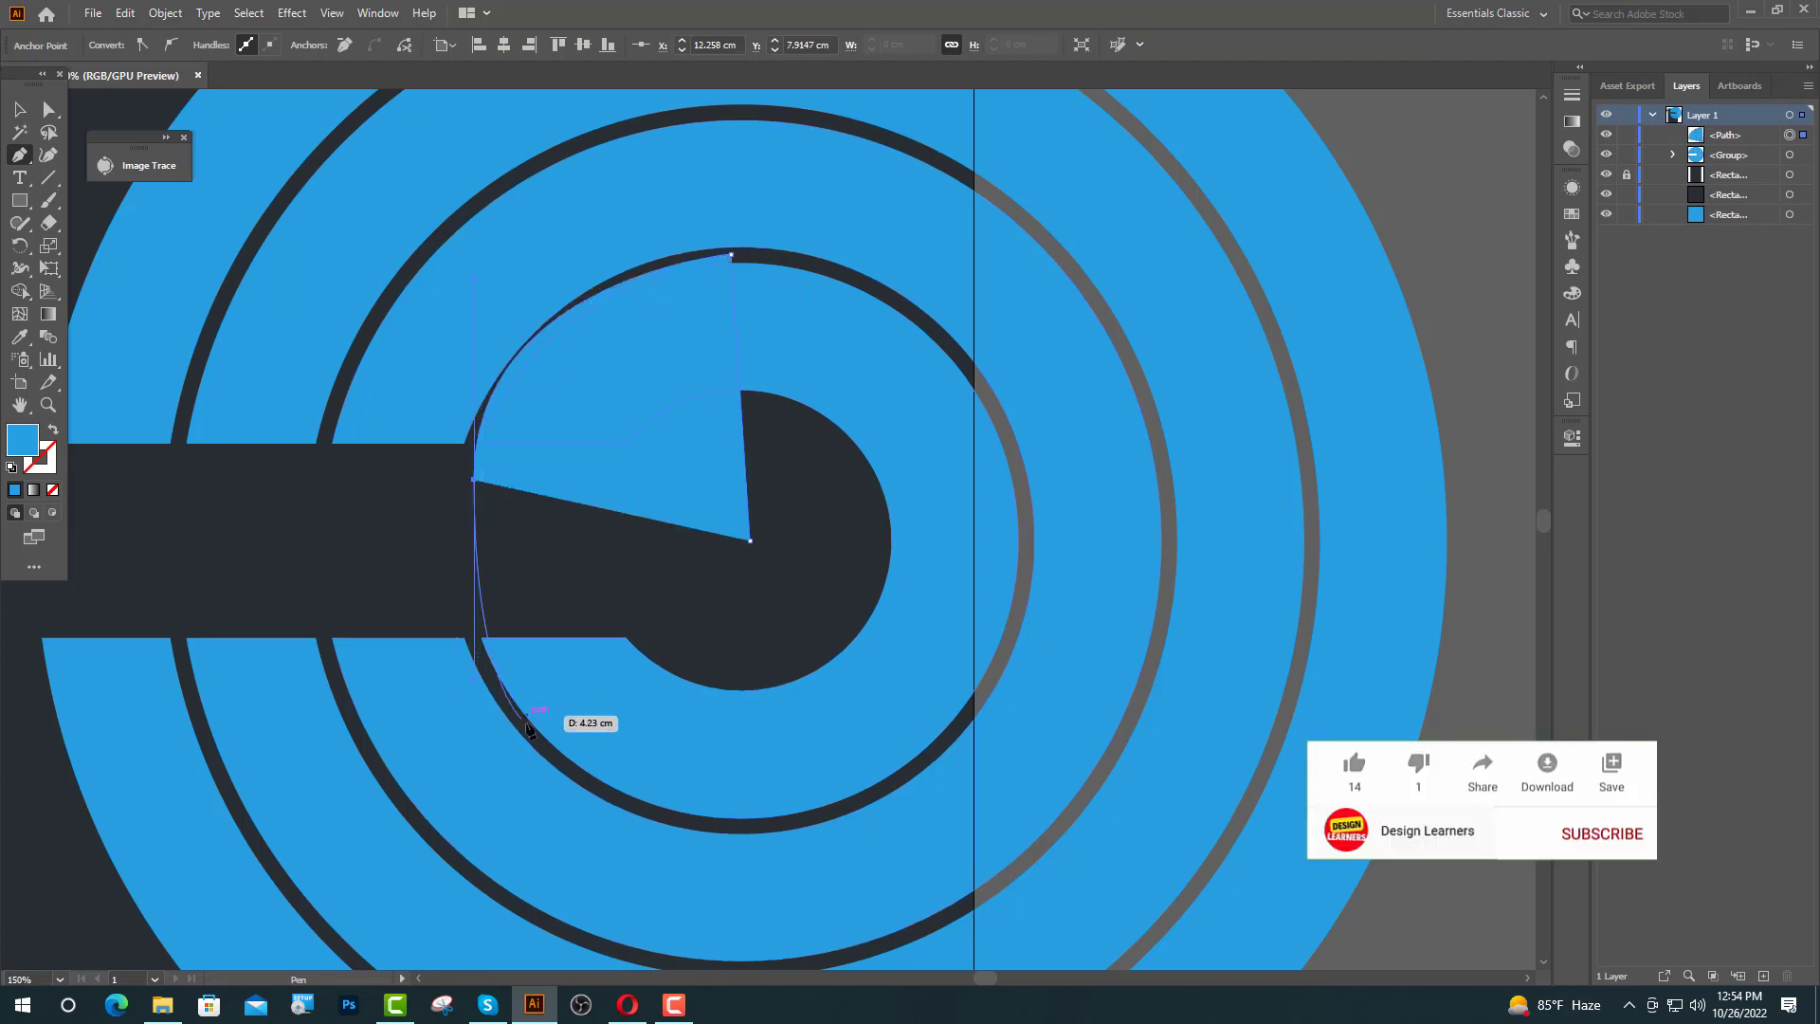
{"action": "left_click_drag", "start_coordinate": [604, 791], "coordinate": [743, 897]}
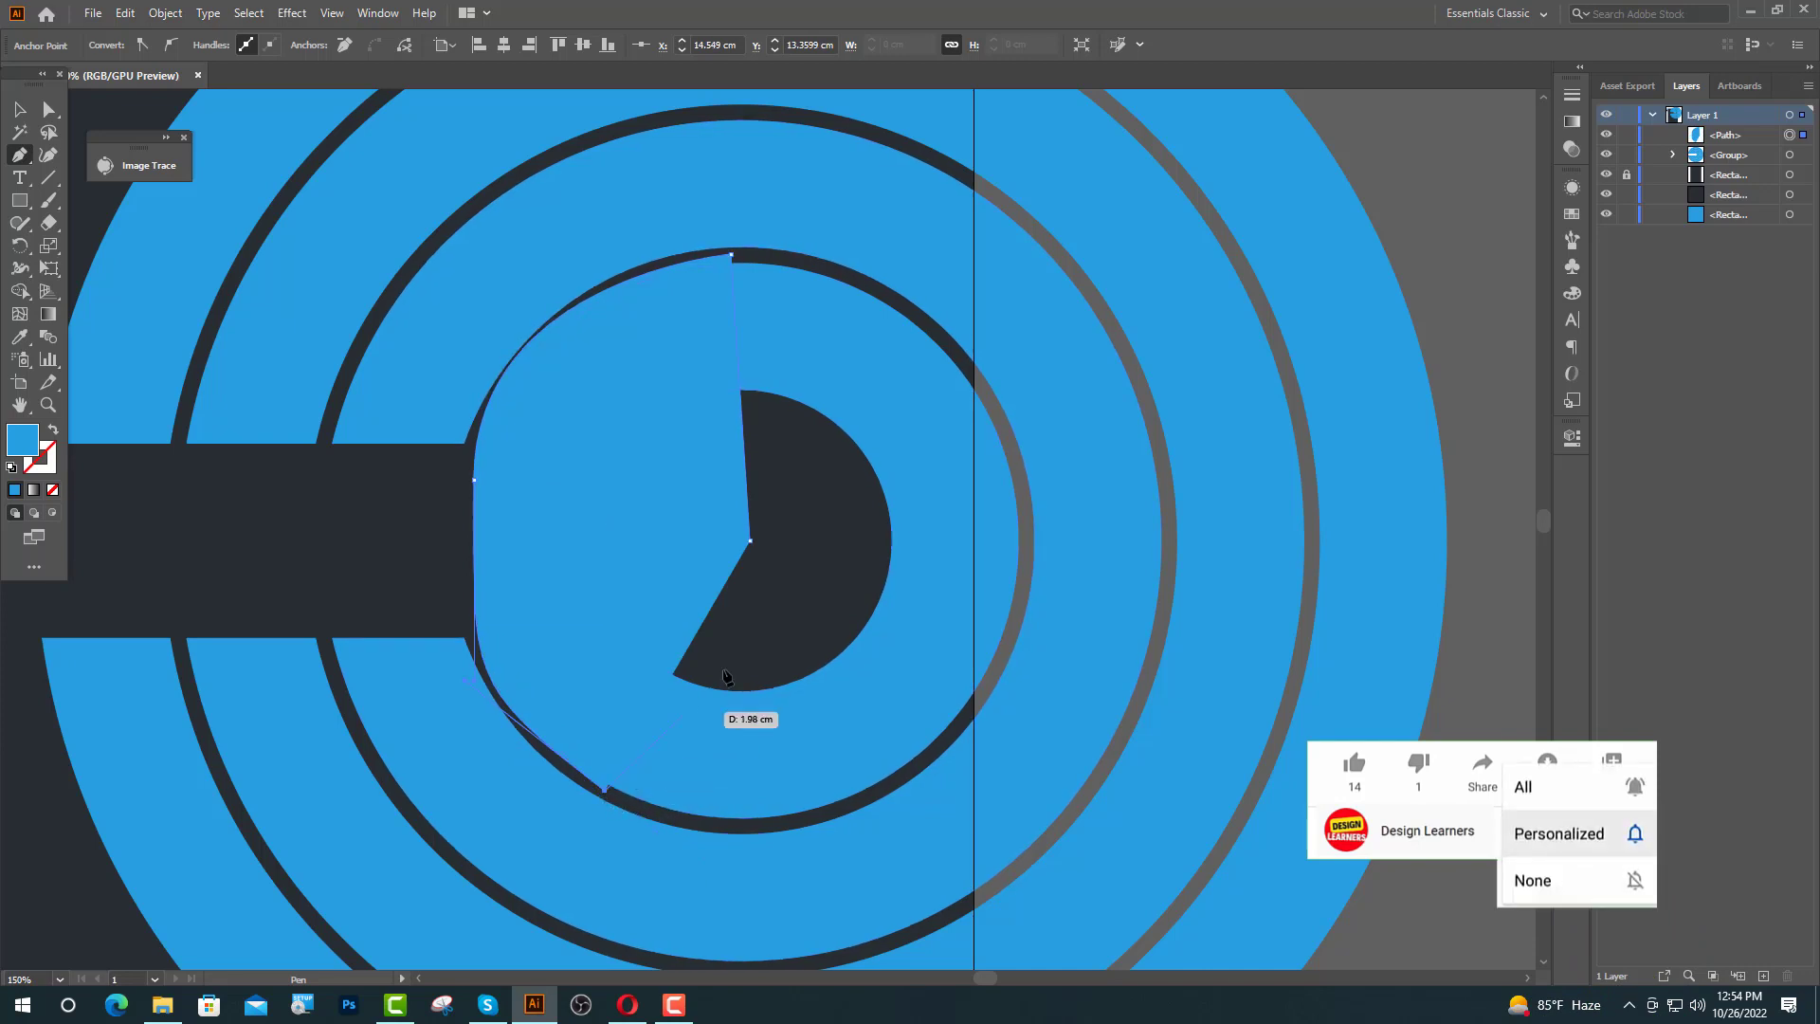
{"action": "left_click", "coordinate": [749, 542]}
{"action": "key", "text": "v"}
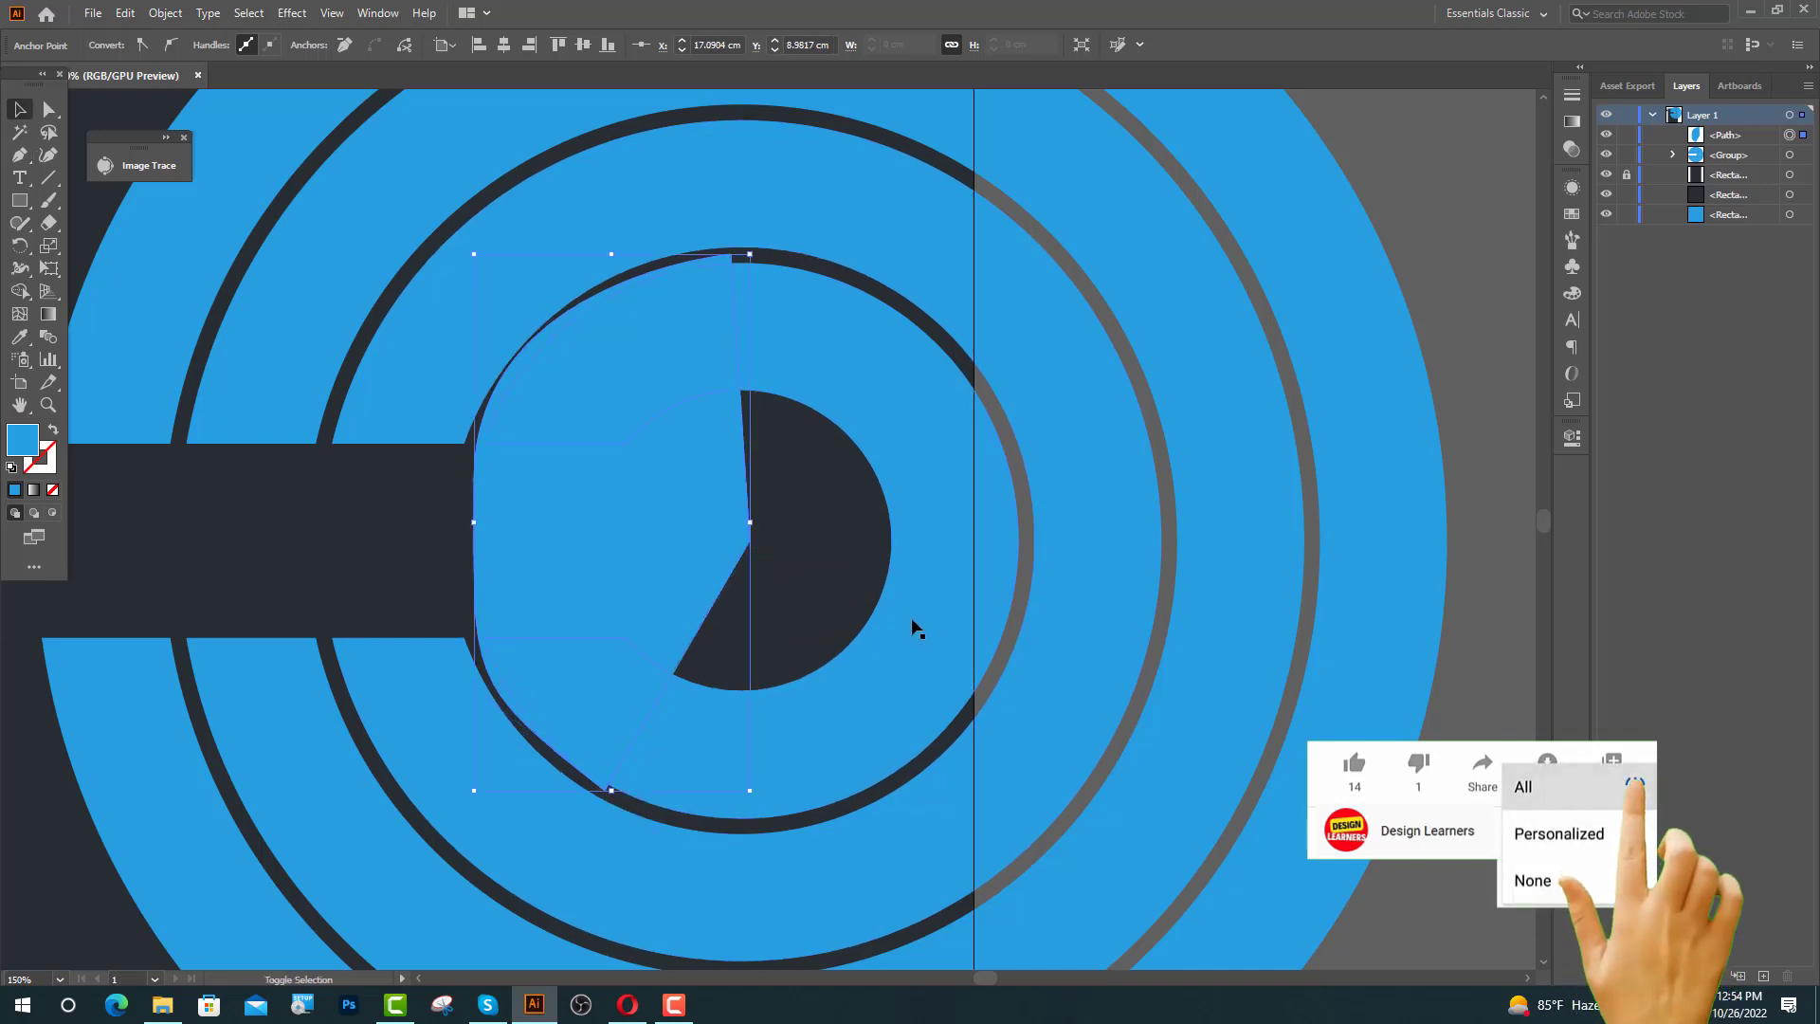
- Ungroup the rings into separate paths and clear the selection
{"action": "left_click", "coordinate": [912, 617]}
{"action": "right_click", "coordinate": [875, 651]}
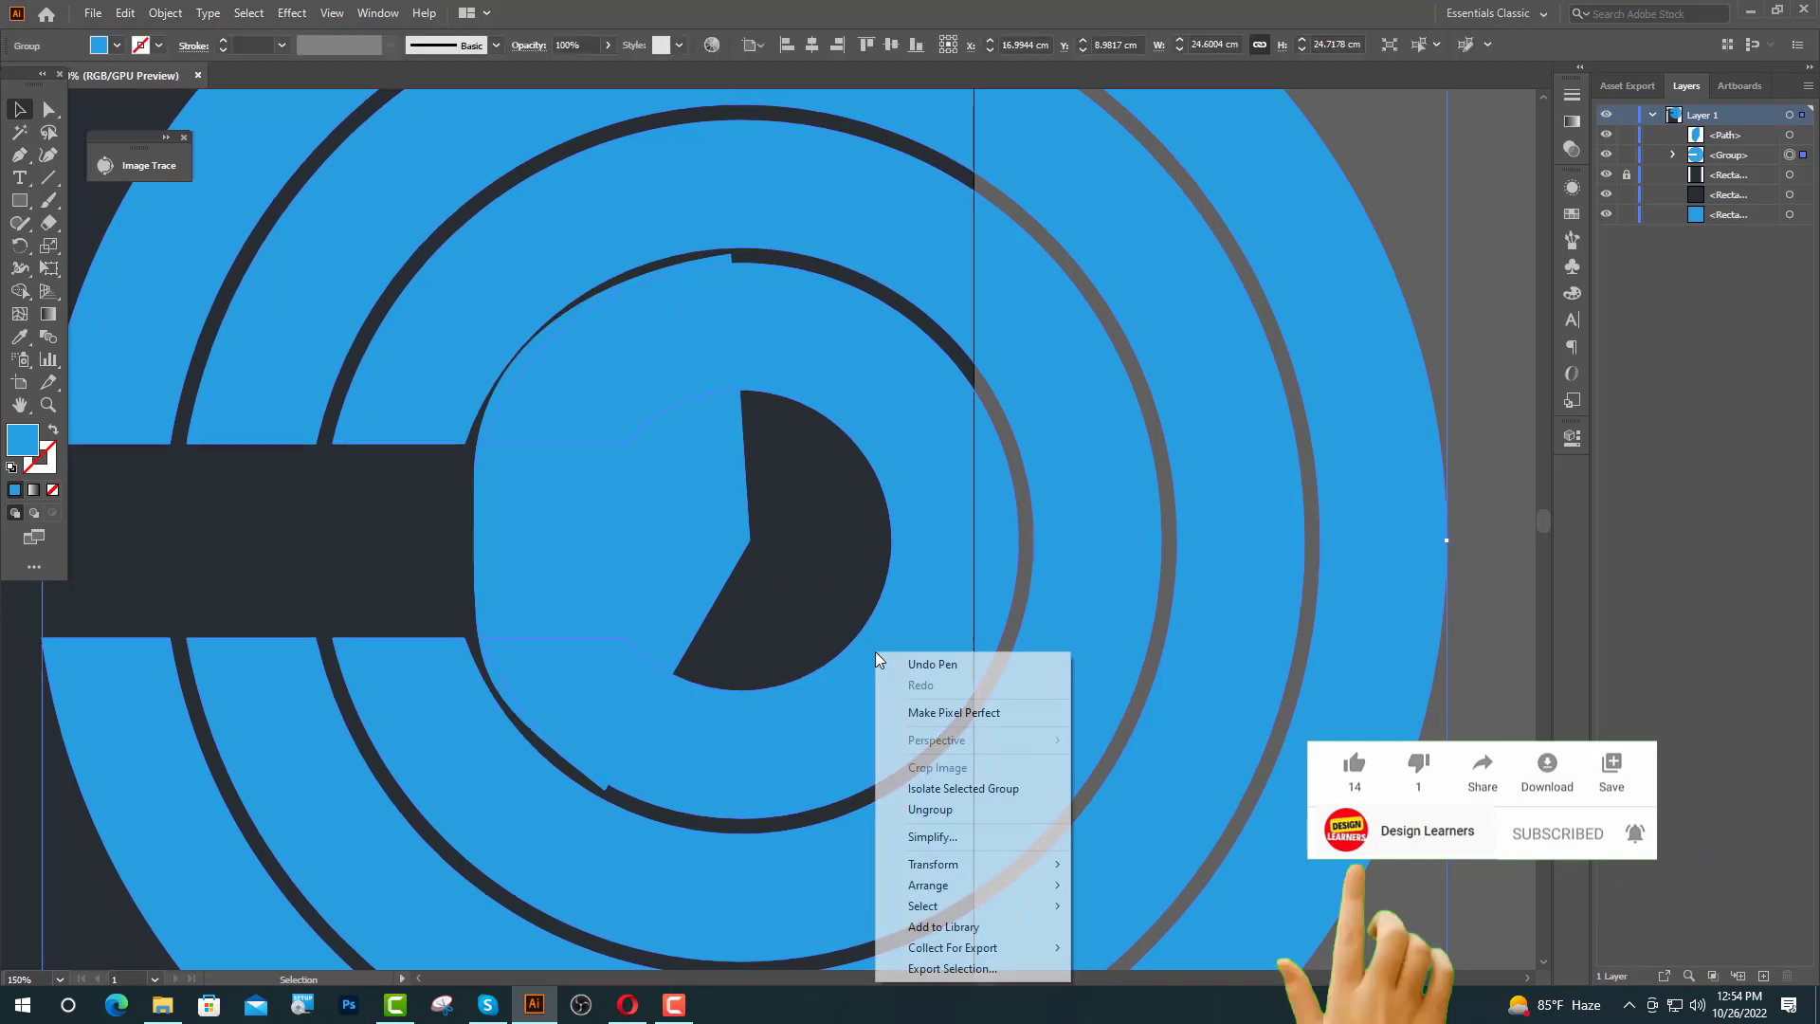
{"action": "left_click", "coordinate": [924, 808]}
{"action": "left_click", "coordinate": [802, 573]}
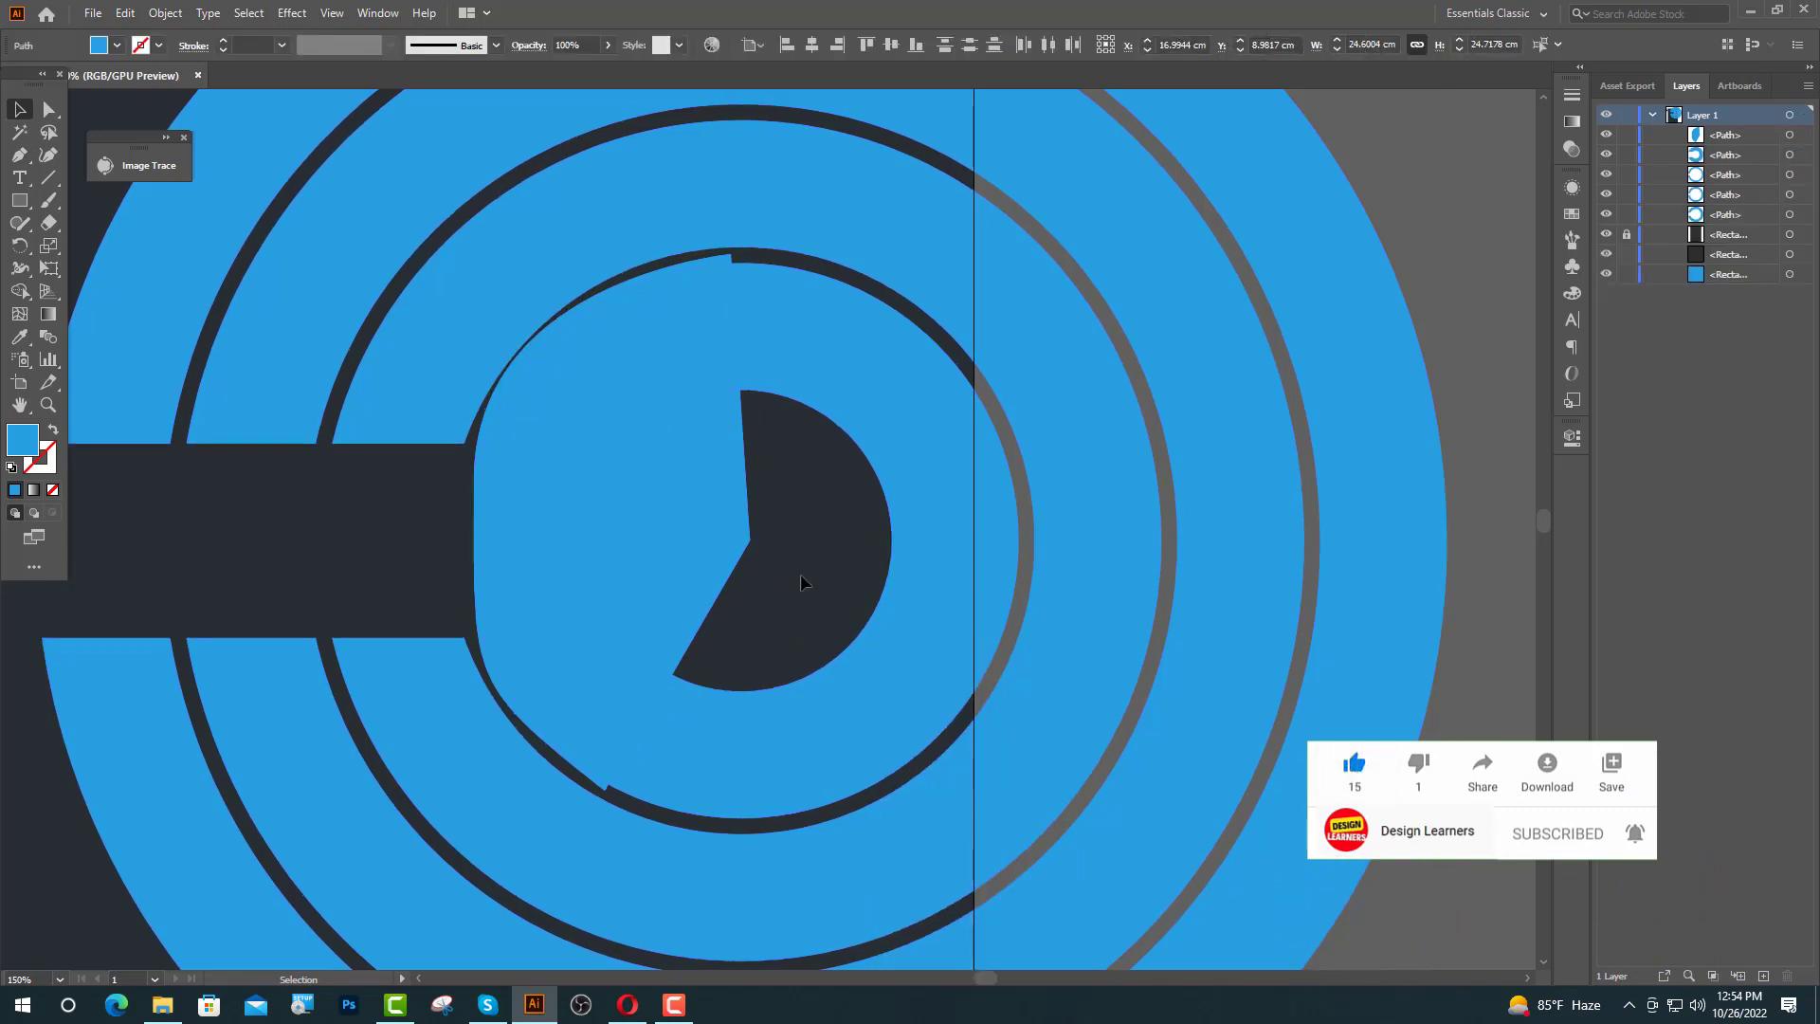
- Subtract the Pen shape from the innermost ring with the Minus Front pathfinder
{"action": "left_click", "coordinate": [717, 556]}
{"action": "left_click", "coordinate": [886, 636], "text": "shift"}
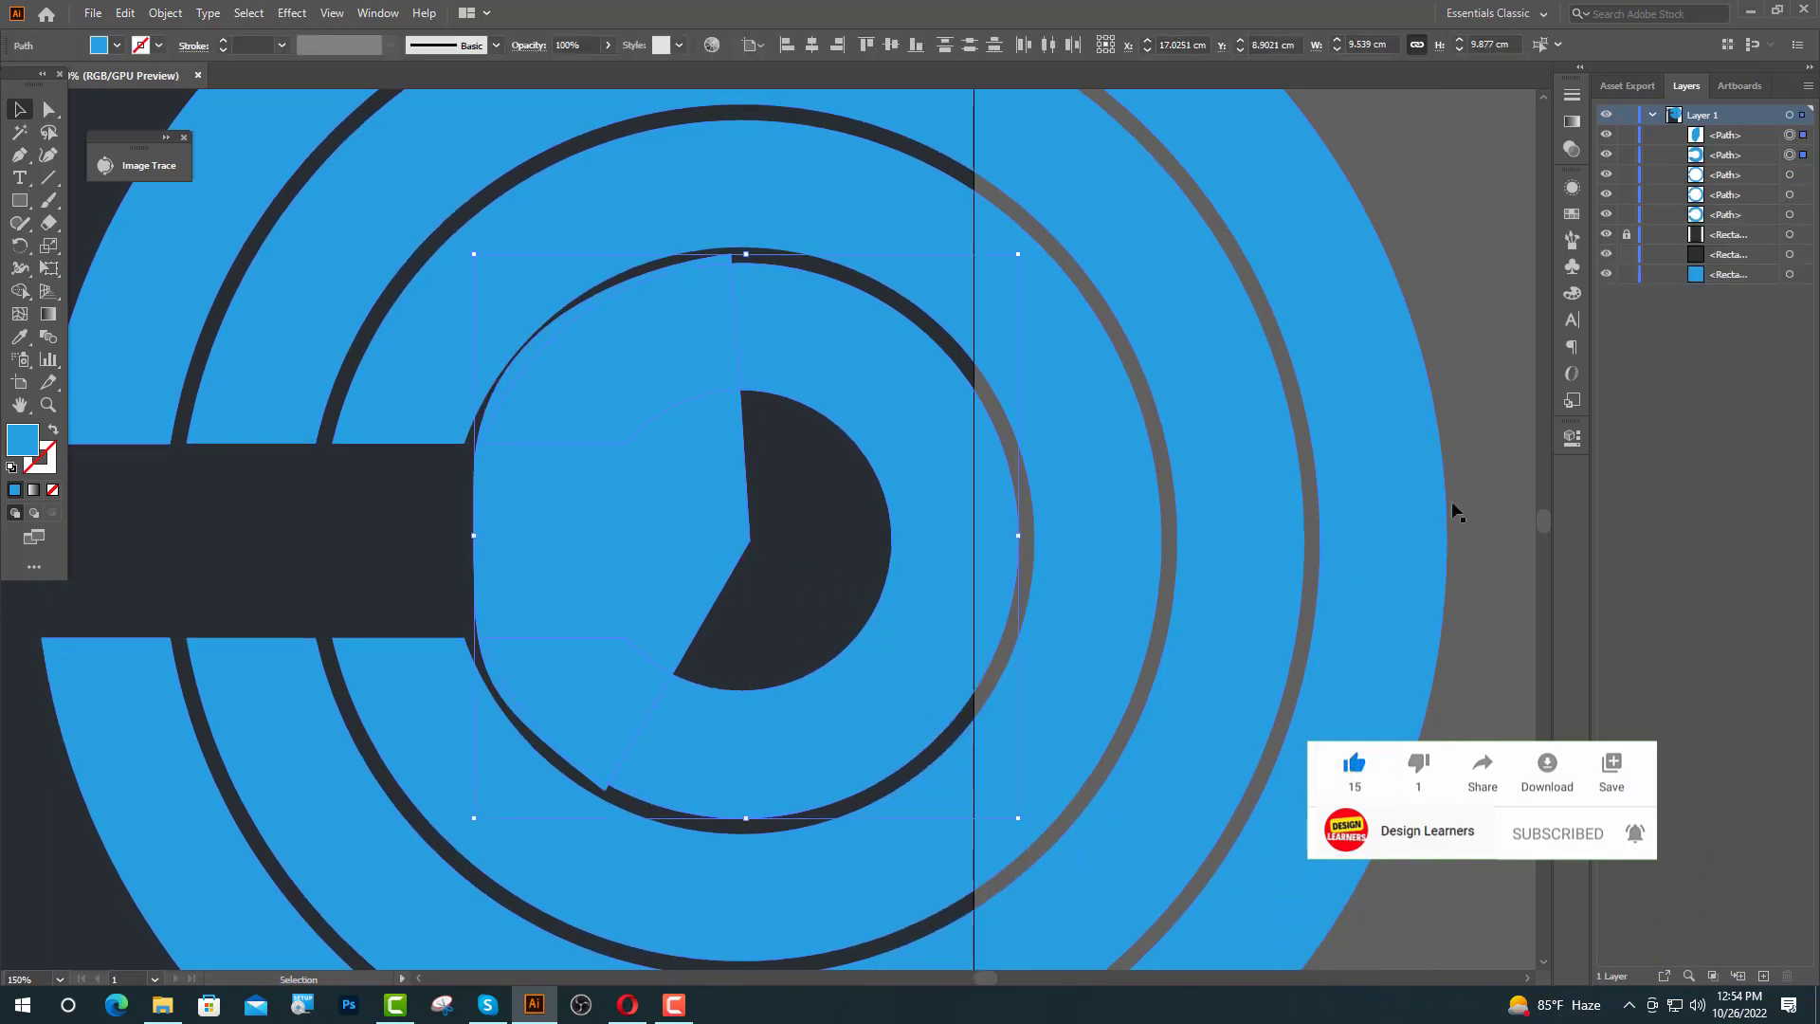
{"action": "left_click", "coordinate": [1572, 438]}
{"action": "left_click", "coordinate": [1366, 679]}
{"action": "key", "text": "ctrl+shift+a"}
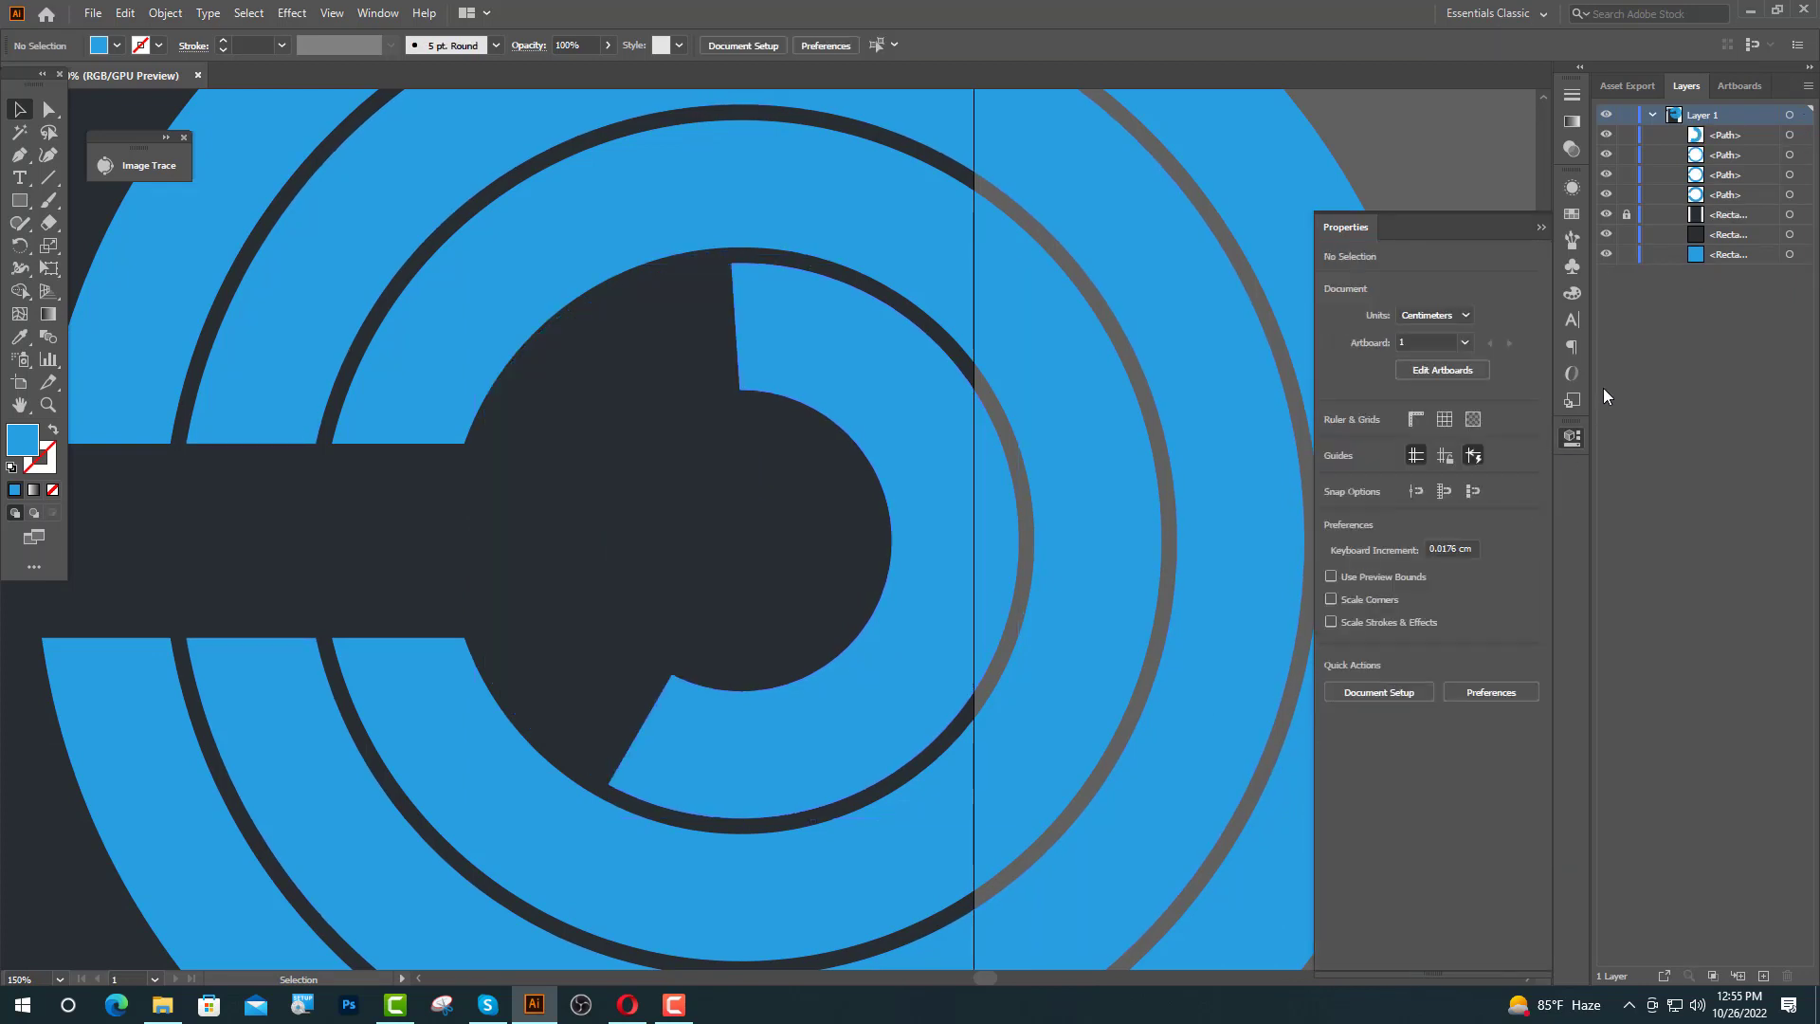
{"action": "left_click", "coordinate": [1539, 227]}
- Draw a closed four-point Pen shape over the lower-right section of the second ring, curving its outer edge along the gap
{"action": "left_click_drag", "start_coordinate": [825, 657], "coordinate": [709, 497]}
{"action": "key", "text": "p"}
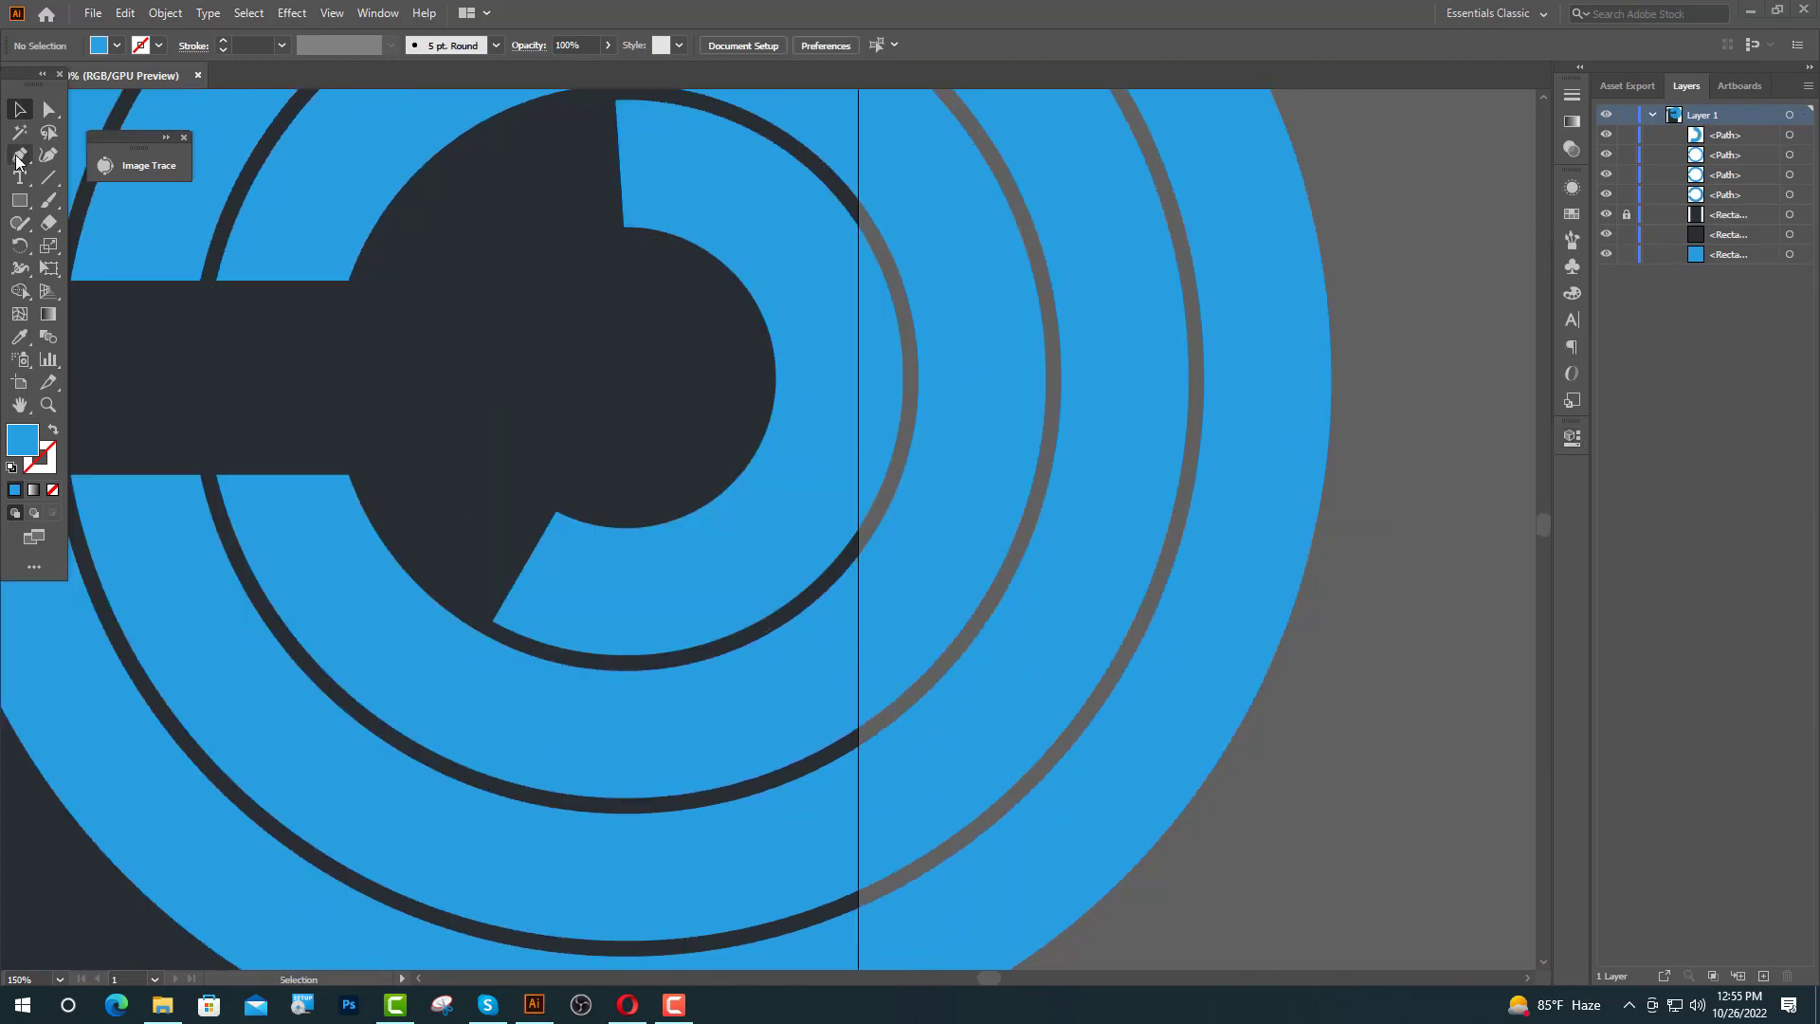
{"action": "left_click", "coordinate": [692, 656]}
{"action": "left_click", "coordinate": [735, 785]}
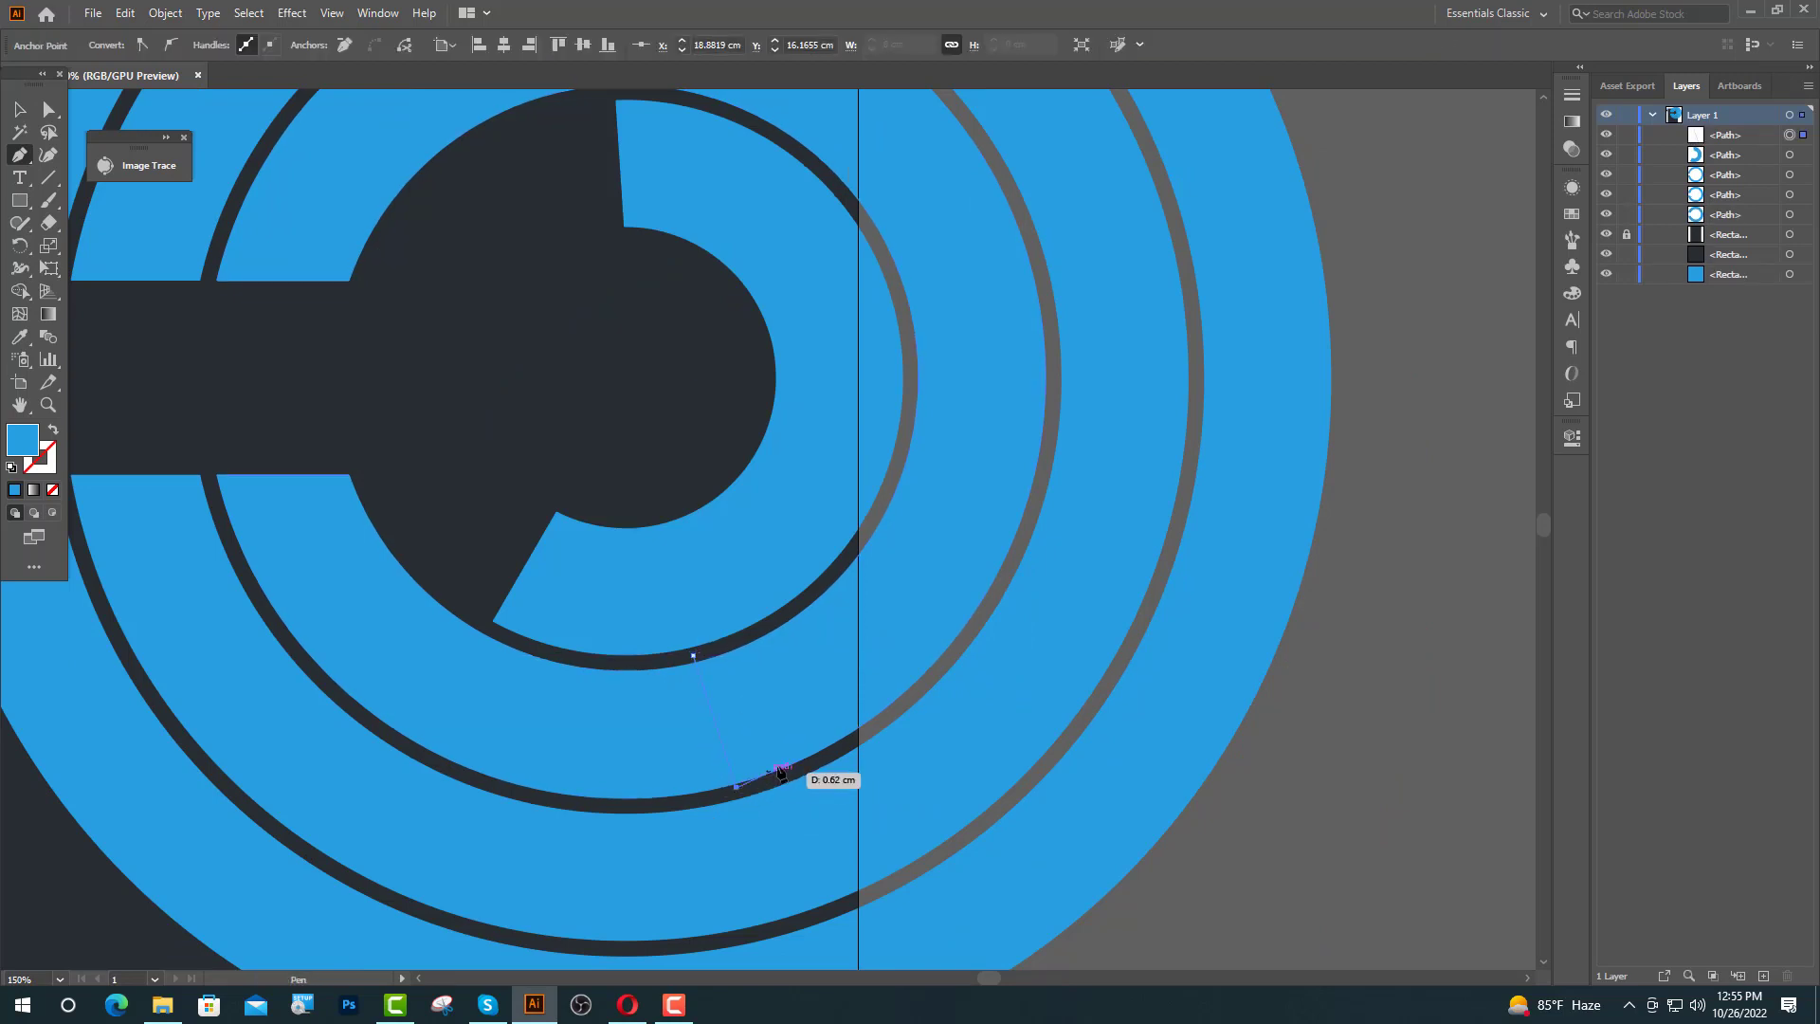
{"action": "left_click_drag", "start_coordinate": [976, 624], "coordinate": [1050, 497]}
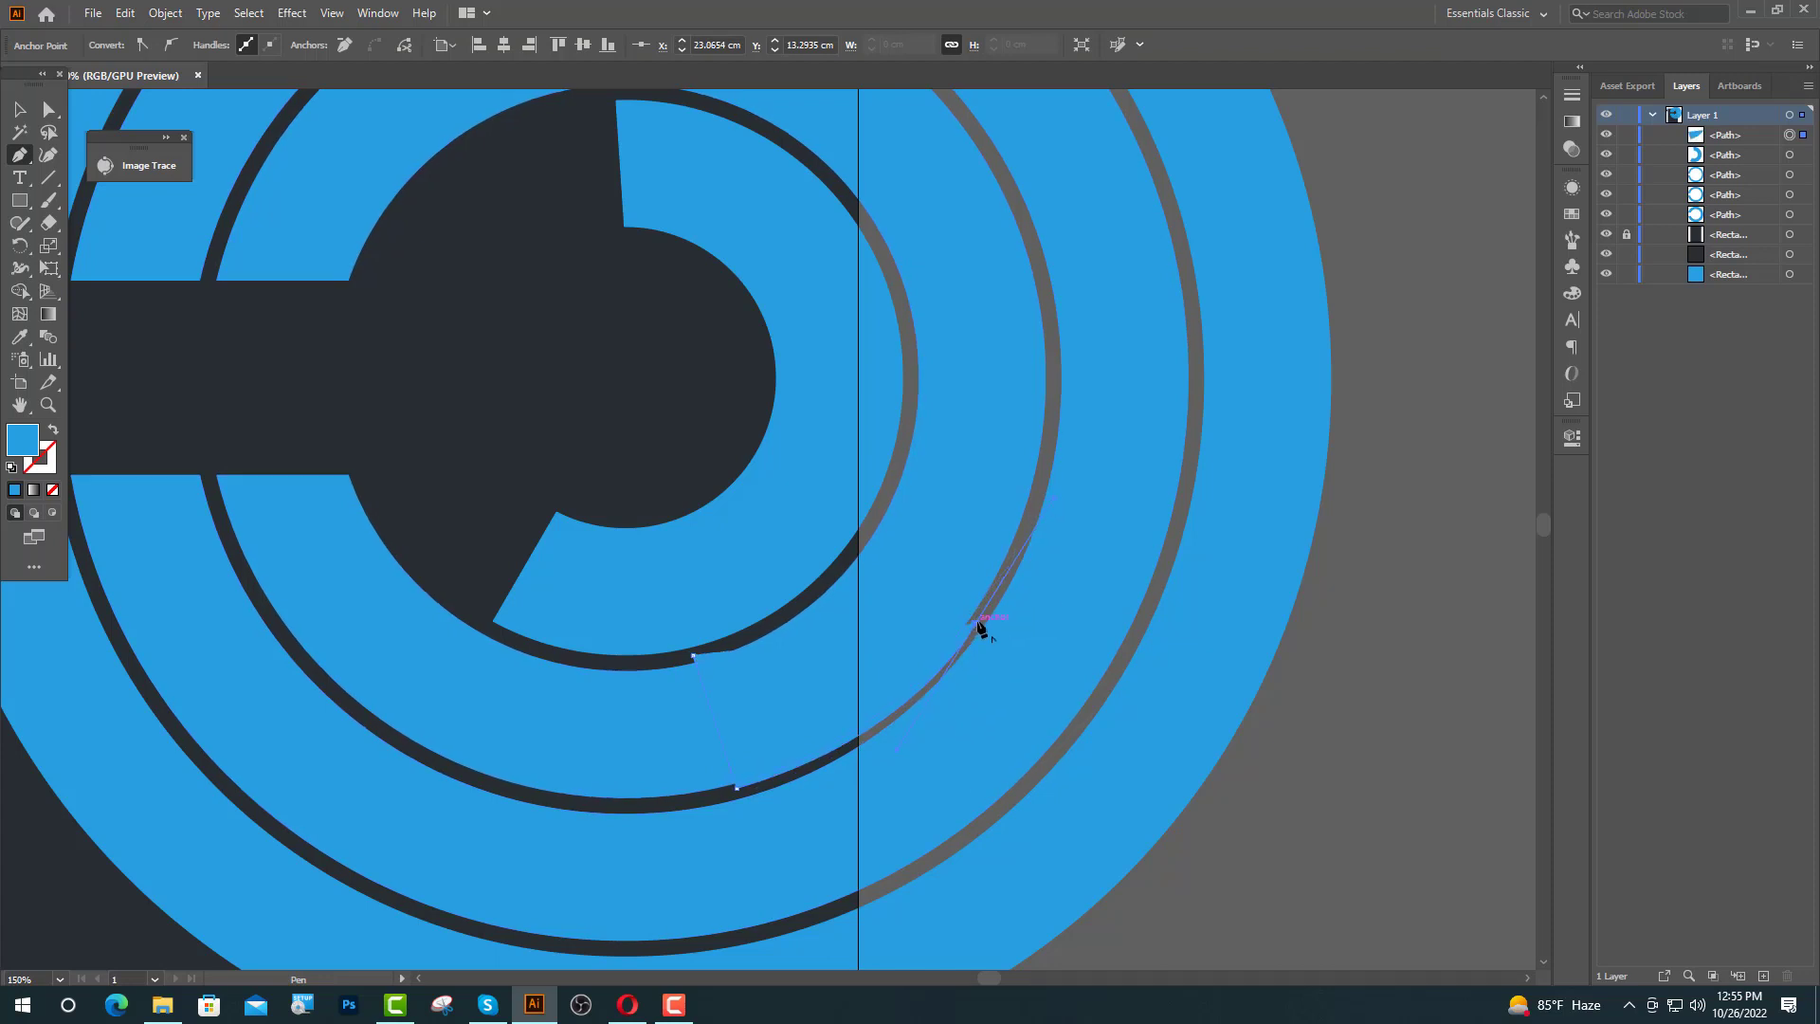
{"action": "left_click", "coordinate": [890, 494]}
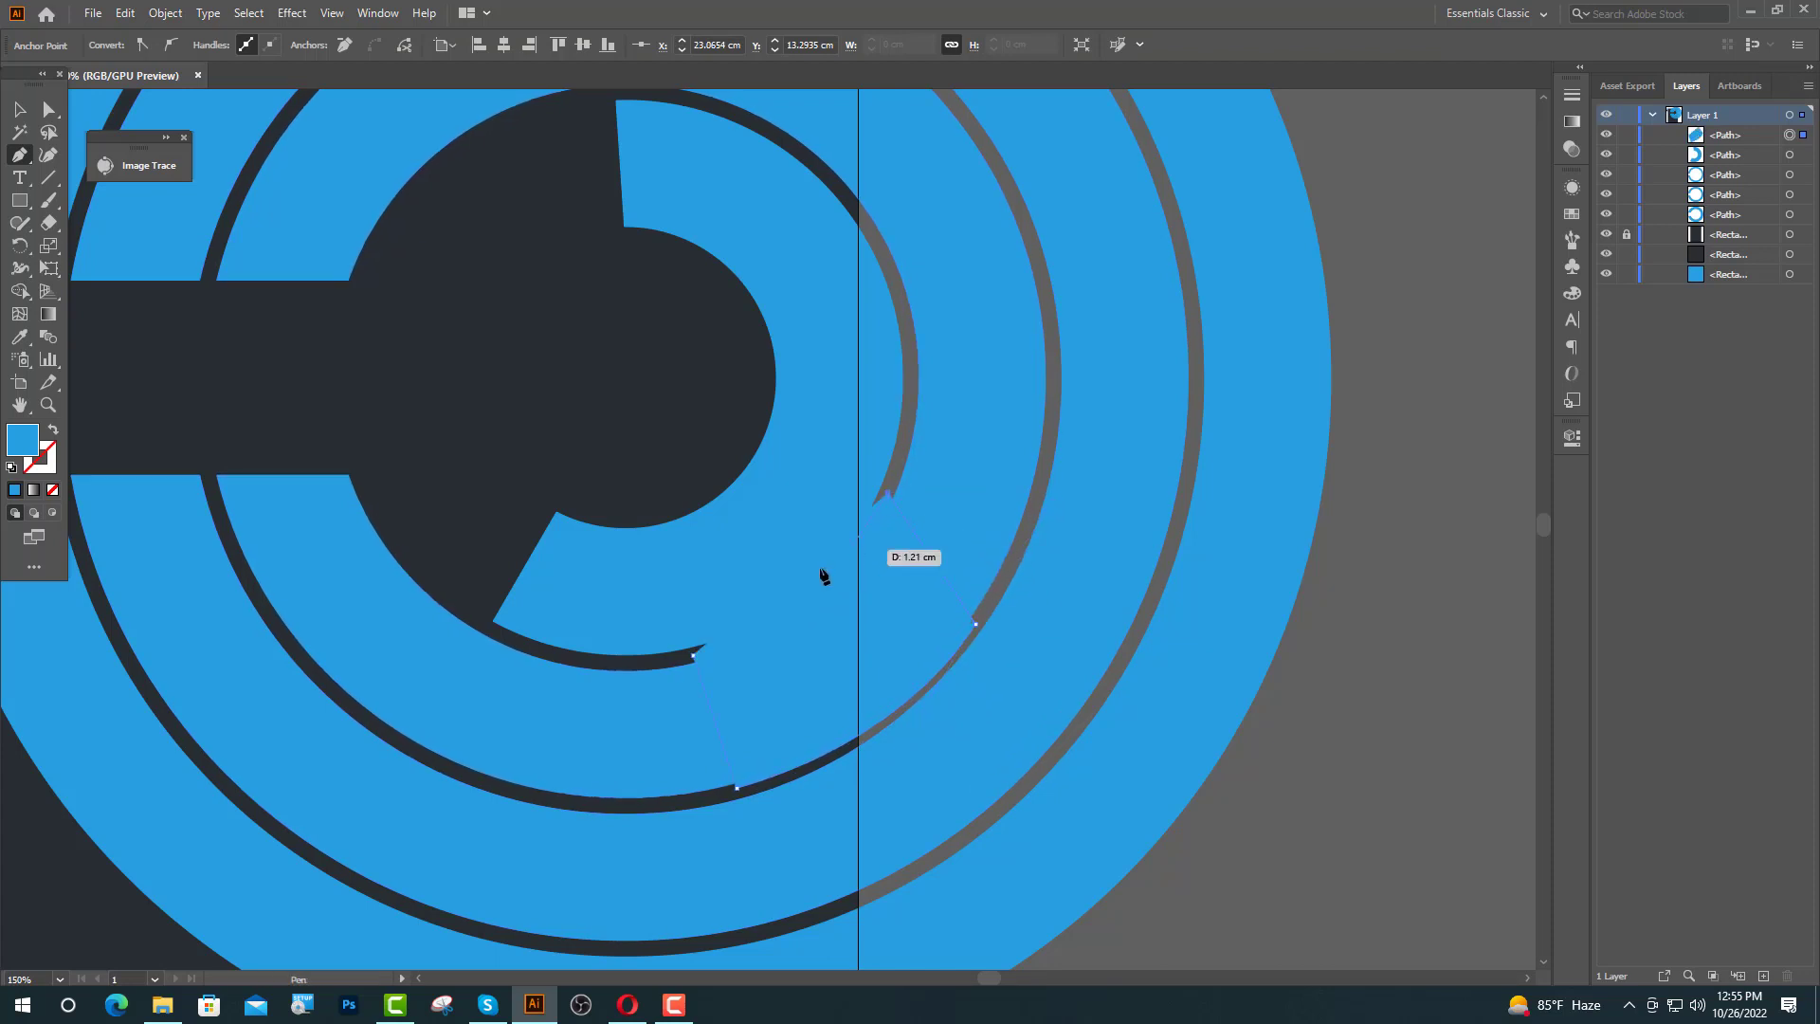
{"action": "left_click", "coordinate": [693, 656]}
{"action": "key", "text": "v"}
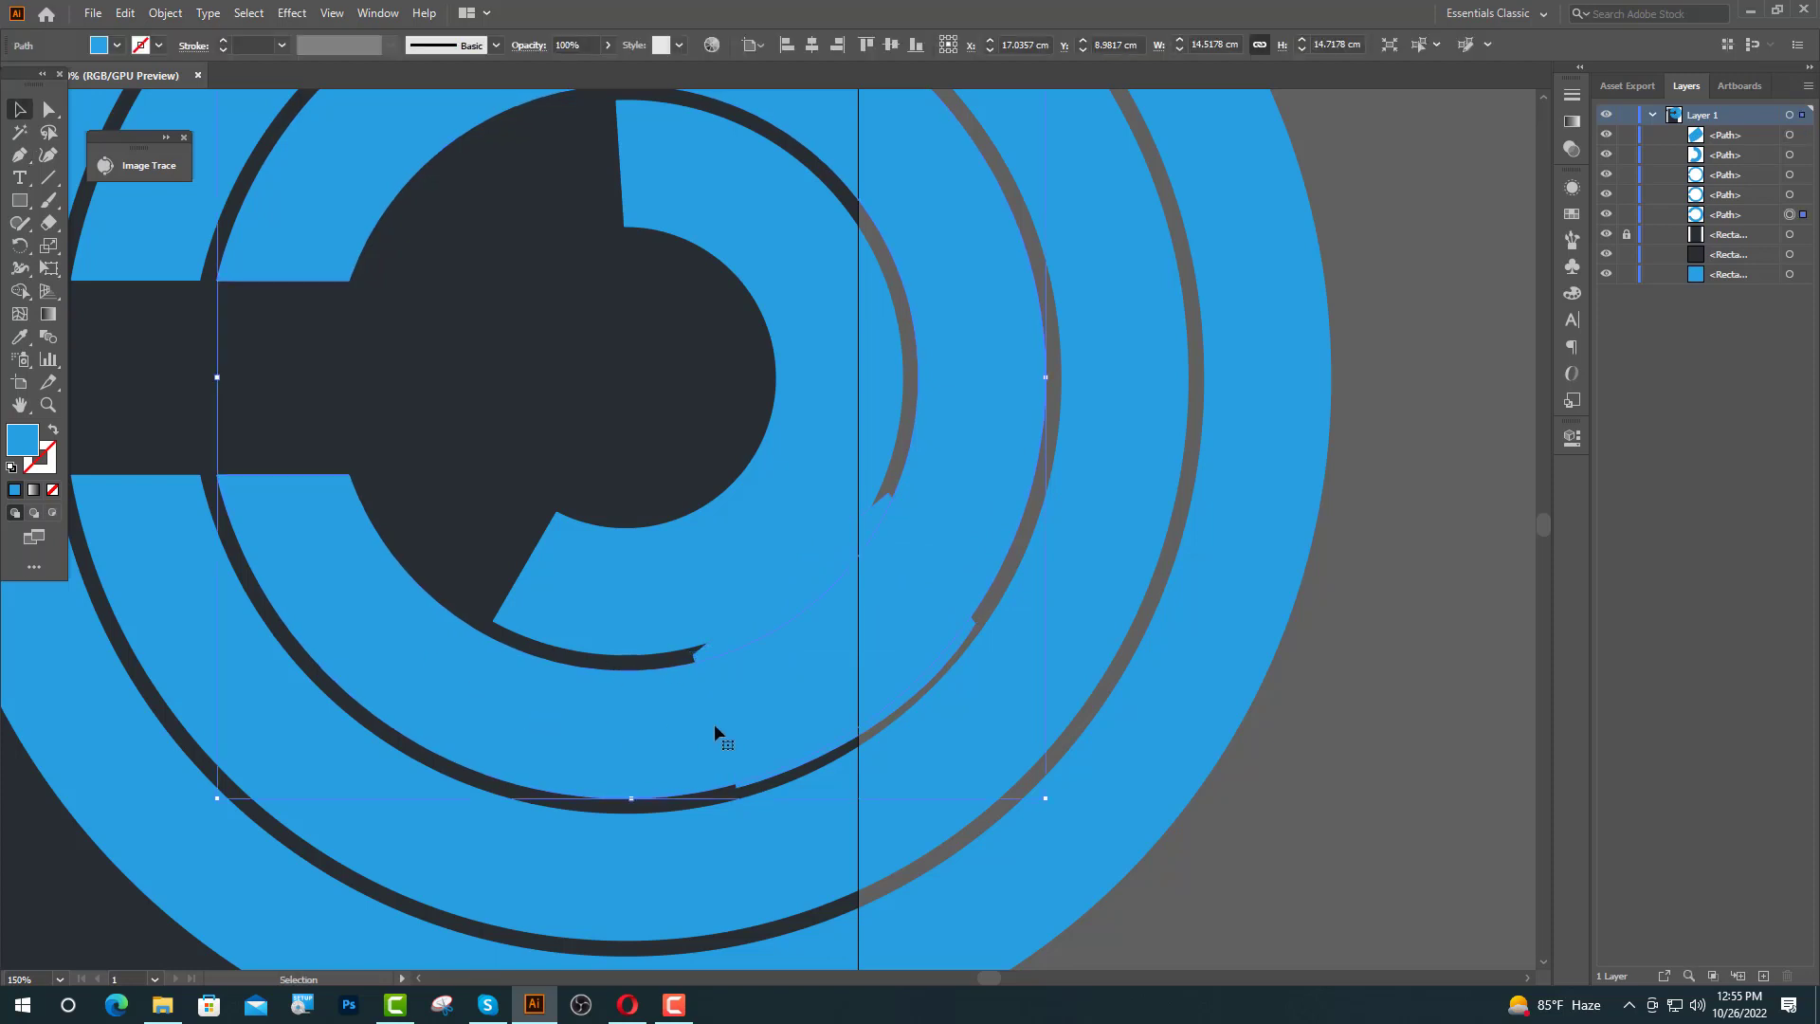
- Subtract the lower-right Pen shape from the second ring with the Minus Front pathfinder and deselect
{"action": "left_click", "coordinate": [811, 713], "text": "shift"}
{"action": "left_click", "coordinate": [1573, 437]}
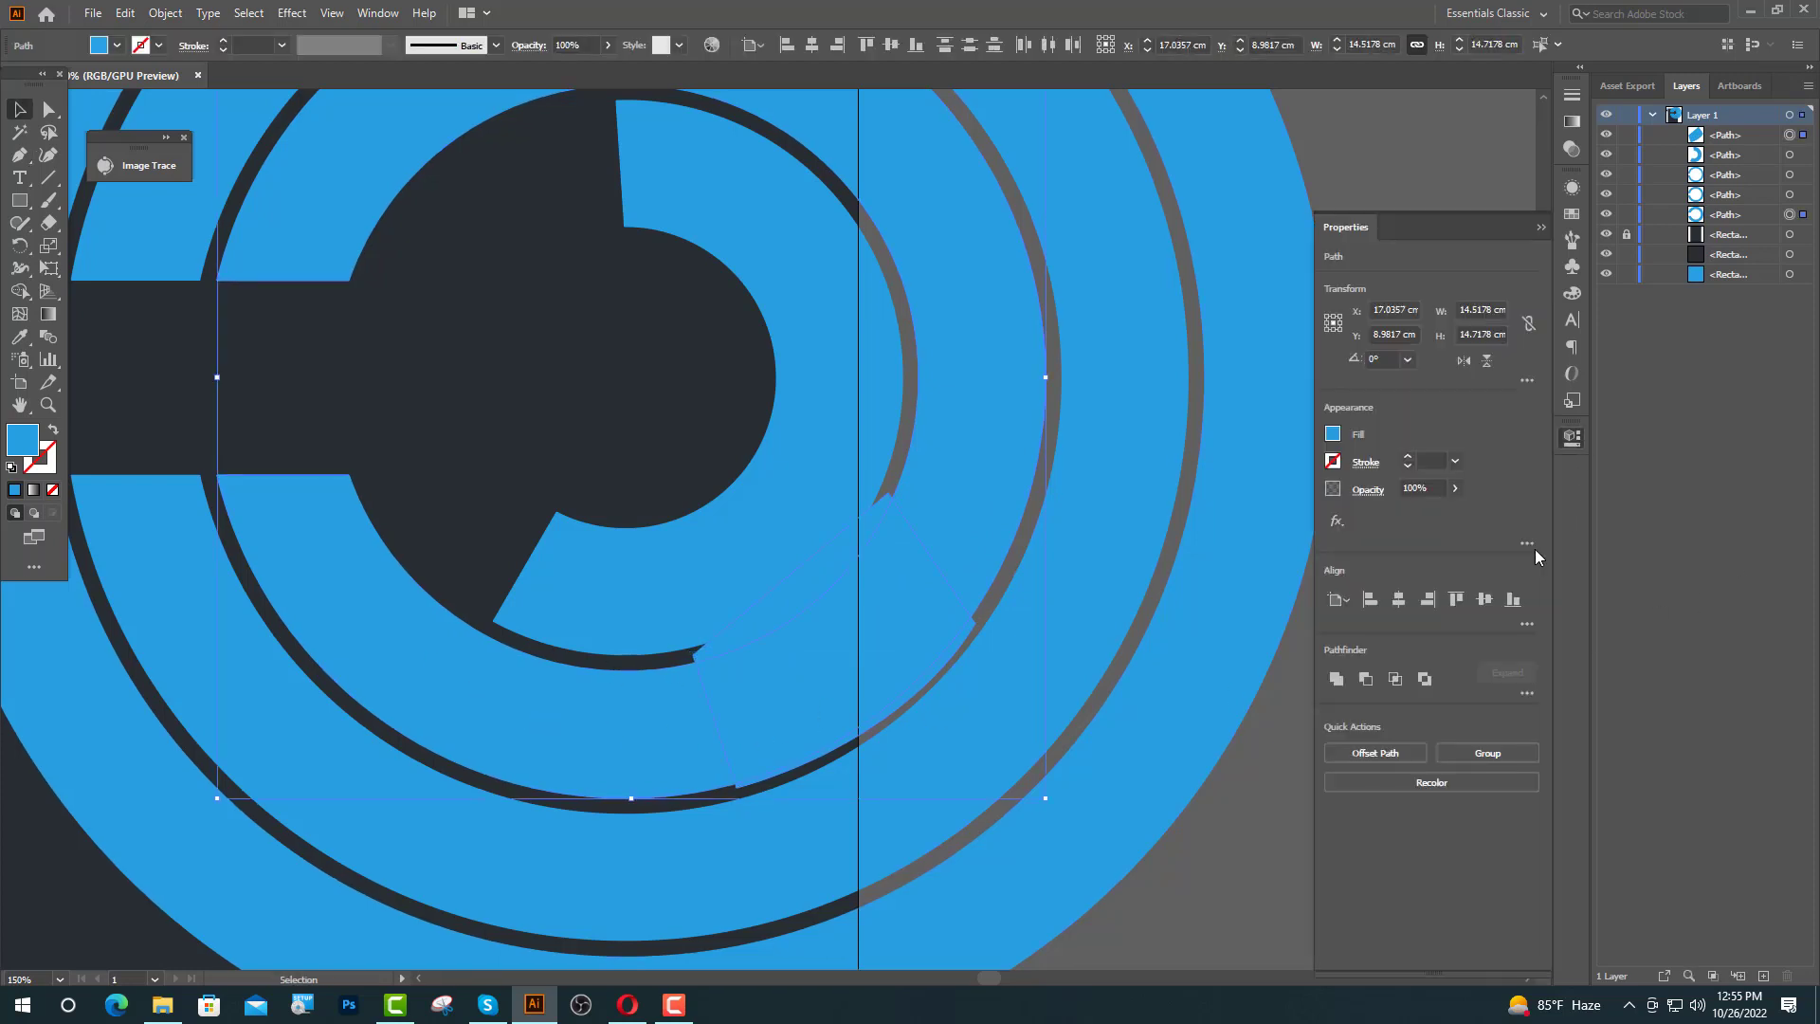
{"action": "left_click", "coordinate": [1368, 679]}
{"action": "left_click", "coordinate": [1541, 230]}
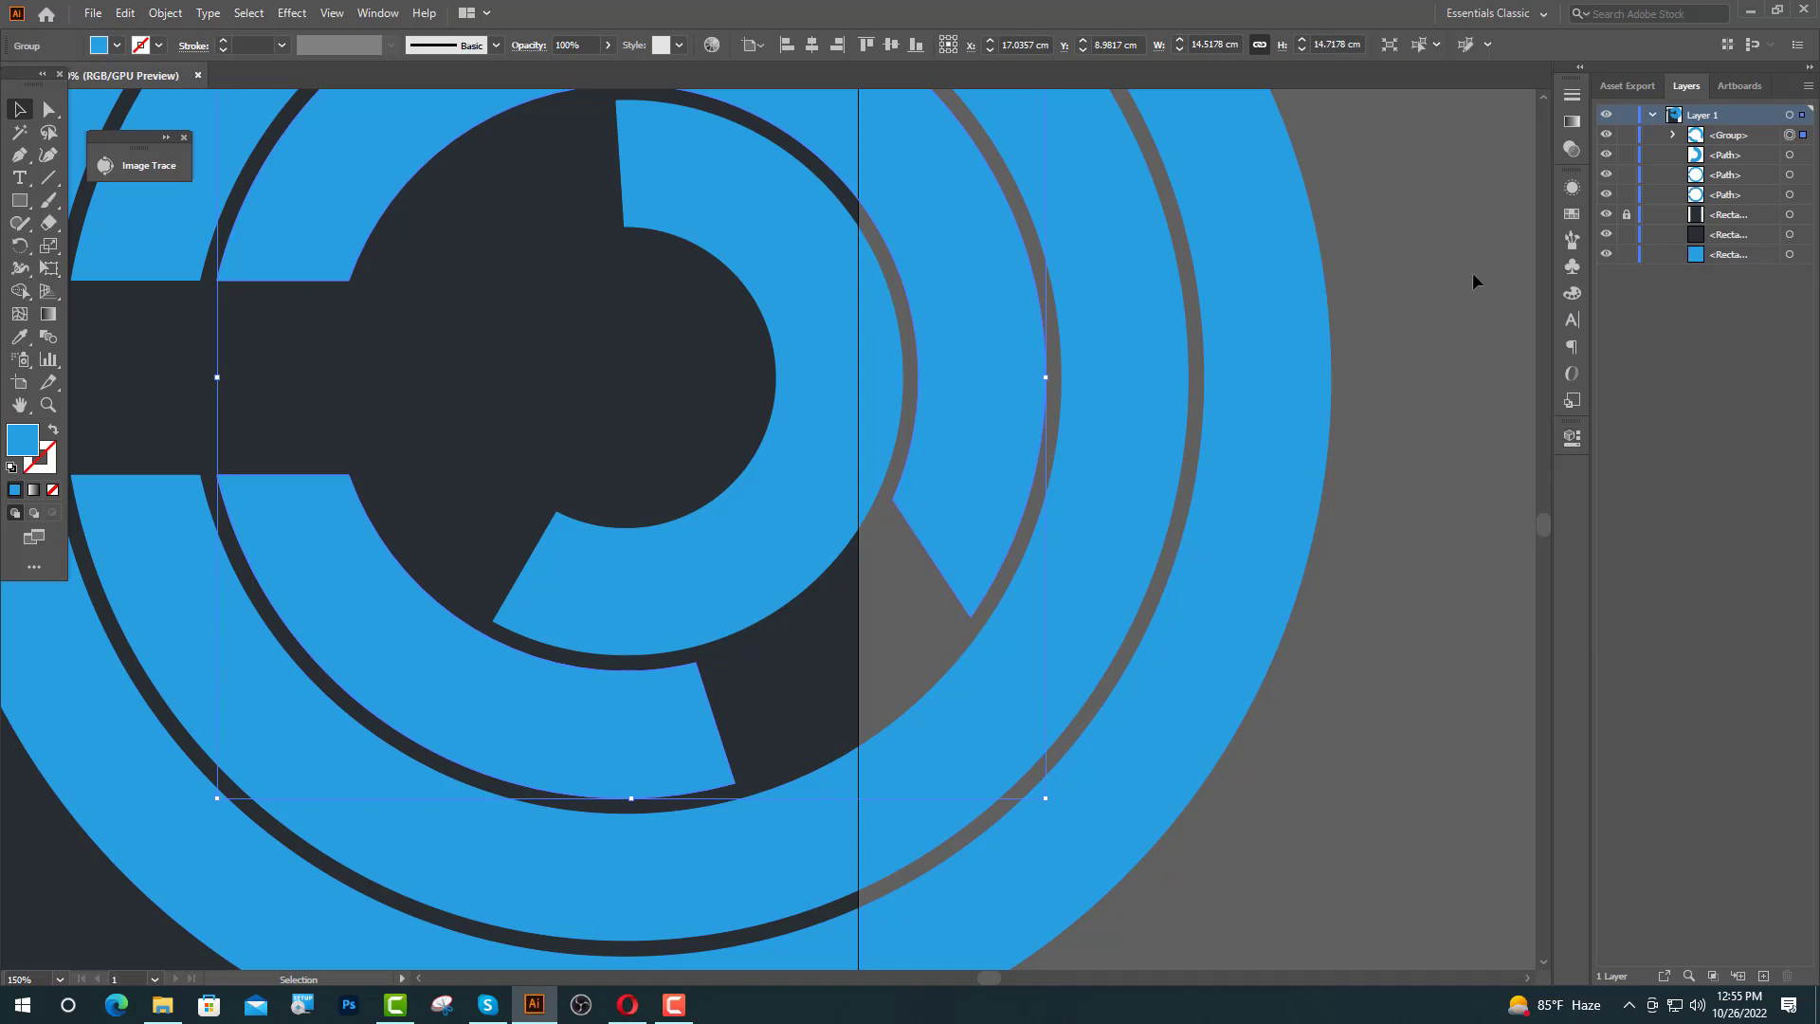
{"action": "left_click", "coordinate": [878, 617]}
- Draw a closed Pen shape over the lower-left section of the third ring, curving its outer edge along the gap
{"action": "scroll", "coordinate": [774, 777], "scroll_direction": "down", "scroll_amount": 1, "text": "alt"}
{"action": "left_click", "coordinate": [19, 156]}
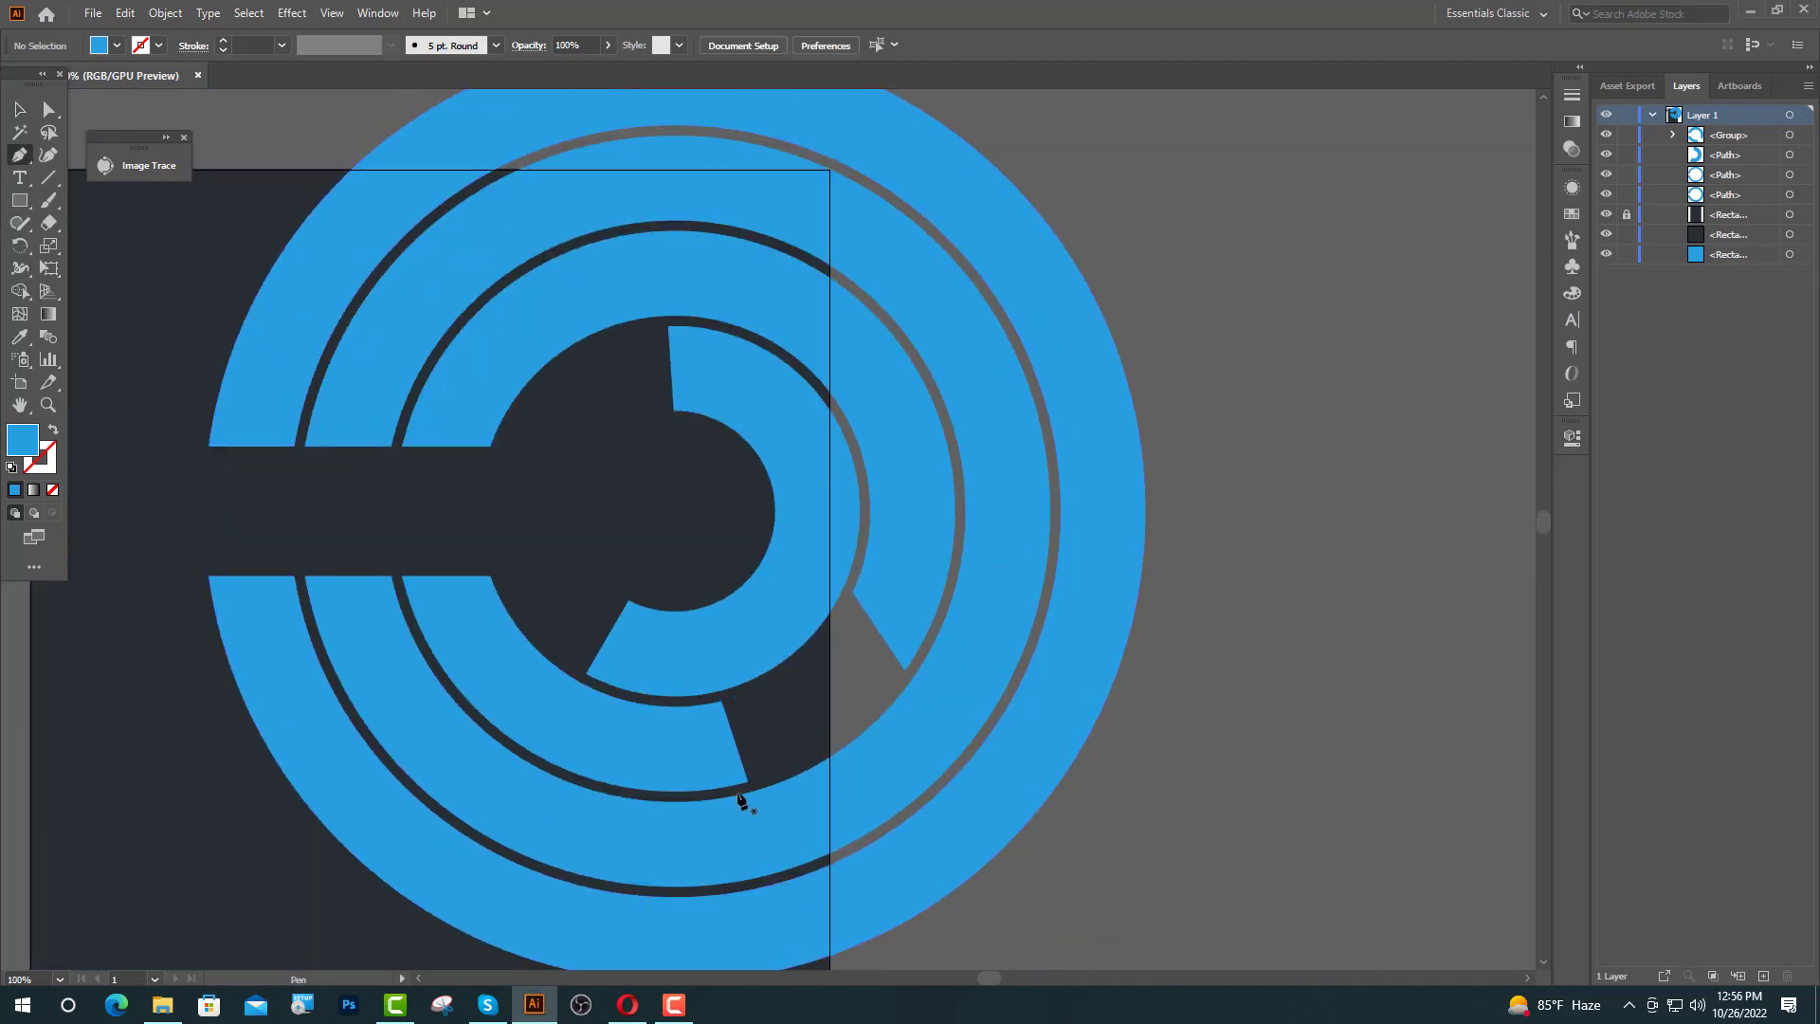
{"action": "scroll", "coordinate": [758, 777], "scroll_direction": "down", "scroll_amount": 1}
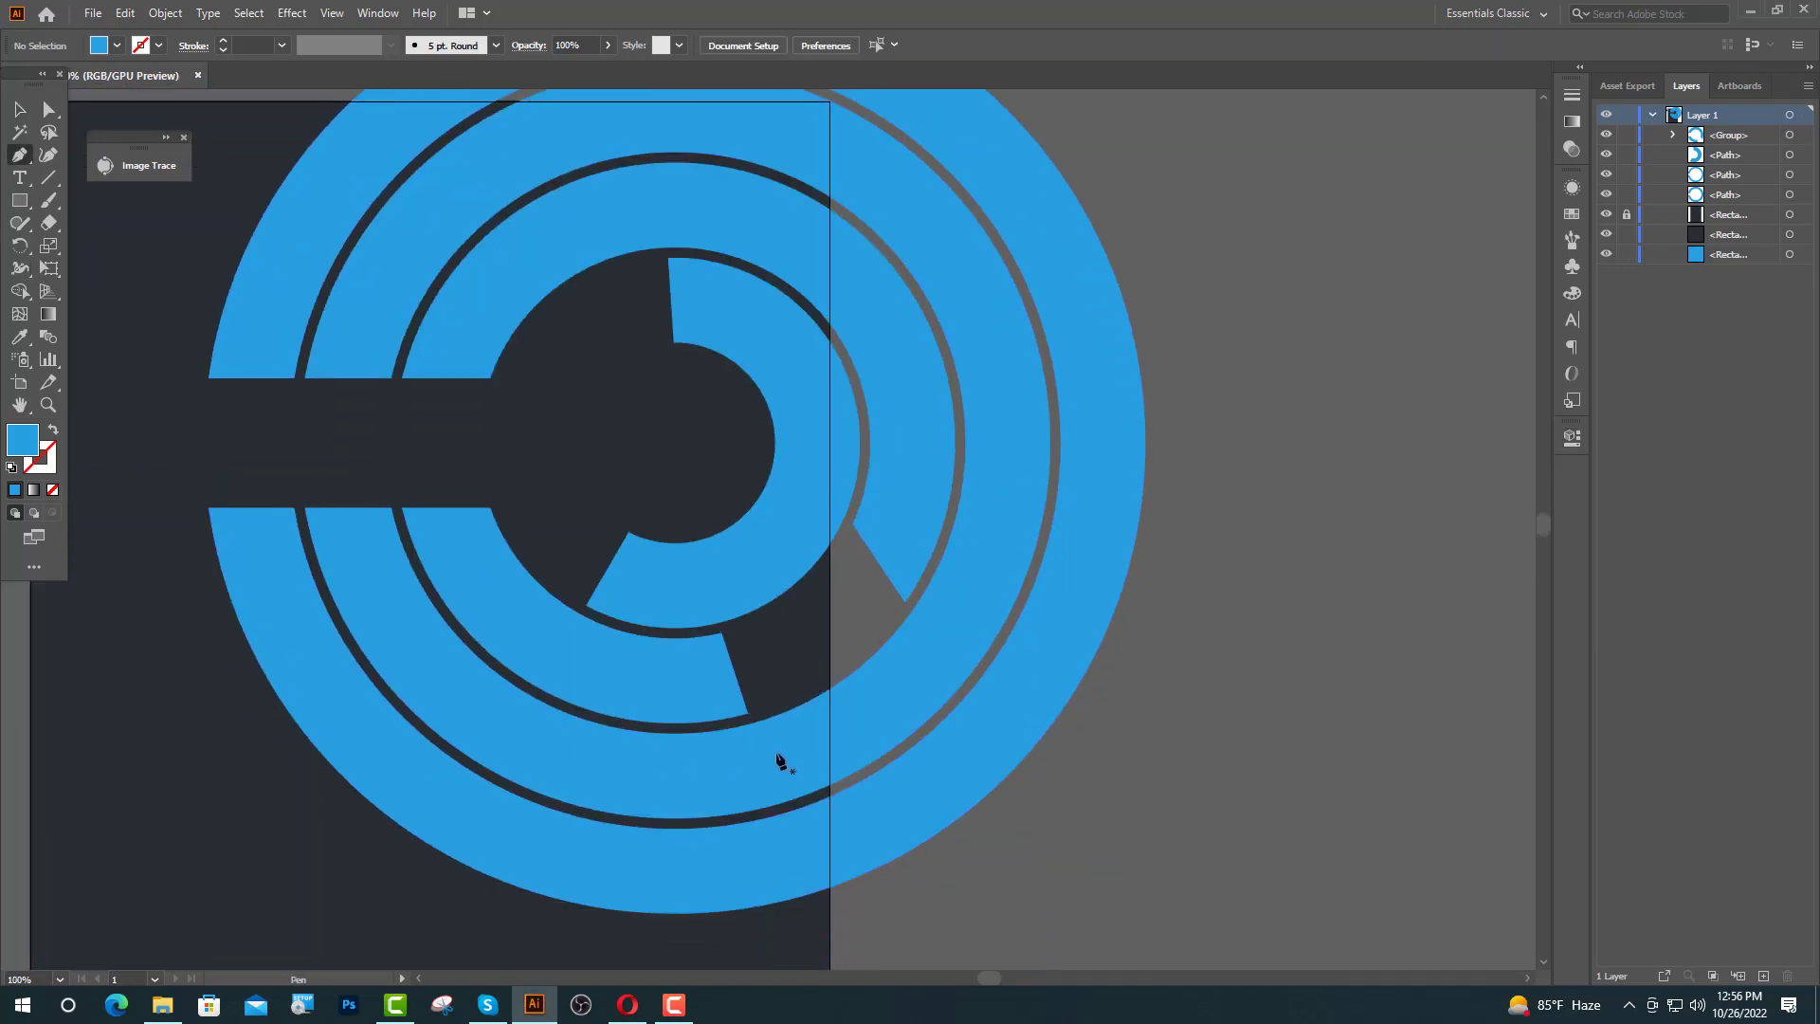
{"action": "left_click", "coordinate": [723, 724]}
{"action": "left_click", "coordinate": [726, 819]}
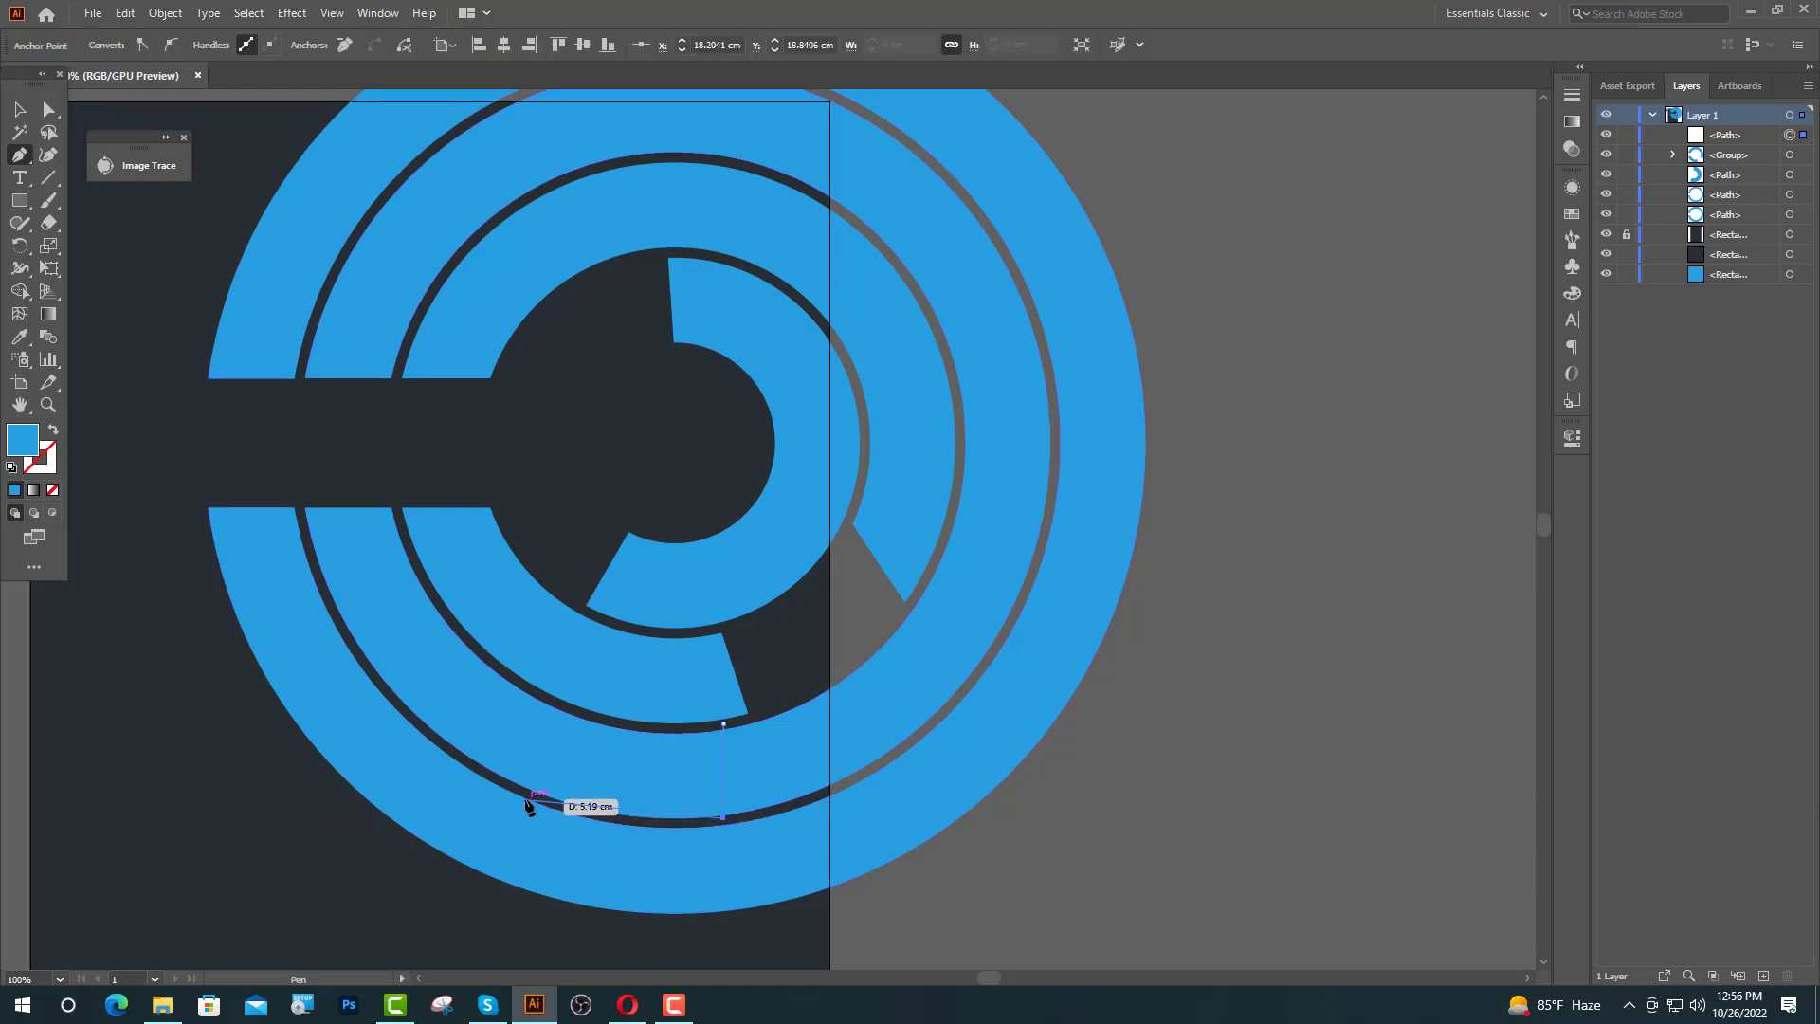
{"action": "scroll", "coordinate": [506, 791], "scroll_direction": "up", "scroll_amount": 1}
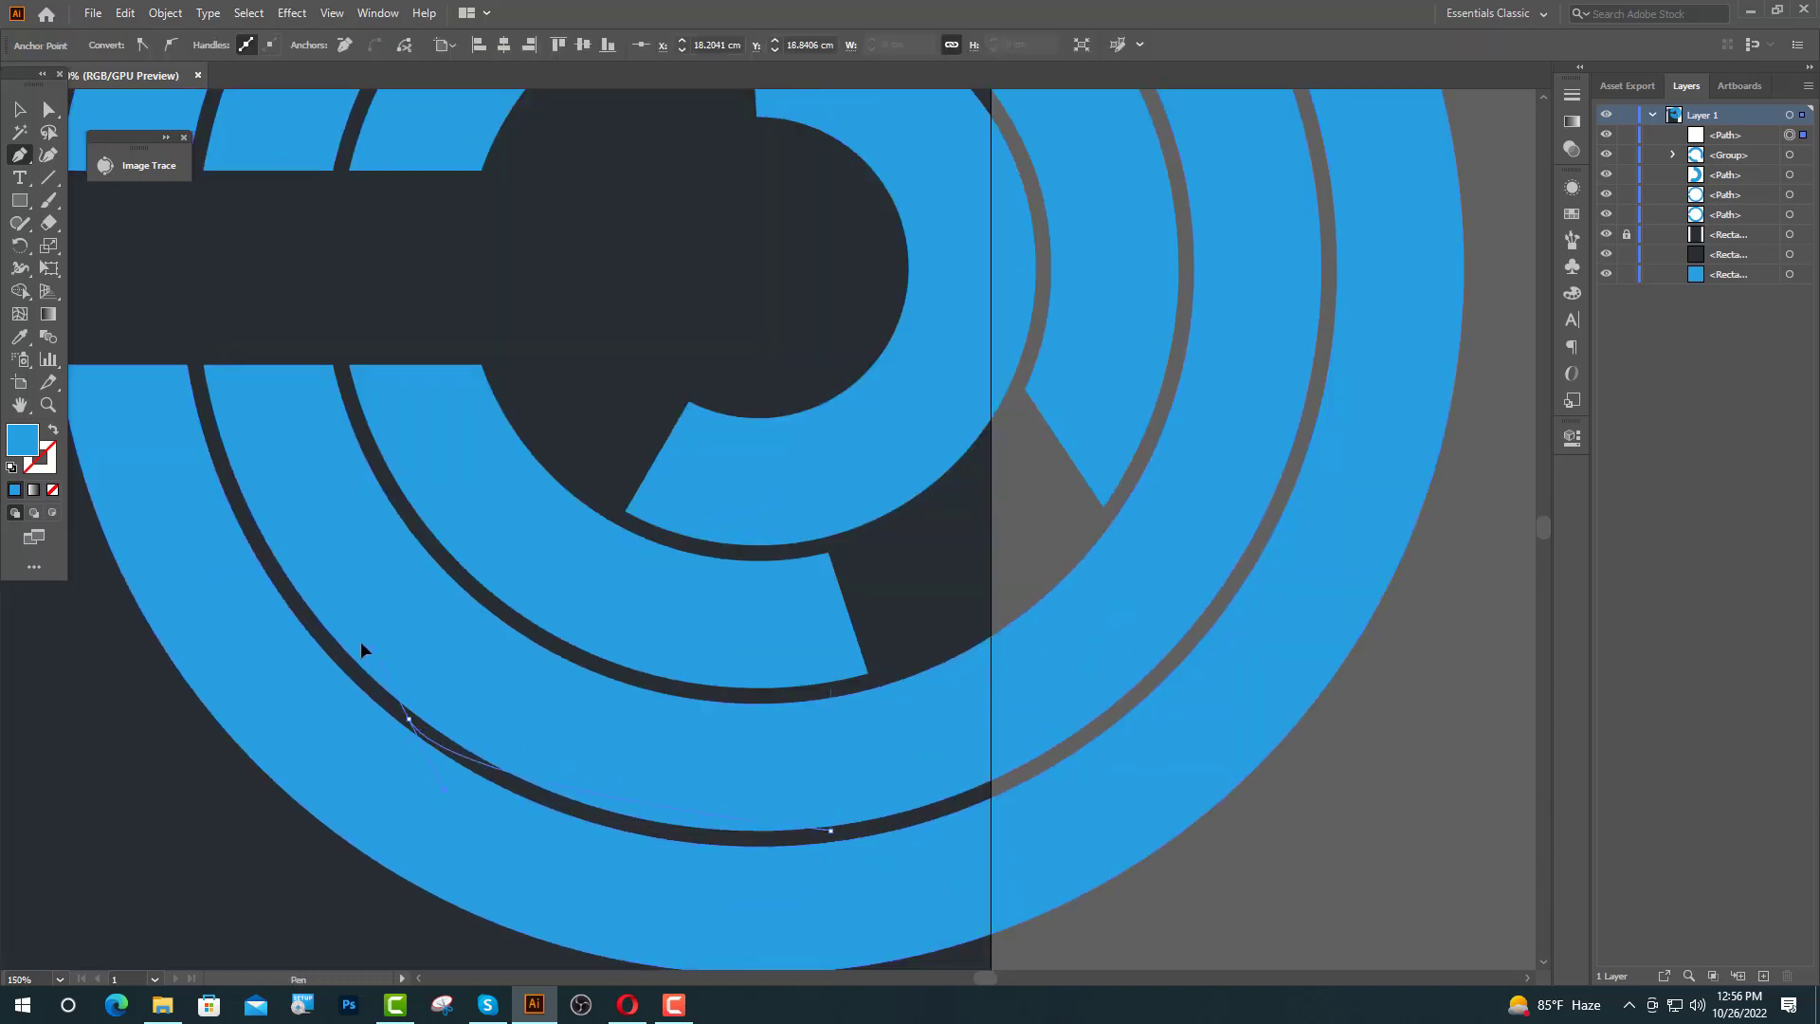
{"action": "left_click_drag", "start_coordinate": [360, 651], "coordinate": [224, 571]}
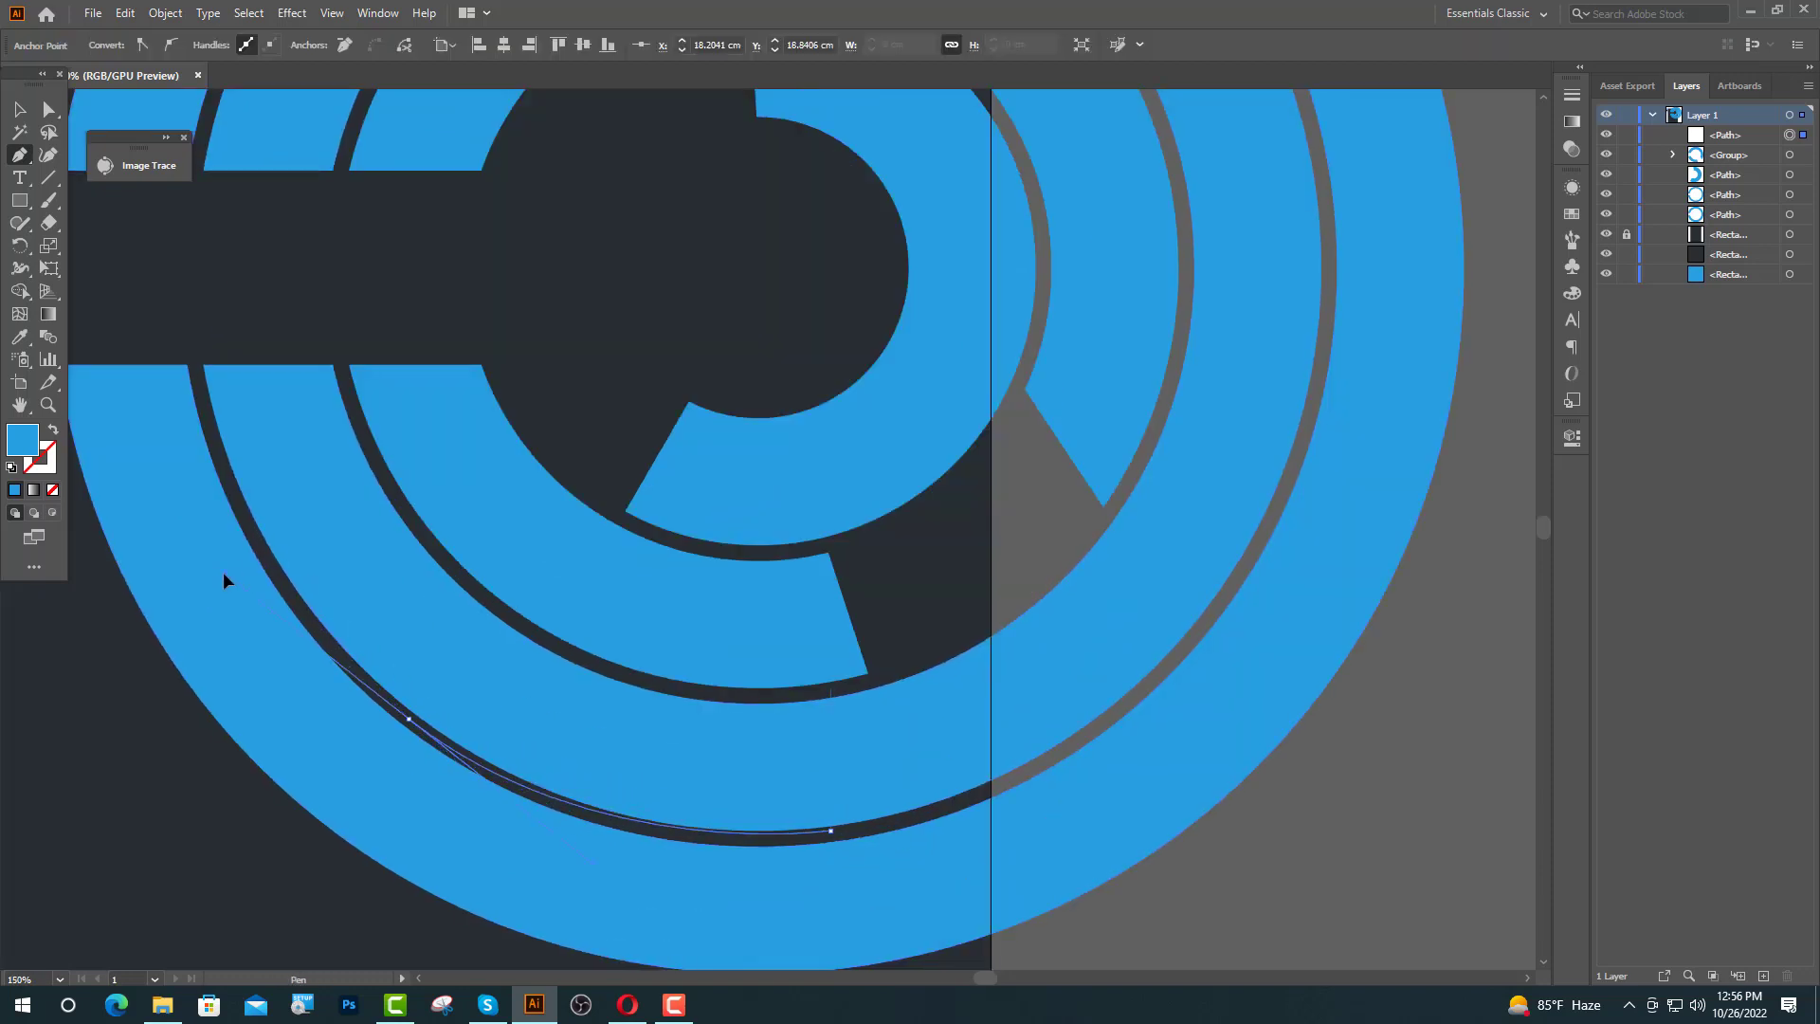
{"action": "left_click", "coordinate": [405, 720]}
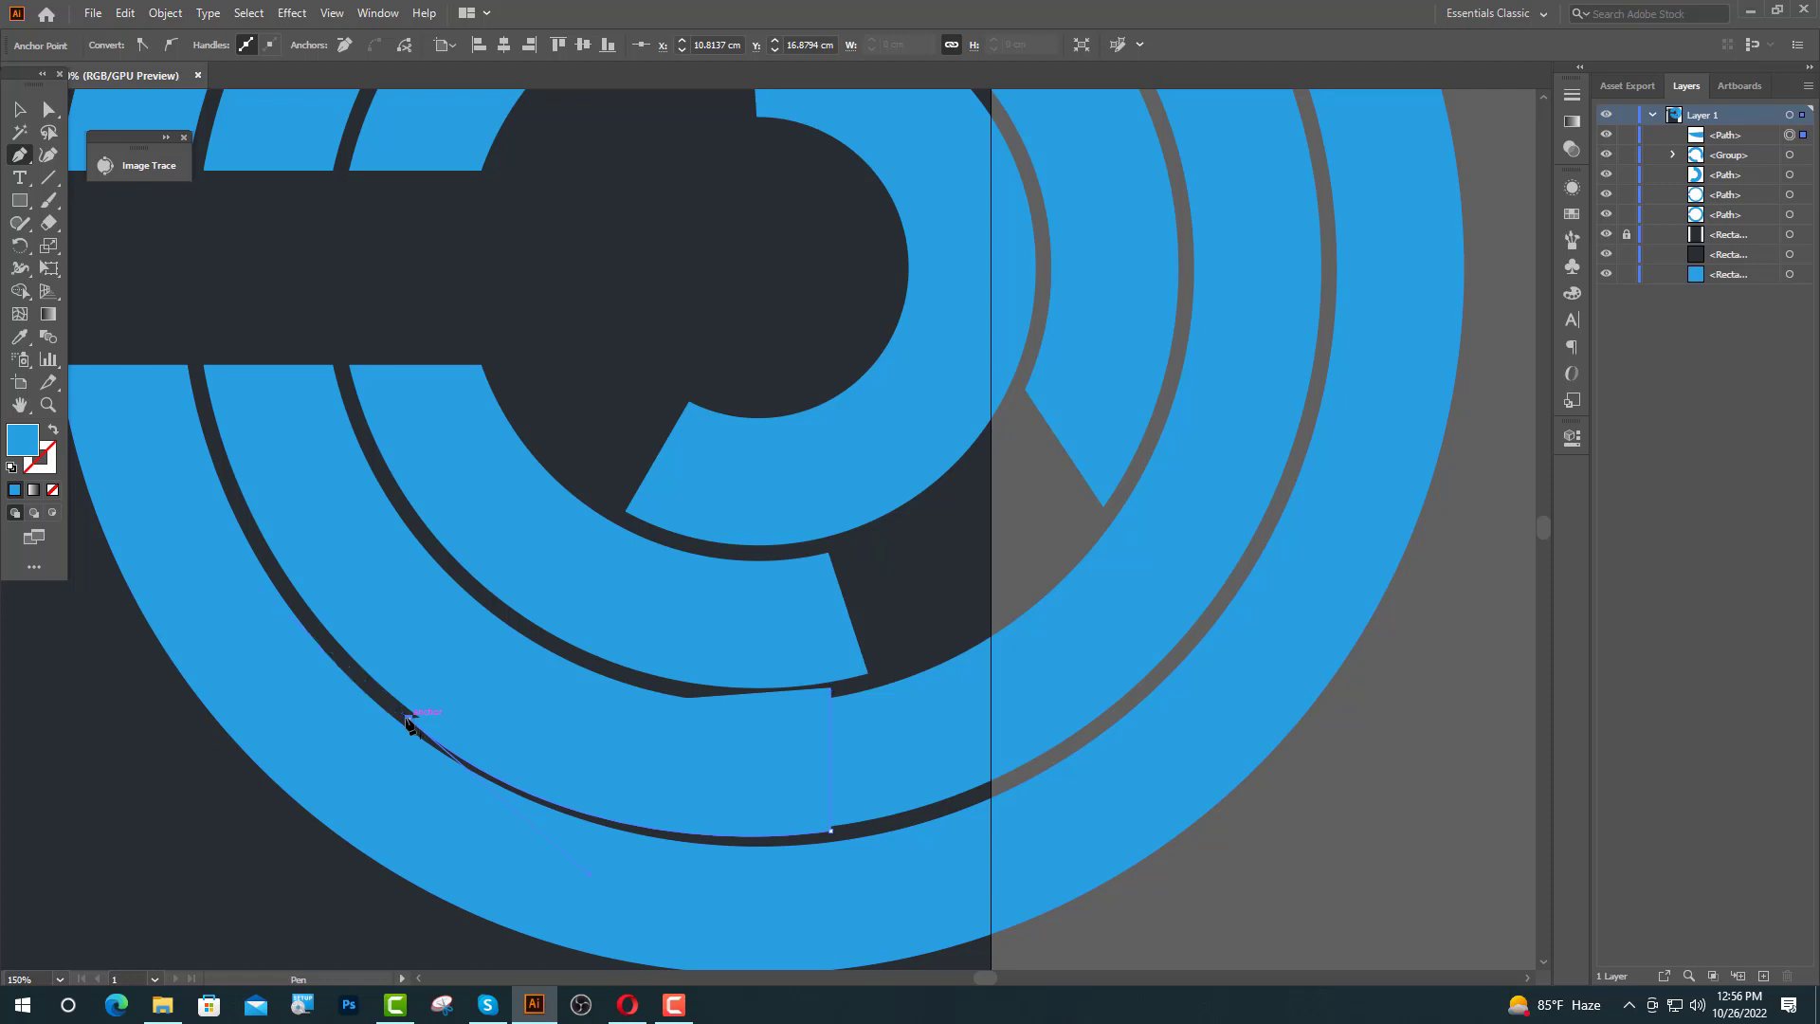
{"action": "left_click", "coordinate": [465, 590]}
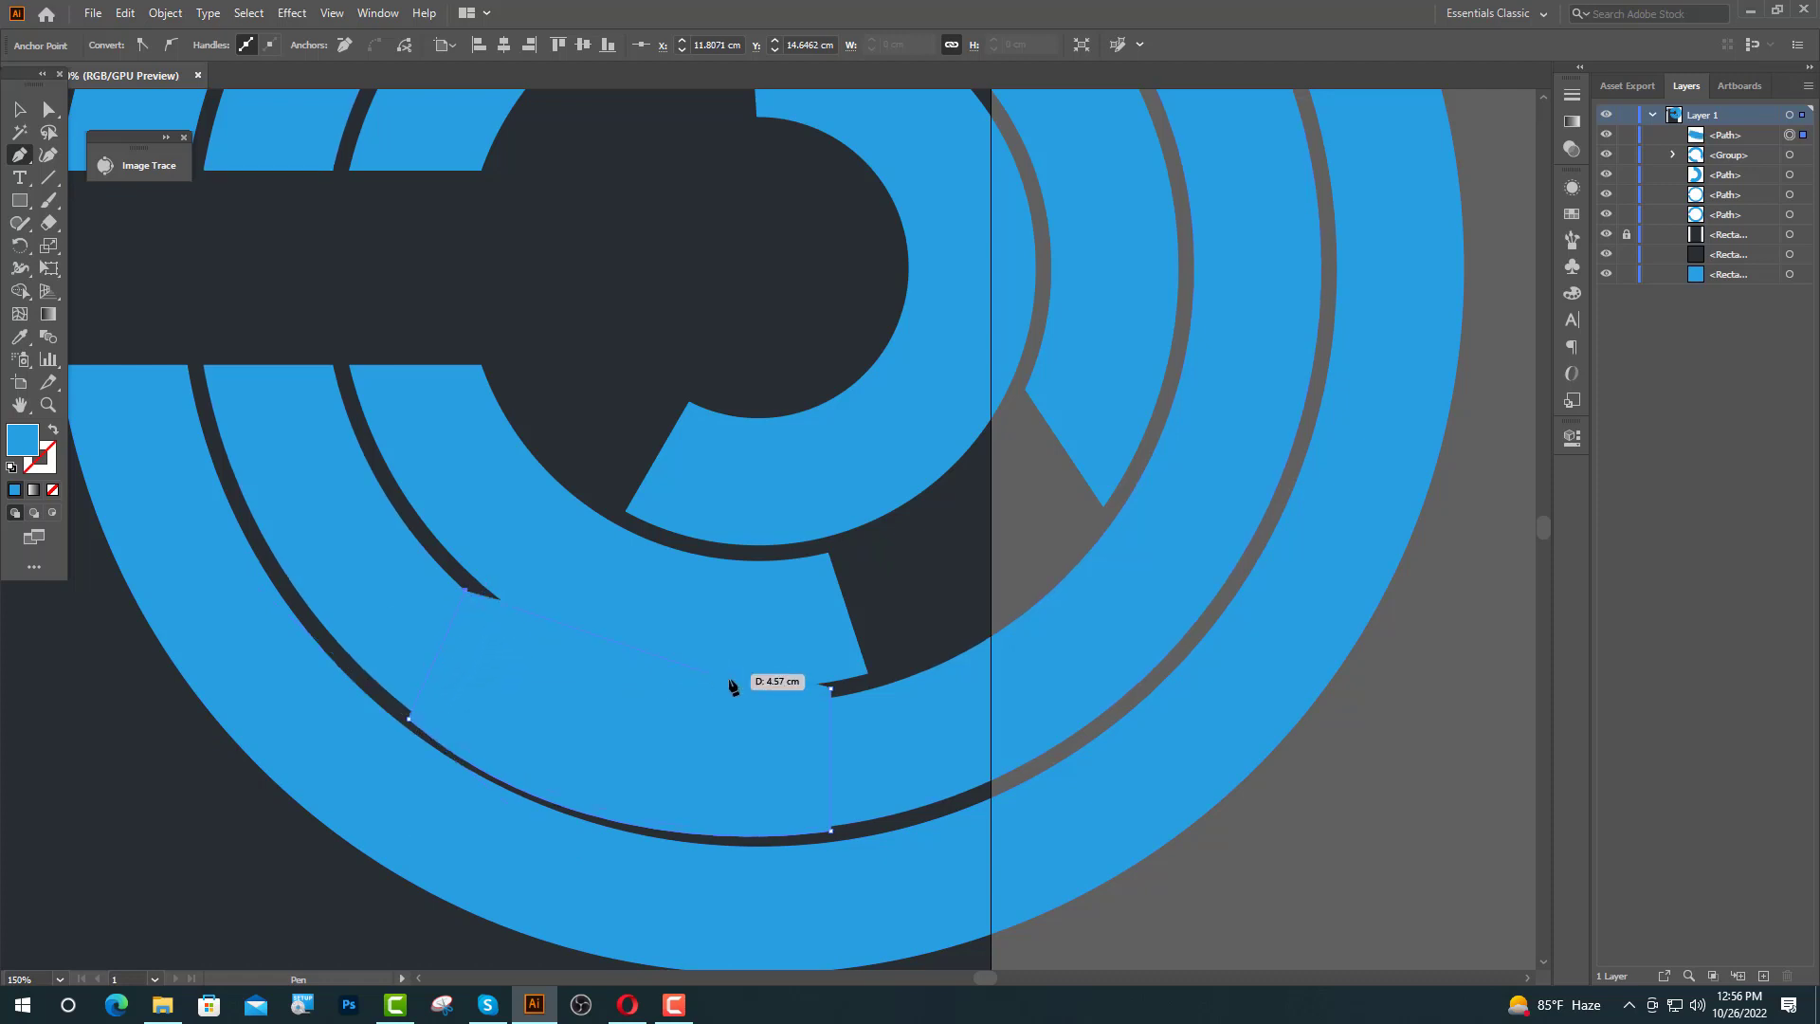
{"action": "left_click", "coordinate": [828, 689]}
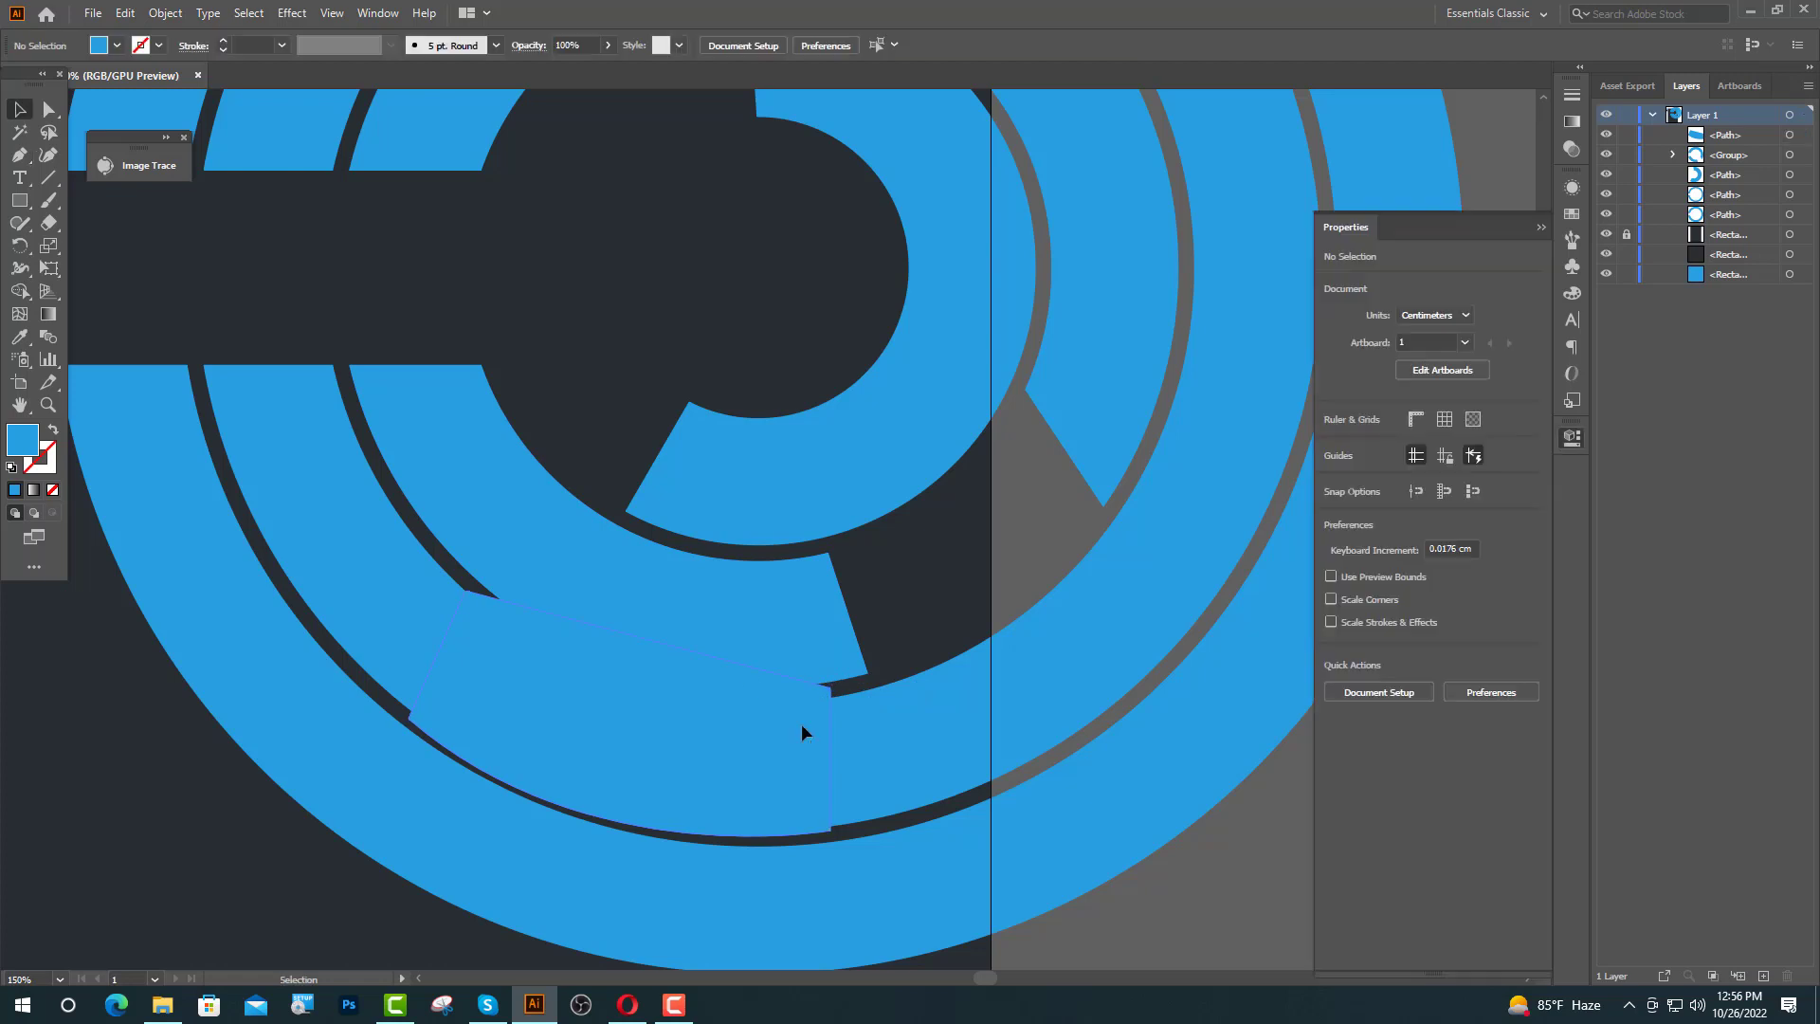
- Subtract the lower-left Pen shape from the third ring with the Minus Front pathfinder
{"action": "left_click", "coordinate": [801, 726]}
{"action": "left_click", "coordinate": [957, 726], "text": "shift"}
{"action": "left_click", "coordinate": [1366, 678]}
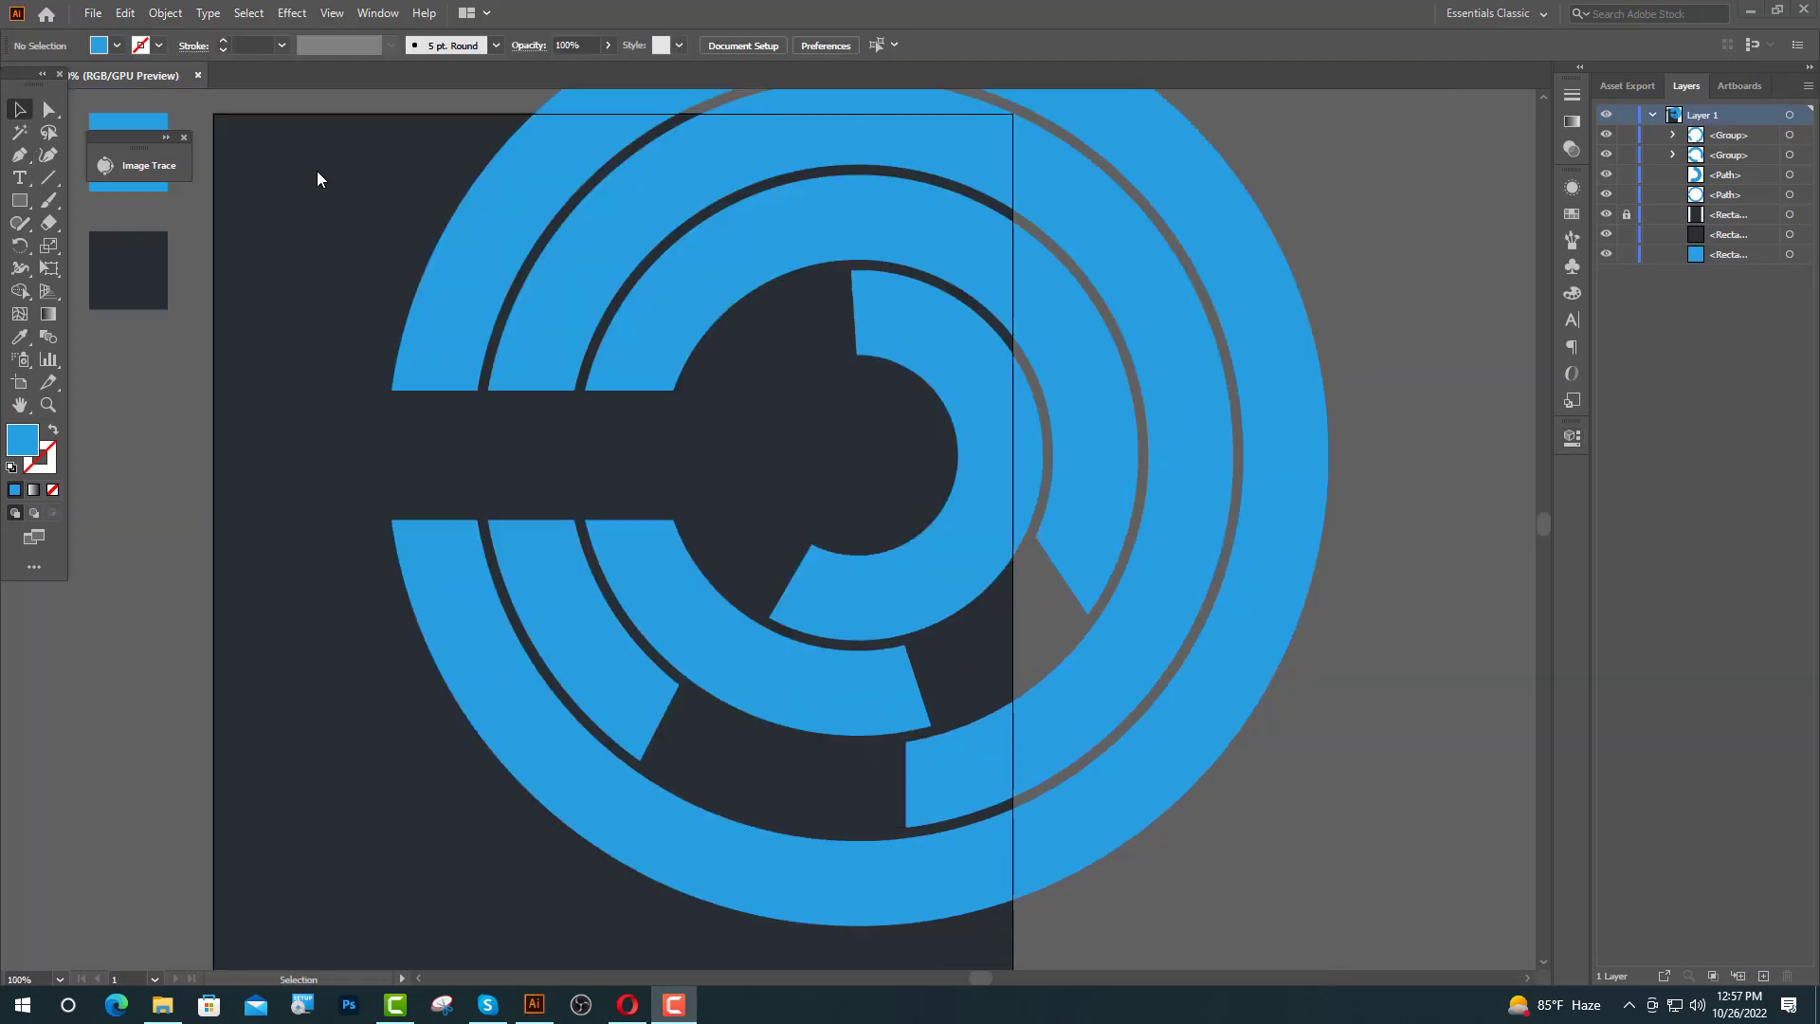
- Draw a closed four-point Pen shape over the bottom section of the outermost ring
{"action": "left_click", "coordinate": [19, 155]}
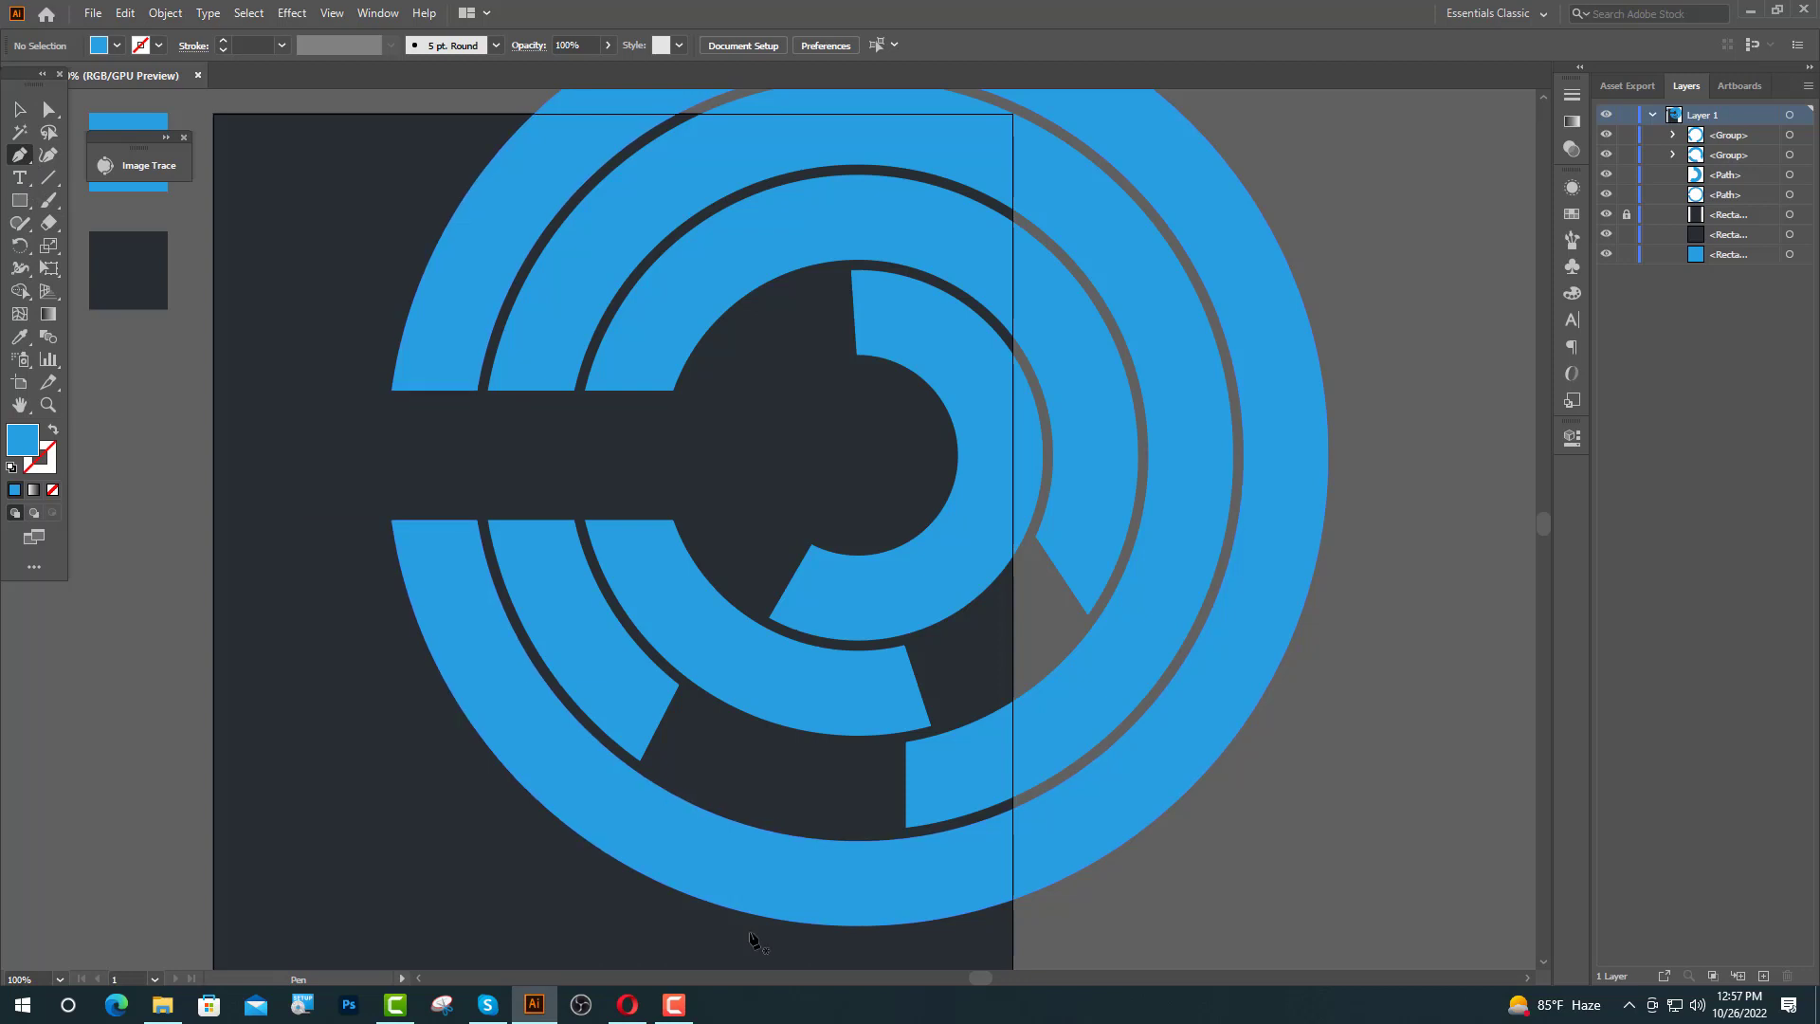
{"action": "left_click", "coordinate": [777, 806]}
{"action": "left_click", "coordinate": [746, 948]}
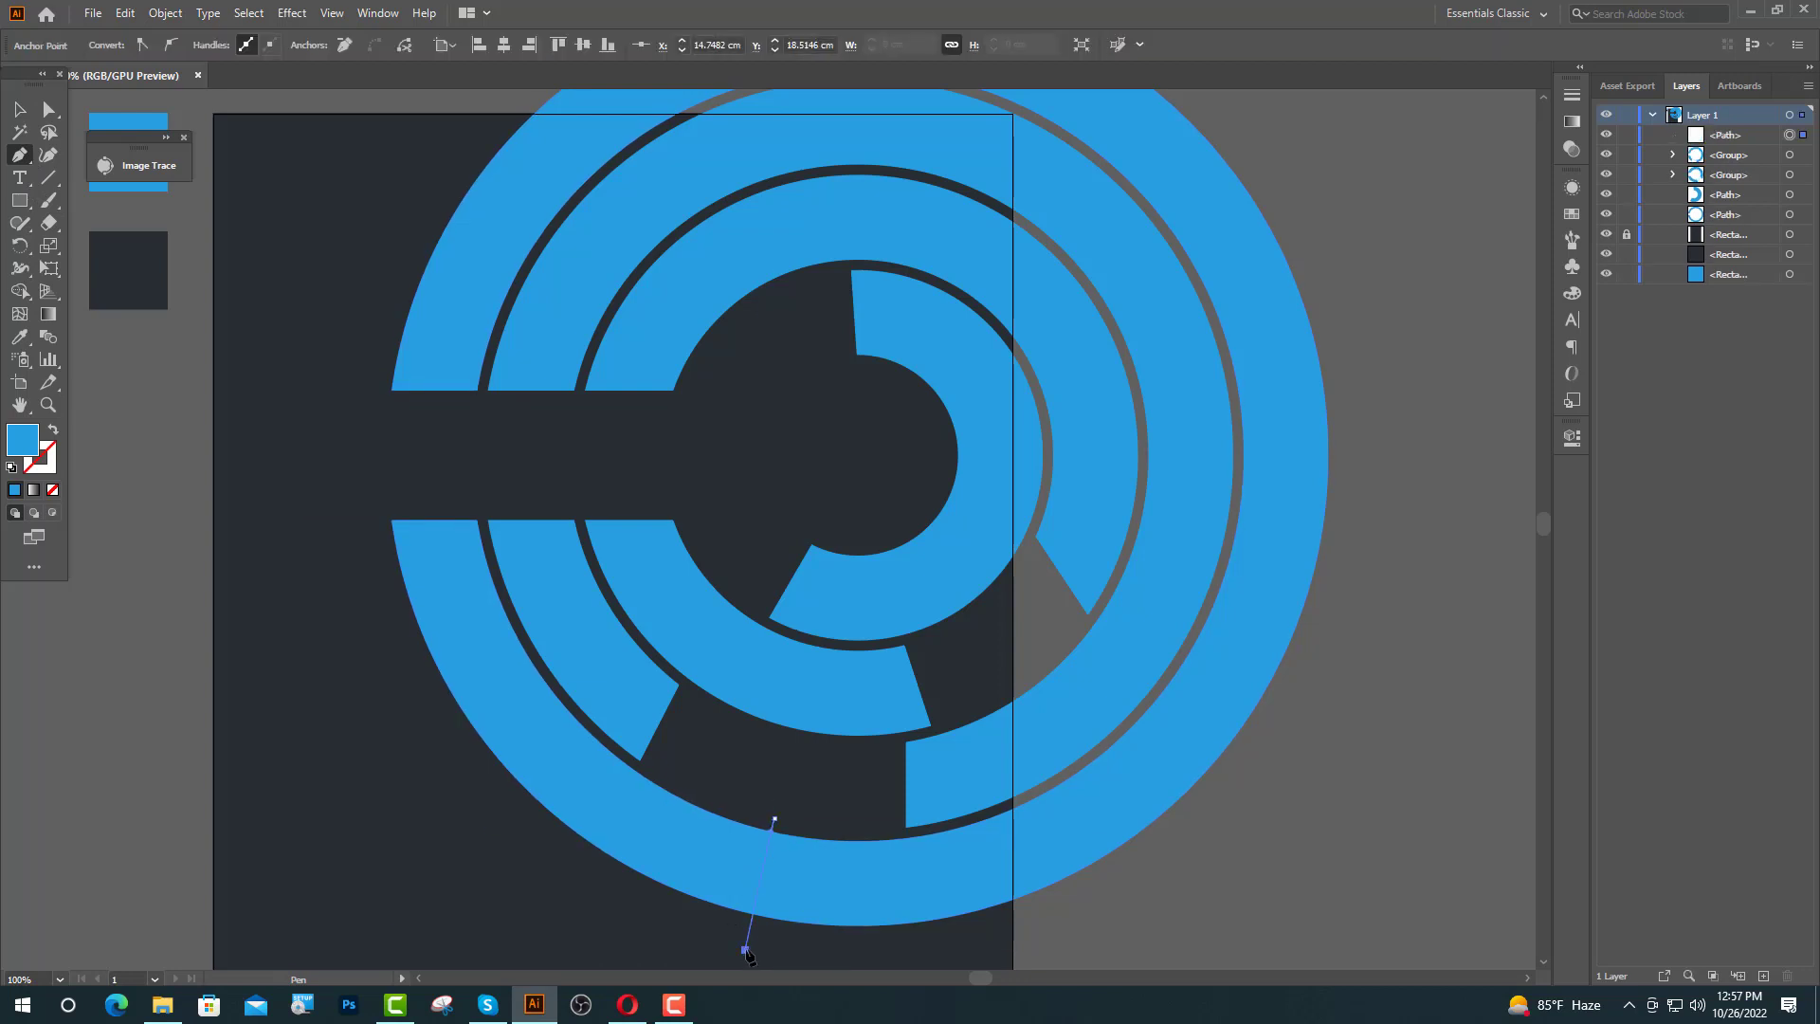
{"action": "left_click", "coordinate": [1100, 920]}
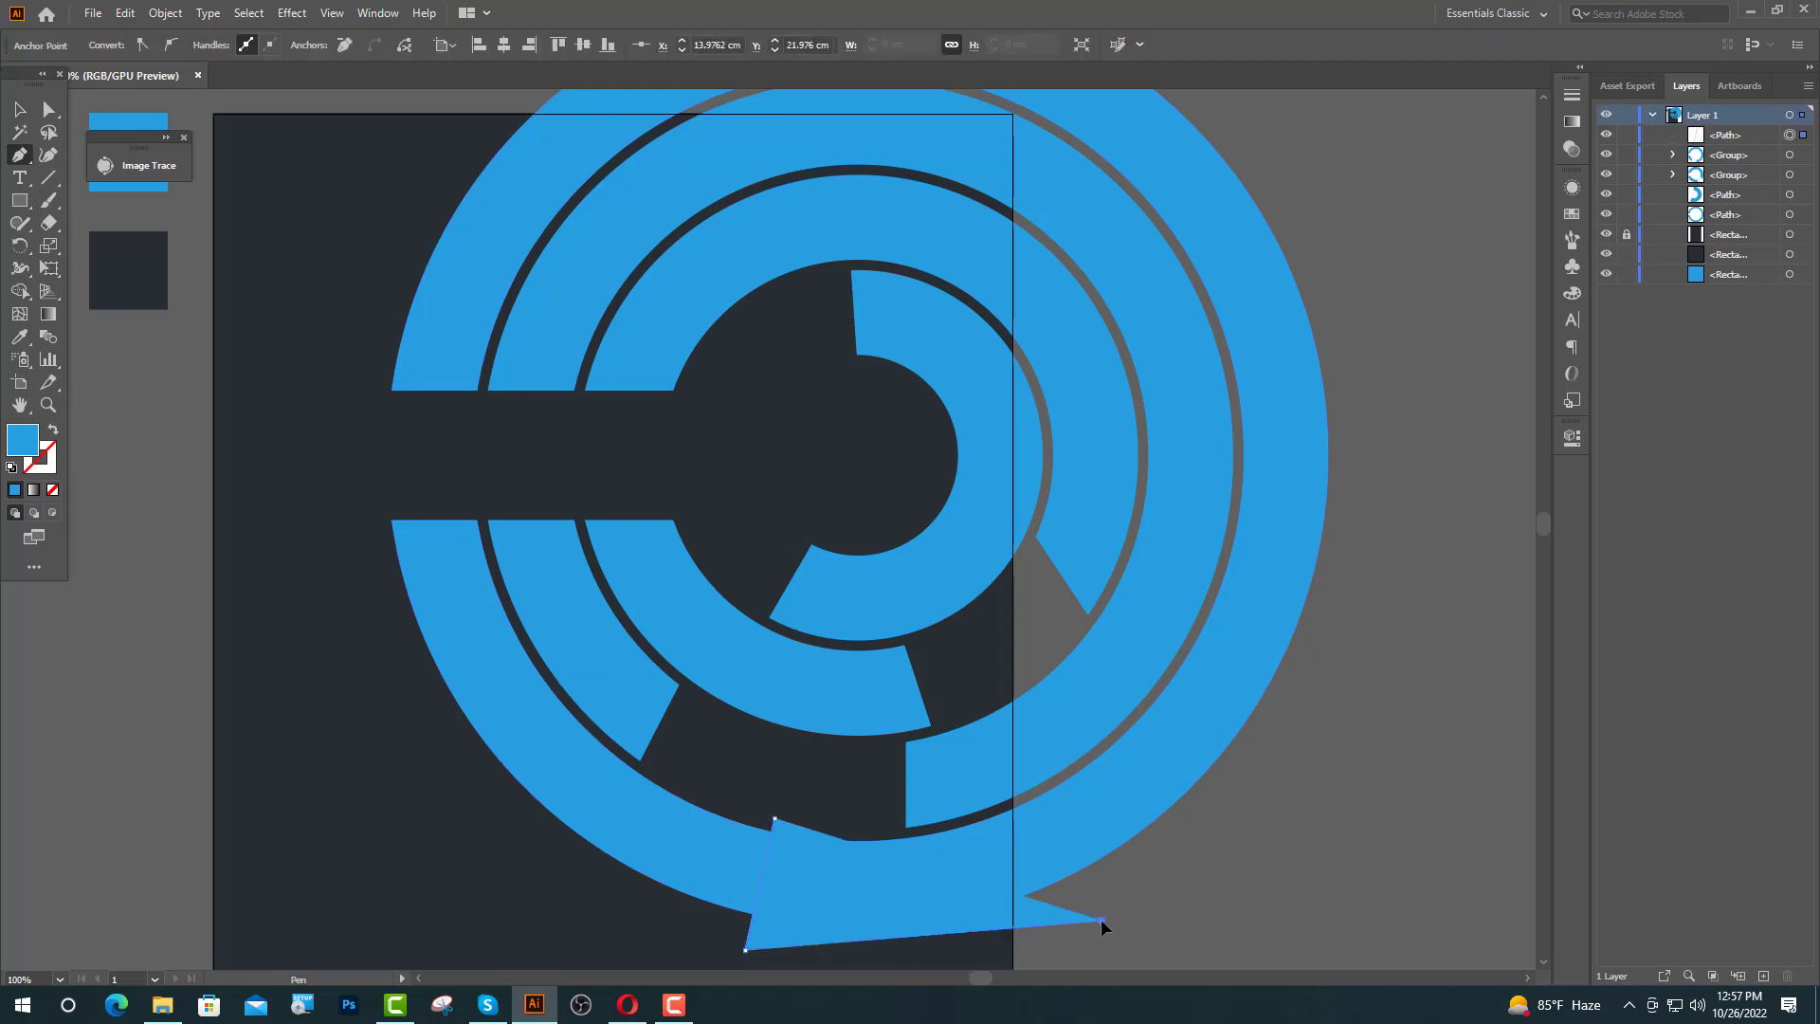
{"action": "left_click", "coordinate": [1068, 772]}
{"action": "left_click", "coordinate": [775, 819]}
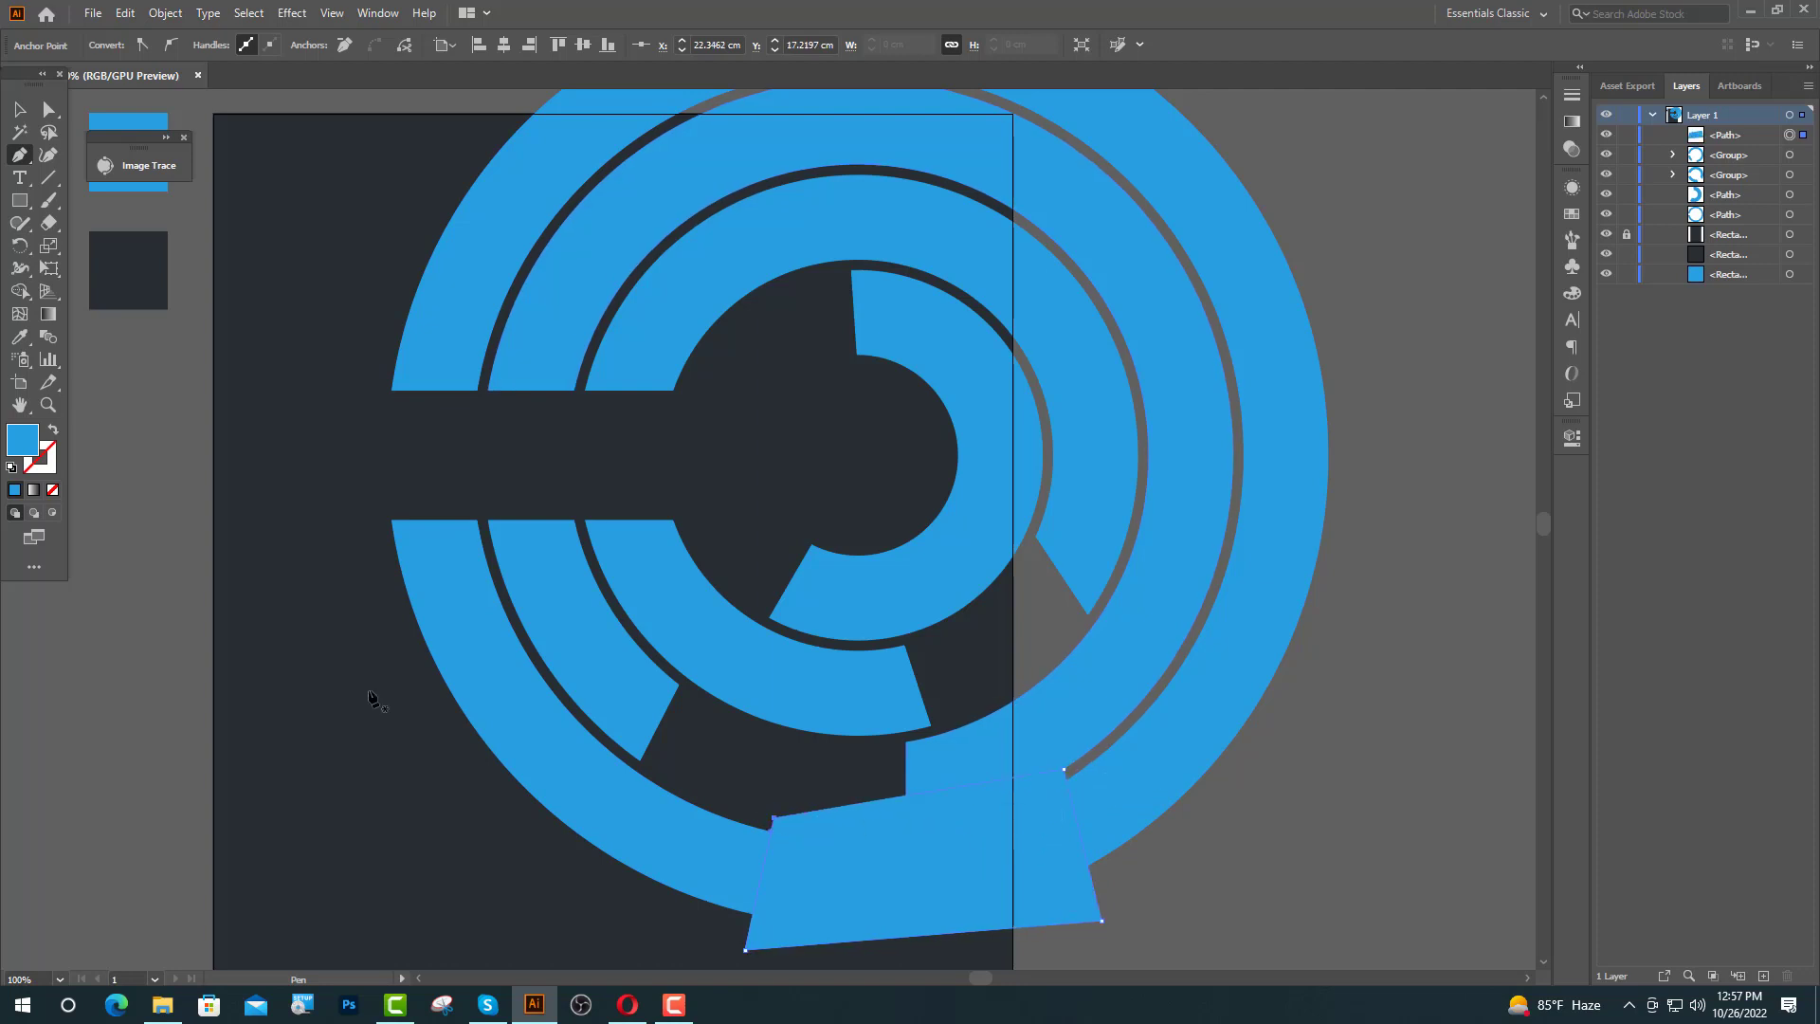
- Subtract the bottom Pen shape from the outermost ring with the Minus Front pathfinder and deselect
{"action": "left_click", "coordinate": [19, 109]}
{"action": "left_click", "coordinate": [603, 783]}
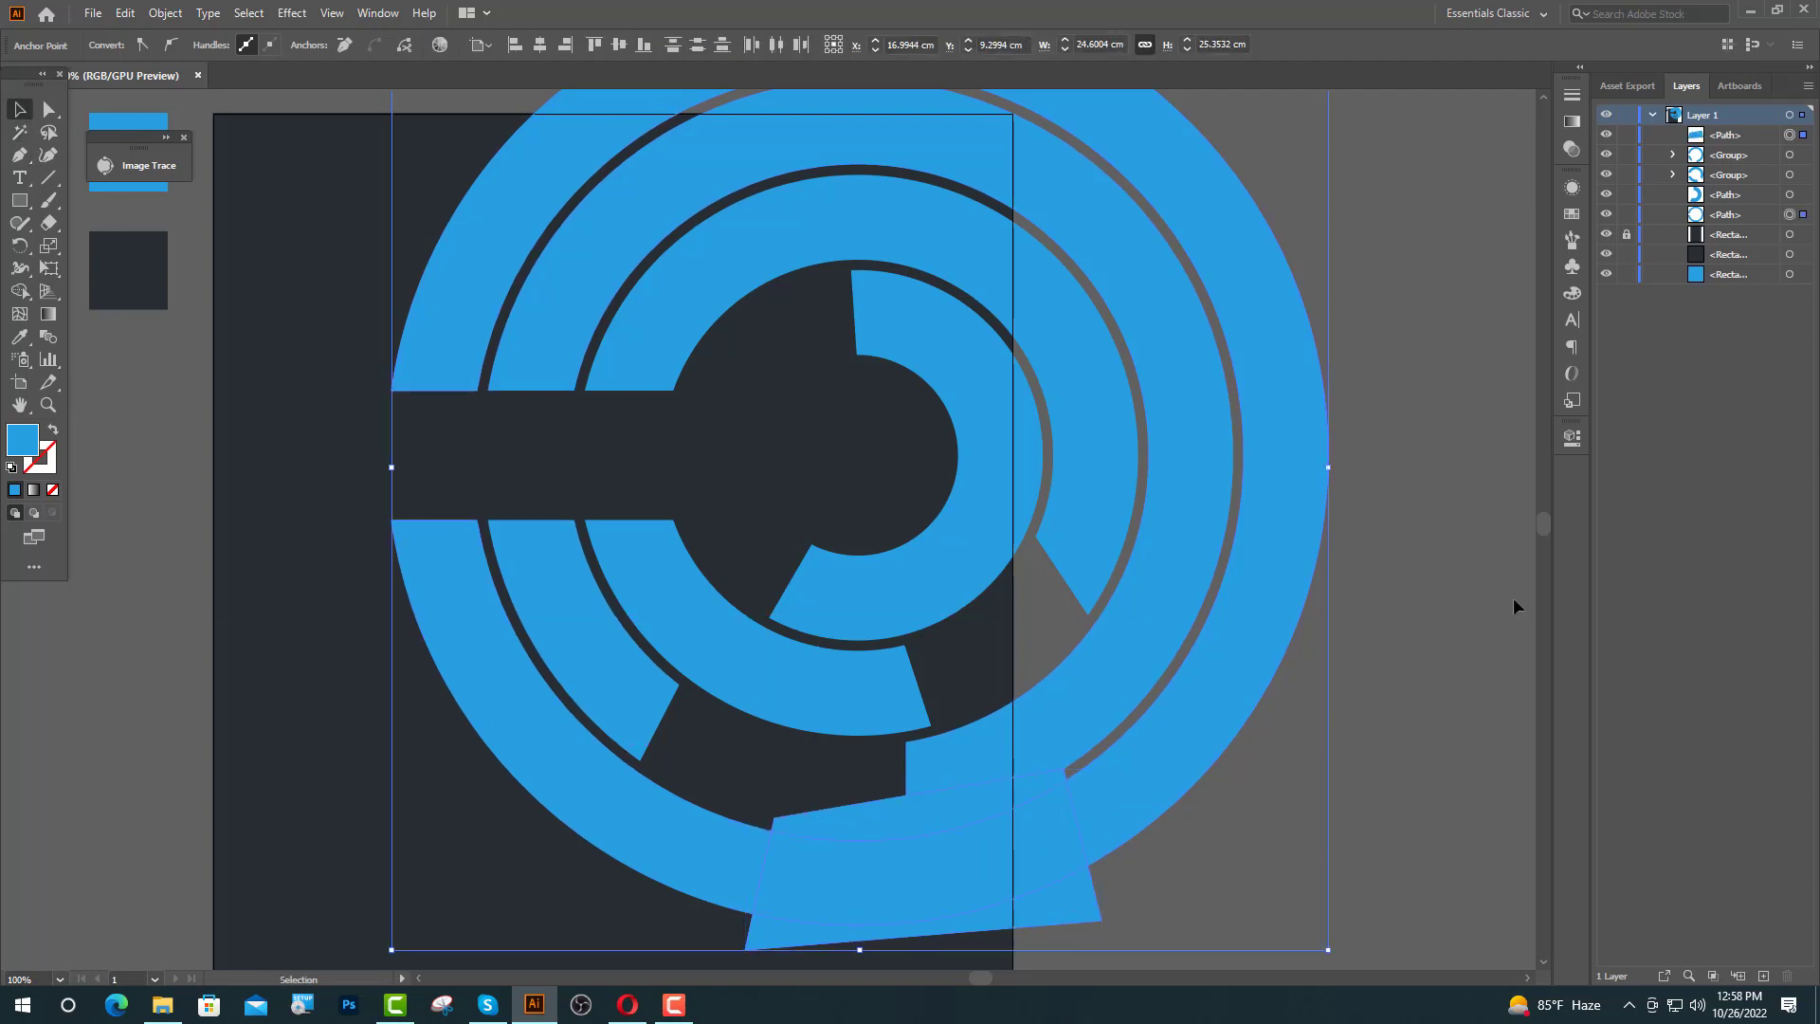
{"action": "left_click", "coordinate": [1572, 441]}
{"action": "left_click", "coordinate": [987, 865]}
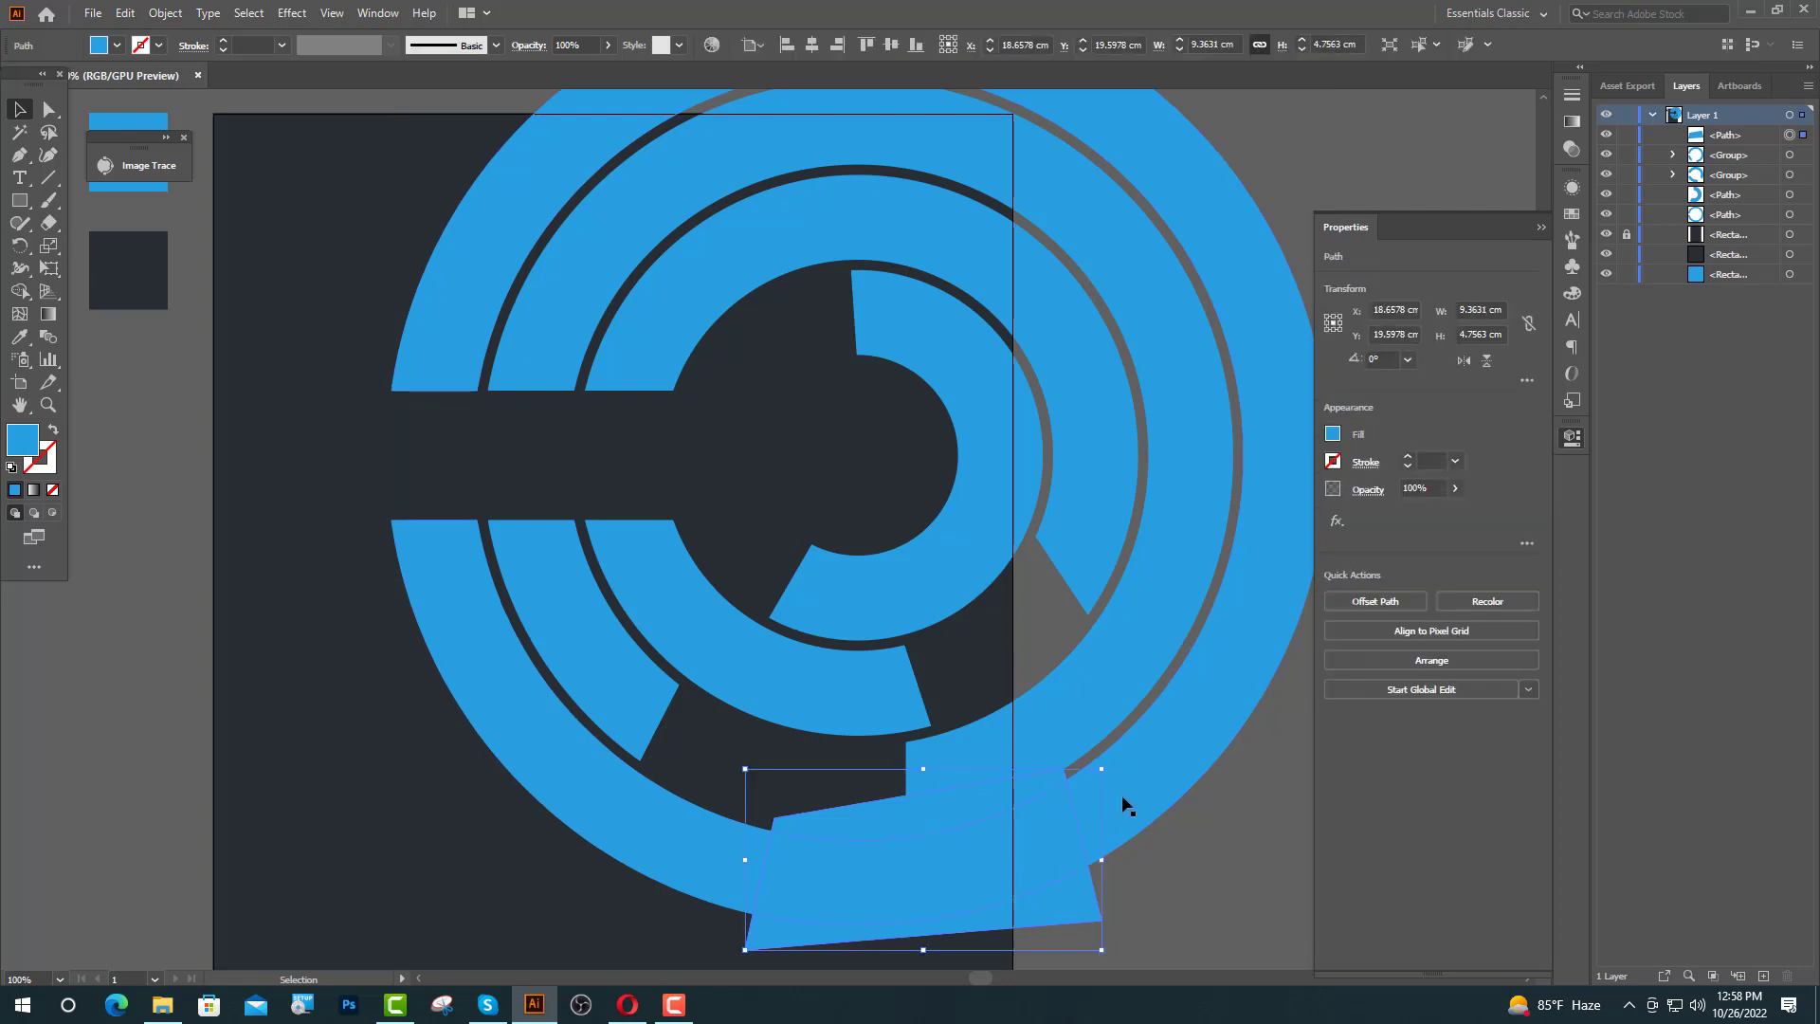
{"action": "left_click", "coordinate": [1145, 790], "text": "shift"}
{"action": "left_click", "coordinate": [1366, 679]}
{"action": "left_click", "coordinate": [967, 873]}
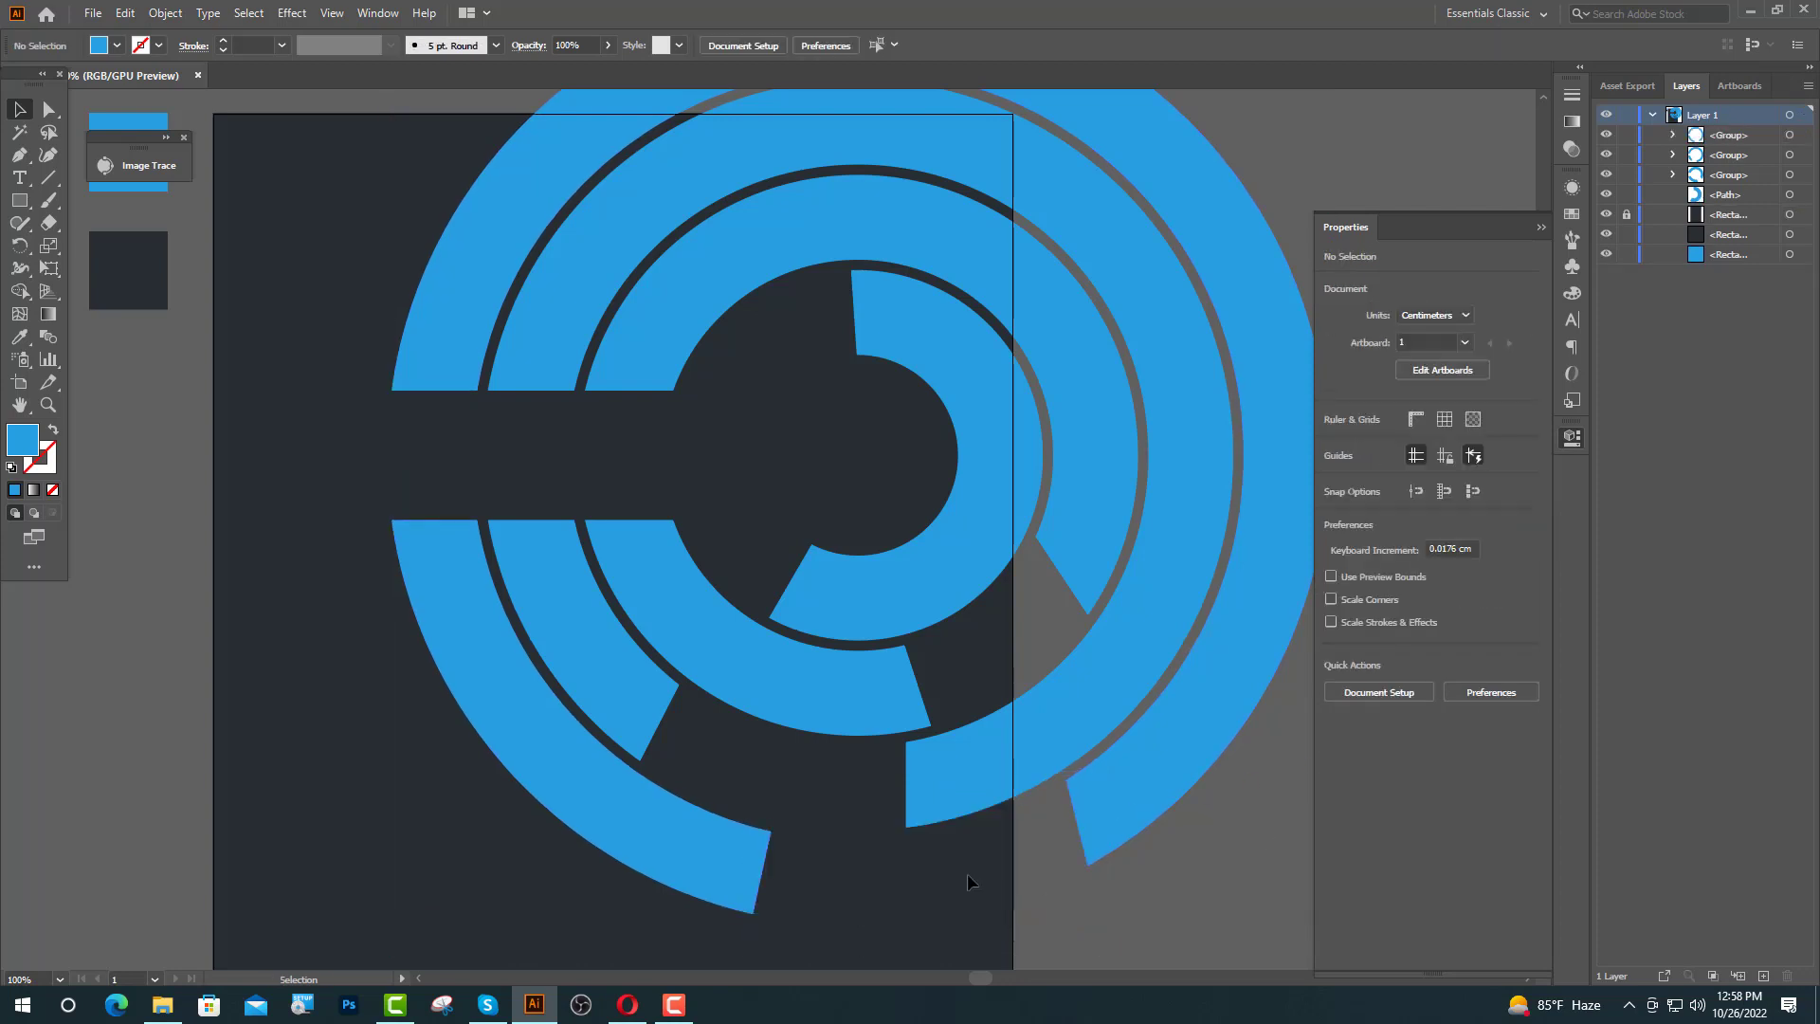
- Draw a rectangle about 2.9 by 6.7 cm from the artboard's right edge over the innermost ring's overhang
{"action": "scroll", "coordinate": [732, 806], "scroll_direction": "down", "scroll_amount": 1}
{"action": "scroll", "coordinate": [966, 769], "scroll_direction": "up", "scroll_amount": 1}
{"action": "left_click", "coordinate": [18, 204]}
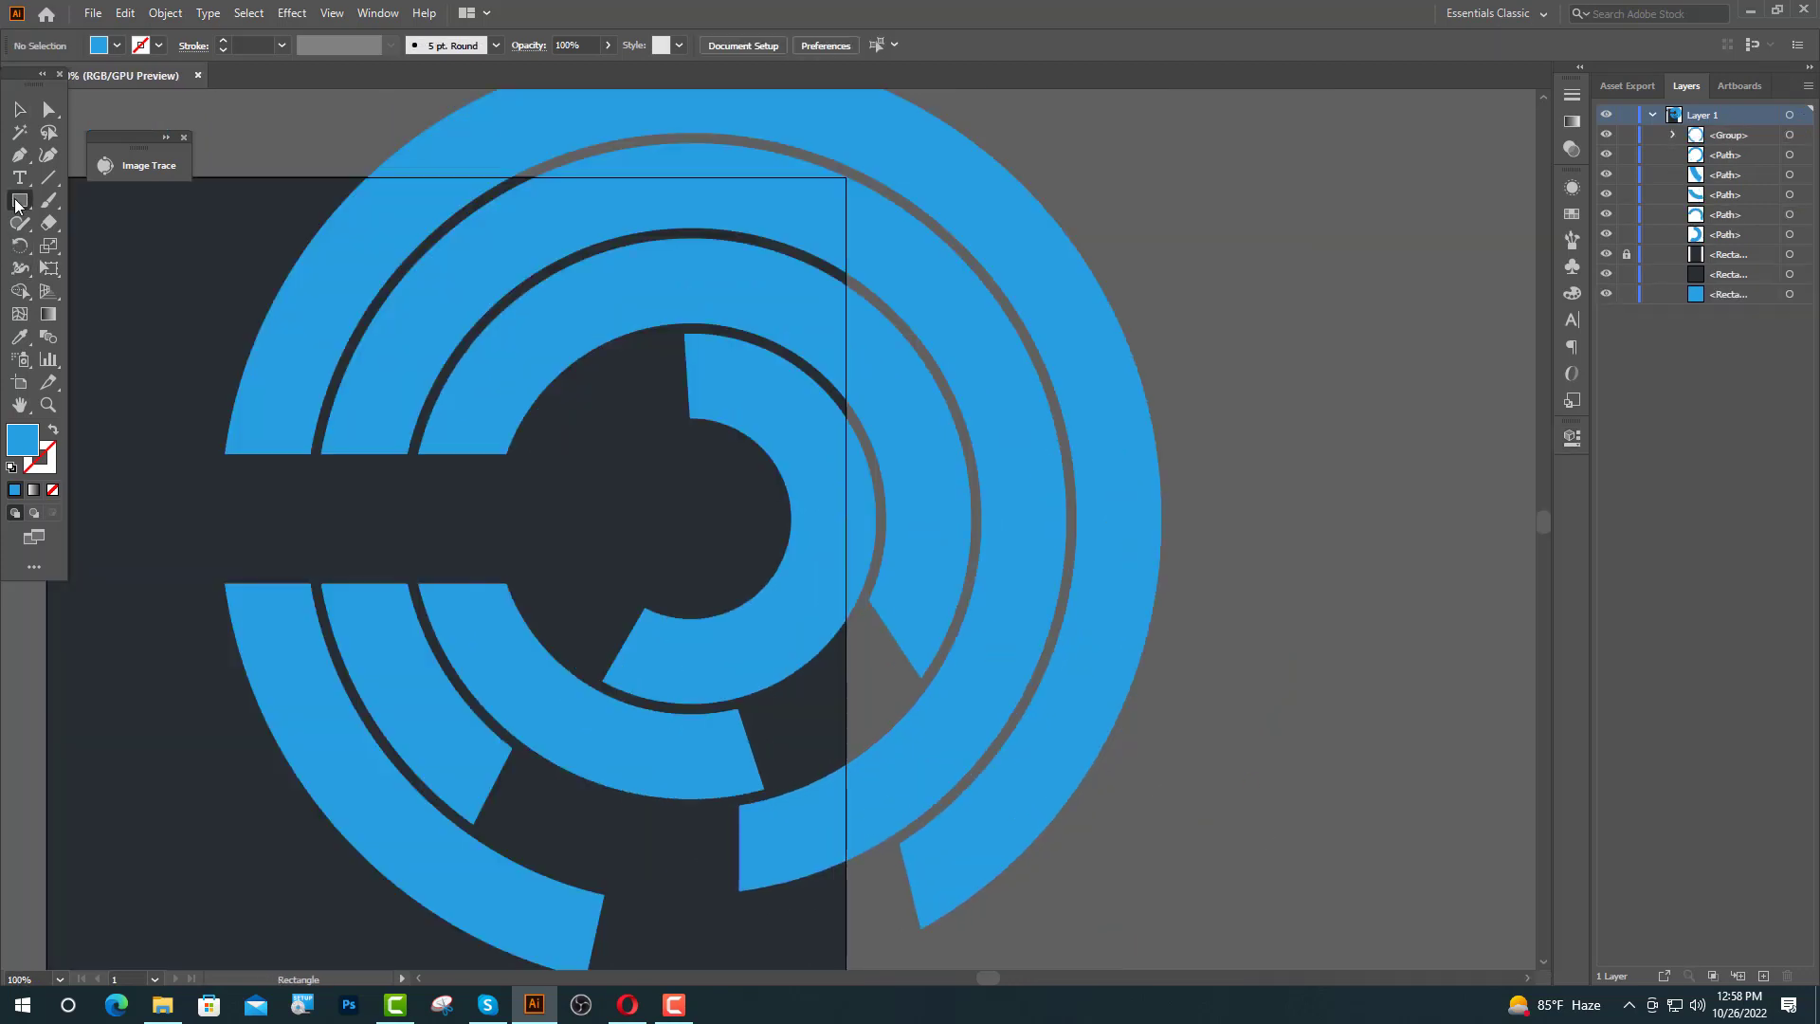
{"action": "scroll", "coordinate": [872, 483], "scroll_direction": "up", "scroll_amount": 1}
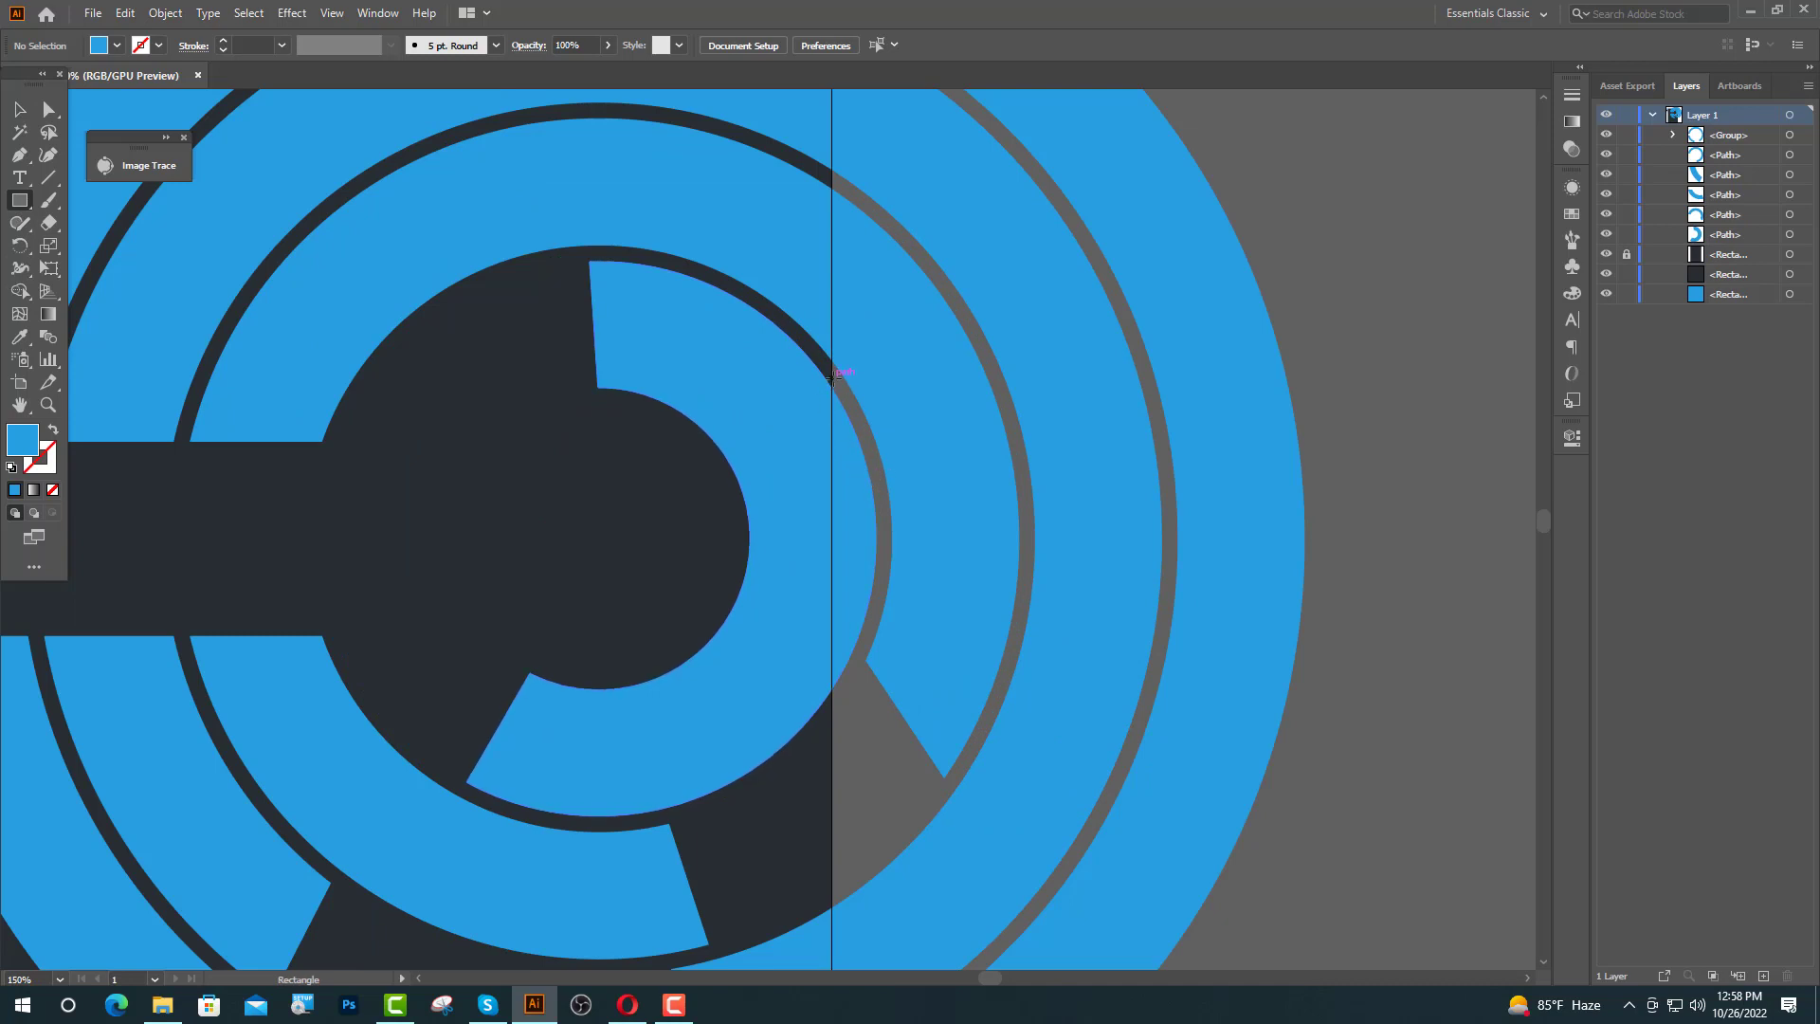
{"action": "left_click_drag", "start_coordinate": [832, 379], "coordinate": [995, 764]}
- Subtract the rectangle from the innermost ring with the Minus Front pathfinder and deselect
{"action": "key", "text": "v"}
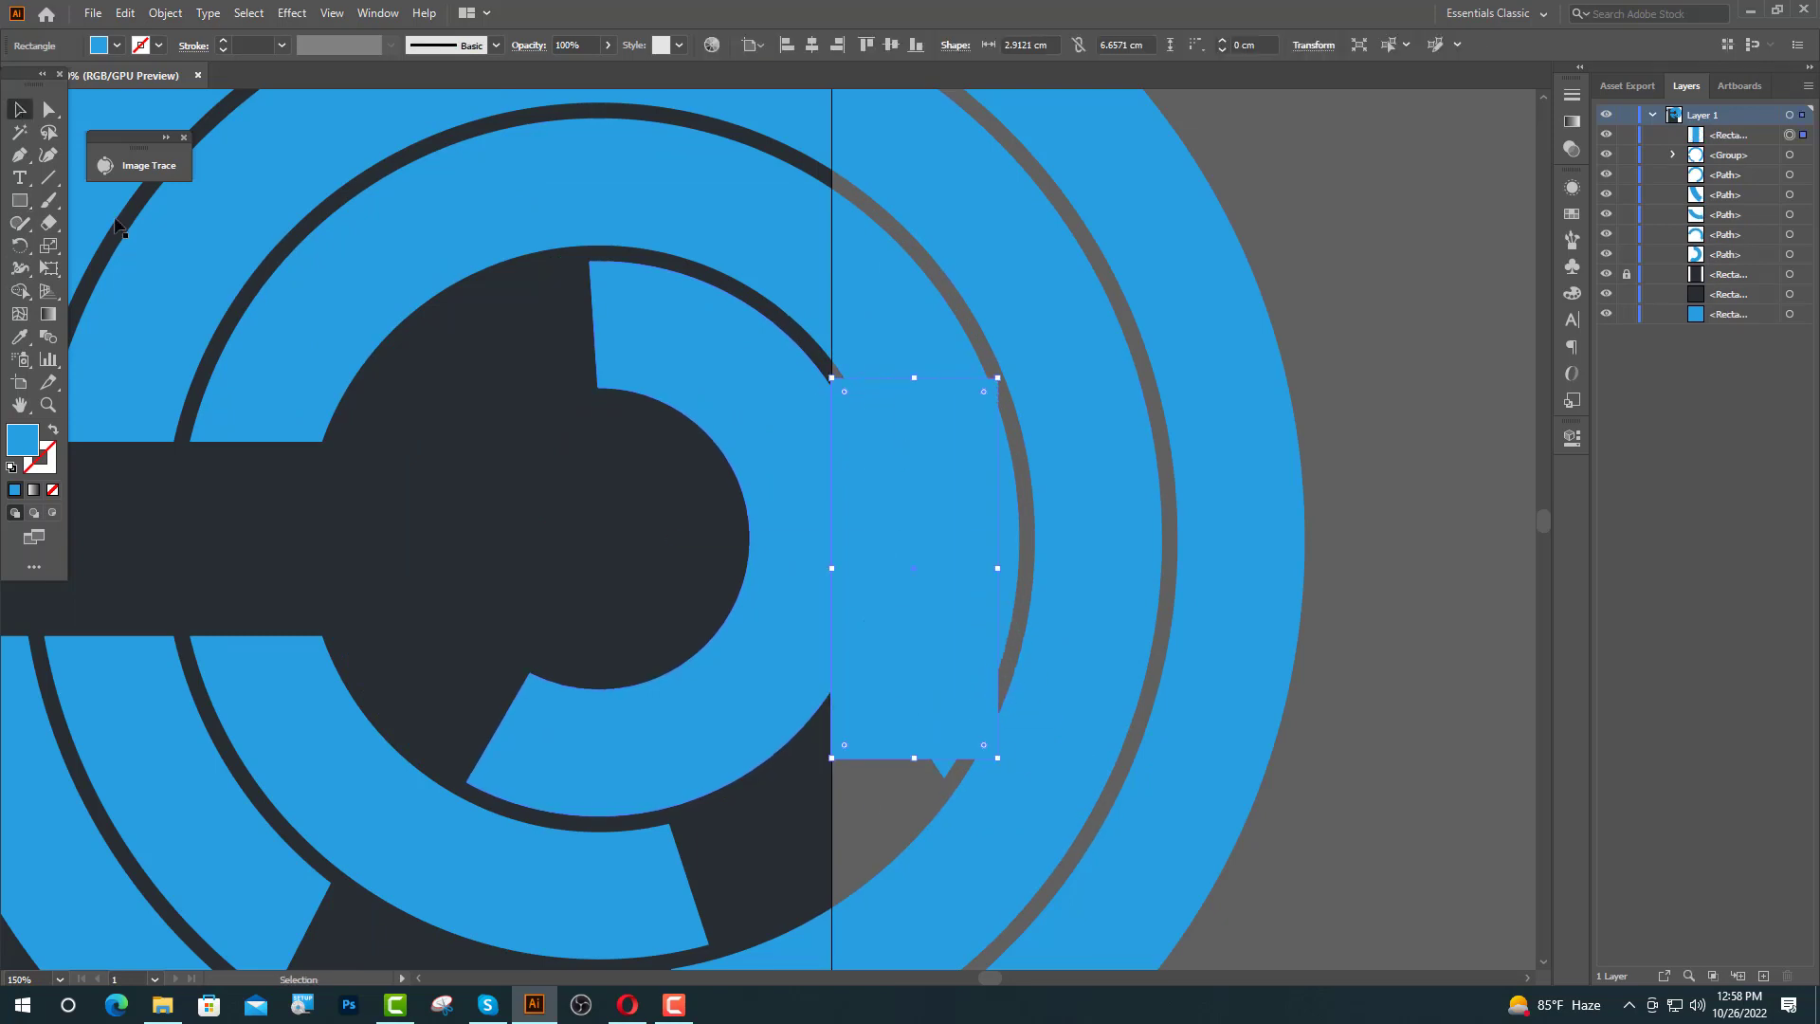
{"action": "scroll", "coordinate": [745, 616], "scroll_direction": "down", "scroll_amount": 1}
{"action": "left_click", "coordinate": [666, 680]}
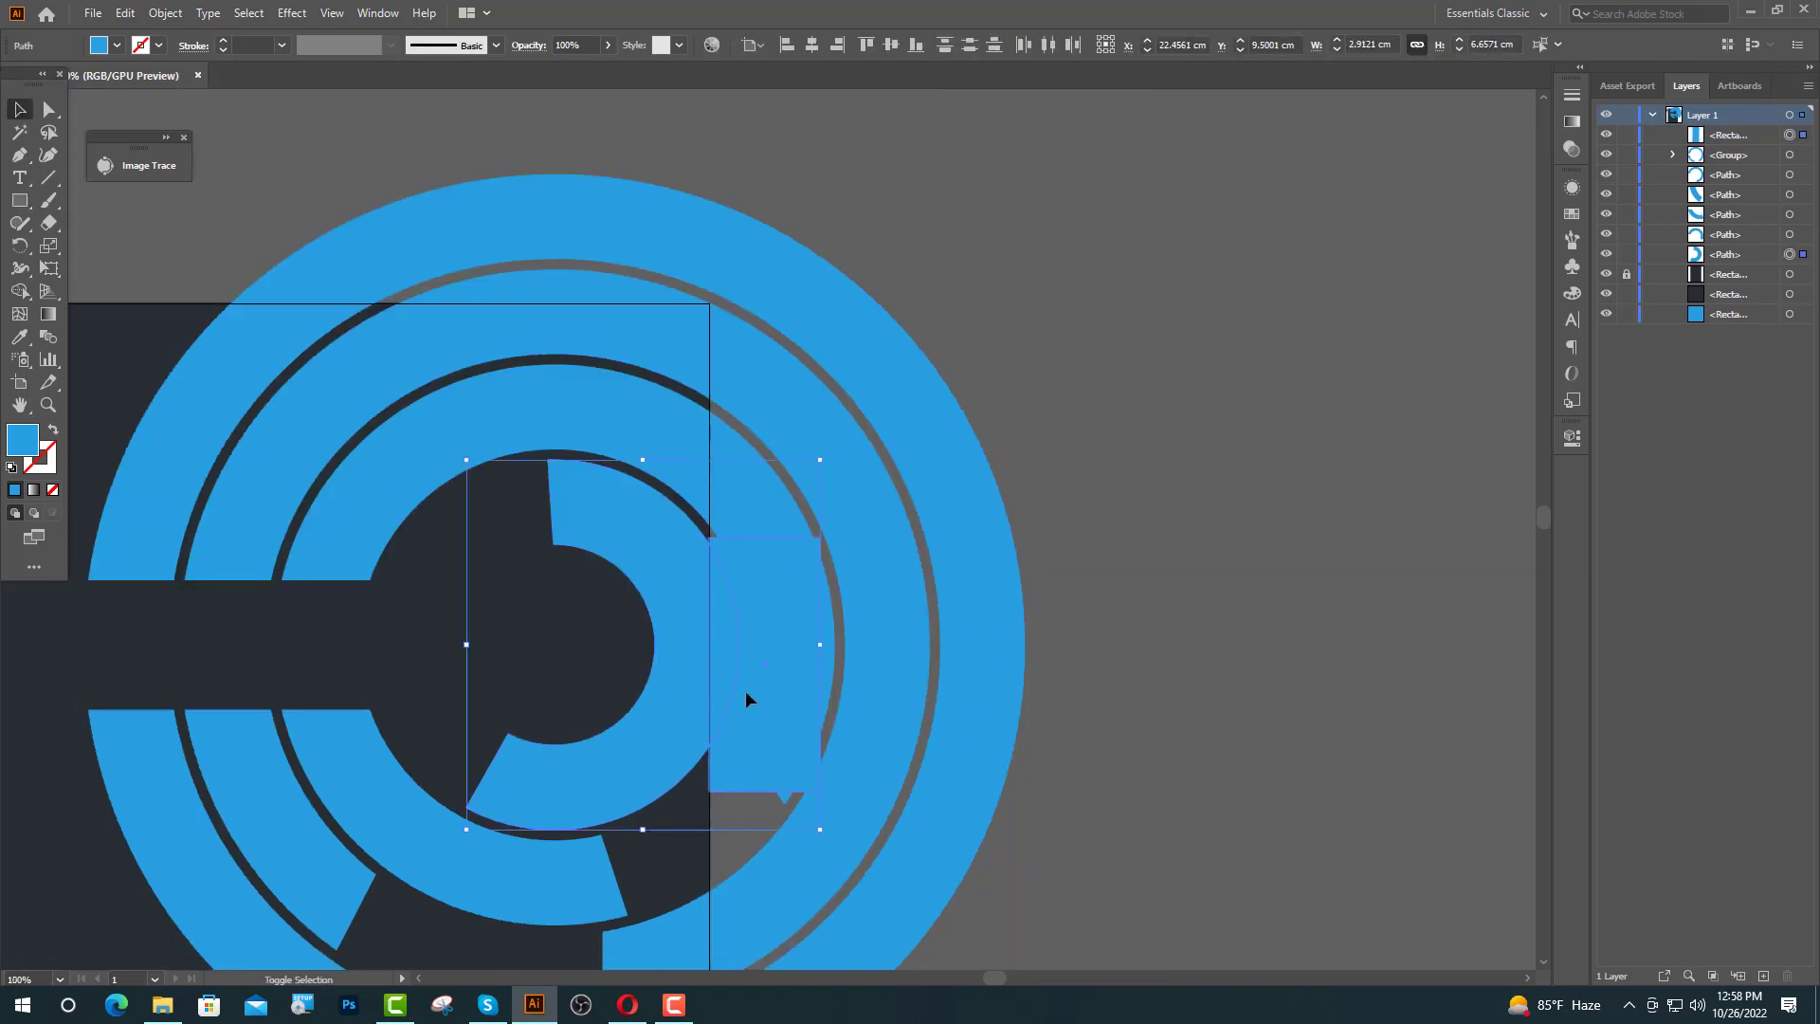
{"action": "left_click", "coordinate": [1571, 437]}
{"action": "left_click", "coordinate": [1367, 678]}
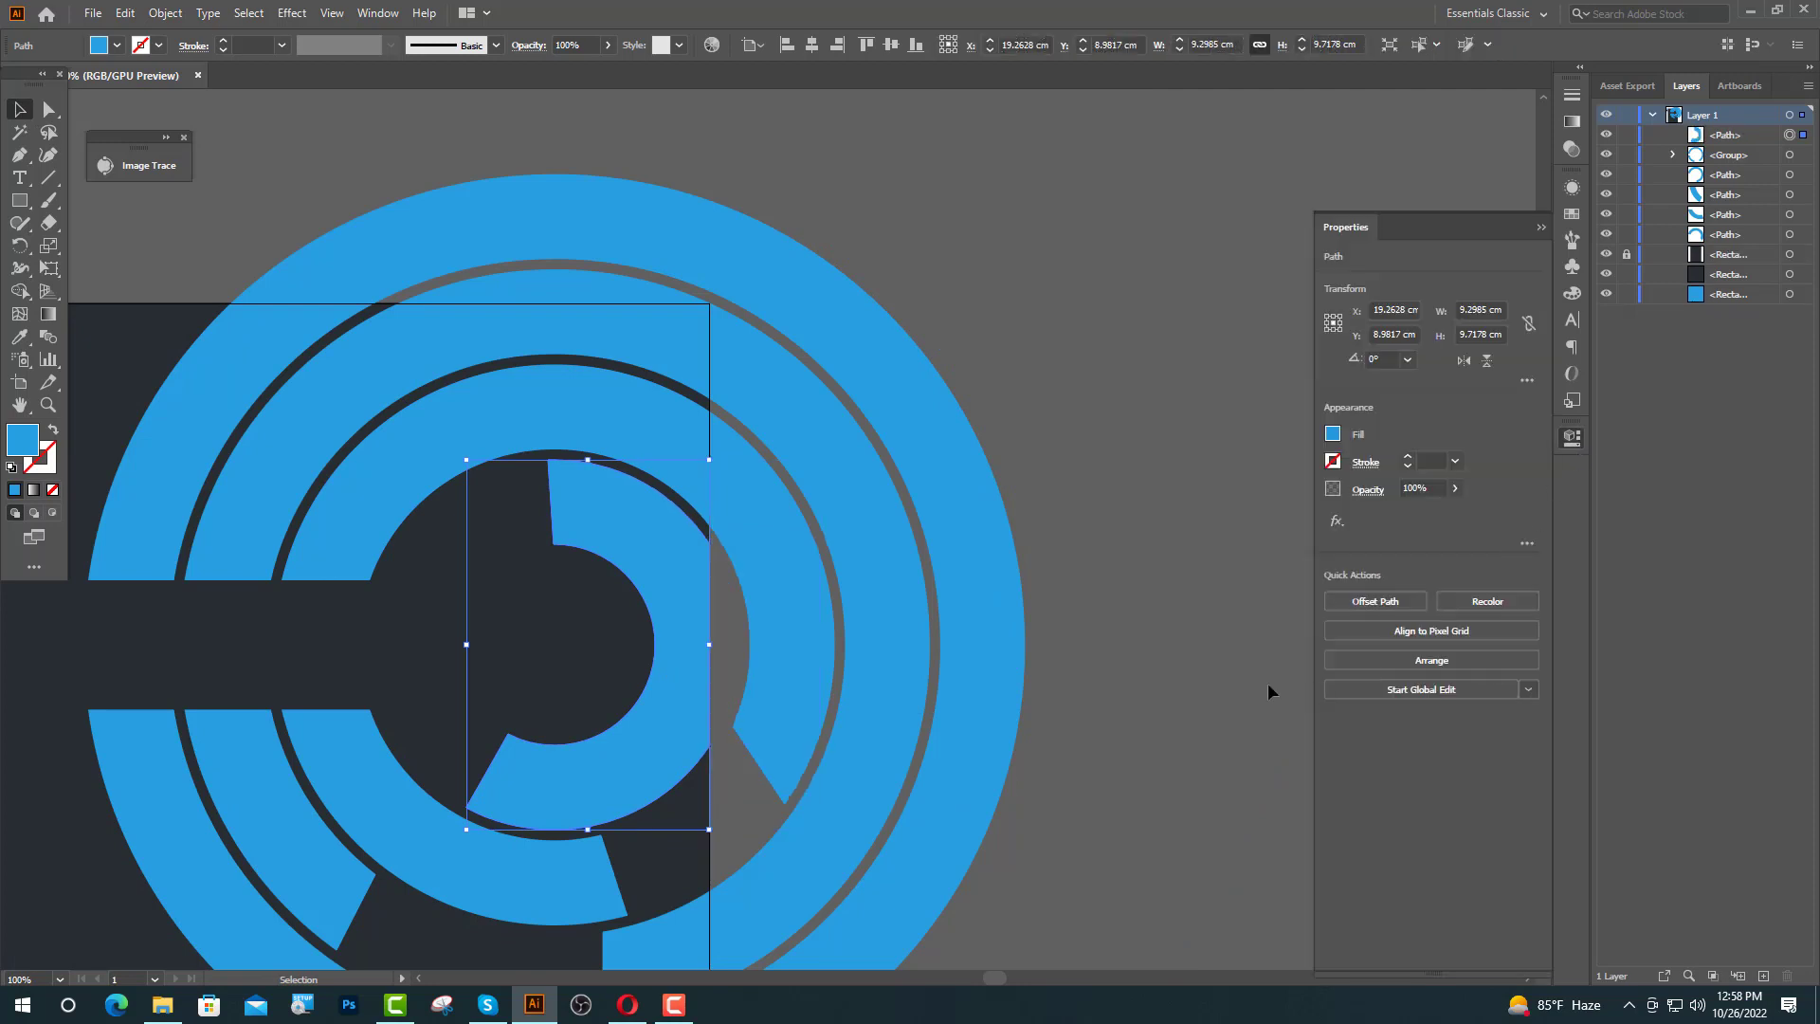
{"action": "left_click", "coordinate": [929, 701]}
- Draw a rectangle about 4.8 by 11.1 cm from the artboard's right edge over the second ring's overhang
{"action": "scroll", "coordinate": [929, 702], "scroll_direction": "down", "scroll_amount": 1}
{"action": "left_click", "coordinate": [19, 199]}
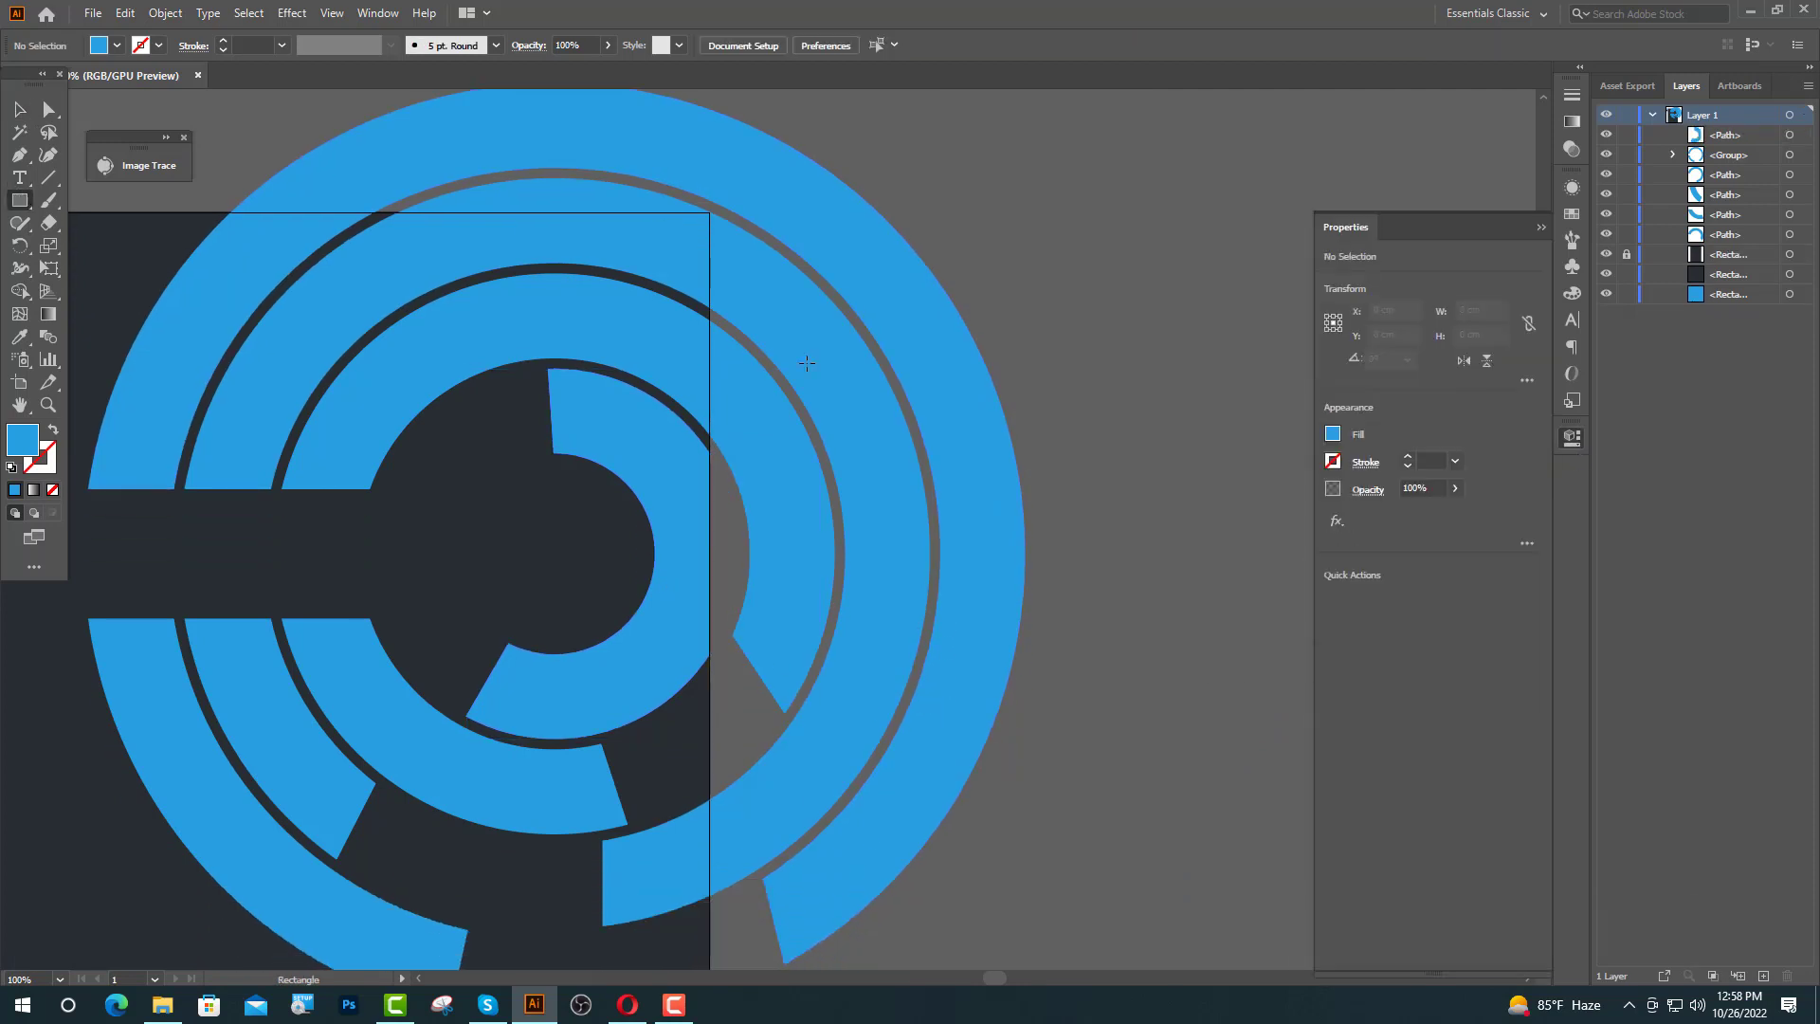
{"action": "left_click_drag", "start_coordinate": [710, 307], "coordinate": [893, 731]}
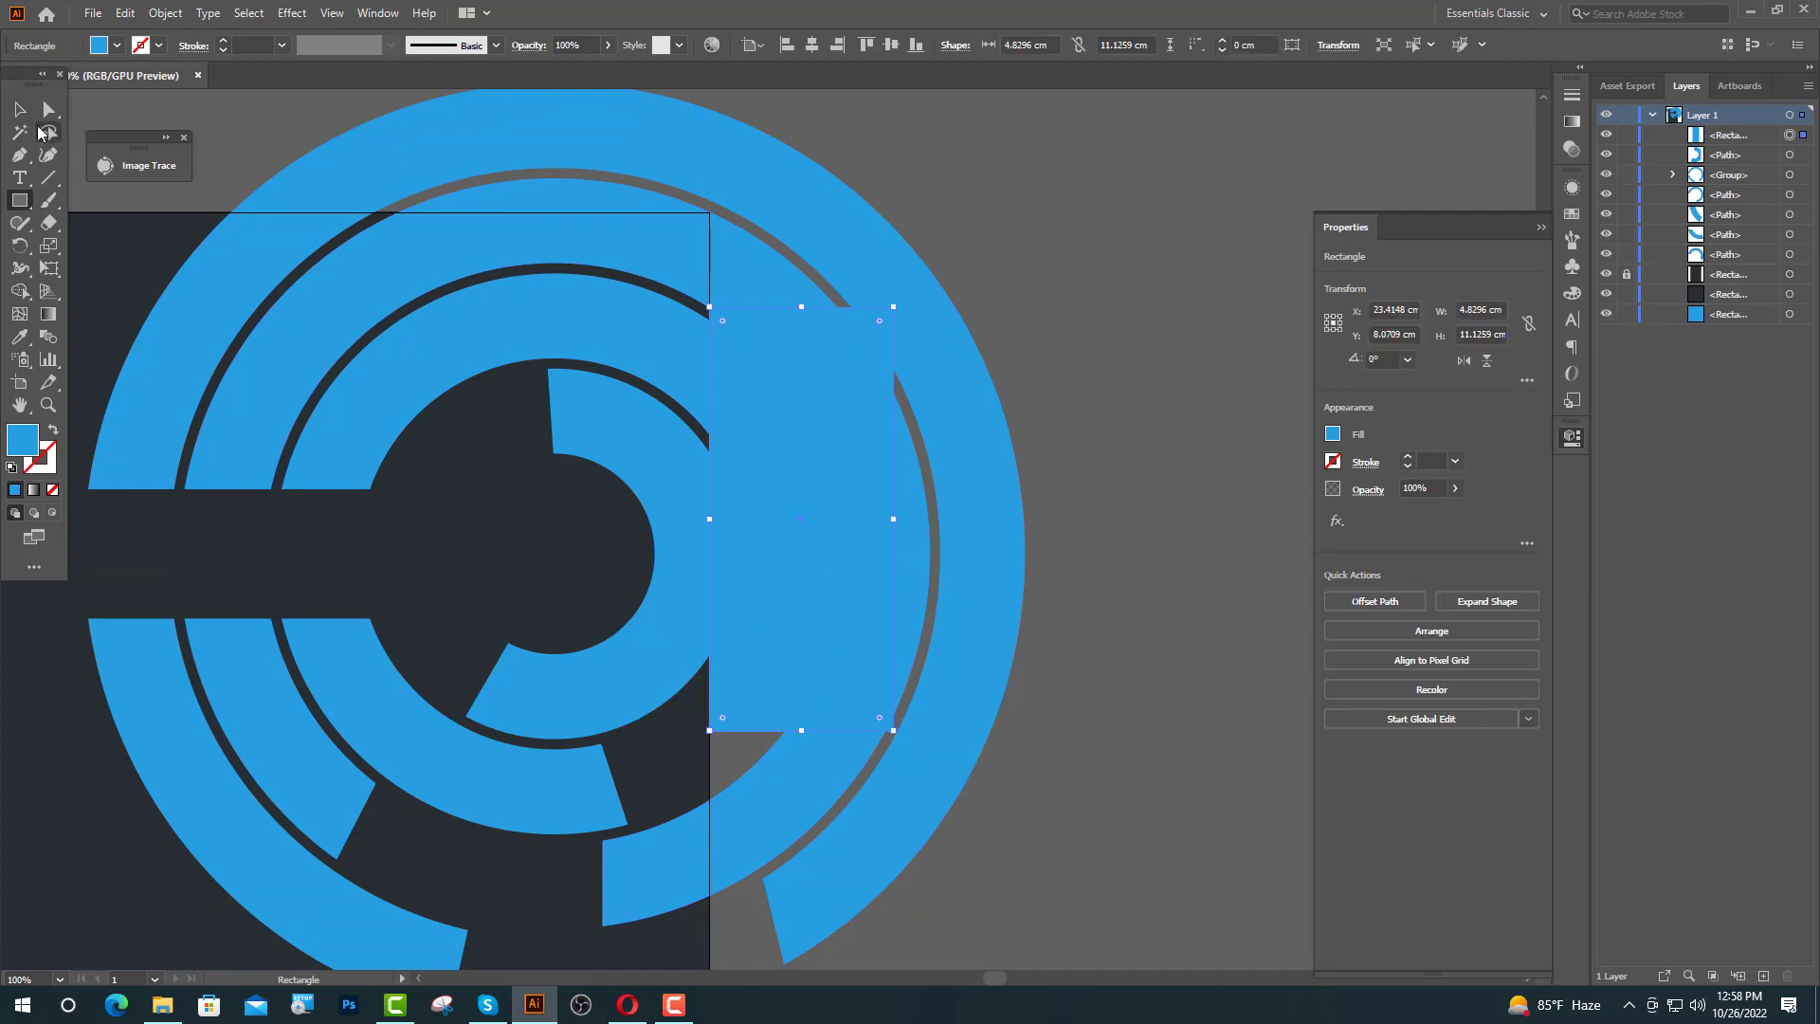
- Subtract the rectangle from the upper piece of the second ring with the Minus Front pathfinder and deselect
{"action": "key", "text": "v"}
{"action": "left_click", "coordinate": [934, 369]}
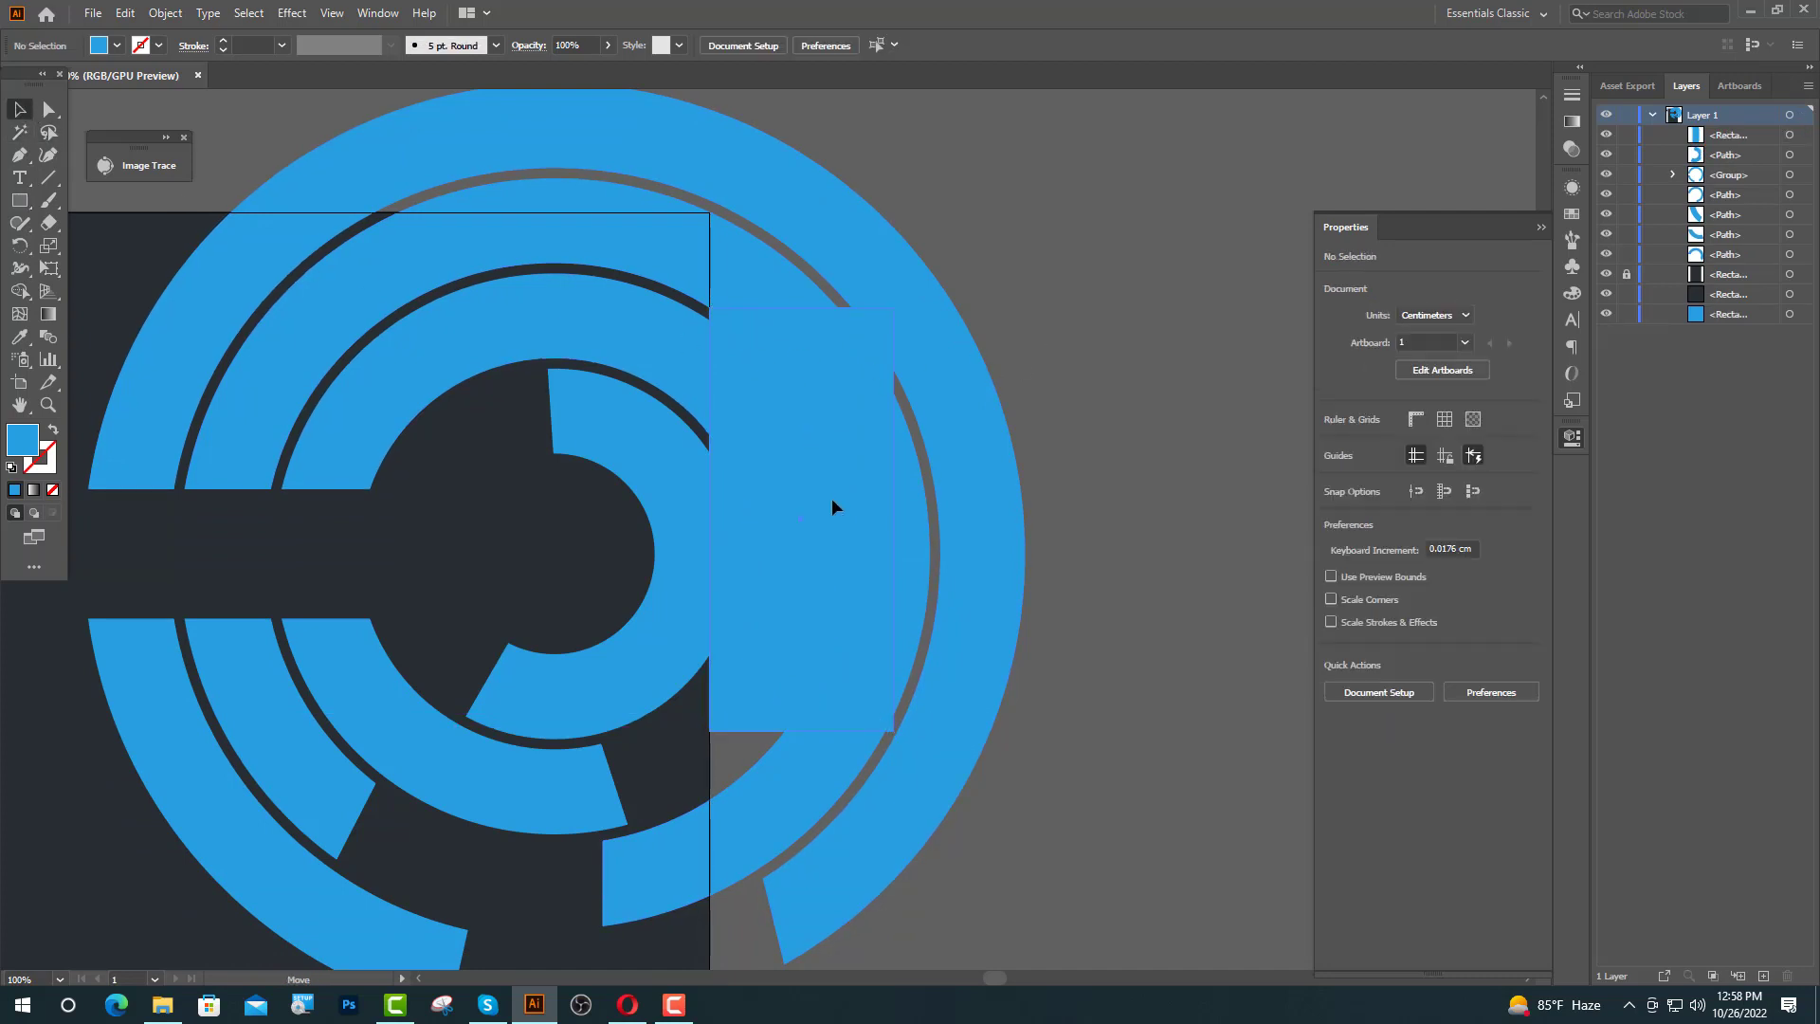
{"action": "left_click", "coordinate": [832, 504]}
{"action": "left_click", "coordinate": [678, 337], "text": "shift"}
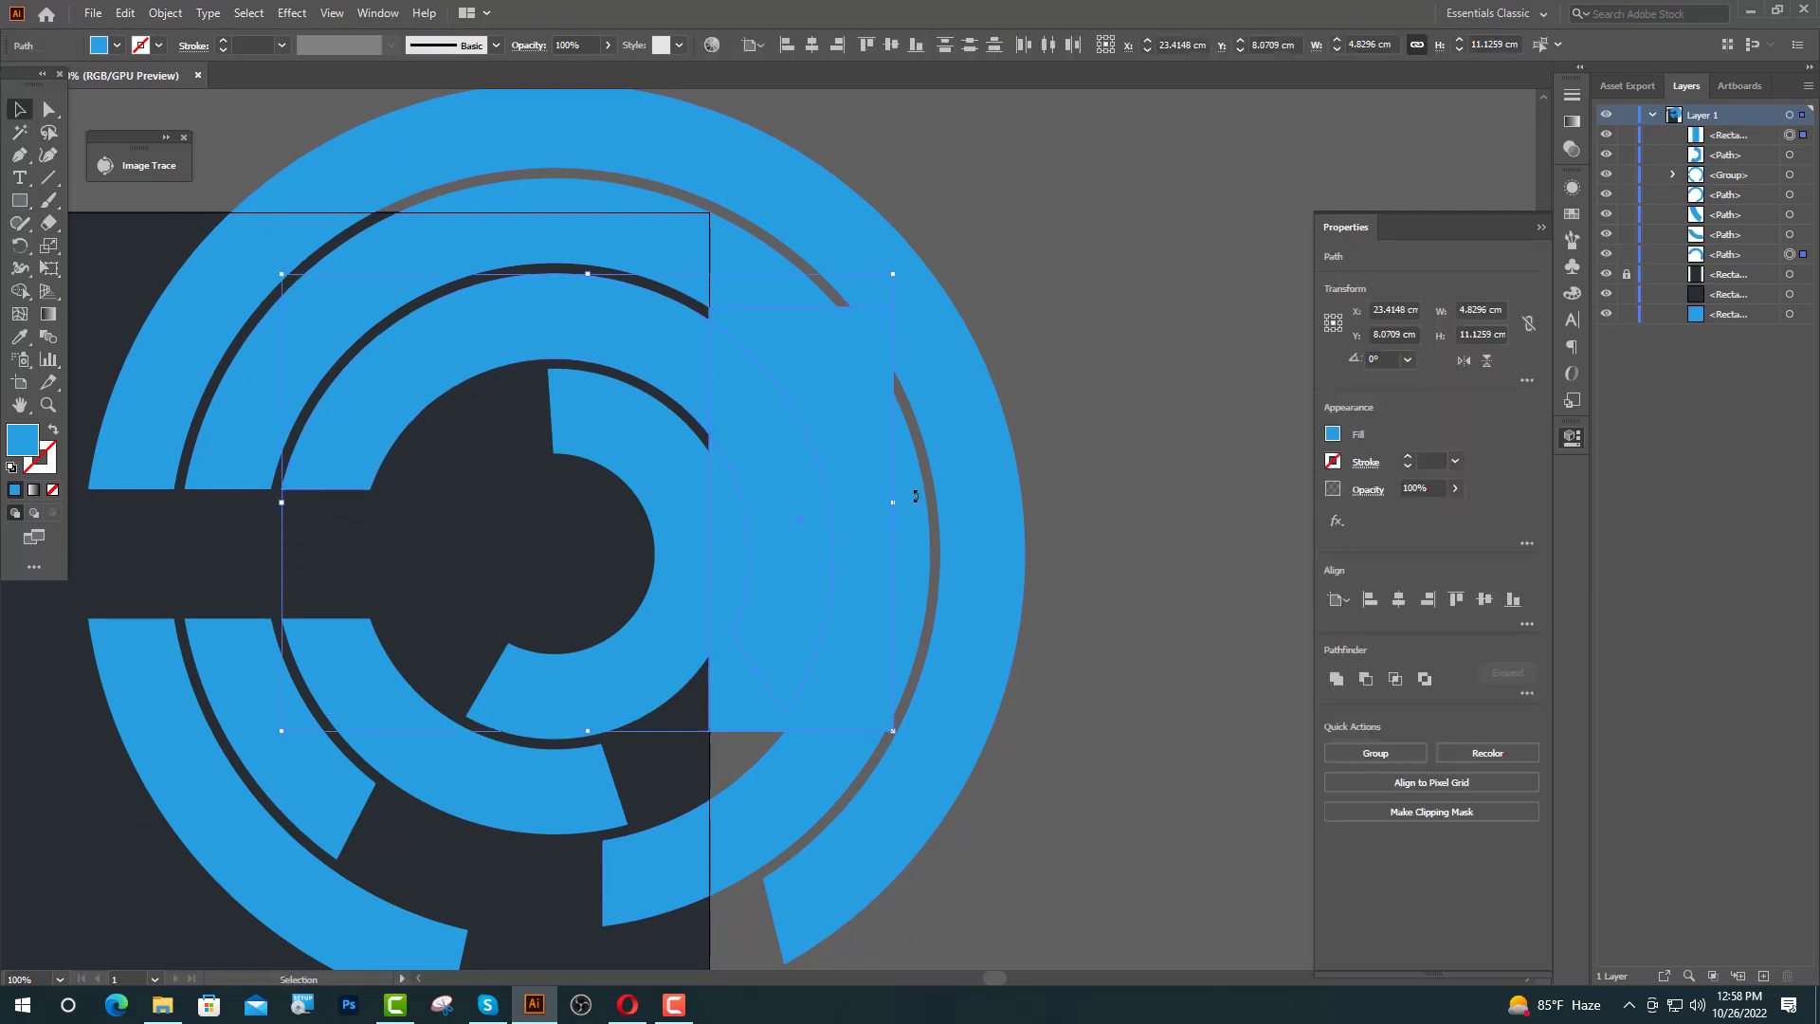
{"action": "left_click", "coordinate": [1369, 681]}
{"action": "left_click", "coordinate": [1166, 630]}
- Draw a tall rectangle from the artboard's right edge covering the part of the third ring outside the artboard
{"action": "scroll", "coordinate": [1165, 629], "scroll_direction": "down", "scroll_amount": 2}
{"action": "key", "text": "m"}
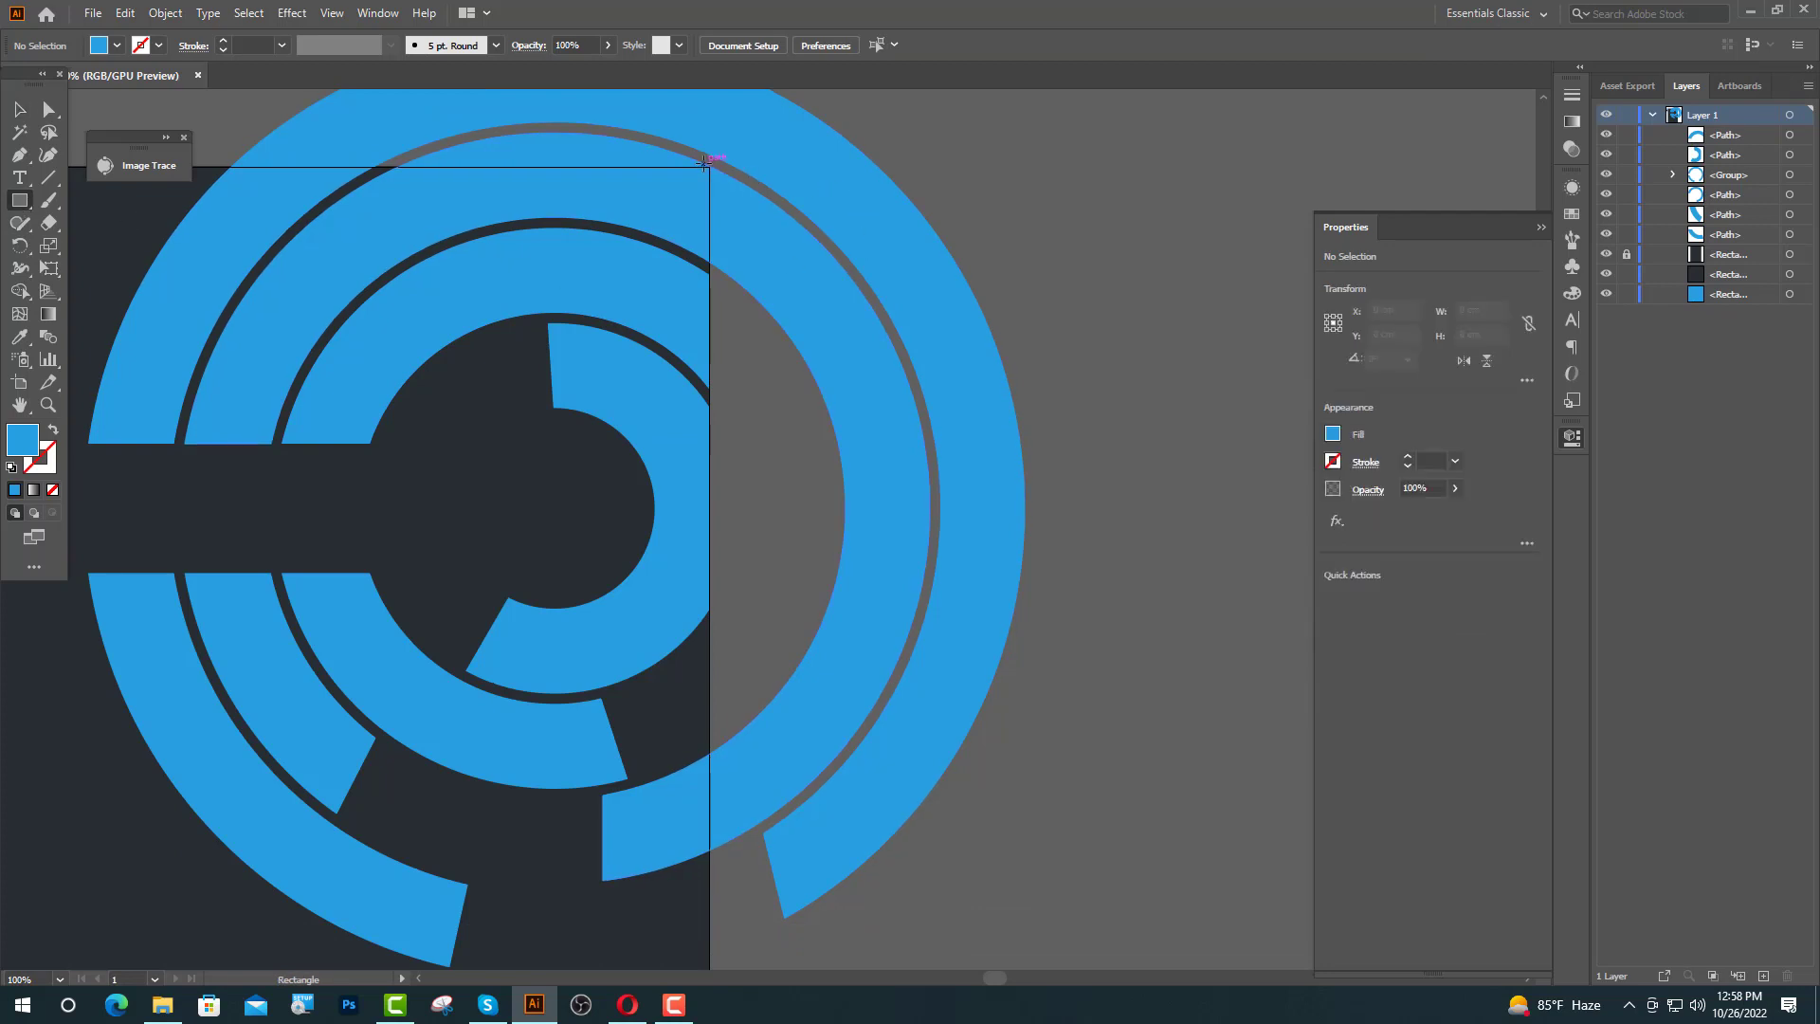
{"action": "left_click_drag", "start_coordinate": [704, 162], "coordinate": [956, 714]}
{"action": "left_click_drag", "start_coordinate": [1043, 888], "coordinate": [976, 879]}
- Subtract the tall rectangle from the third ring with the Minus Front pathfinder
{"action": "left_click", "coordinate": [21, 109]}
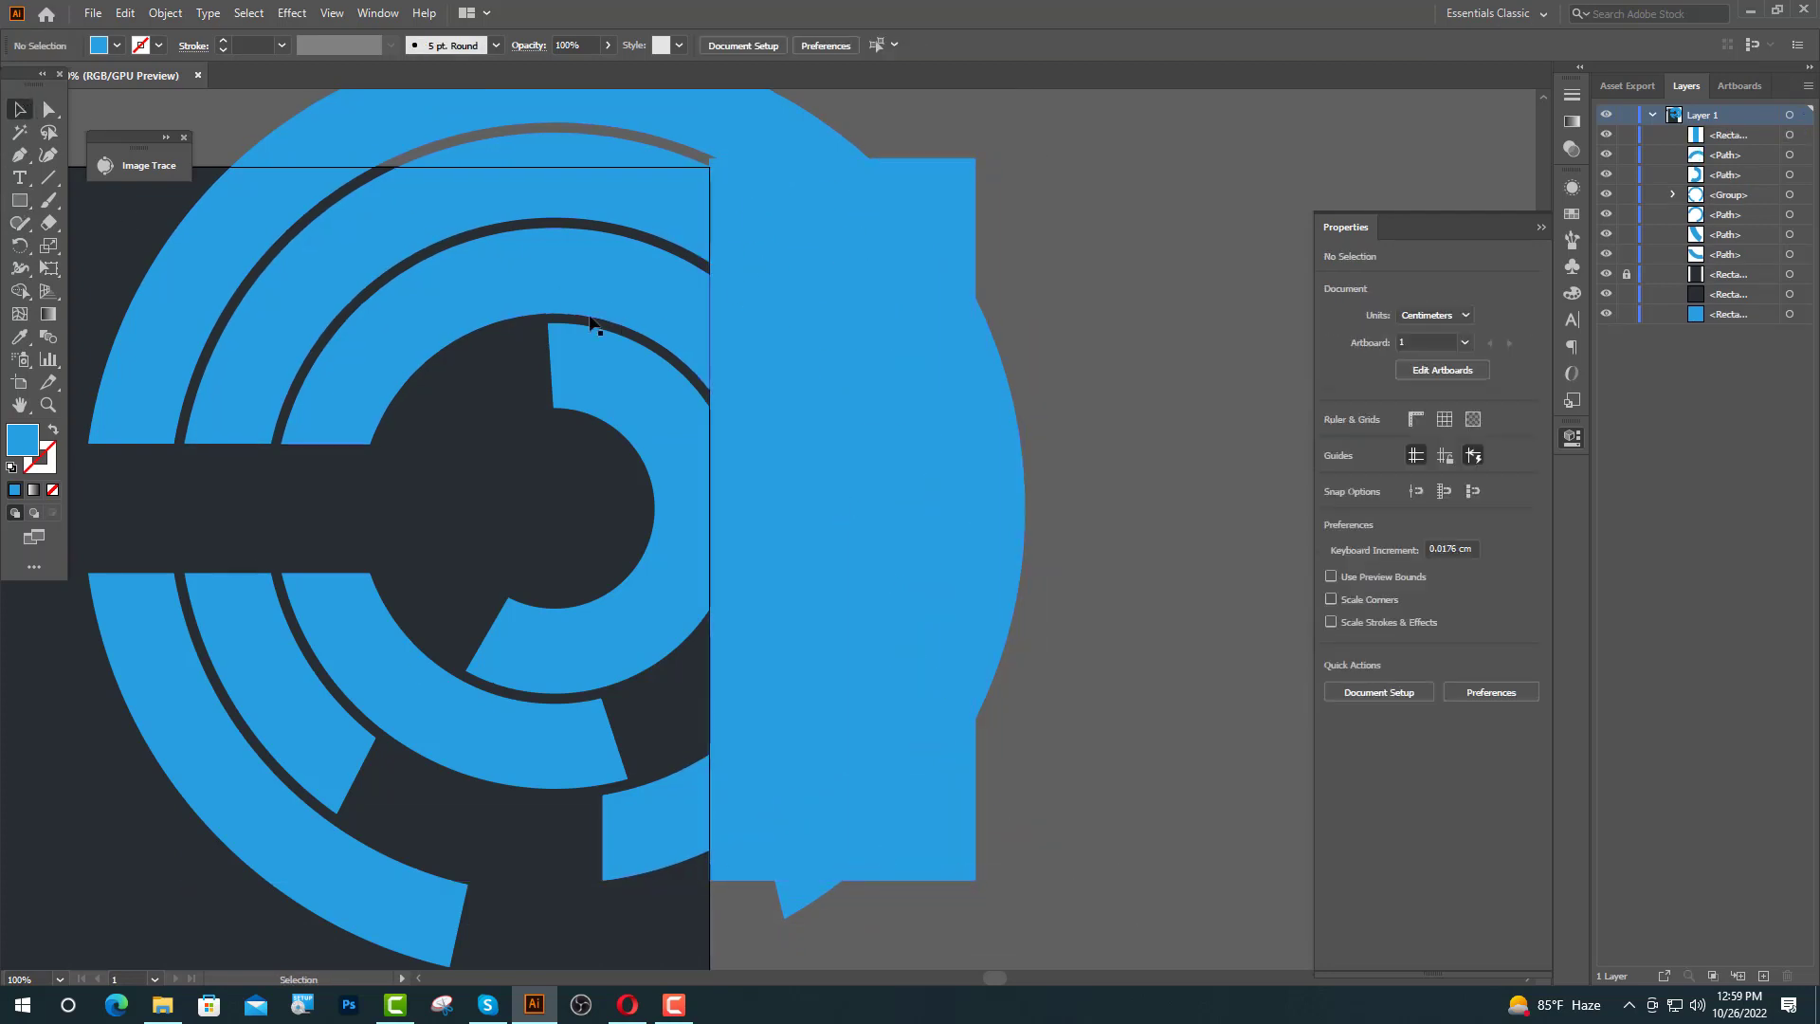
{"action": "left_click", "coordinate": [625, 201]}
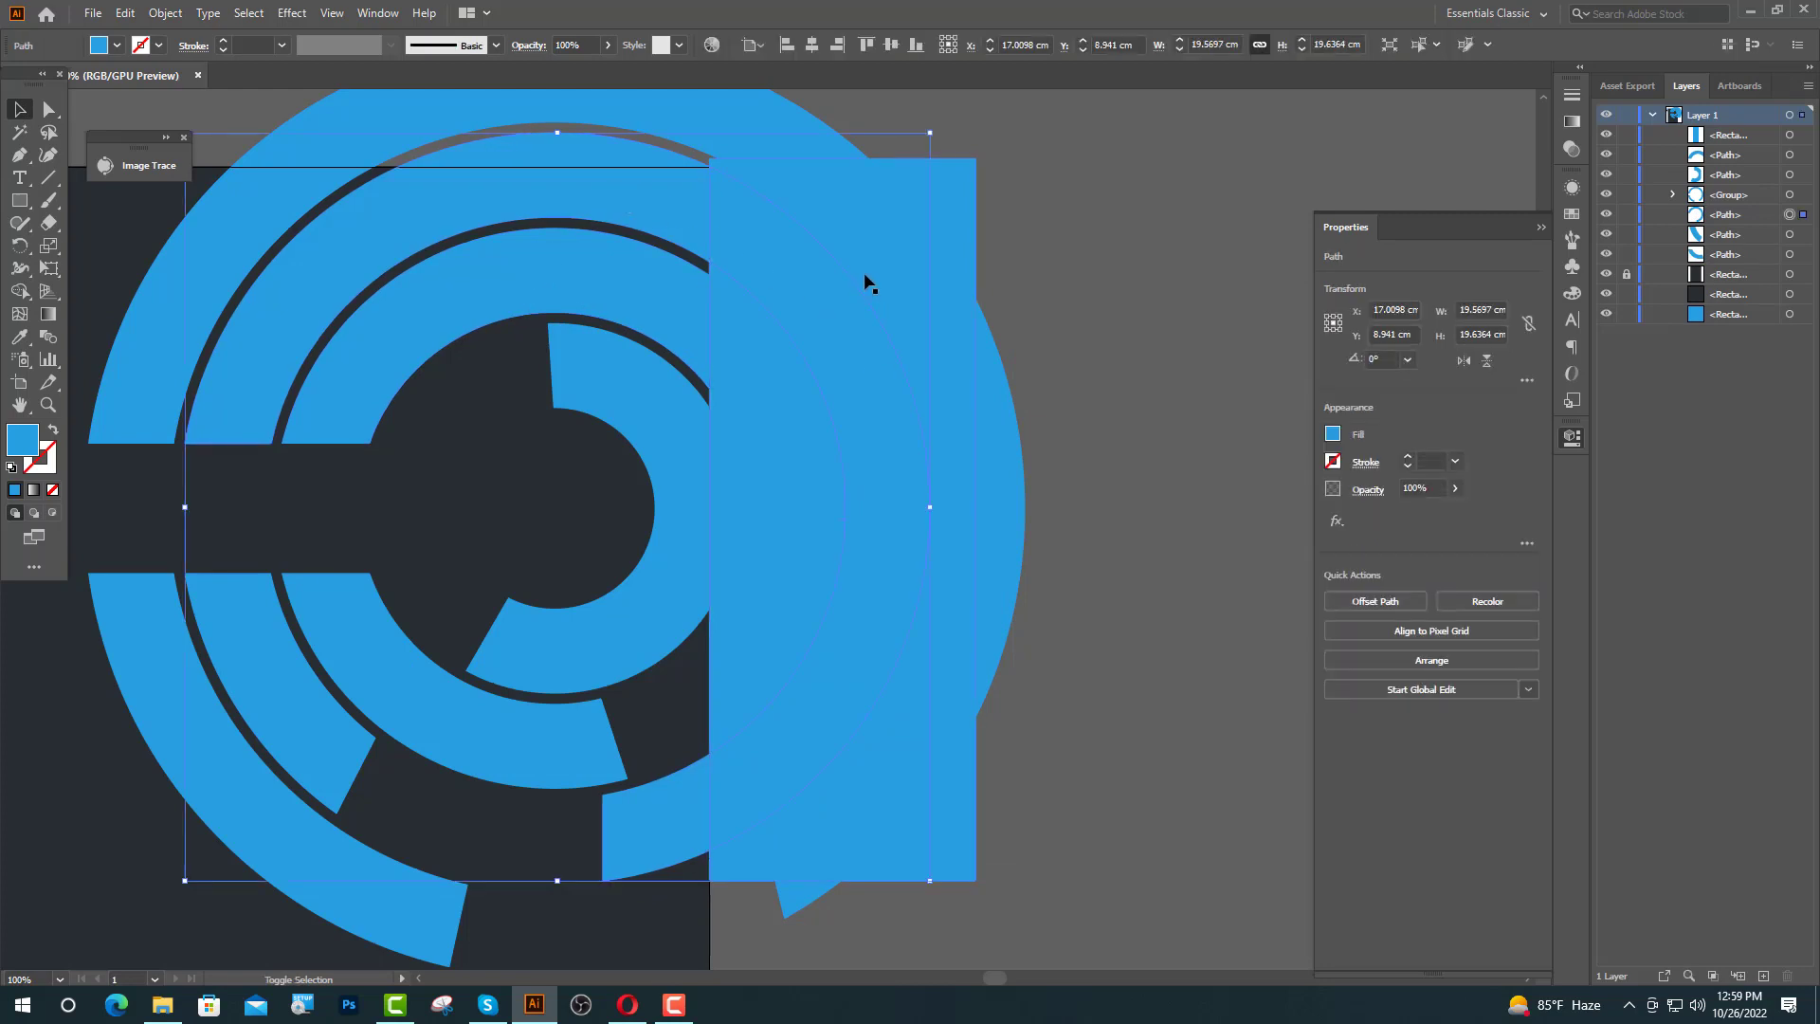
{"action": "left_click", "coordinate": [865, 243], "text": "shift"}
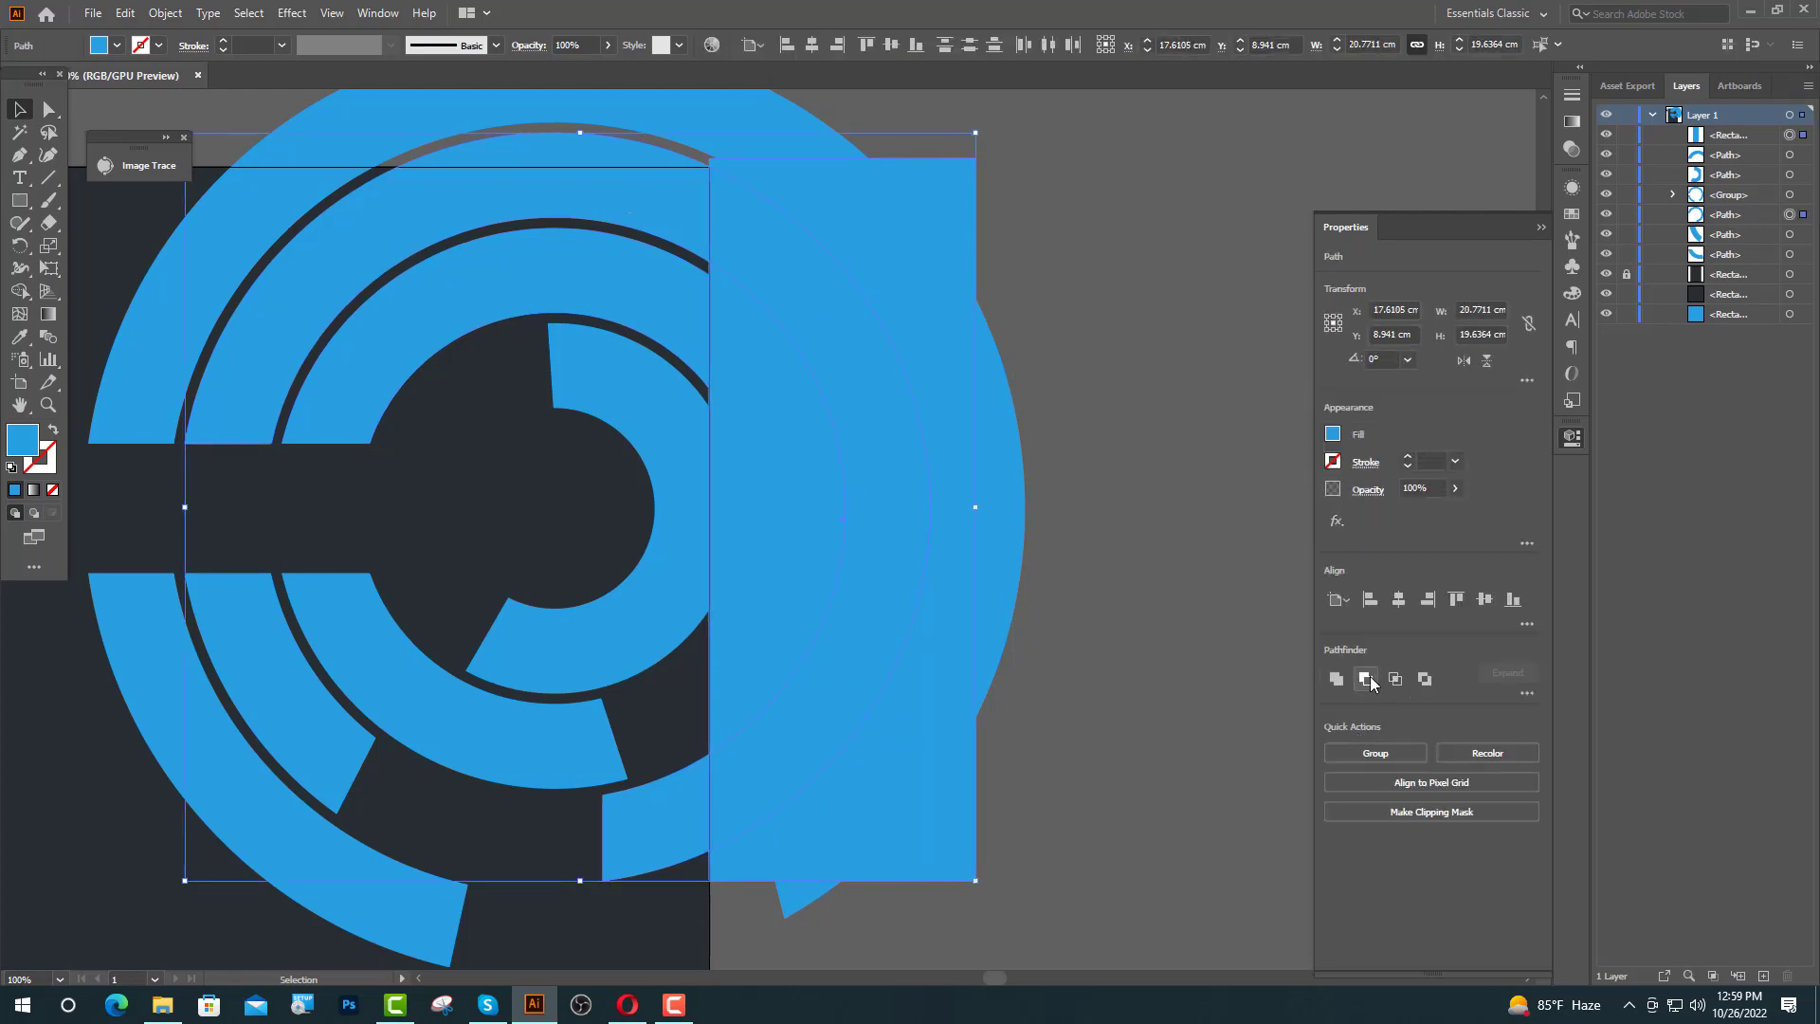
{"action": "left_click", "coordinate": [1365, 680]}
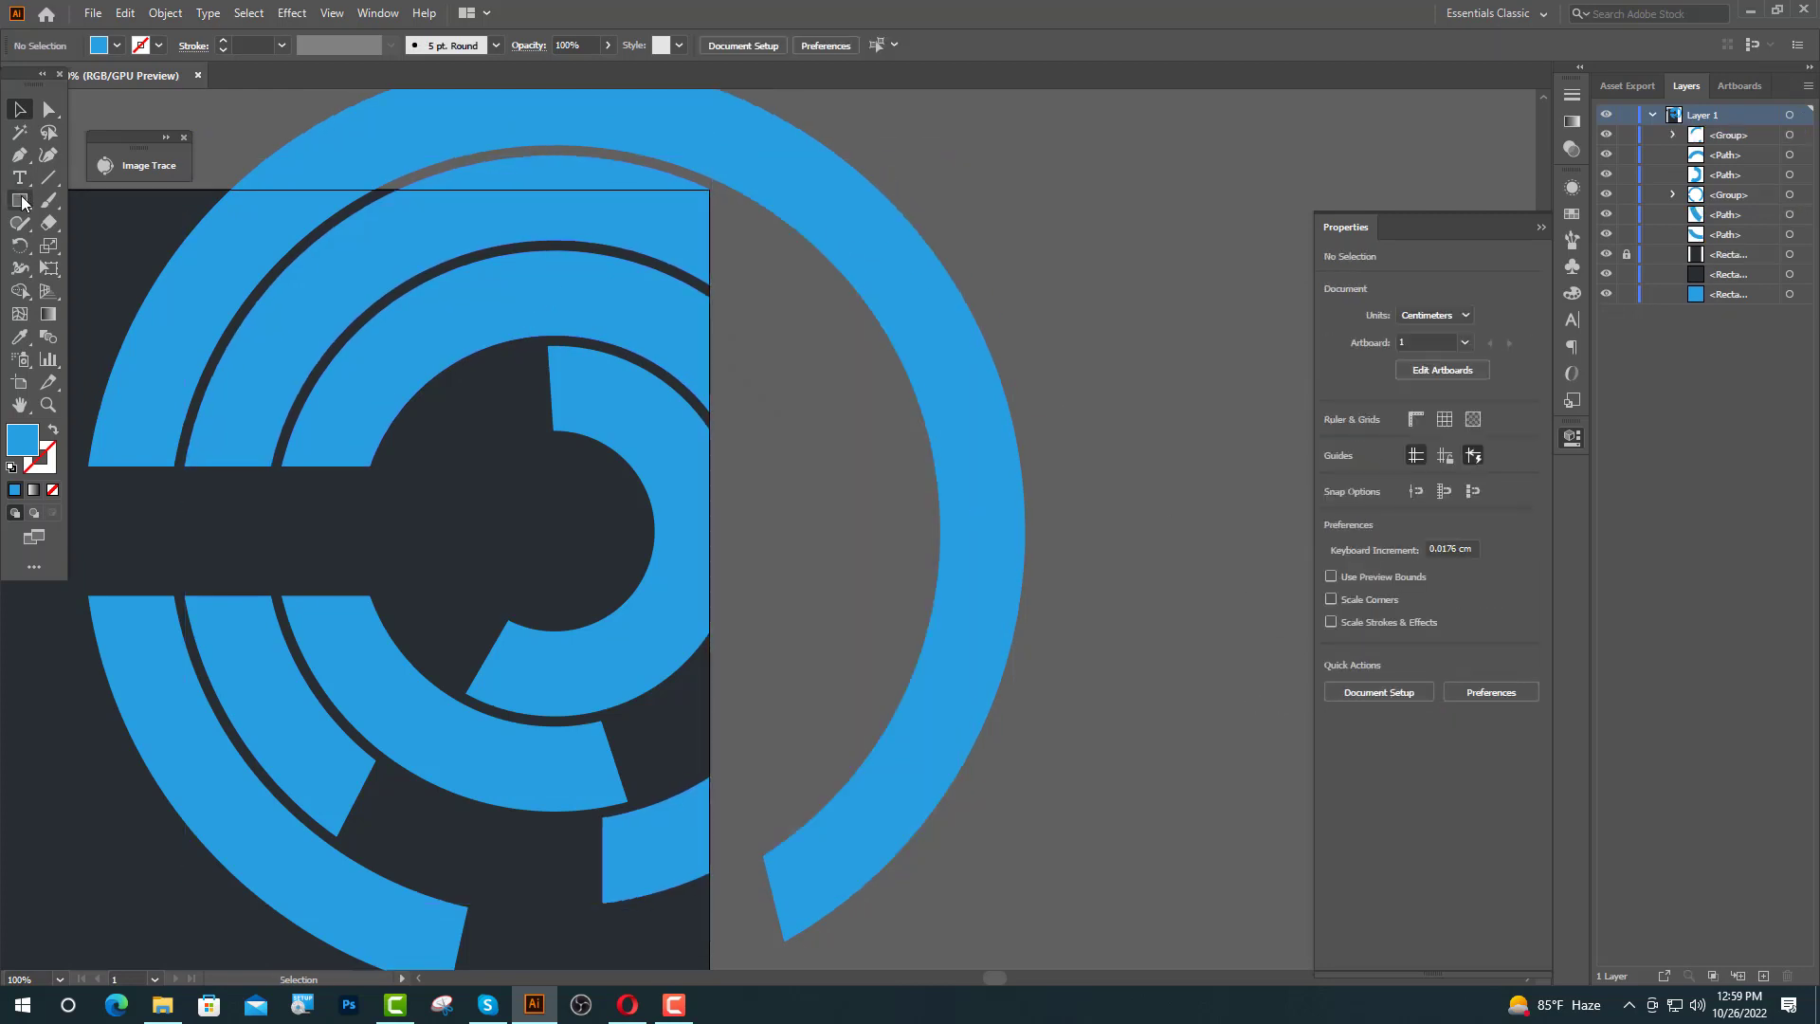
- Draw a rectangle about 6.6 by 1.3 cm along the artboard's top edge over the outermost ring's upper-left part
{"action": "left_click", "coordinate": [20, 201]}
{"action": "scroll", "coordinate": [838, 325], "scroll_direction": "up", "scroll_amount": 2}
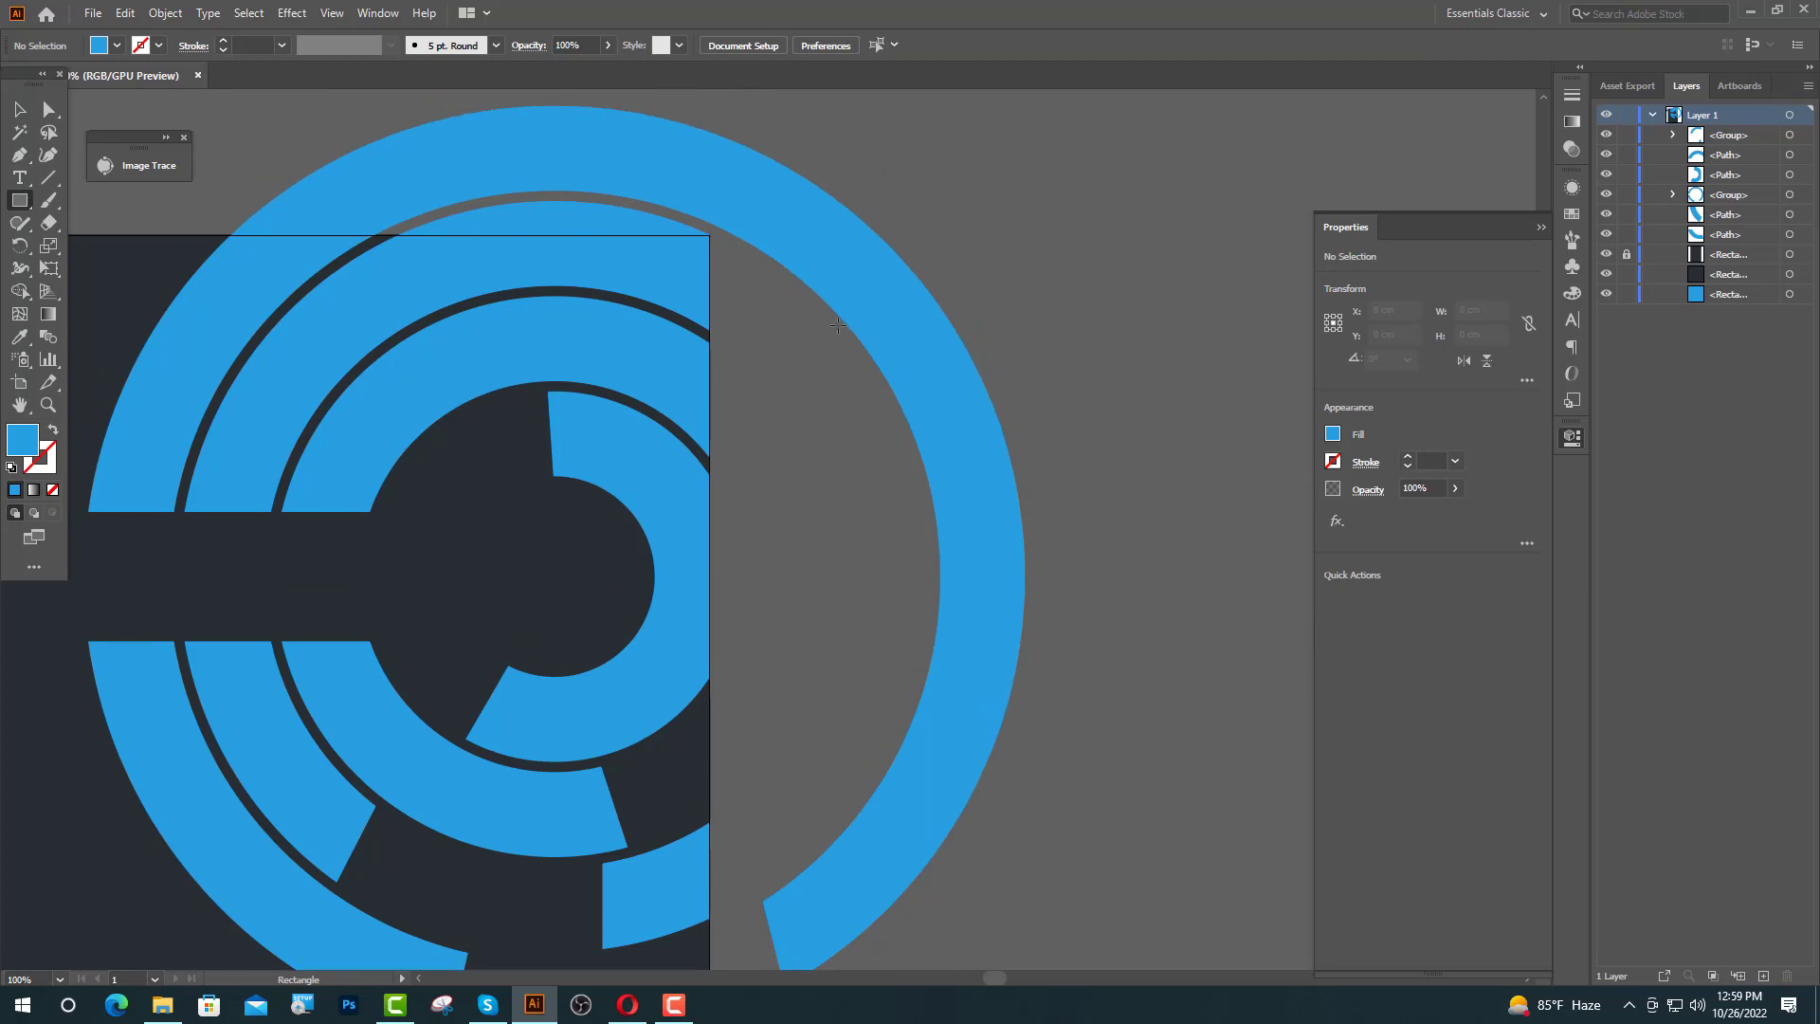
{"action": "left_click_drag", "start_coordinate": [216, 187], "coordinate": [466, 234]}
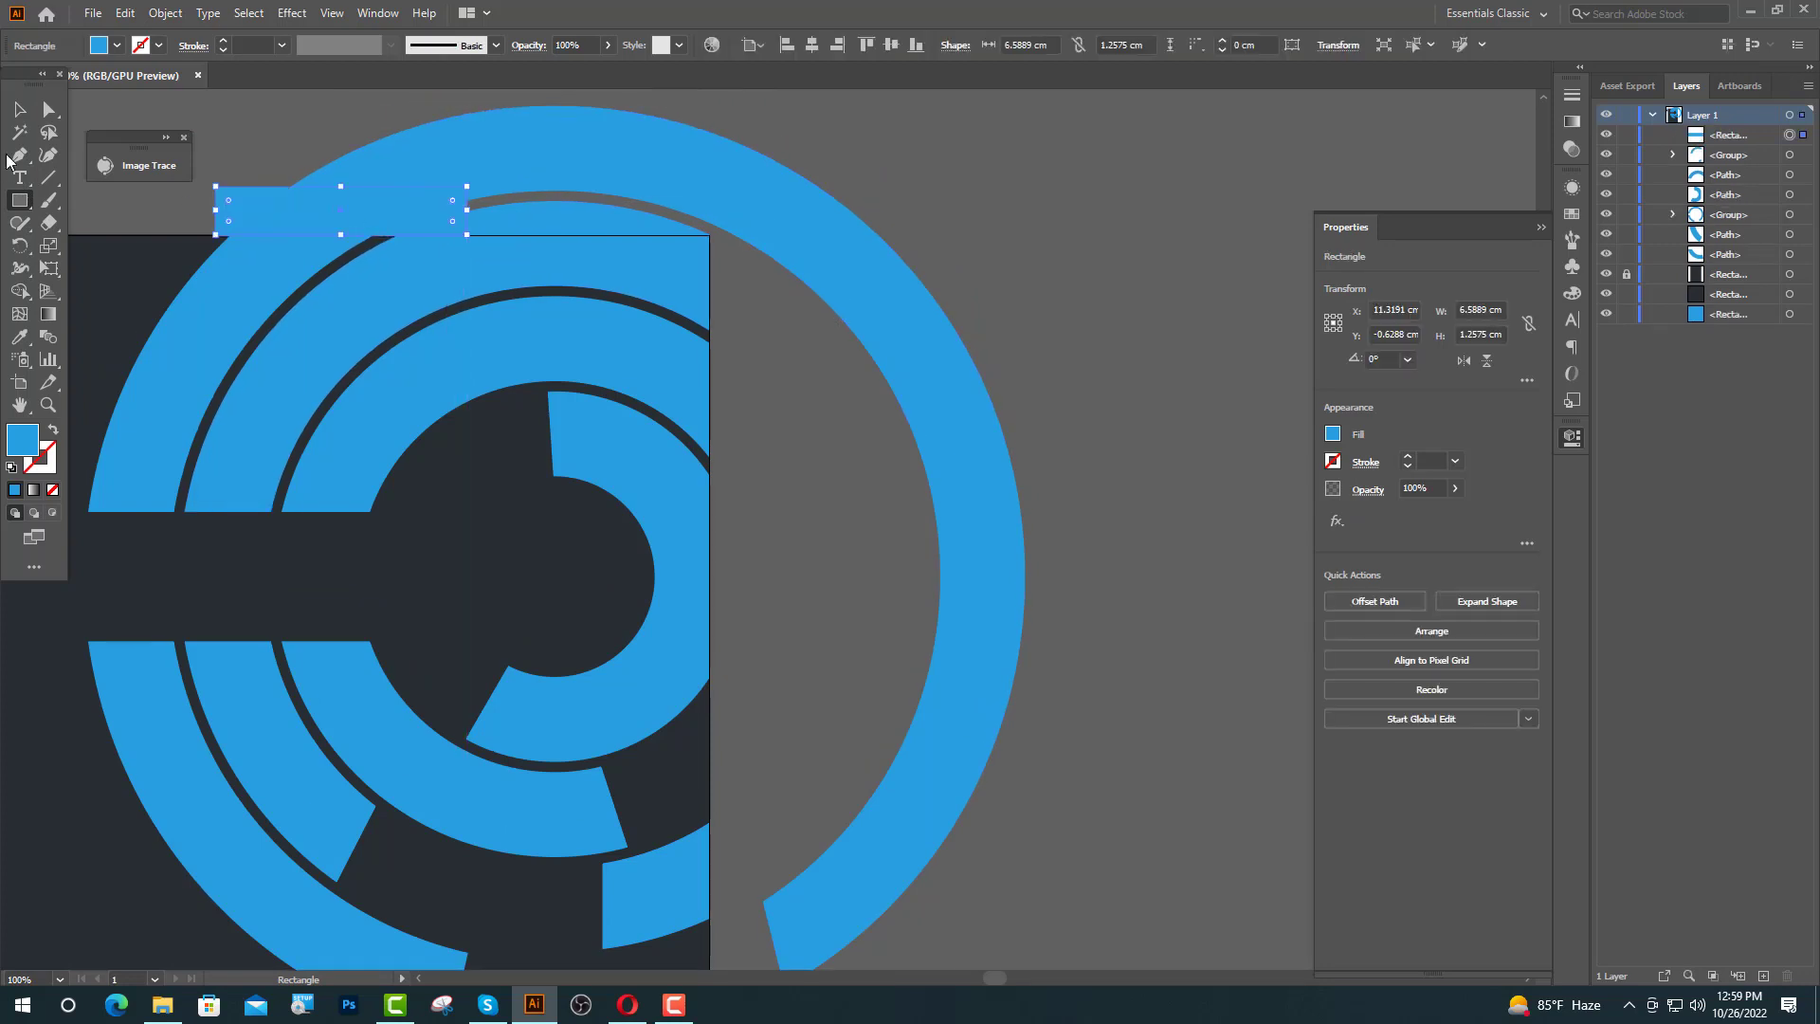
- Subtract the rectangle from the outermost ring with Minus Front and delete the leftover ring piece outside the artboard
{"action": "left_click", "coordinate": [10, 113]}
{"action": "left_click", "coordinate": [621, 313]}
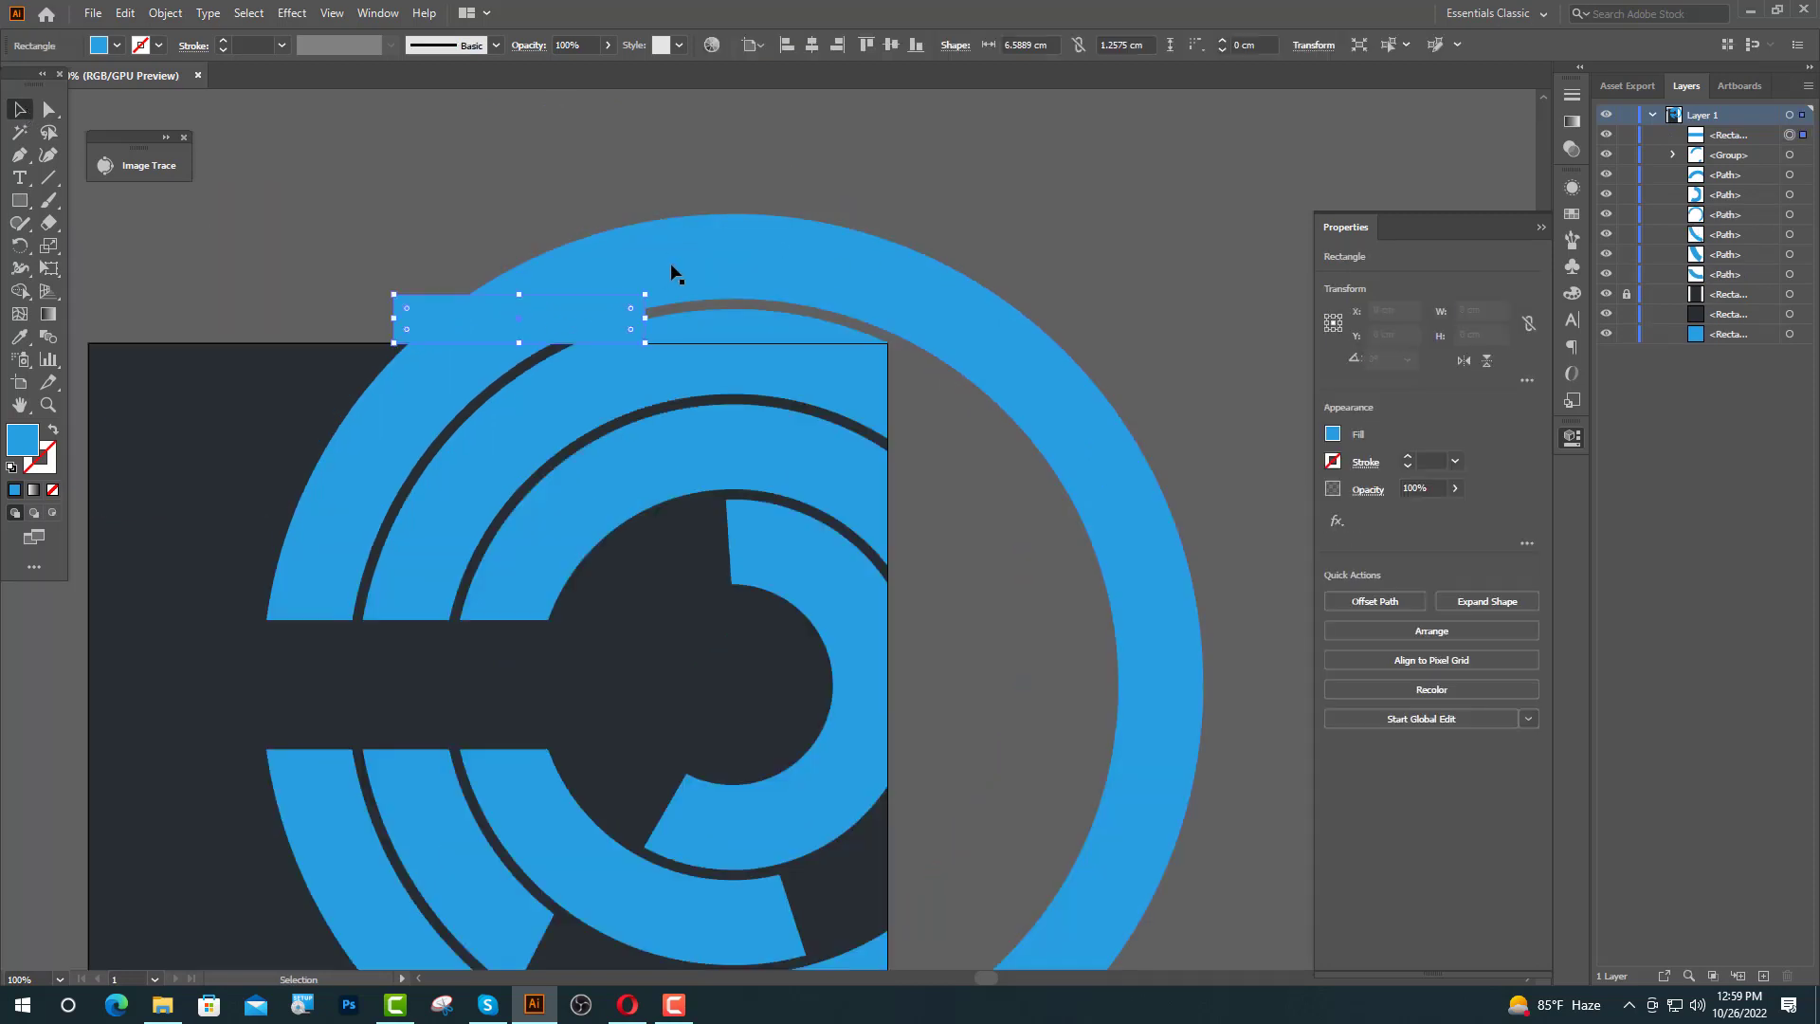
{"action": "left_click", "coordinate": [1151, 472], "text": "shift"}
{"action": "left_click", "coordinate": [1366, 678]}
{"action": "left_click", "coordinate": [799, 316]}
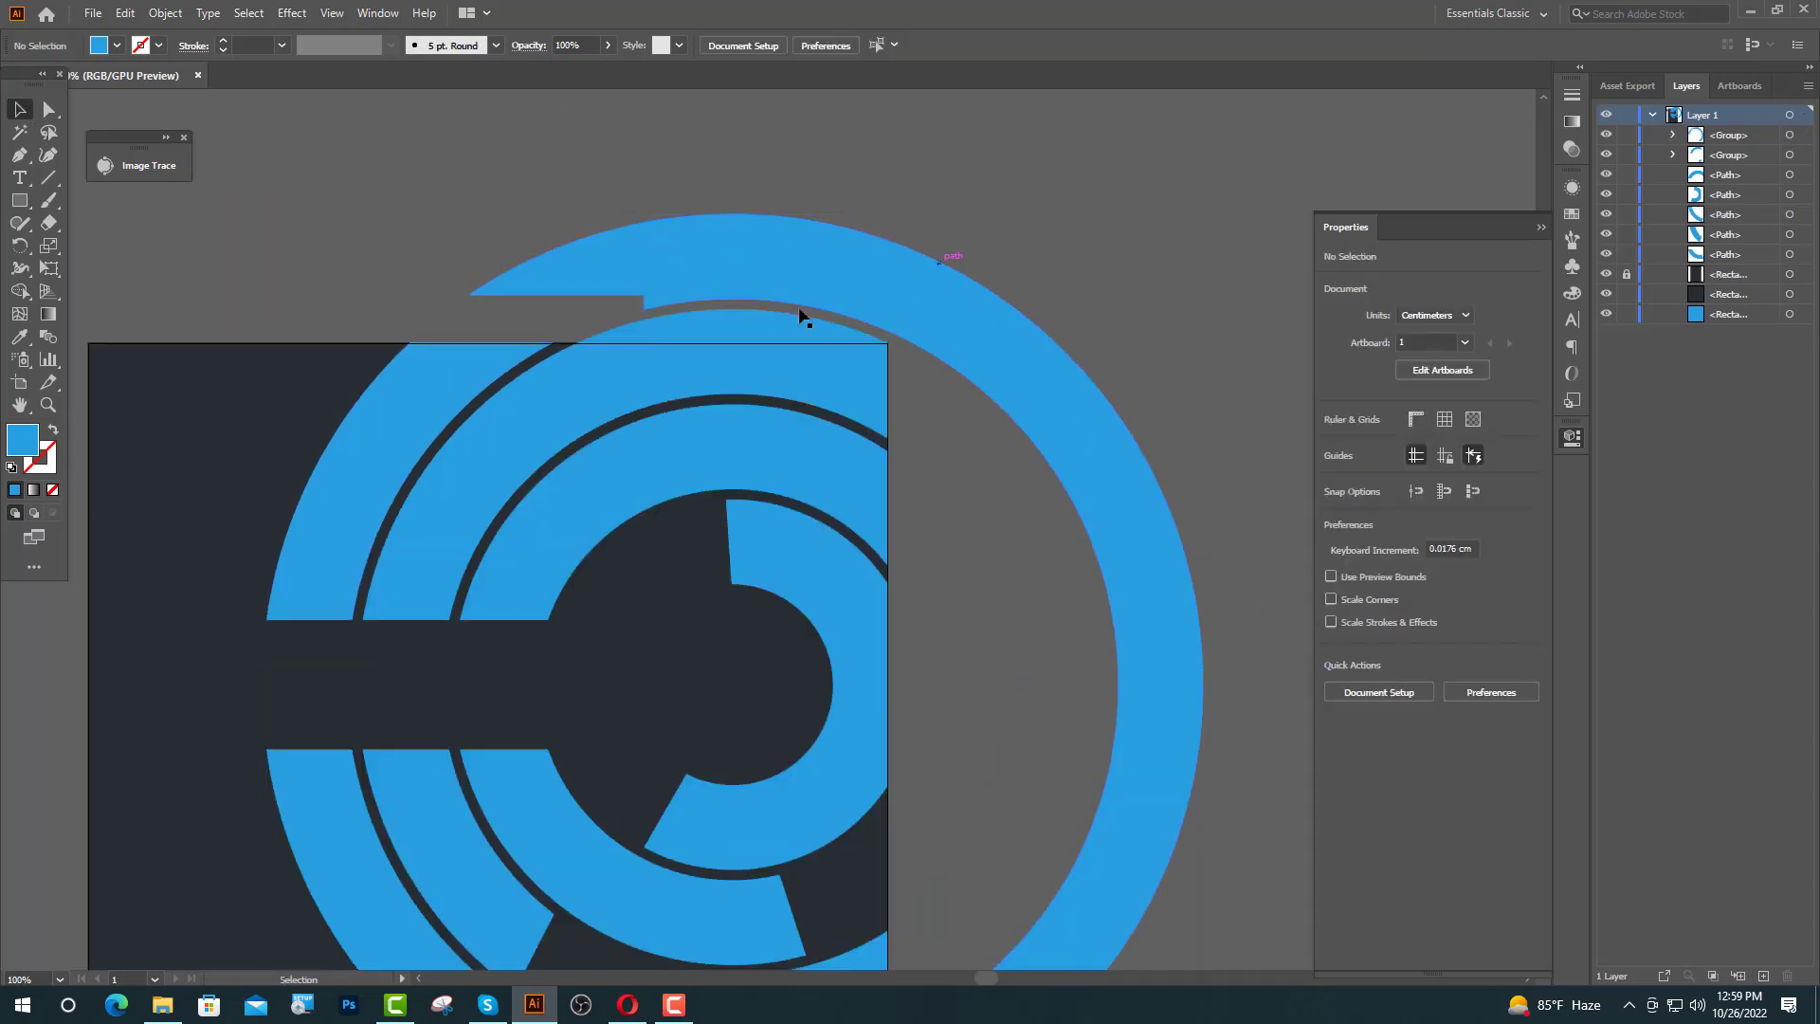
{"action": "left_click", "coordinate": [908, 288]}
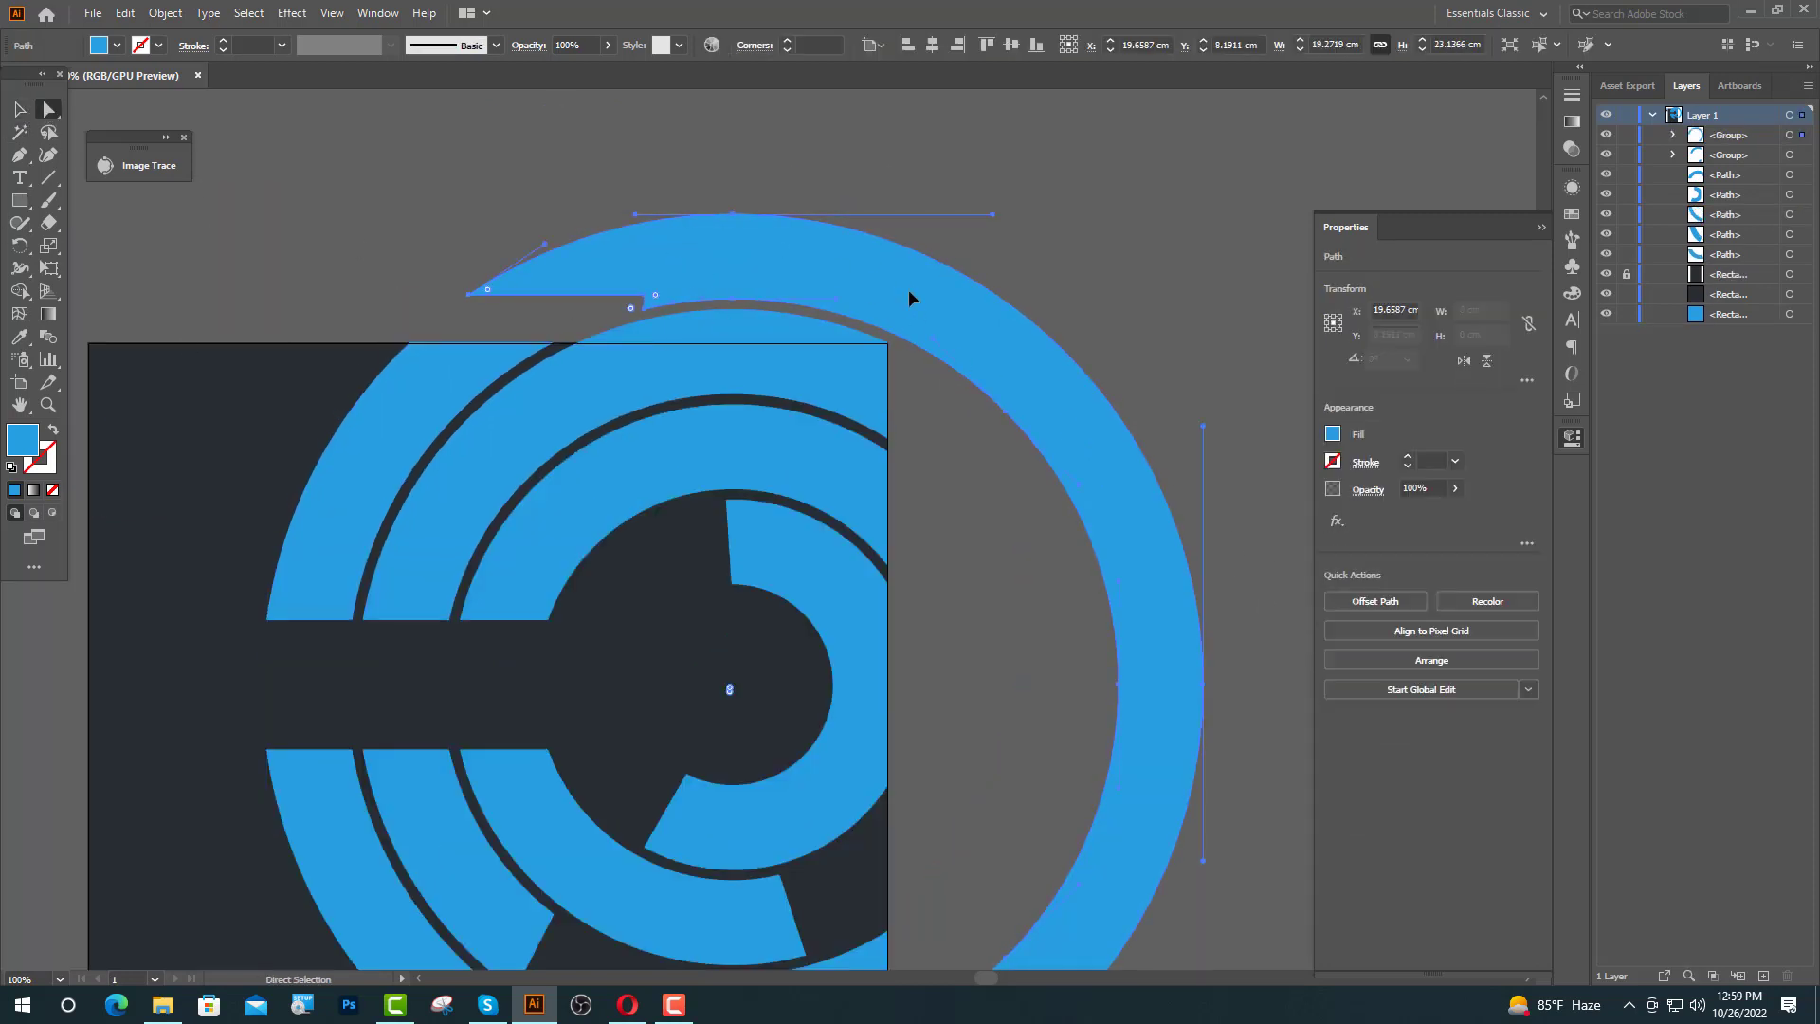
{"action": "key", "text": "Delete"}
- Draw a rectangle about 8.6 by 1.2 cm above the artboard's top edge covering the third ring's overhang
{"action": "scroll", "coordinate": [663, 374], "scroll_direction": "down", "scroll_amount": 1, "text": "alt"}
{"action": "scroll", "coordinate": [739, 331], "scroll_direction": "down", "scroll_amount": 1}
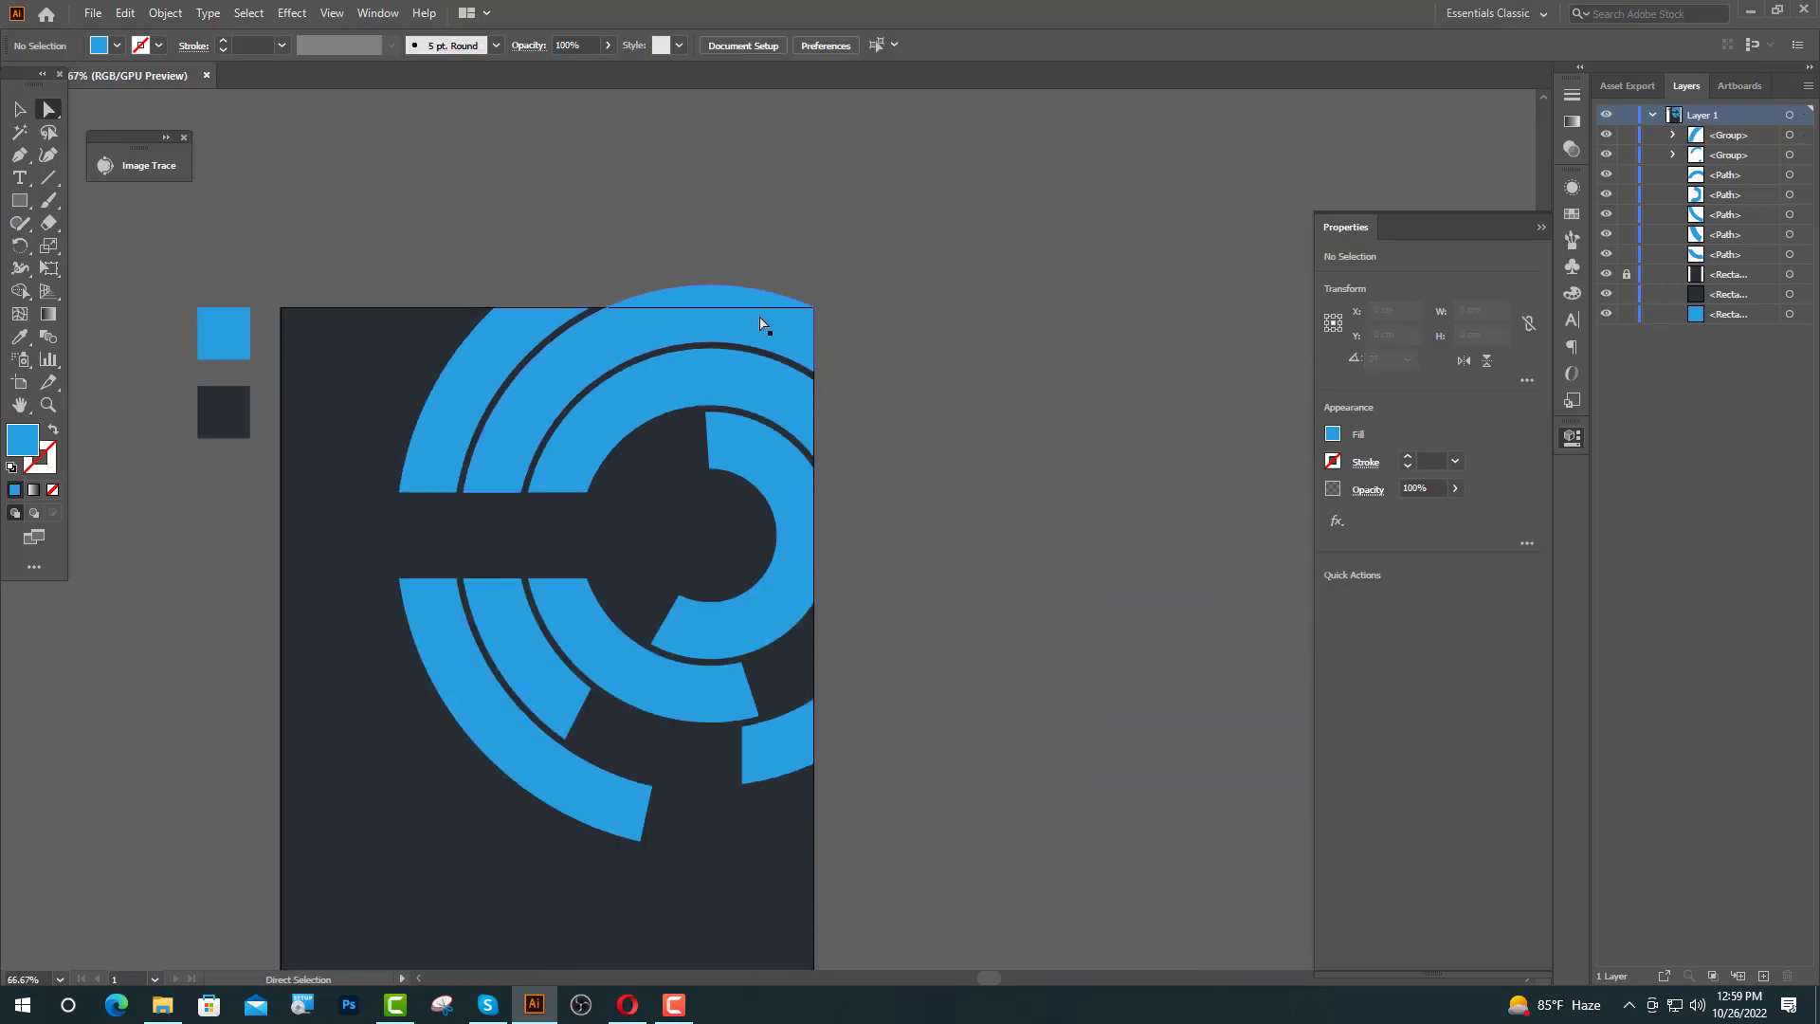
{"action": "scroll", "coordinate": [821, 300], "scroll_direction": "up", "scroll_amount": 2, "text": "alt"}
{"action": "left_click", "coordinate": [19, 201]}
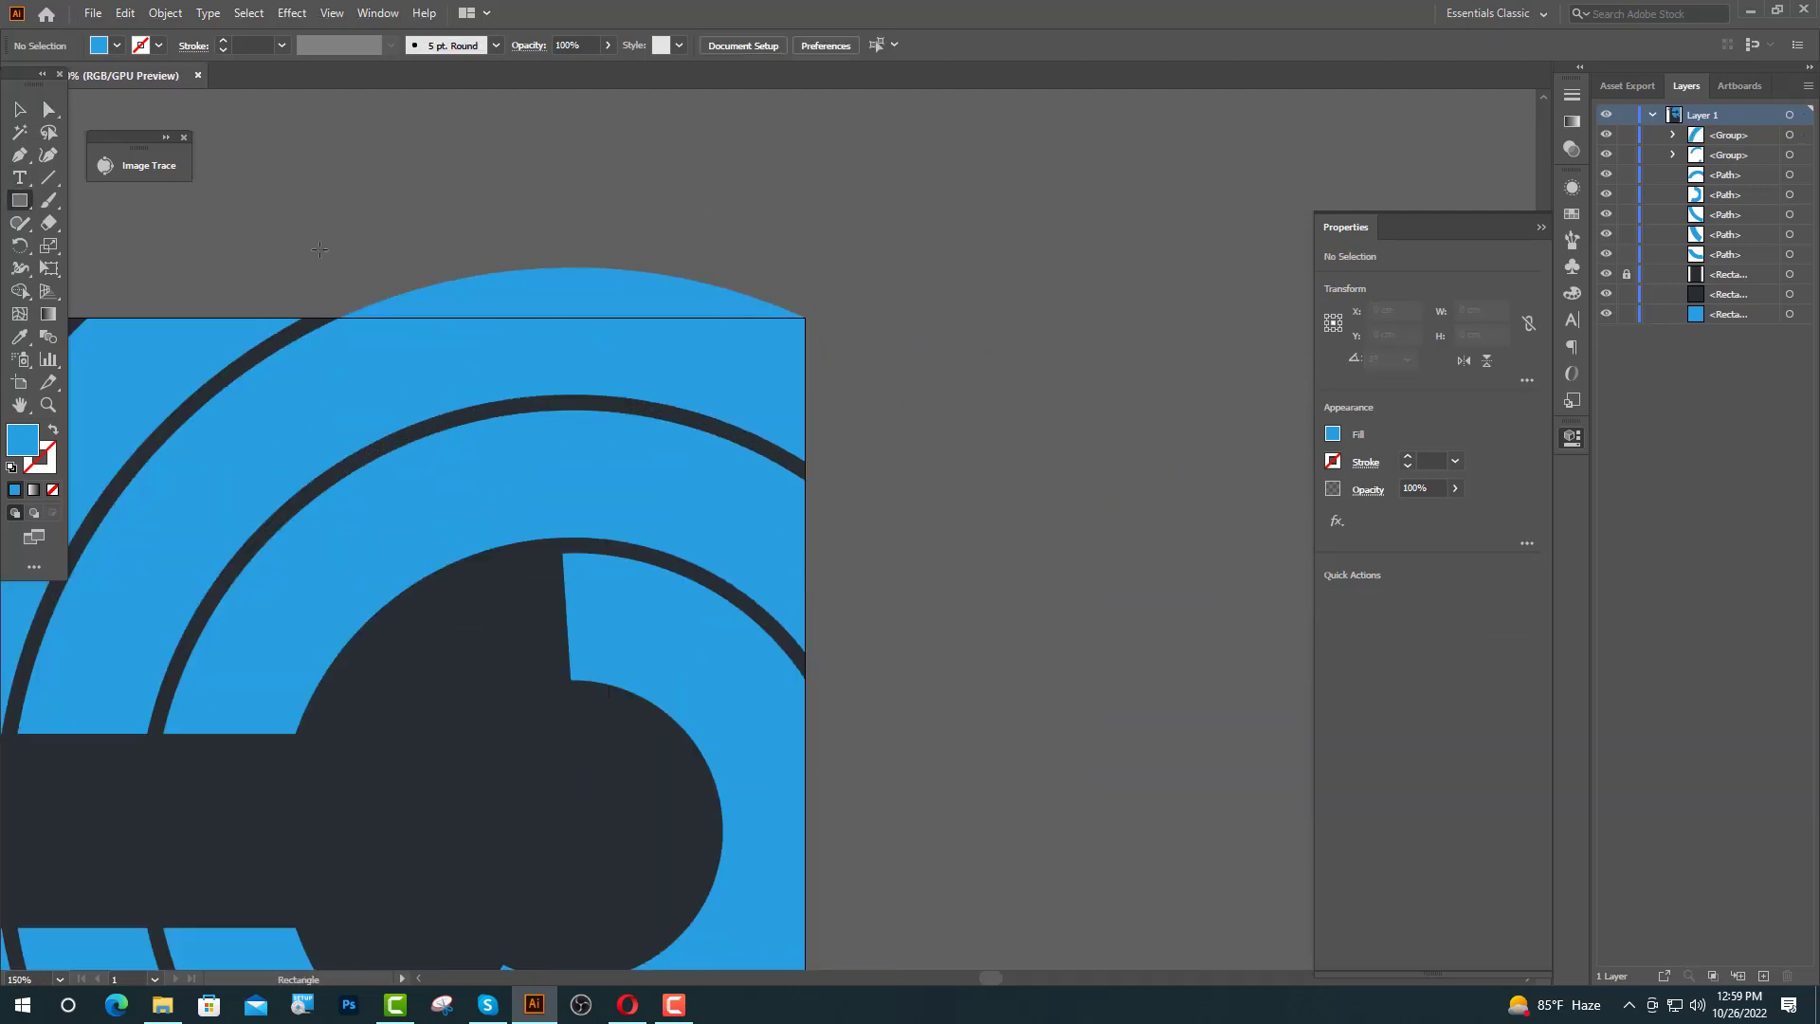
{"action": "left_click_drag", "start_coordinate": [320, 250], "coordinate": [811, 321]}
- Subtract the rectangle from the third ring's upper piece with the Minus Front pathfinder and deselect
{"action": "key", "text": "v"}
{"action": "scroll", "coordinate": [887, 351], "scroll_direction": "down", "scroll_amount": 2, "text": "alt"}
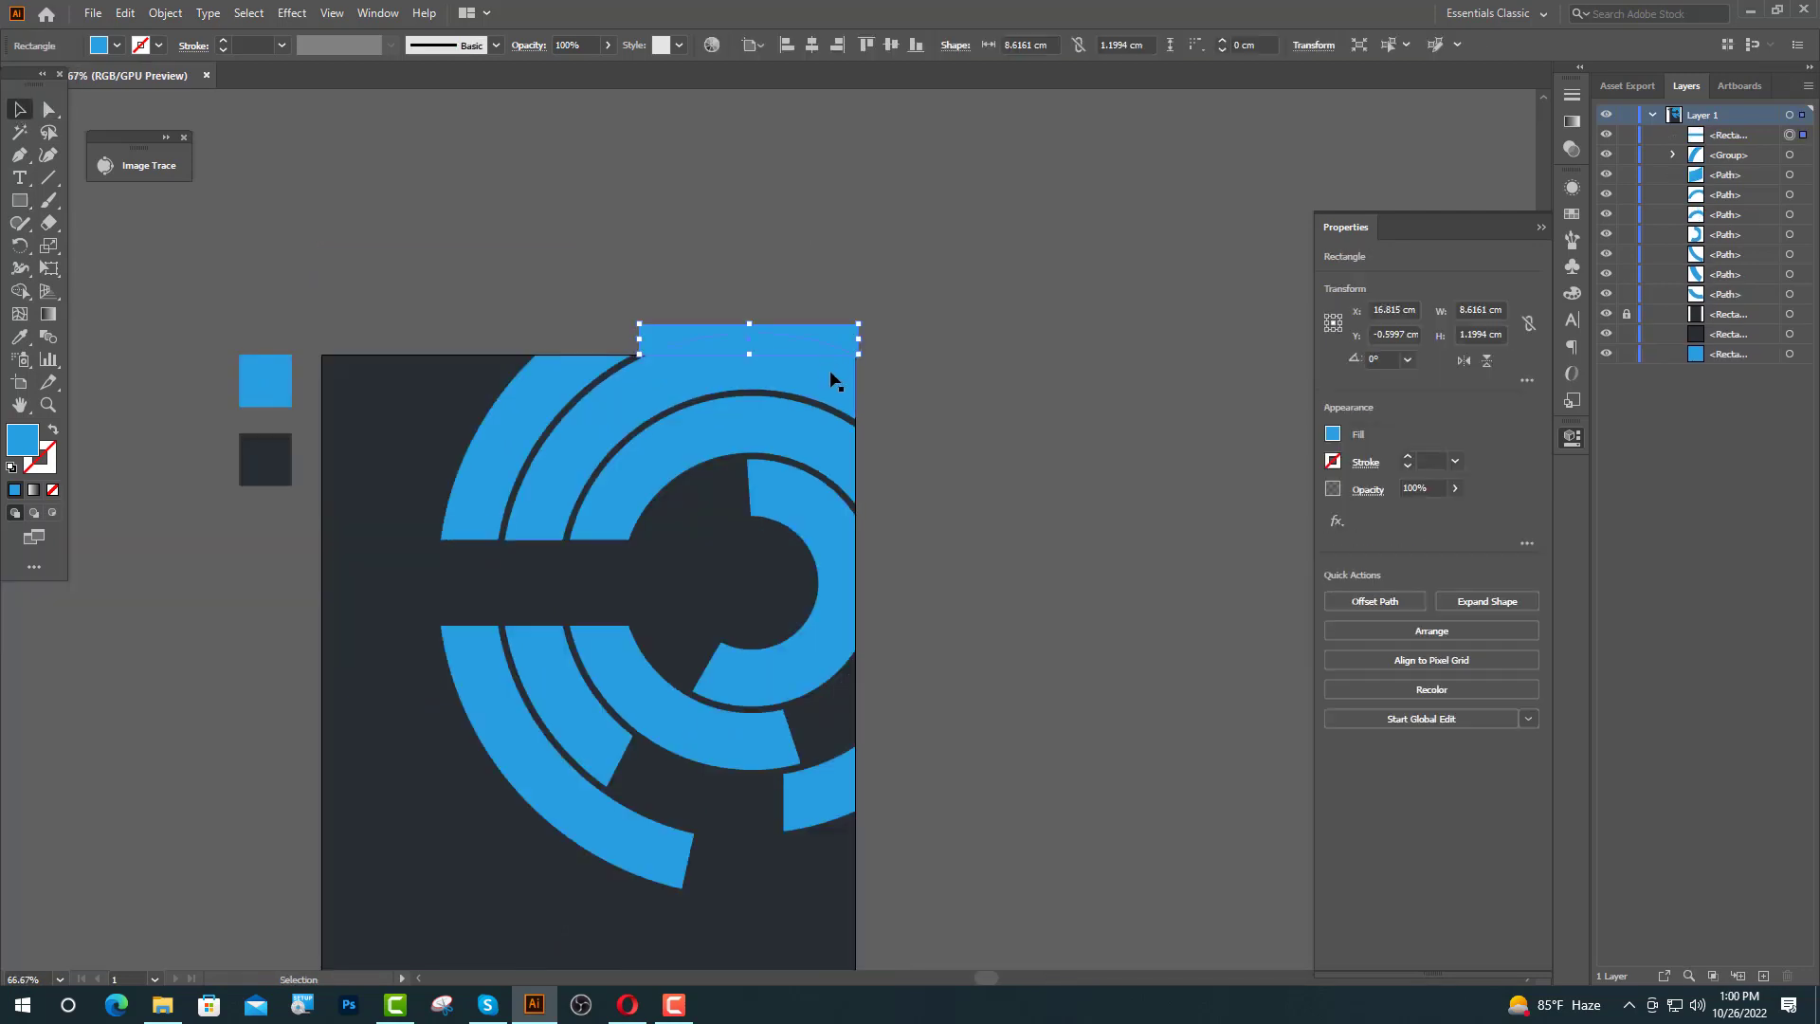
{"action": "left_click", "coordinate": [830, 379], "text": "shift"}
{"action": "left_click", "coordinate": [1357, 683]}
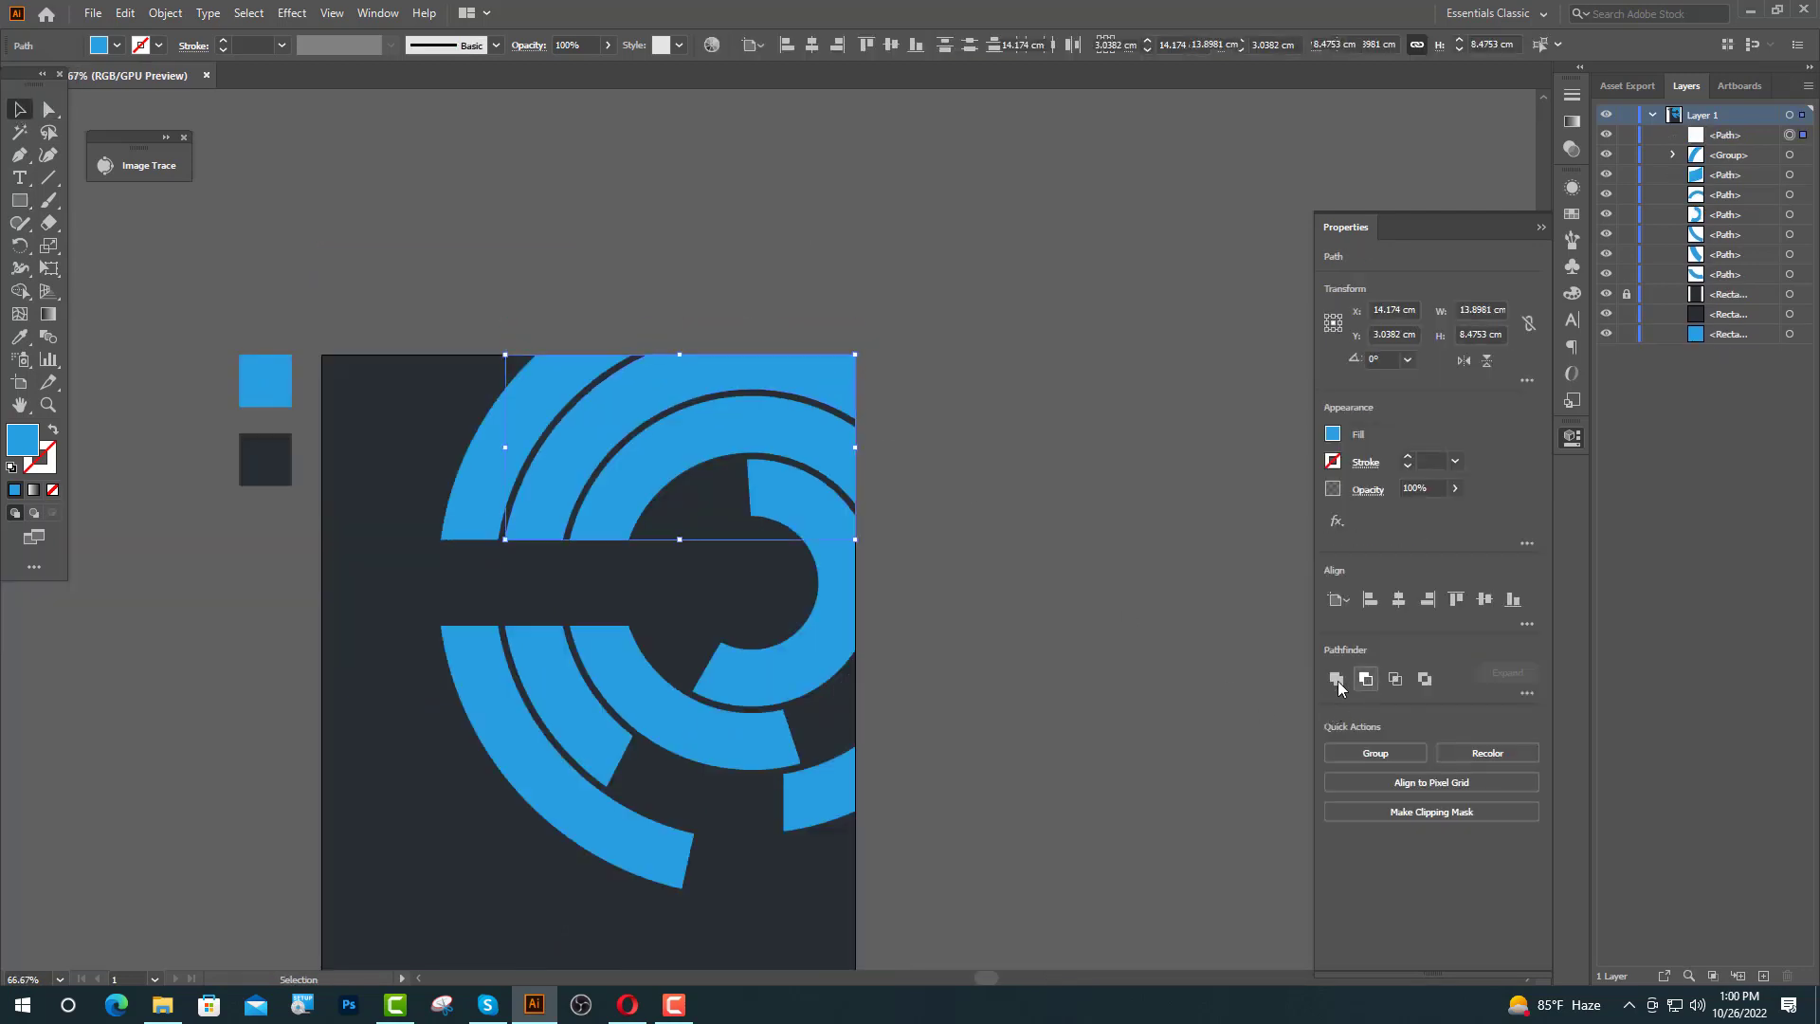
{"action": "left_click", "coordinate": [1027, 598]}
- Group all the ring pieces and enlarge the group to about 17 by 22 cm, flush with the artboard's top-right corner
{"action": "scroll", "coordinate": [1090, 715], "scroll_direction": "down", "scroll_amount": 2, "text": "alt"}
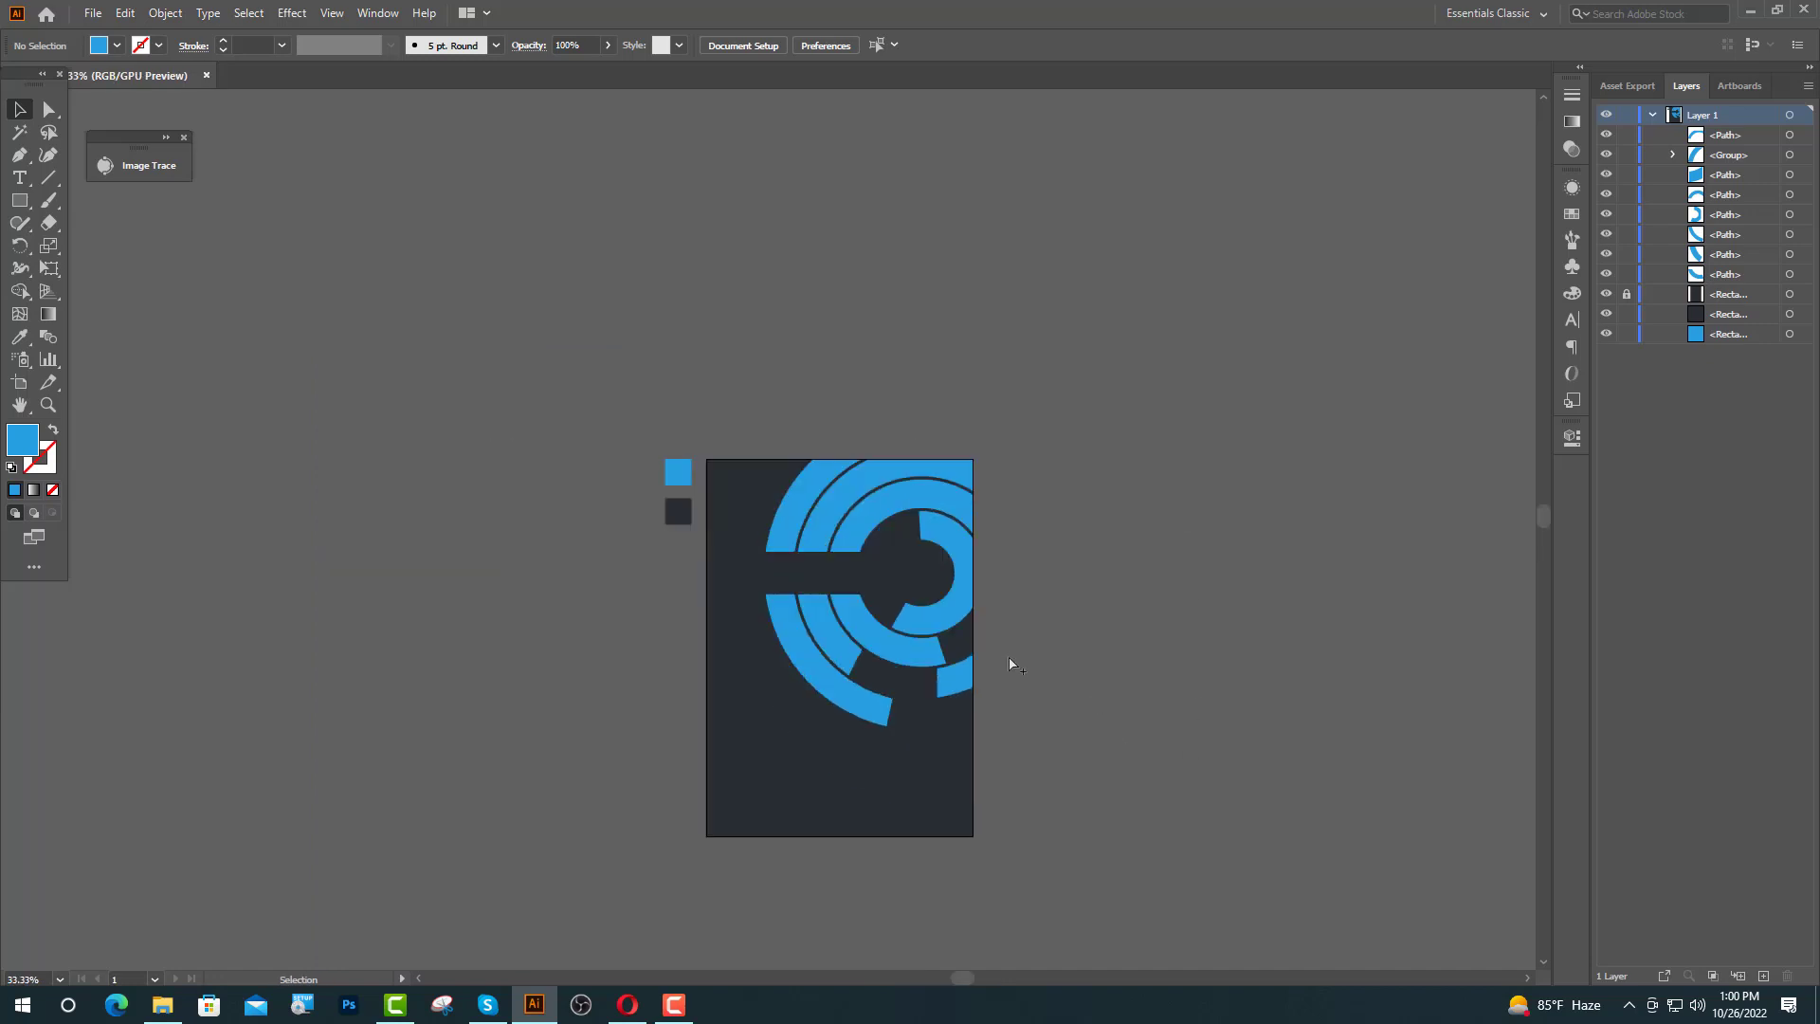
{"action": "scroll", "coordinate": [979, 662], "scroll_direction": "up", "scroll_amount": 2, "text": "alt"}
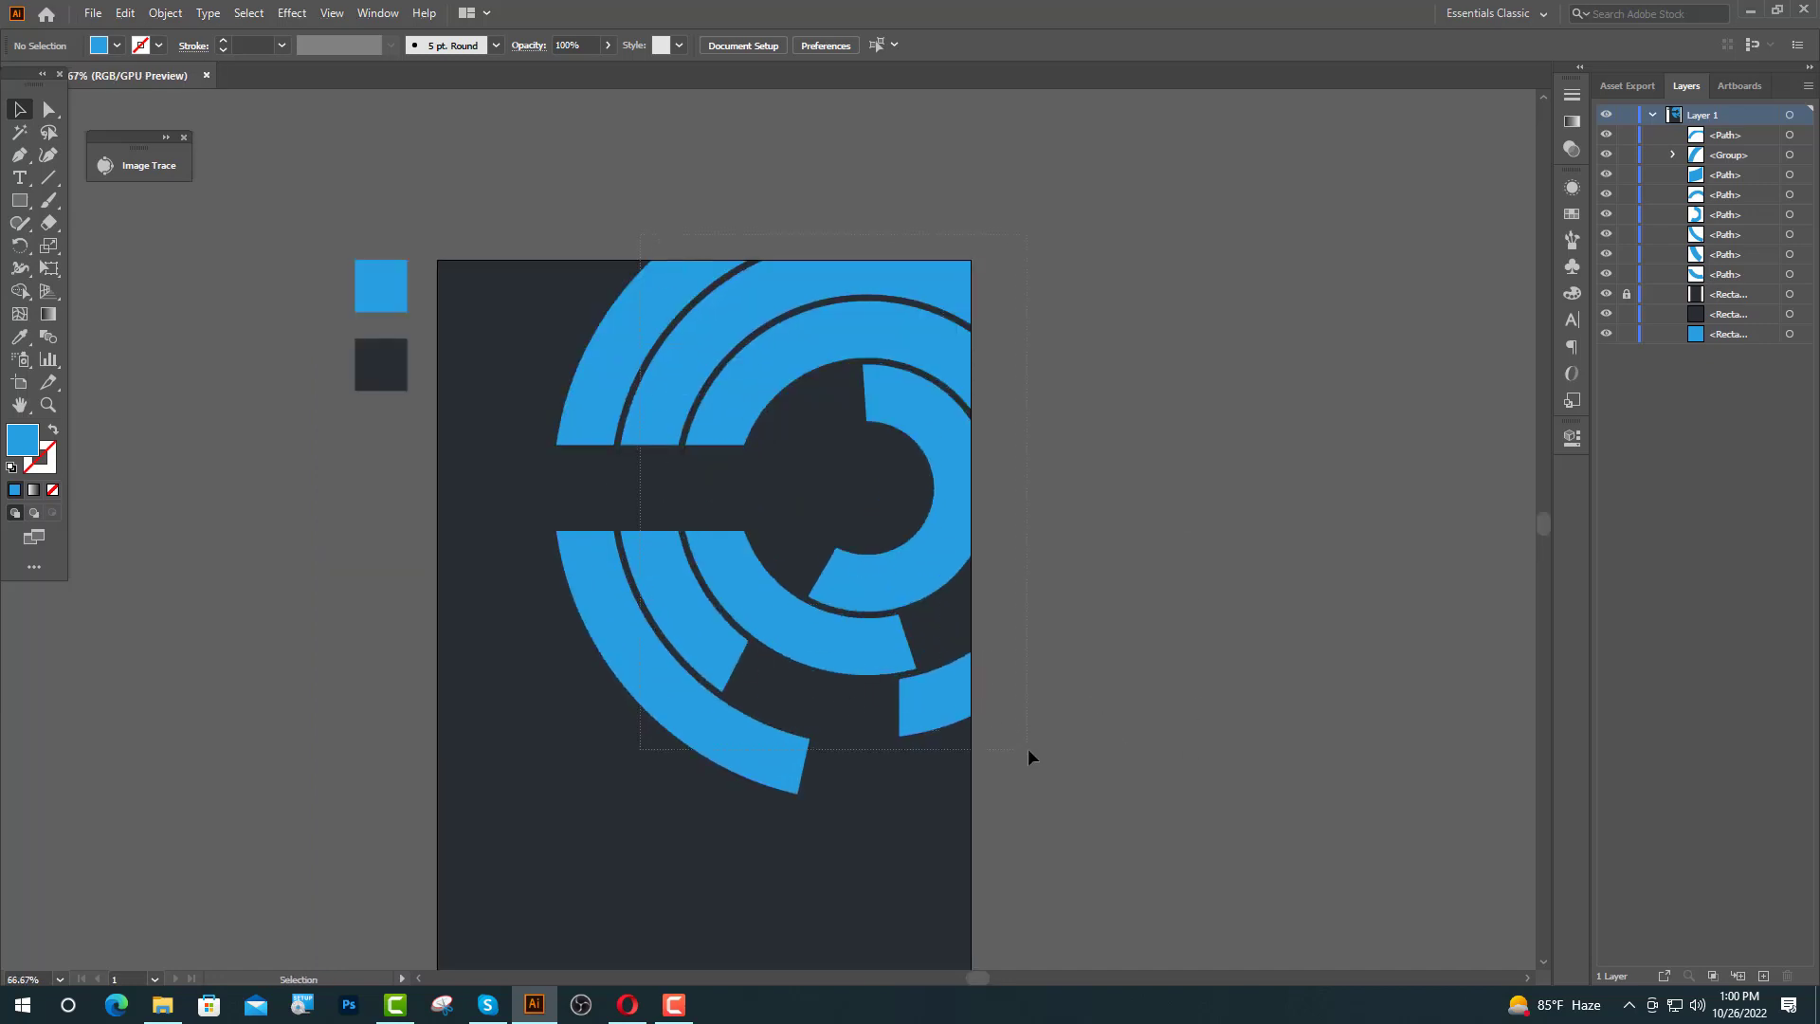
{"action": "left_click_drag", "start_coordinate": [1028, 748], "coordinate": [1028, 748]}
{"action": "key", "text": "ctrl+g"}
{"action": "mouse_move", "coordinate": [764, 792]}
{"action": "left_mouse_down"}
{"action": "mouse_move", "coordinate": [764, 679]}
{"action": "mouse_move", "coordinate": [768, 809]}
{"action": "left_mouse_up"}
{"action": "left_click_drag", "start_coordinate": [942, 430], "coordinate": [934, 441]}
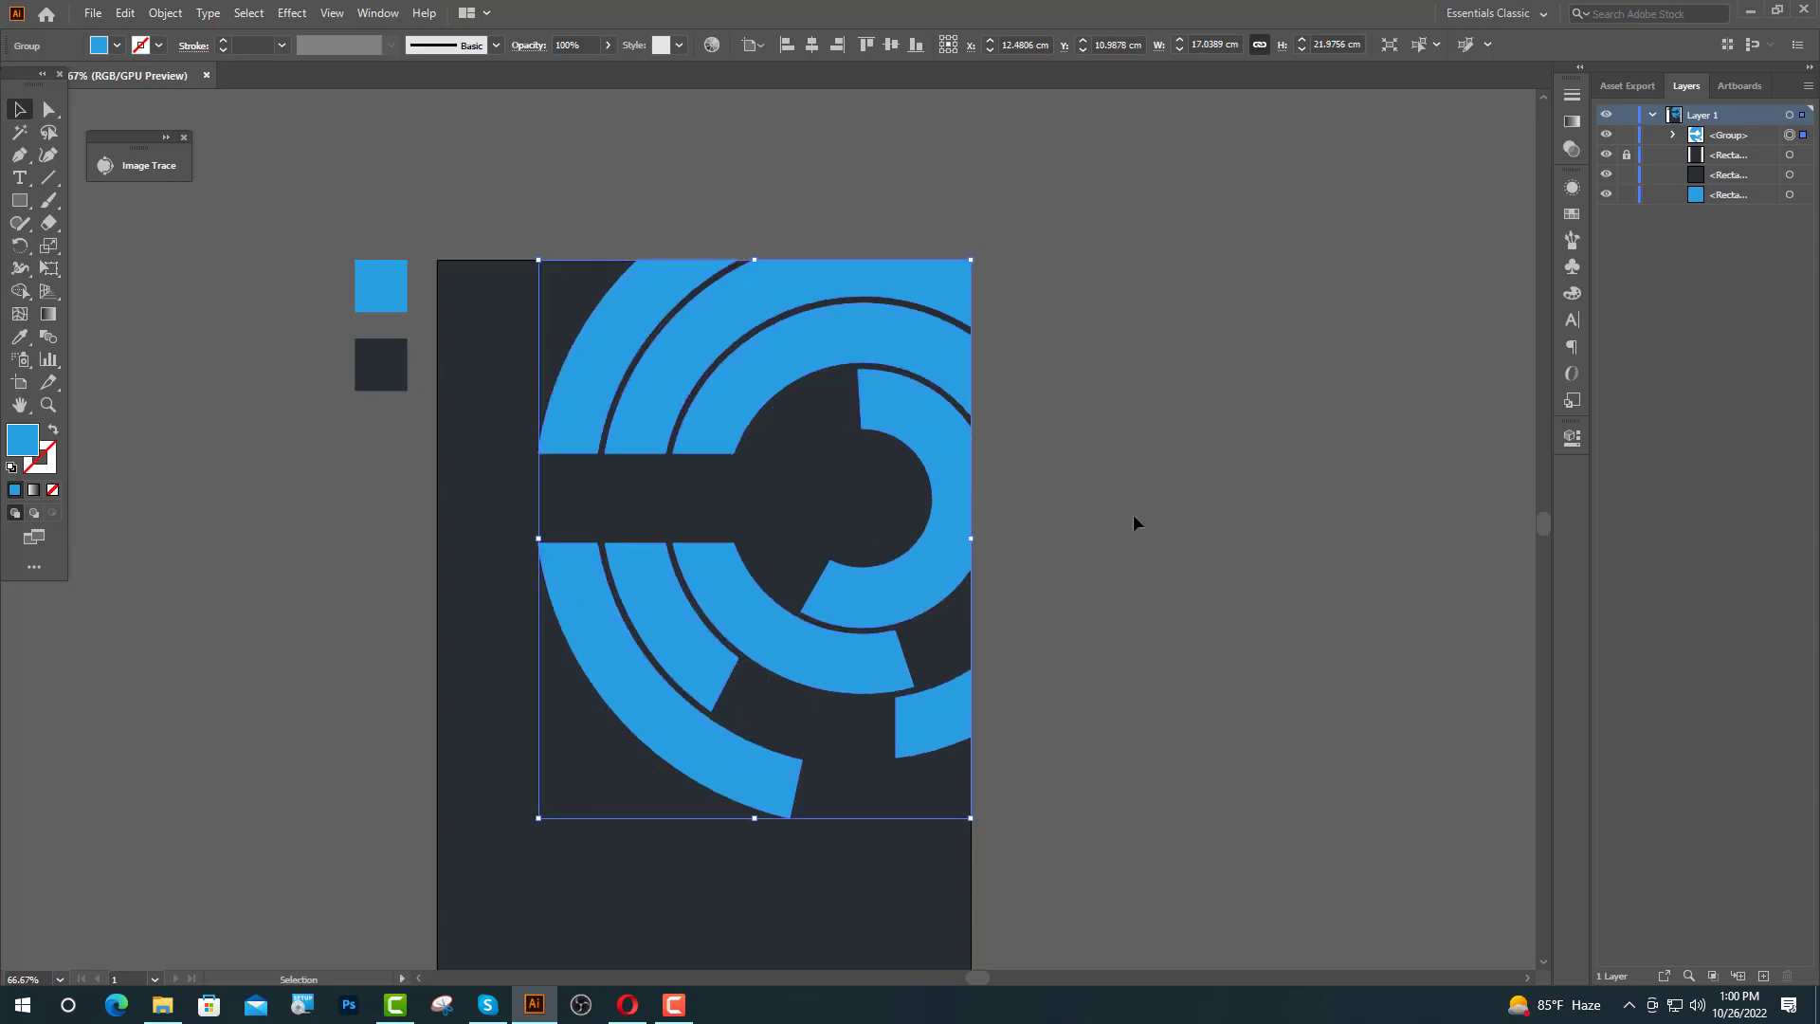
{"action": "left_click", "coordinate": [1209, 702]}
- Add the two-line title "CORPORATE DESIGN" inside the inner ring at a font size of 52 pt
{"action": "key", "text": "ctrl+1"}
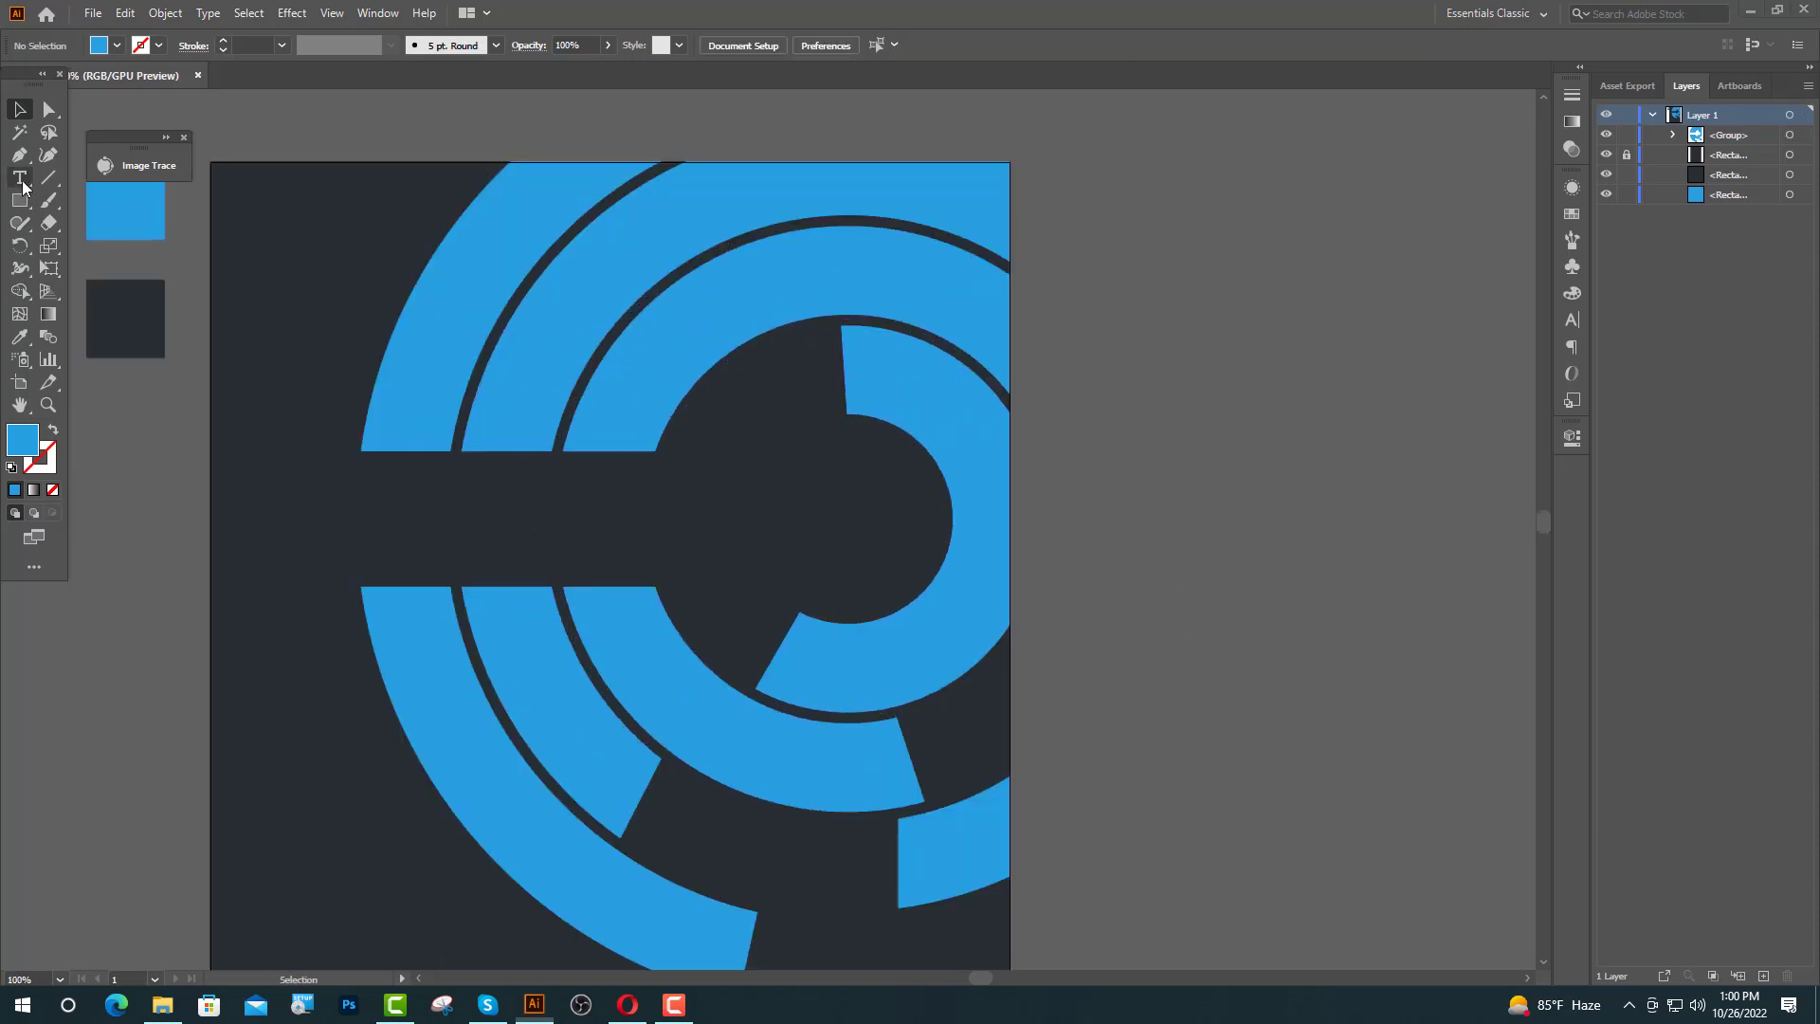
{"action": "left_click", "coordinate": [24, 181]}
{"action": "left_click", "coordinate": [763, 488]}
{"action": "left_click", "coordinate": [879, 49]}
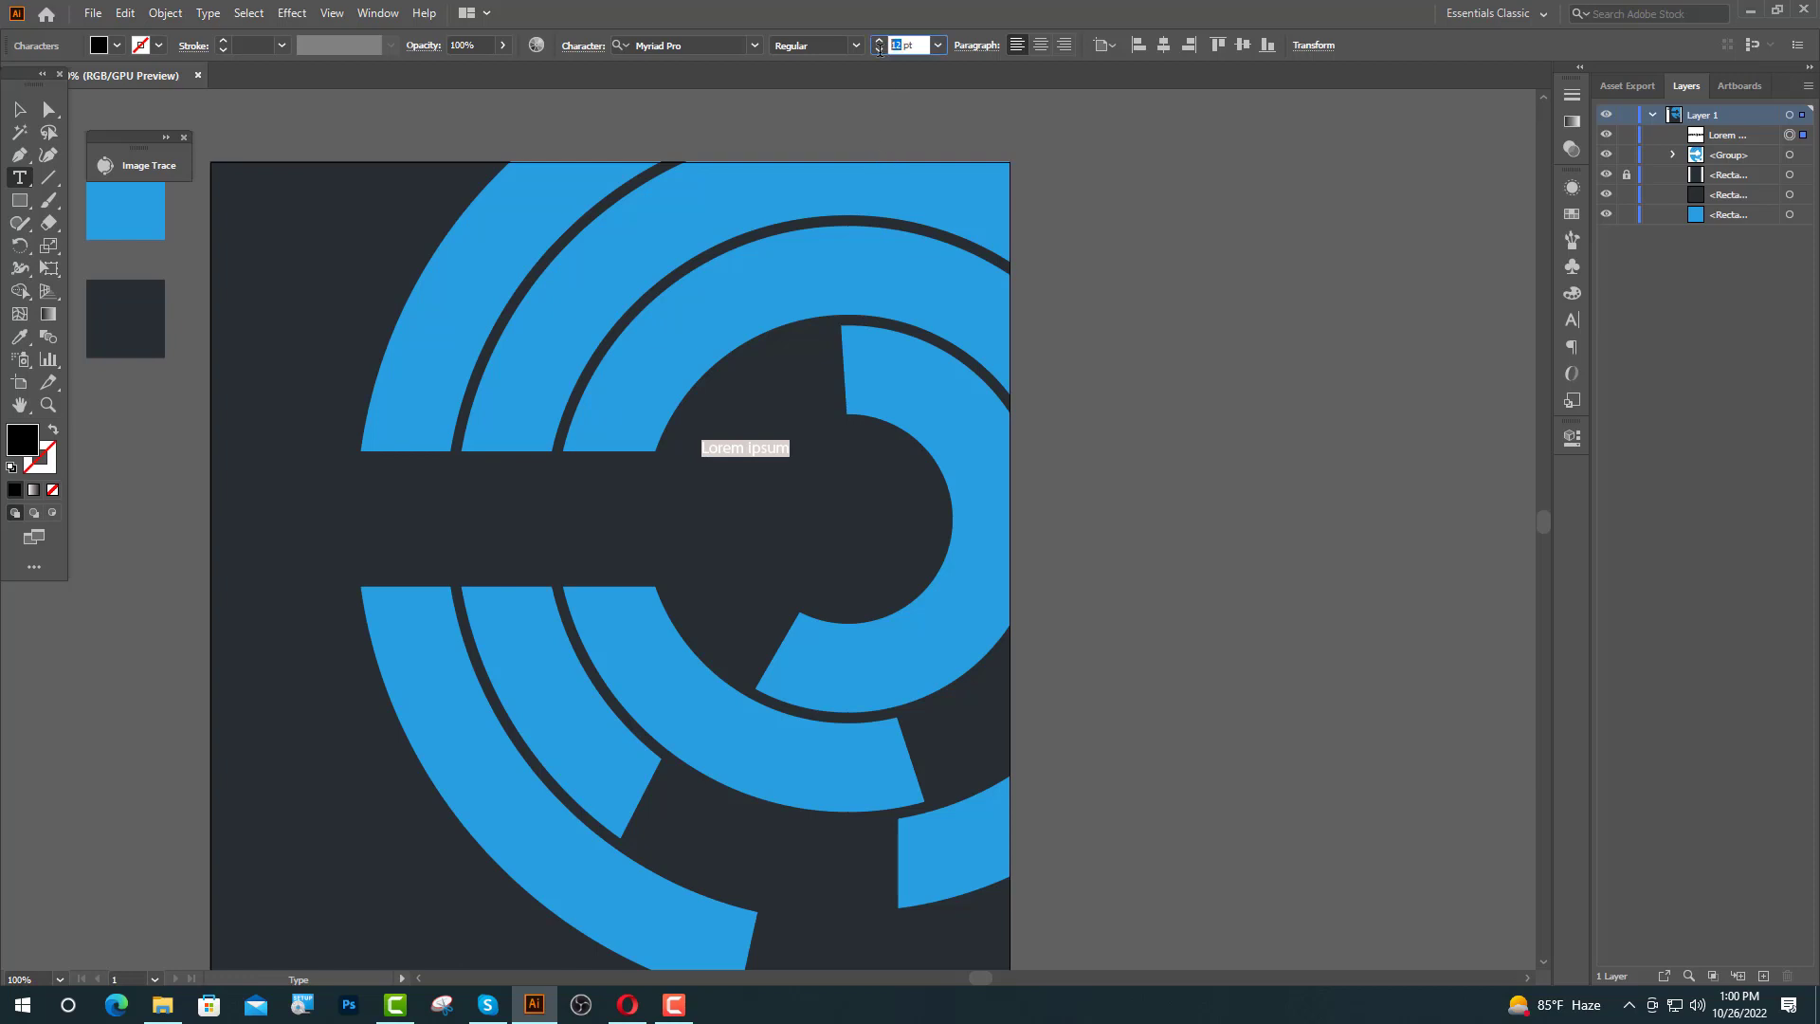
{"action": "key", "text": "Return"}
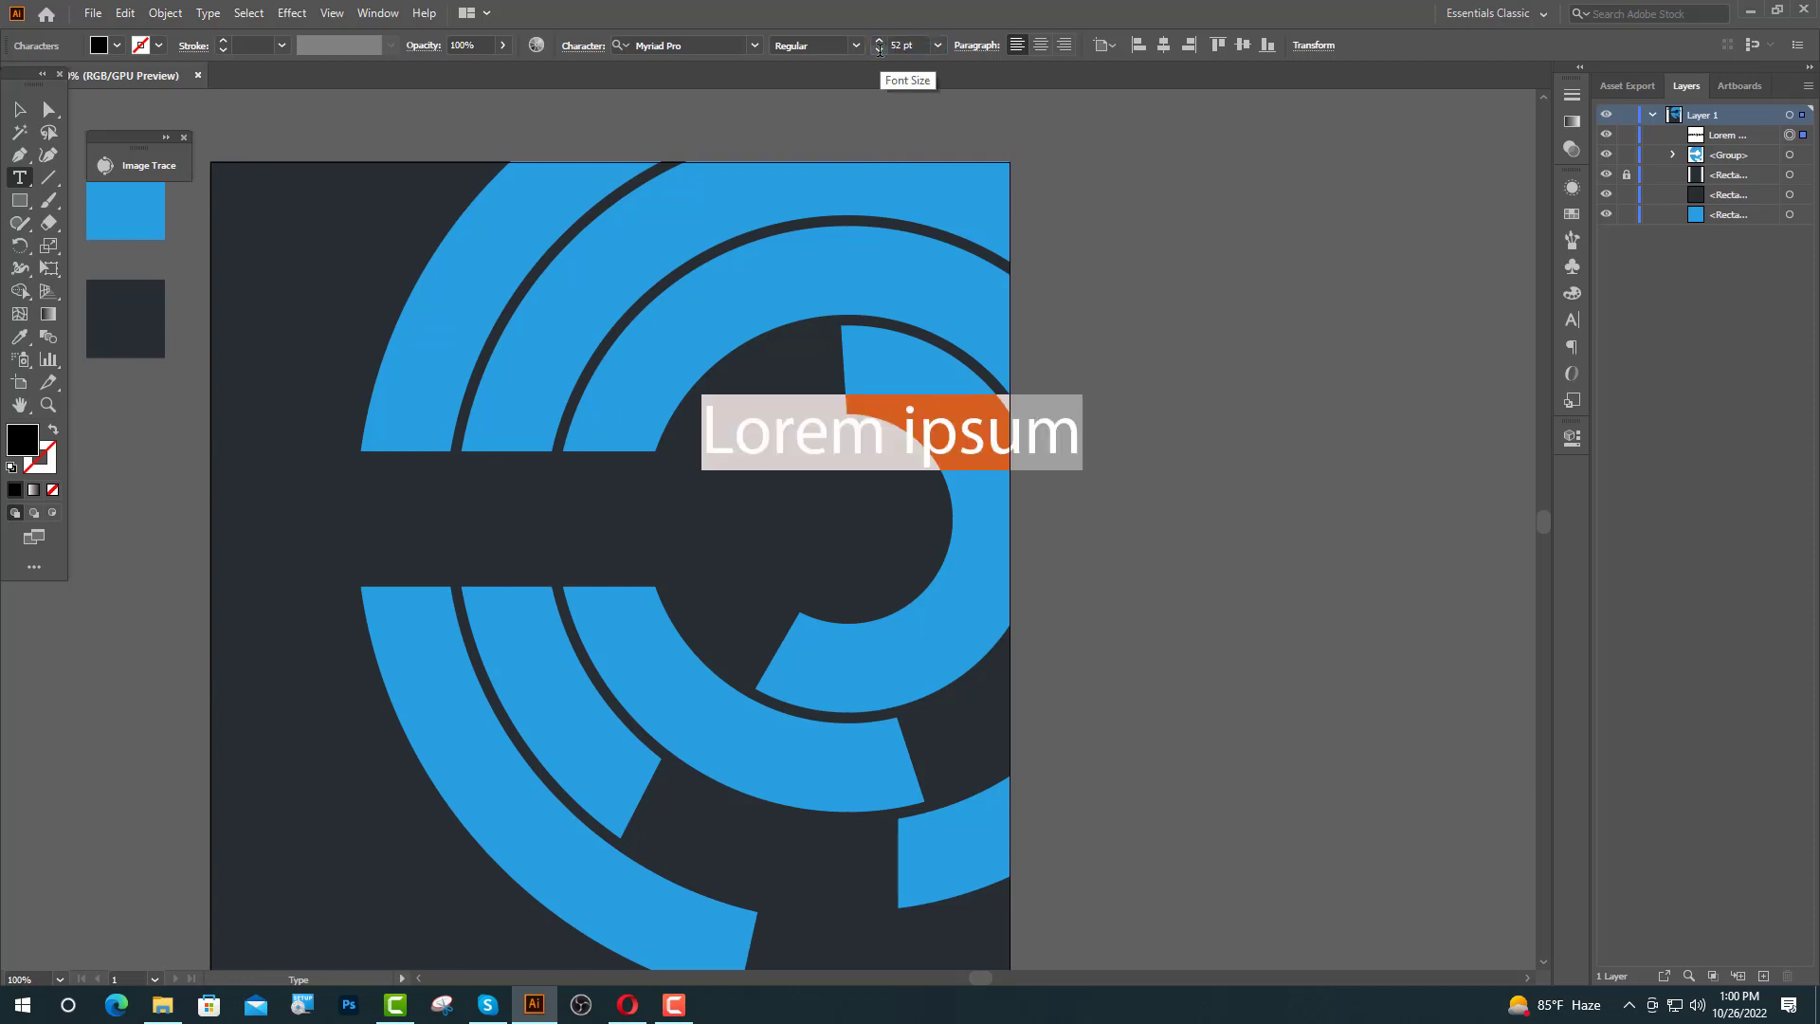
{"action": "type", "text": "CO"}
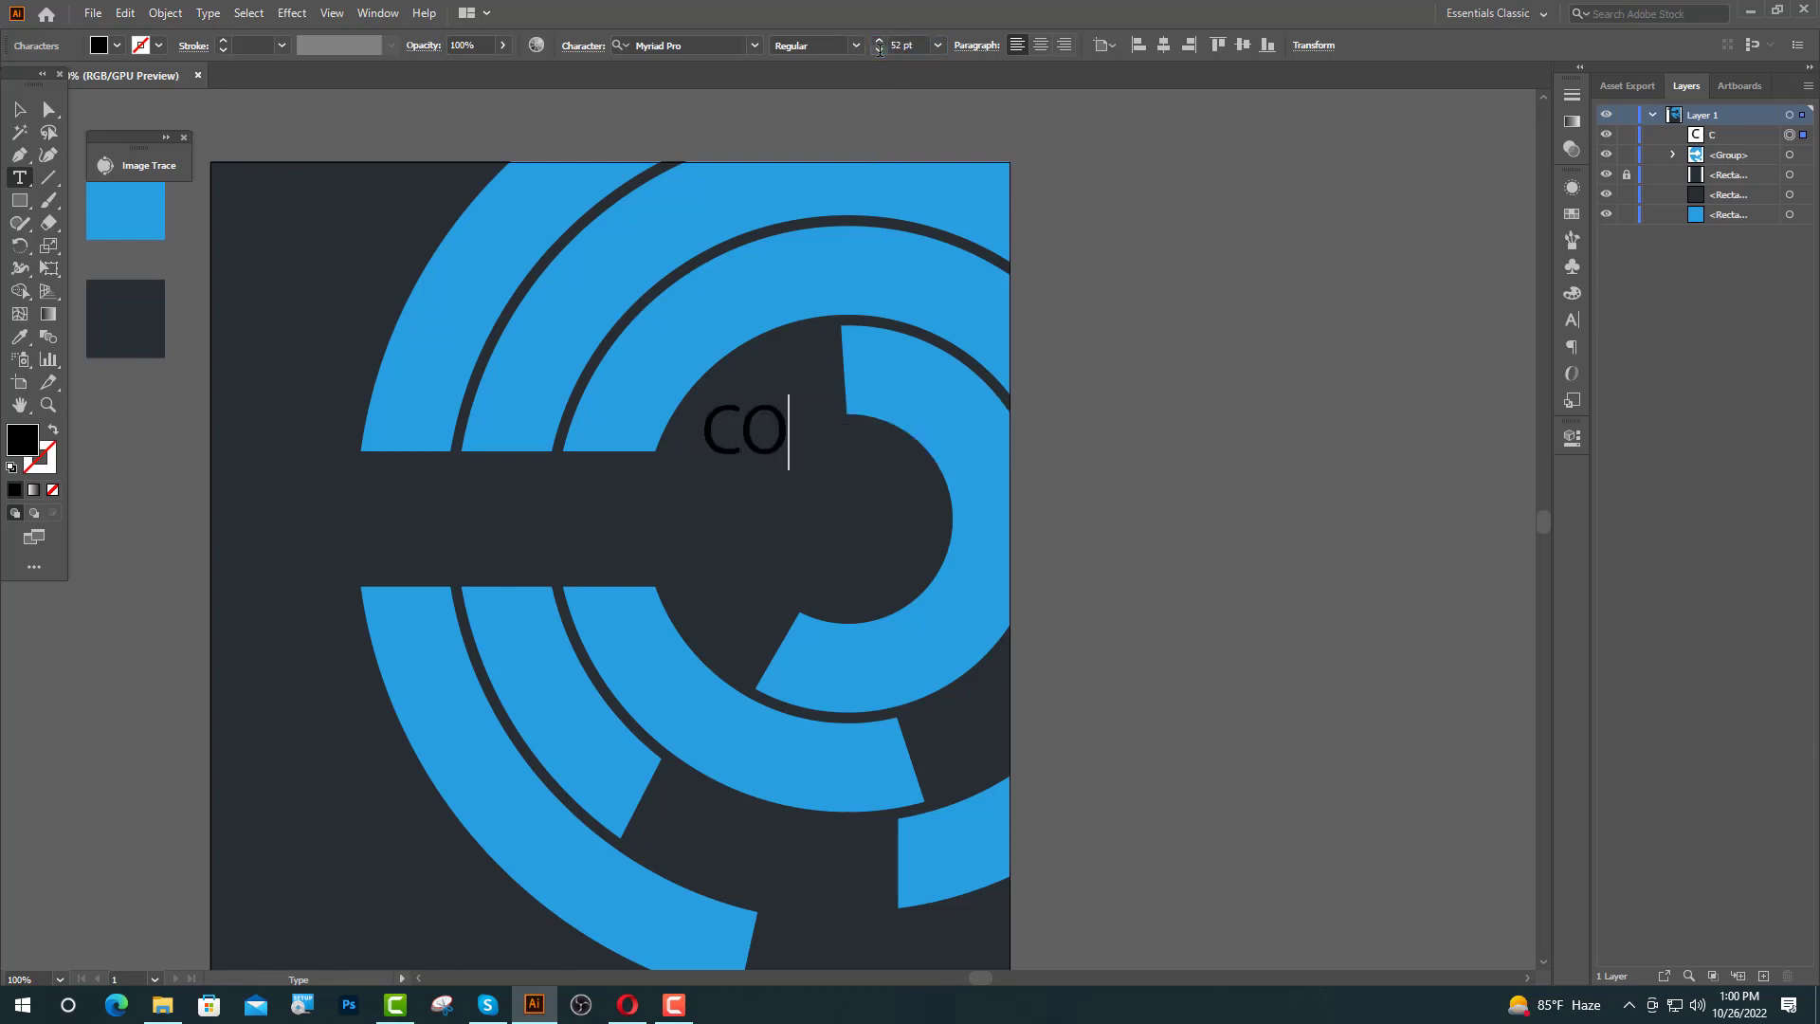
{"action": "type", "text": "RPORA"}
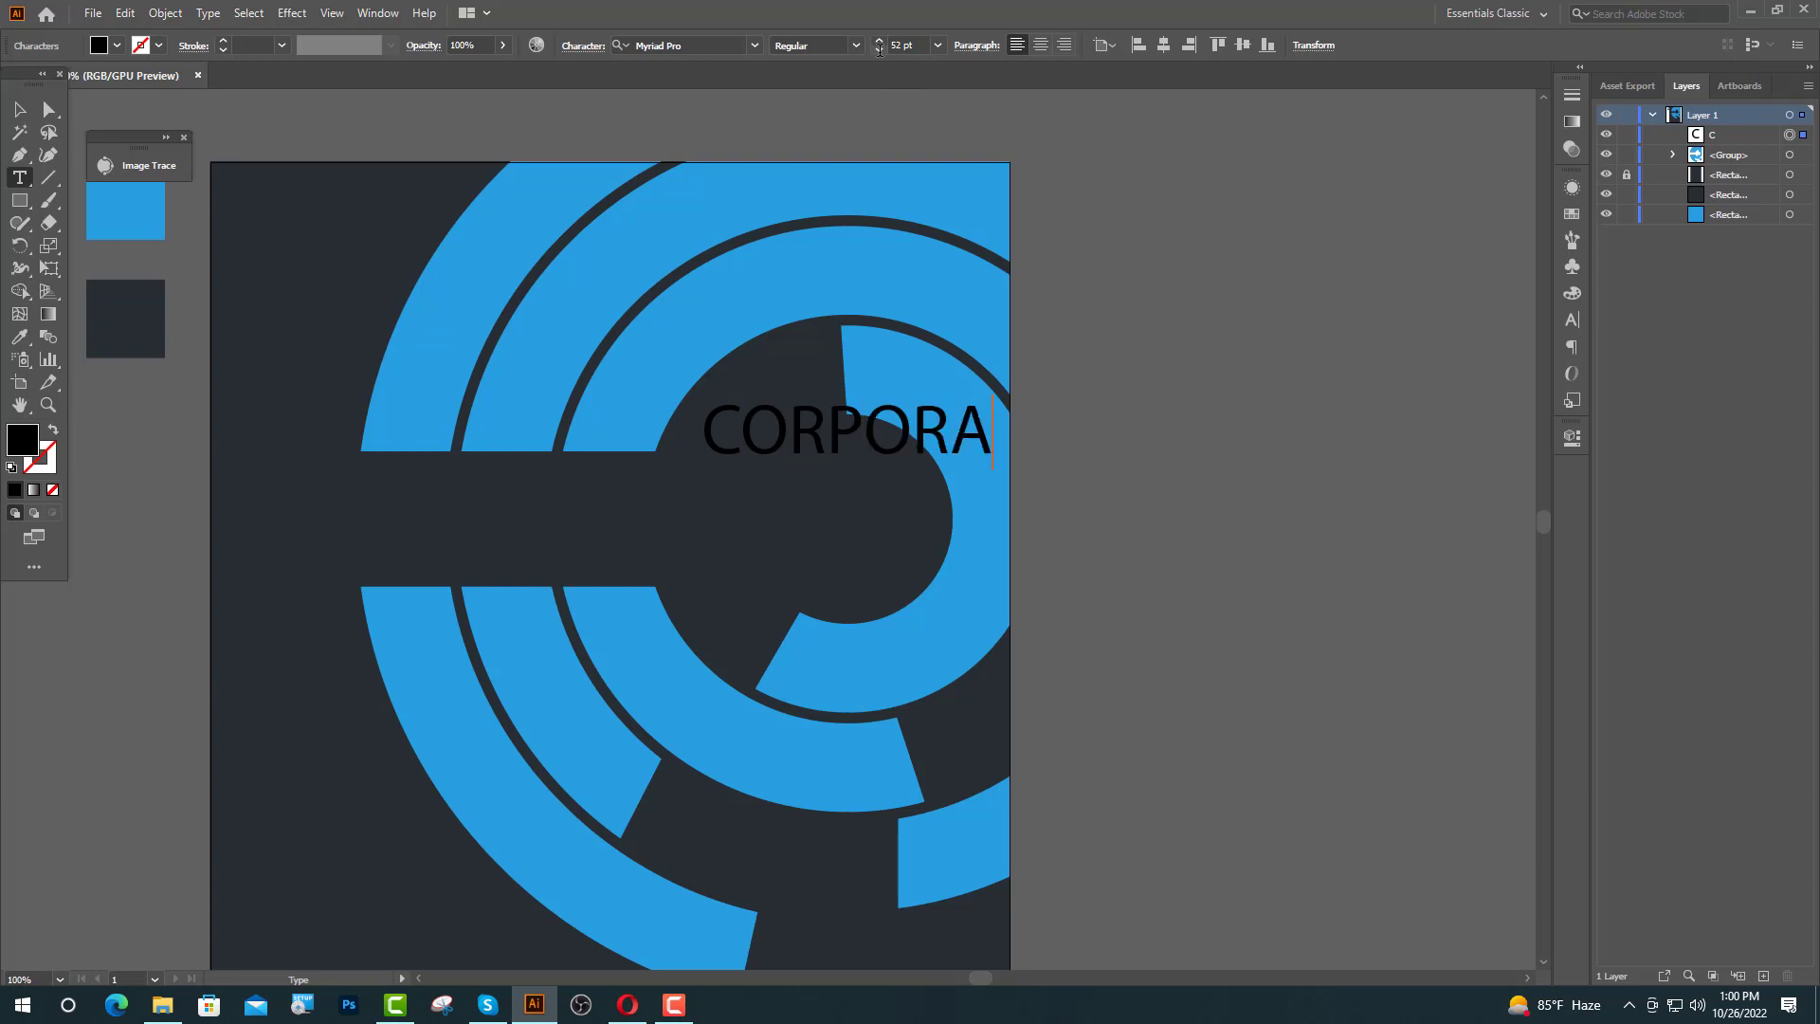
{"action": "type", "text": "TE DE"}
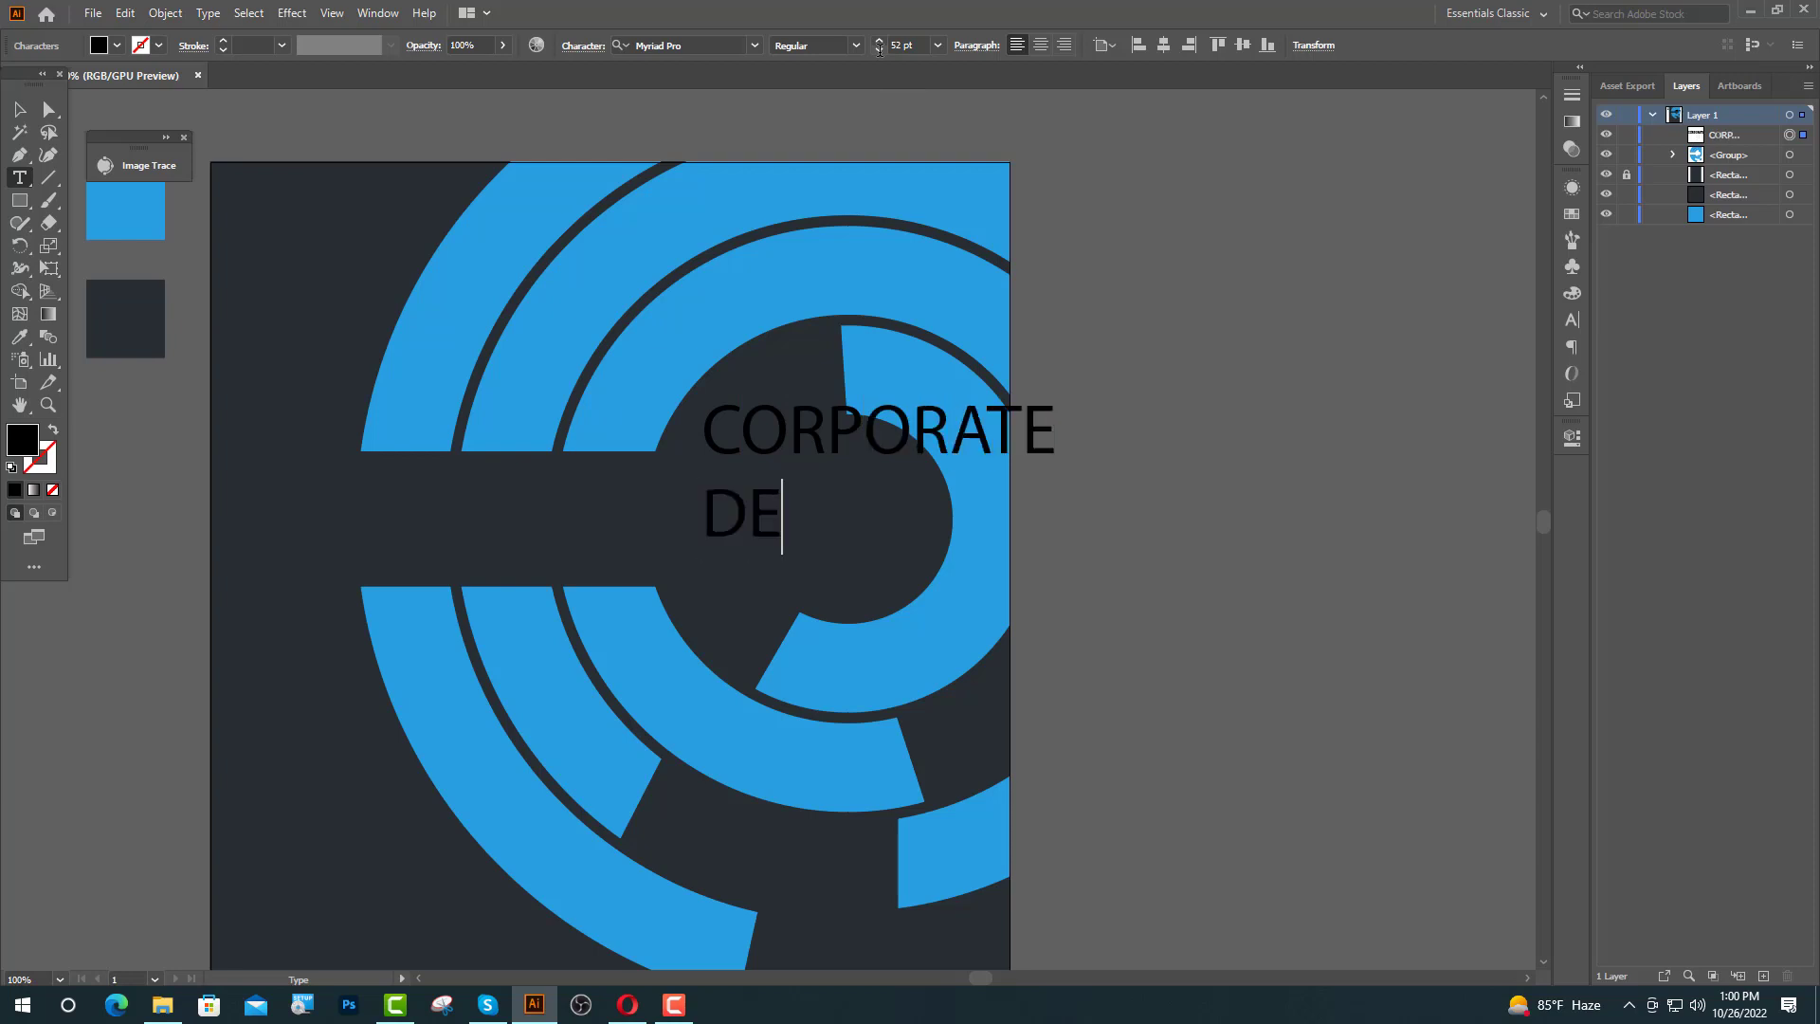
{"action": "type", "text": "SIGN"}
{"action": "key", "text": "Escape"}
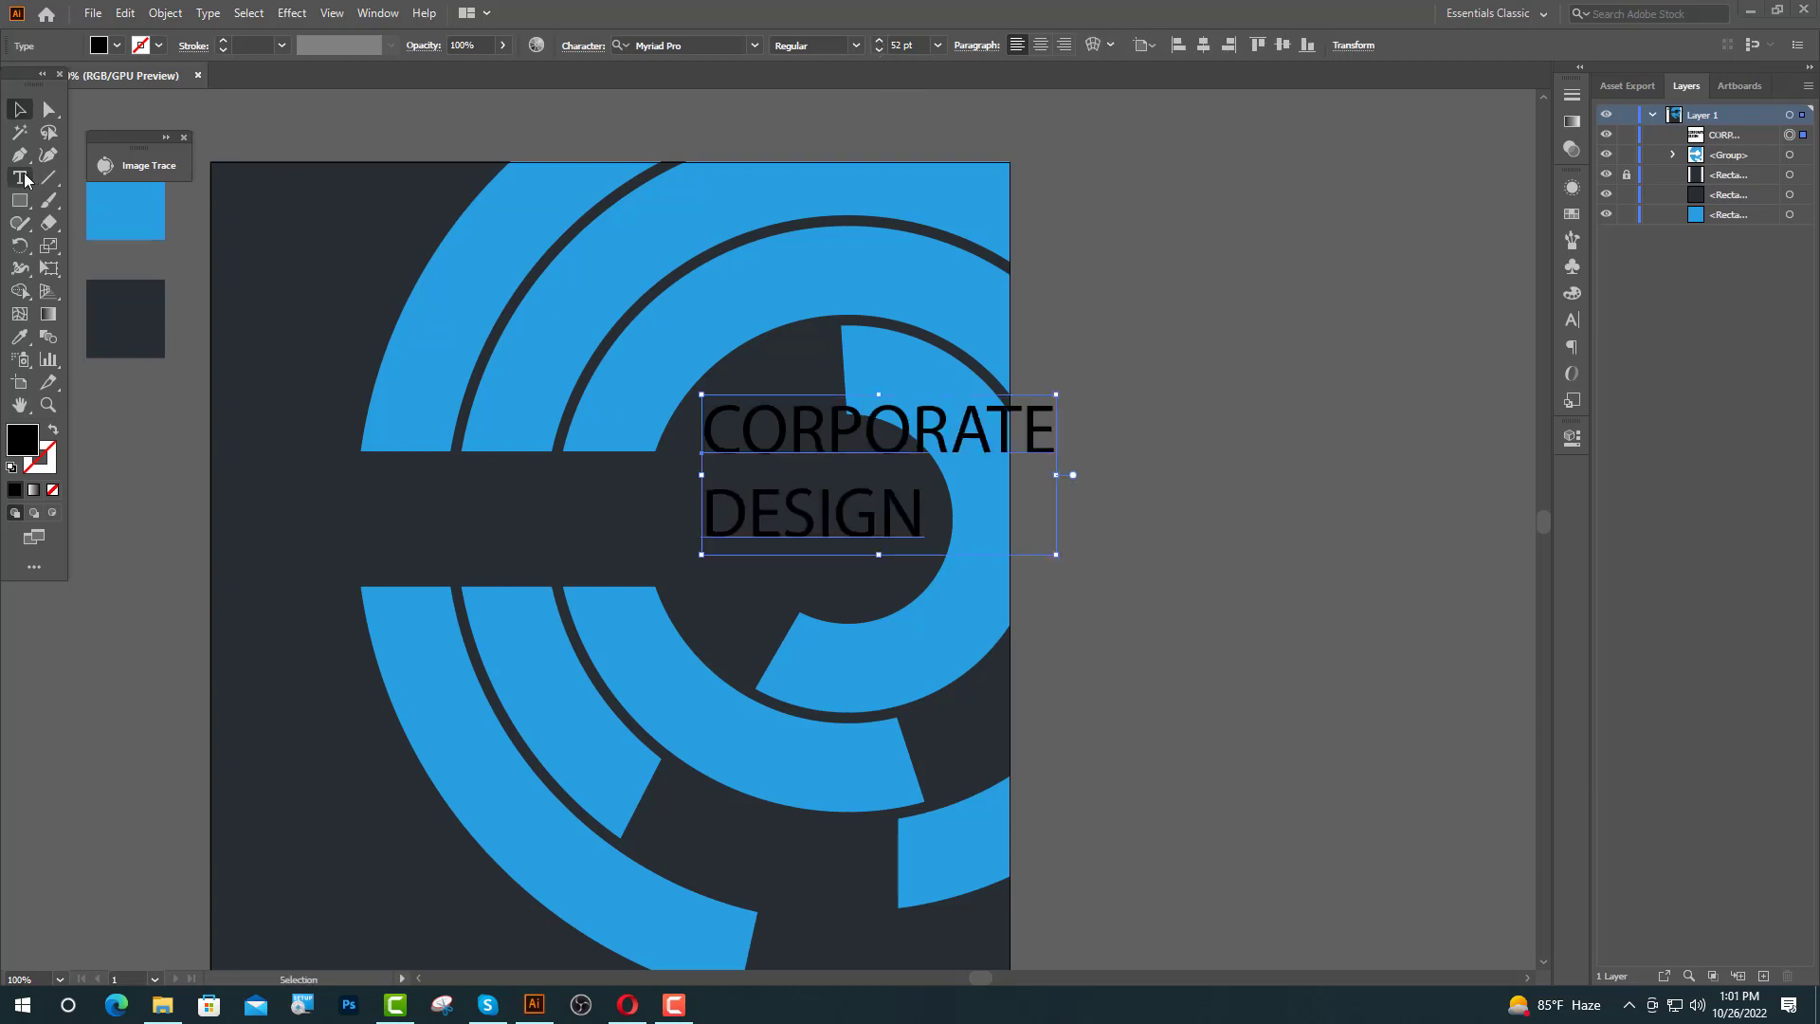
- Reduce the font size of the word "CORPORATE" to 35 pt and deselect the title
{"action": "left_click_drag", "start_coordinate": [1050, 428], "coordinate": [702, 457]}
{"action": "left_click", "coordinate": [891, 46]}
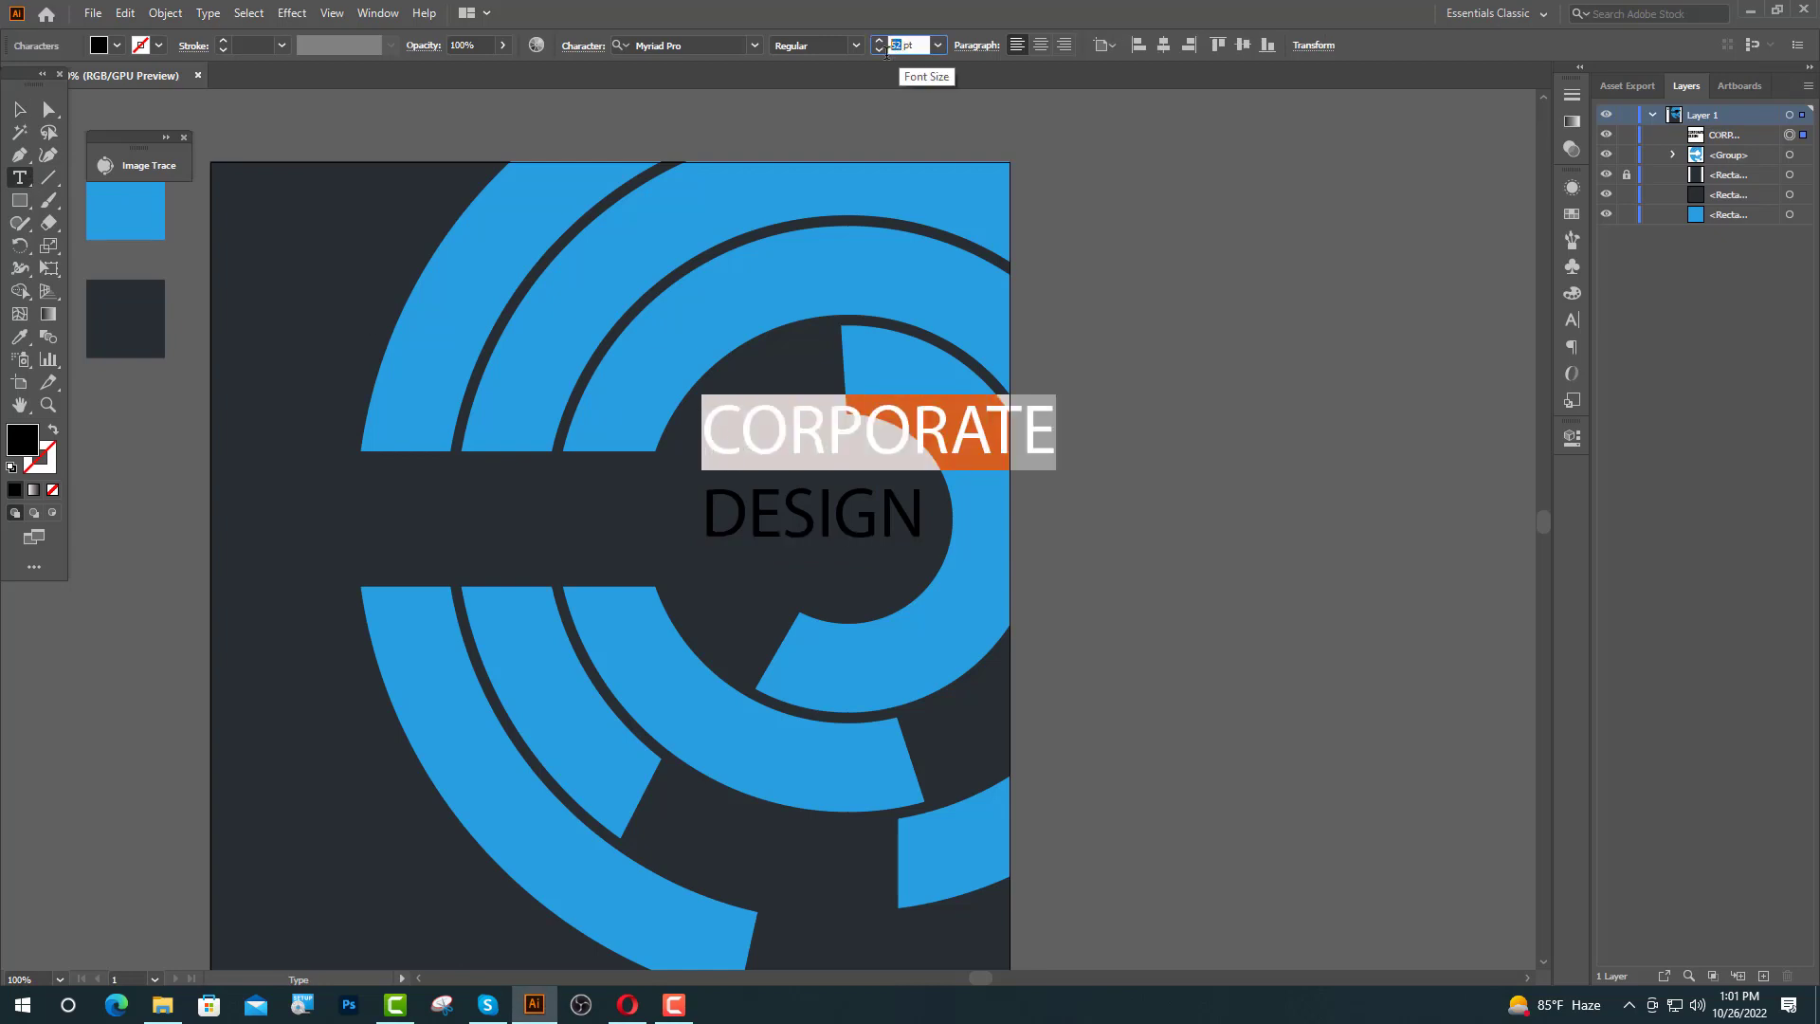
{"action": "type", "text": "35"}
{"action": "key", "text": "Return"}
{"action": "key", "text": "Escape"}
{"action": "left_click", "coordinate": [1119, 360]}
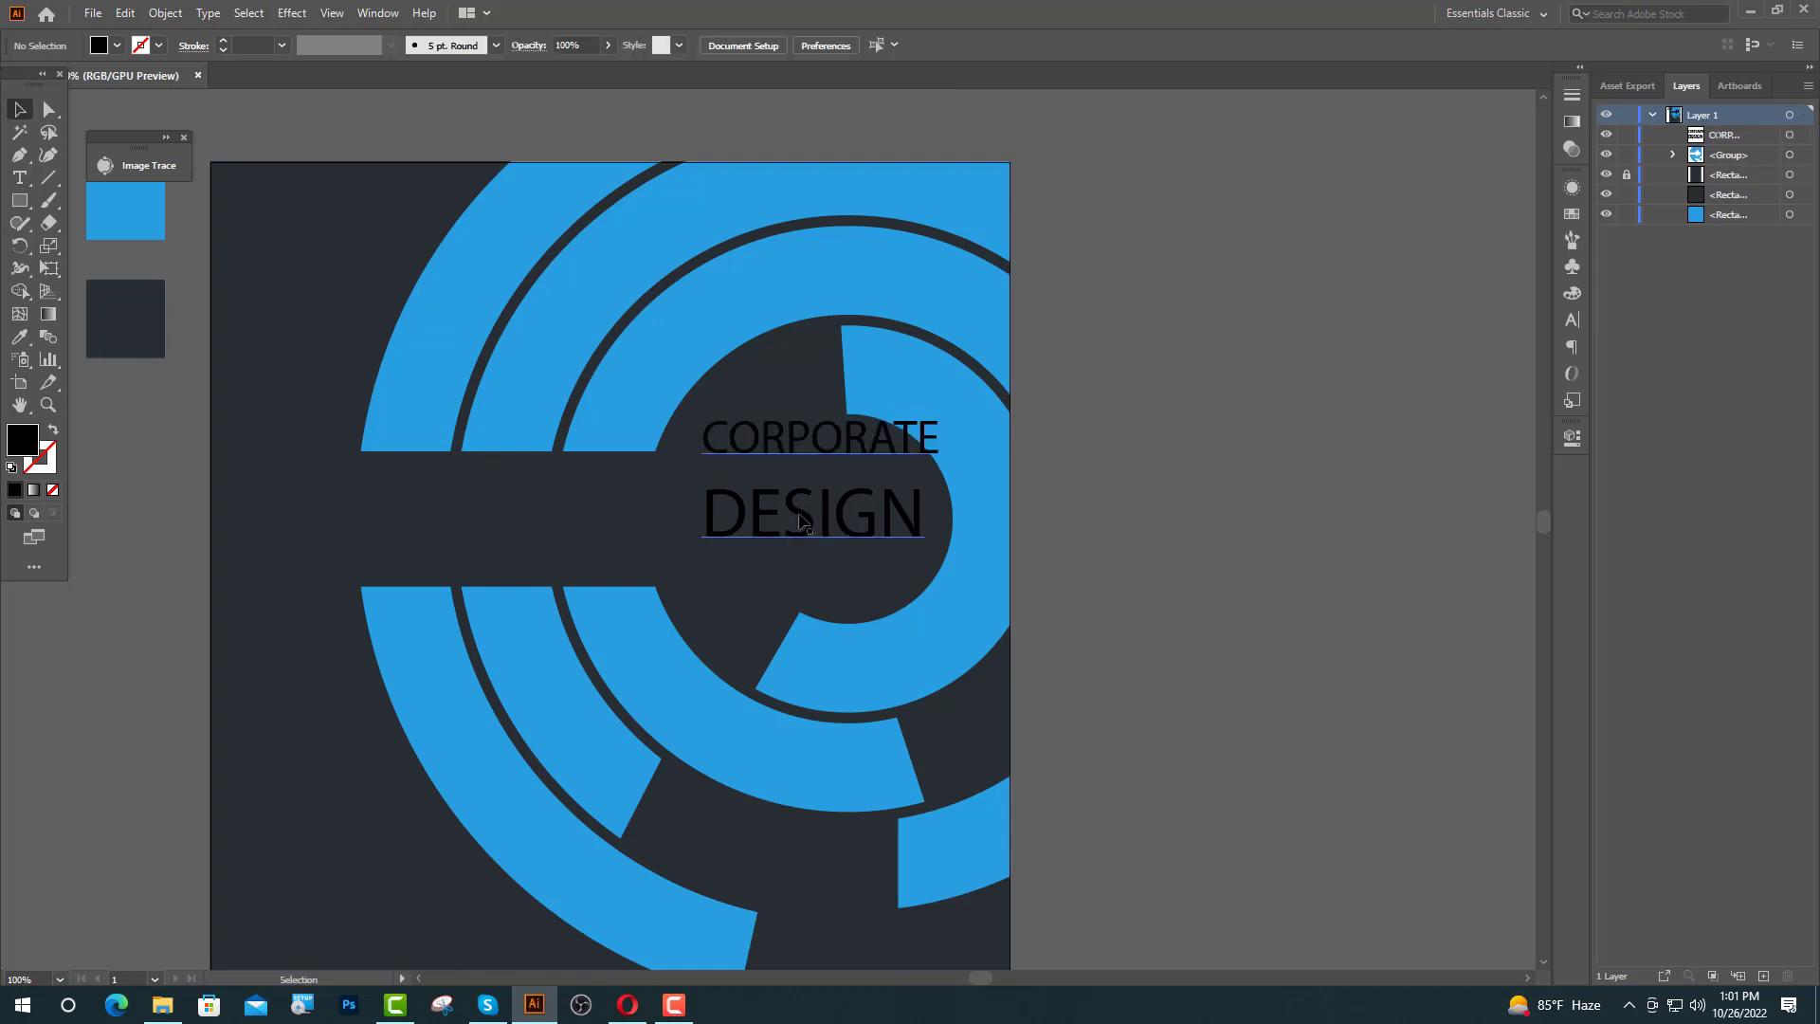
- Move the title down into the gap of the inner ring and set its font to Poppins Bold
{"action": "left_click_drag", "start_coordinate": [832, 503], "coordinate": [822, 542]}
{"action": "left_click", "coordinate": [720, 46]}
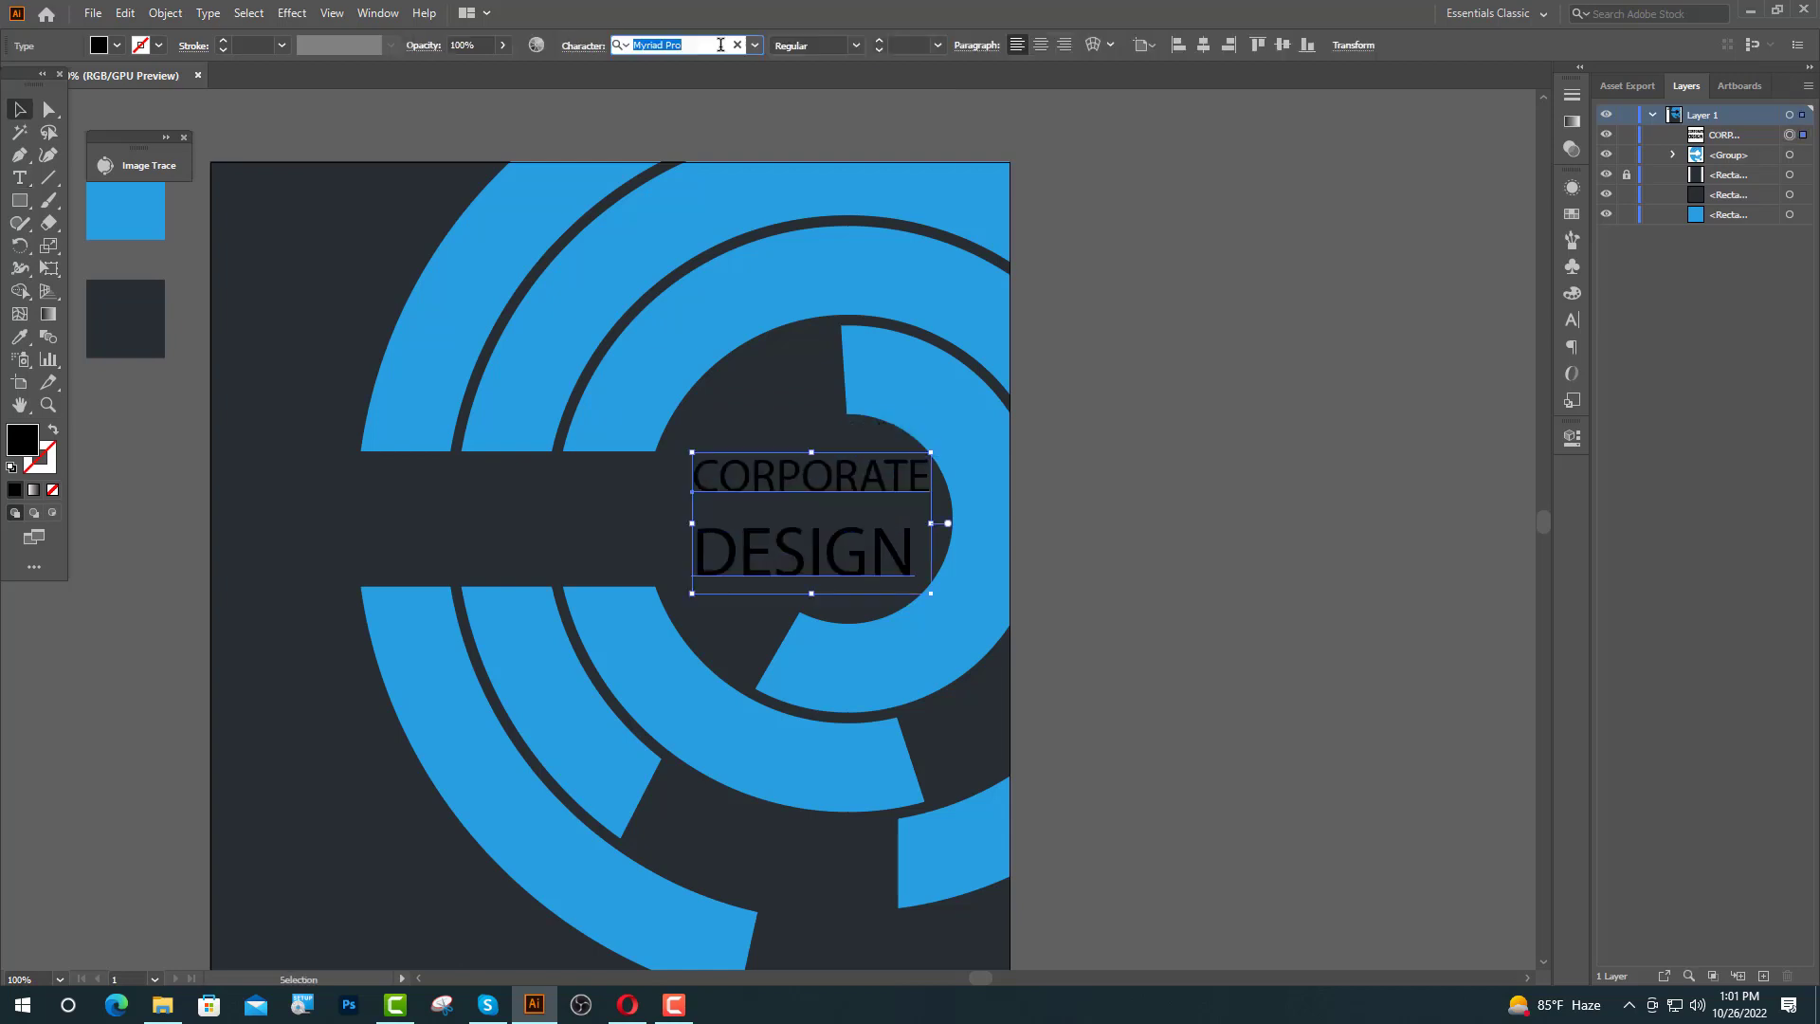
{"action": "type", "text": "PO"}
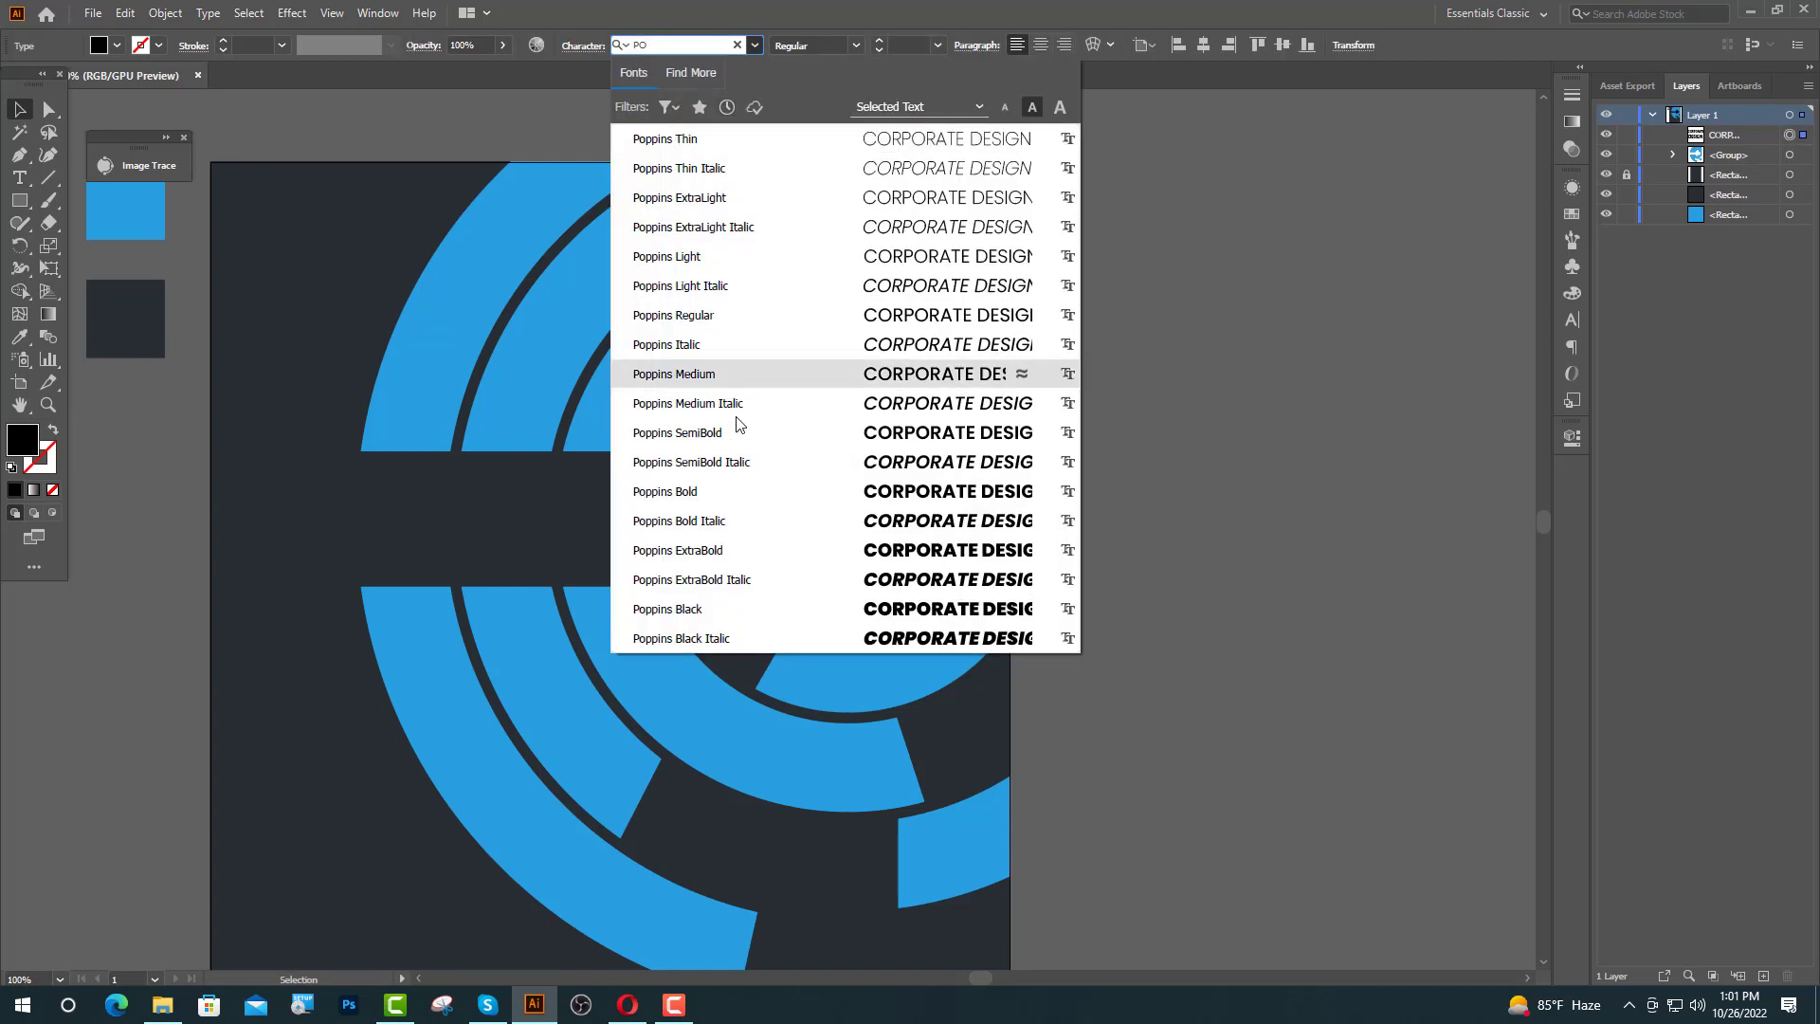
{"action": "left_click", "coordinate": [718, 503]}
{"action": "key", "text": "ctrl+equal"}
{"action": "key", "text": "ctrl+equal"}
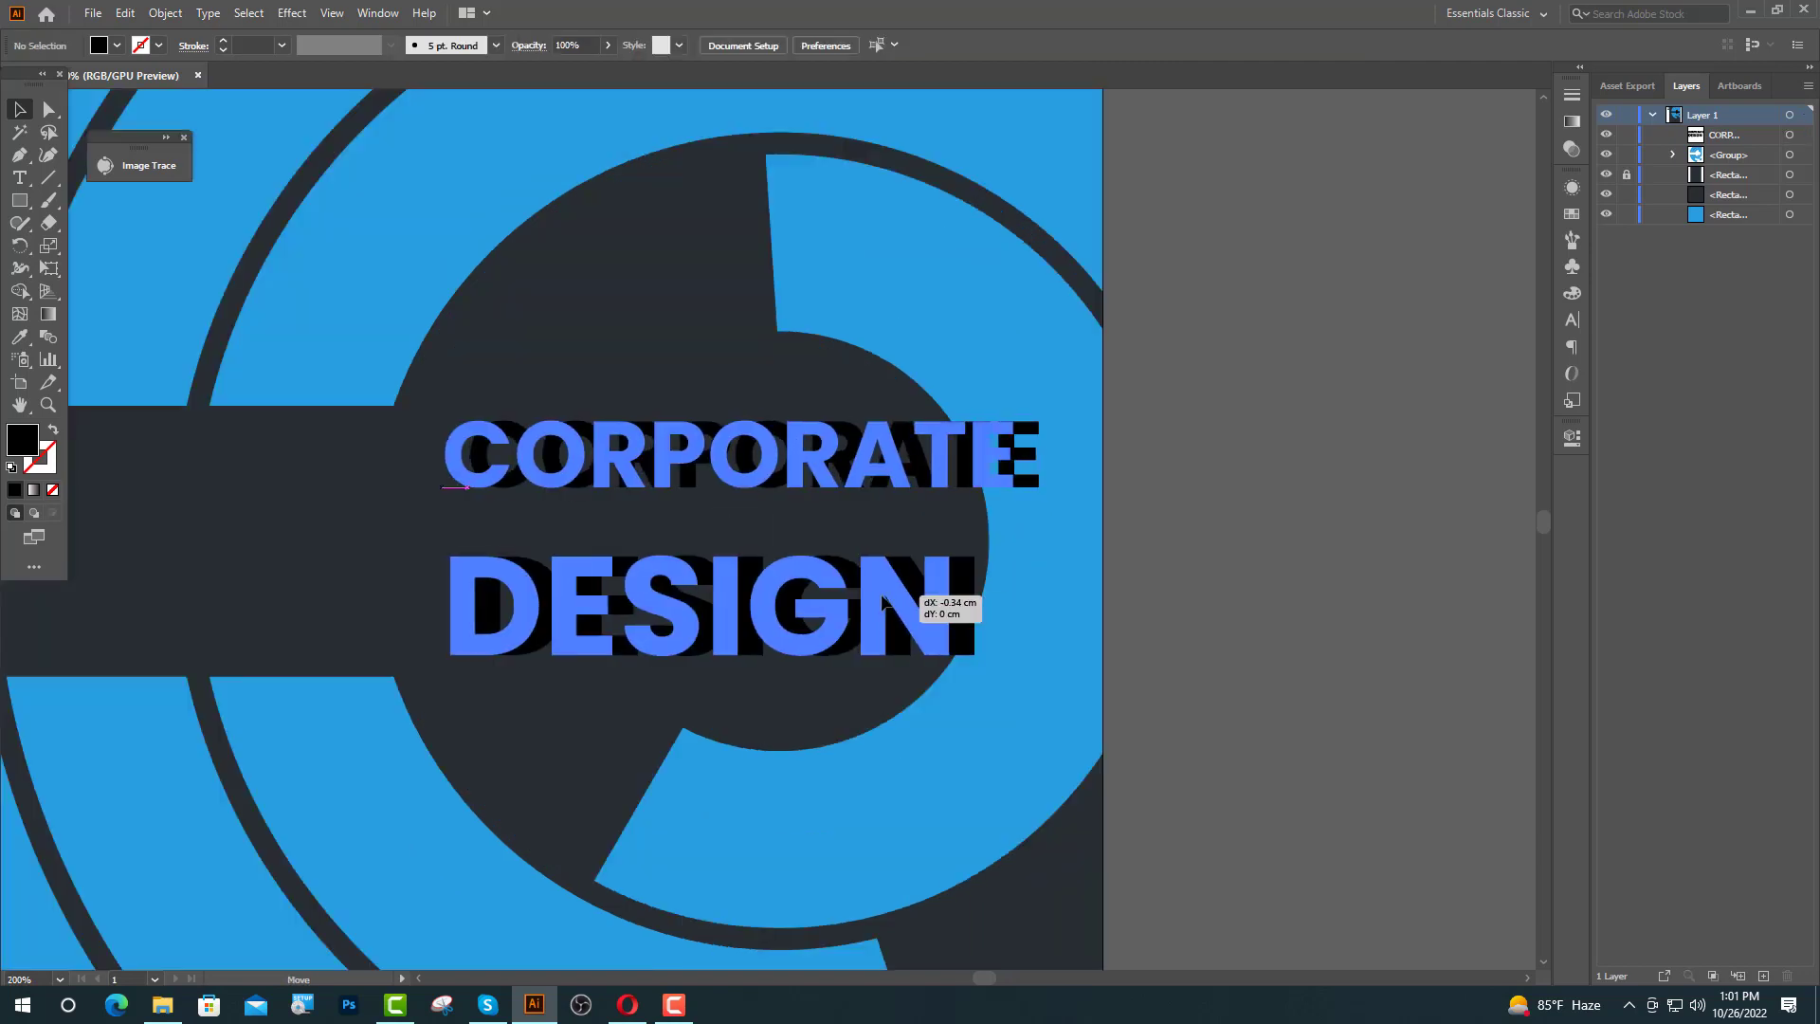
{"action": "key", "text": "Escape"}
- Set the word "CORPORATE" to Poppins Medium at 32 pt
{"action": "left_click", "coordinate": [26, 180]}
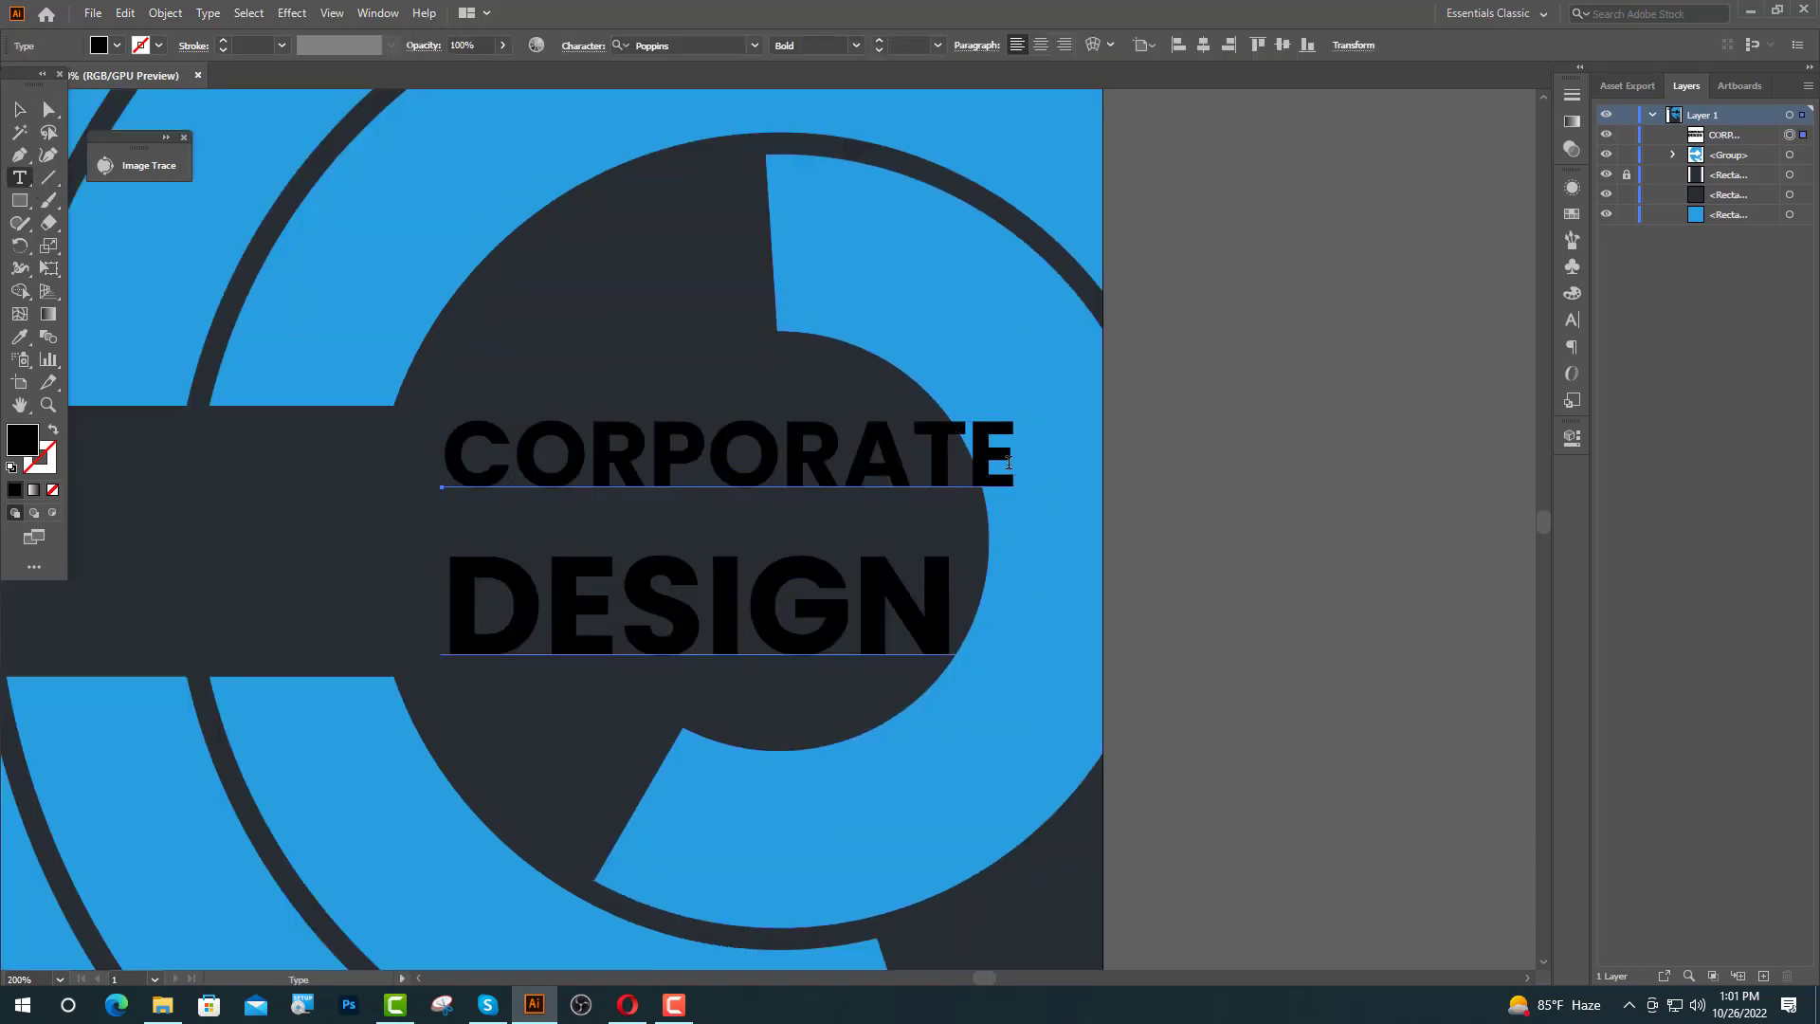
{"action": "left_click_drag", "start_coordinate": [1016, 467], "coordinate": [444, 466]}
{"action": "left_click", "coordinate": [856, 46]}
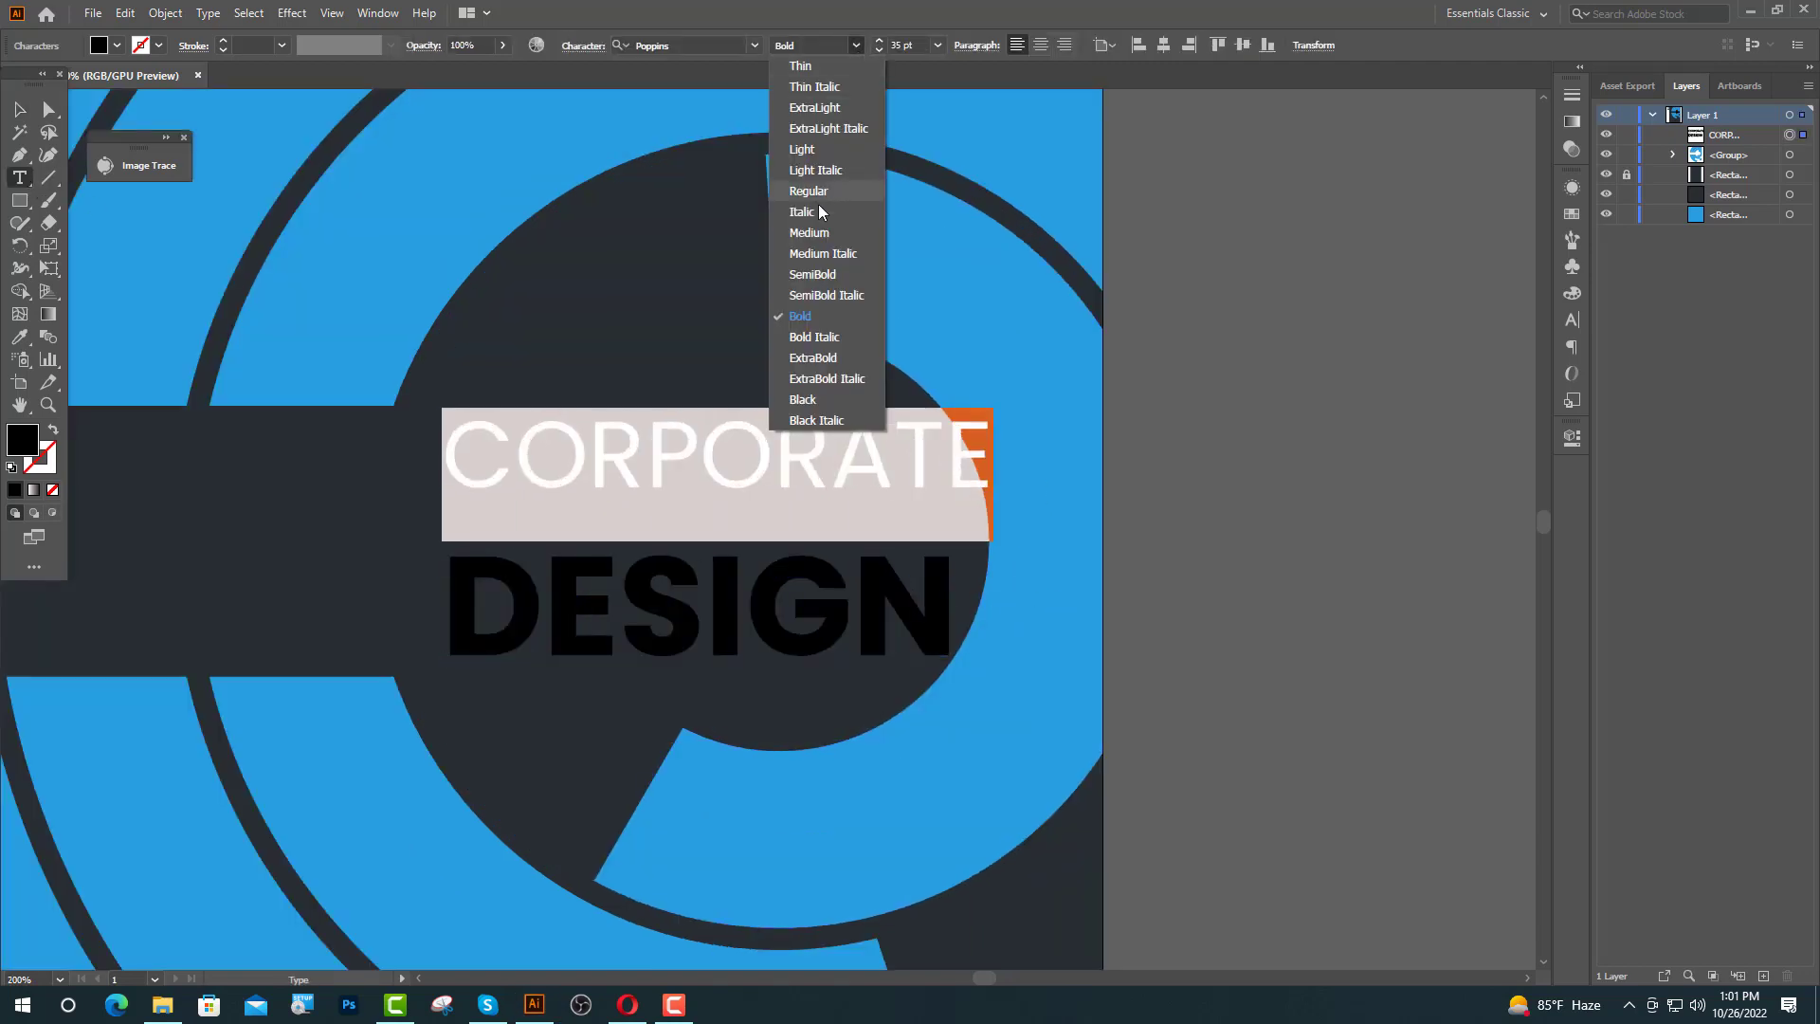
{"action": "left_click", "coordinate": [821, 237]}
{"action": "double_click", "coordinate": [896, 46]}
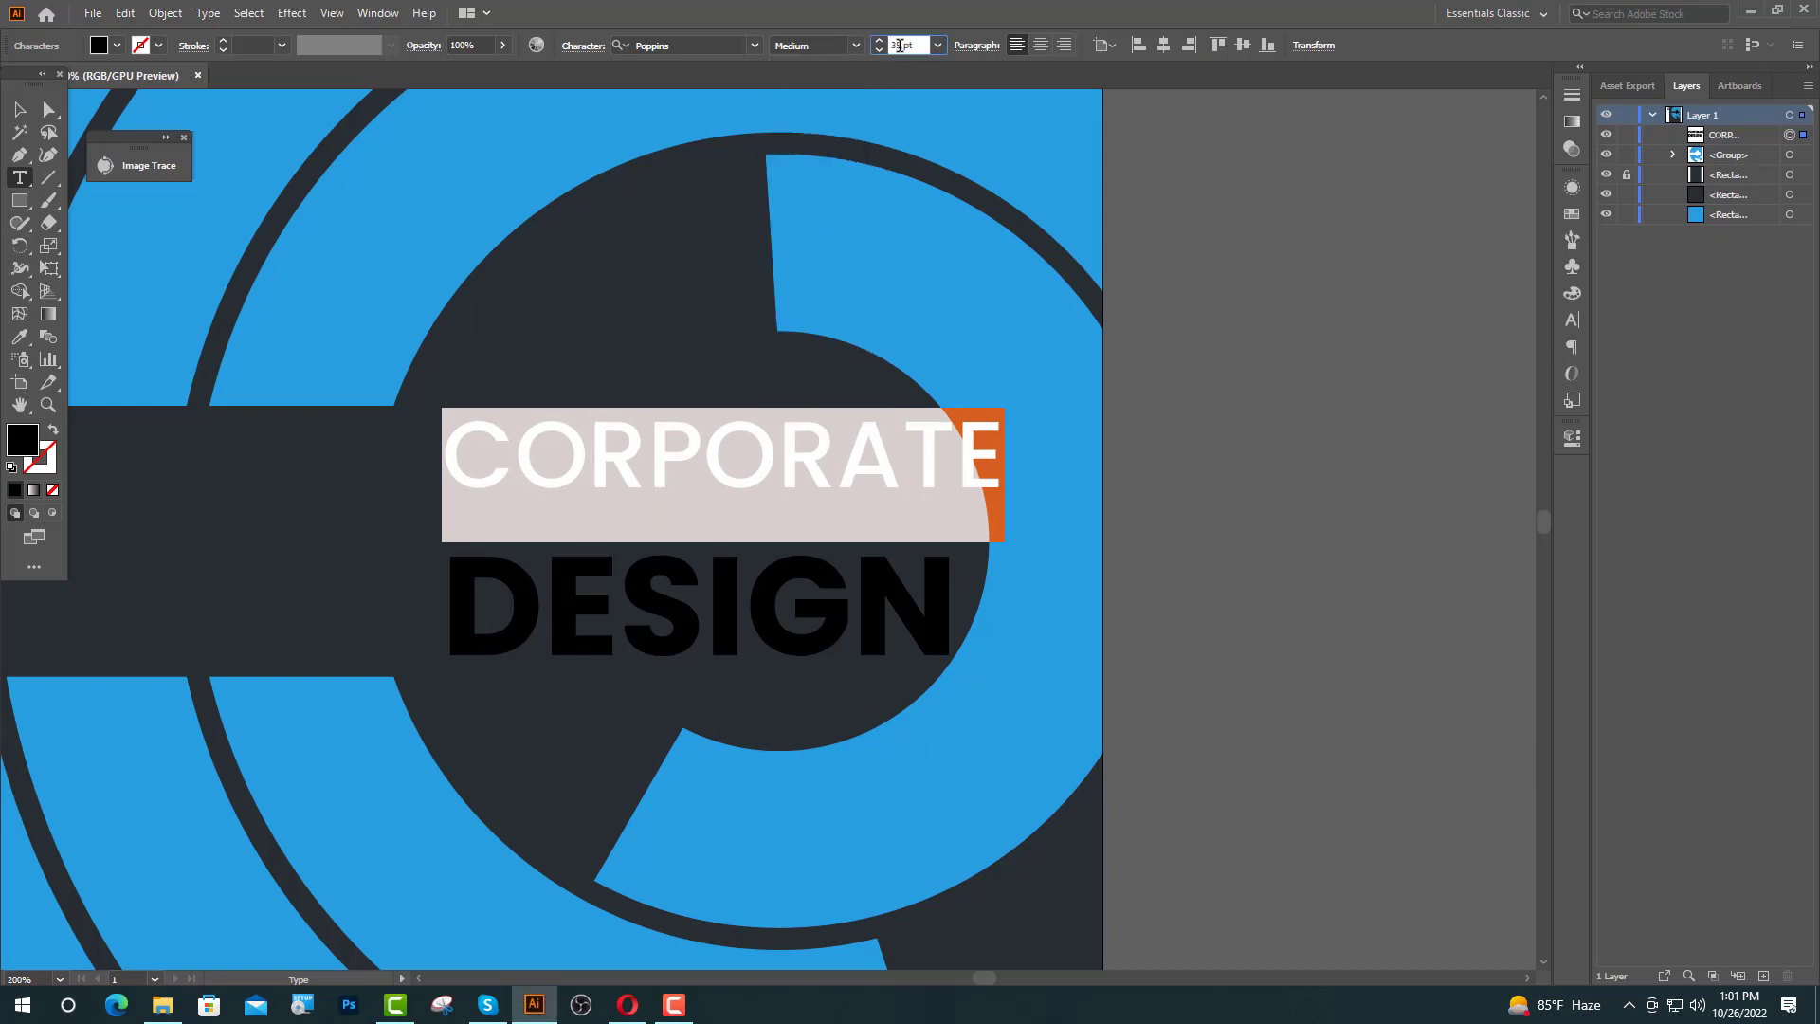
{"action": "key", "text": "Return"}
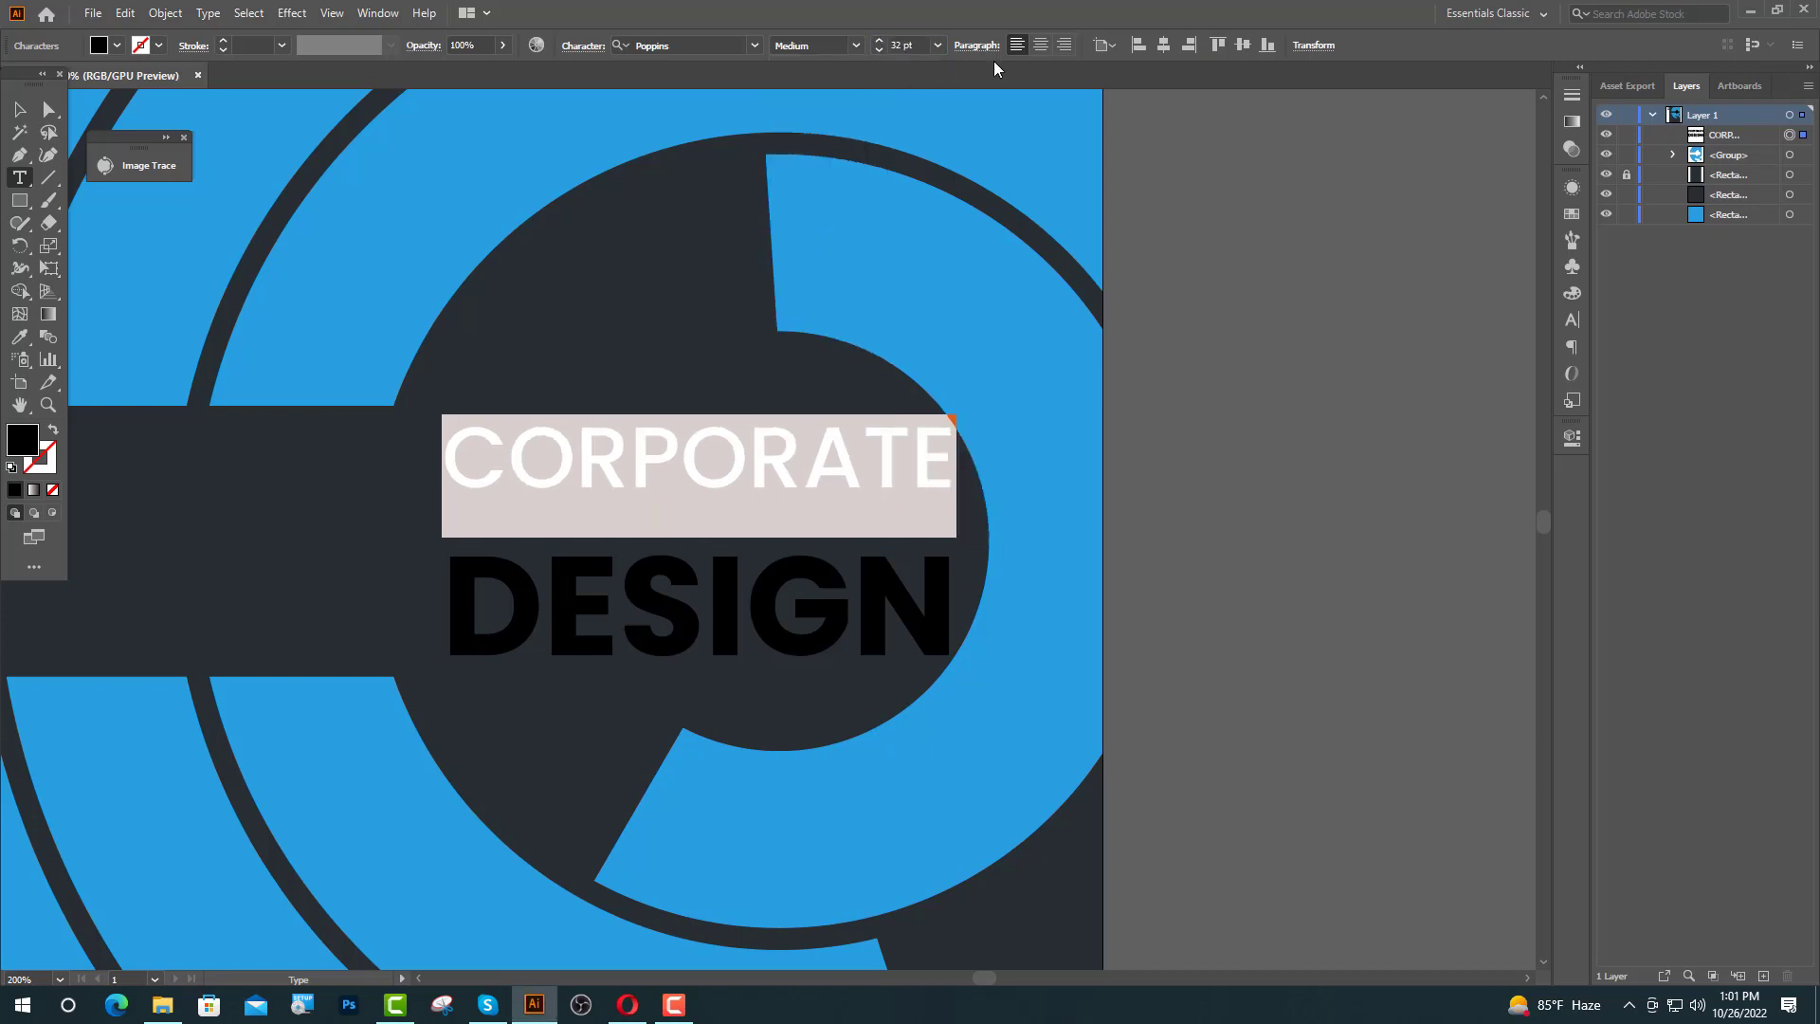
- Centre-align the two title lines and move the title back inside the inner ring
{"action": "key", "text": "Escape"}
{"action": "left_click", "coordinate": [1040, 46]}
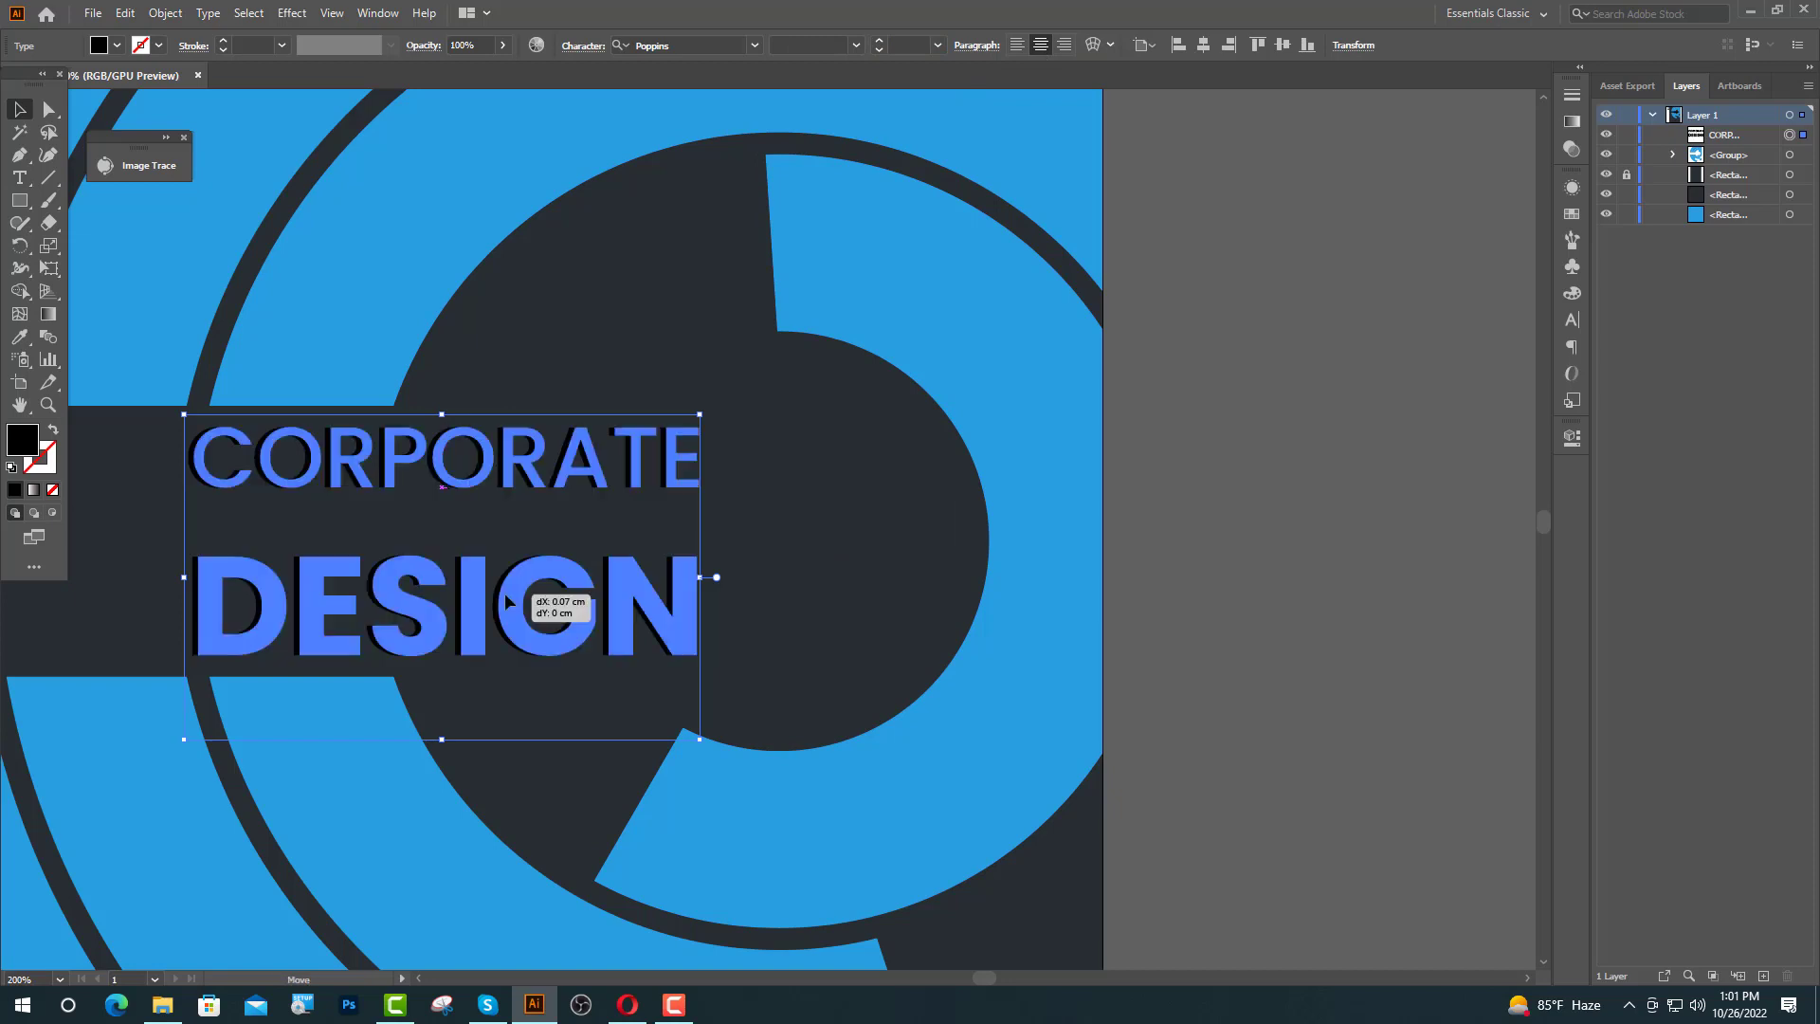
{"action": "left_click_drag", "start_coordinate": [549, 609], "coordinate": [795, 610]}
- Fill the word "CORPORATE" with white
{"action": "key", "text": "t"}
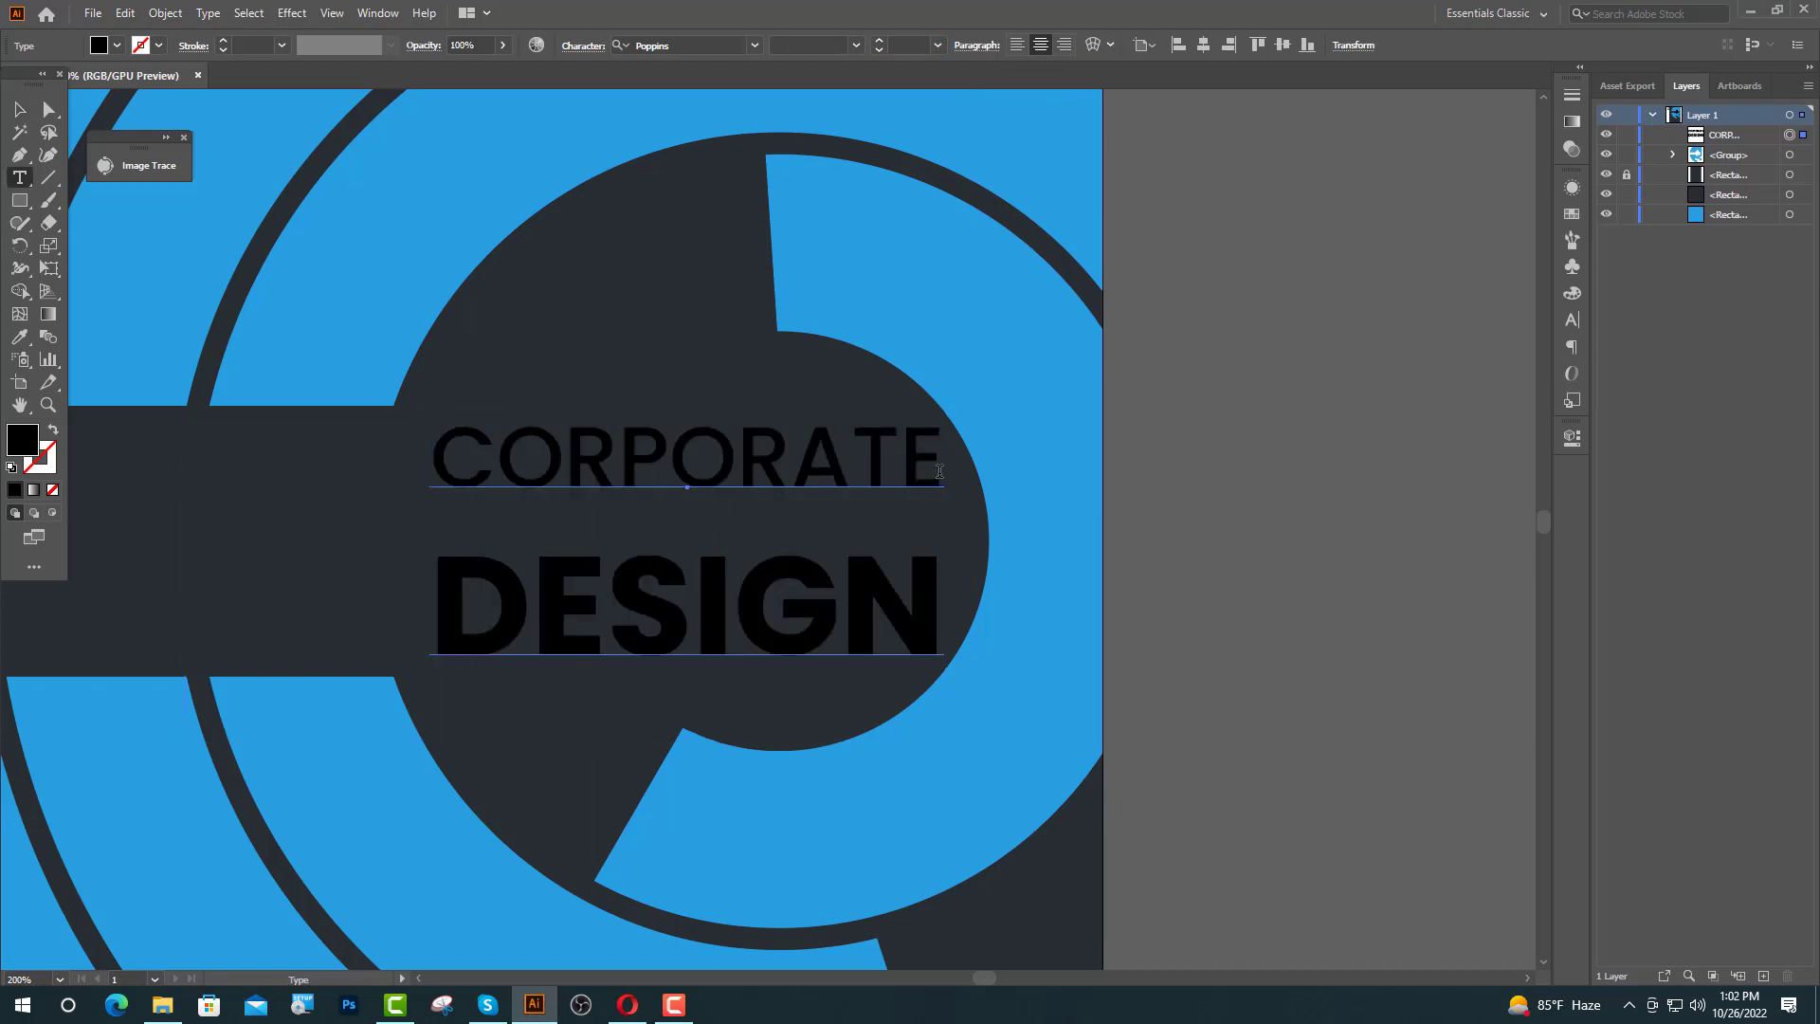
{"action": "left_click_drag", "start_coordinate": [938, 471], "coordinate": [431, 471]}
{"action": "left_click", "coordinate": [116, 46]}
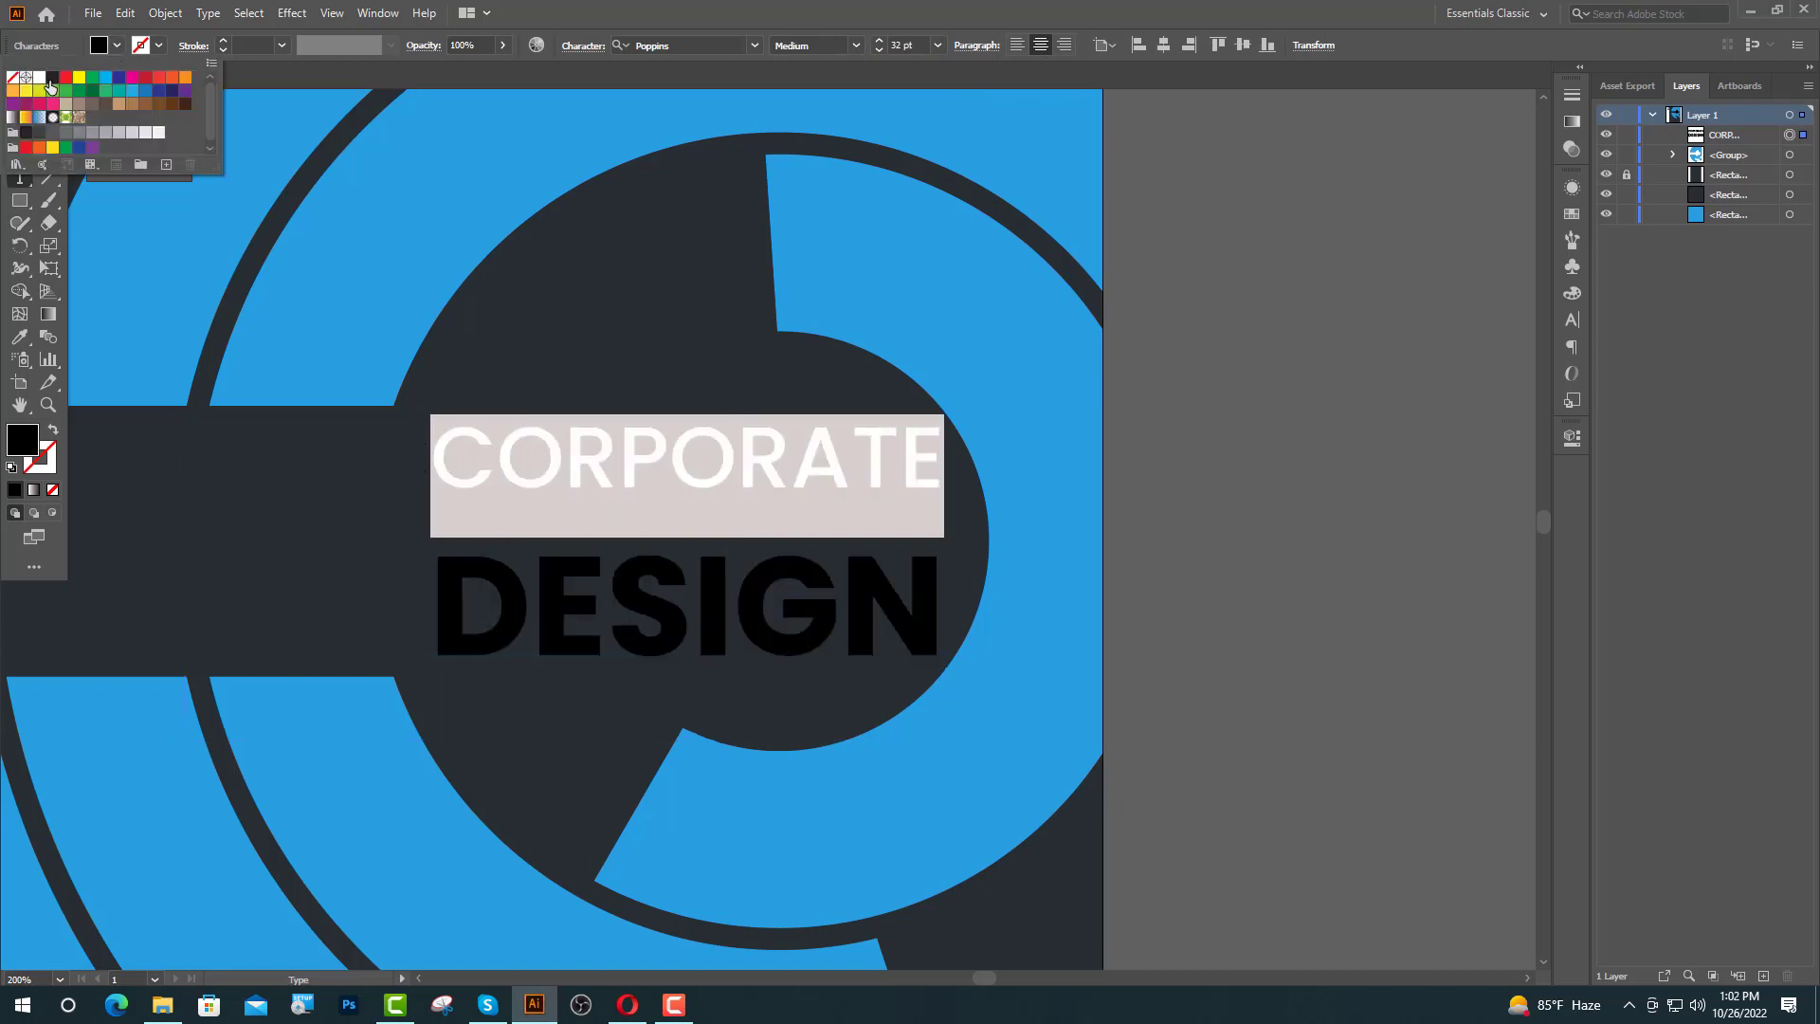
{"action": "left_click", "coordinate": [40, 77]}
{"action": "left_click", "coordinate": [1335, 467]}
- Fill the word "DESIGN" with the rings' blue using the Eyedropper
{"action": "left_click_drag", "start_coordinate": [937, 597], "coordinate": [409, 600]}
{"action": "left_click", "coordinate": [20, 338]}
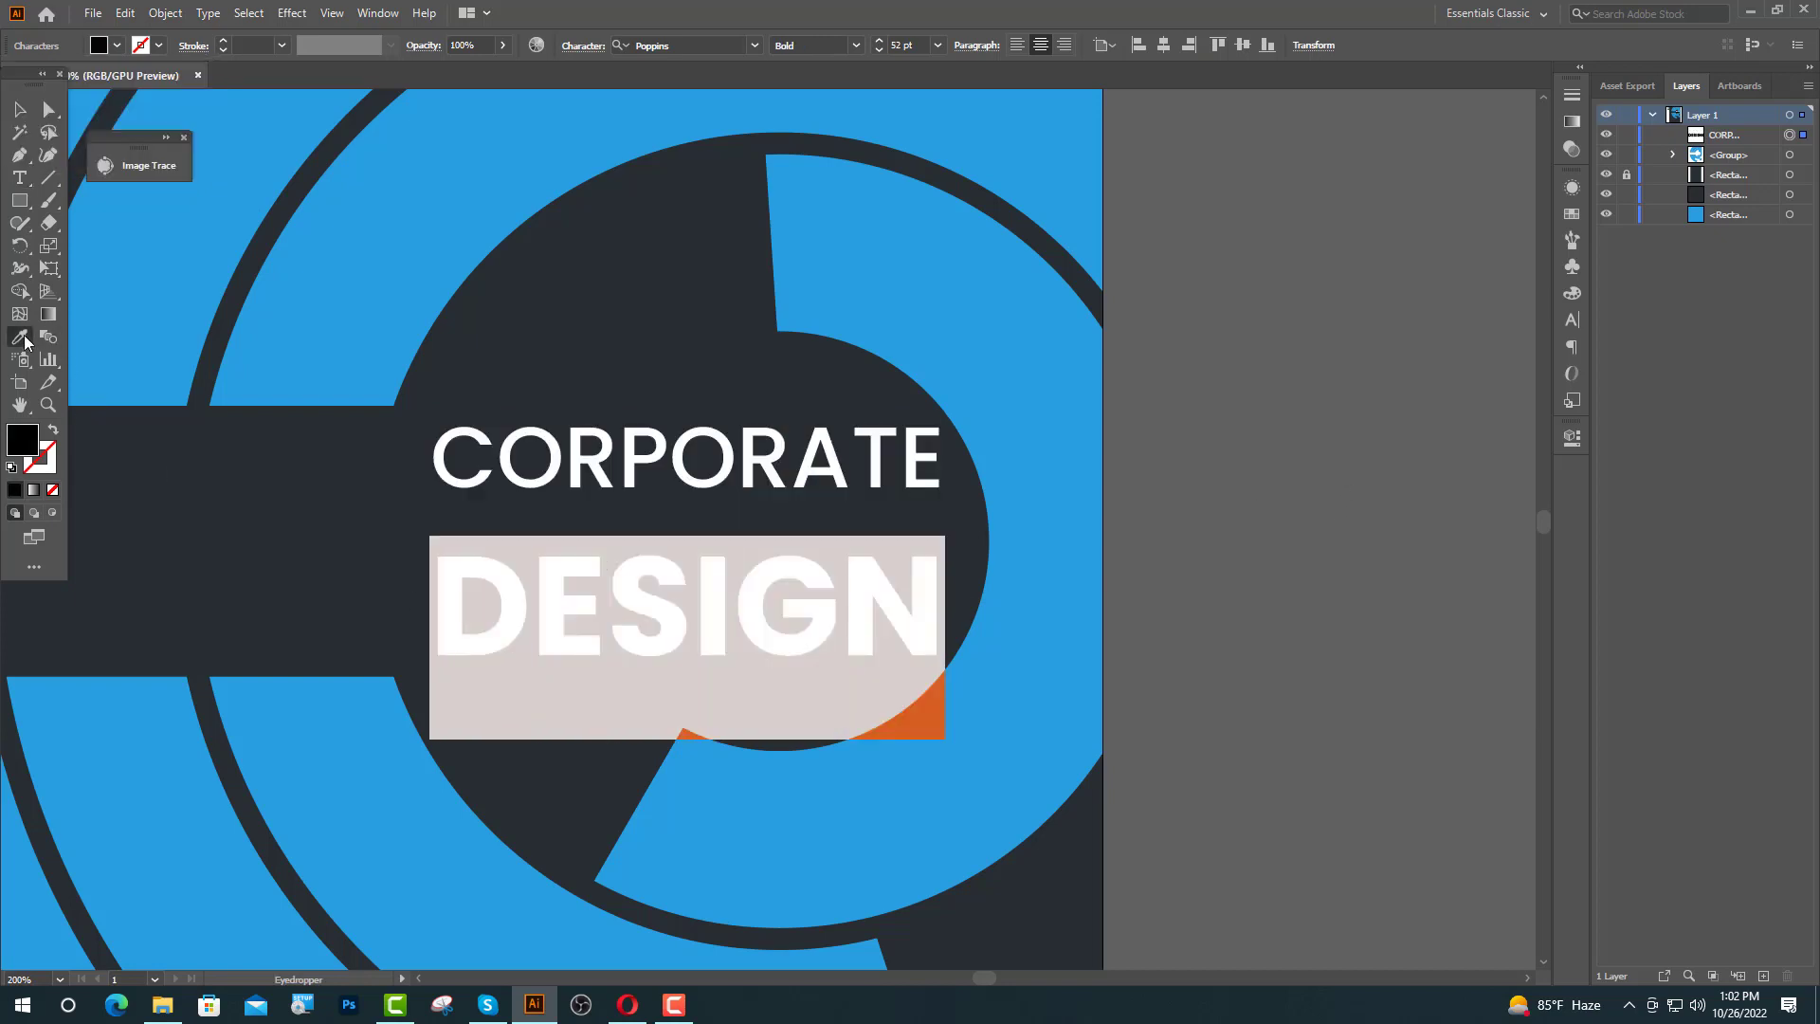
{"action": "left_click", "coordinate": [328, 343]}
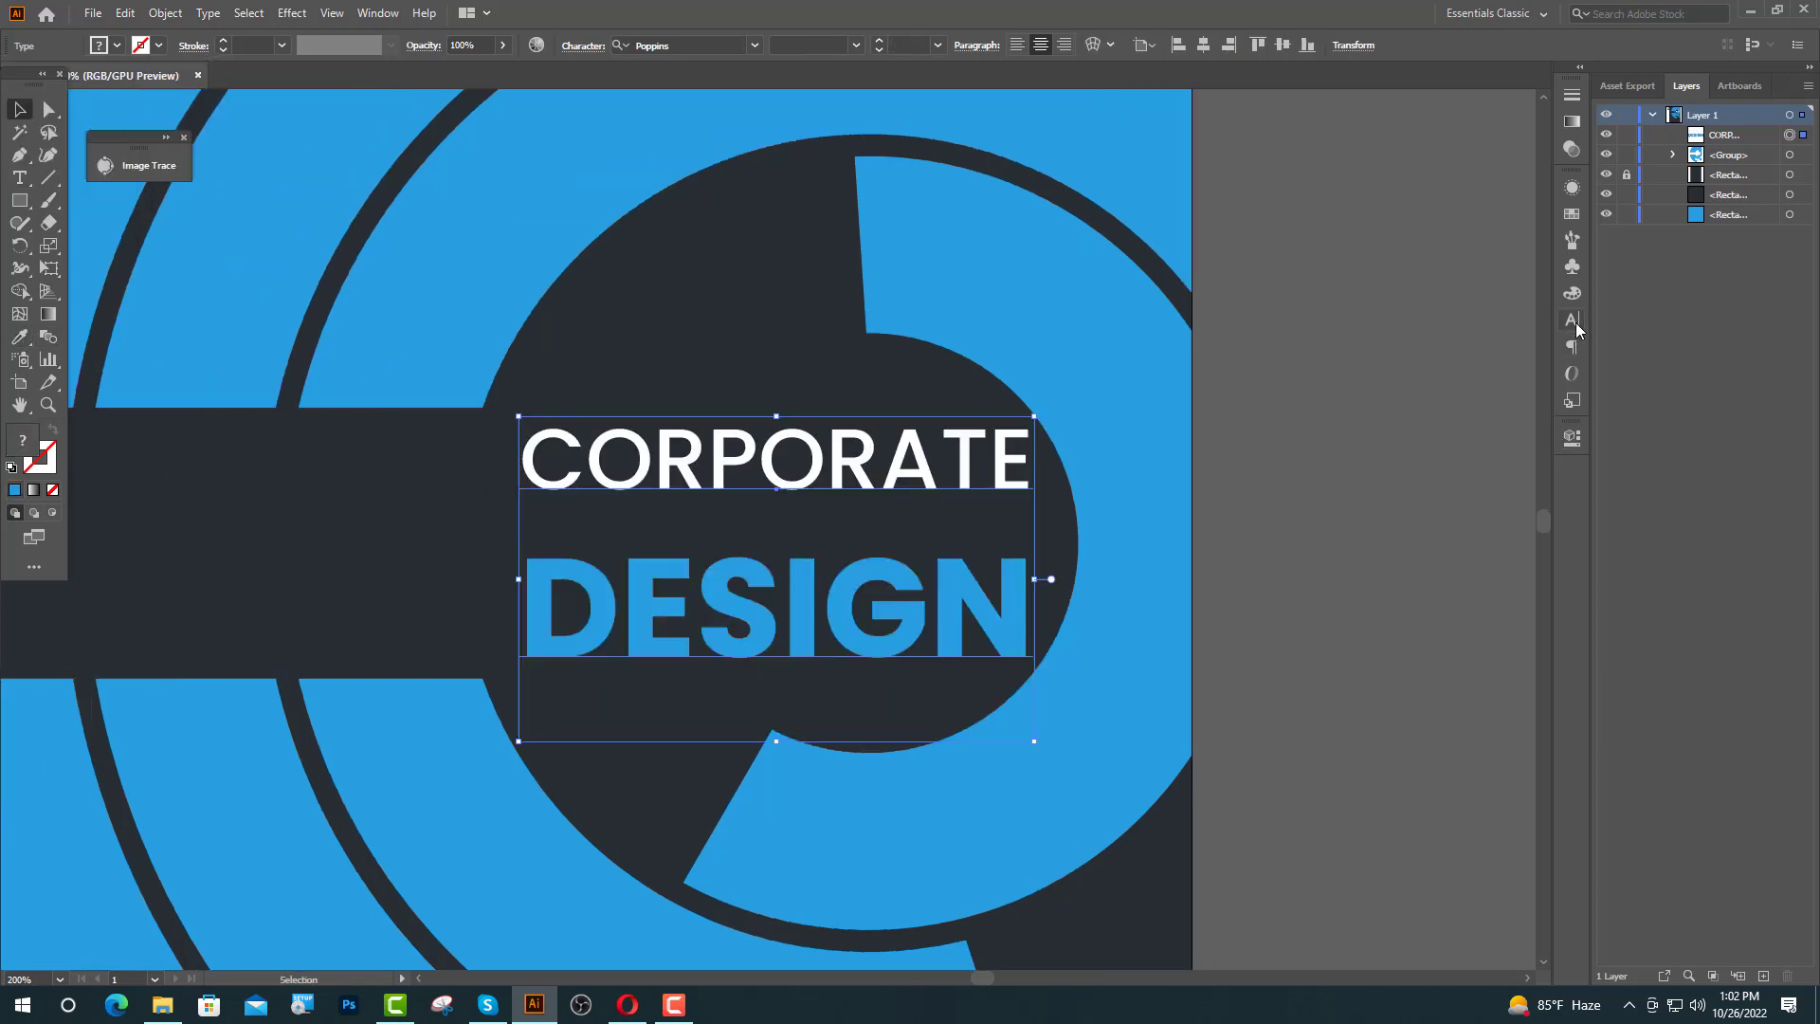
- Tighten the title's line spacing by setting its leading to 50 pt
{"action": "left_click", "coordinate": [1572, 320]}
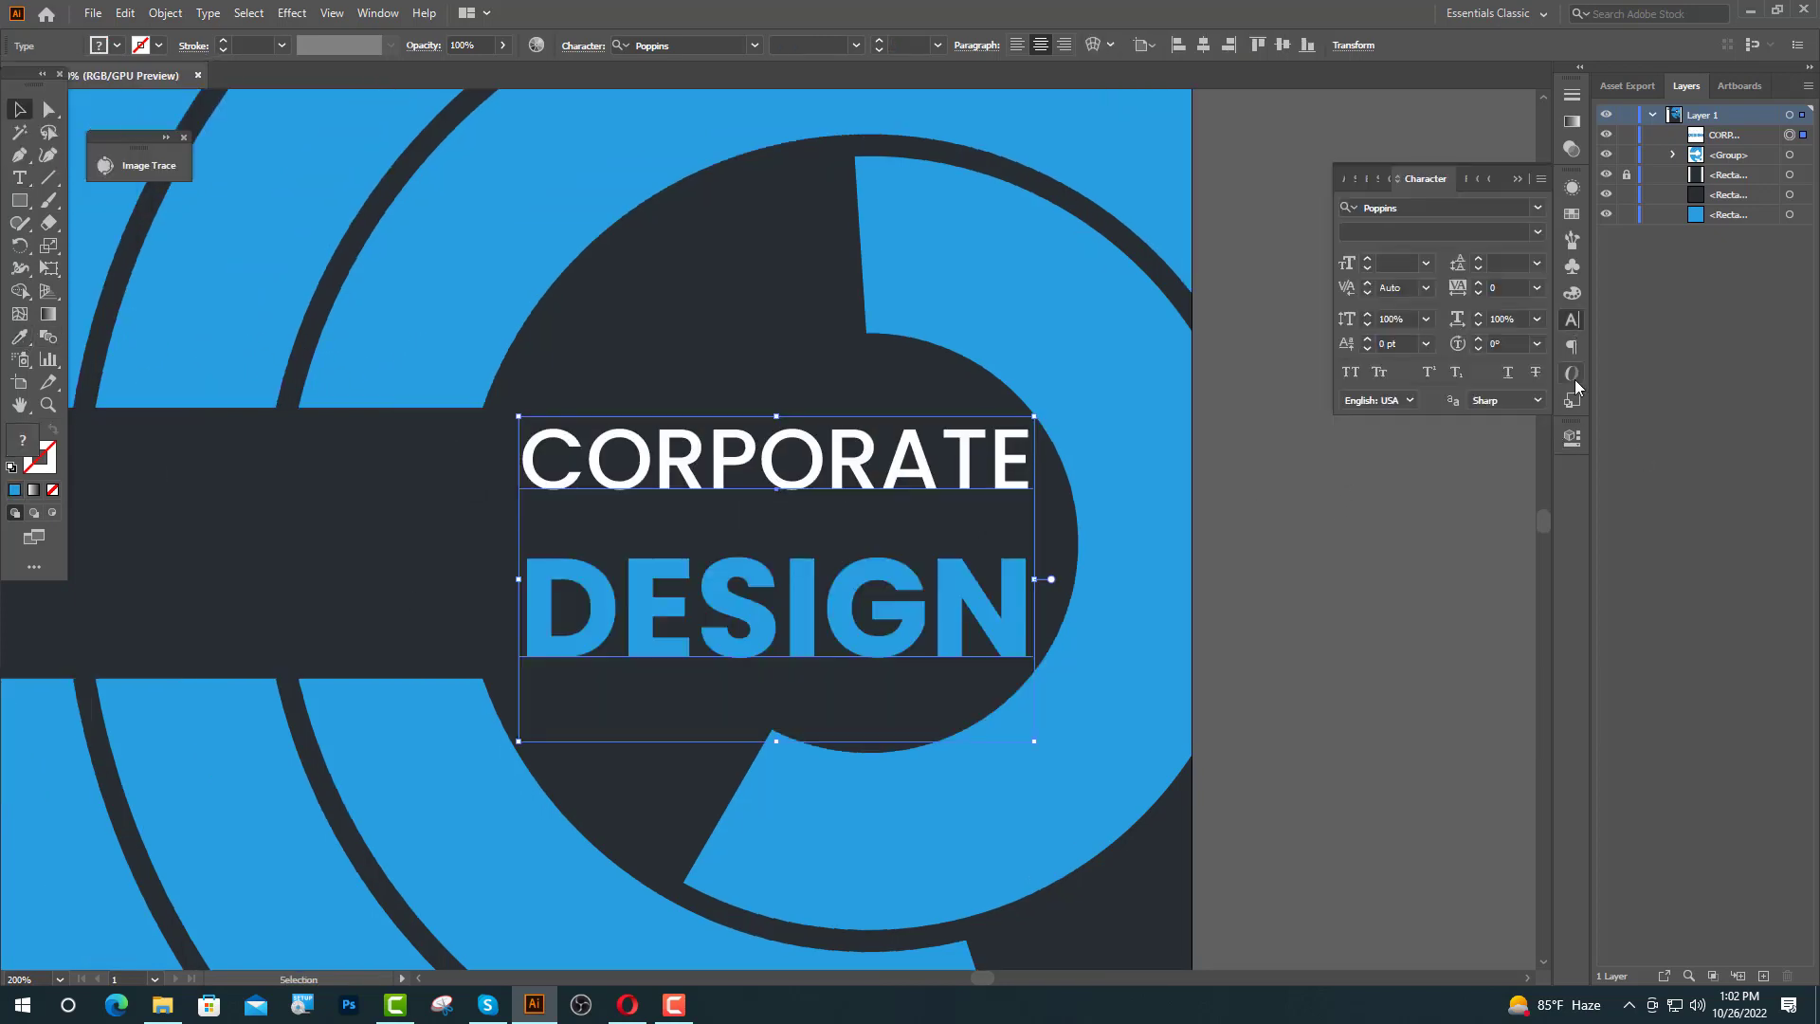
{"action": "left_click", "coordinate": [1499, 262]}
{"action": "type", "text": "50"}
{"action": "key", "text": "Return"}
{"action": "left_click", "coordinate": [1572, 320]}
{"action": "left_click", "coordinate": [1404, 312]}
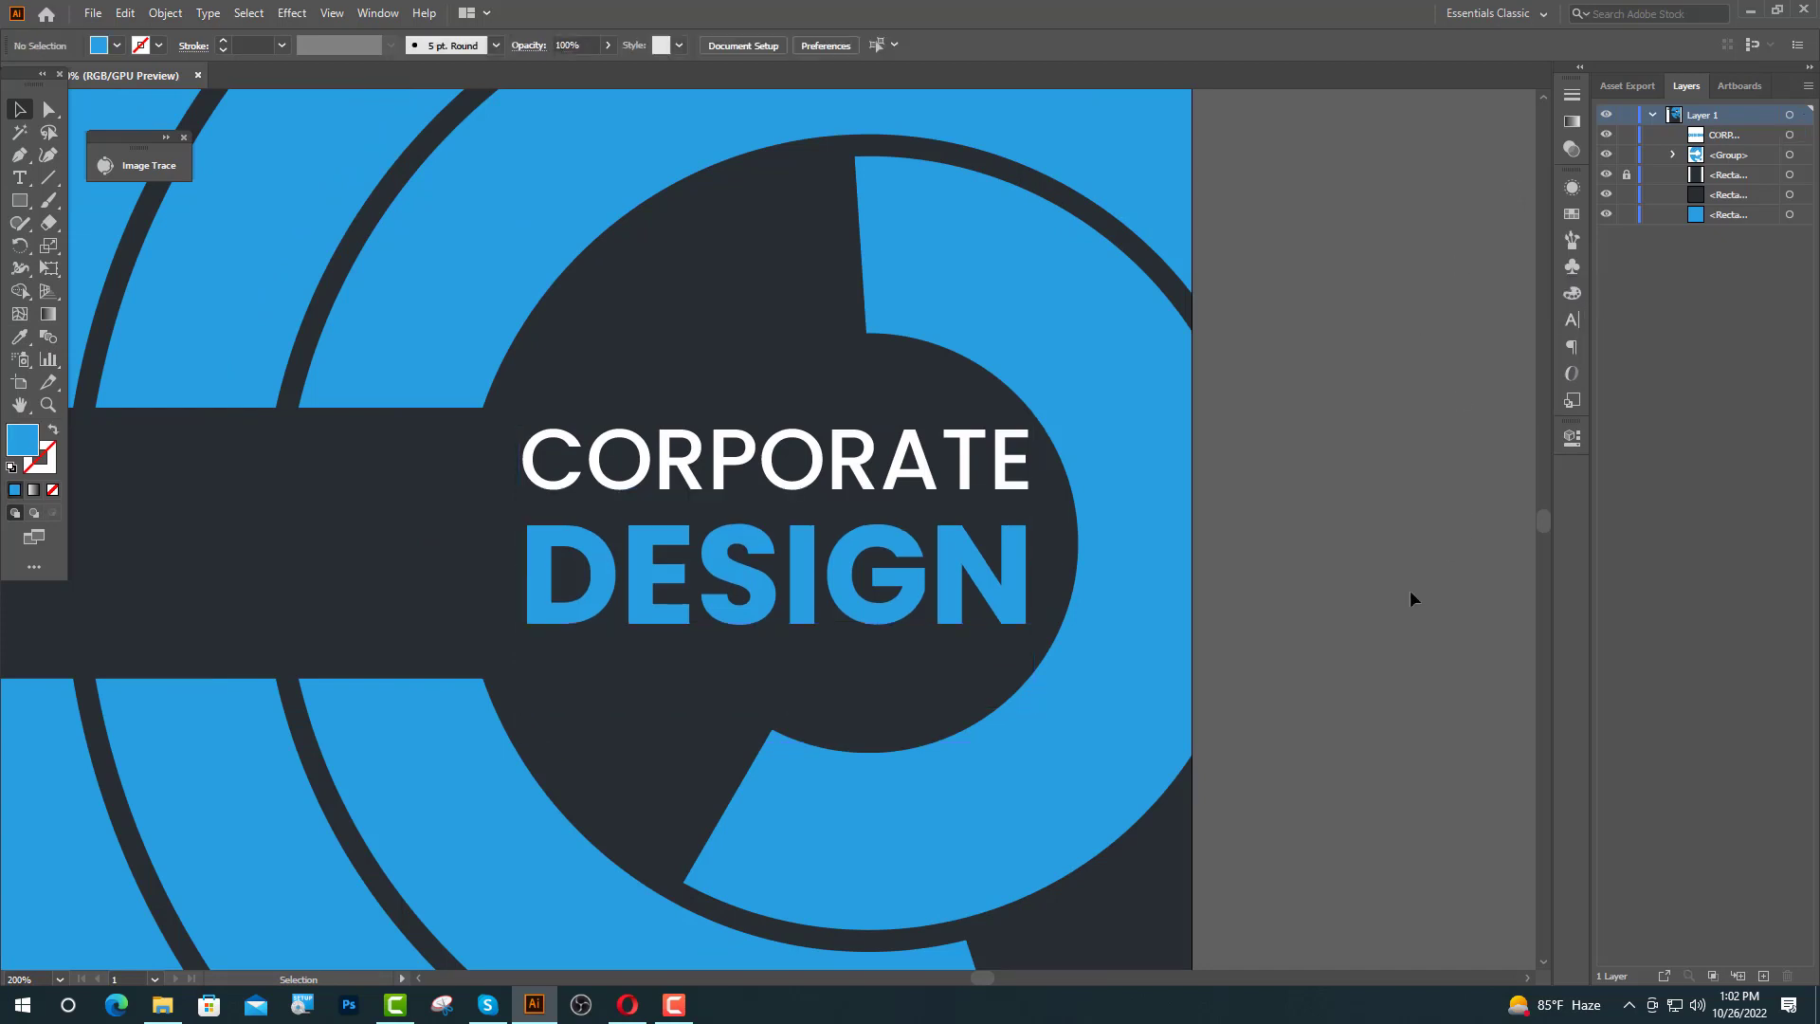
{"action": "left_click", "coordinate": [931, 603]}
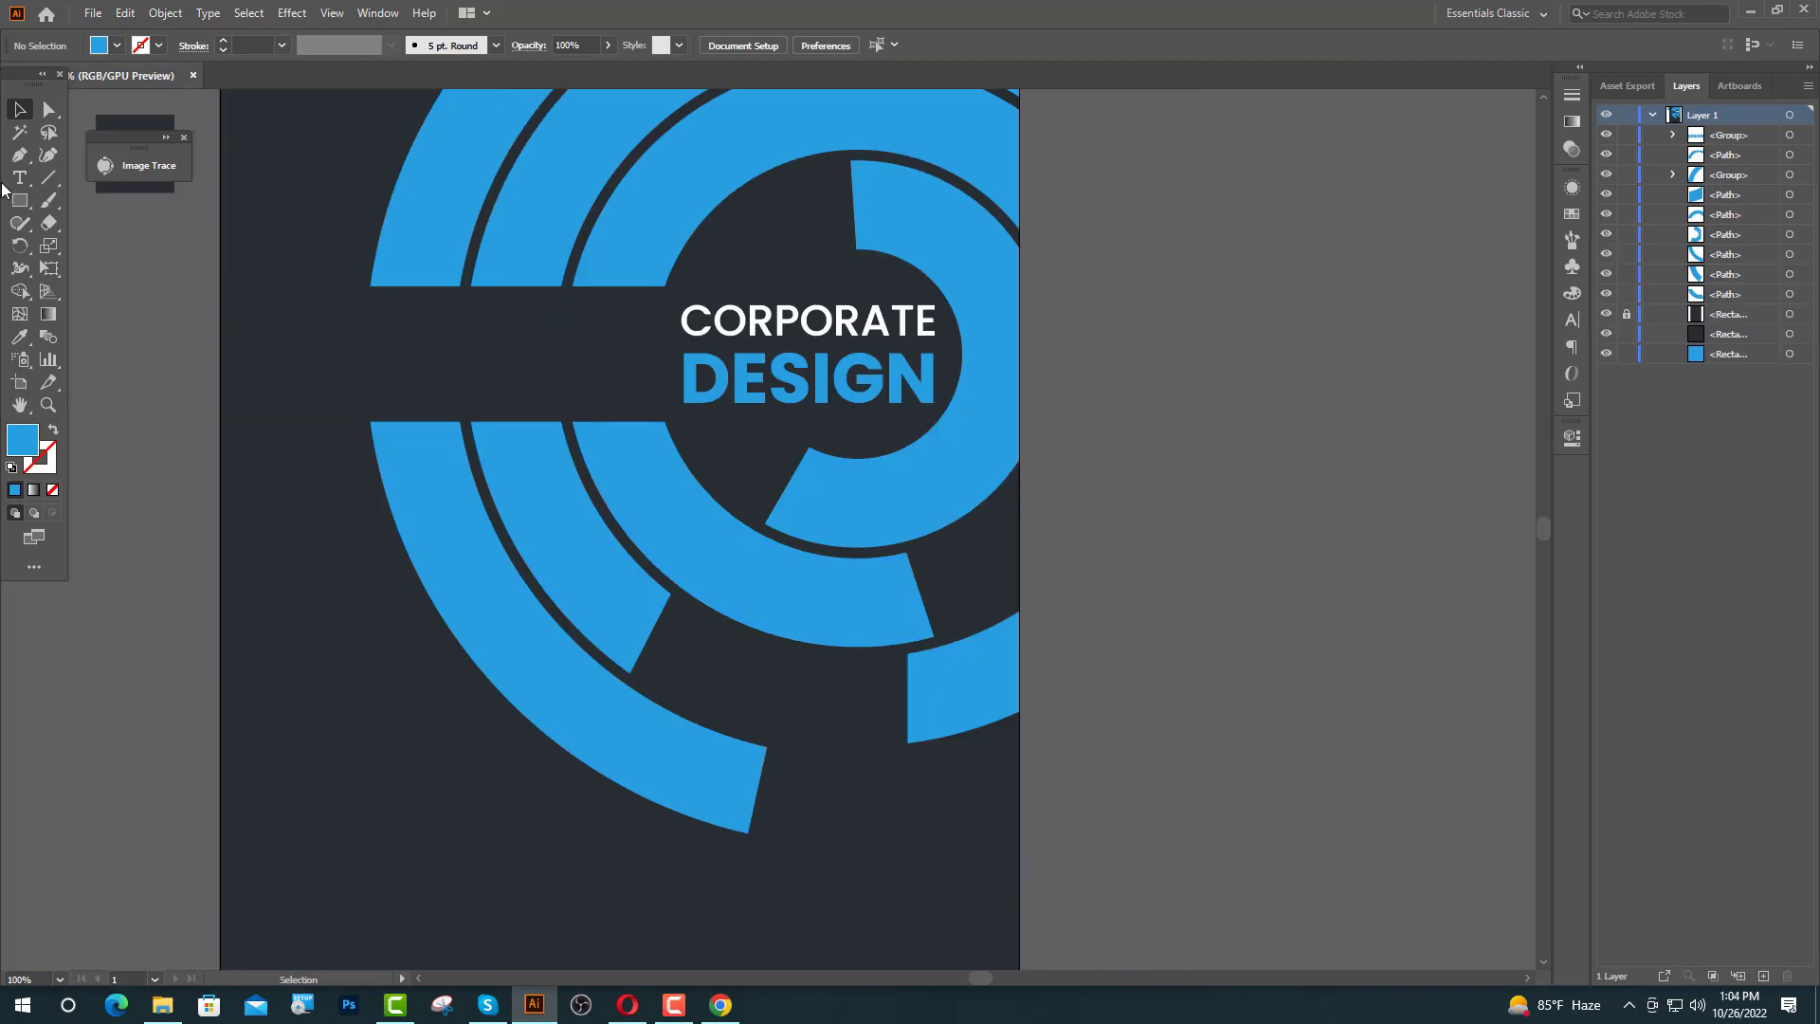
- Add a left-aligned placeholder text in the band beside the title, set in Lato Regular at 12 pt
{"action": "left_click", "coordinate": [19, 178]}
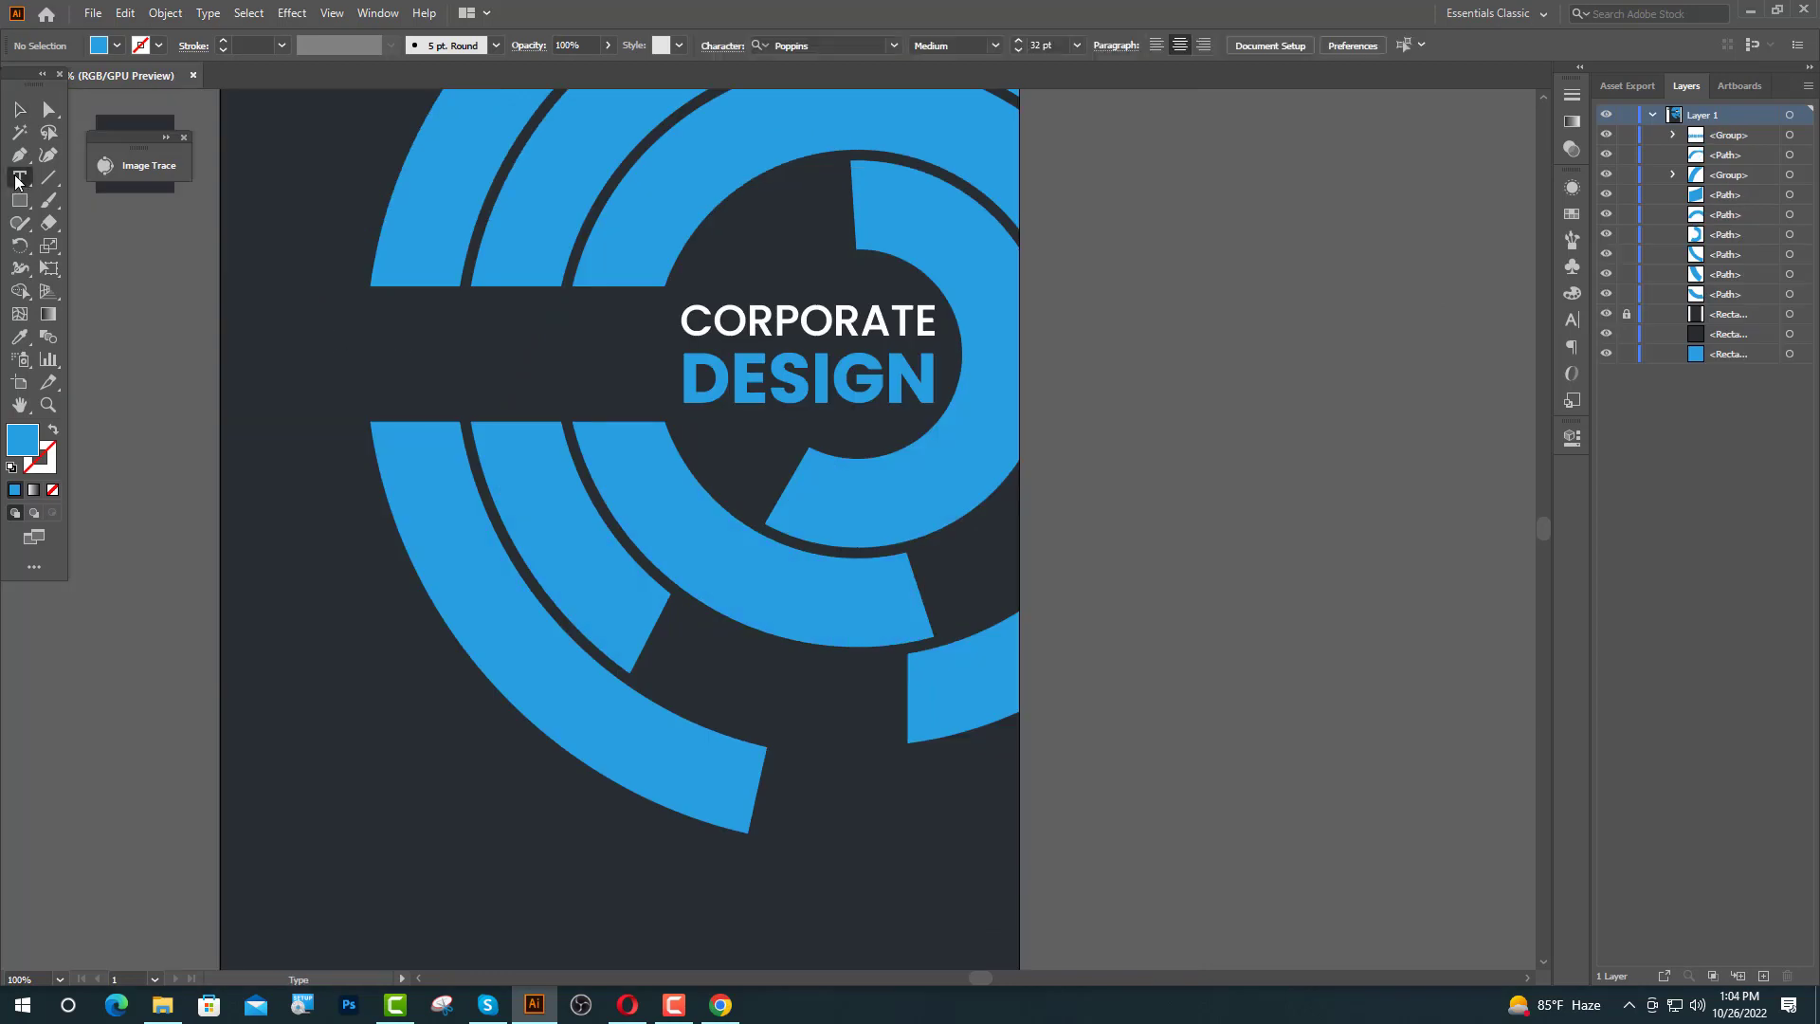
{"action": "left_click", "coordinate": [369, 311]}
{"action": "left_click", "coordinate": [1017, 45]}
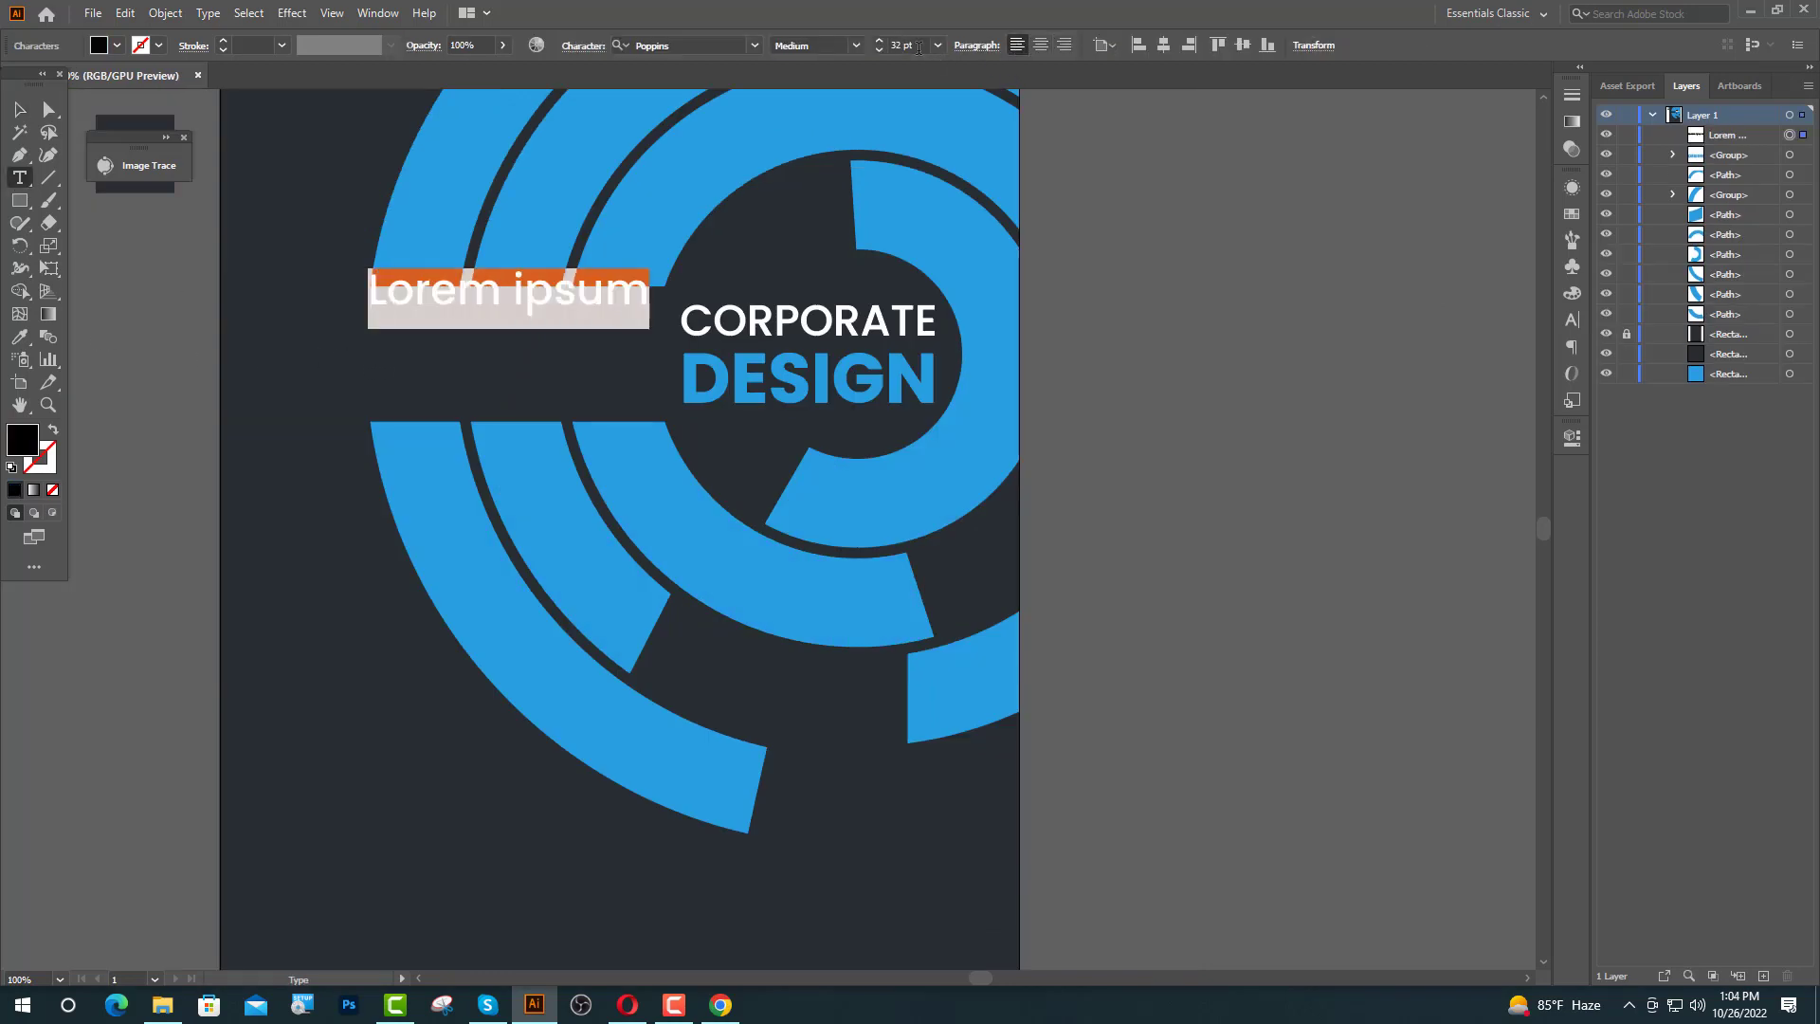
{"action": "left_click", "coordinate": [893, 45]}
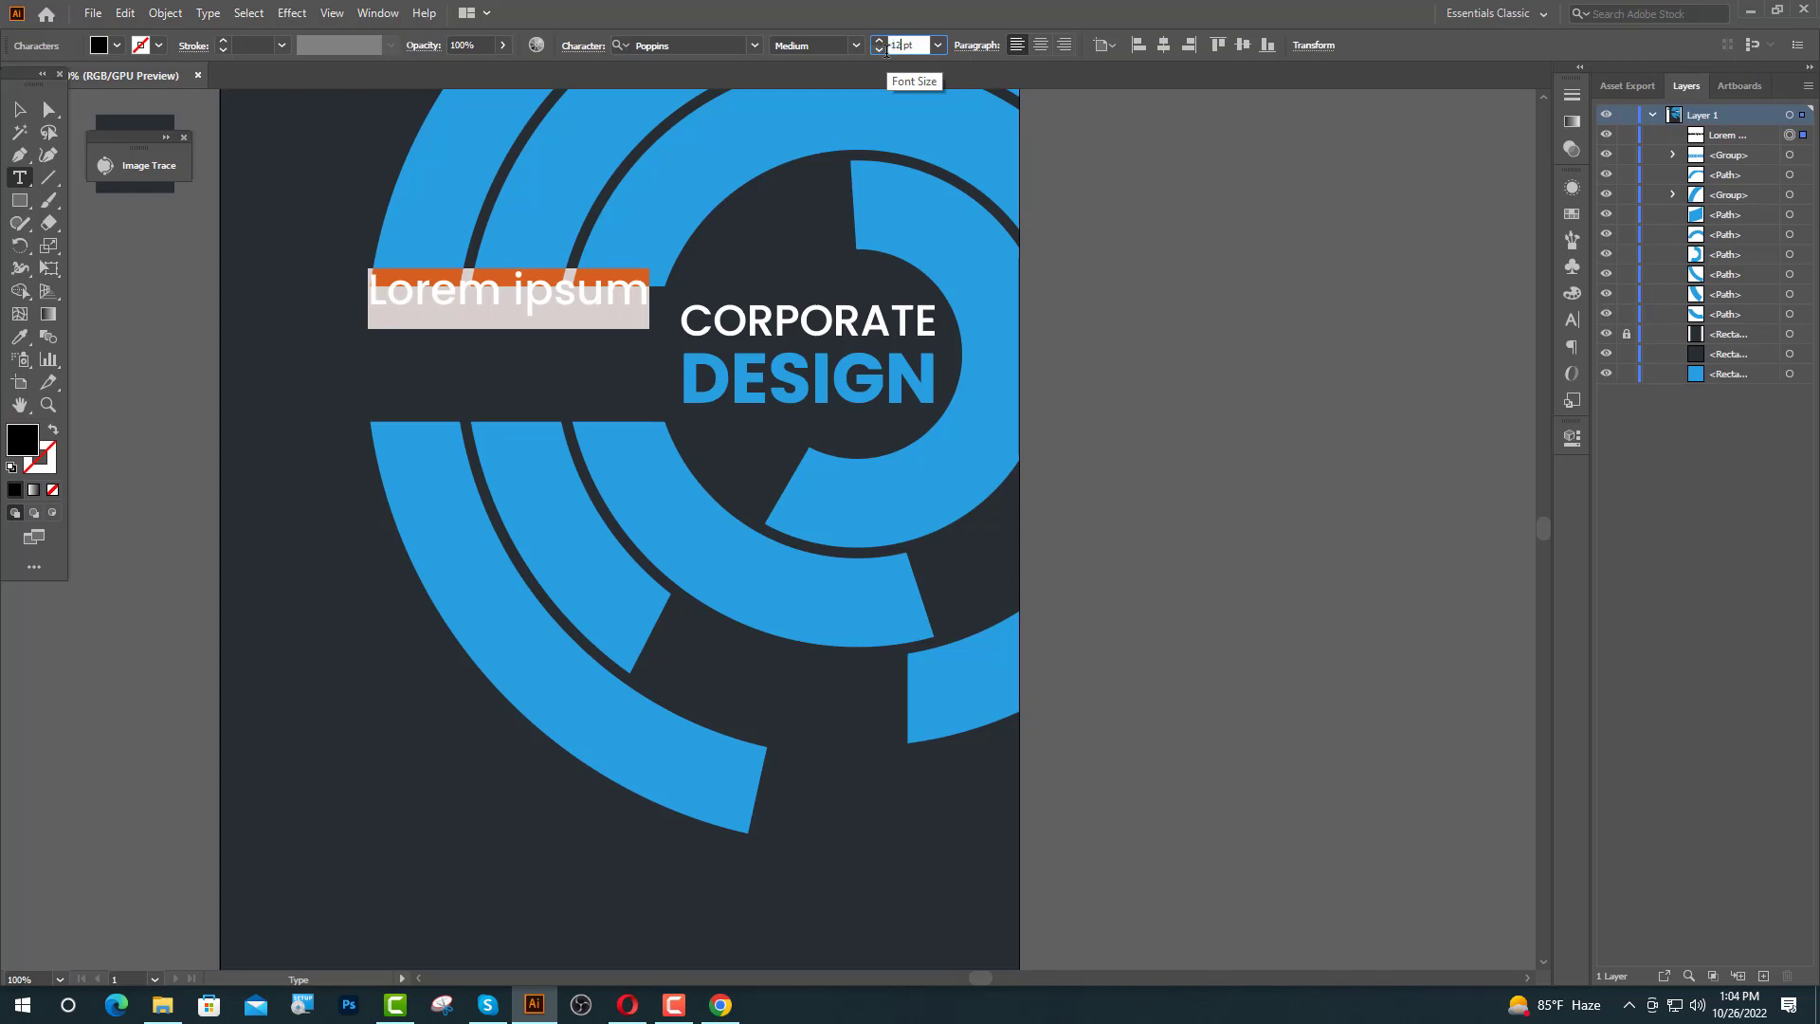
{"action": "type", "text": "12"}
{"action": "key", "text": "Return"}
{"action": "left_click", "coordinate": [677, 46]}
{"action": "type", "text": "LA"}
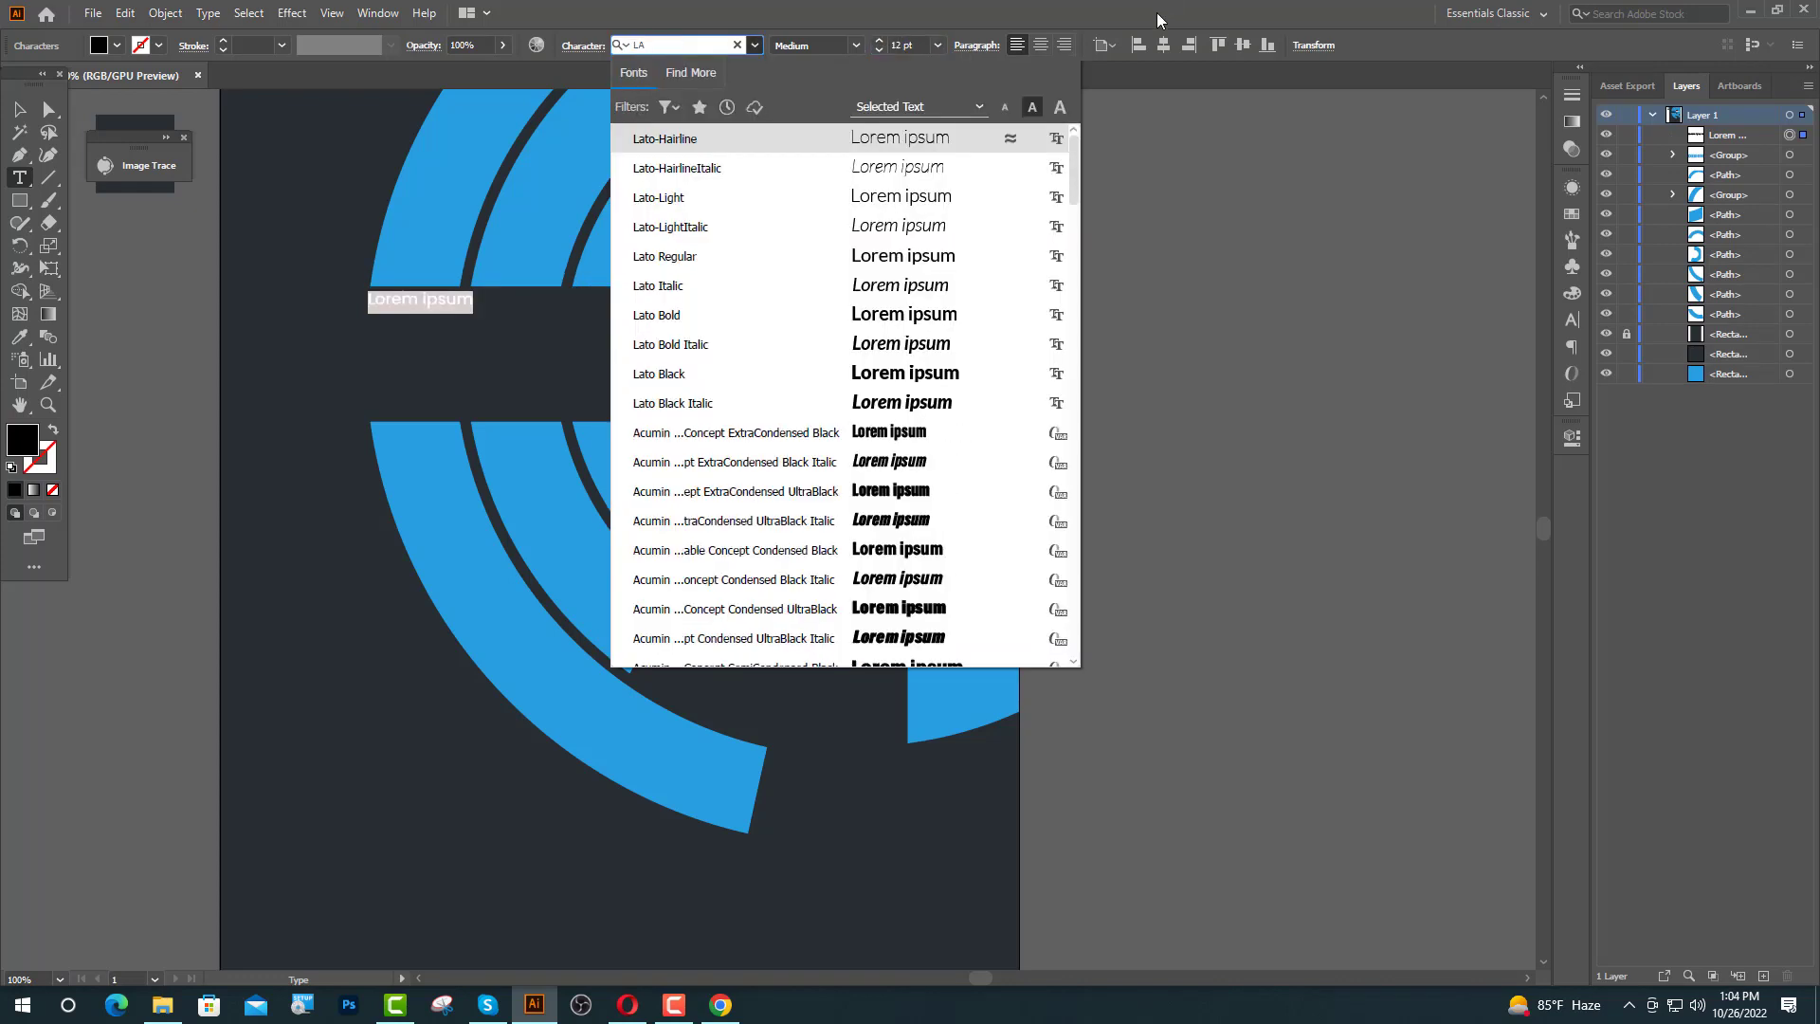
{"action": "left_click", "coordinate": [702, 259]}
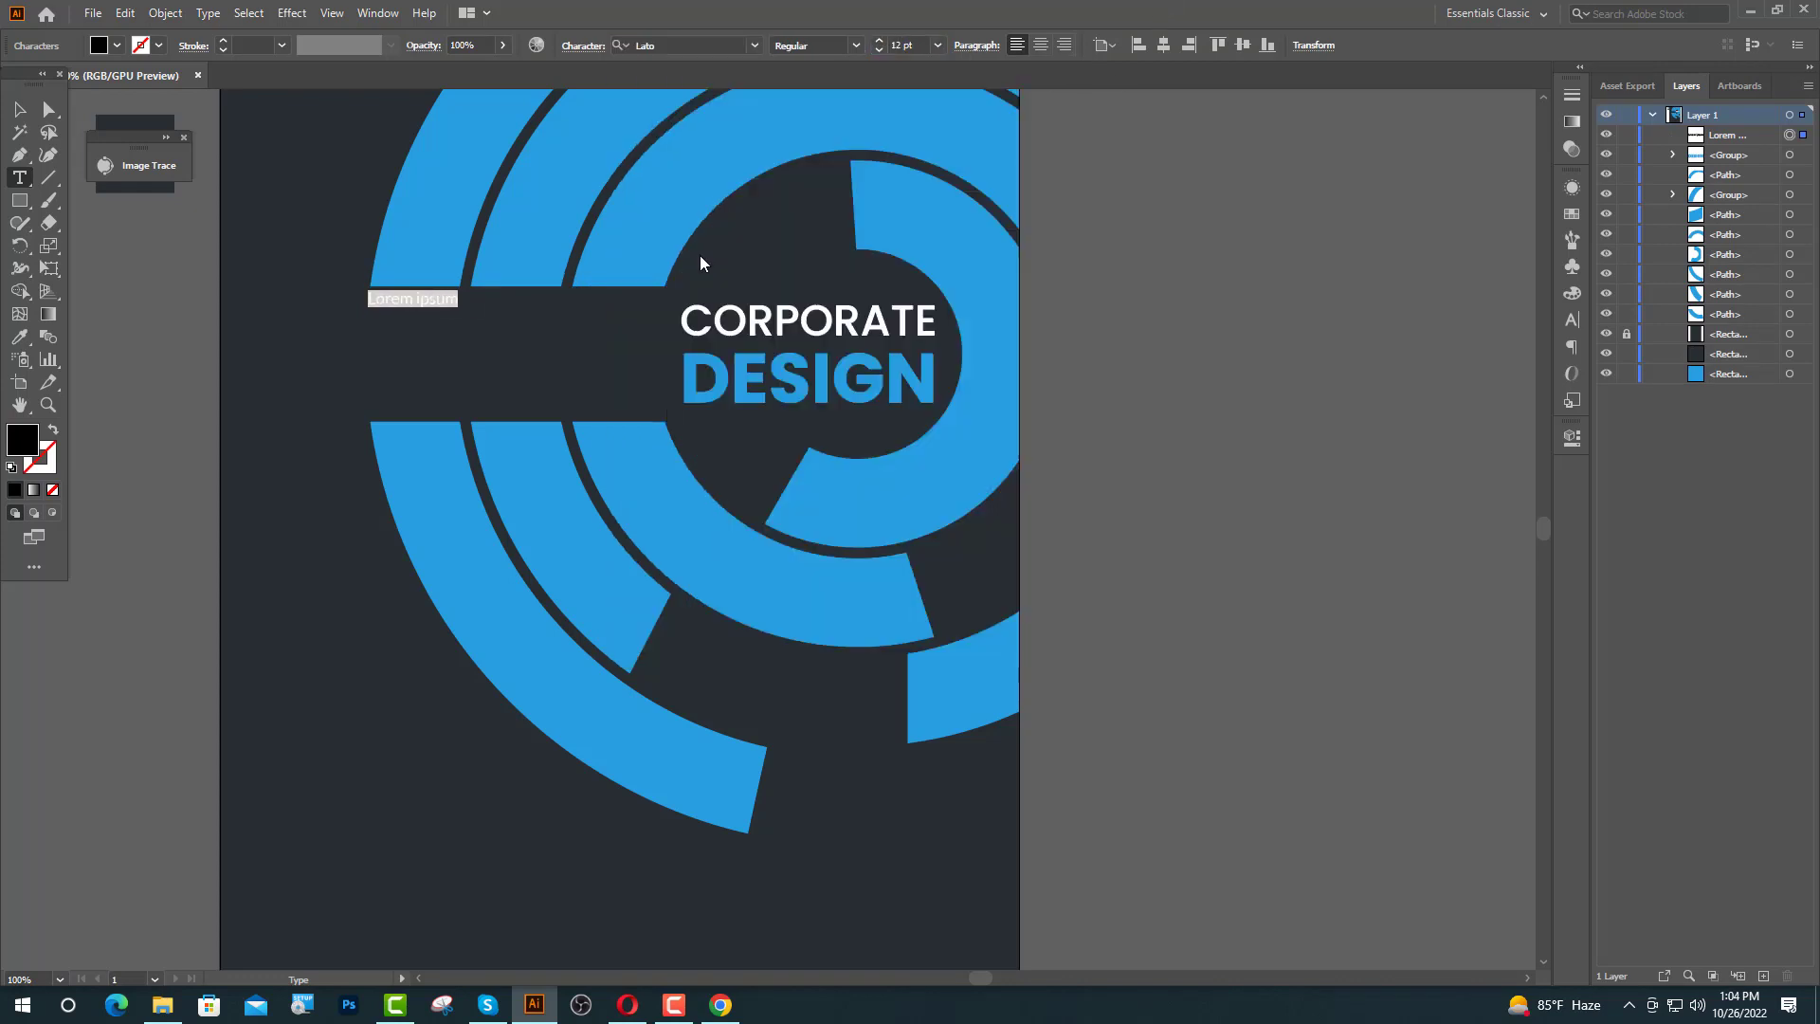
- Copy the standard Lorem Ipsum passage up to "minim veniam," from lipsum.com in the browser and paste it over the placeholder in Illustrator
{"action": "left_click", "coordinate": [721, 1005]}
{"action": "scroll", "coordinate": [1004, 617], "scroll_direction": "down", "scroll_amount": 12}
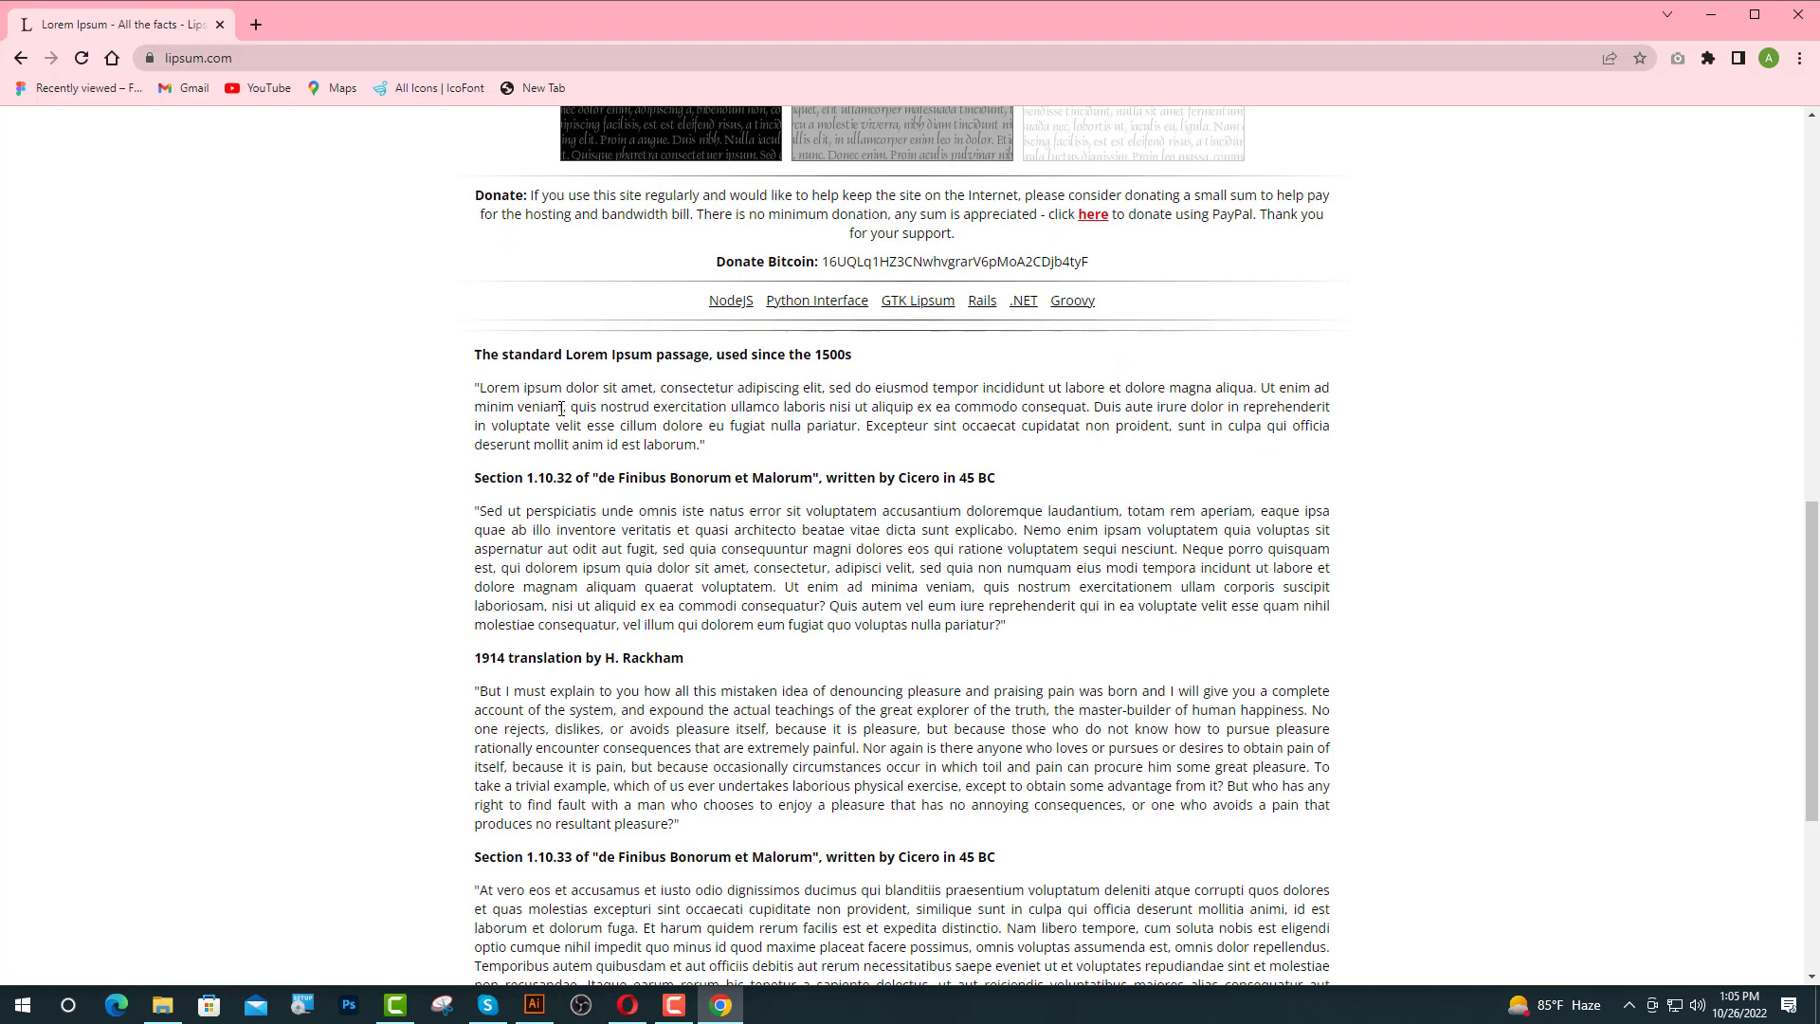
{"action": "left_click_drag", "start_coordinate": [566, 407], "coordinate": [481, 388]}
{"action": "key", "text": "ctrl+c"}
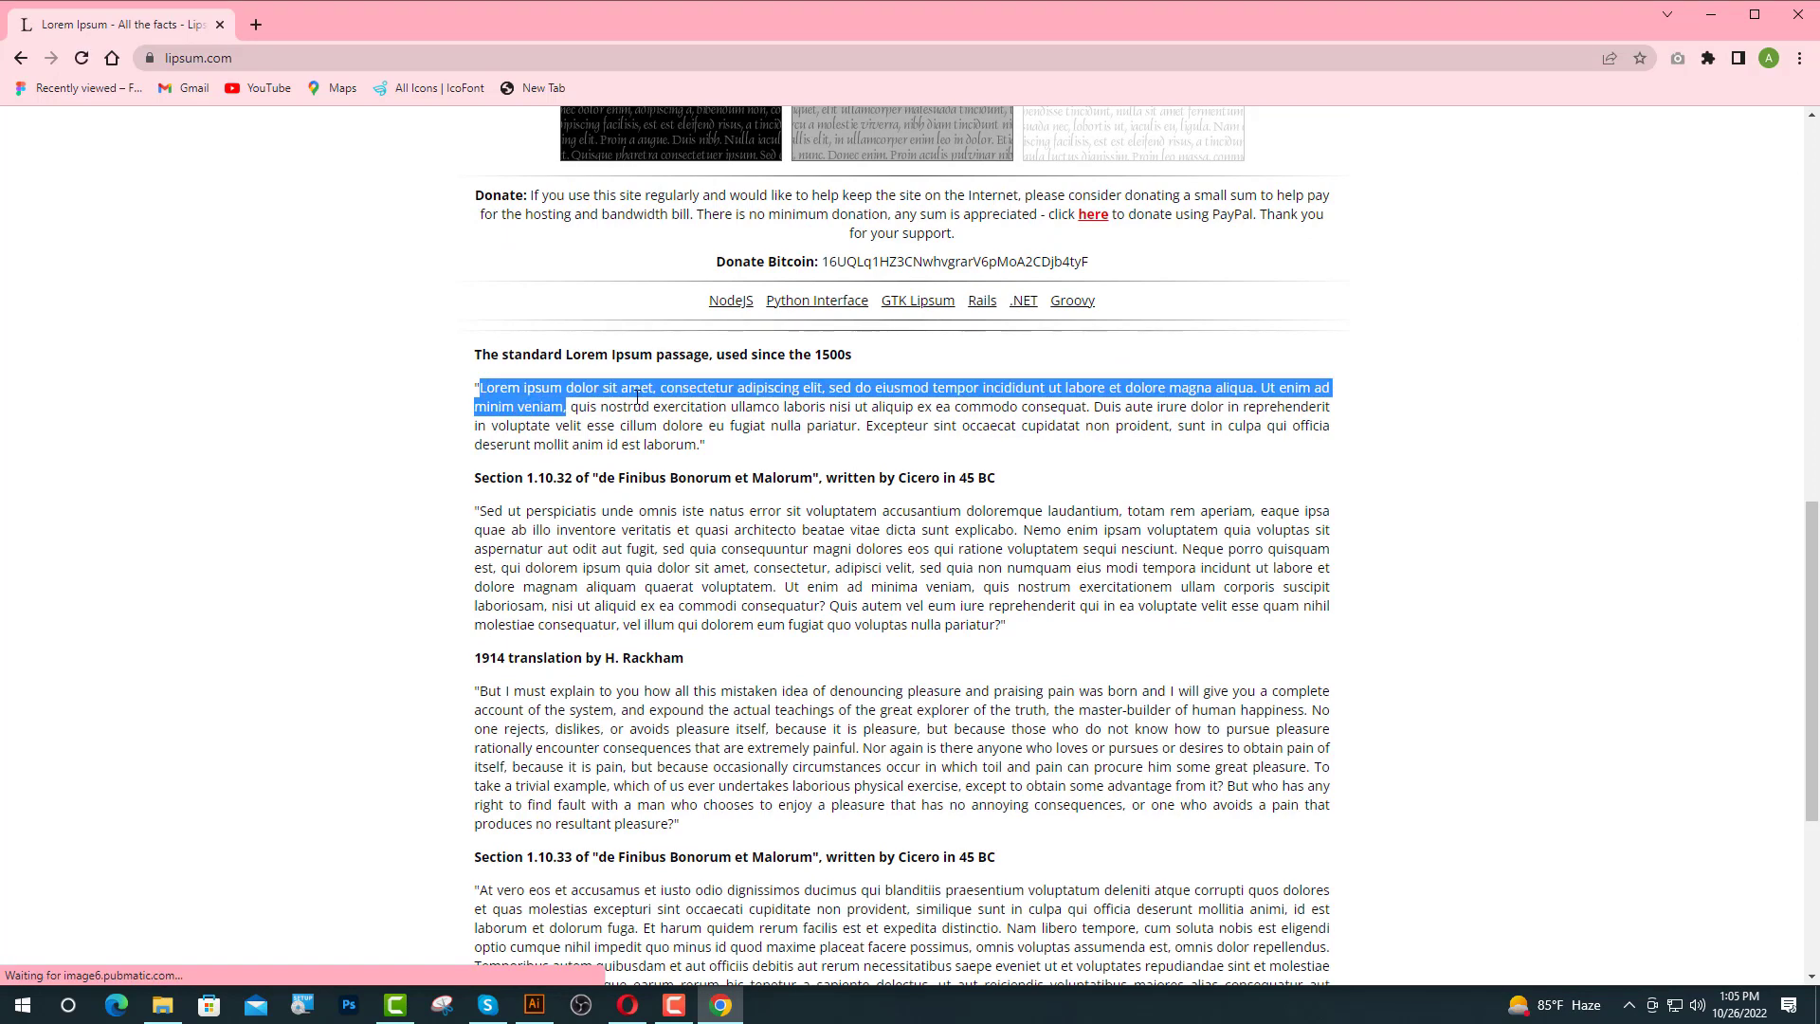
{"action": "left_click", "coordinate": [534, 1005]}
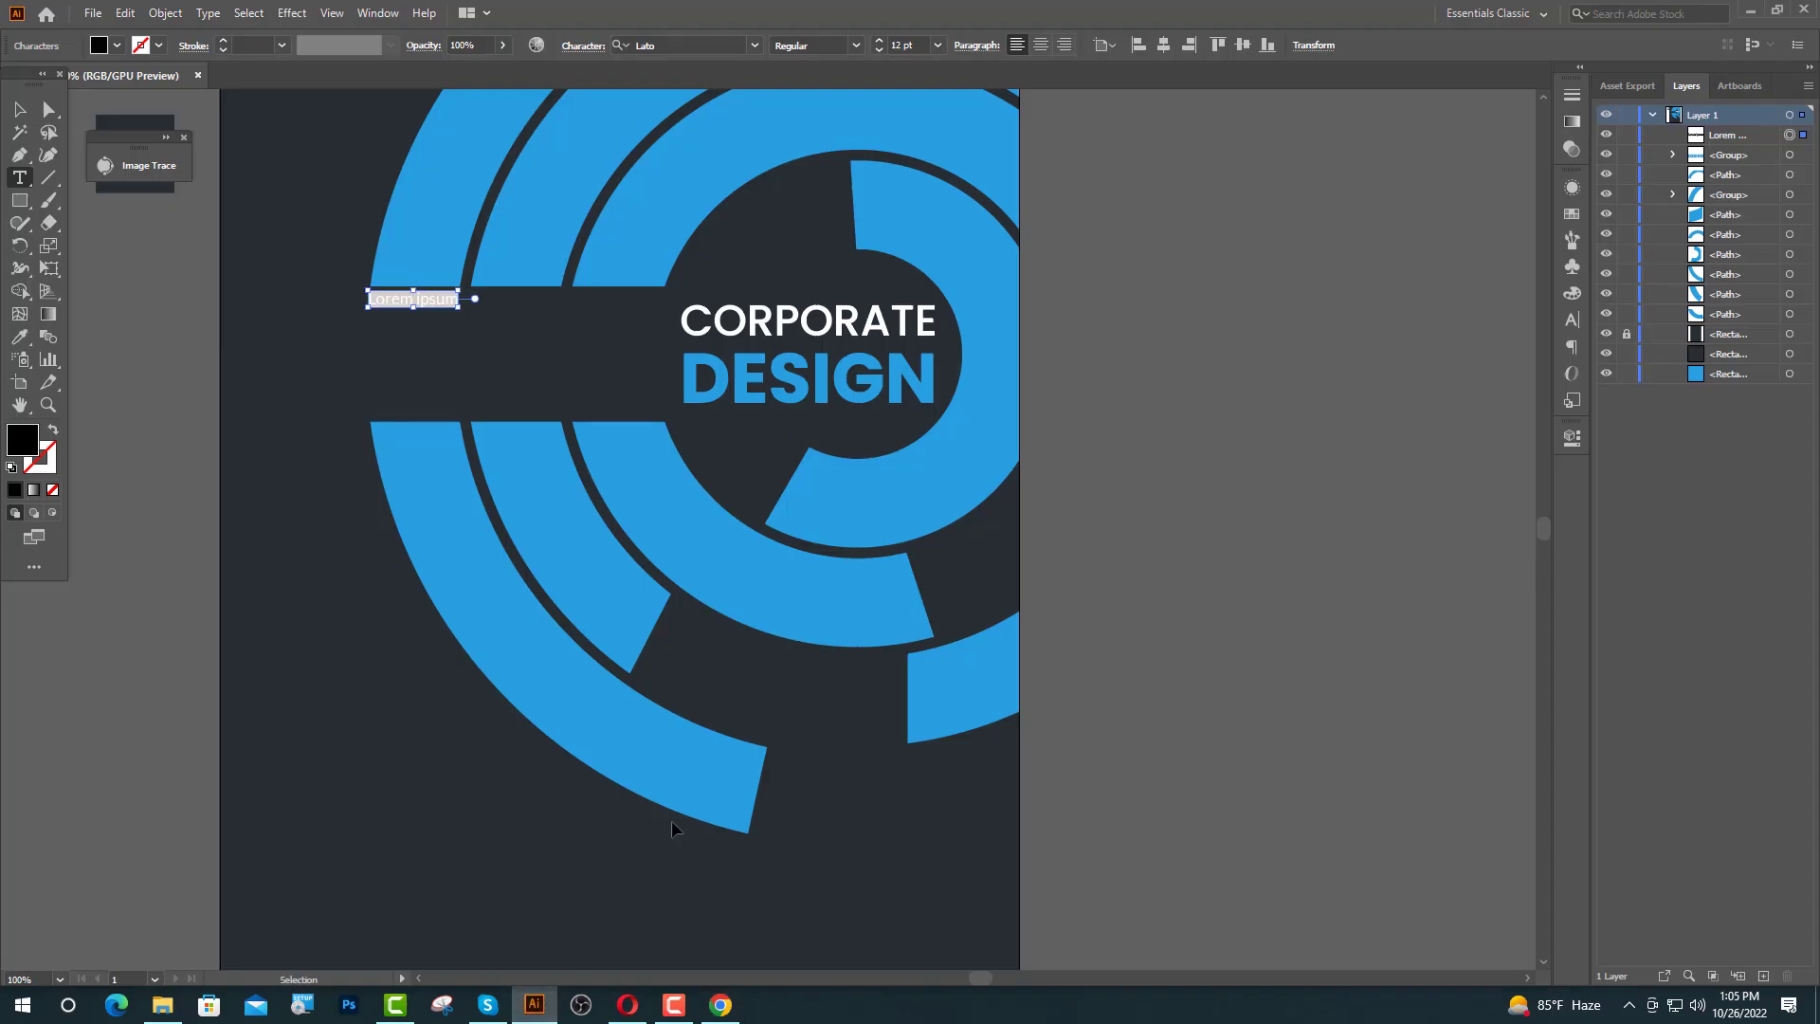
{"action": "key", "text": "ctrl+v"}
- Break the pasted Lorem Ipsum text onto a new line after "consectetur", replacing the space before "adipiscing"
{"action": "scroll", "coordinate": [661, 333], "scroll_direction": "up", "scroll_amount": 3}
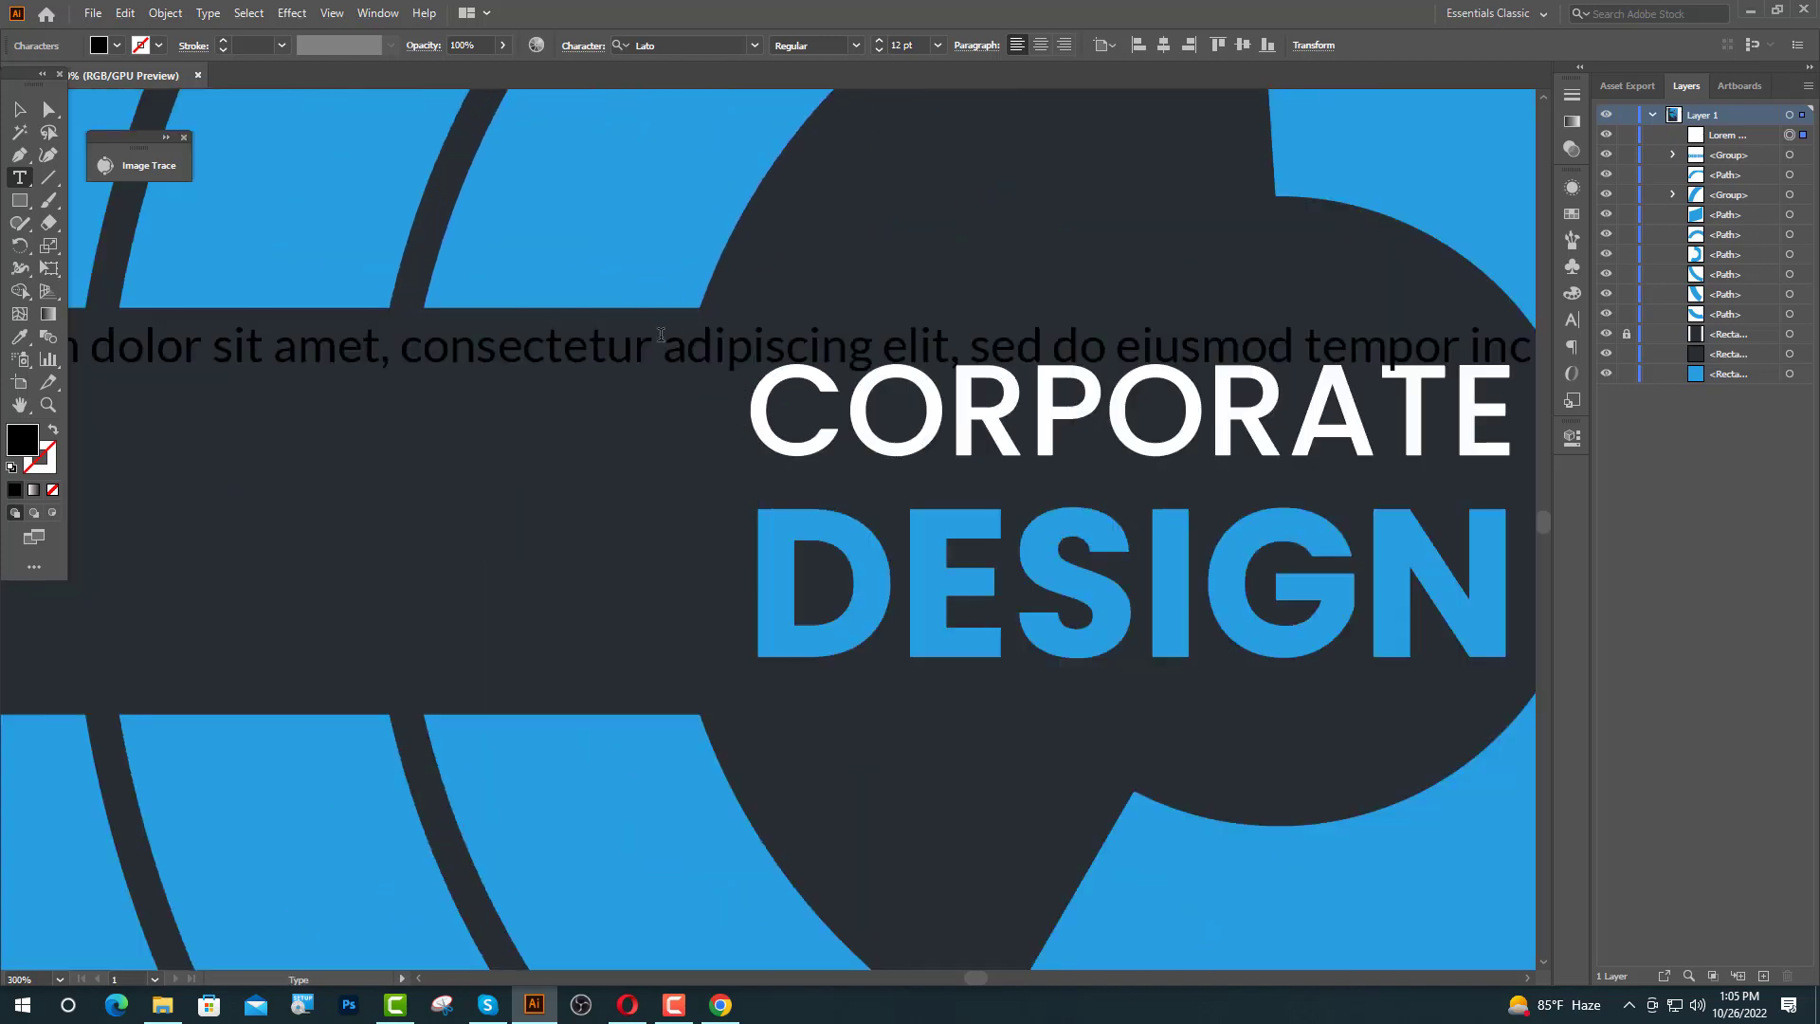
{"action": "left_click", "coordinate": [663, 349]}
{"action": "key", "text": "BackSpace"}
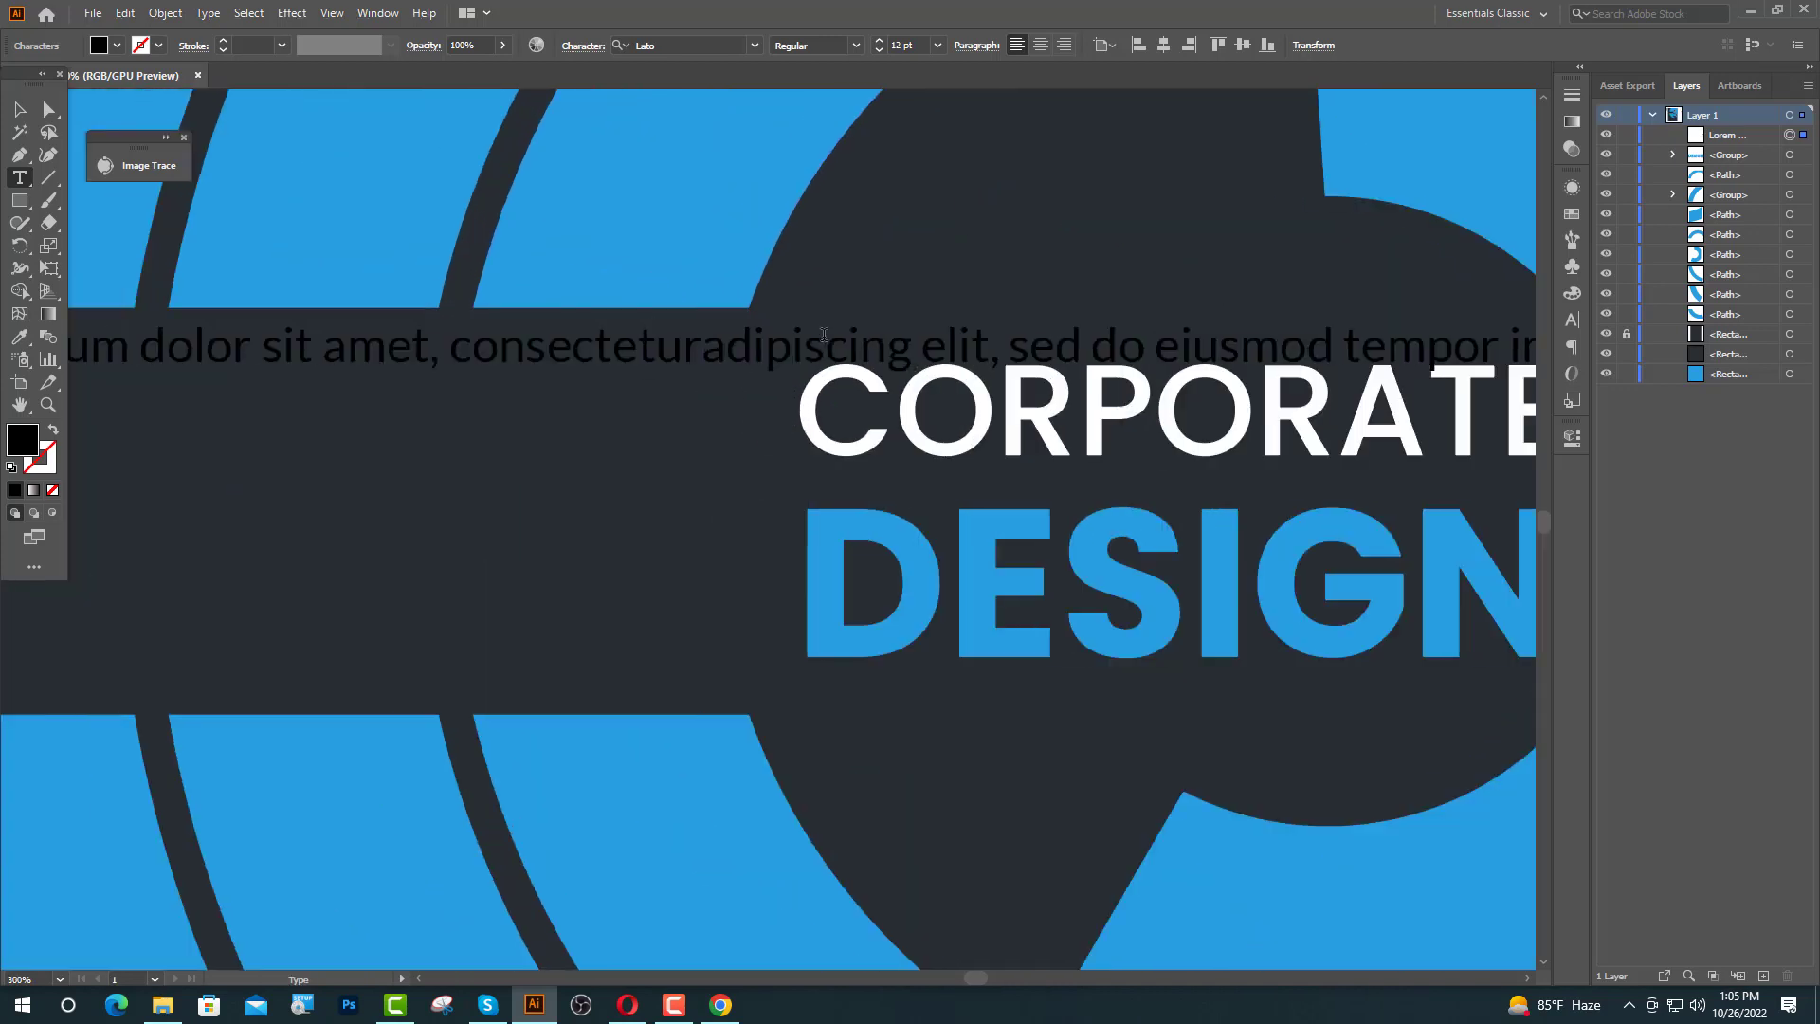
{"action": "key", "text": "Return"}
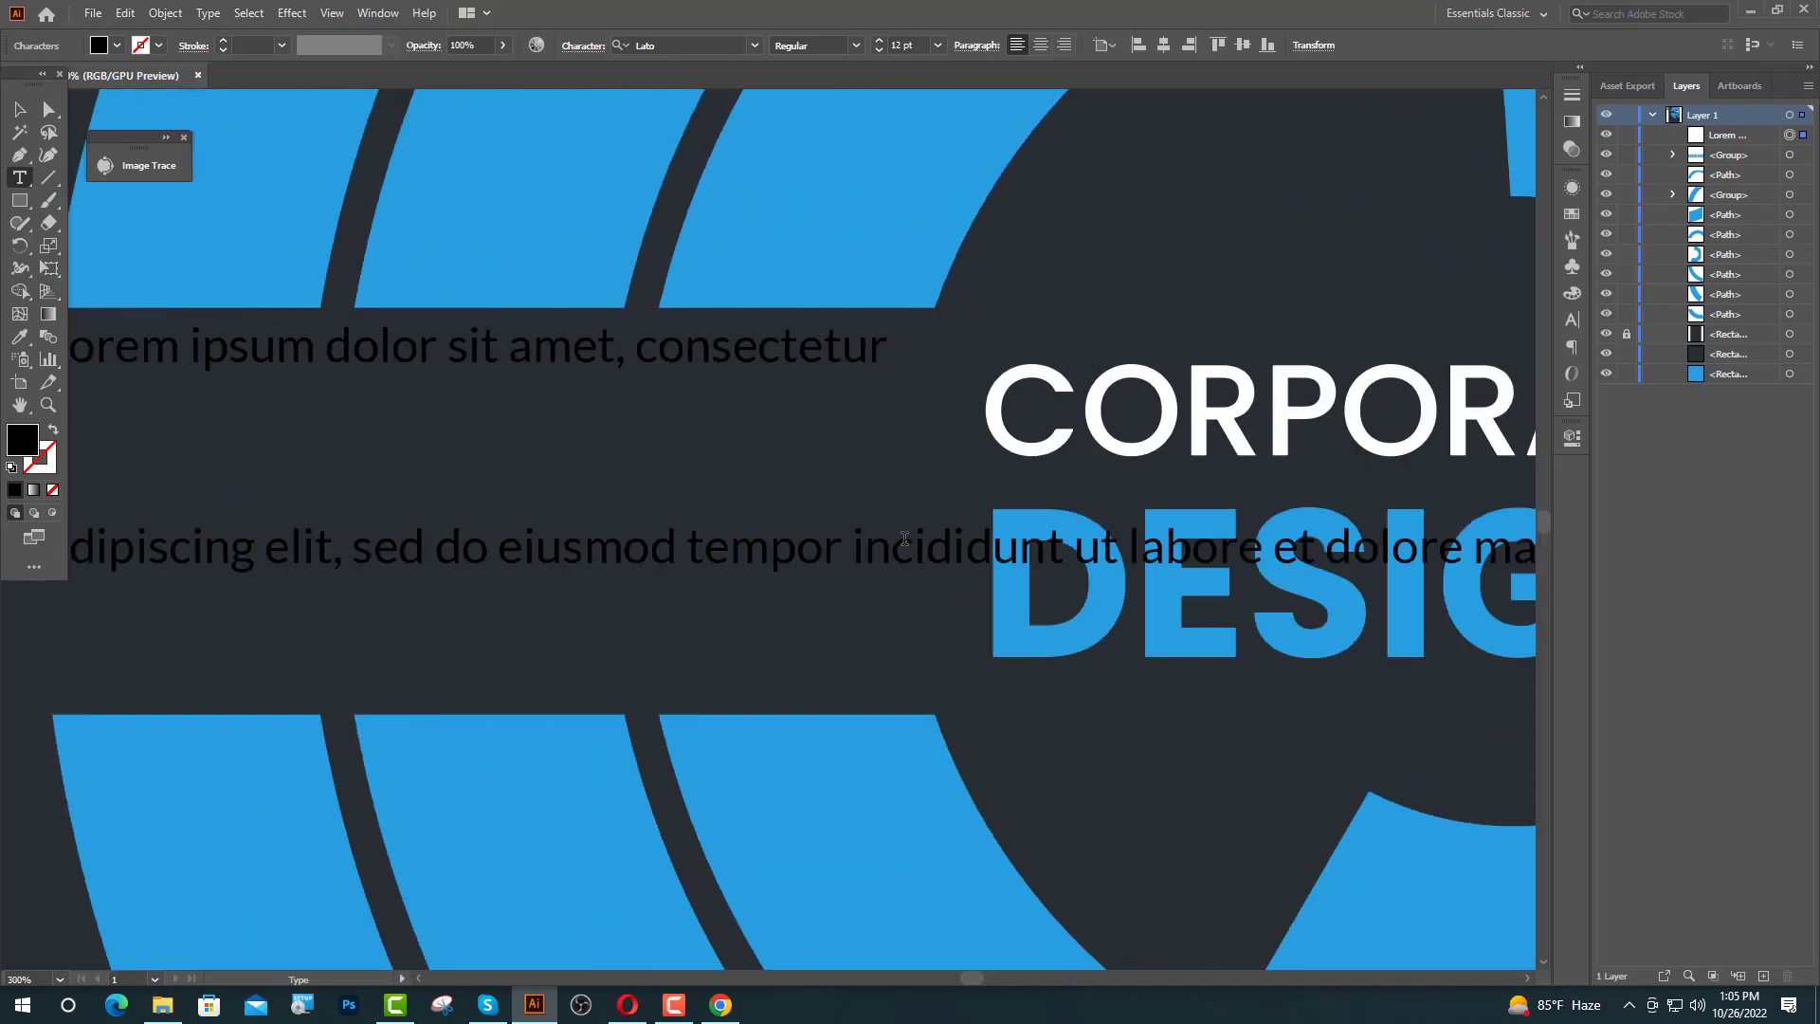
- Break the Lorem Ipsum text onto new lines after "tempor" and after "magna", and end it with a period
{"action": "key", "text": "BackSpace"}
{"action": "key", "text": "Return"}
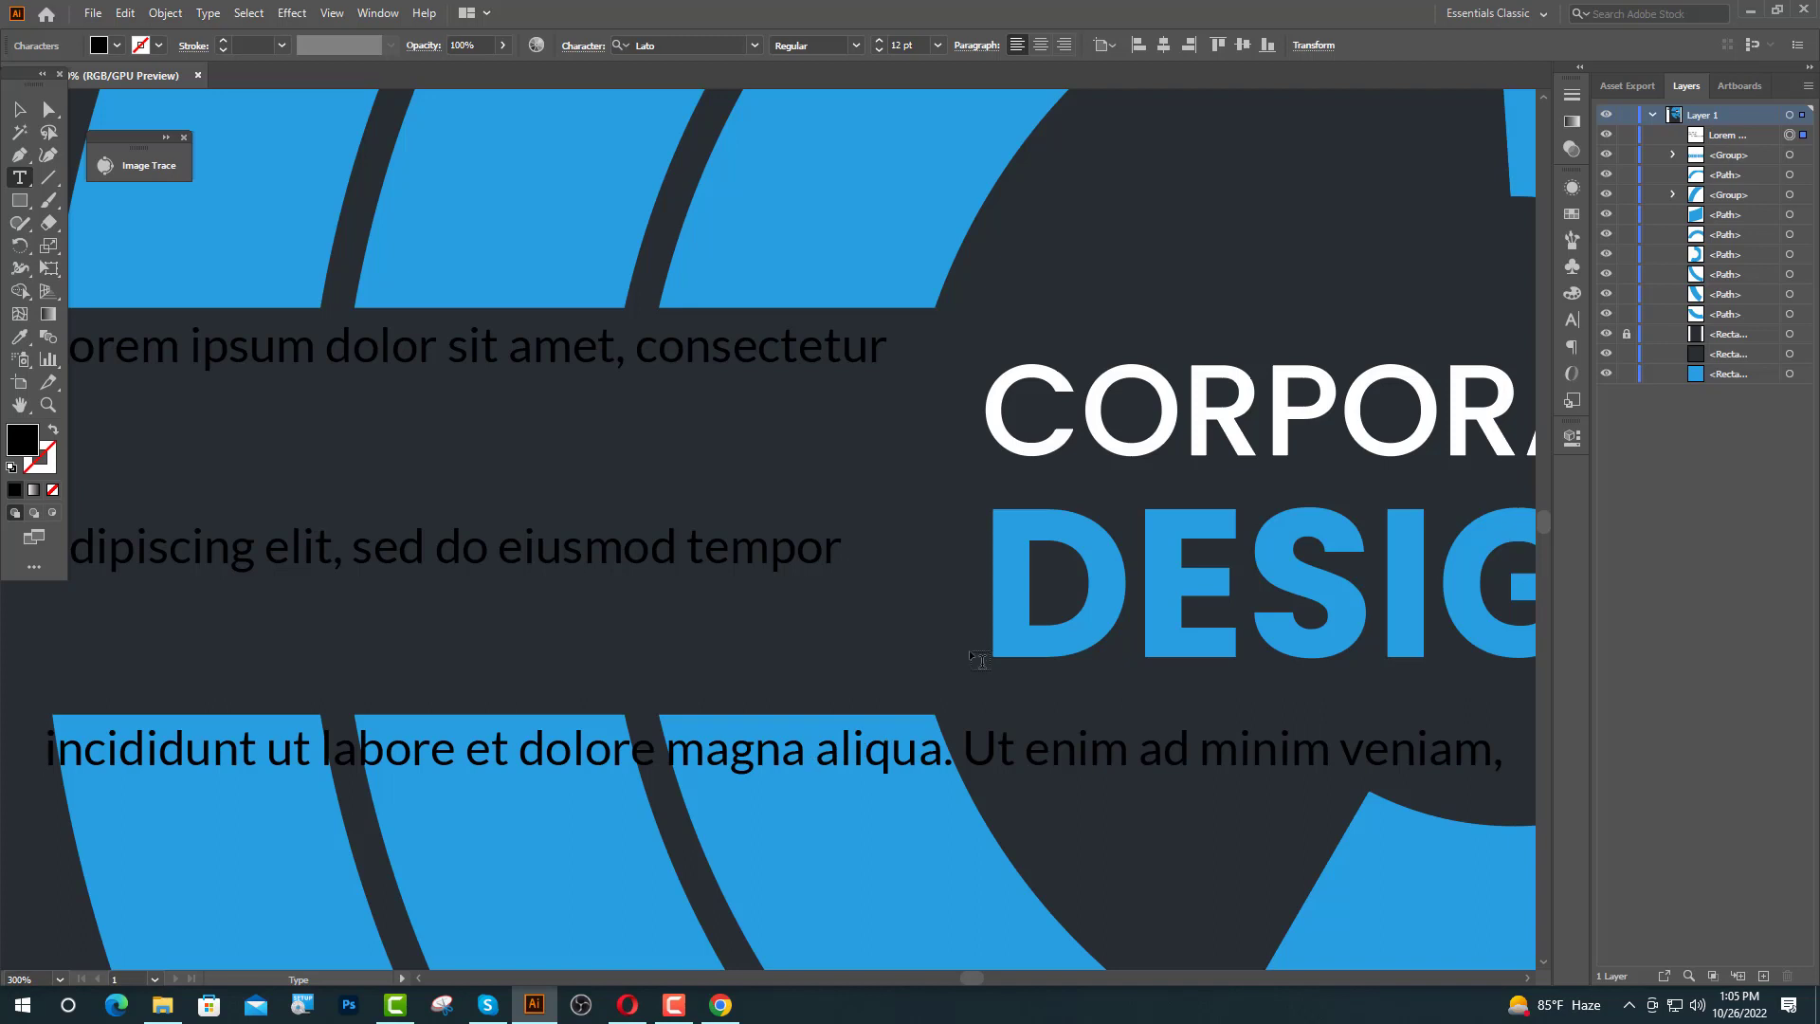
{"action": "key", "text": "Return"}
{"action": "key", "text": "ctrl+minus"}
{"action": "key", "text": "Escape"}
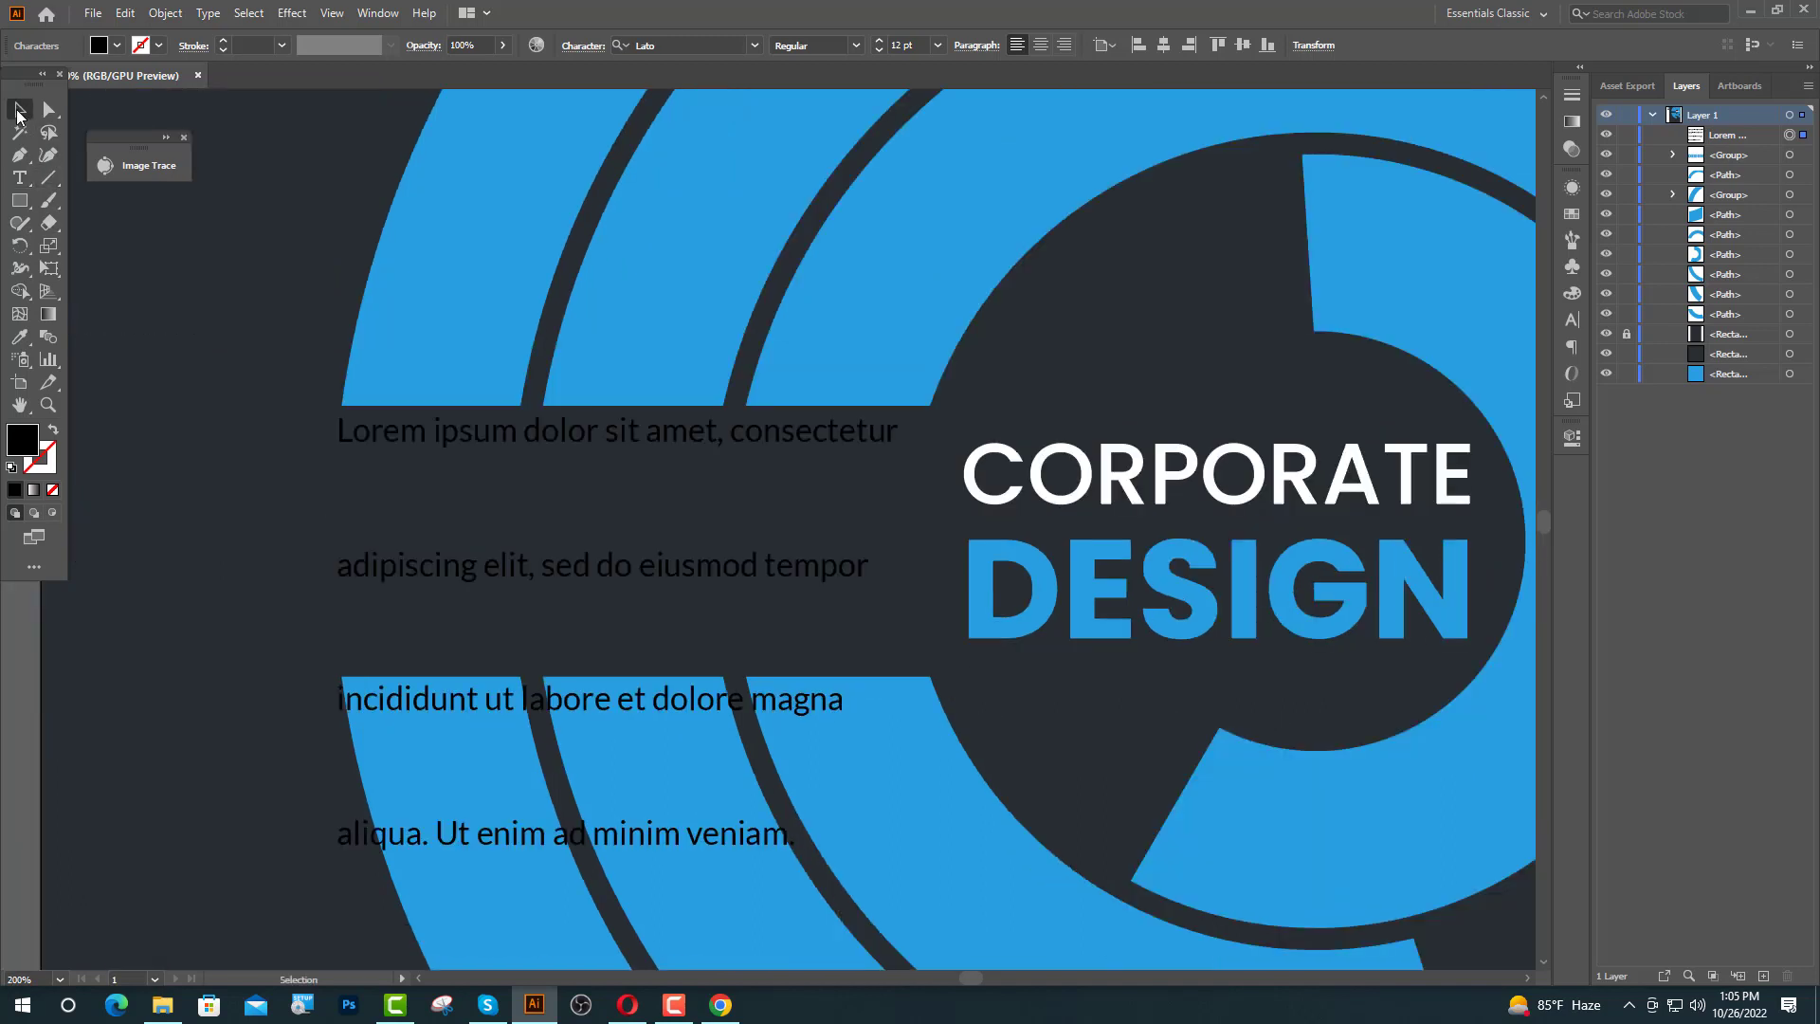
- Set the Lorem Ipsum text's leading to 14 pt and move the block down into the middle of the dark band
{"action": "left_click", "coordinate": [1572, 321]}
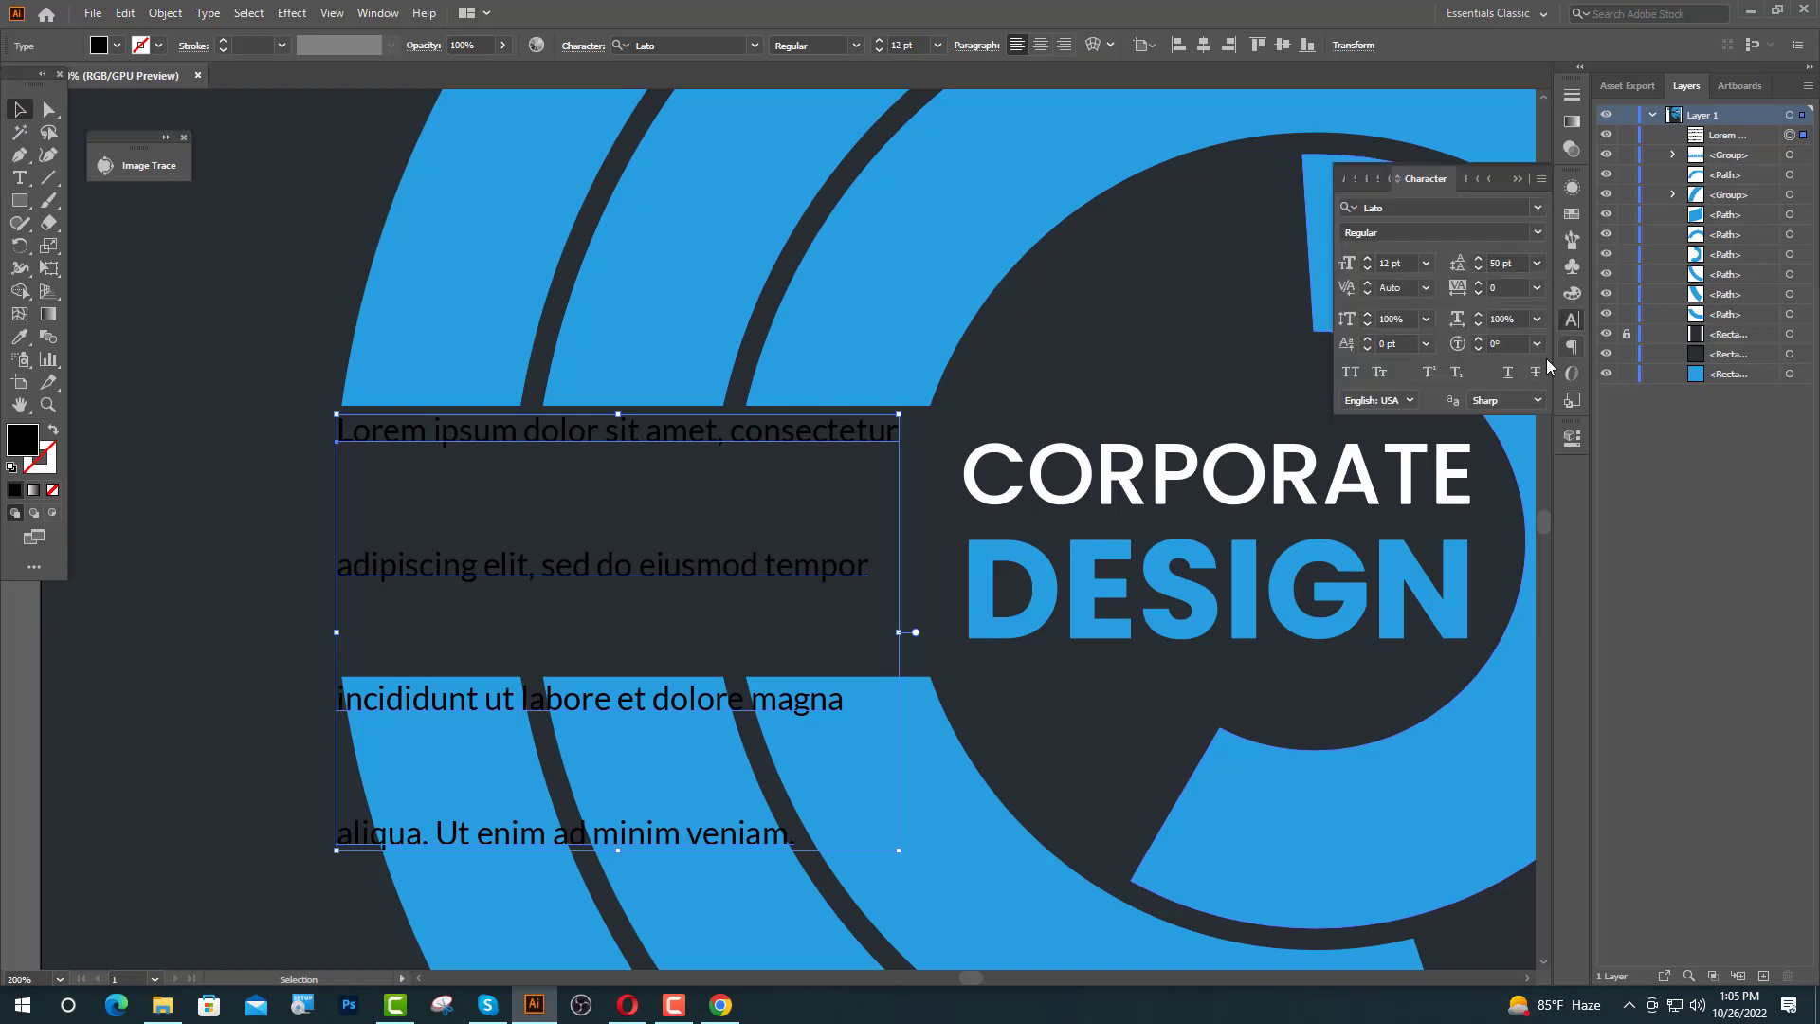
{"action": "left_click", "coordinate": [1501, 263]}
{"action": "type", "text": "14"}
{"action": "key", "text": "Return"}
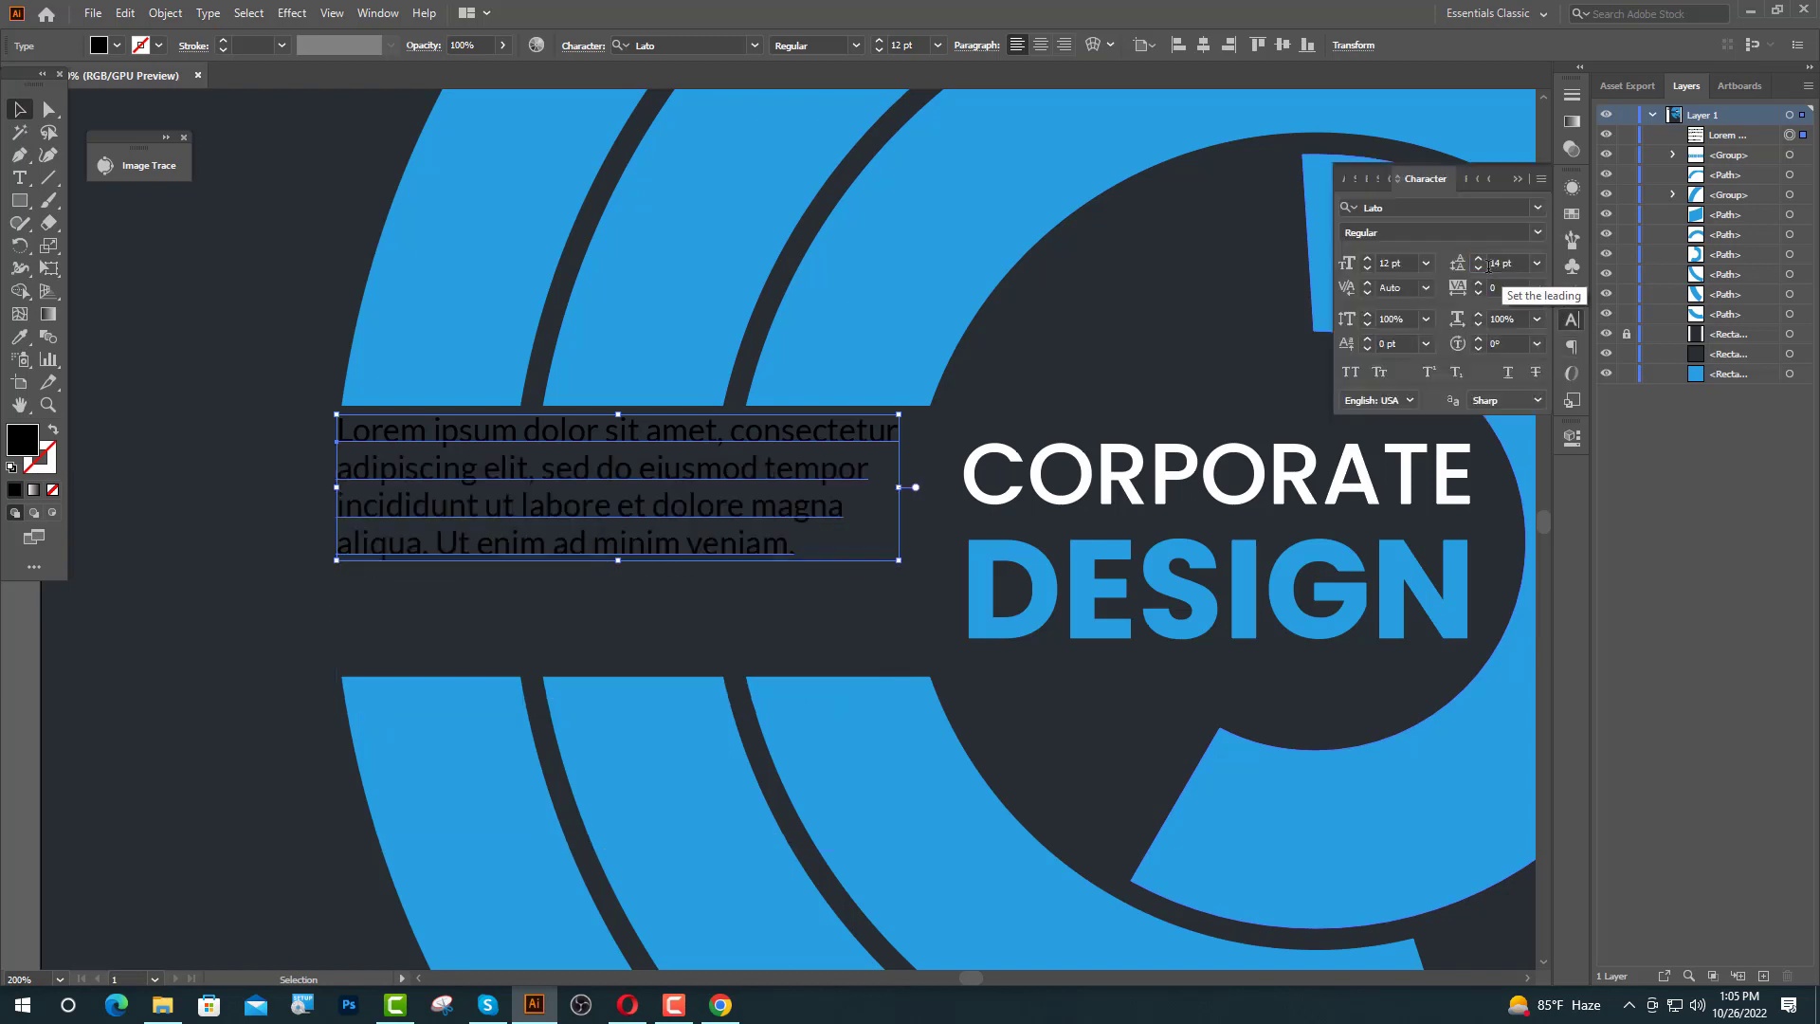
{"action": "left_click", "coordinate": [1166, 369]}
{"action": "left_click_drag", "start_coordinate": [779, 489], "coordinate": [779, 529]}
{"action": "left_click", "coordinate": [730, 626]}
- Set the tracking of the line "adipiscing elit, sed do eiusmod tempor" to 25
{"action": "scroll", "coordinate": [674, 533], "scroll_direction": "up", "scroll_amount": 1}
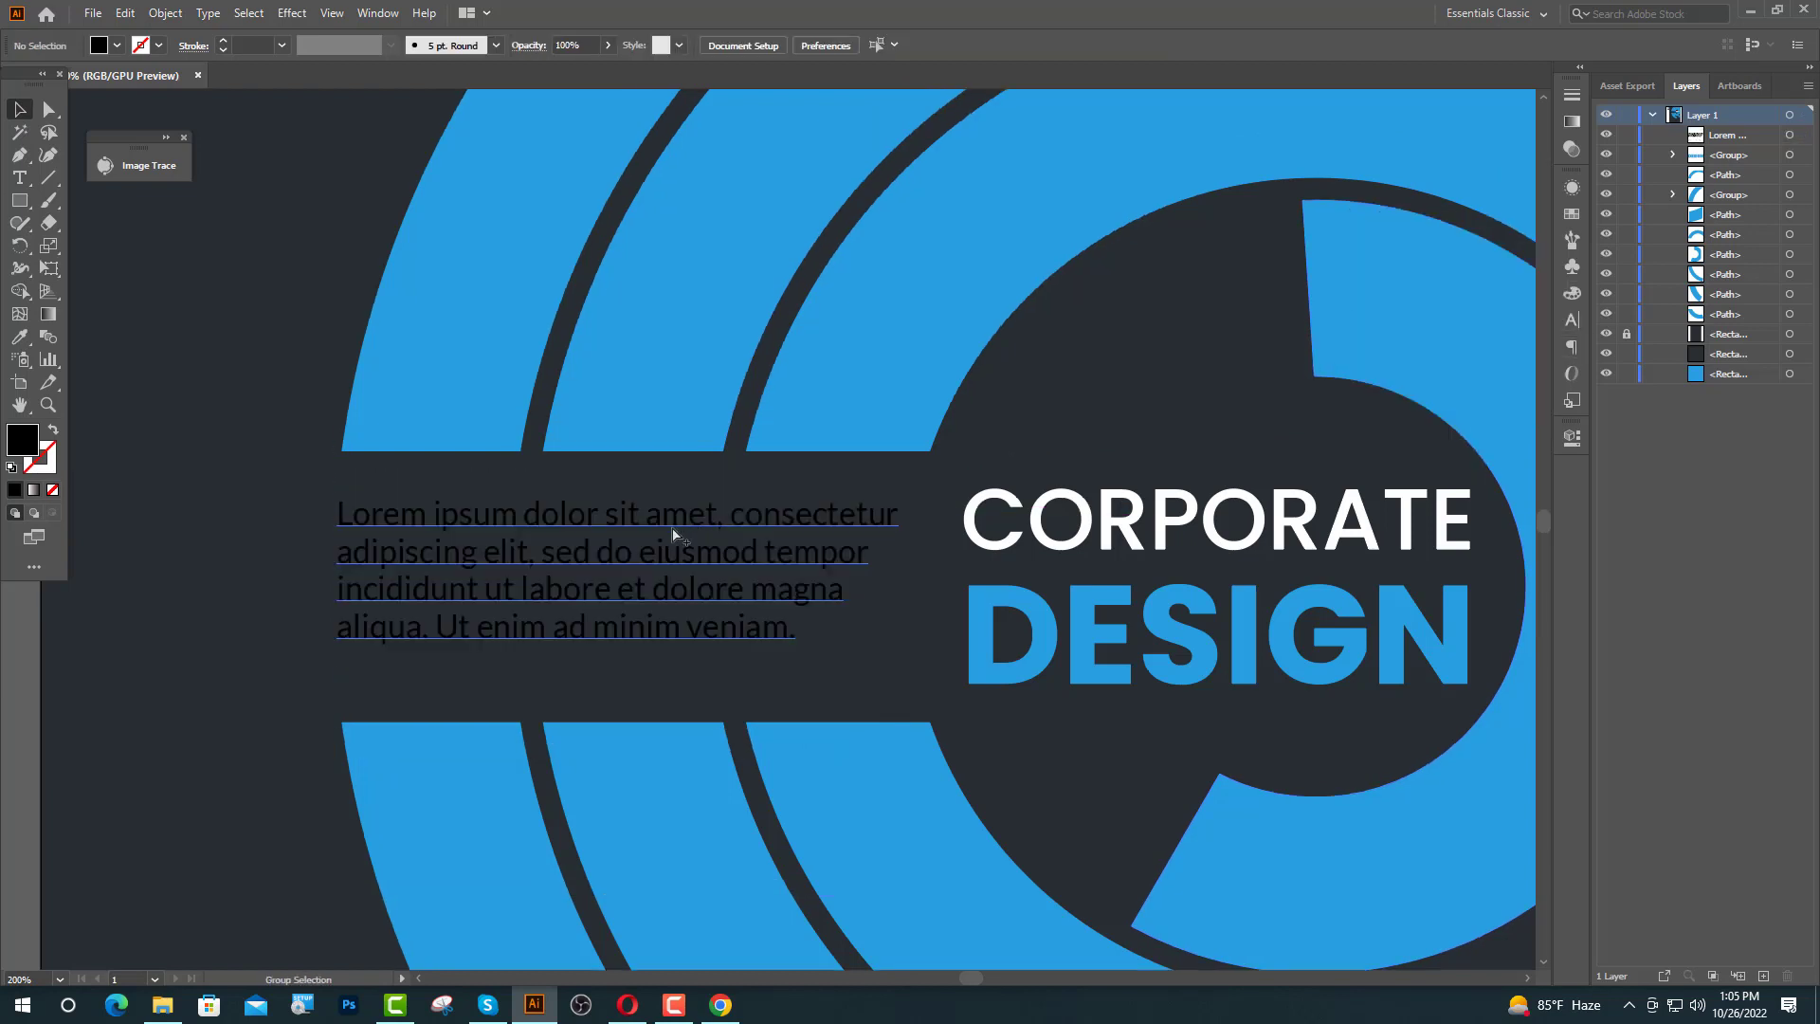
{"action": "scroll", "coordinate": [673, 533], "scroll_direction": "up", "scroll_amount": 1}
{"action": "left_click", "coordinate": [303, 533]}
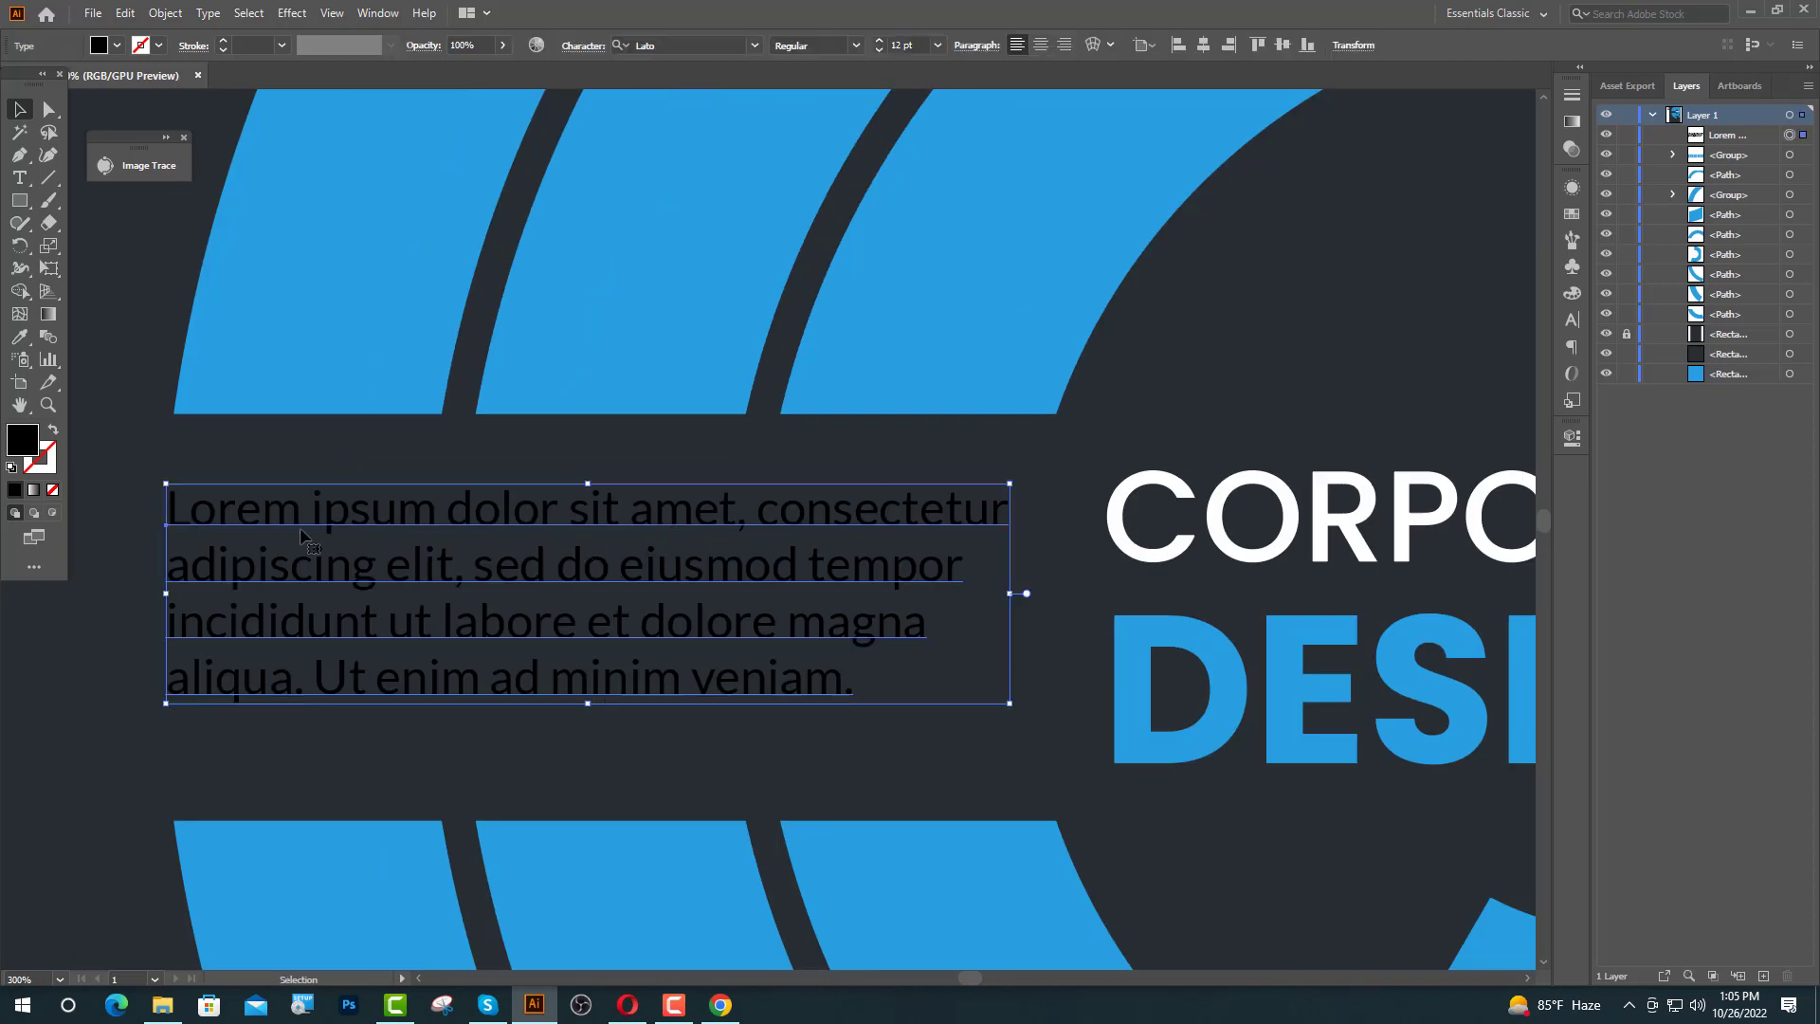
{"action": "left_click", "coordinate": [172, 469]}
{"action": "left_click", "coordinate": [19, 178]}
{"action": "left_click_drag", "start_coordinate": [963, 567], "coordinate": [167, 574]}
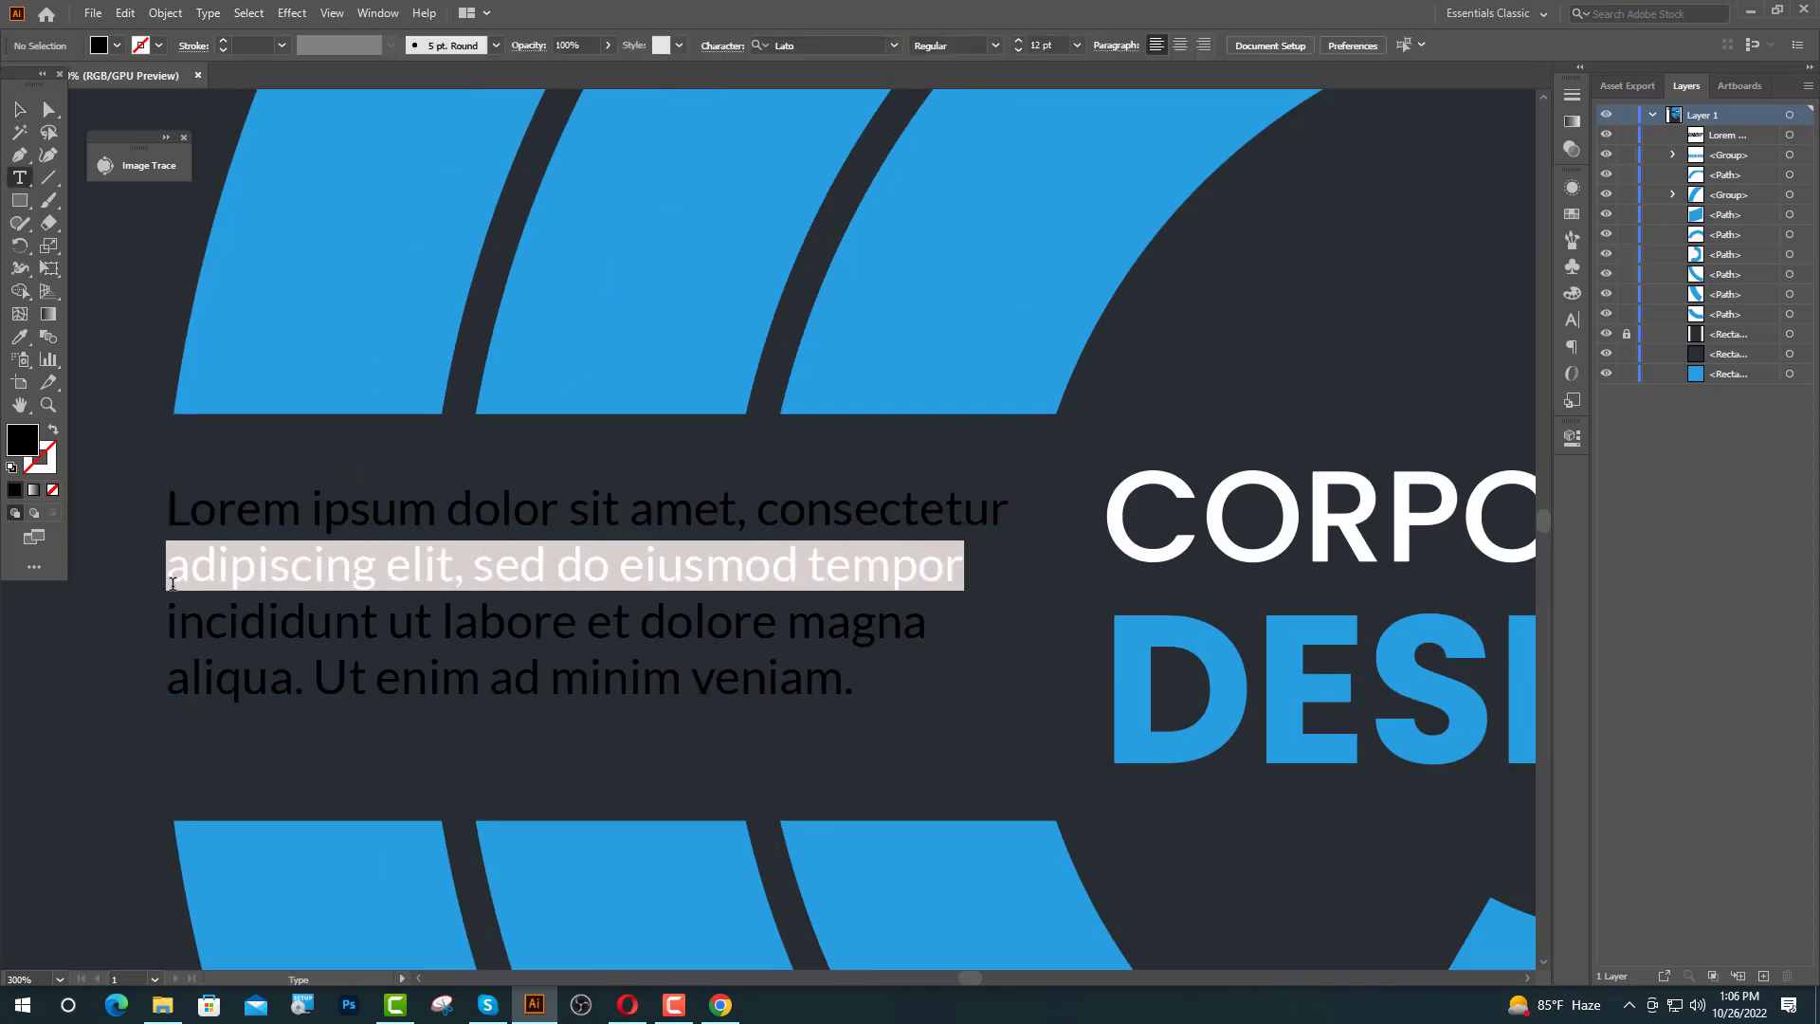
{"action": "left_click", "coordinate": [1572, 322]}
{"action": "left_click", "coordinate": [1537, 289]}
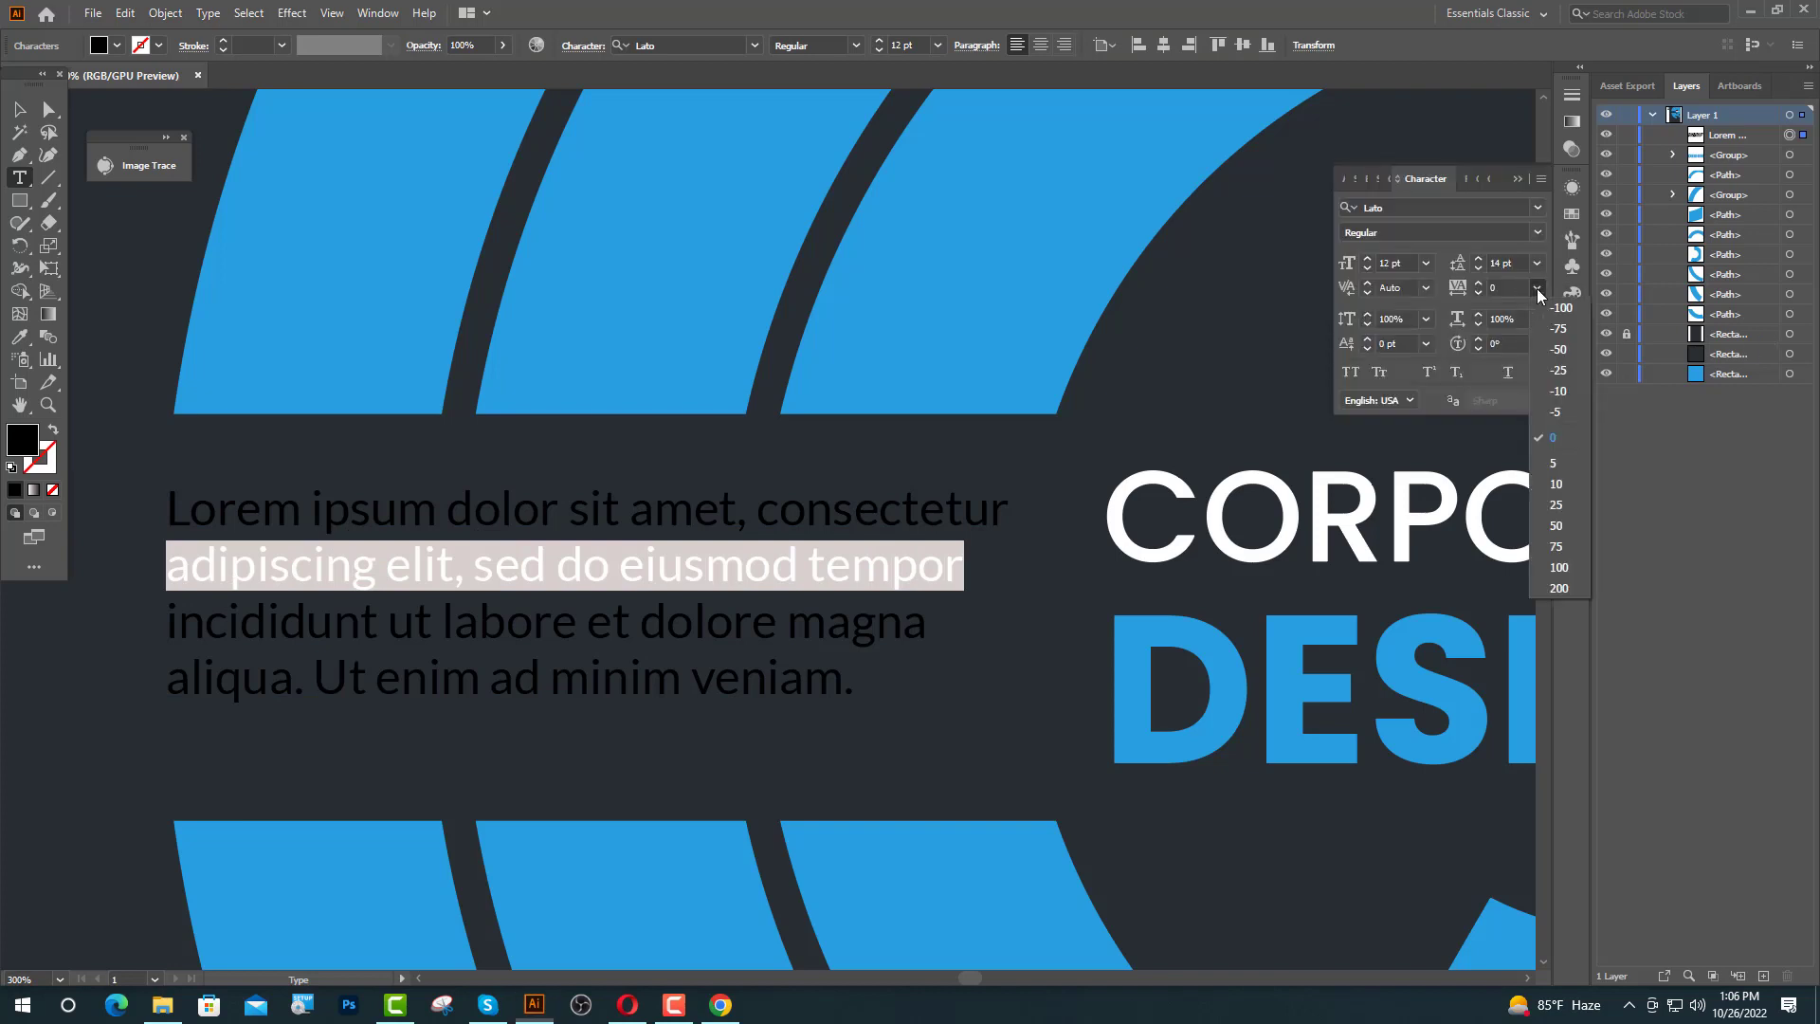
{"action": "left_click", "coordinate": [1559, 505]}
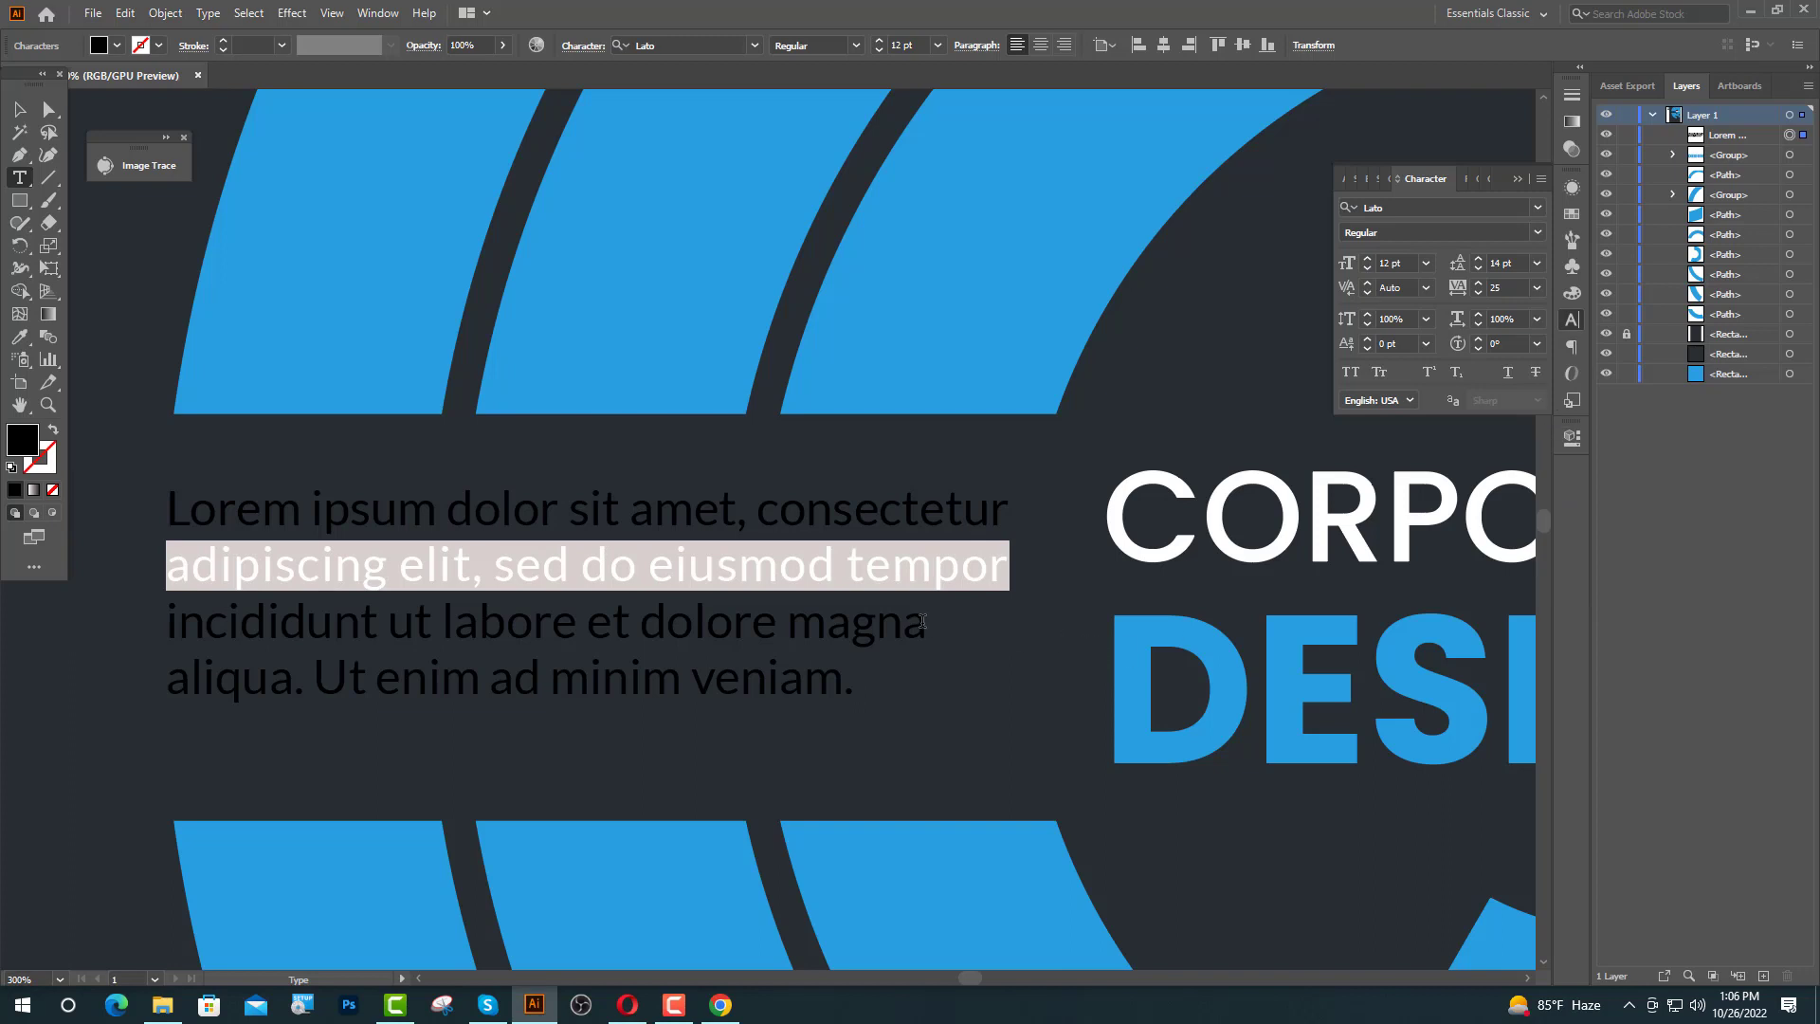
- Set the tracking of the line "incididunt ut labore et dolore magna" to 45, then deselect the text
{"action": "left_click_drag", "start_coordinate": [922, 620], "coordinate": [248, 626]}
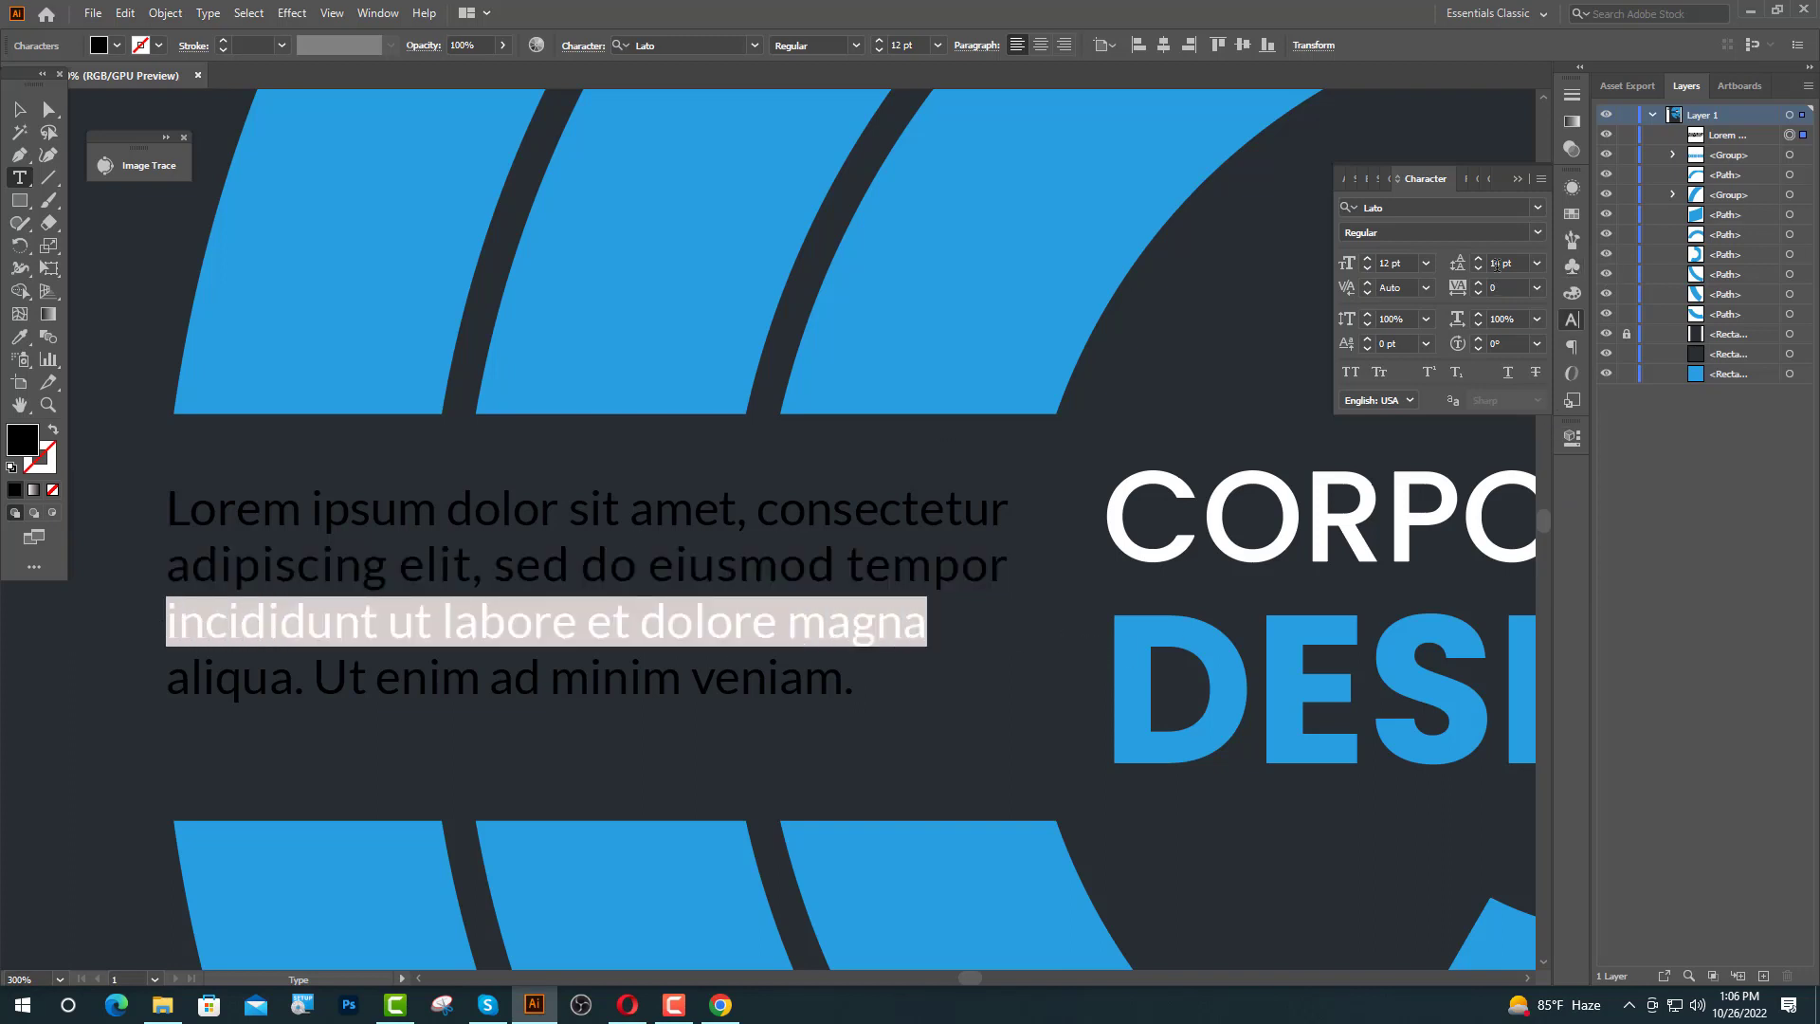
{"action": "left_click", "coordinate": [1498, 287]}
{"action": "type", "text": "4"}
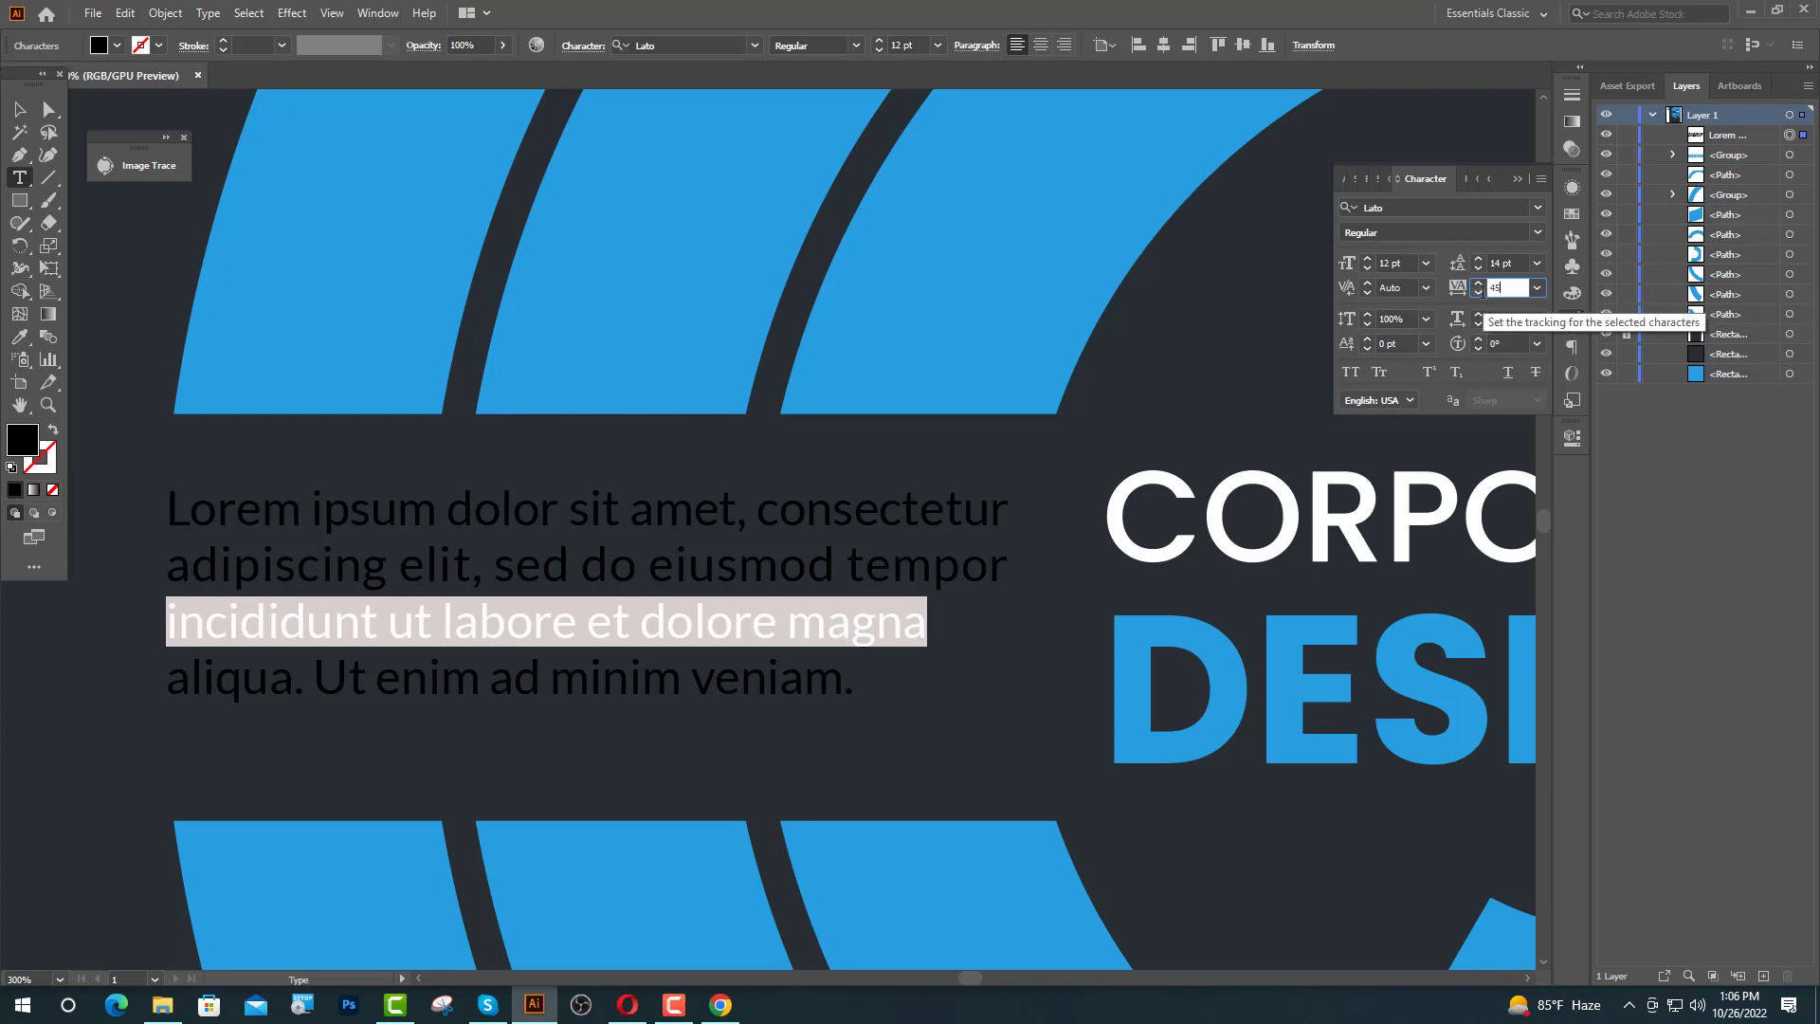
{"action": "type", "text": "5"}
{"action": "key", "text": "Return"}
{"action": "left_click", "coordinate": [1516, 178]}
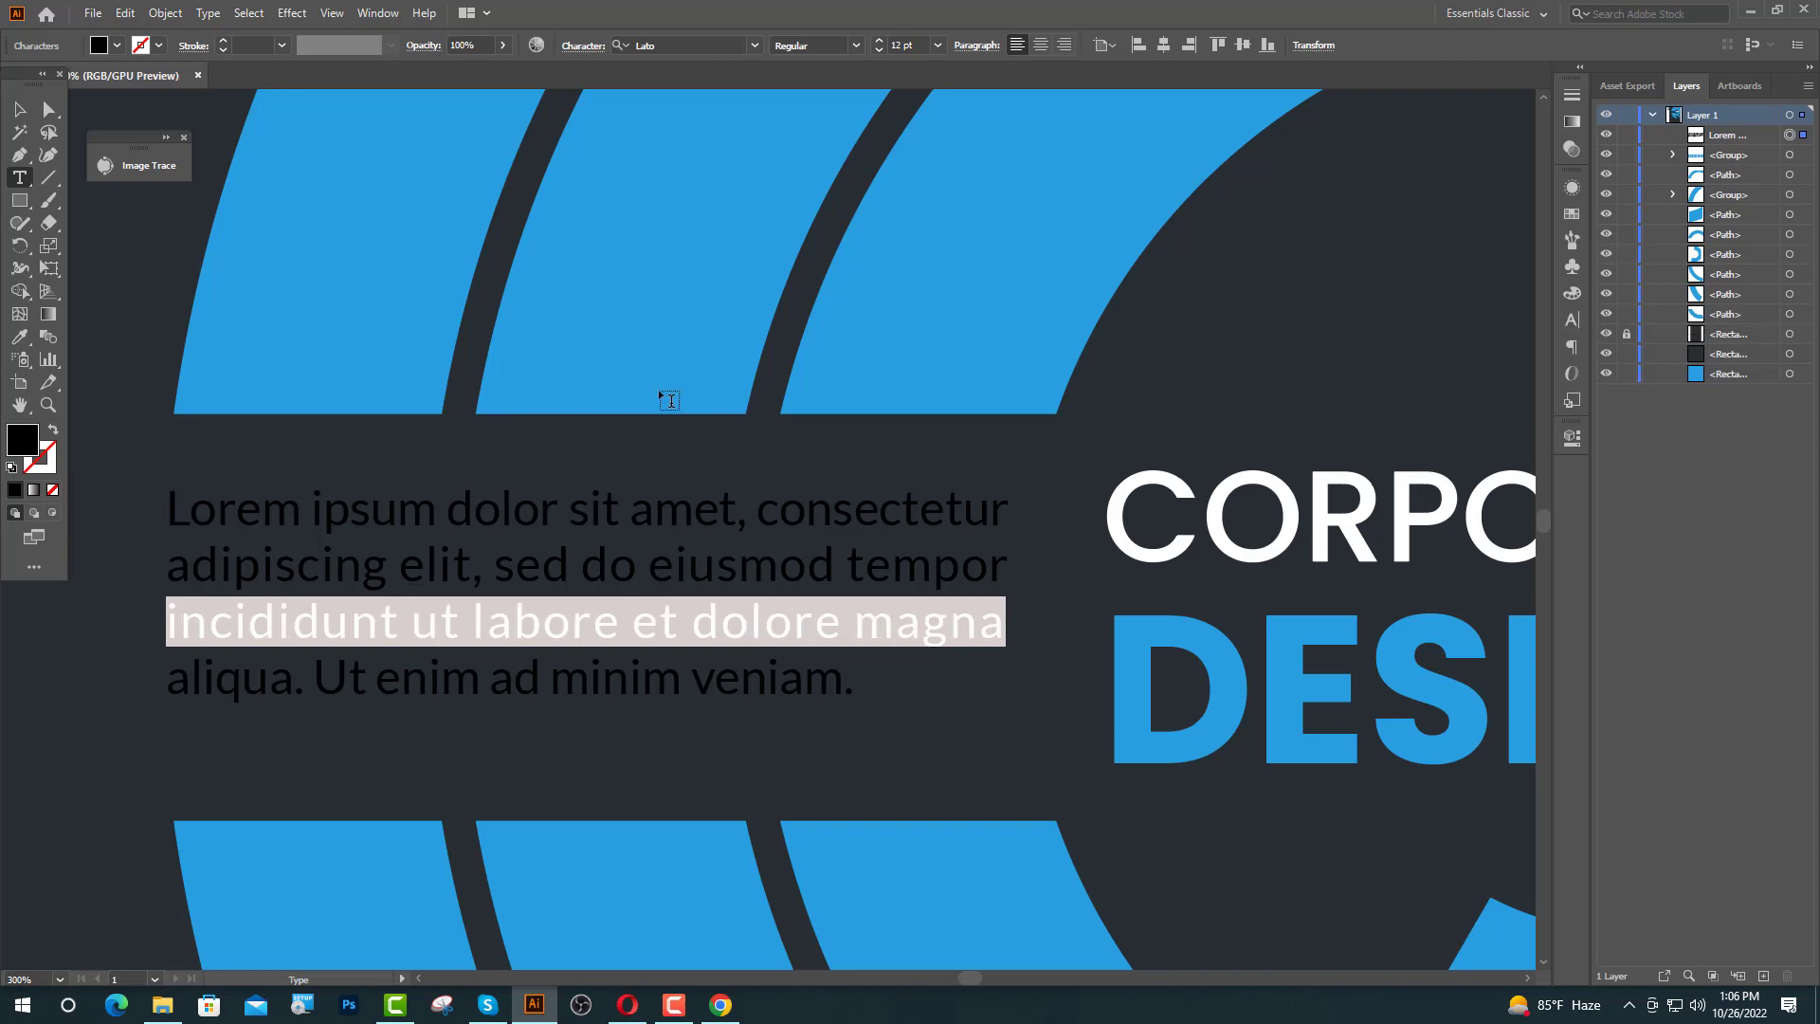
{"action": "left_click", "coordinate": [19, 109]}
{"action": "left_click", "coordinate": [976, 684]}
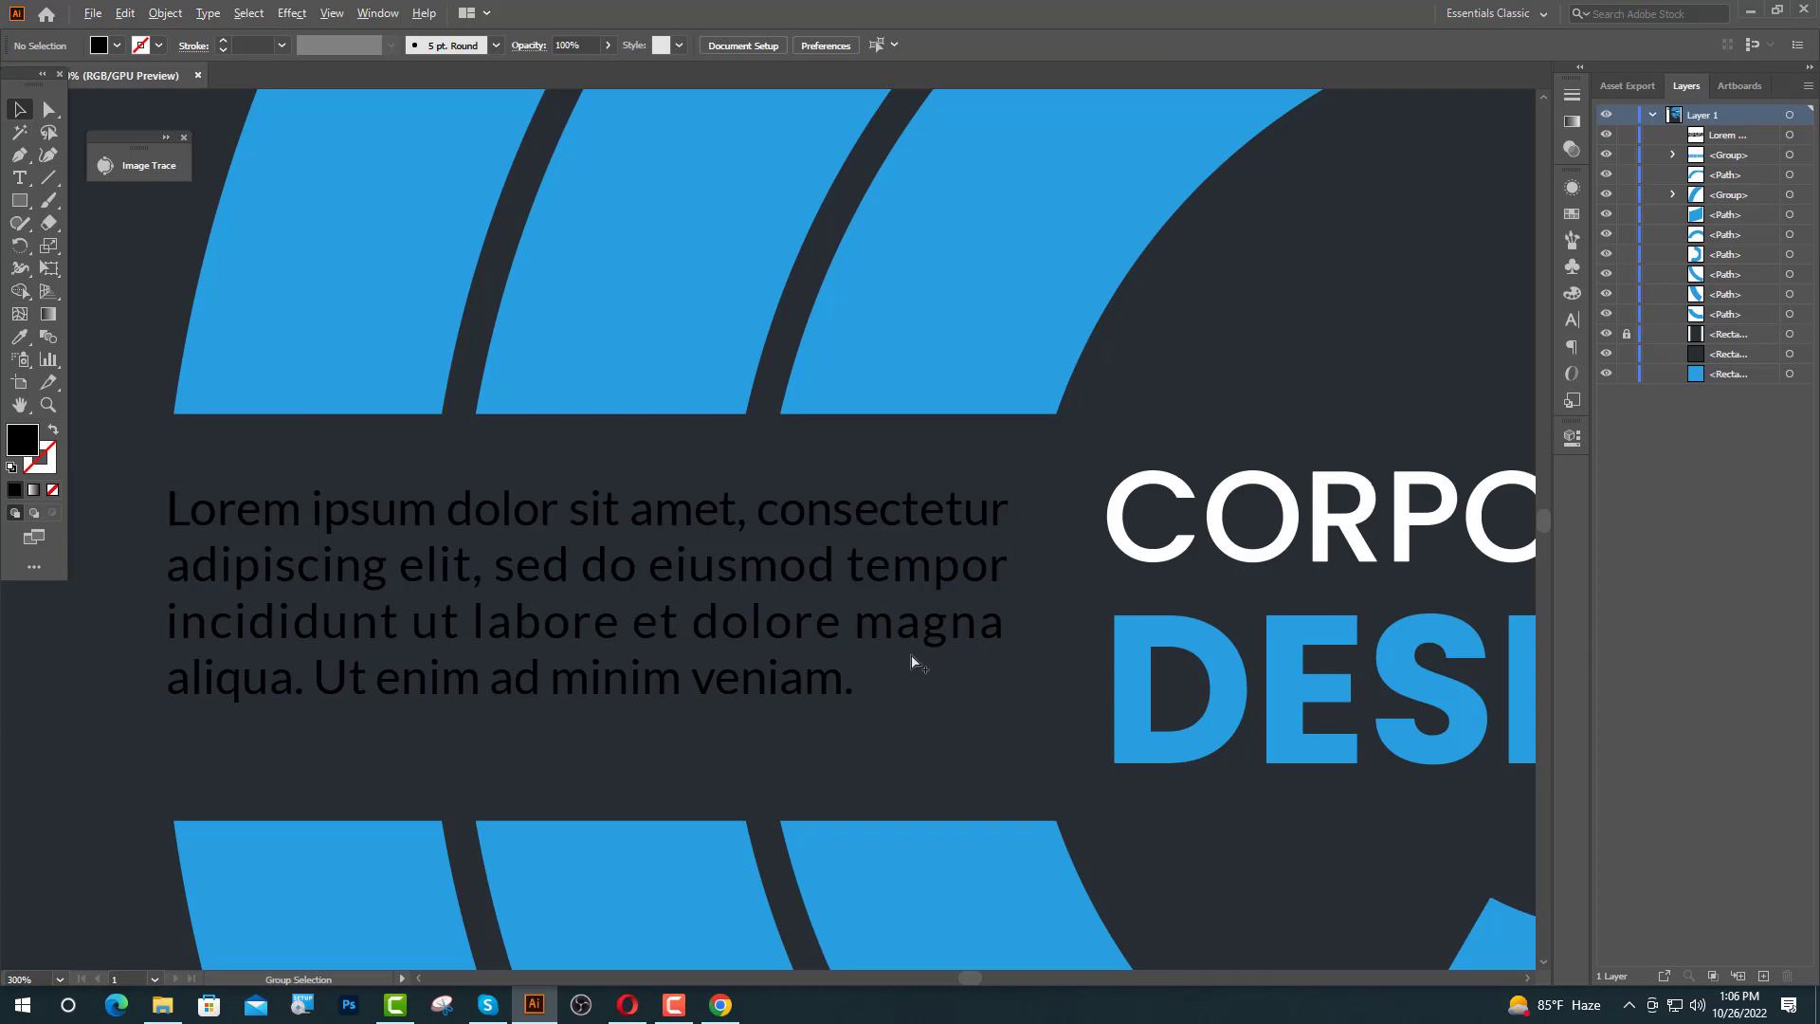
- Vertically centre the Lorem Ipsum text with the title group and nudge it right to line up with the outer ring's edge
{"action": "scroll", "coordinate": [912, 661], "scroll_direction": "down", "scroll_amount": 2}
{"action": "scroll", "coordinate": [917, 675], "scroll_direction": "up", "scroll_amount": 1}
{"action": "scroll", "coordinate": [888, 688], "scroll_direction": "up", "scroll_amount": 1}
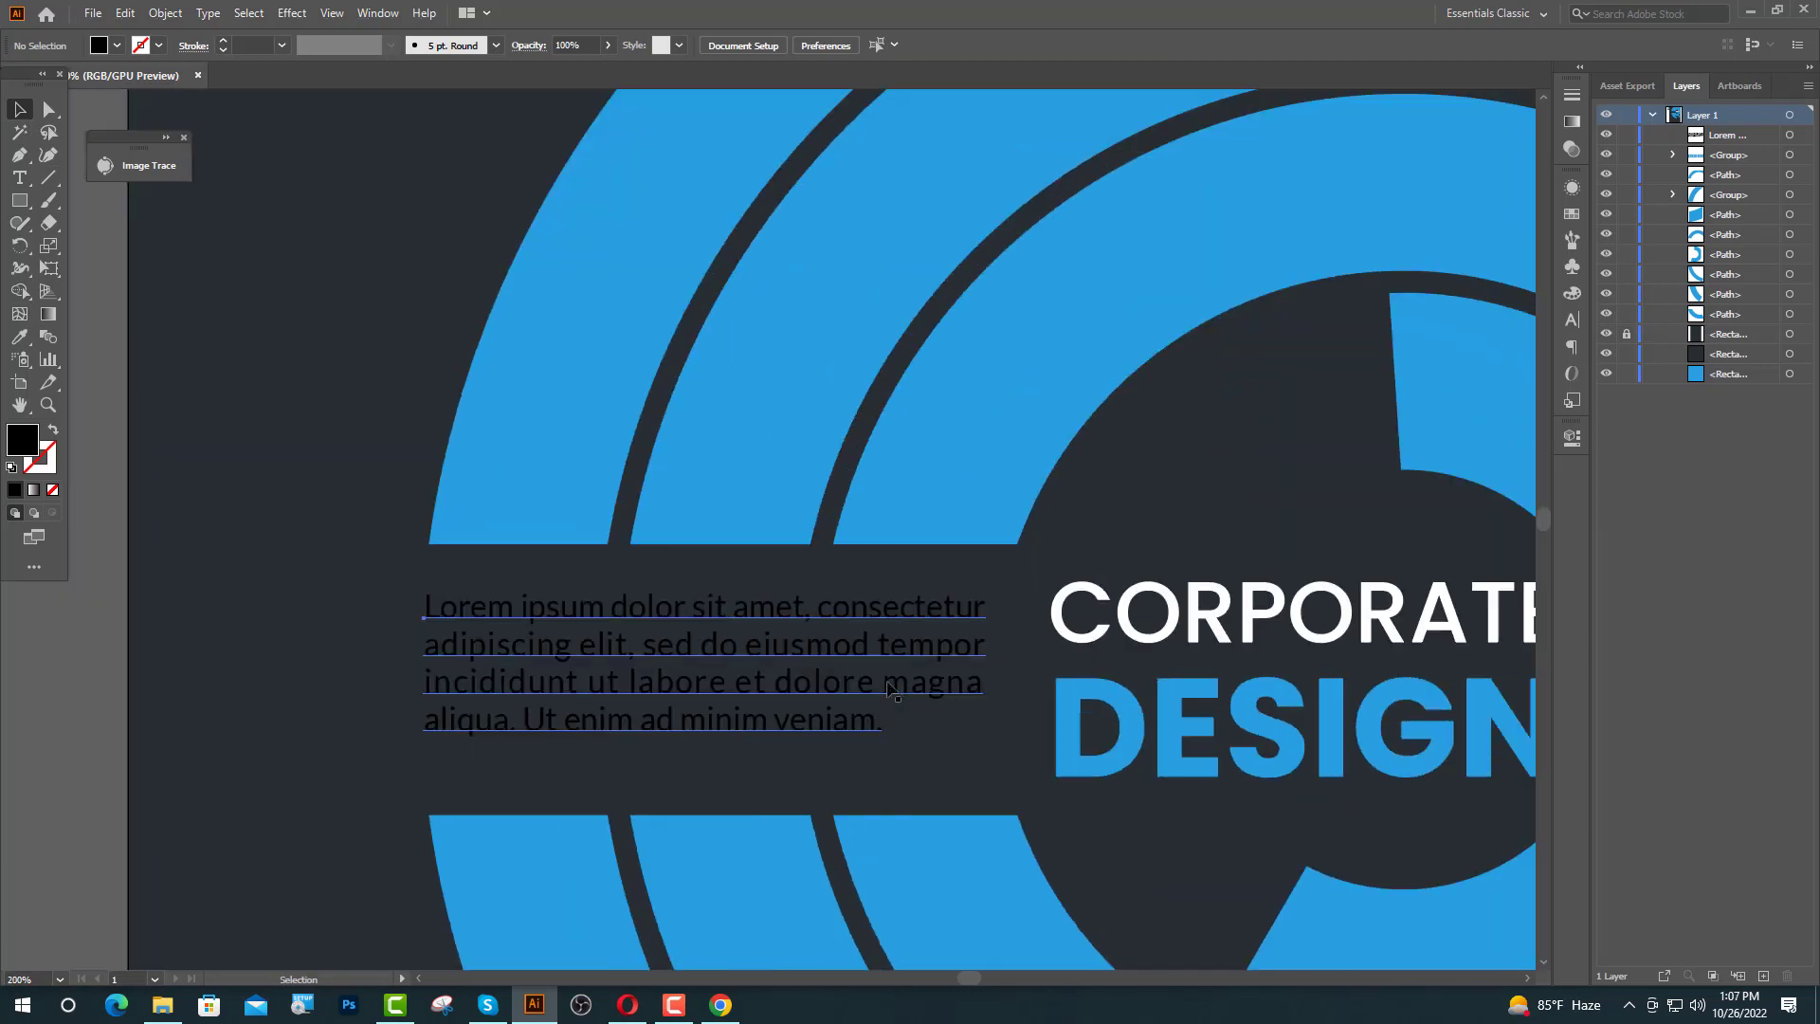
{"action": "left_click", "coordinate": [891, 688]}
{"action": "left_click", "coordinate": [1076, 719], "text": "shift"}
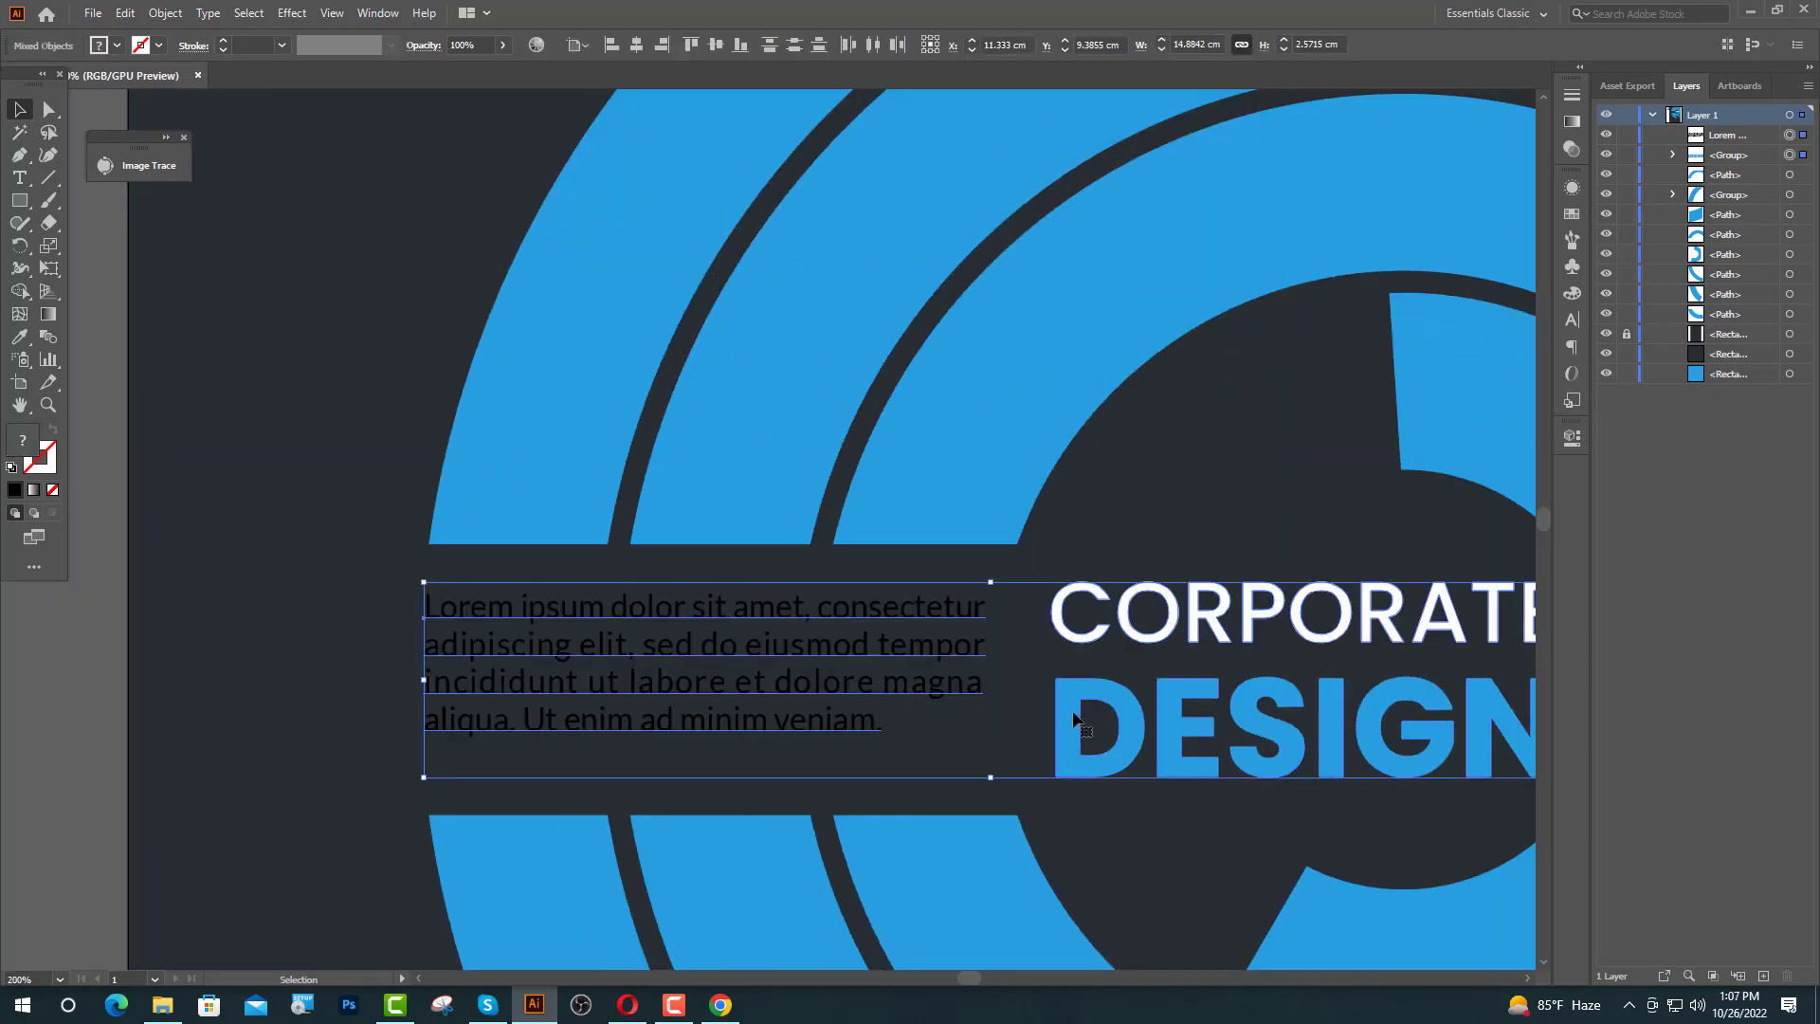
{"action": "left_click", "coordinate": [718, 43]}
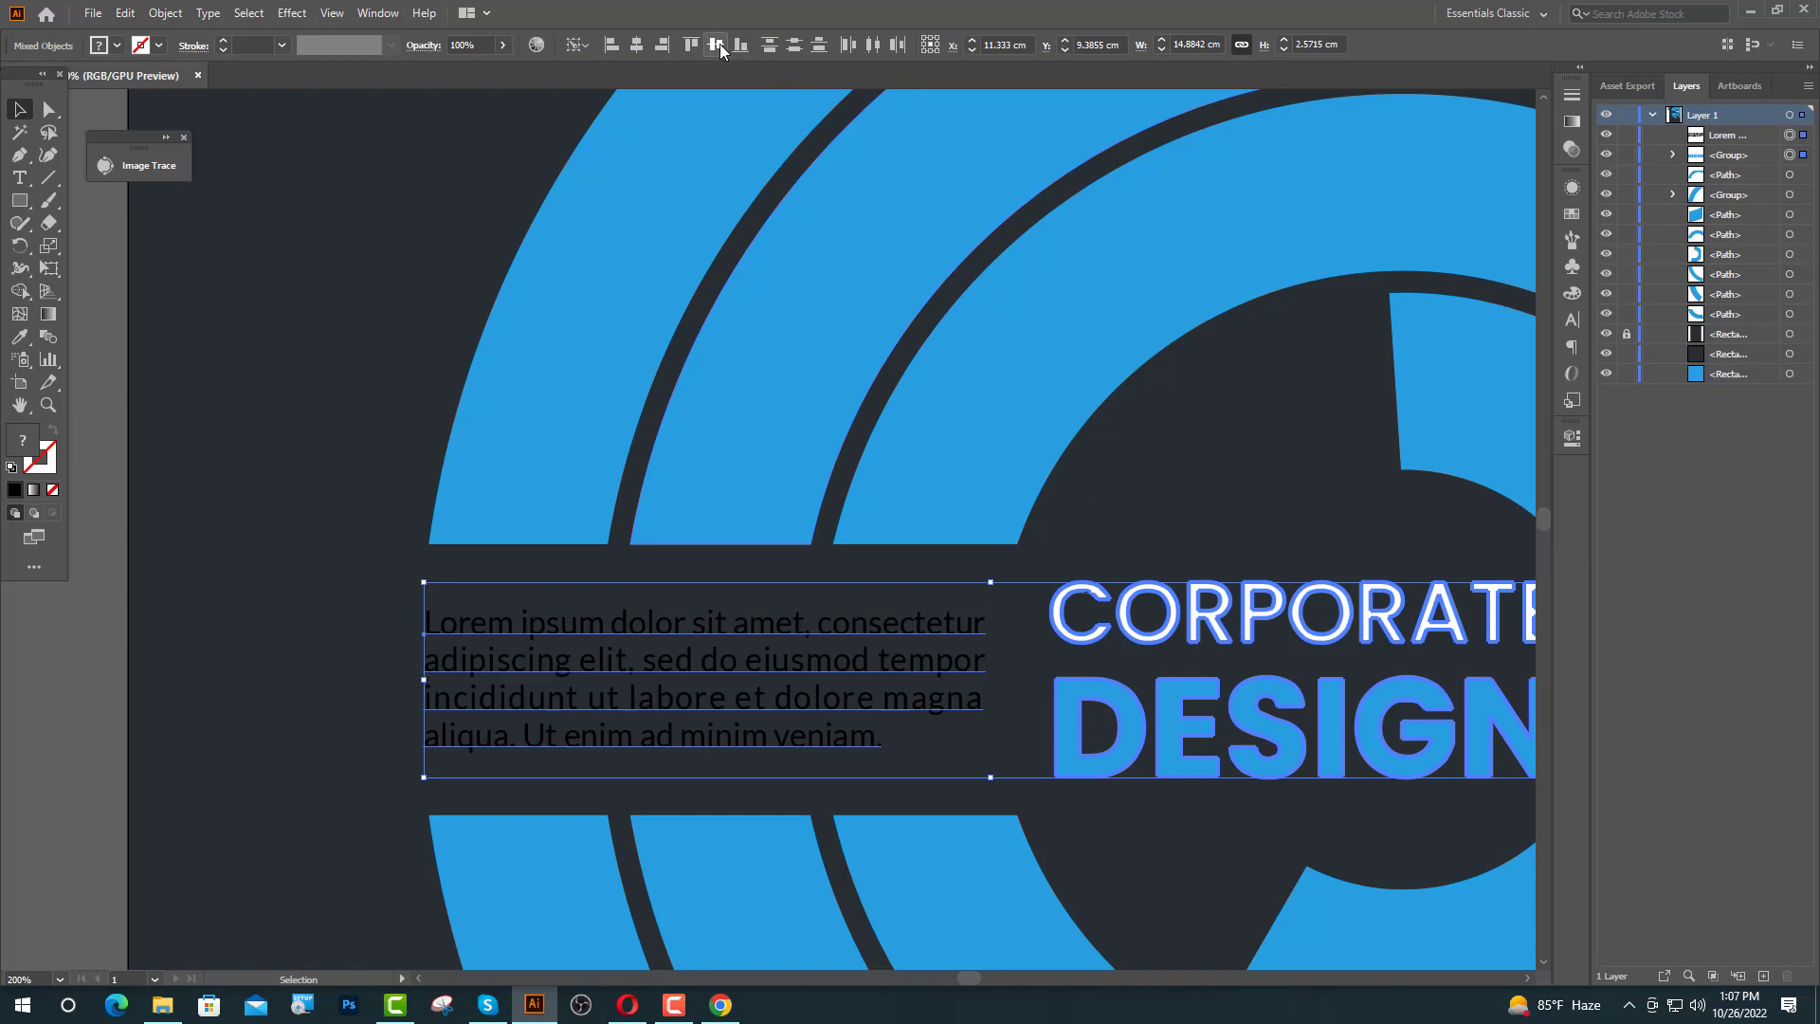
{"action": "left_click", "coordinate": [1005, 673]}
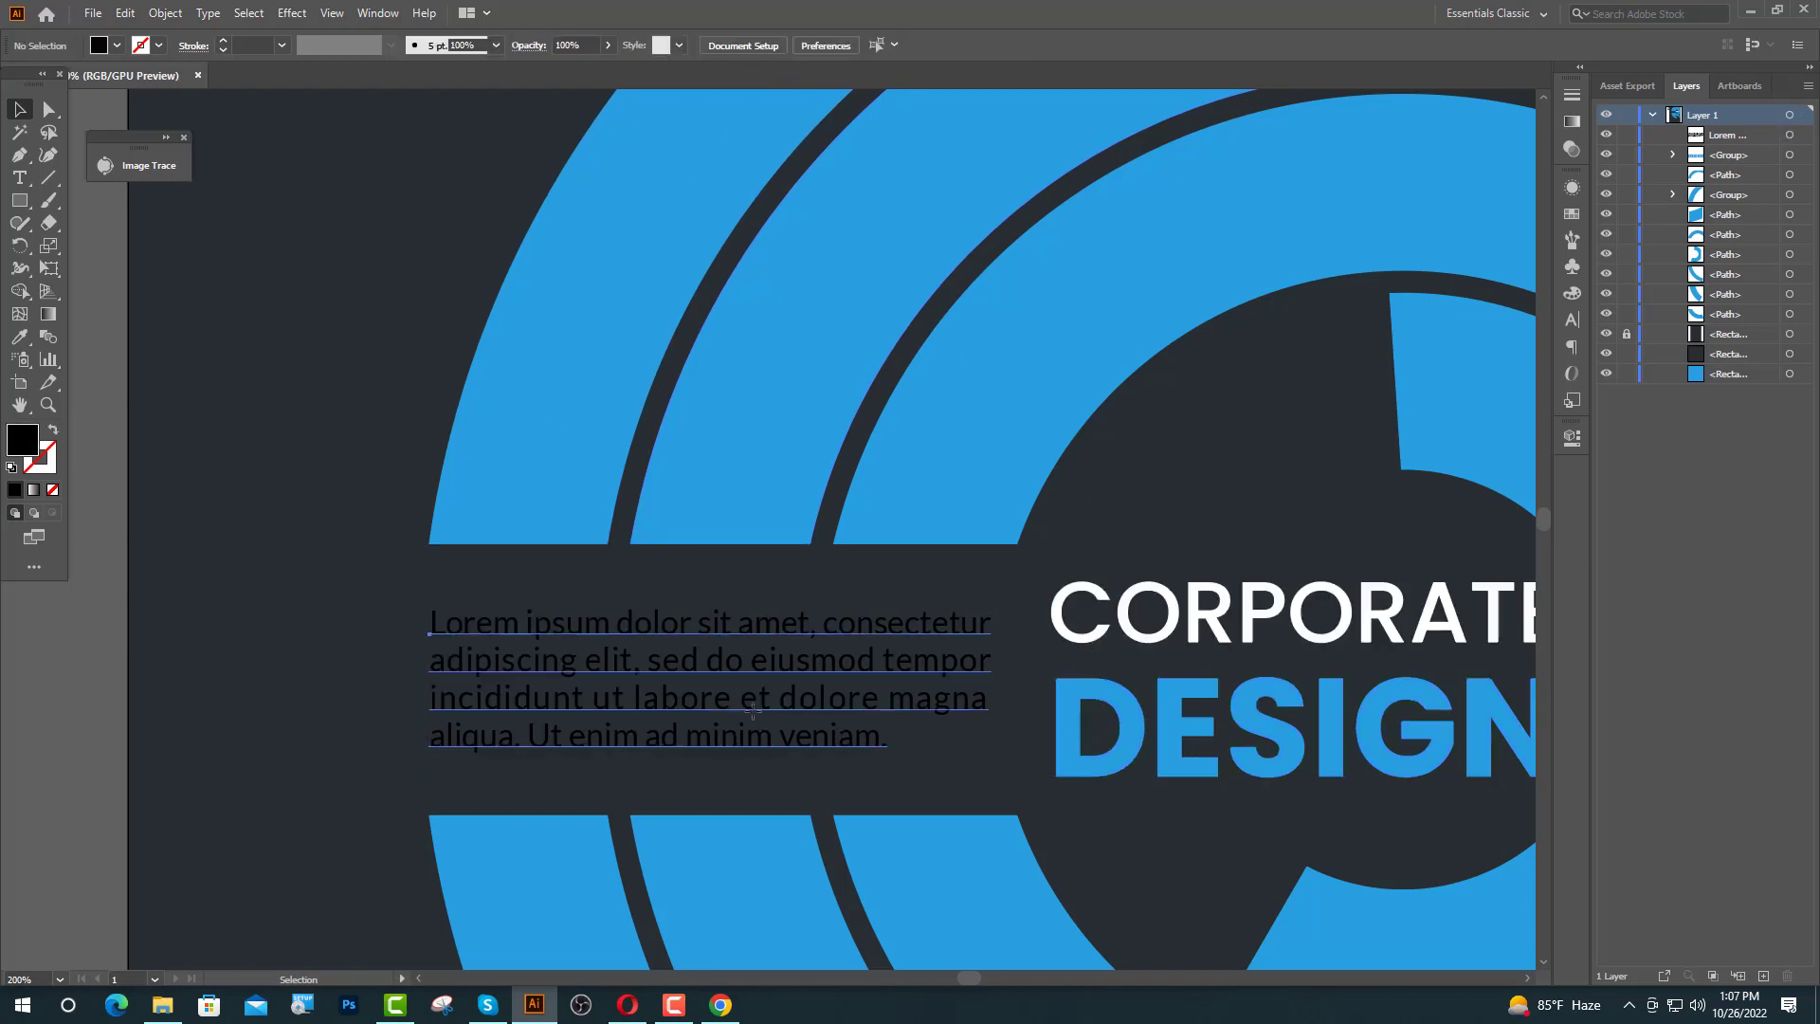
- Change the Lorem Ipsum text's fill colour to light grey C1C1C1
{"action": "left_click", "coordinate": [899, 701]}
{"action": "double_click", "coordinate": [23, 440]}
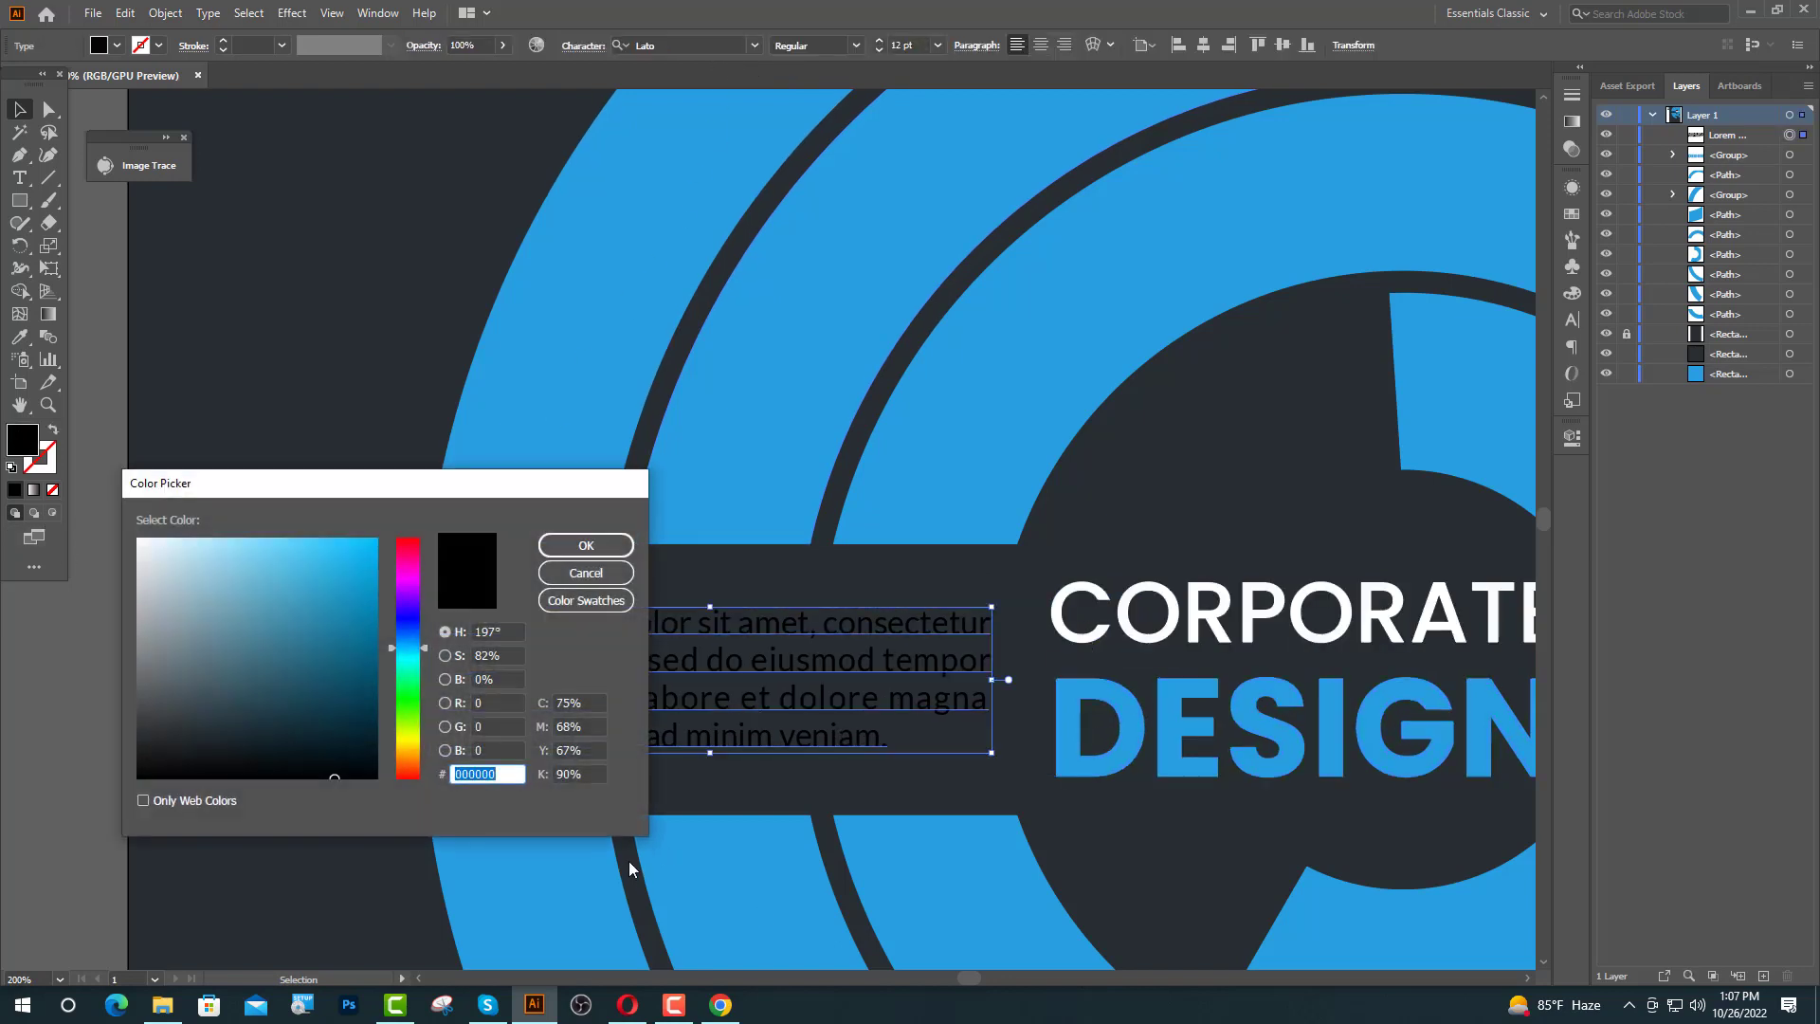
{"action": "type", "text": "C1C1C1"}
{"action": "key", "text": "Return"}
{"action": "left_click", "coordinate": [902, 748]}
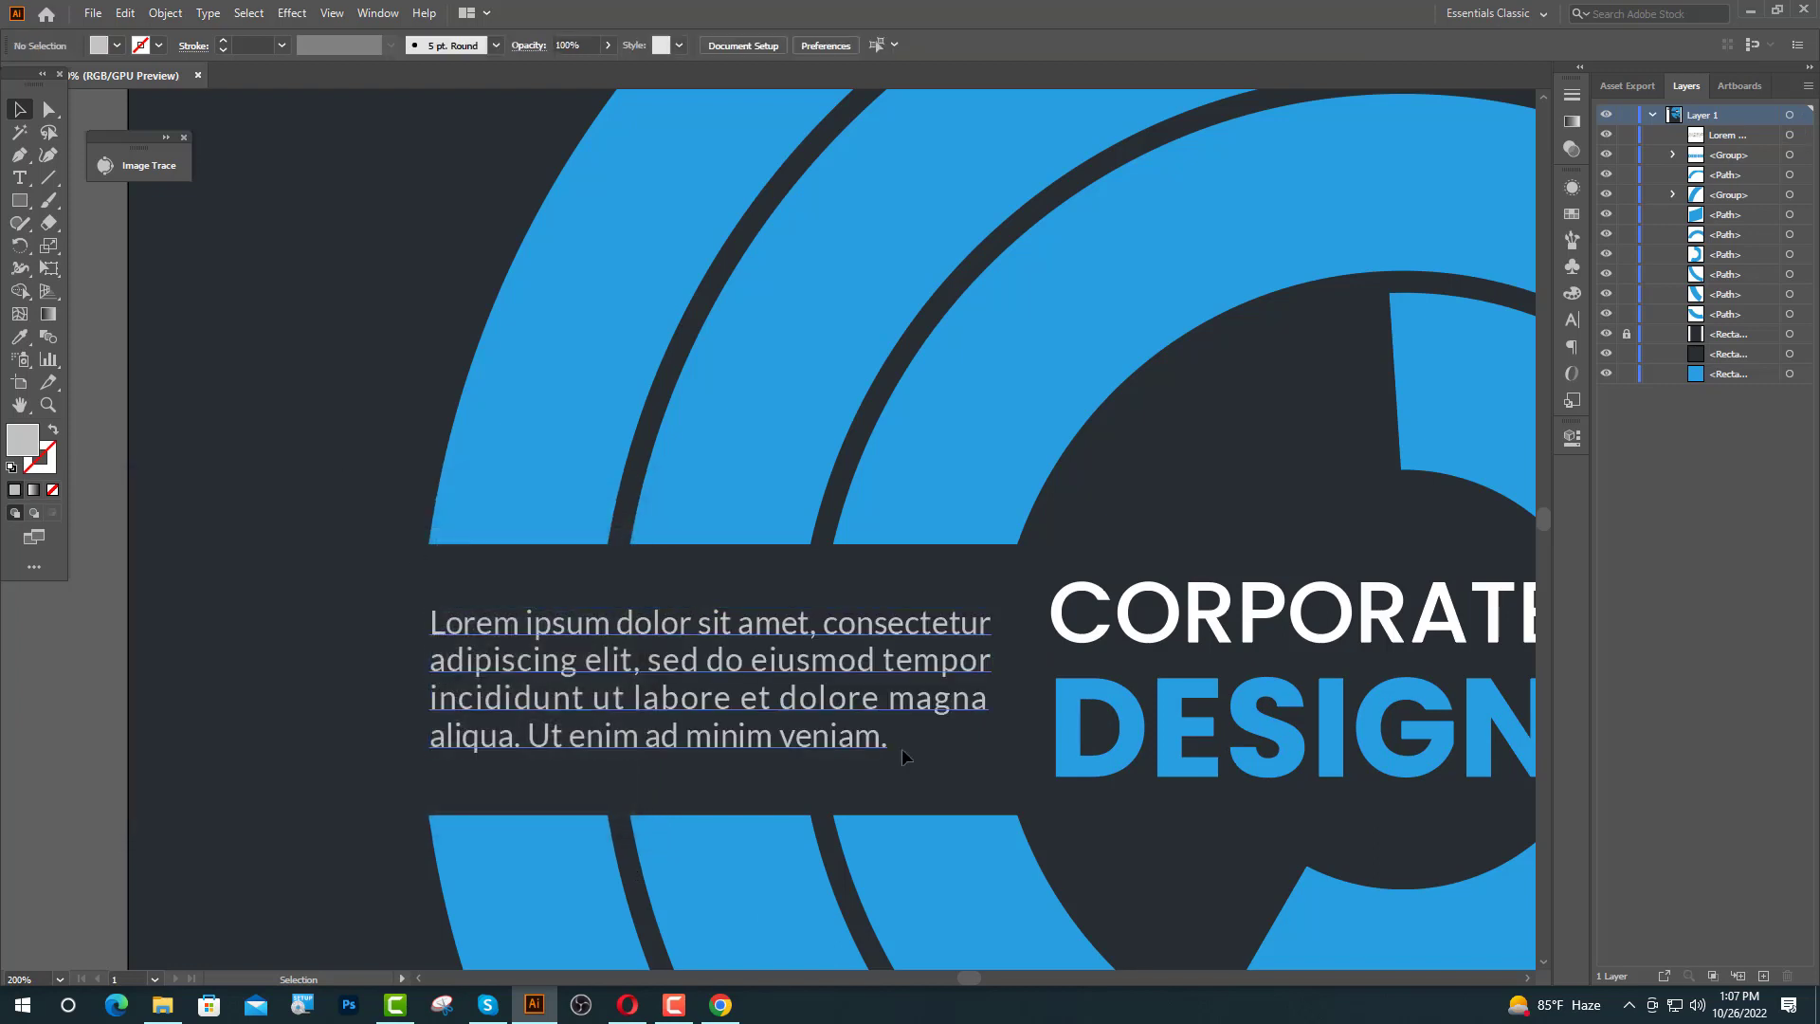
- Combine all the blue ring segments into a single compound path
{"action": "key", "text": "ctrl+0"}
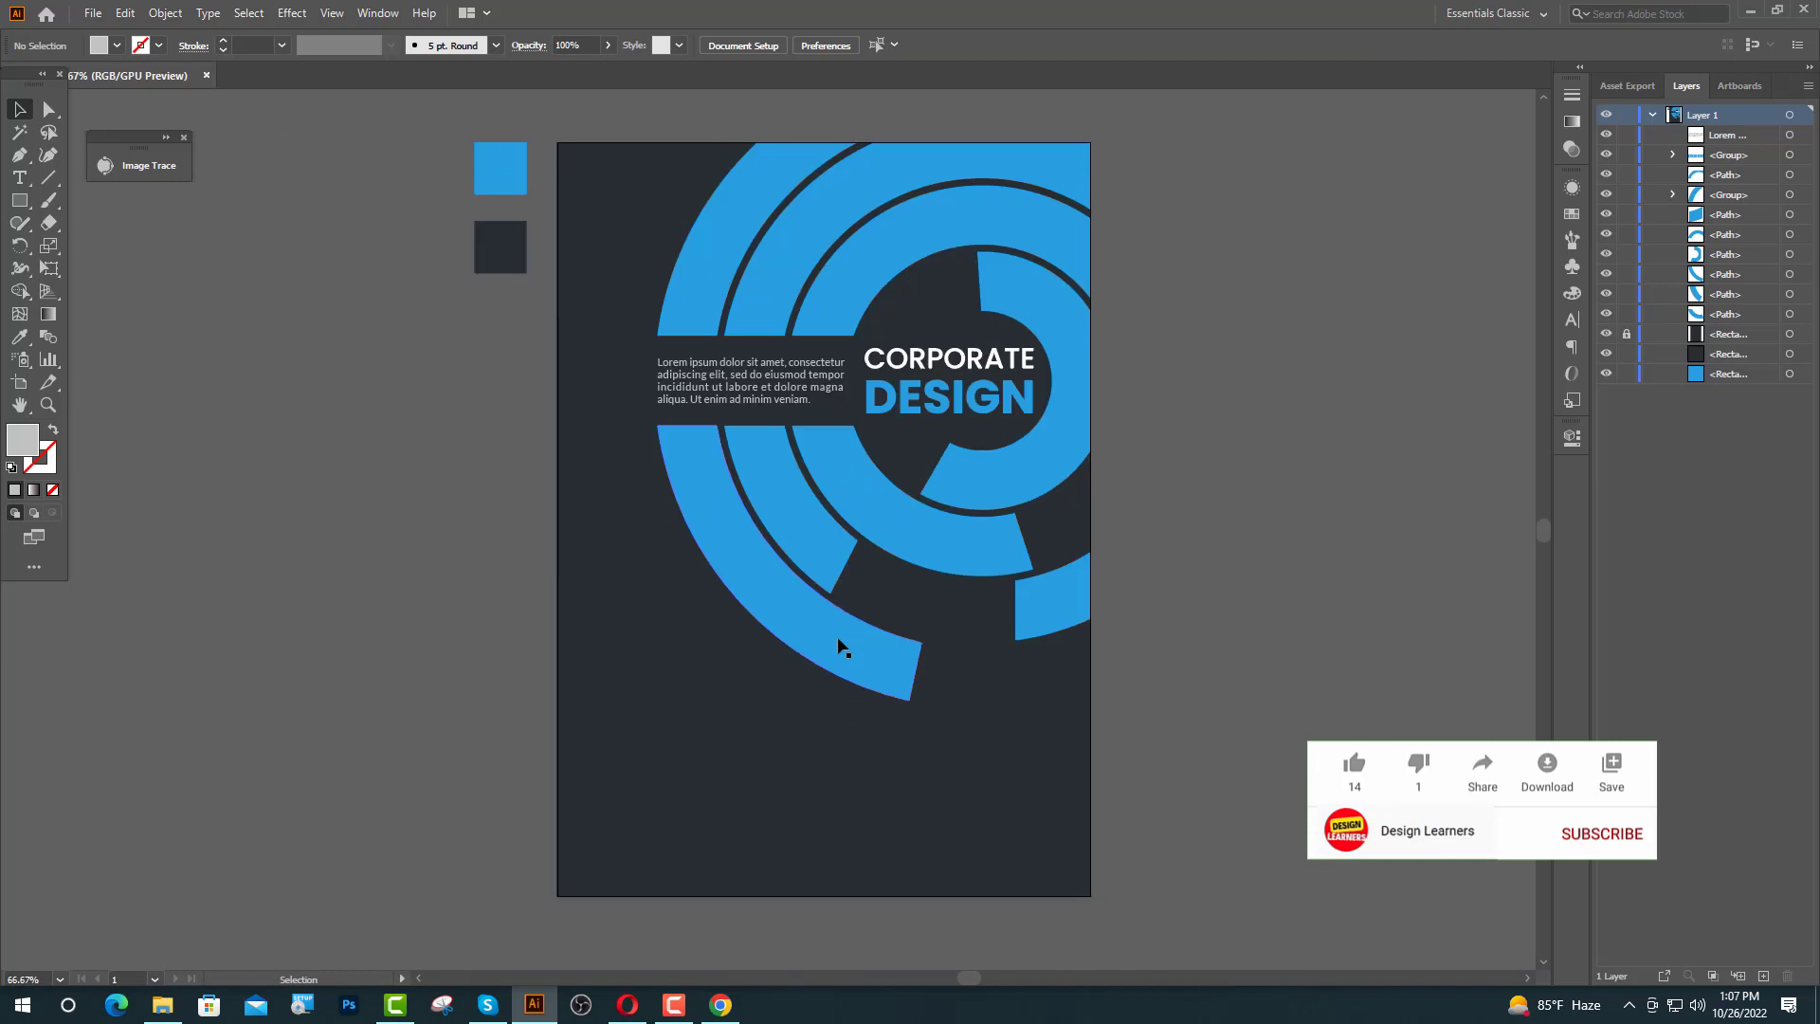
{"action": "key", "text": "ctrl+1"}
{"action": "left_click", "coordinate": [939, 602]}
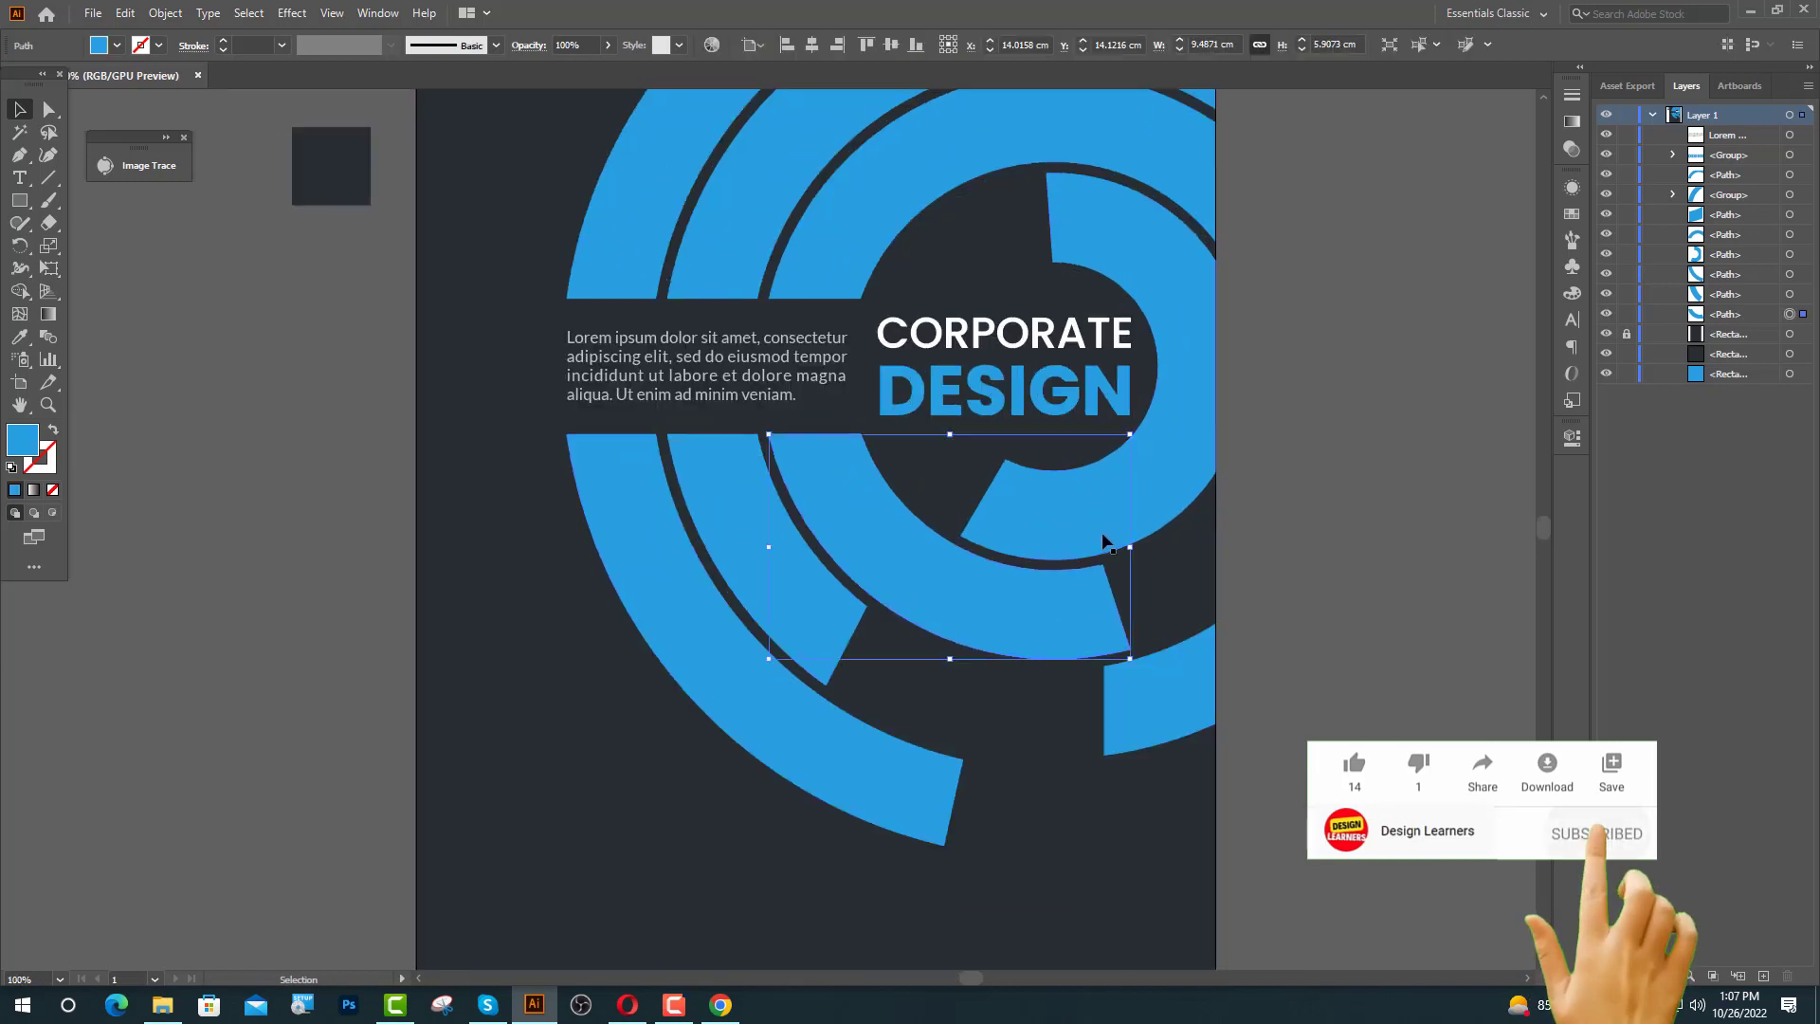
{"action": "left_click", "coordinate": [1105, 543], "text": "shift"}
{"action": "left_click", "coordinate": [1158, 696], "text": "shift"}
{"action": "left_click", "coordinate": [829, 617], "text": "shift"}
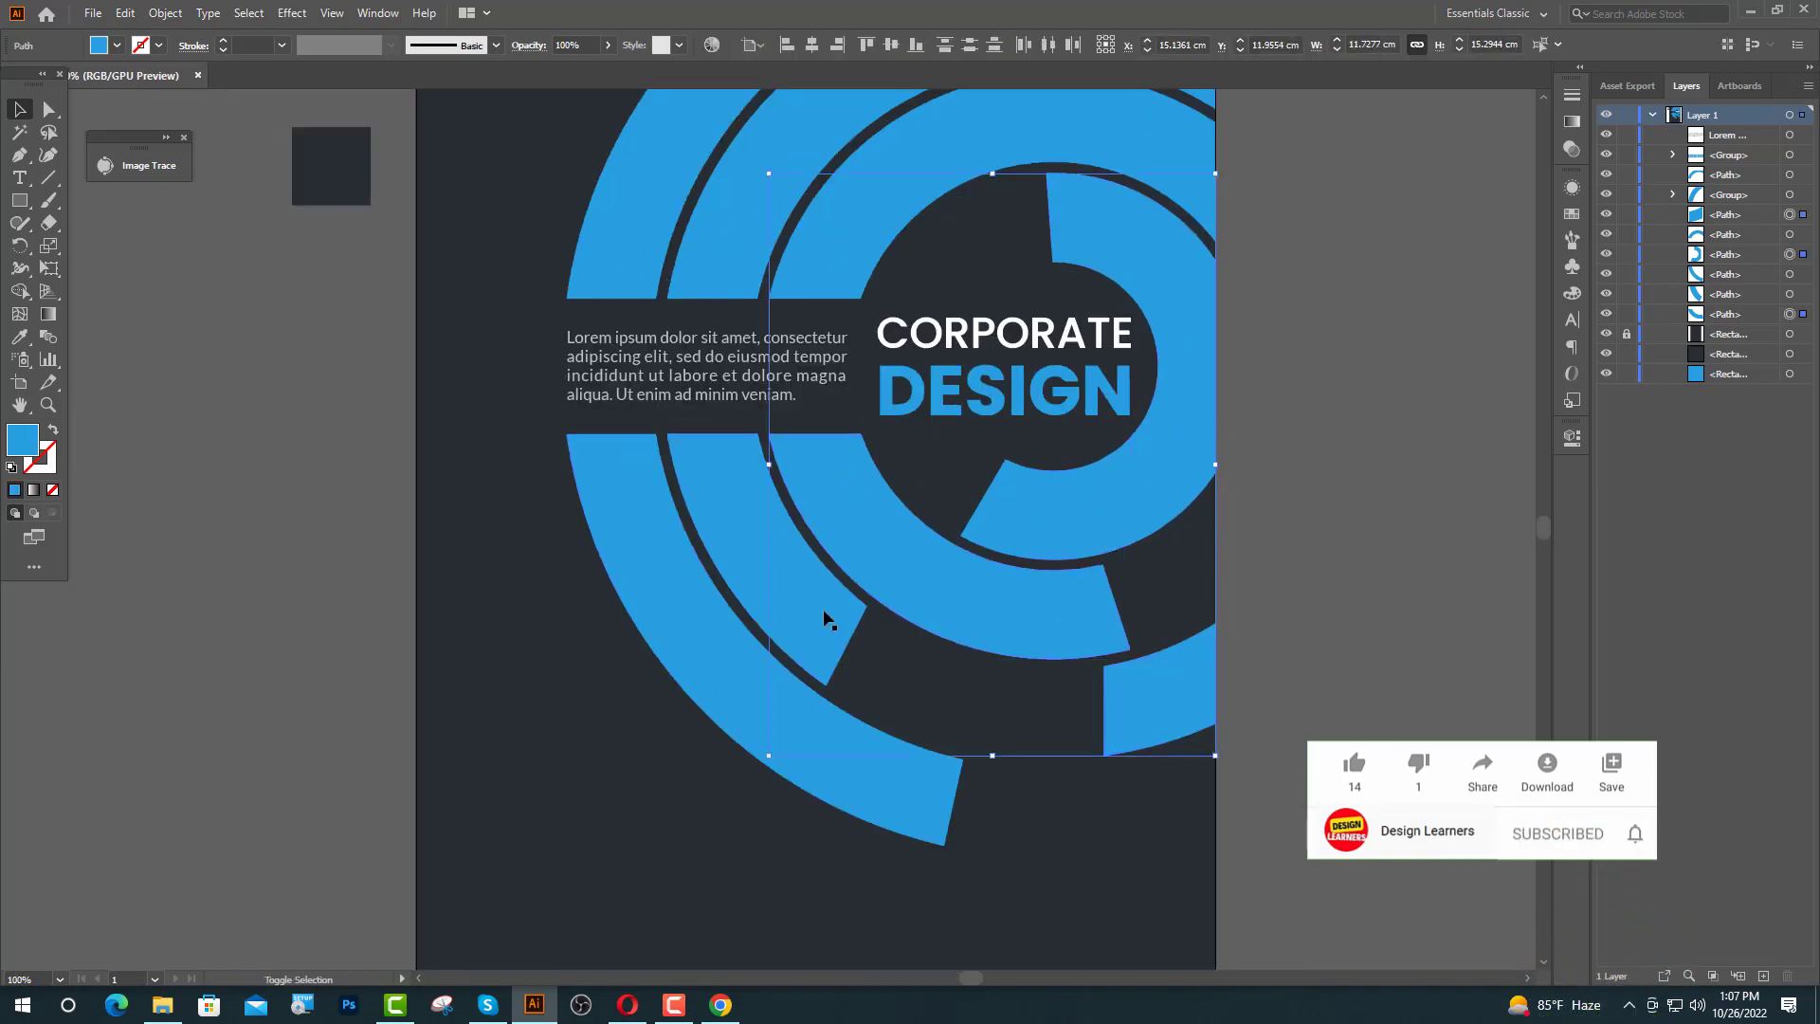
{"action": "left_click", "coordinate": [720, 682], "text": "shift"}
{"action": "left_click", "coordinate": [723, 260], "text": "shift"}
{"action": "left_click", "coordinate": [830, 259], "text": "shift"}
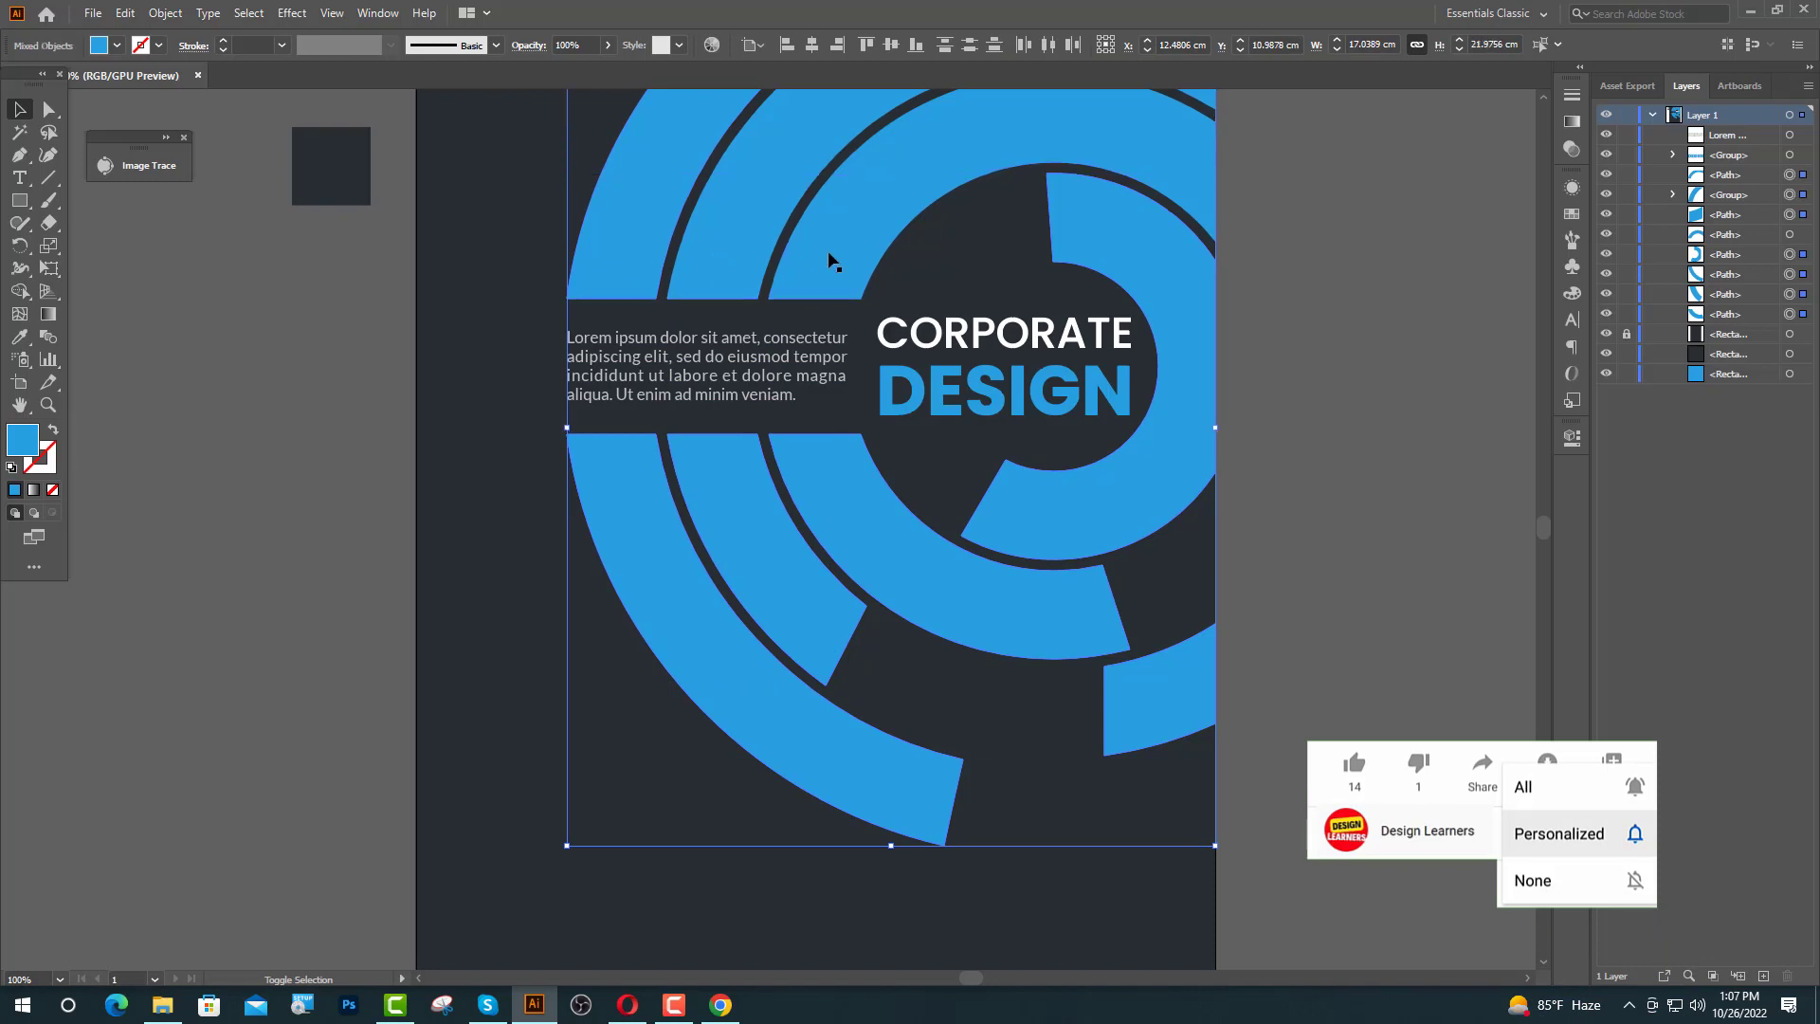
{"action": "left_click", "coordinate": [830, 259], "text": "shift"}
{"action": "scroll", "coordinate": [1007, 621], "scroll_direction": "down", "scroll_amount": 2}
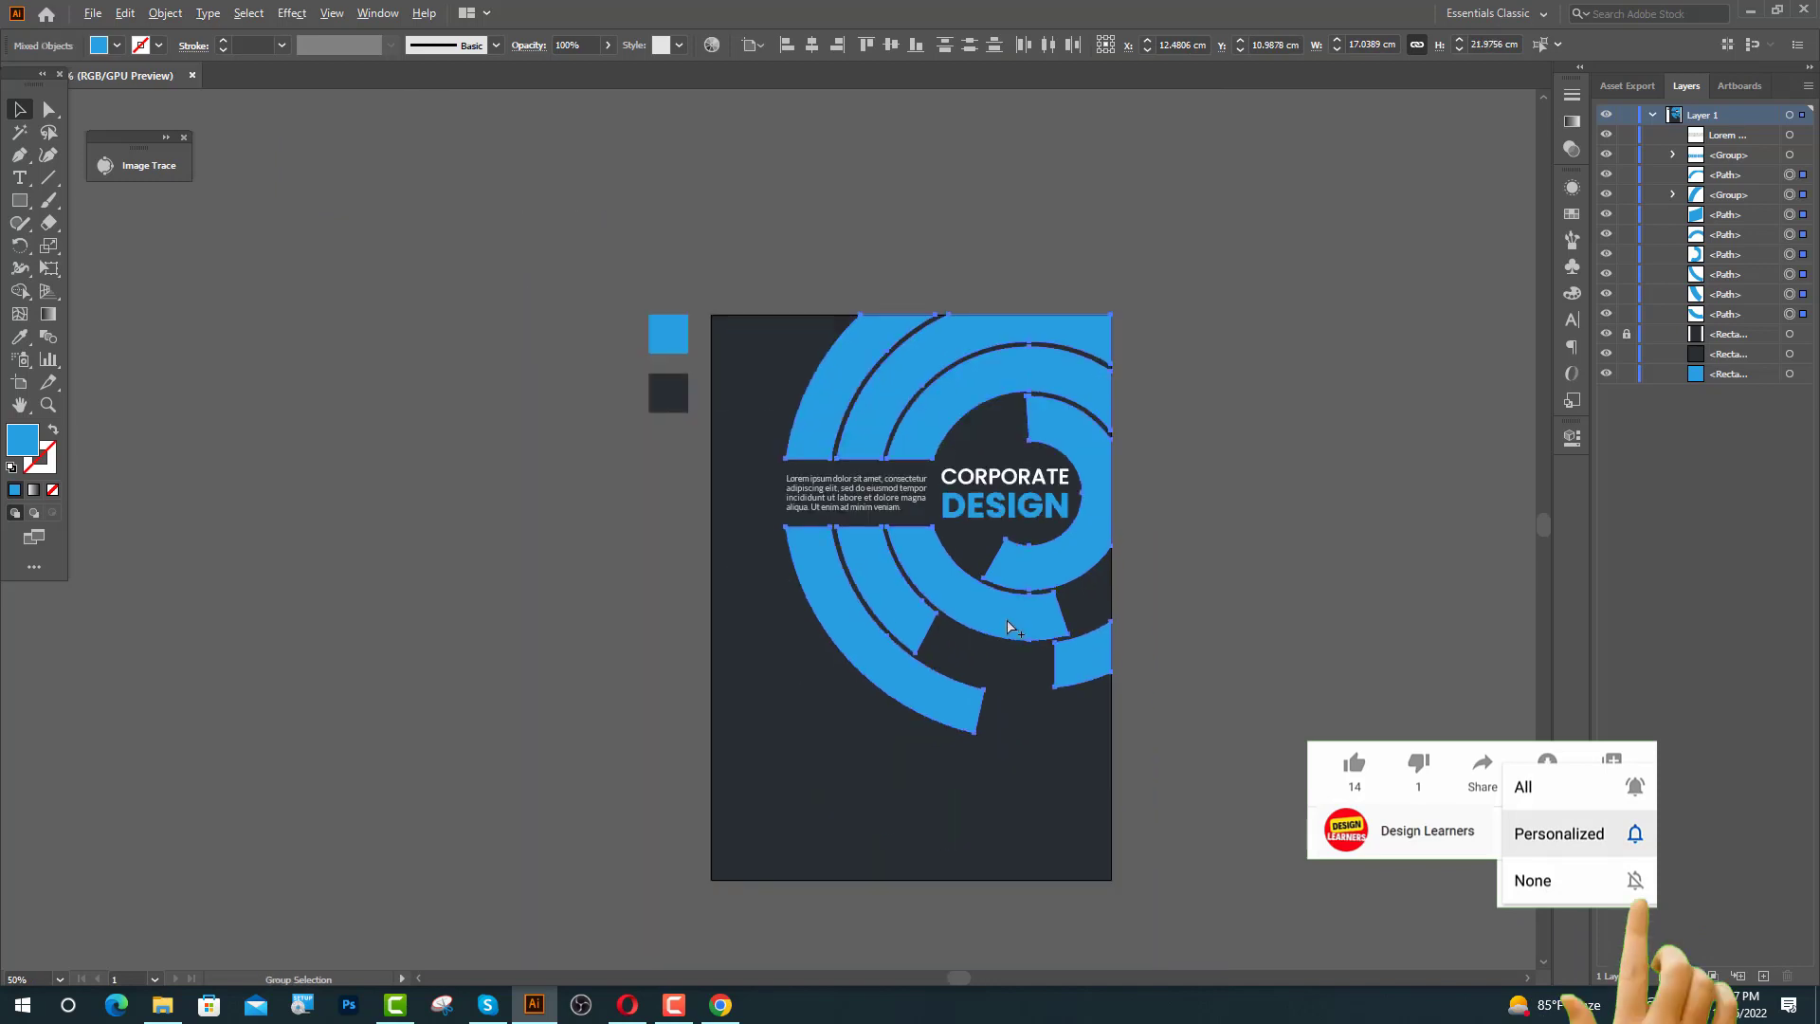
{"action": "left_click", "coordinate": [159, 13]}
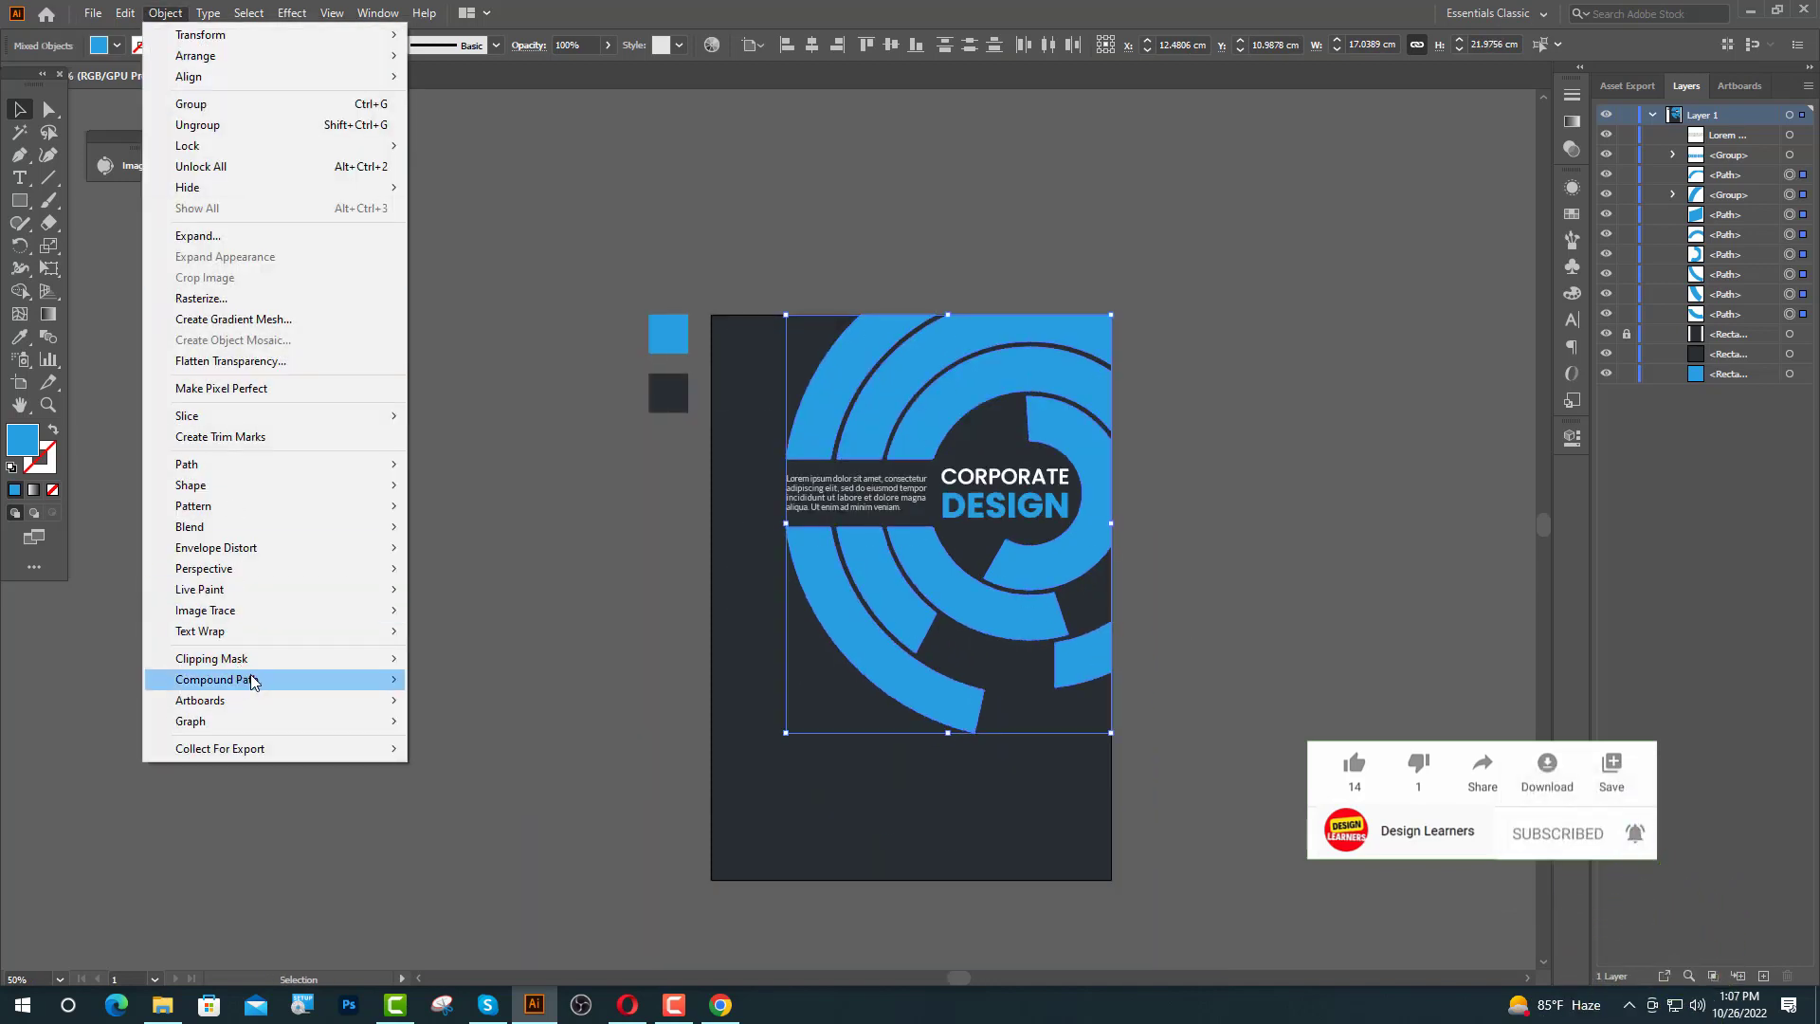
{"action": "mouse_move", "coordinate": [251, 680]}
{"action": "left_click", "coordinate": [453, 680]}
{"action": "left_click", "coordinate": [1045, 748]}
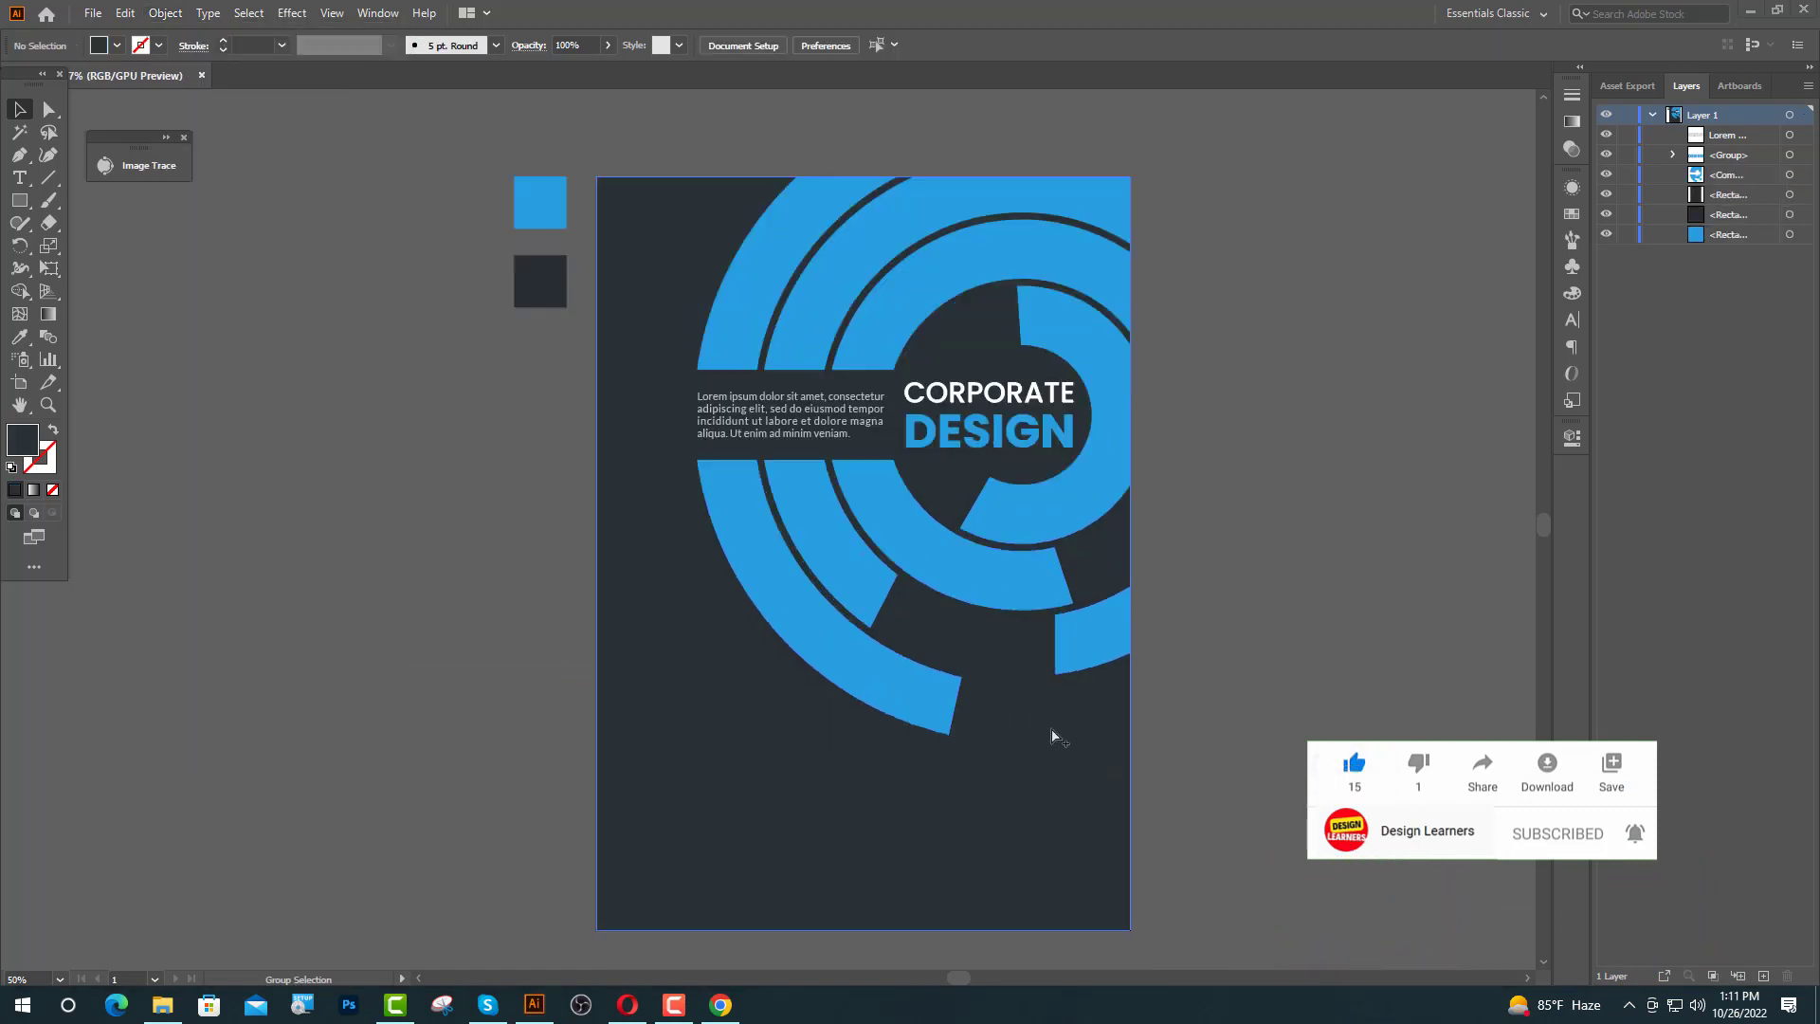
{"action": "scroll", "coordinate": [1052, 758], "scroll_direction": "up", "scroll_amount": 1}
{"action": "left_click", "coordinate": [1076, 730]}
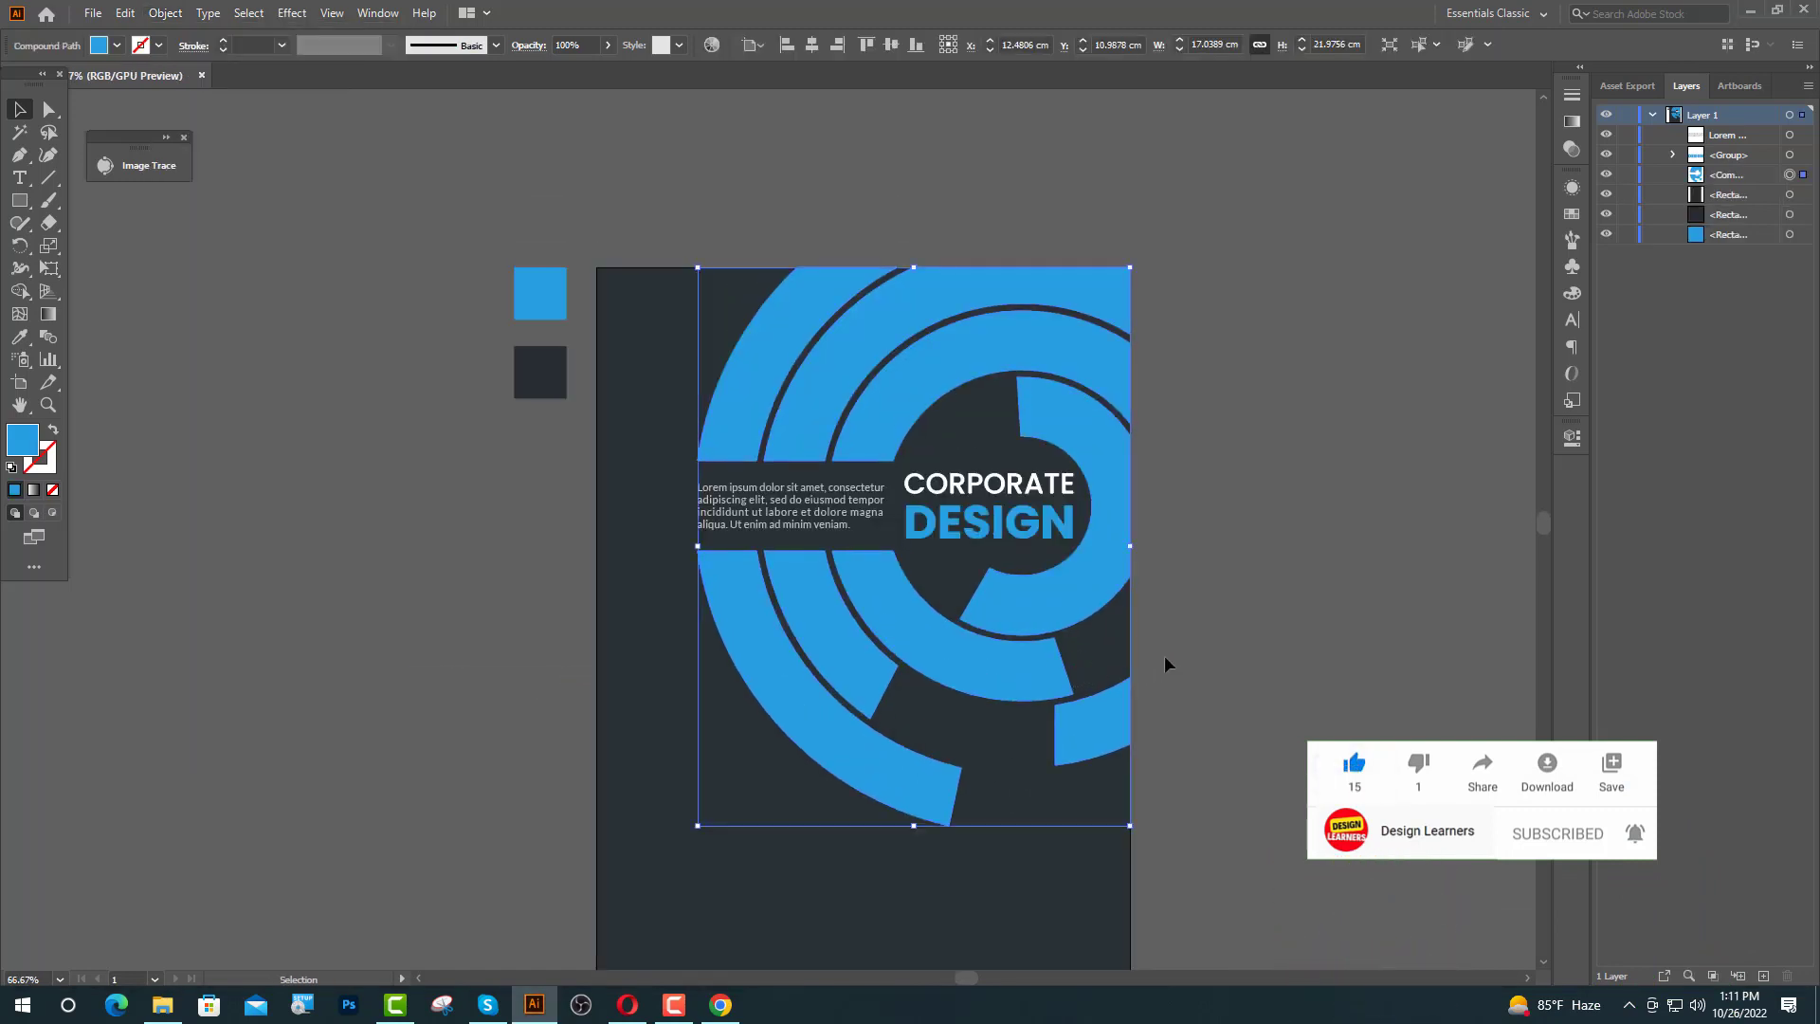
- Place the photo shiny-night-city.jpg from the file explorer into the Illustrator document as a linked image
{"action": "left_click", "coordinate": [176, 1016]}
{"action": "left_click_drag", "start_coordinate": [834, 238], "coordinate": [332, 702]}
{"action": "left_click", "coordinate": [1412, 96]}
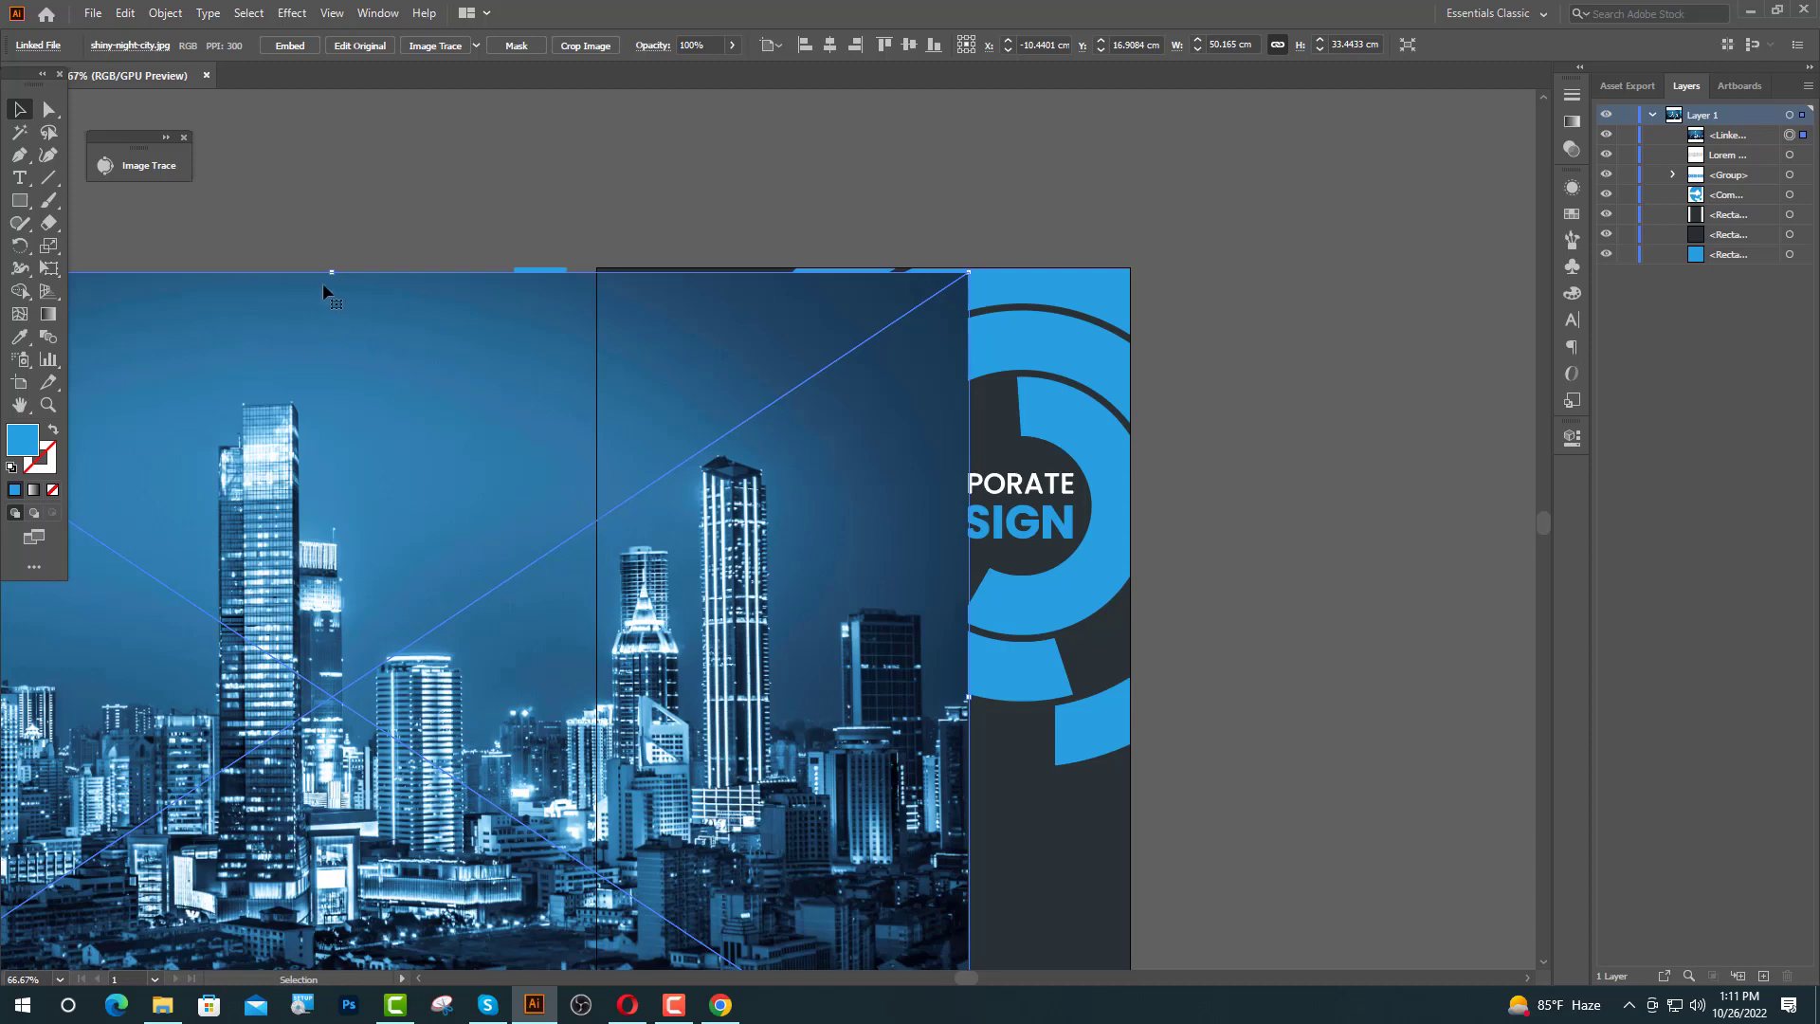
- Scale the city photo down to about 33.06 × 22.04 cm and position it over the ring artwork
{"action": "left_click_drag", "start_coordinate": [330, 272], "coordinate": [331, 364]}
{"action": "left_click_drag", "start_coordinate": [447, 648], "coordinate": [800, 546]}
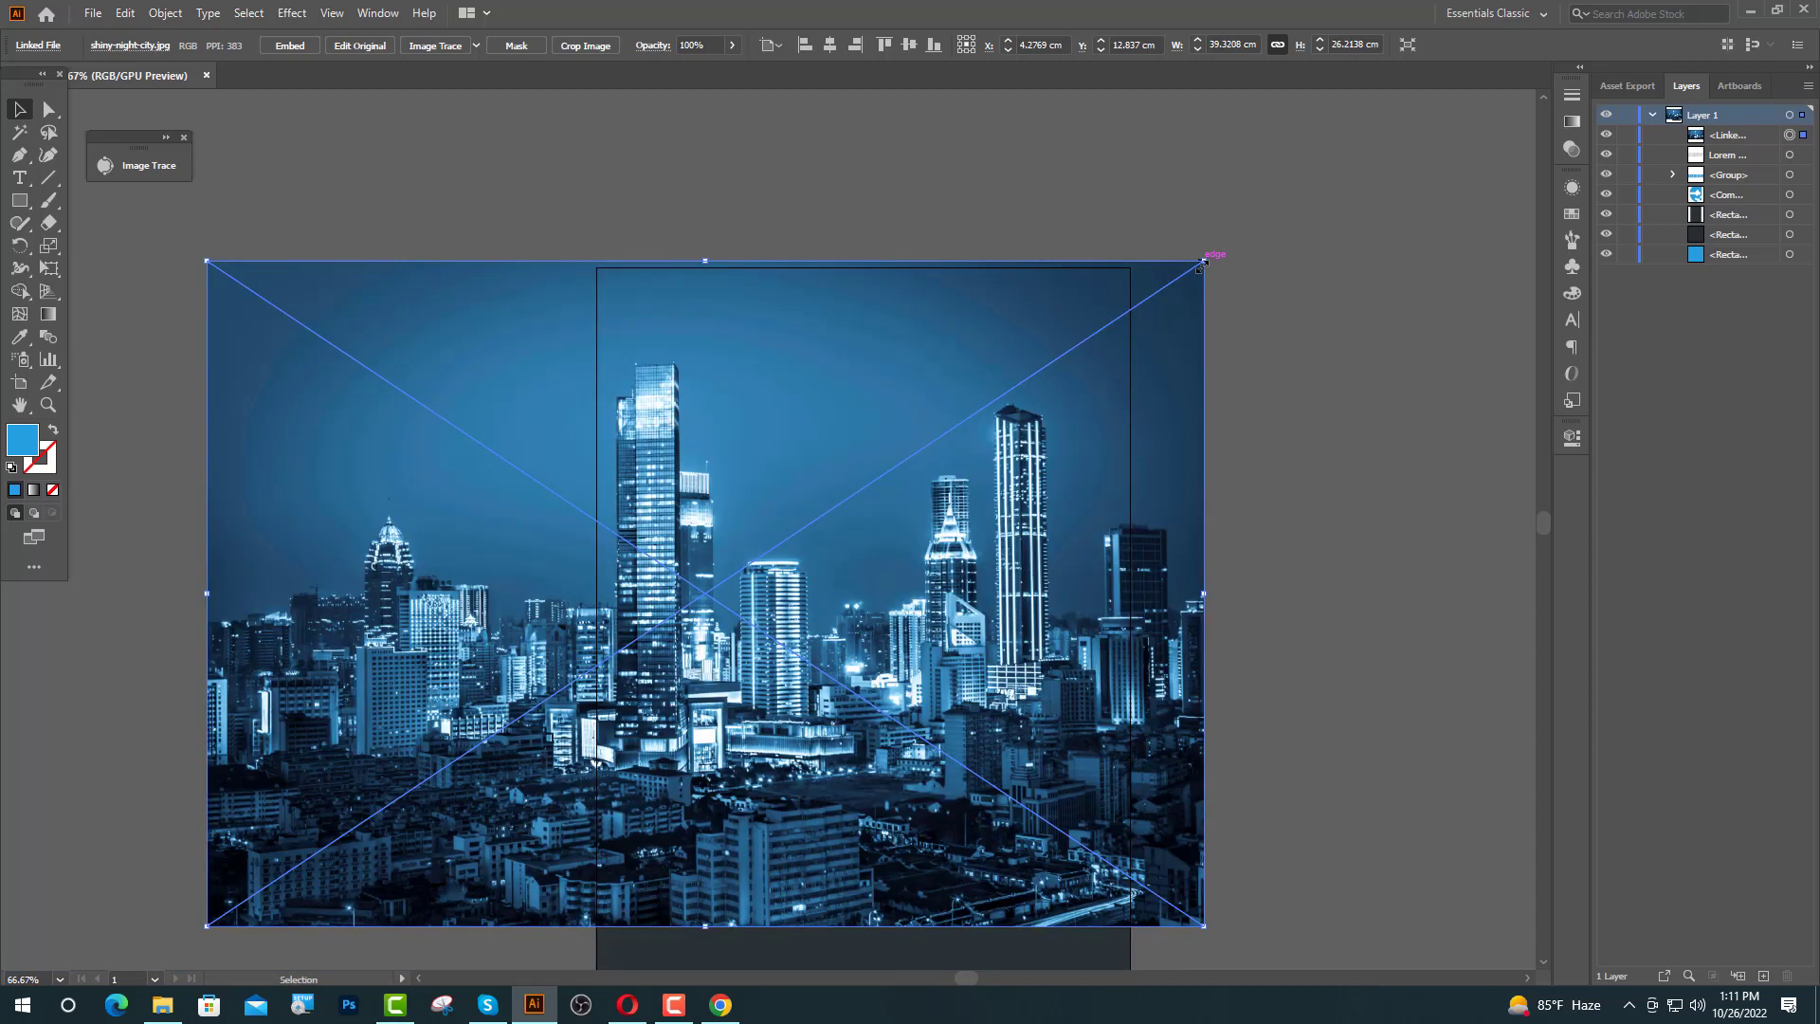
{"action": "left_click_drag", "start_coordinate": [1202, 264], "coordinate": [1129, 311]}
{"action": "left_click_drag", "start_coordinate": [875, 829], "coordinate": [966, 784]}
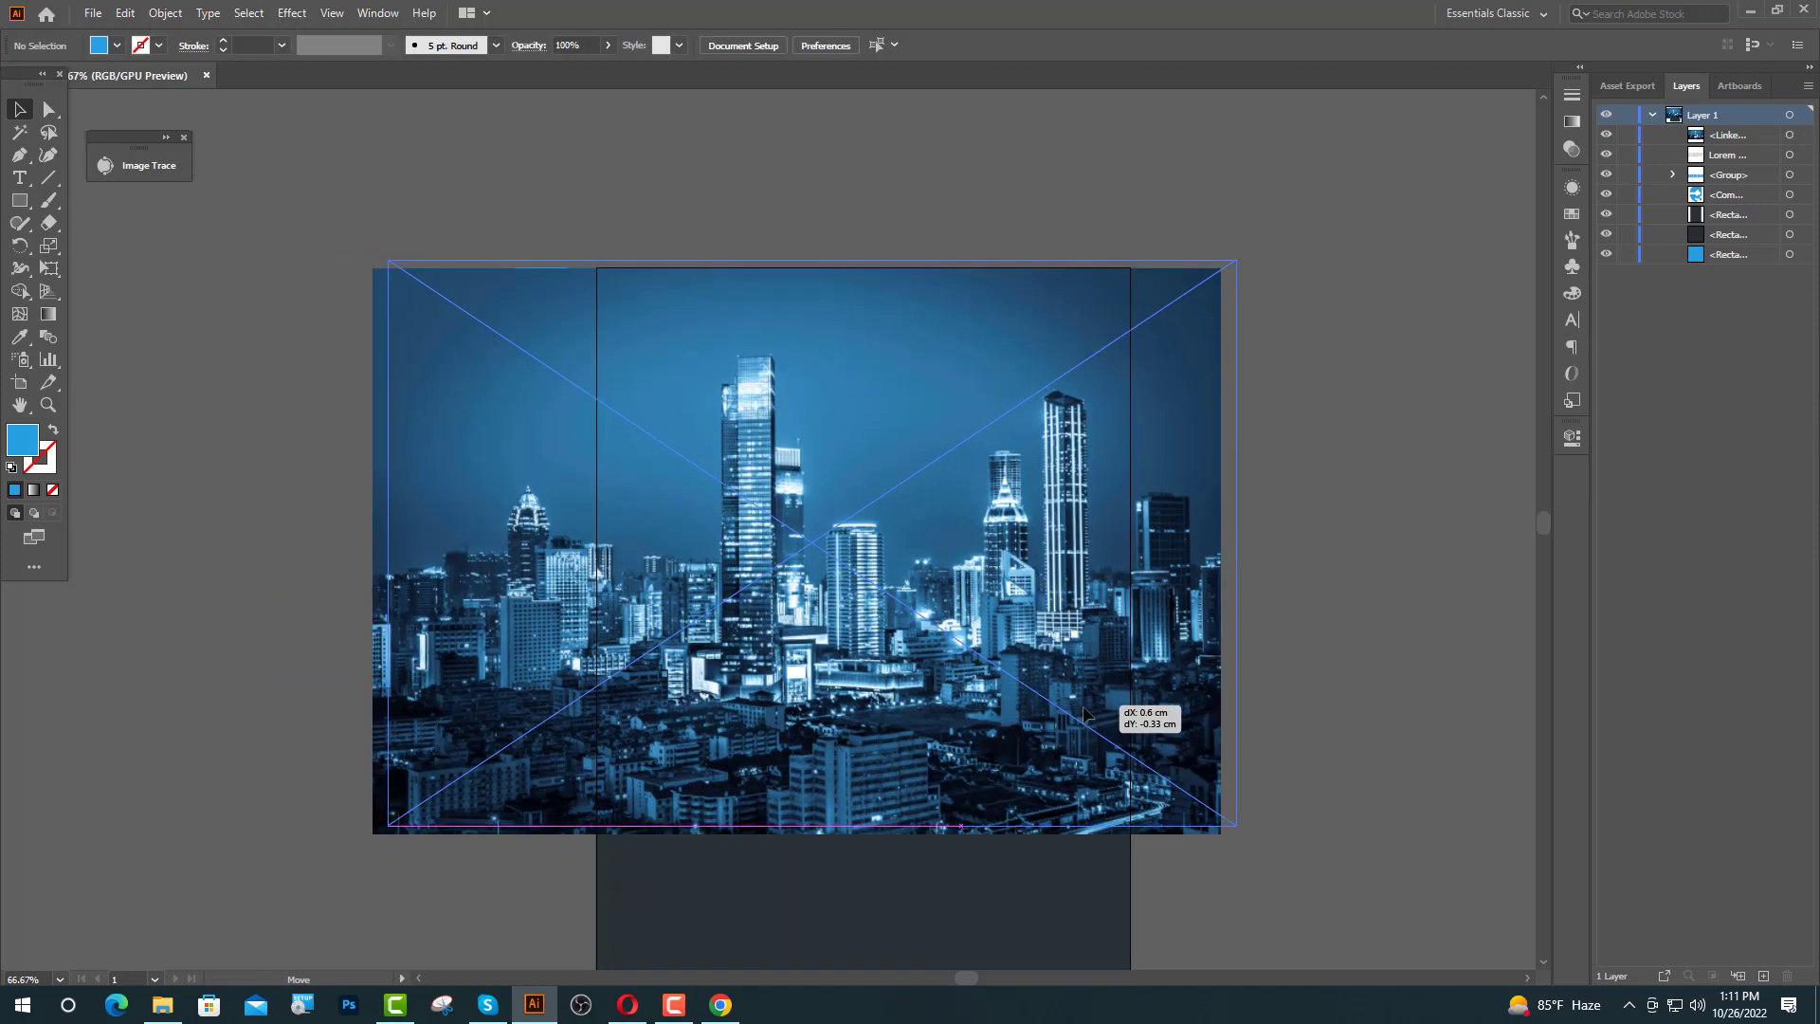
- Move the city photo directly below the ring compound path in the stacking order and enlarge it to about 34.3 × 22.87 cm
{"action": "key", "text": "ctrl+1"}
{"action": "scroll", "coordinate": [1337, 816], "scroll_direction": "up", "scroll_amount": 2}
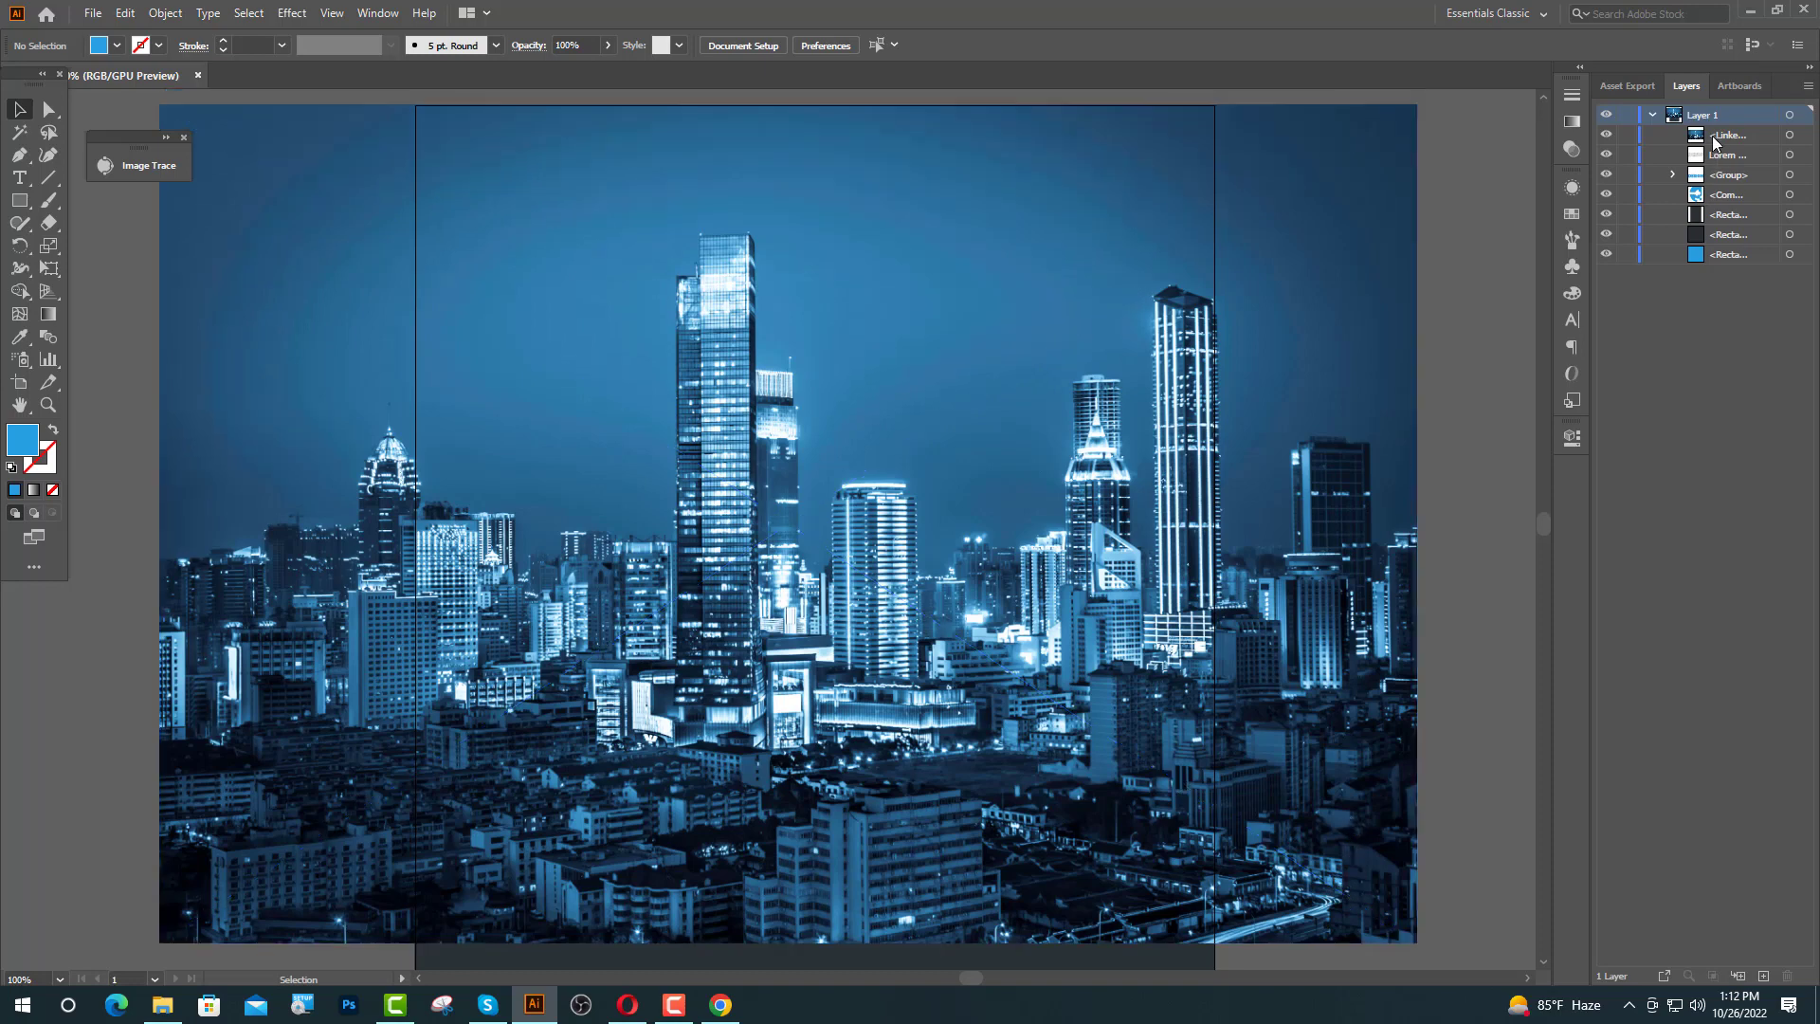
{"action": "left_click_drag", "start_coordinate": [1714, 142], "coordinate": [1717, 205]}
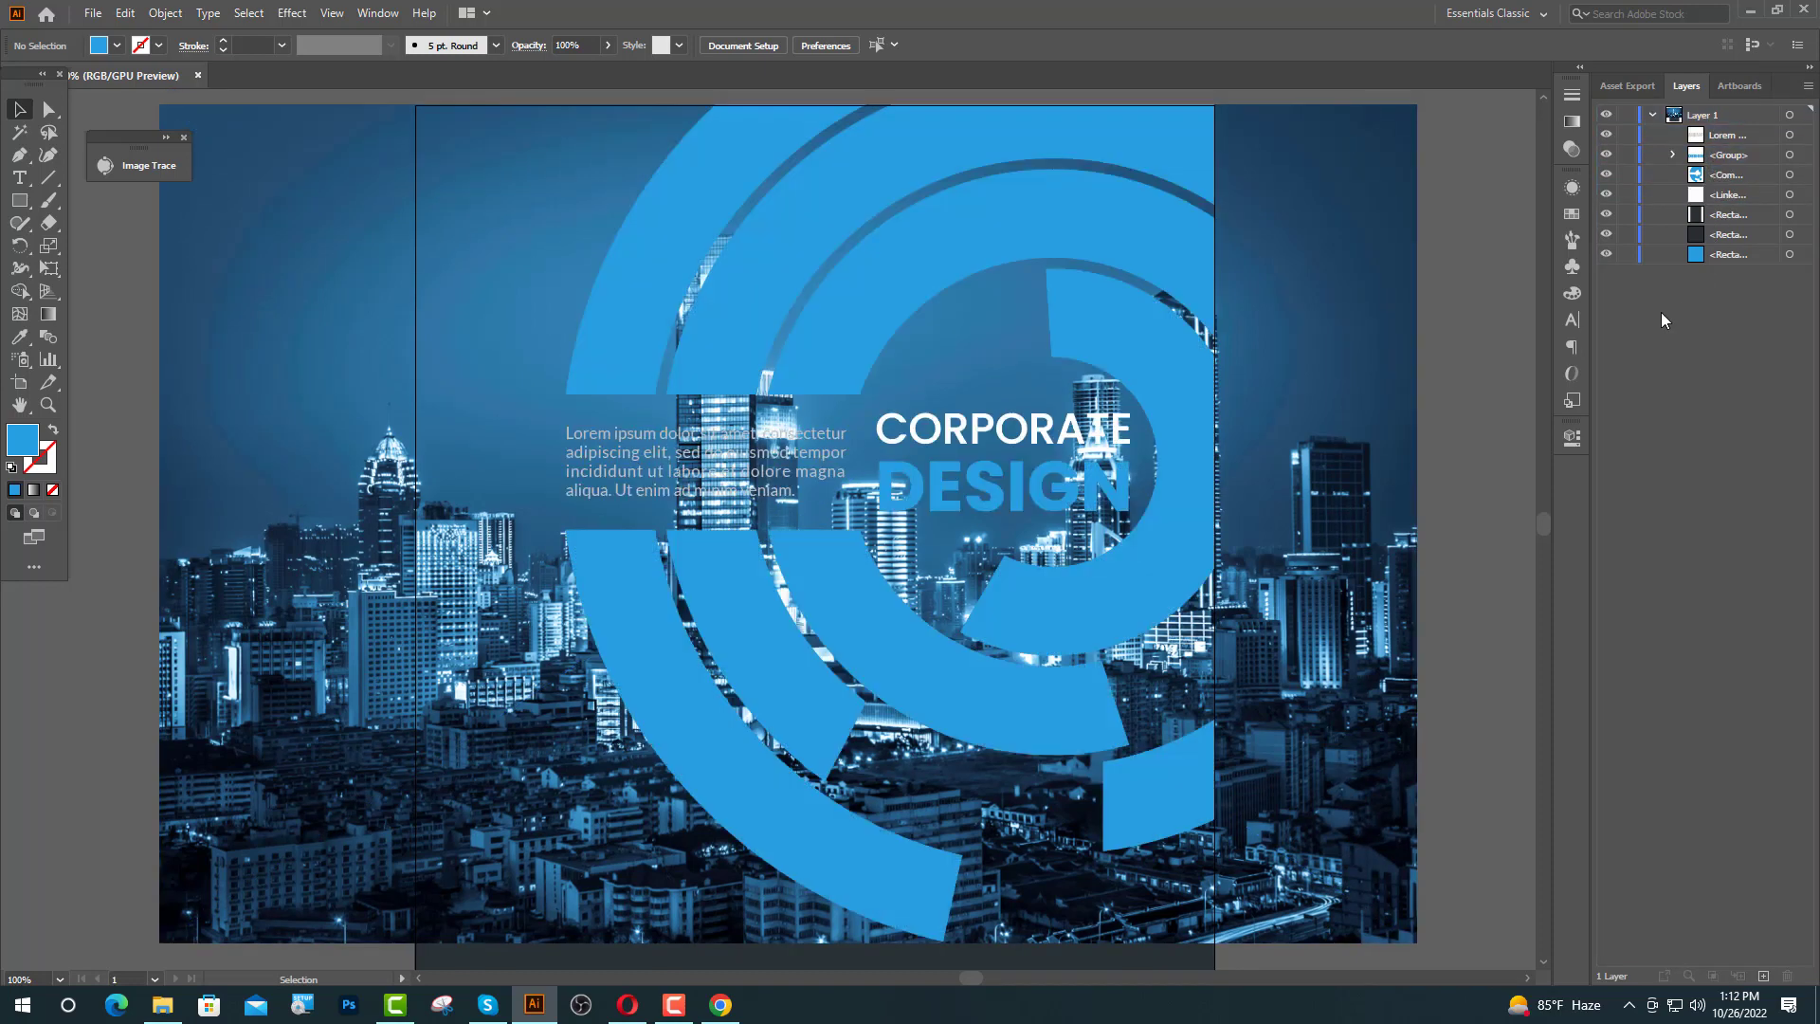
{"action": "left_click_drag", "start_coordinate": [1327, 476], "coordinate": [1326, 469]}
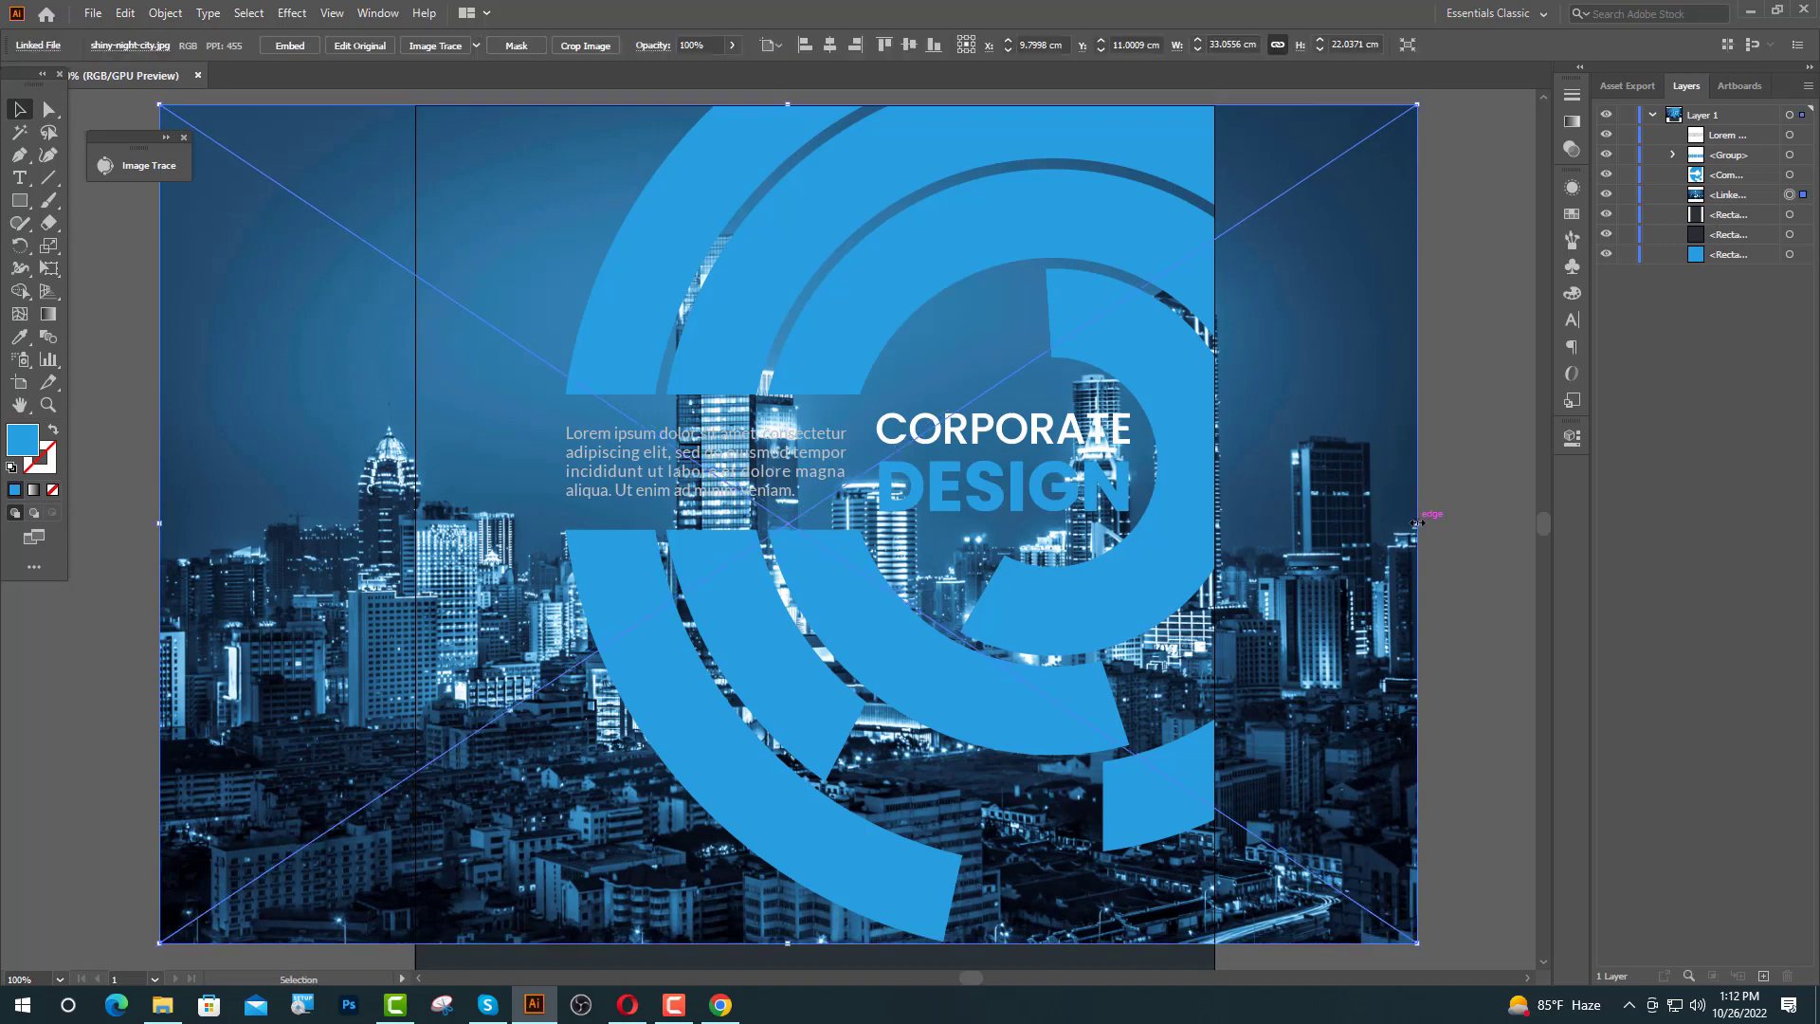
{"action": "left_click_drag", "start_coordinate": [1417, 518], "coordinate": [1356, 548]}
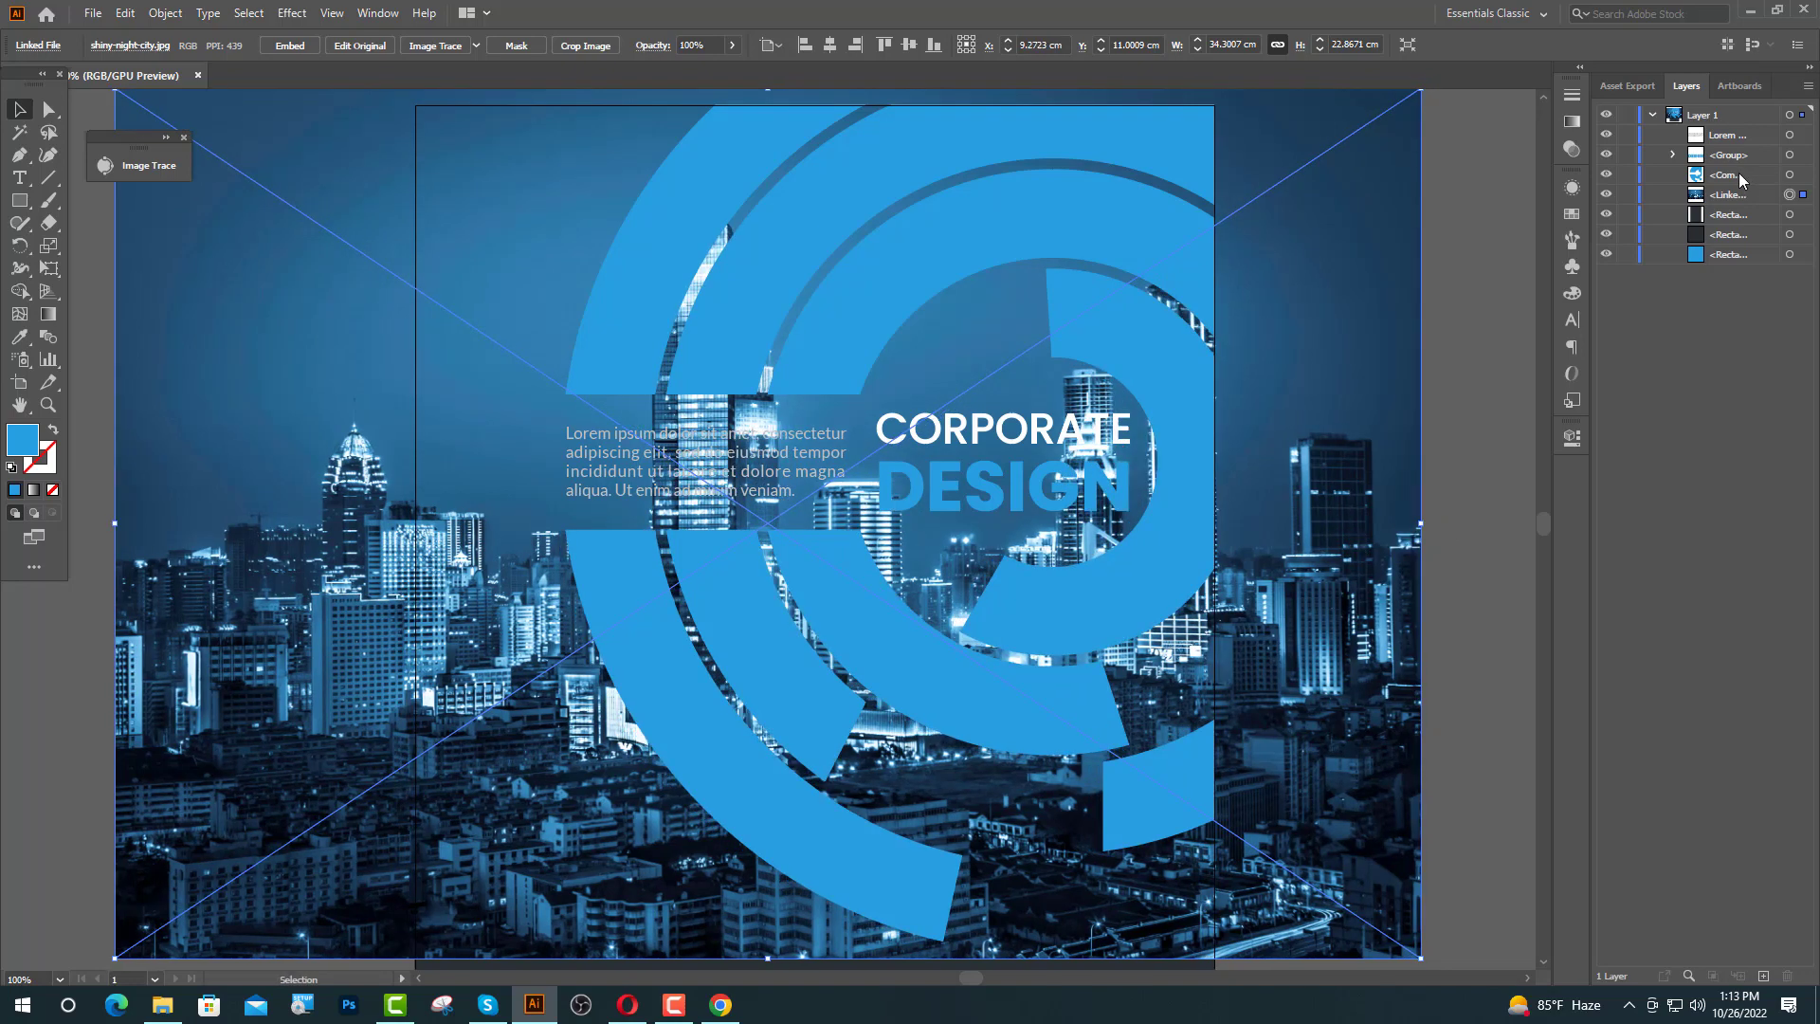
- Make a clipping mask from the ring compound path and the city photo so the skyline shows only inside the rings
{"action": "left_click", "coordinate": [1789, 178], "text": "shift"}
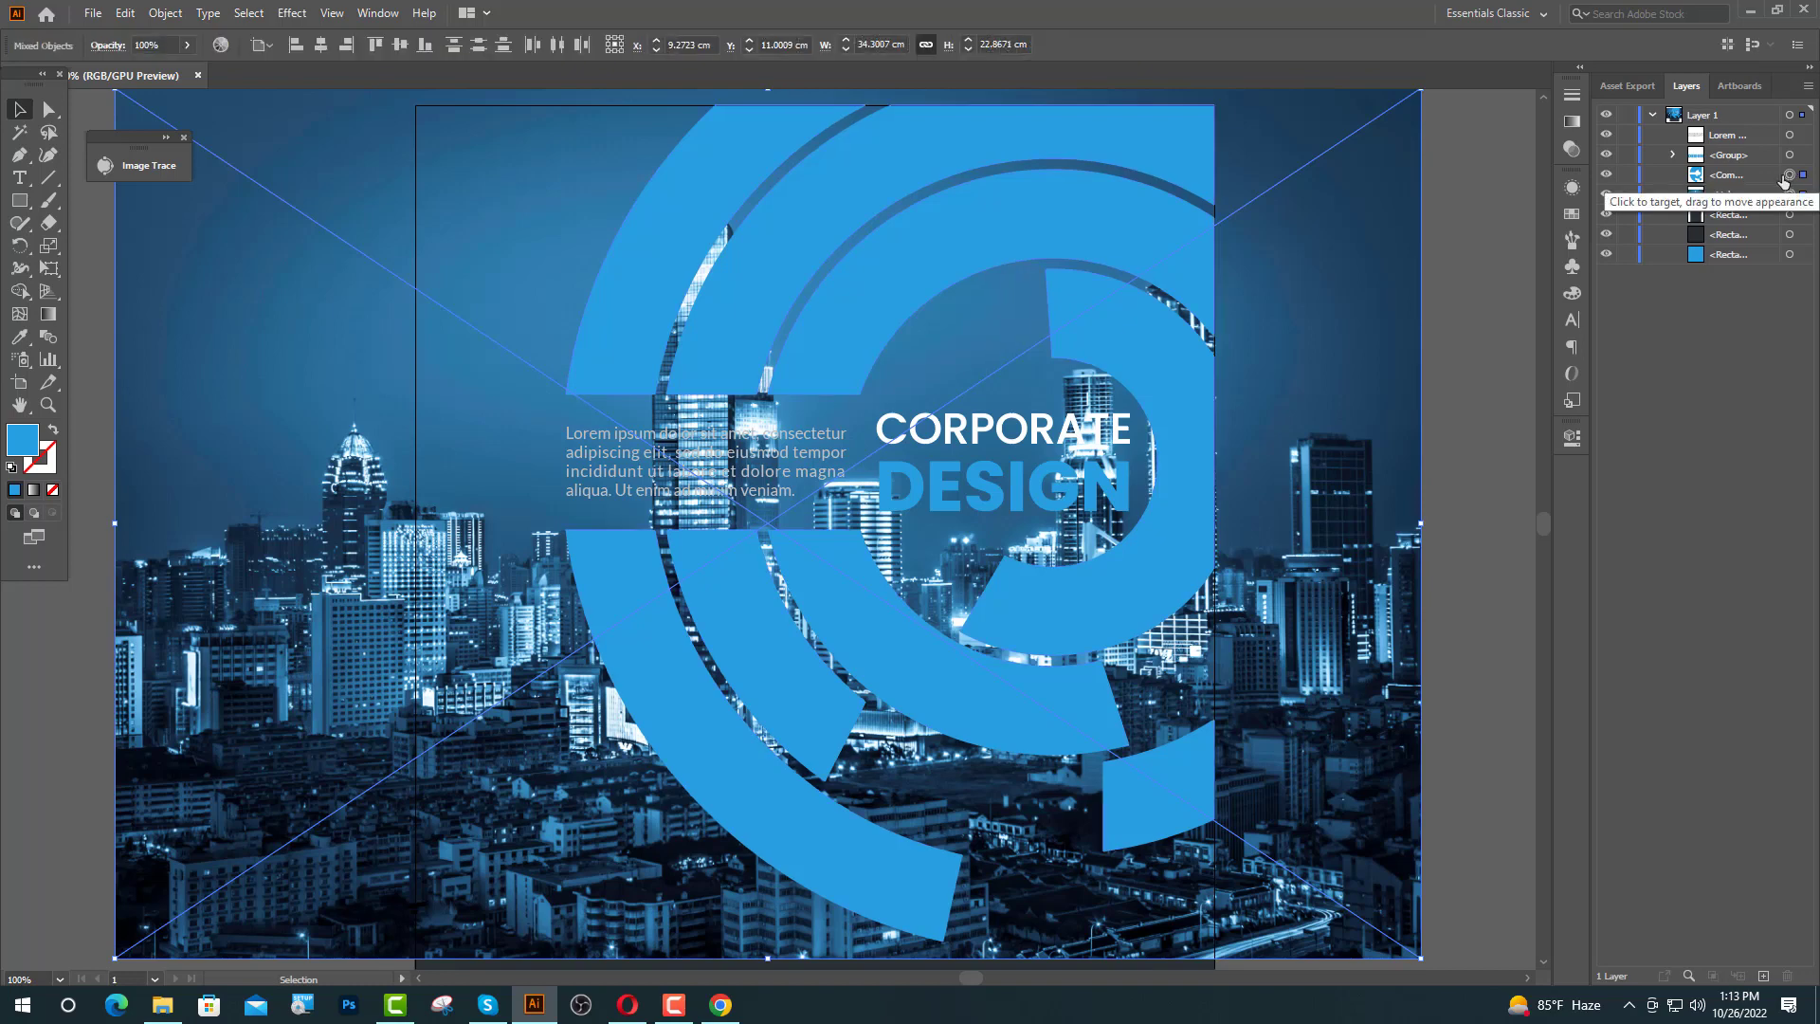
{"action": "right_click", "coordinate": [1096, 589]}
{"action": "left_click", "coordinate": [1185, 759]}
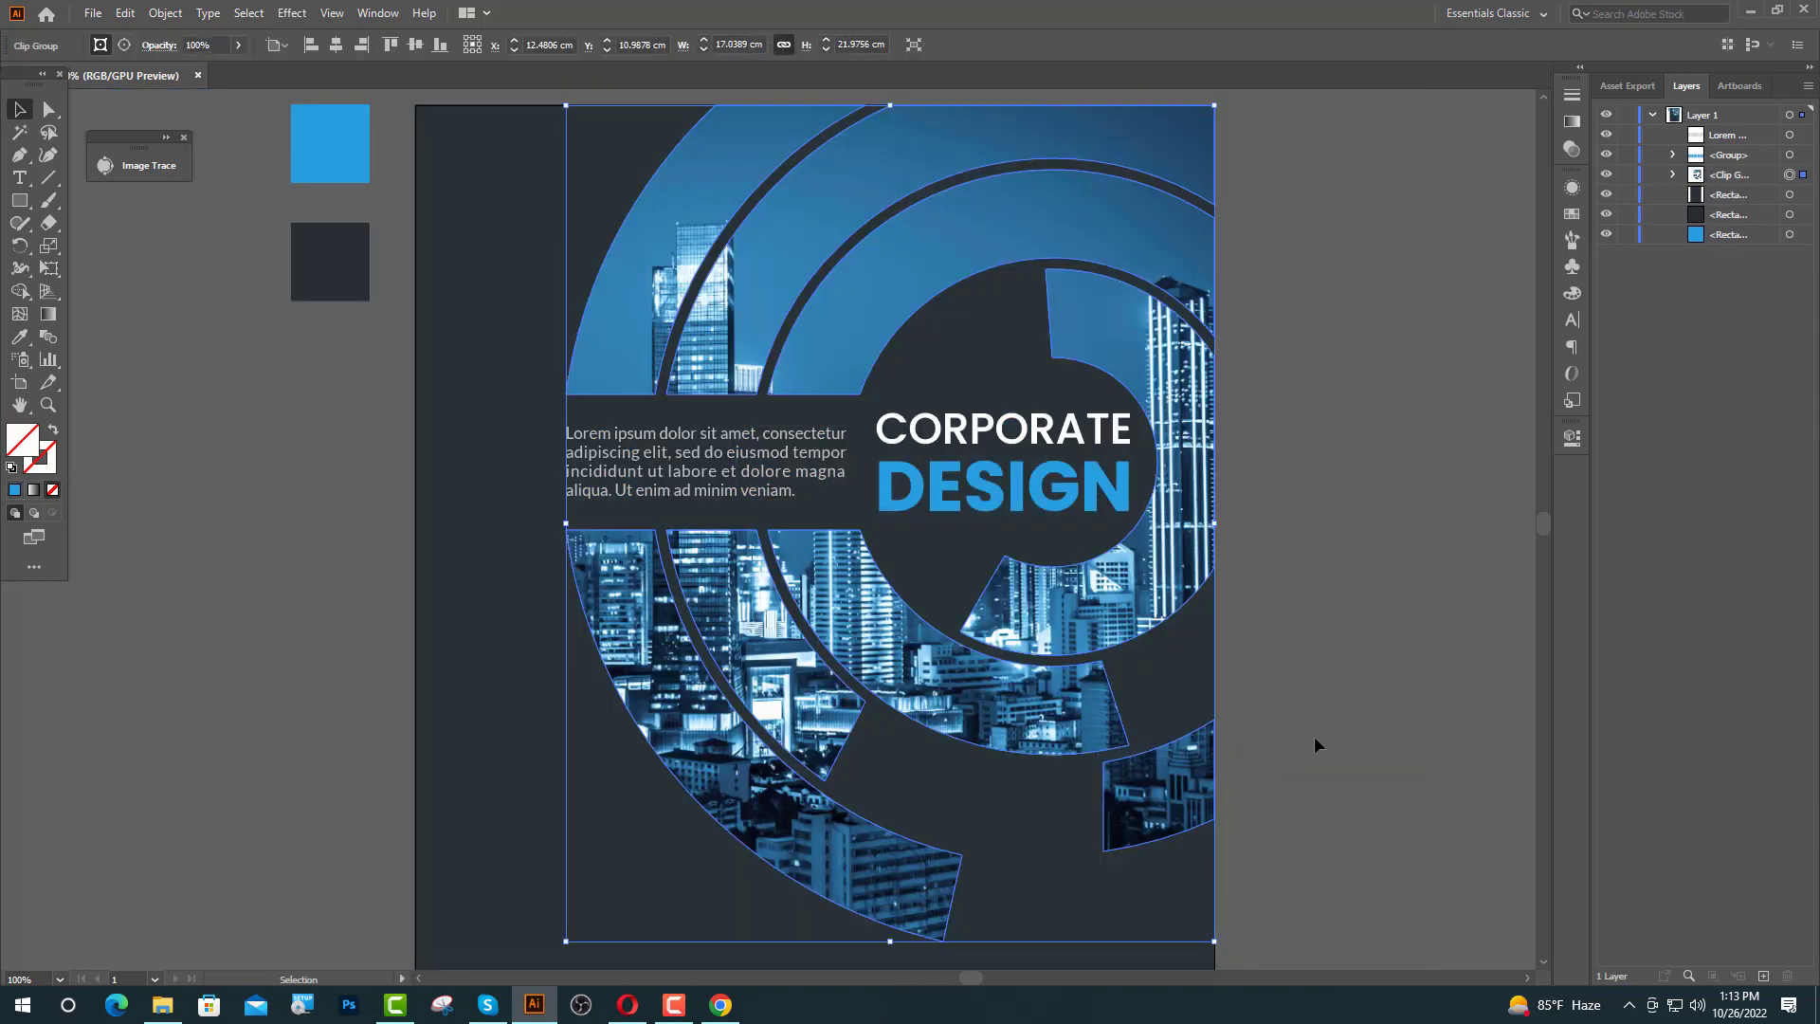
{"action": "left_click", "coordinate": [1463, 411]}
- Duplicate the clipping compound path out of the clip group, placing the copy directly above the group in the stacking order
{"action": "left_click", "coordinate": [1673, 175]}
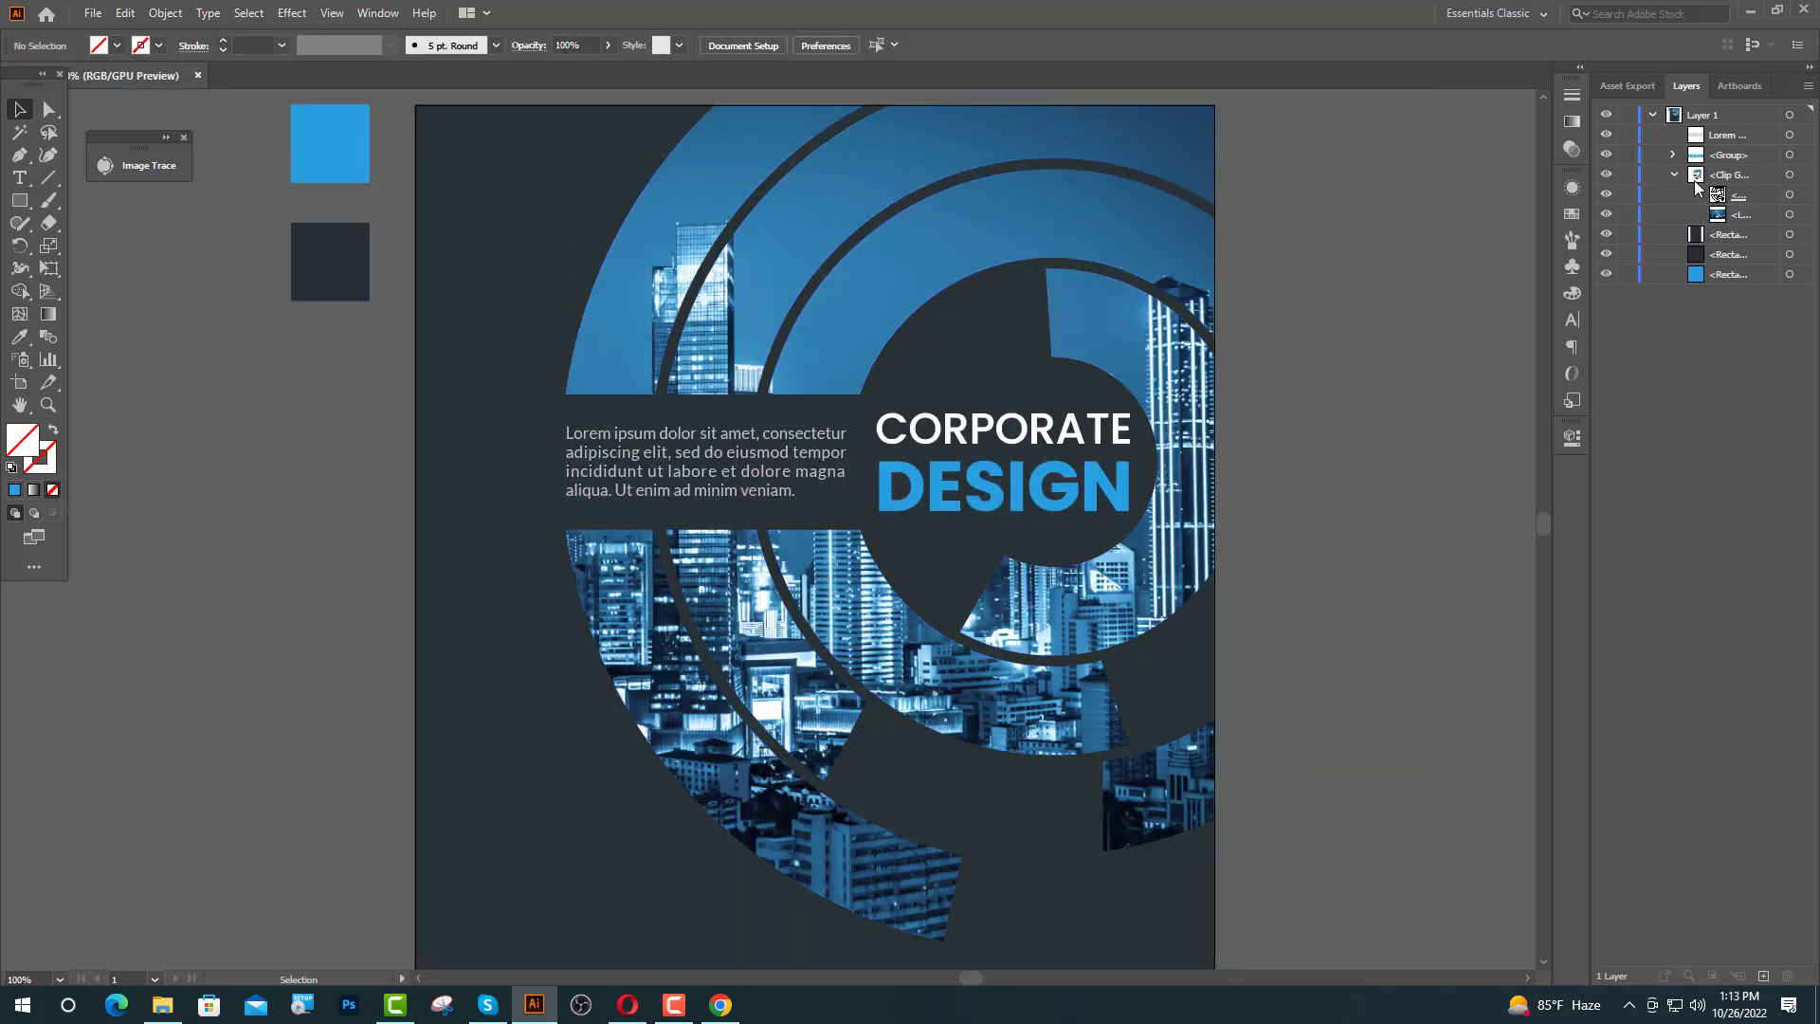
{"action": "left_click", "coordinate": [1789, 195]}
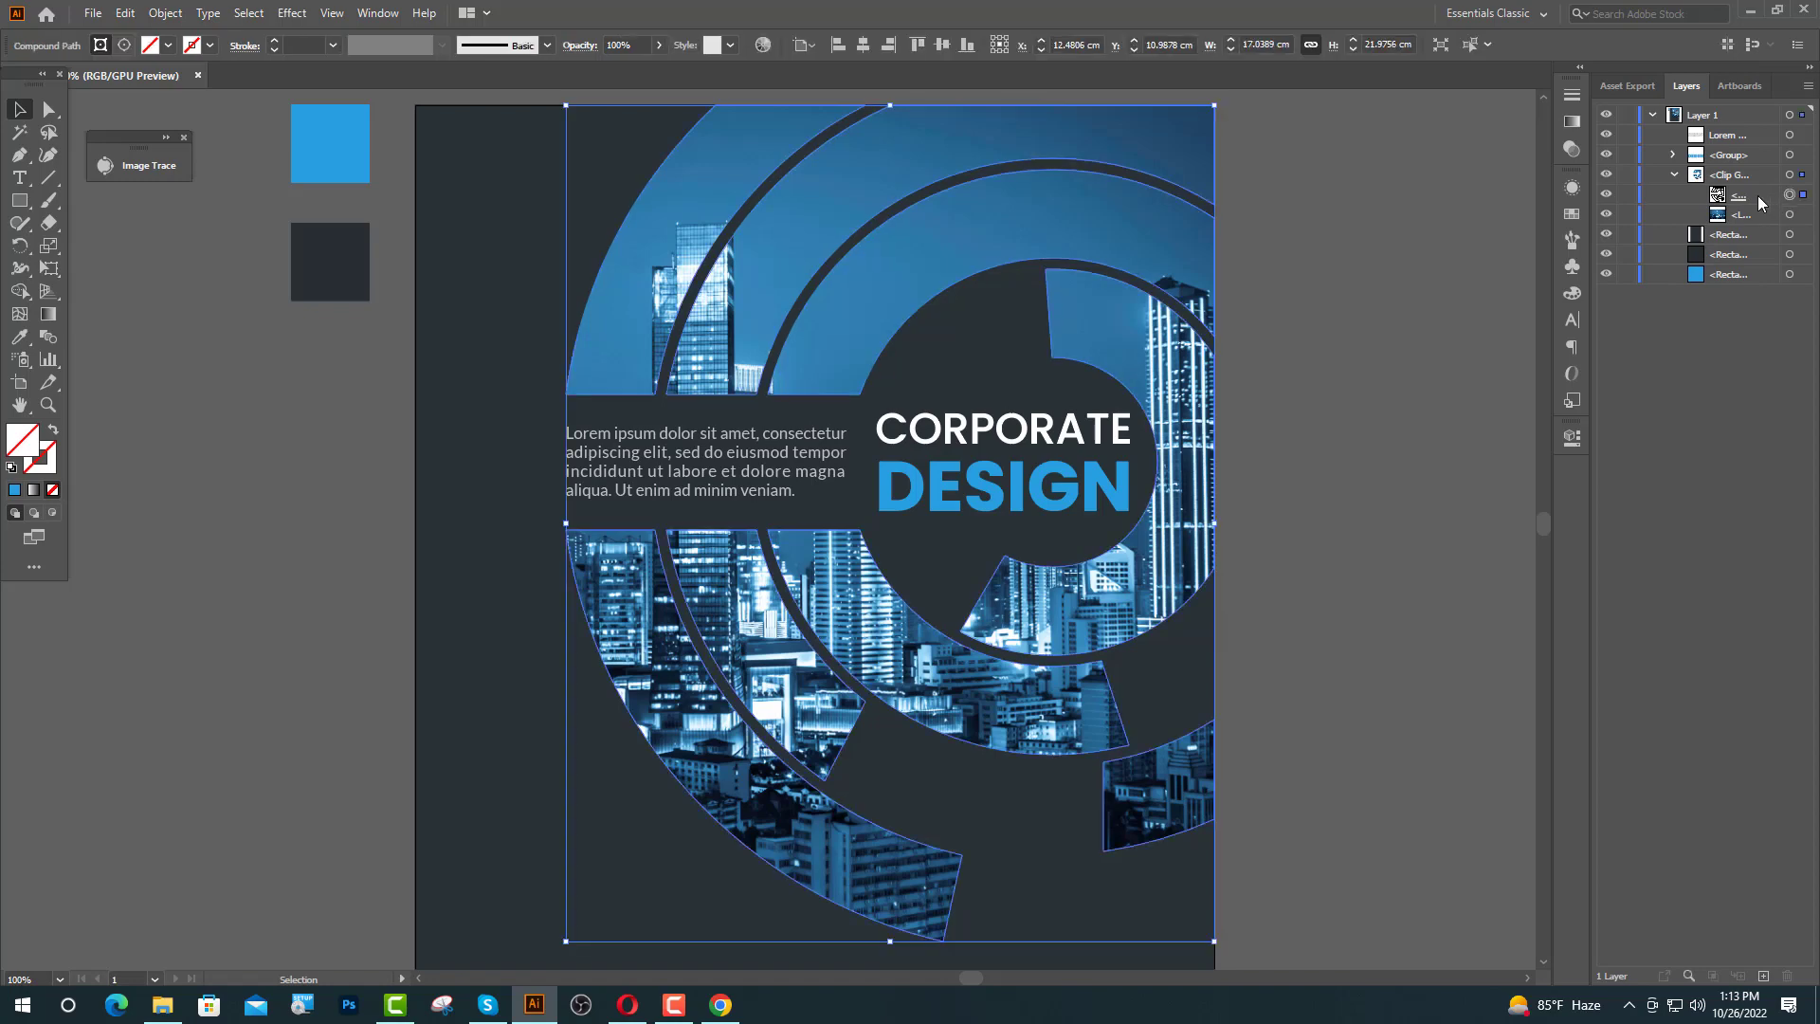
{"action": "left_click_drag", "start_coordinate": [1753, 201], "coordinate": [1754, 165]}
{"action": "left_click", "coordinate": [1675, 194]}
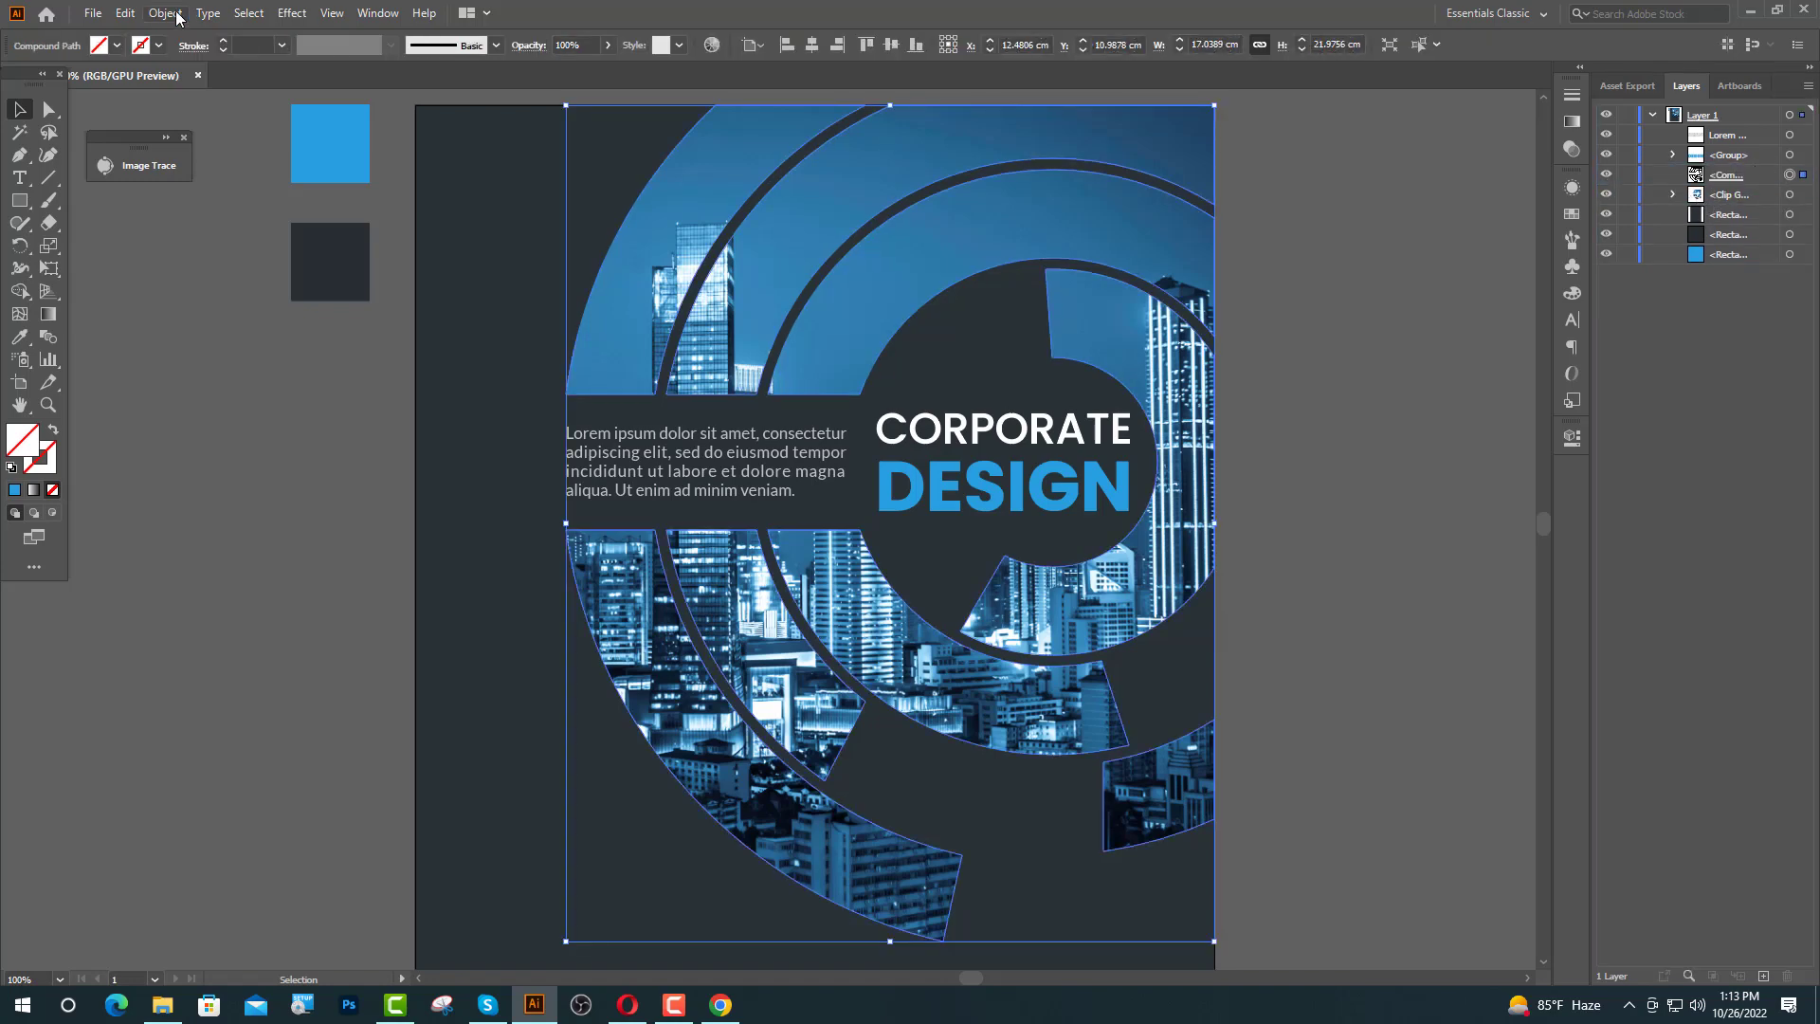
- Release the duplicated compound path into separate ring segments
{"action": "left_click", "coordinate": [166, 12]}
{"action": "mouse_move", "coordinate": [253, 679]}
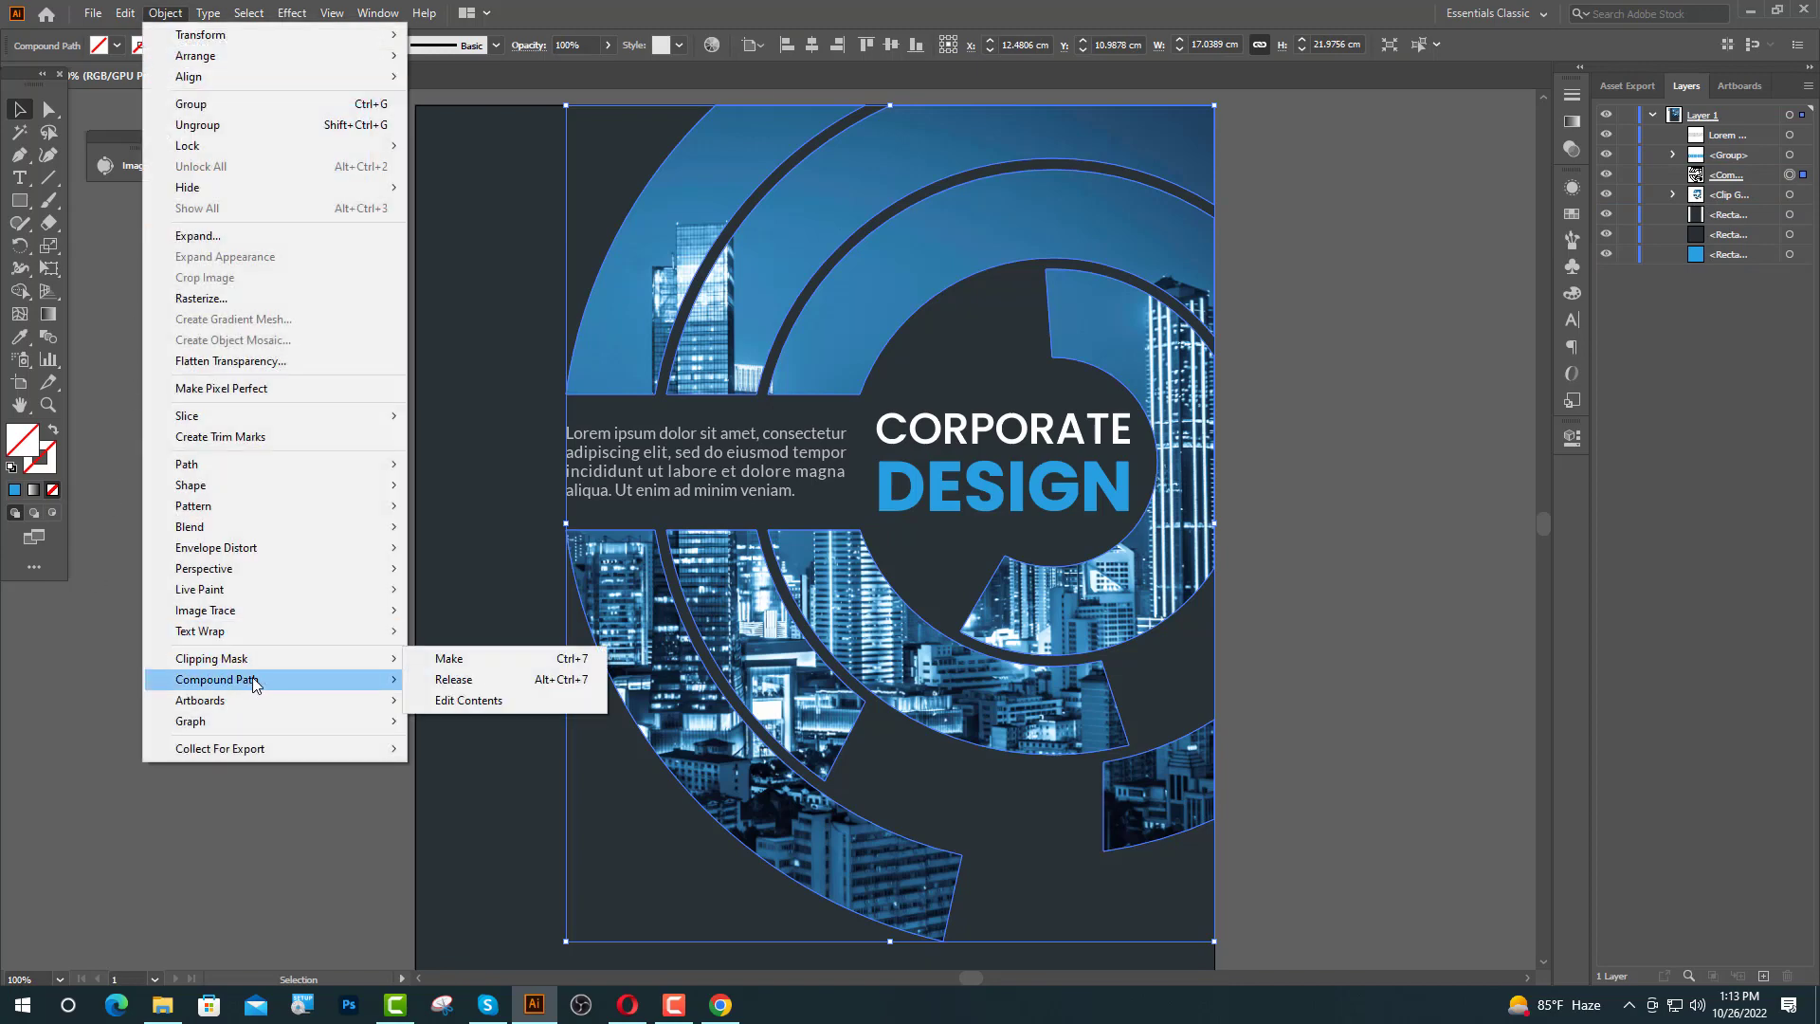
{"action": "left_click", "coordinate": [453, 701]}
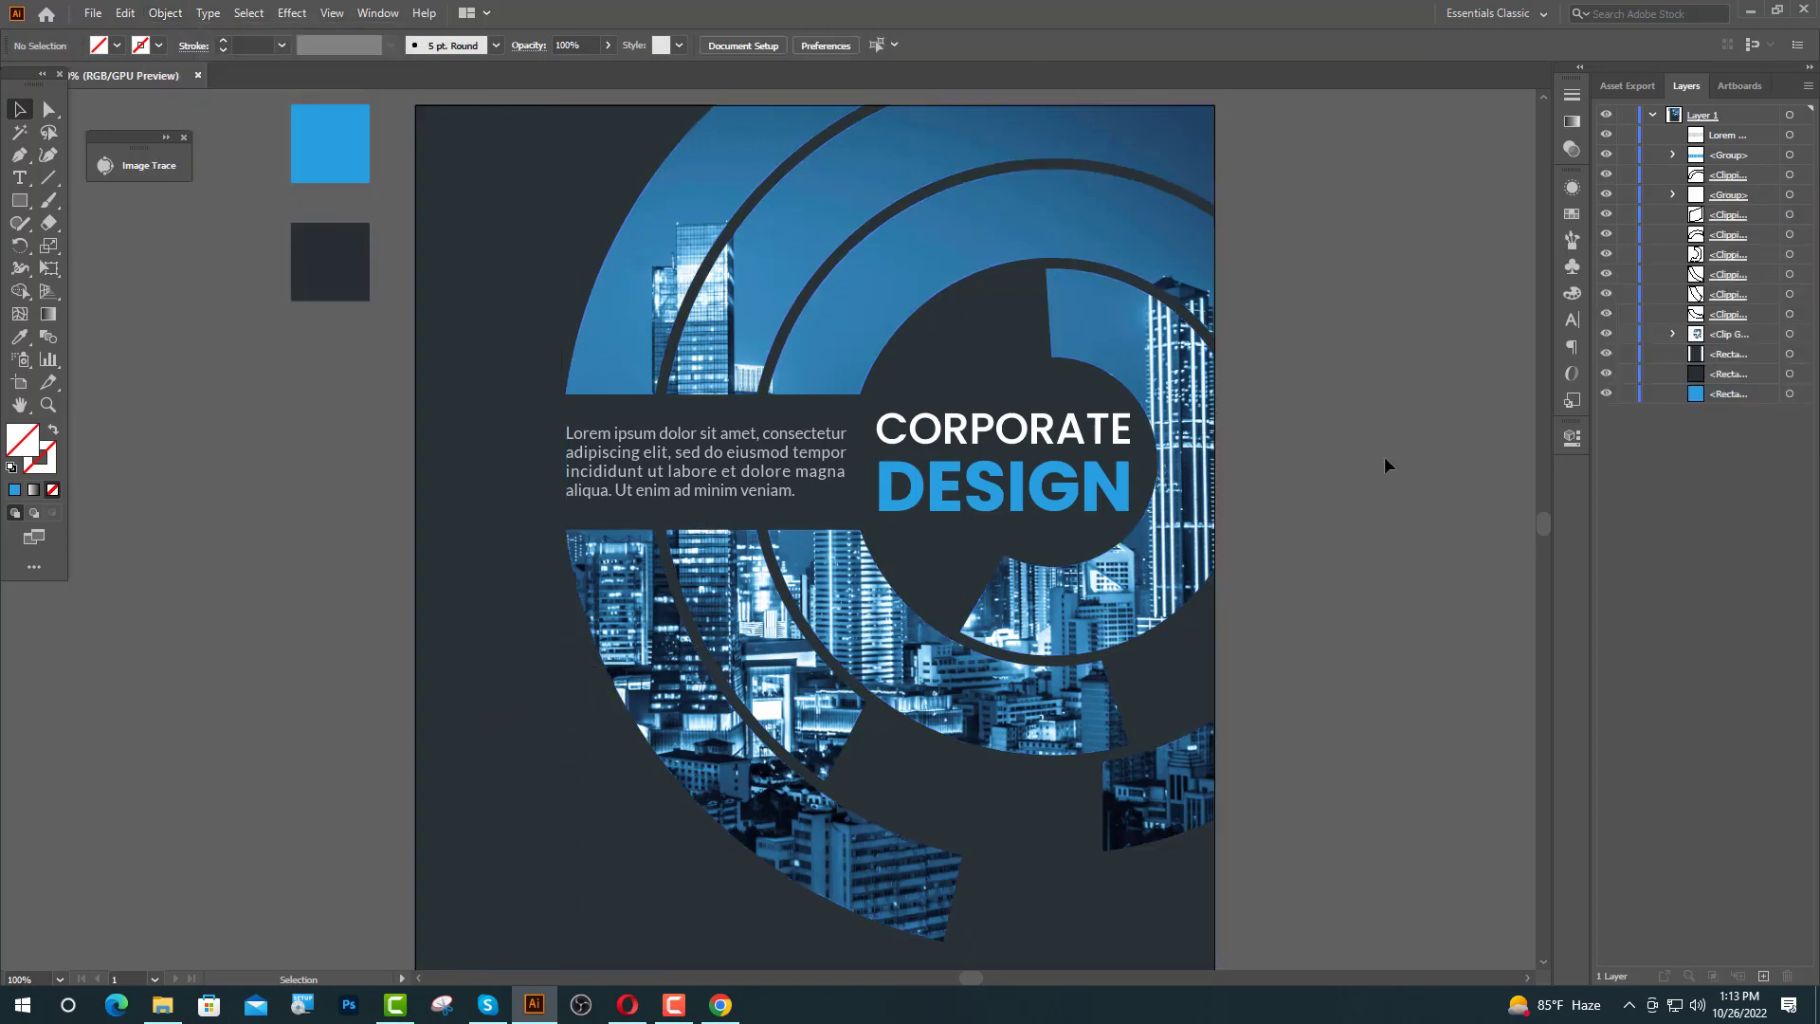
- Fill the copied segments of the second and innermost rings, including the small lower-right piece, with a medium blue swatch
{"action": "left_click", "coordinate": [1790, 175]}
{"action": "left_click", "coordinate": [1788, 215], "text": "shift"}
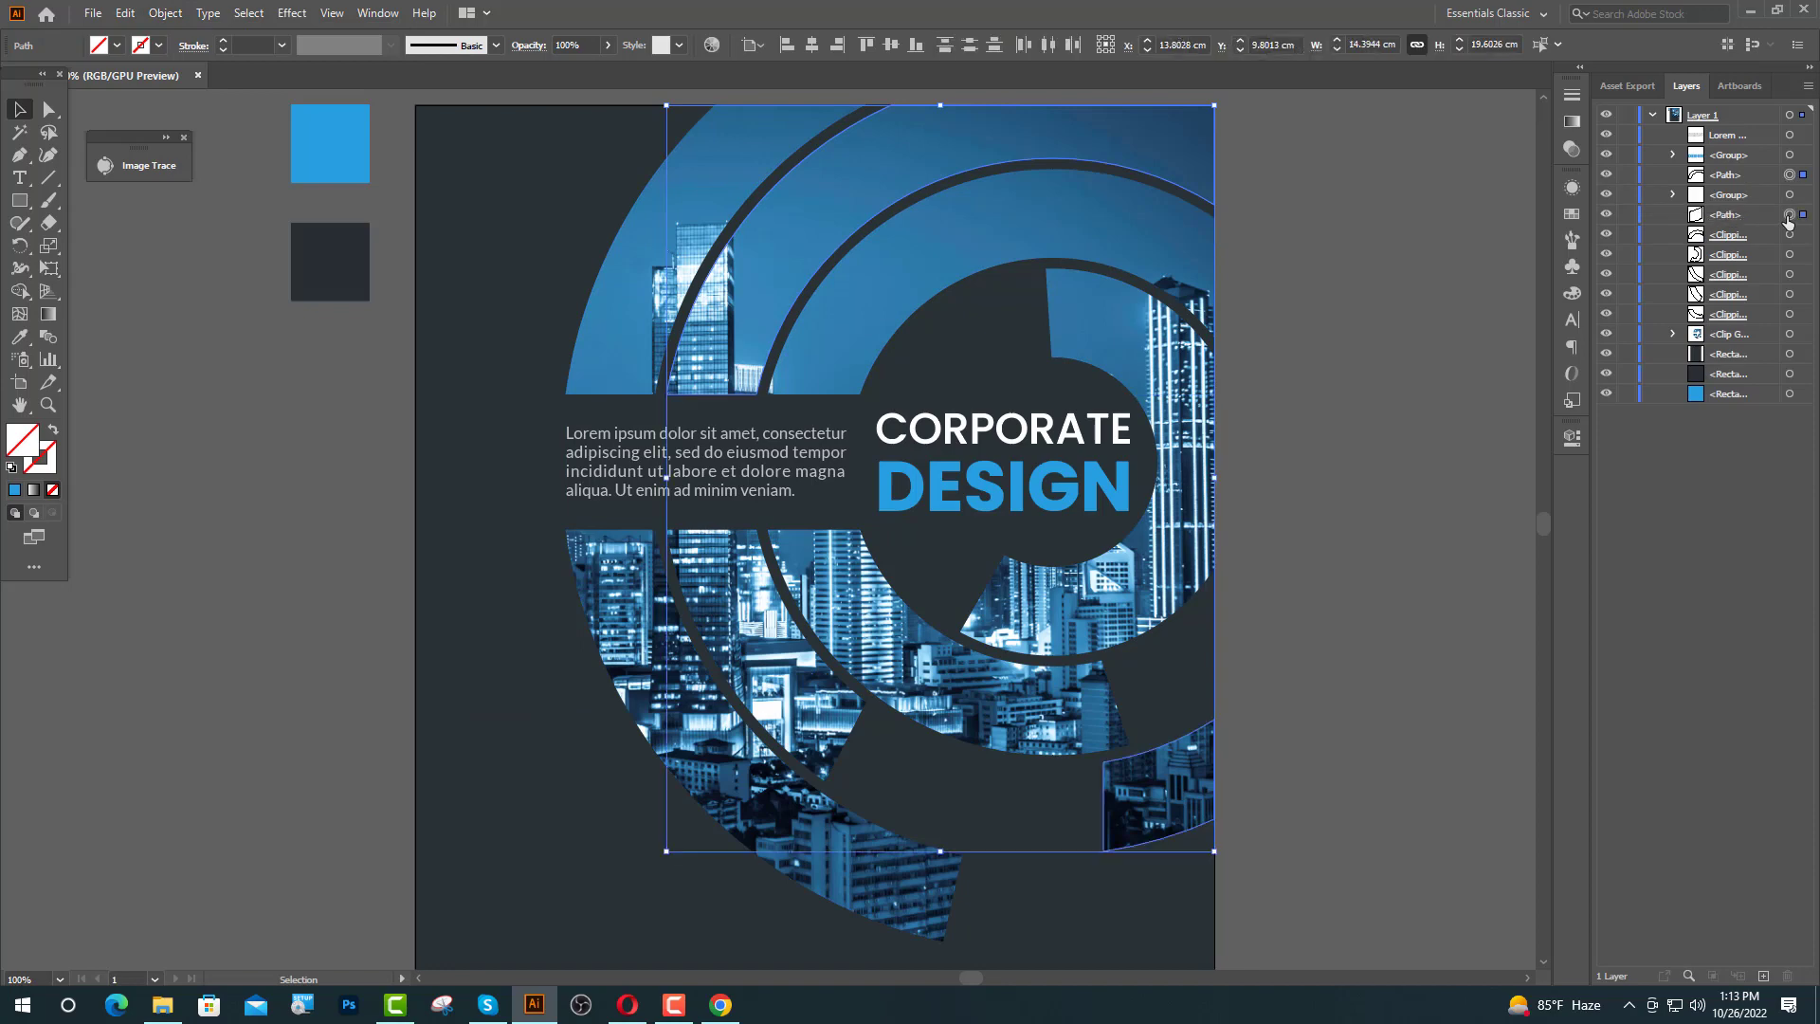
{"action": "left_click", "coordinate": [1788, 294], "text": "shift"}
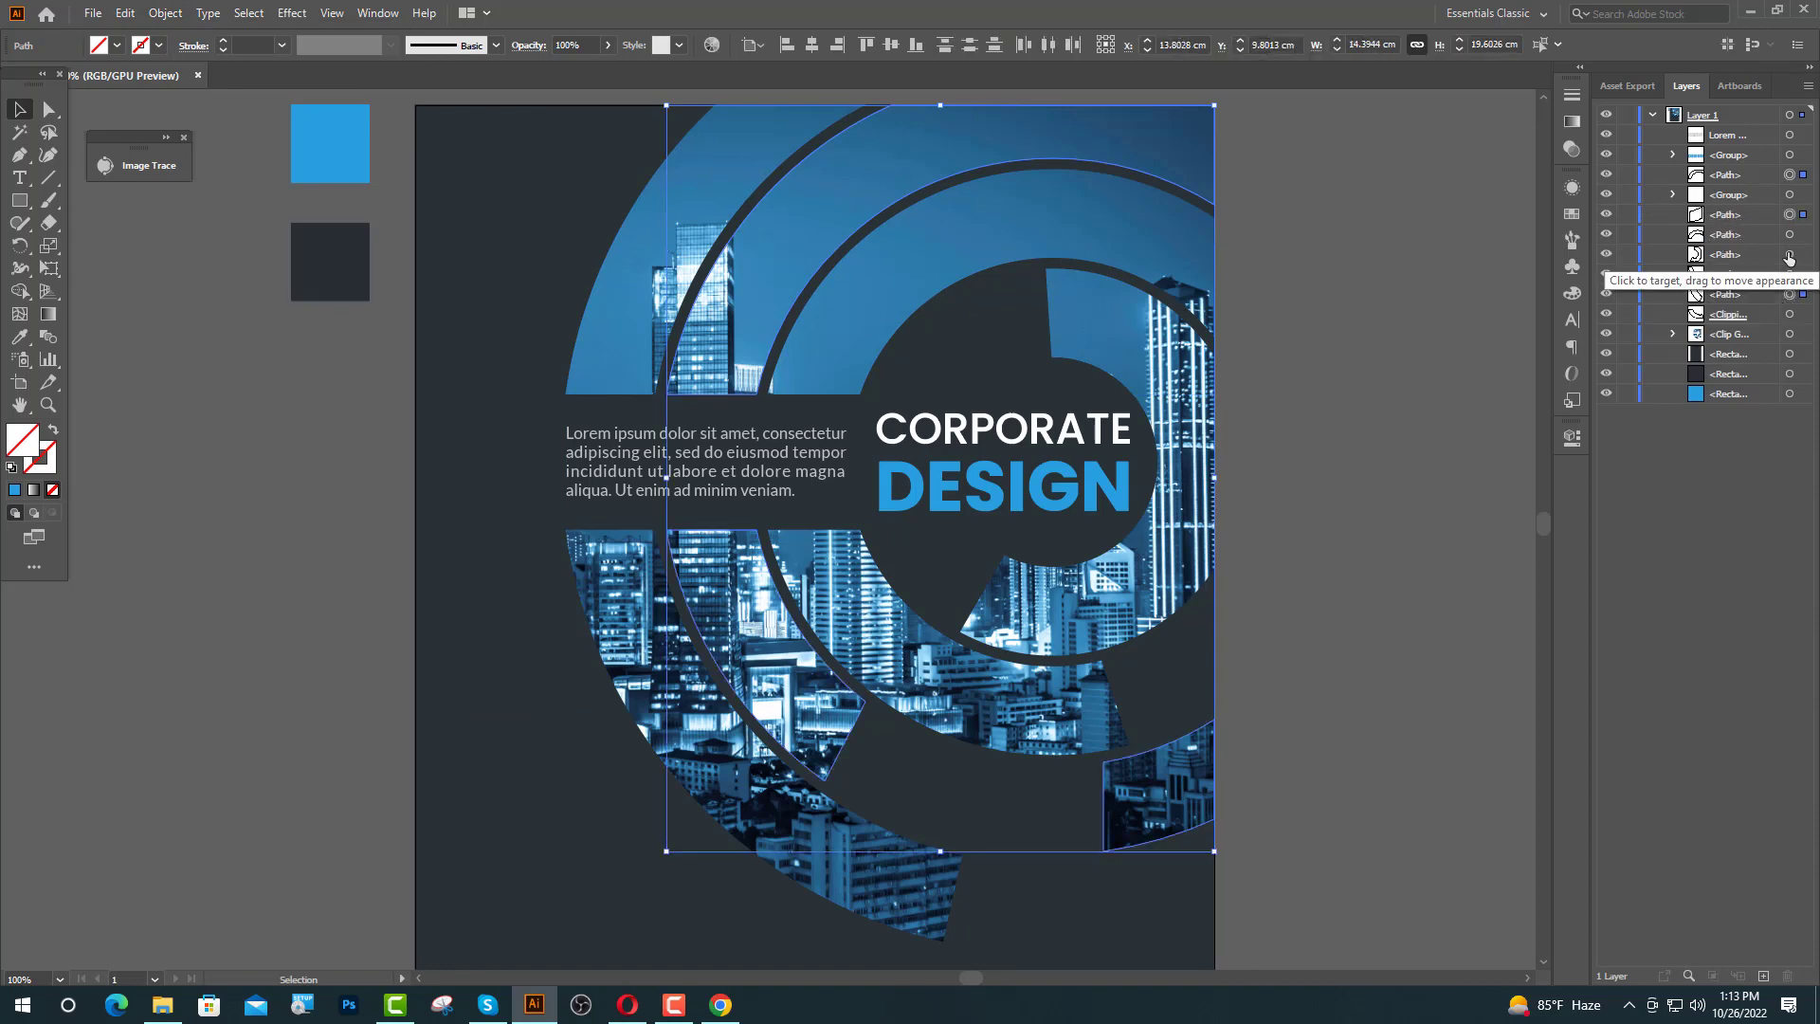
{"action": "left_click", "coordinate": [1789, 256], "text": "shift"}
{"action": "left_click", "coordinate": [1571, 214]}
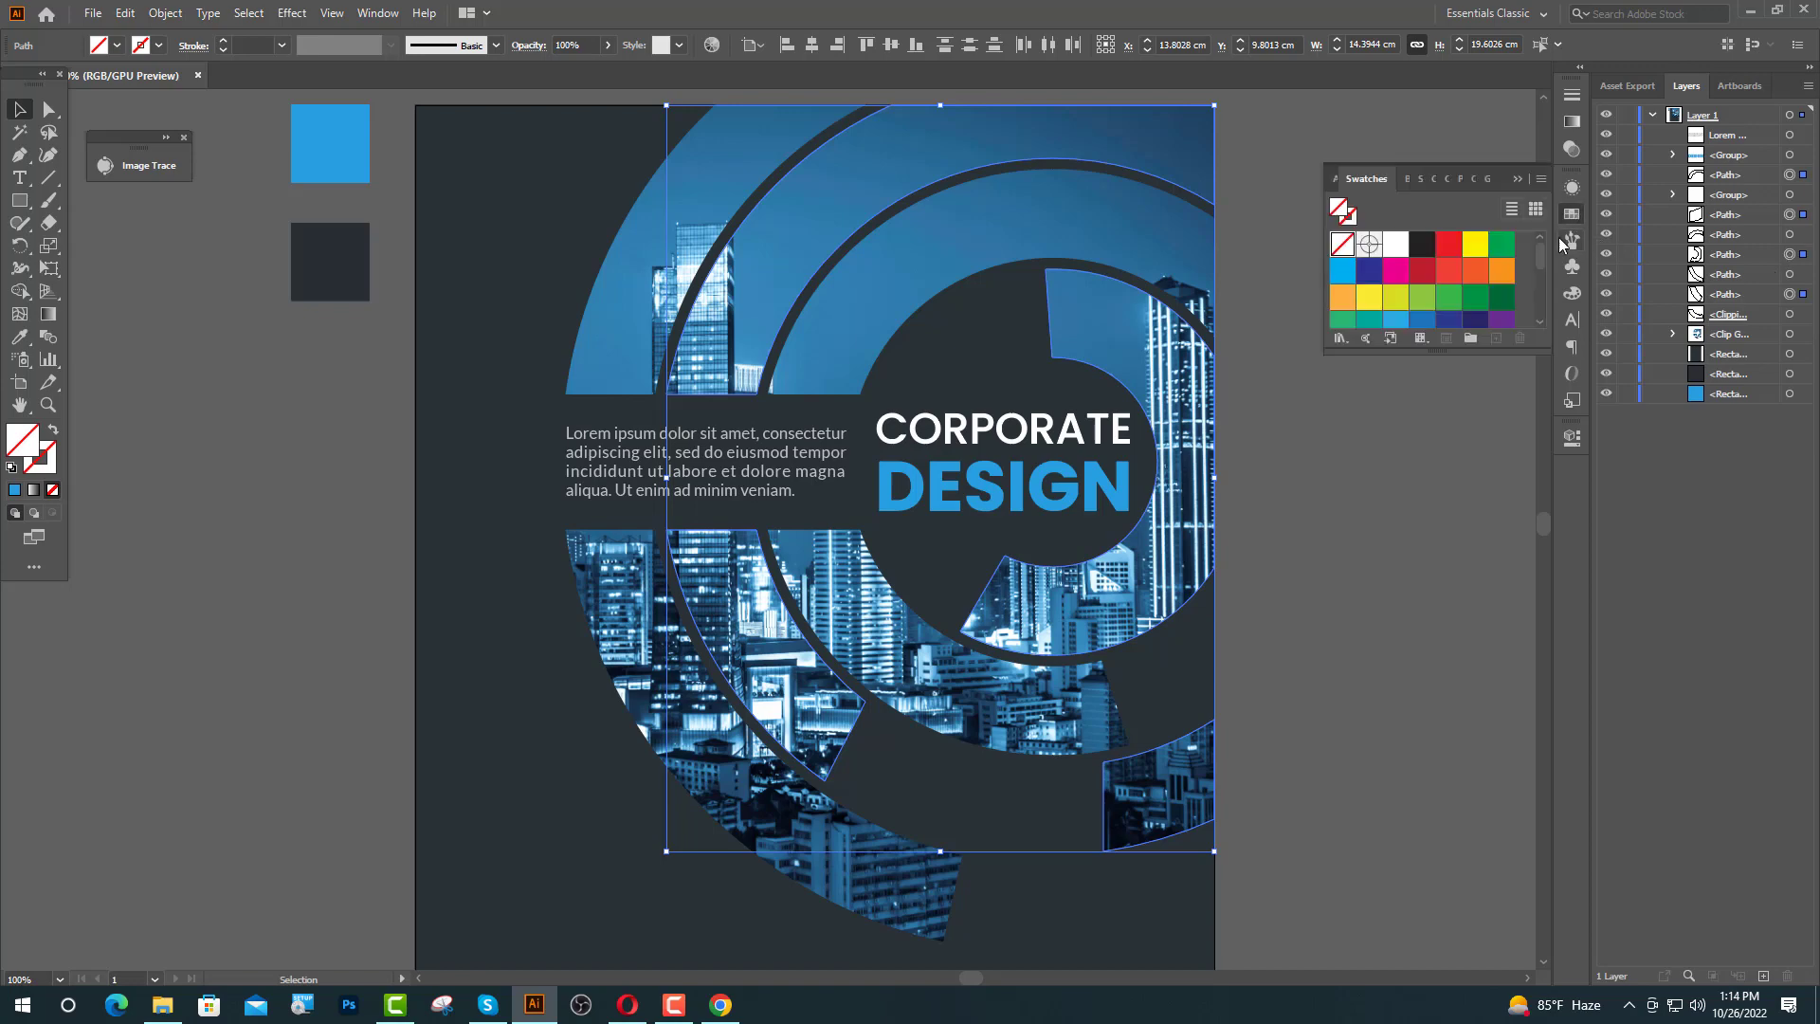
{"action": "left_click", "coordinate": [1421, 319]}
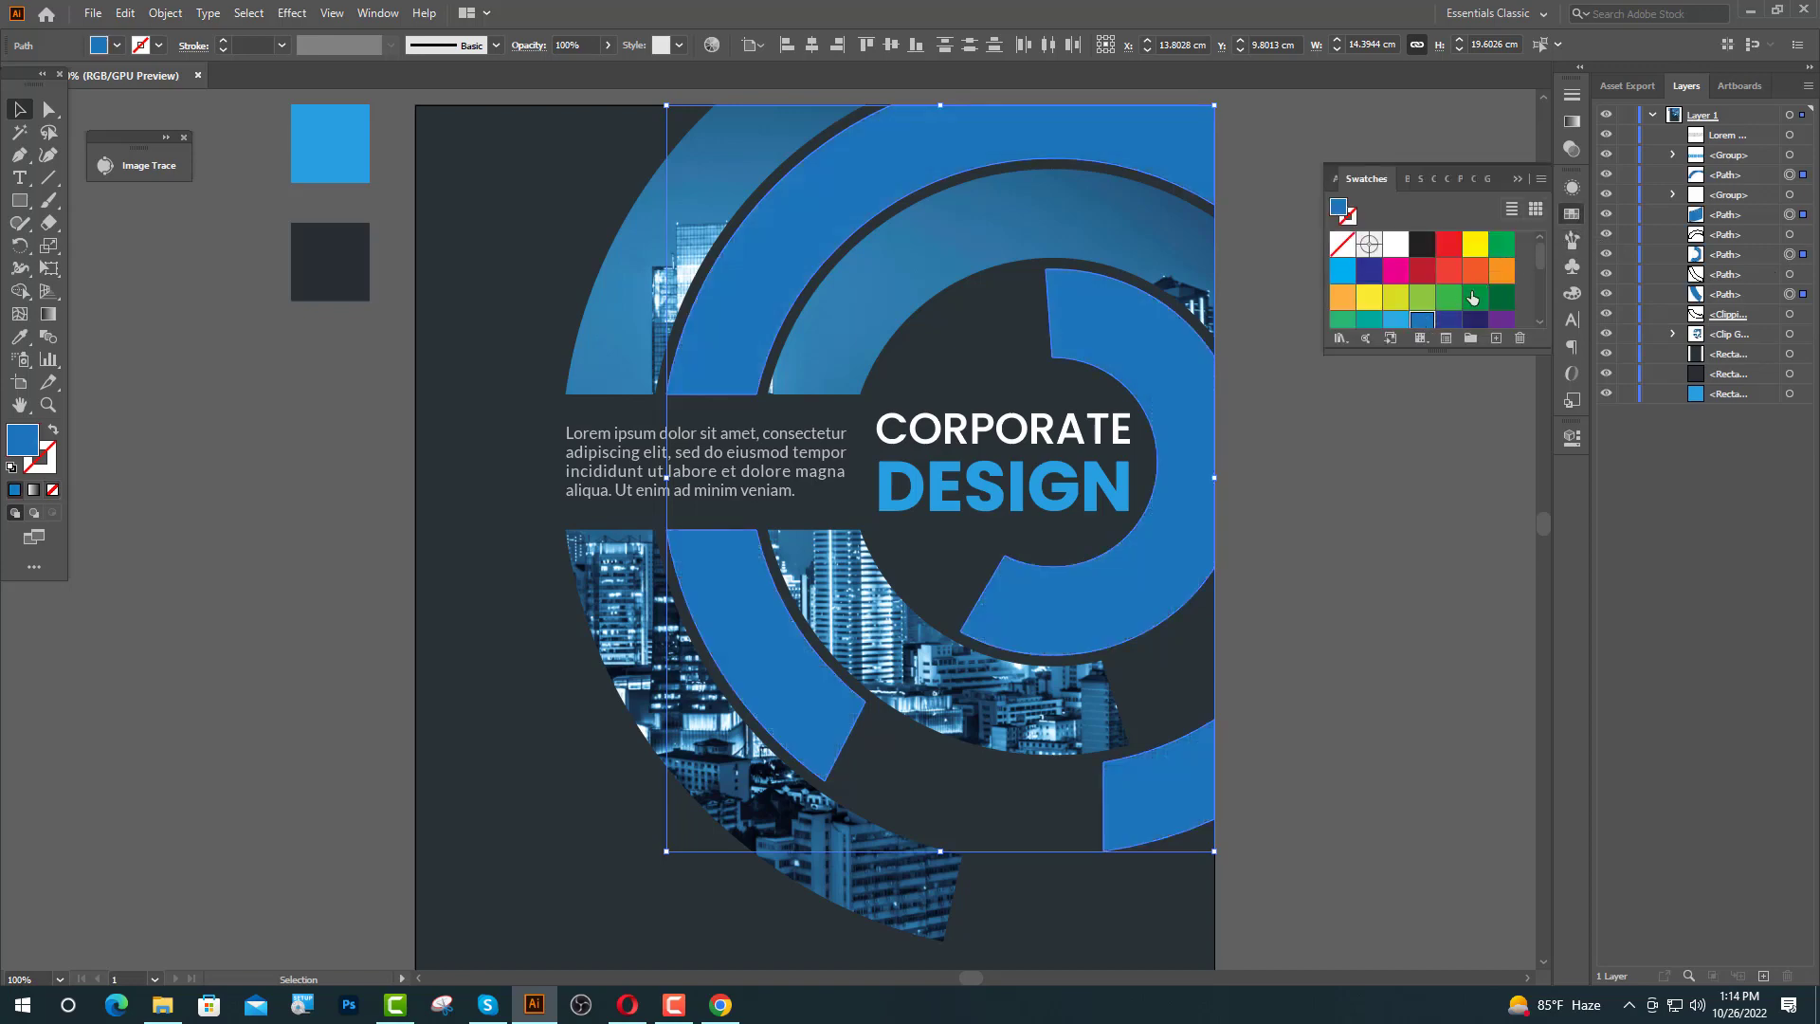
{"action": "left_click", "coordinate": [1518, 178]}
- Set the opacity of the blue-filled ring segments to 50%
{"action": "left_click", "coordinate": [1573, 438]}
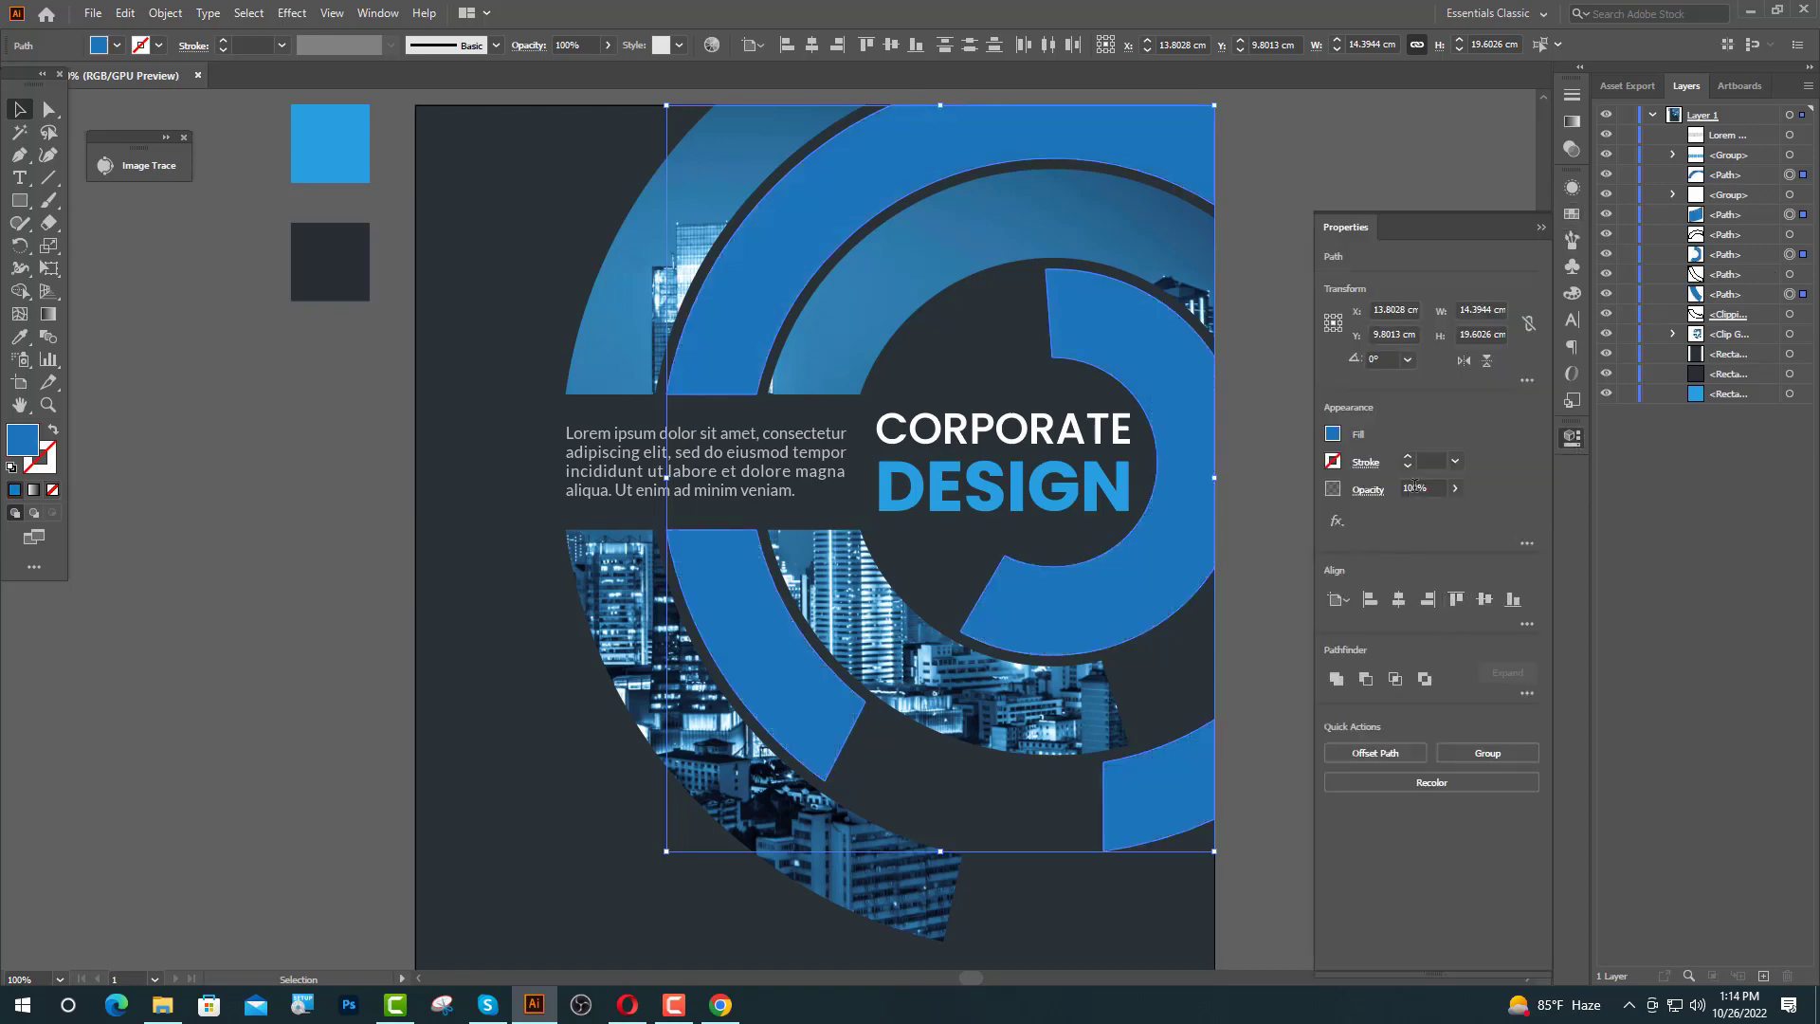
{"action": "left_click_drag", "start_coordinate": [1412, 487], "coordinate": [1392, 496]}
{"action": "type", "text": "5"}
{"action": "key", "text": "Return"}
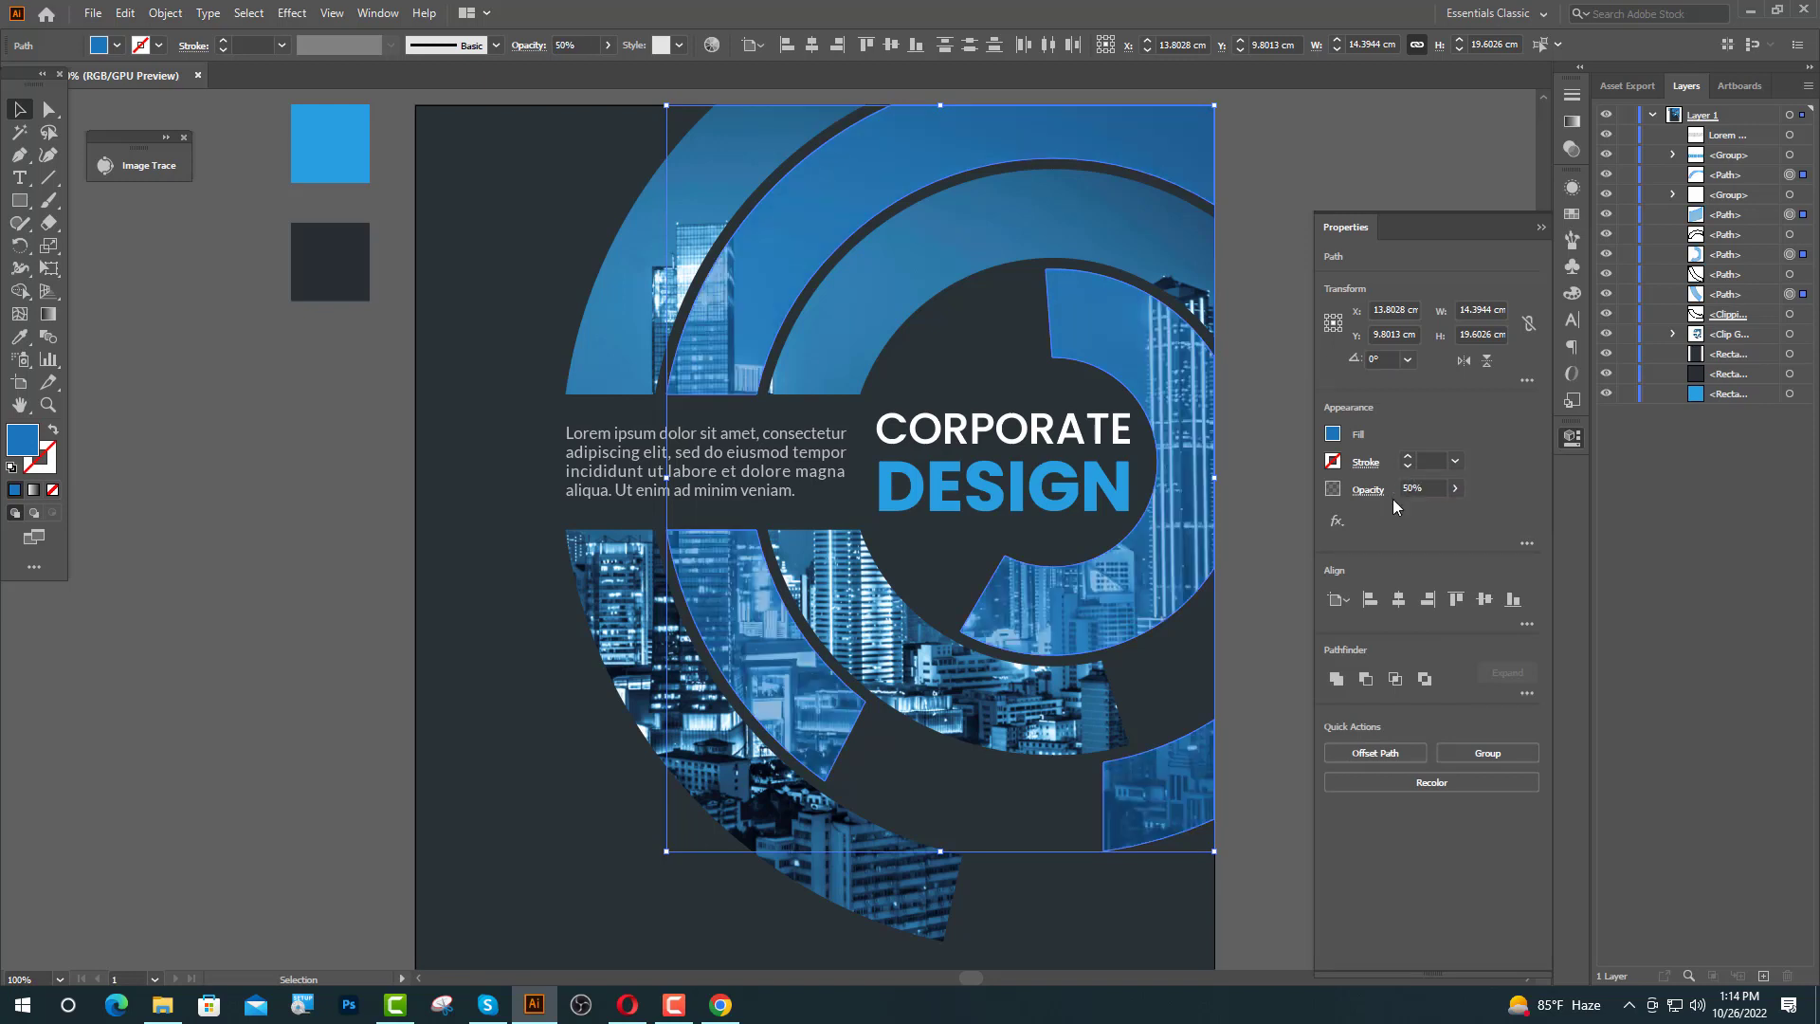
{"action": "left_click", "coordinate": [1540, 226]}
{"action": "left_click", "coordinate": [1503, 263]}
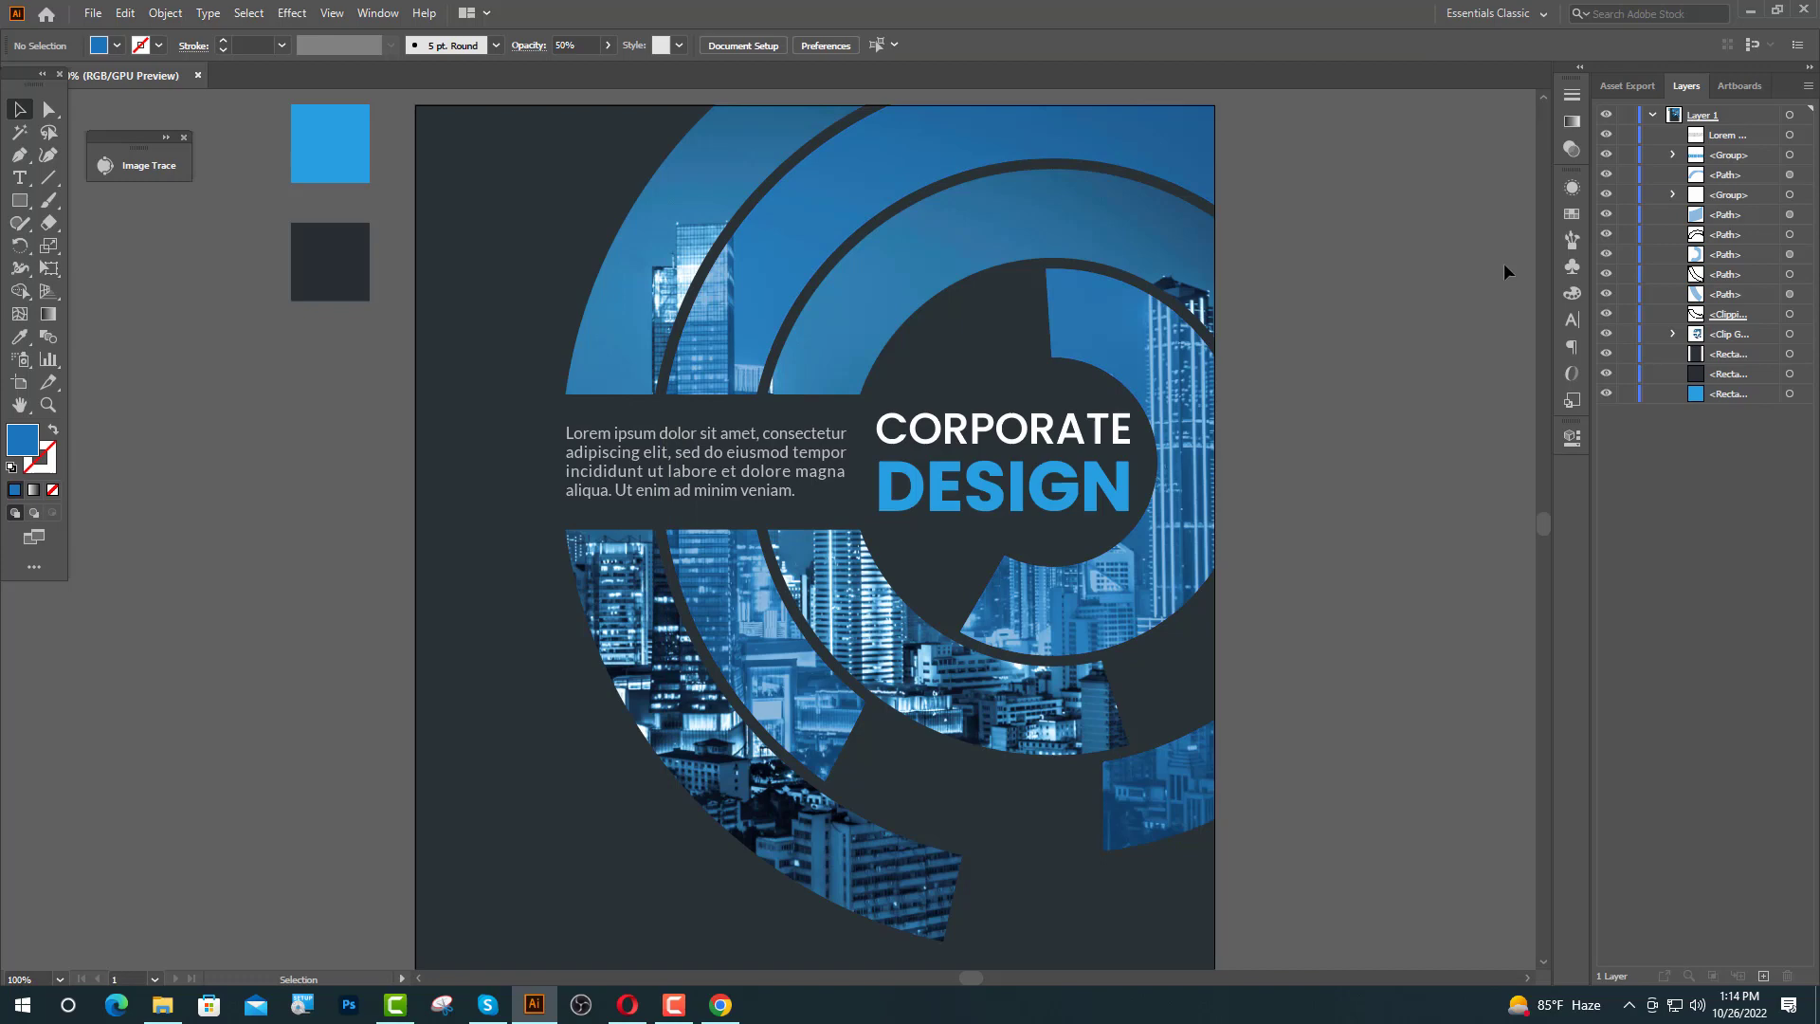
- Select the remaining four unfilled ring segments of the outer and third rings and fill them with white
{"action": "left_click", "coordinate": [1789, 315]}
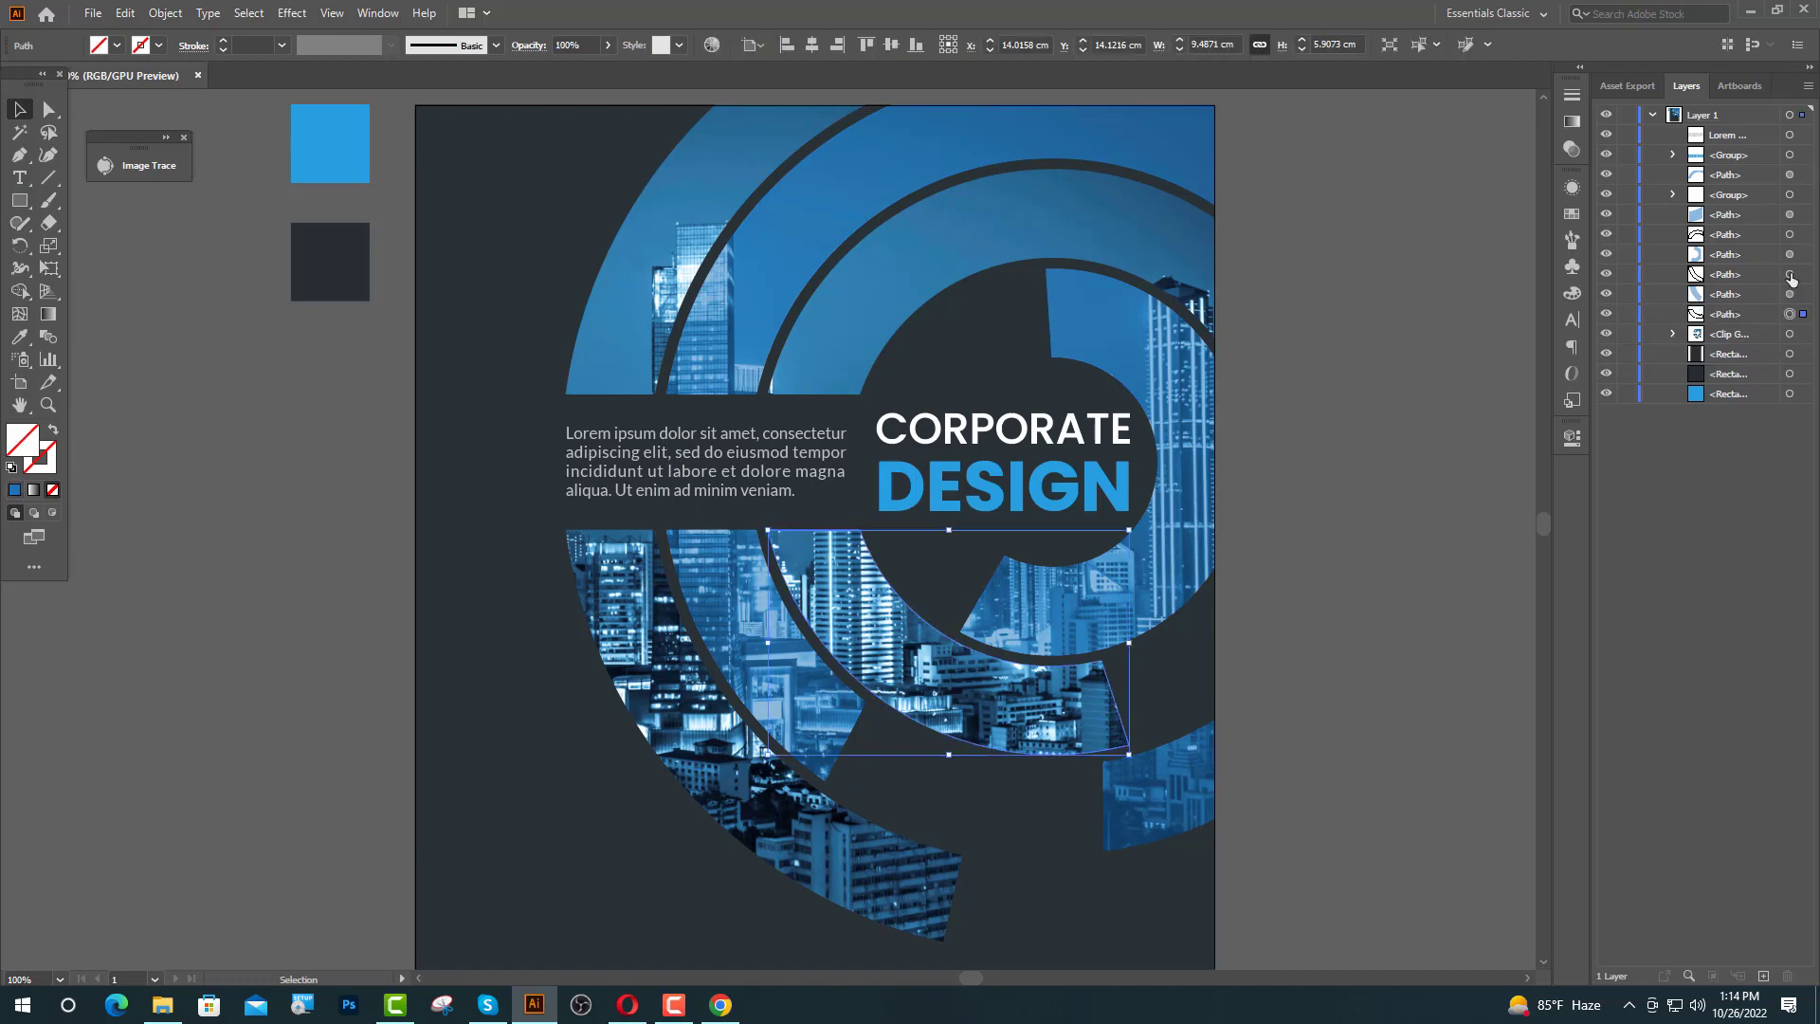
{"action": "left_click", "coordinate": [1791, 276]}
{"action": "left_click", "coordinate": [1789, 235], "text": "shift"}
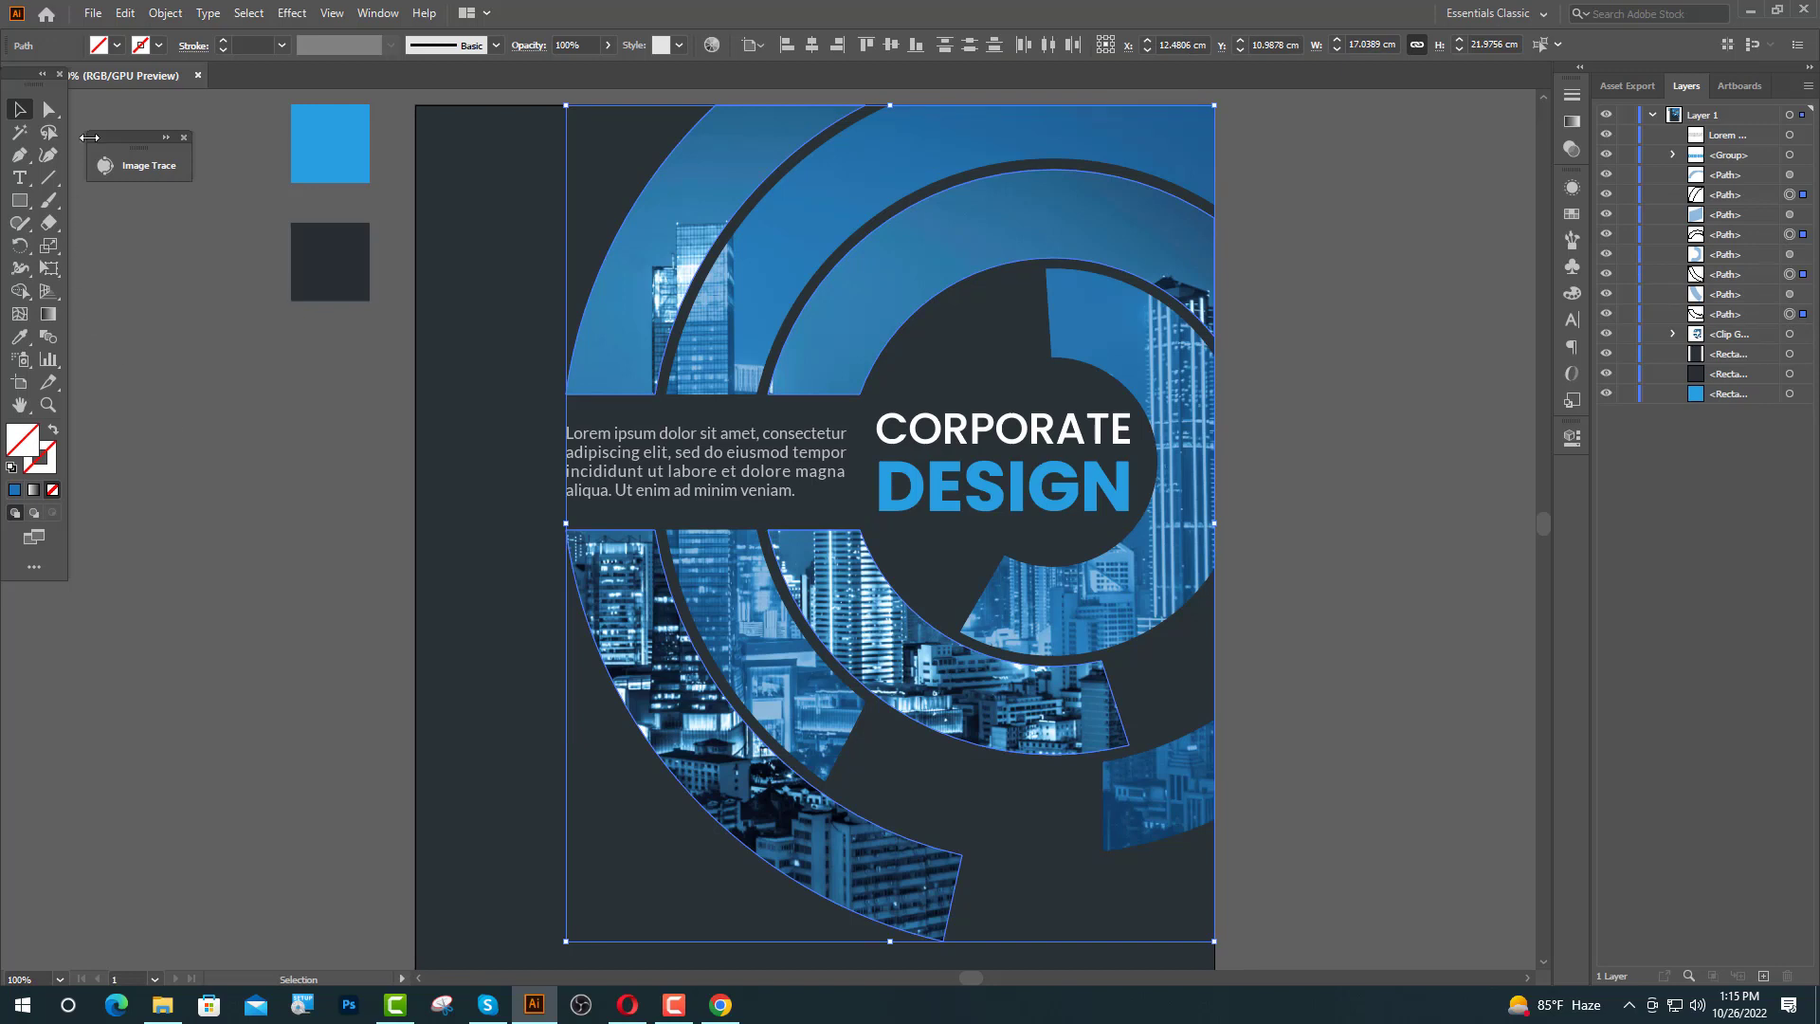
{"action": "left_click", "coordinate": [117, 45]}
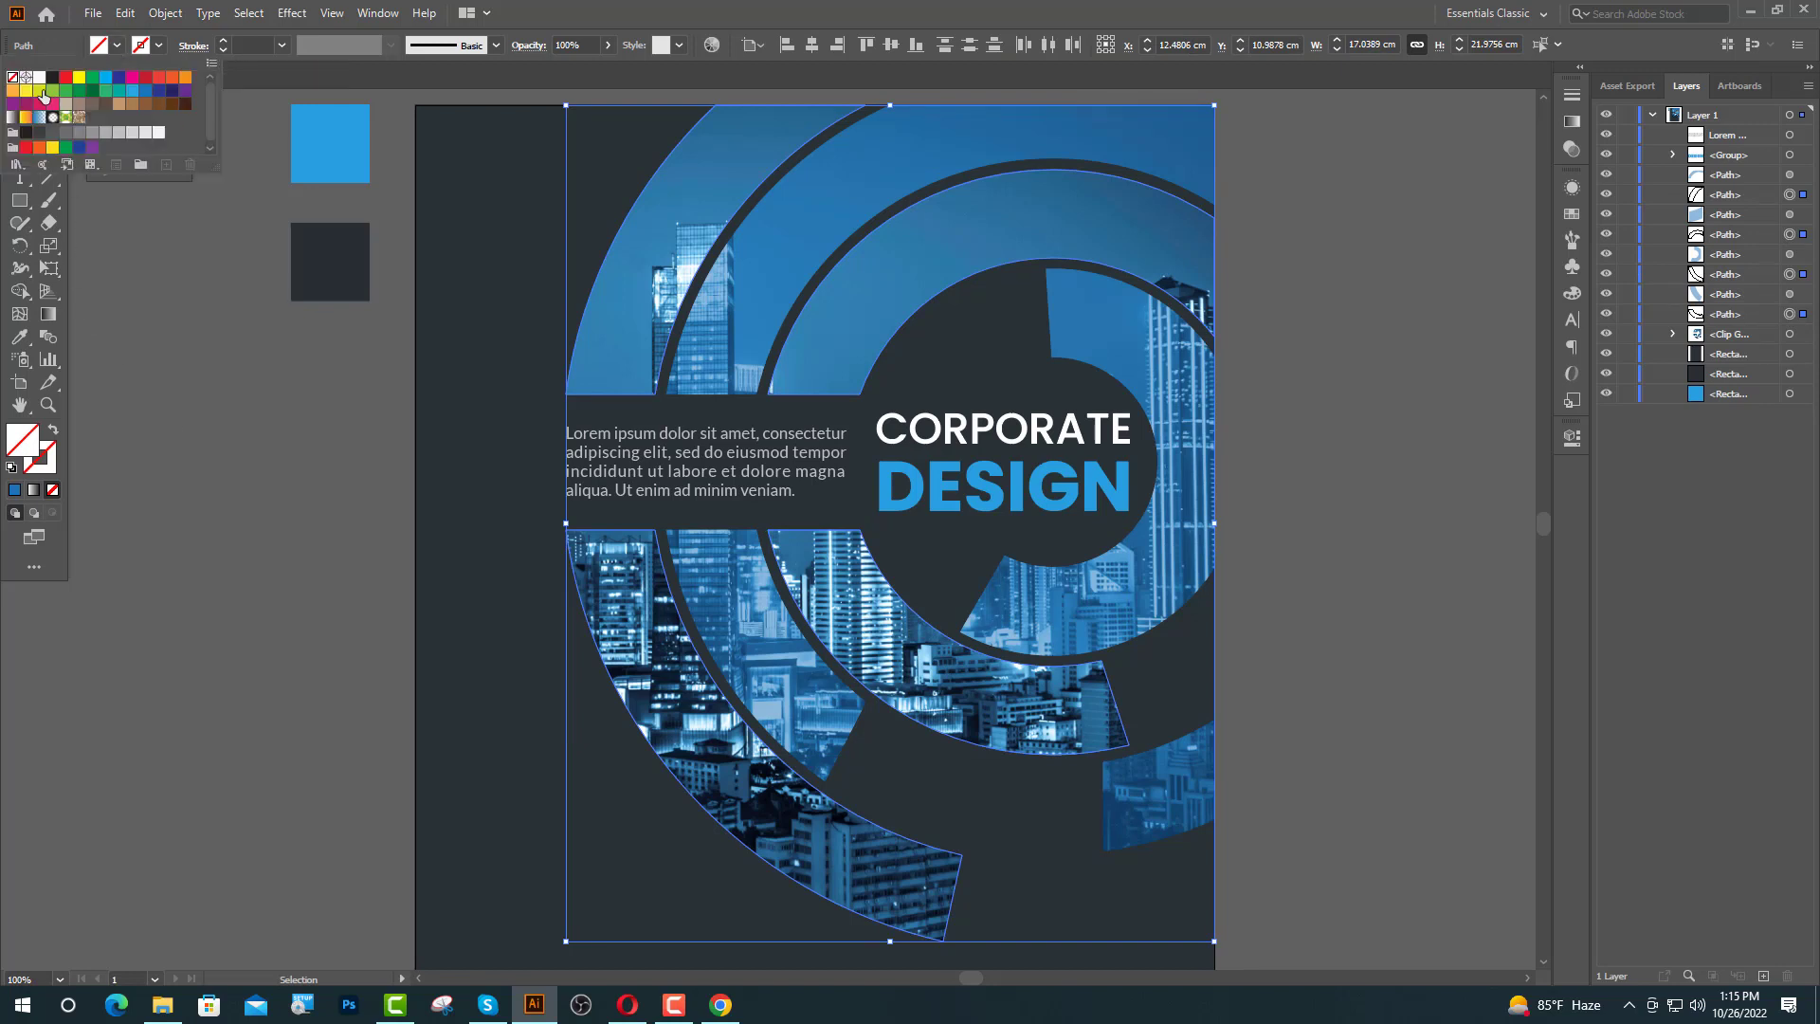
{"action": "left_click", "coordinate": [39, 80]}
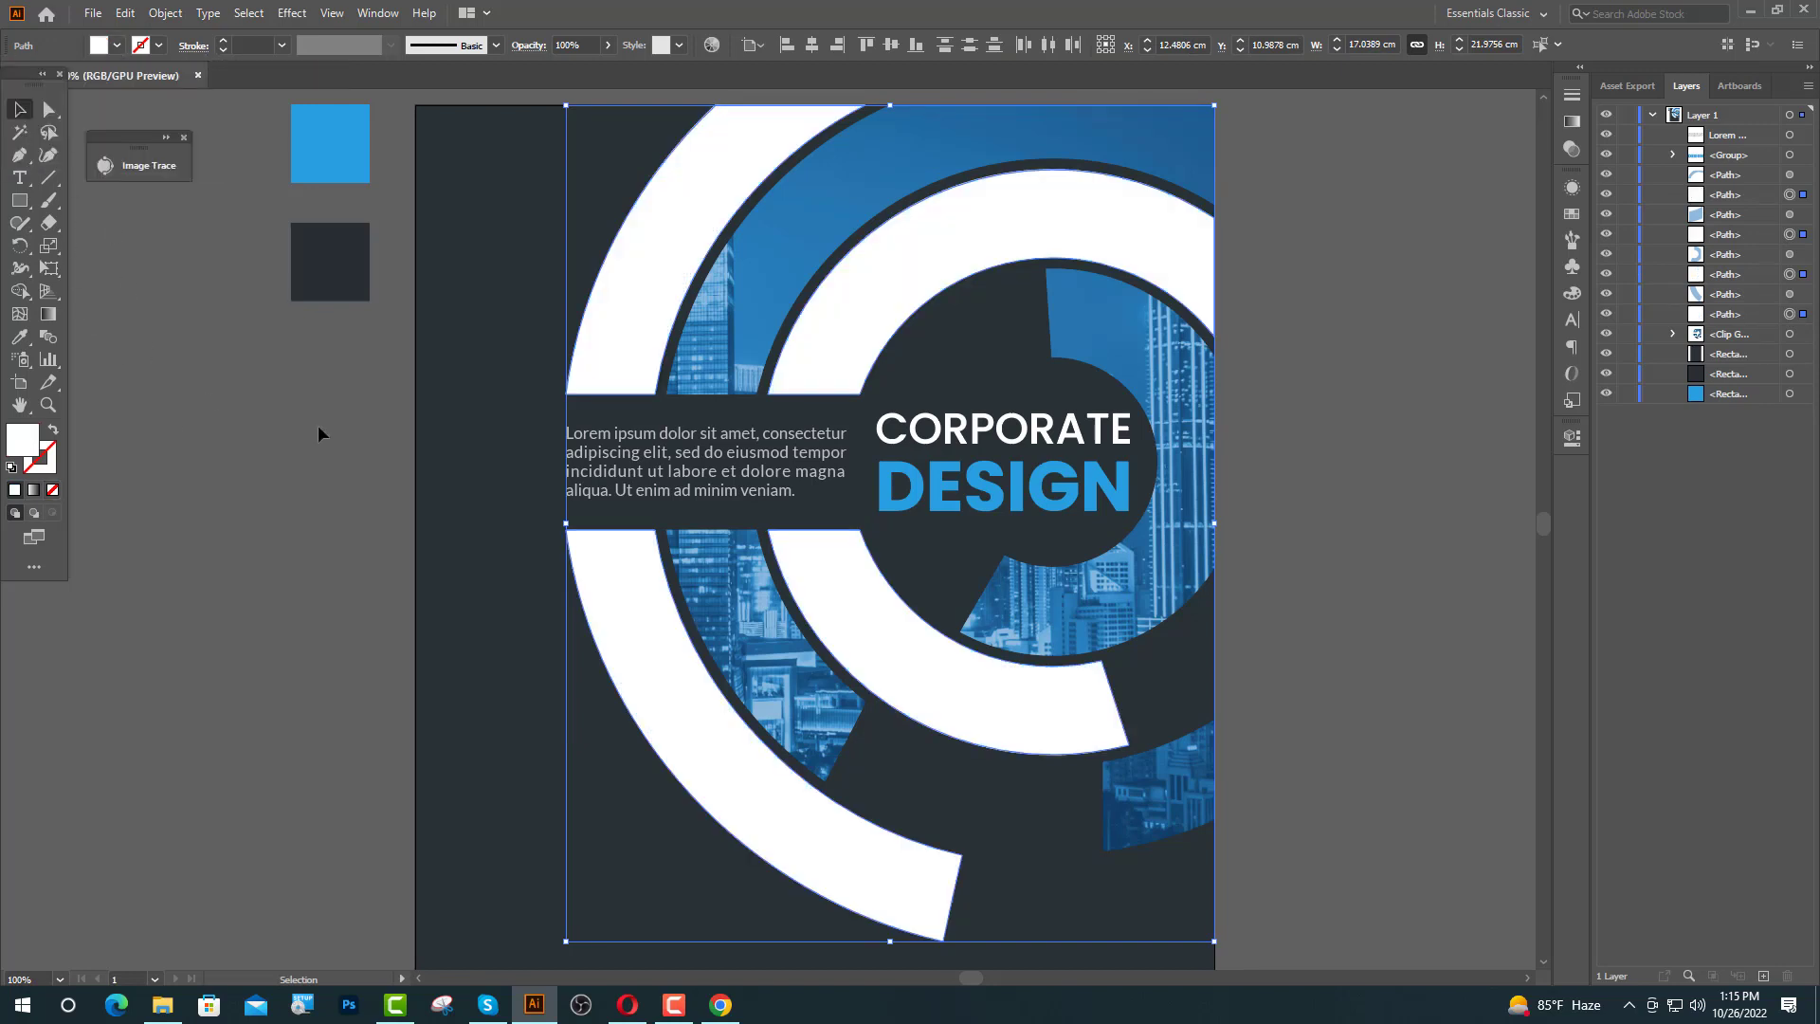
- Set the blending mode of the white ring segments to Saturation
{"action": "left_click", "coordinate": [1573, 438]}
{"action": "left_click", "coordinate": [1367, 490]}
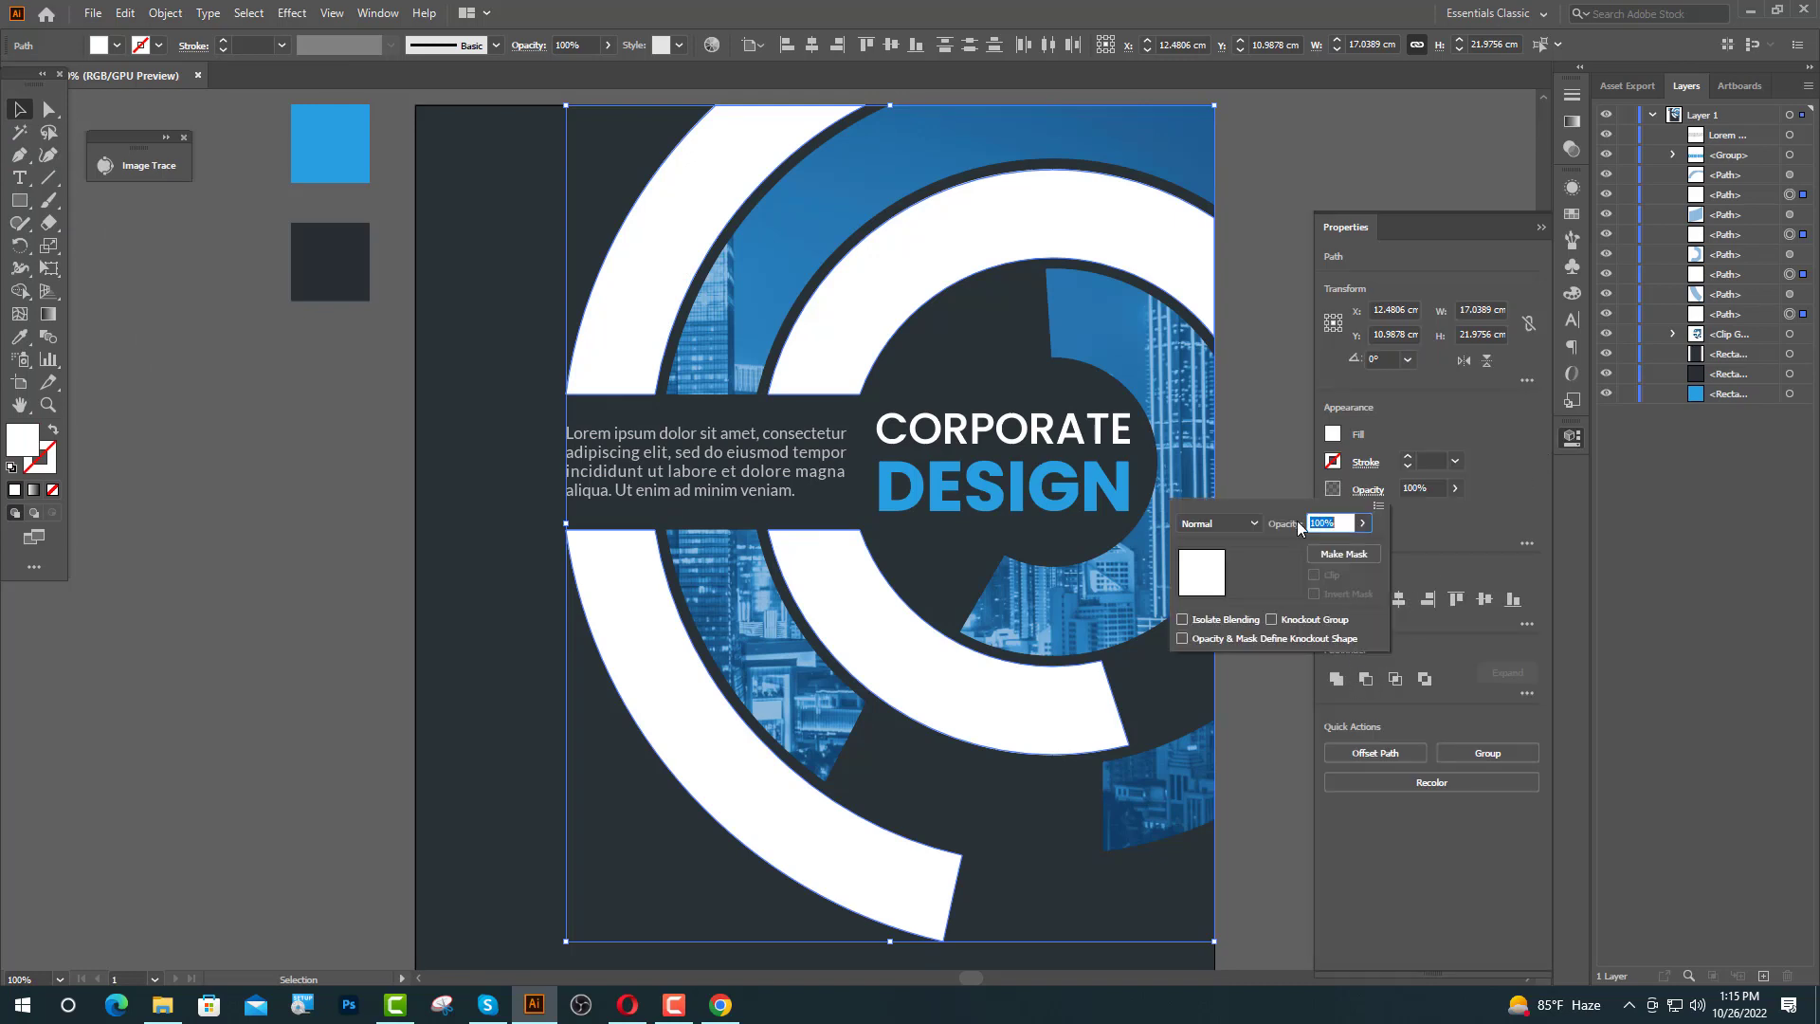
{"action": "left_click", "coordinate": [1250, 523]}
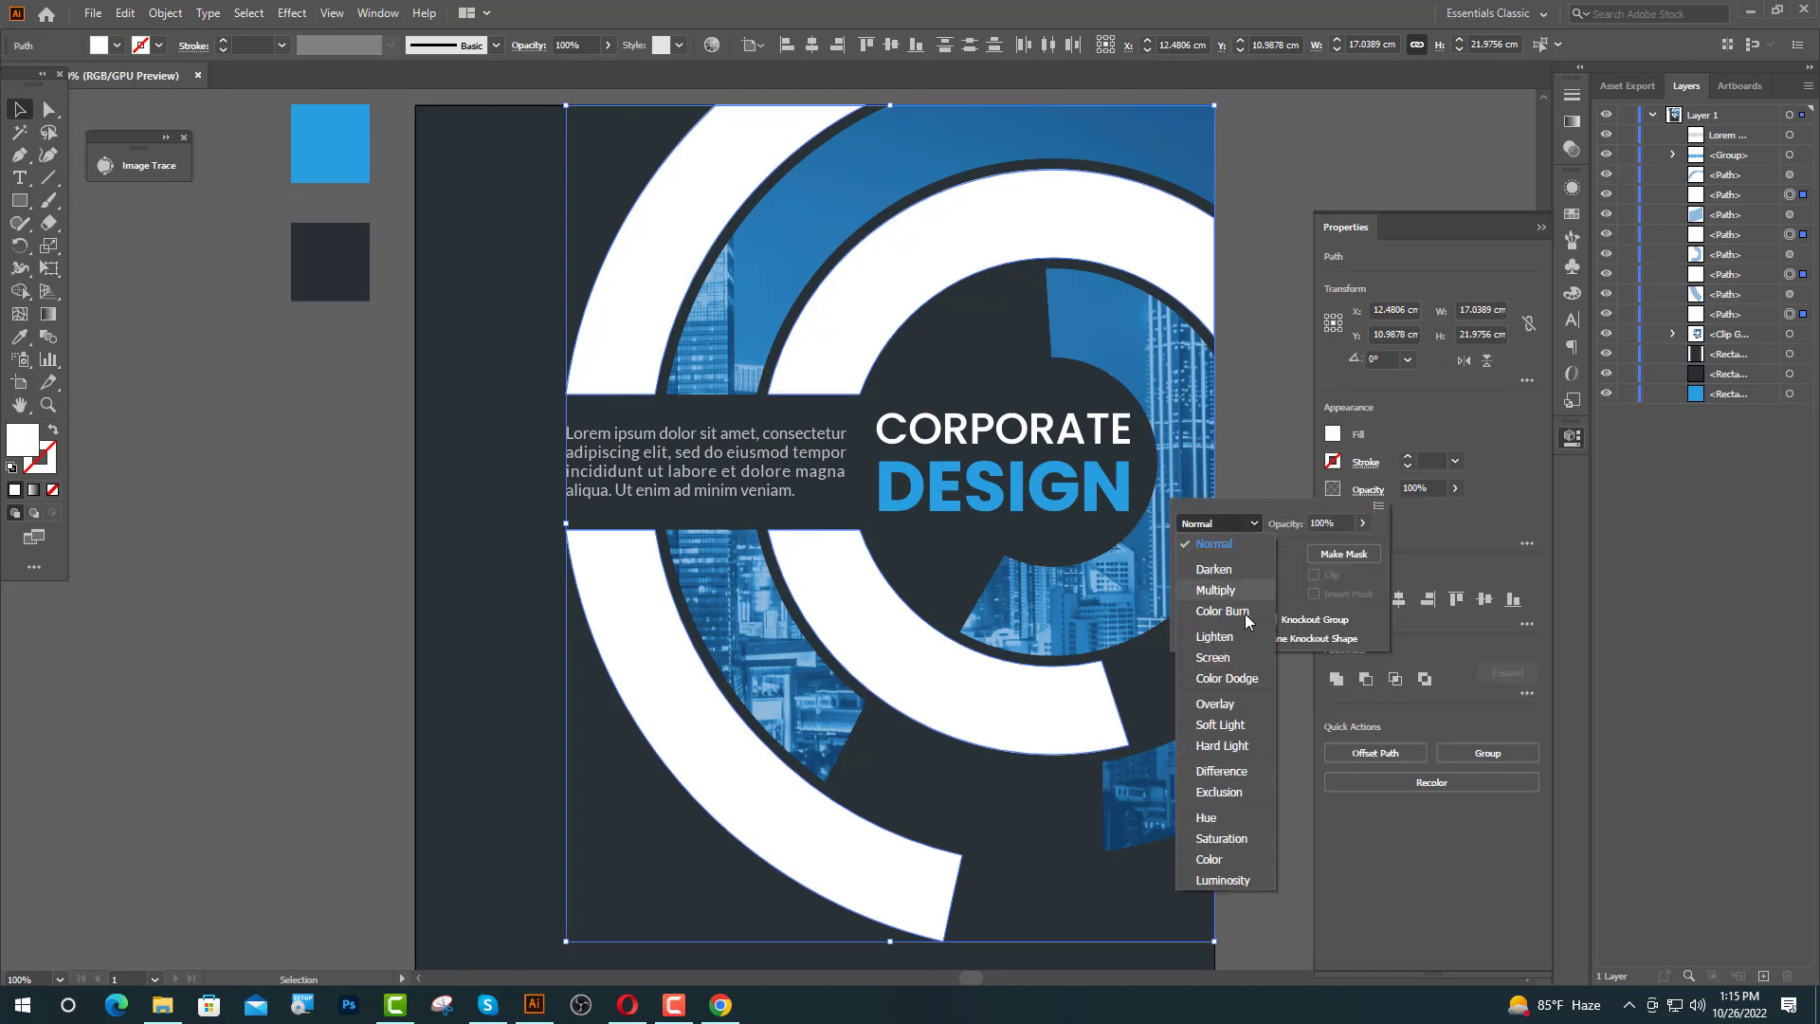
{"action": "left_click", "coordinate": [1220, 839]}
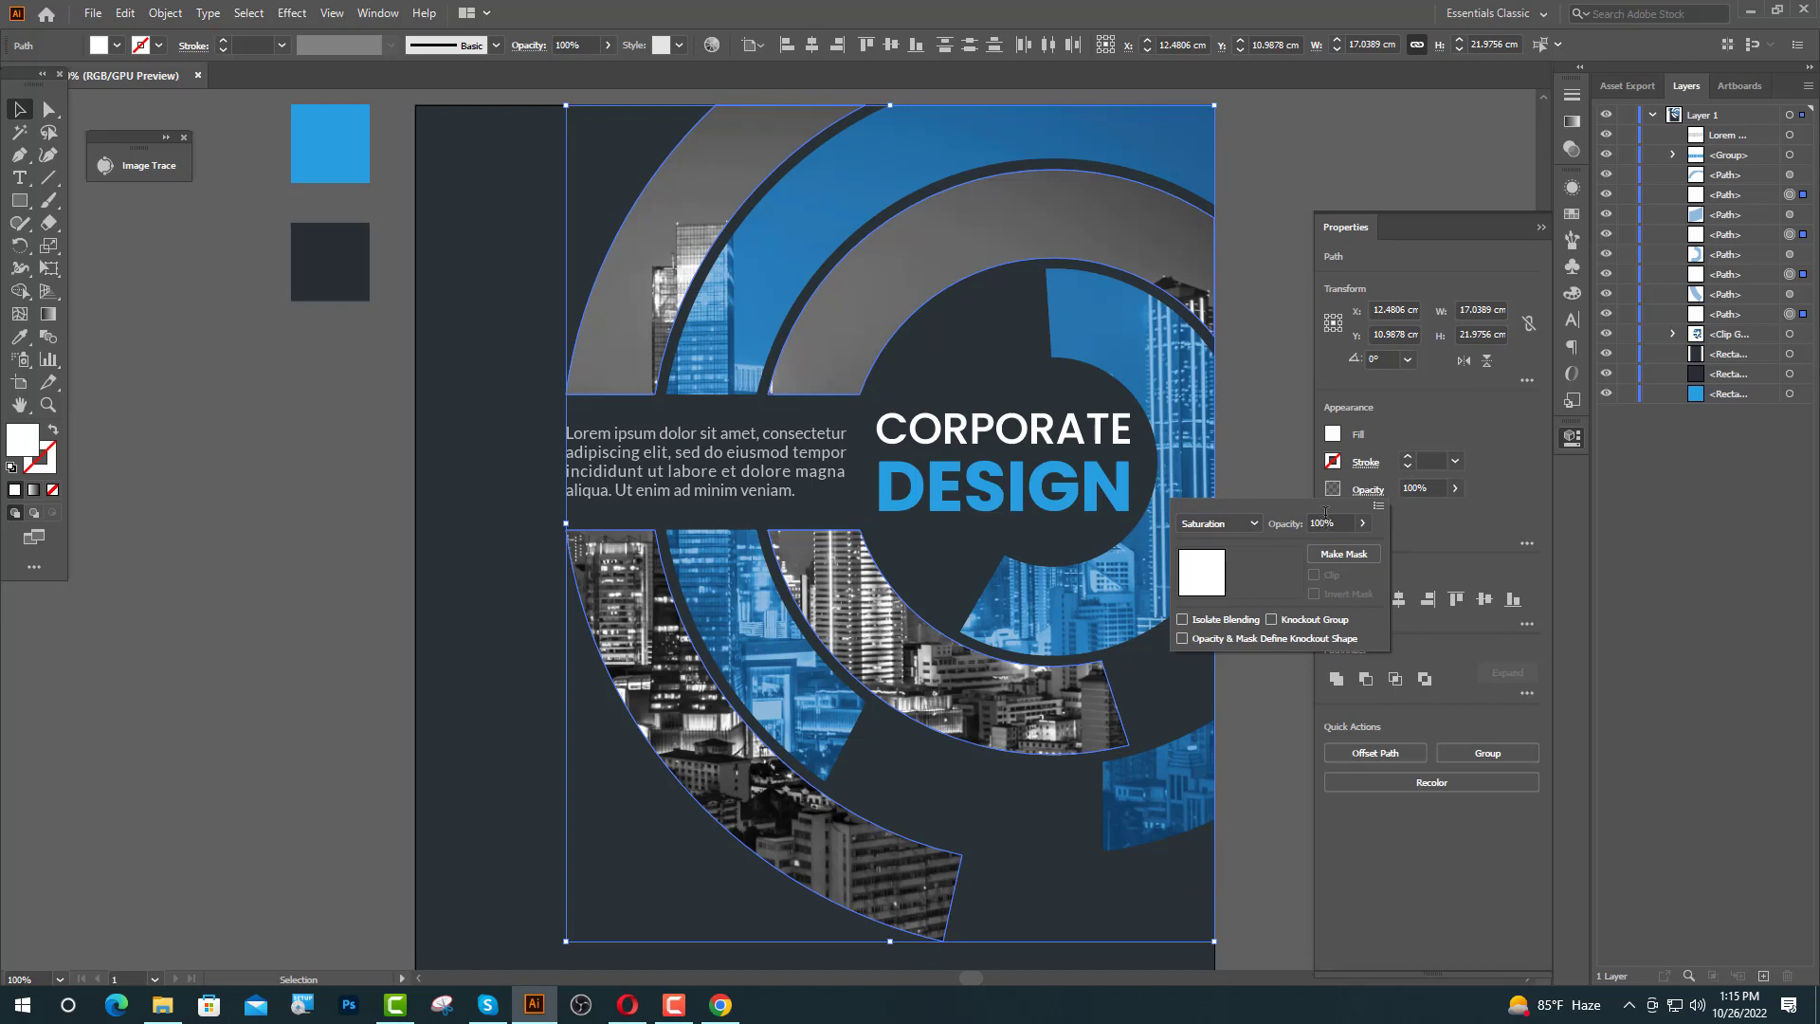
{"action": "left_click", "coordinate": [1320, 257]}
- Paste a copy of the white ring segments in front and set the copy's blending mode to Overlay
{"action": "key", "text": "ctrl+c"}
{"action": "key", "text": "ctrl+f"}
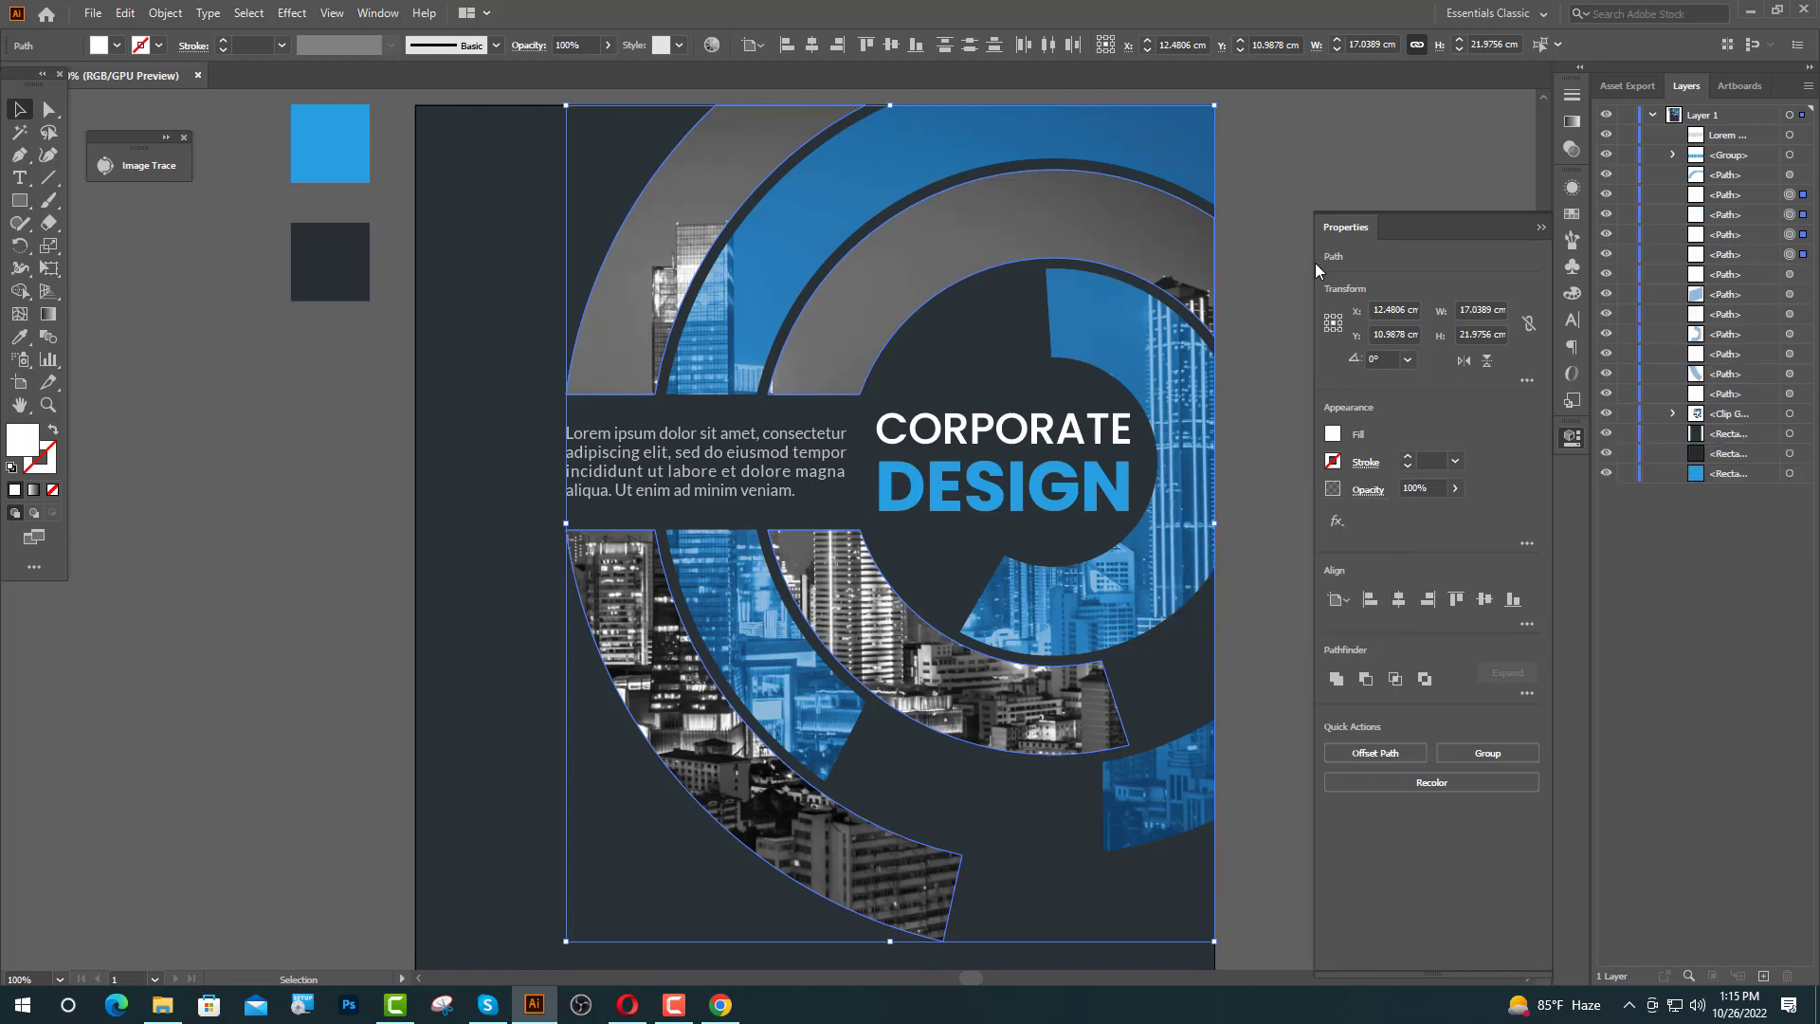
{"action": "left_click", "coordinate": [1368, 489]}
{"action": "left_click", "coordinate": [1218, 524]}
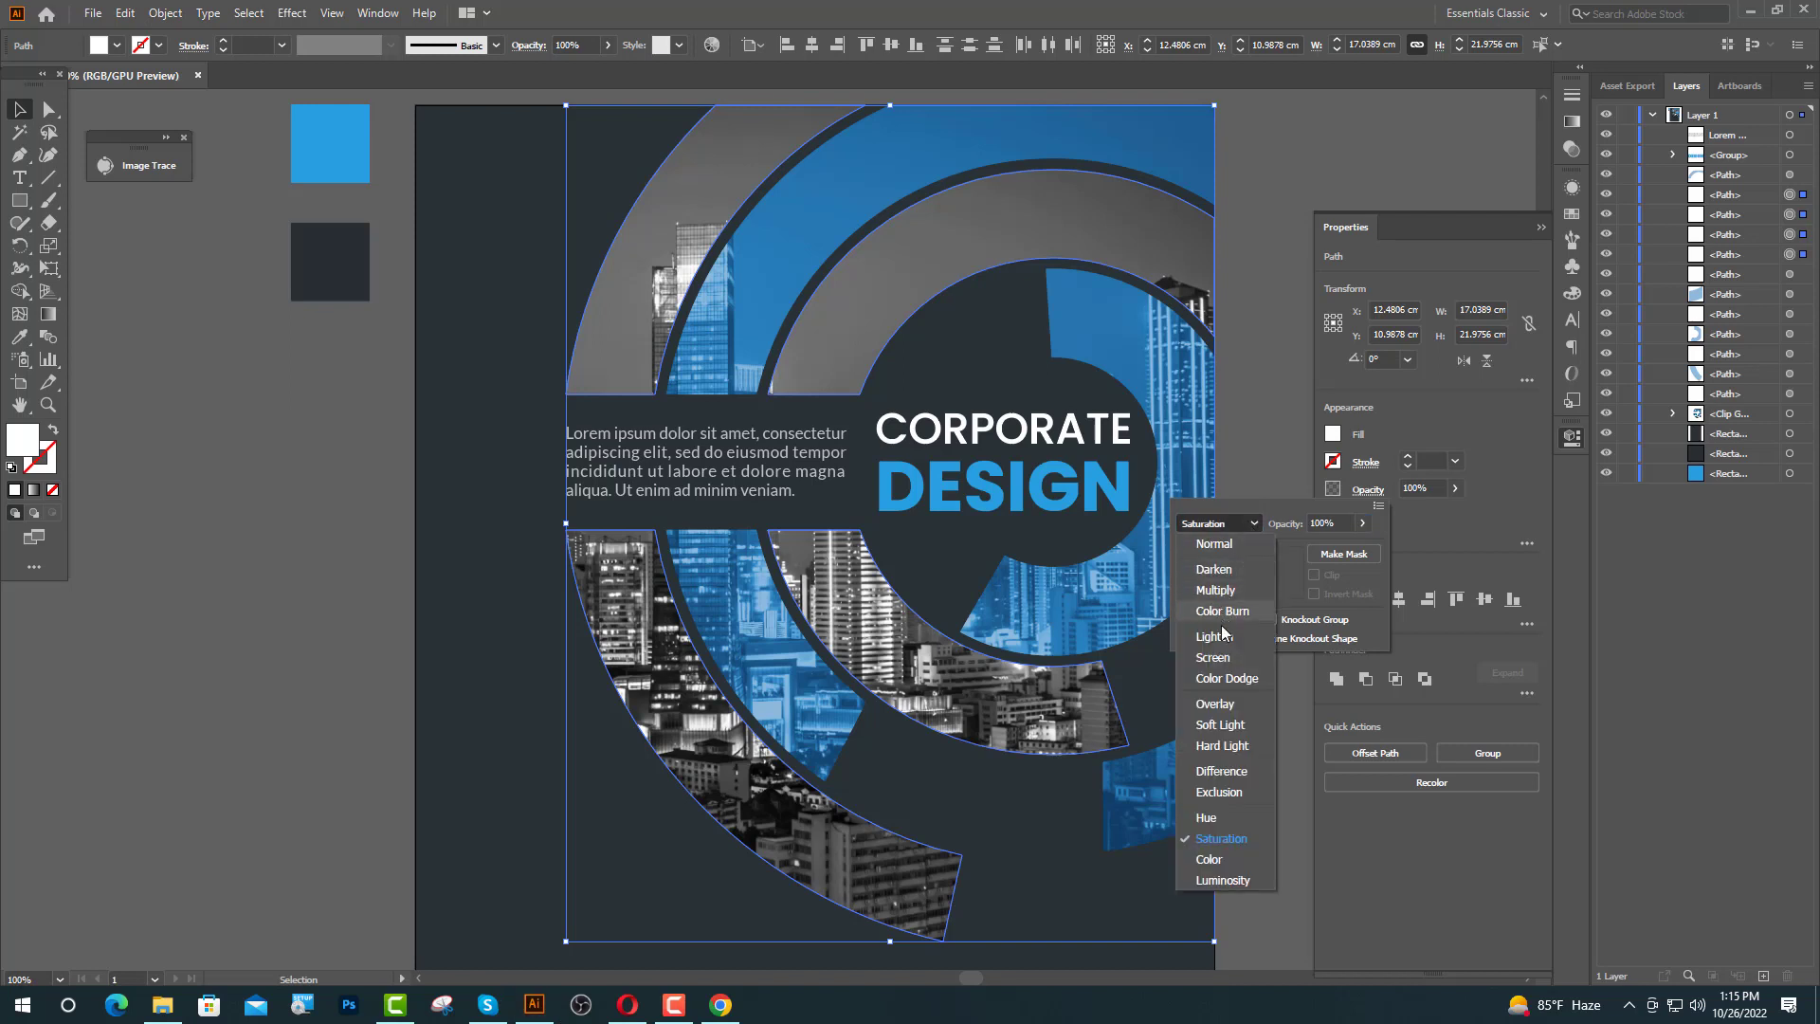
{"action": "left_click", "coordinate": [1223, 713]}
{"action": "left_click", "coordinate": [1544, 233]}
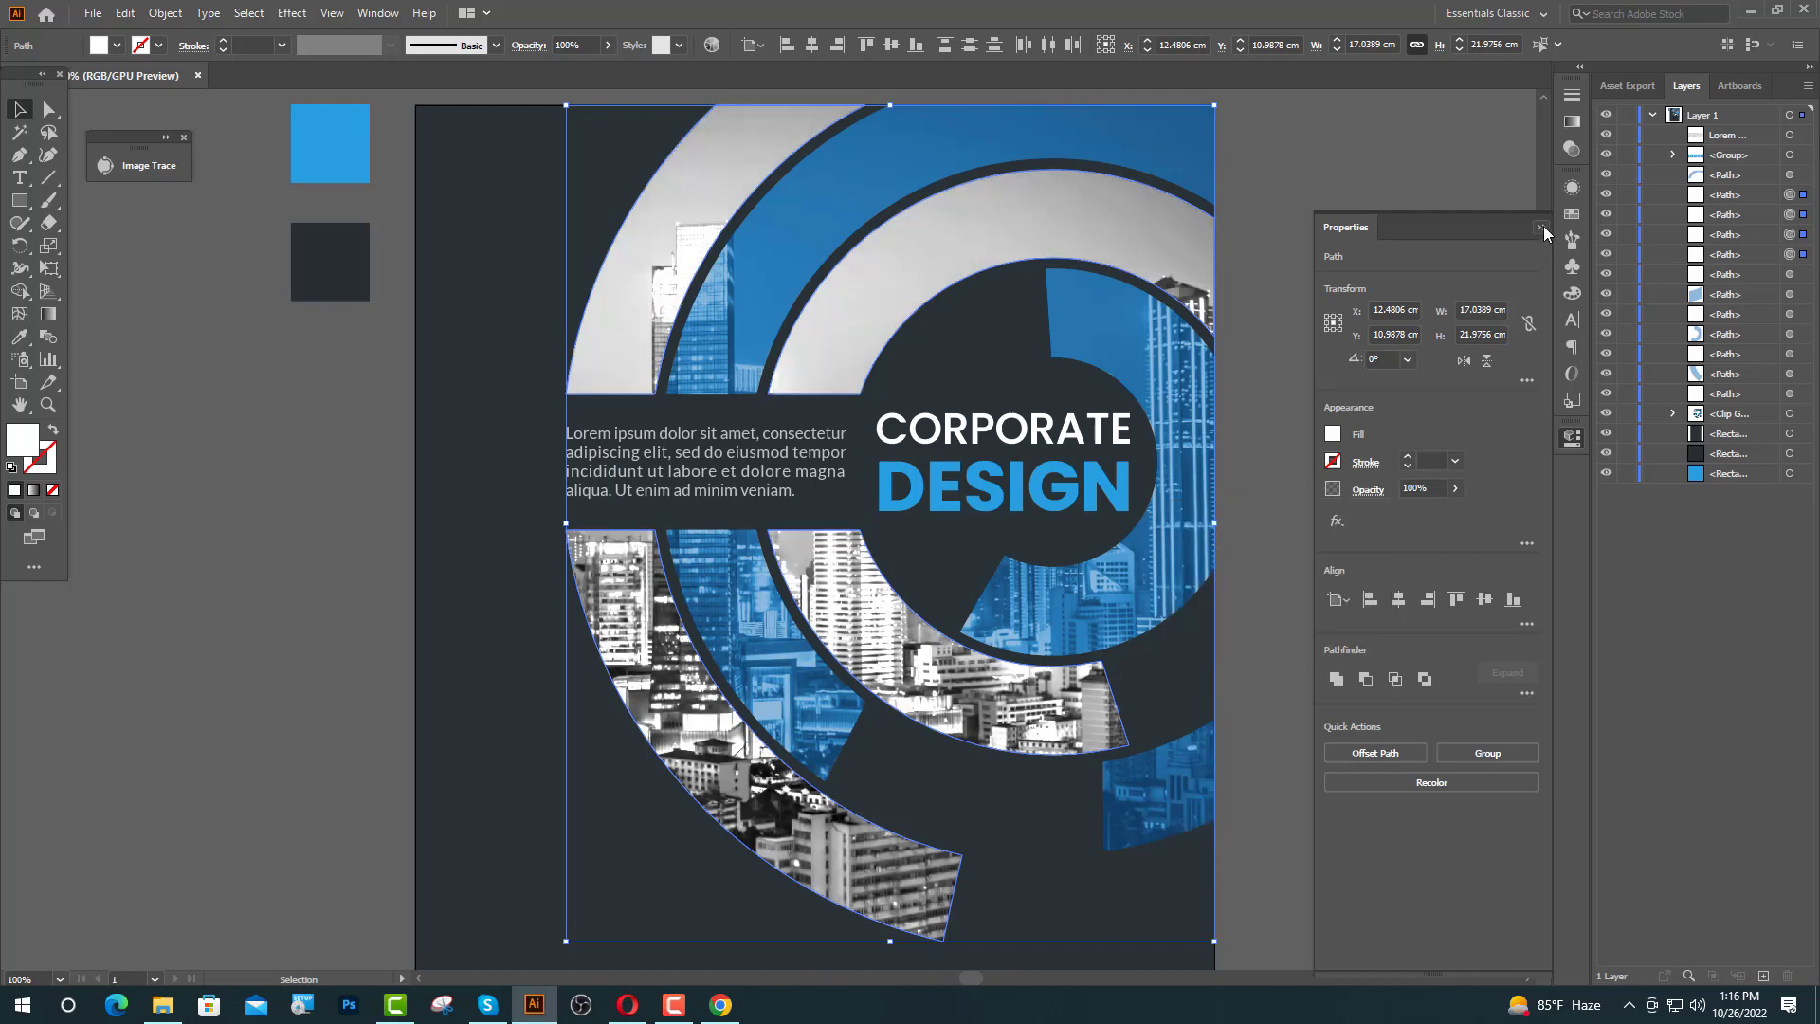
{"action": "left_click", "coordinate": [1541, 227]}
- Lock the dark background rectangle and group all ring segments with the clipped photo, leaving out the title and body text
{"action": "left_click", "coordinate": [495, 134]}
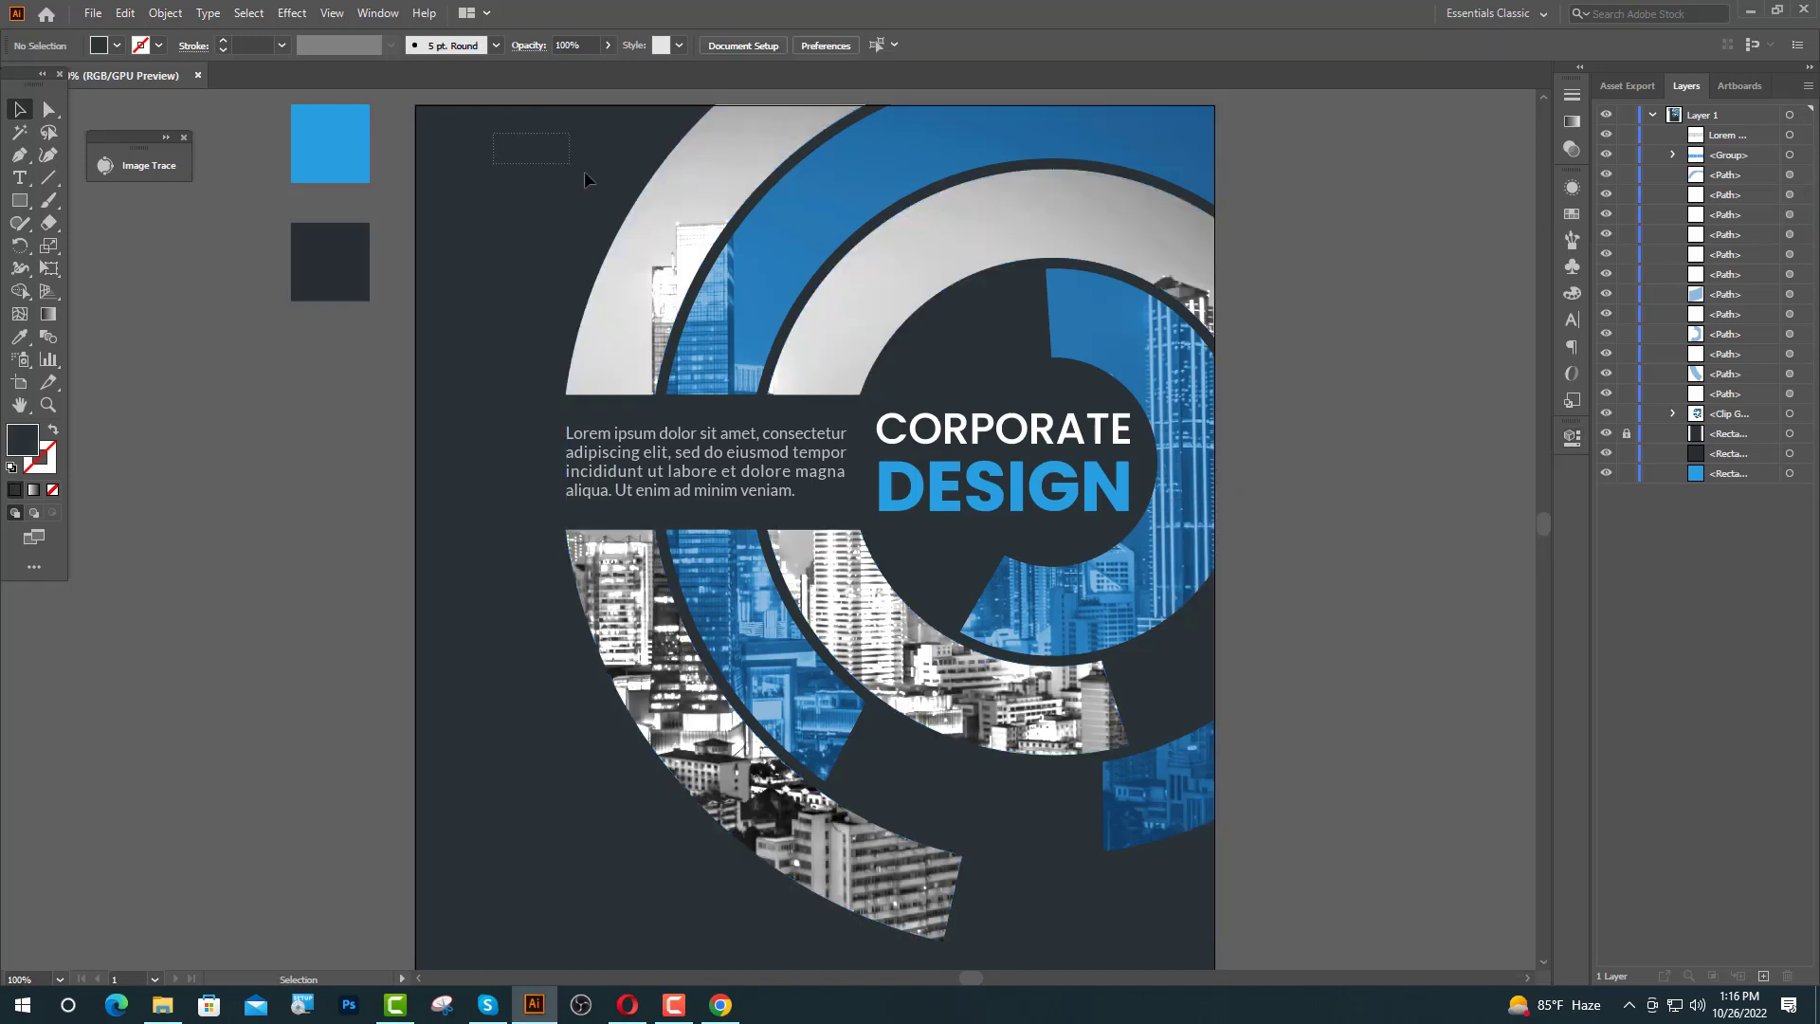
{"action": "left_click_drag", "start_coordinate": [1357, 841], "coordinate": [1357, 842]}
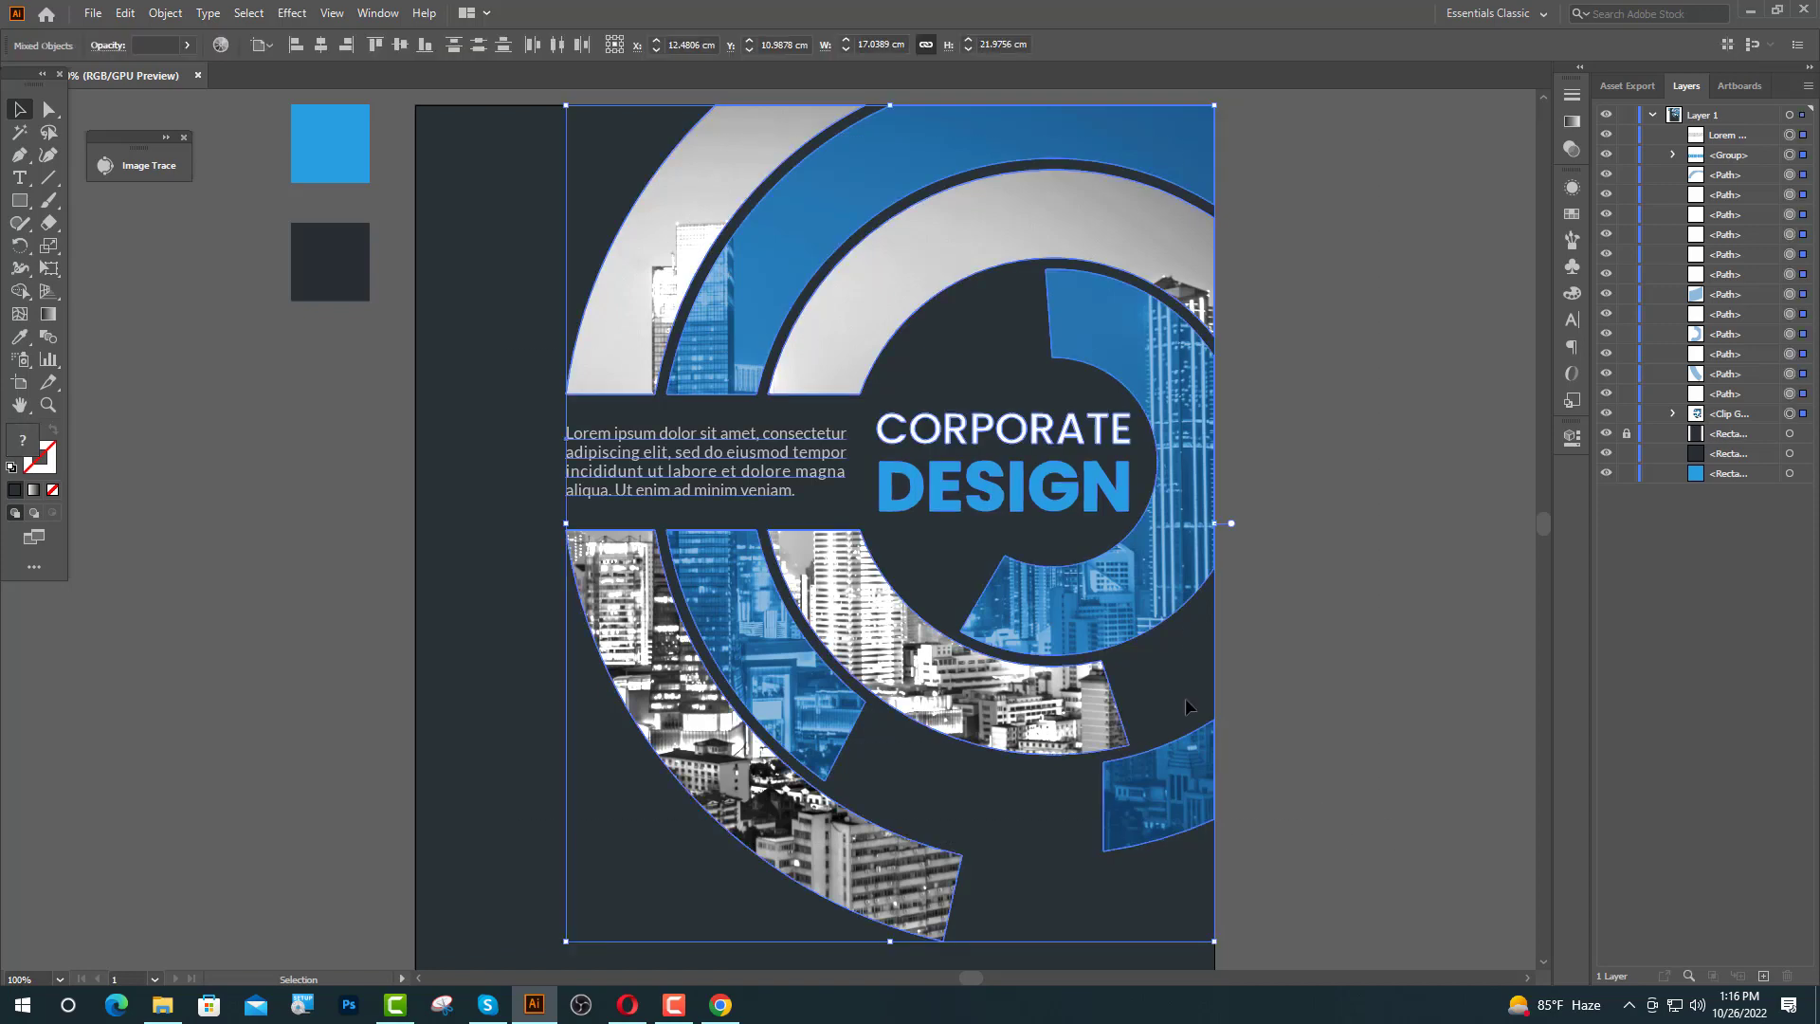
{"action": "left_click", "coordinate": [1061, 492], "text": "shift"}
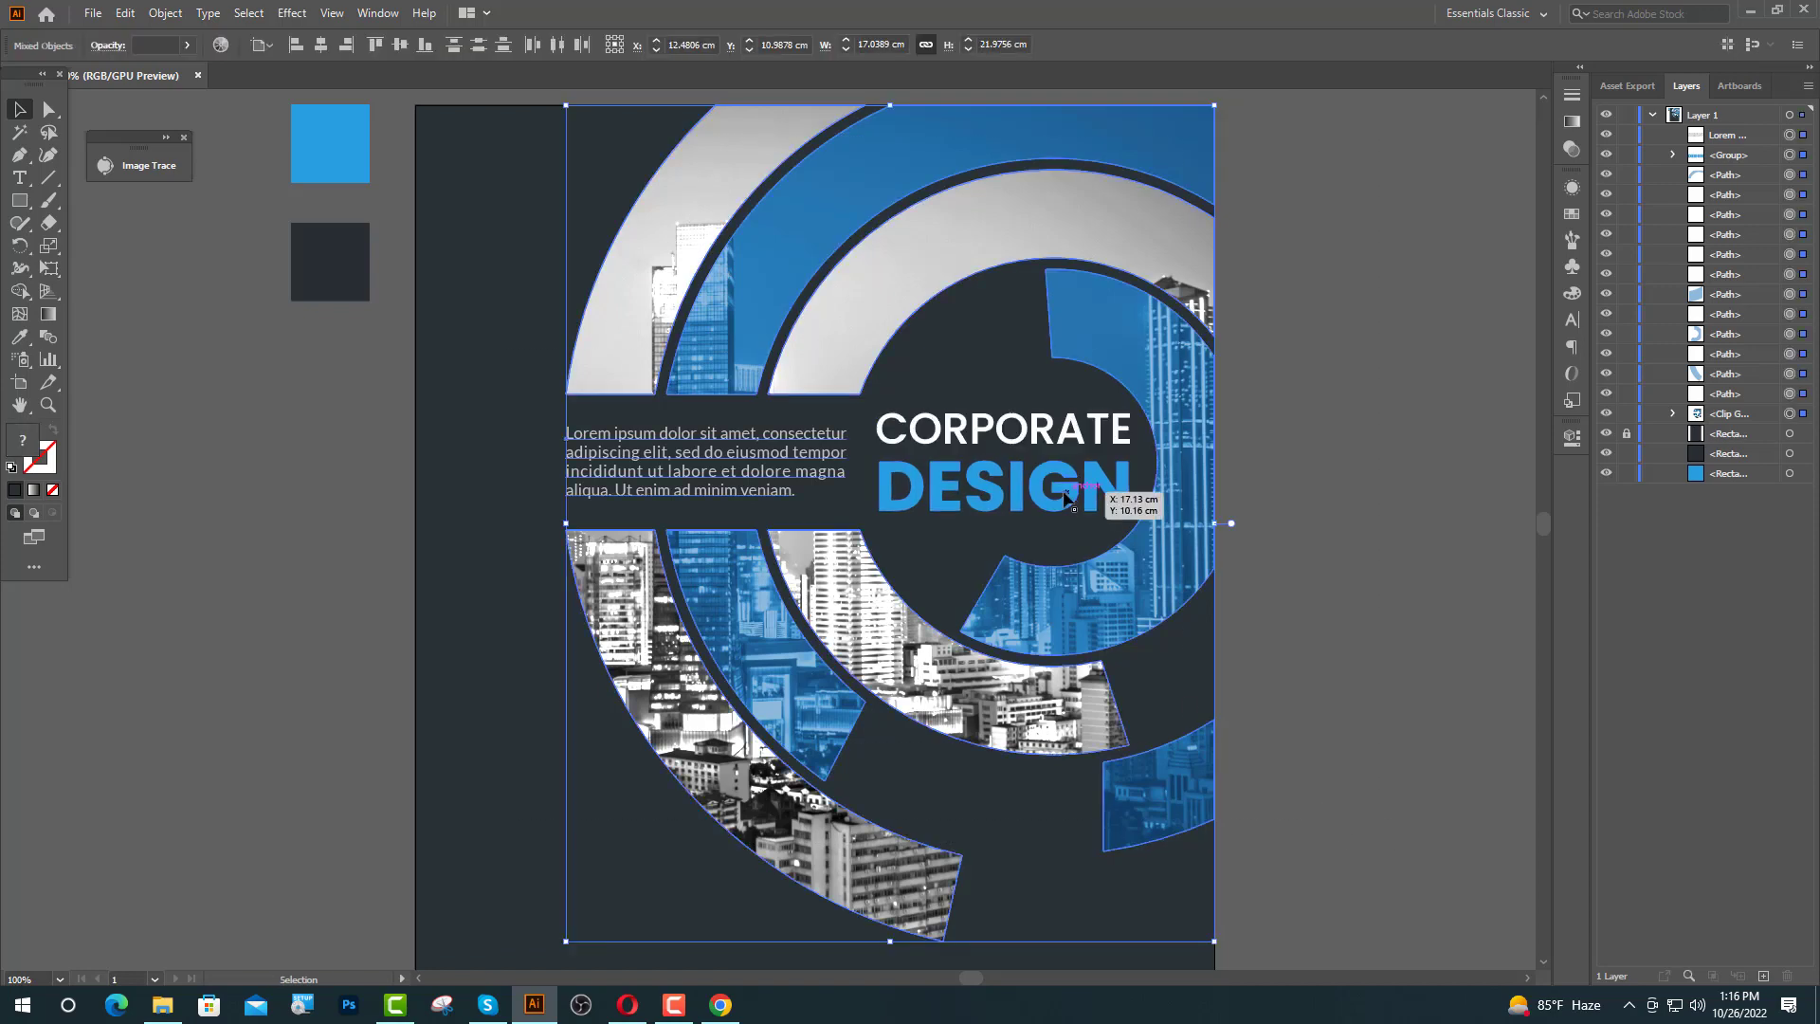
{"action": "left_click", "coordinate": [813, 486], "text": "shift"}
{"action": "key", "text": "a"}
{"action": "key", "text": "ctrl+g"}
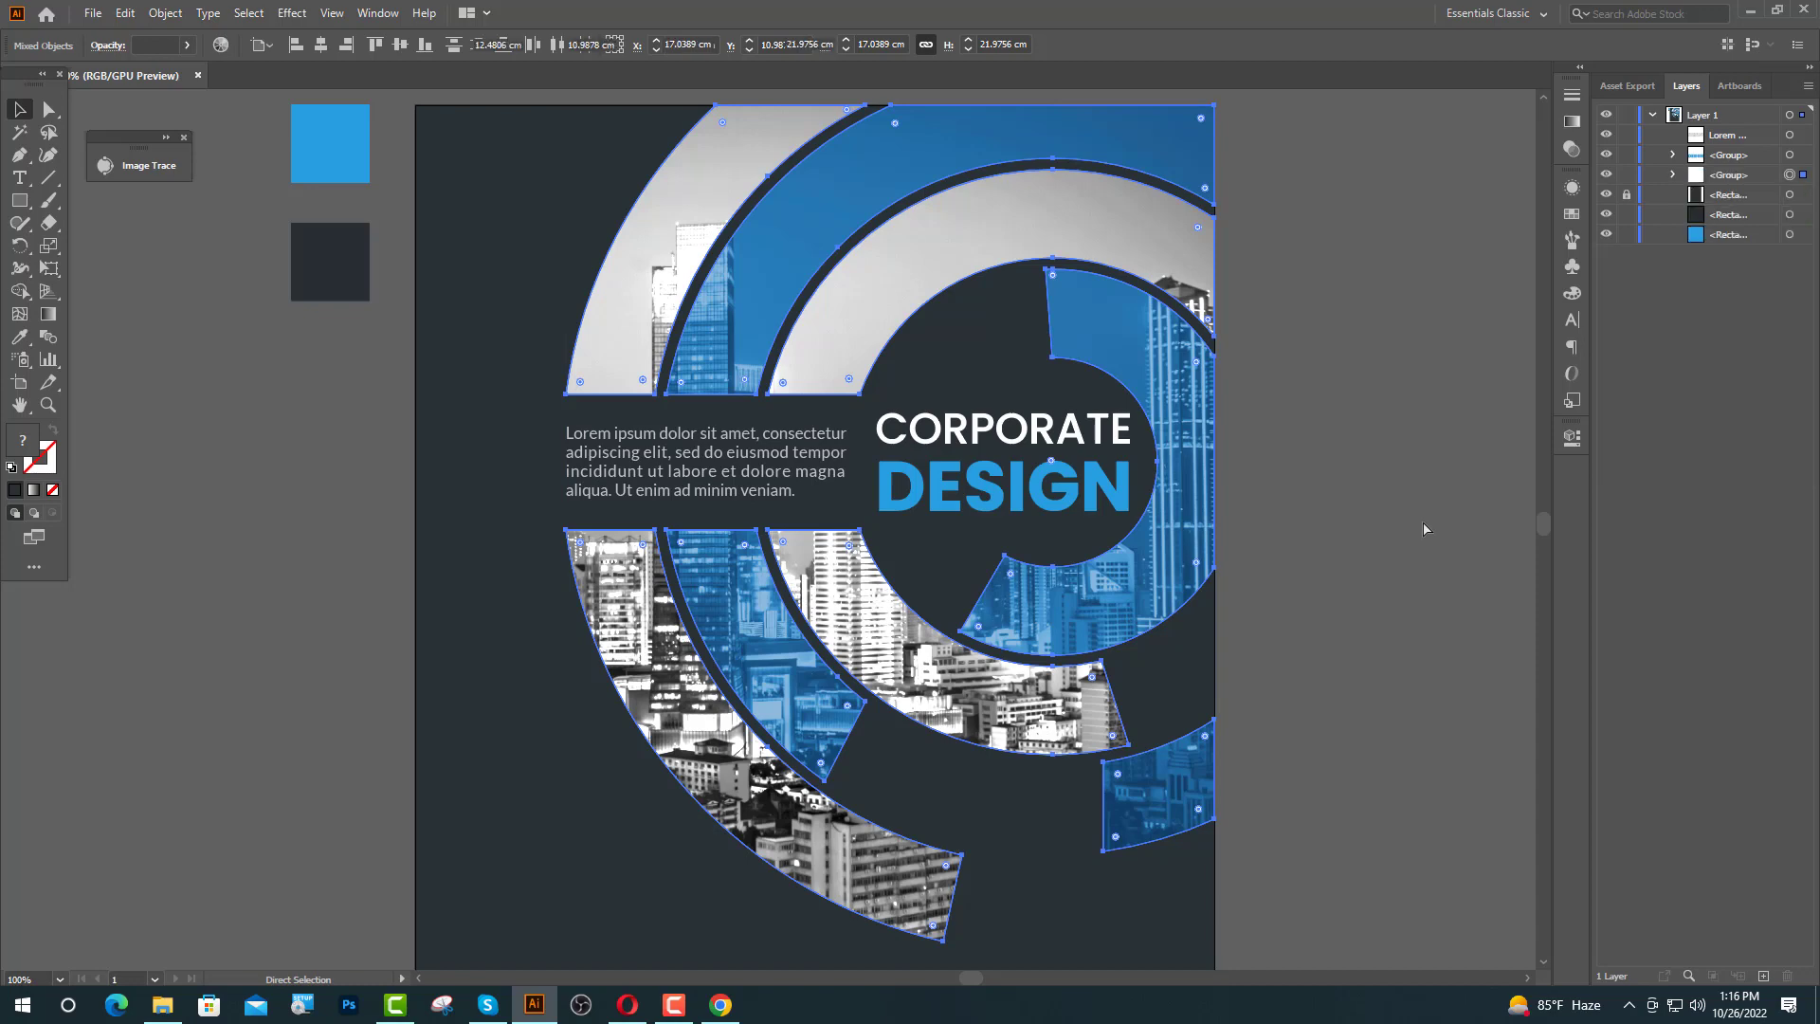
{"action": "key", "text": "v"}
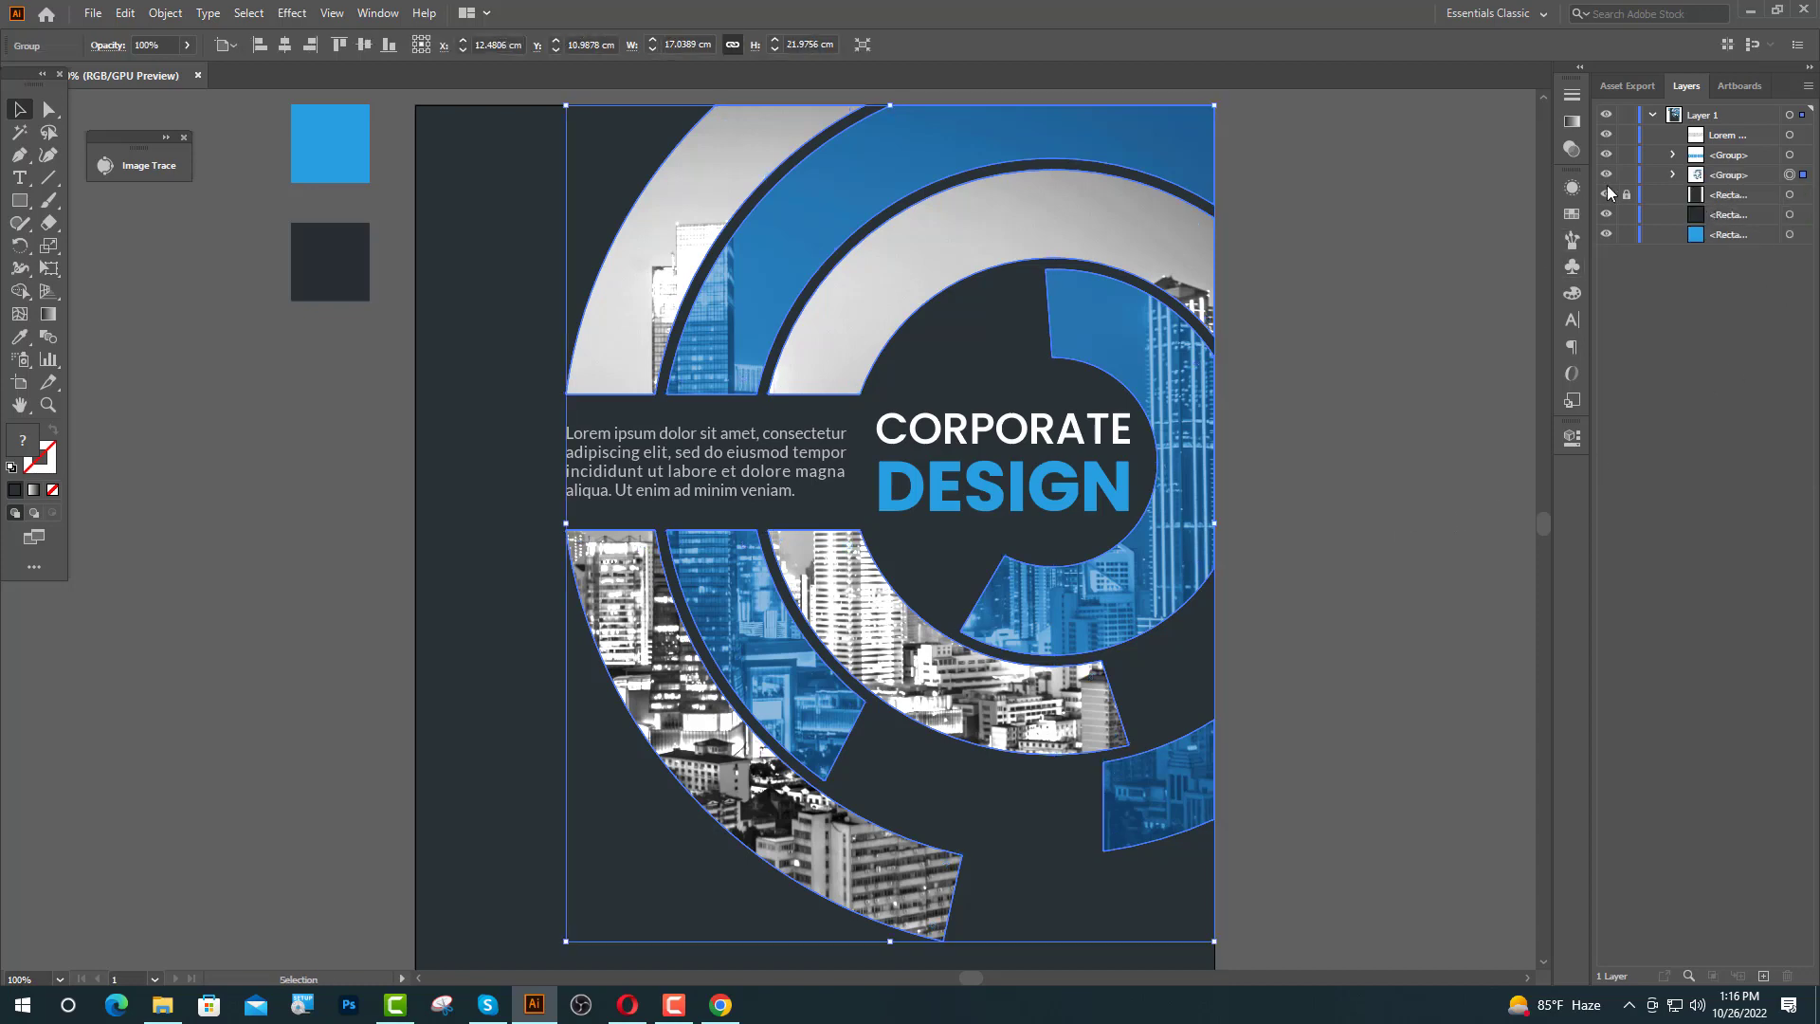
{"action": "left_click", "coordinate": [1466, 420]}
{"action": "left_click", "coordinate": [674, 1004]}
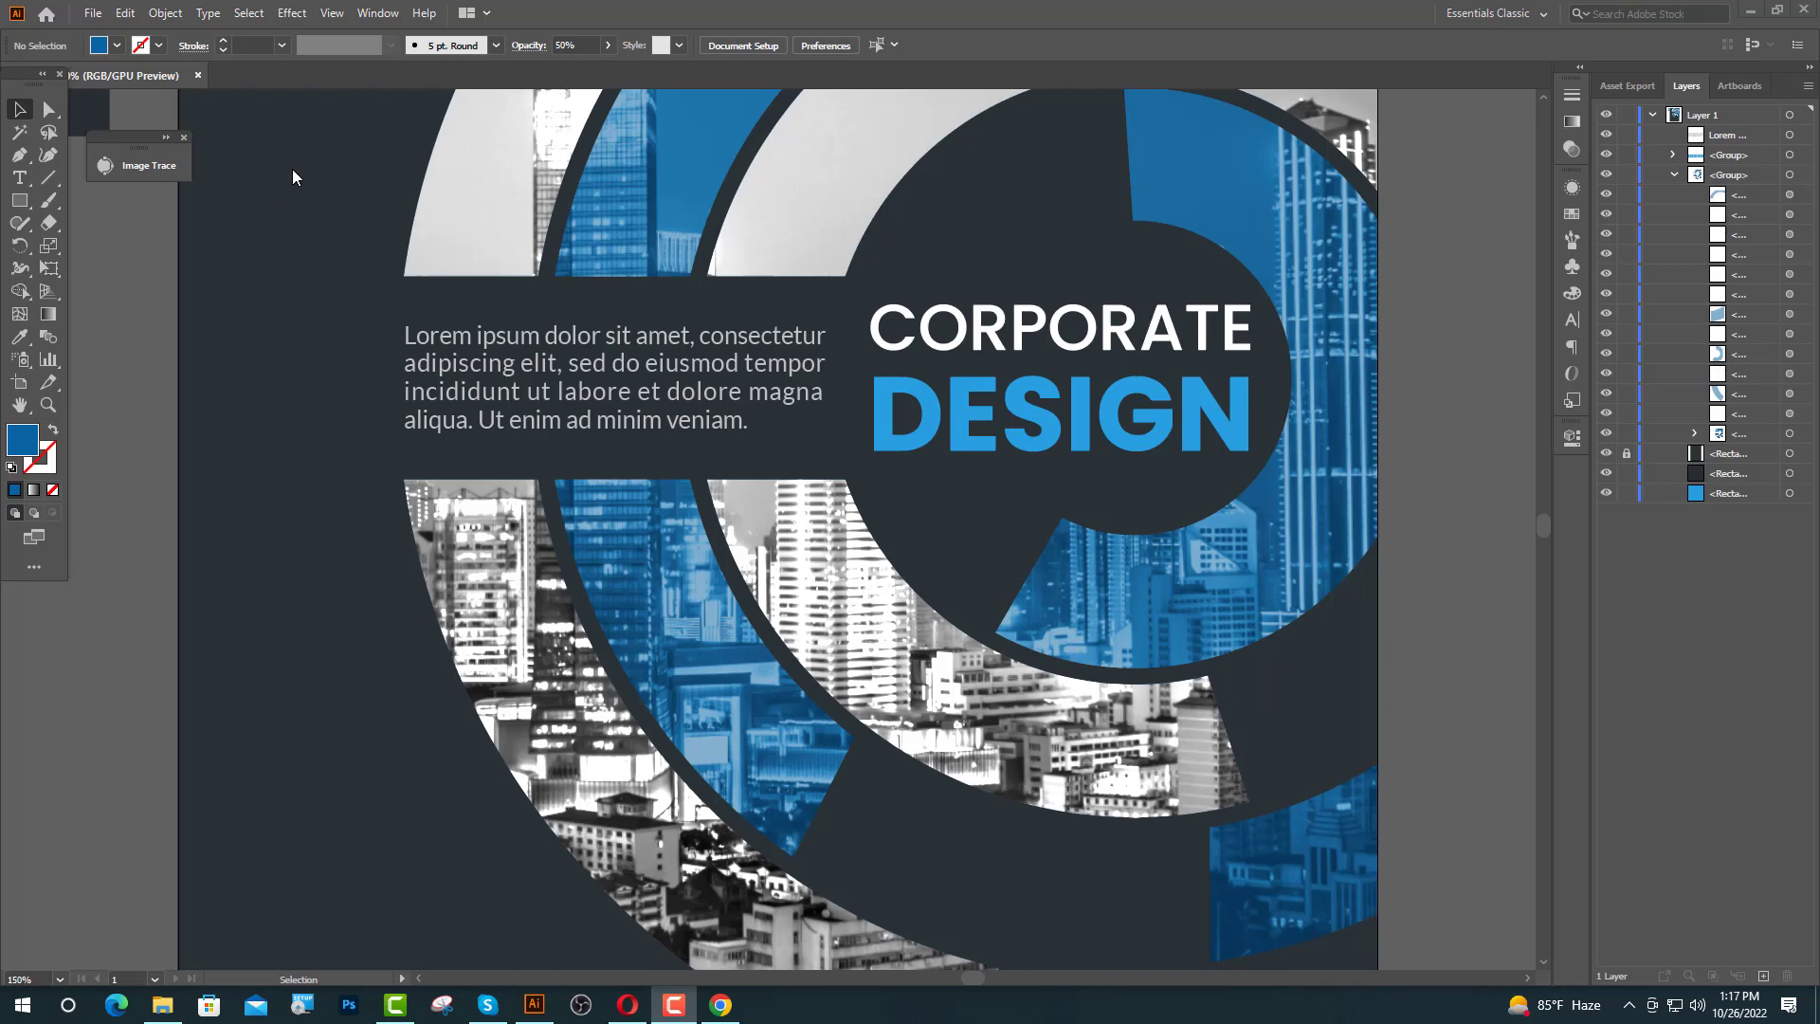
{"action": "left_click", "coordinate": [389, 306]}
{"action": "scroll", "coordinate": [401, 341], "scroll_direction": "down", "scroll_amount": 3}
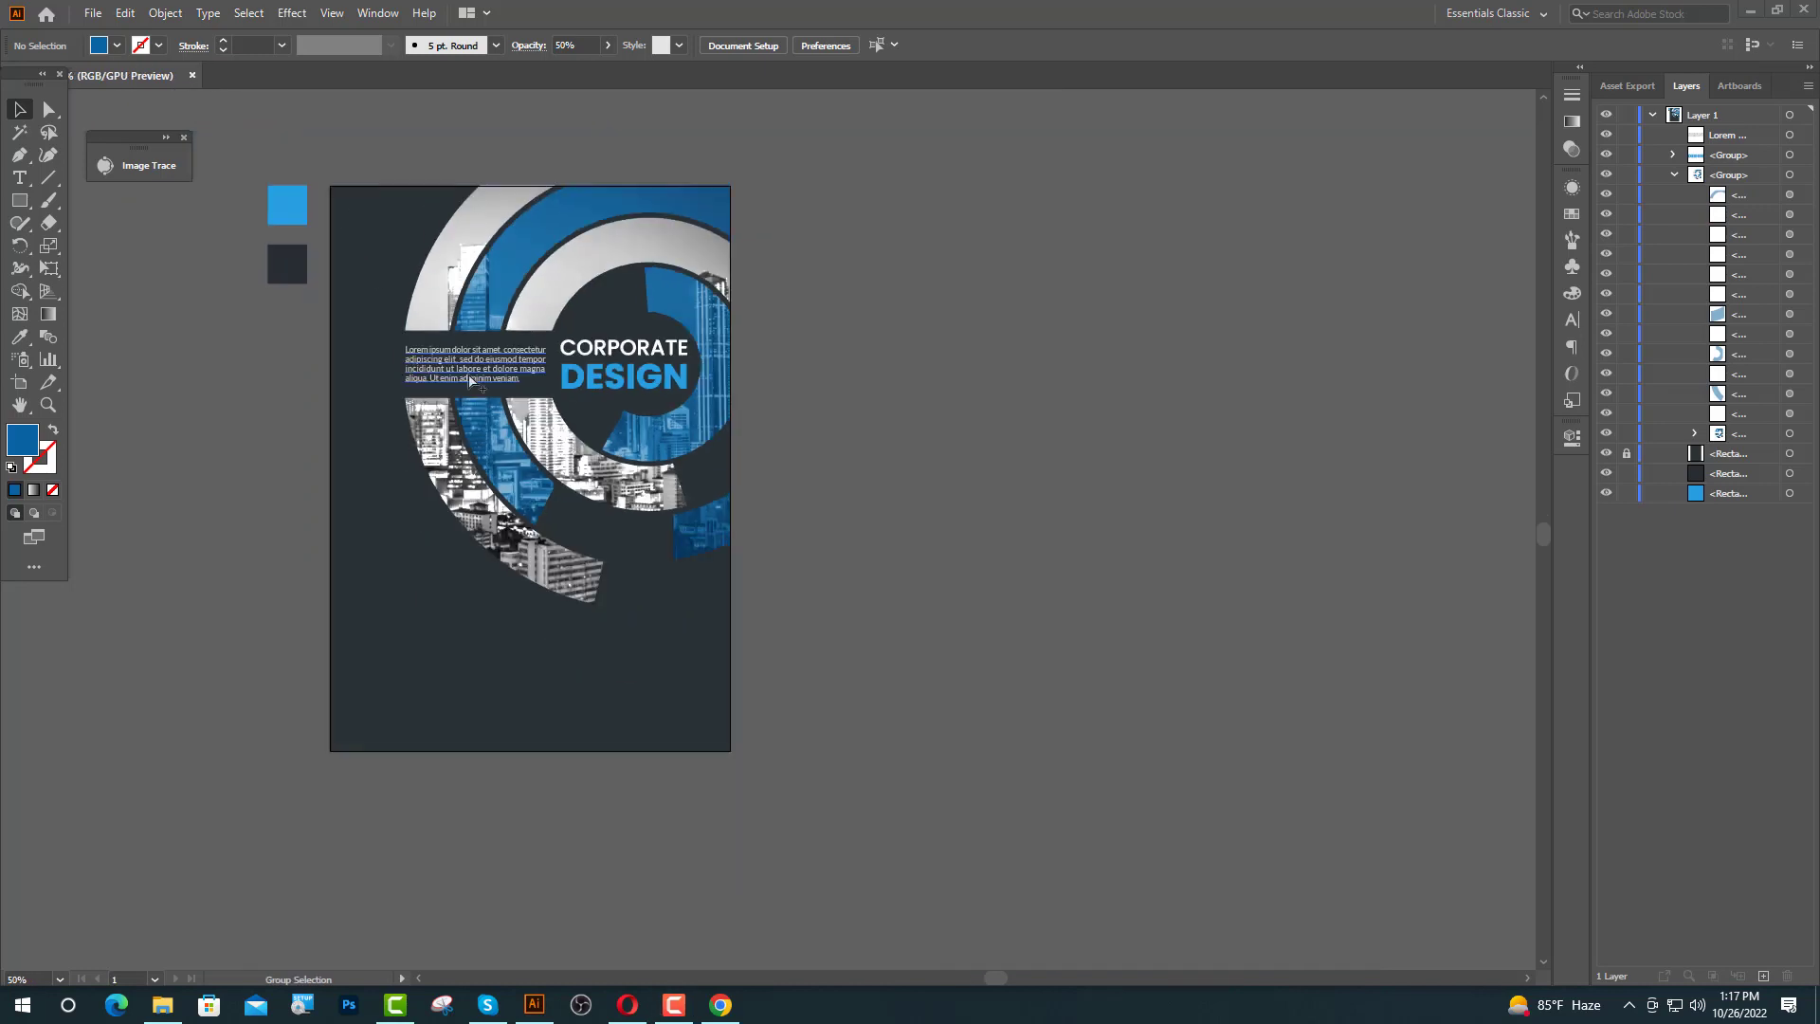
{"action": "scroll", "coordinate": [398, 323], "scroll_direction": "up", "scroll_amount": 2}
{"action": "left_click_drag", "start_coordinate": [395, 316], "coordinate": [612, 402]}
{"action": "key", "text": "a"}
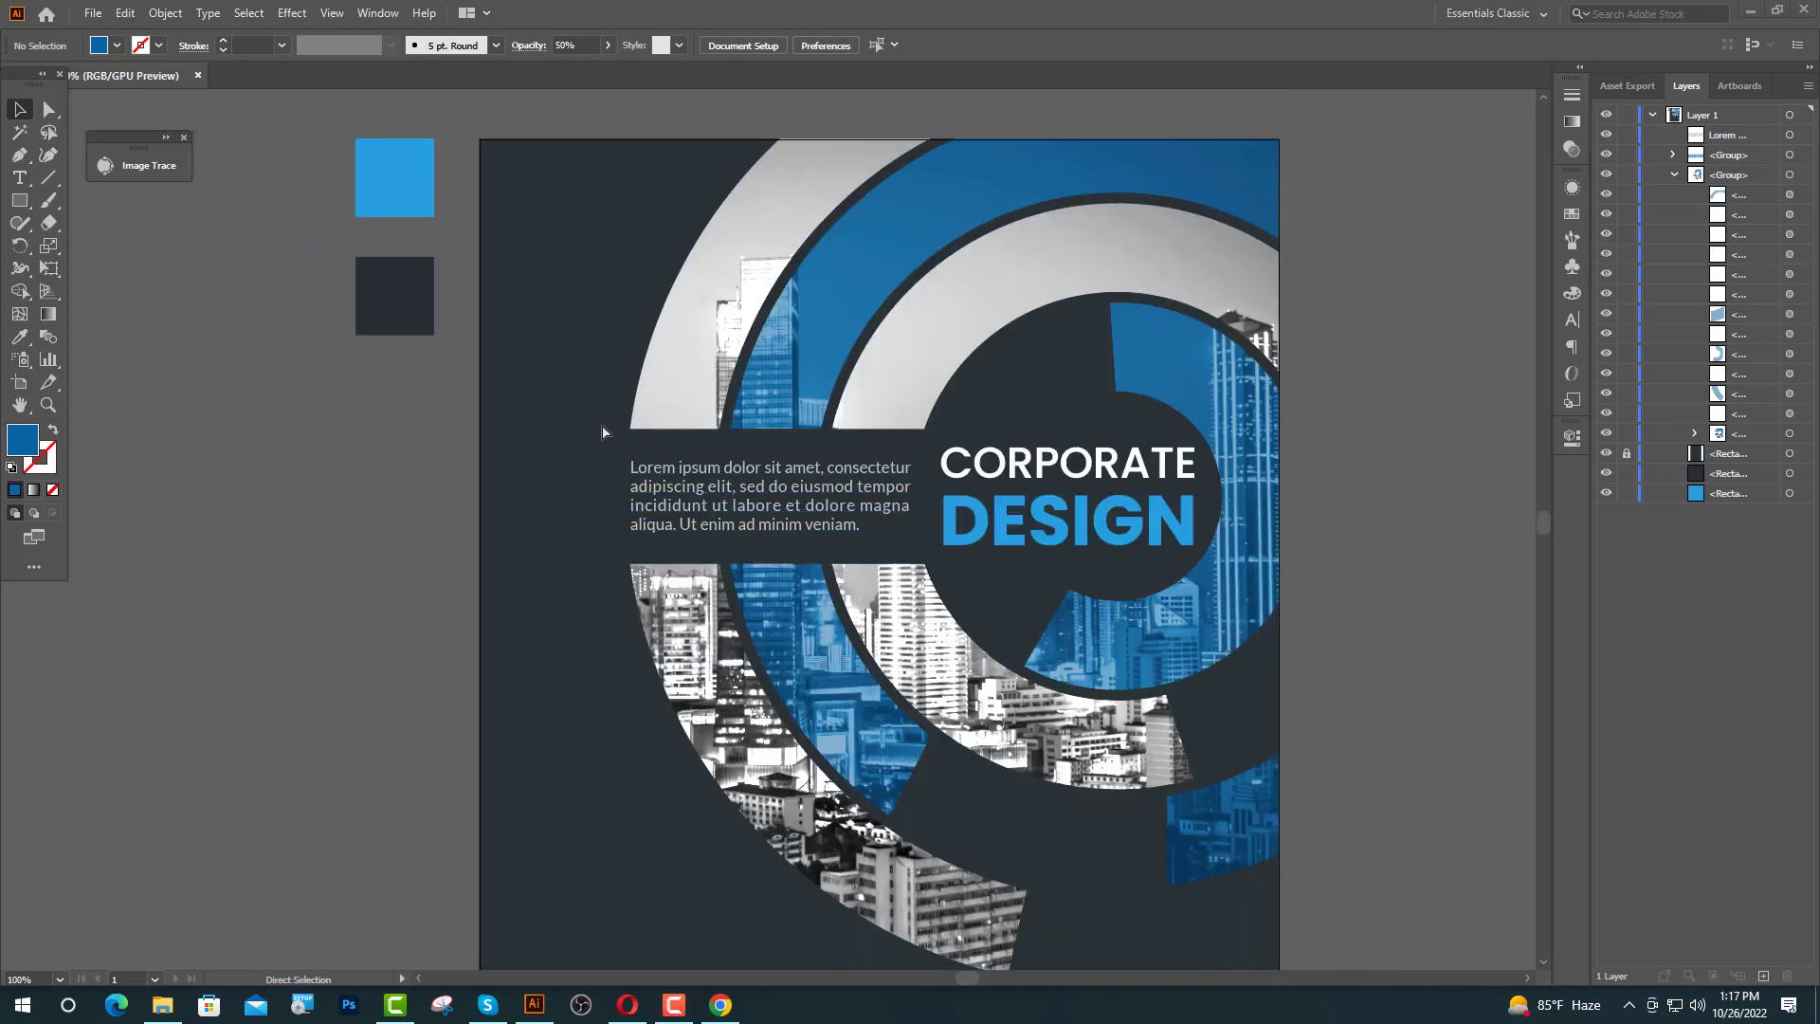
- Show the rulers and add two vertical and two horizontal margin guides just inside the poster's edges
{"action": "key", "text": "ctrl+r"}
{"action": "key", "text": "v"}
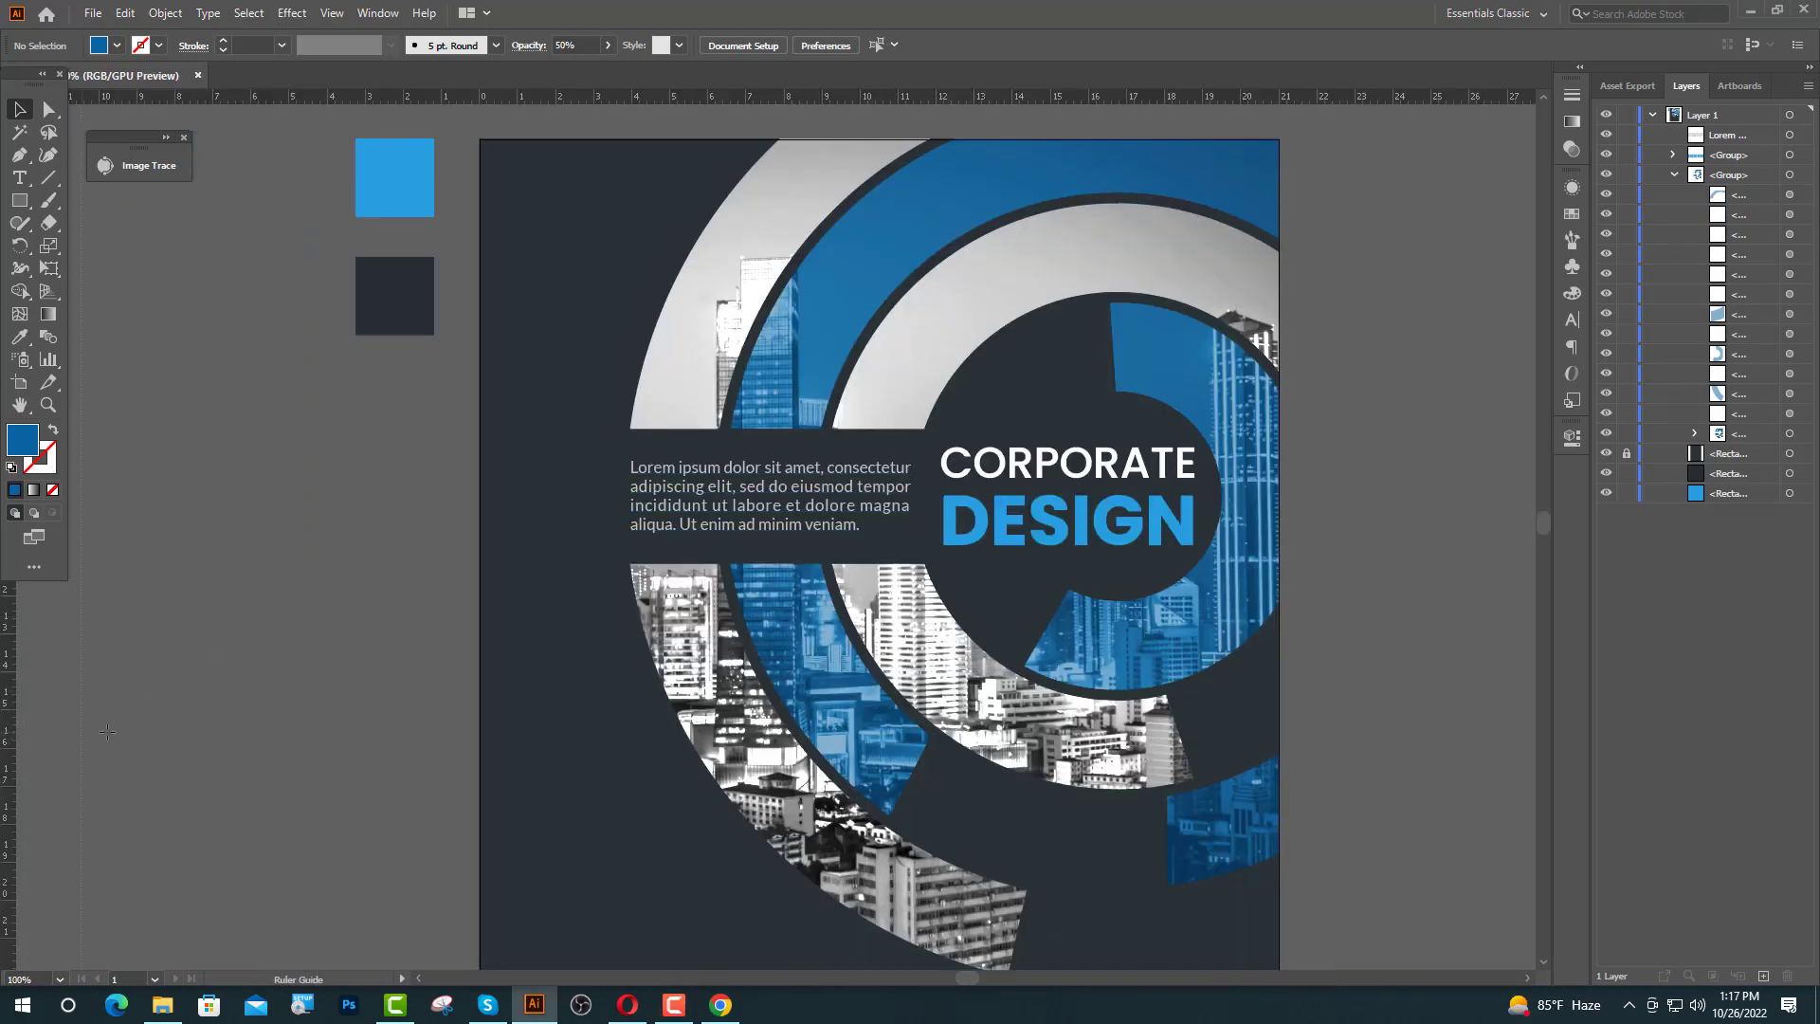
{"action": "left_click_drag", "start_coordinate": [486, 775], "coordinate": [1003, 805]}
{"action": "scroll", "coordinate": [552, 783], "scroll_direction": "down", "scroll_amount": 1}
{"action": "scroll", "coordinate": [566, 755], "scroll_direction": "down", "scroll_amount": 5}
{"action": "left_click", "coordinate": [610, 764]}
{"action": "scroll", "coordinate": [551, 292], "scroll_direction": "up", "scroll_amount": 2}
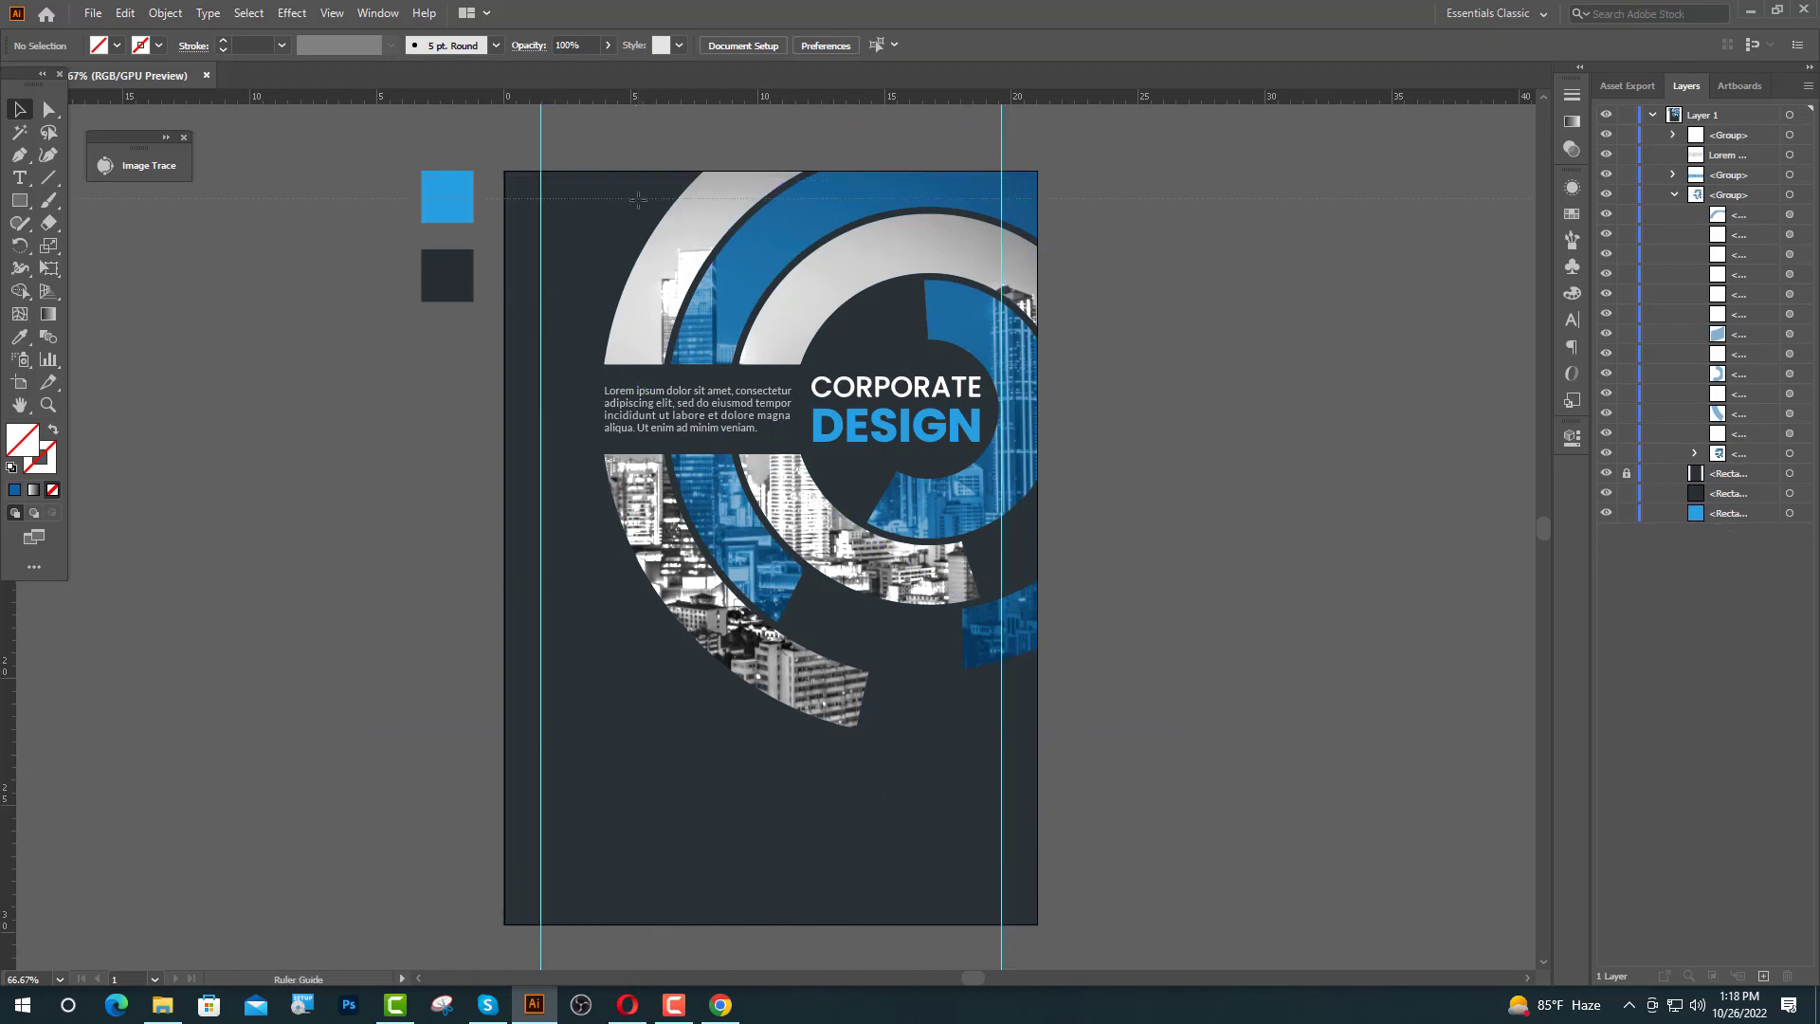
{"action": "left_click_drag", "start_coordinate": [638, 199], "coordinate": [668, 896]}
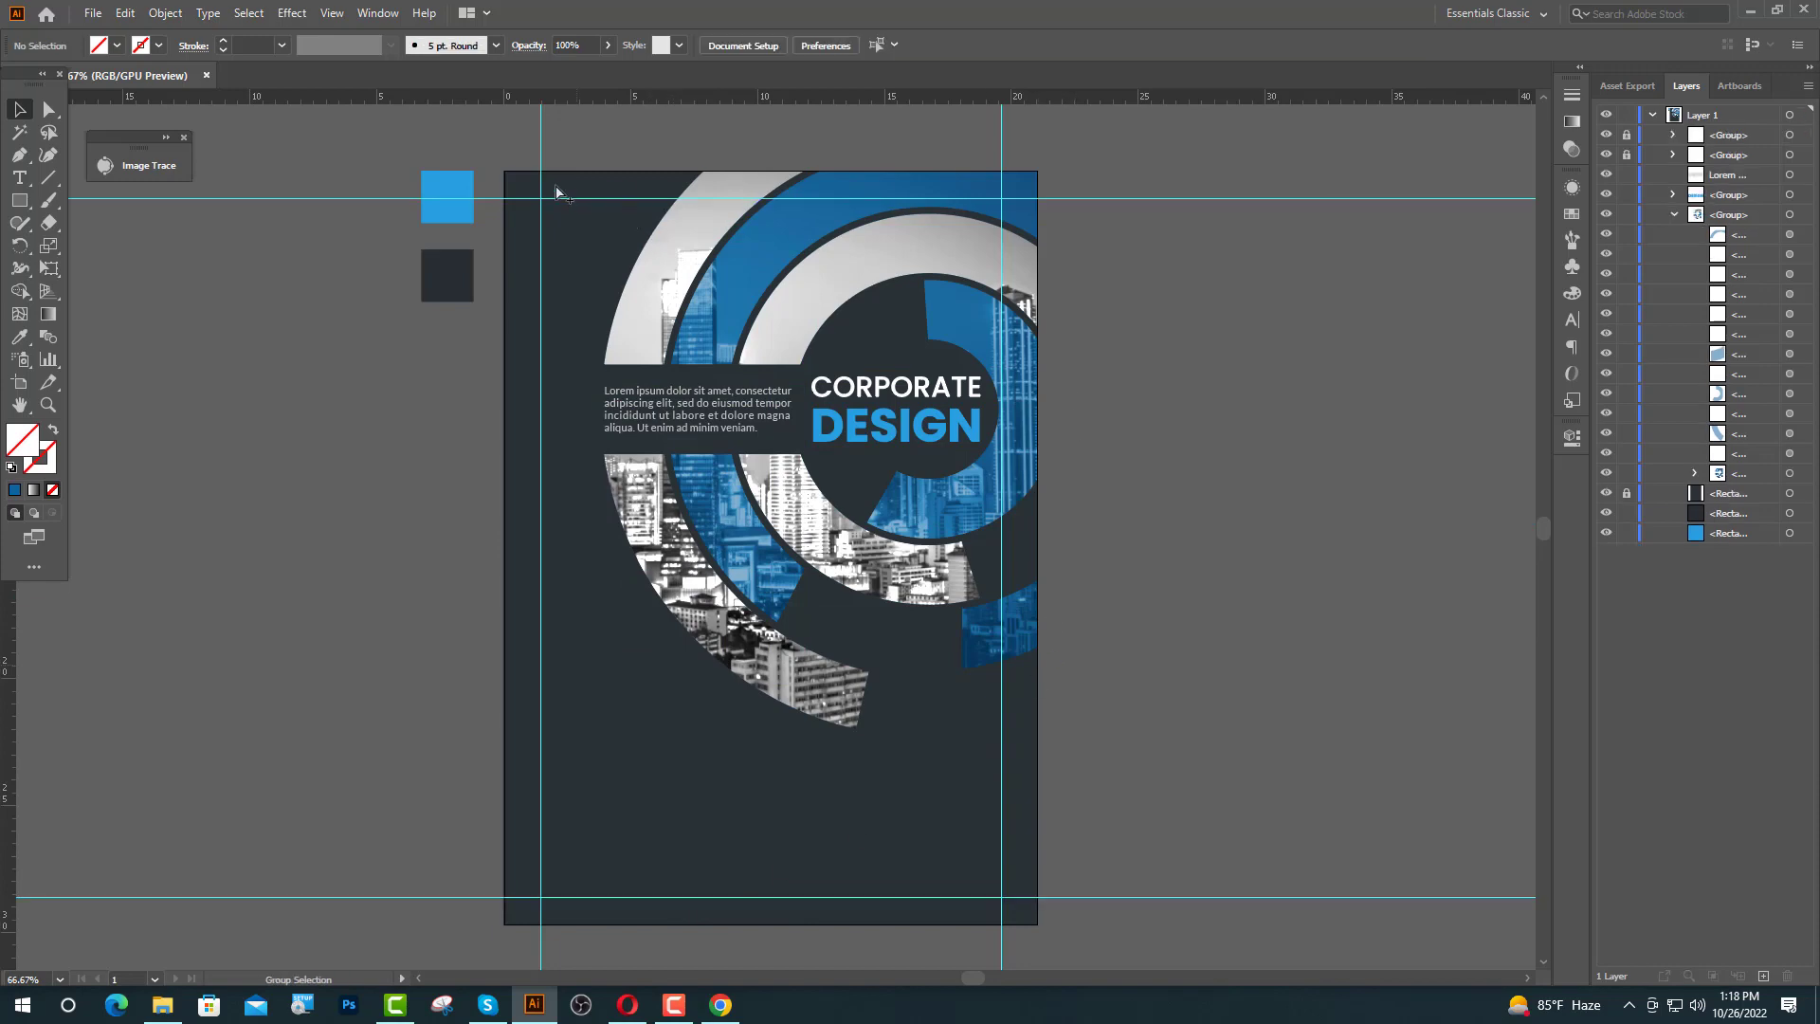
- Draw a square of about 0.5 × 0.5 cm near the poster's upper-left guide intersection and fill it with the sampled light blue
{"action": "scroll", "coordinate": [562, 191], "scroll_direction": "up", "scroll_amount": 3}
{"action": "scroll", "coordinate": [560, 205], "scroll_direction": "up", "scroll_amount": 3}
{"action": "left_click_drag", "start_coordinate": [19, 200], "coordinate": [76, 202]}
{"action": "left_click_drag", "start_coordinate": [507, 306], "coordinate": [546, 345]}
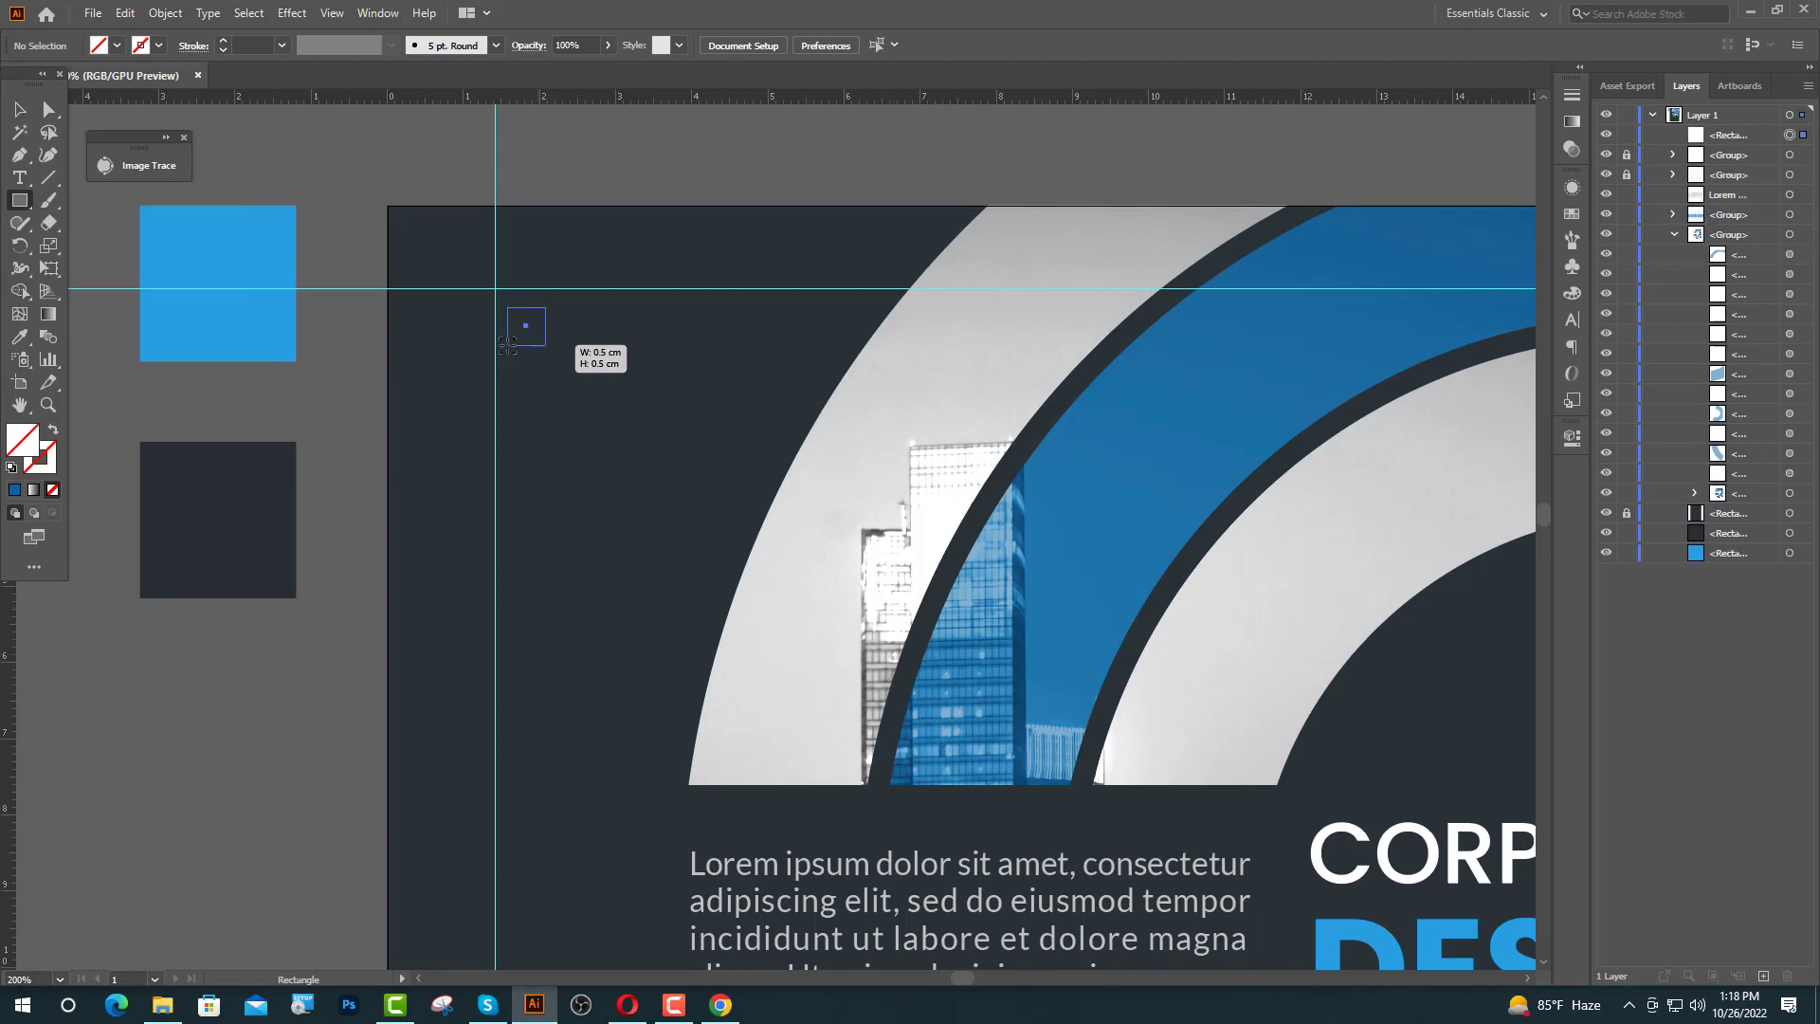
{"action": "left_click", "coordinate": [19, 336]}
{"action": "left_click", "coordinate": [214, 332]}
- Rotate the small light blue square by 45° into a diamond
{"action": "key", "text": "v"}
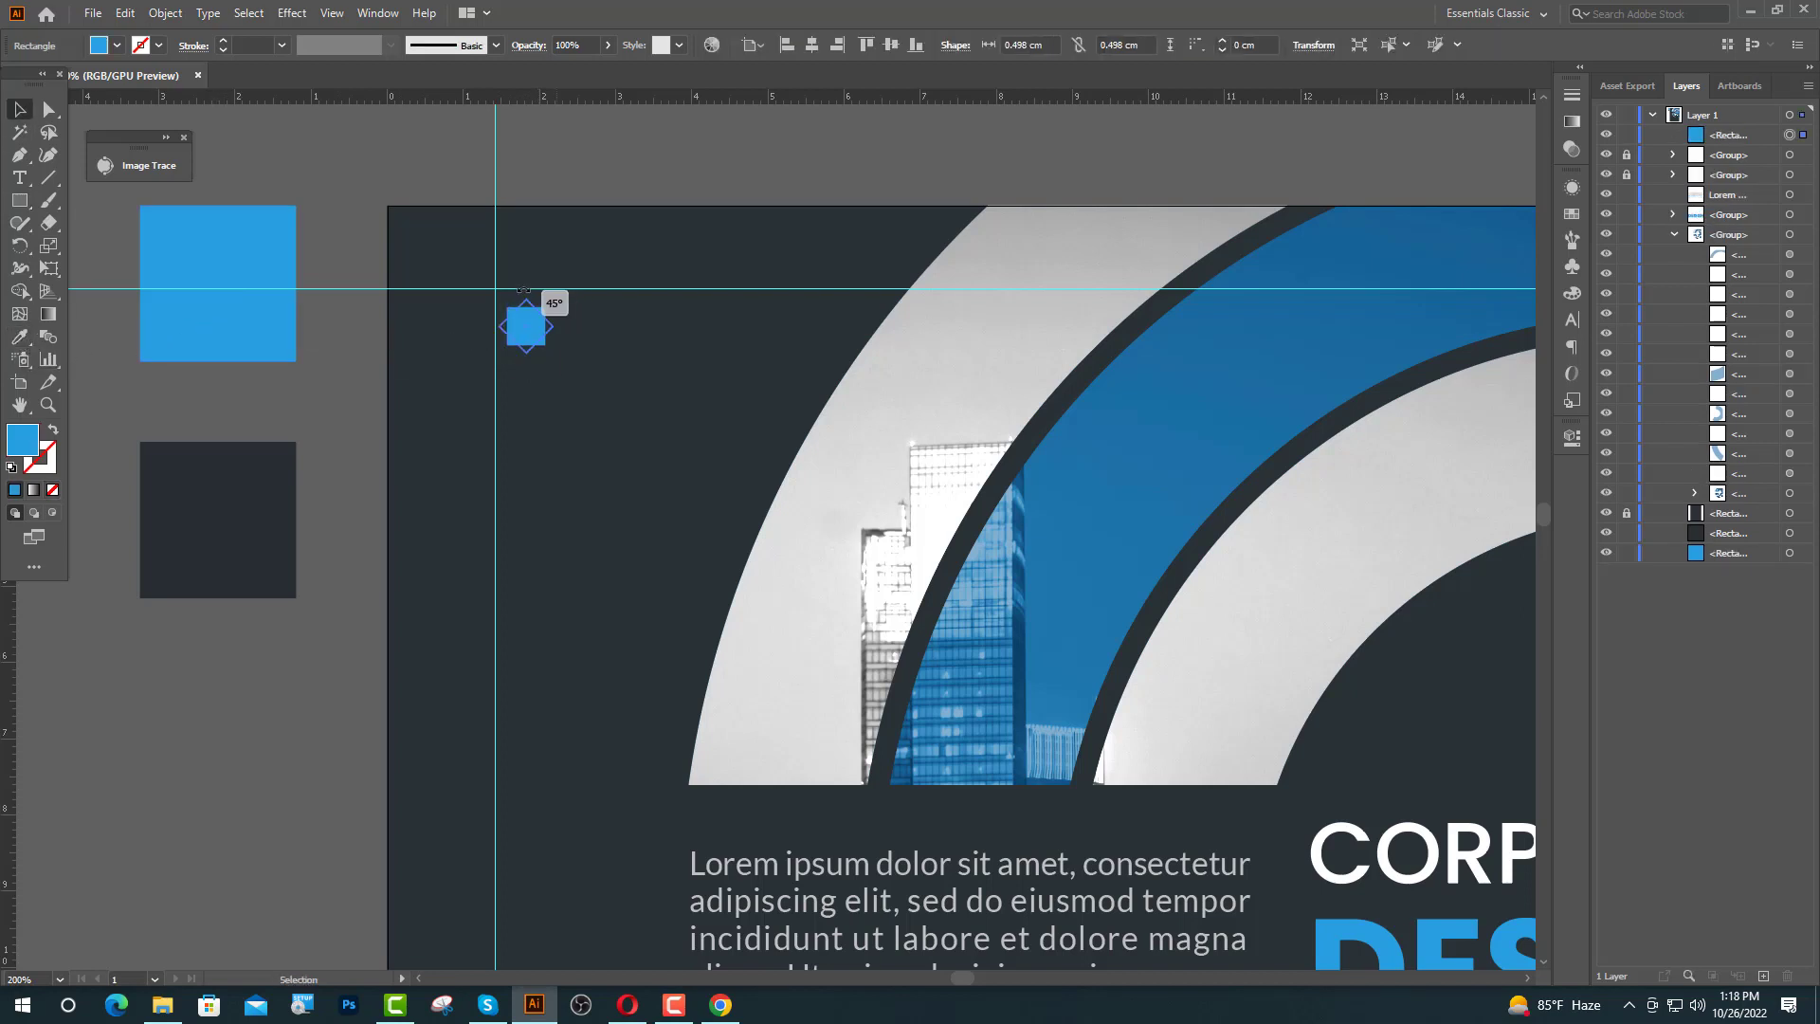
{"action": "left_click_drag", "start_coordinate": [552, 297], "coordinate": [528, 289]}
{"action": "scroll", "coordinate": [484, 278], "scroll_direction": "up", "scroll_amount": 4}
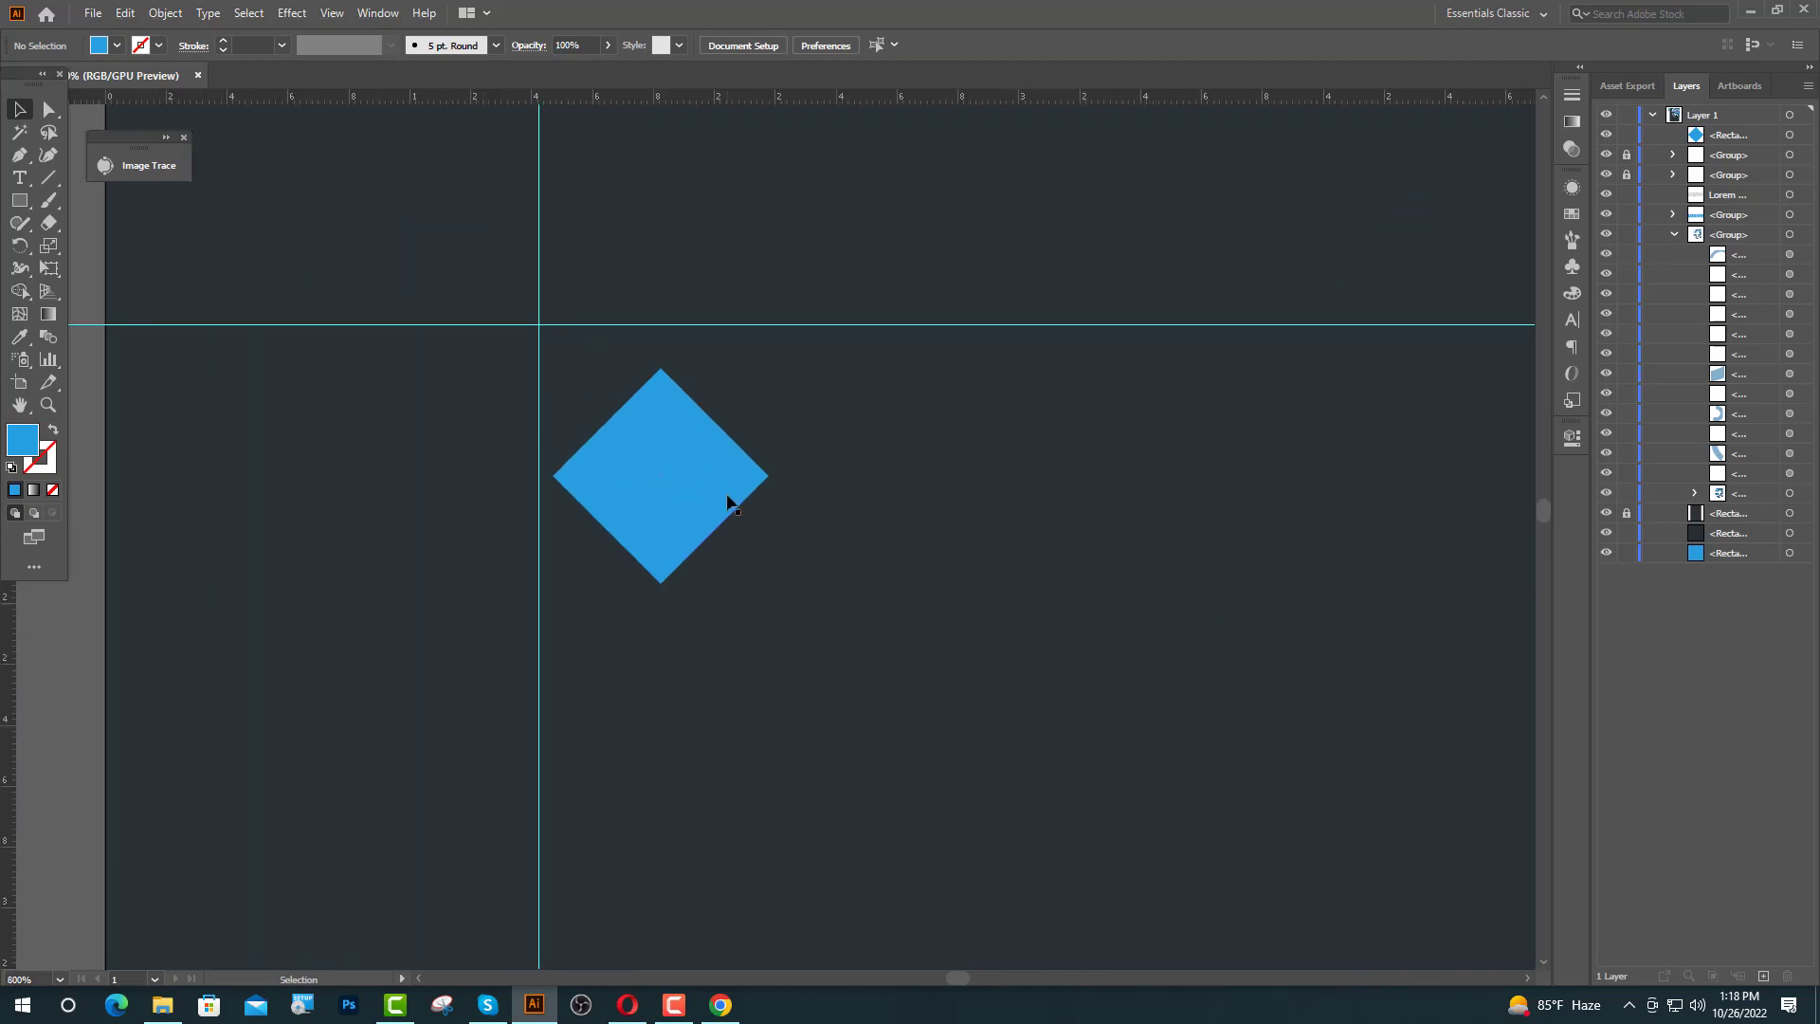
- Duplicate the blue diamond sideways so the two overlap, and swap fill and stroke on both to make blue outlines
{"action": "left_click_drag", "start_coordinate": [679, 493], "coordinate": [783, 495]}
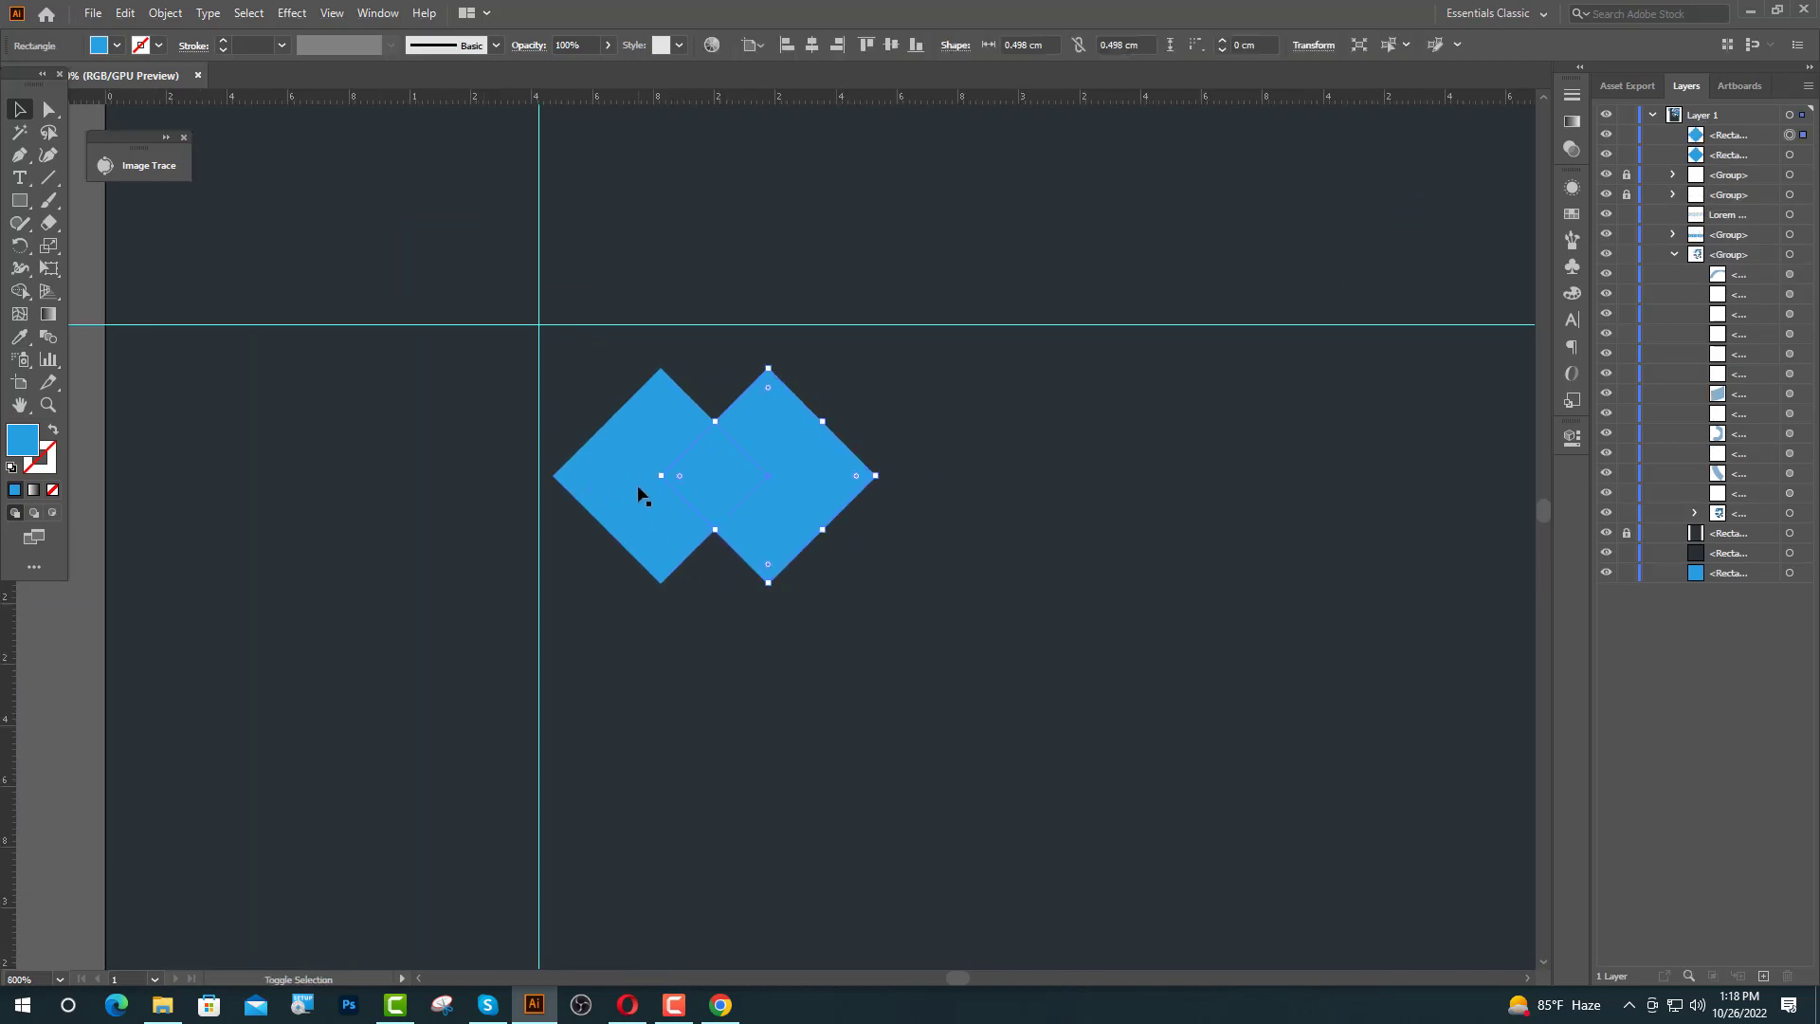
{"action": "left_click", "coordinate": [638, 487], "text": "shift"}
{"action": "left_click", "coordinate": [52, 429]}
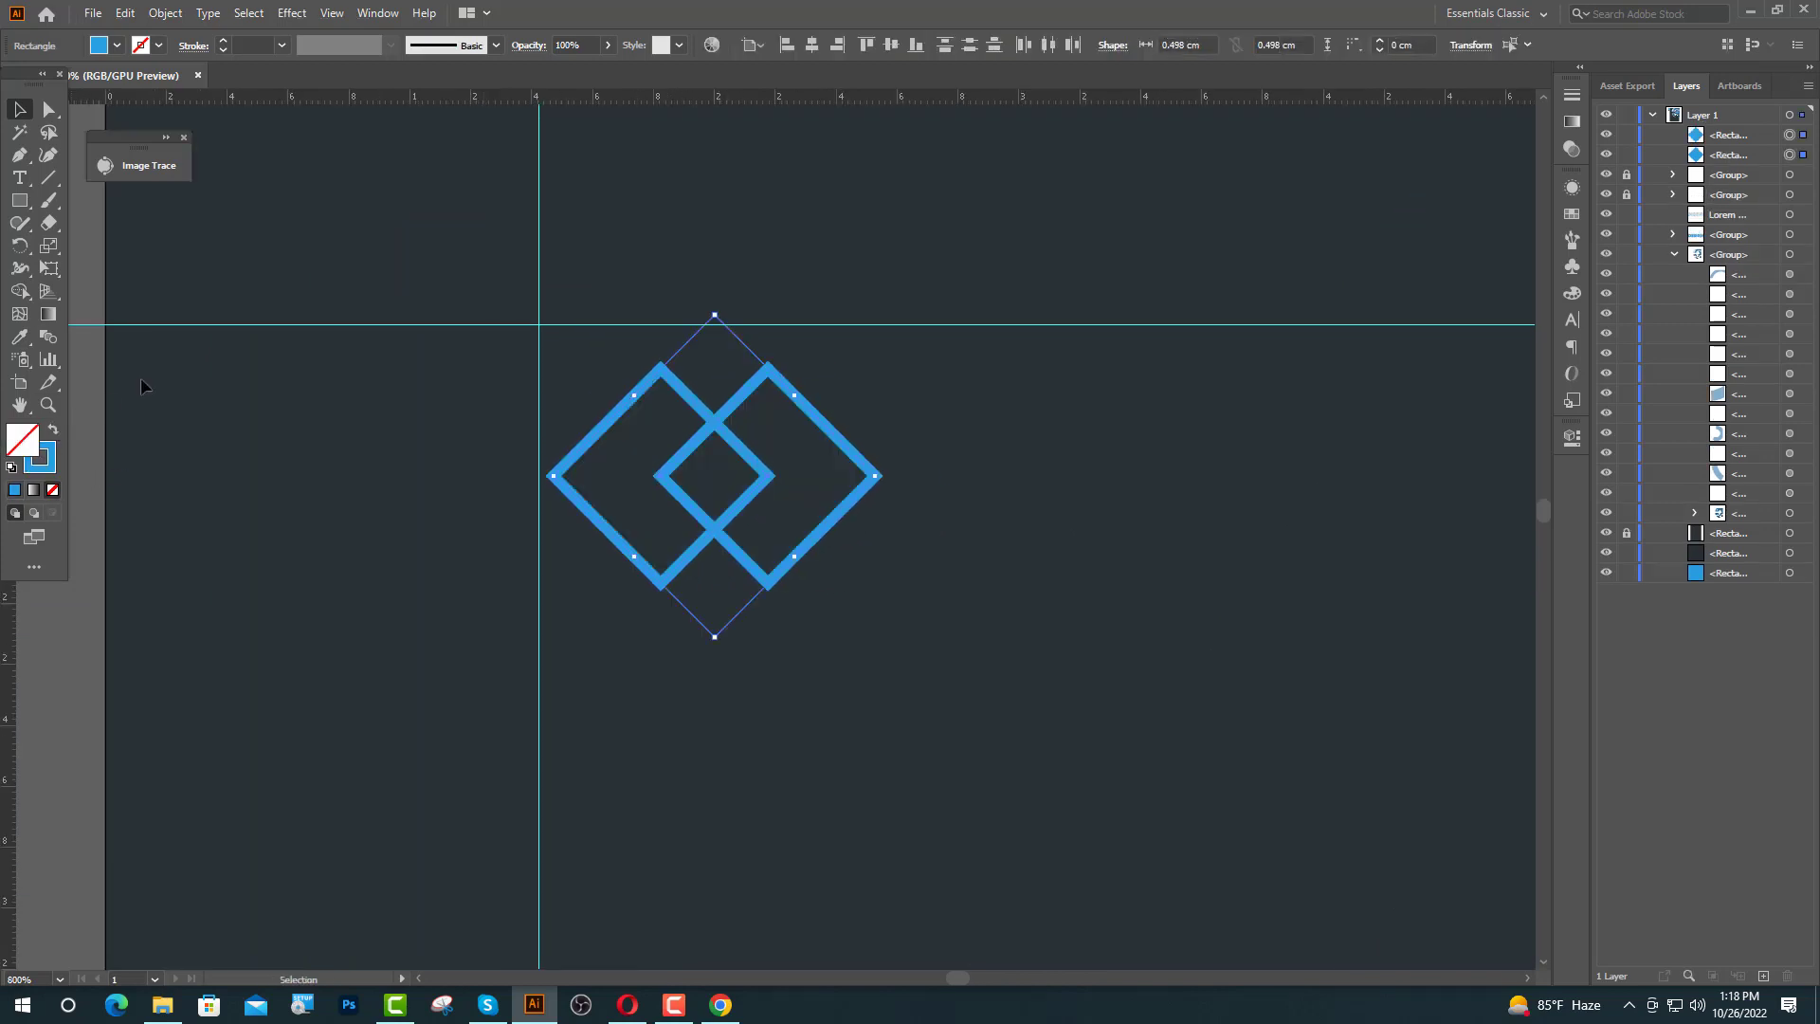
- Thicken the strokes of both diamond outlines and enlarge the pair to about 0.57 cm per square, placed near the guide intersection
{"action": "left_click", "coordinate": [223, 40]}
{"action": "left_click", "coordinate": [222, 40]}
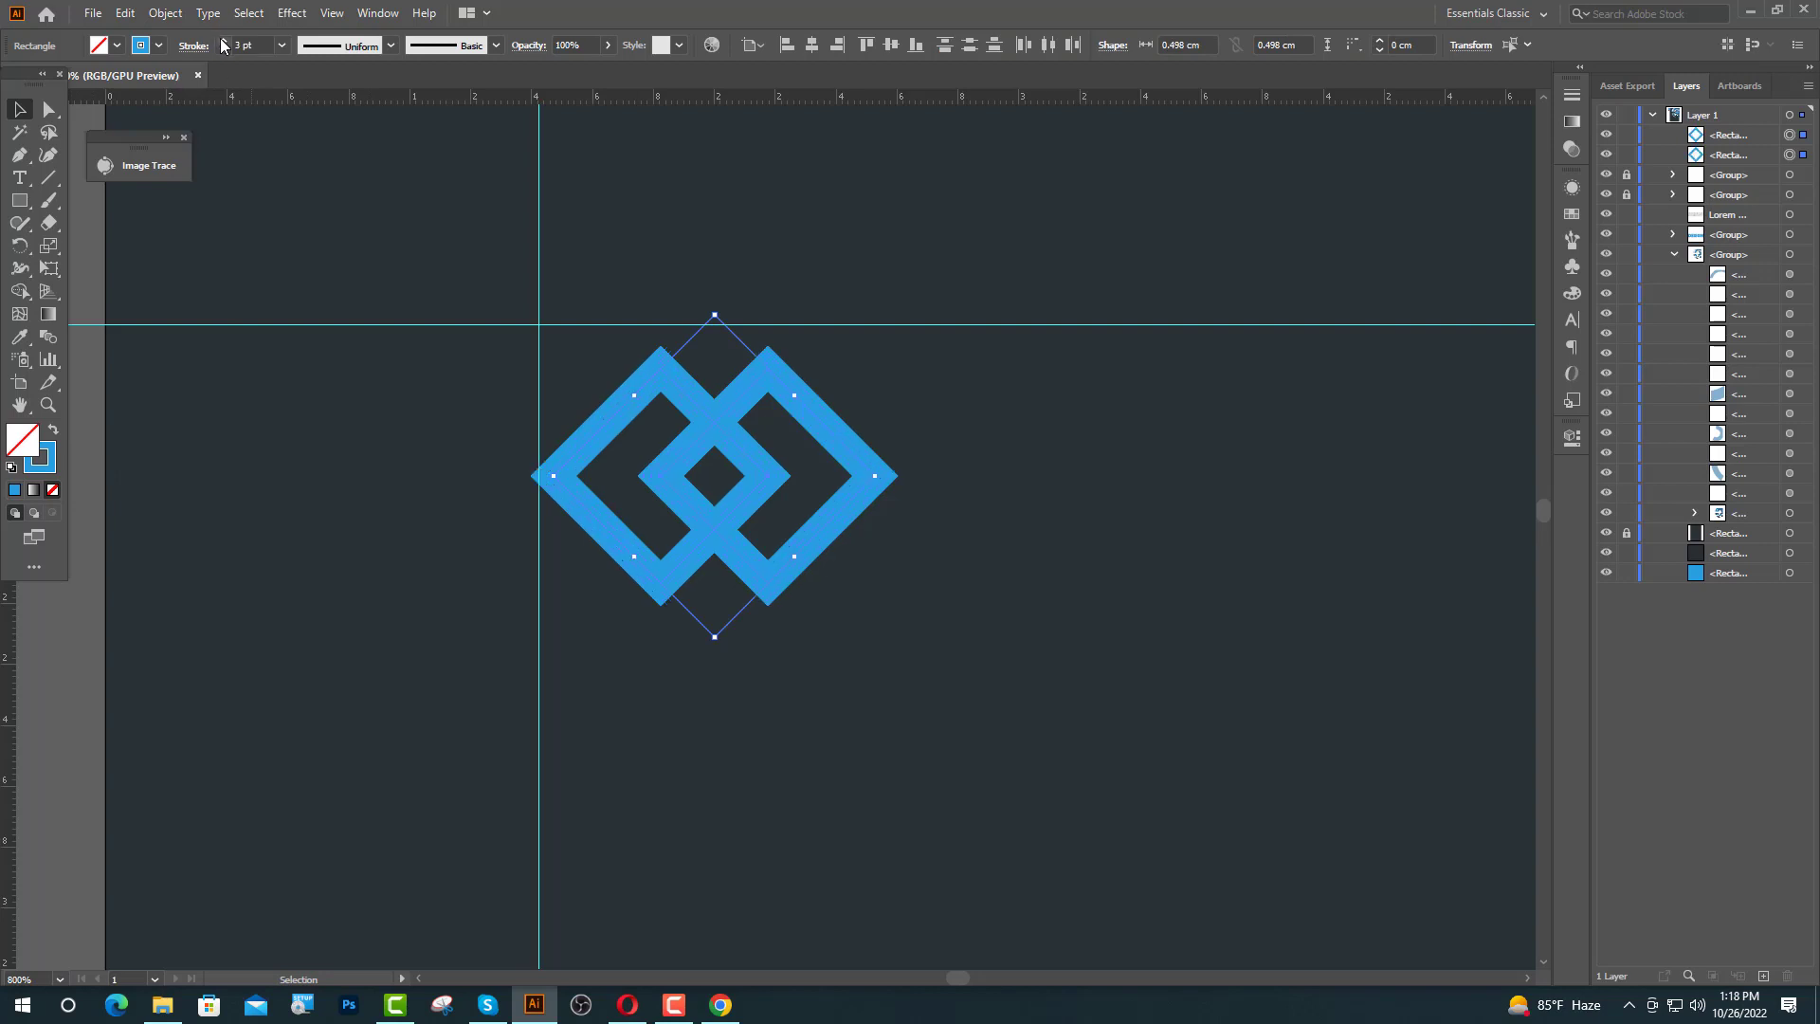
{"action": "left_click", "coordinate": [222, 41]}
{"action": "left_click_drag", "start_coordinate": [714, 637], "coordinate": [718, 664]}
{"action": "left_click_drag", "start_coordinate": [717, 539], "coordinate": [787, 547]}
- Expand the two outlined diamonds and unite them into one logo shape set against the vertical guide
{"action": "left_click", "coordinate": [171, 17]}
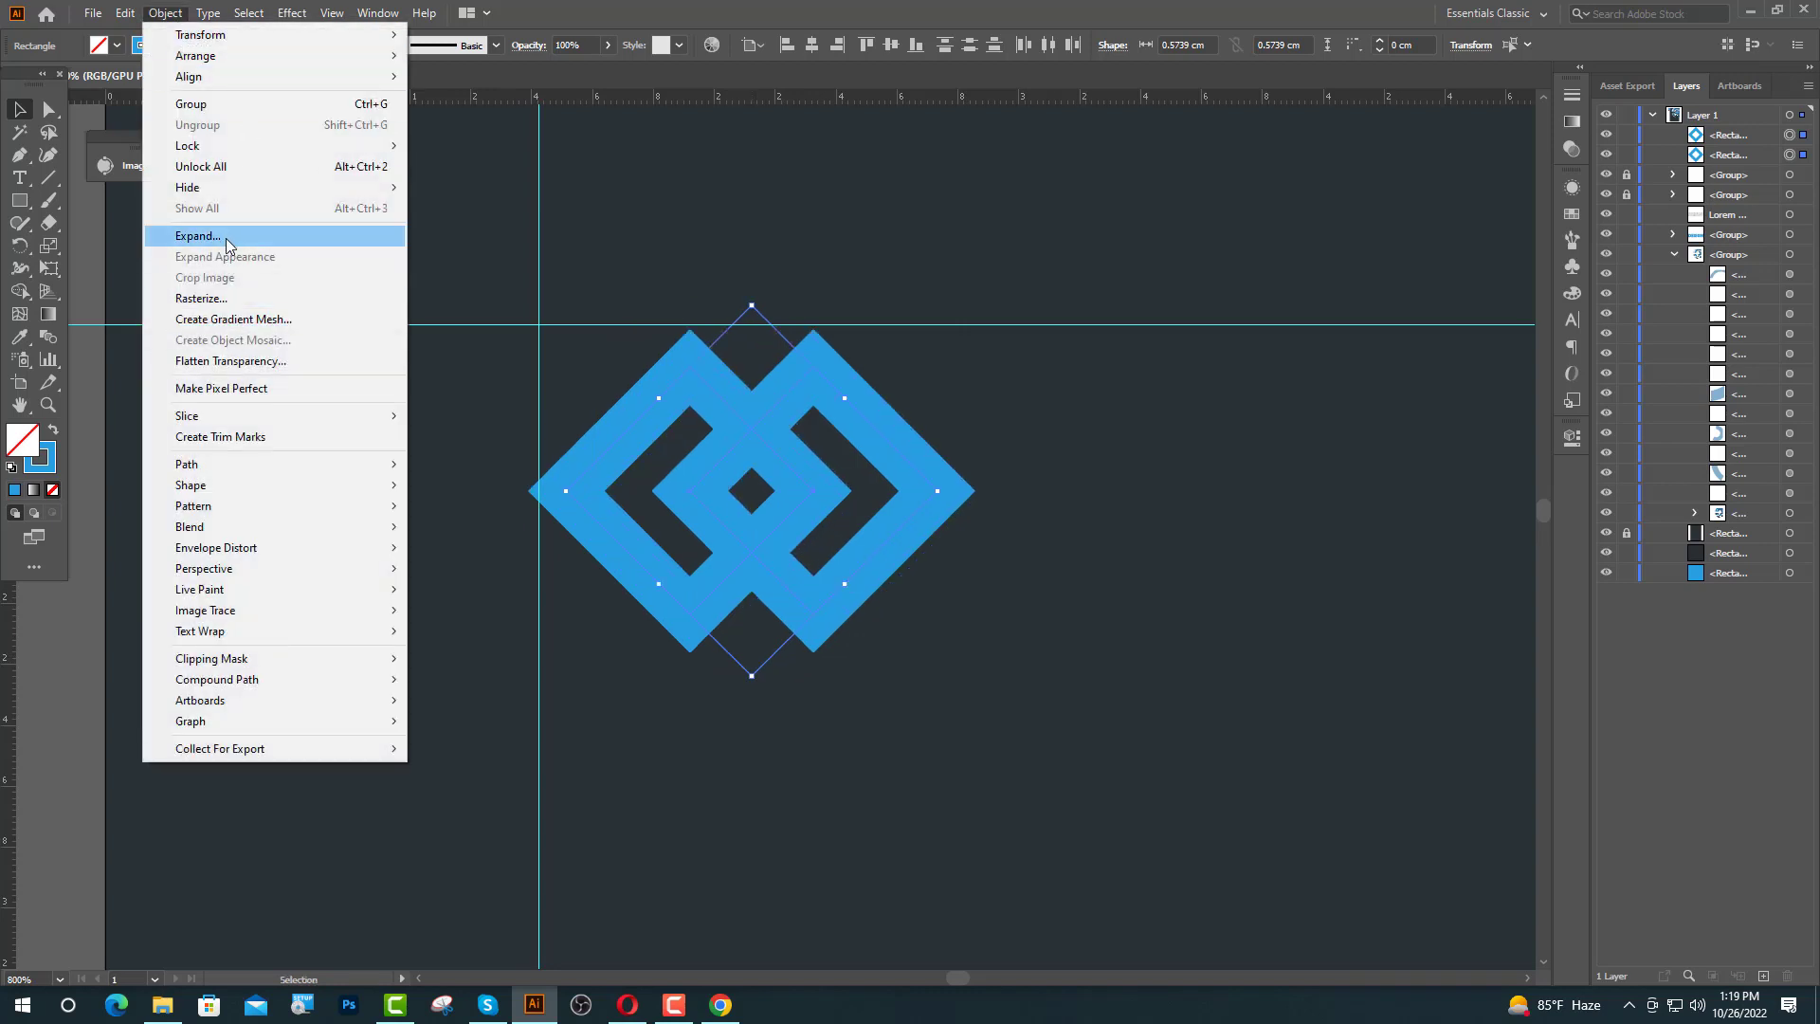
{"action": "left_click", "coordinate": [229, 236]}
{"action": "left_click", "coordinate": [863, 609]}
{"action": "left_click", "coordinate": [1572, 436]}
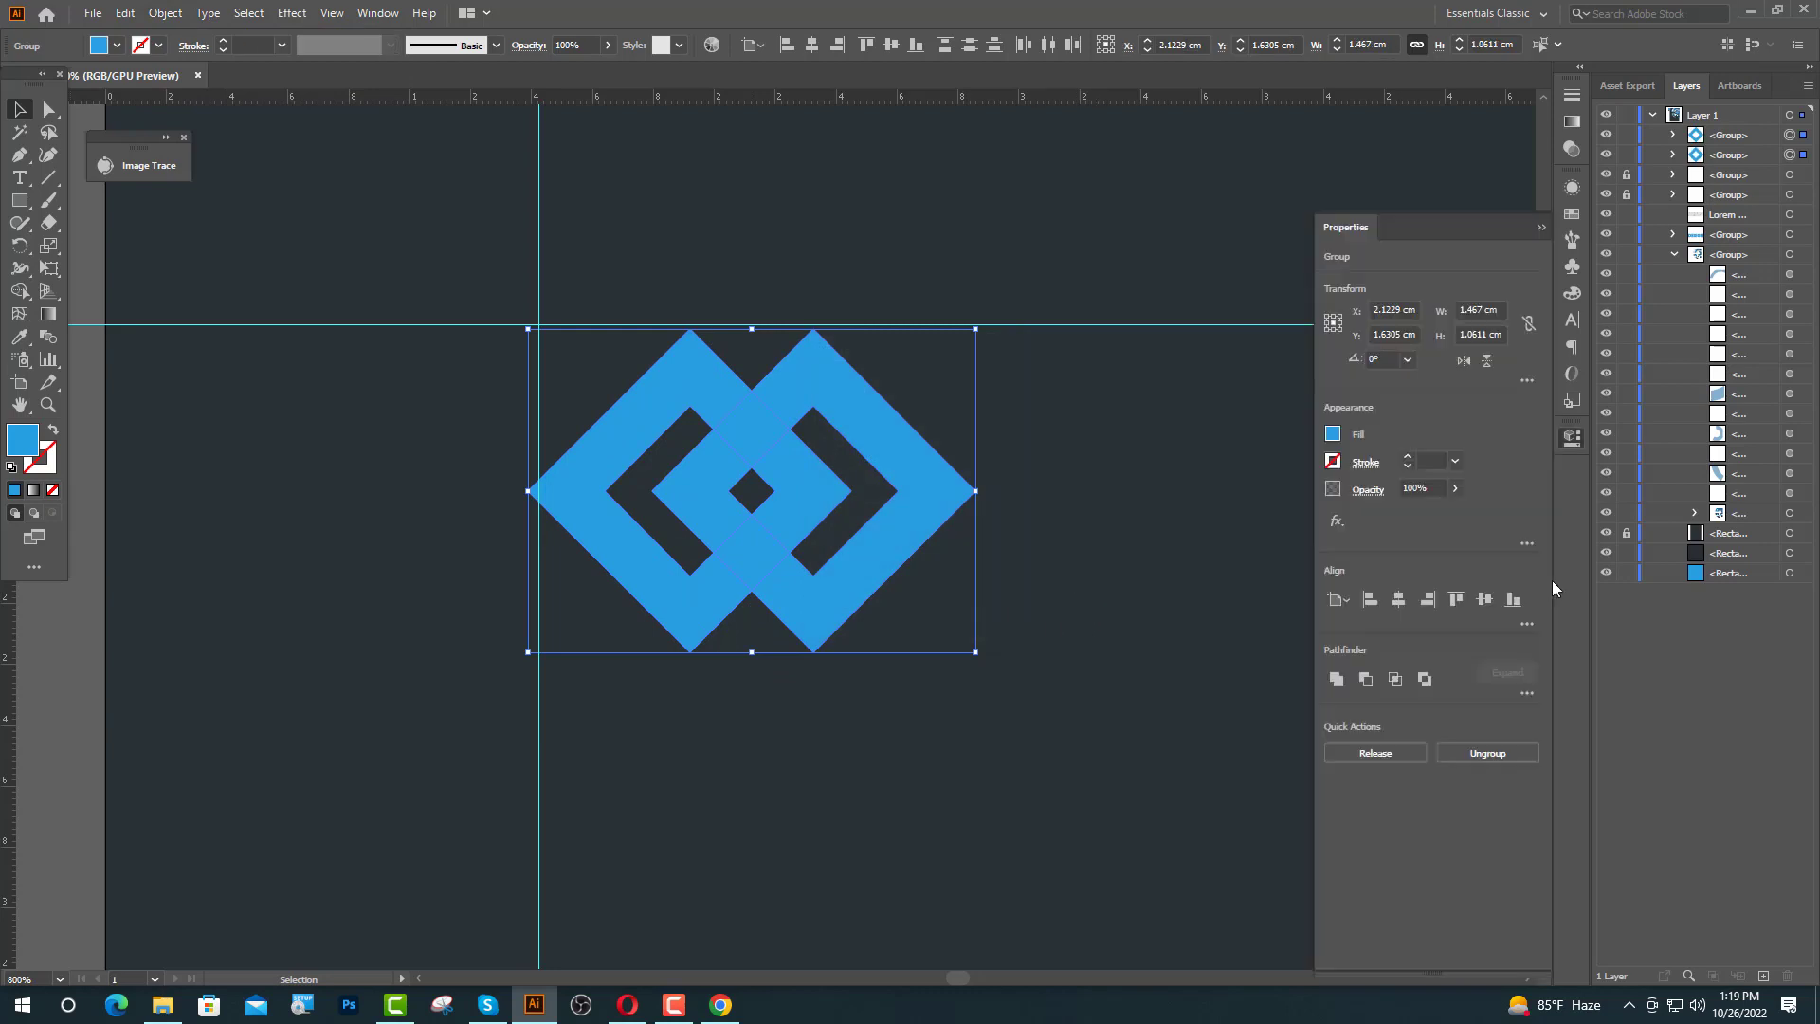
{"action": "left_click", "coordinate": [1338, 679]}
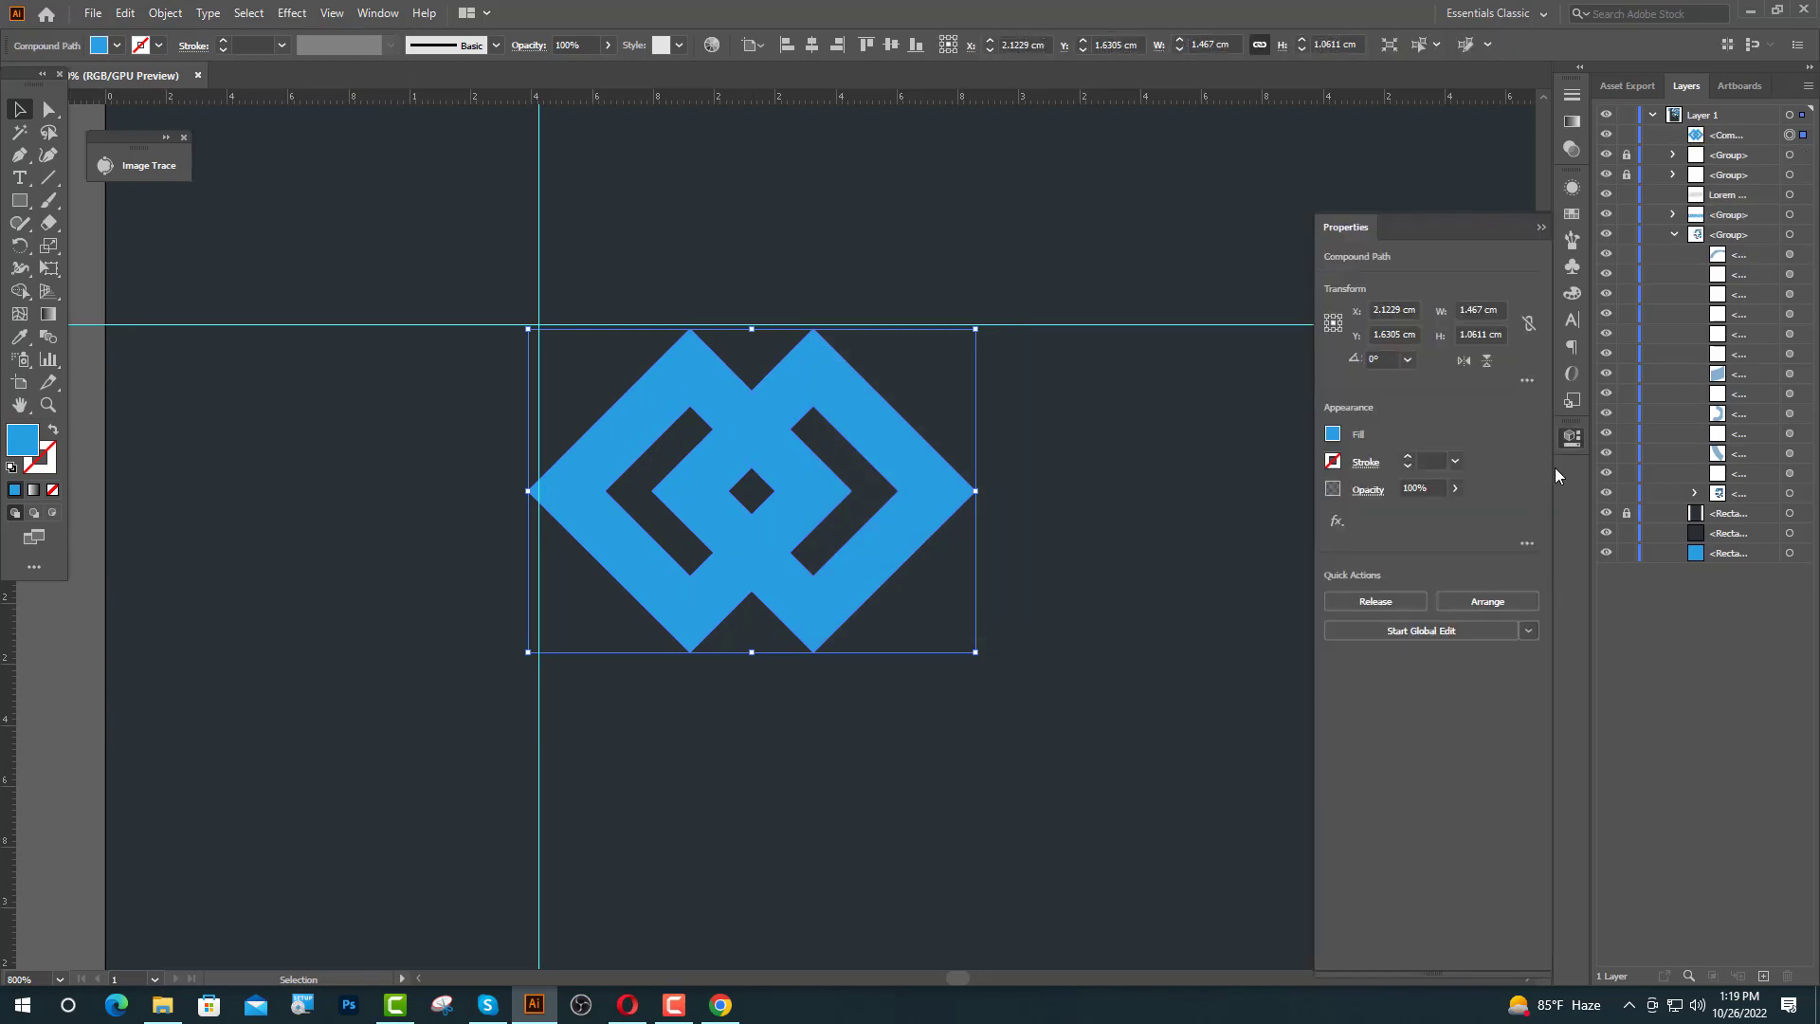
{"action": "left_click", "coordinate": [1540, 228]}
{"action": "left_click", "coordinate": [1231, 445]}
{"action": "left_click_drag", "start_coordinate": [573, 461], "coordinate": [584, 457]}
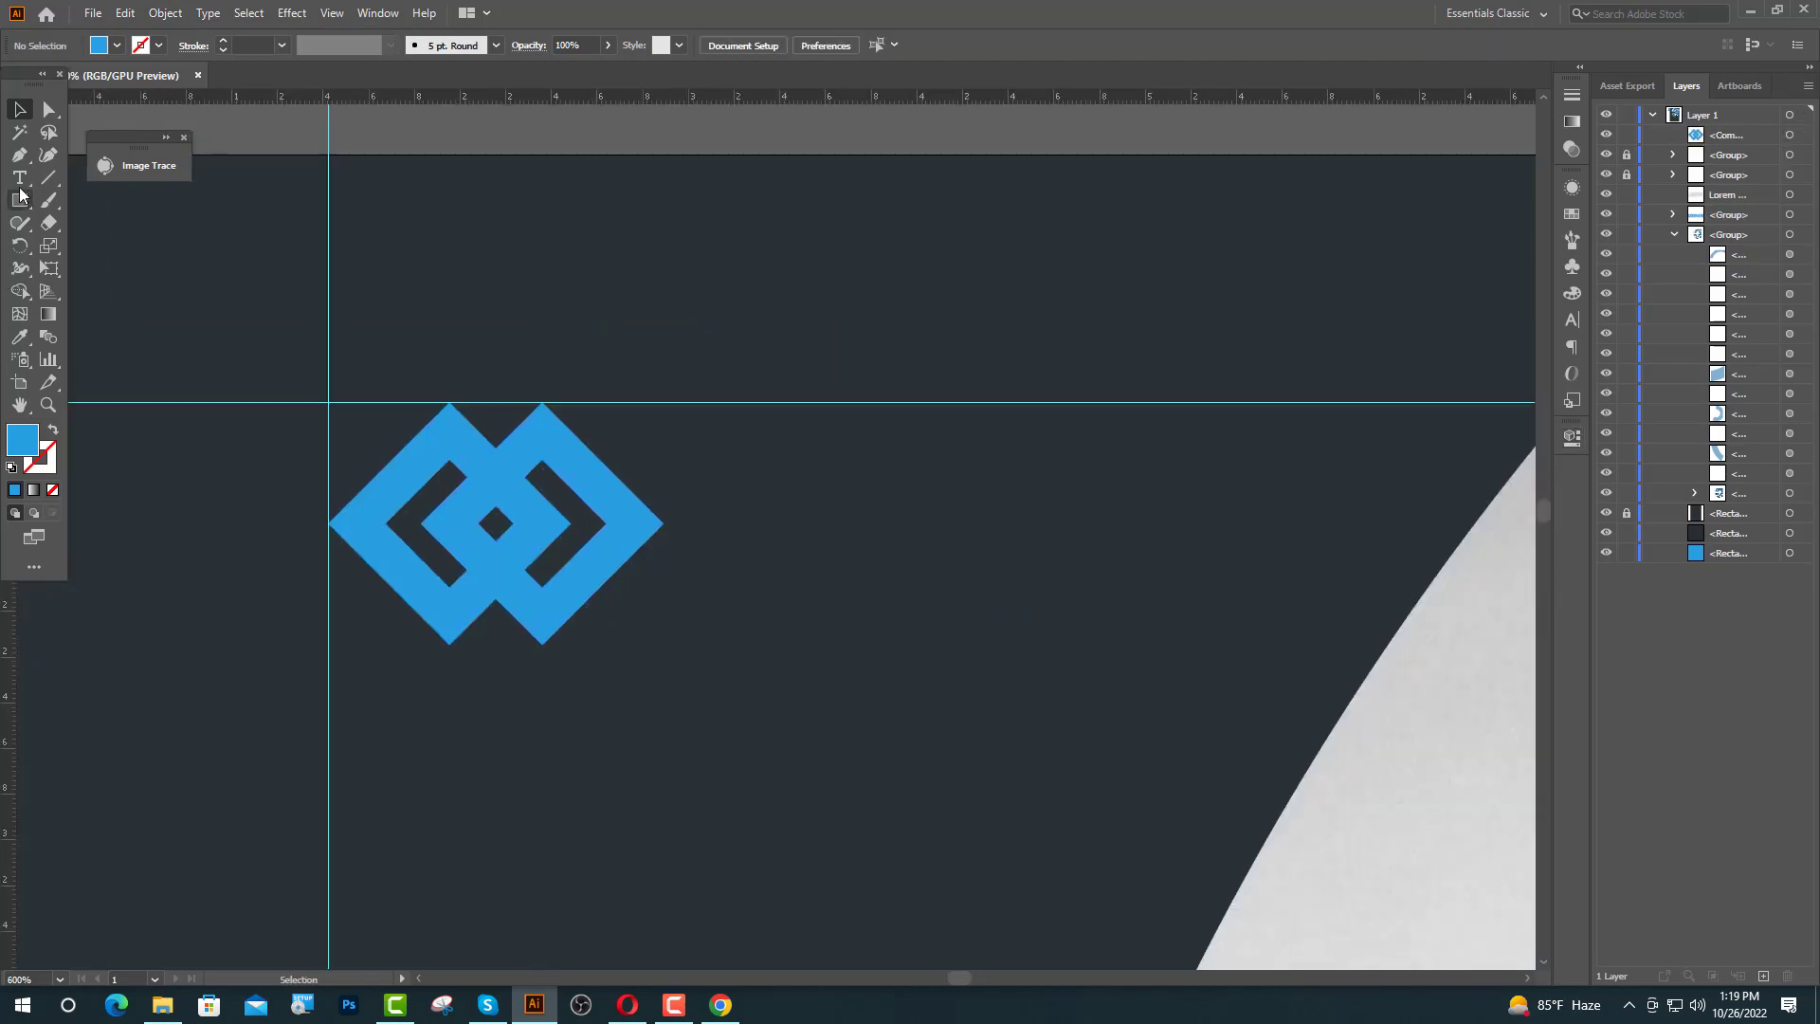
- Add the text "YOUR COMPANY" and place it directly beside the diamond logo
{"action": "left_click", "coordinate": [20, 179]}
{"action": "left_click", "coordinate": [725, 512]}
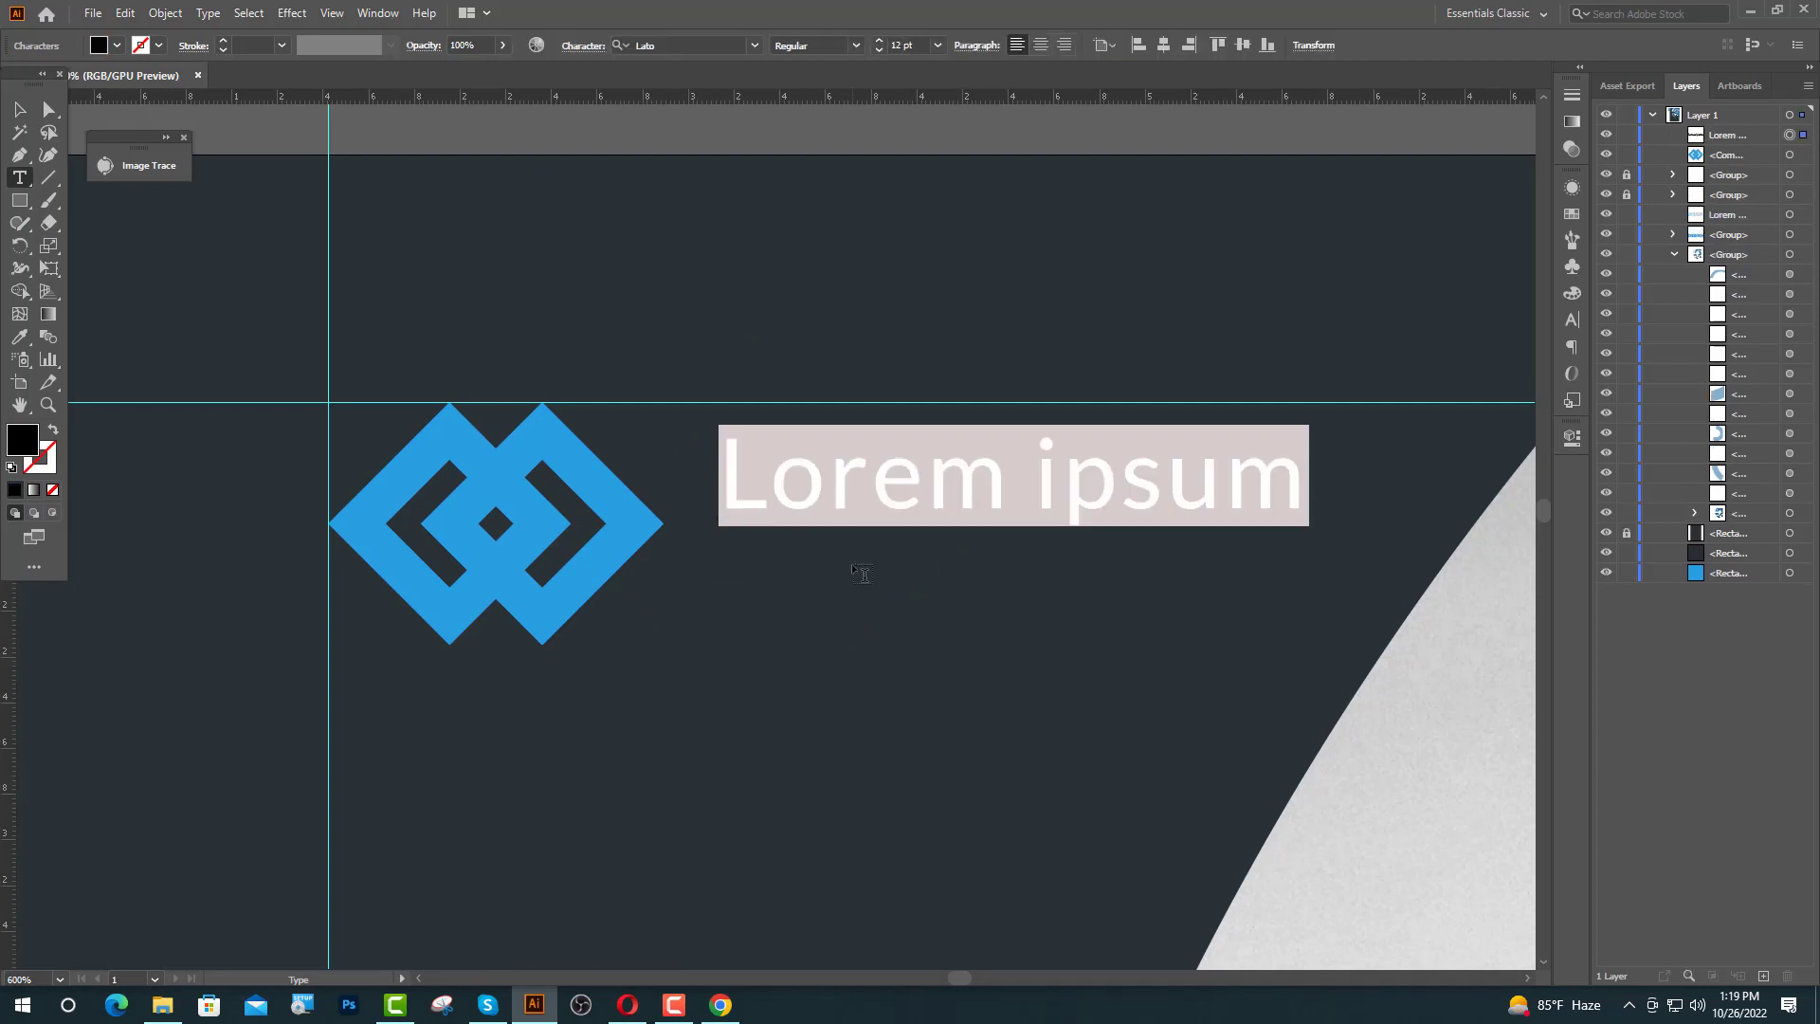
{"action": "type", "text": "YOUR "}
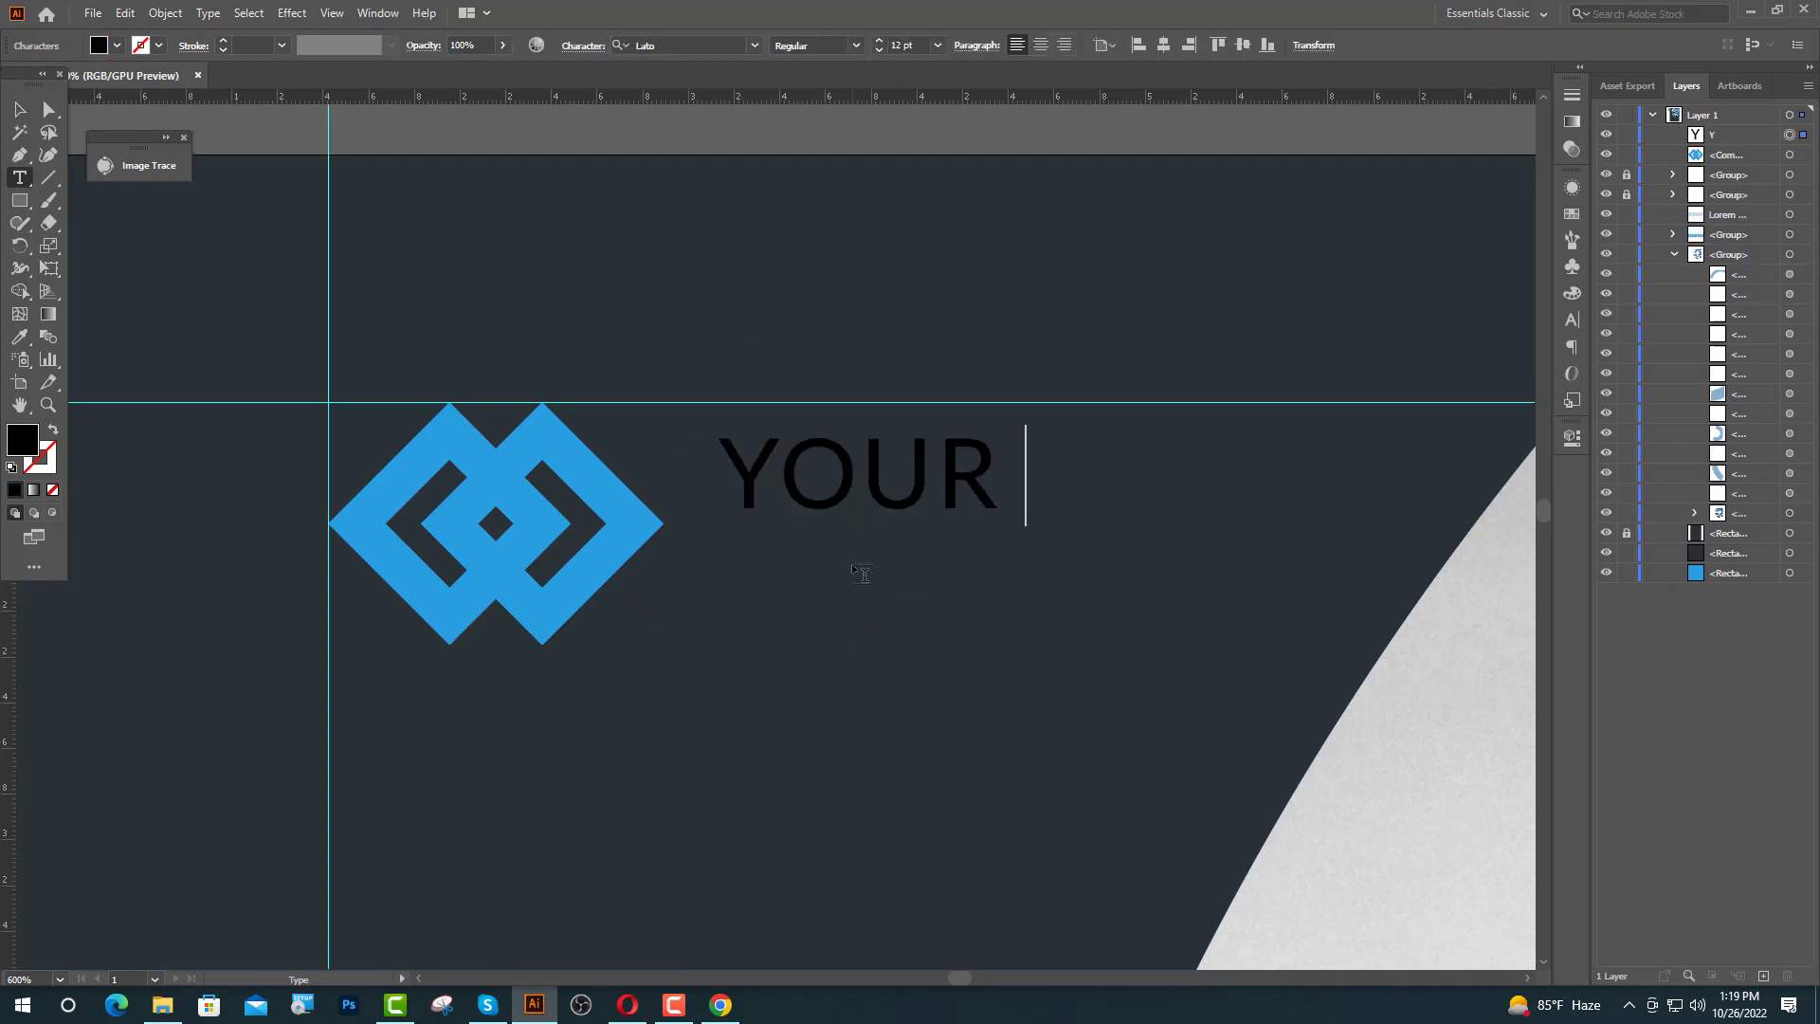
{"action": "type", "text": "COMPANY"}
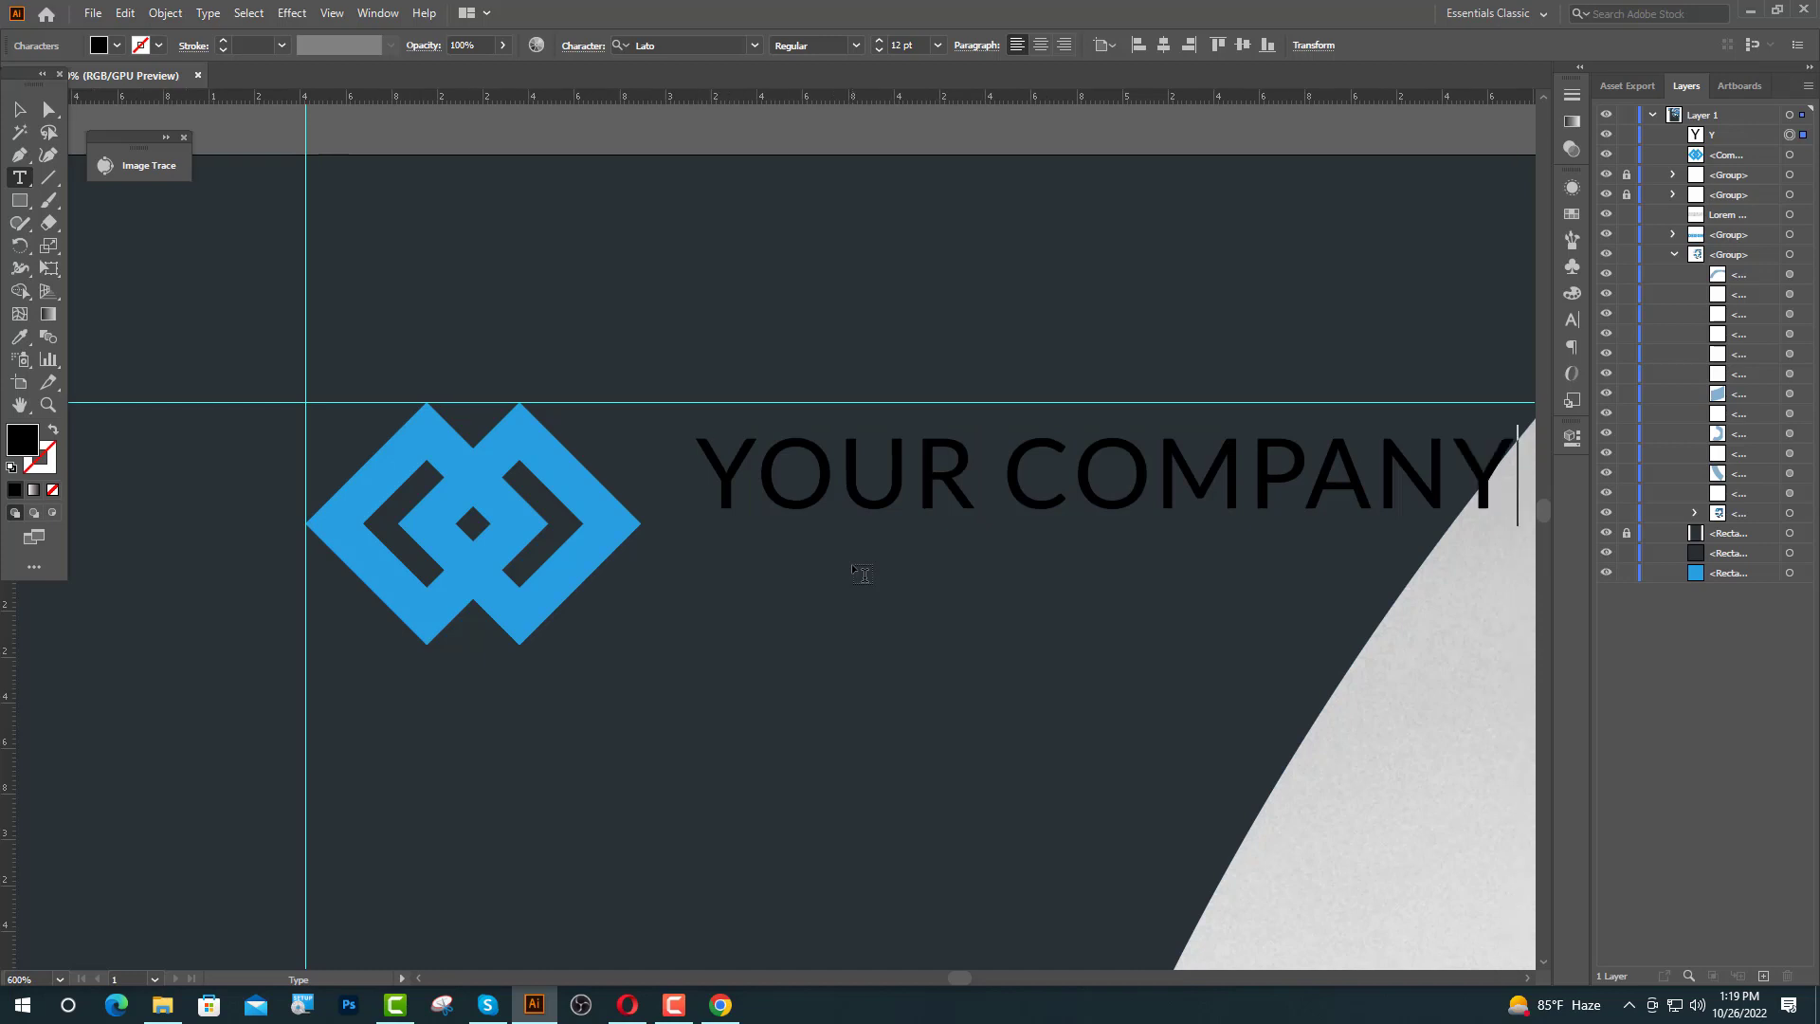
{"action": "key", "text": "Escape"}
{"action": "left_click_drag", "start_coordinate": [790, 480], "coordinate": [735, 488]}
- Set the company name's font style to Black and its fill to white
{"action": "left_click", "coordinate": [861, 44]}
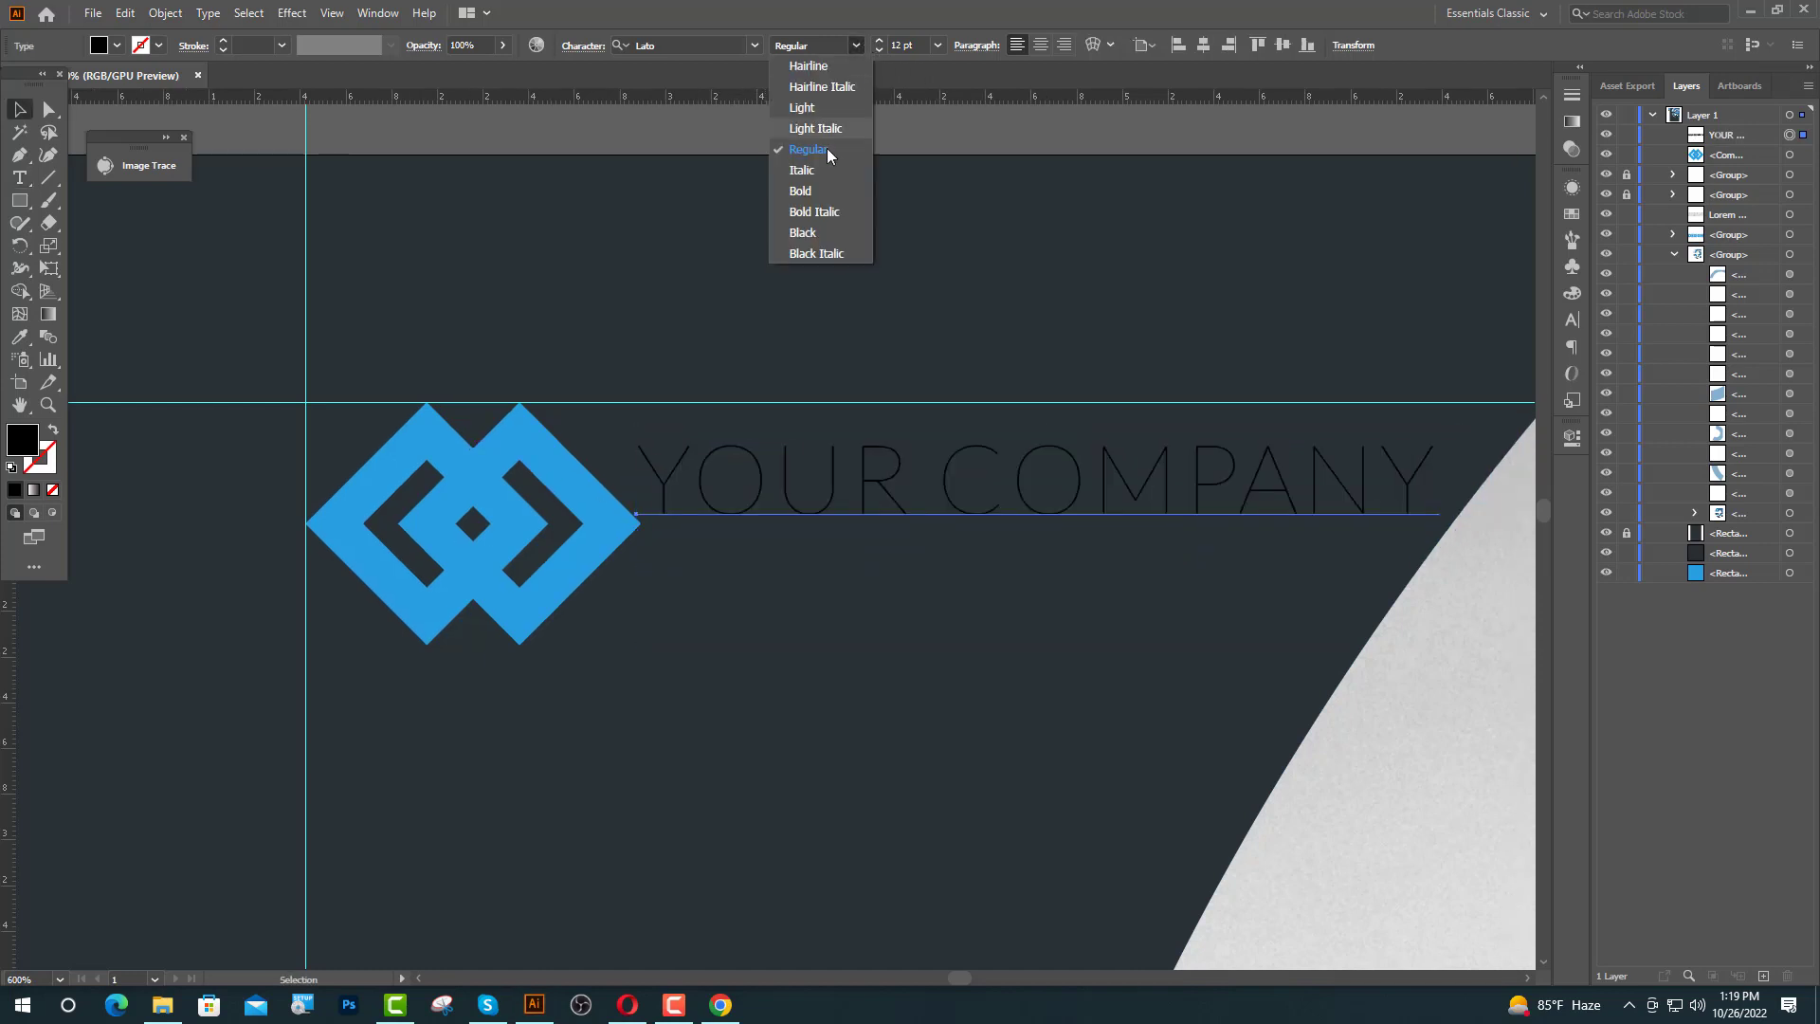
{"action": "left_click", "coordinate": [811, 232]}
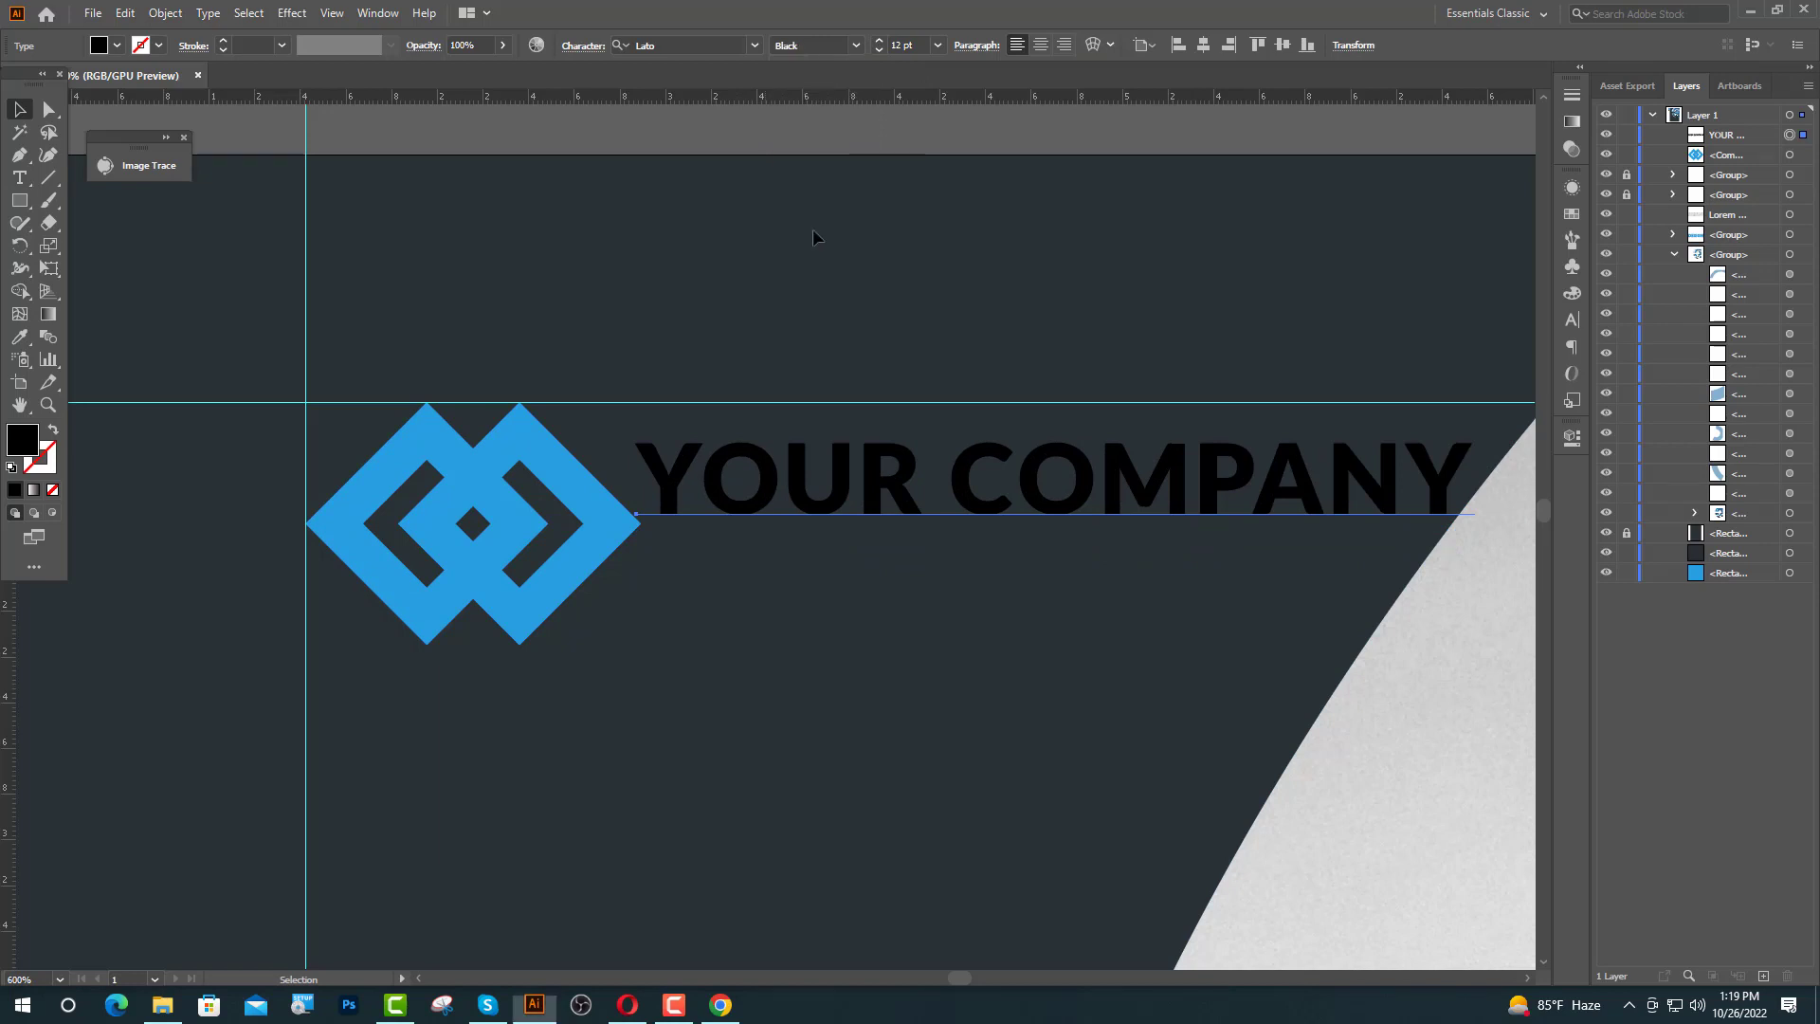
{"action": "left_click", "coordinate": [115, 46]}
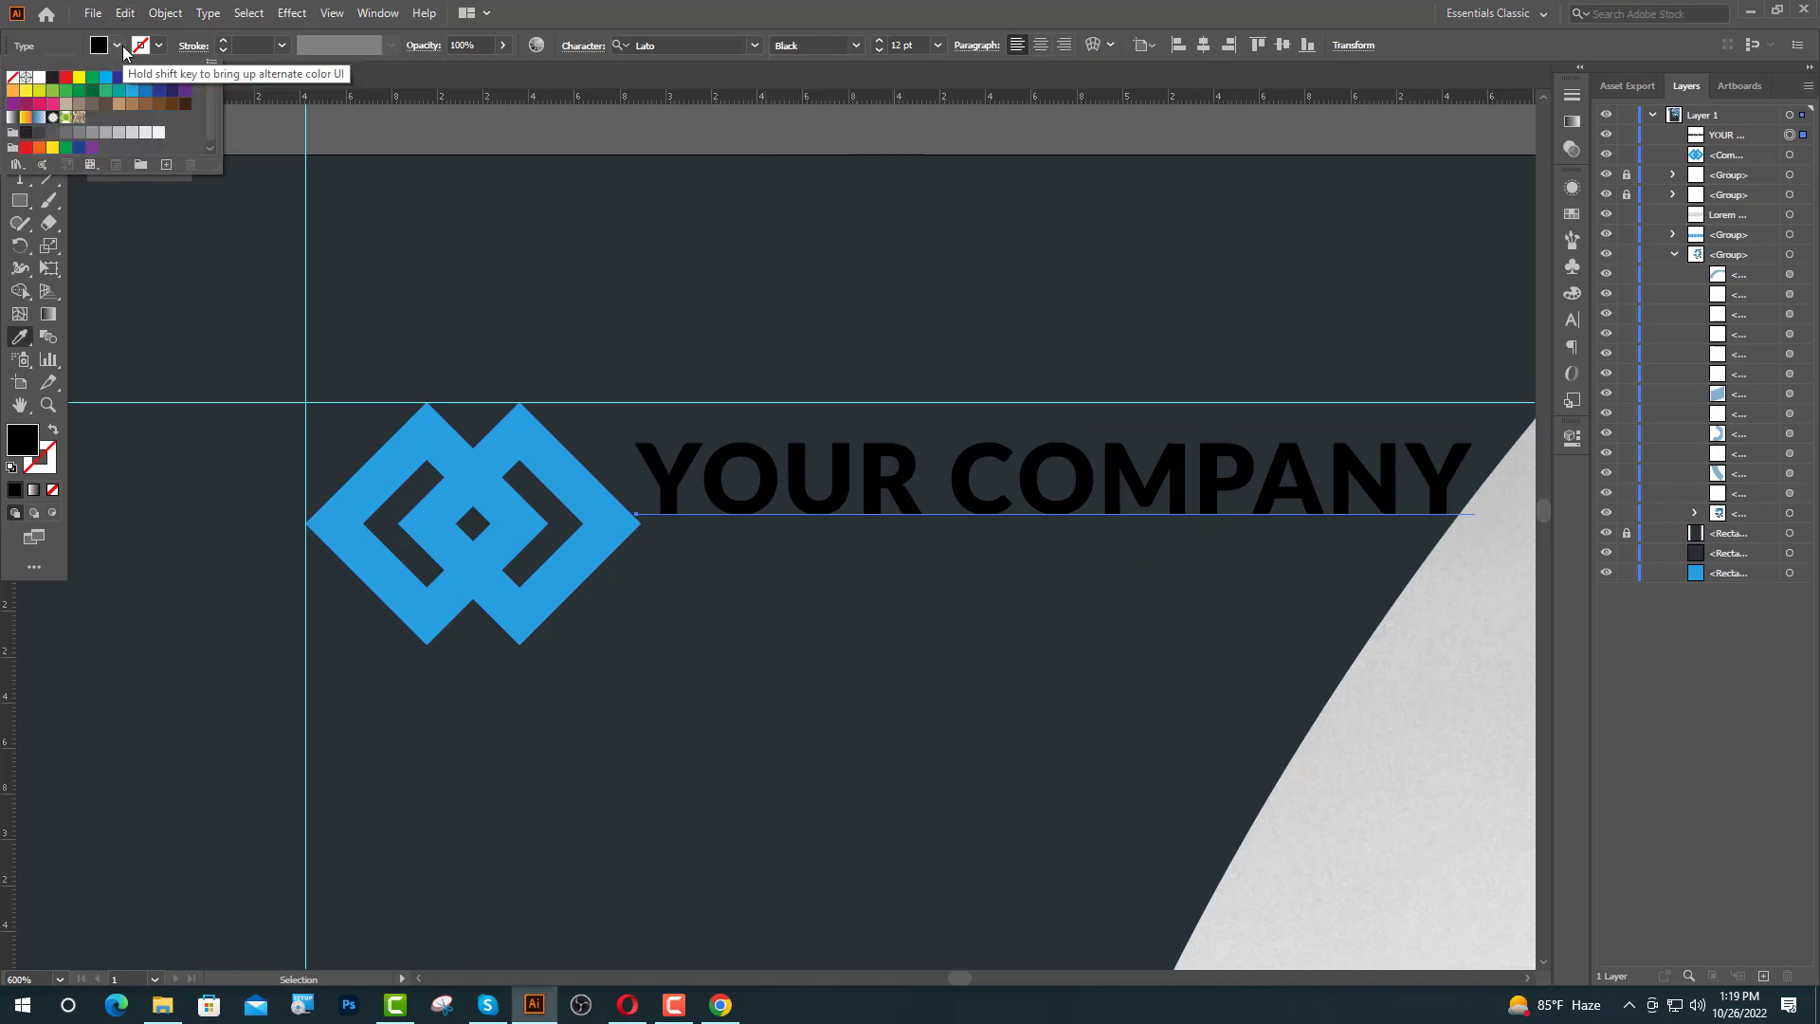
{"action": "left_click", "coordinate": [39, 77]}
{"action": "left_click", "coordinate": [587, 144], "text": "ctrl"}
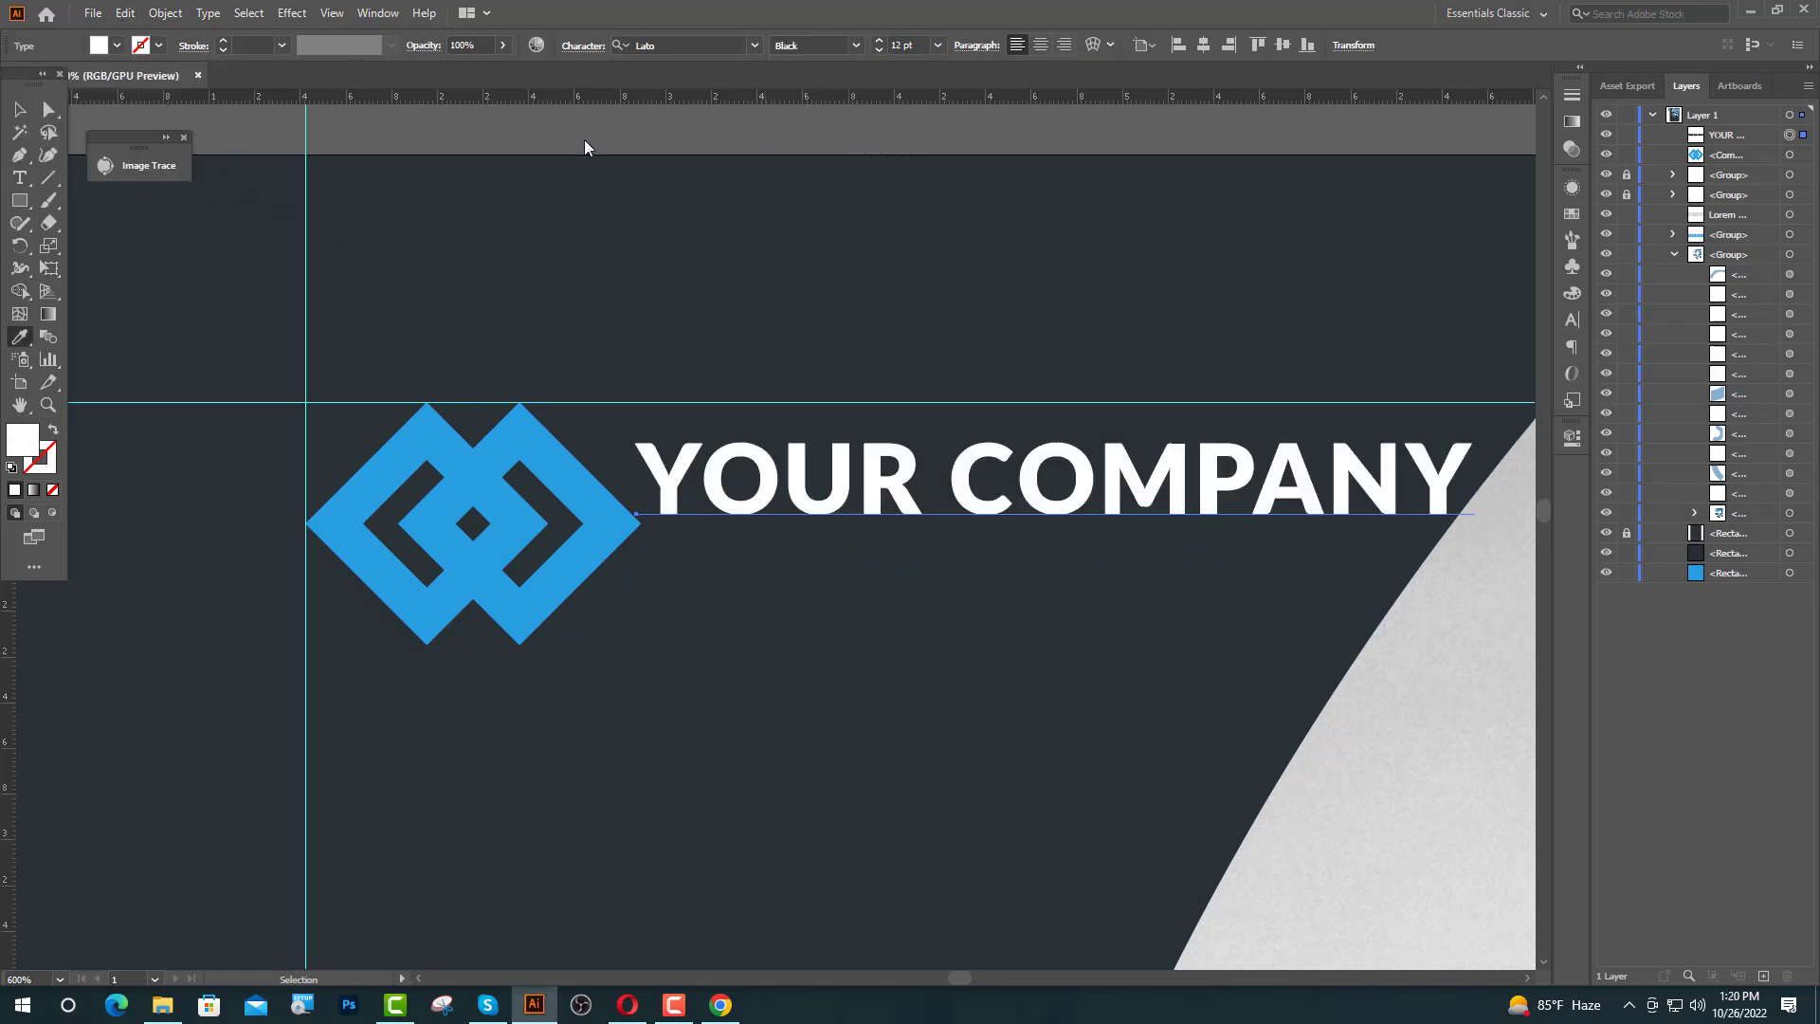
- Add the line "TAGLINE HERE" in Lato Regular at 10 pt and place it beneath the company name
{"action": "left_click", "coordinate": [20, 178]}
{"action": "left_click", "coordinate": [662, 570]}
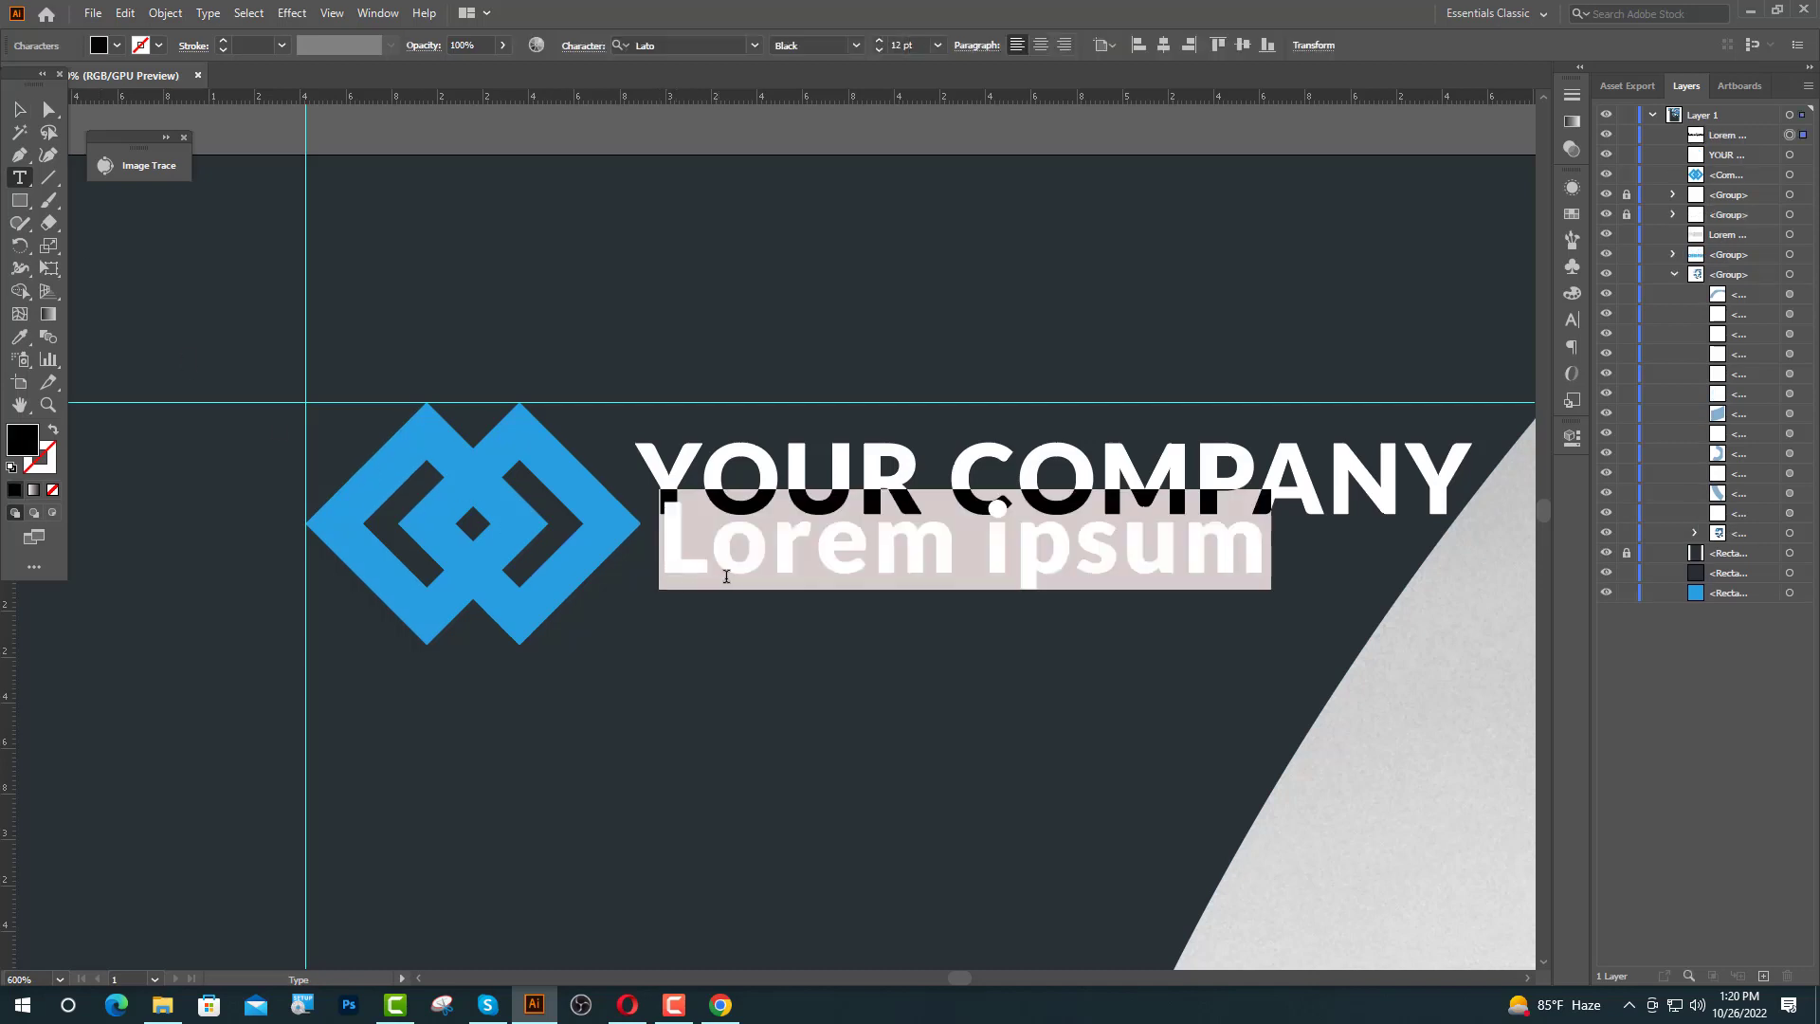
{"action": "left_click", "coordinate": [856, 46]}
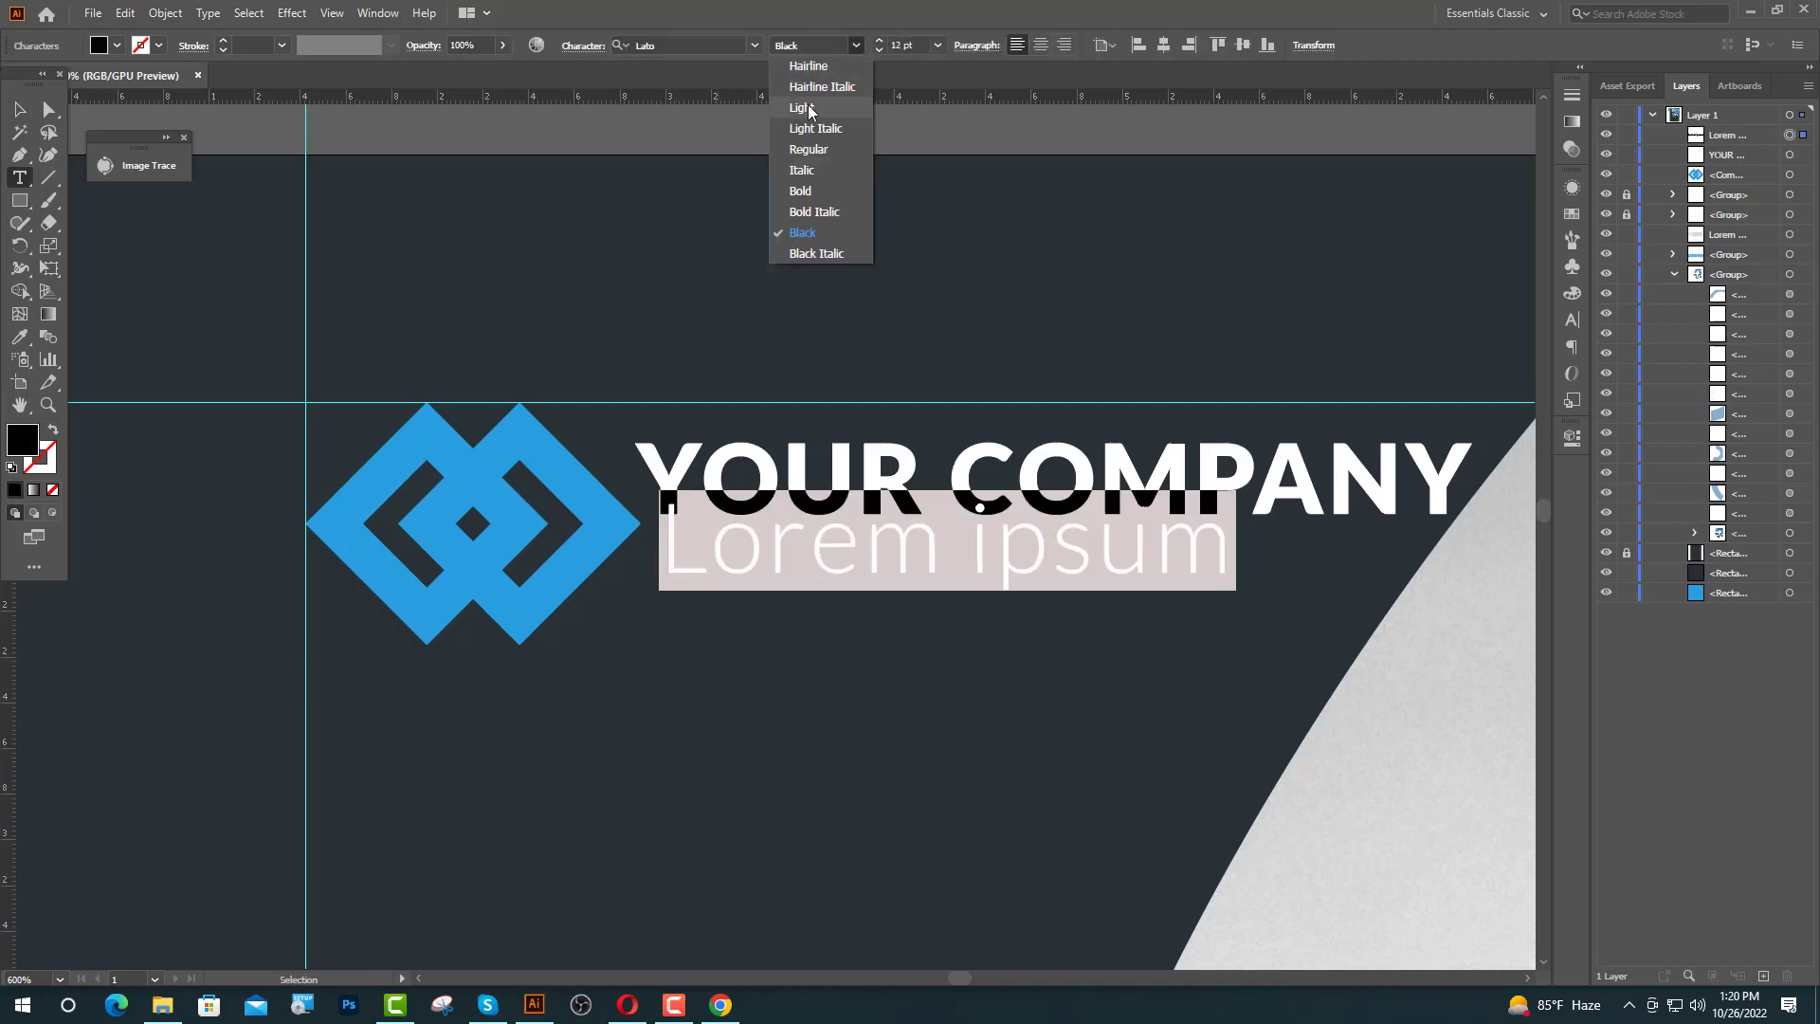
{"action": "left_click", "coordinate": [810, 150]}
{"action": "left_click", "coordinate": [896, 46]}
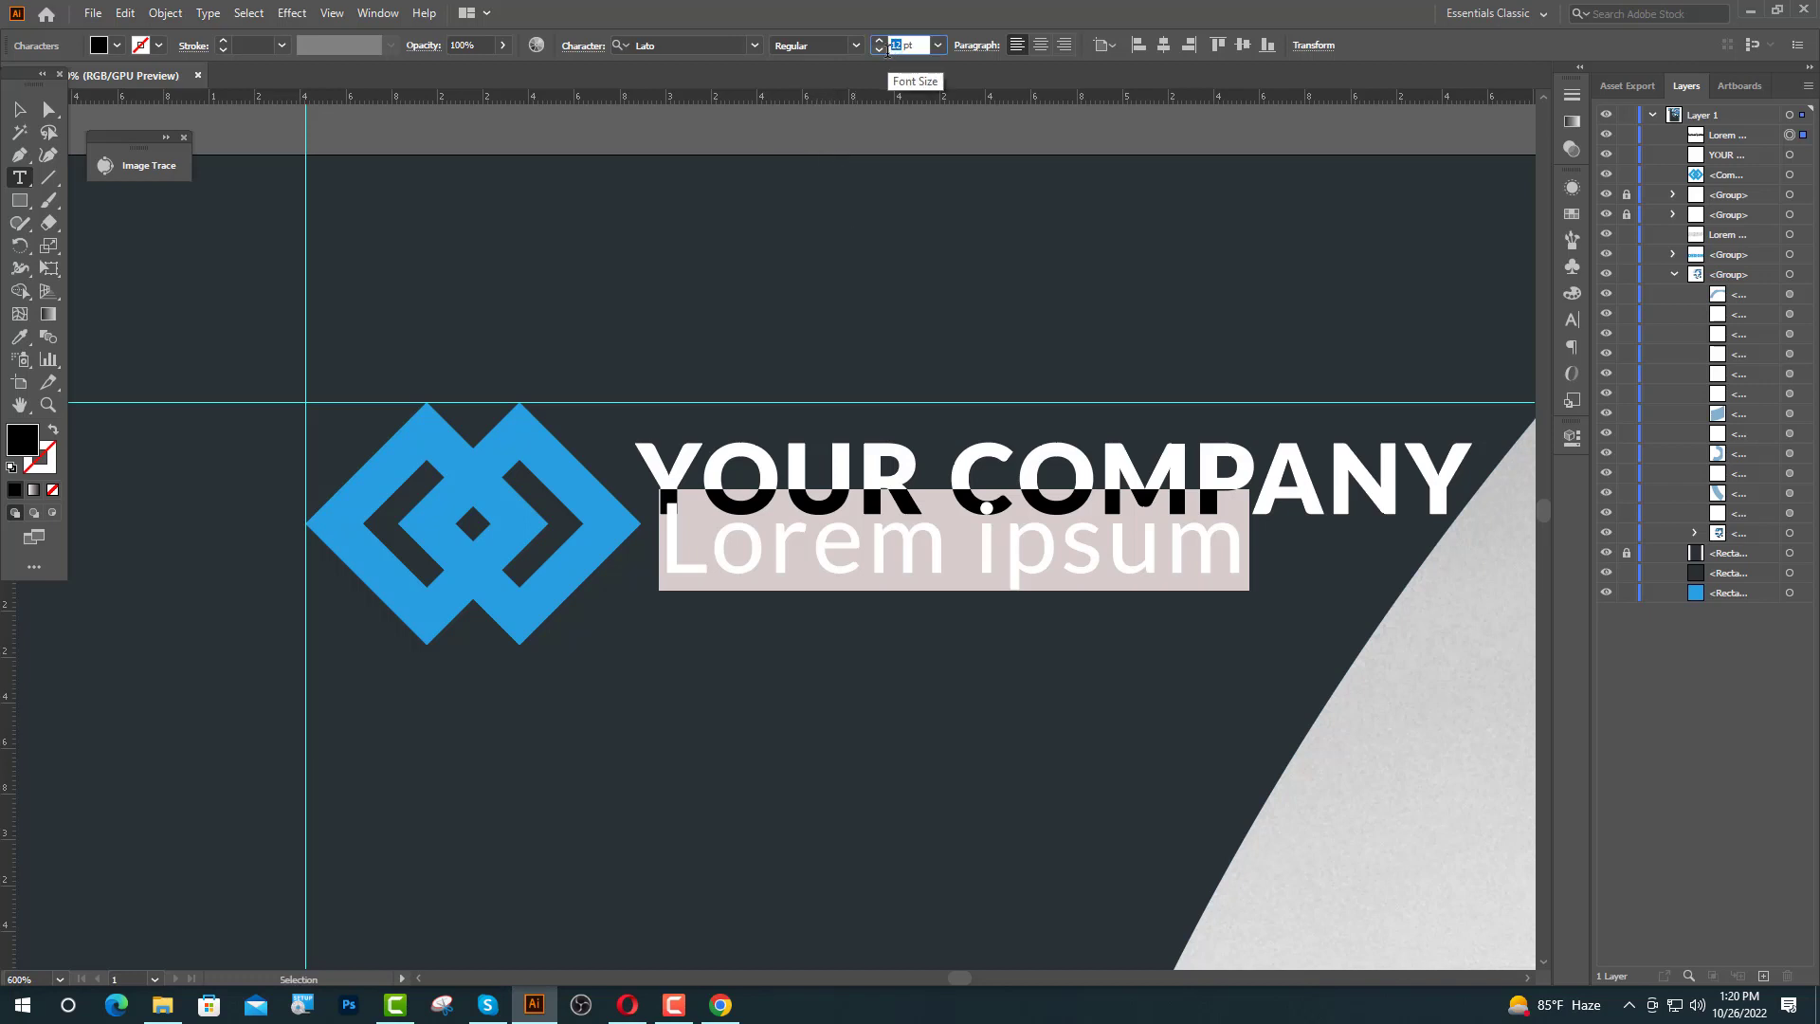
{"action": "key", "text": "Return"}
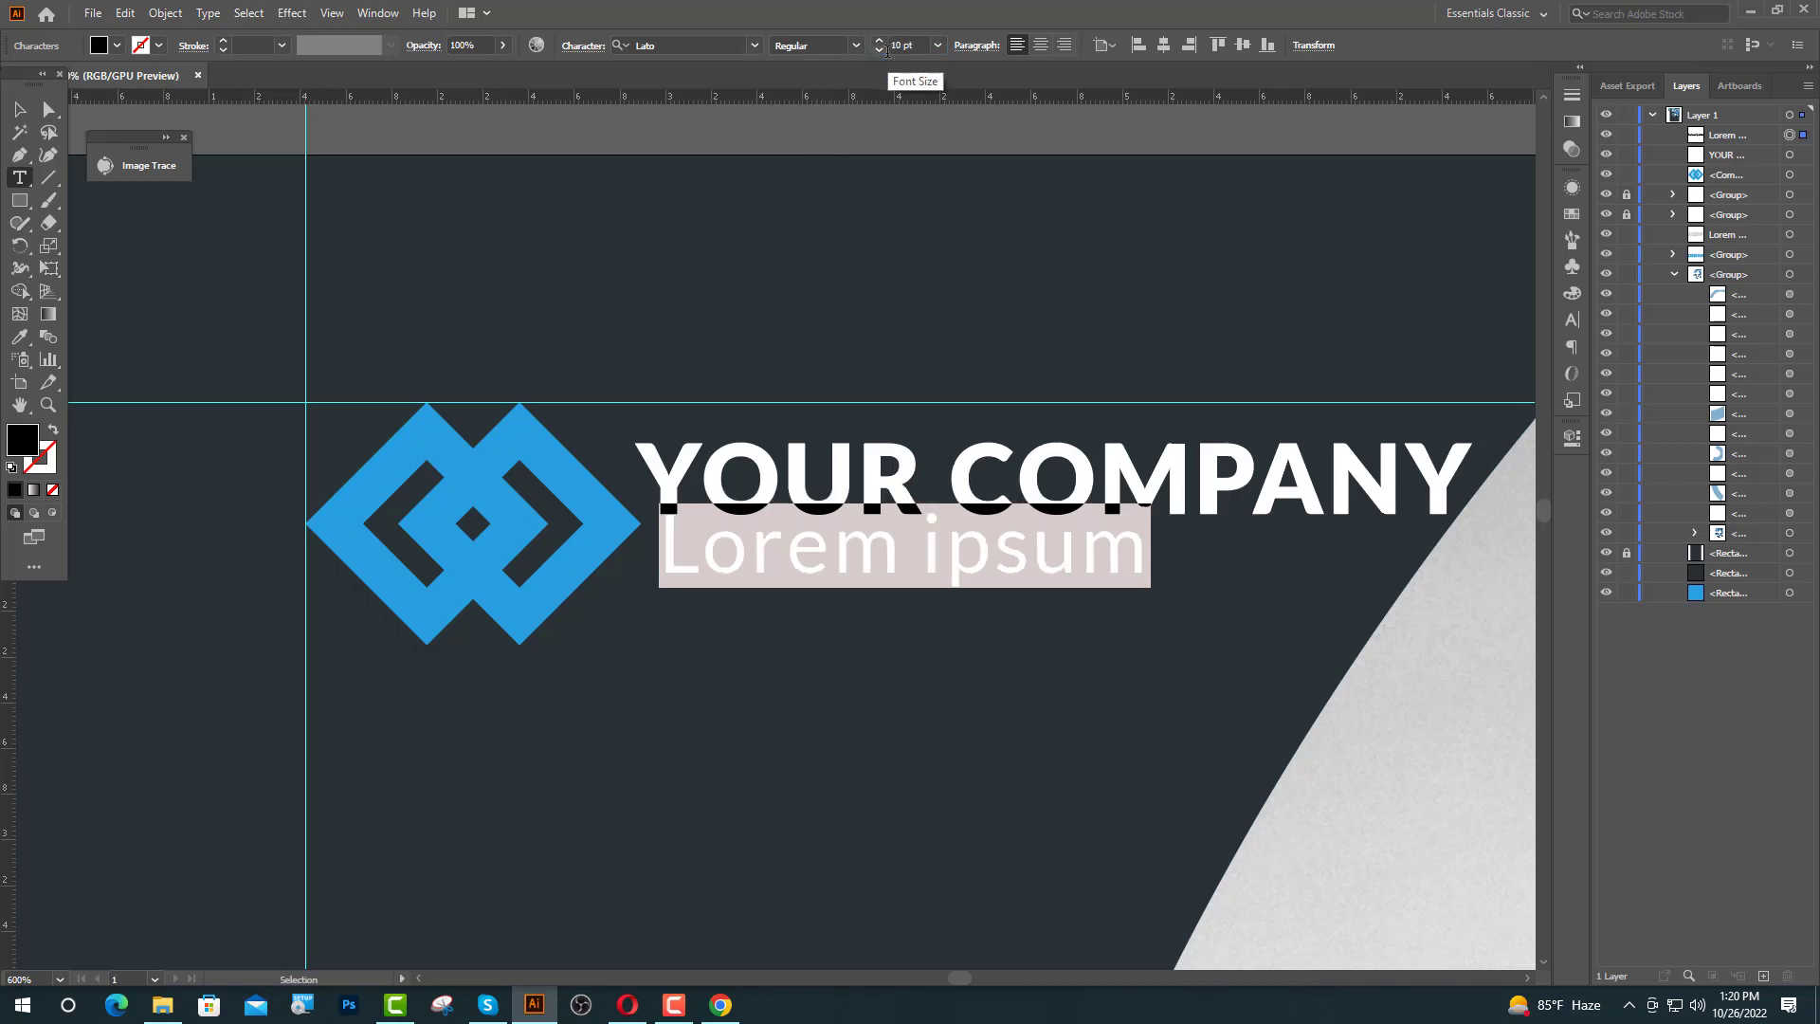
{"action": "type", "text": "TAGLINE "}
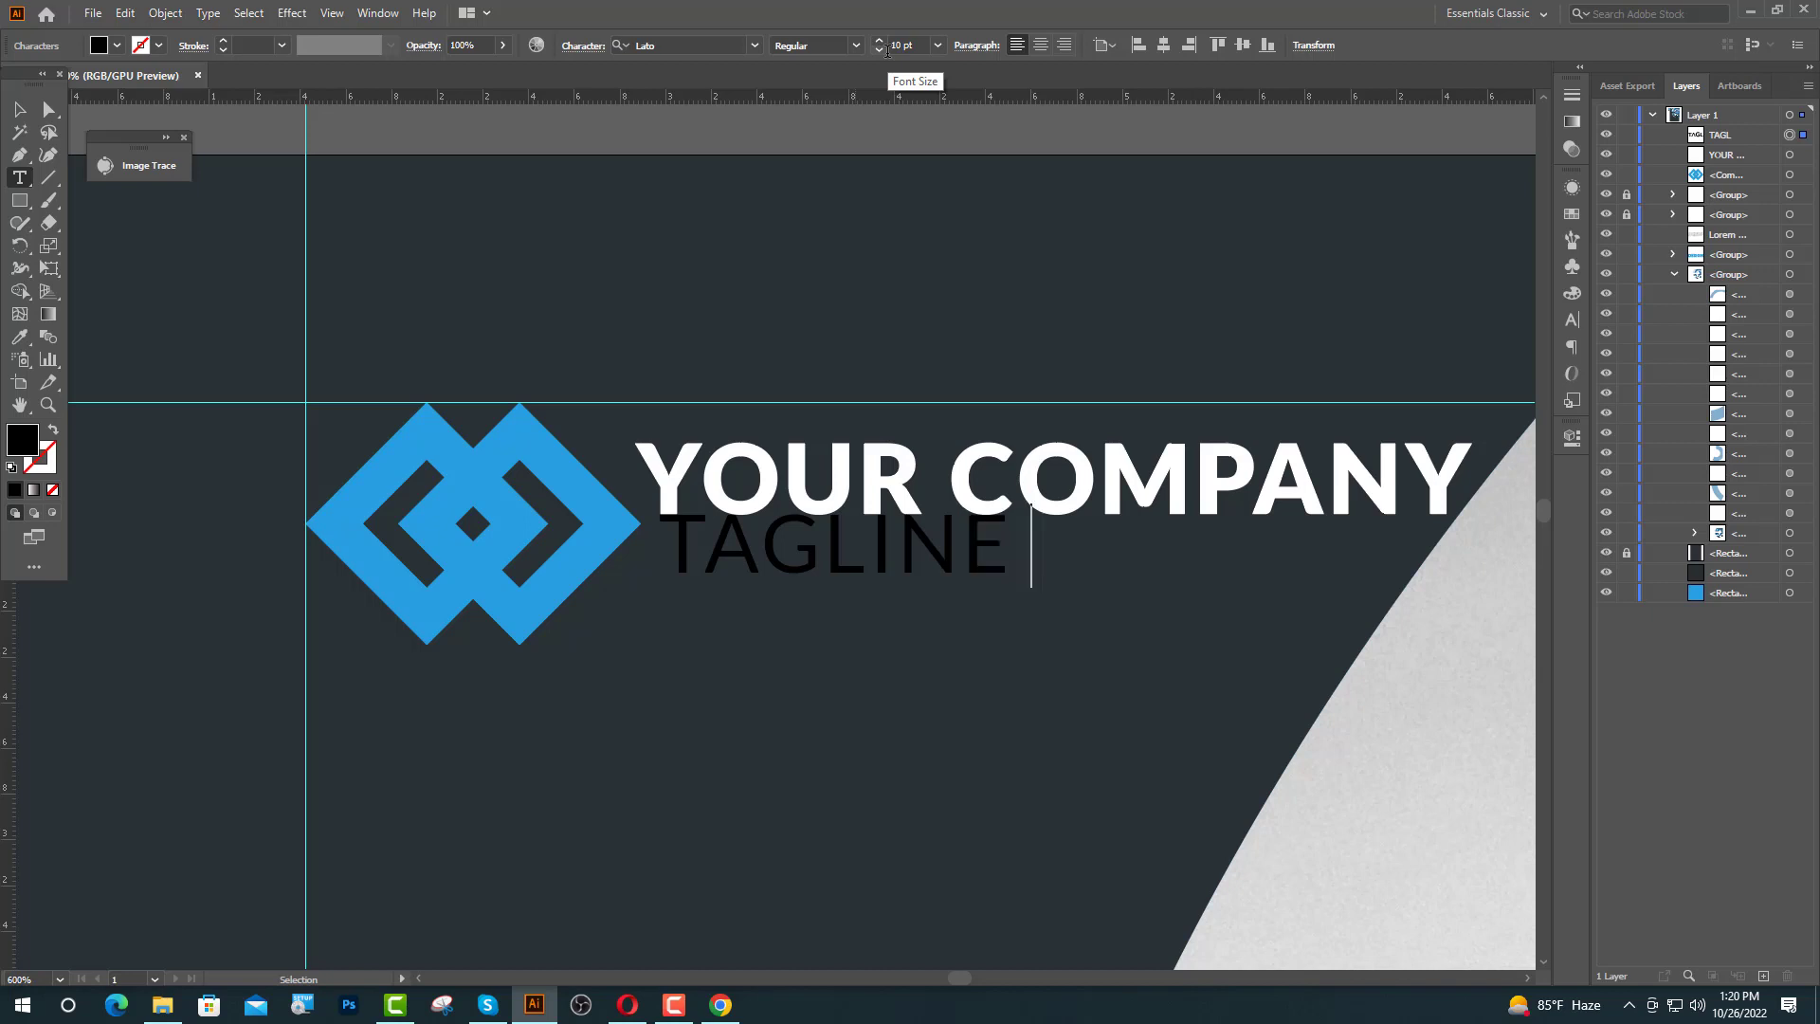
{"action": "type", "text": "HERE"}
{"action": "key", "text": "Escape"}
{"action": "left_click_drag", "start_coordinate": [874, 538], "coordinate": [874, 576]}
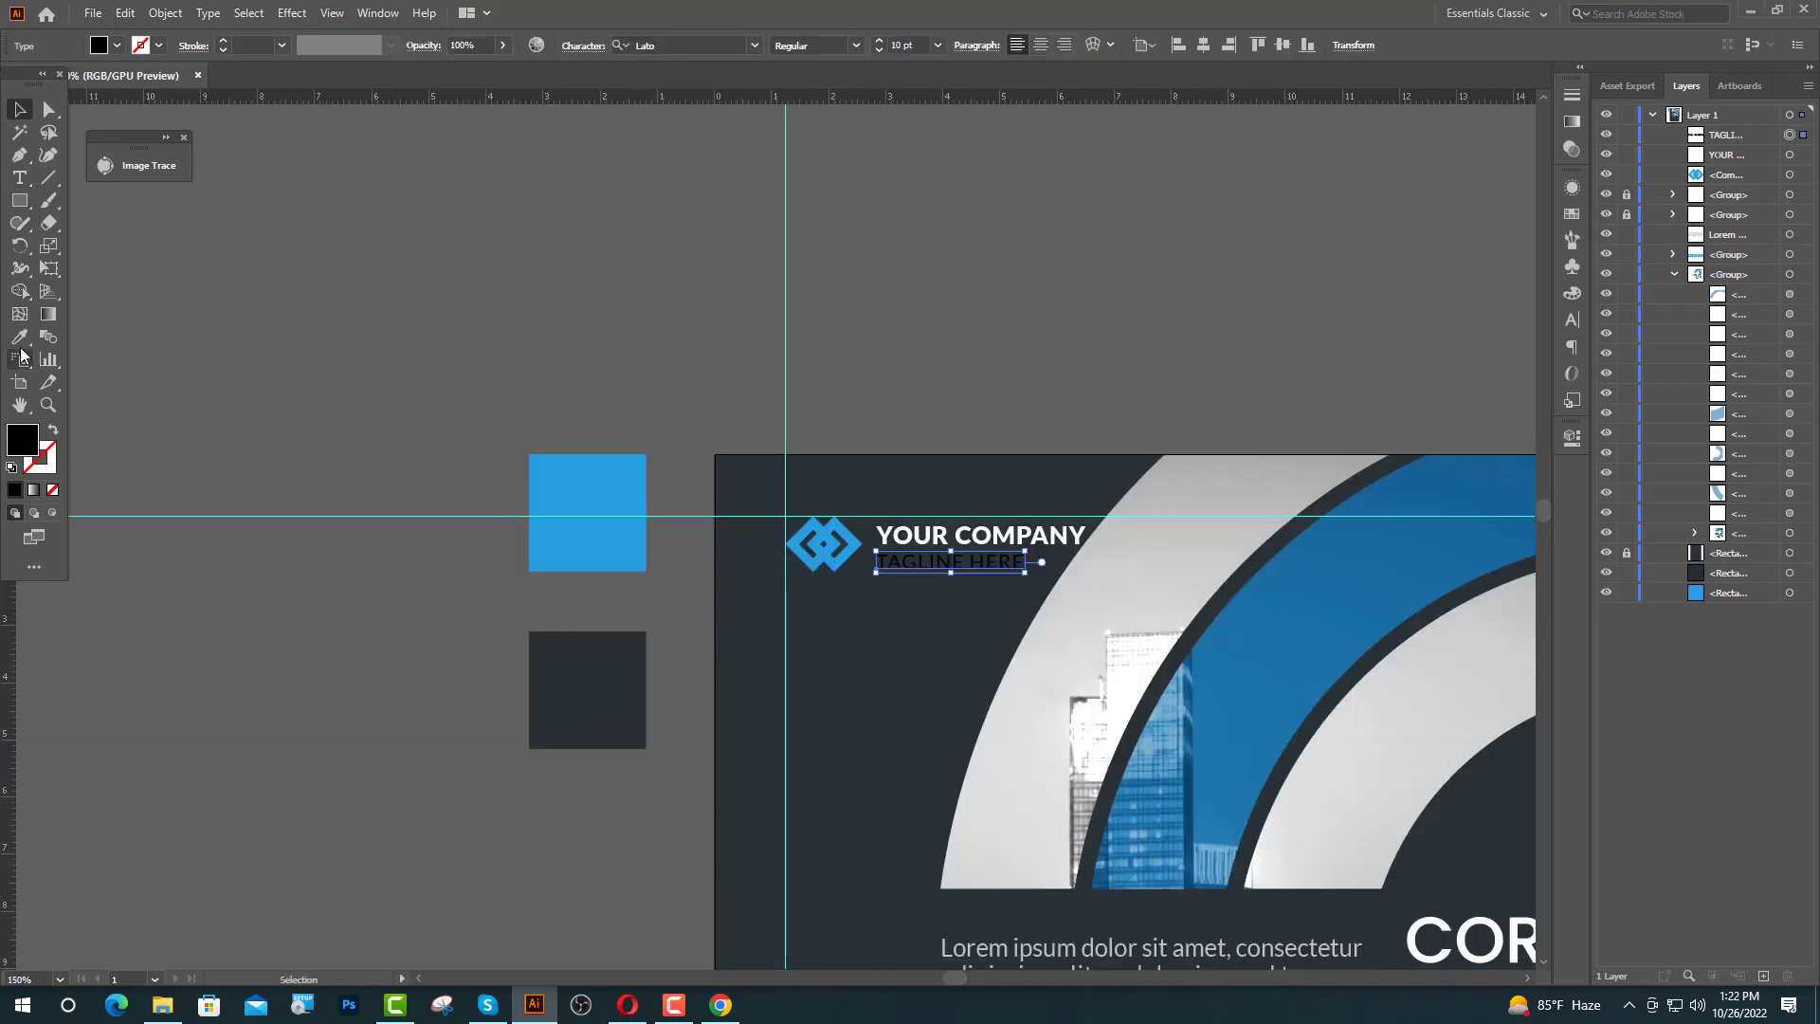
- Apply the light grey text style of the Lorem ipsum paragraph to the tagline and set its size to 10 pt
{"action": "left_click", "coordinate": [18, 337]}
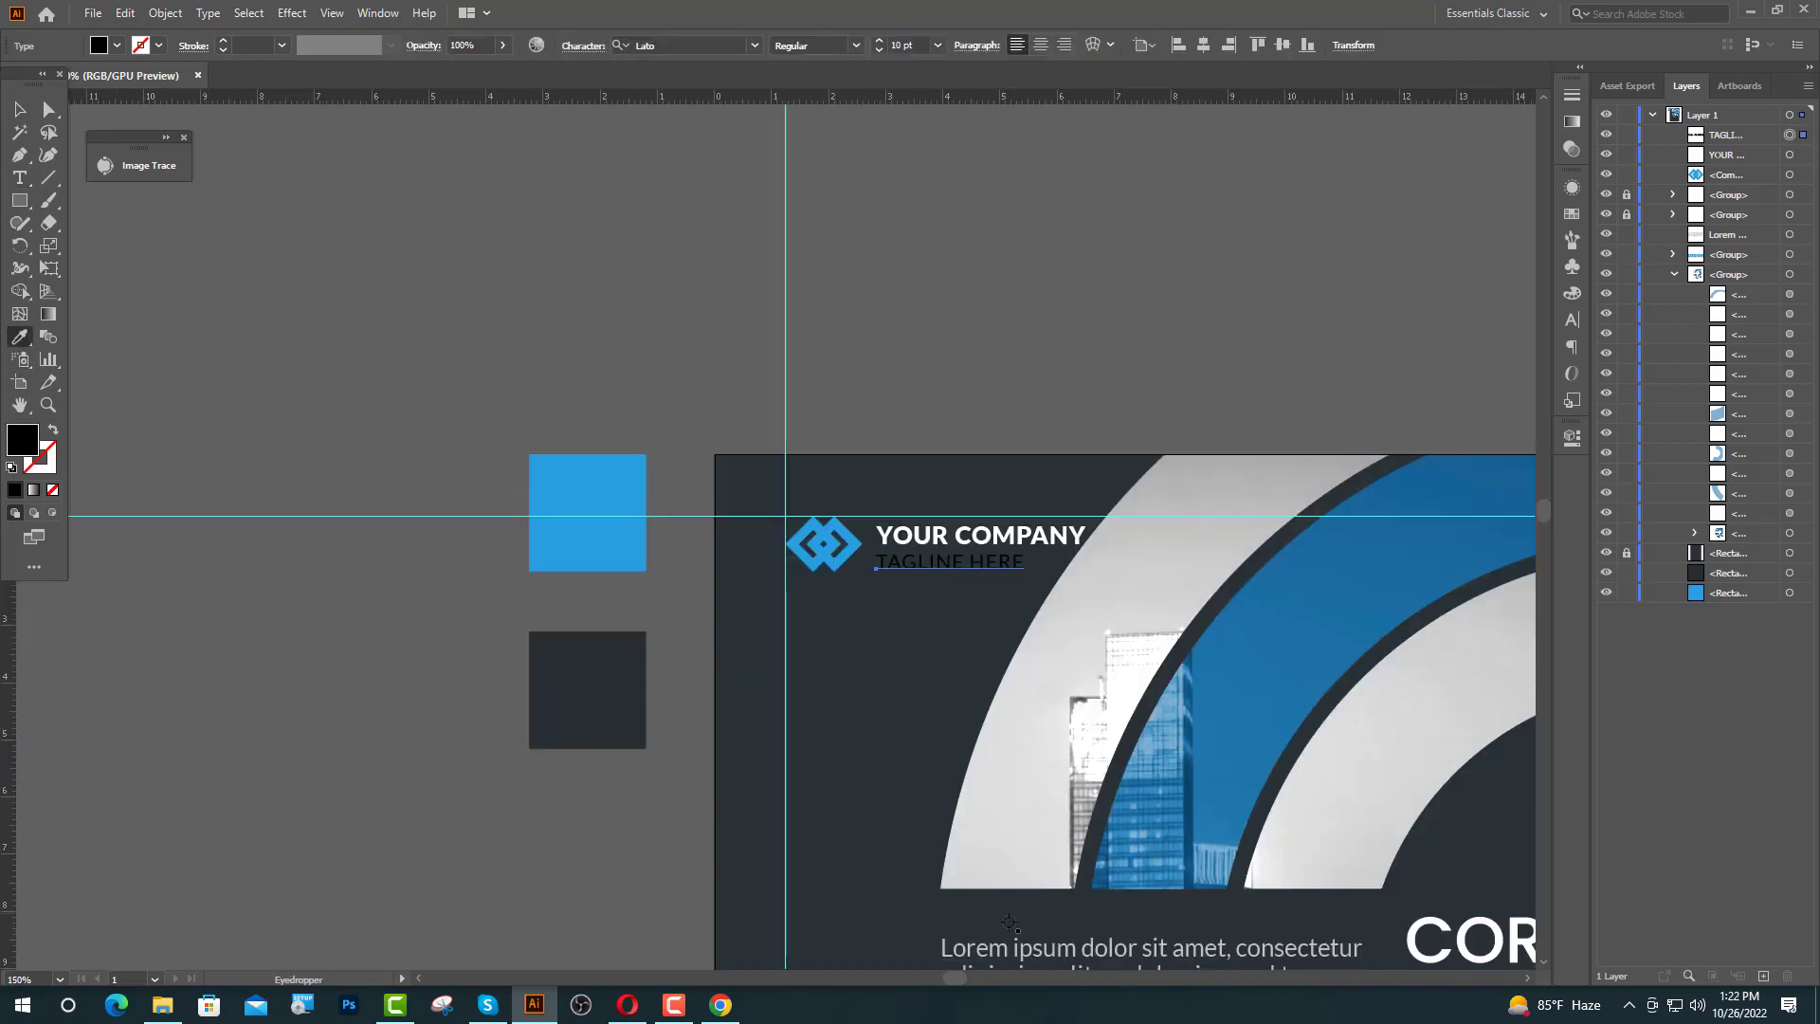
{"action": "left_click", "coordinate": [1003, 948]}
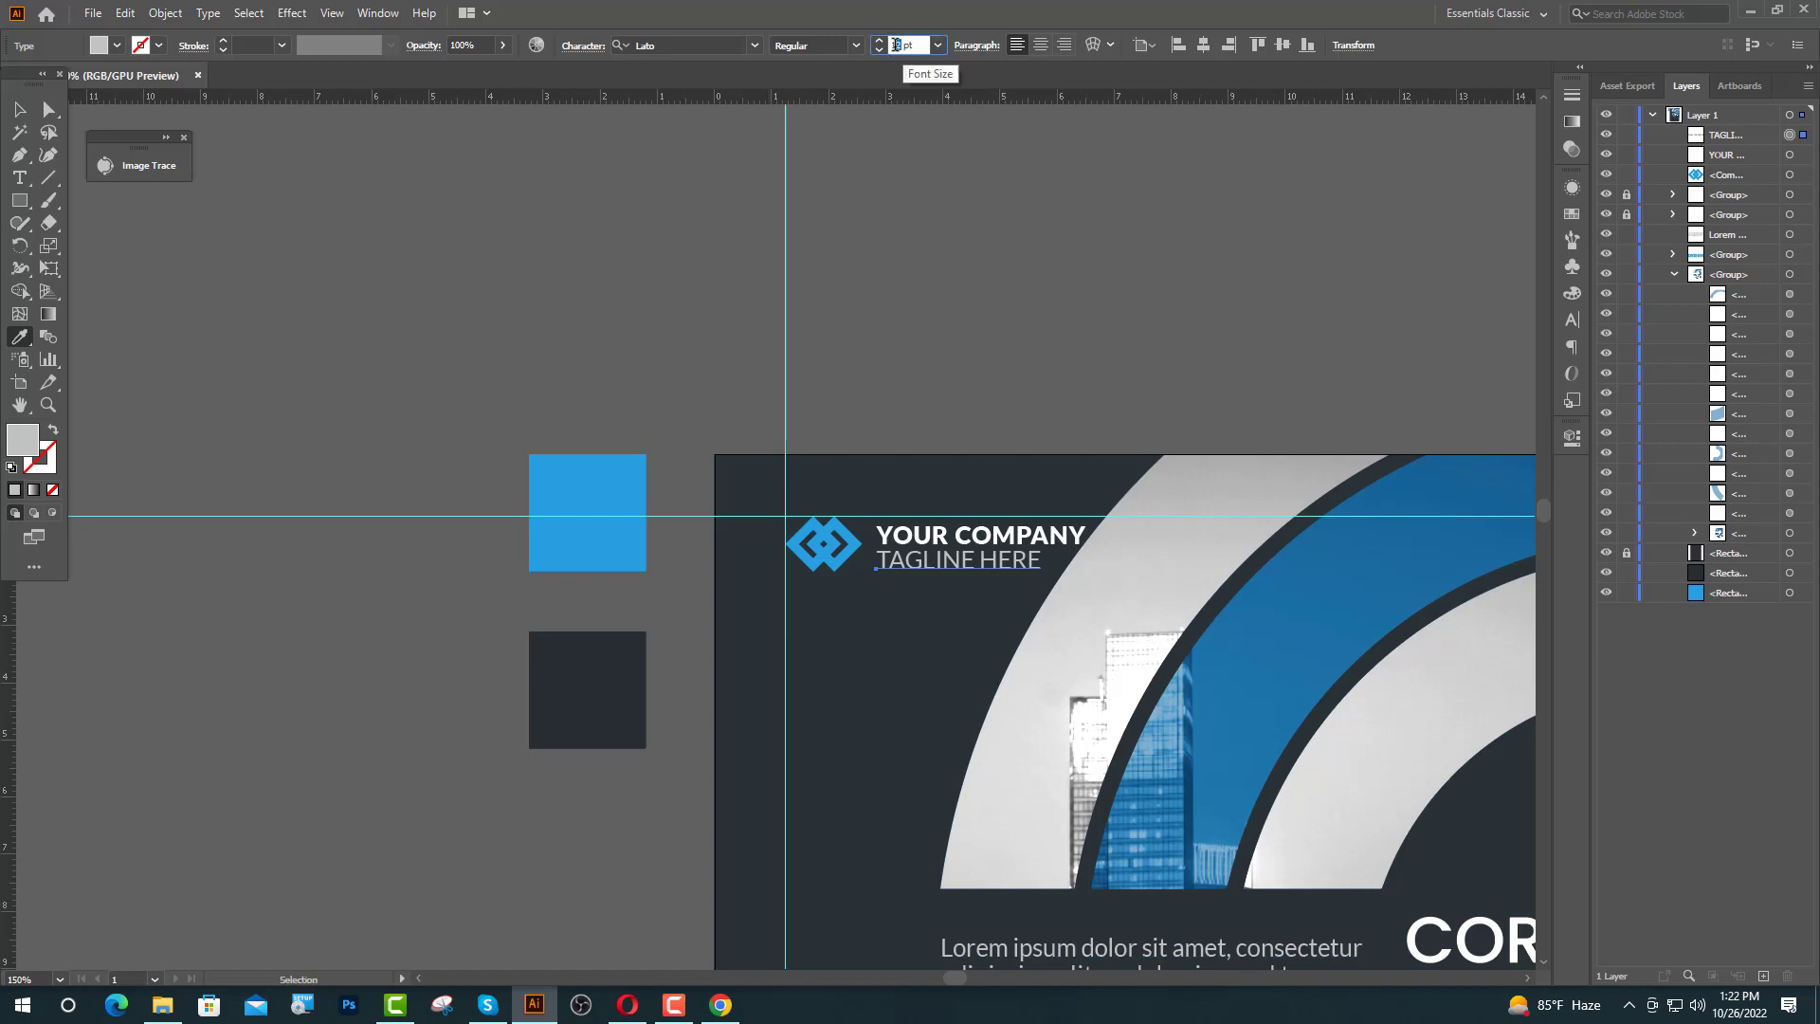
{"action": "type", "text": "0"}
{"action": "key", "text": "Return"}
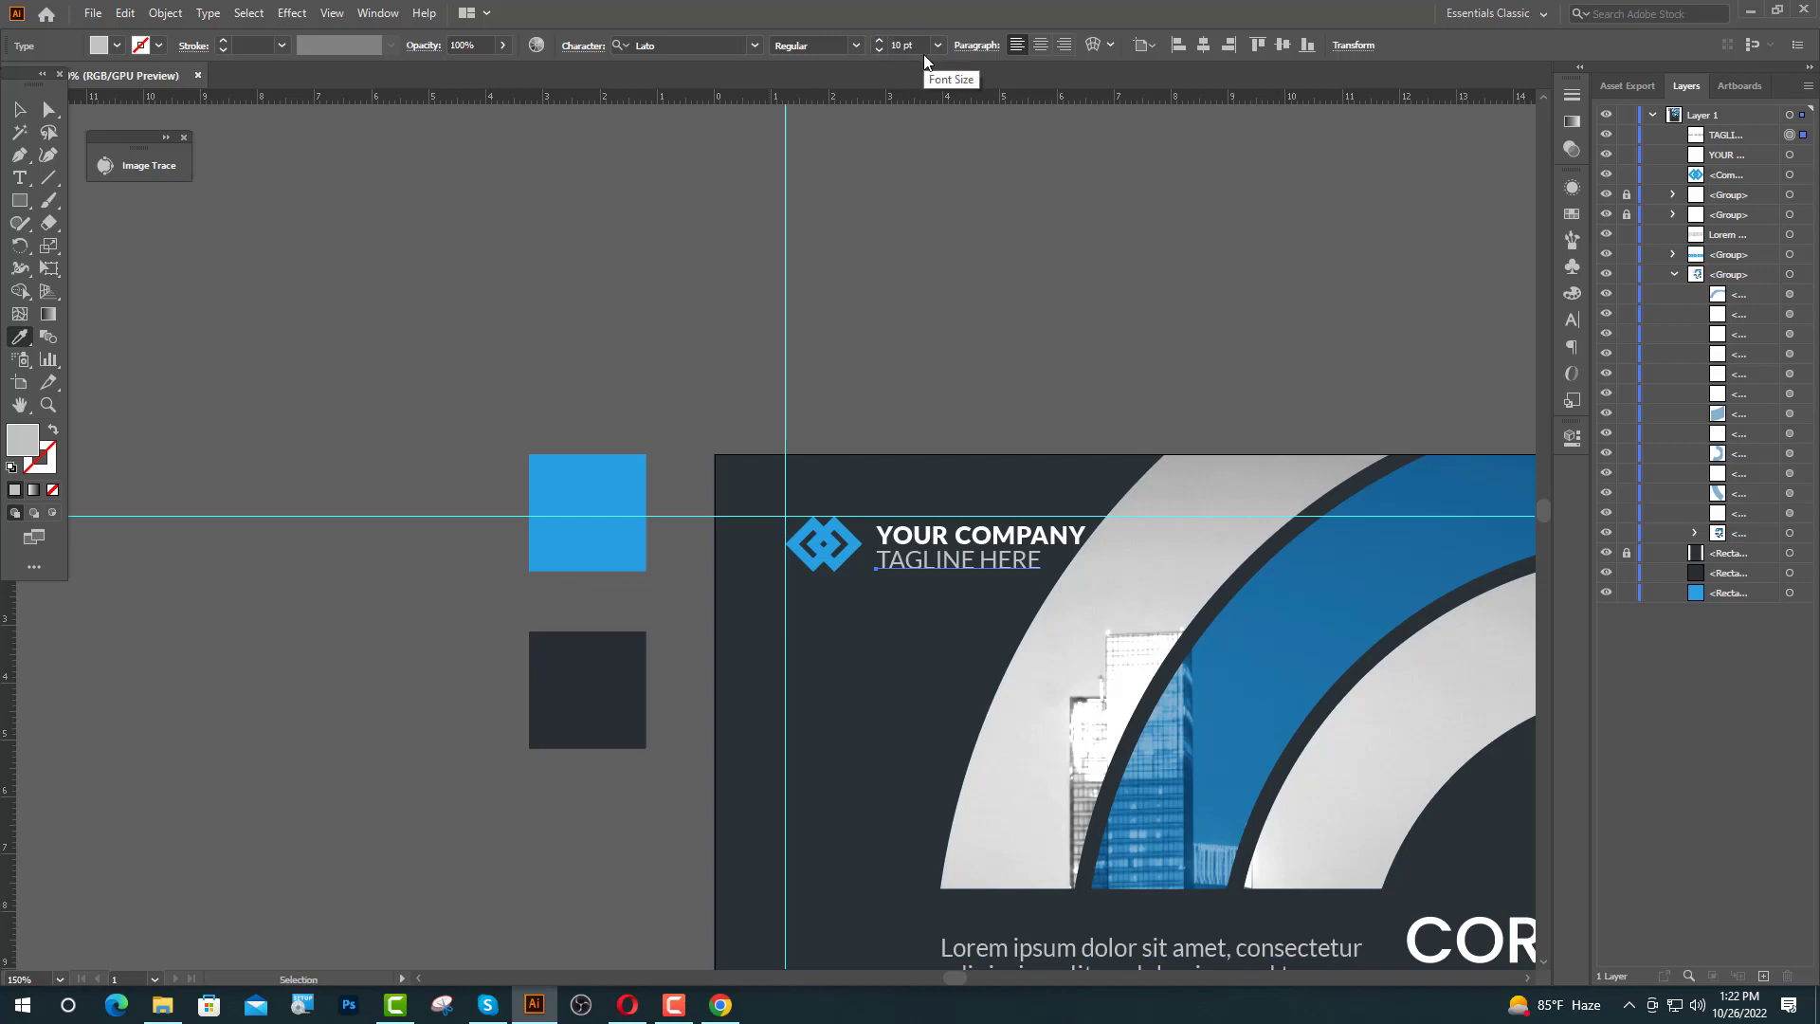
- Set the tagline's tracking to 200 and deselect it
{"action": "left_click", "coordinate": [1572, 320]}
{"action": "left_click", "coordinate": [1536, 288]}
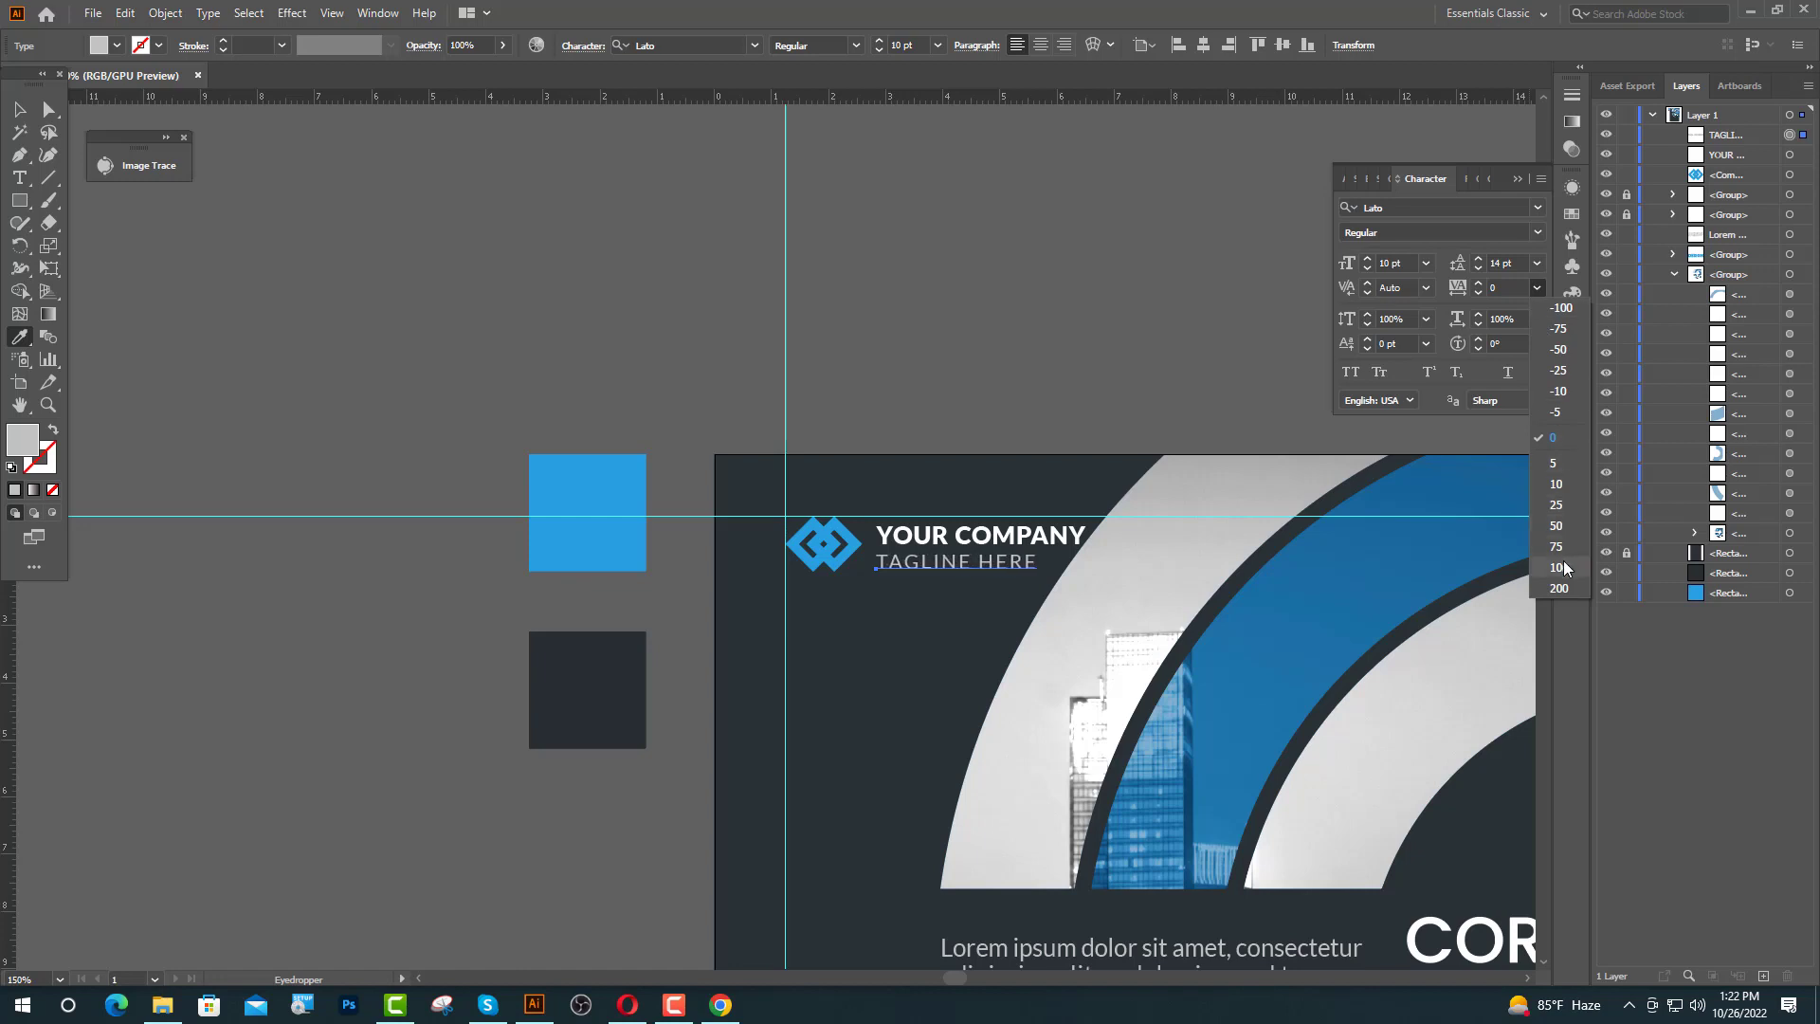
{"action": "left_click", "coordinate": [1559, 587]}
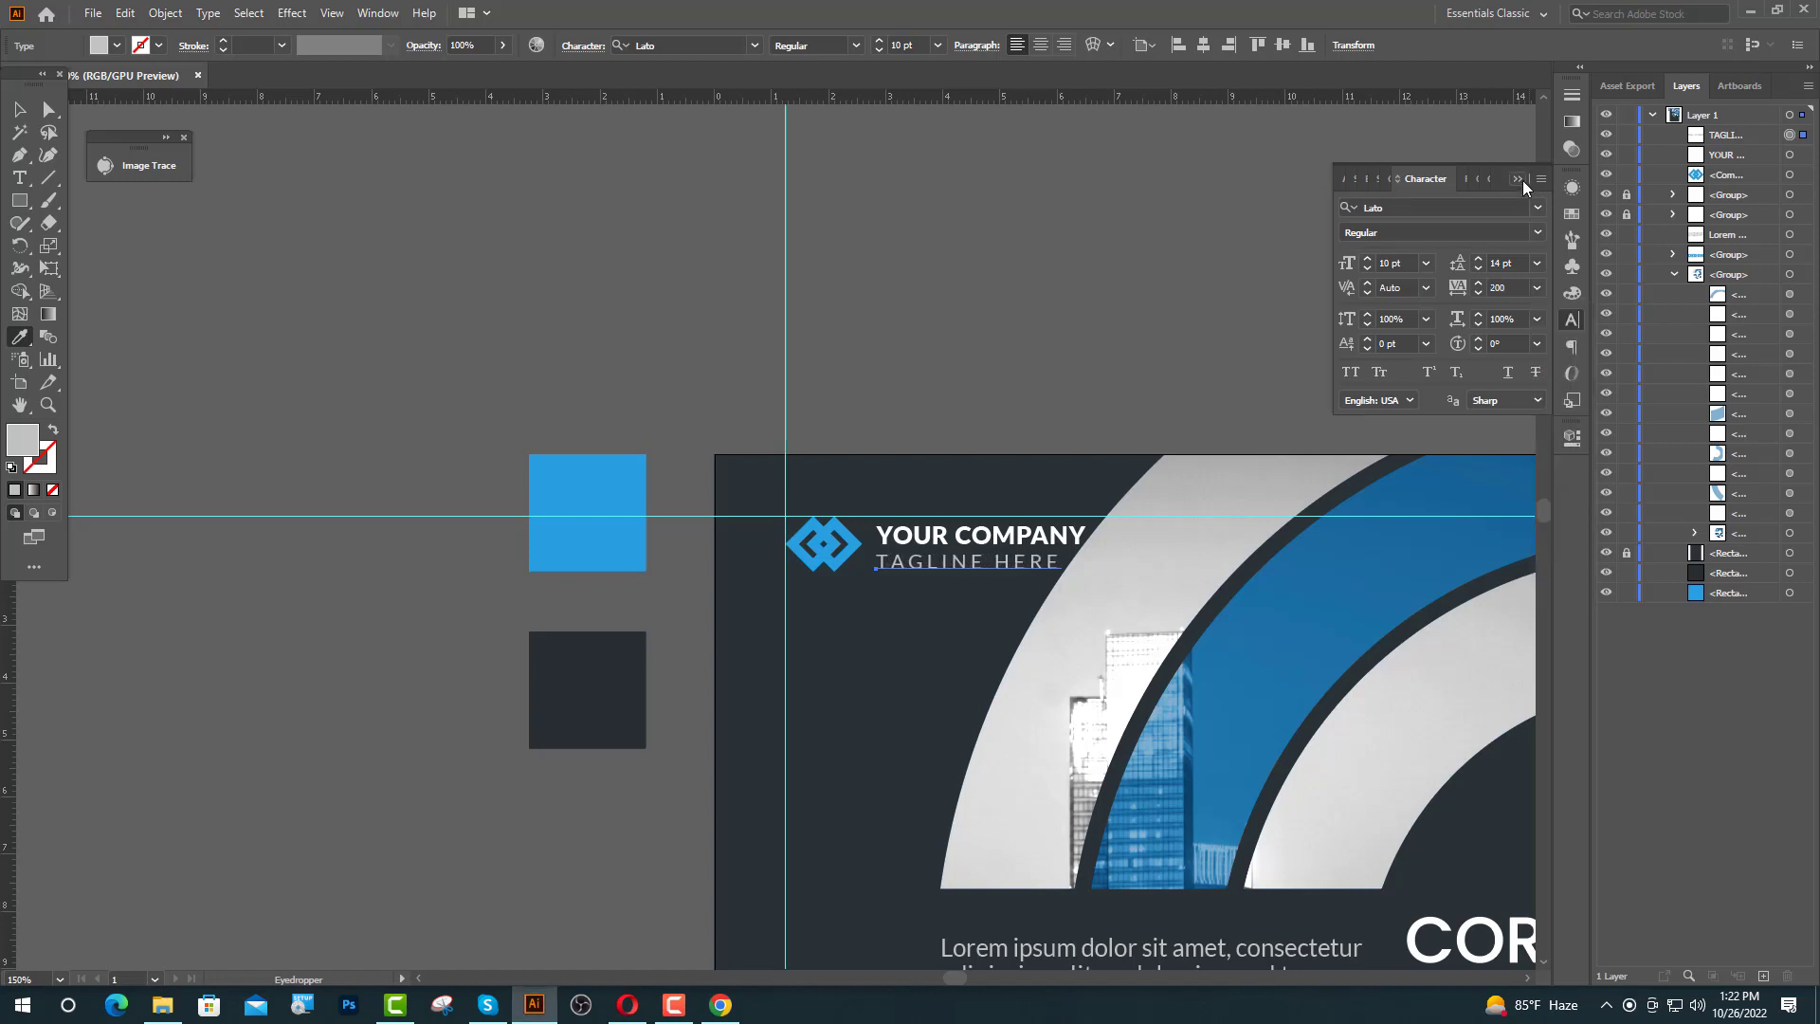
{"action": "left_click", "coordinate": [1522, 181]}
{"action": "left_click", "coordinate": [18, 109]}
{"action": "left_click", "coordinate": [251, 319]}
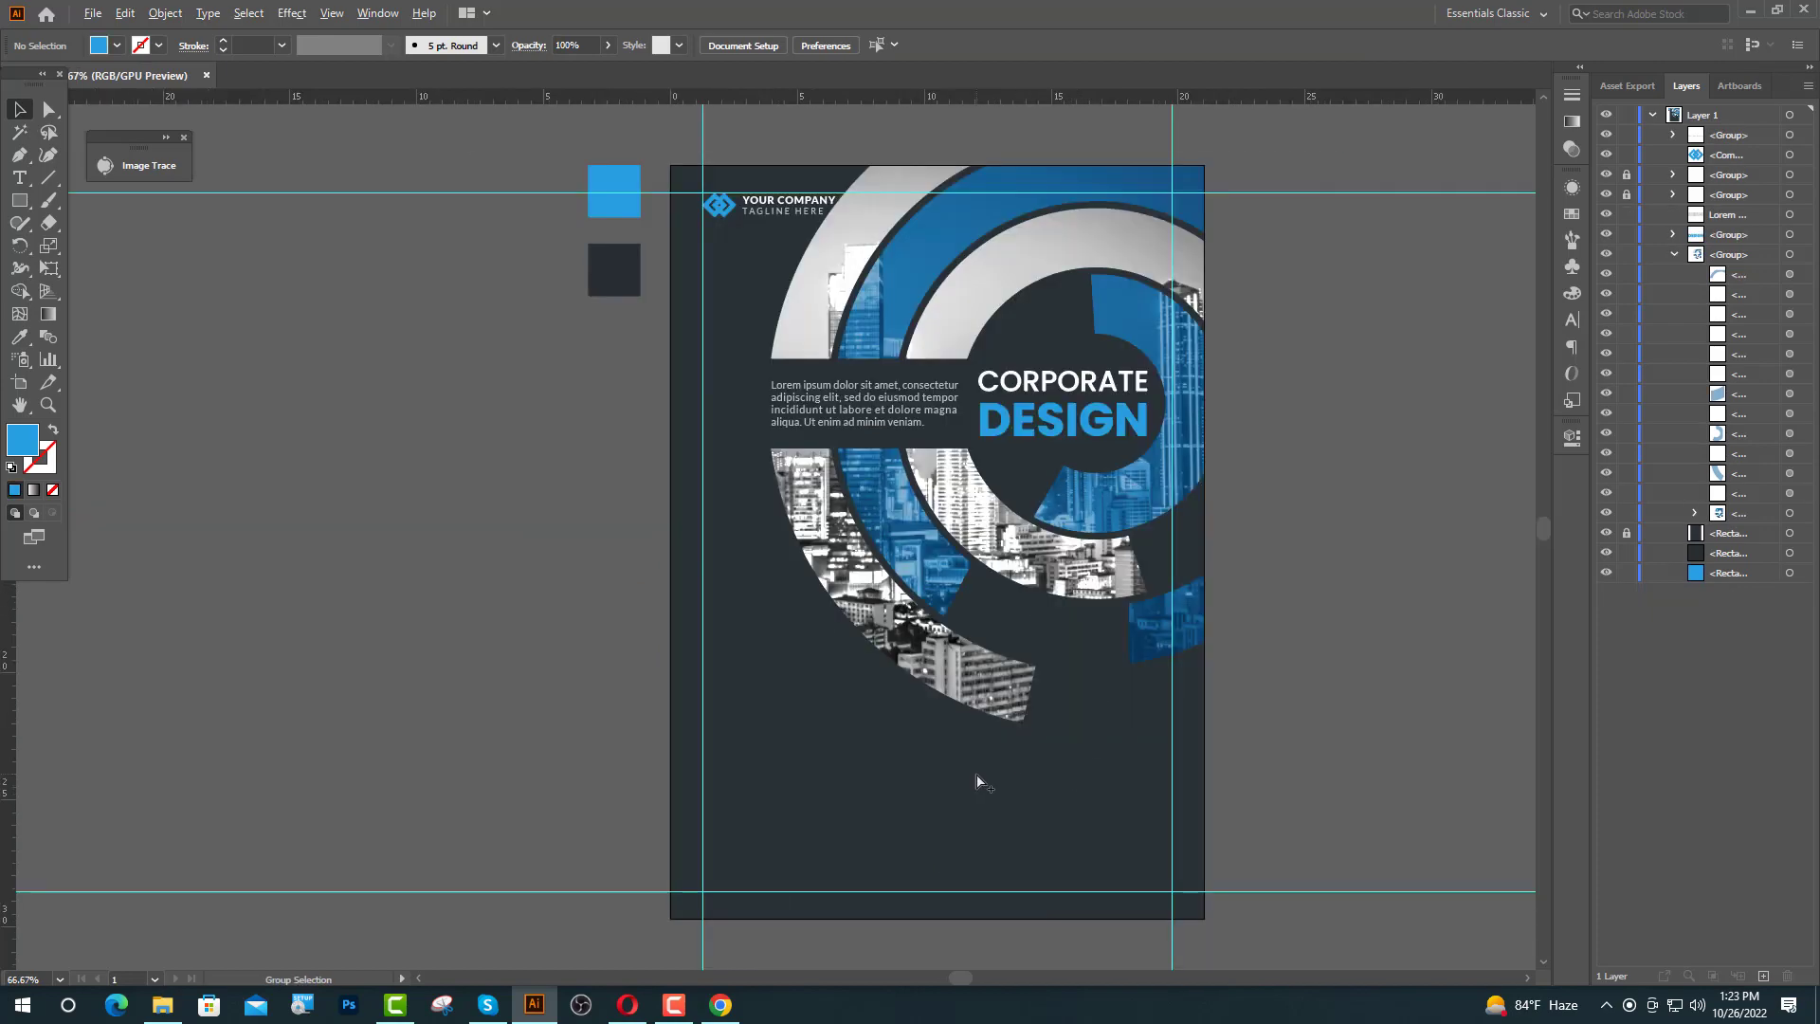
- Place a new text object on the lower part of the page and set its tracking to 0
{"action": "scroll", "coordinate": [981, 763], "scroll_direction": "up", "scroll_amount": 1, "text": "alt"}
{"action": "scroll", "coordinate": [985, 763], "scroll_direction": "down", "scroll_amount": 1}
{"action": "left_click", "coordinate": [20, 179]}
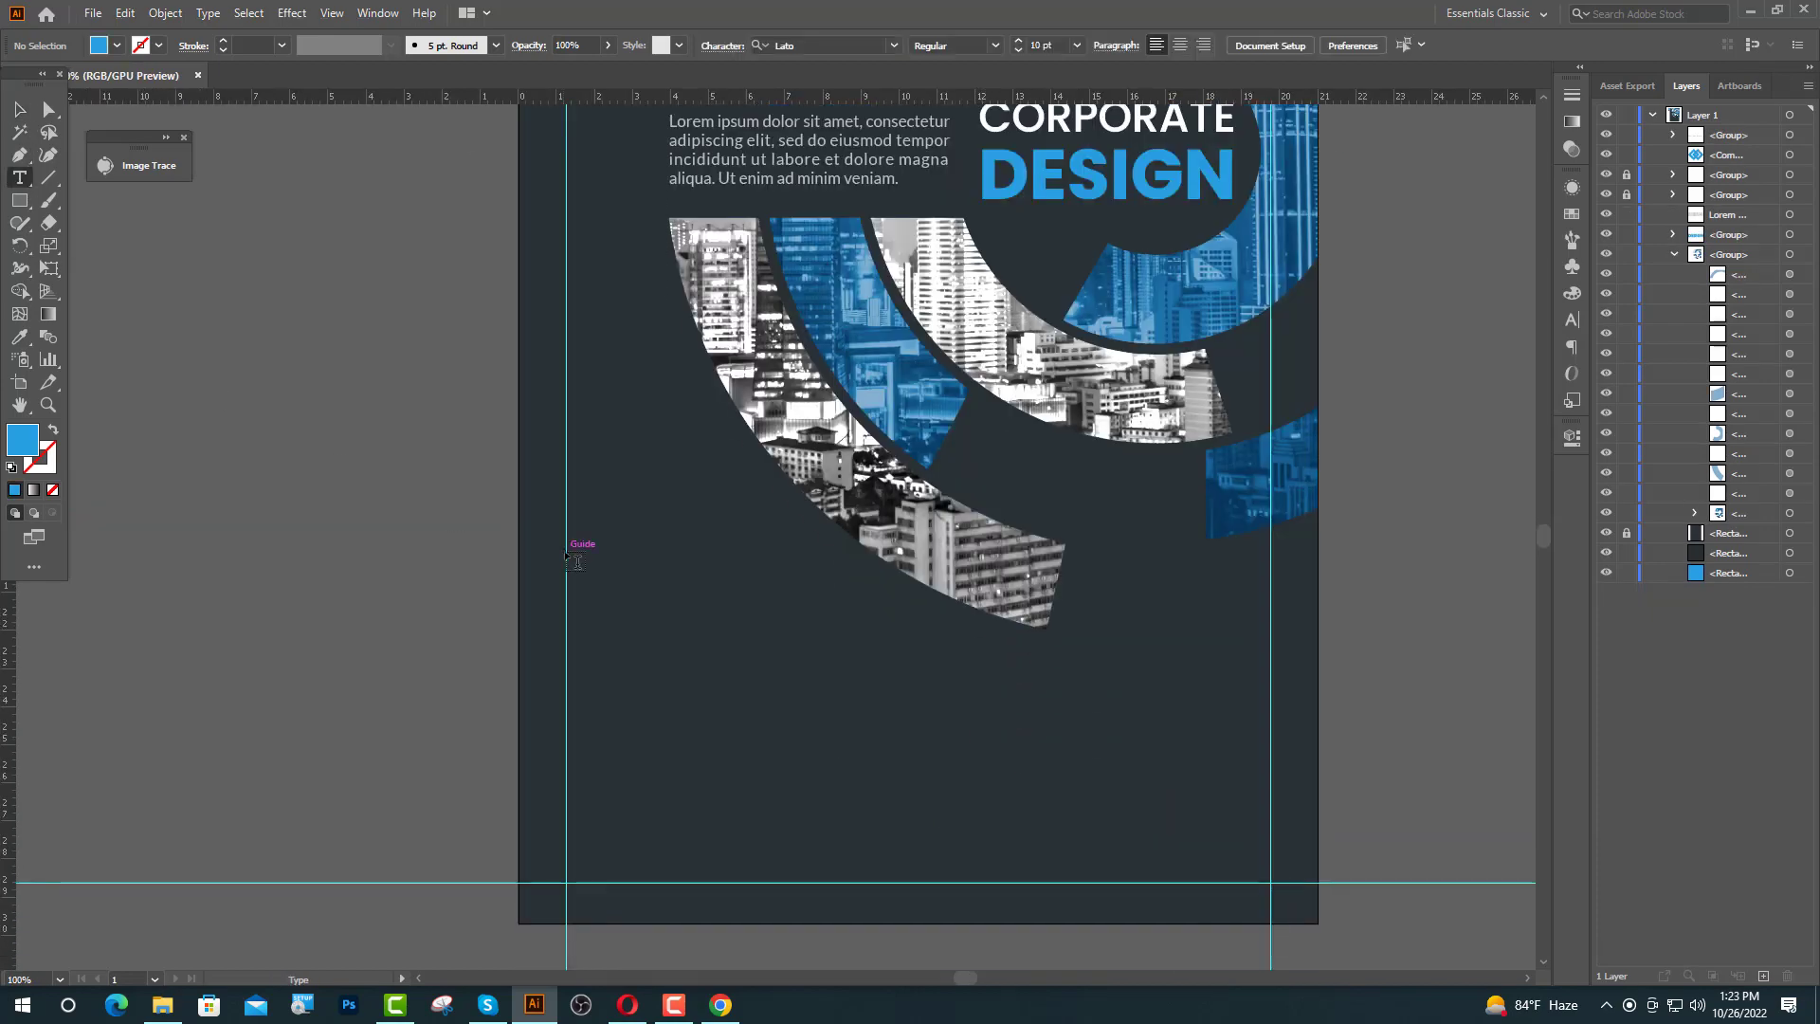
{"action": "left_click", "coordinate": [592, 537]}
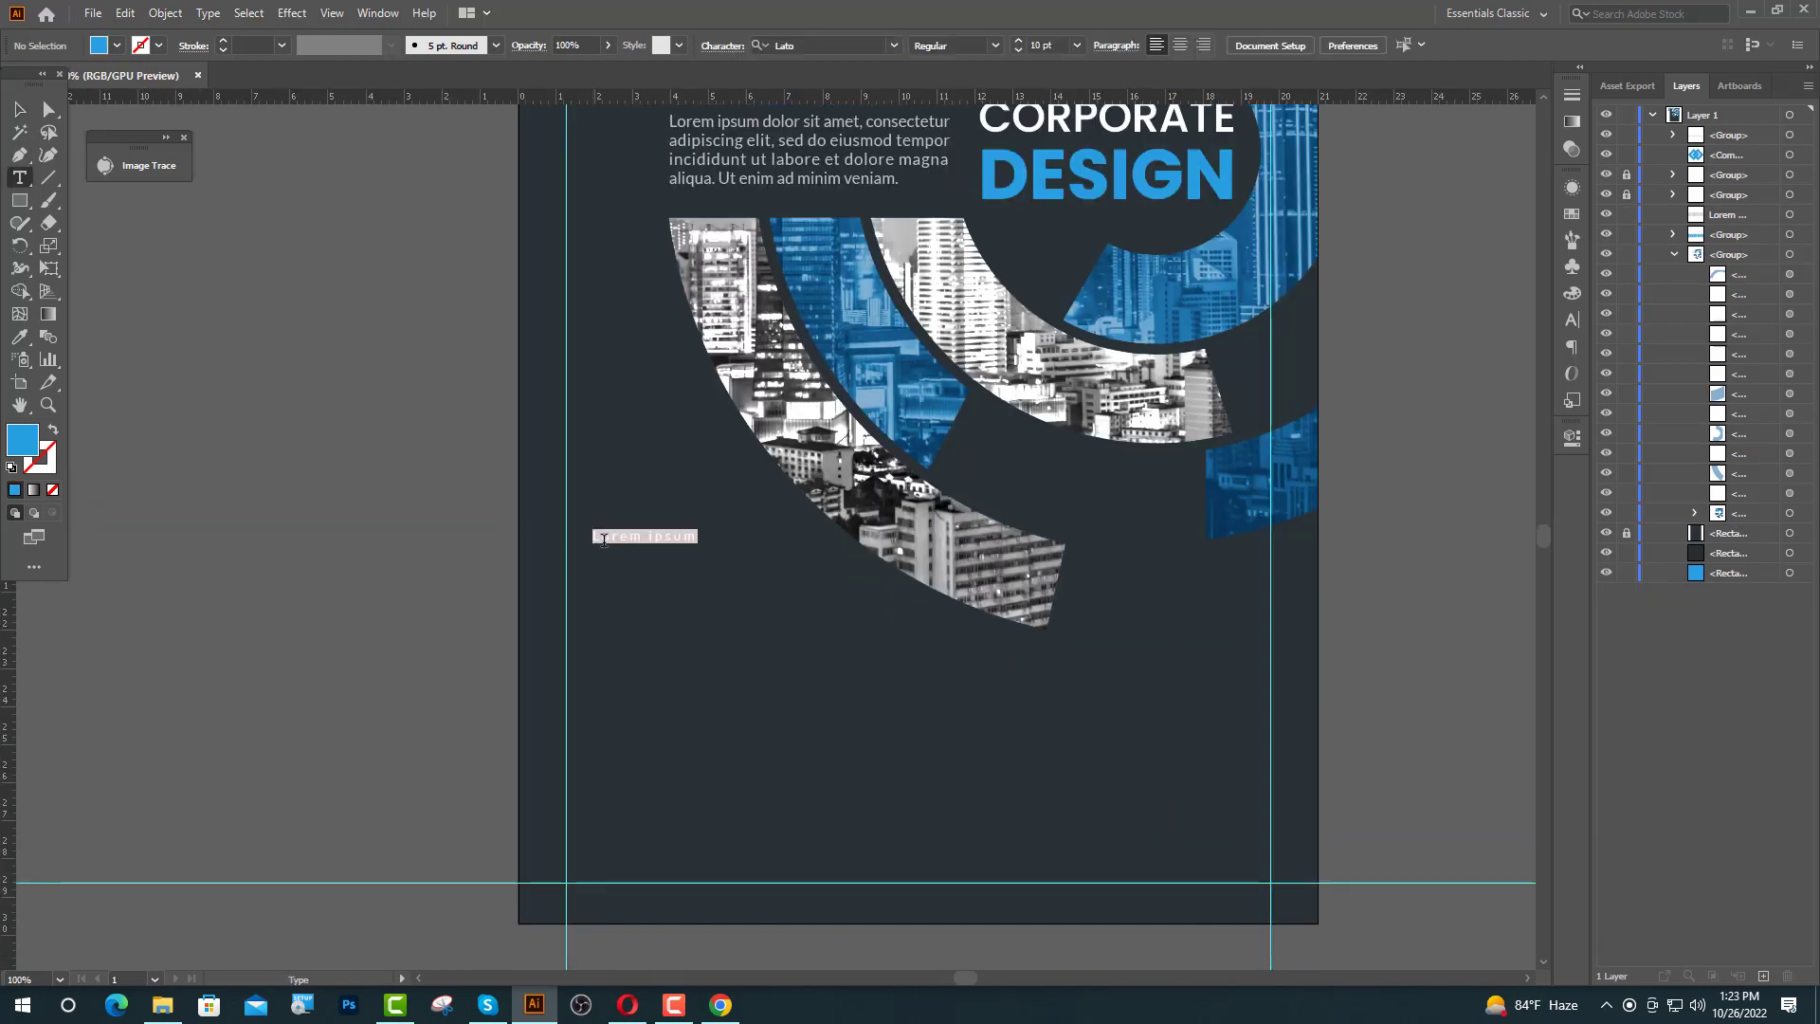
{"action": "left_click", "coordinate": [1572, 319]}
{"action": "left_click", "coordinate": [1536, 287]}
{"action": "left_click", "coordinate": [1552, 437]}
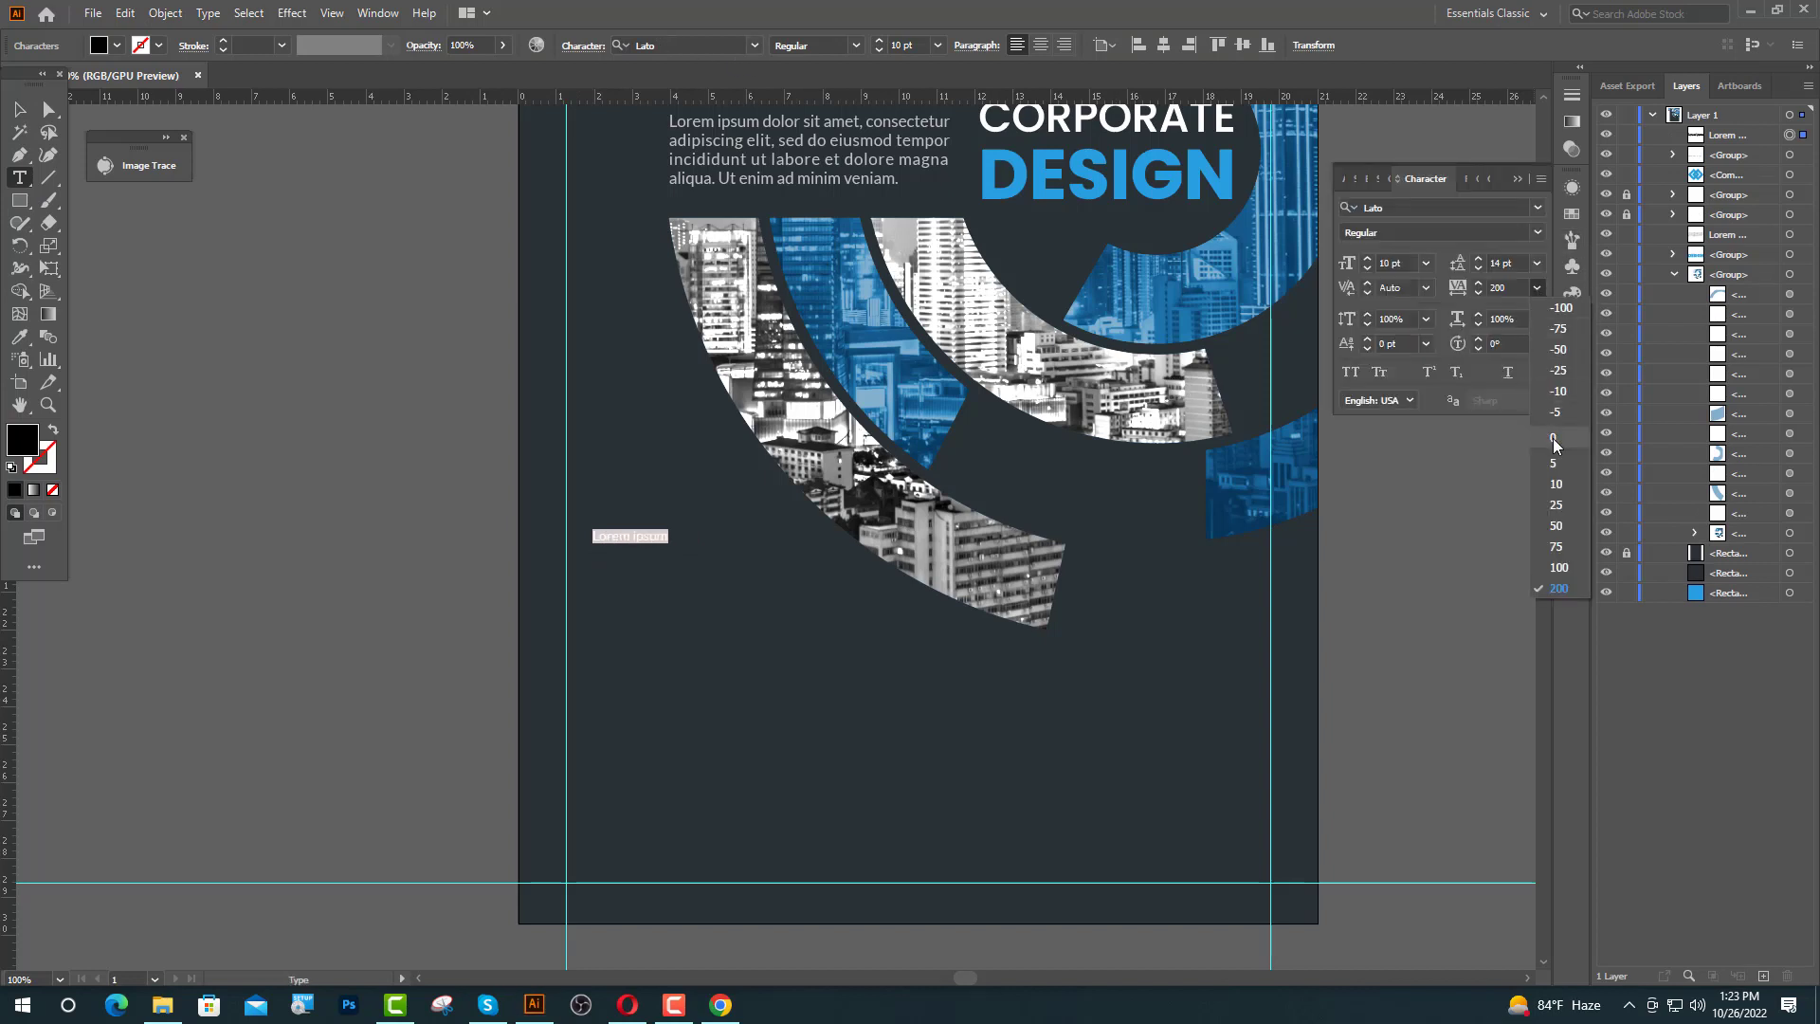
{"action": "left_click", "coordinate": [1516, 180]}
- Set the new placeholder text to Poppins Bold at 100 pt
{"action": "left_click", "coordinate": [697, 47]}
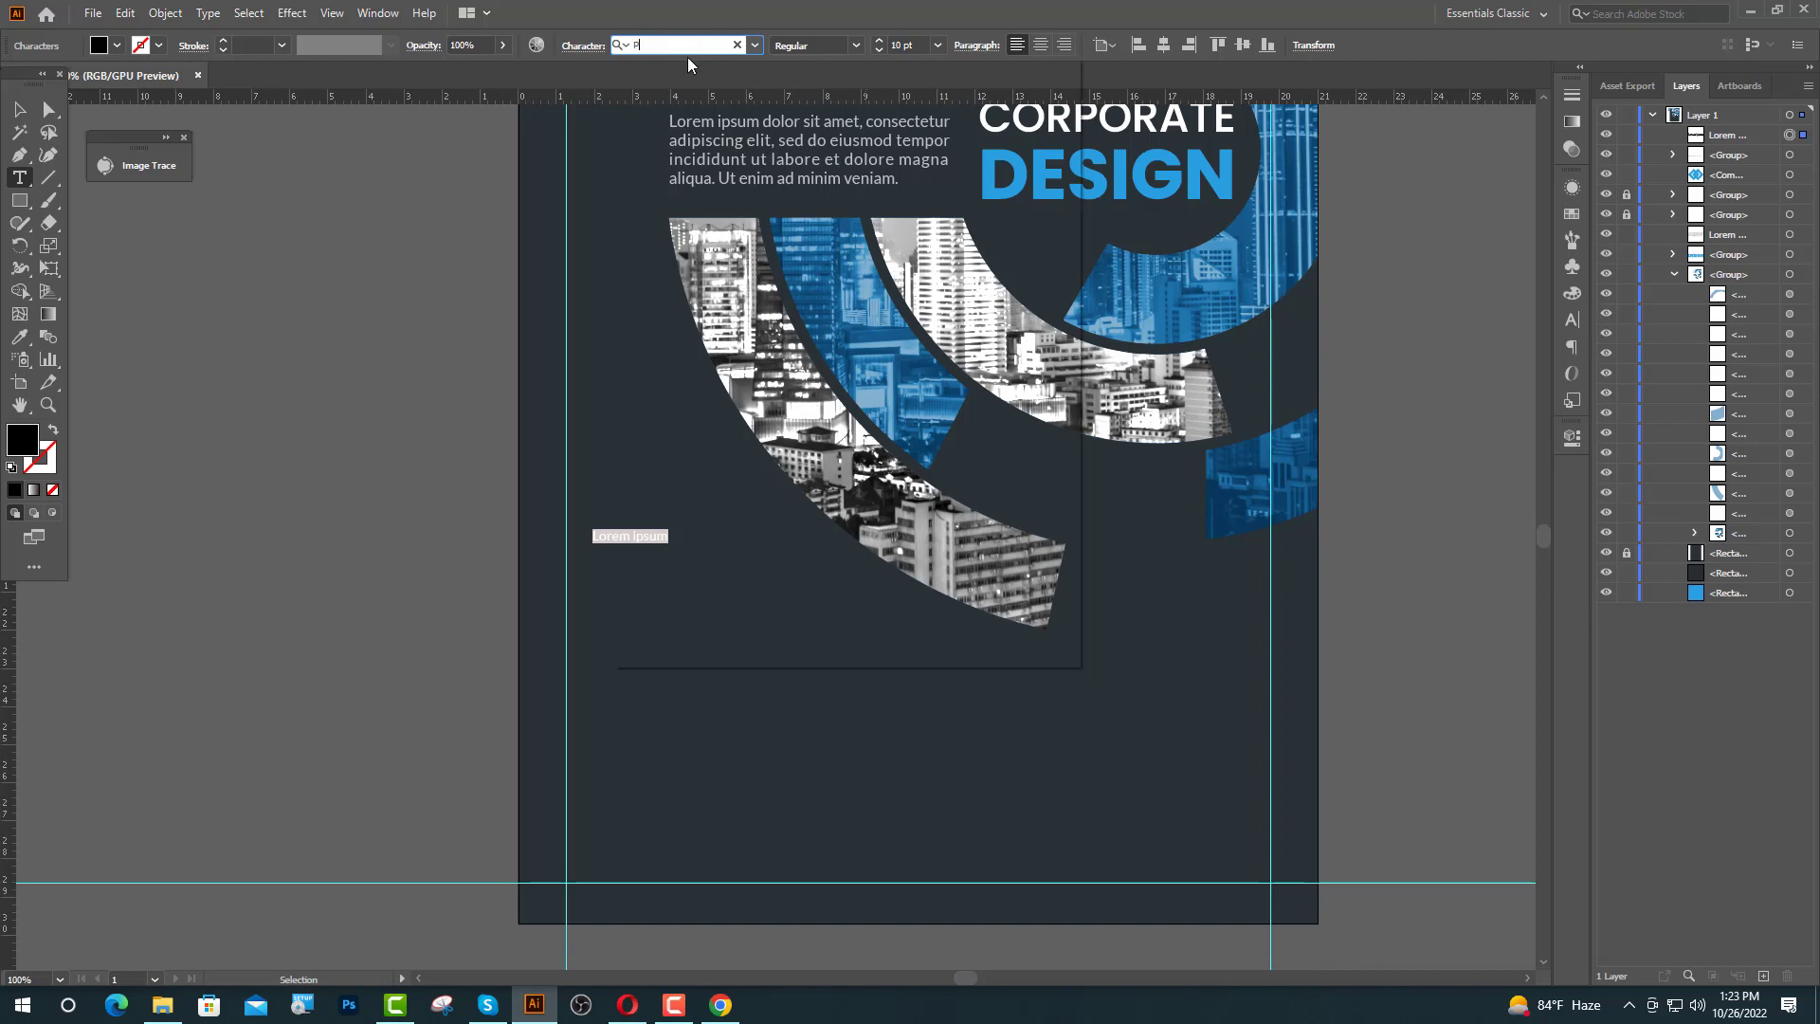
{"action": "type", "text": "Po"}
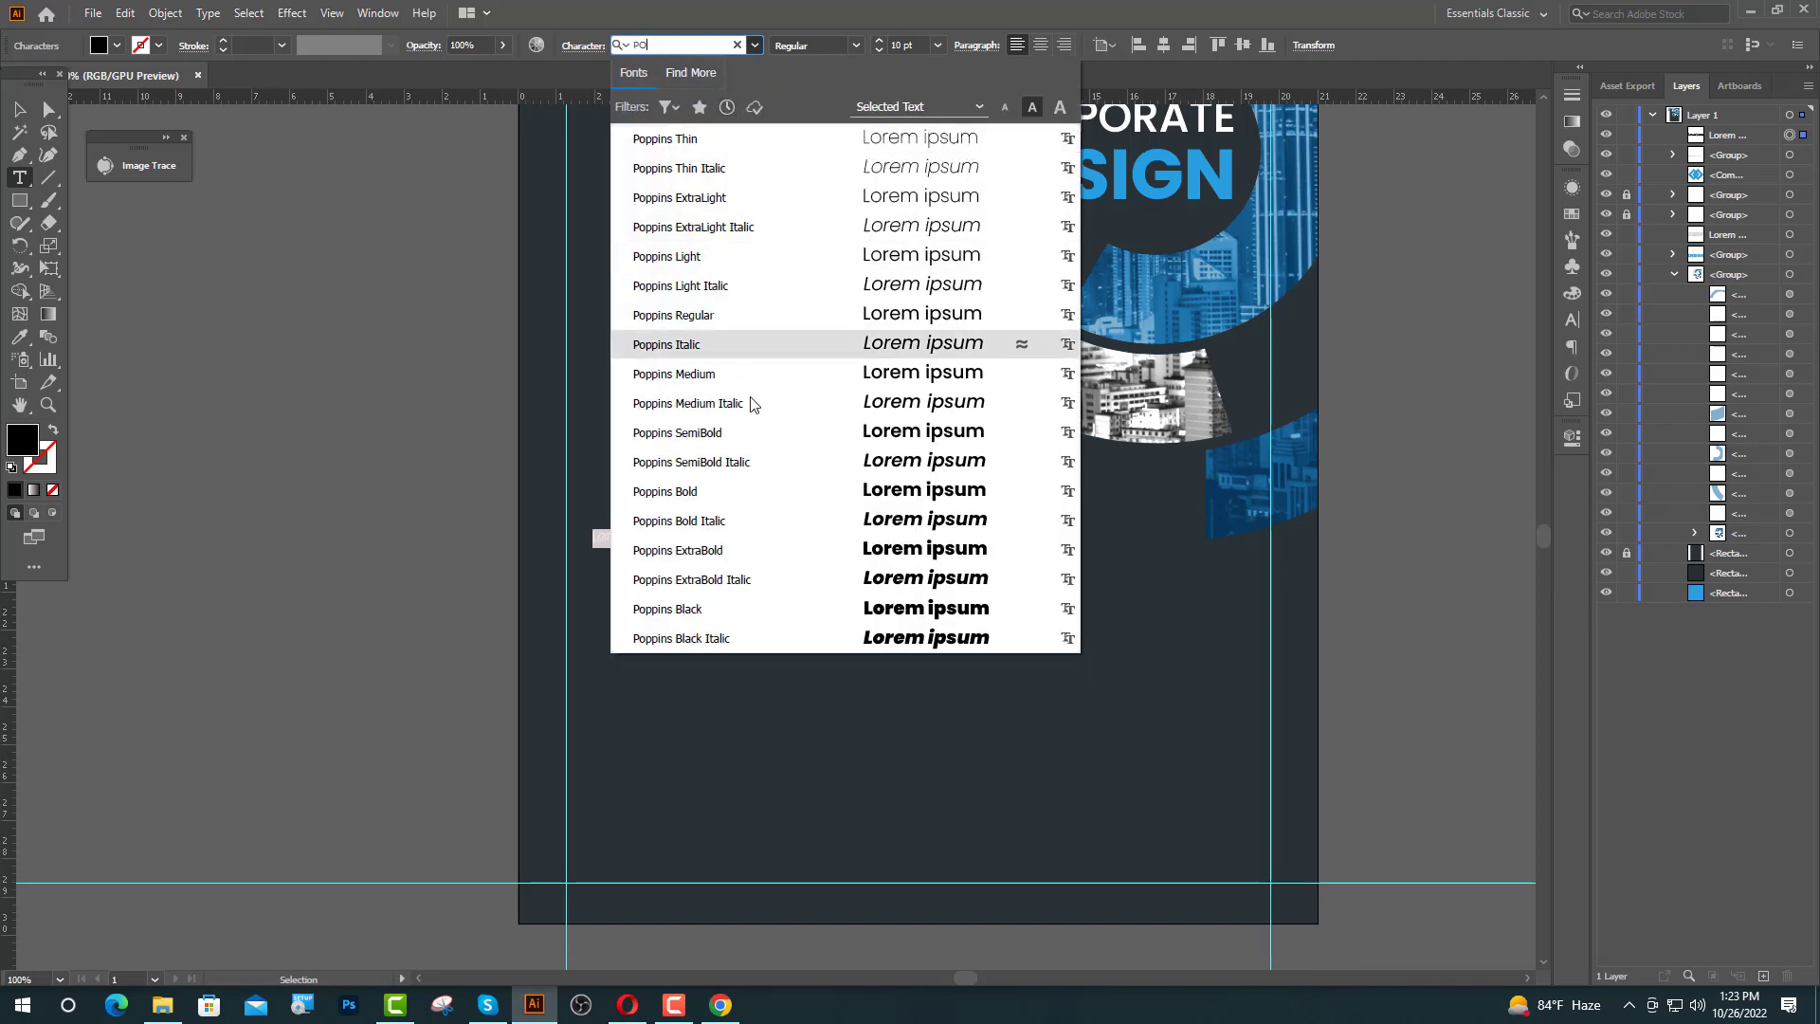
{"action": "left_click", "coordinate": [693, 491]}
{"action": "double_click", "coordinate": [892, 45]}
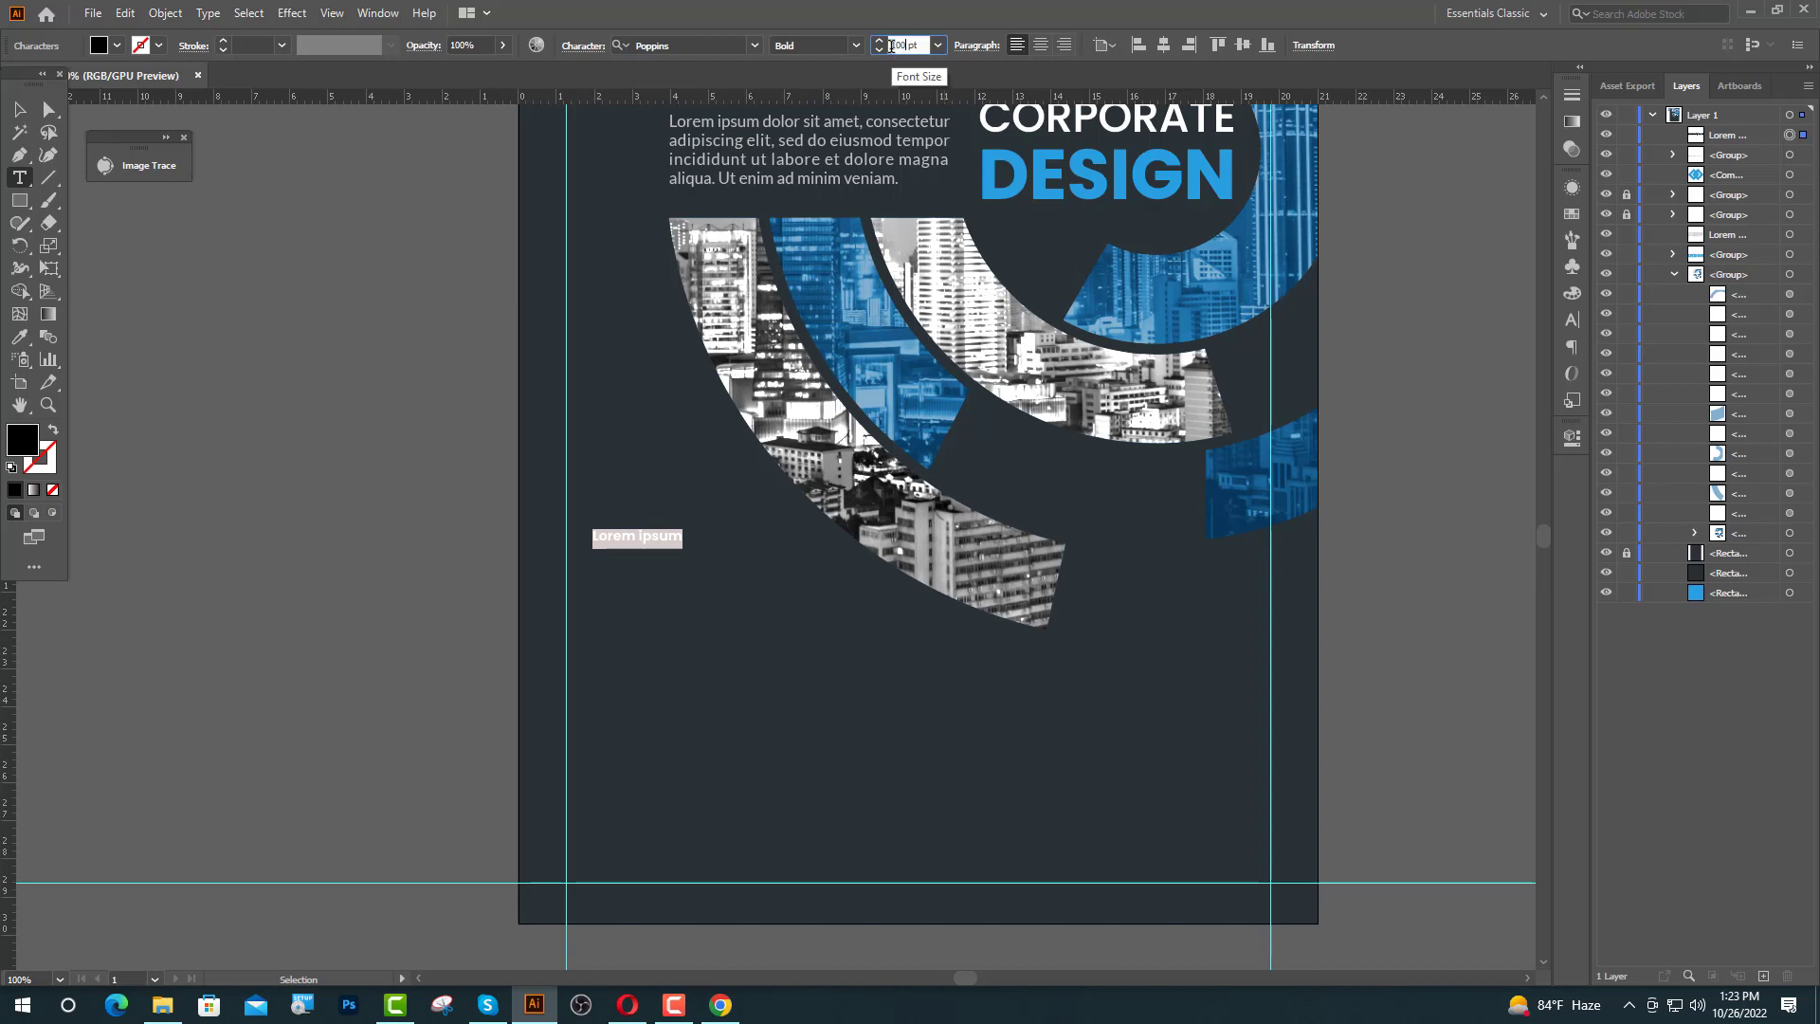
{"action": "key", "text": "Return"}
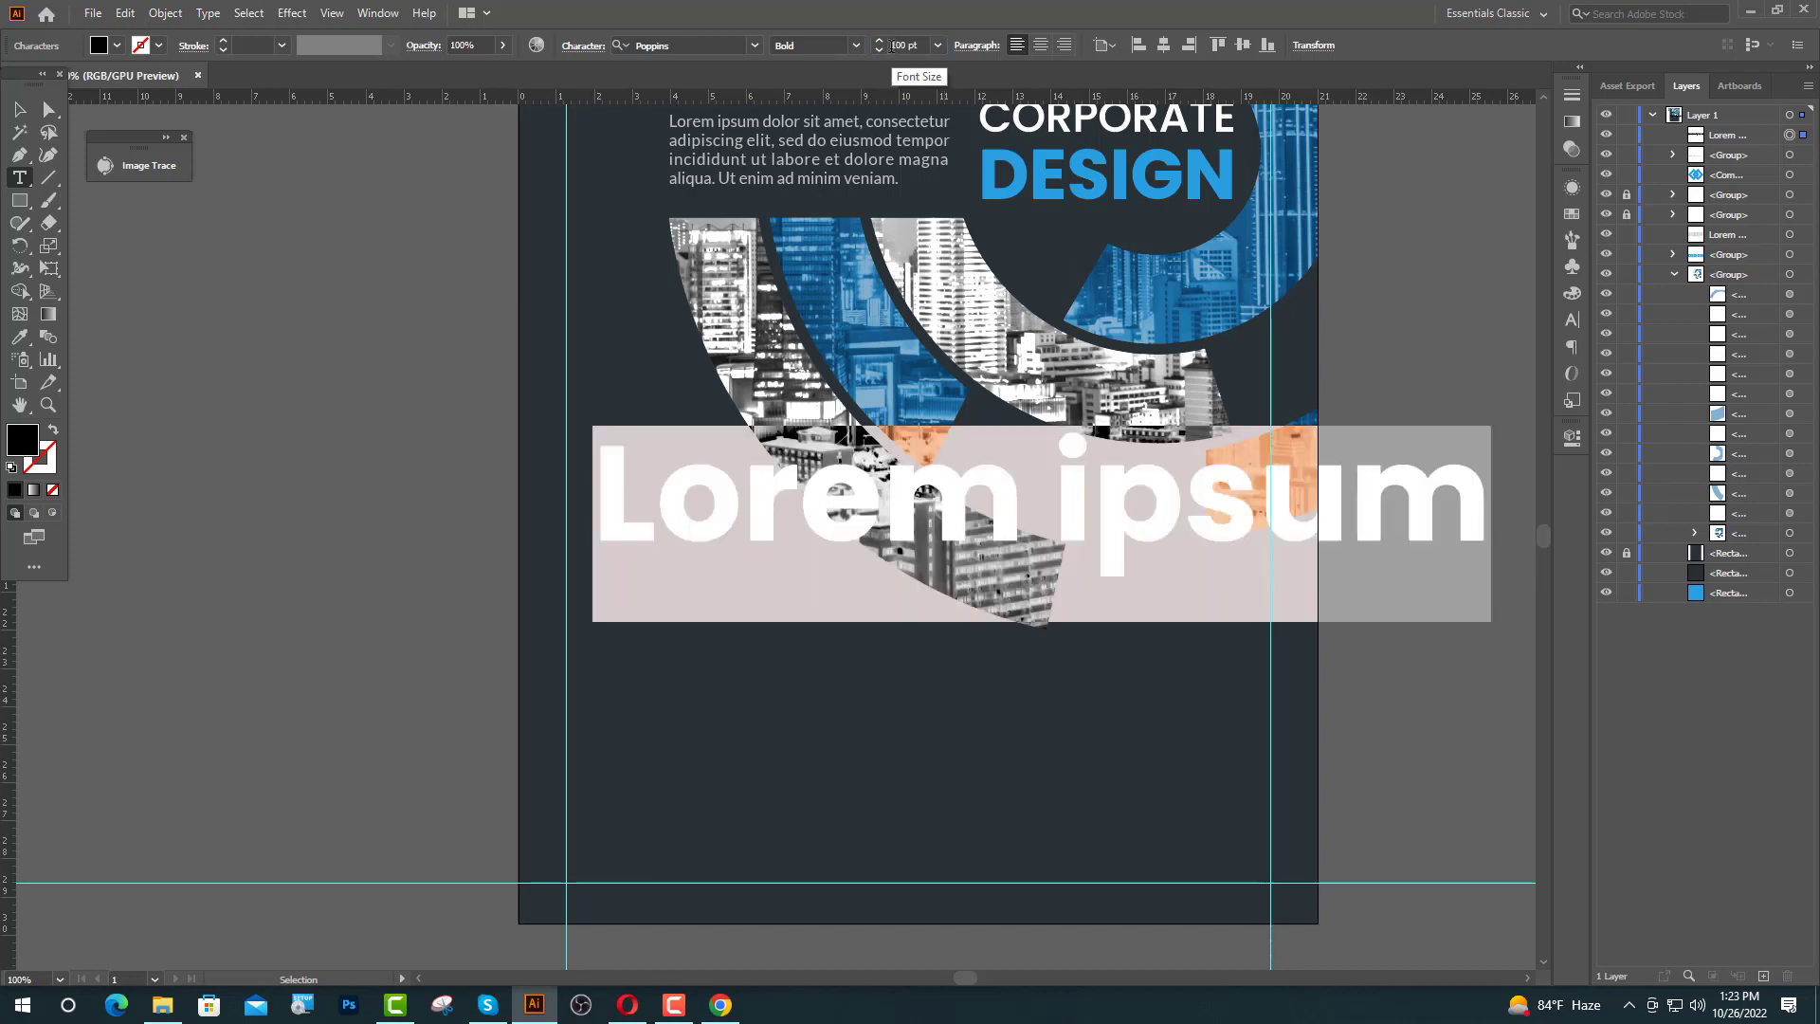
- Replace the placeholder with "2035" and align it to the page's left margin guide below the circular artwork
{"action": "type", "text": "20"}
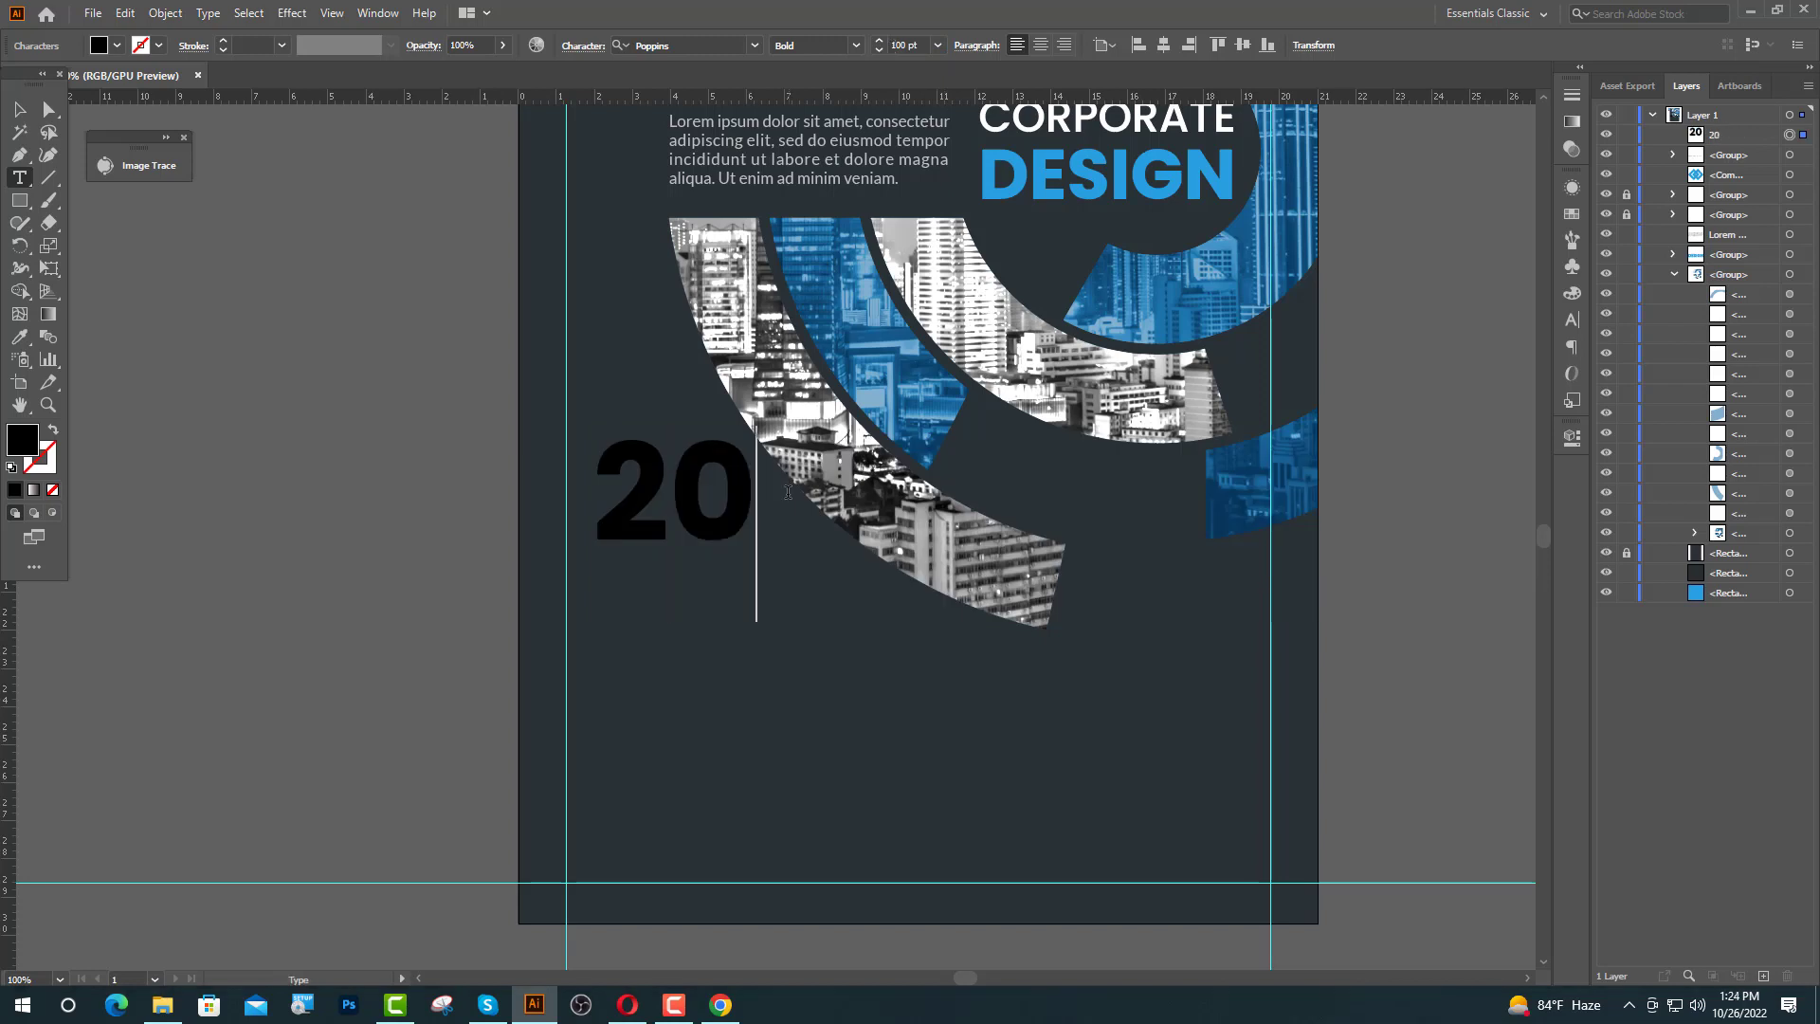
{"action": "type", "text": "35"}
{"action": "key", "text": "Escape"}
{"action": "left_click_drag", "start_coordinate": [730, 521], "coordinate": [703, 643]}
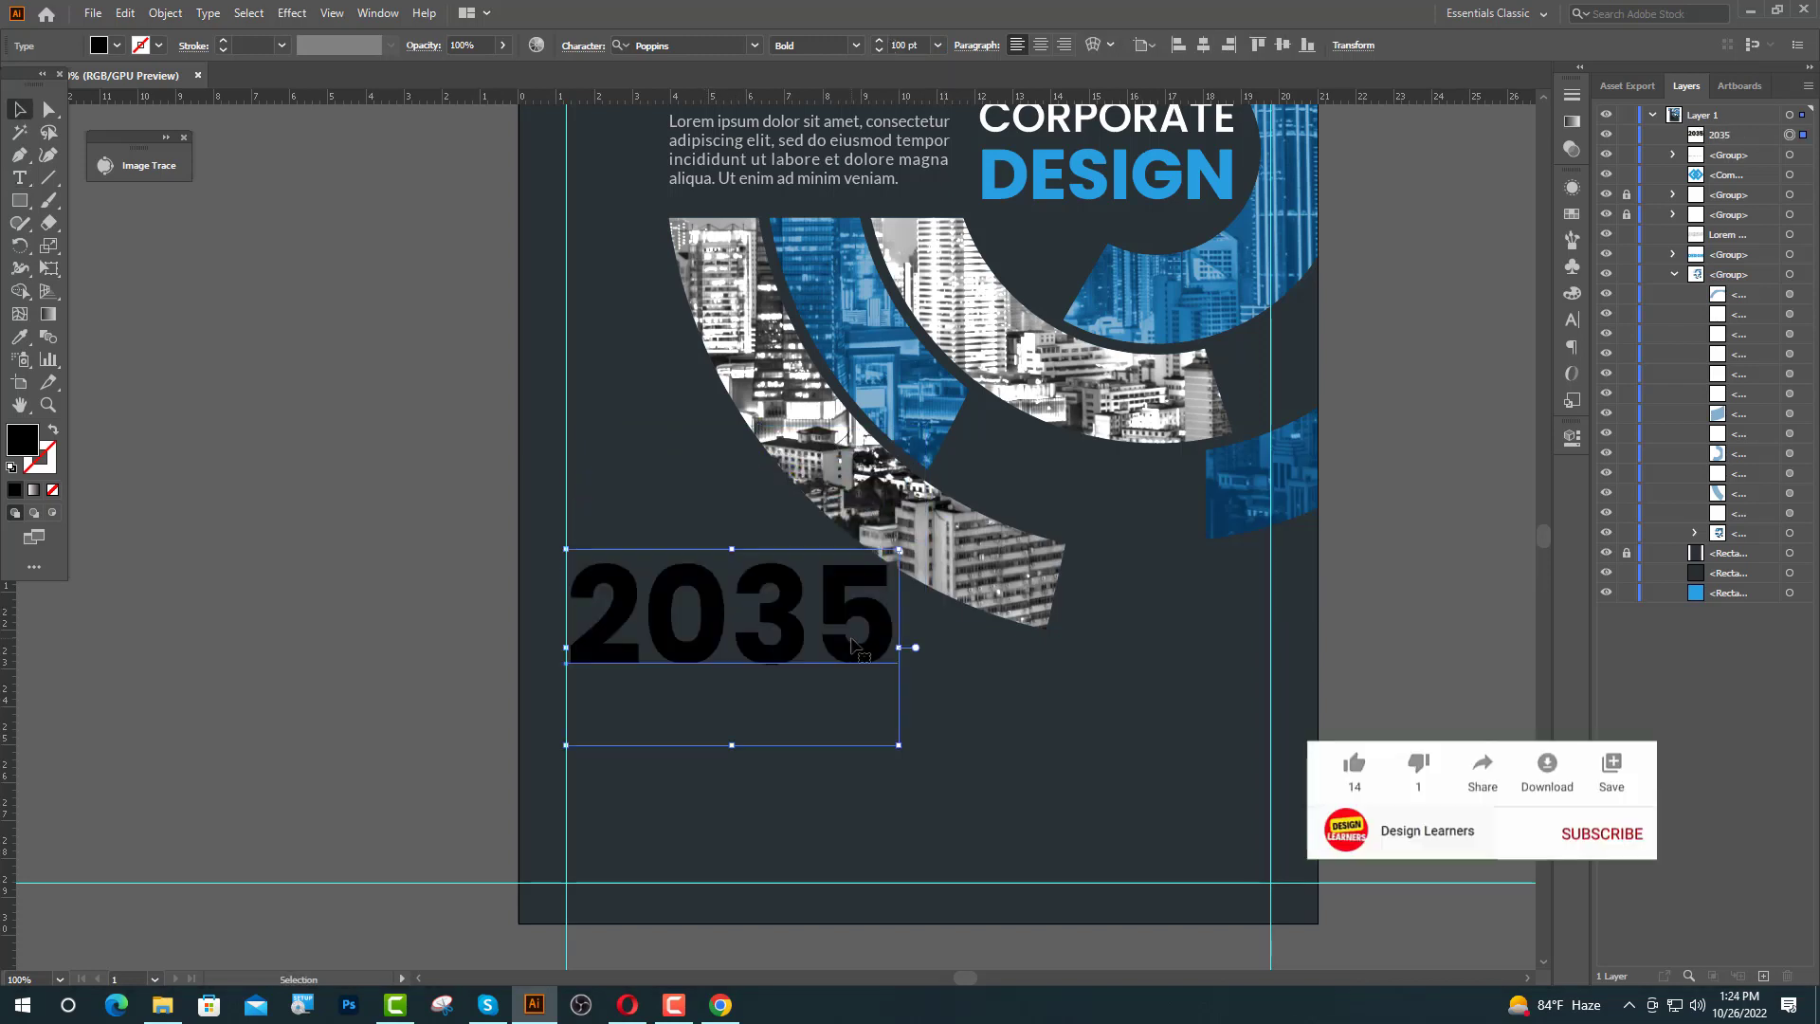
- Recolor the "2035" text white by sampling the "CORPORATE" title with the Eyedropper
{"action": "left_click", "coordinate": [19, 336]}
{"action": "left_click", "coordinate": [1019, 119]}
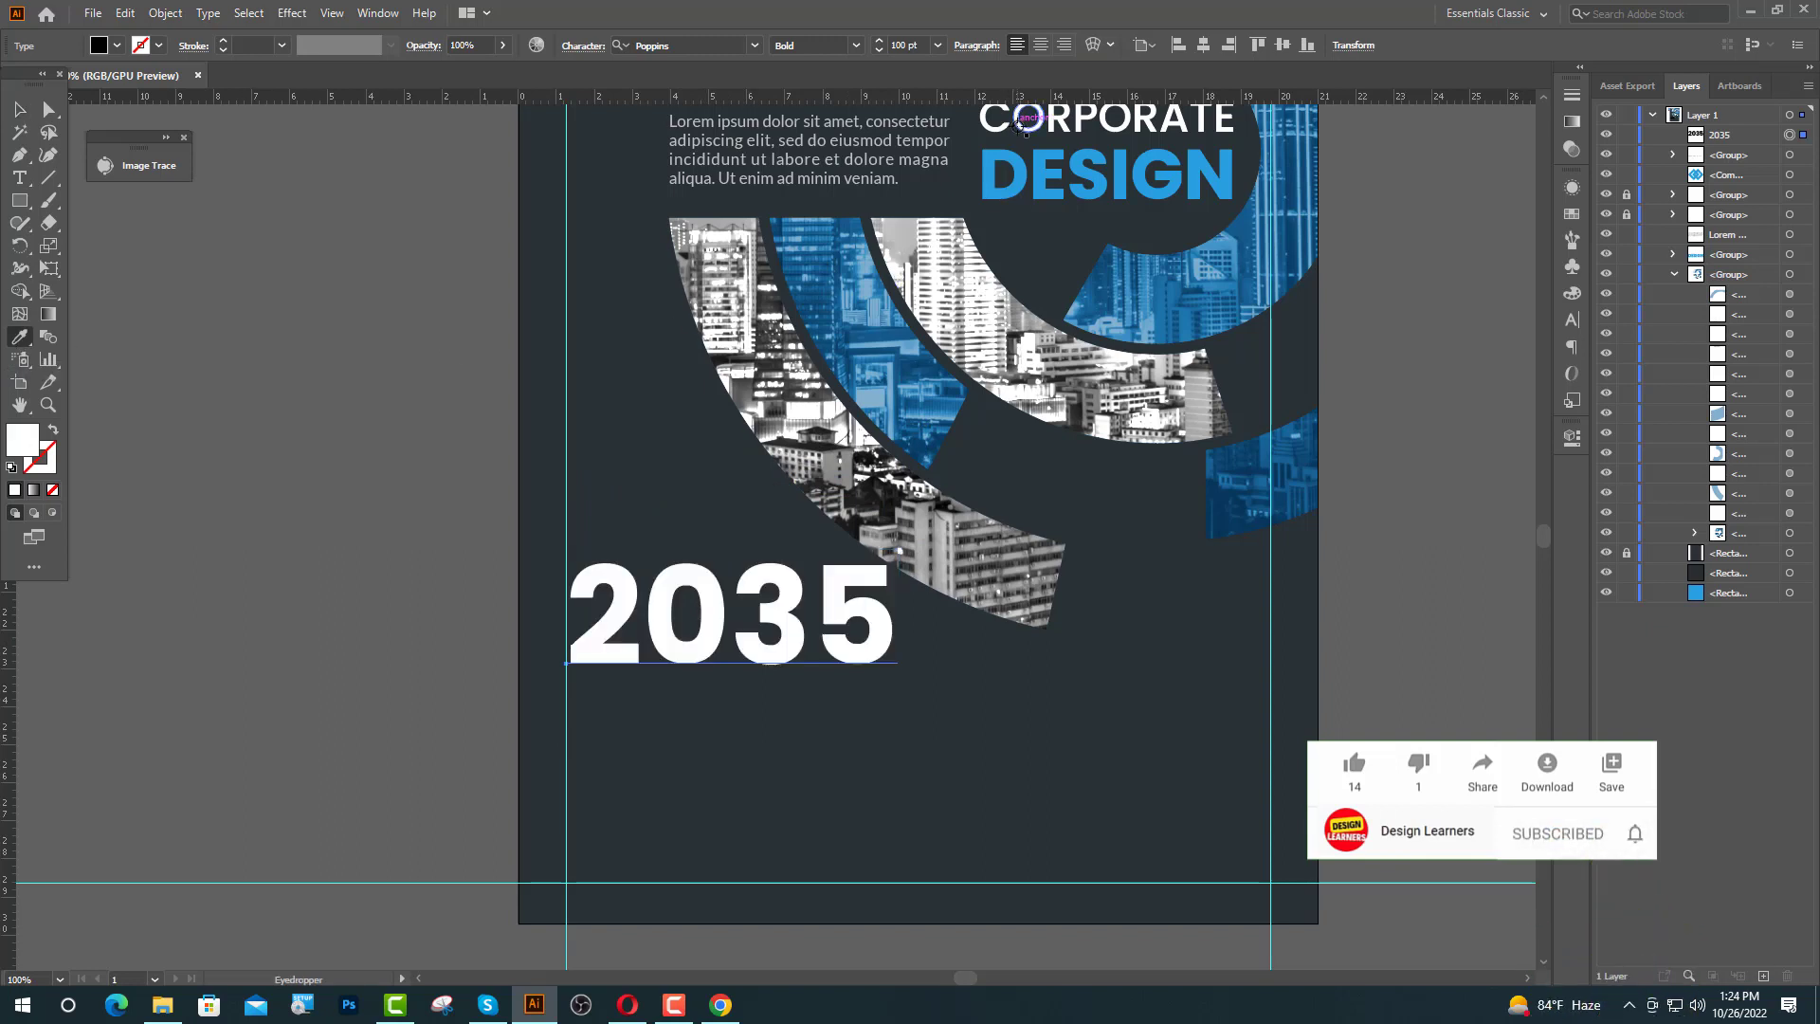
{"action": "key", "text": "v"}
- Reduce "2035" to 80 pt and move it up slightly along the left margin guide, then deselect it
{"action": "left_click", "coordinate": [896, 45]}
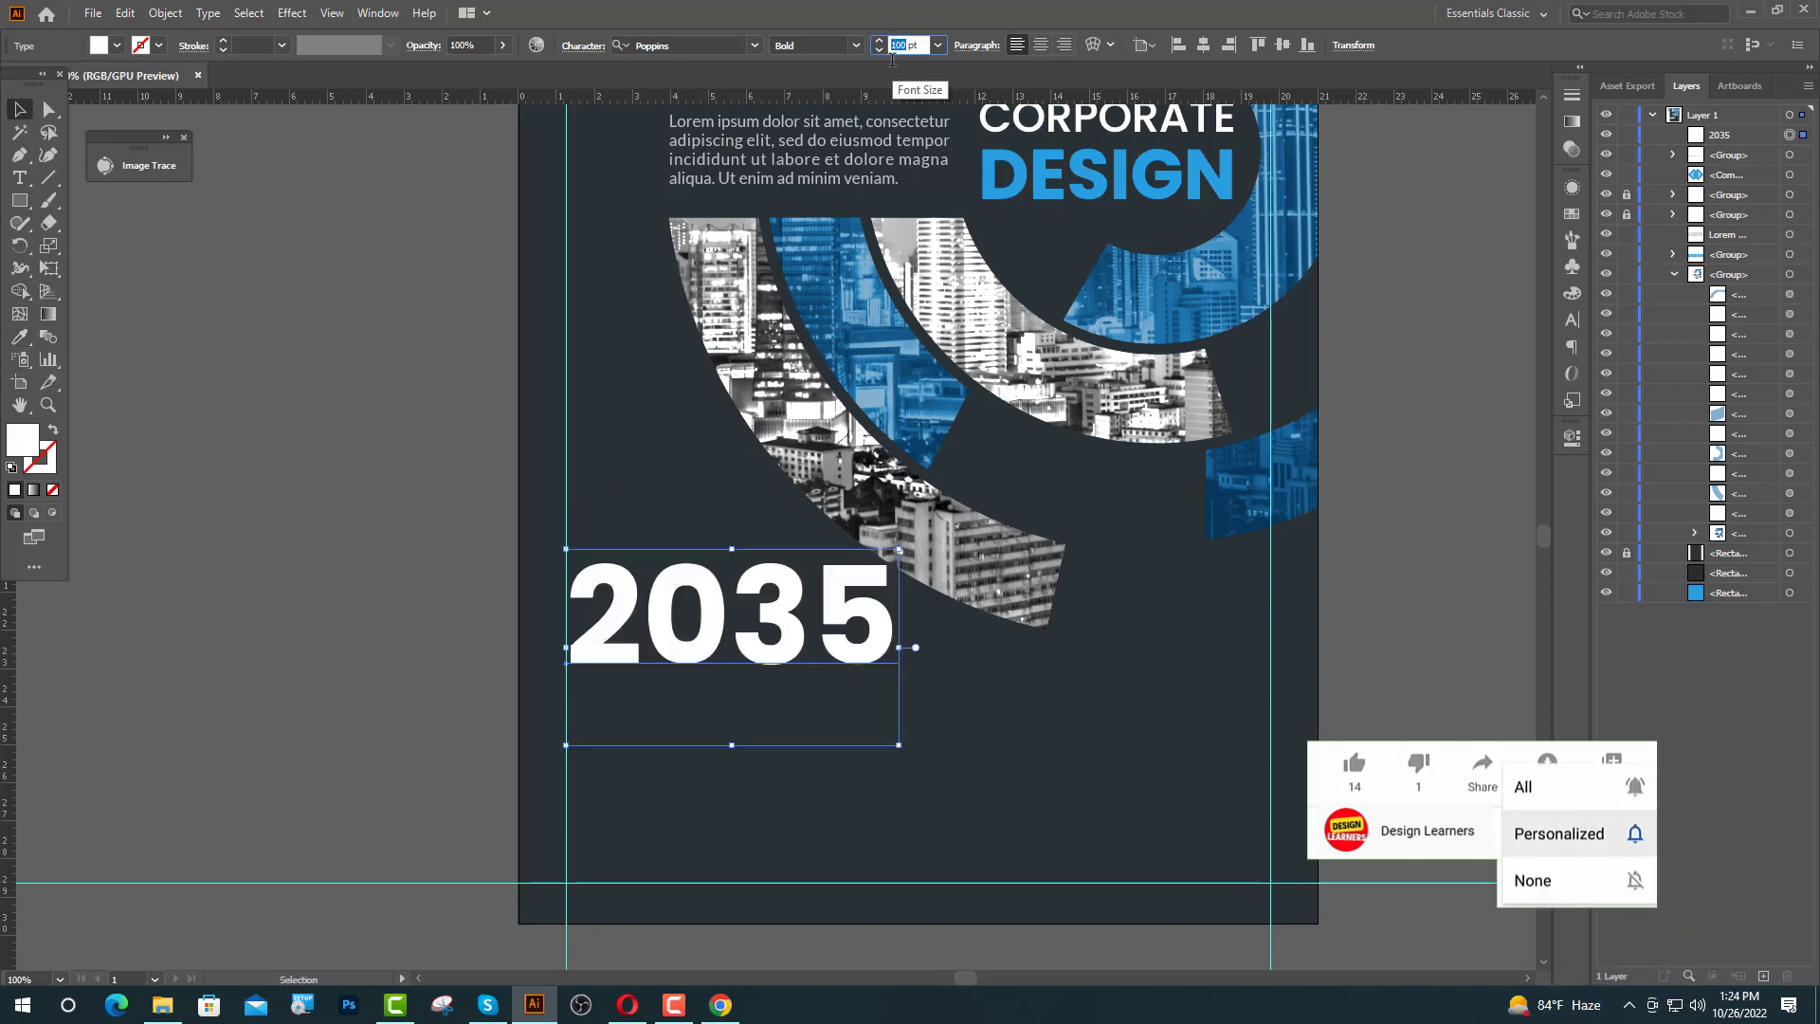
{"action": "type", "text": "80"}
{"action": "key", "text": "Return"}
{"action": "left_click_drag", "start_coordinate": [744, 646], "coordinate": [744, 594]}
{"action": "left_click", "coordinate": [670, 662]}
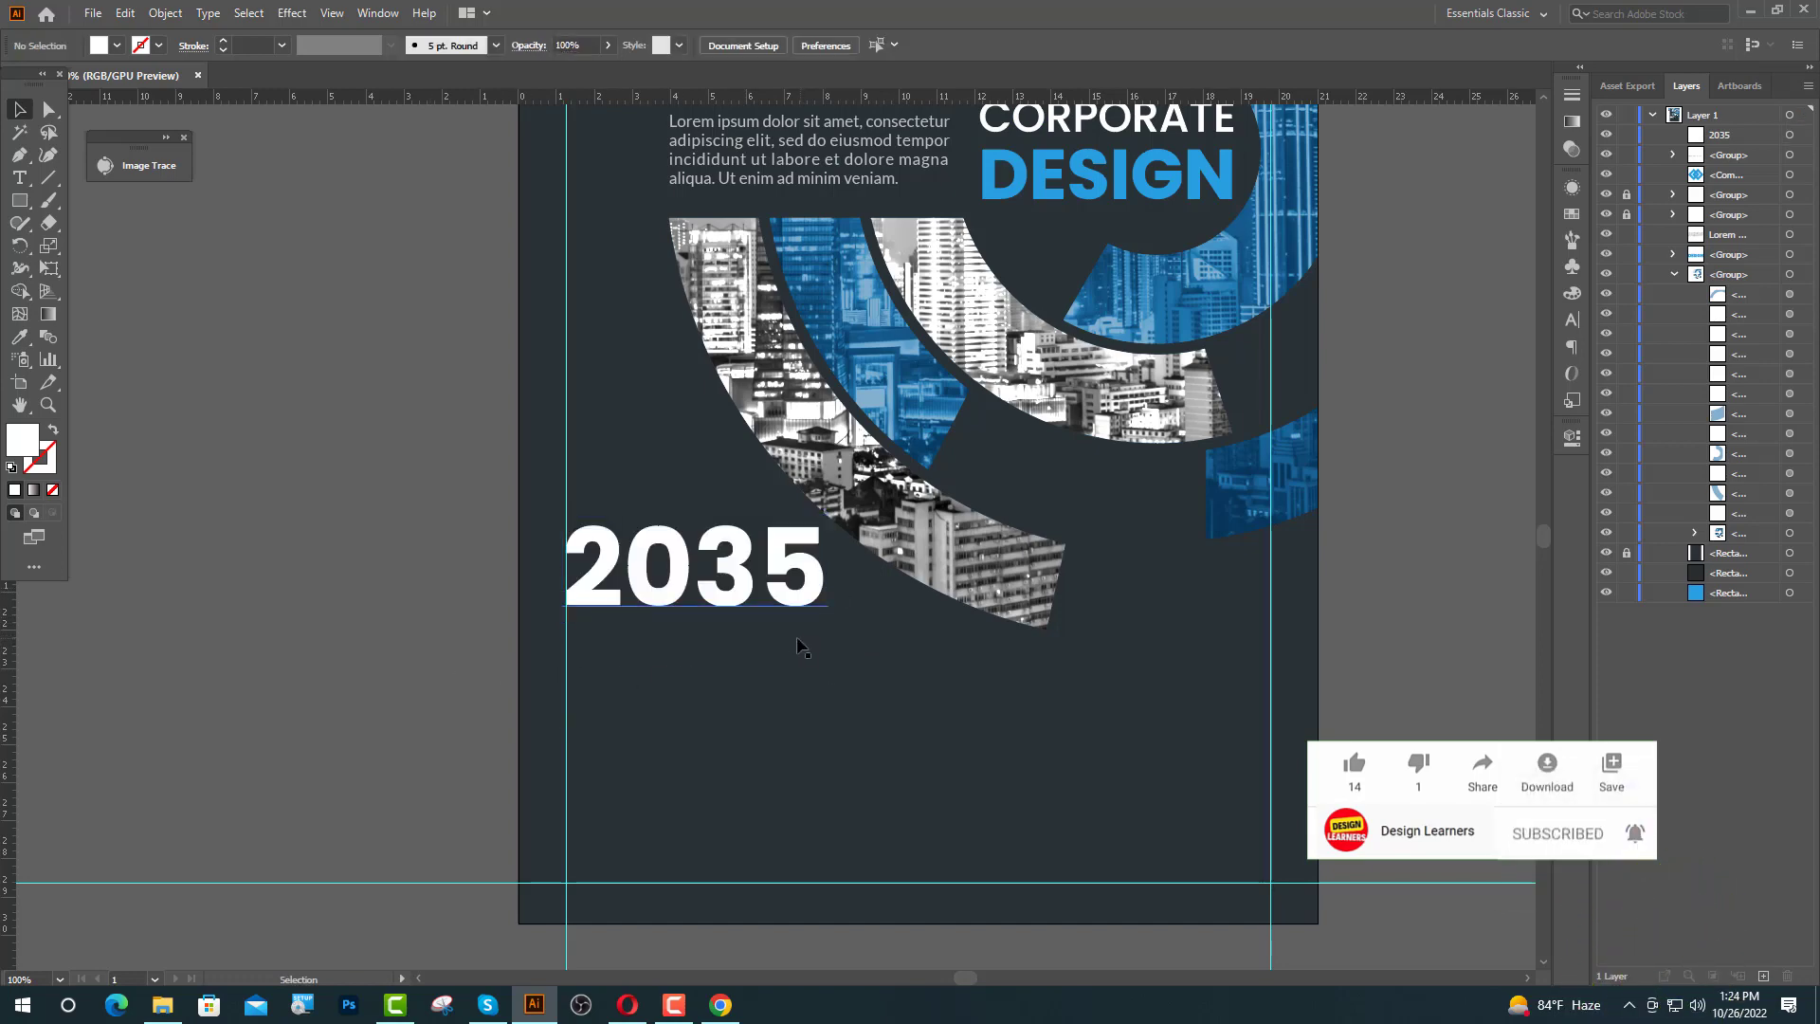
- Place a new point text object below "2035" and set its placeholder to Poppins Medium at 24 pt
{"action": "scroll", "coordinate": [751, 632], "scroll_direction": "up", "scroll_amount": 1}
{"action": "left_click", "coordinate": [19, 178]}
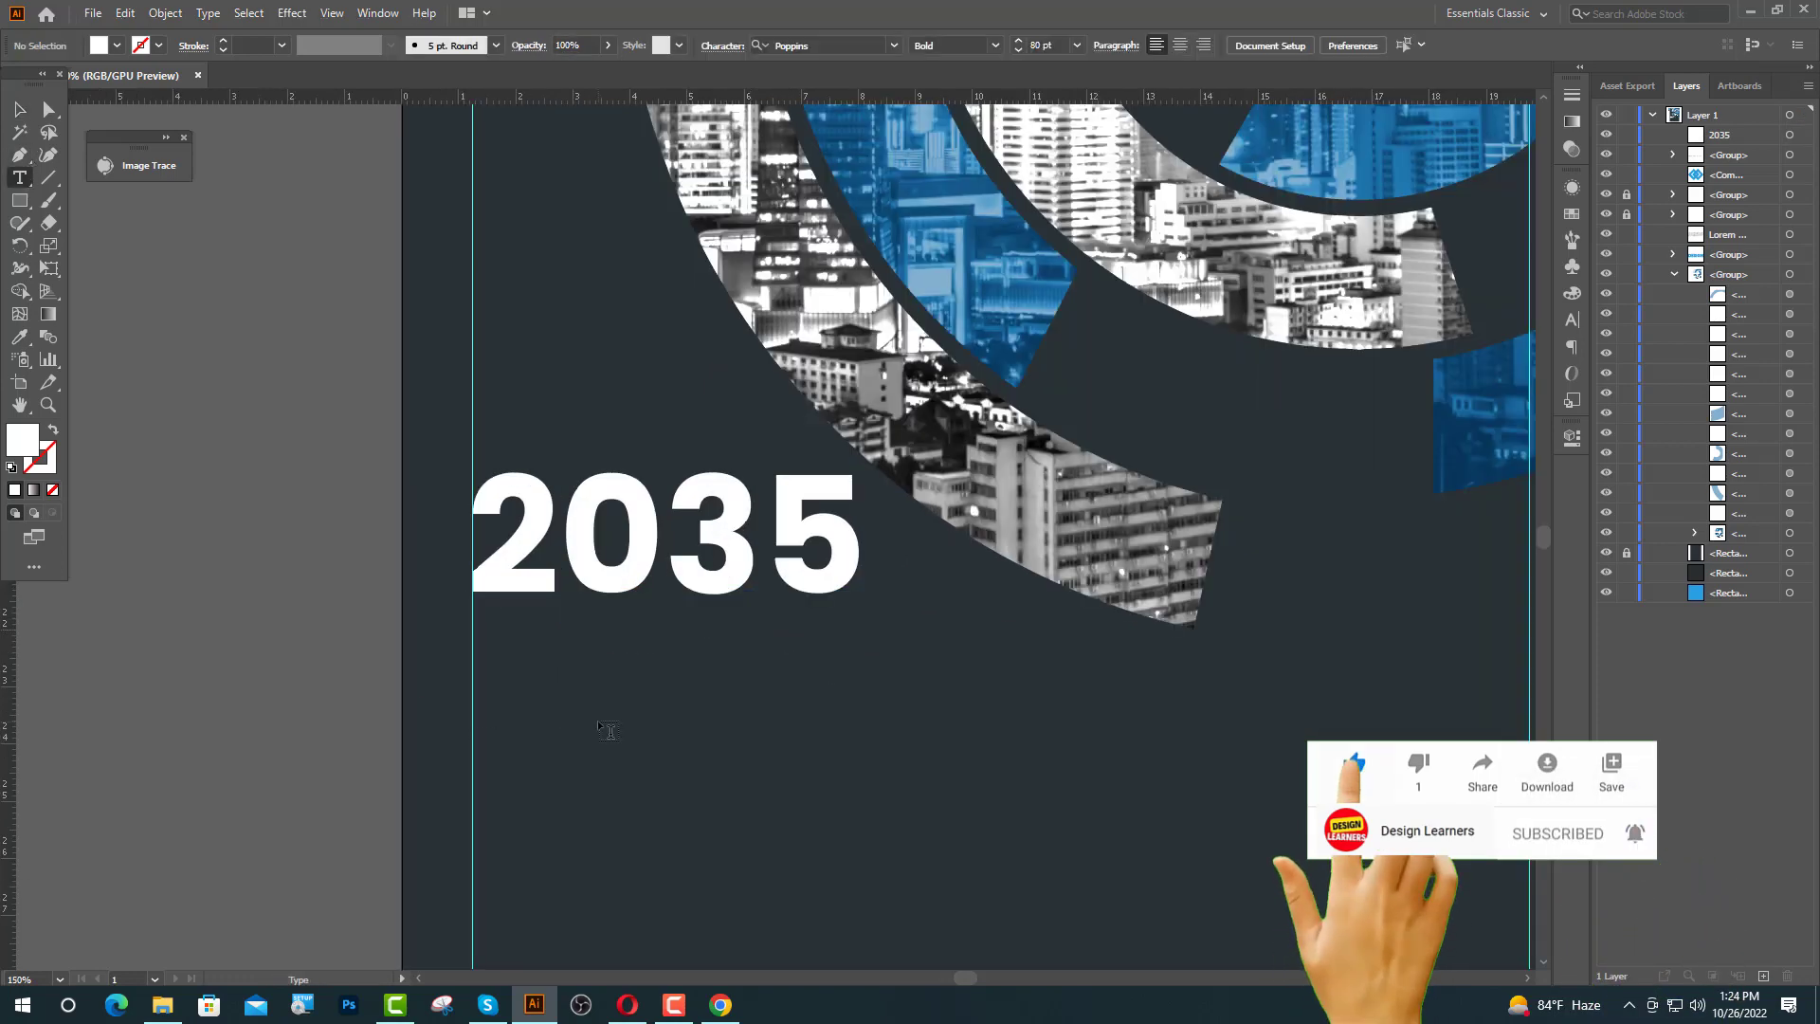
{"action": "left_click", "coordinate": [518, 738]}
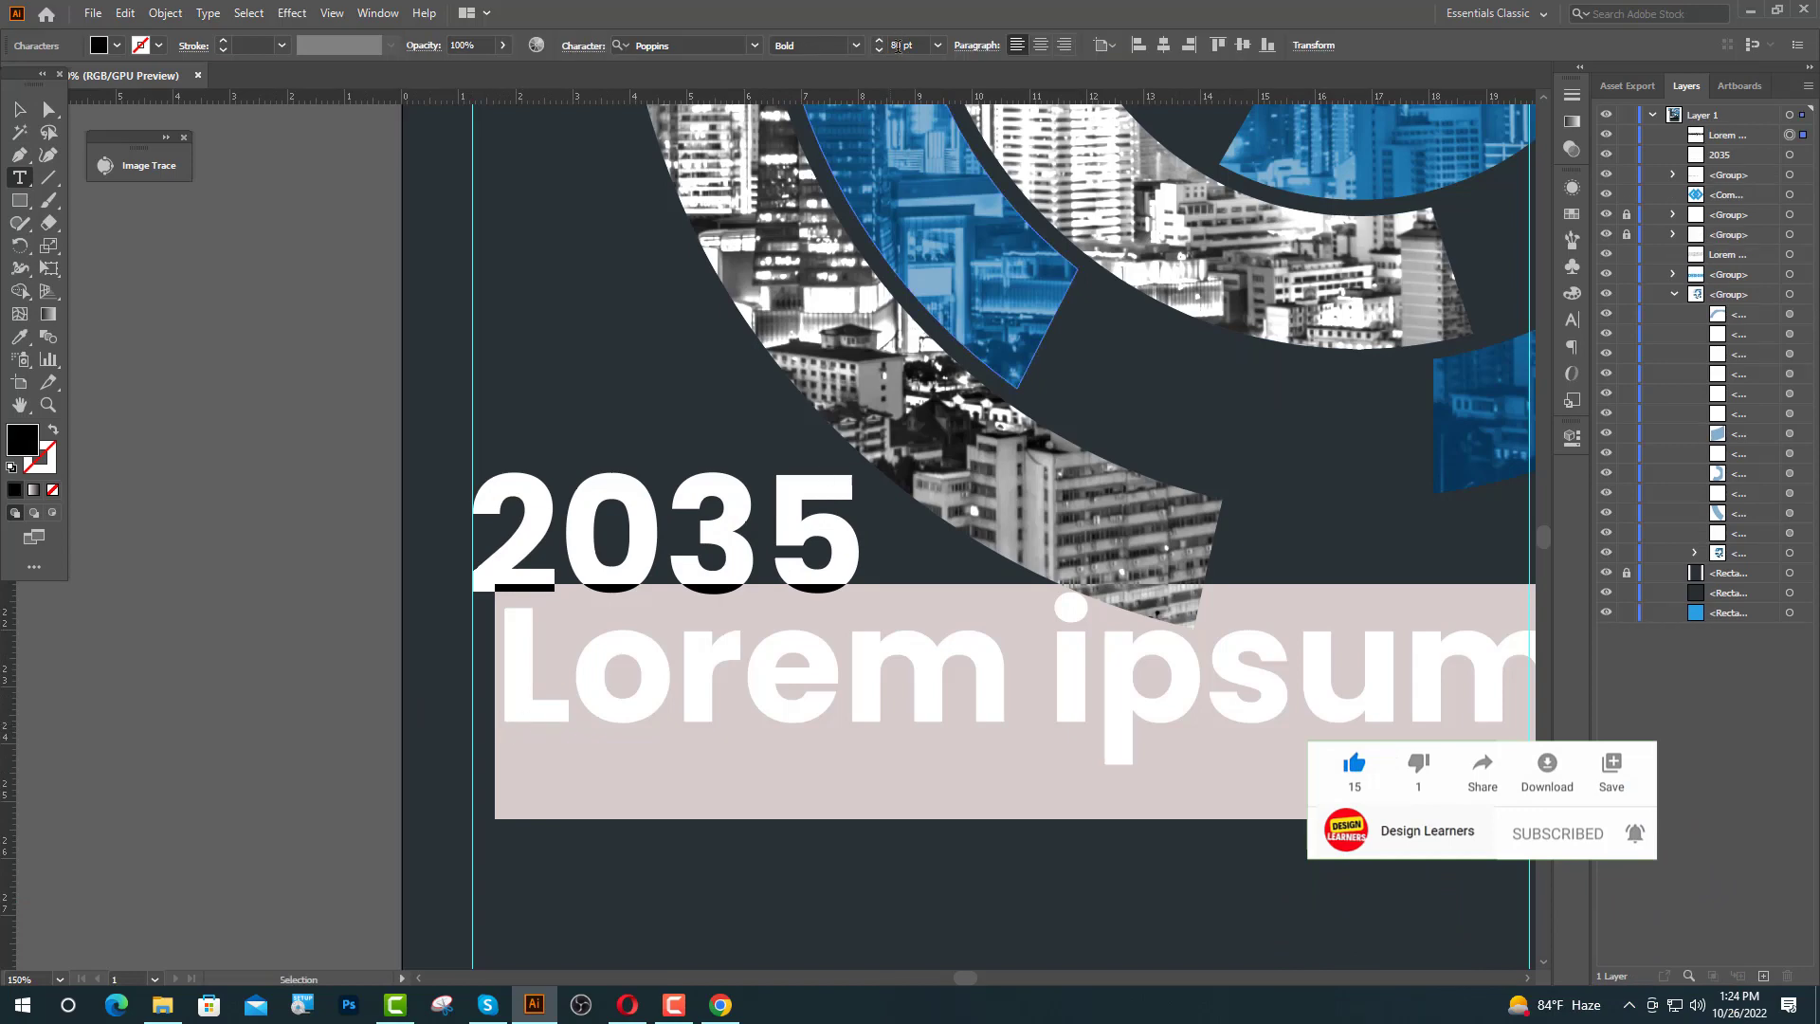
{"action": "left_click_drag", "start_coordinate": [889, 52], "coordinate": [899, 44]}
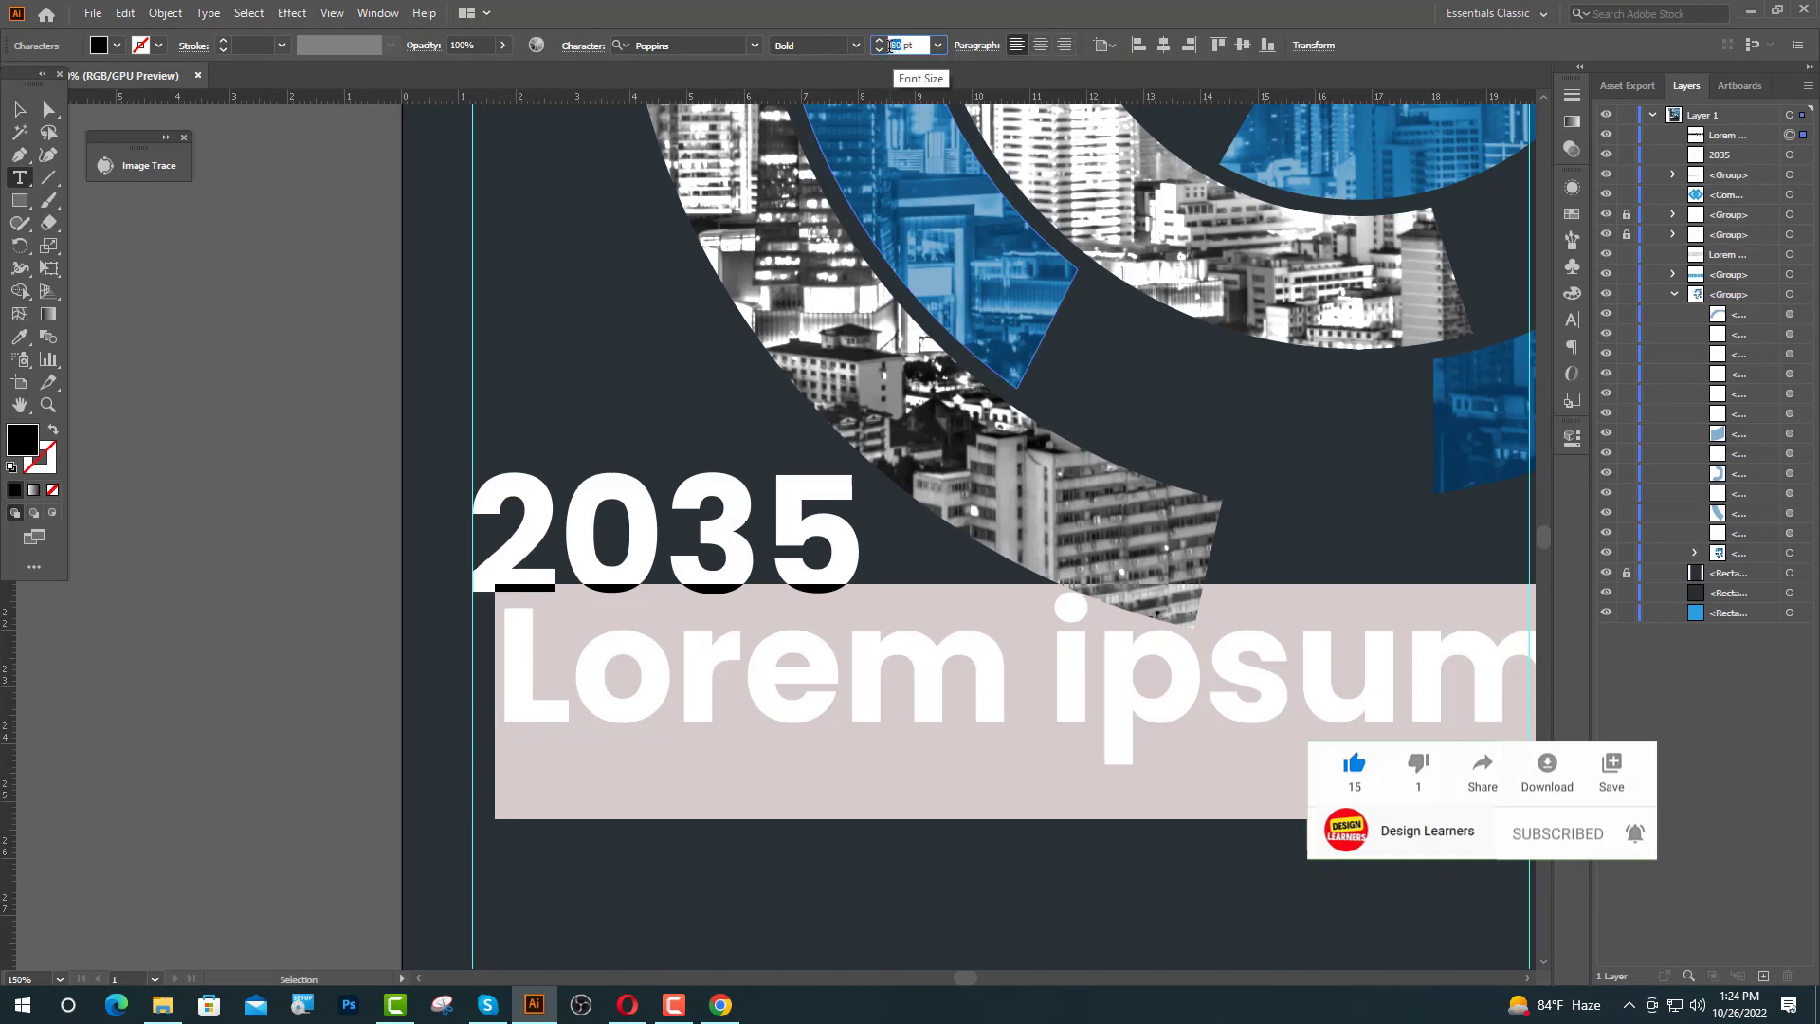
{"action": "type", "text": "24"}
{"action": "key", "text": "Return"}
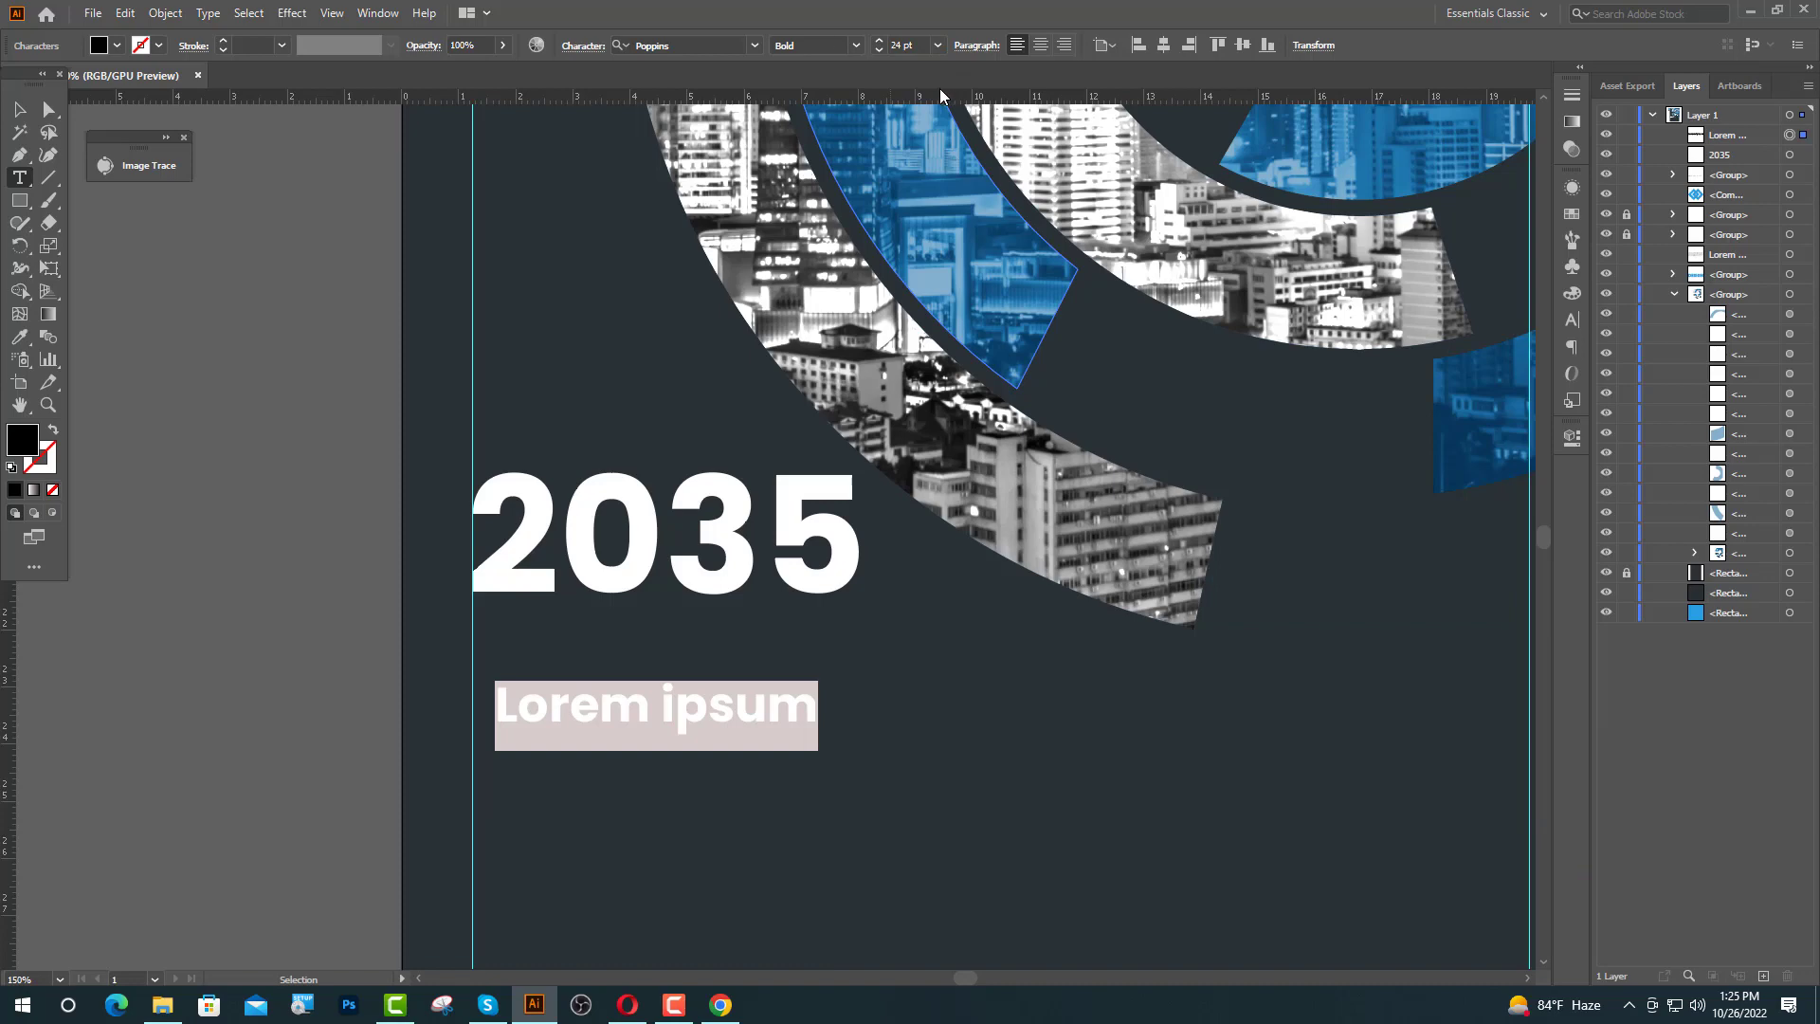
{"action": "left_click", "coordinate": [851, 43]}
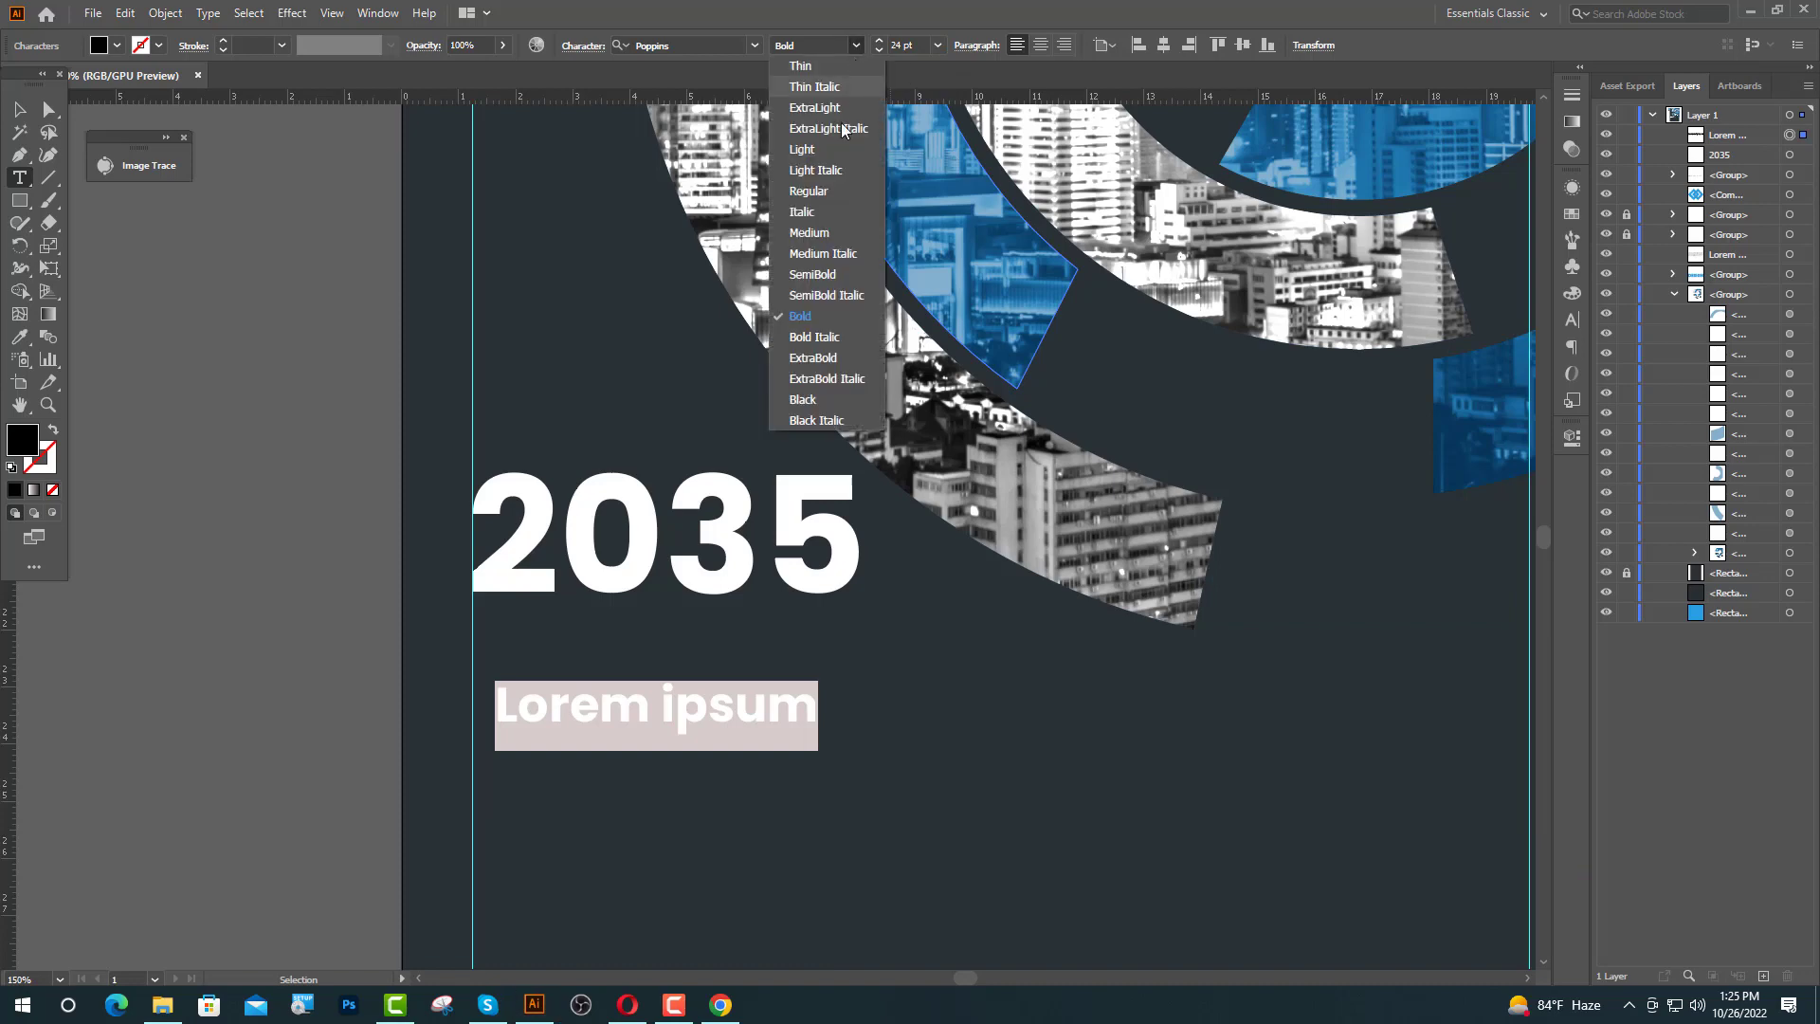
{"action": "left_click", "coordinate": [821, 233]}
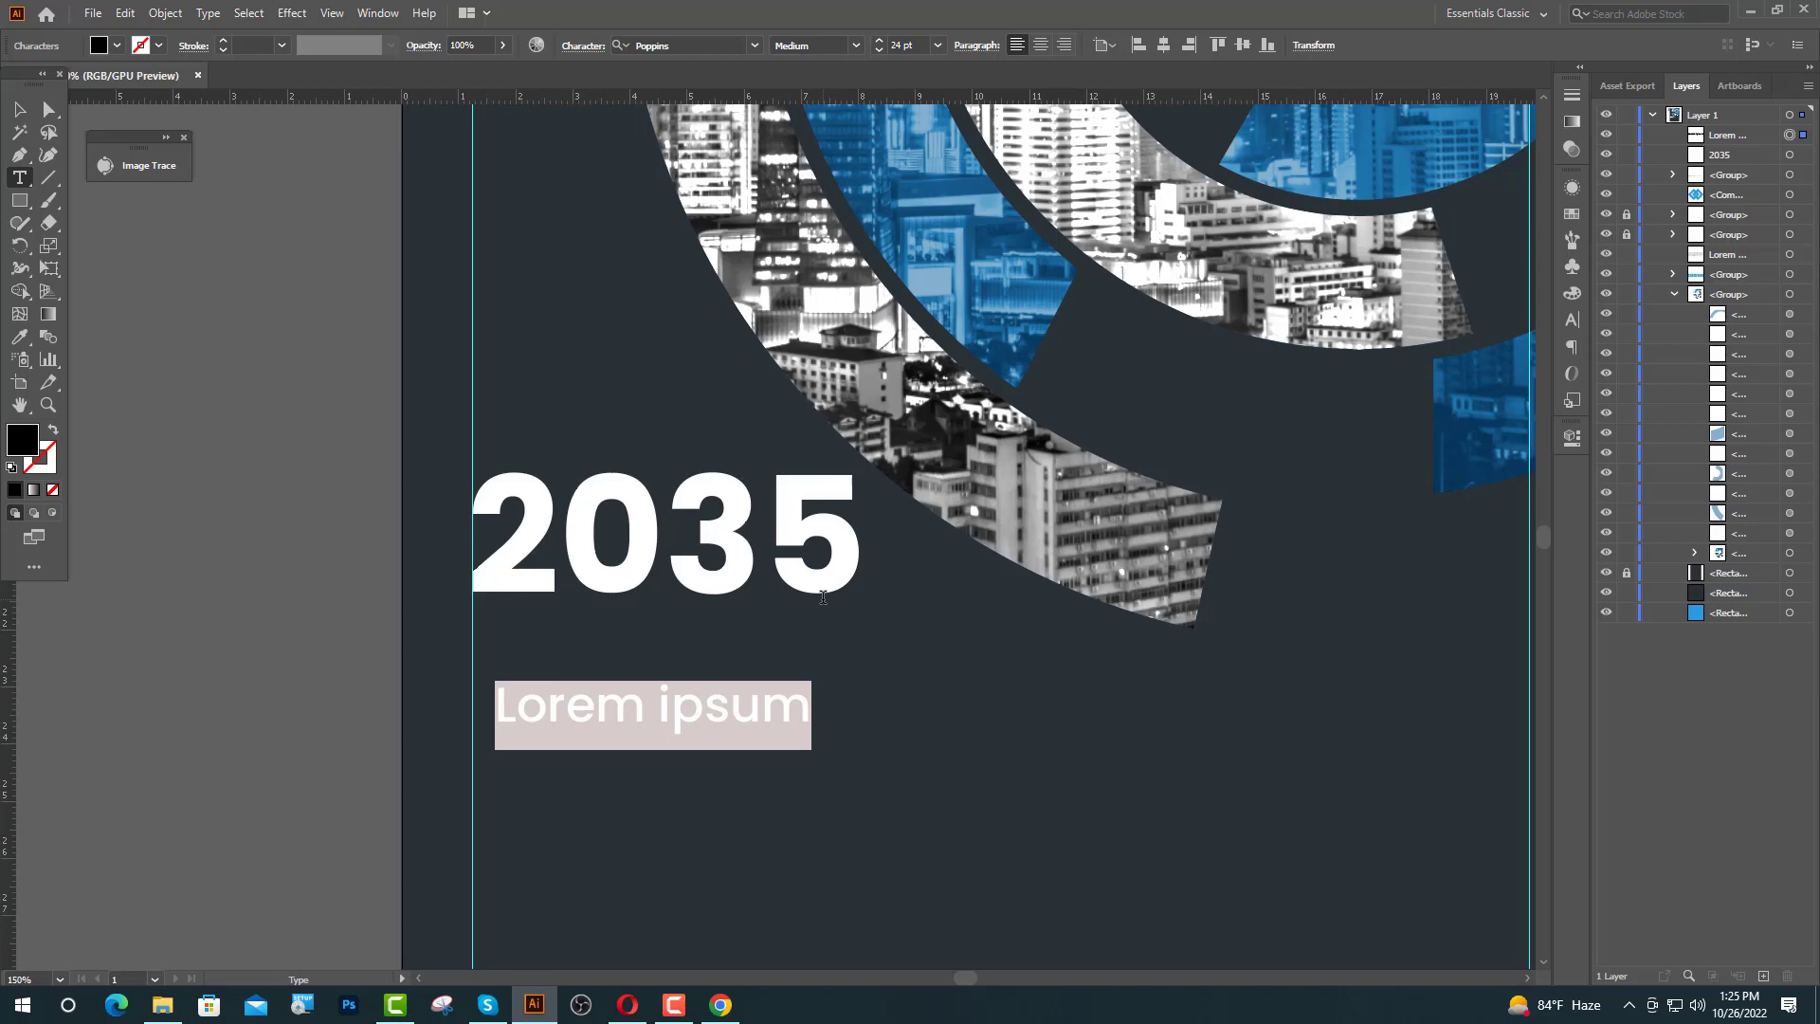
- Replace the placeholder below "2035" with "CURABITUR IMPERDIET"
{"action": "type", "text": "CURABI"}
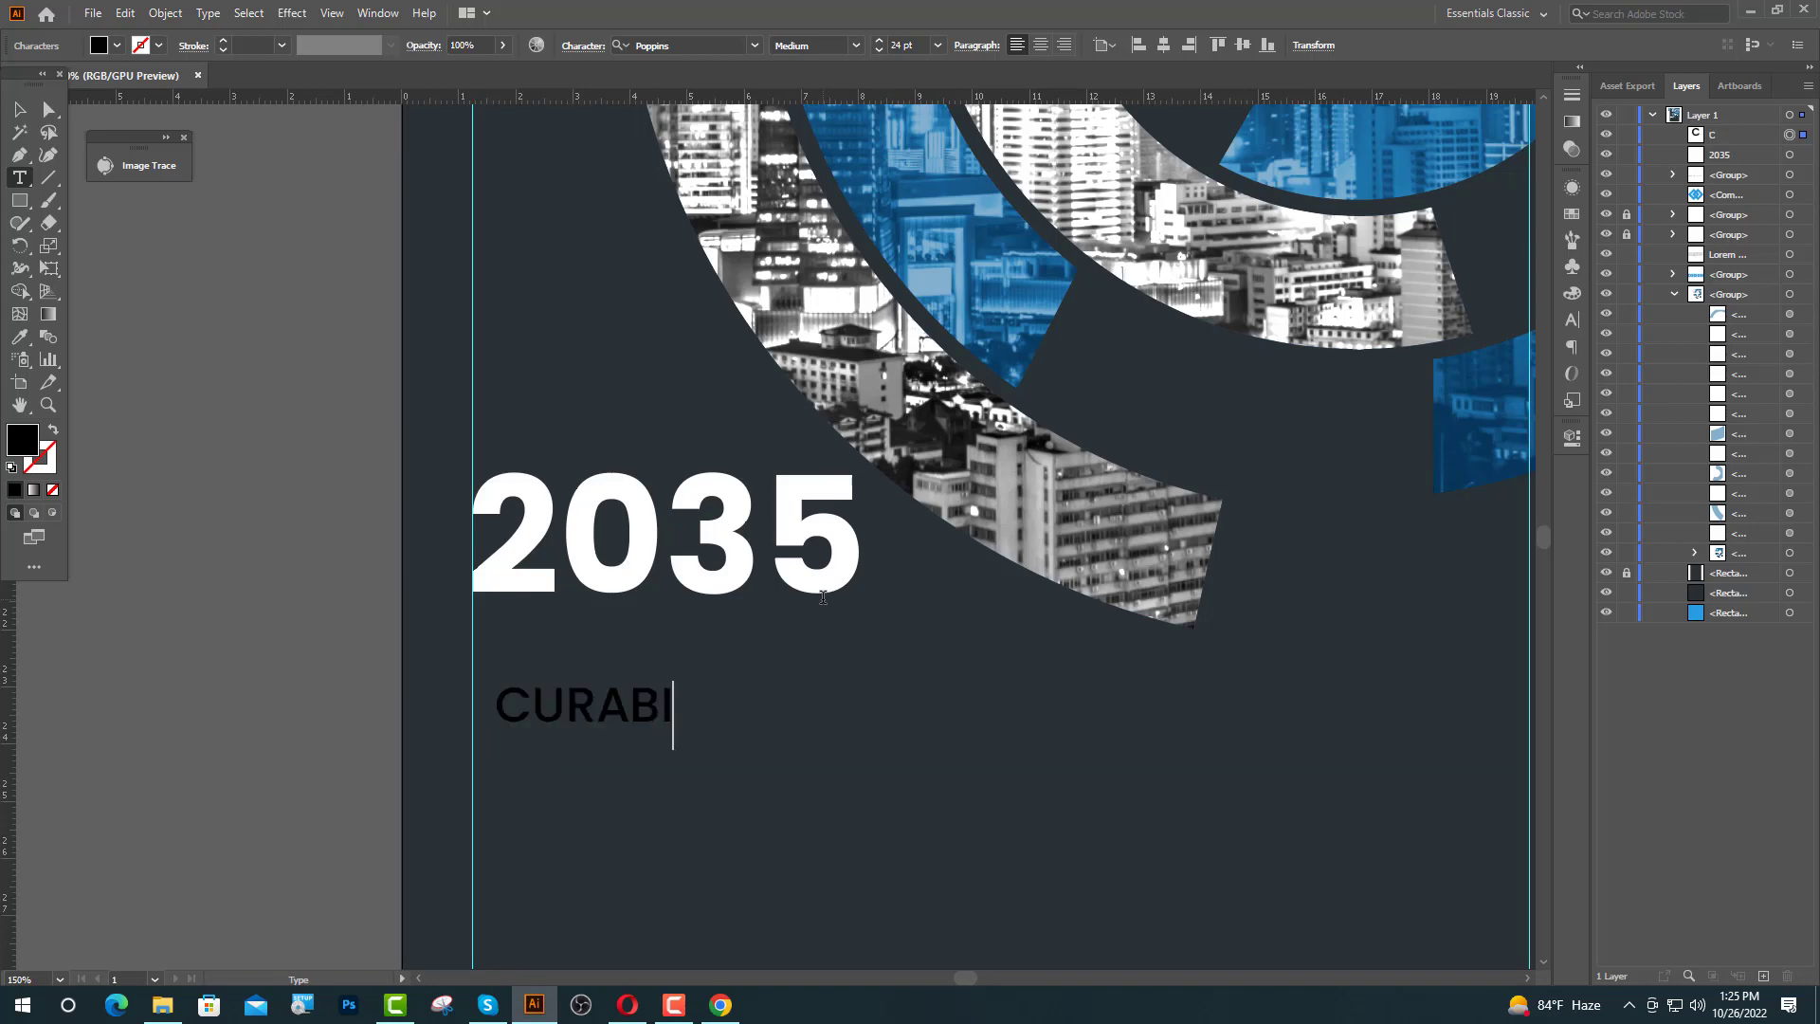
{"action": "type", "text": "TUR IM"}
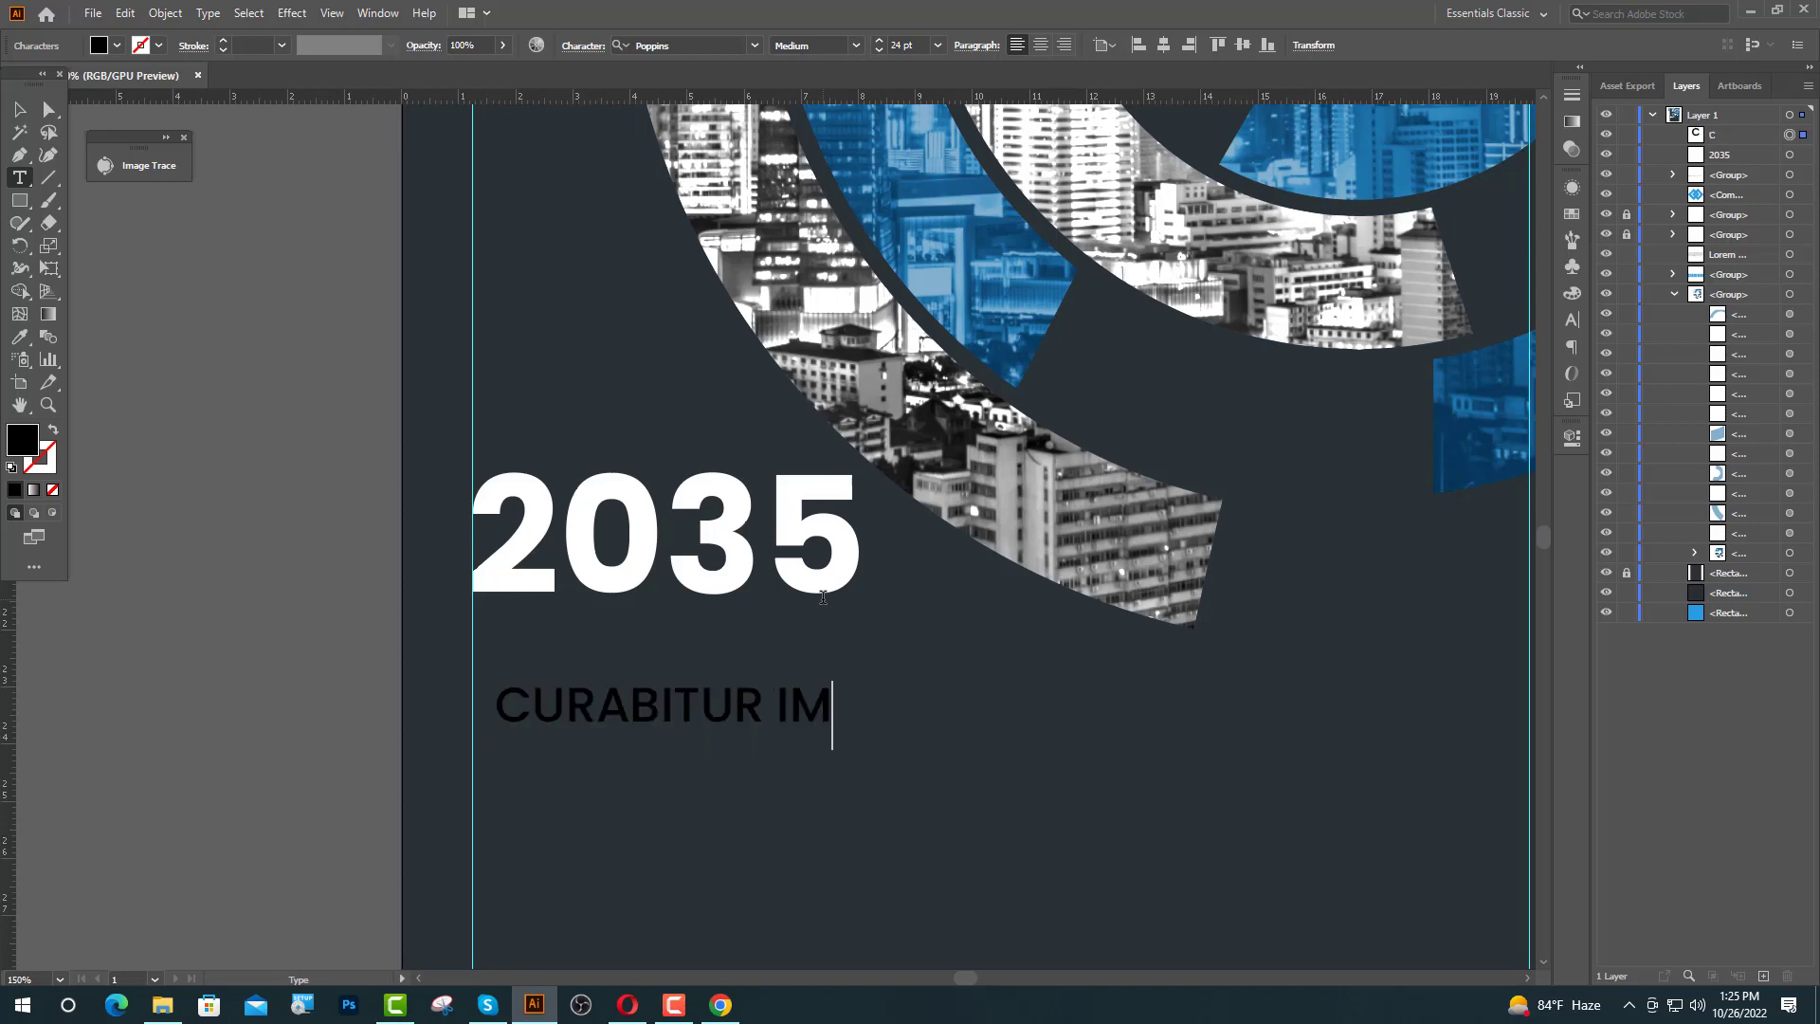
{"action": "type", "text": "PERDI"}
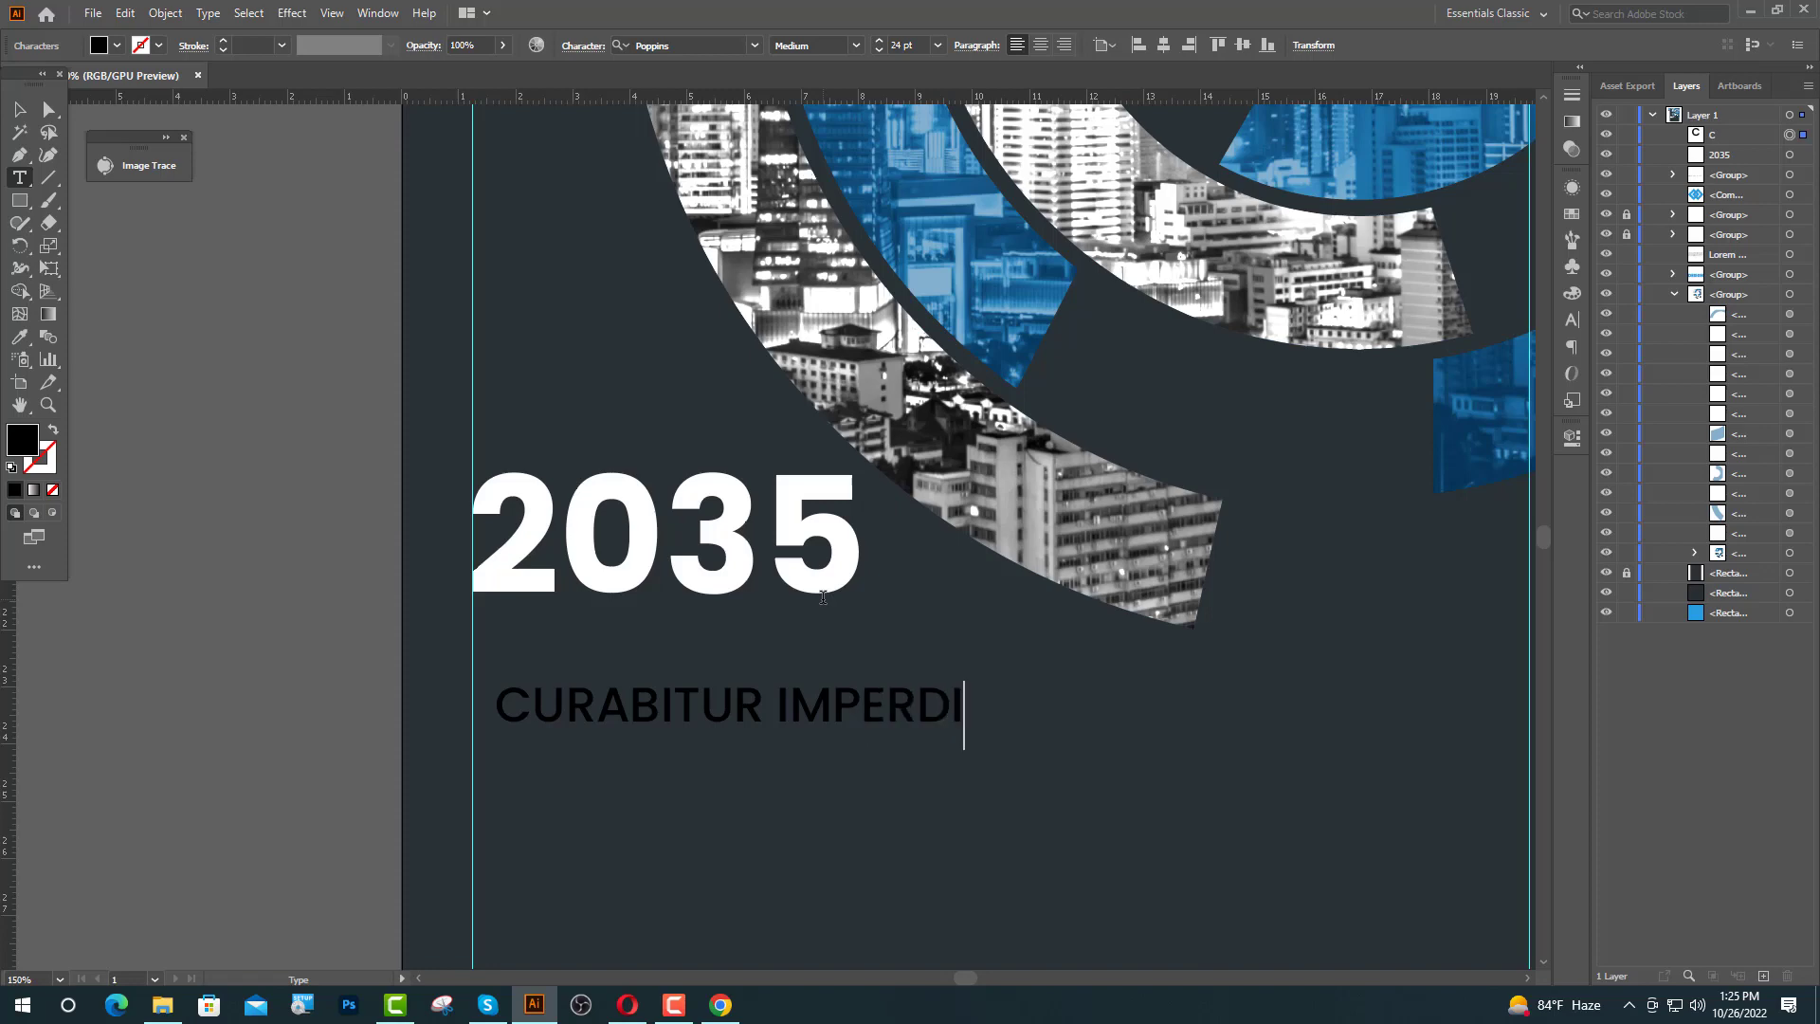
{"action": "type", "text": "ET"}
{"action": "key", "text": "Escape"}
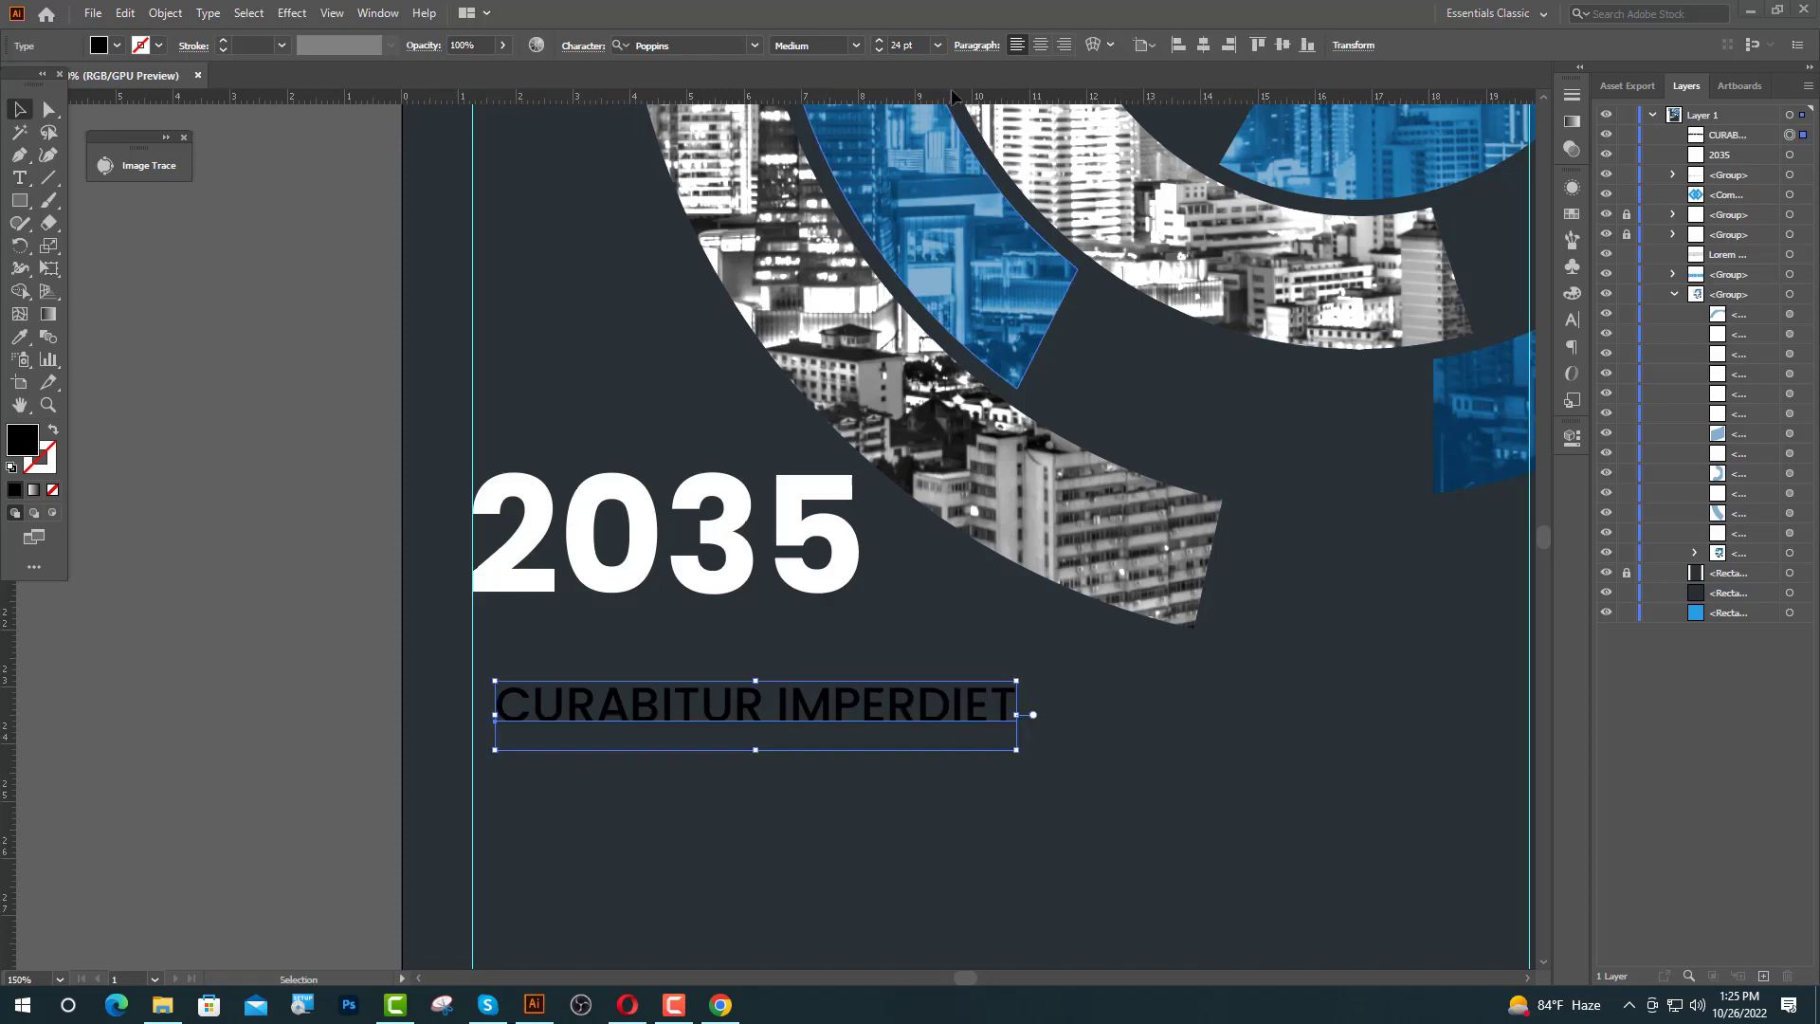
- Set "CURABITUR IMPERDIET" to 18 pt and position it just under "2035", aligned to the left margin guide
{"action": "double_click", "coordinate": [893, 46]}
{"action": "key", "text": "Return"}
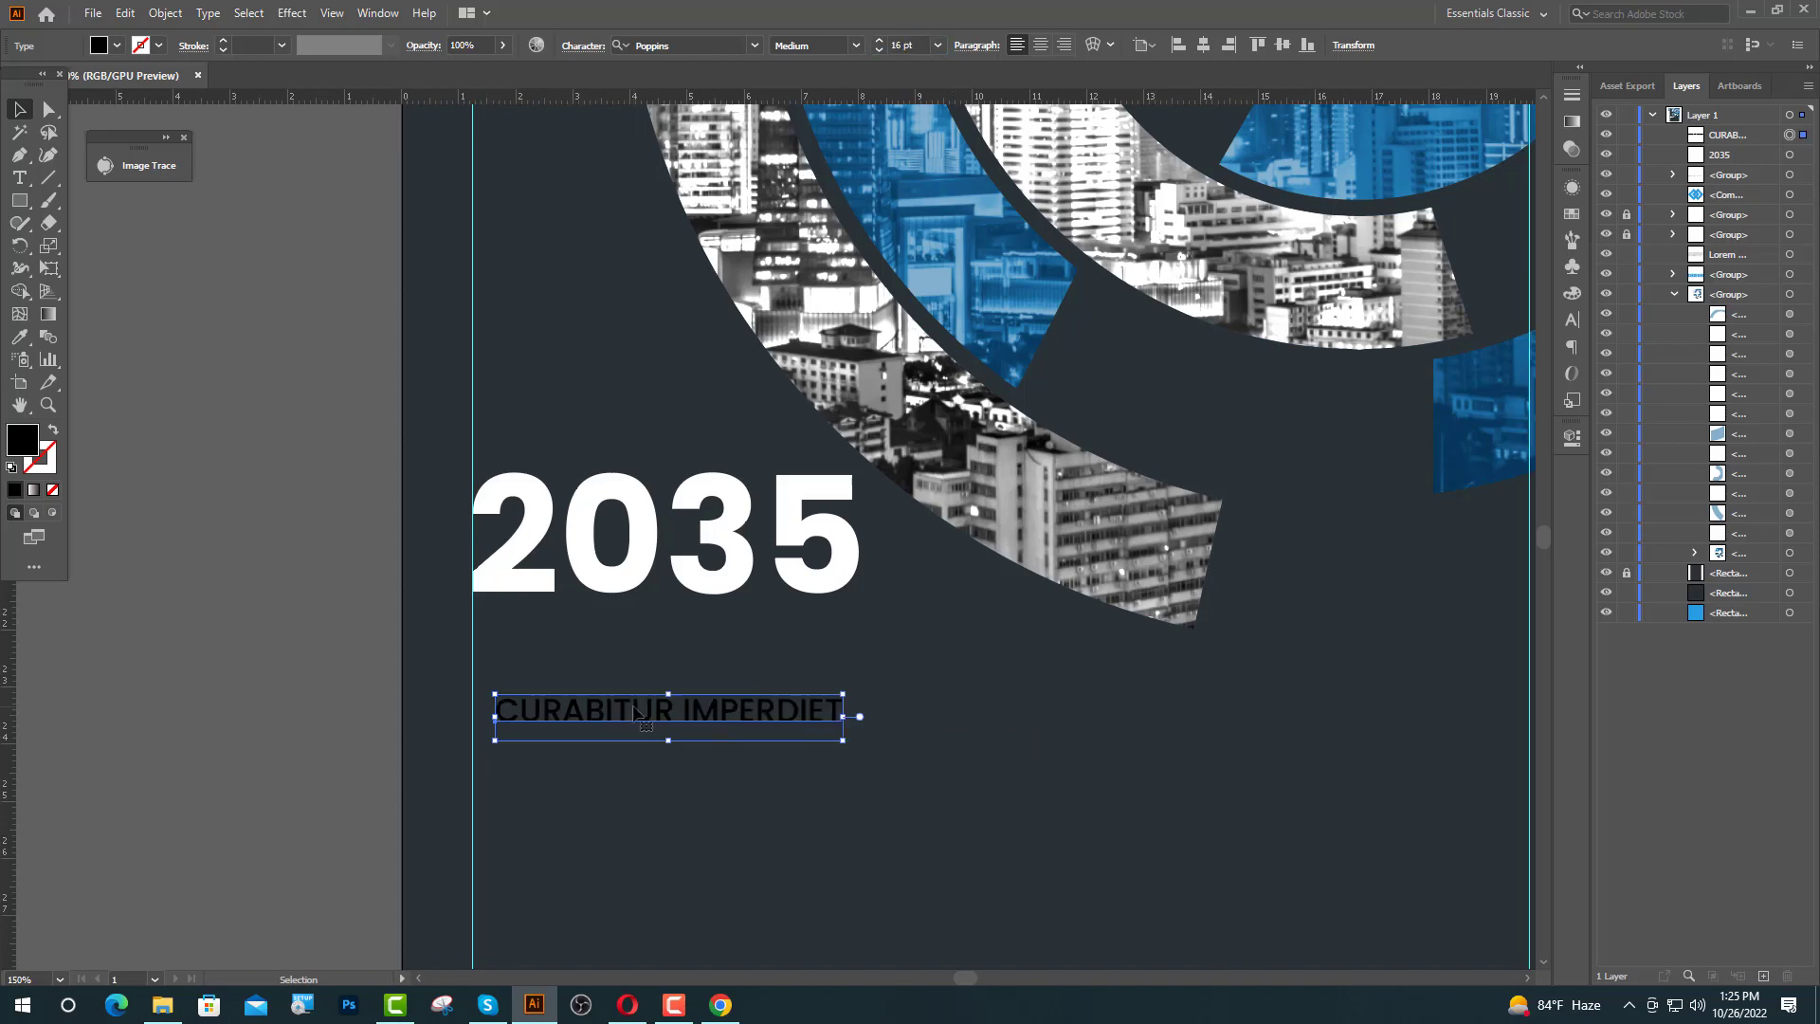
{"action": "left_click_drag", "start_coordinate": [633, 707], "coordinate": [620, 632]}
{"action": "left_click_drag", "start_coordinate": [896, 45], "coordinate": [900, 45]}
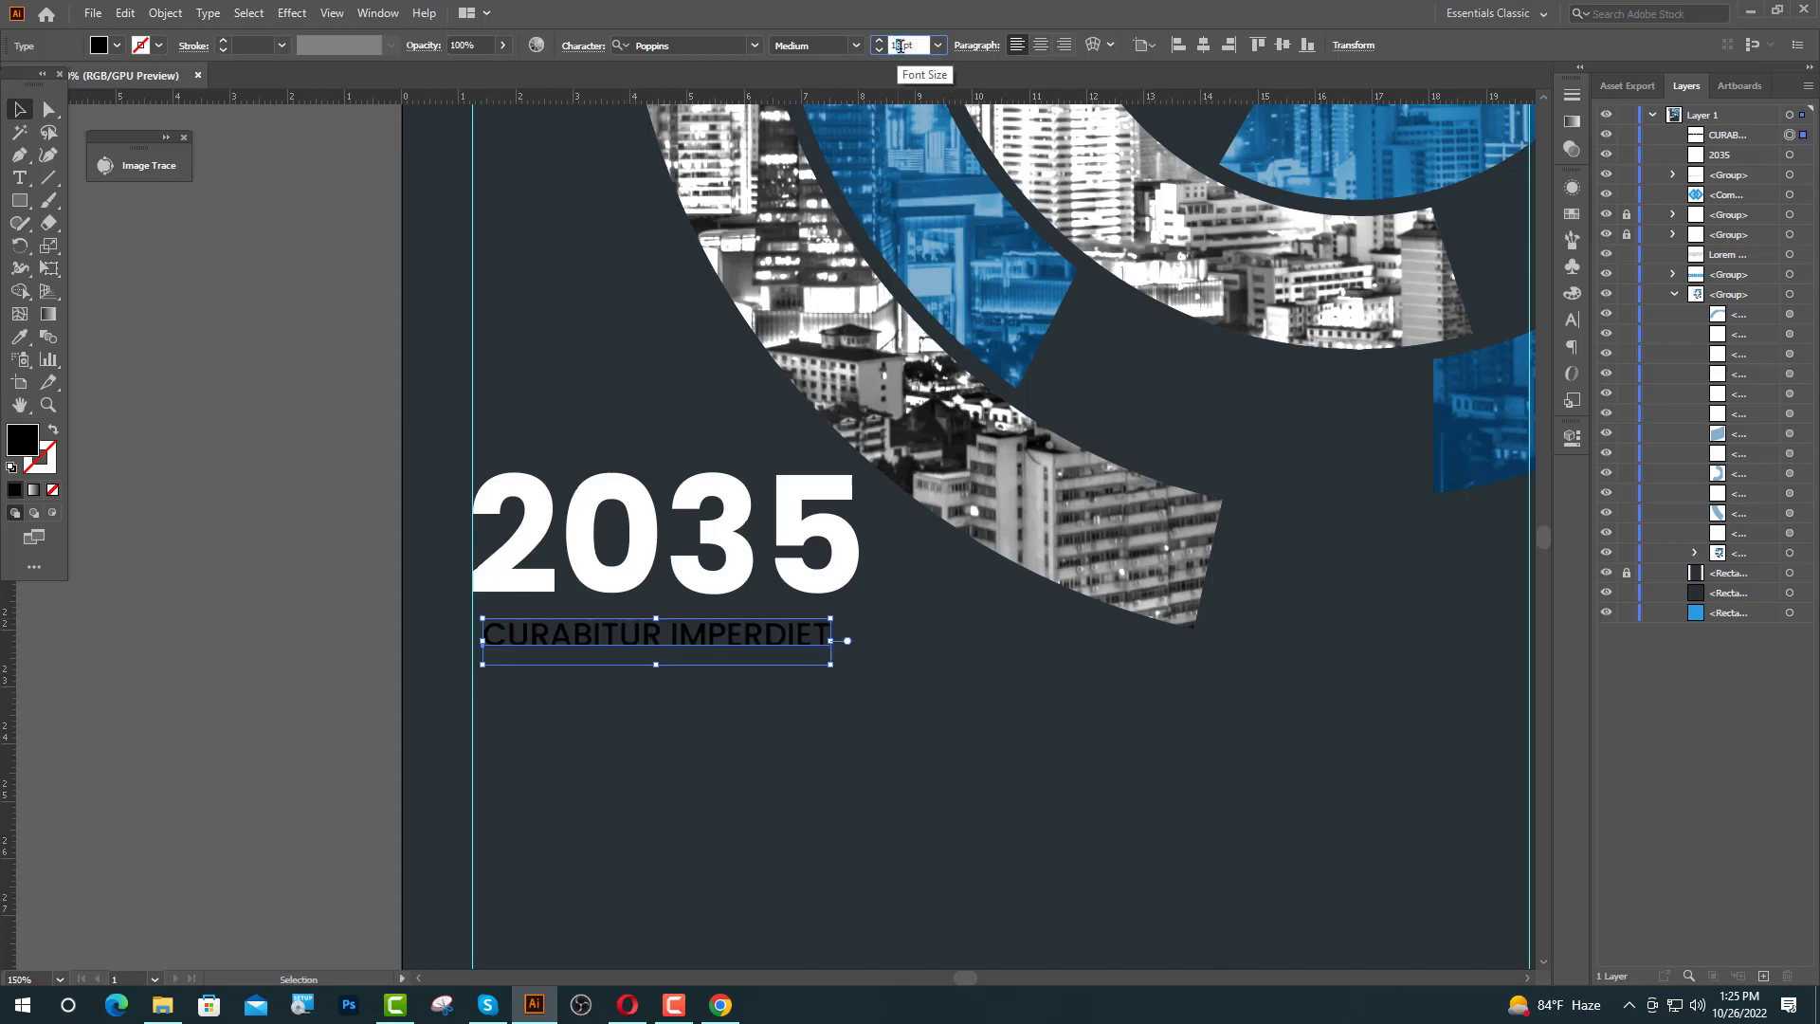
{"action": "type", "text": "8"}
{"action": "key", "text": "Return"}
{"action": "left_click_drag", "start_coordinate": [612, 640], "coordinate": [601, 640]}
- Change "CURABITUR IMPERDIET" to Bold and nudge it vertically to leave a small gap below "2035"
{"action": "left_click", "coordinate": [859, 44]}
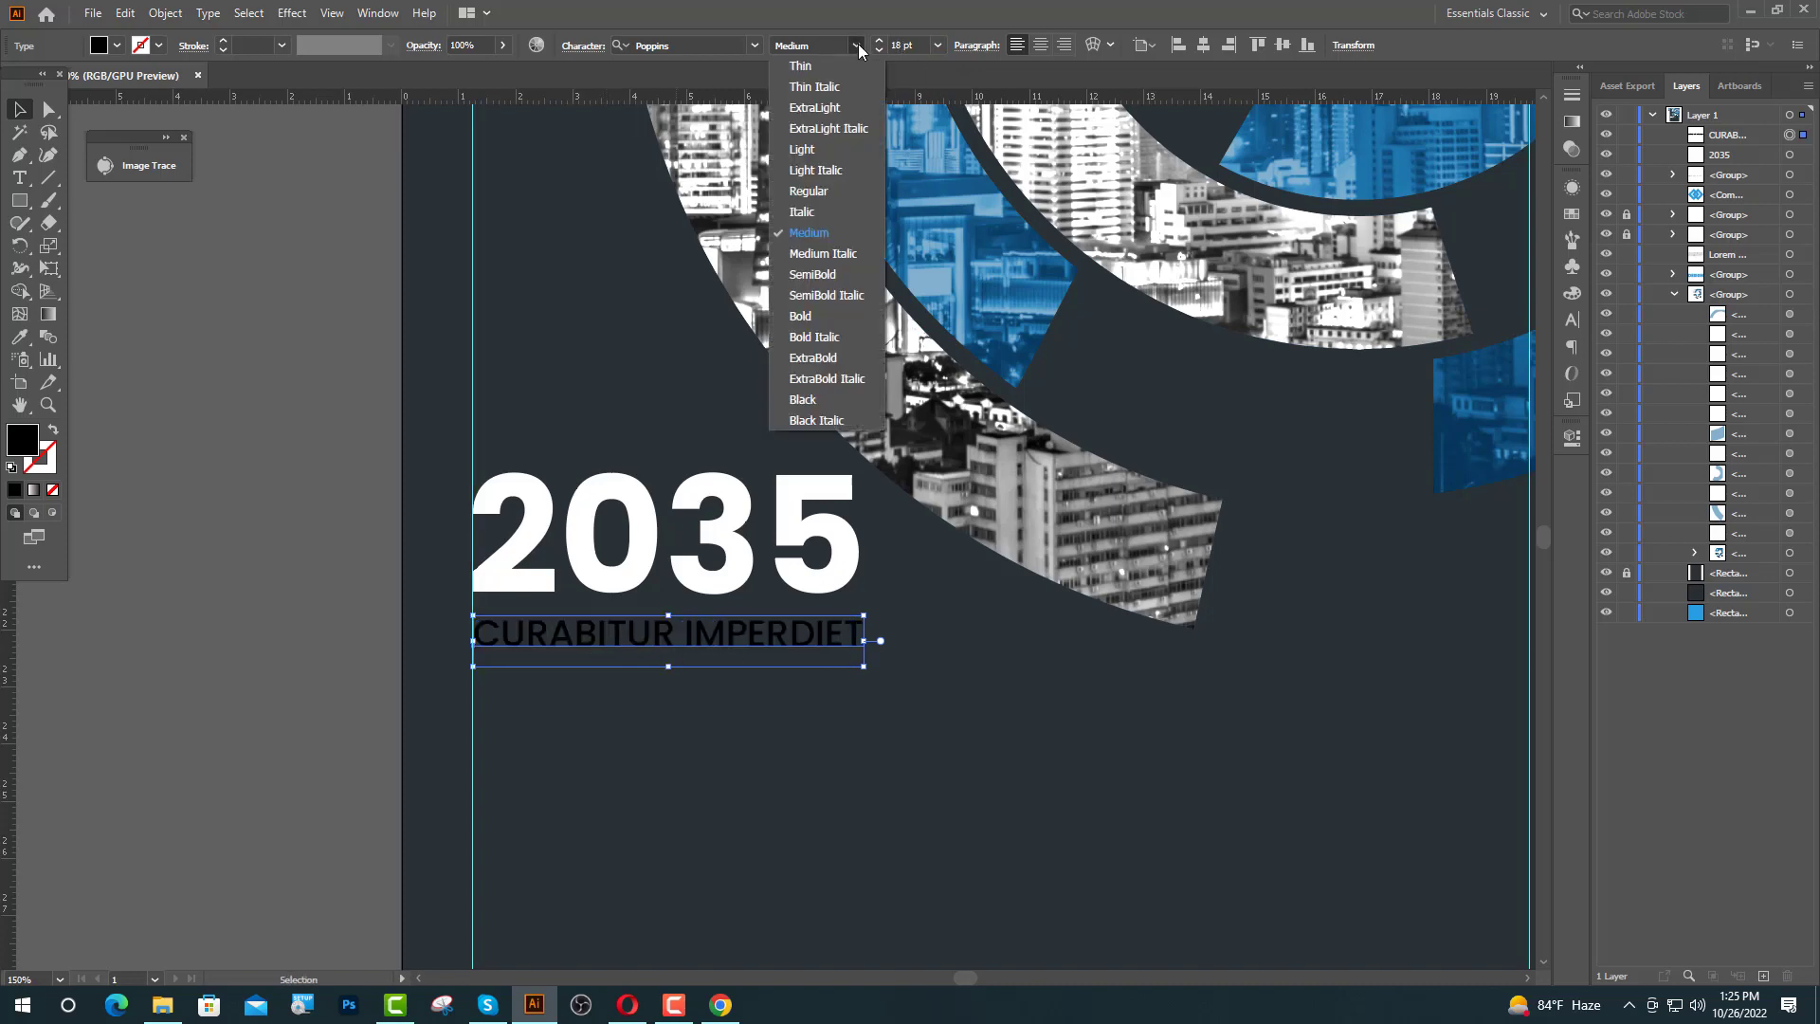
{"action": "left_click", "coordinate": [809, 316]}
{"action": "key", "text": "ctrl+equal"}
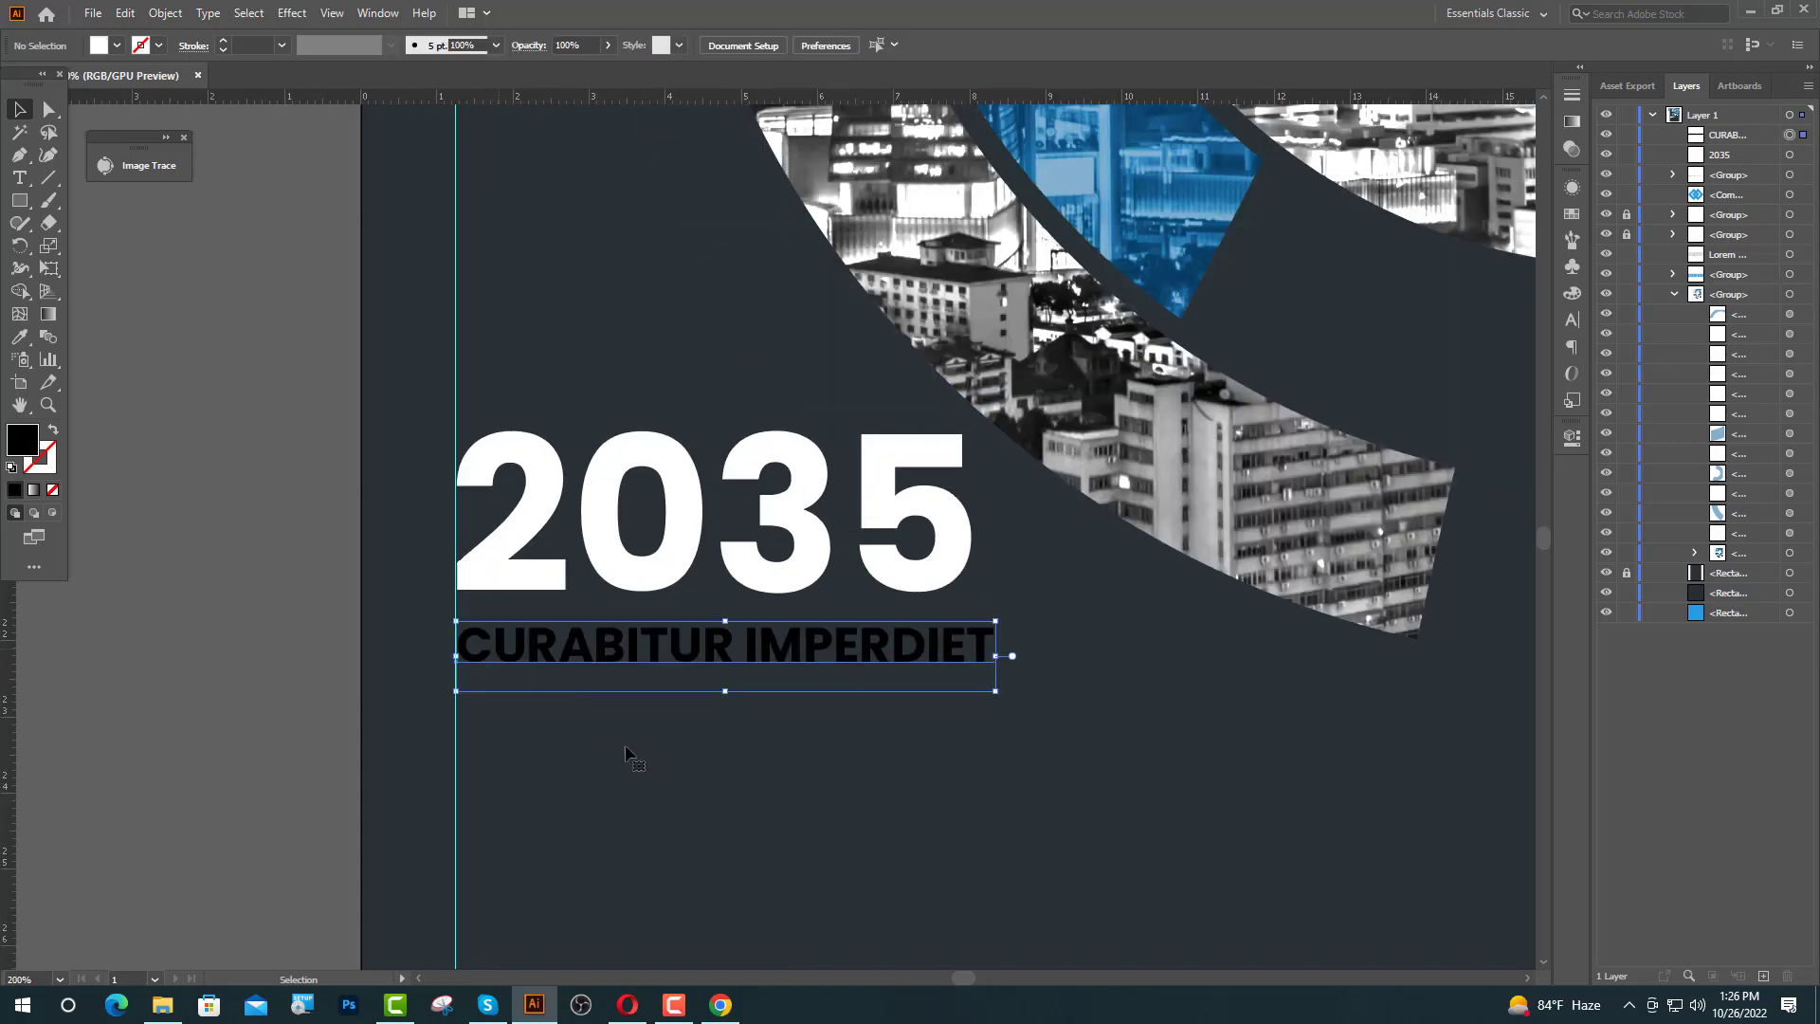
{"action": "key", "text": "Up"}
{"action": "key", "text": "Up"}
{"action": "key", "text": "Up"}
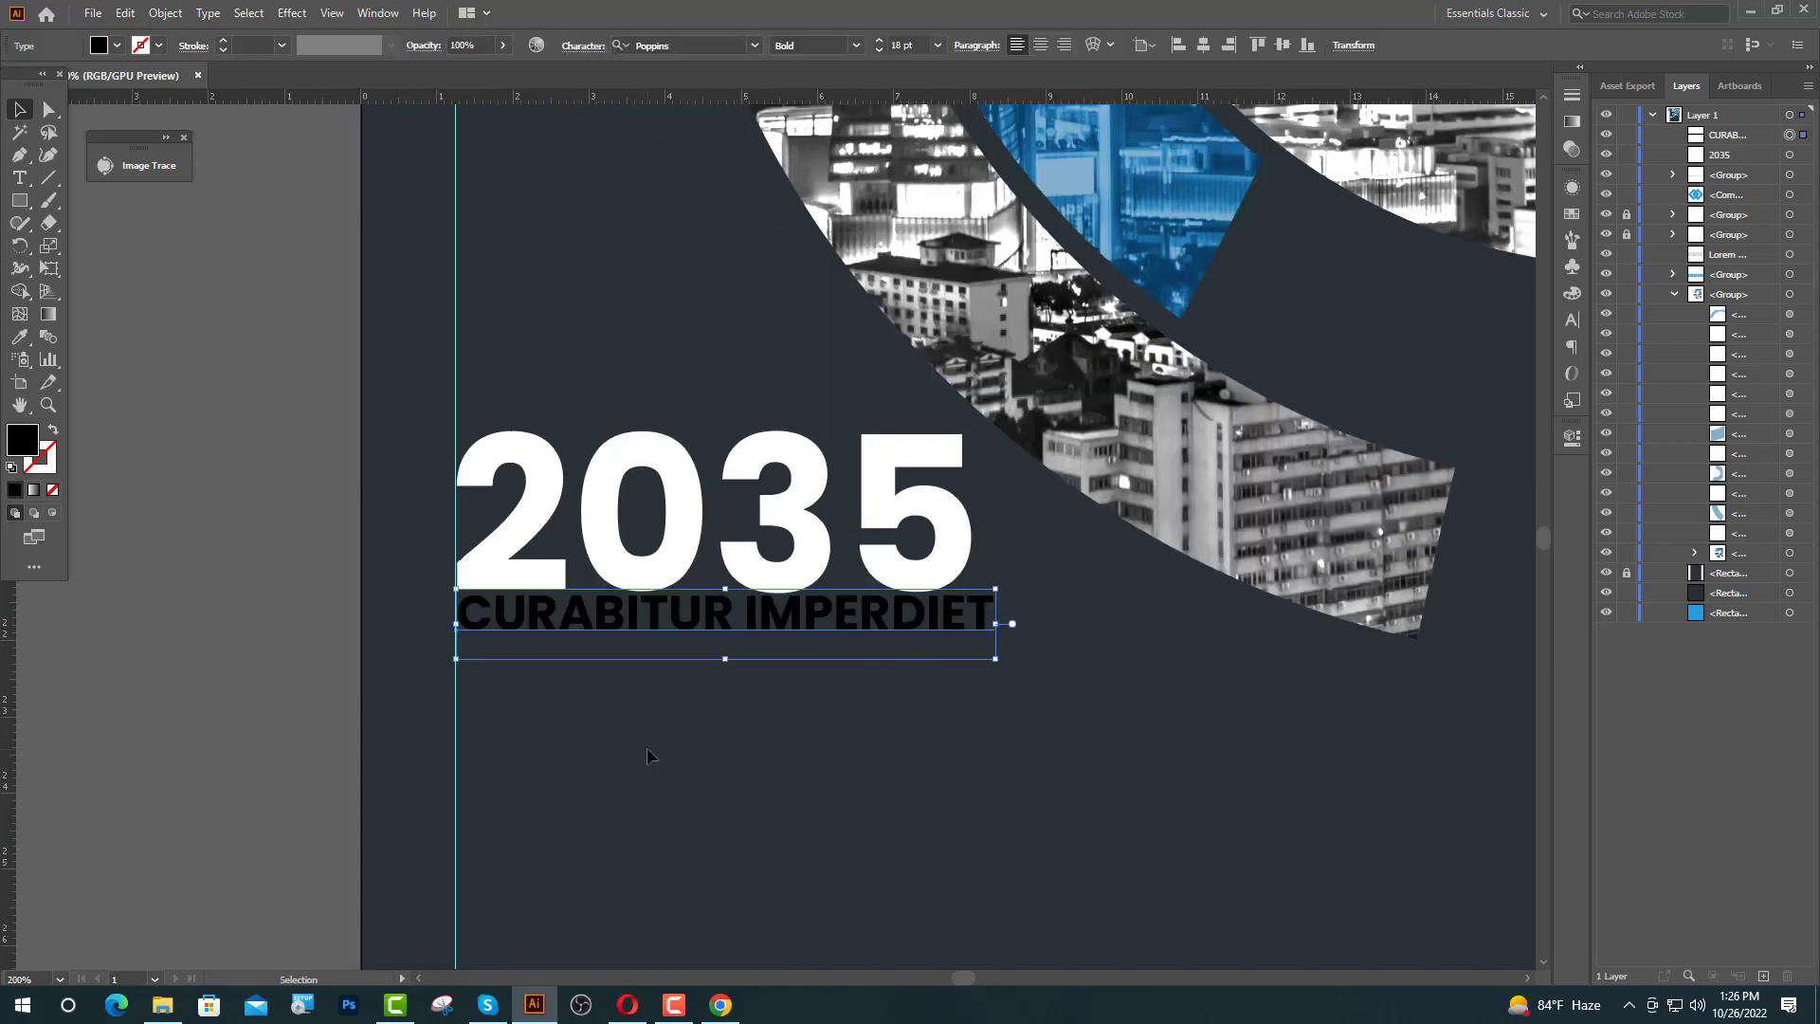
{"action": "key", "text": "Down"}
{"action": "key", "text": "Down"}
{"action": "key", "text": "Down"}
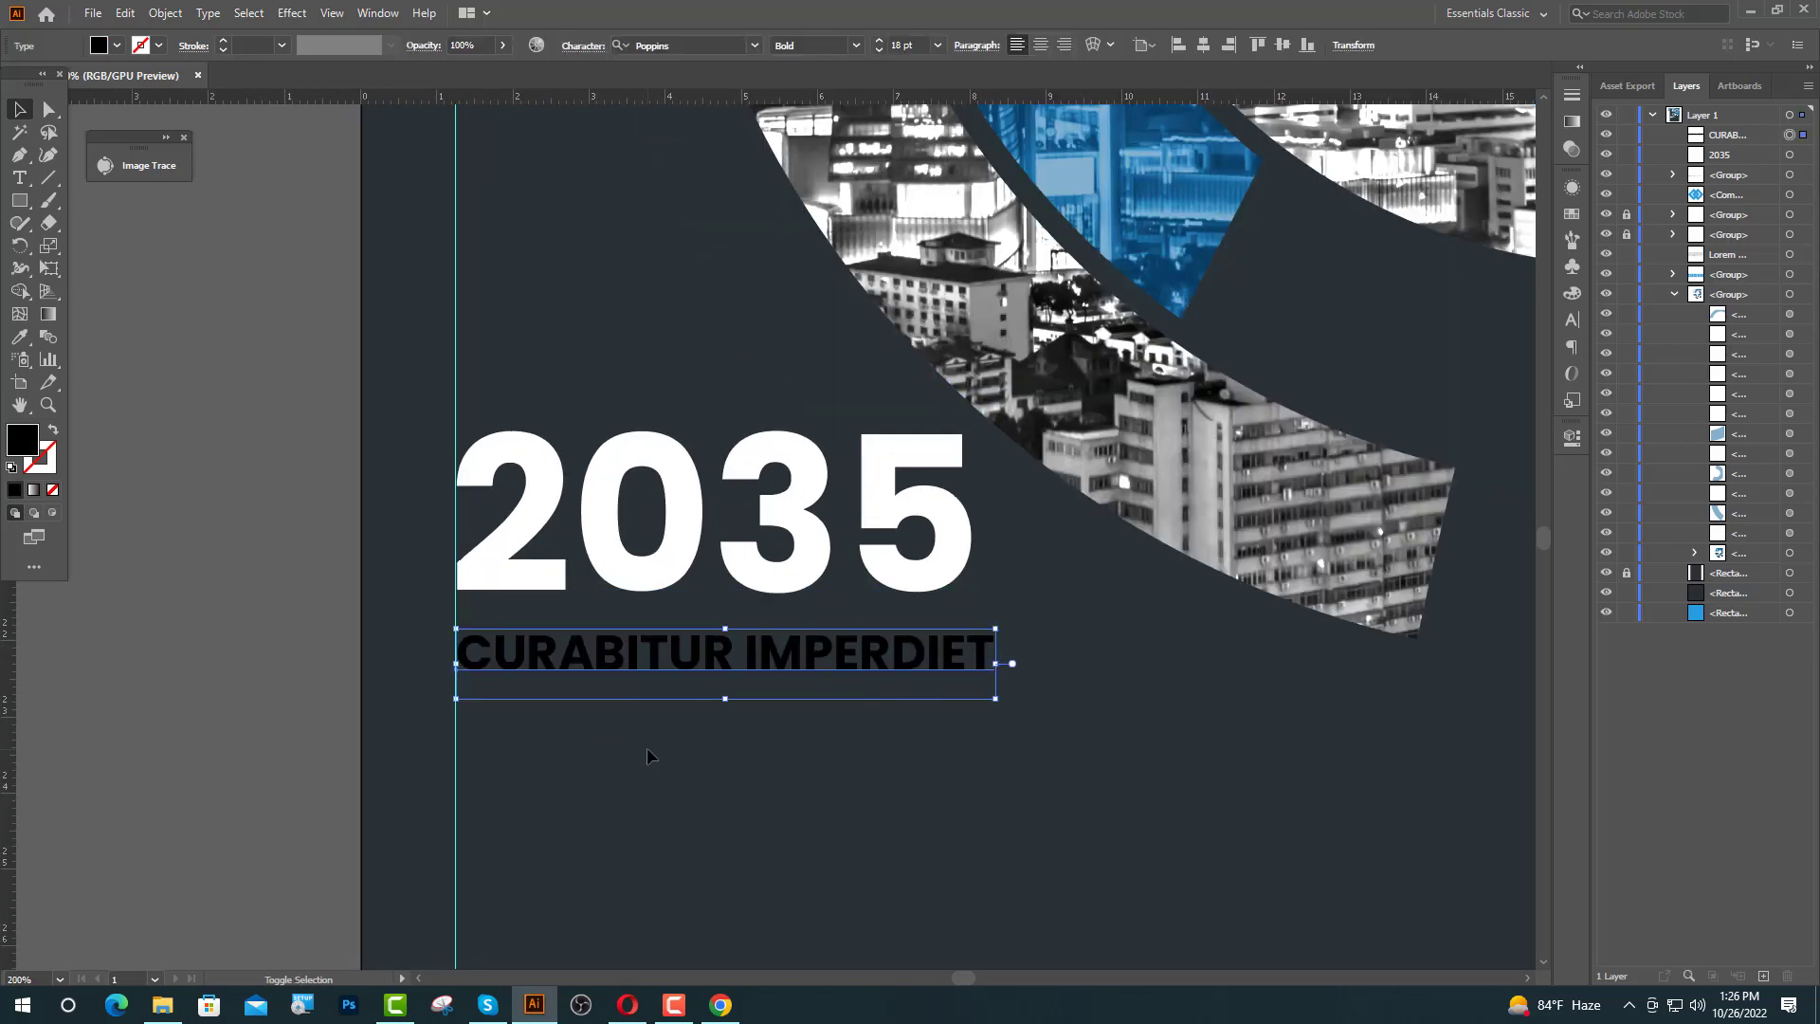
{"action": "left_click", "coordinate": [648, 755]}
- Recolor only the digits "35" in "2035" with the blue sampled from the "DESIGN" title
{"action": "key", "text": "t"}
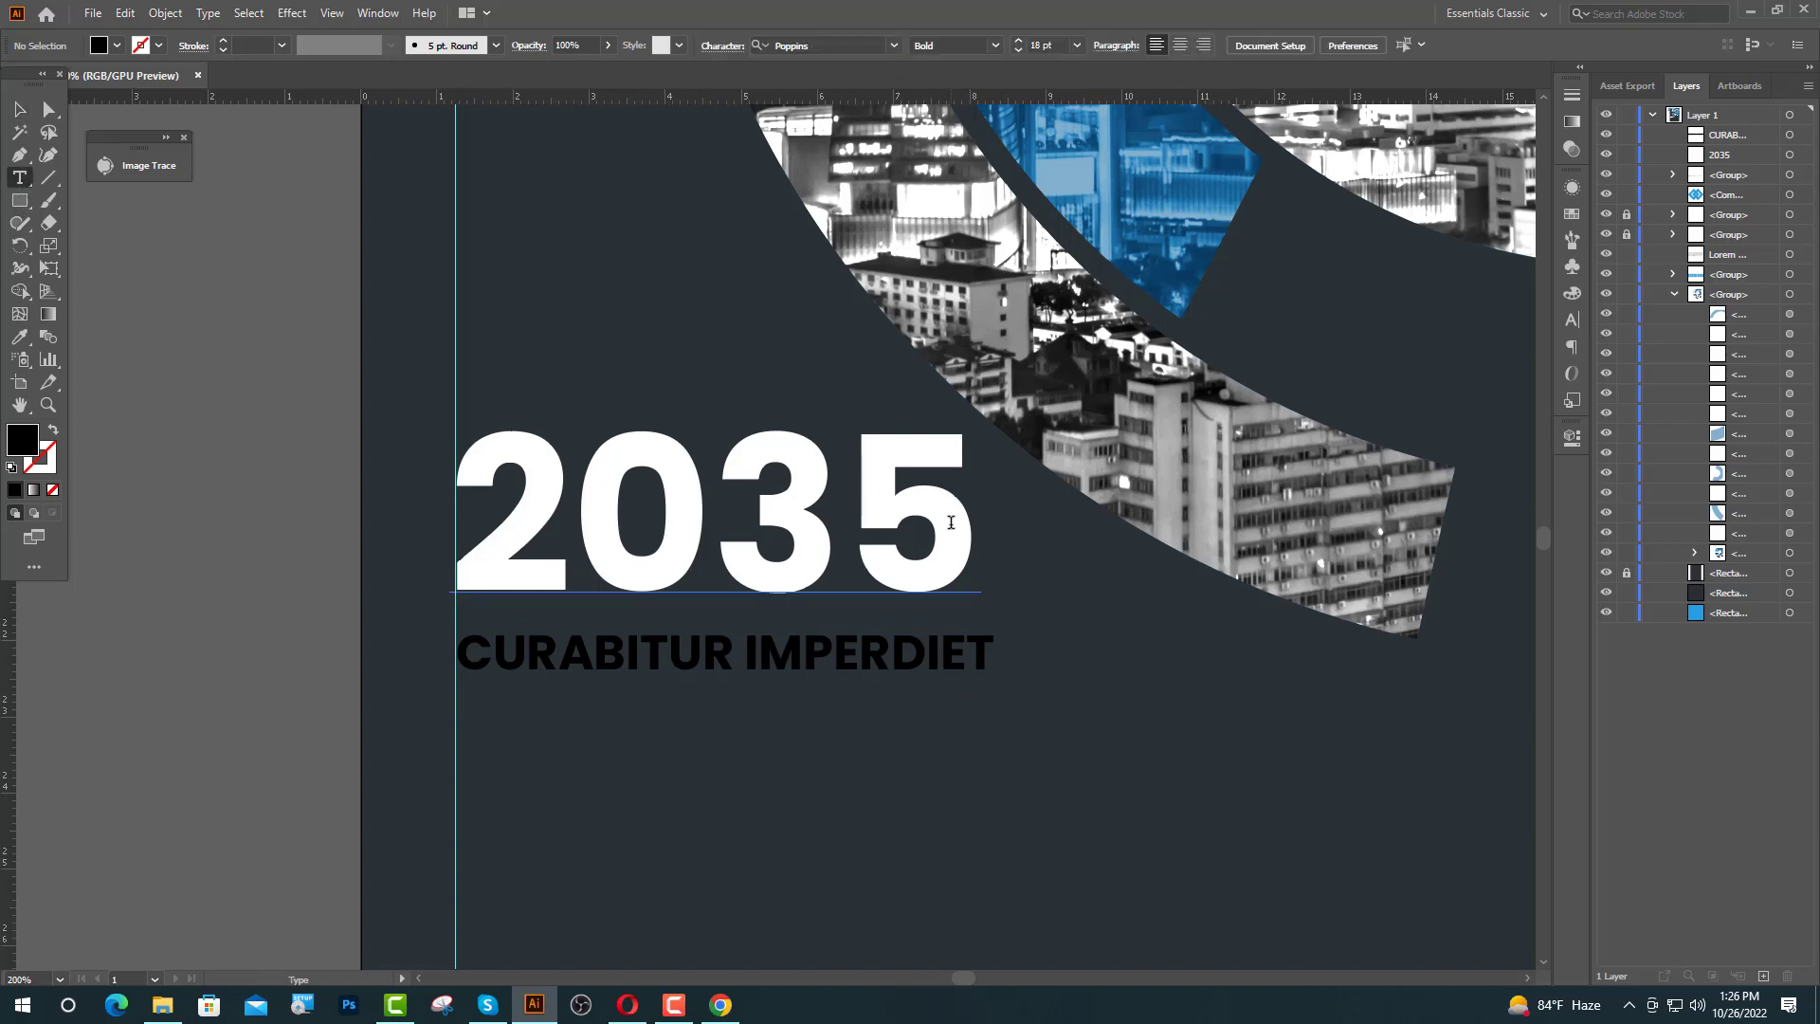
{"action": "left_click_drag", "start_coordinate": [950, 522], "coordinate": [762, 524]}
{"action": "left_click", "coordinate": [27, 337]}
{"action": "scroll", "coordinate": [900, 432], "scroll_direction": "down", "scroll_amount": 2}
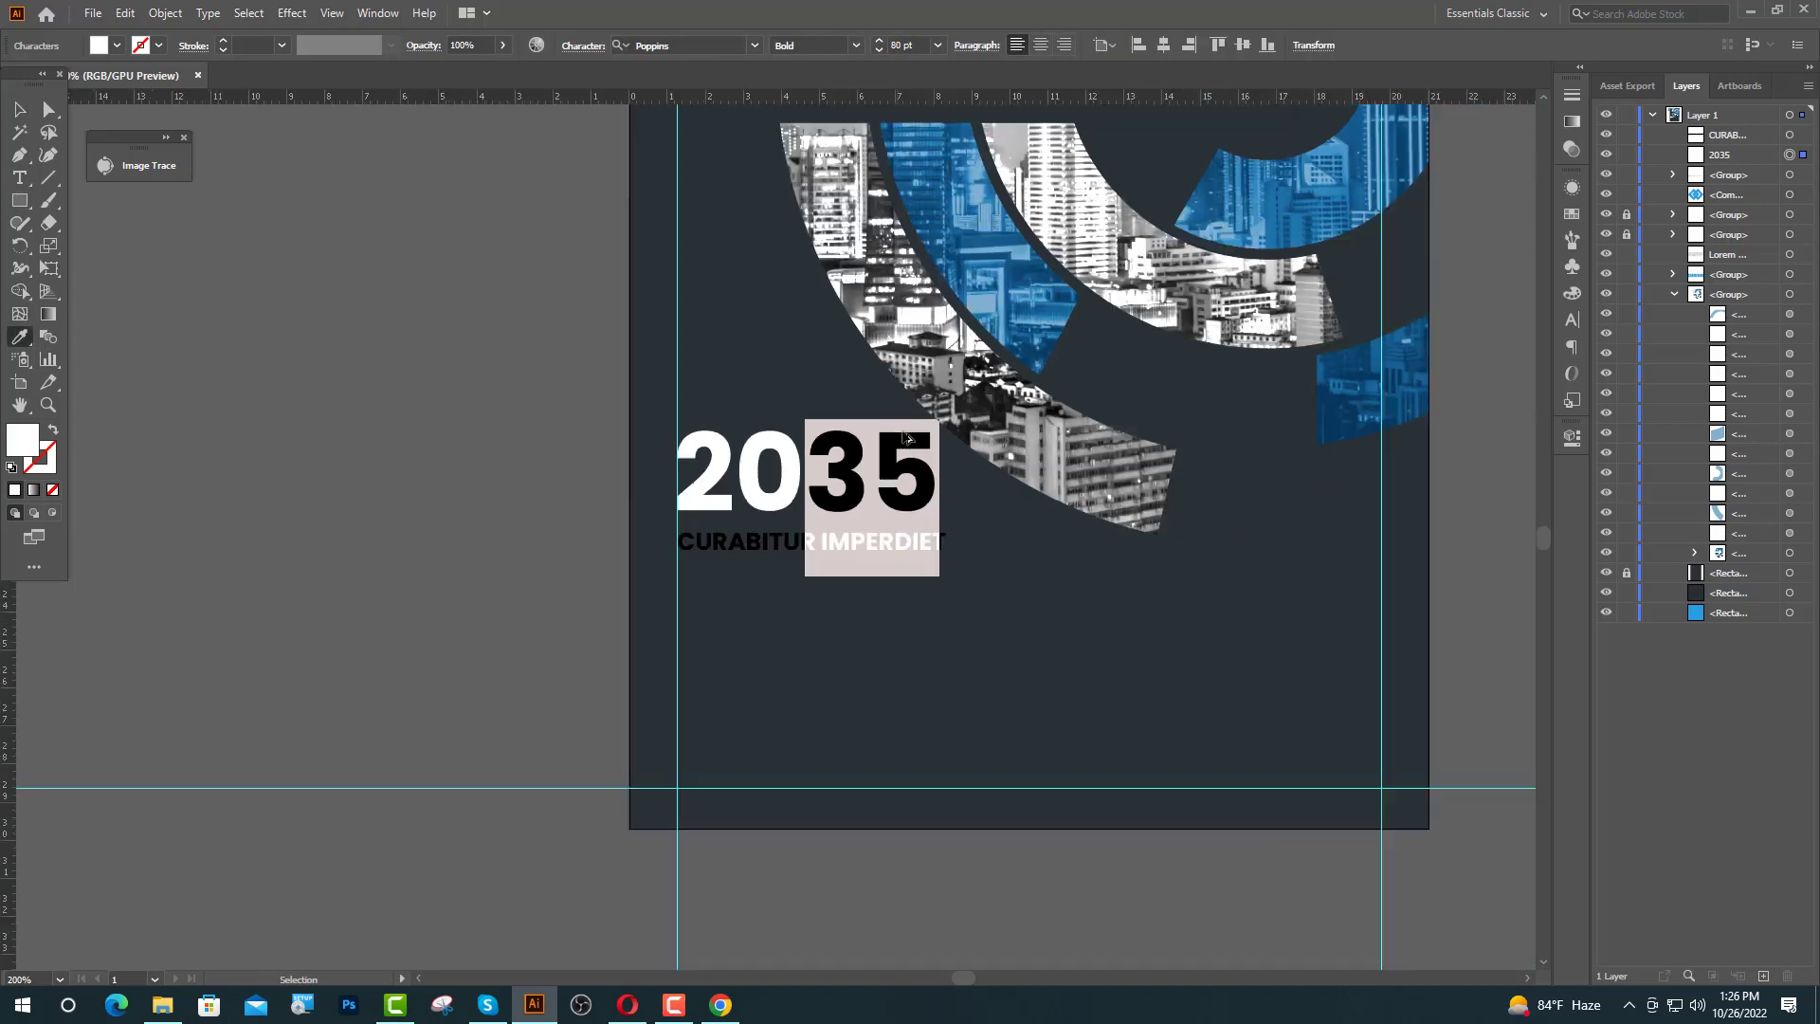
{"action": "scroll", "coordinate": [905, 437], "scroll_direction": "down", "scroll_amount": 3}
{"action": "left_click", "coordinate": [1098, 204]}
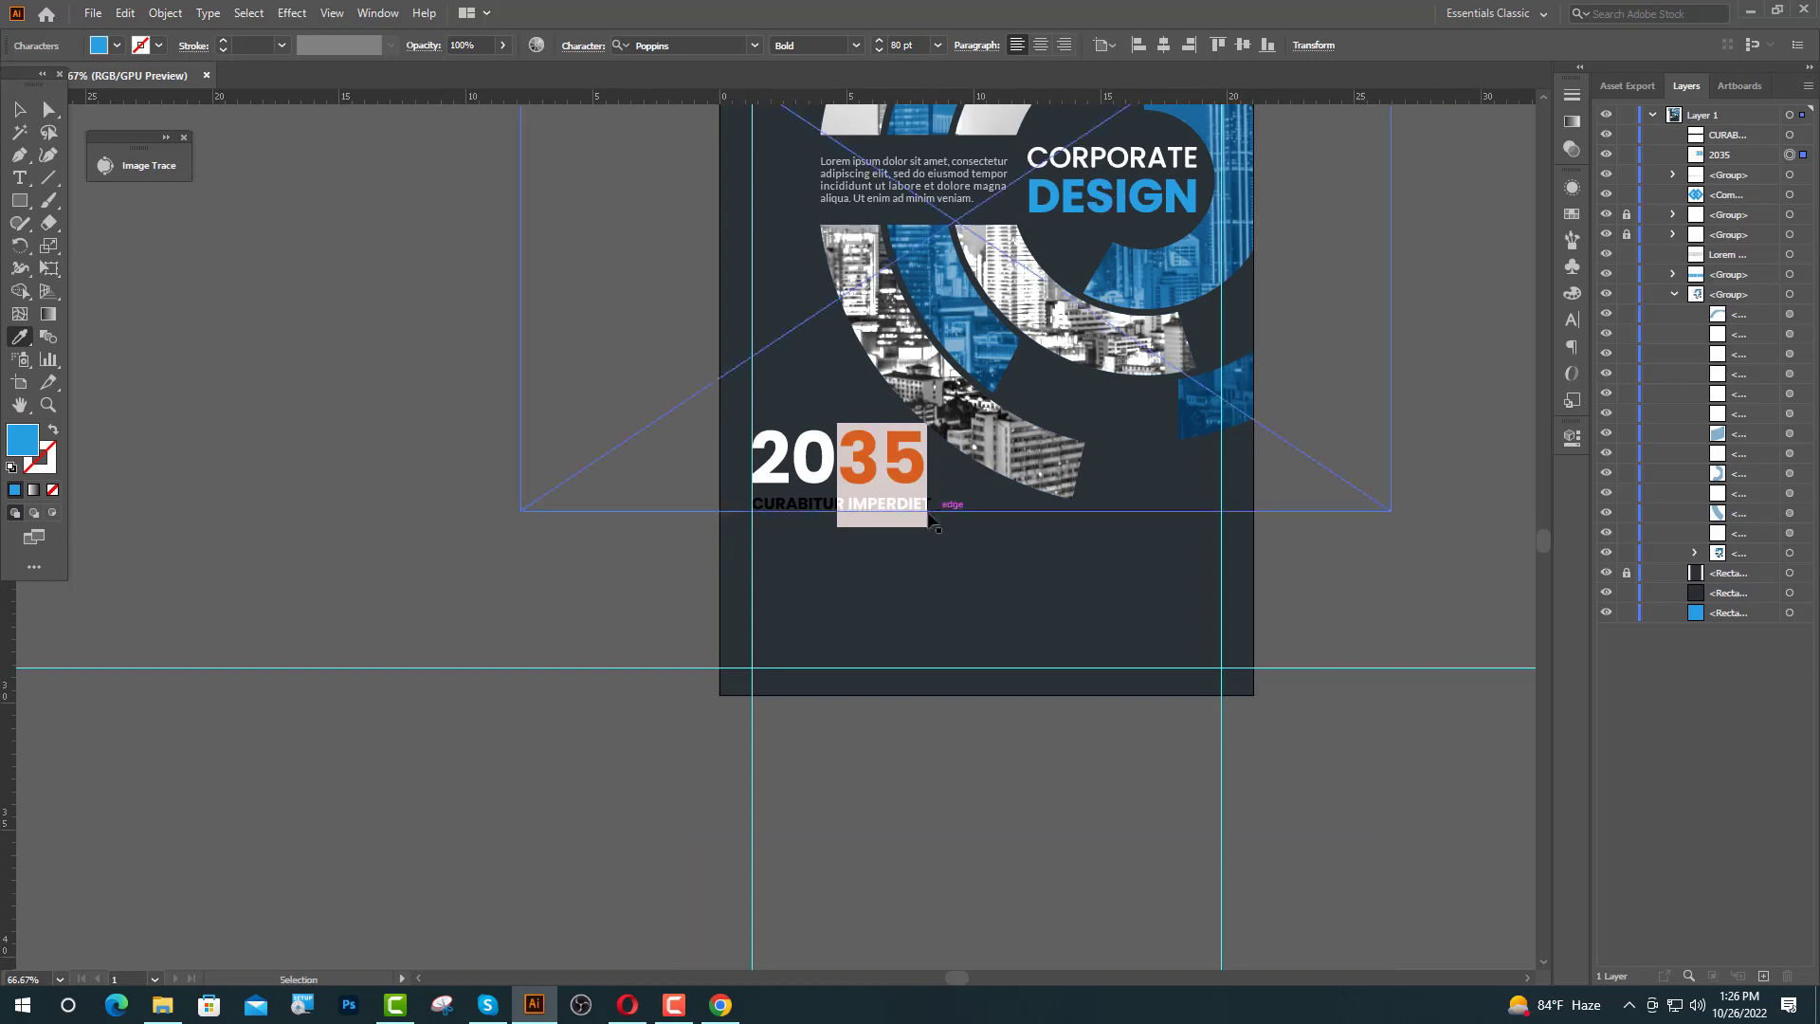
{"action": "scroll", "coordinate": [926, 509], "scroll_direction": "up", "scroll_amount": 3}
{"action": "key", "text": "v"}
{"action": "left_click", "coordinate": [203, 471]}
- Fill the "CURABITUR IMPERDIET" line with white and deselect it
{"action": "left_click", "coordinate": [606, 509]}
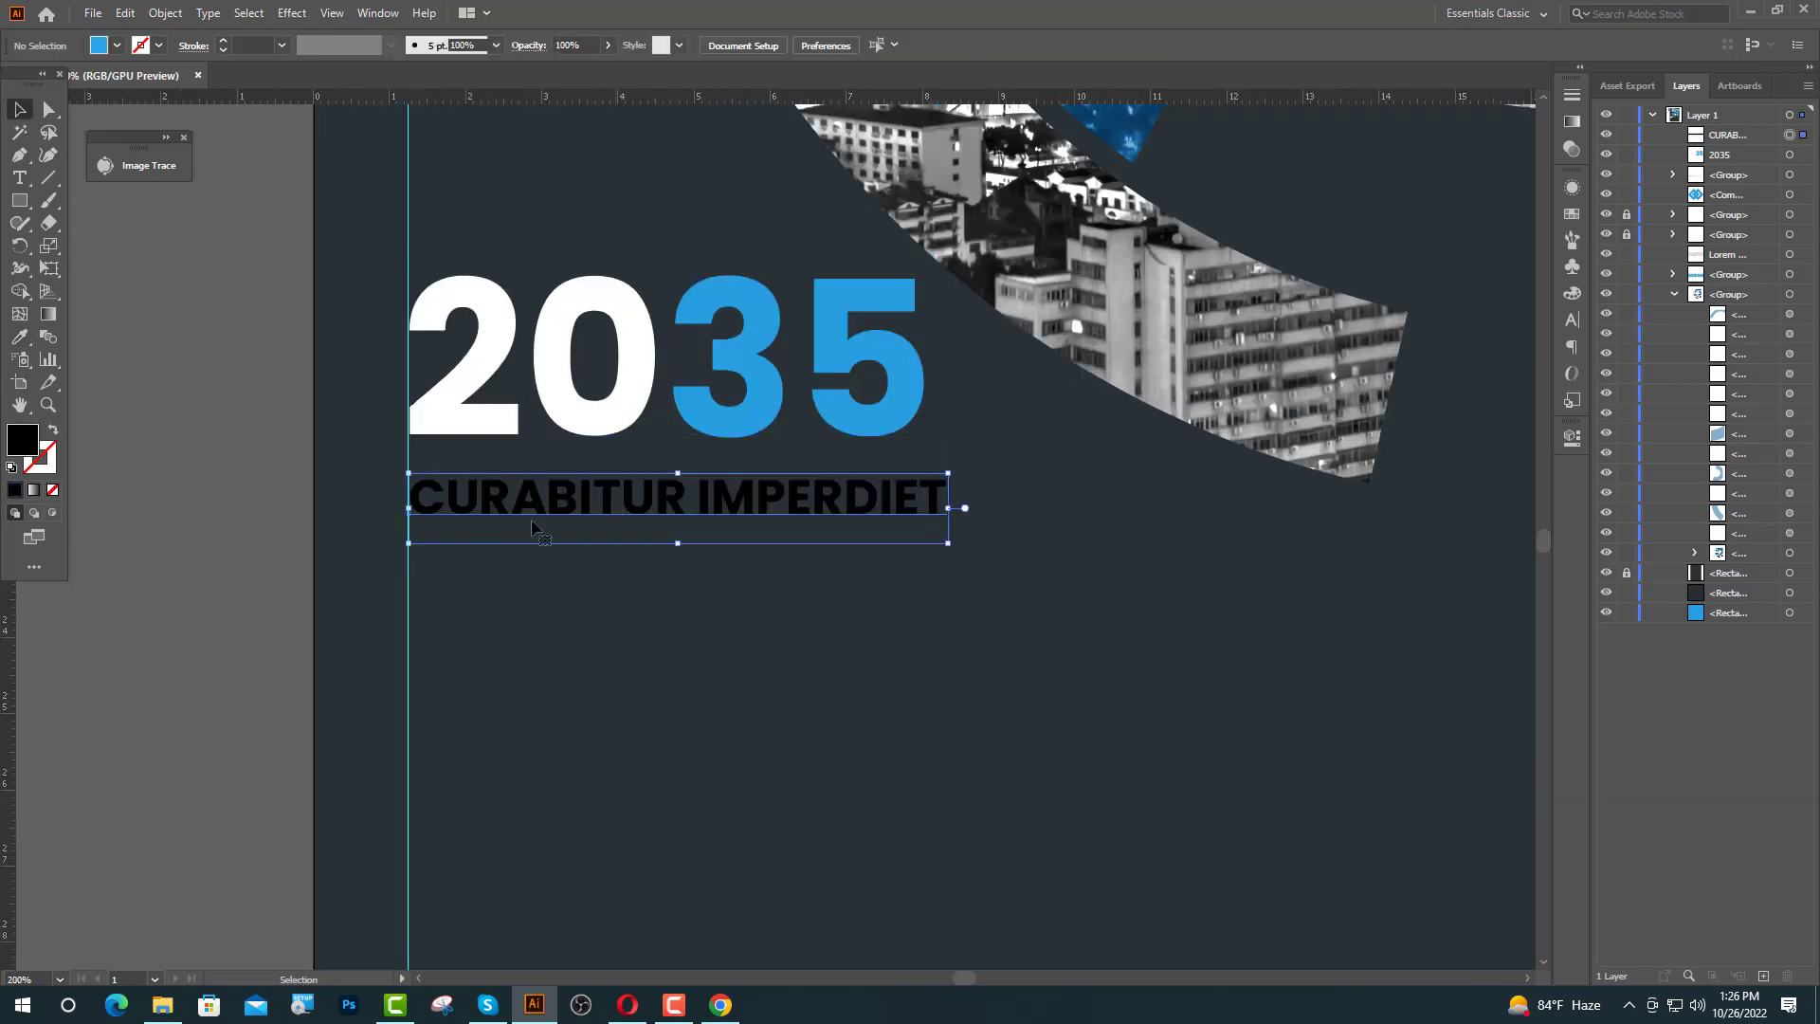
{"action": "key", "text": "i"}
{"action": "left_click", "coordinate": [117, 45]}
{"action": "left_click", "coordinate": [38, 79]}
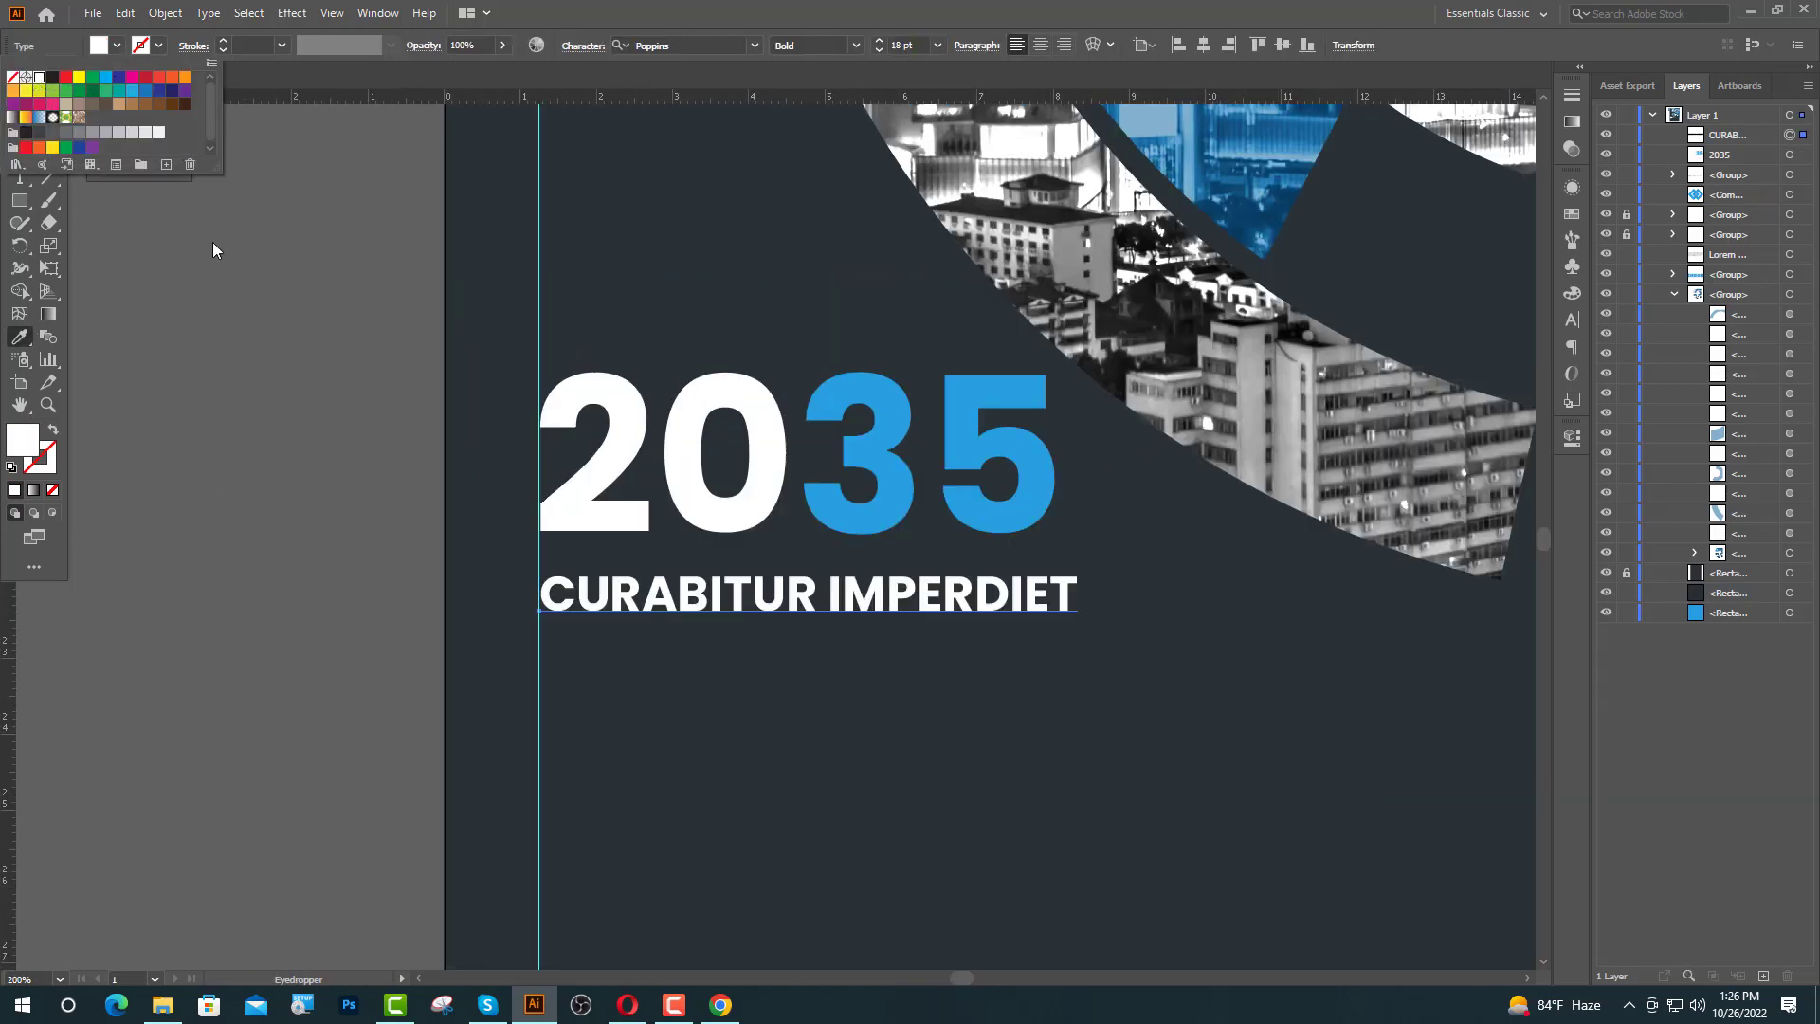
{"action": "left_click", "coordinate": [212, 242]}
{"action": "key", "text": "v"}
{"action": "left_click", "coordinate": [223, 354]}
- Group "2035" with the "CURABITUR IMPERDIET" line beneath it and deselect the group
{"action": "scroll", "coordinate": [796, 626], "scroll_direction": "down", "scroll_amount": 1}
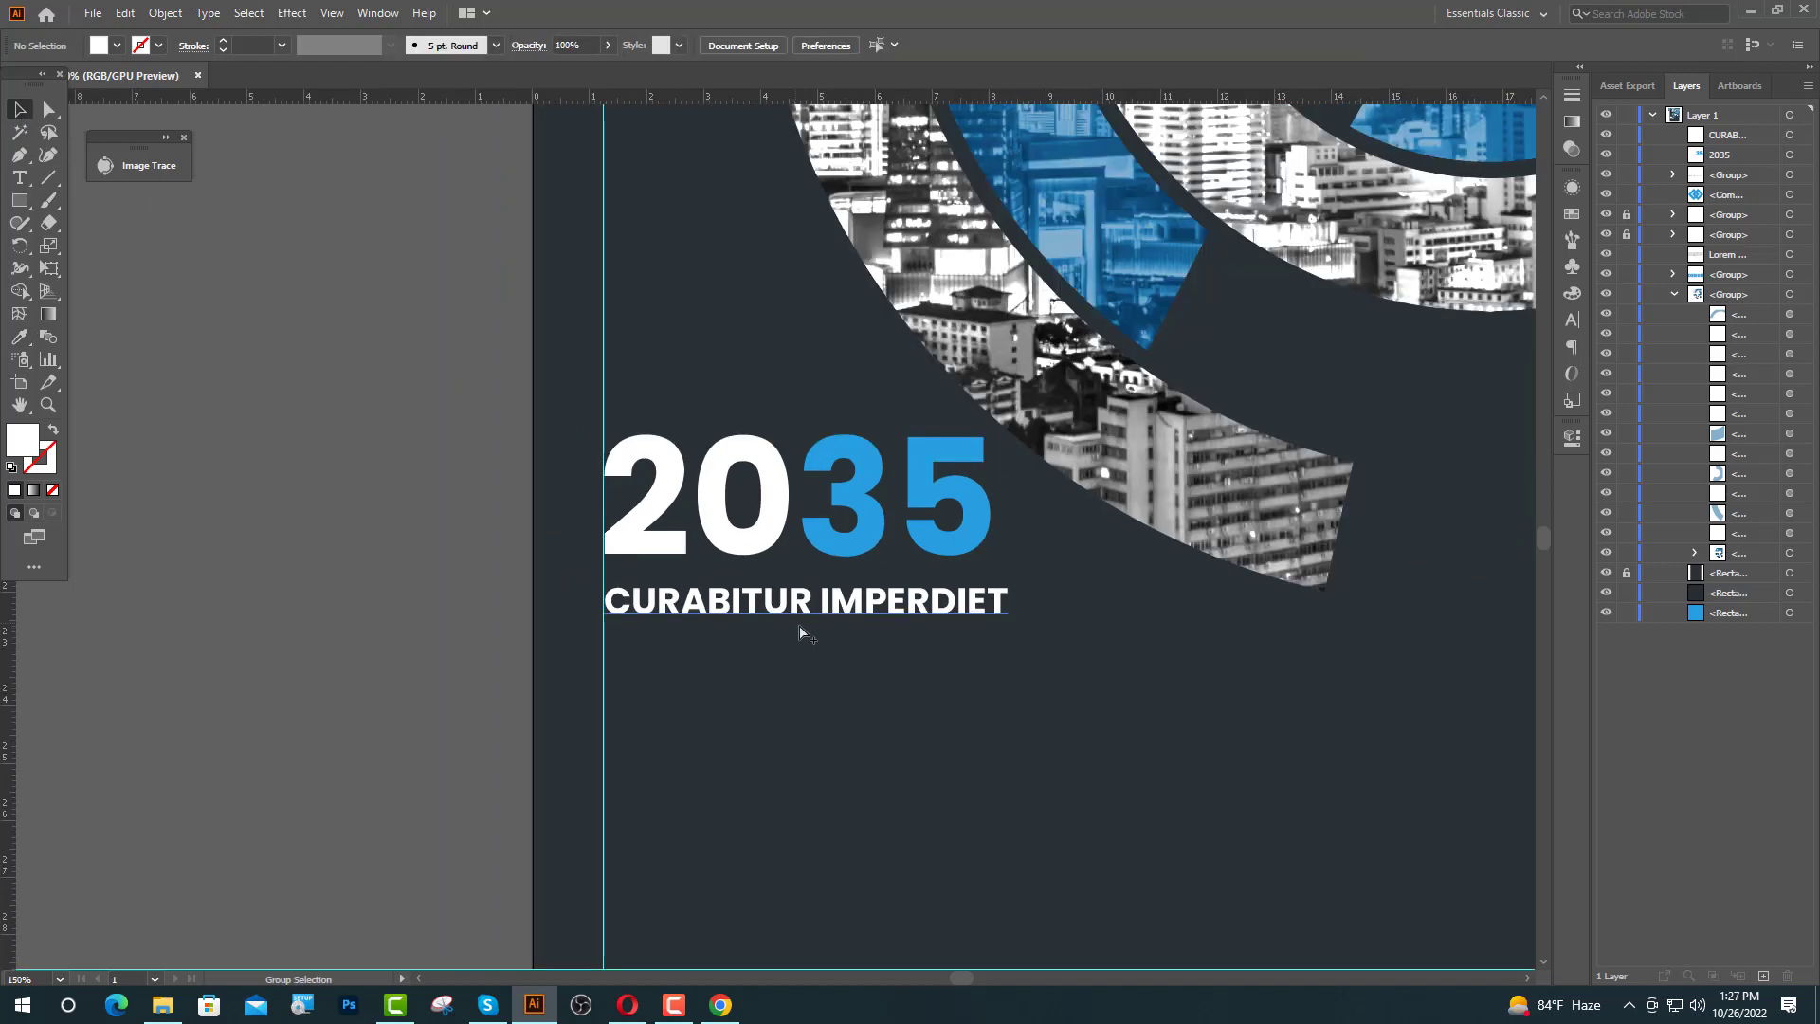
{"action": "scroll", "coordinate": [926, 610], "scroll_direction": "down", "scroll_amount": 2}
{"action": "left_click_drag", "start_coordinate": [926, 610], "coordinate": [832, 466]}
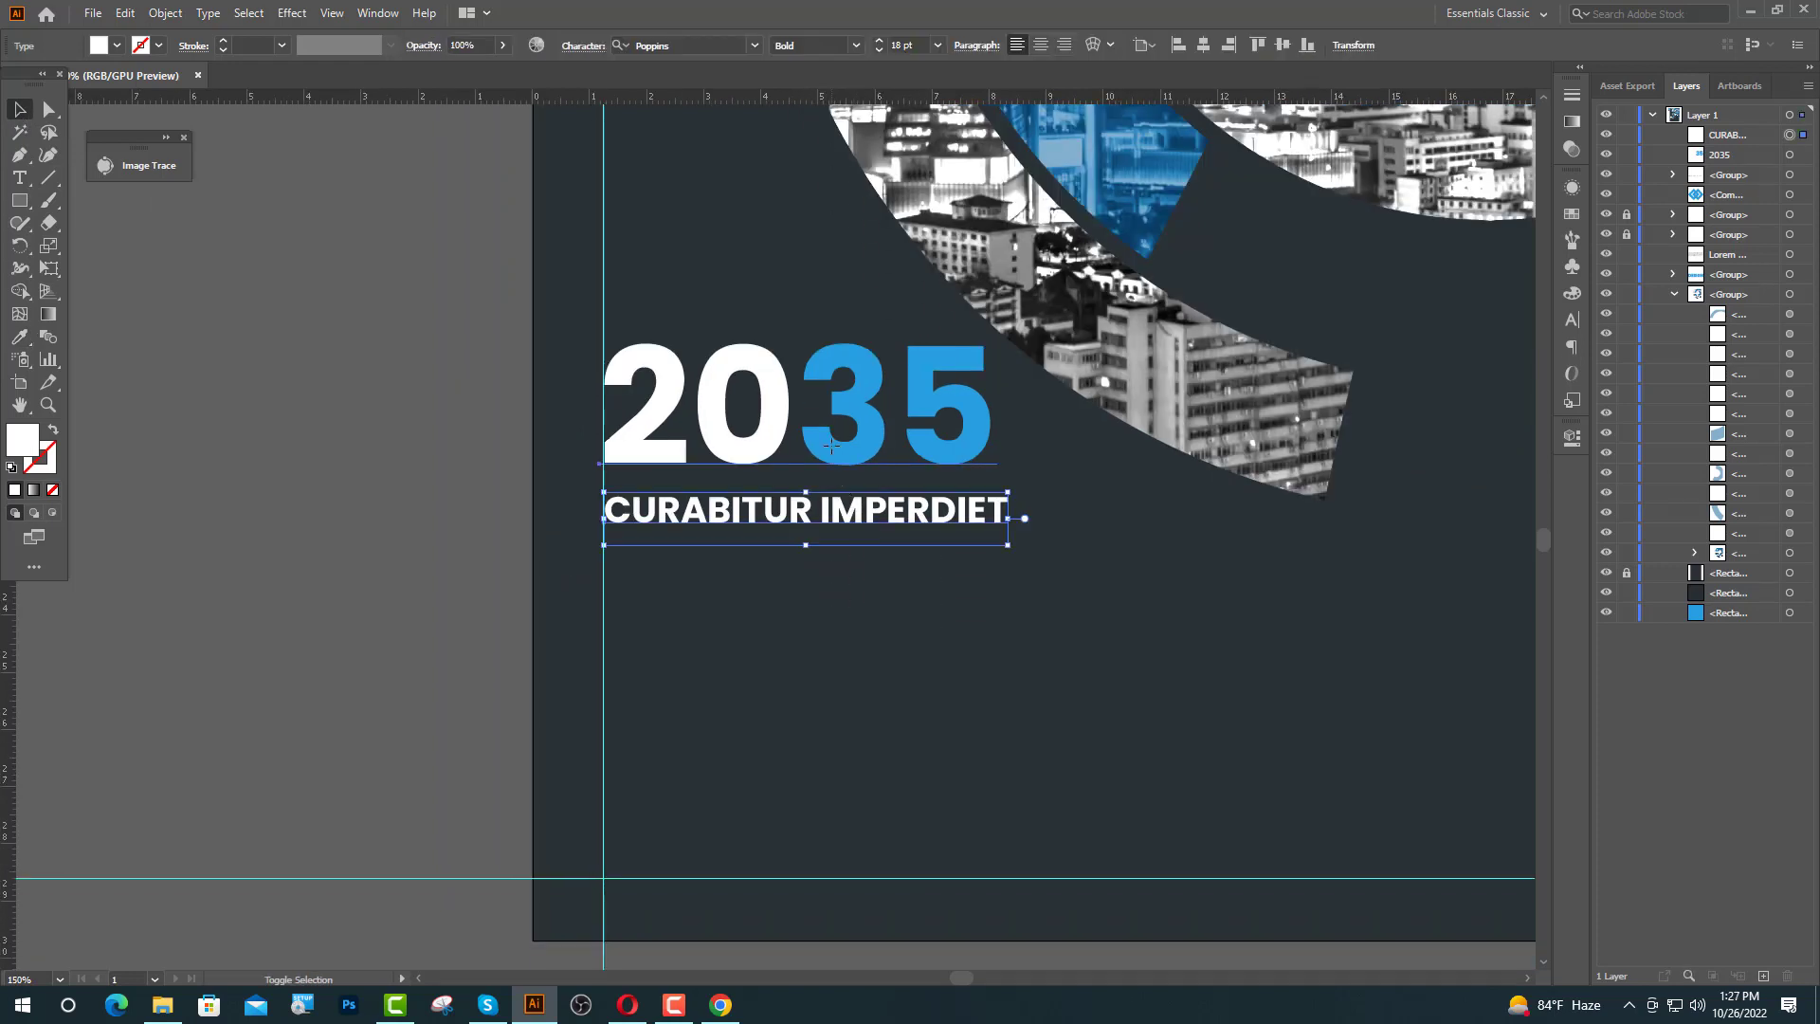
{"action": "left_click", "coordinate": [832, 459], "text": "shift"}
{"action": "key", "text": "ctrl+g"}
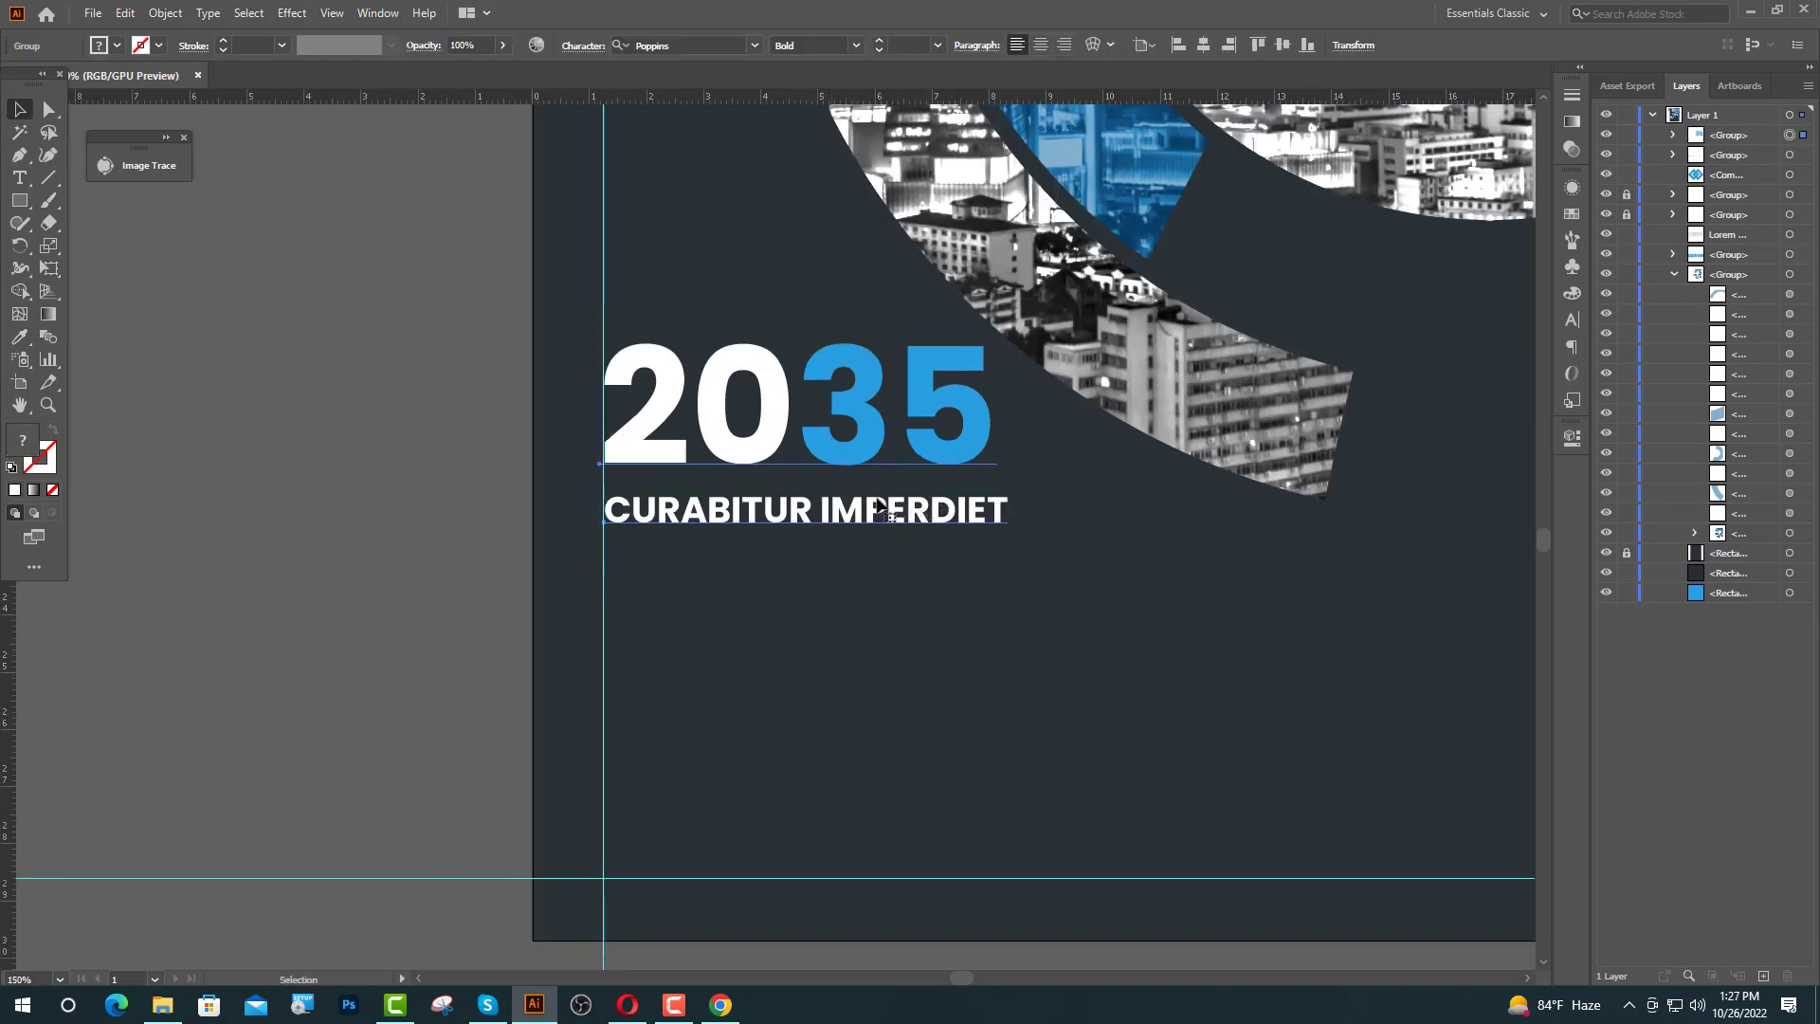
{"action": "left_click", "coordinate": [1149, 533]}
- Place a new text object at the left margin guide below "CURABITUR IMPERDIET" and set its size to 30 pt
{"action": "scroll", "coordinate": [744, 507], "scroll_direction": "down", "scroll_amount": 3}
{"action": "scroll", "coordinate": [744, 512], "scroll_direction": "down", "scroll_amount": 3}
{"action": "scroll", "coordinate": [958, 515], "scroll_direction": "up", "scroll_amount": 1}
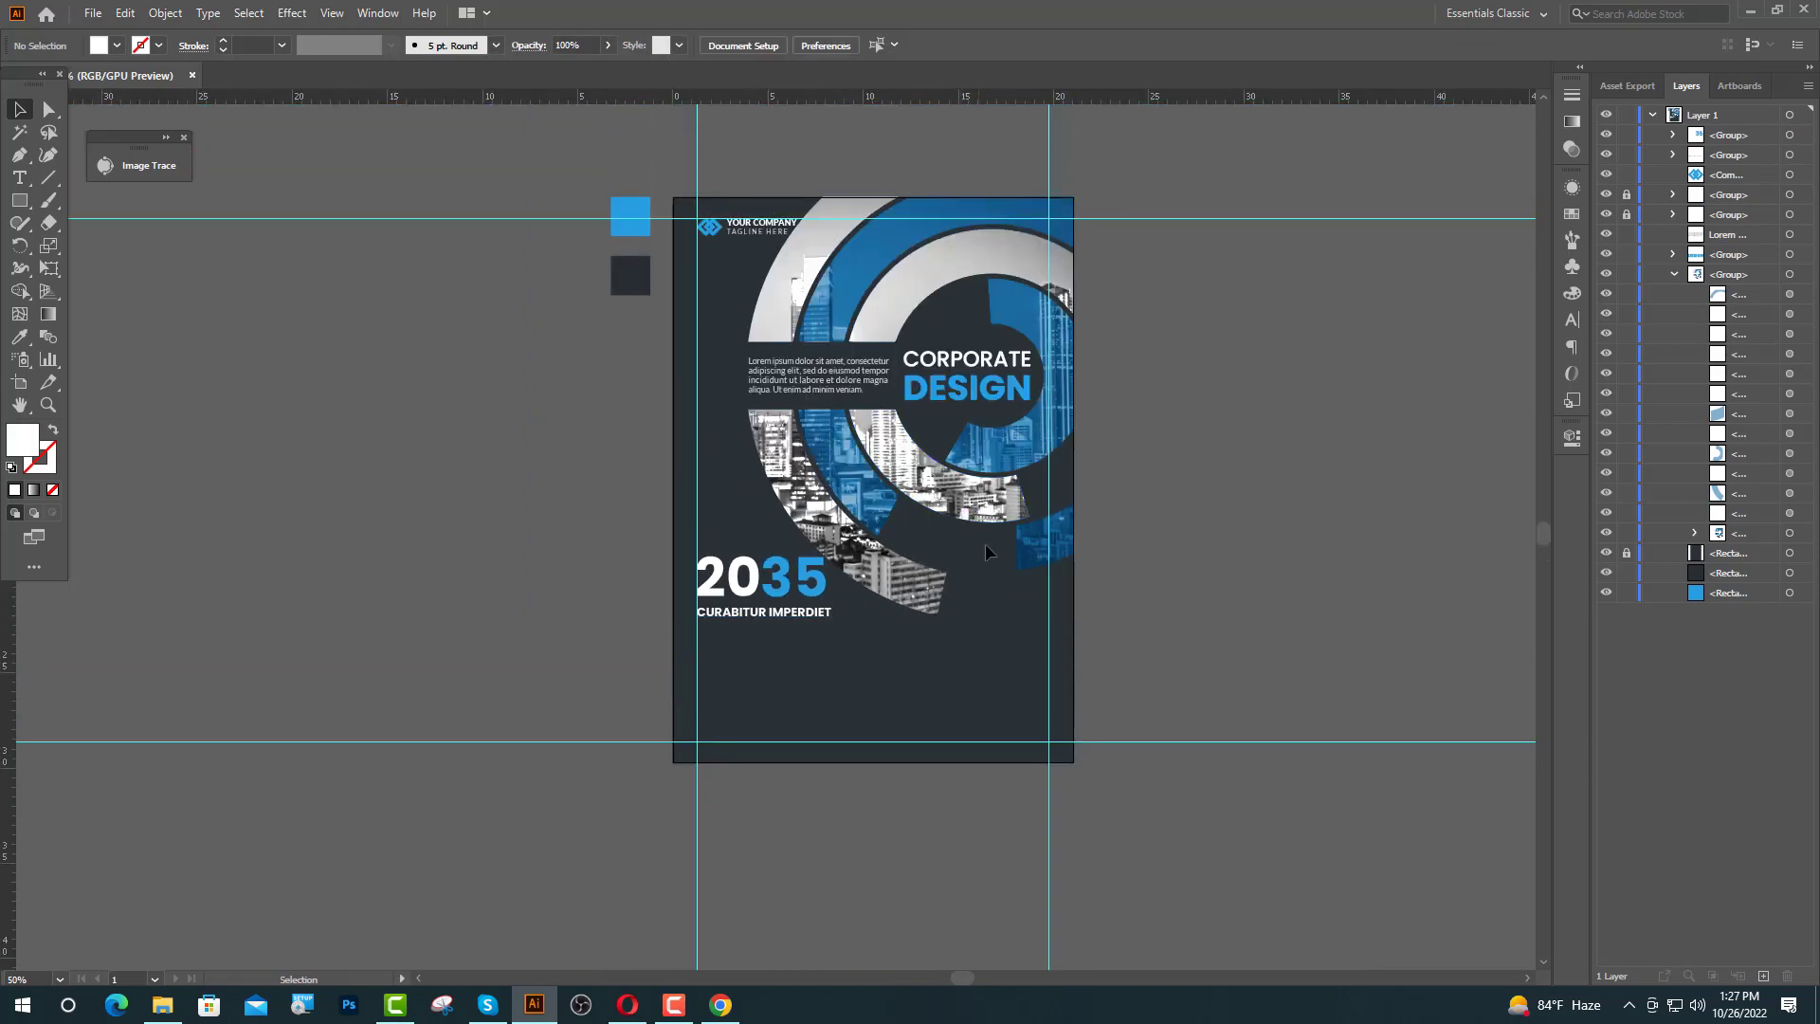
{"action": "scroll", "coordinate": [944, 718], "scroll_direction": "up", "scroll_amount": 2}
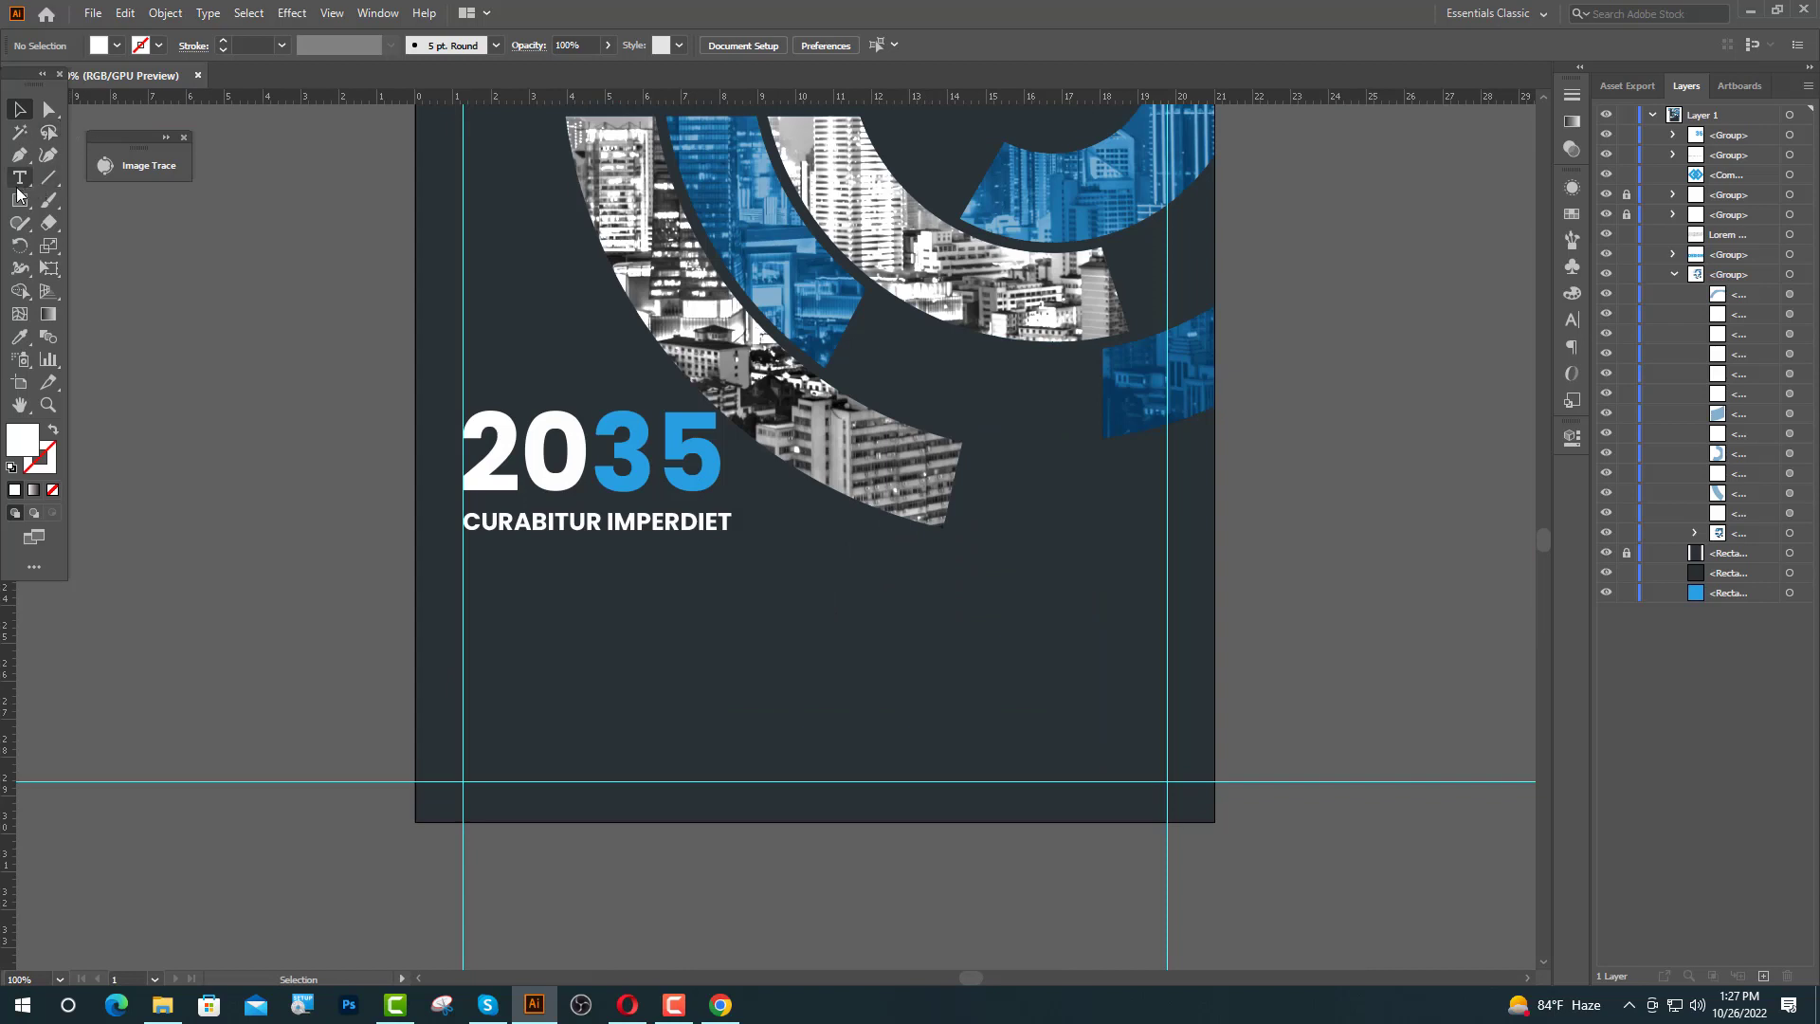
{"action": "left_click", "coordinate": [18, 180]}
{"action": "left_click", "coordinate": [469, 587]}
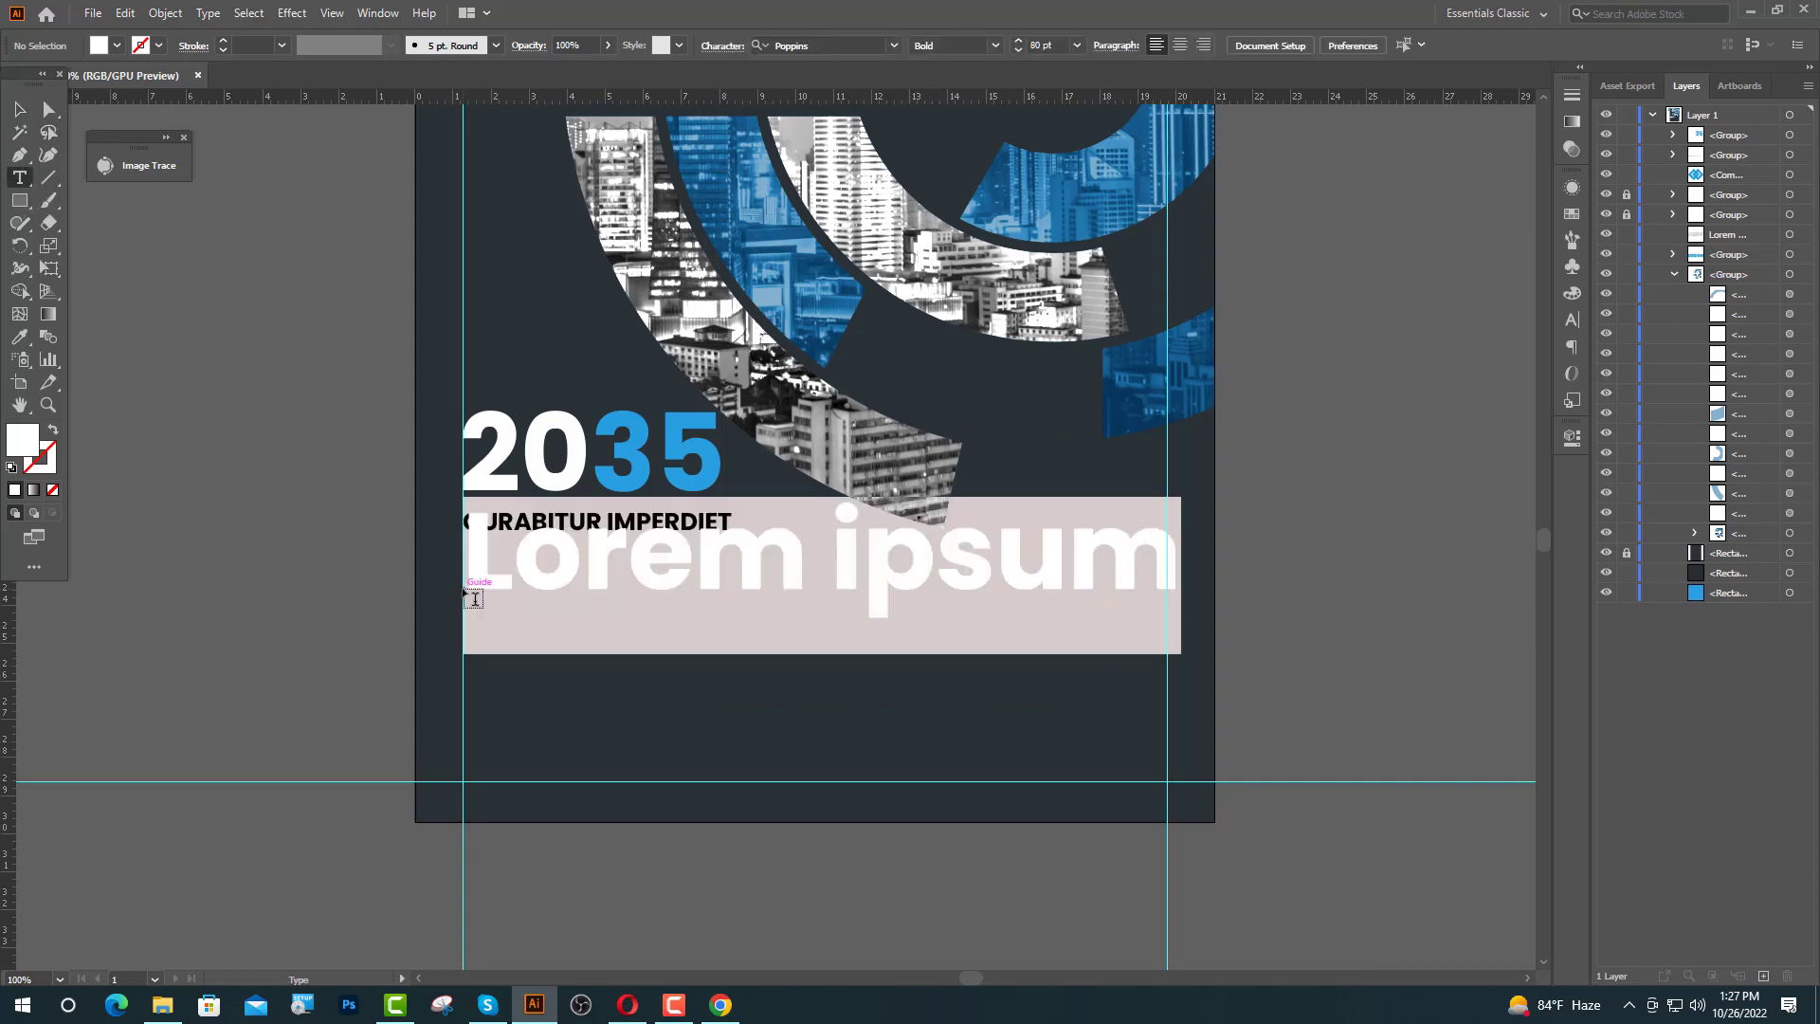
{"action": "left_click", "coordinate": [886, 47]}
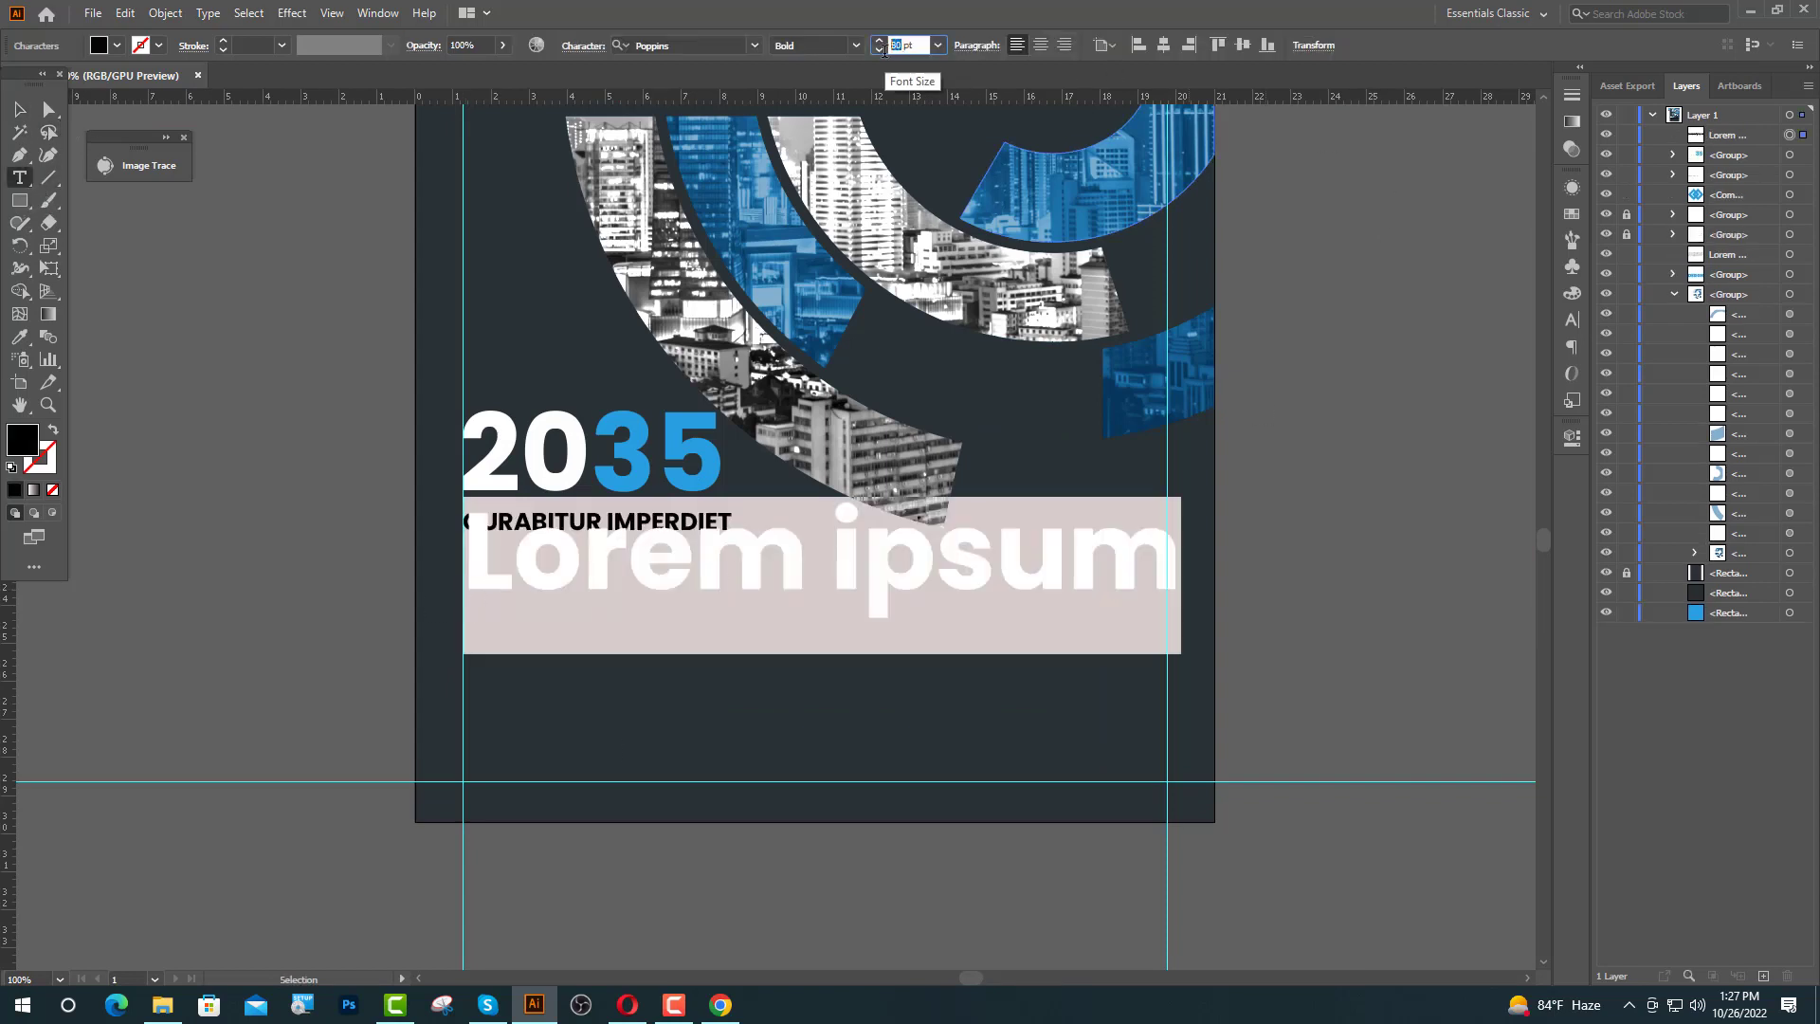
{"action": "type", "text": "30"}
{"action": "key", "text": "Return"}
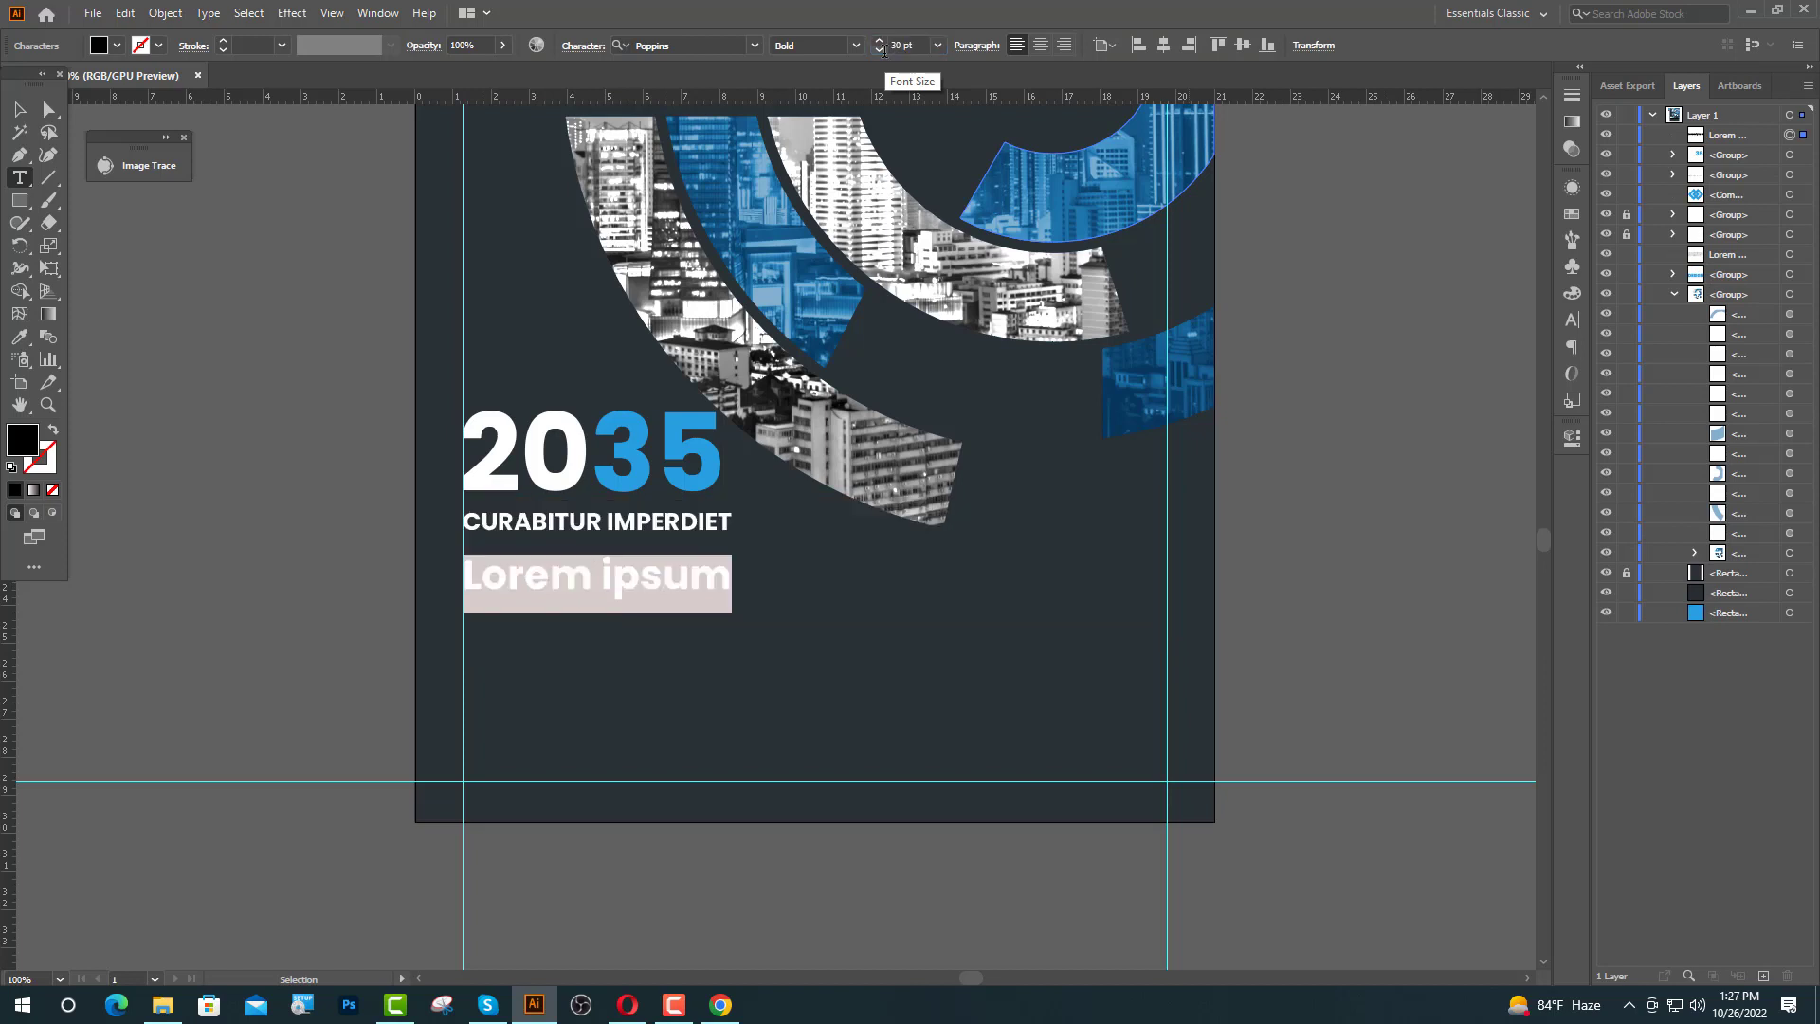
- Replace the new placeholder with the heading "ABOUT US" and leave the text object selected
{"action": "type", "text": "ABO"}
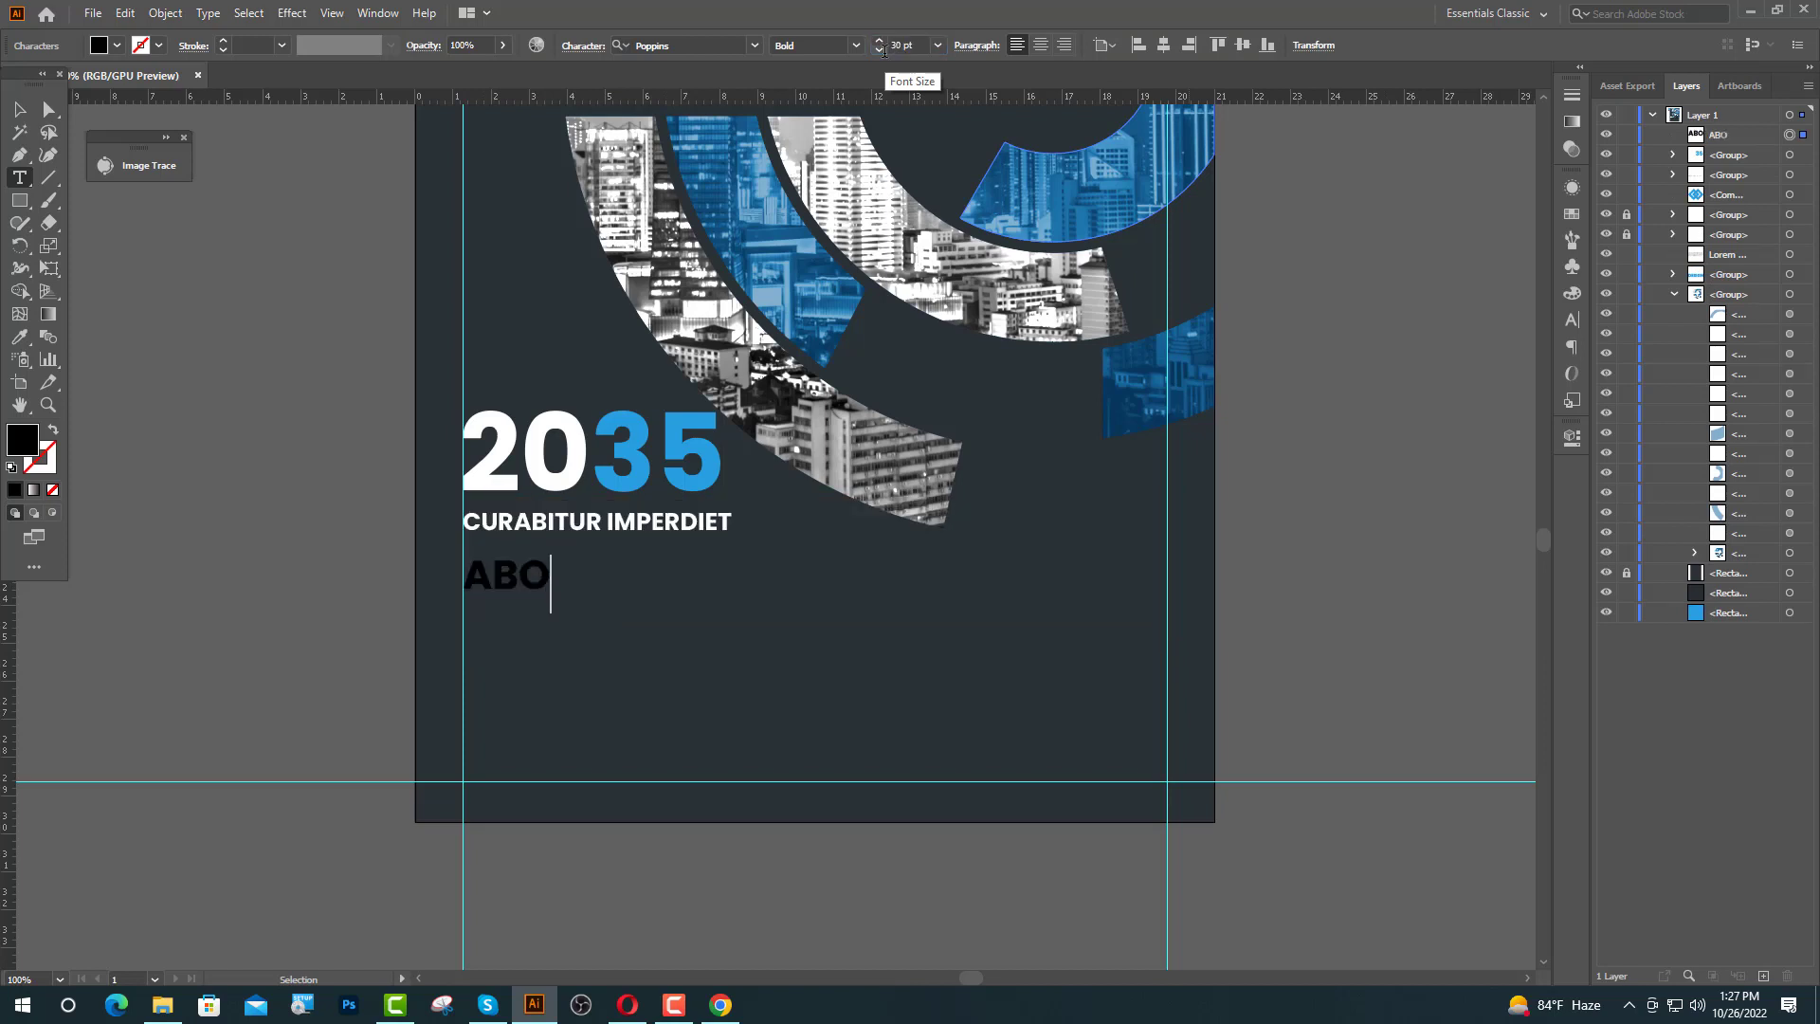
{"action": "type", "text": "UT US"}
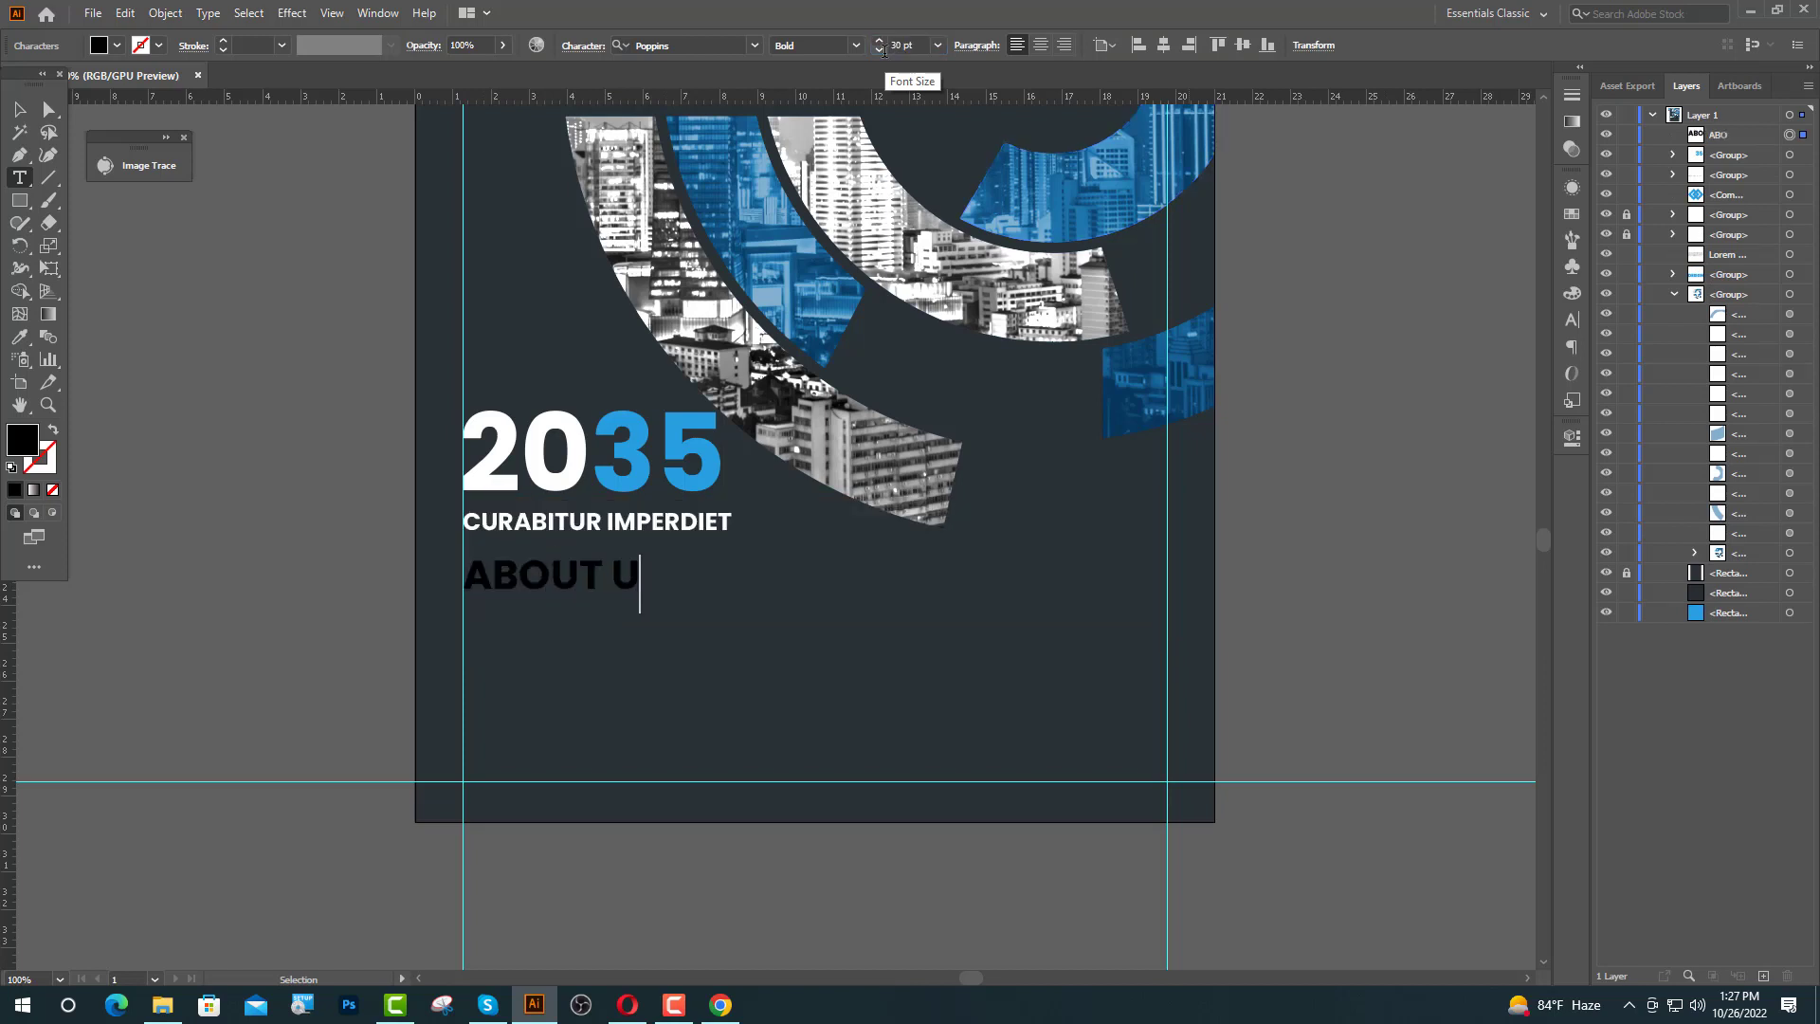
{"action": "key", "text": "Escape"}
{"action": "left_click", "coordinate": [535, 597]}
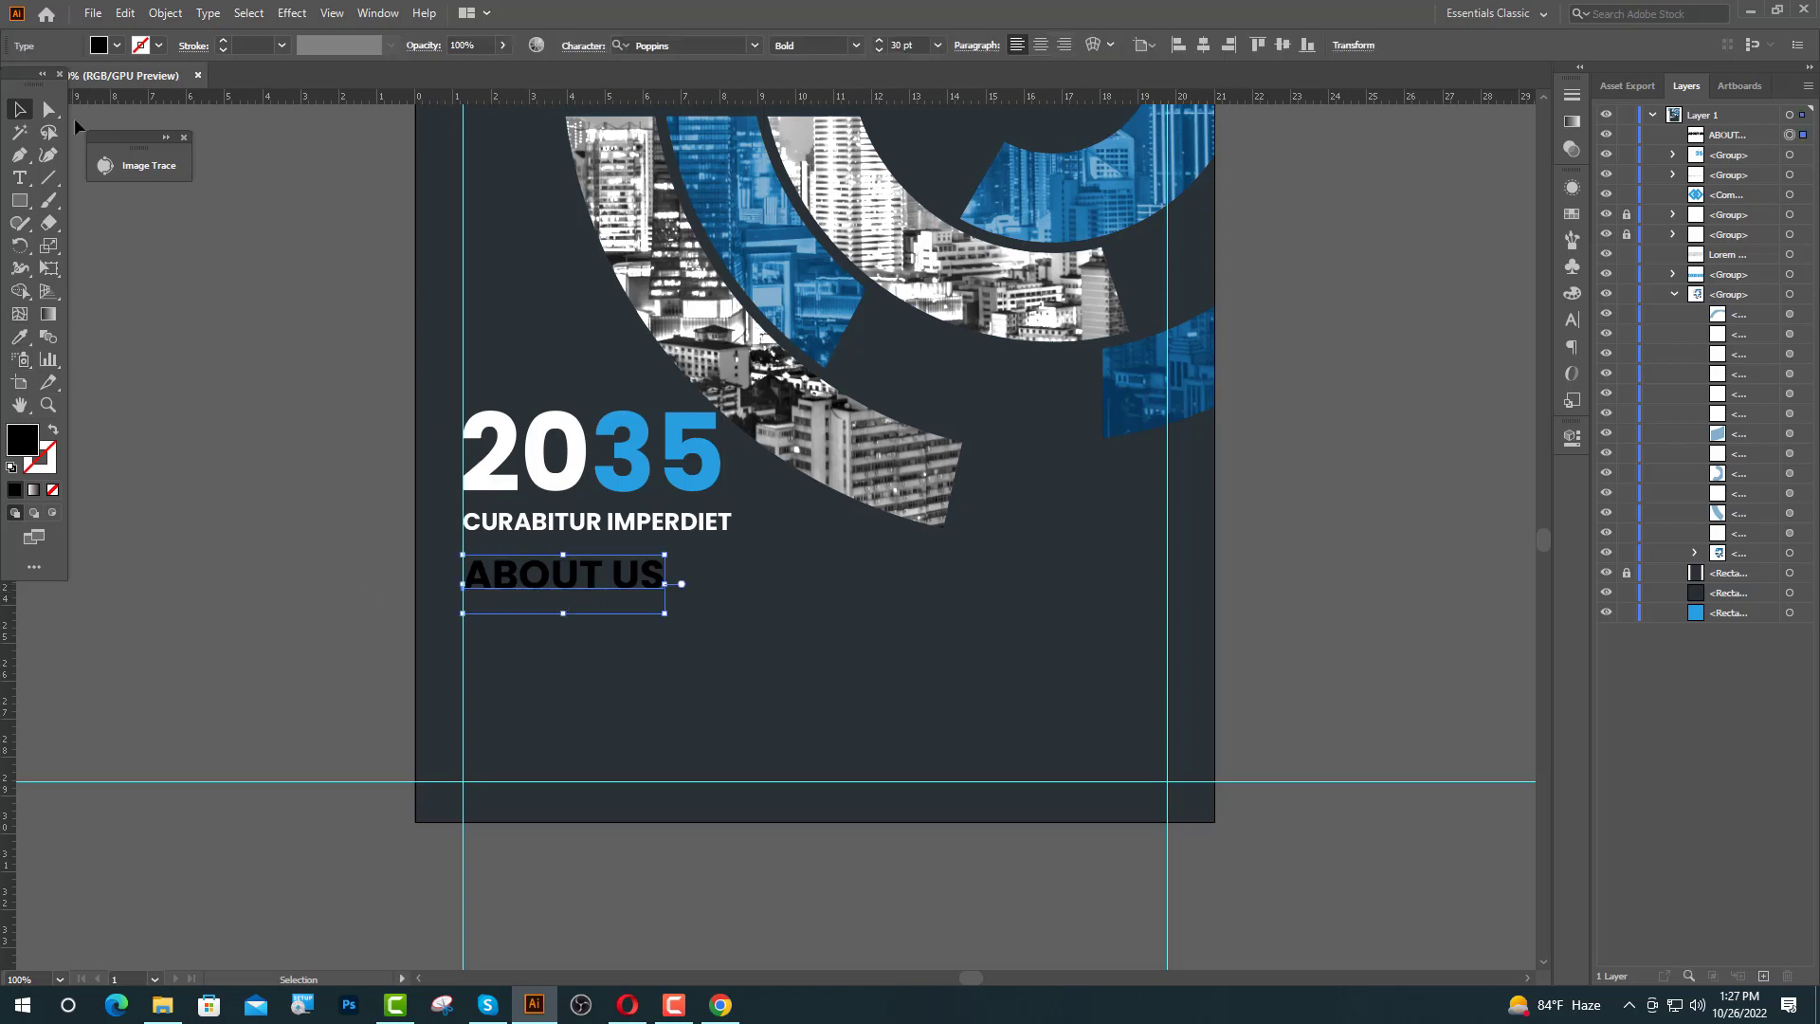
- Fill the "ABOUT US" heading with white and deselect it
{"action": "left_click", "coordinate": [116, 45]}
{"action": "left_click", "coordinate": [38, 77]}
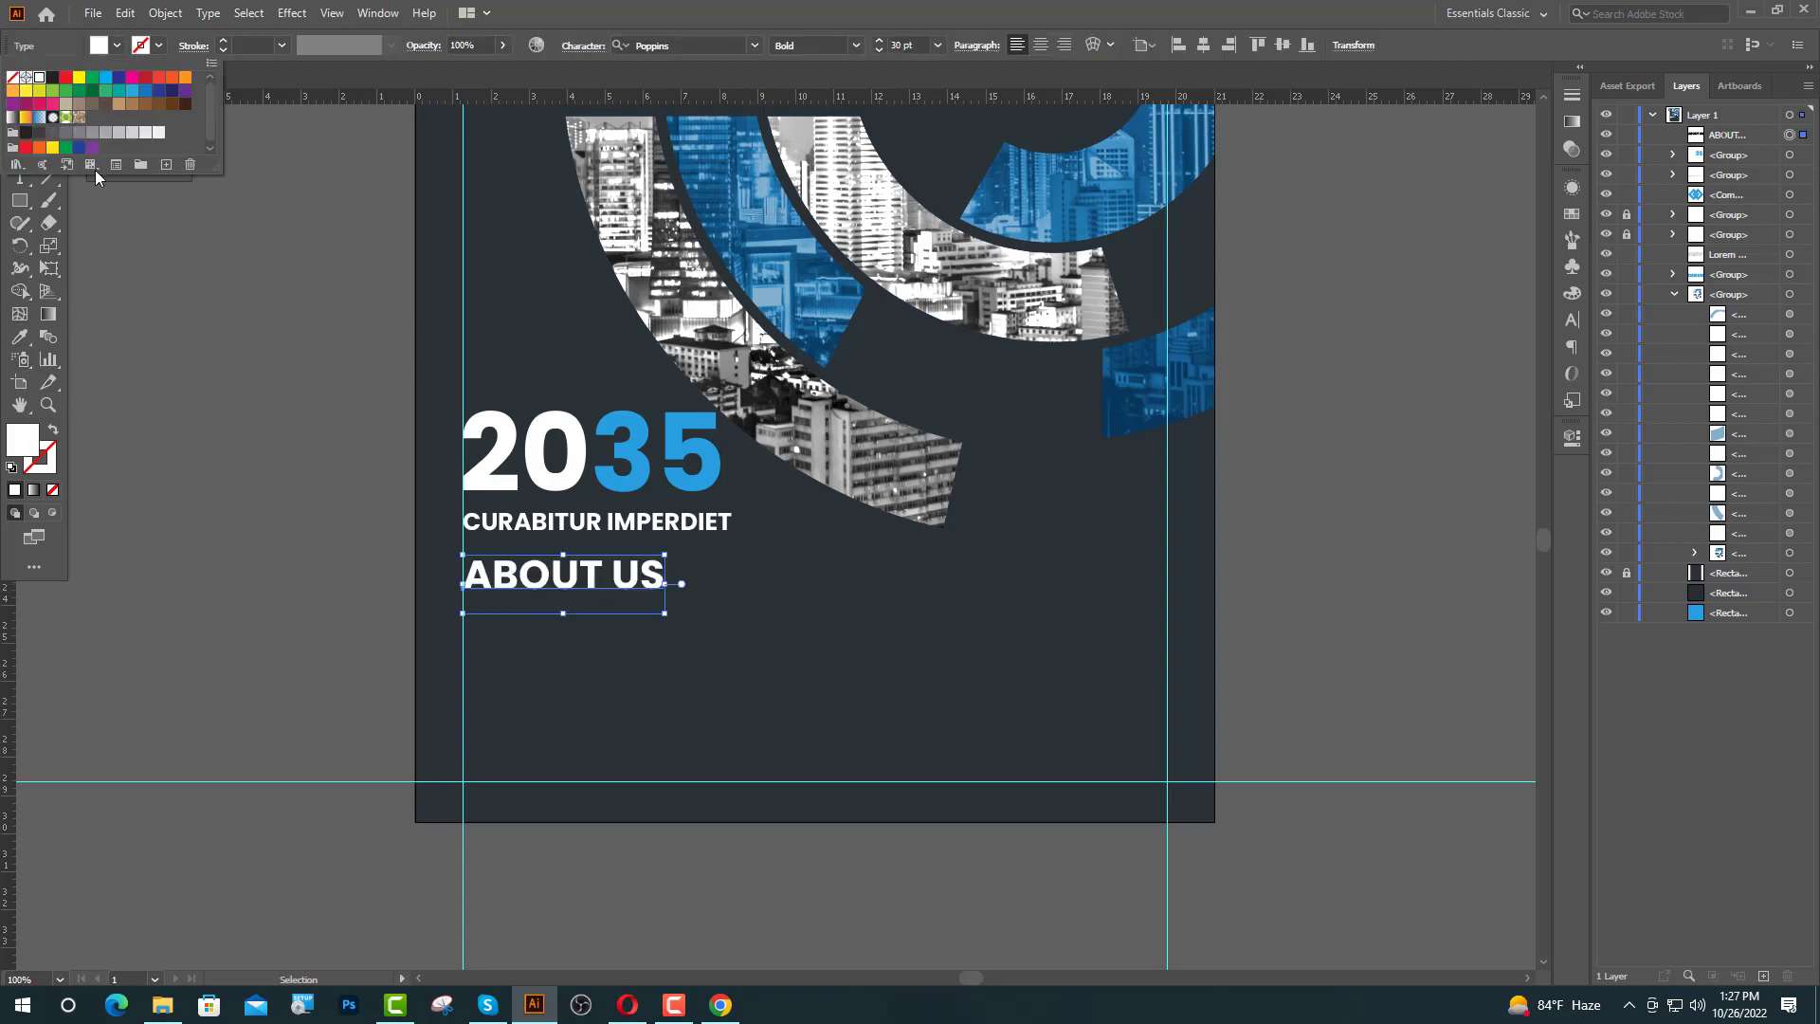
{"action": "left_click", "coordinate": [724, 605]}
- Recolor the "ABOUT US" heading with the blue sampled from the word "DESIGN" and deselect it
{"action": "left_click", "coordinate": [569, 593]}
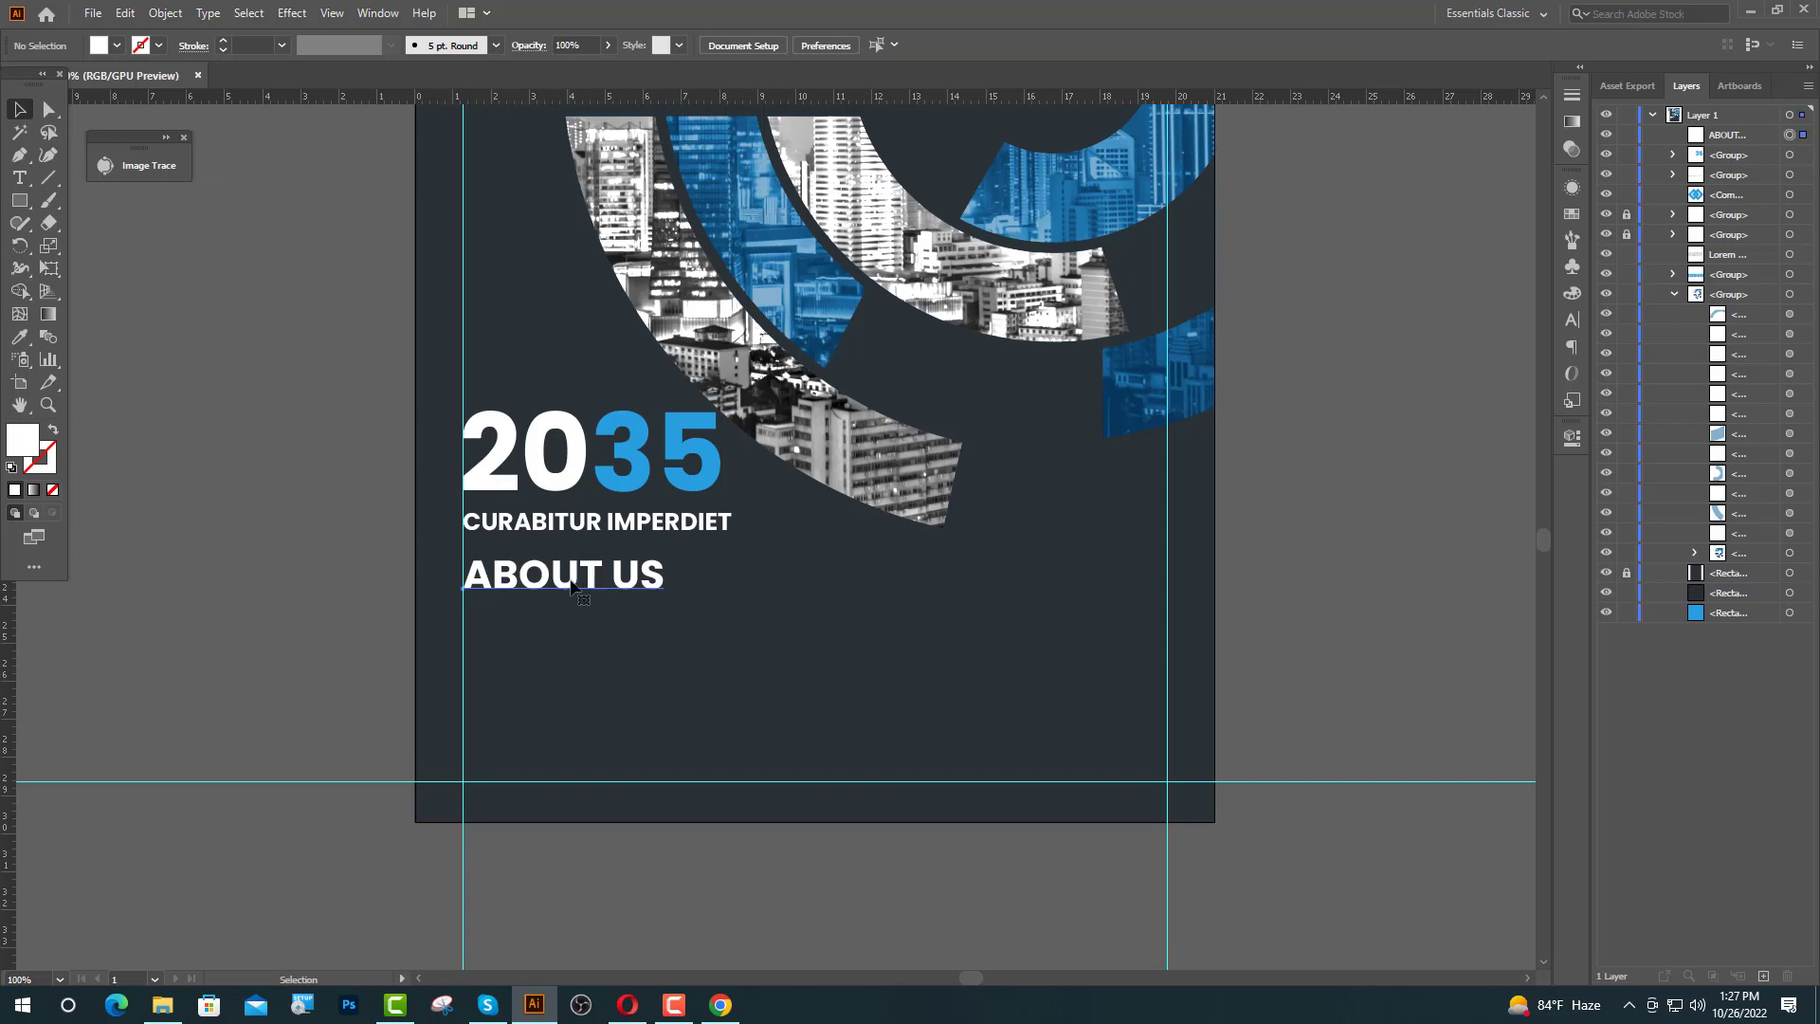
{"action": "scroll", "coordinate": [597, 617], "scroll_direction": "down", "scroll_amount": 1}
{"action": "left_click", "coordinate": [19, 337]}
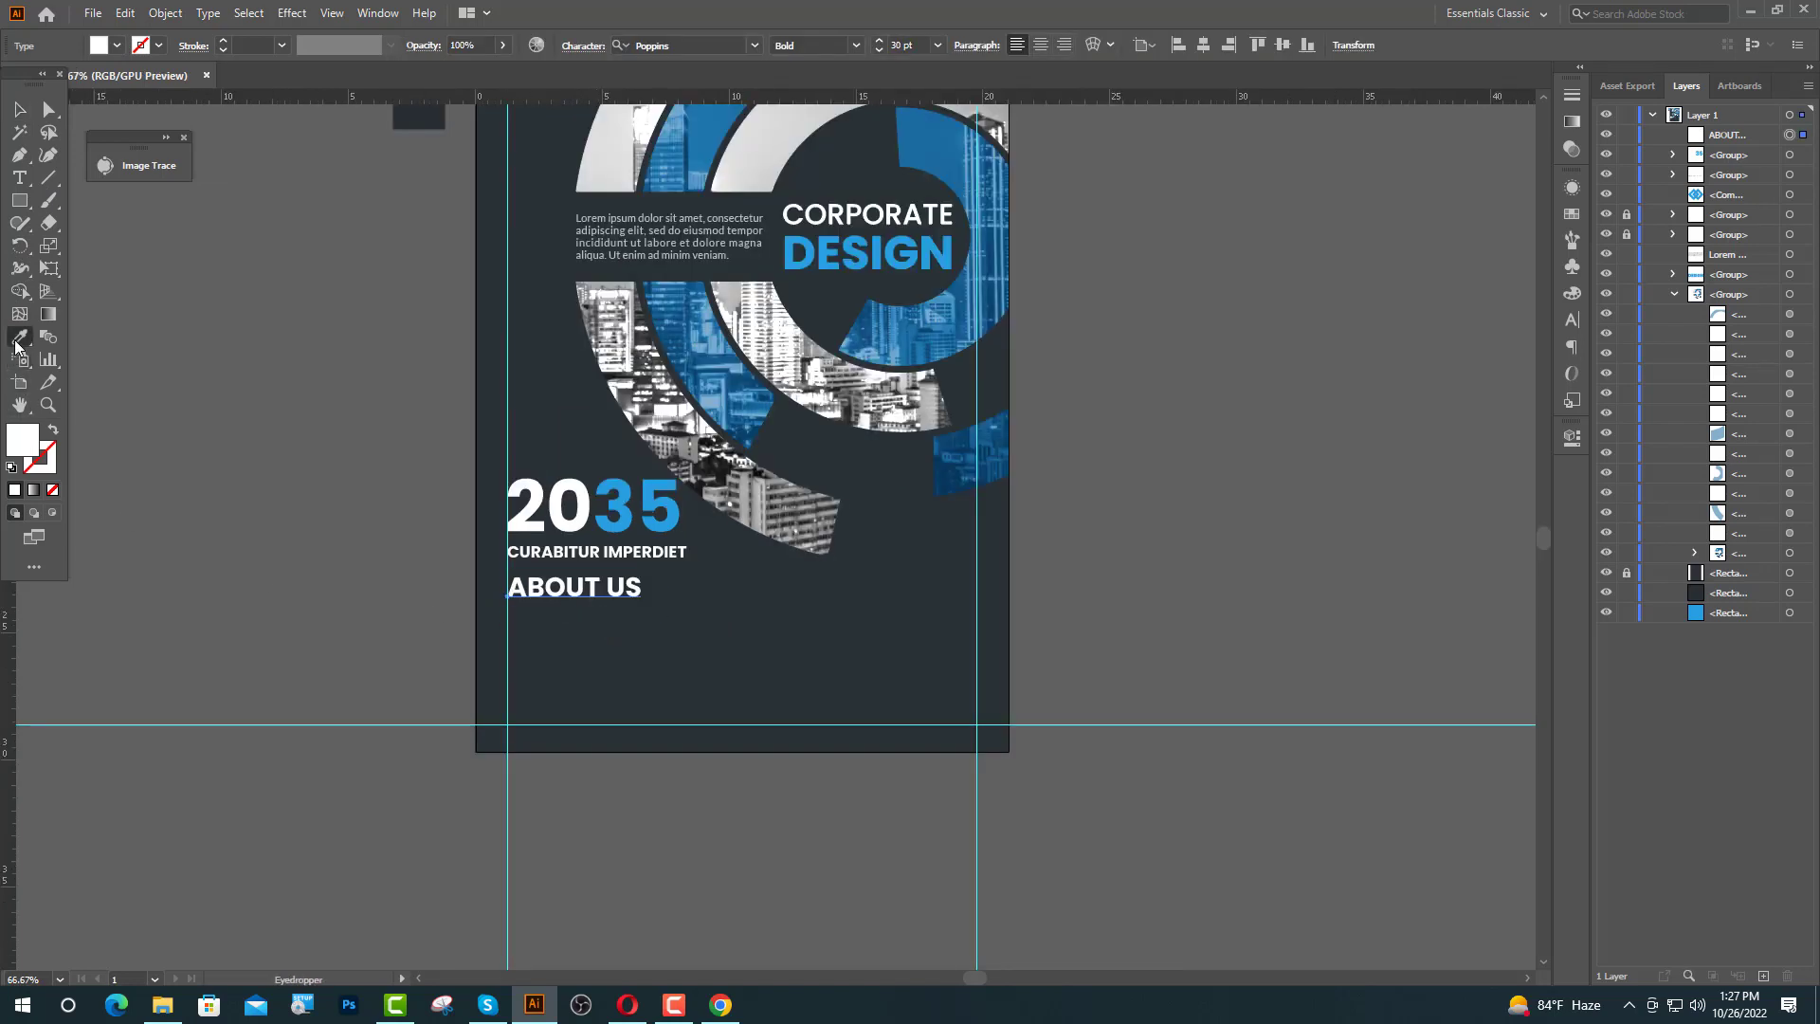
{"action": "left_click", "coordinate": [787, 270]}
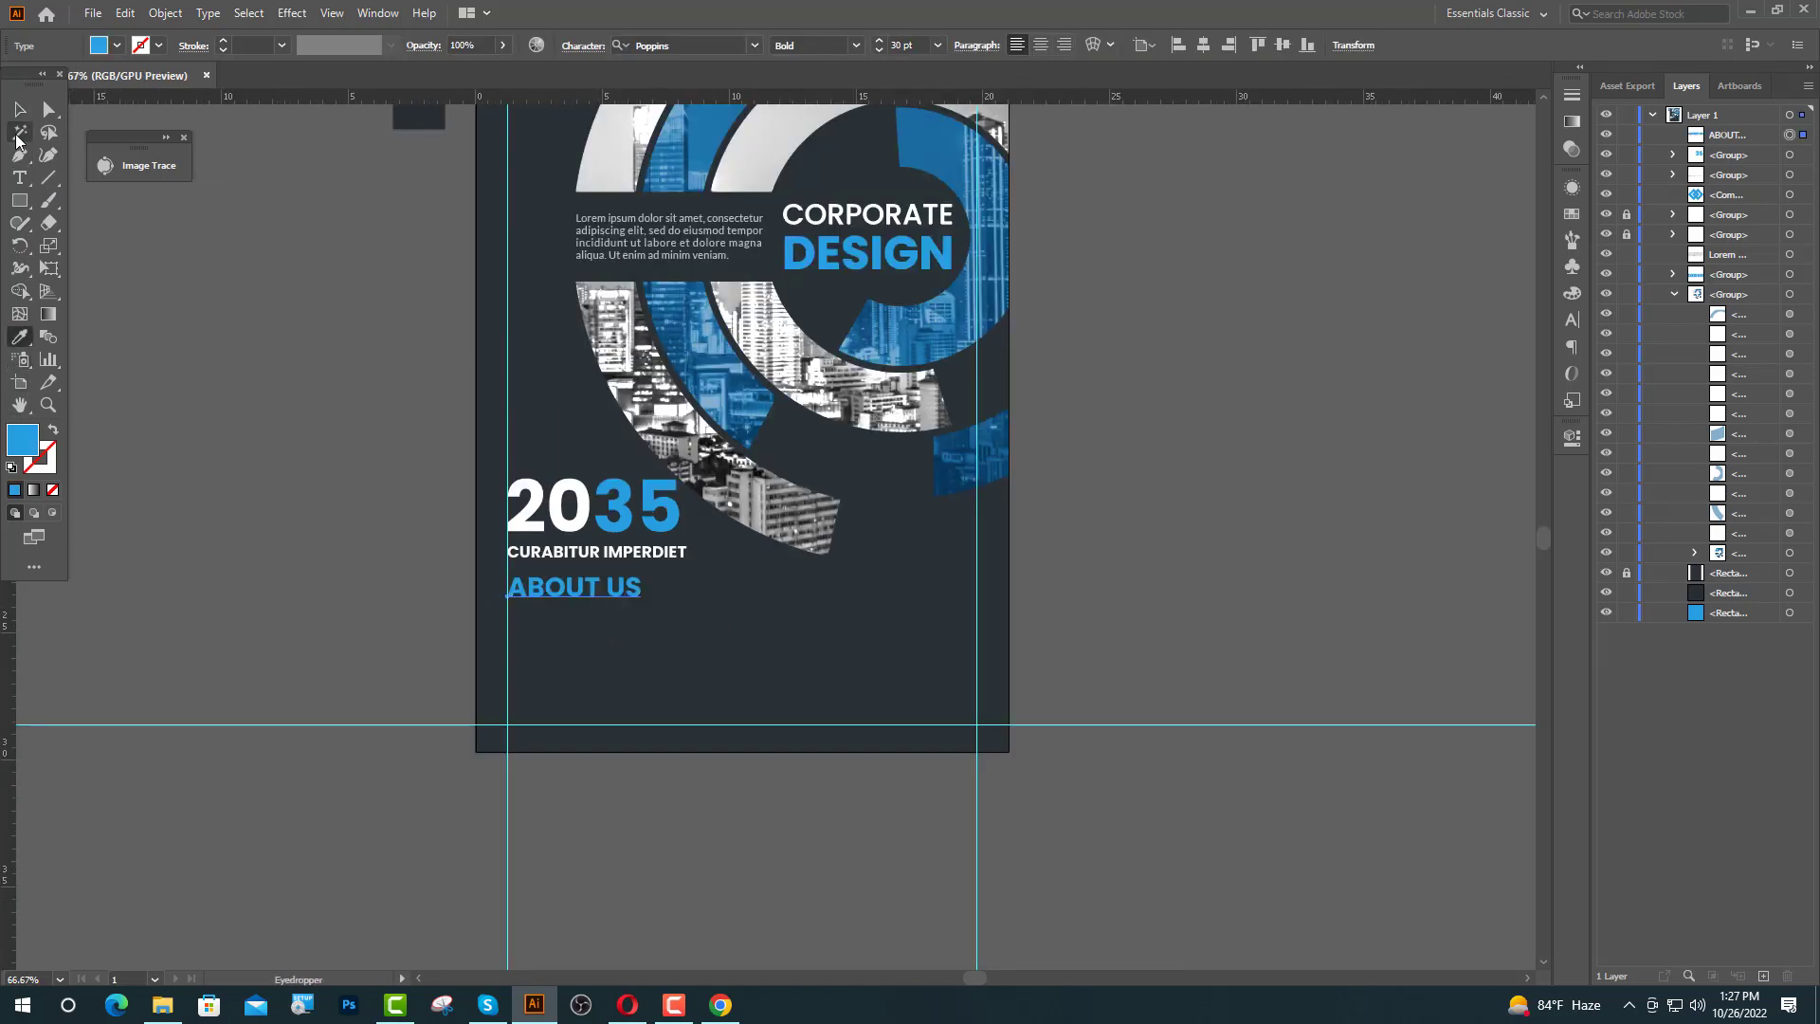
{"action": "key", "text": "v"}
{"action": "left_click", "coordinate": [671, 640]}
- Place a new text object below "ABOUT US" near the left margin guide and set it to Lato Regular at 10 pt
{"action": "scroll", "coordinate": [668, 635], "scroll_direction": "up", "scroll_amount": 2}
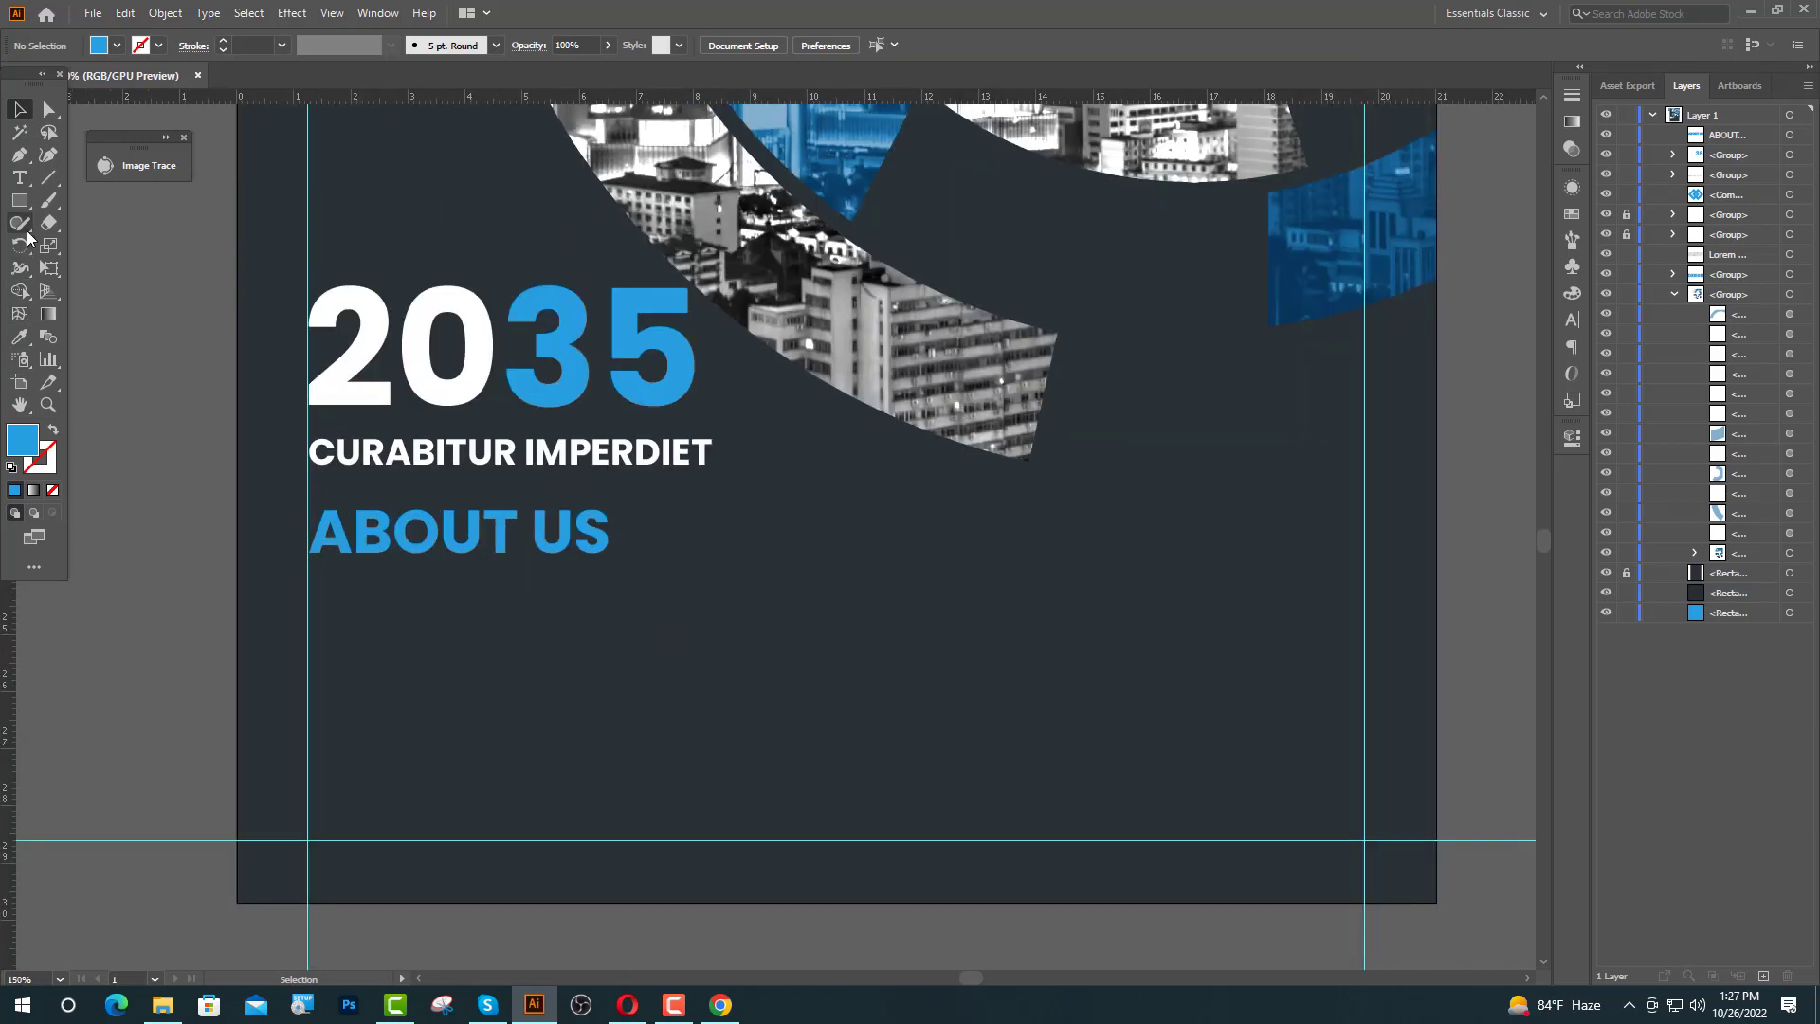
{"action": "key", "text": "t"}
{"action": "left_click", "coordinate": [304, 591]}
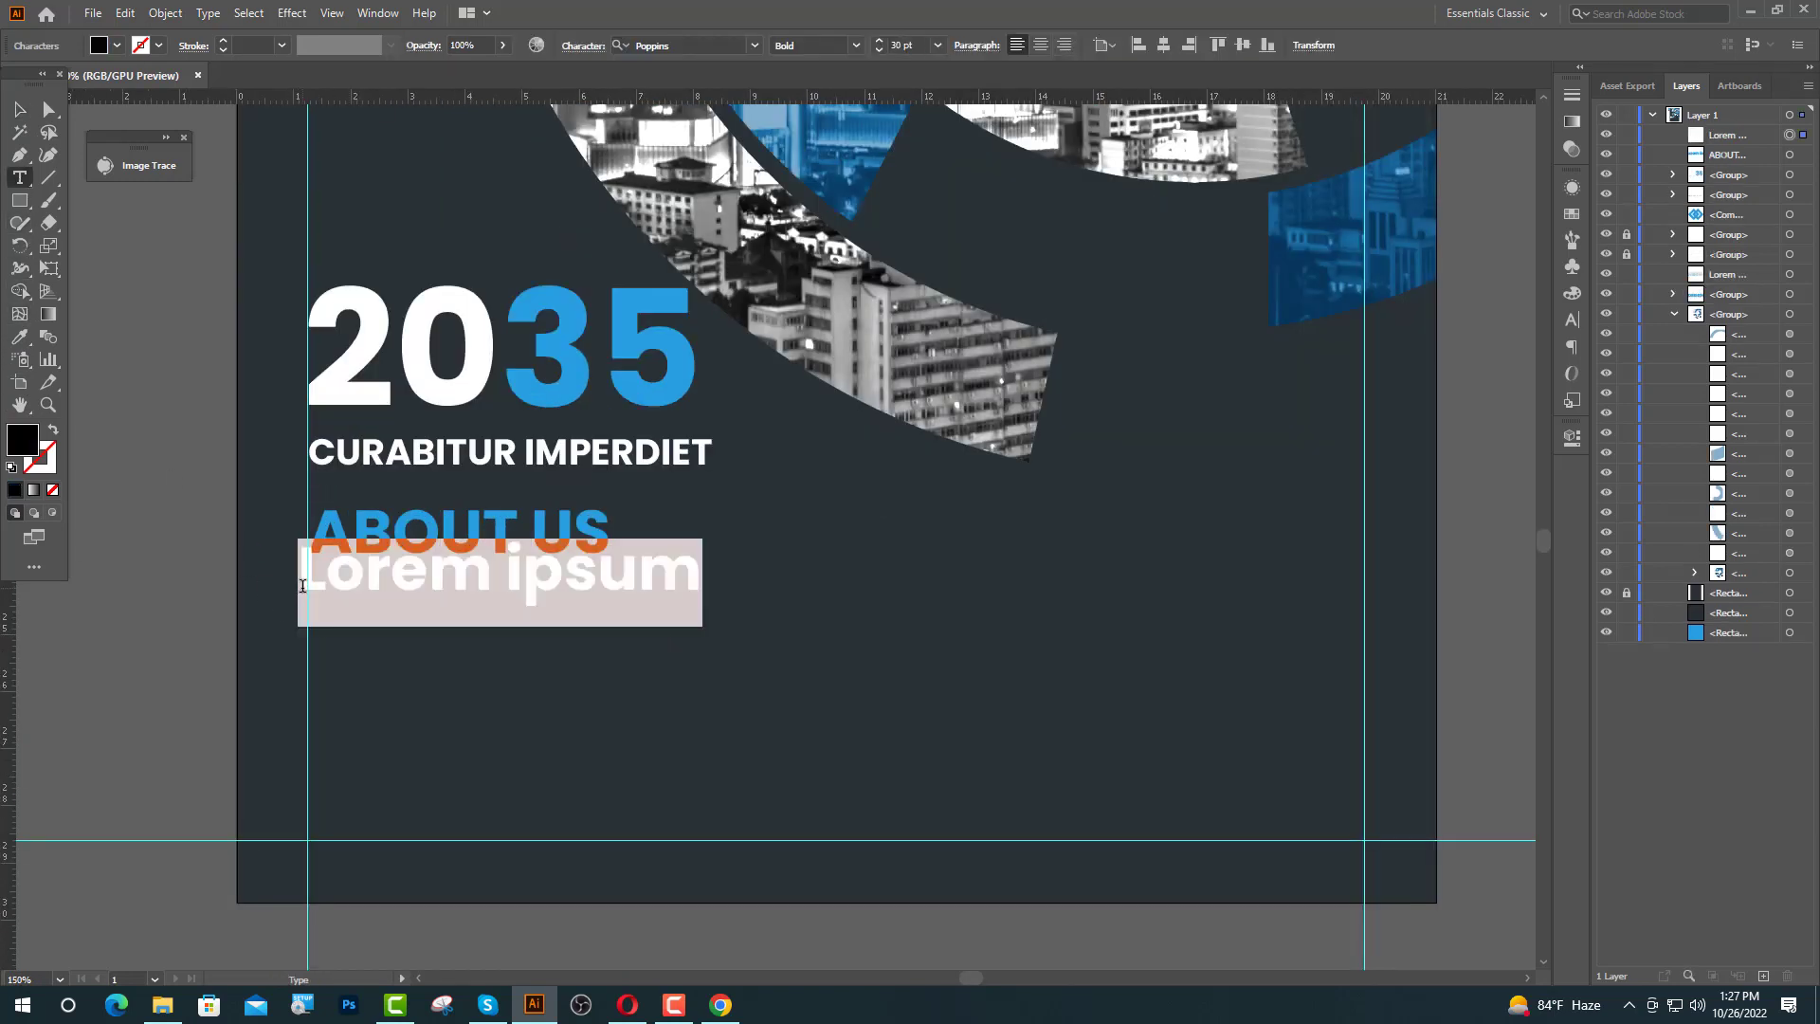
{"action": "left_click", "coordinate": [885, 47]}
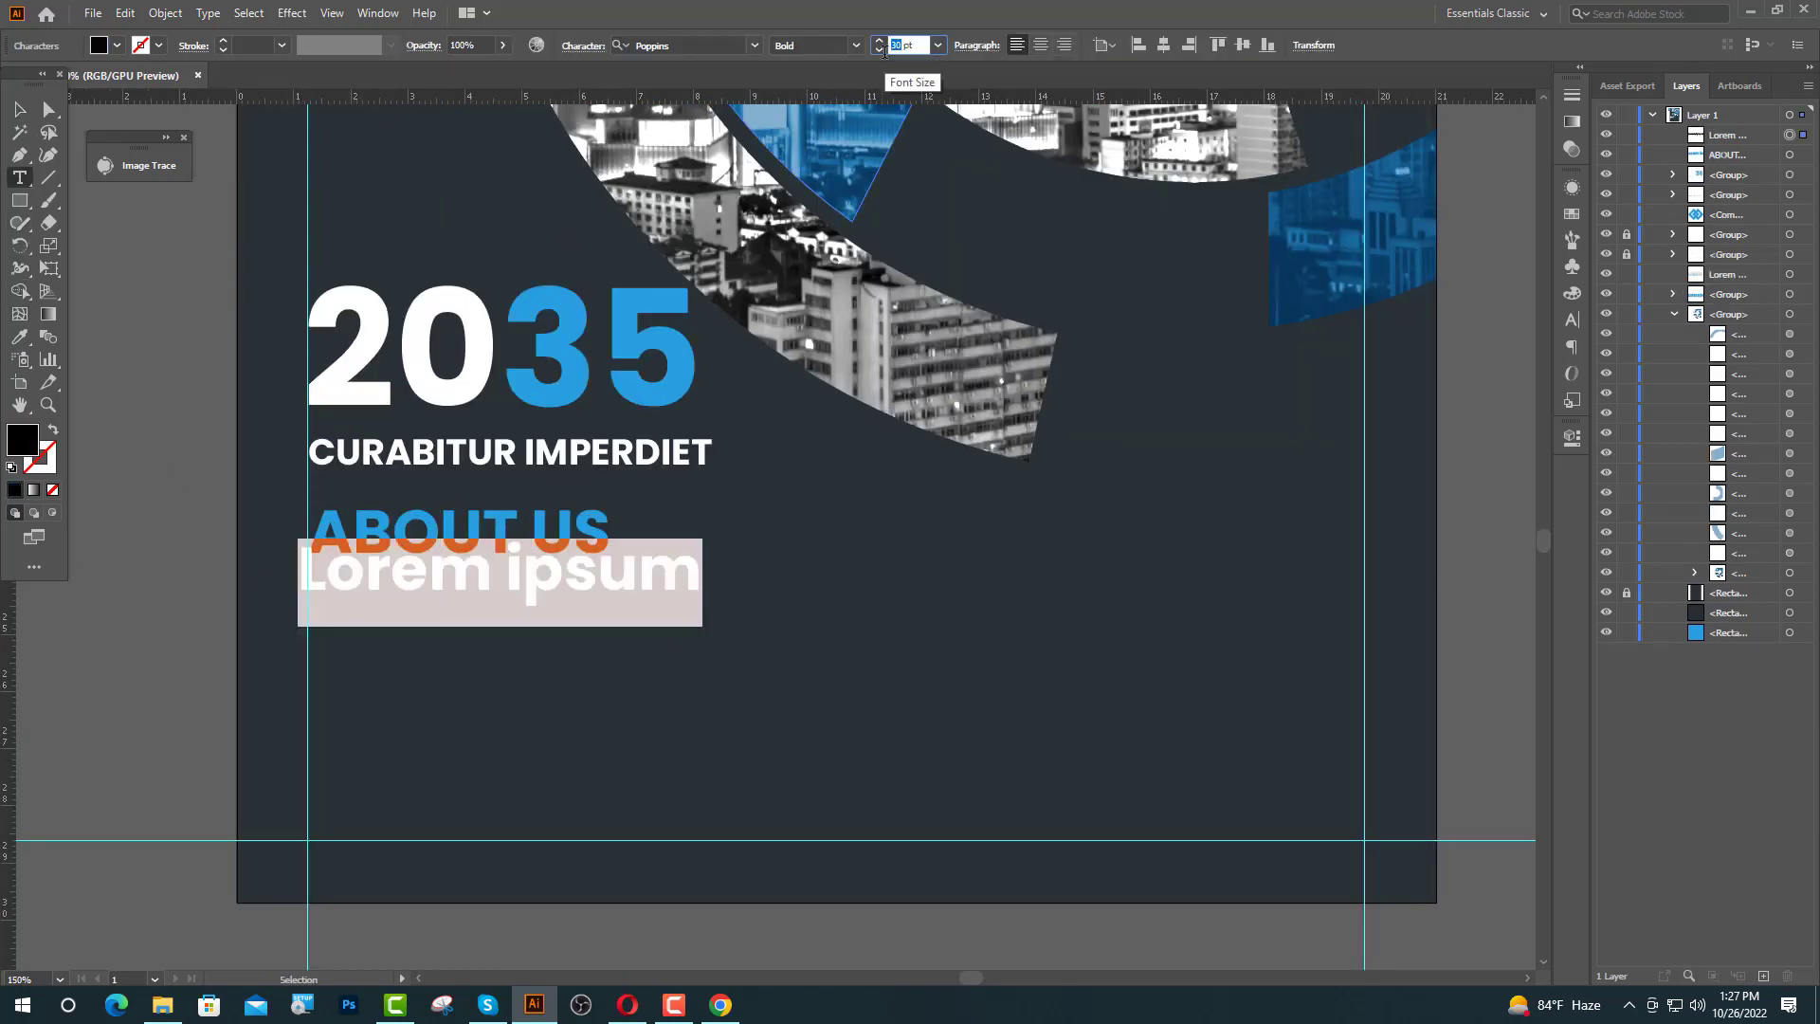
{"action": "key", "text": "Return"}
{"action": "left_click", "coordinate": [697, 46]}
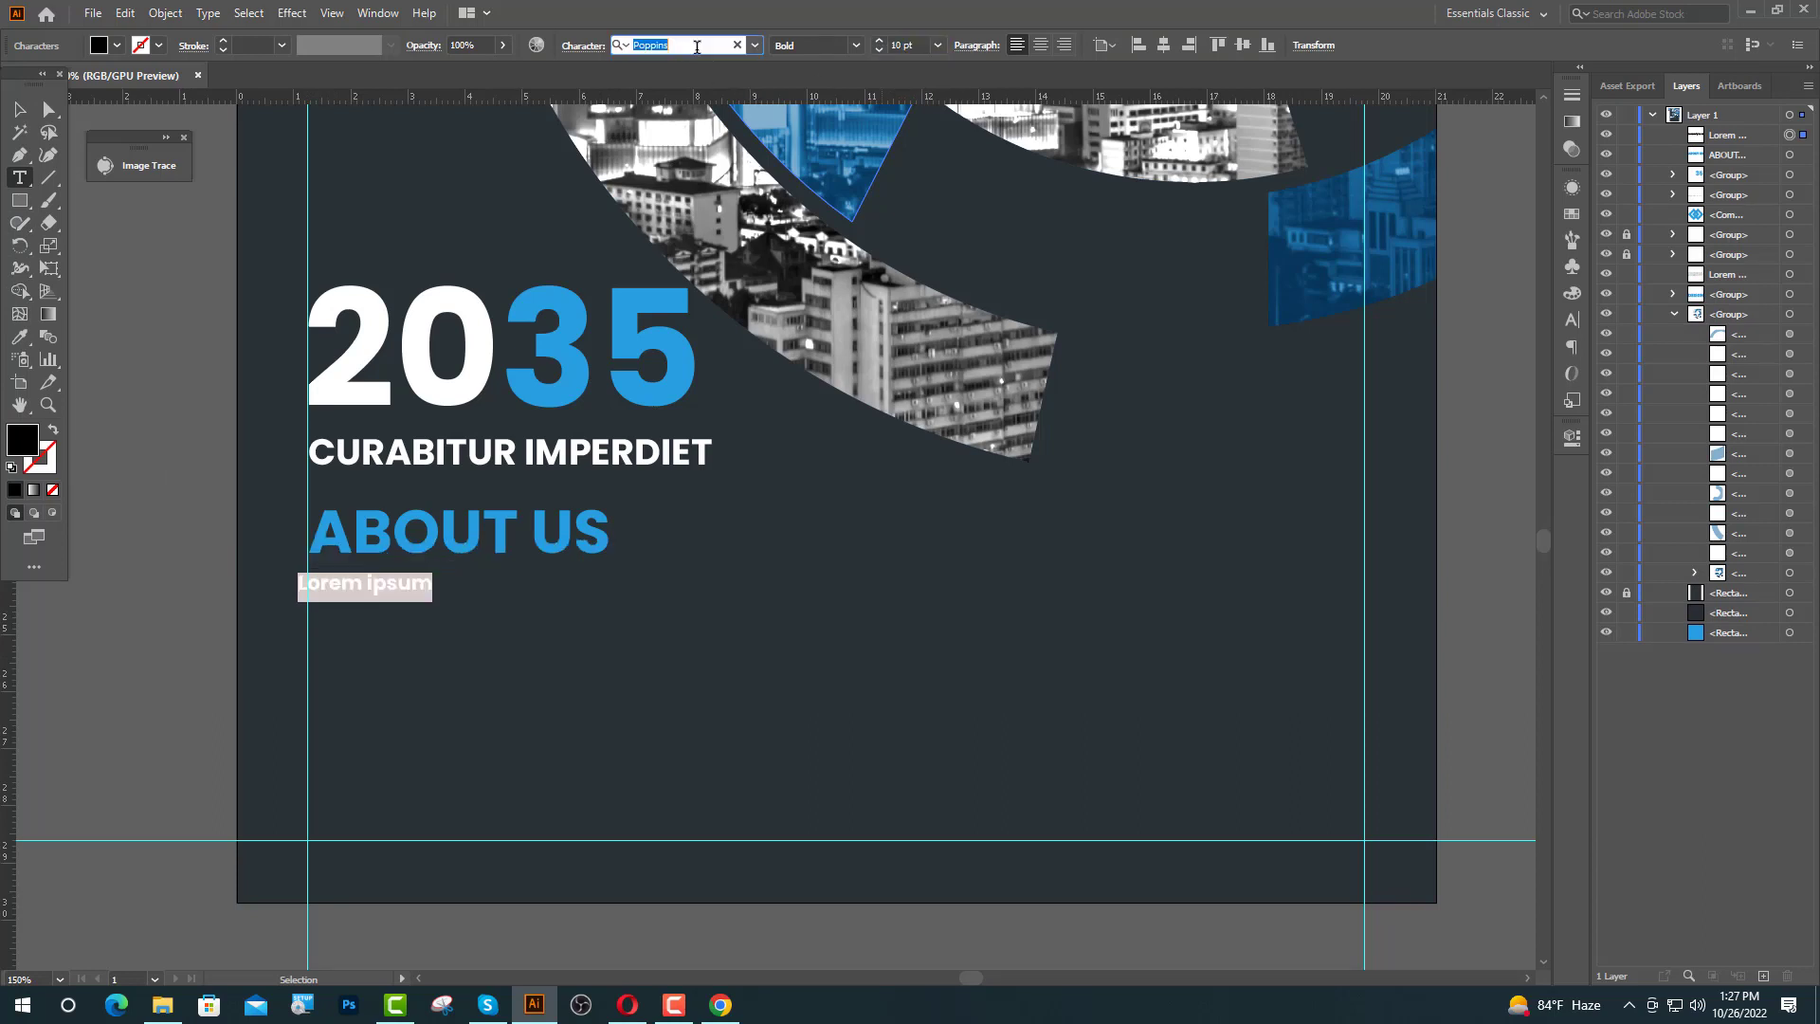
{"action": "type", "text": "LA"}
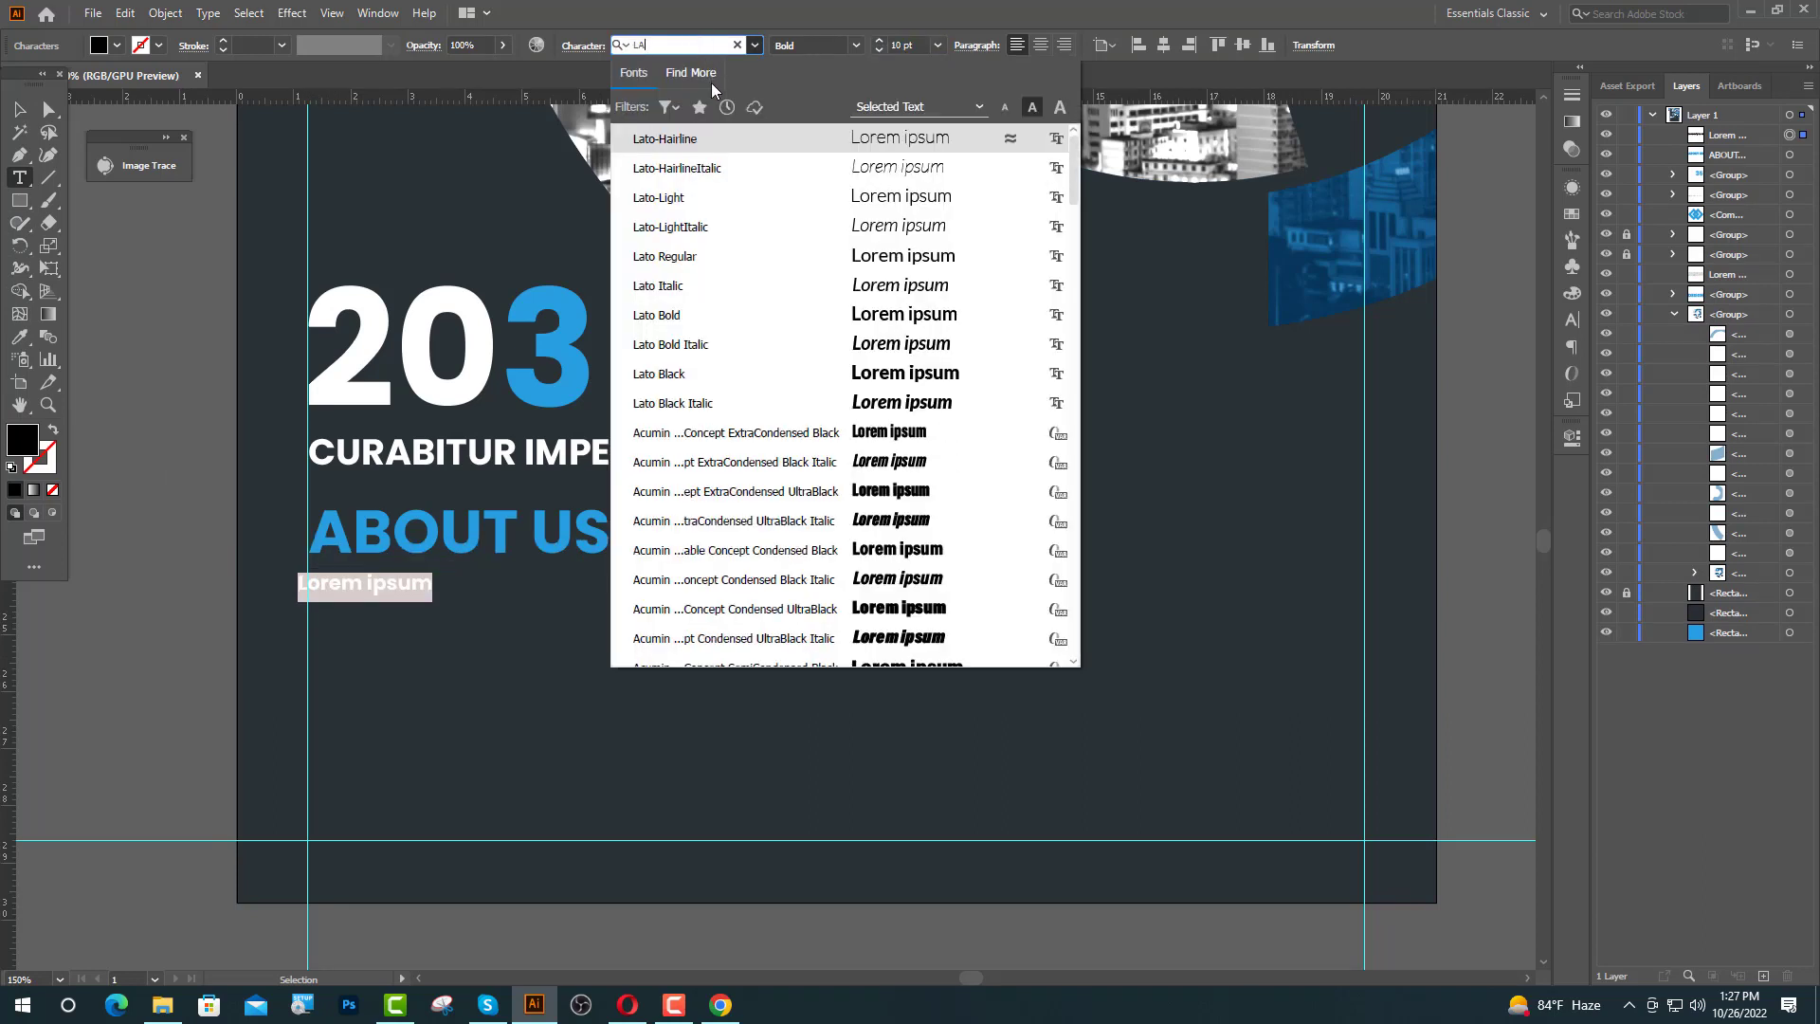
{"action": "left_click", "coordinate": [673, 255]}
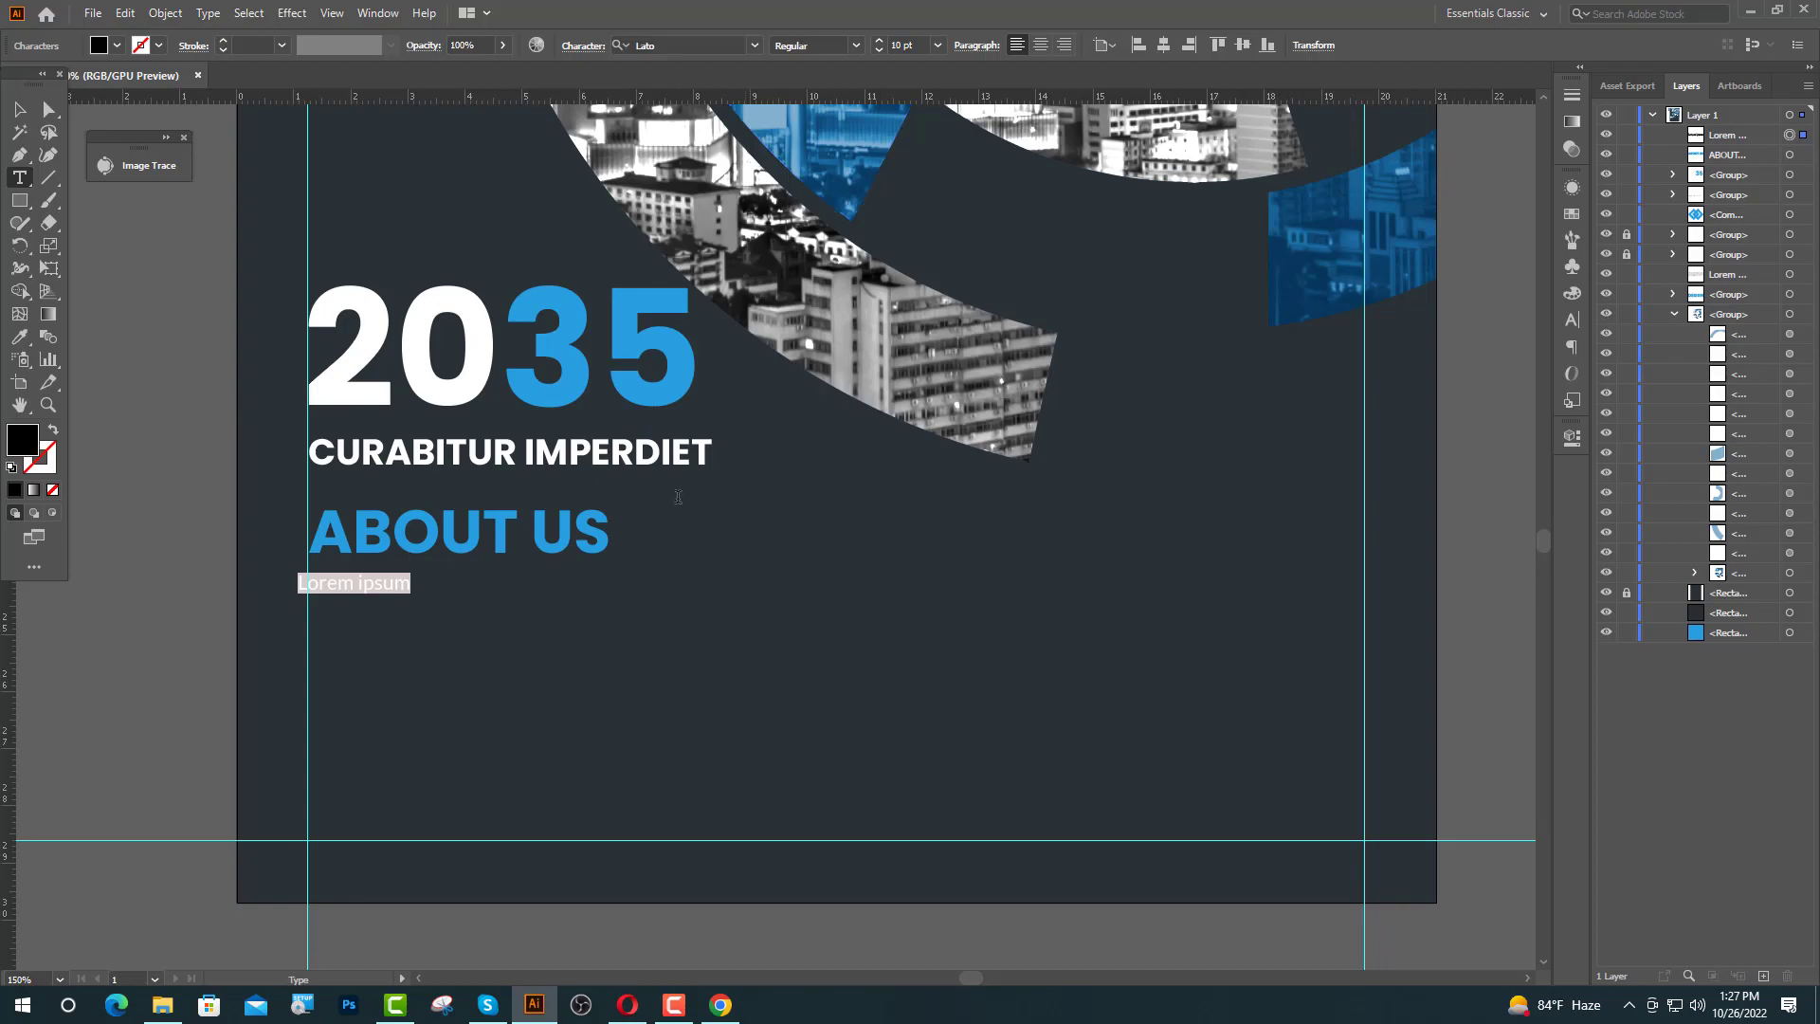
- Copy the first sentences of the standard Lorem Ipsum passage, through "commodo consequat.", from lipsum.com in Chrome and paste them over the placeholder in Illustrator
{"action": "left_click", "coordinate": [721, 1005]}
{"action": "left_click", "coordinate": [879, 588]}
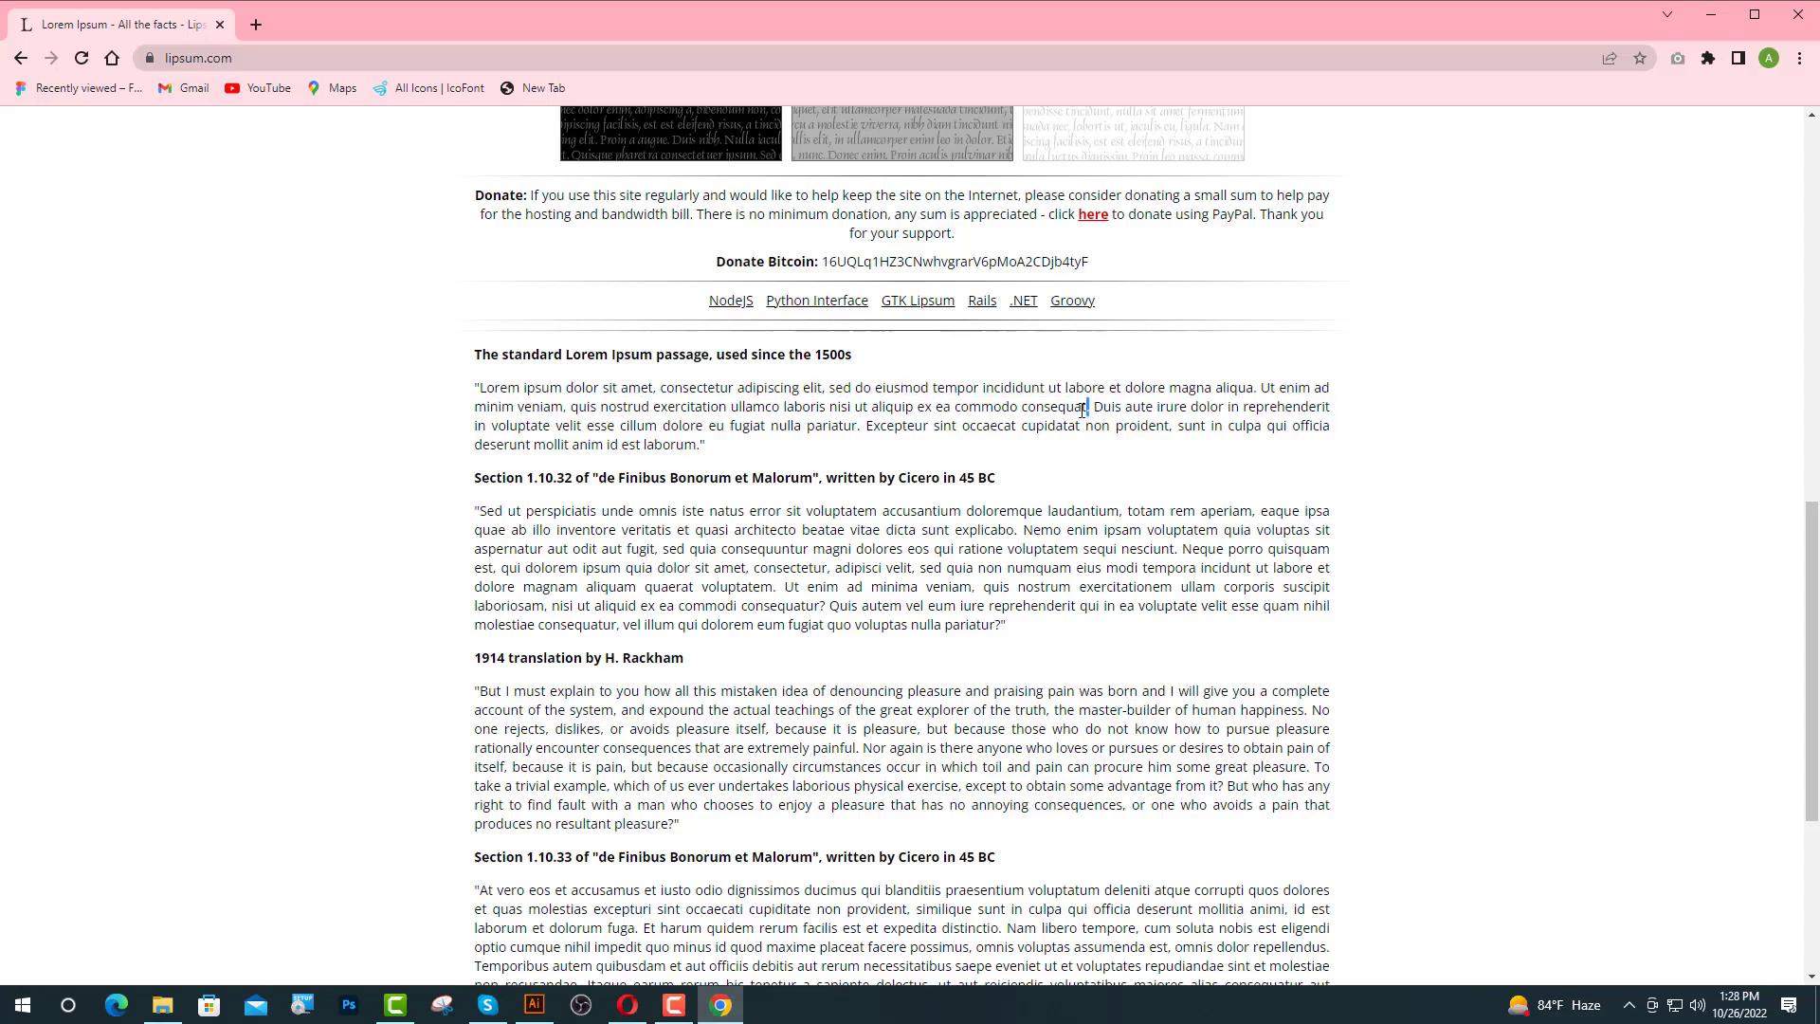
{"action": "left_click_drag", "start_coordinate": [1083, 410], "coordinate": [477, 392]}
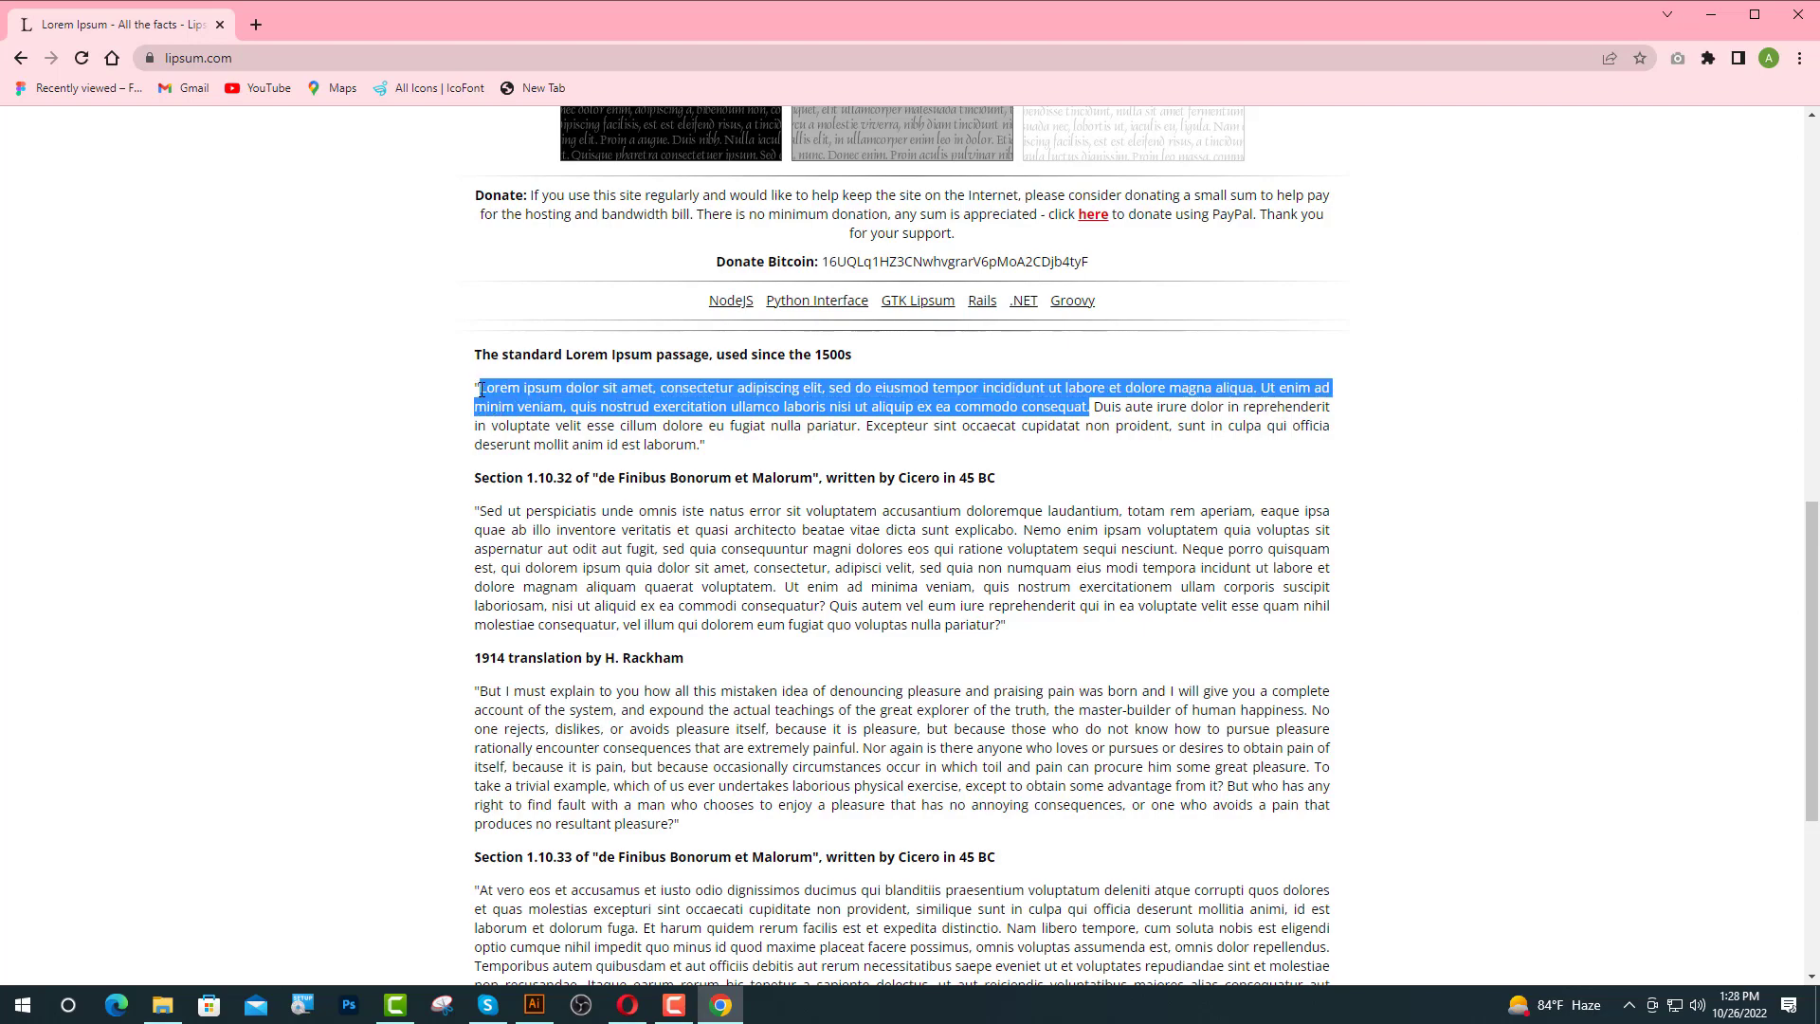
{"action": "left_click", "coordinate": [534, 1004]}
{"action": "key", "text": "ctrl+v"}
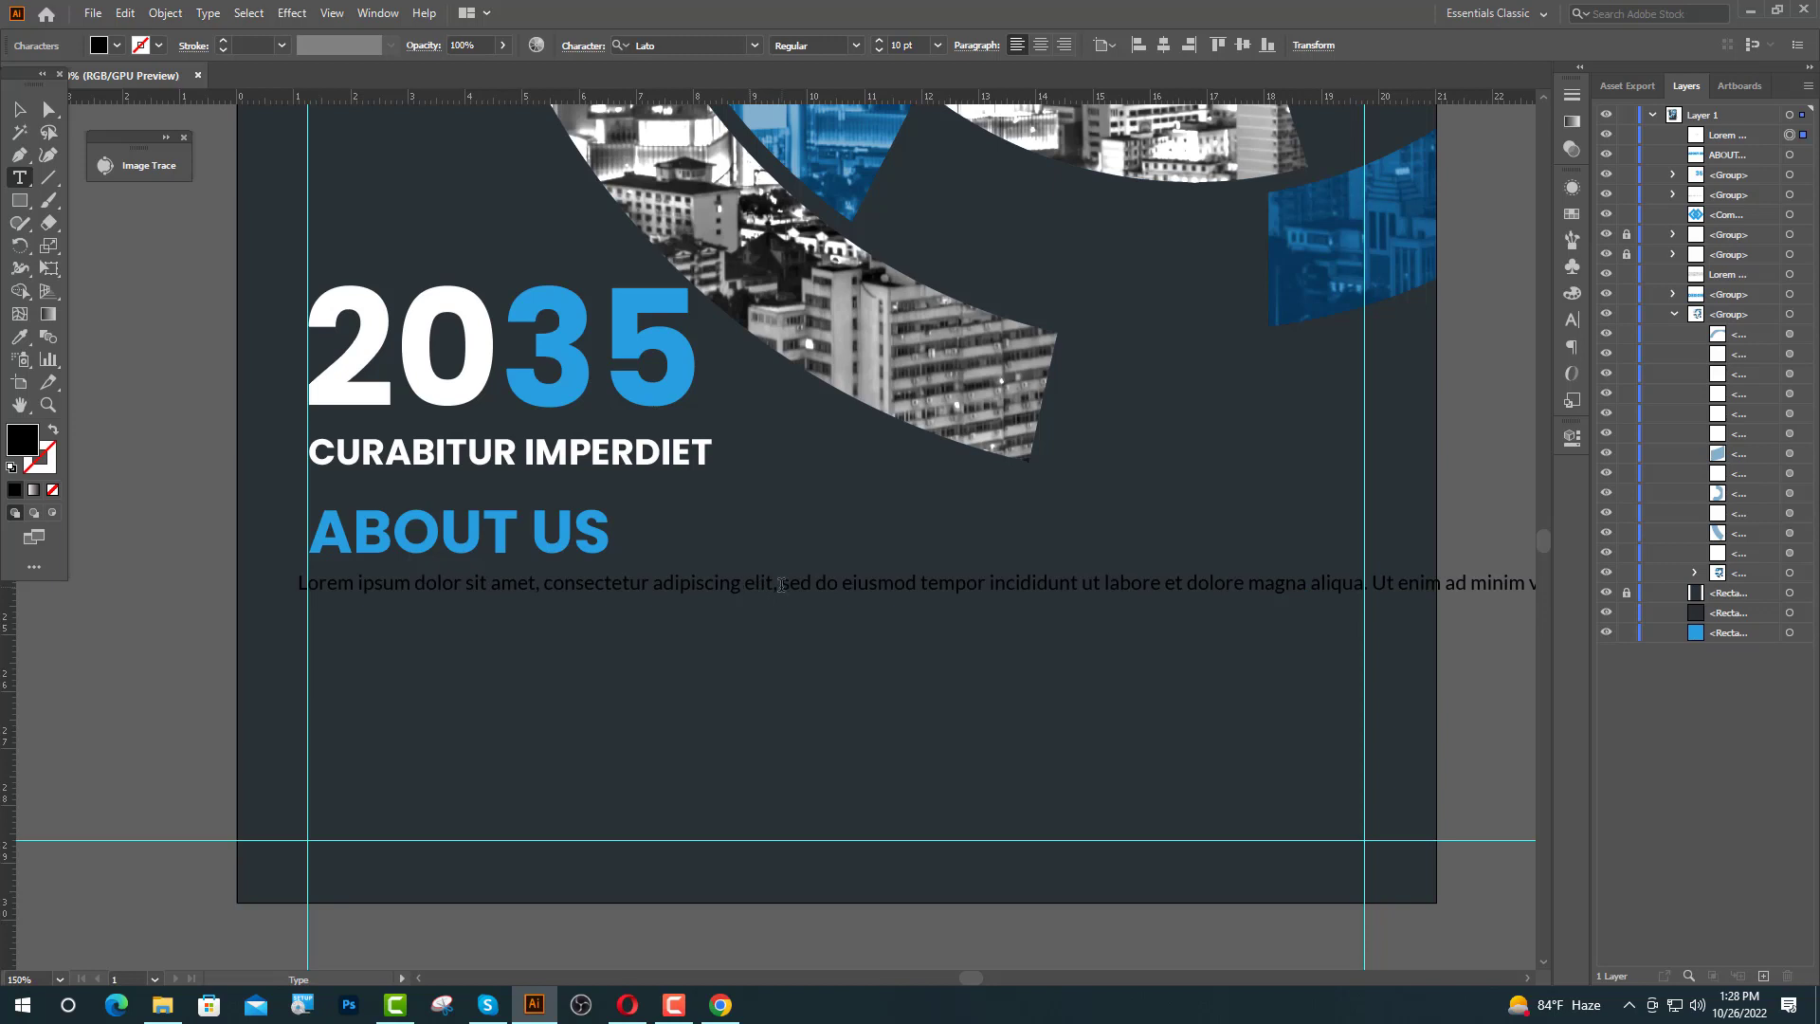
- Break the pasted paragraph into five lines, after "elit,", "dolore", "nostrud" and "ex ea", and finish text editing
{"action": "key", "text": "BackSpace"}
{"action": "key", "text": "Return"}
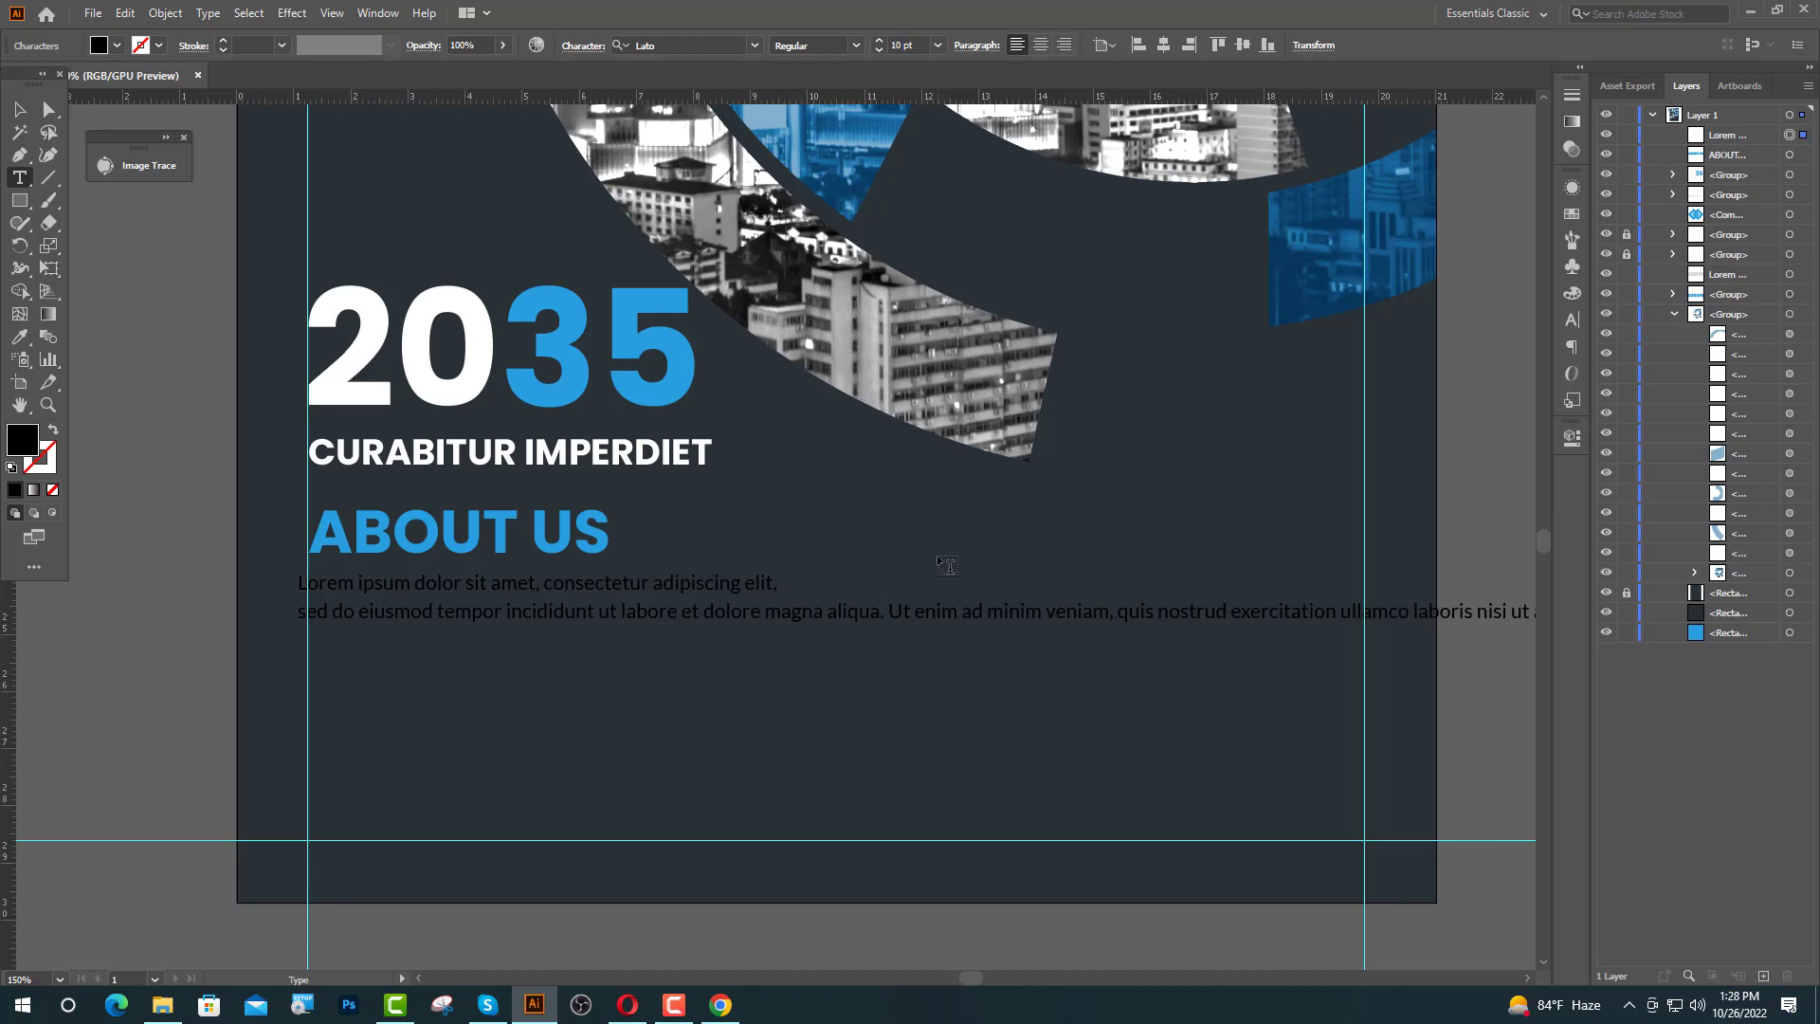
{"action": "key", "text": "BackSpace"}
{"action": "key", "text": "Return"}
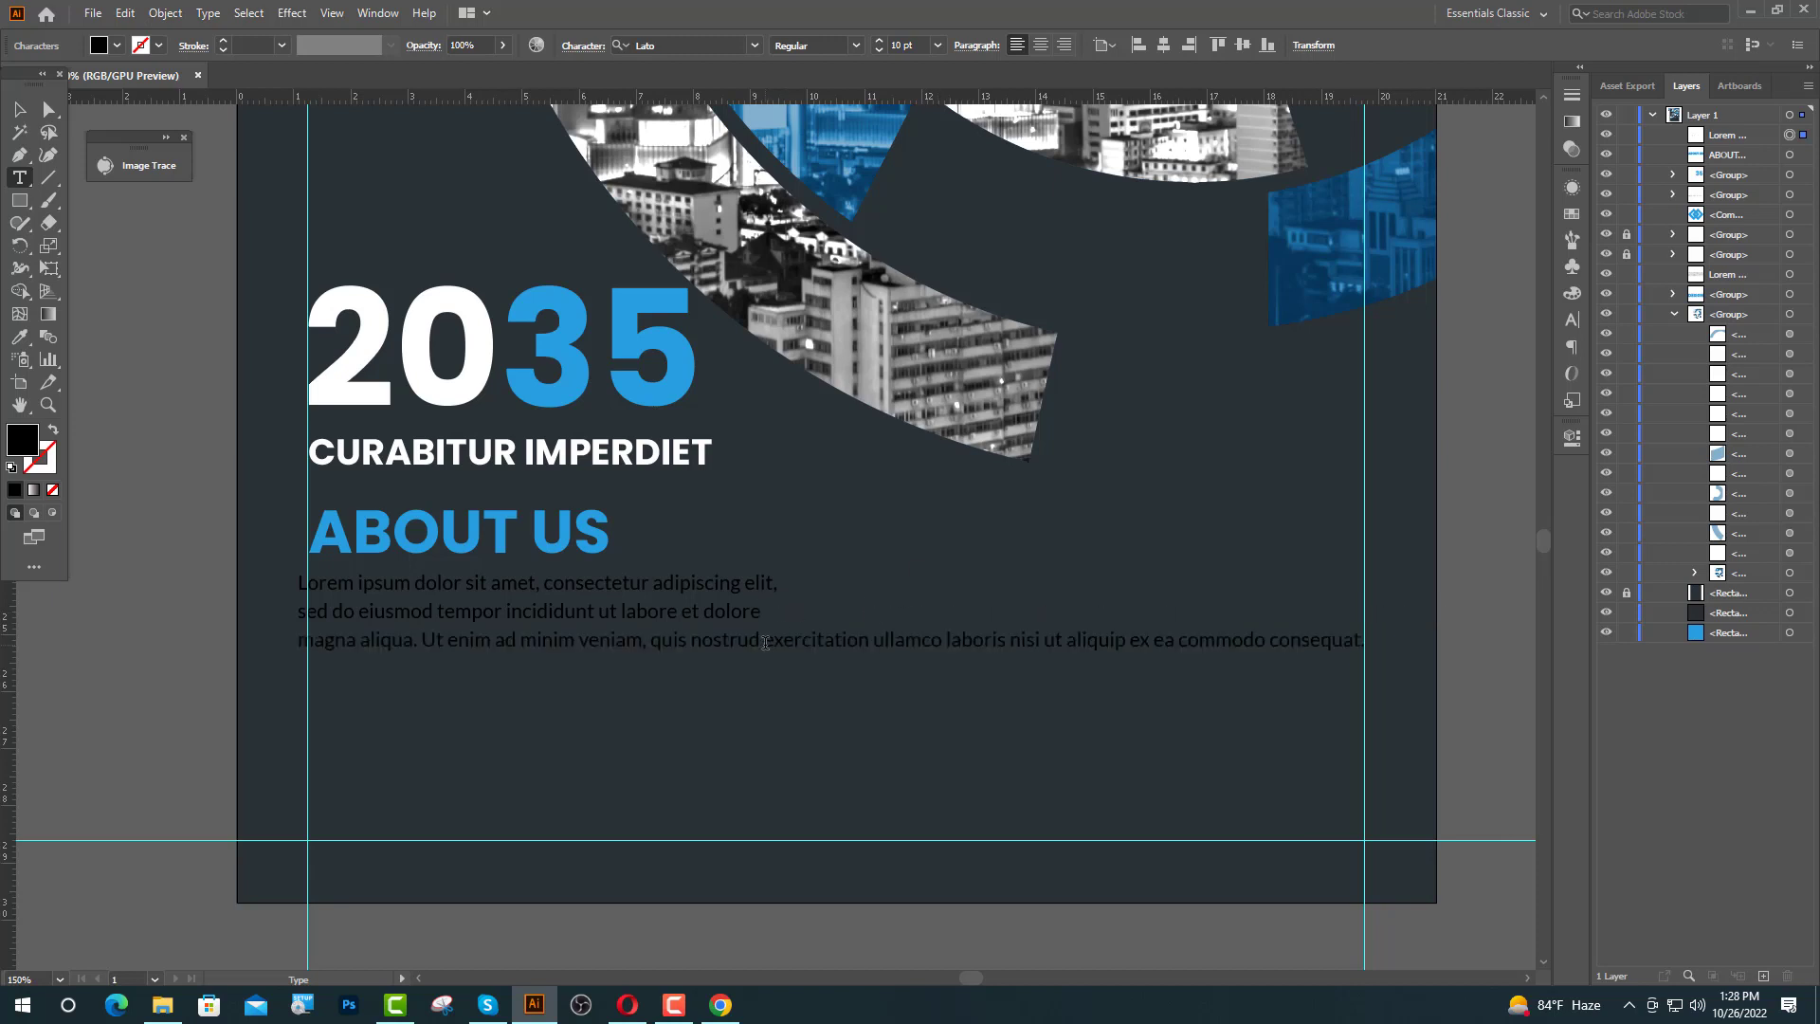
{"action": "key", "text": "BackSpace"}
{"action": "key", "text": "Return"}
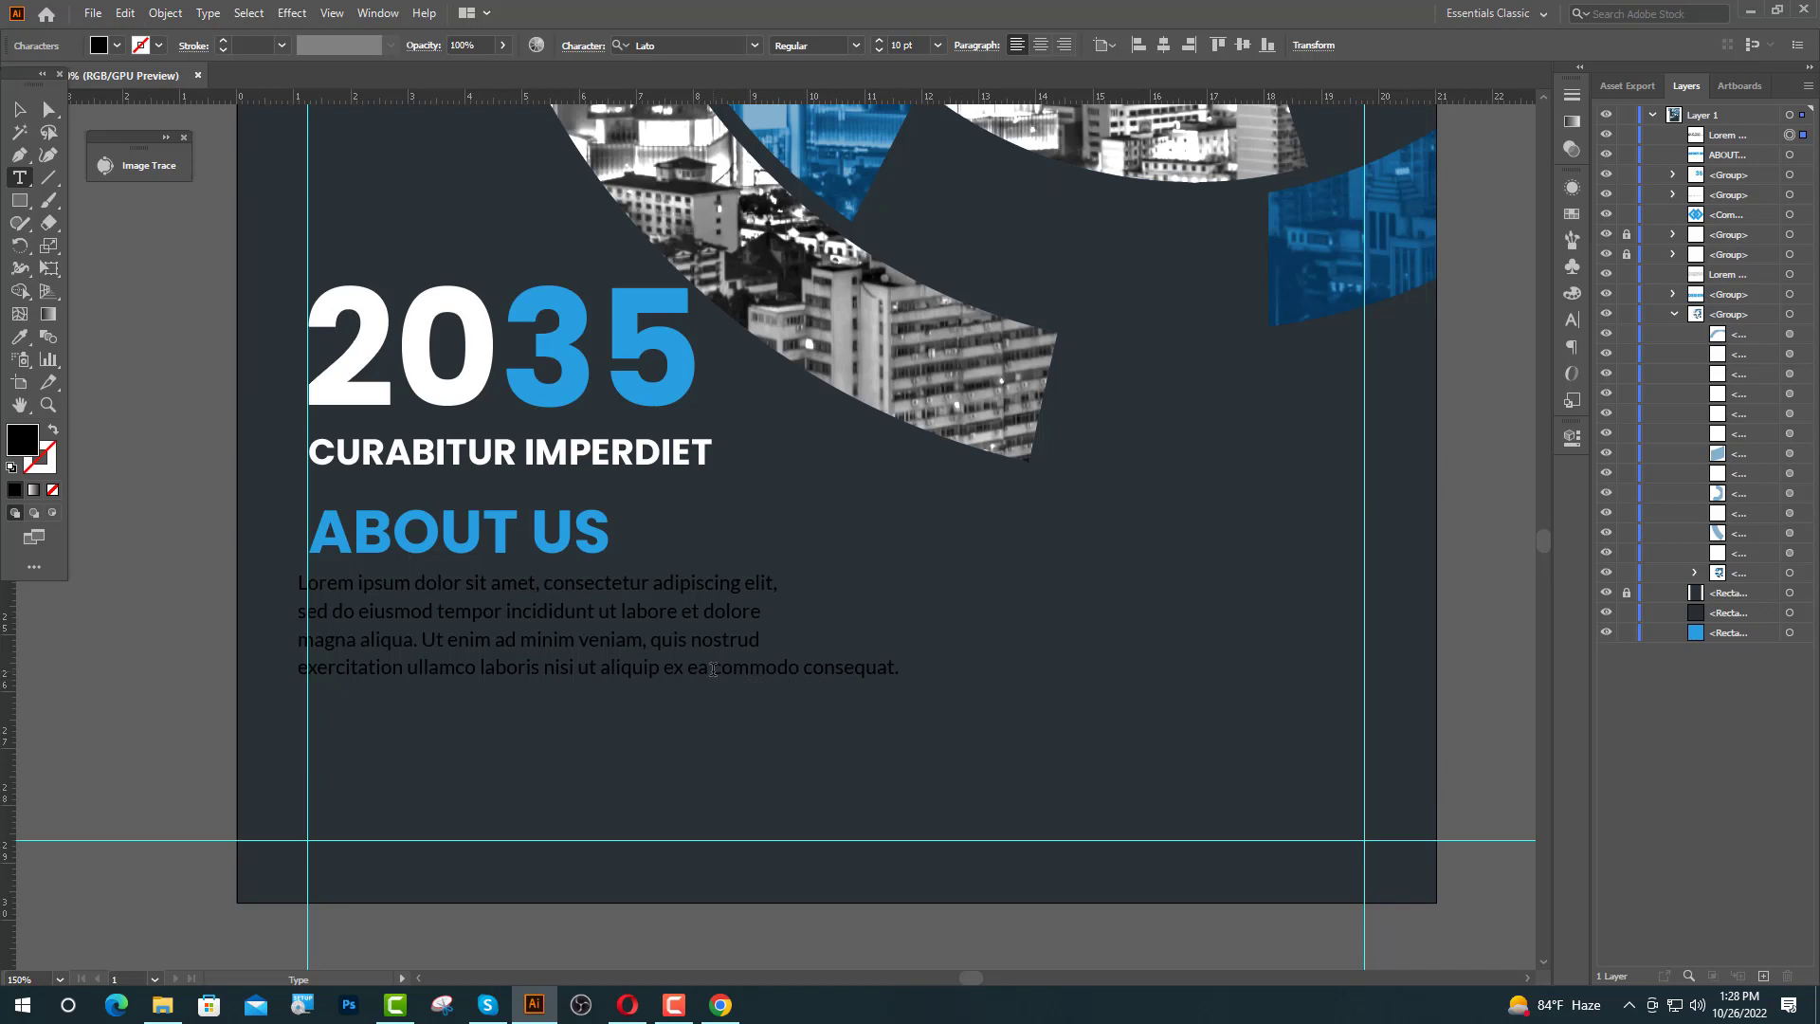
{"action": "key", "text": "BackSpace"}
{"action": "key", "text": "Return"}
{"action": "left_click", "coordinate": [1055, 529]}
- Align the left edges of the "ABOUT US" heading and the paragraph, and deselect them
{"action": "left_click", "coordinate": [399, 612]}
{"action": "left_click", "coordinate": [379, 535]}
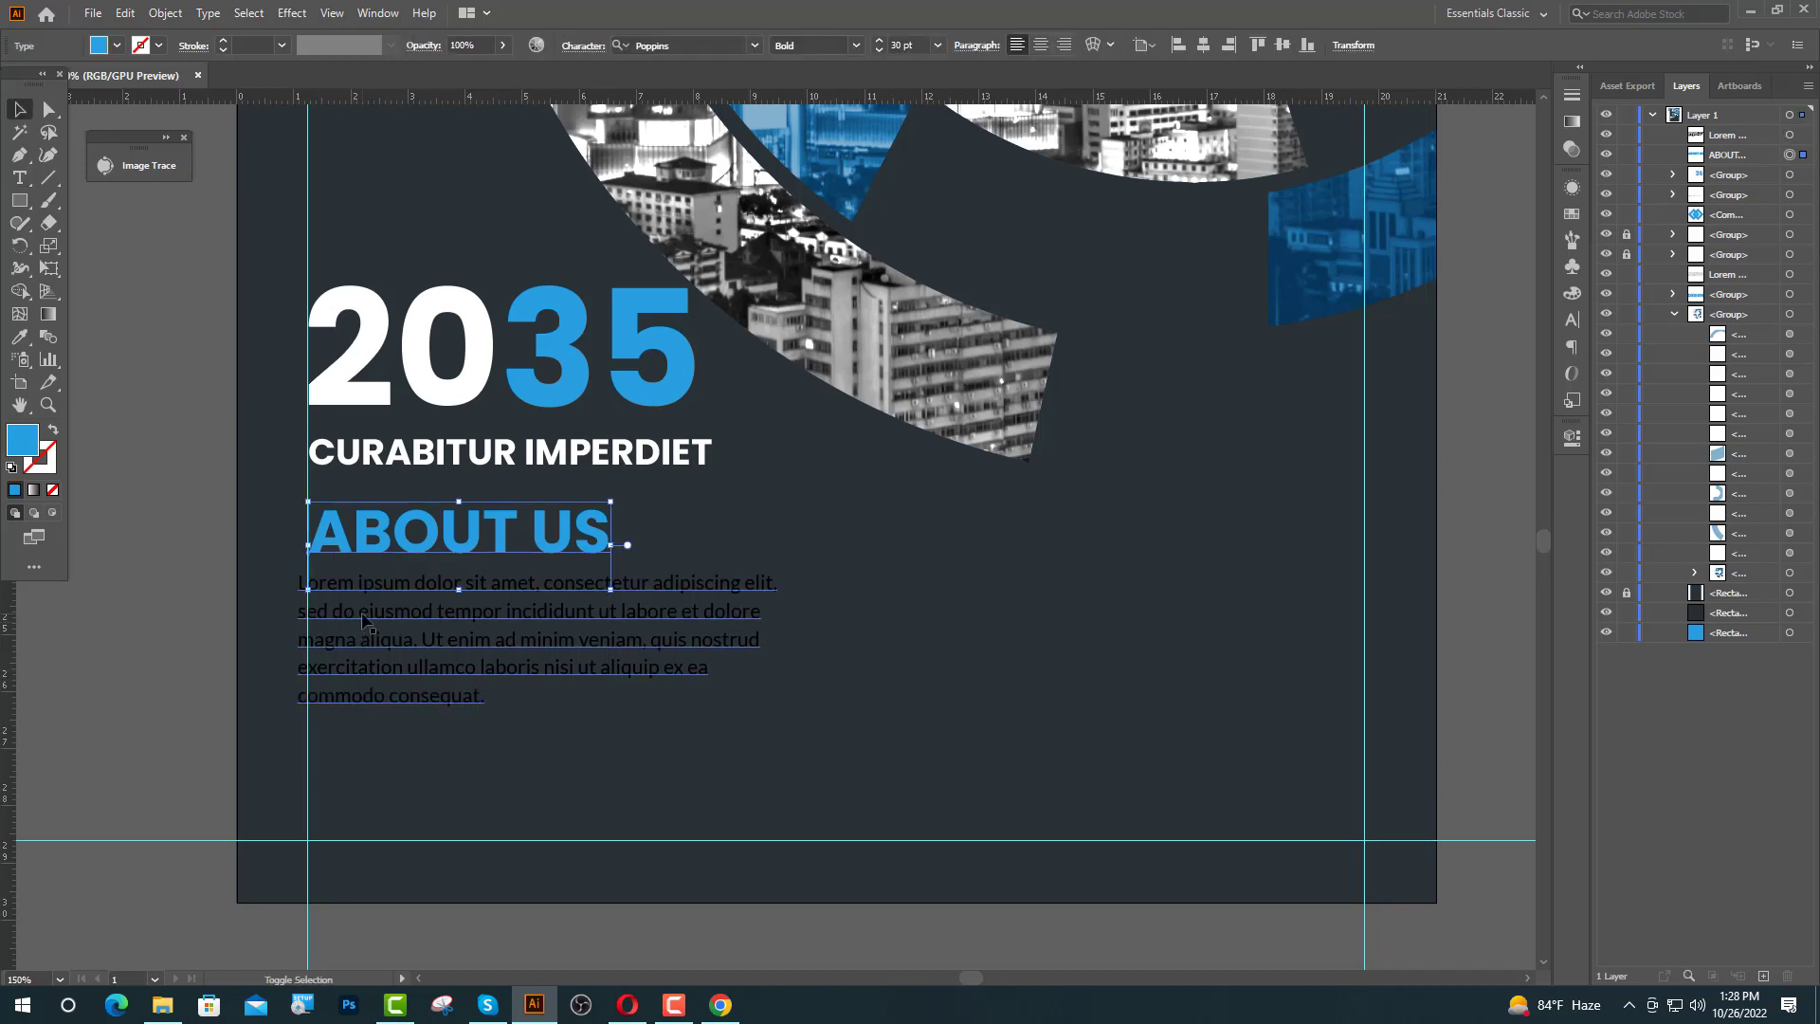
{"action": "left_click", "coordinate": [362, 616], "text": "shift"}
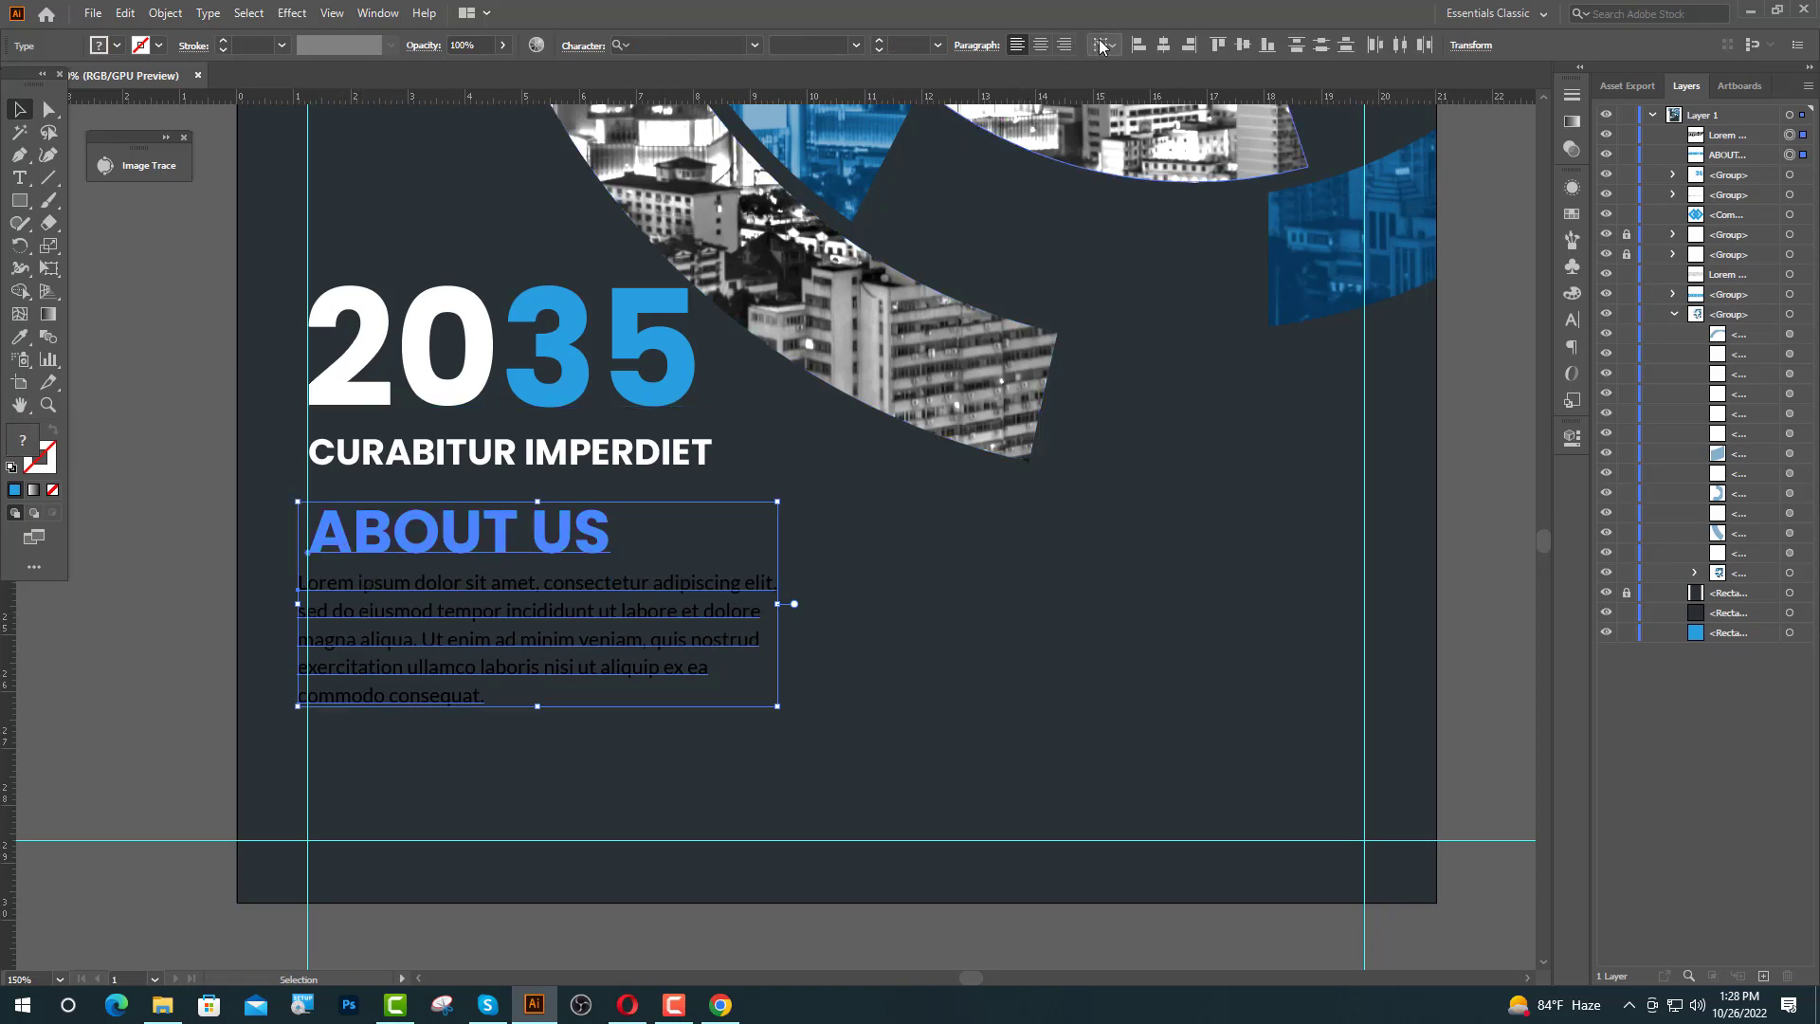
{"action": "left_click", "coordinate": [1139, 45]}
{"action": "left_click", "coordinate": [872, 530]}
- Fill the "ABOUT US" body paragraph with light grey C1C1C1 and deselect it
{"action": "scroll", "coordinate": [509, 623], "scroll_direction": "up", "scroll_amount": 2}
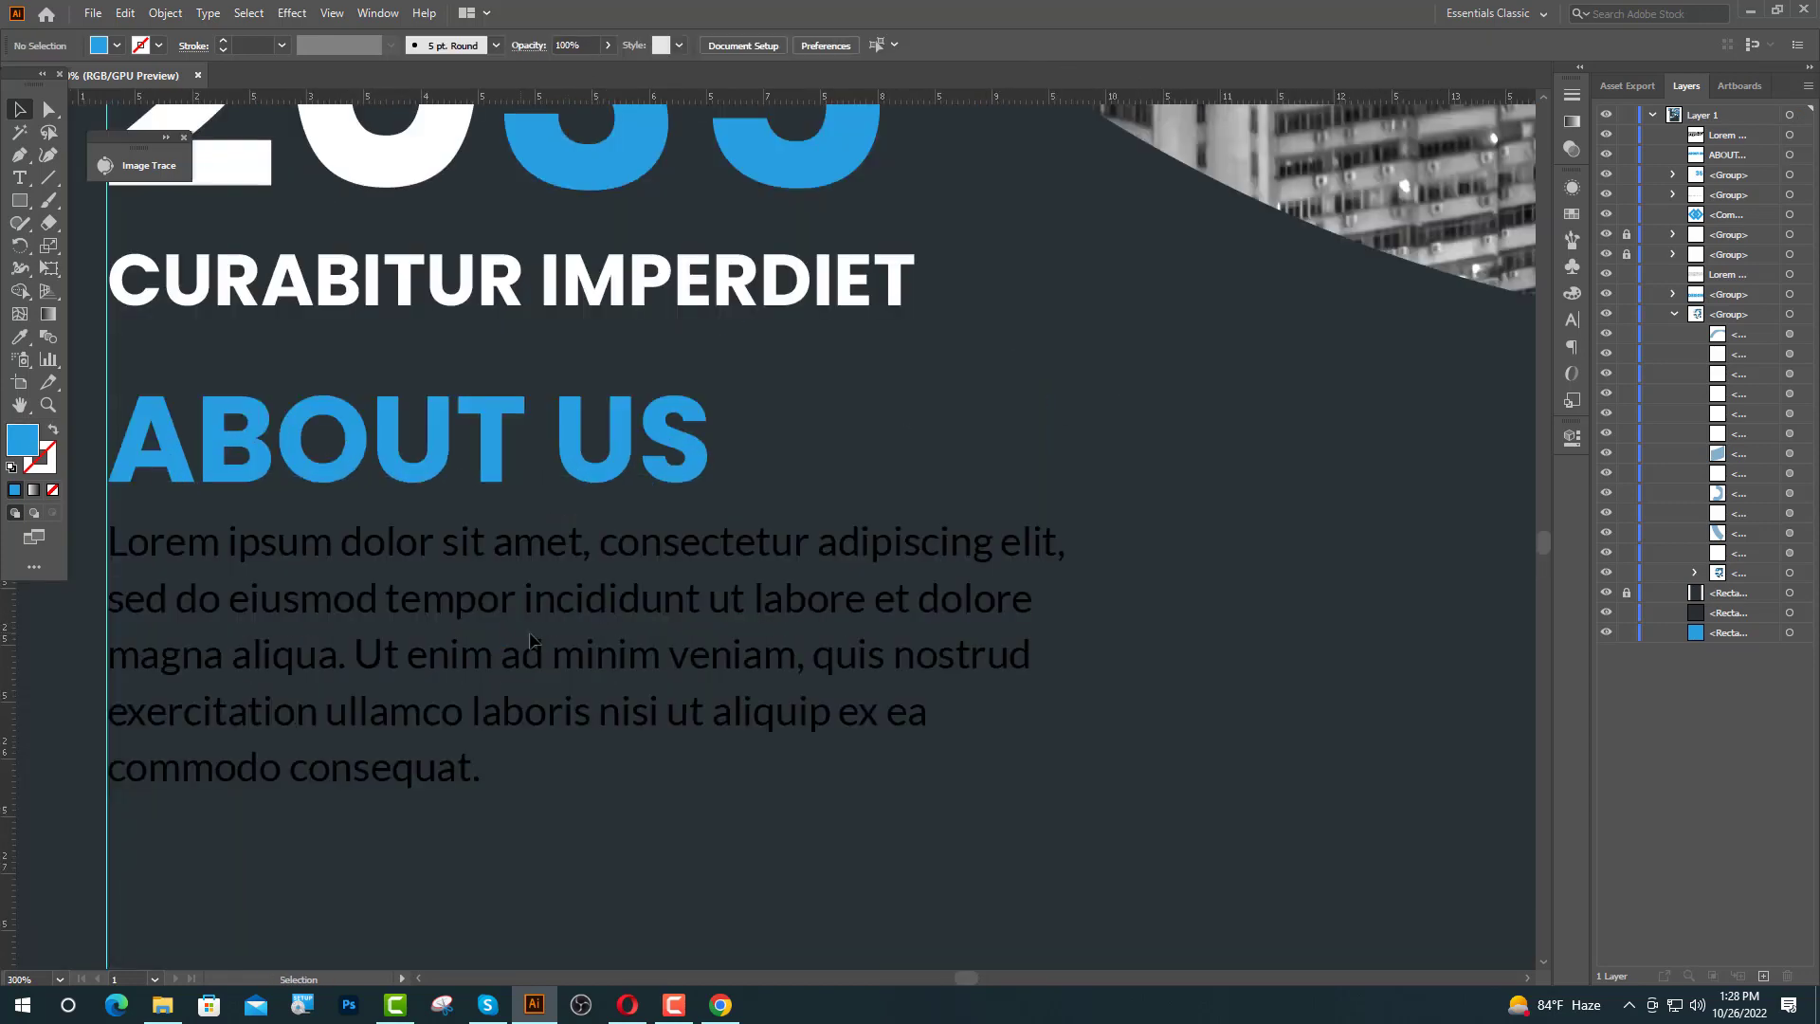
{"action": "left_click", "coordinate": [639, 626]}
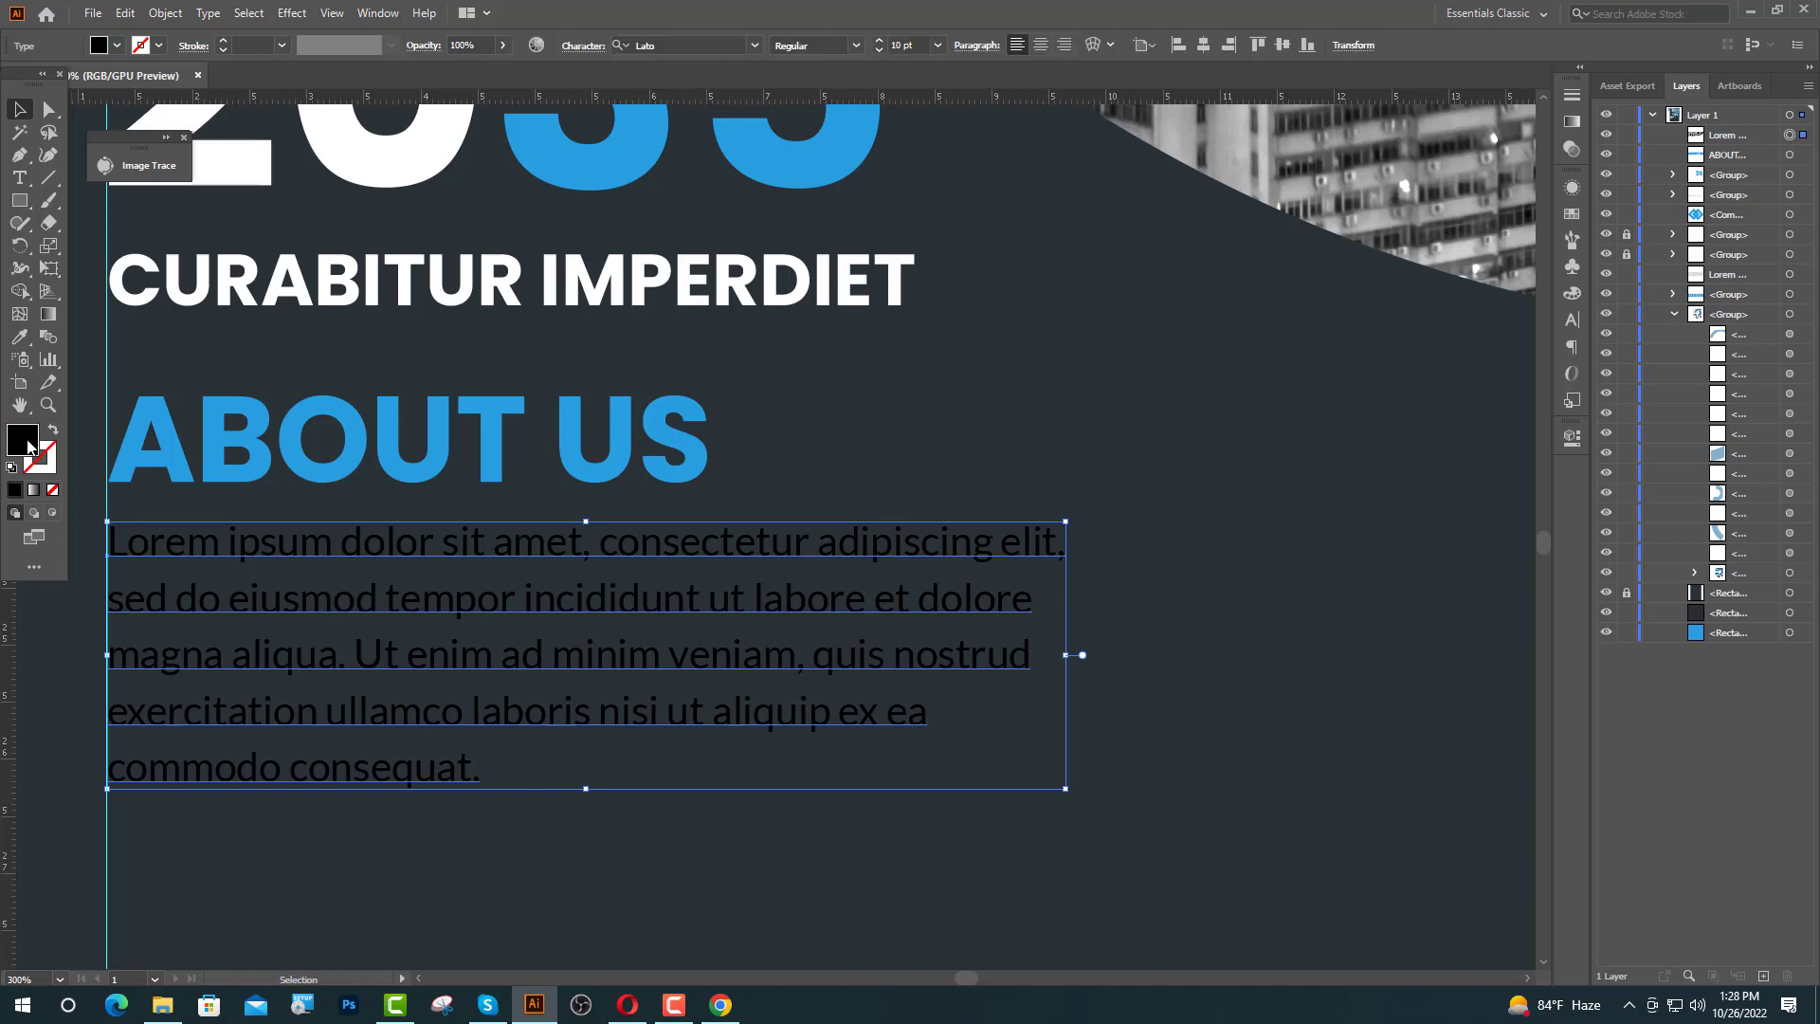
{"action": "type", "text": "C1C1C1"}
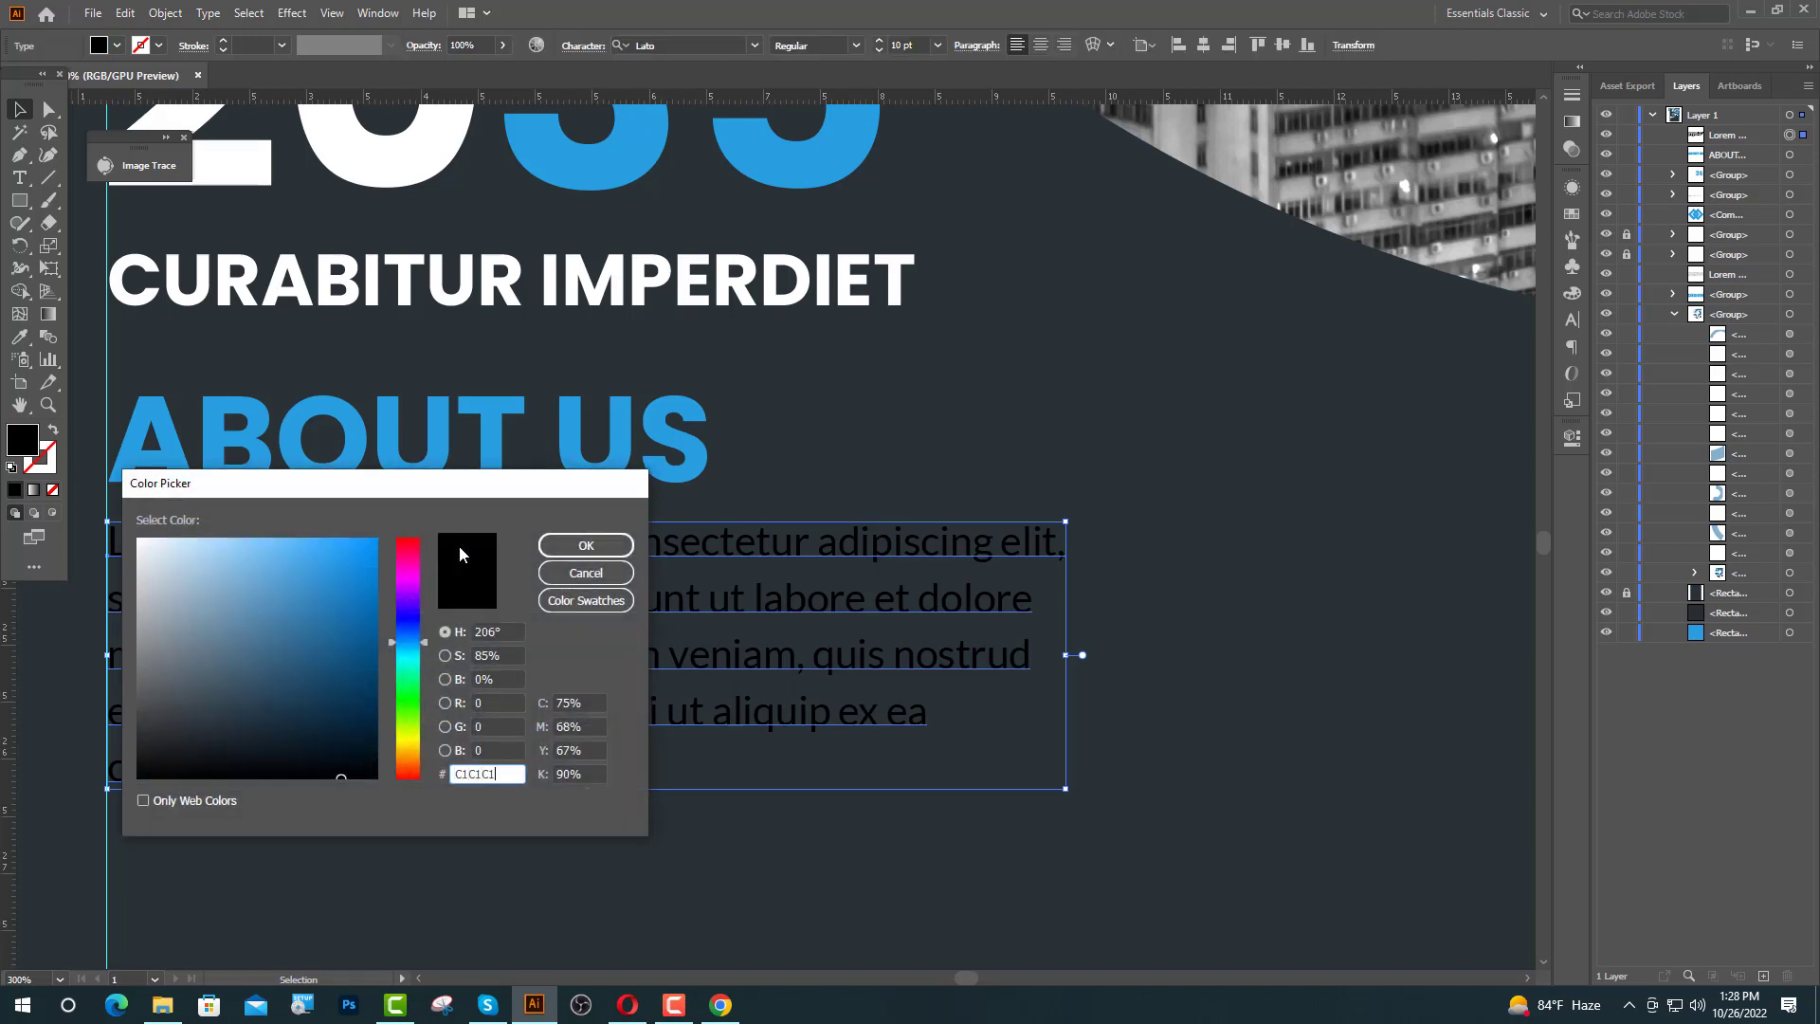
{"action": "key", "text": "Return"}
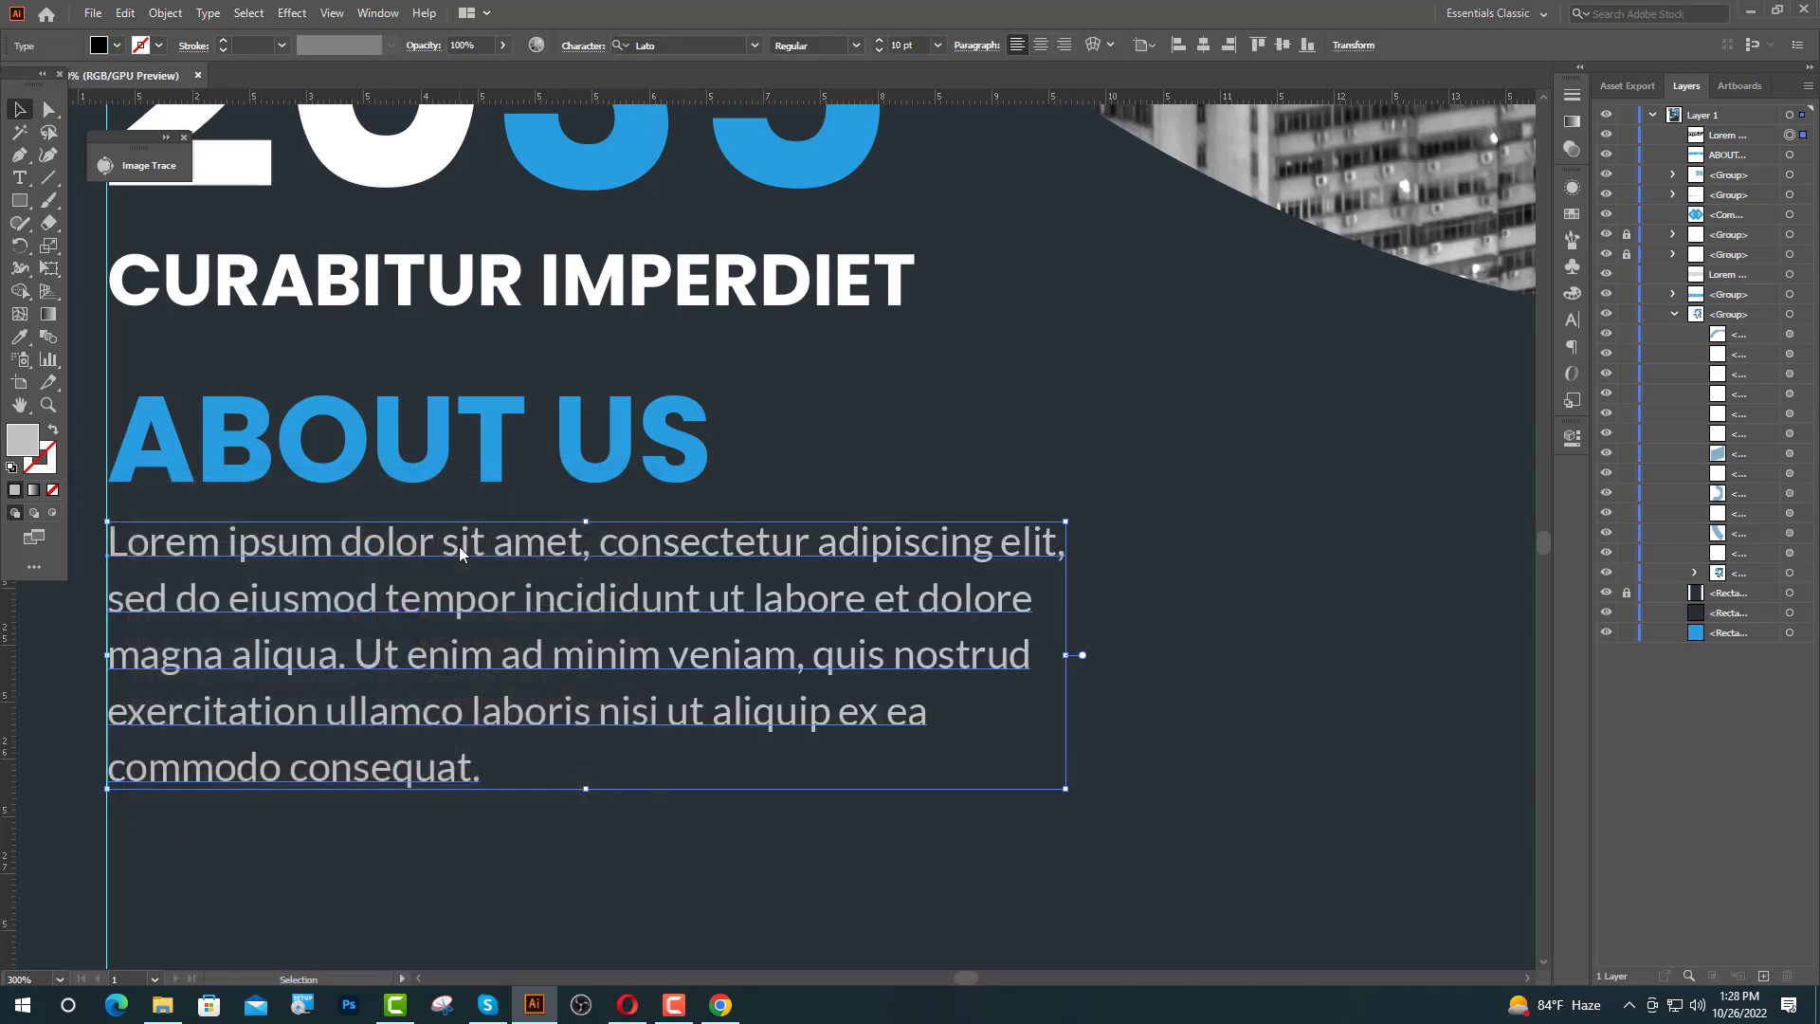
{"action": "left_click", "coordinate": [1022, 441]}
- Set the line spacing of the body paragraph to 12 pt
{"action": "scroll", "coordinate": [893, 627], "scroll_direction": "down", "scroll_amount": 2}
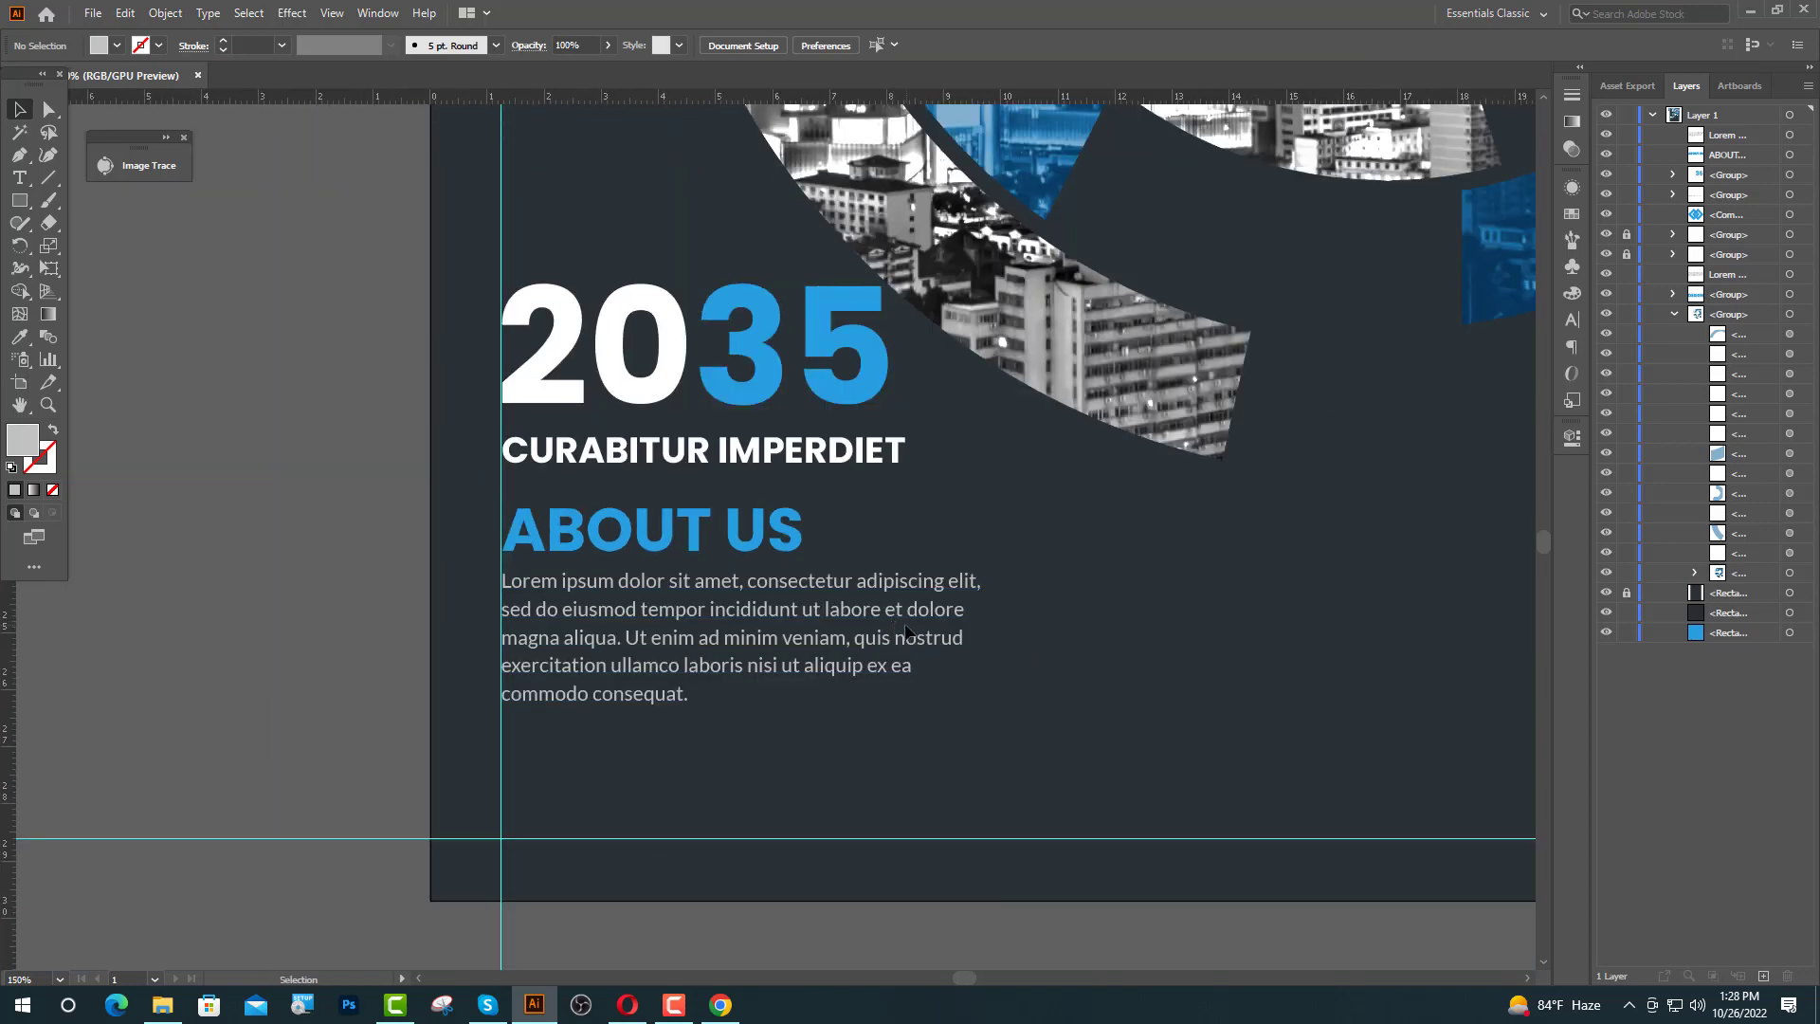
{"action": "left_click", "coordinate": [907, 630]}
{"action": "left_click", "coordinate": [1571, 319]}
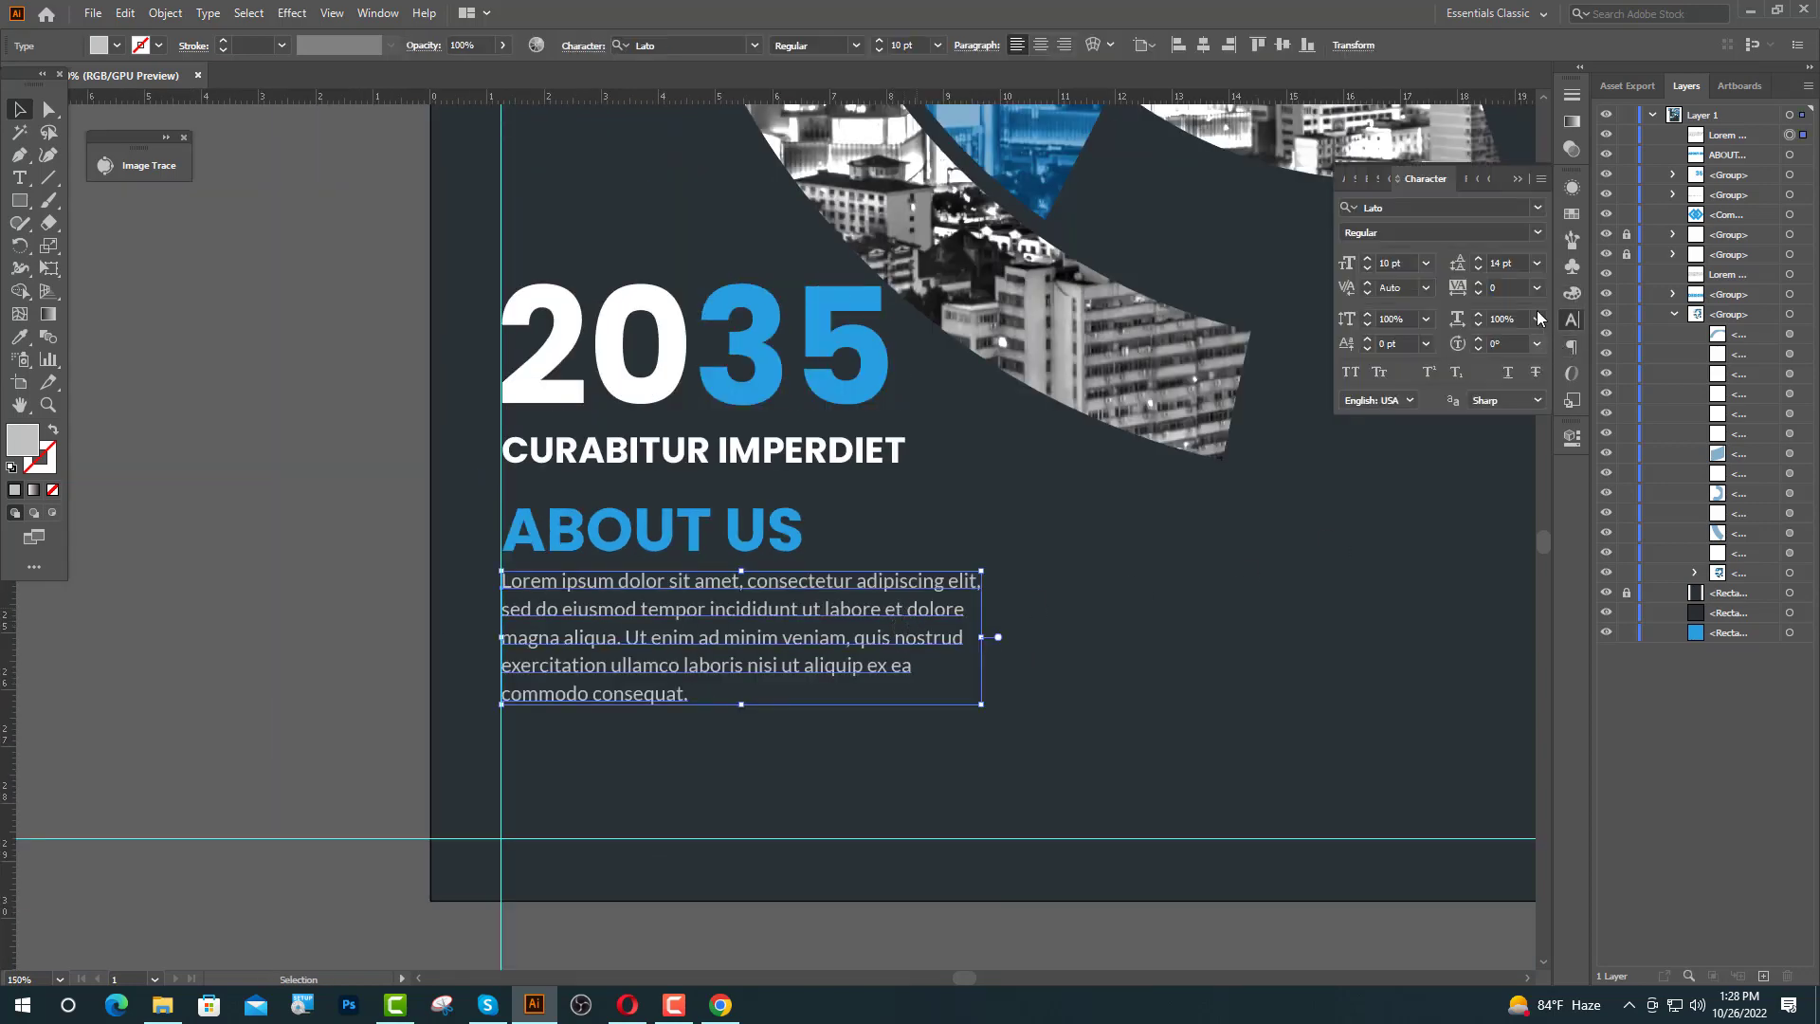
{"action": "left_click", "coordinate": [1499, 263]}
{"action": "type", "text": "12"}
{"action": "key", "text": "Return"}
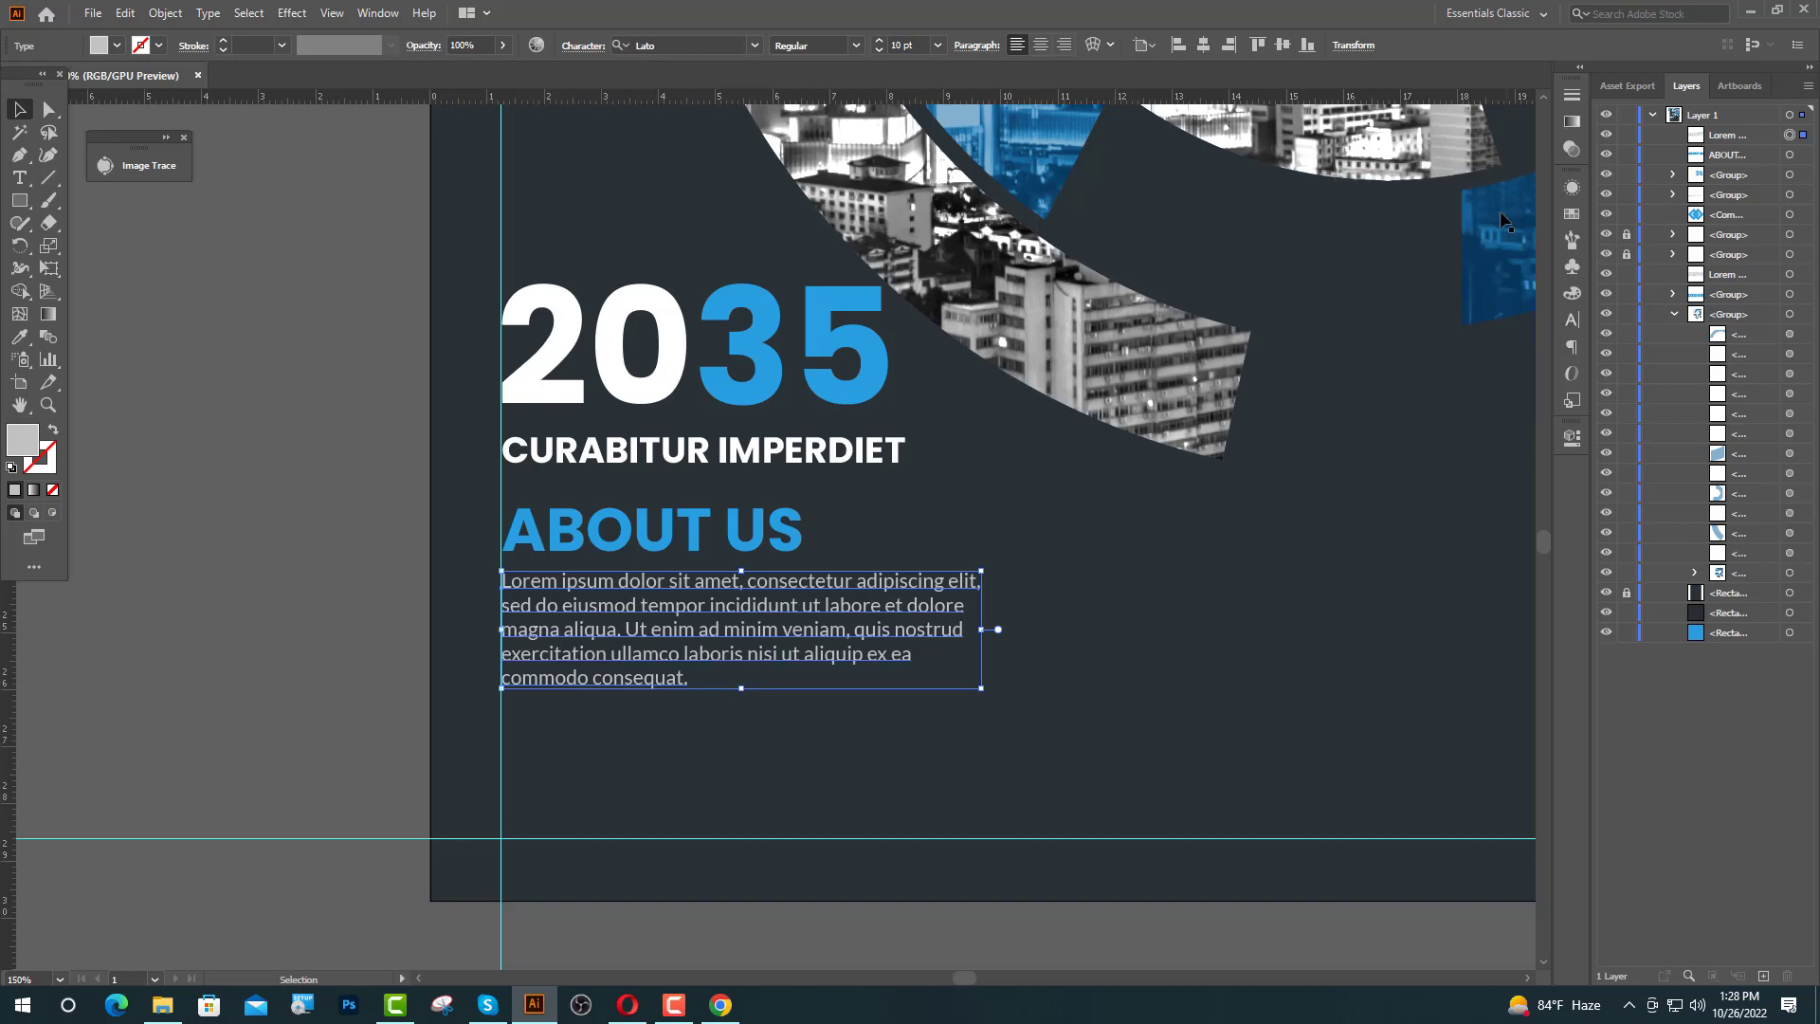
- Move the "ABOUT US" heading and its paragraph down together, closer to the bottom margin guide
{"action": "left_click", "coordinate": [681, 543], "text": "shift"}
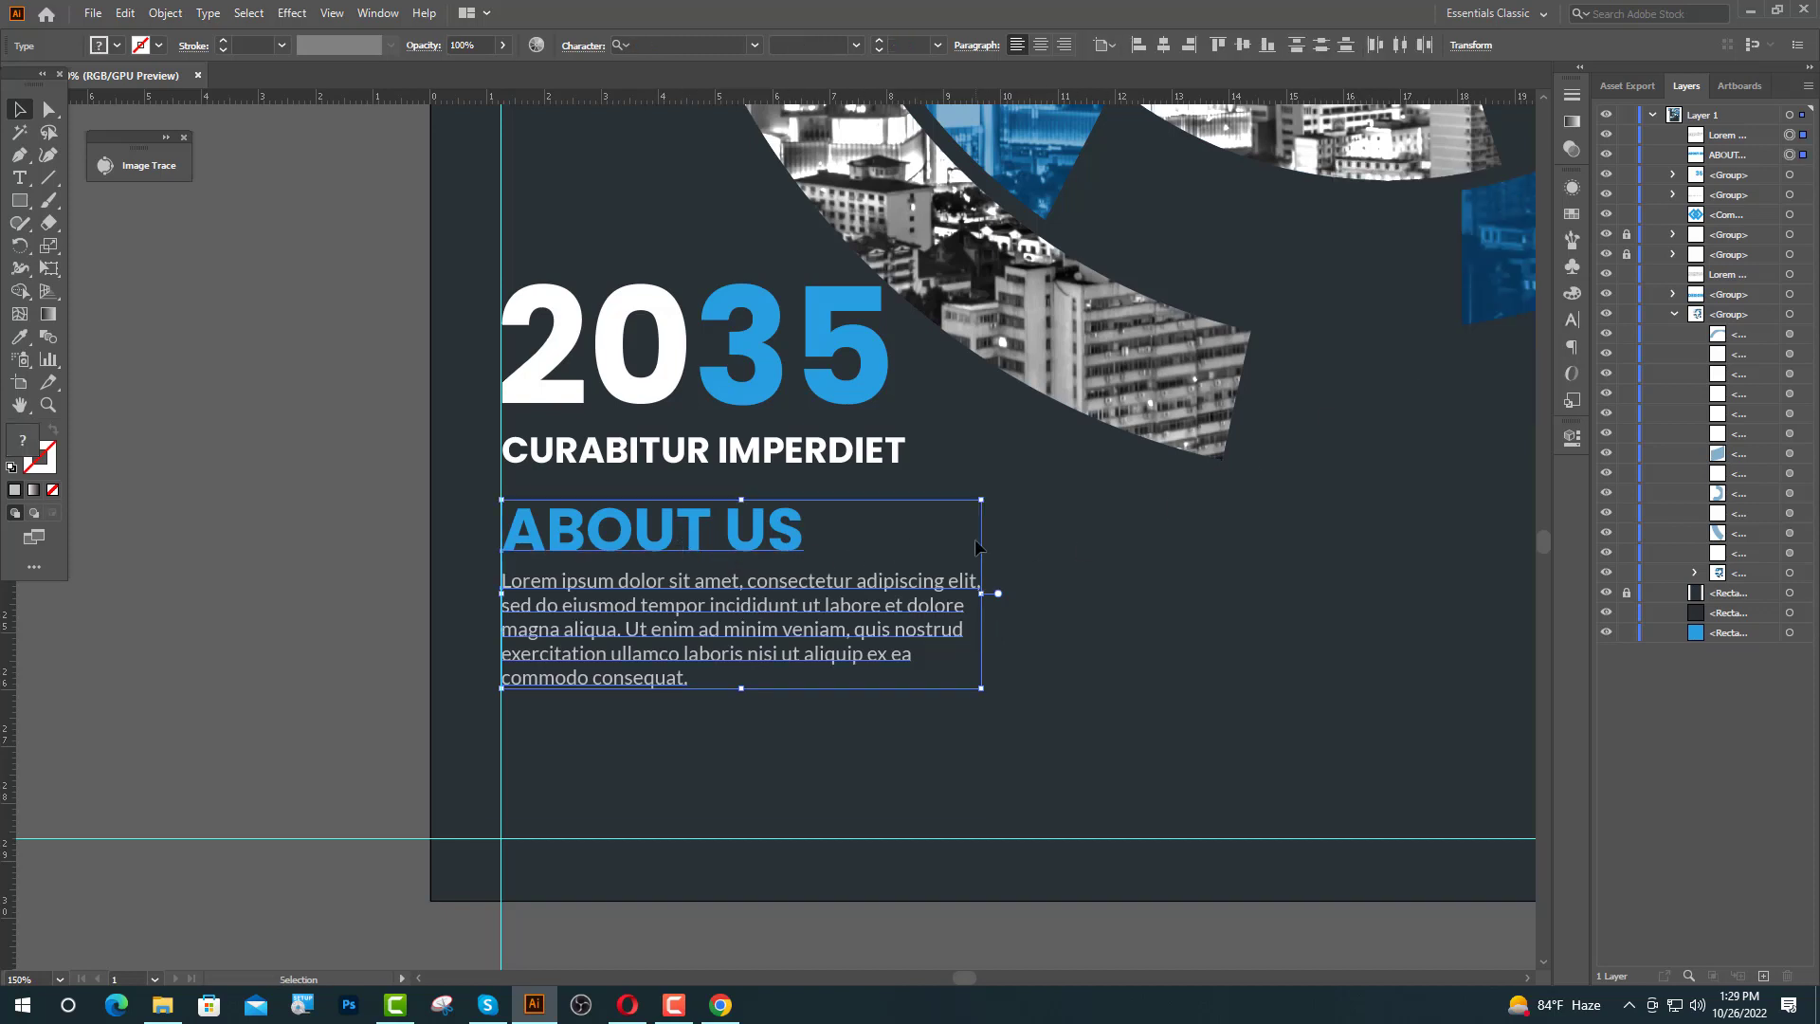
{"action": "key", "text": "shift+Down"}
{"action": "key", "text": "shift+Down"}
{"action": "key", "text": "shift+Down"}
{"action": "key", "text": "shift+Down"}
{"action": "key", "text": "shift+Down"}
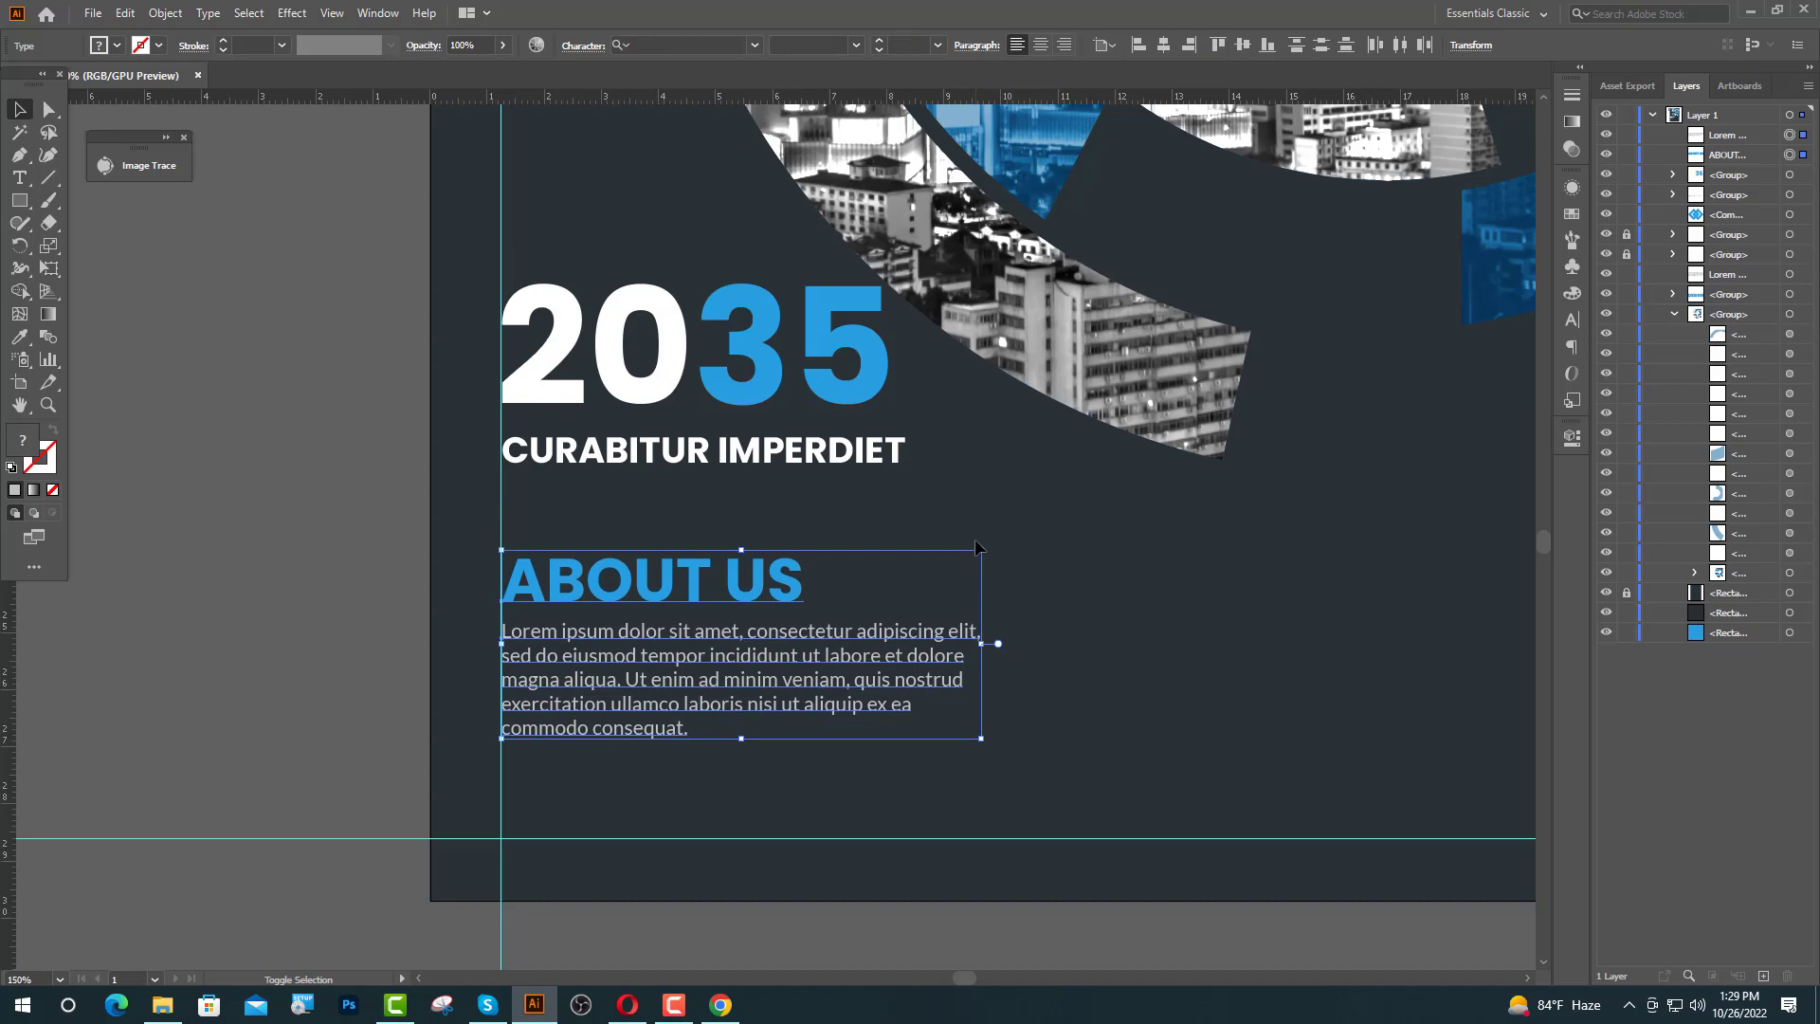
{"action": "key", "text": "shift+Down"}
{"action": "key", "text": "shift+Down"}
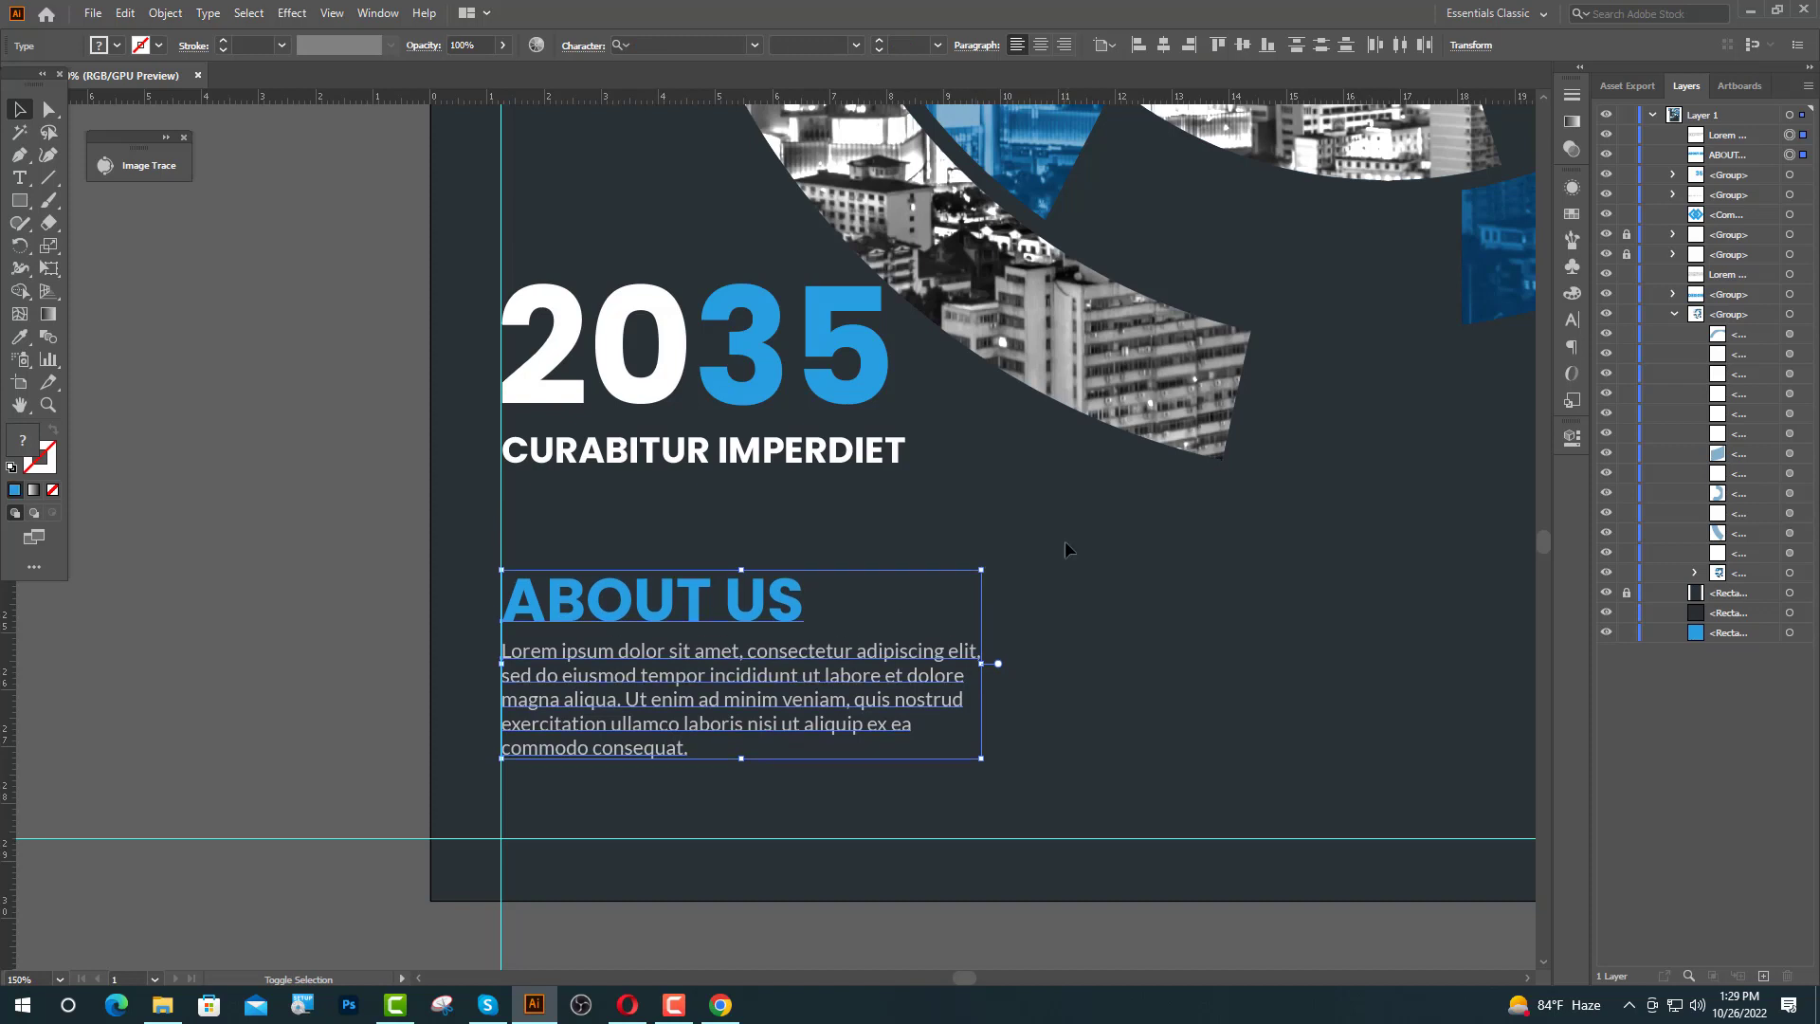
- Nudge the "2035" and "CURABITUR IMPERDIET" group slightly down toward "ABOUT US" and deselect it
{"action": "left_click", "coordinate": [775, 453]}
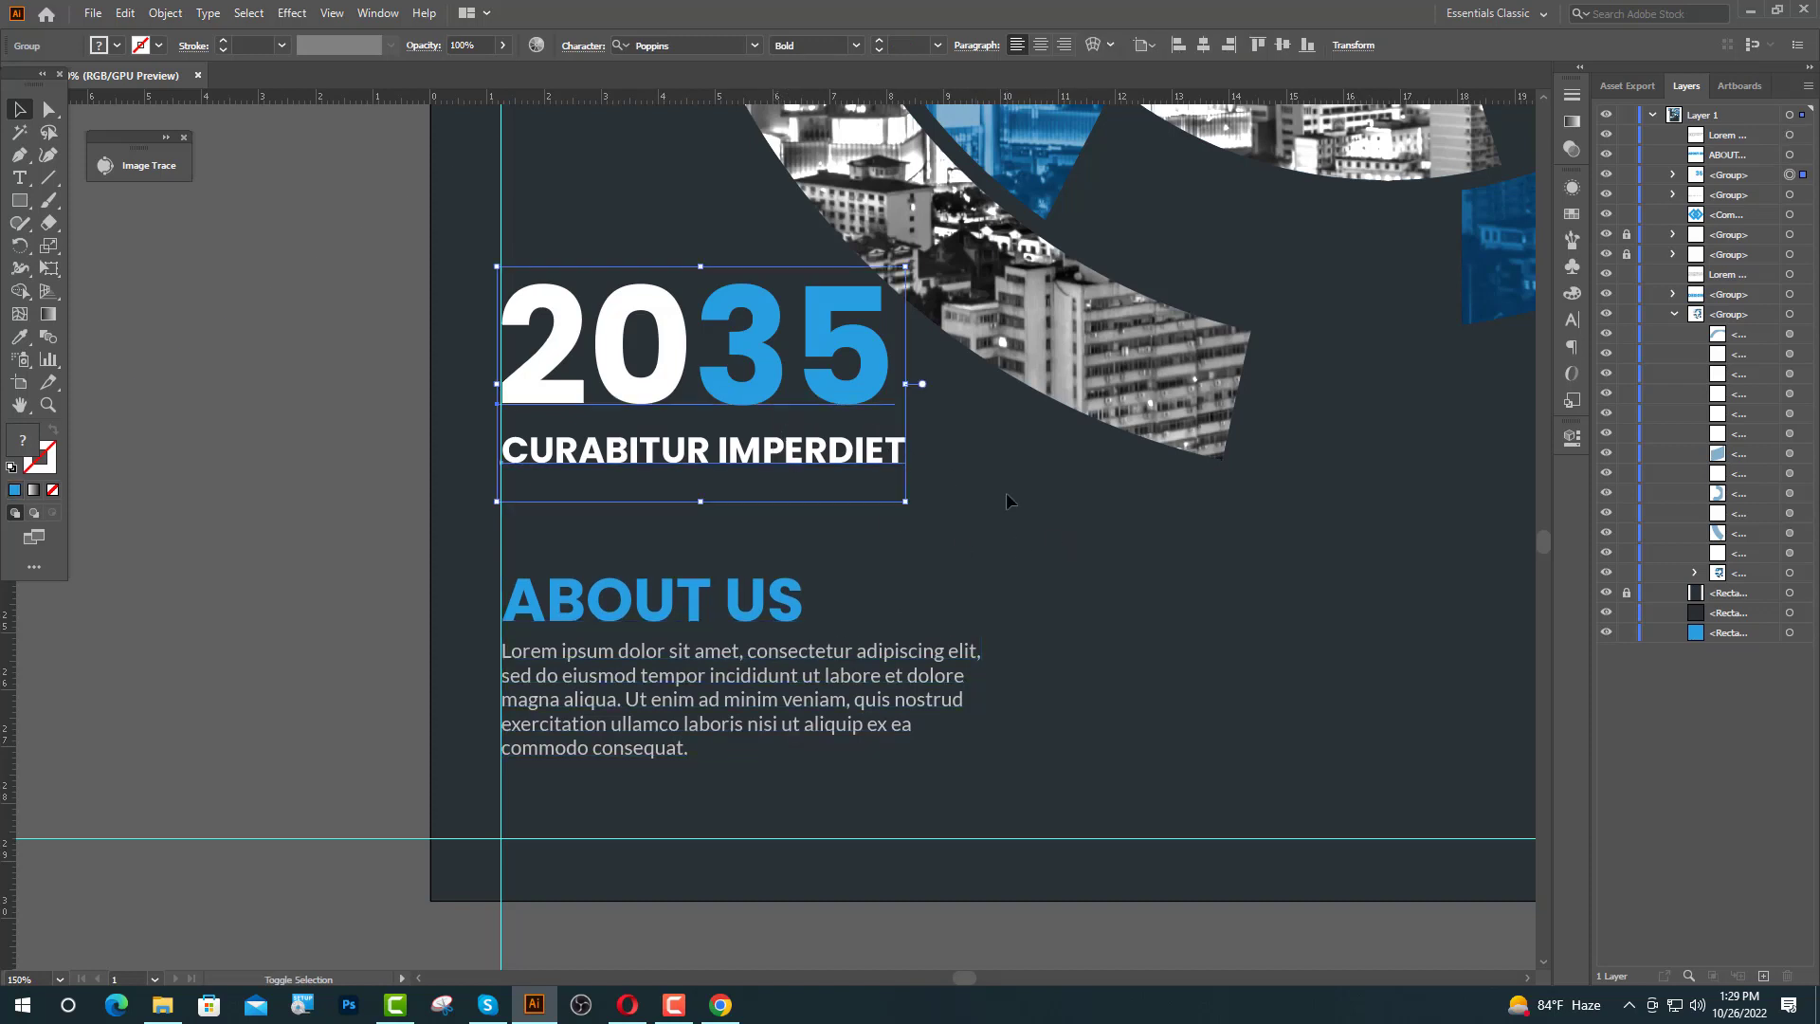
{"action": "key", "text": "shift+Down"}
{"action": "scroll", "coordinate": [673, 609], "scroll_direction": "down", "scroll_amount": 1}
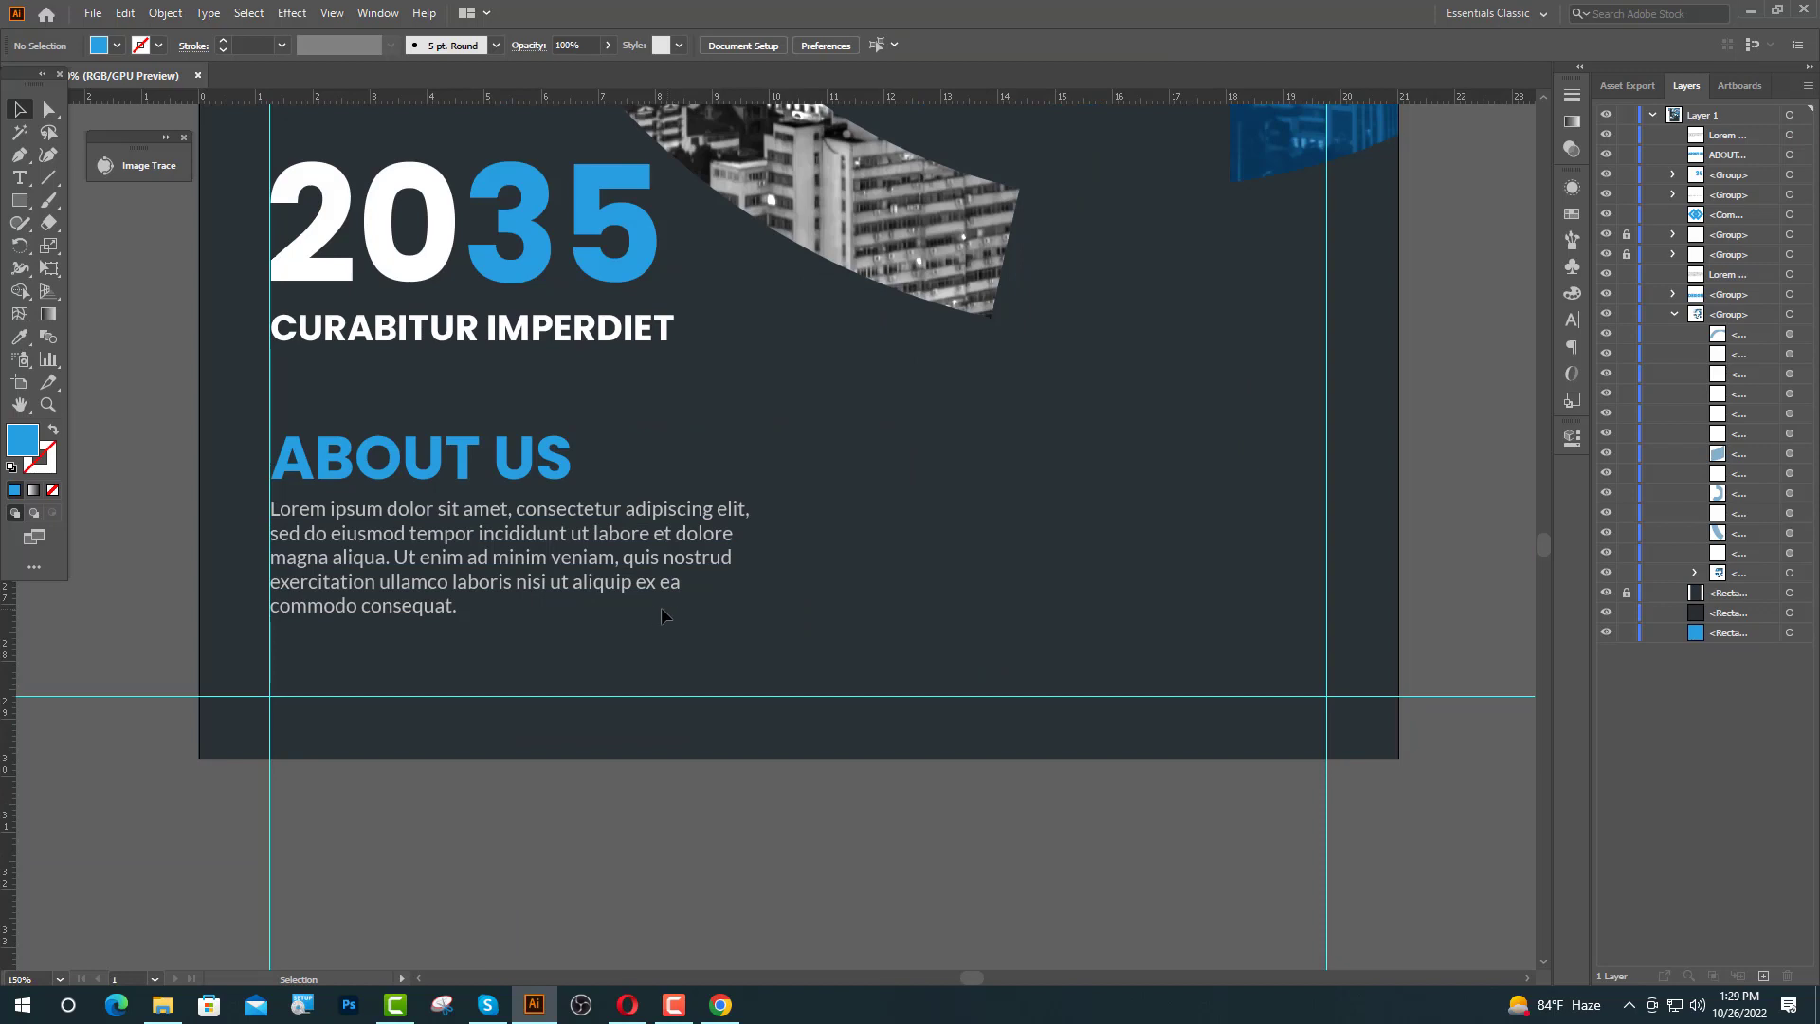
- Adjust the body paragraph's vertical position so it sits slightly lower beneath the "ABOUT US" heading
{"action": "left_click", "coordinate": [568, 538]}
{"action": "scroll", "coordinate": [485, 451], "scroll_direction": "up", "scroll_amount": 1}
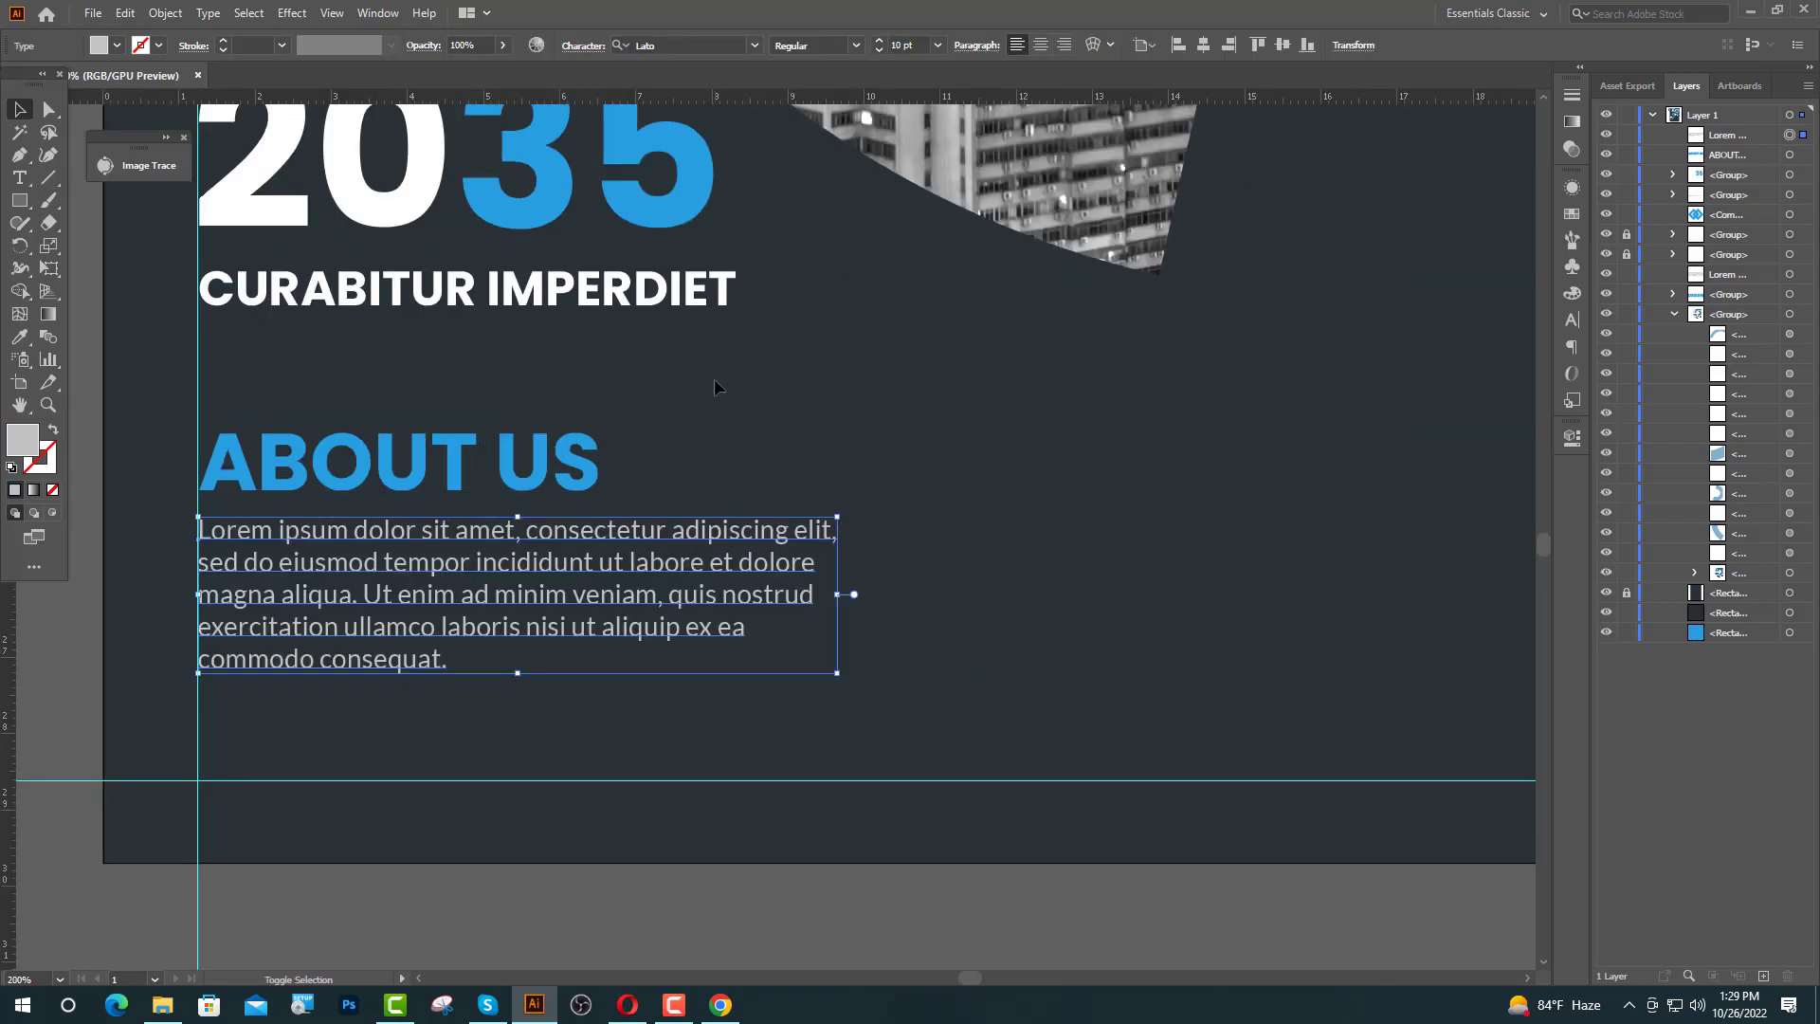
{"action": "key", "text": "shift+Up"}
{"action": "key", "text": "shift+Up"}
{"action": "key", "text": "shift+Down"}
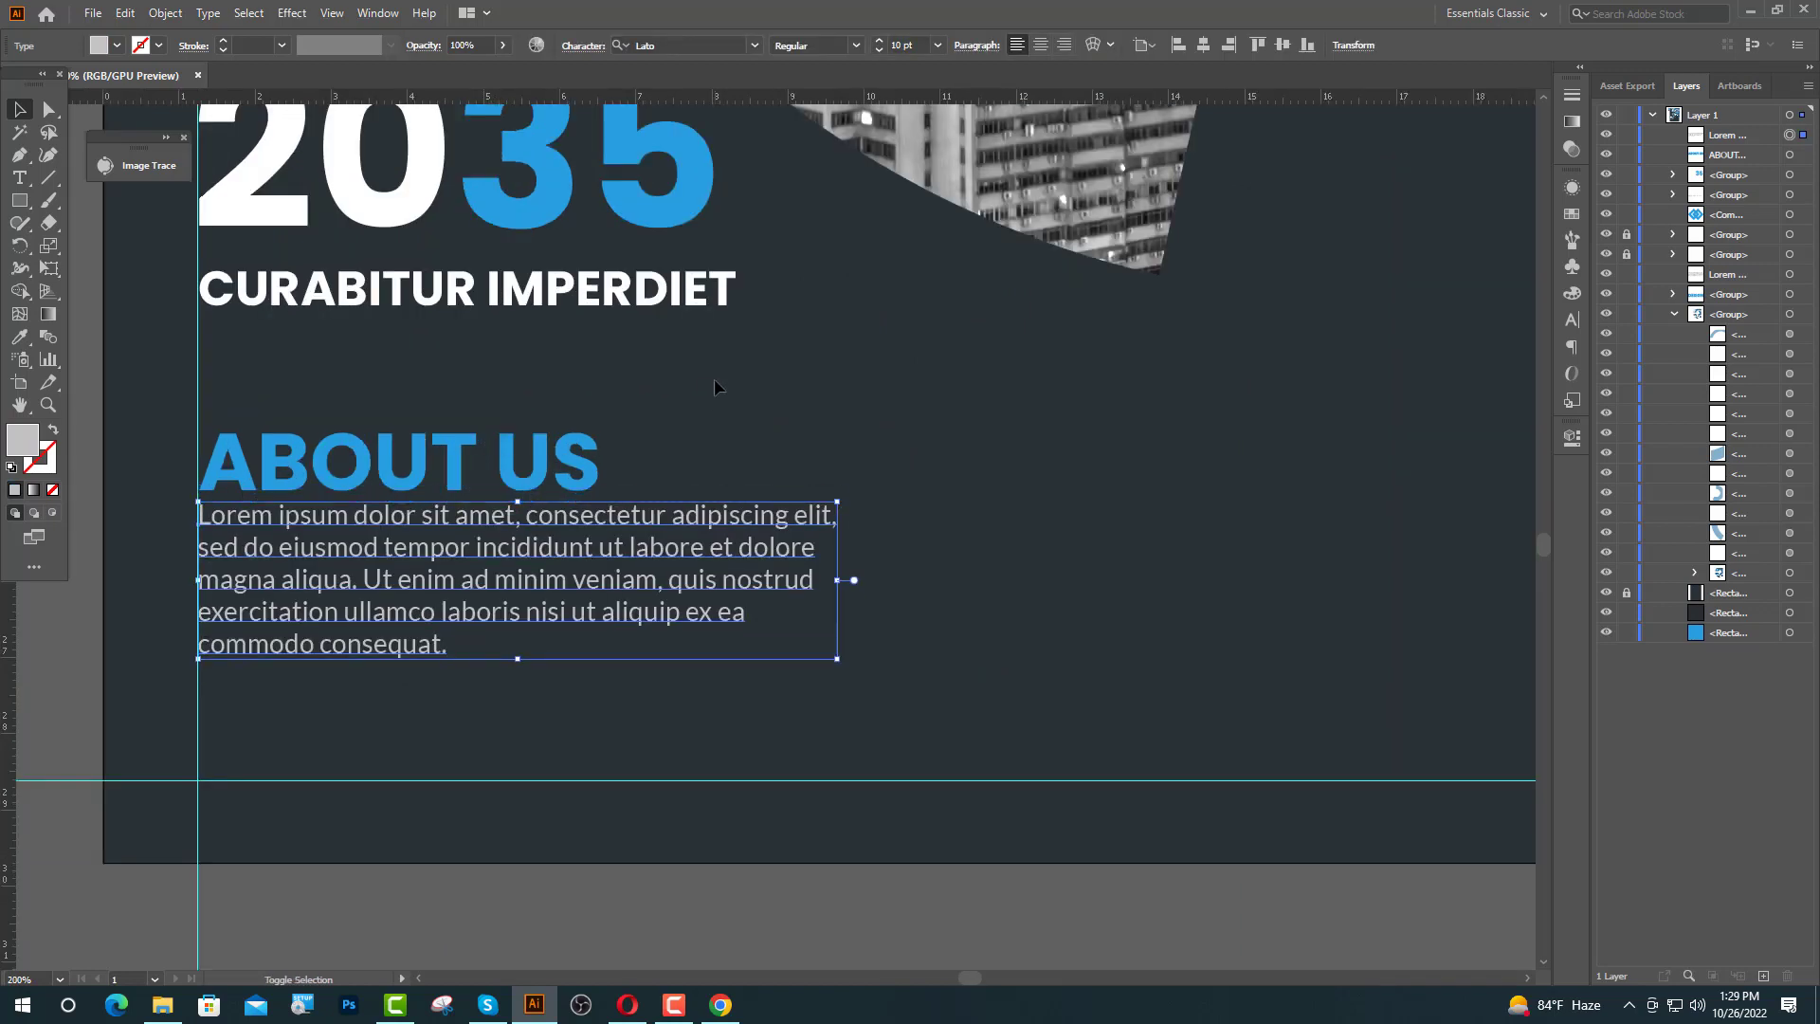
{"action": "key", "text": "shift+Down"}
{"action": "key", "text": "shift+Down"}
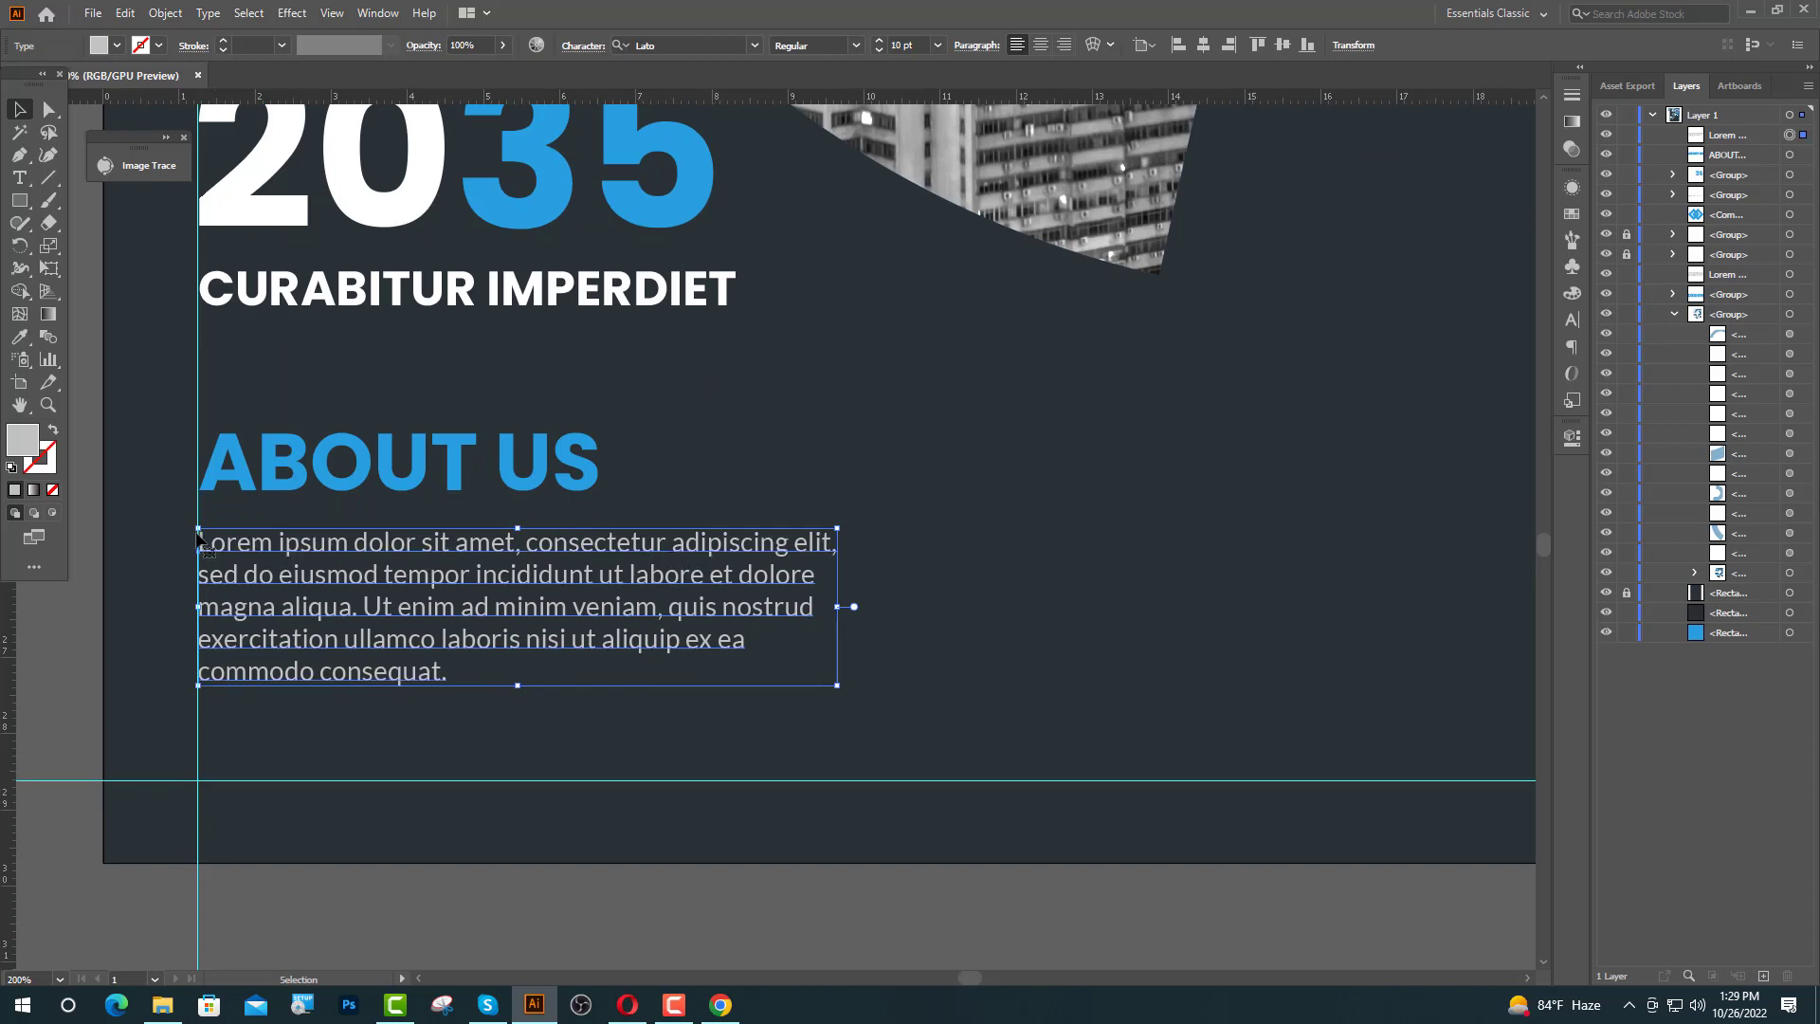
- Set the tracking of the body paragraph's second line, "sed do eiusmod tempor incididunt ut labore et dolore", to 12
{"action": "left_click", "coordinate": [19, 177]}
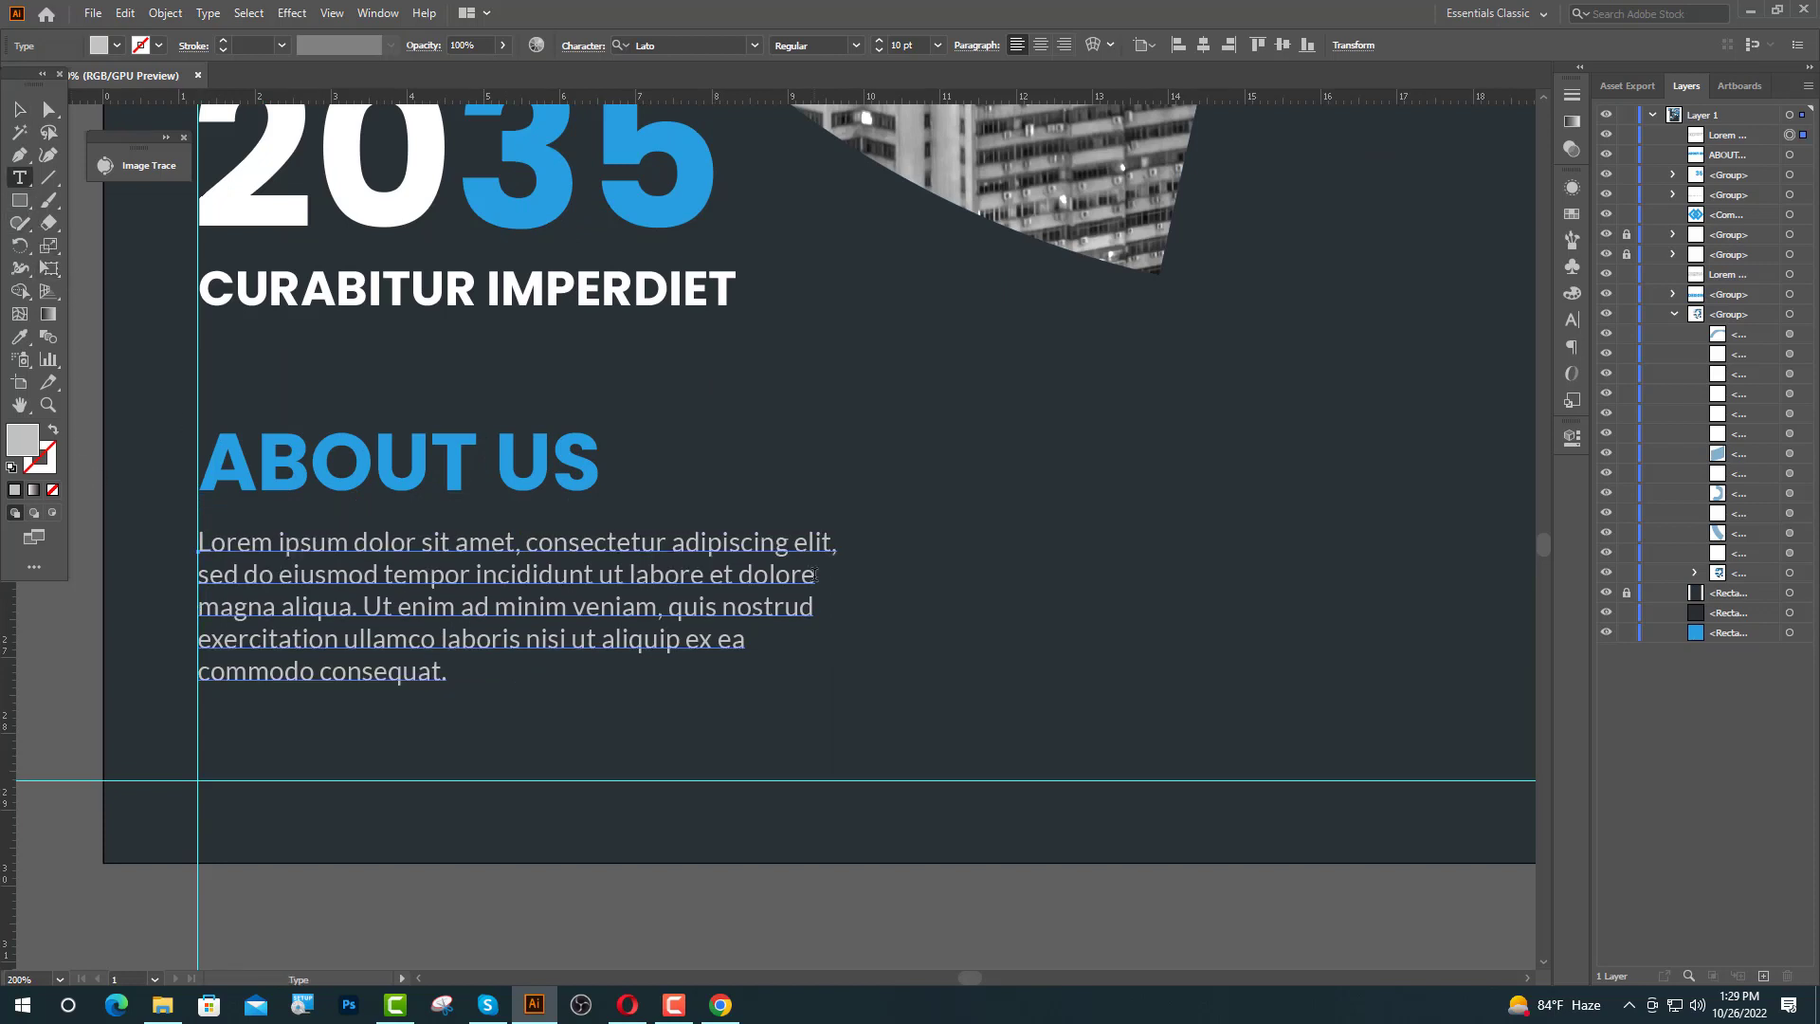
{"action": "left_click_drag", "start_coordinate": [815, 574], "coordinate": [156, 585]}
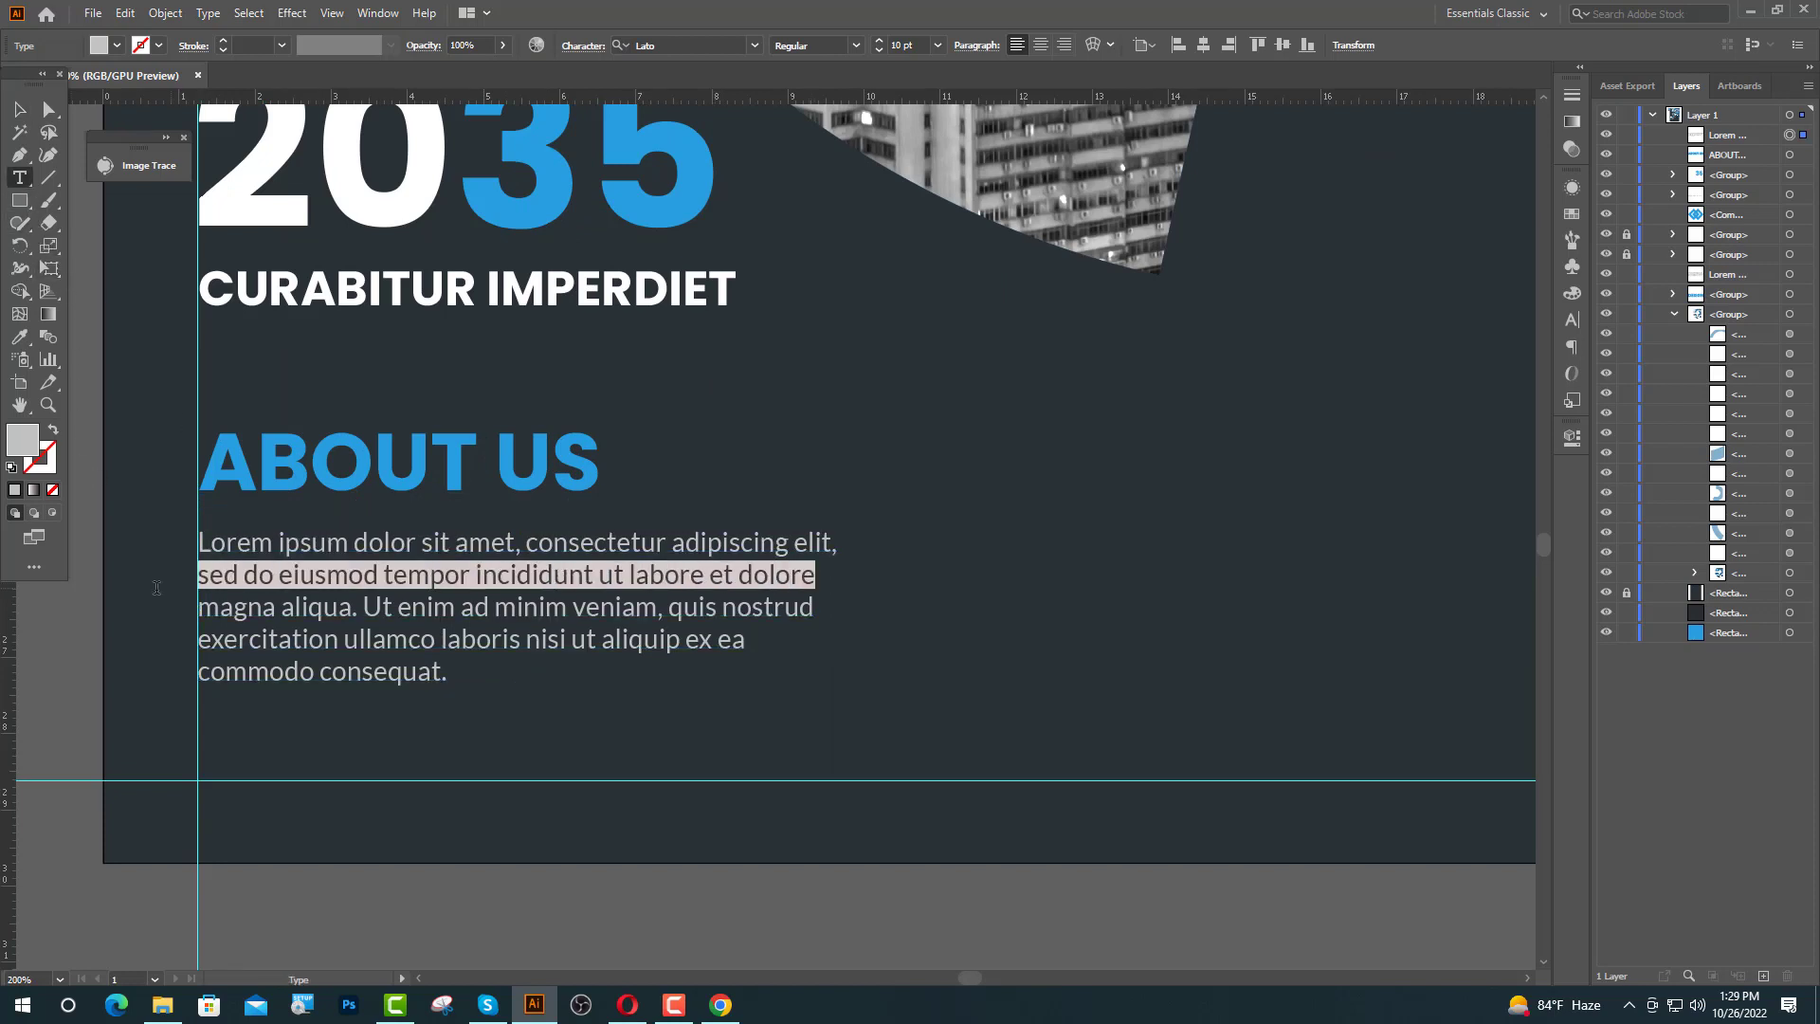
{"action": "left_click", "coordinate": [1573, 320]}
{"action": "left_click", "coordinate": [1491, 289]}
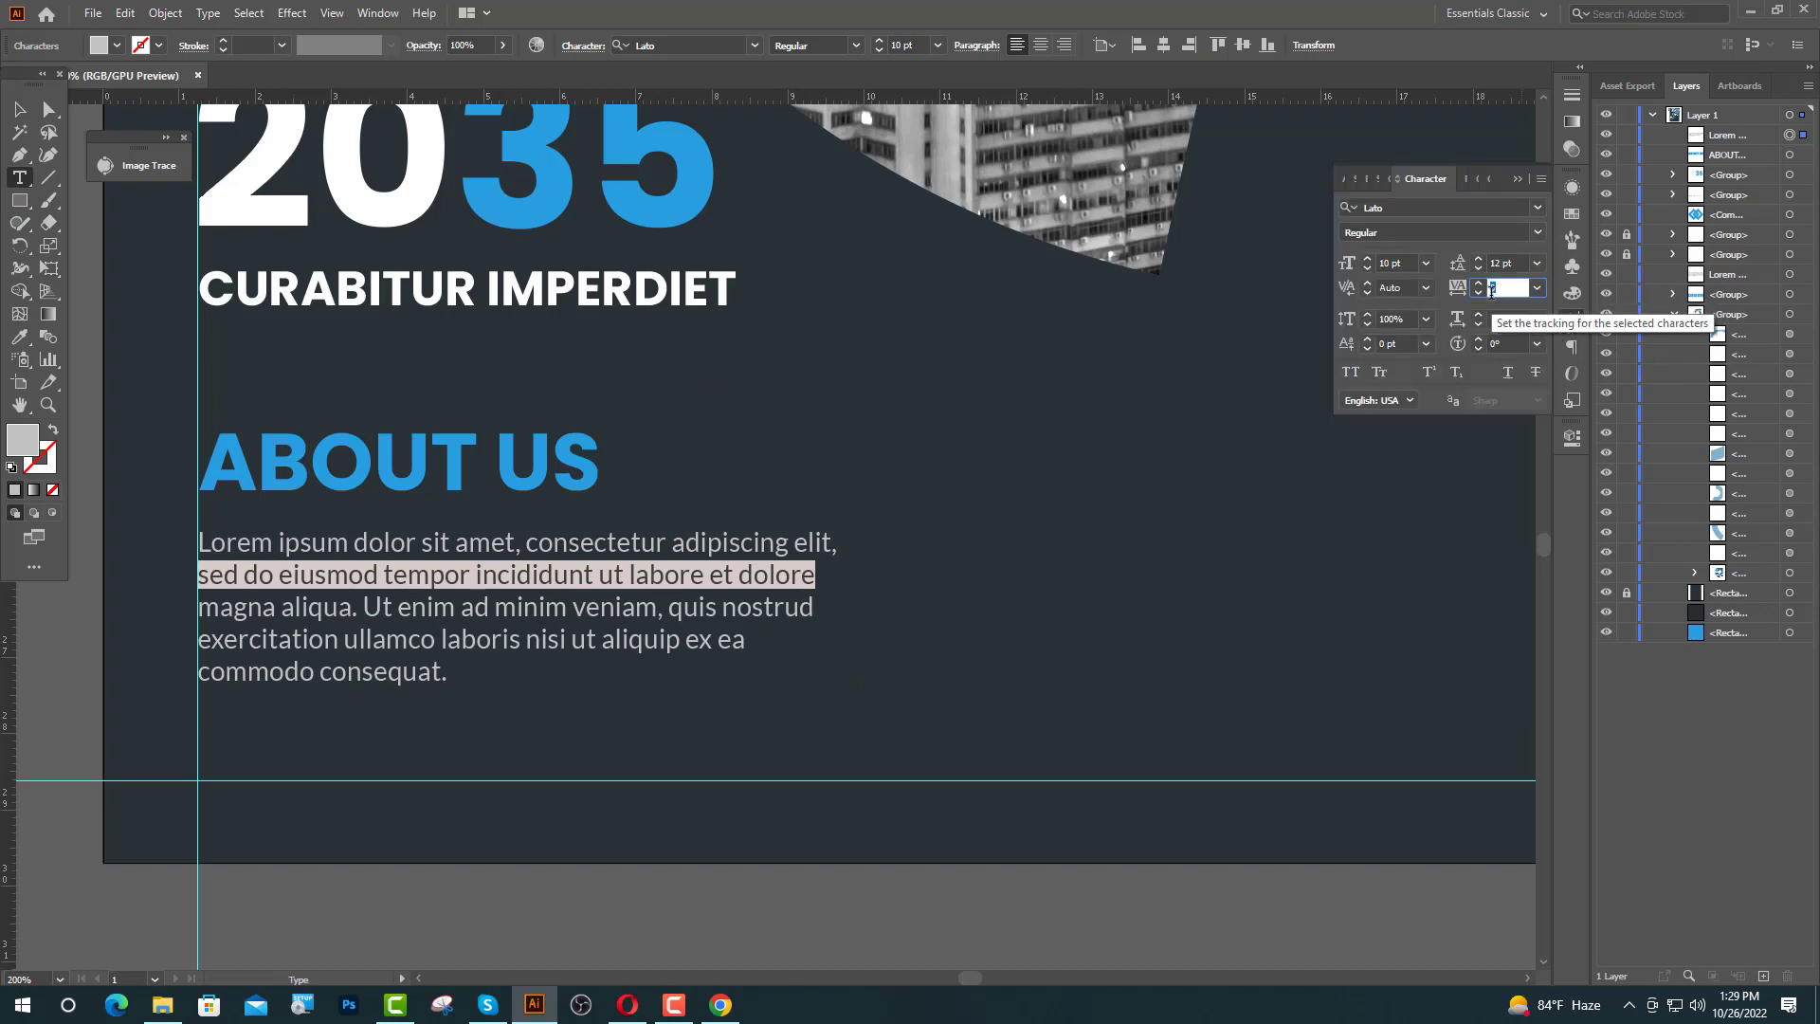
{"action": "type", "text": "12"}
{"action": "key", "text": "Return"}
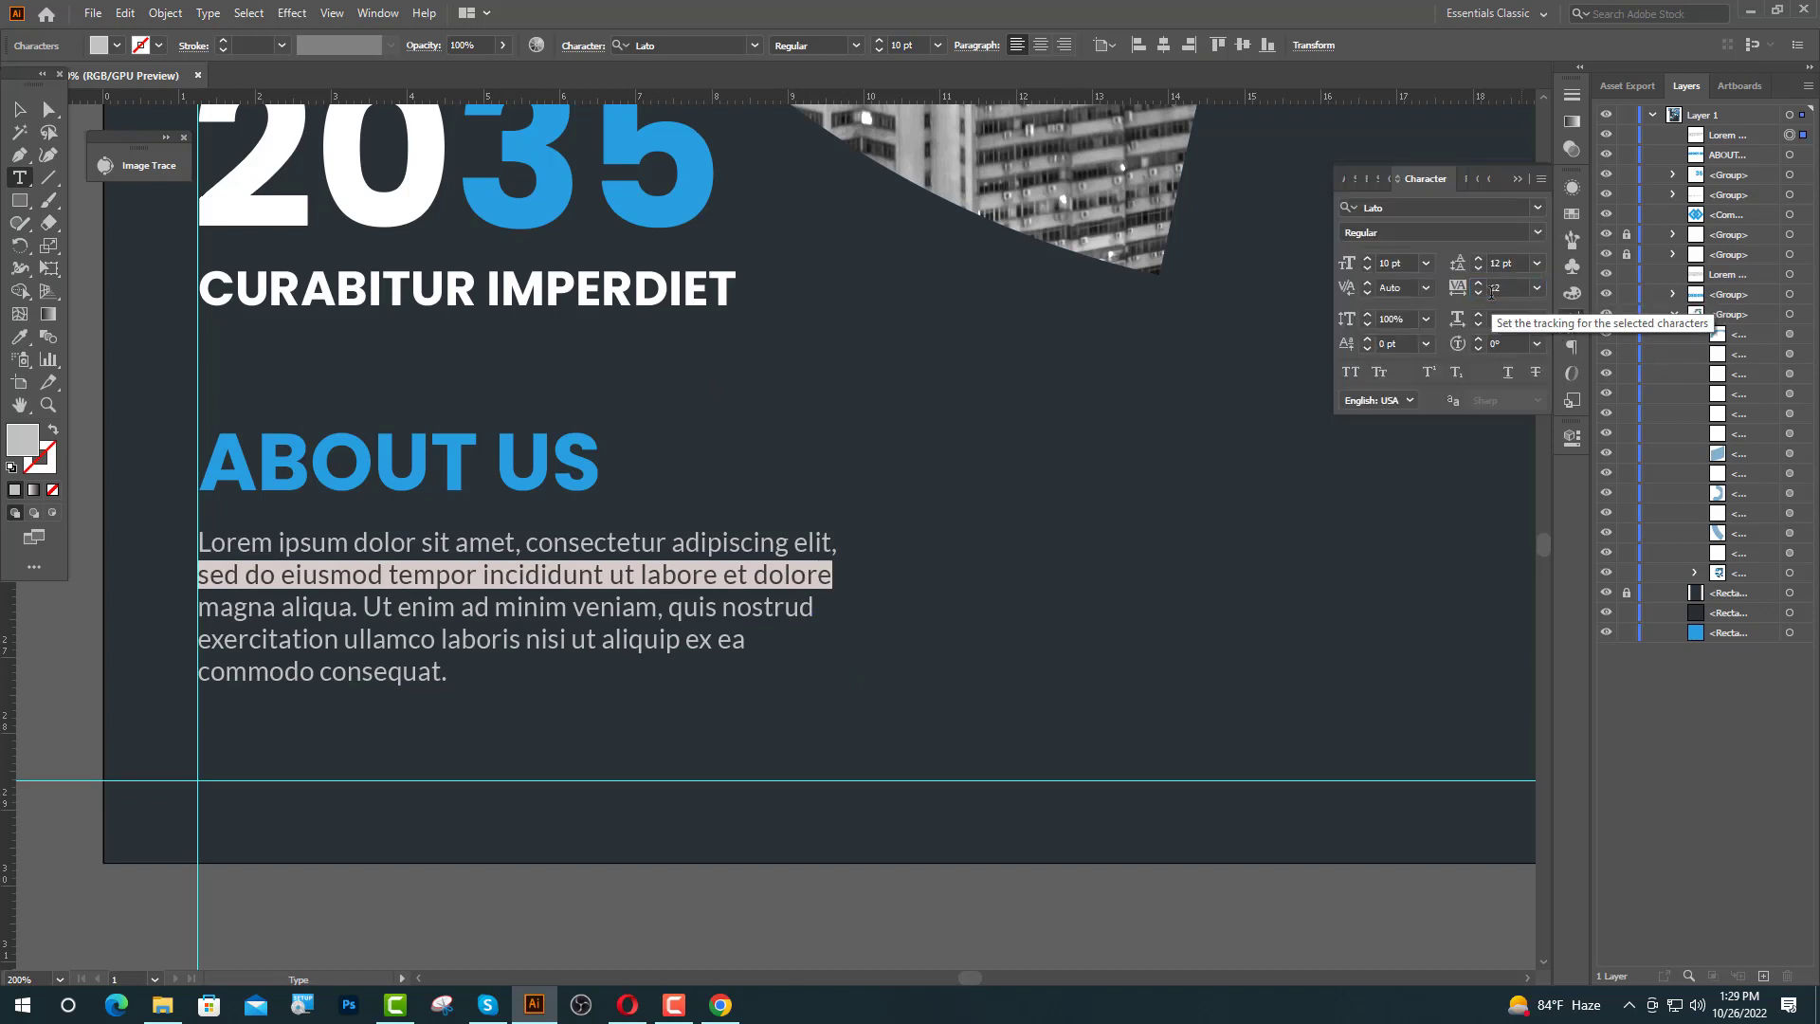
- Set the tracking of the paragraph's third line, "magna aliqua. Ut enim ad minim veniam, quis nostrud", to 10
{"action": "left_click", "coordinate": [793, 614]}
{"action": "left_click_drag", "start_coordinate": [793, 616], "coordinate": [201, 618]}
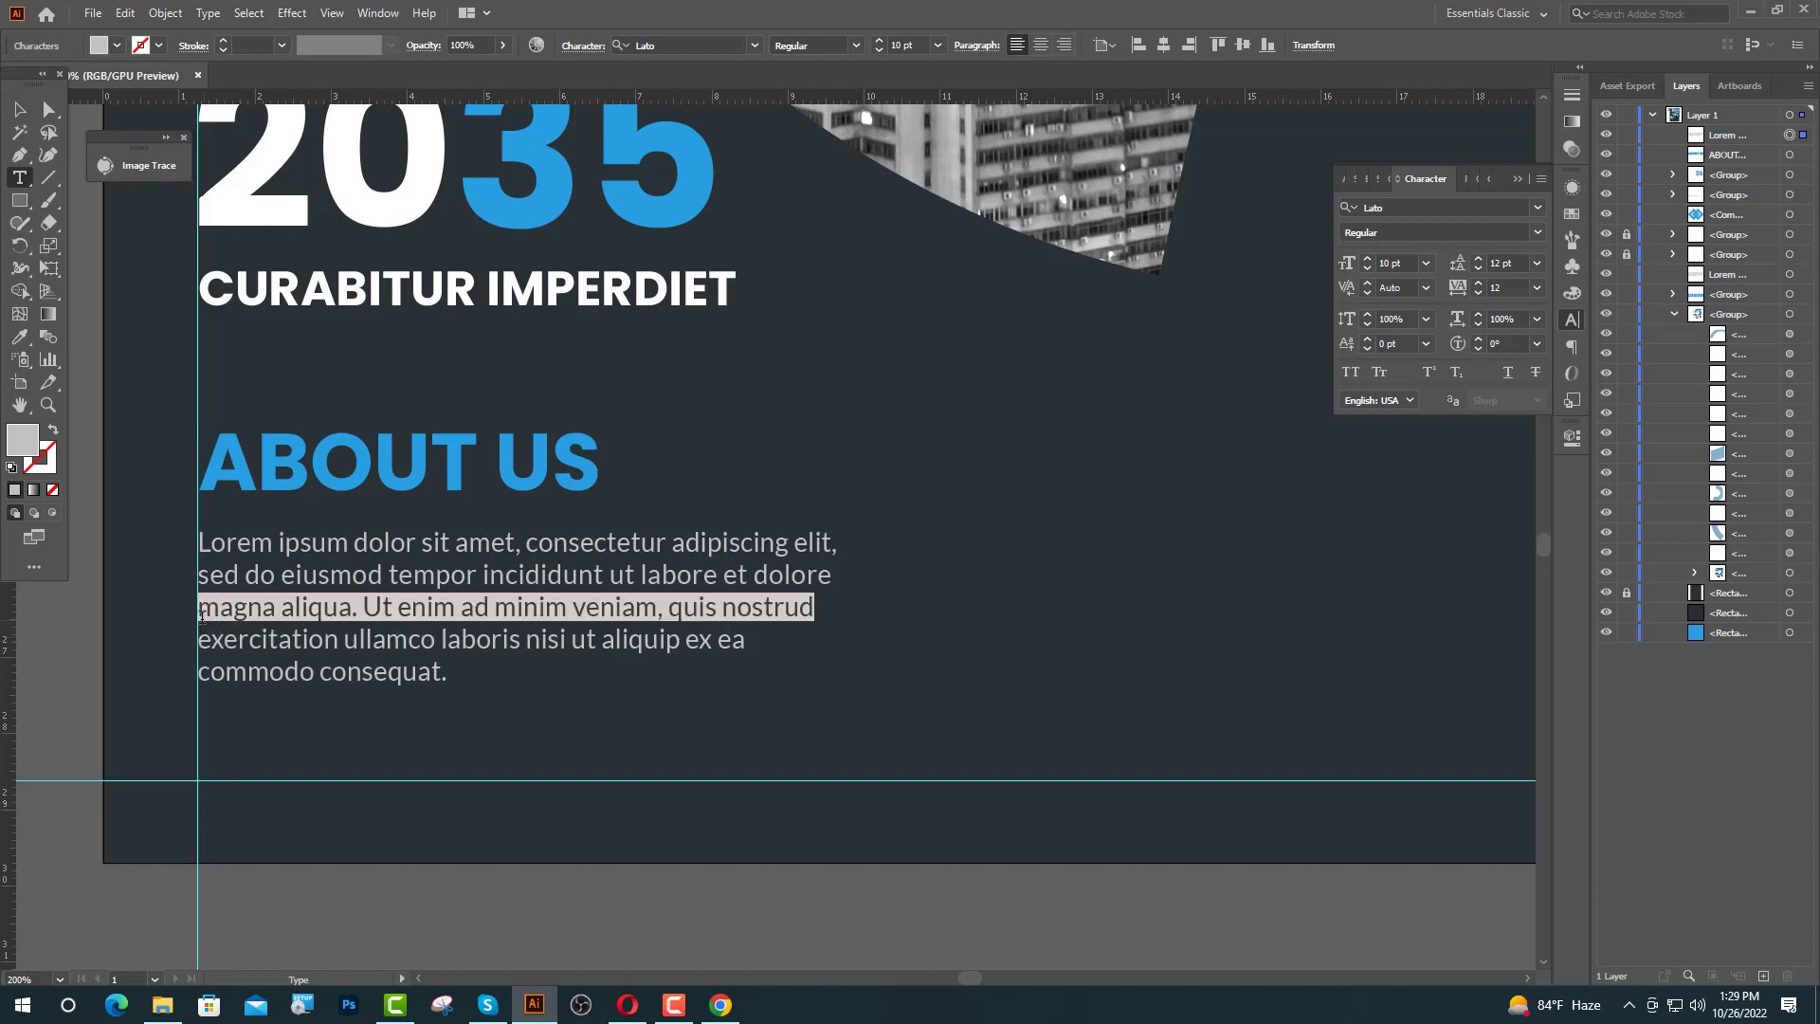
{"action": "left_click", "coordinate": [1537, 288]}
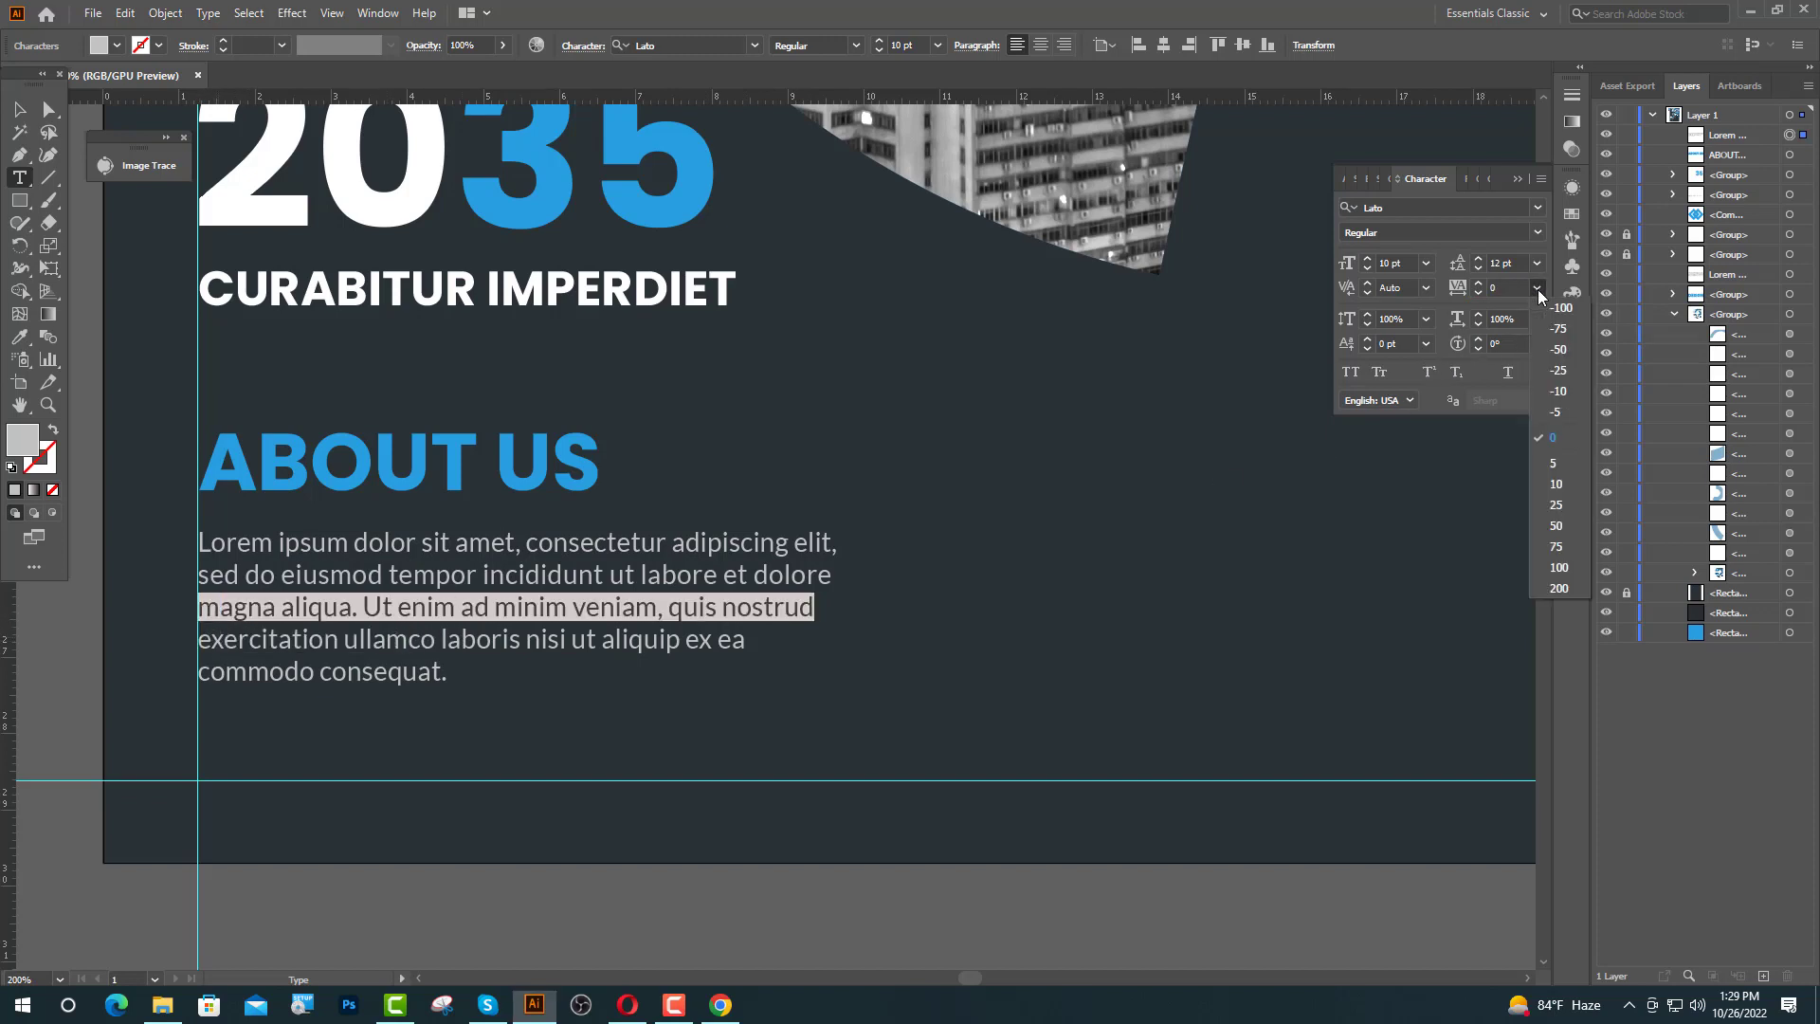
{"action": "left_click", "coordinate": [1557, 480]}
- Set the tracking of the paragraph's fourth line to 62 so its width matches the lines above, and deselect the text
{"action": "left_click_drag", "start_coordinate": [745, 640], "coordinate": [199, 645]}
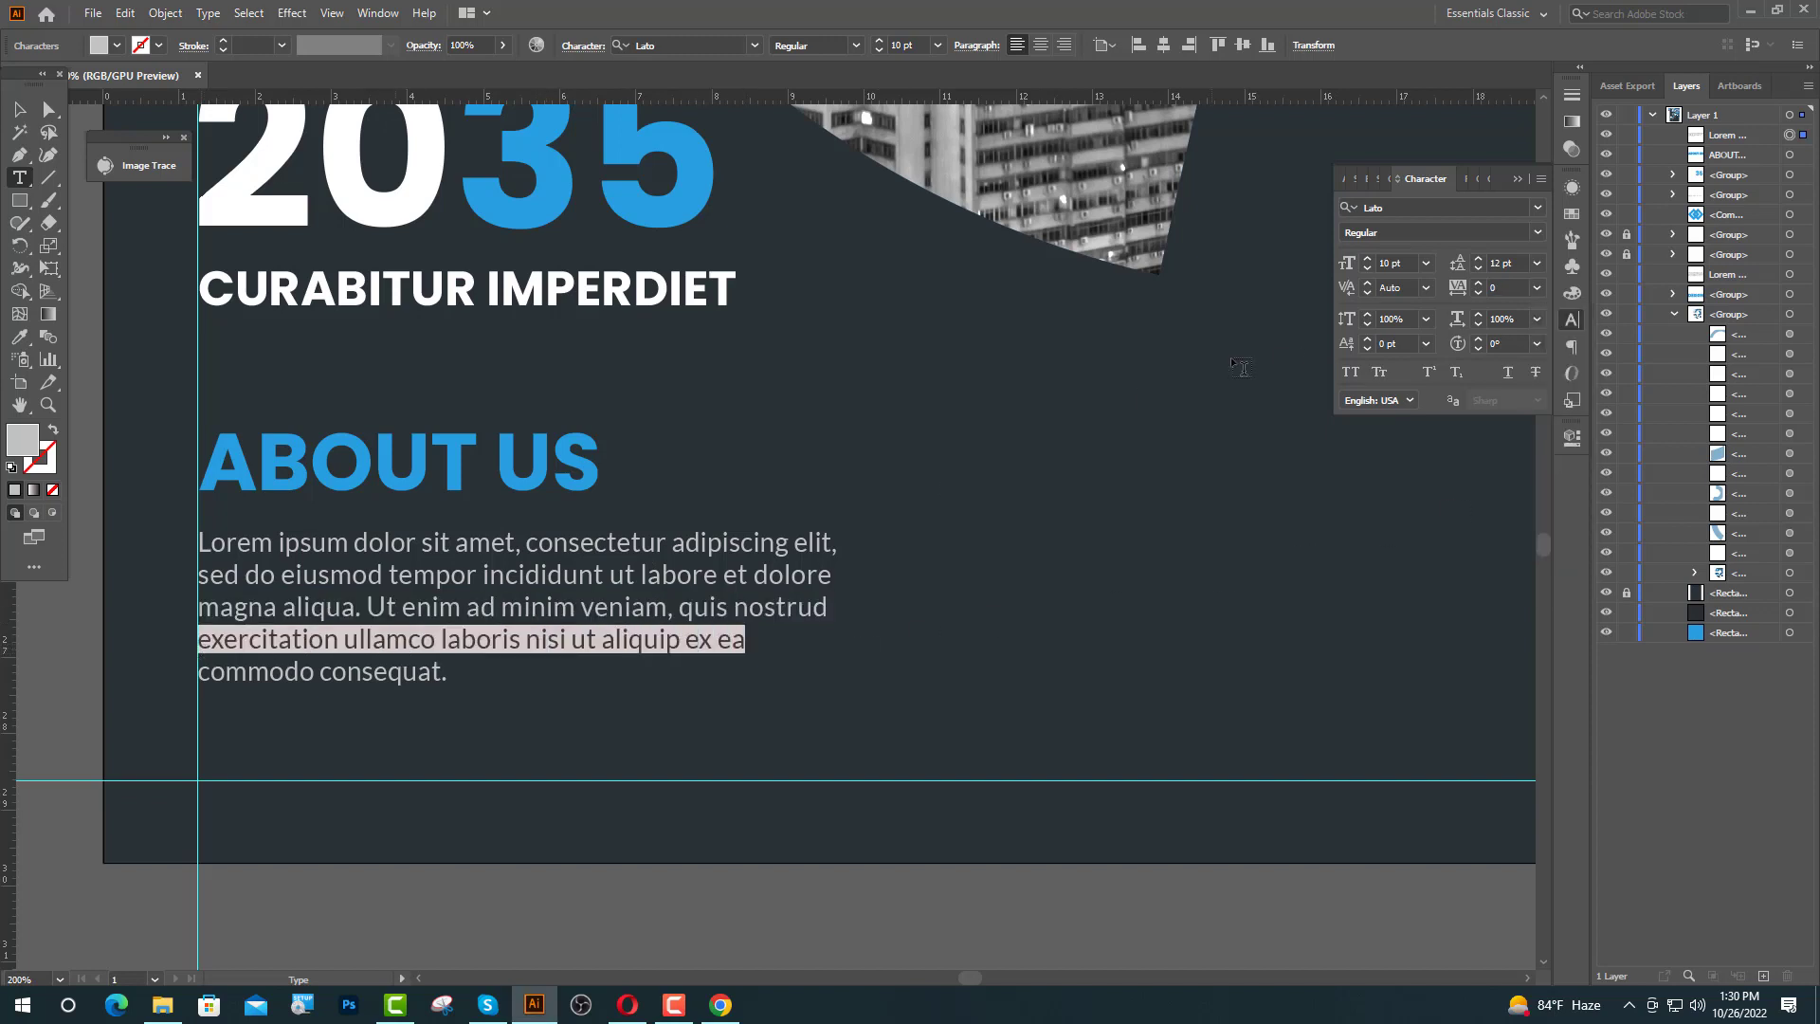
{"action": "left_click", "coordinate": [1490, 289]}
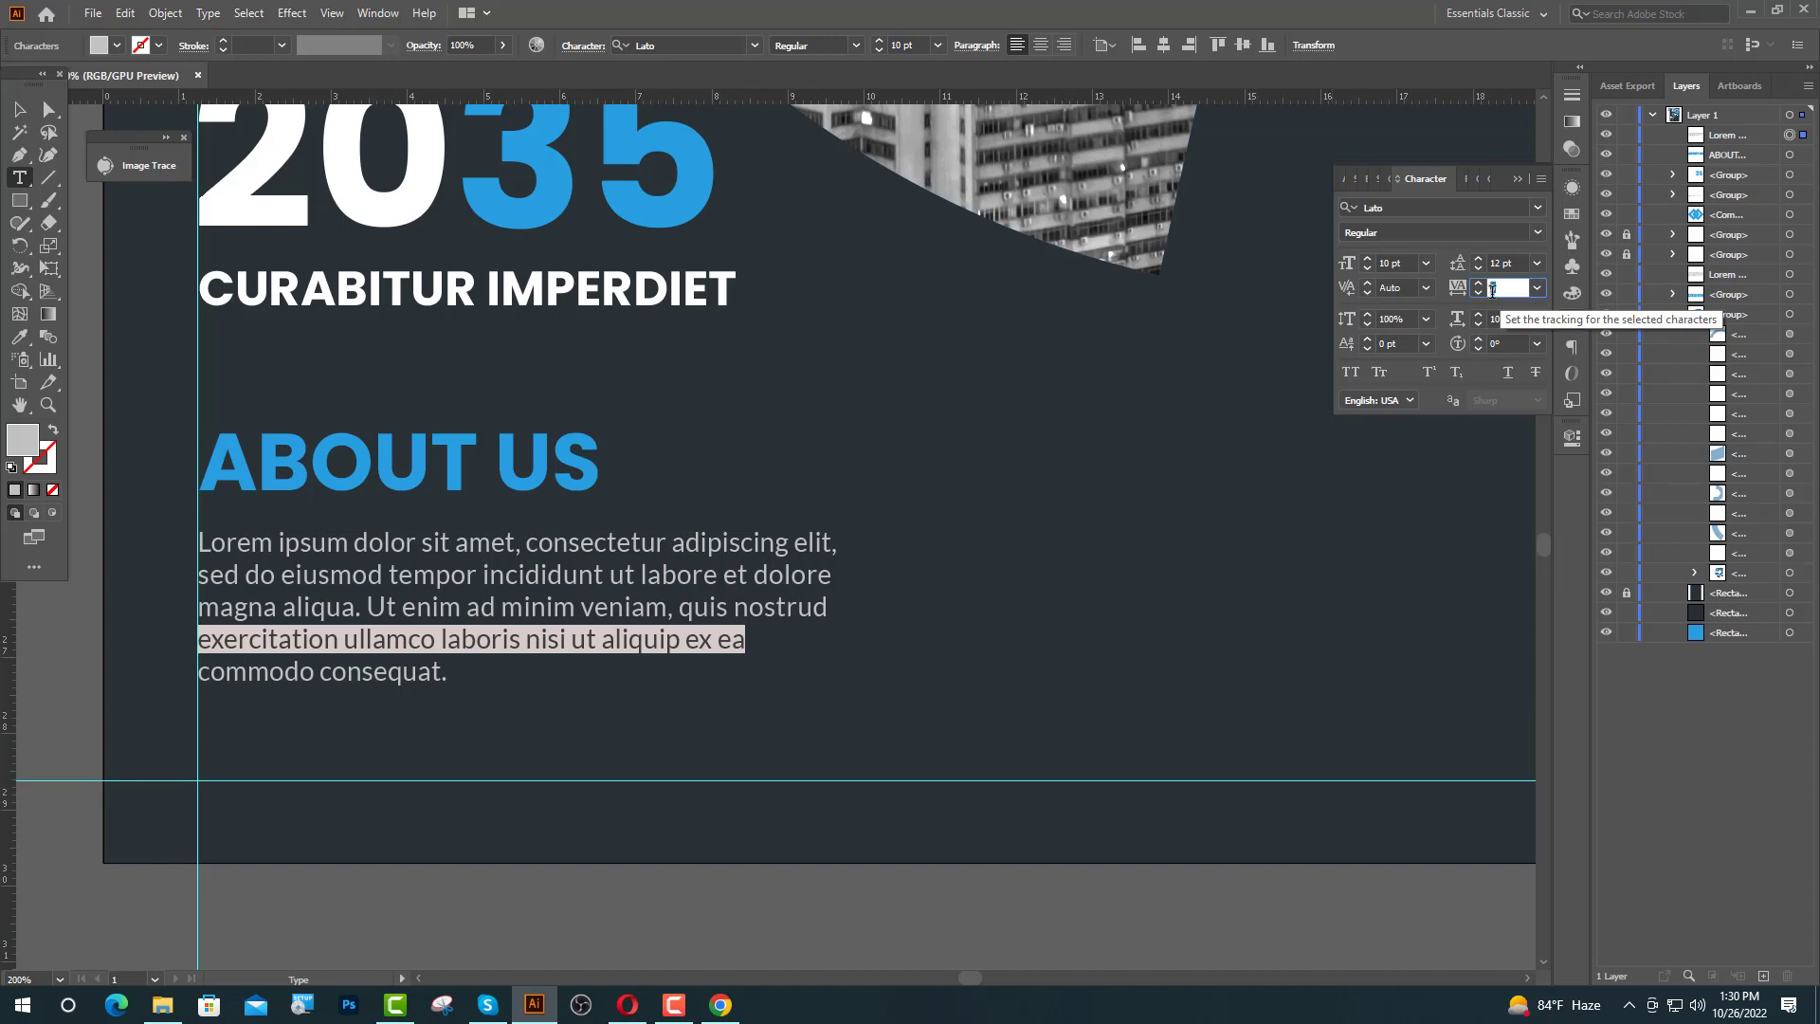
{"action": "type", "text": "60"}
{"action": "key", "text": "Return"}
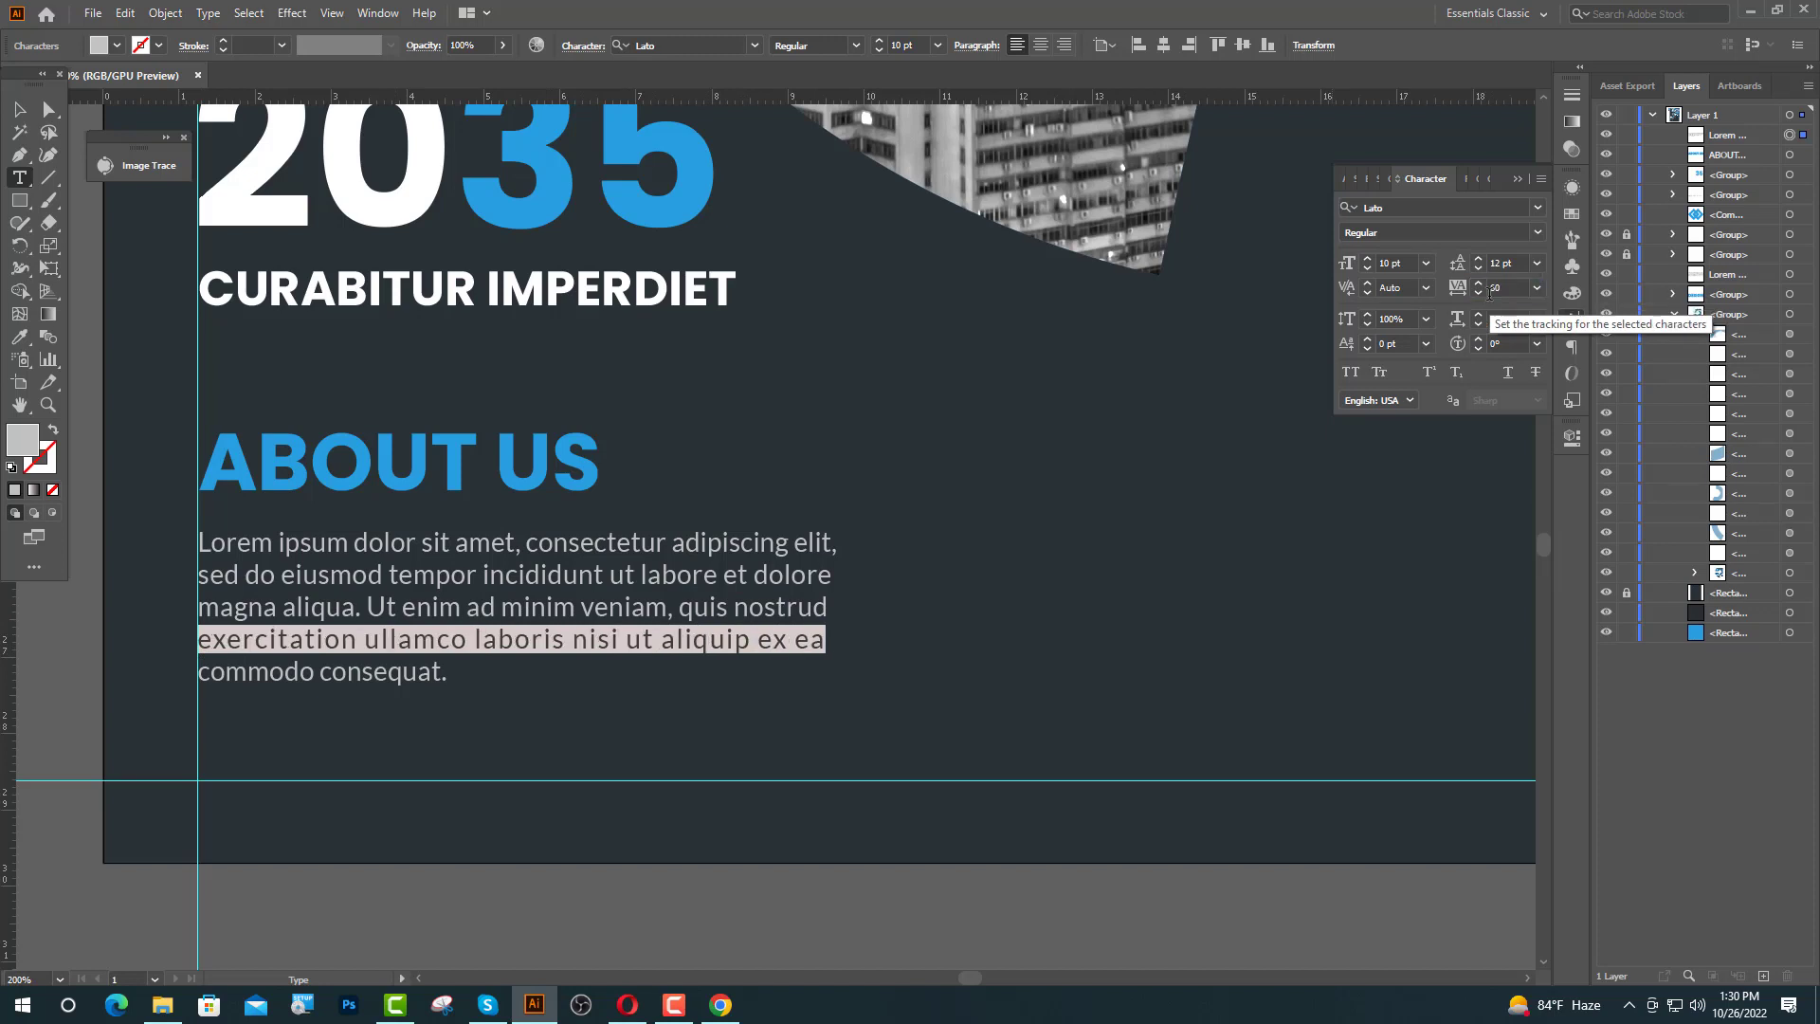
{"action": "left_click", "coordinate": [1496, 289]}
{"action": "type", "text": "6"}
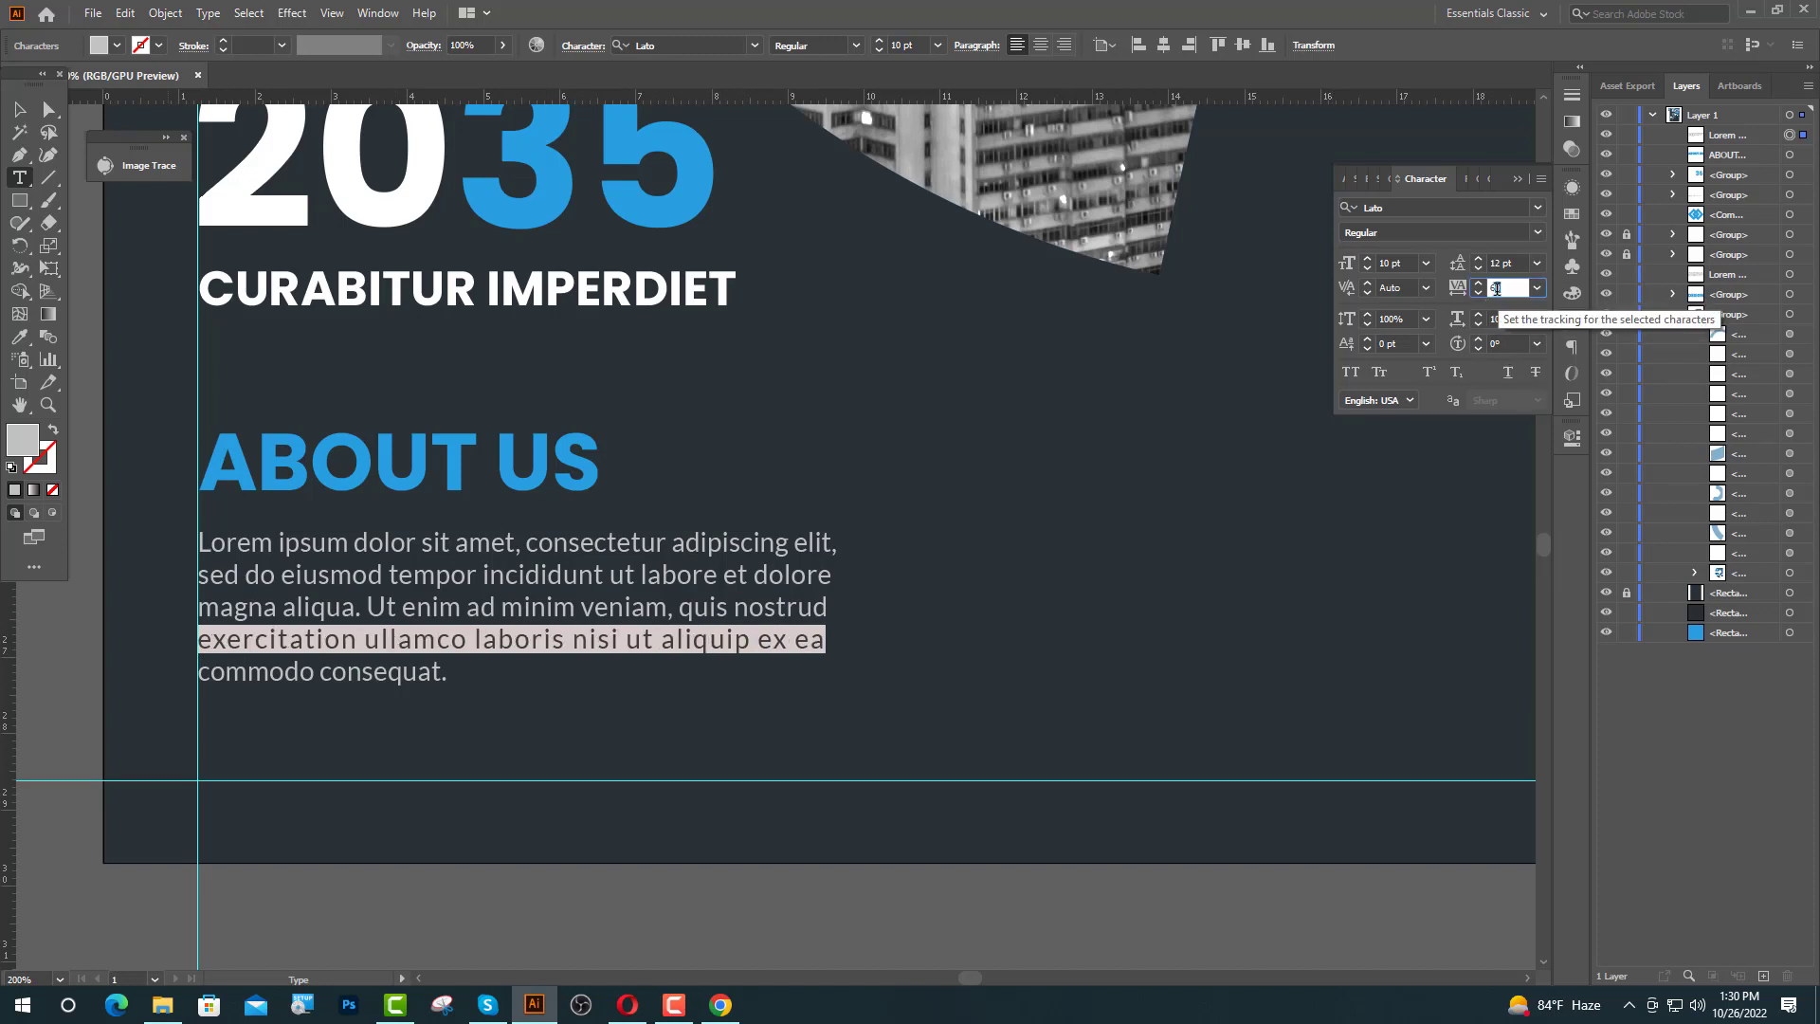
{"action": "type", "text": "2"}
{"action": "key", "text": "Return"}
{"action": "left_click", "coordinate": [1516, 178]}
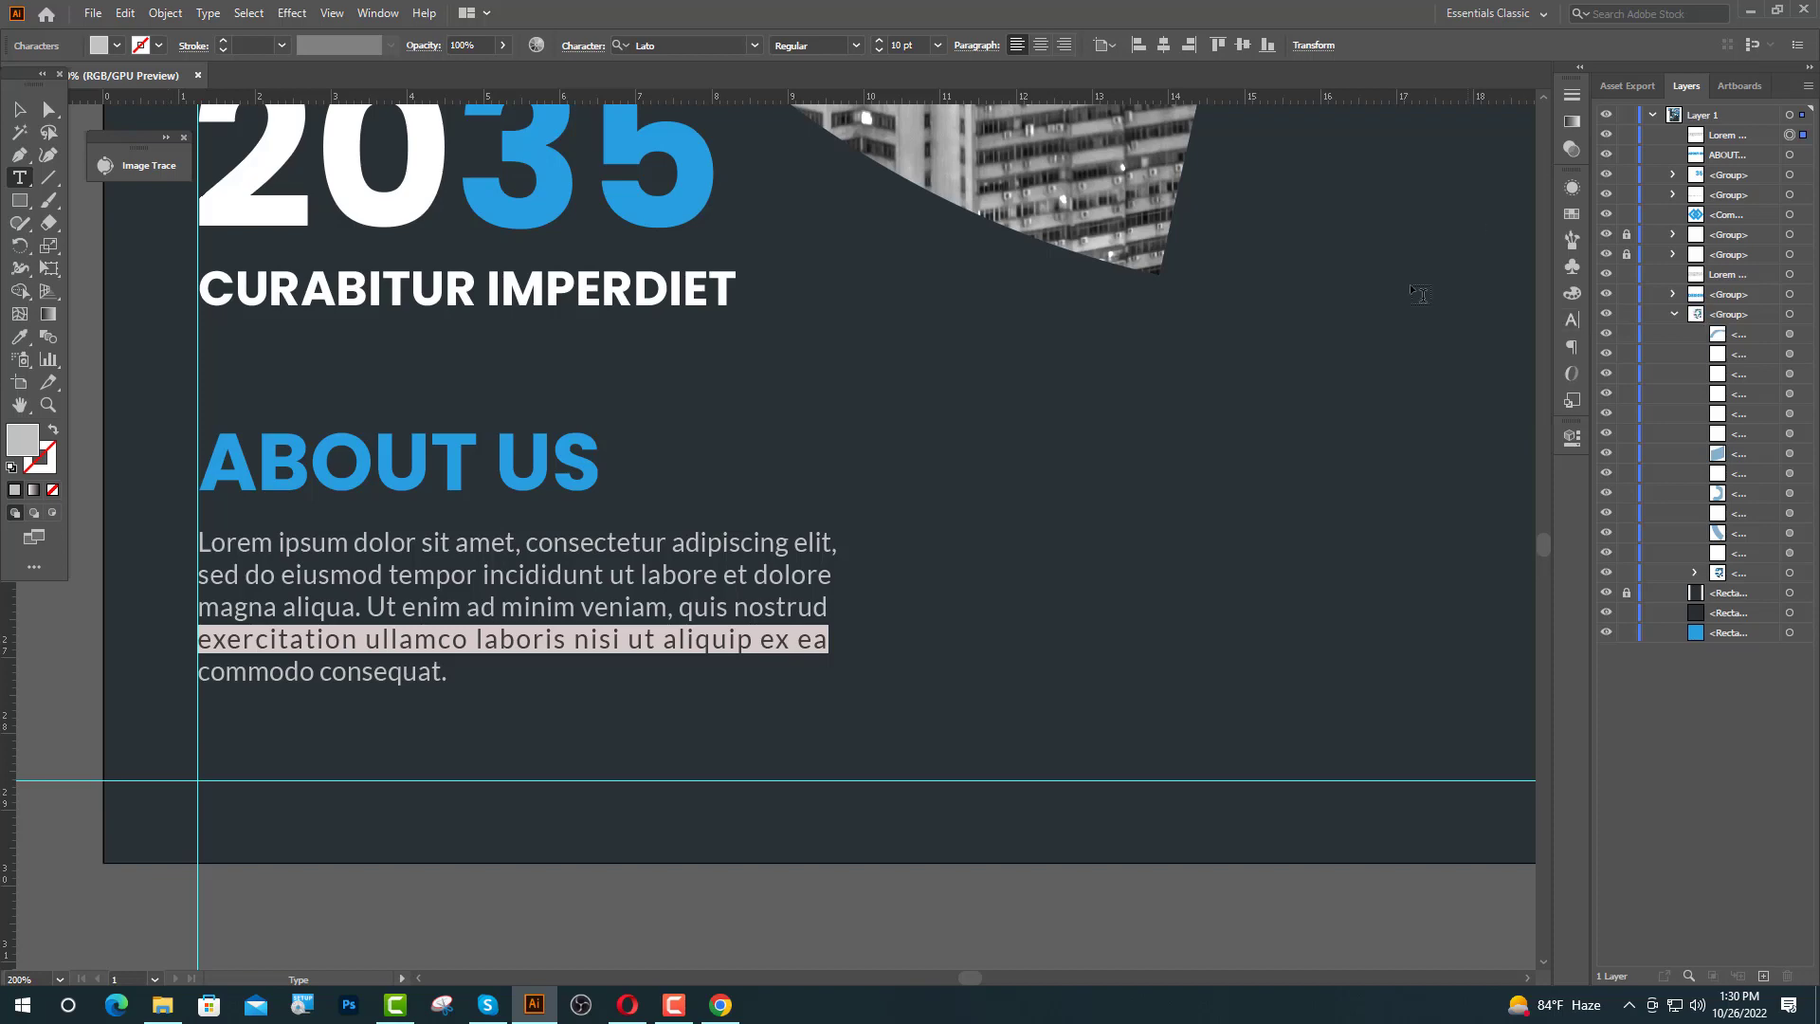
{"action": "key", "text": "Escape"}
{"action": "left_click", "coordinate": [613, 874]}
- Set the font size of the "ABOUT US" heading to 24 pt and deselect it
{"action": "scroll", "coordinate": [584, 823], "scroll_direction": "down", "scroll_amount": 2}
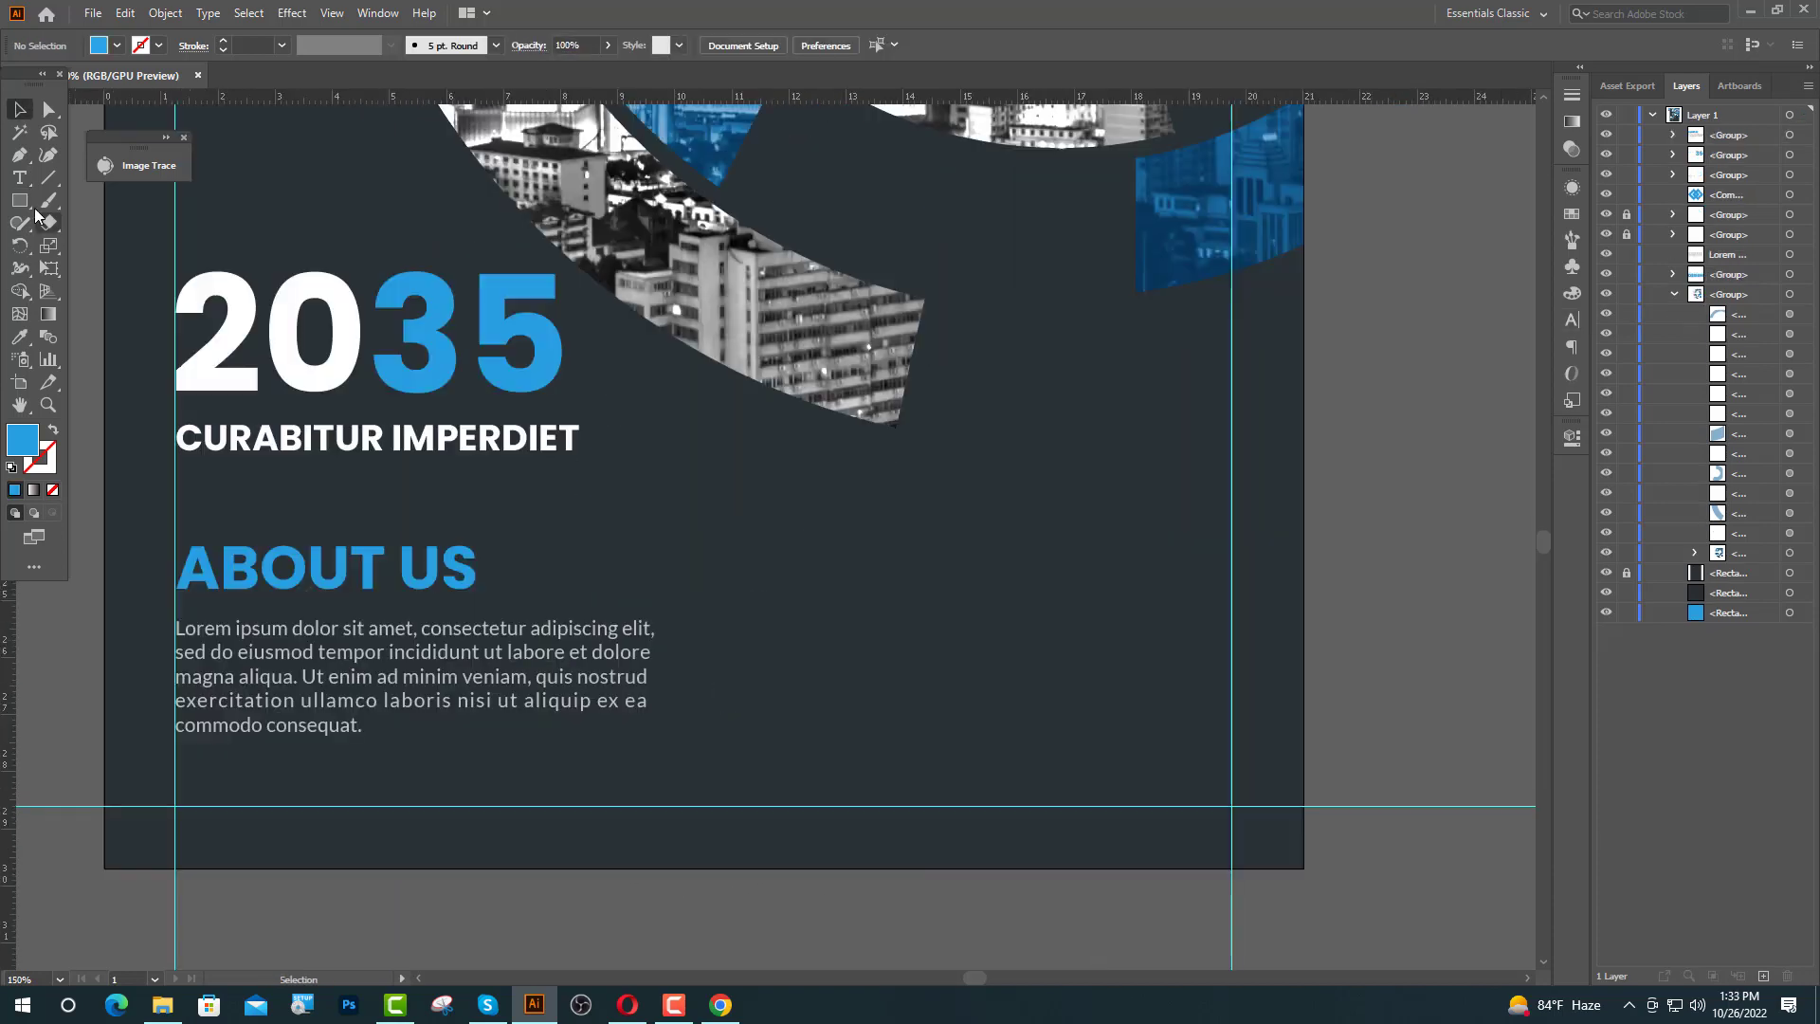
{"action": "key", "text": "t"}
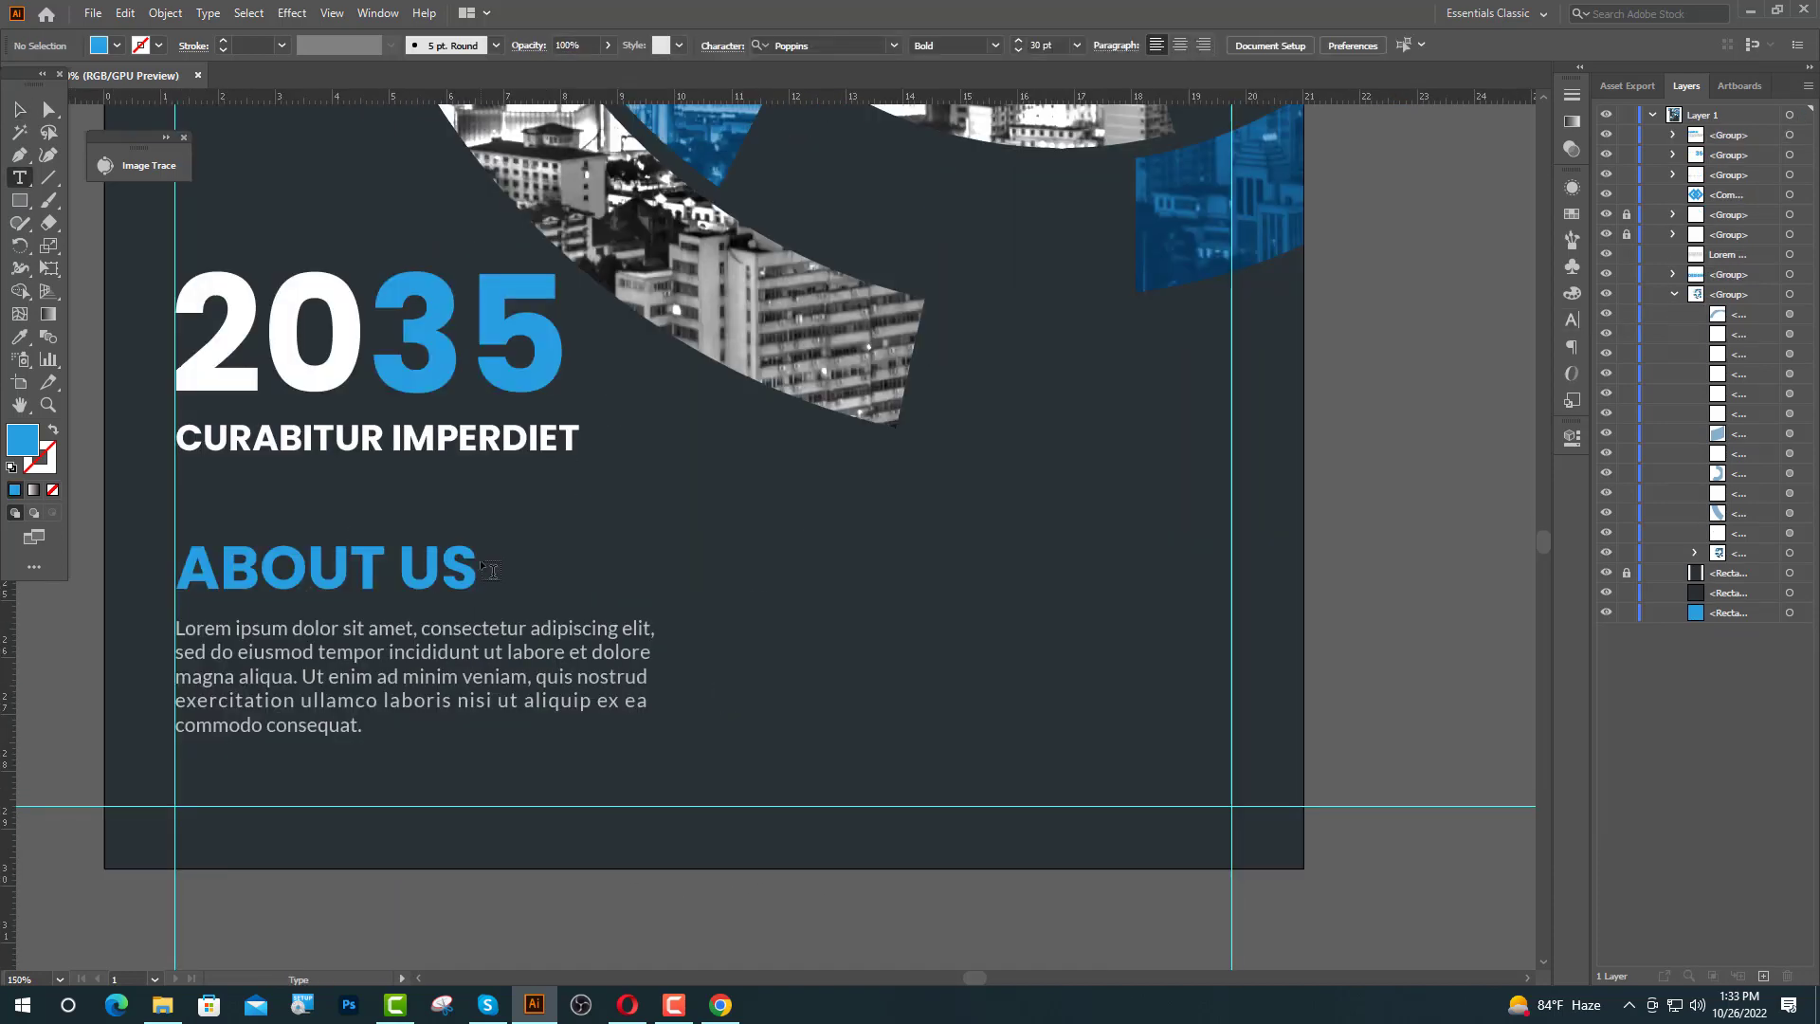
{"action": "triple_click", "coordinate": [492, 569]}
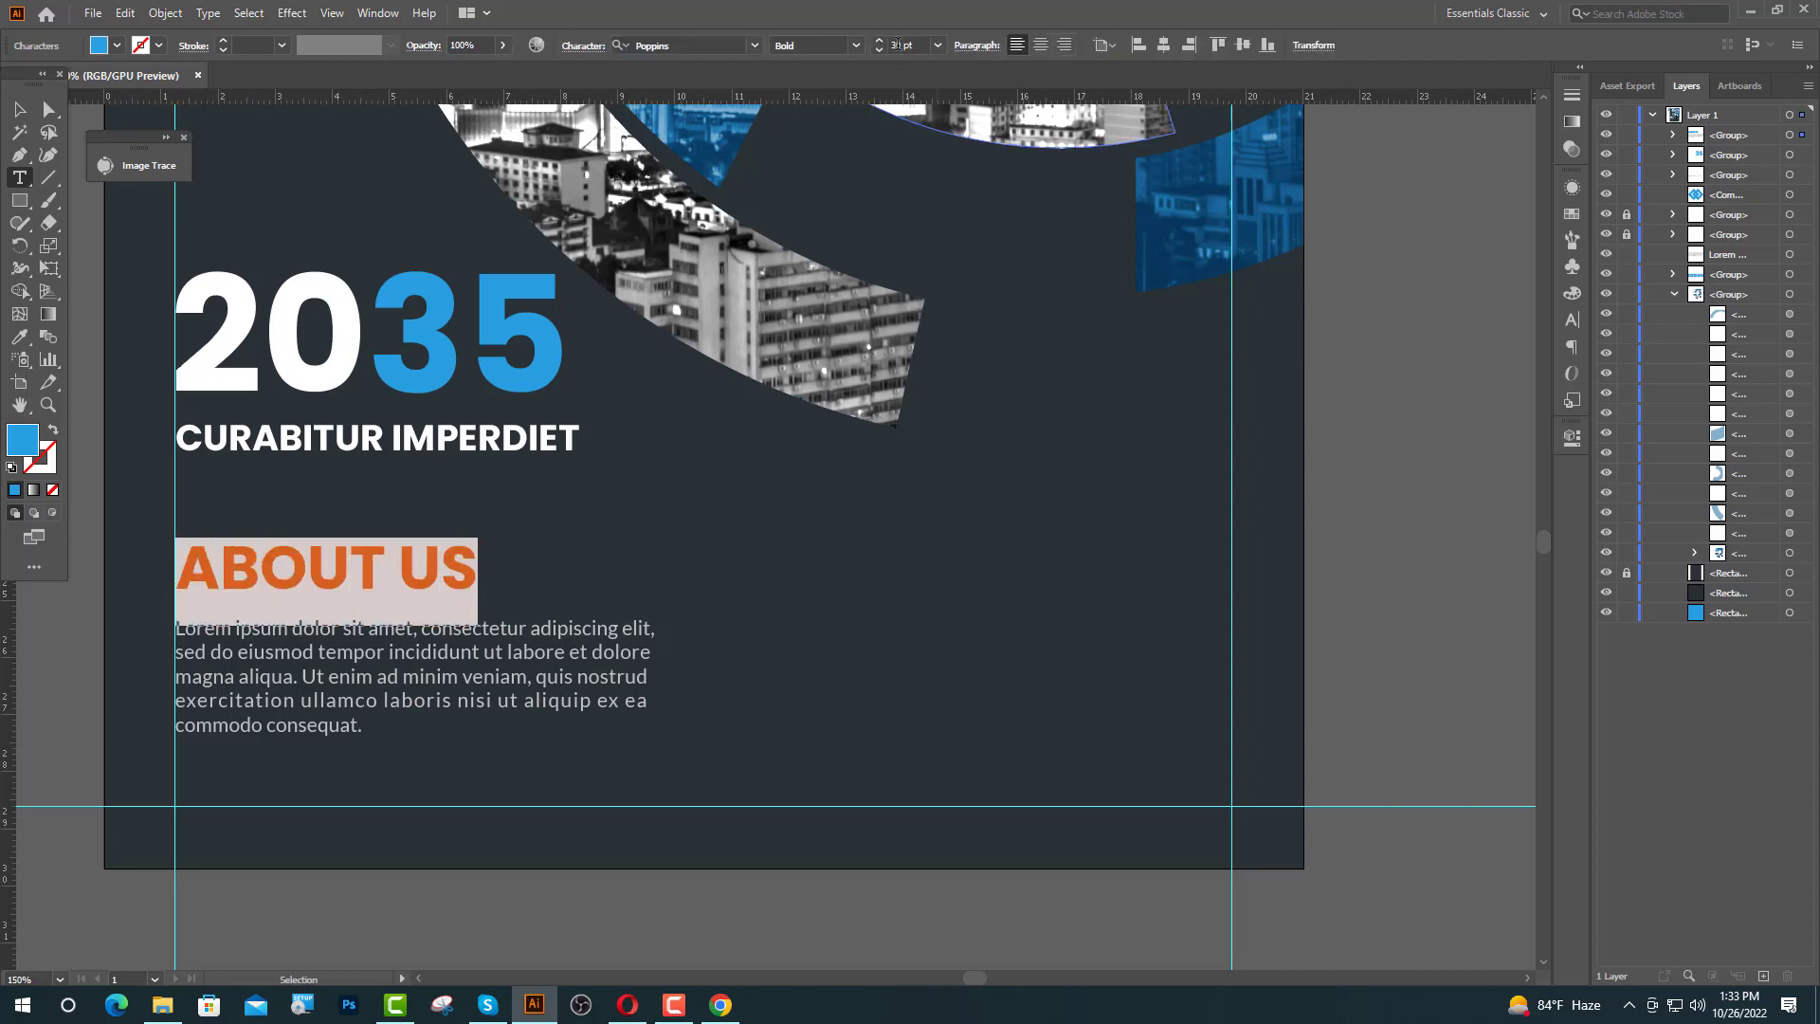
{"action": "left_click", "coordinate": [894, 45]}
{"action": "left_click_drag", "start_coordinate": [896, 44], "coordinate": [881, 47]}
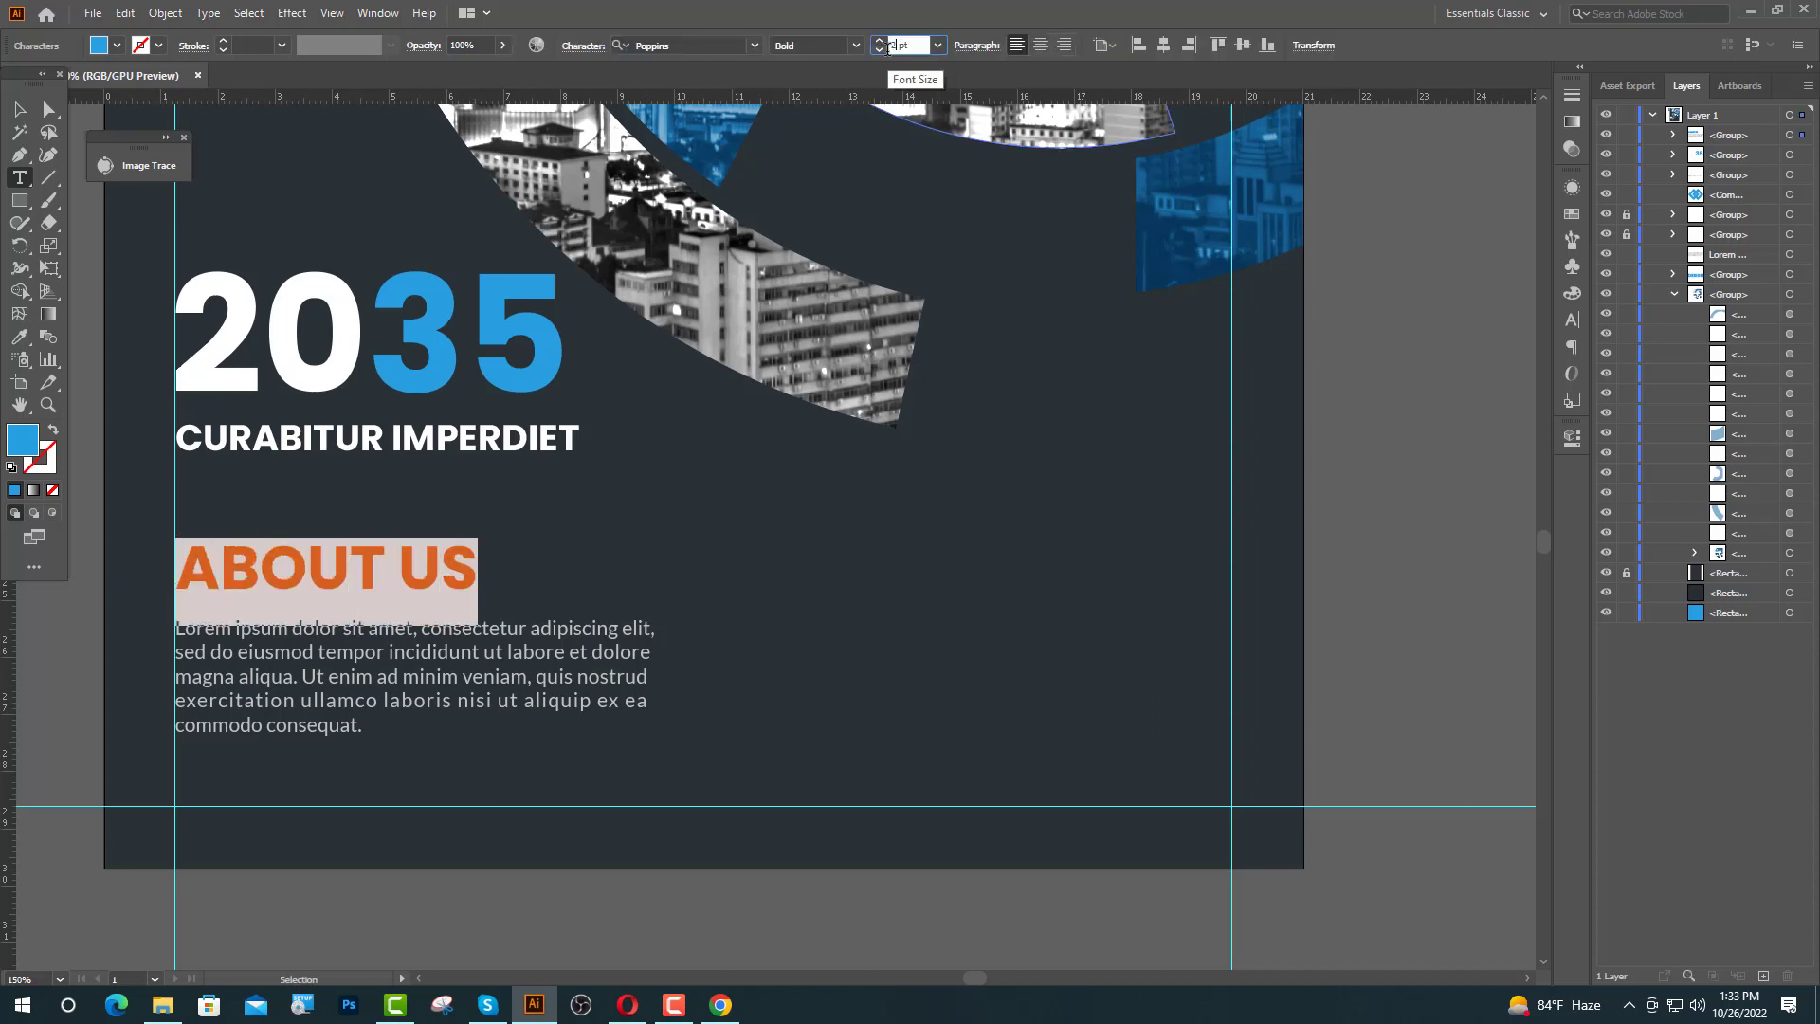
{"action": "key", "text": "Return"}
{"action": "left_click", "coordinate": [19, 110]}
{"action": "left_click", "coordinate": [90, 654]}
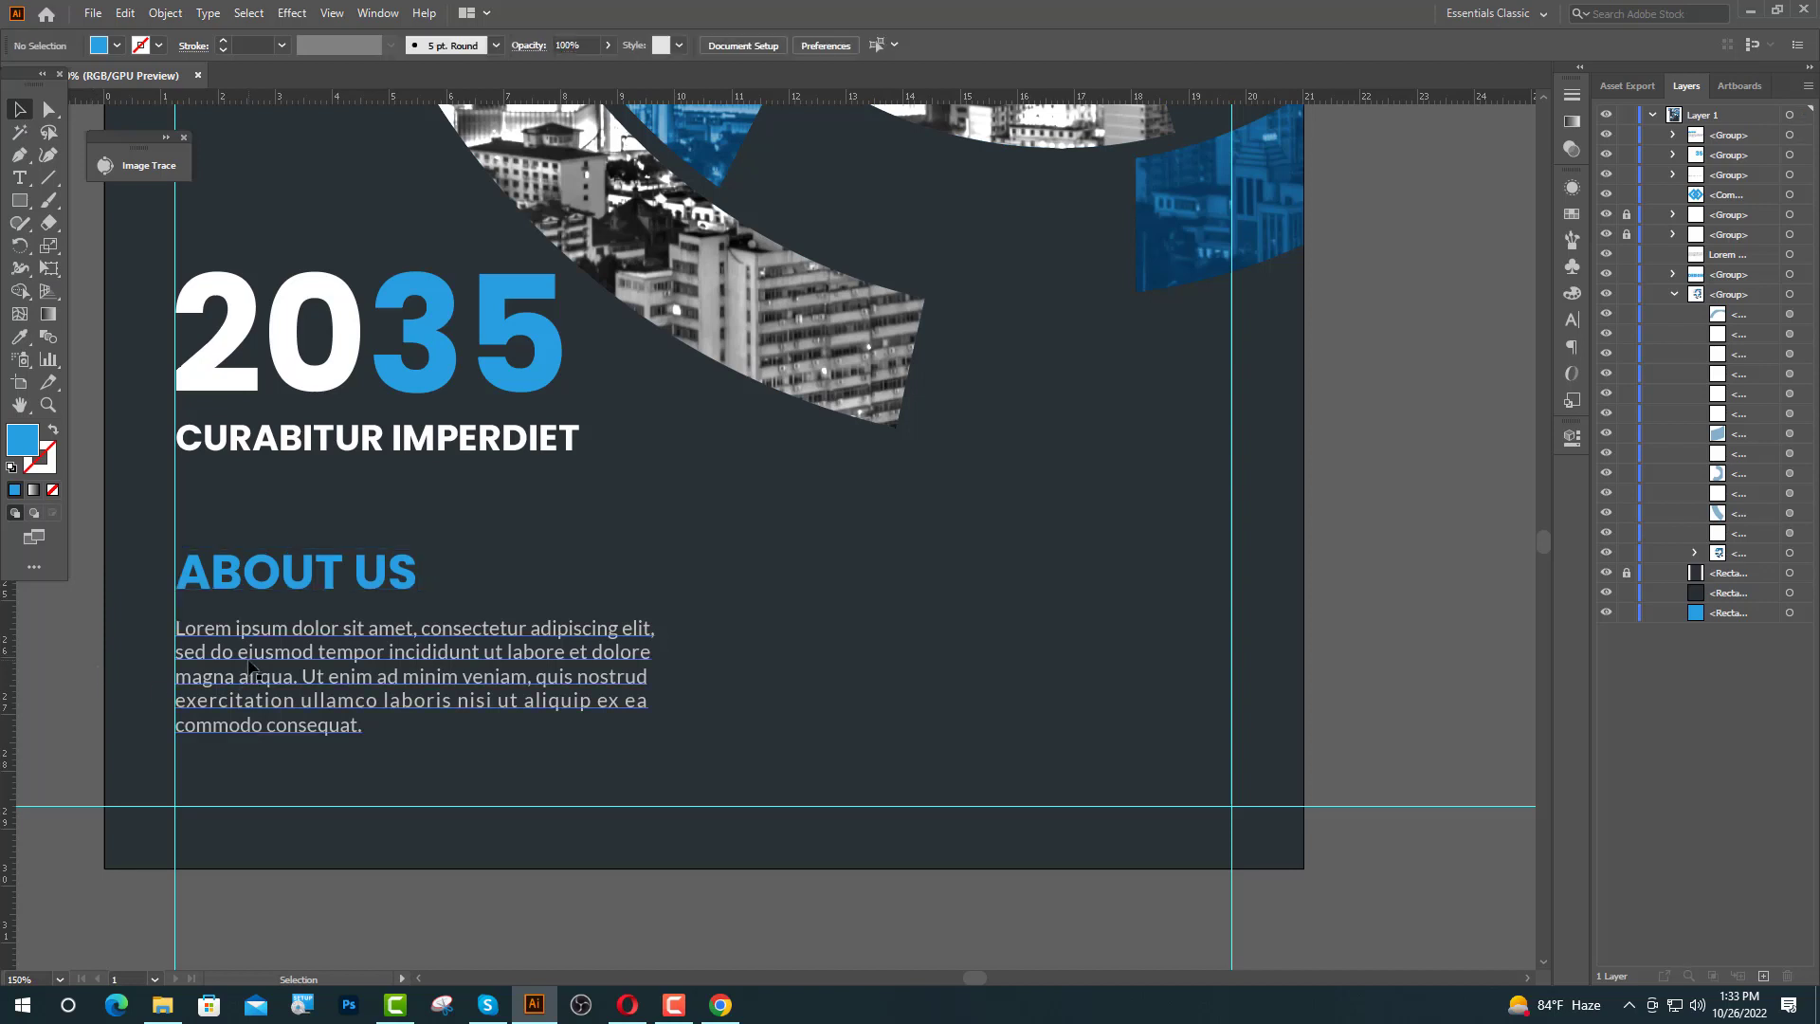
- Ungroup the "ABOUT US" block and fine-tune the paragraph's vertical gap below the heading
{"action": "left_click", "coordinate": [368, 654]}
{"action": "key", "text": "shift+Up"}
{"action": "key", "text": "shift+Up"}
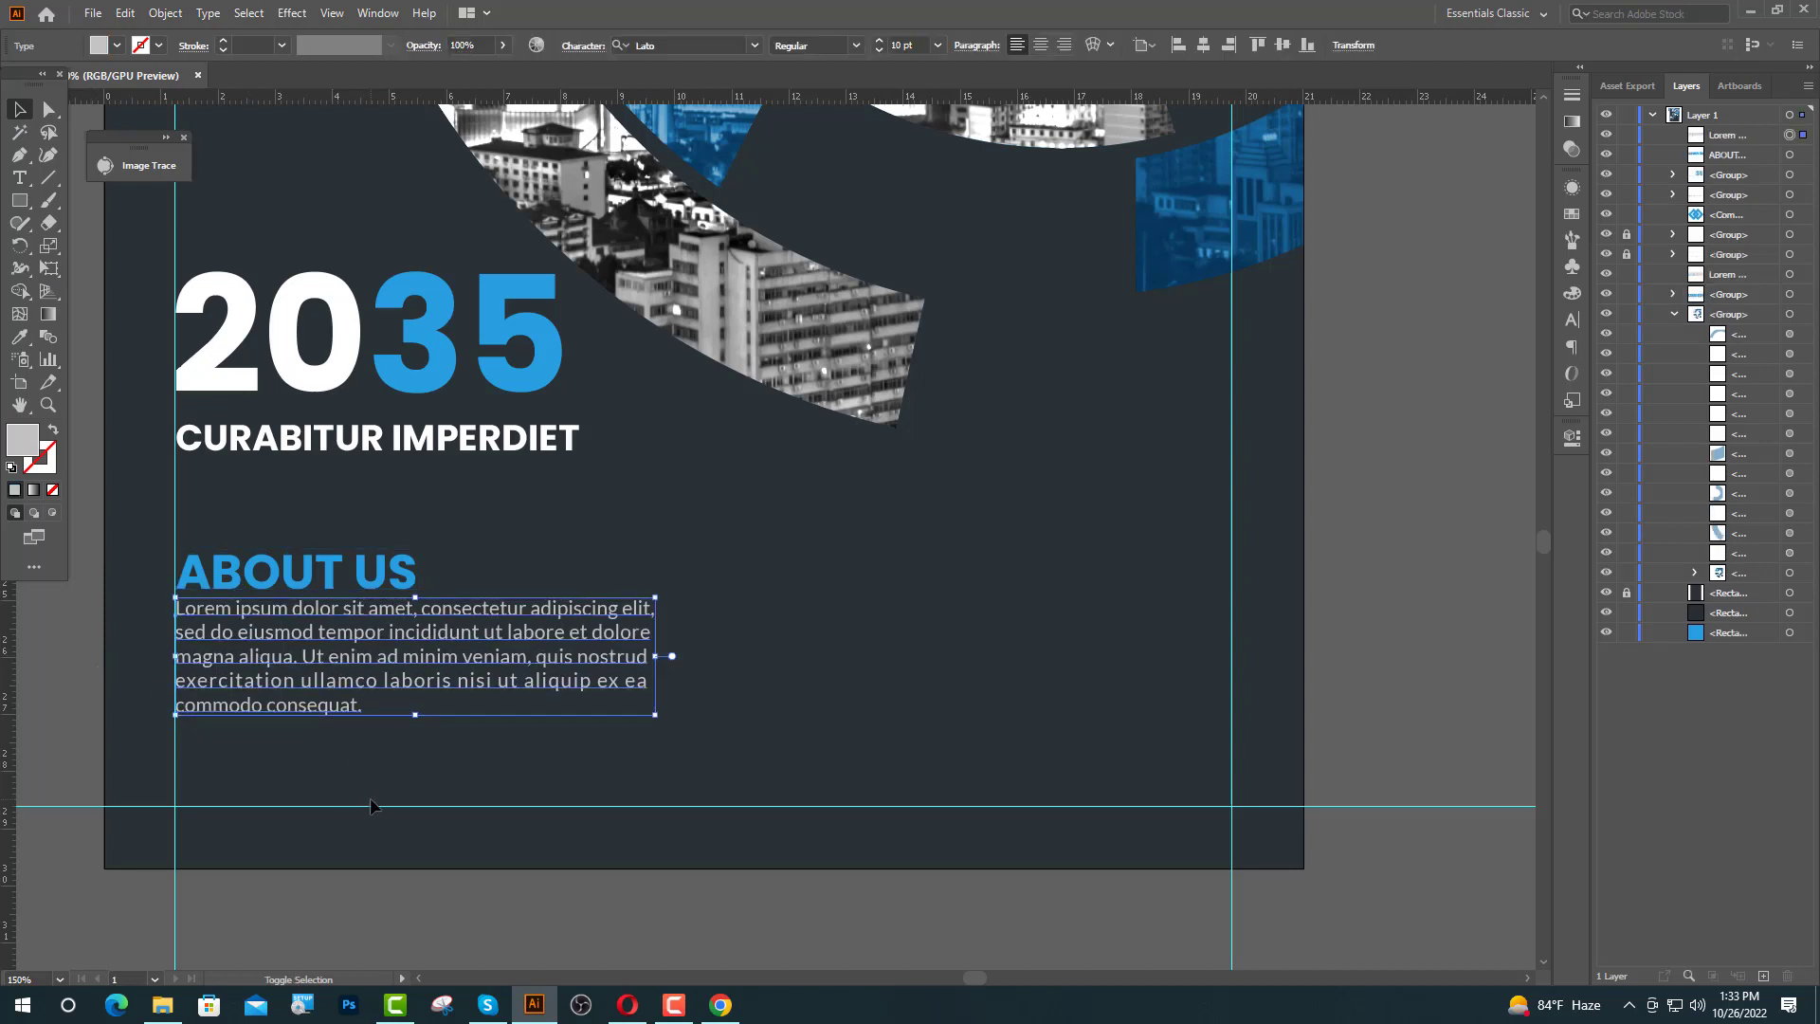
{"action": "key", "text": "shift+Up"}
{"action": "key", "text": "shift+Down"}
{"action": "key", "text": "shift+Down"}
{"action": "key", "text": "shift+Down"}
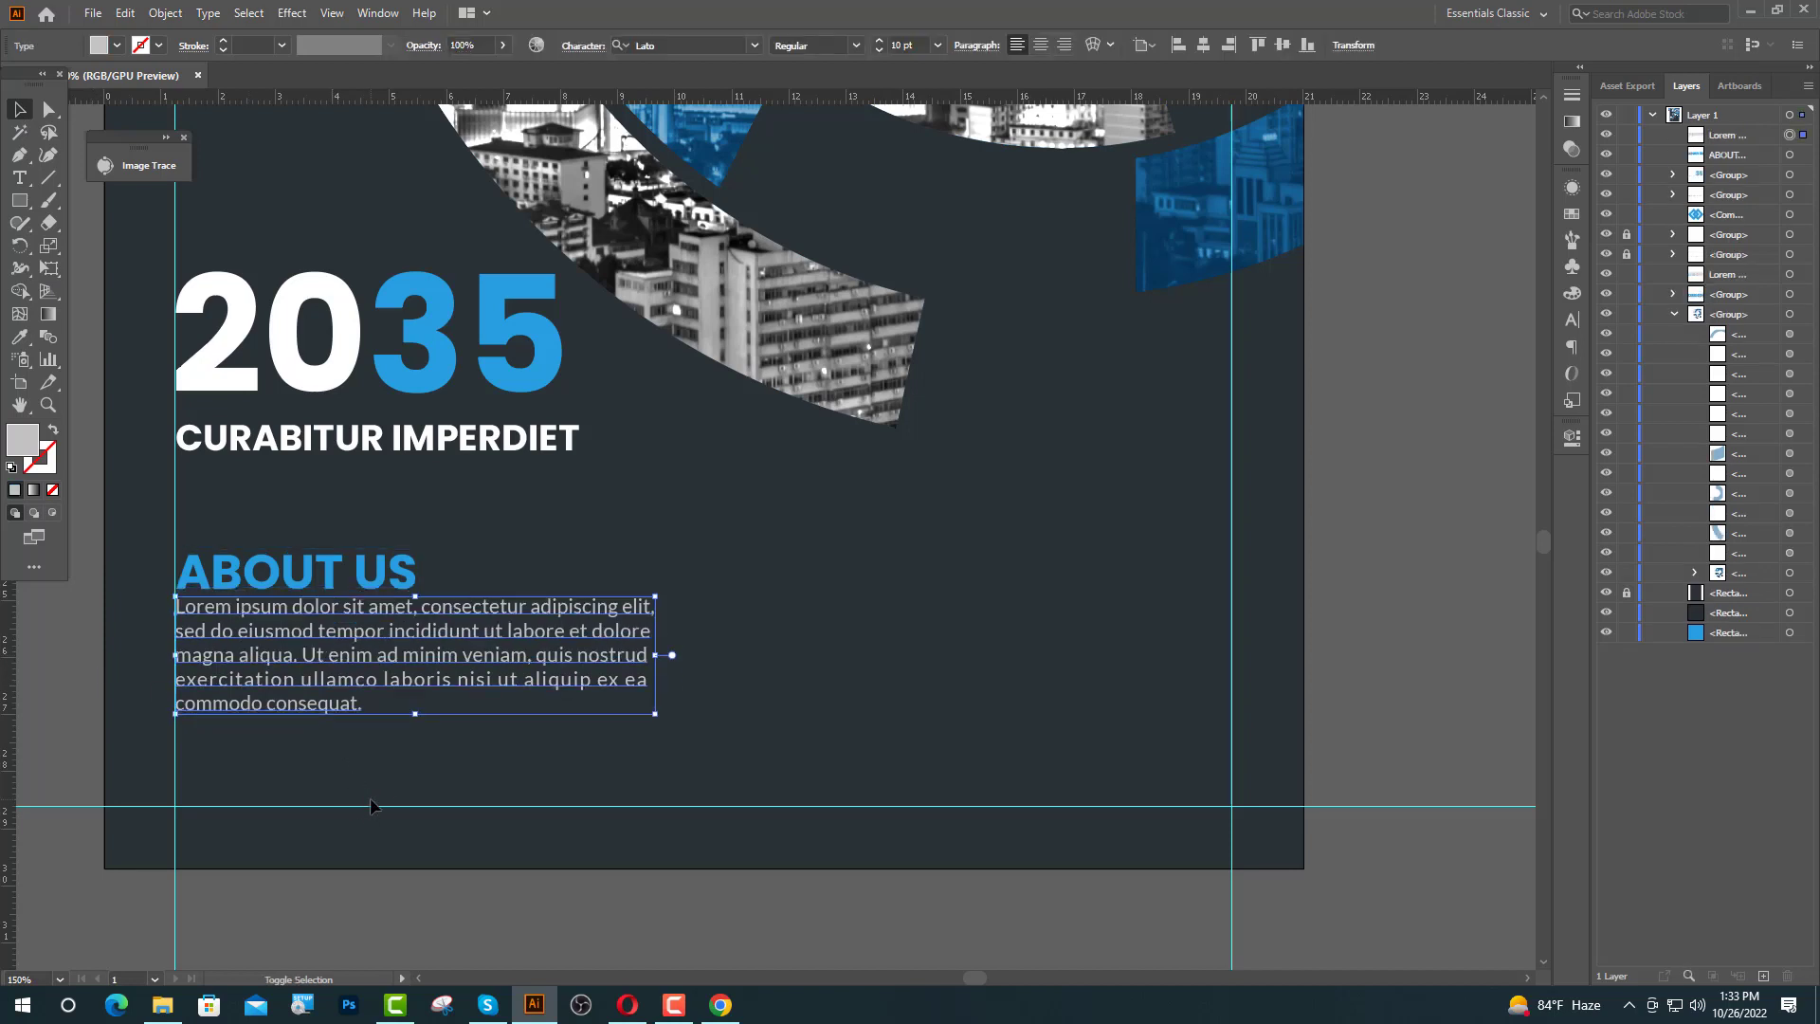
- Group the "ABOUT US" heading with its paragraph and place a copy level with it, ending at the right margin guide
{"action": "left_click", "coordinate": [379, 589], "text": "shift"}
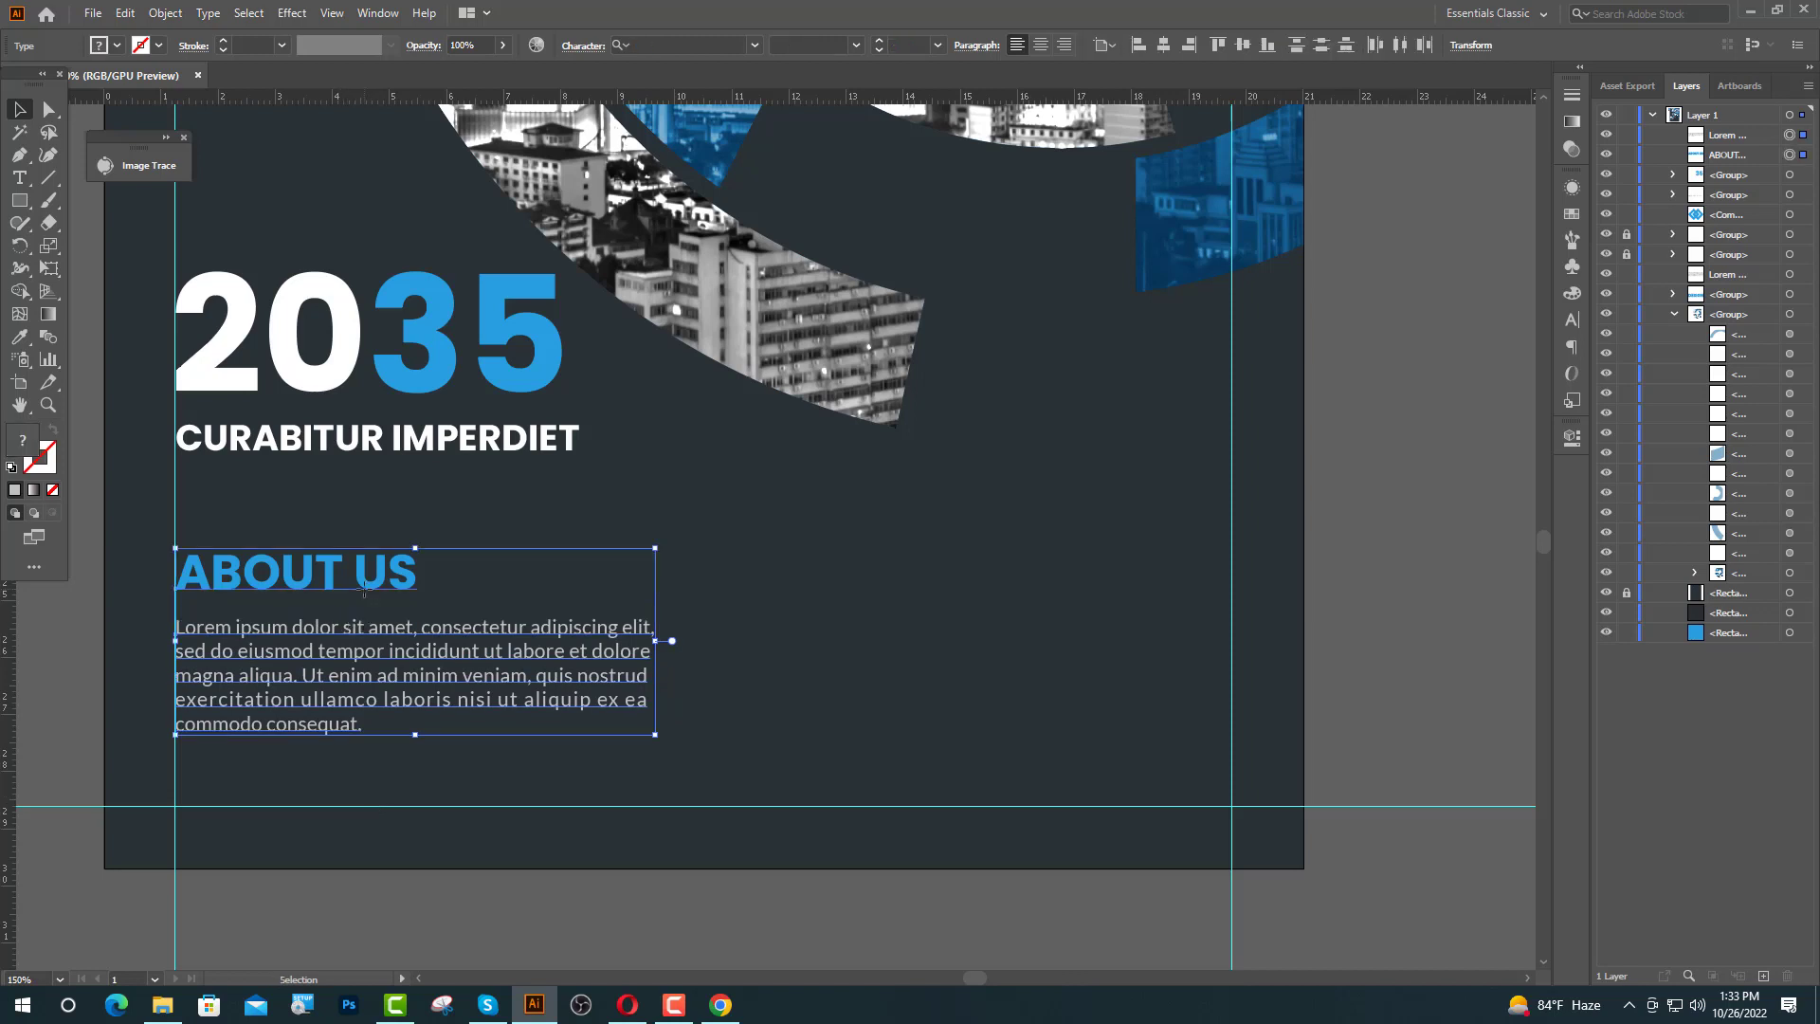
{"action": "key", "text": "ctrl+g"}
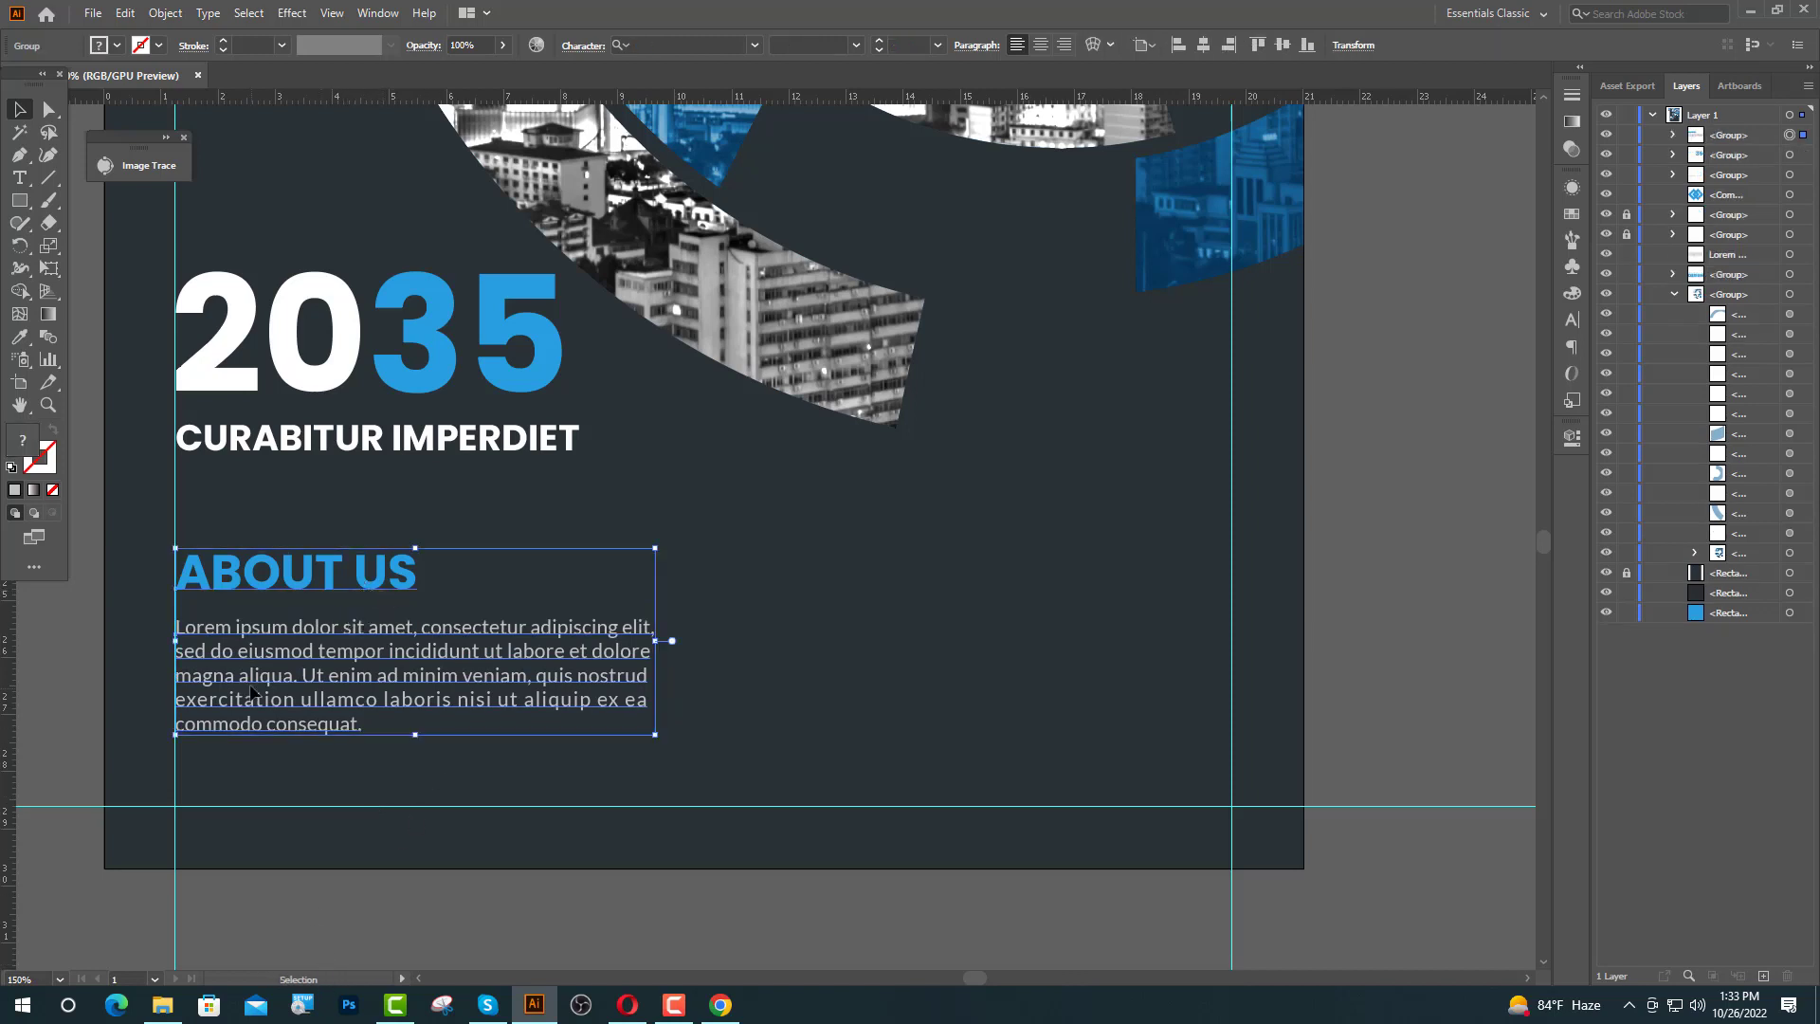
{"action": "left_click_drag", "start_coordinate": [251, 682], "coordinate": [829, 682]}
{"action": "left_click", "coordinate": [1285, 654]}
- Replace the copied block's heading with "WHY CHOOSE US!" and deselect it
{"action": "key", "text": "ctrl+plus"}
{"action": "key", "text": "t"}
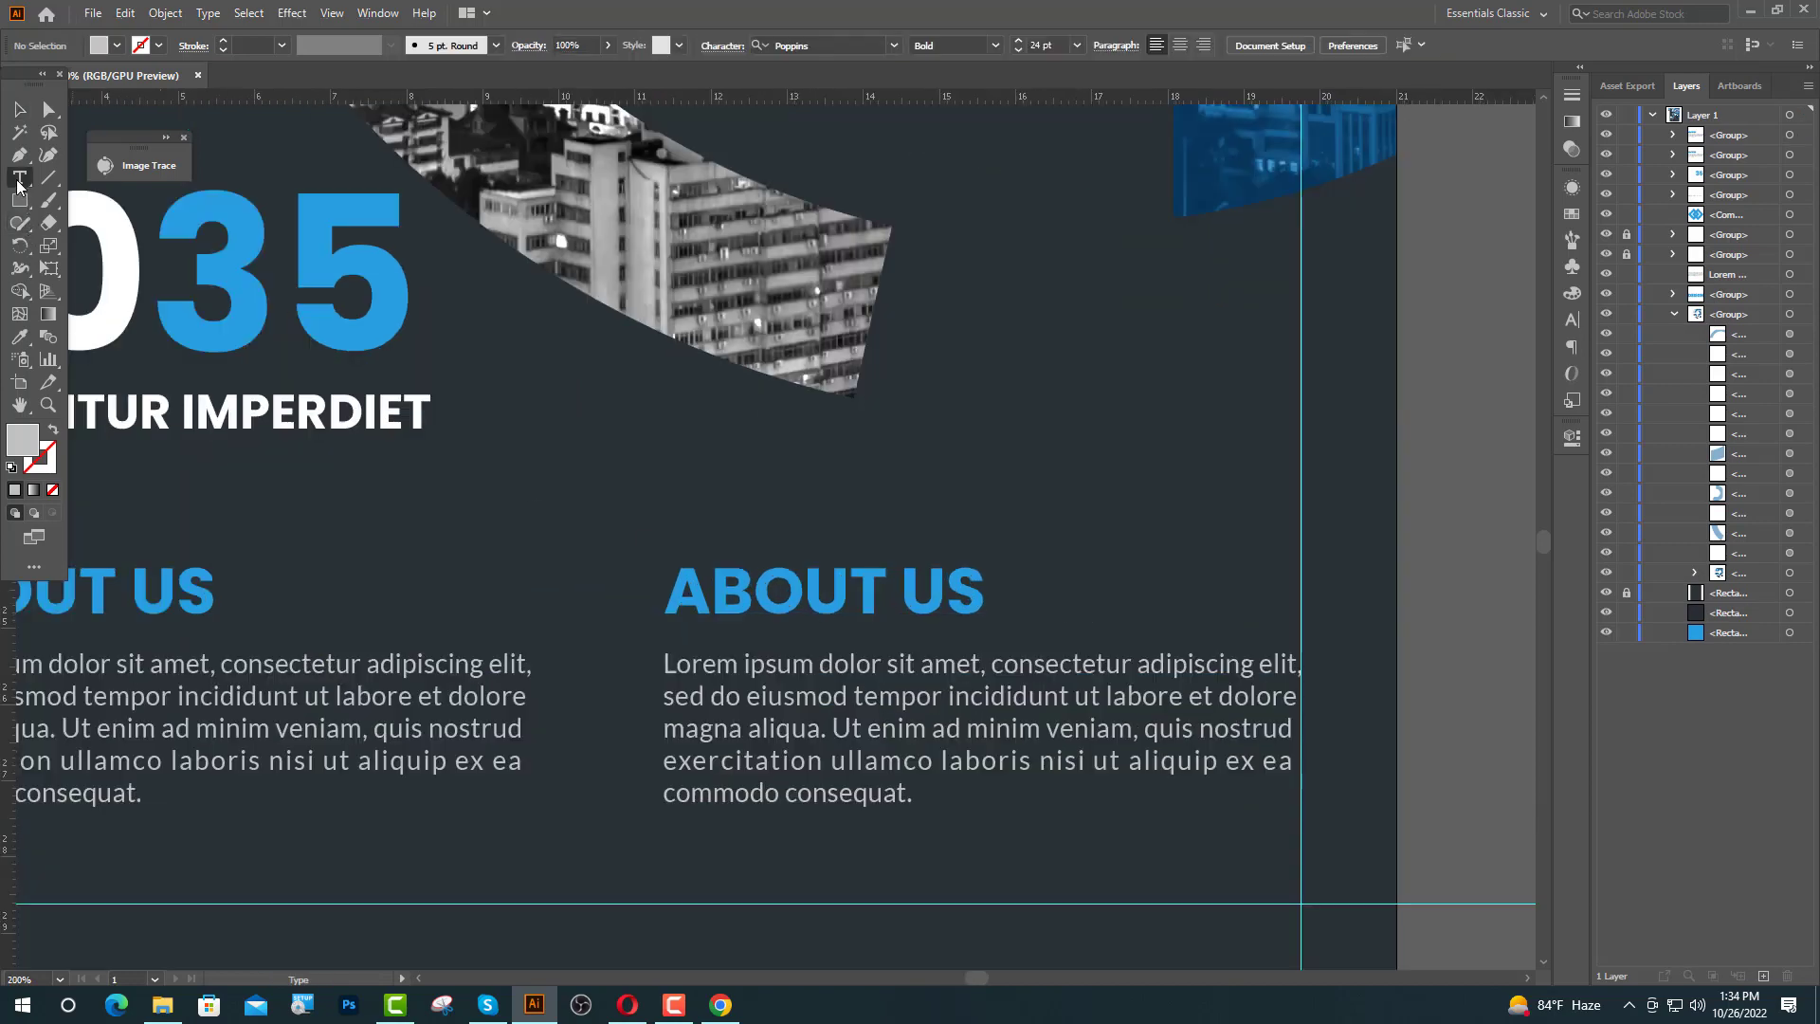
{"action": "left_click_drag", "start_coordinate": [966, 592], "coordinate": [650, 591]}
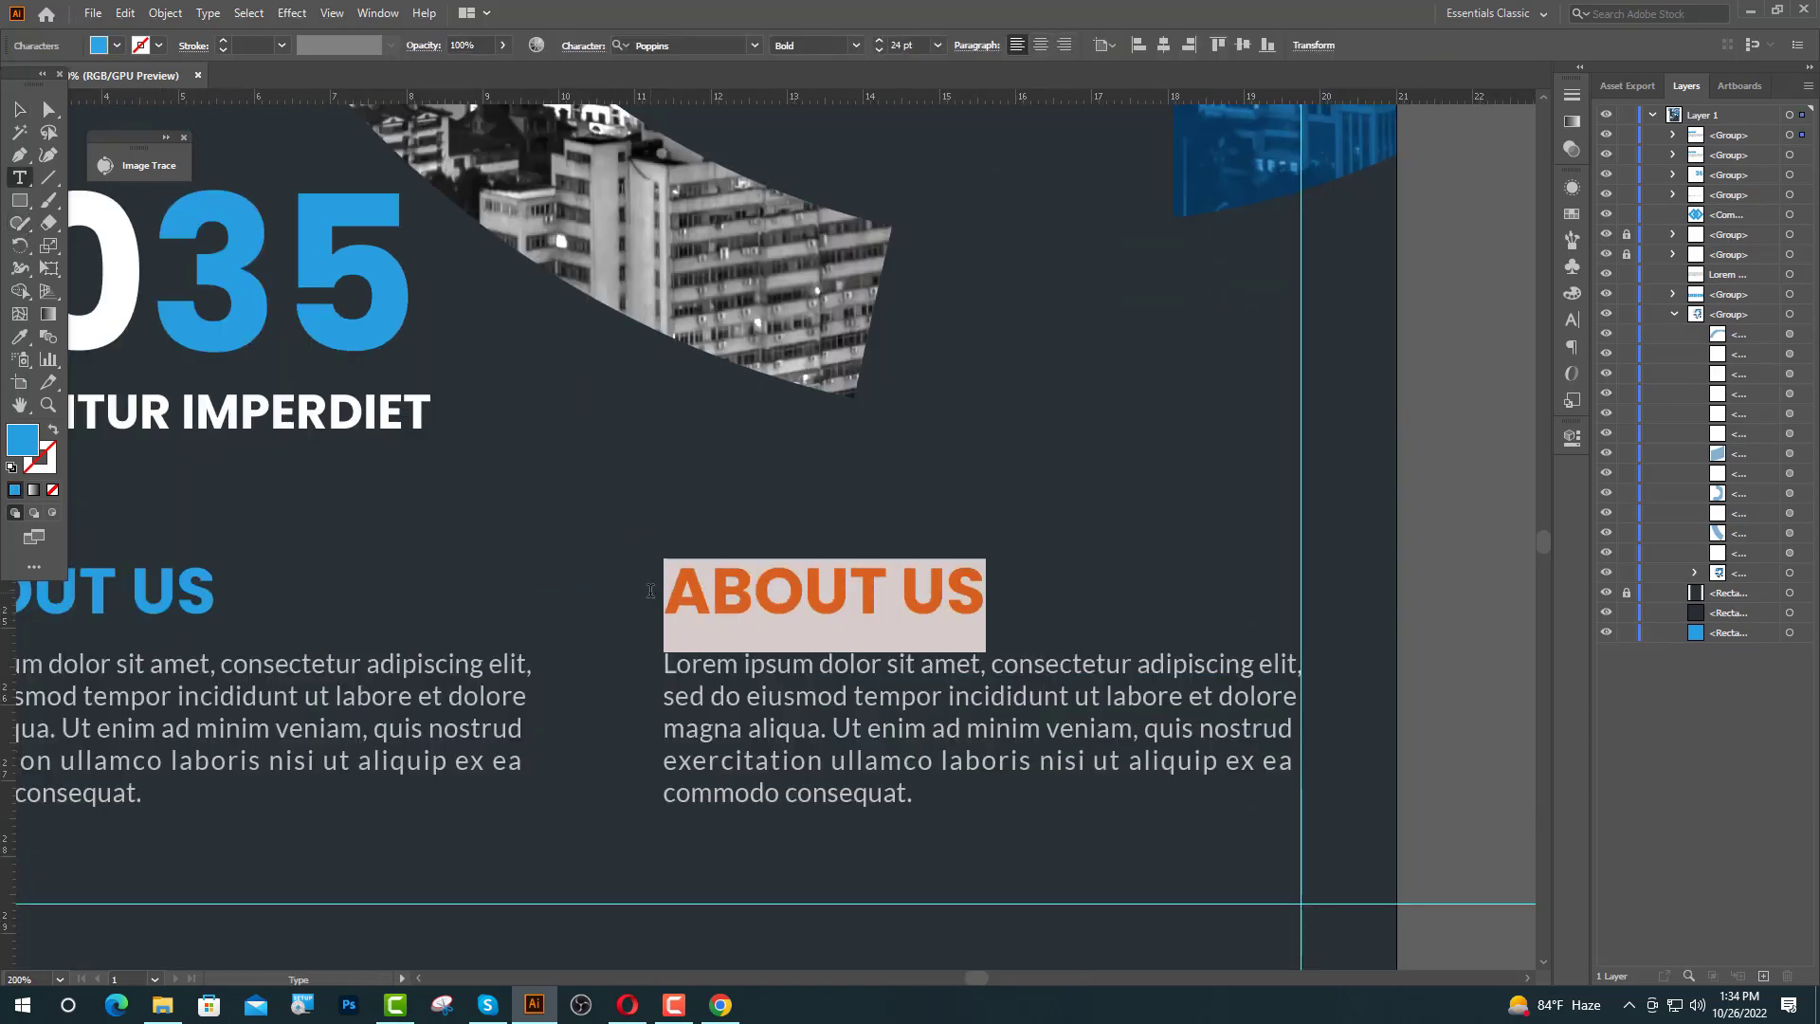
{"action": "type", "text": "WHY"}
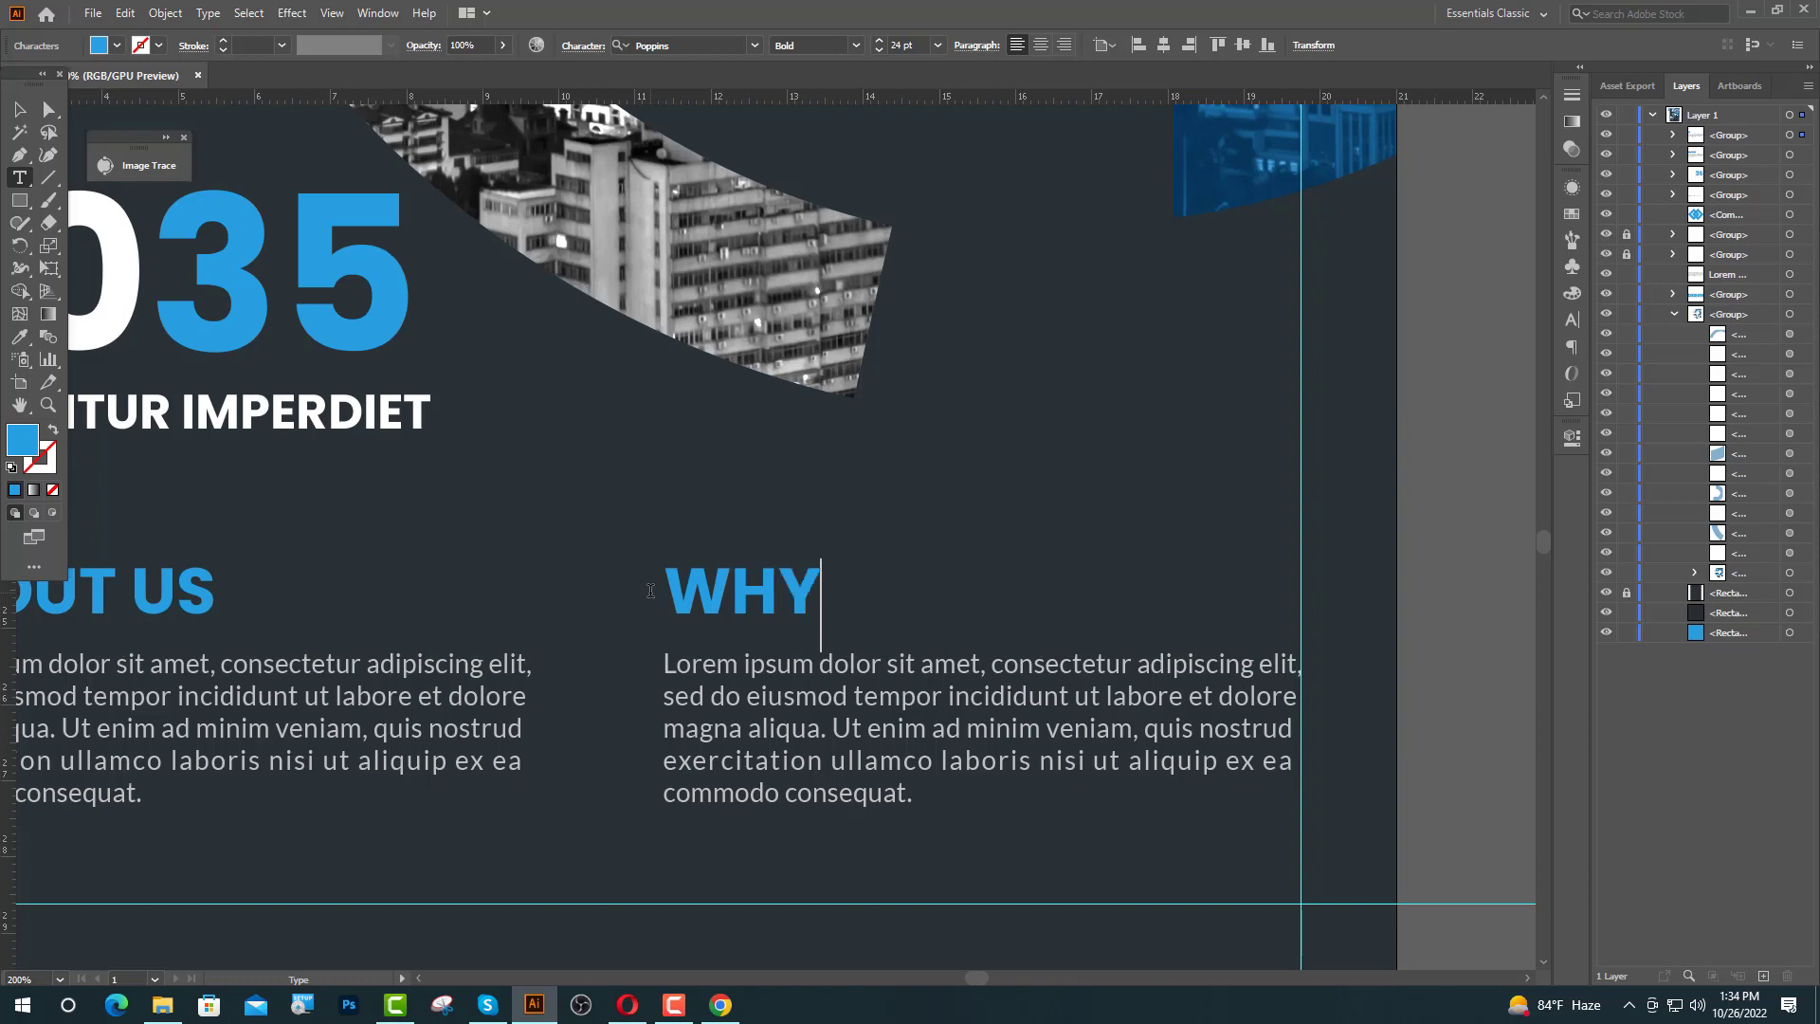
{"action": "type", "text": " CHOOSE U"}
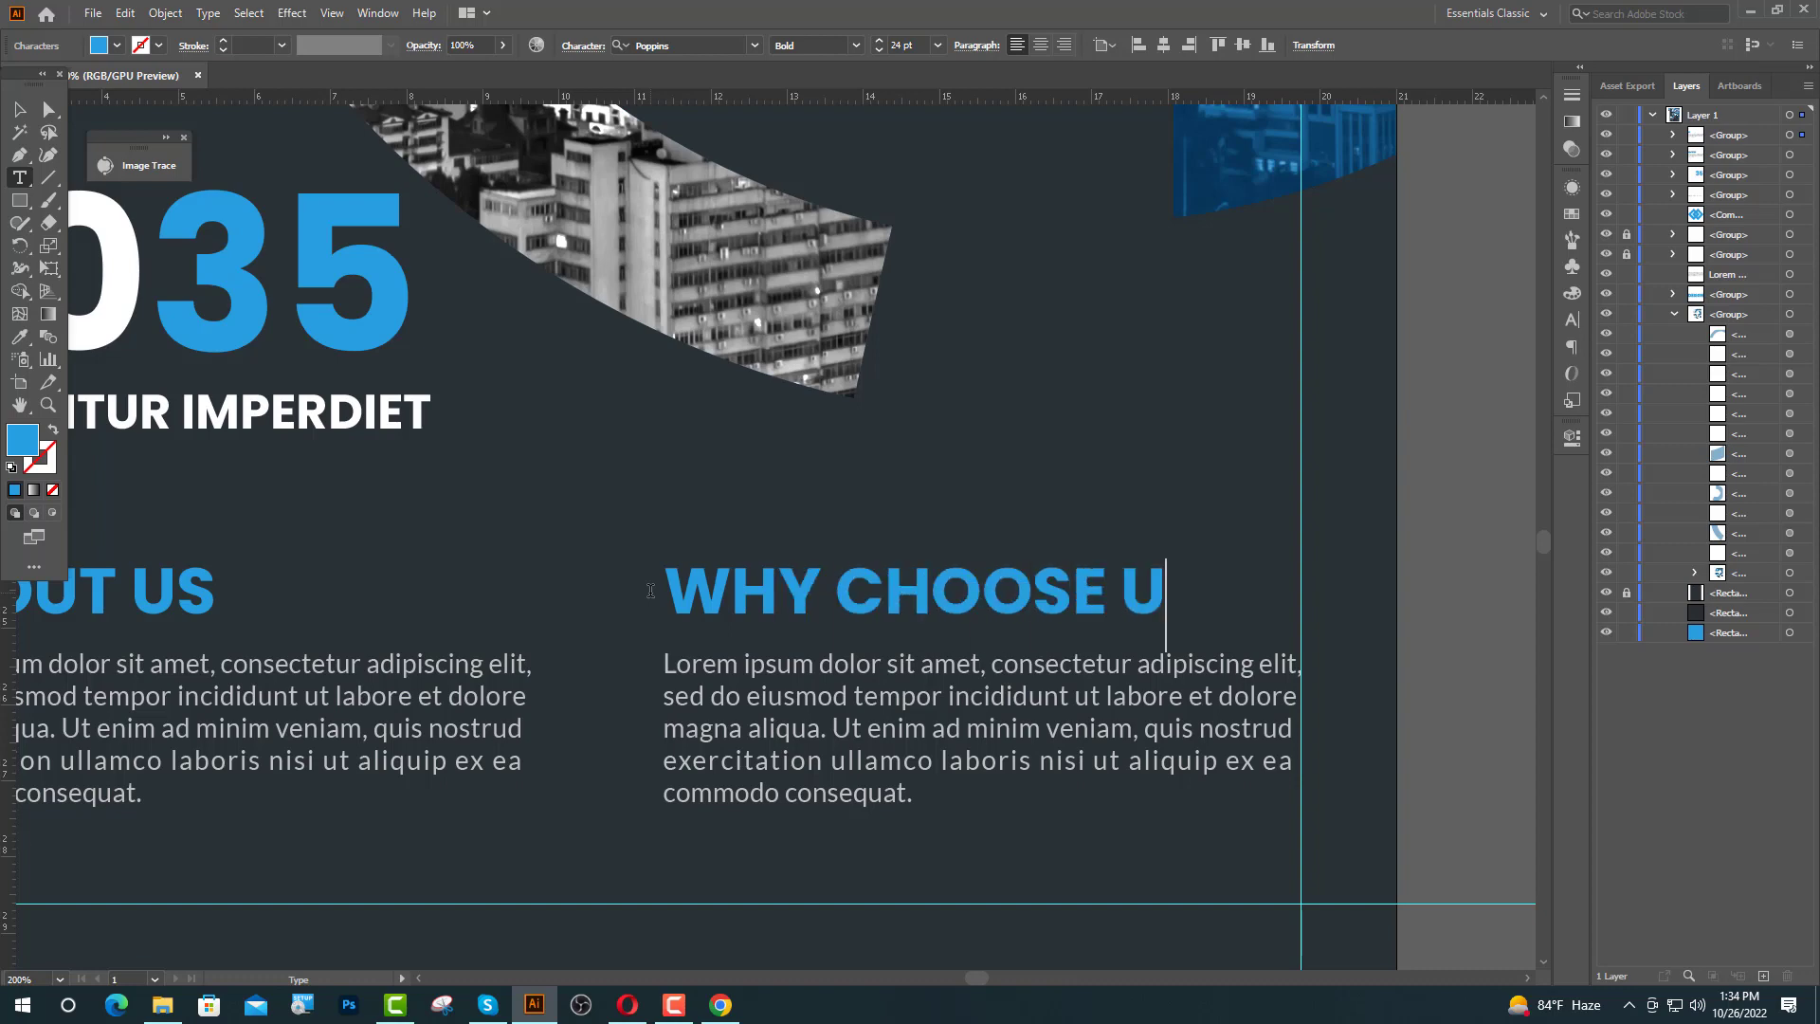
{"action": "type", "text": "S!"}
{"action": "key", "text": "Escape"}
{"action": "left_click", "coordinate": [1476, 638]}
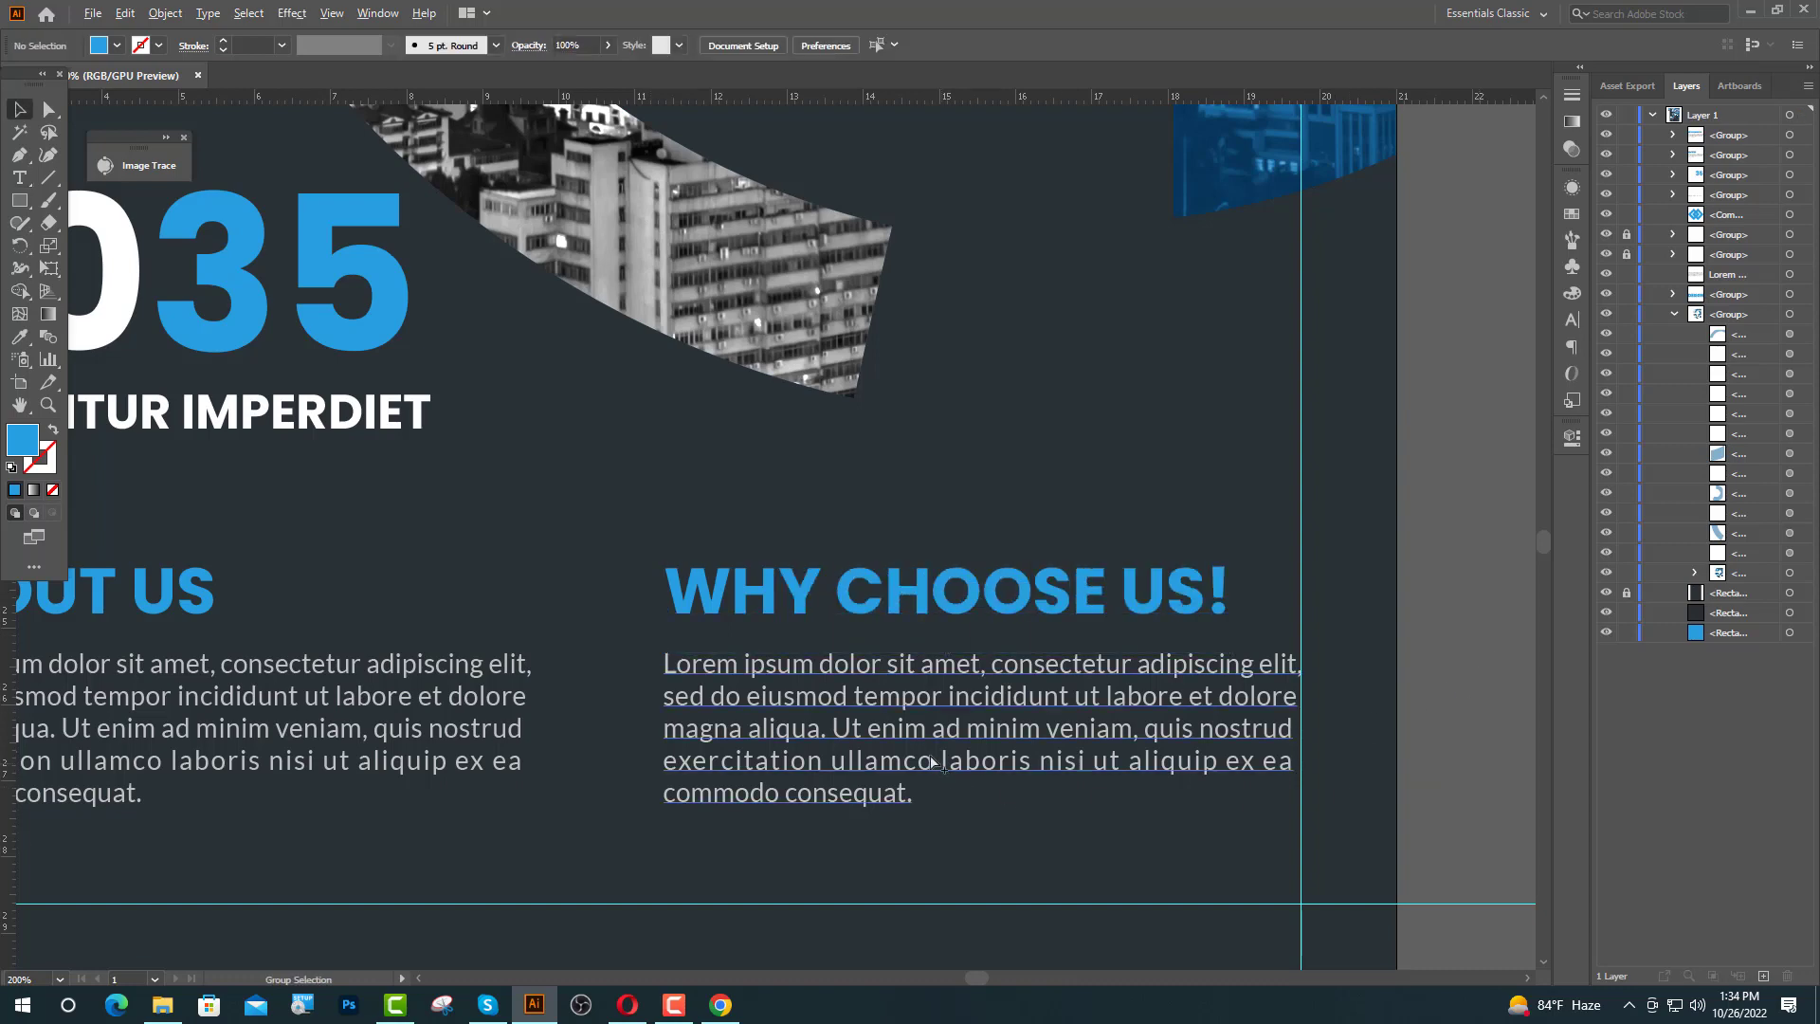
- Draw a straight horizontal line with the Pen tool along the bottom margin guide, from the left margin guide to the right one
{"action": "key", "text": "ctrl+1"}
{"action": "left_click", "coordinate": [19, 155]}
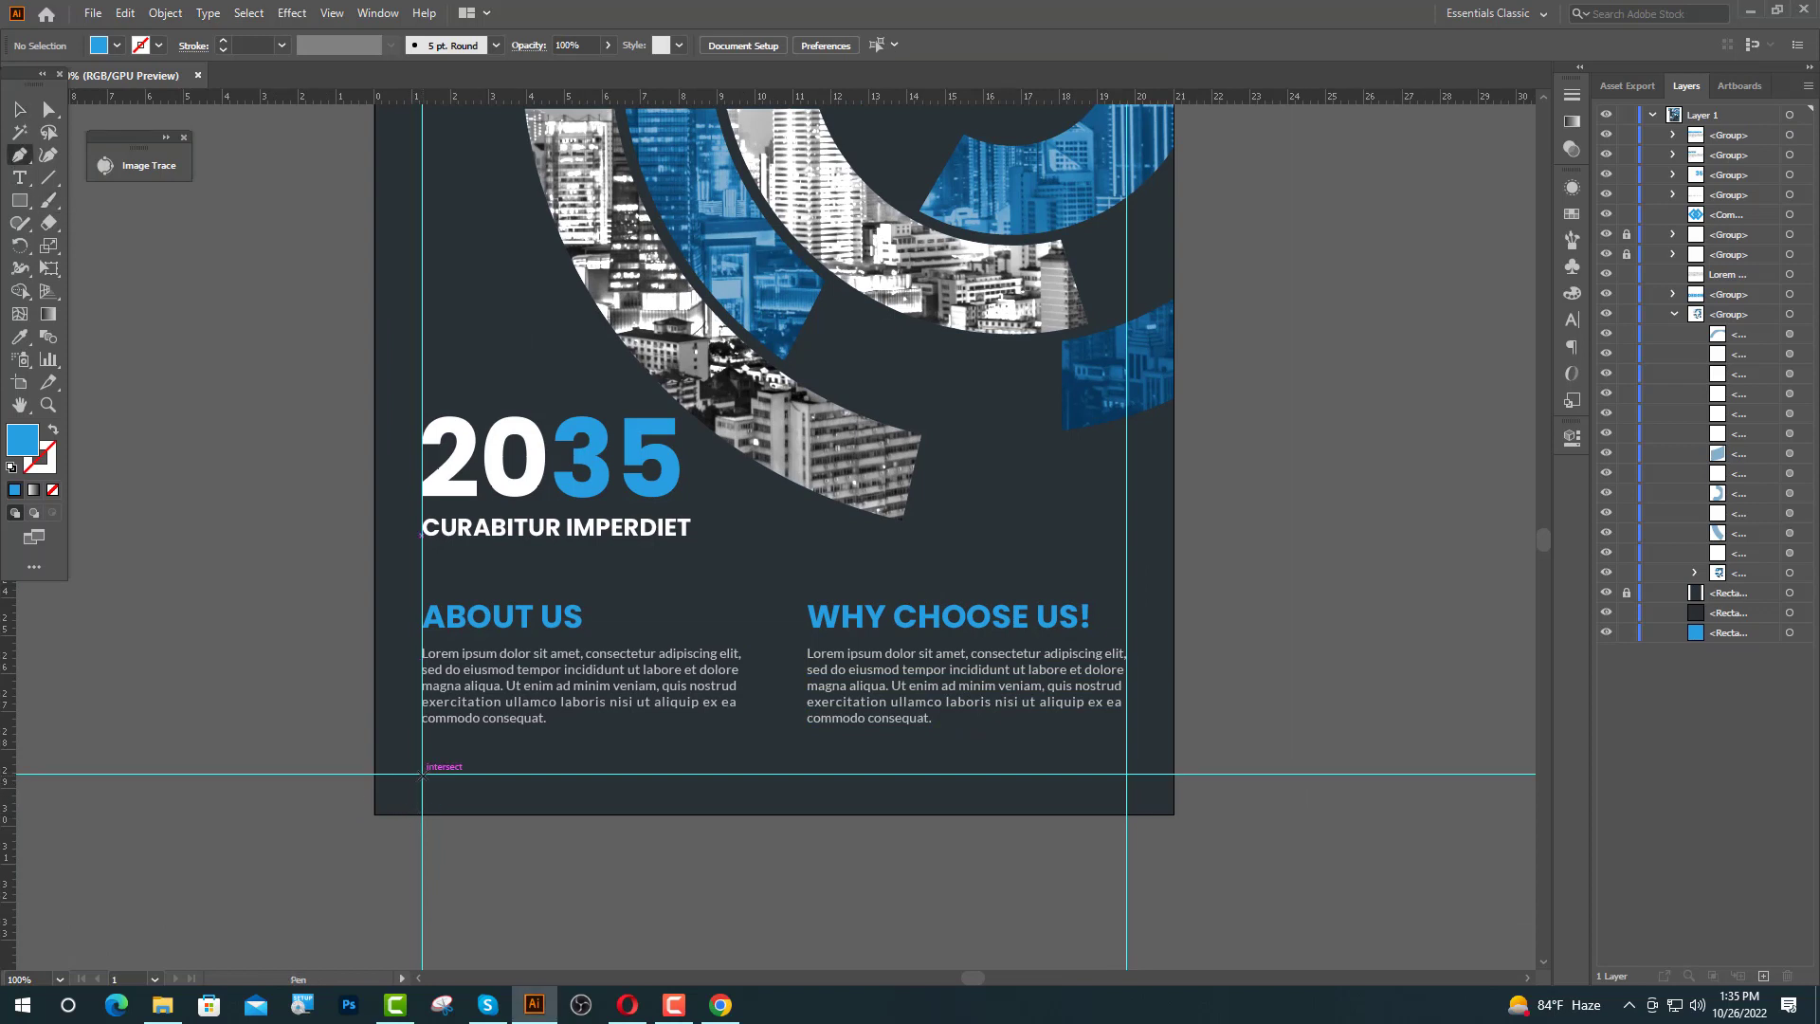
{"action": "left_click", "coordinate": [422, 775]}
{"action": "left_click", "coordinate": [1126, 775]}
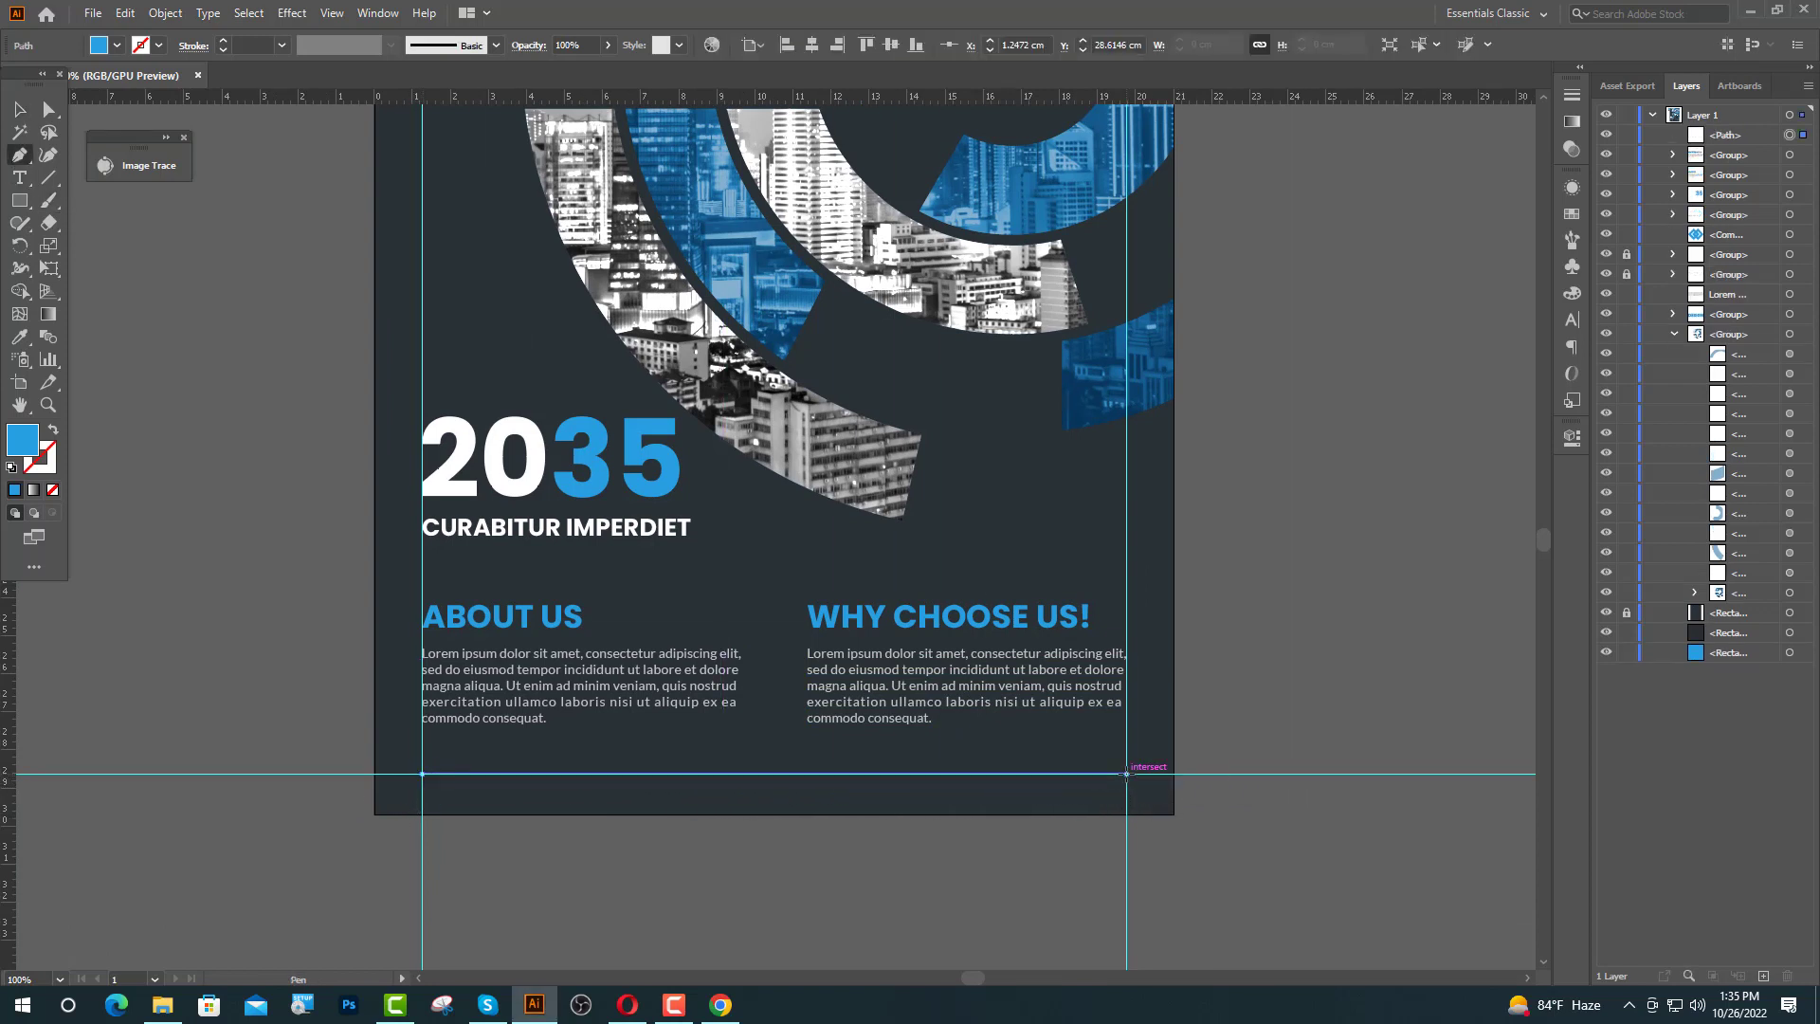
{"action": "key", "text": "v"}
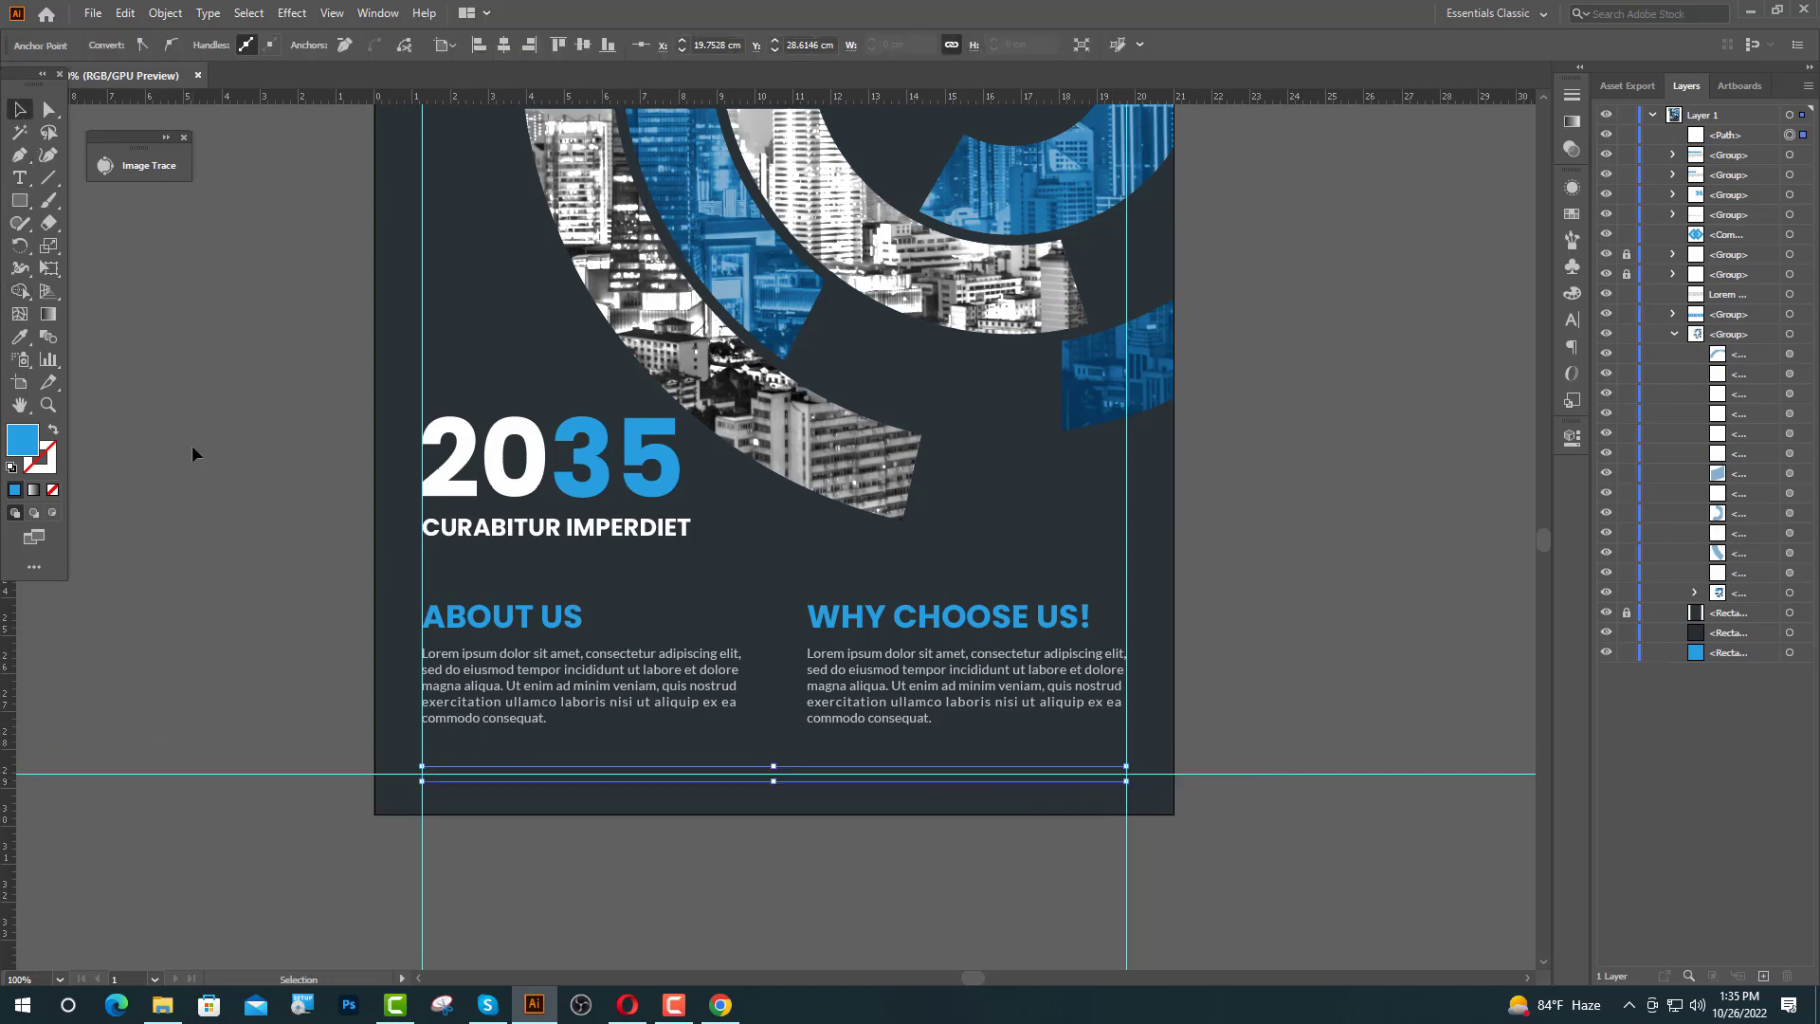
{"action": "left_click", "coordinate": [193, 454]}
- Swap the line's fill and stroke so it has a blue stroke and no fill
{"action": "left_click_drag", "start_coordinate": [475, 789], "coordinate": [474, 789]}
{"action": "scroll", "coordinate": [431, 772], "scroll_direction": "up", "scroll_amount": 10}
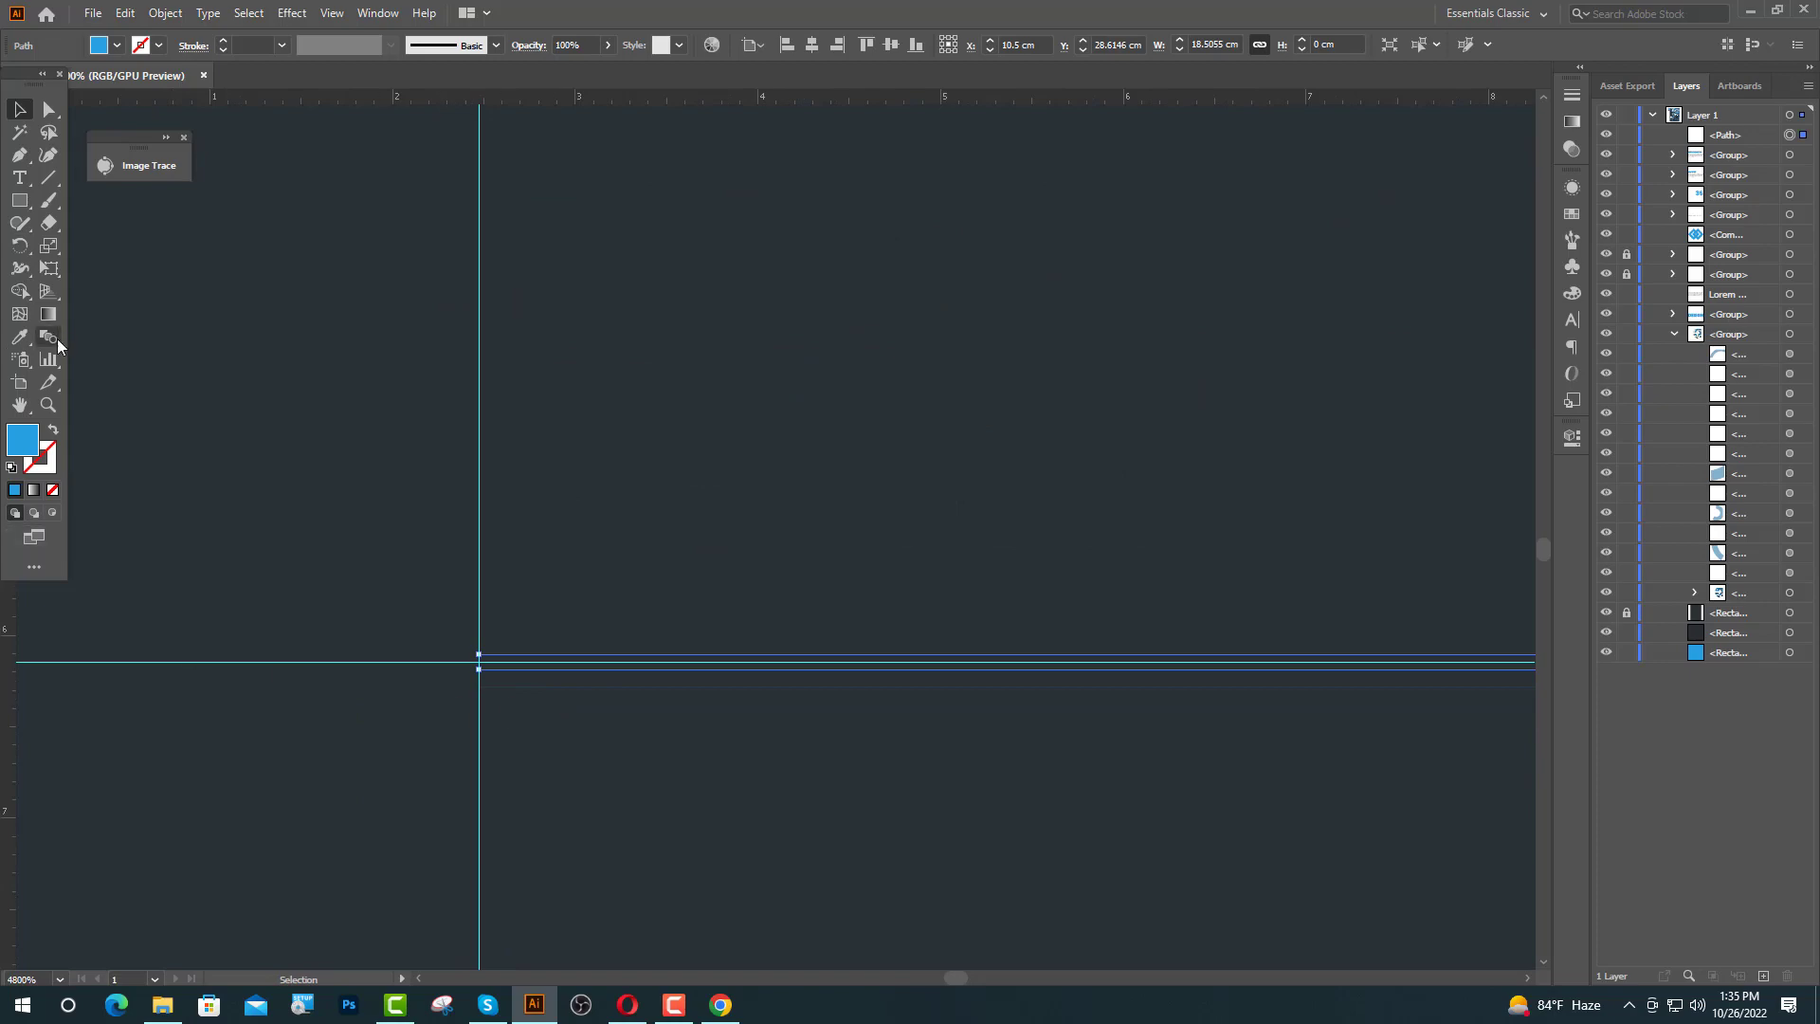
{"action": "left_click", "coordinate": [54, 431]}
{"action": "left_click", "coordinate": [474, 740]}
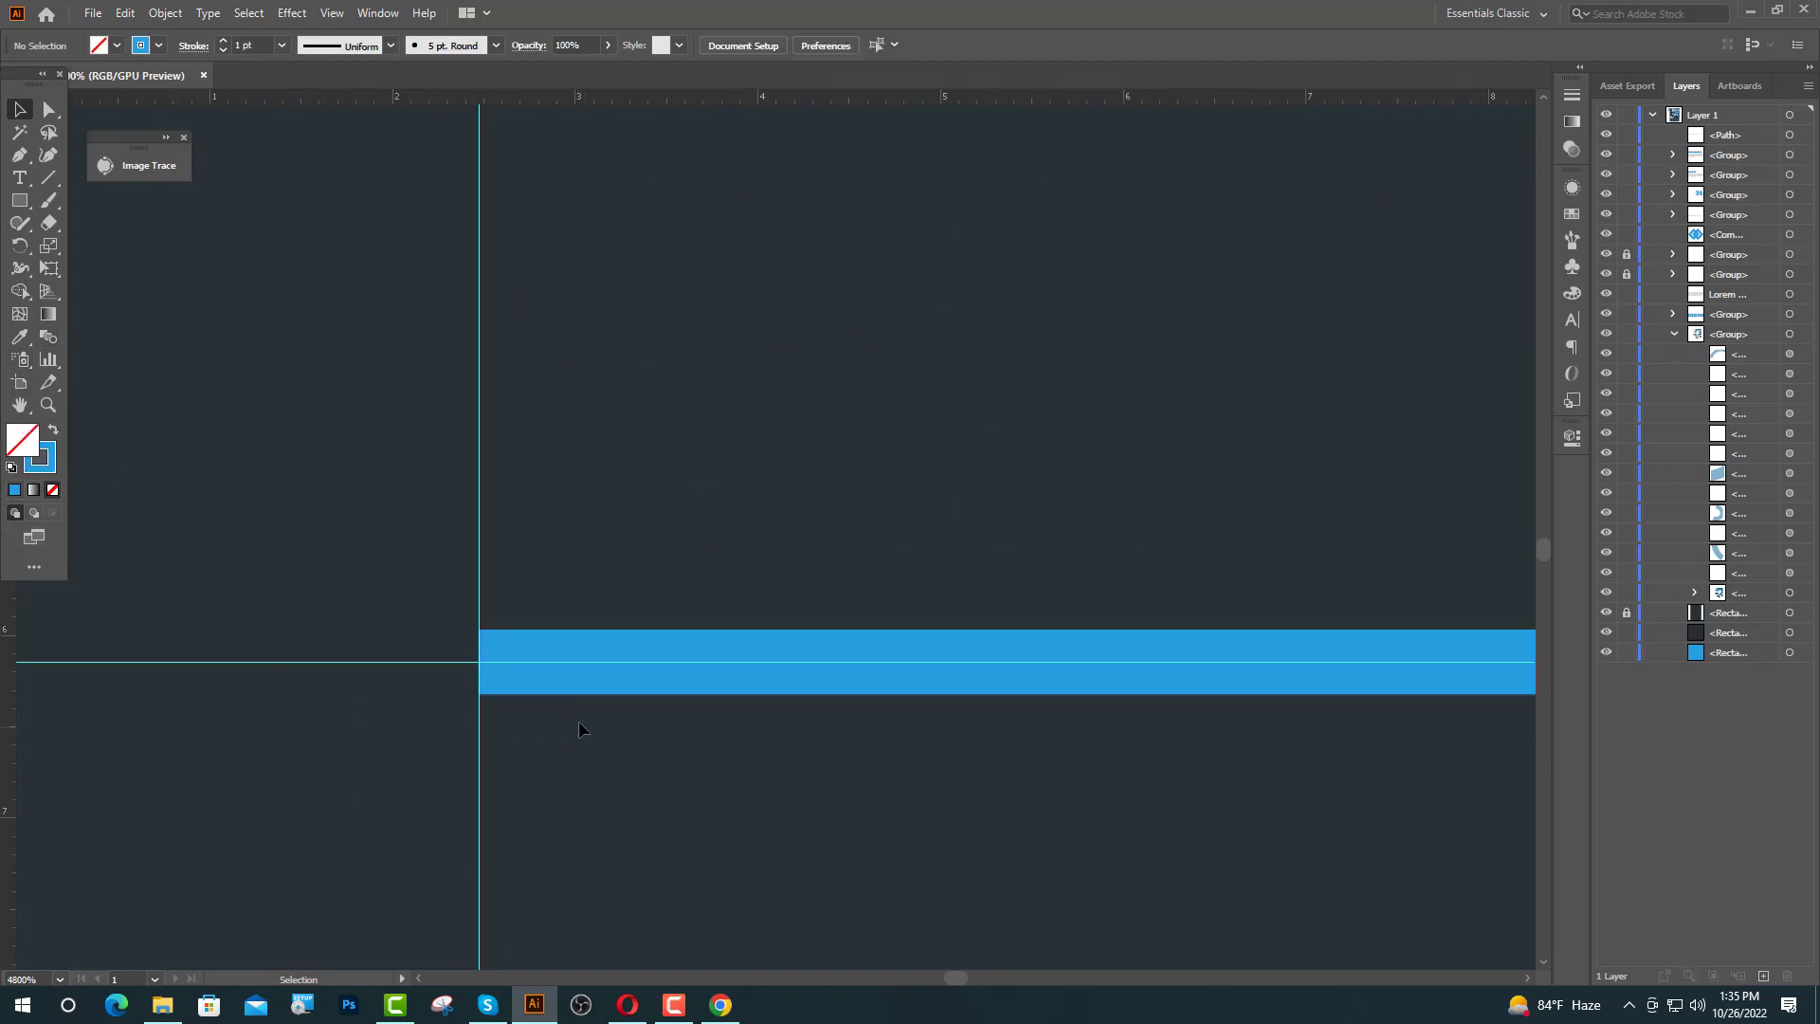
{"action": "scroll", "coordinate": [337, 709], "scroll_direction": "down", "scroll_amount": 5}
{"action": "scroll", "coordinate": [337, 709], "scroll_direction": "down", "scroll_amount": 7}
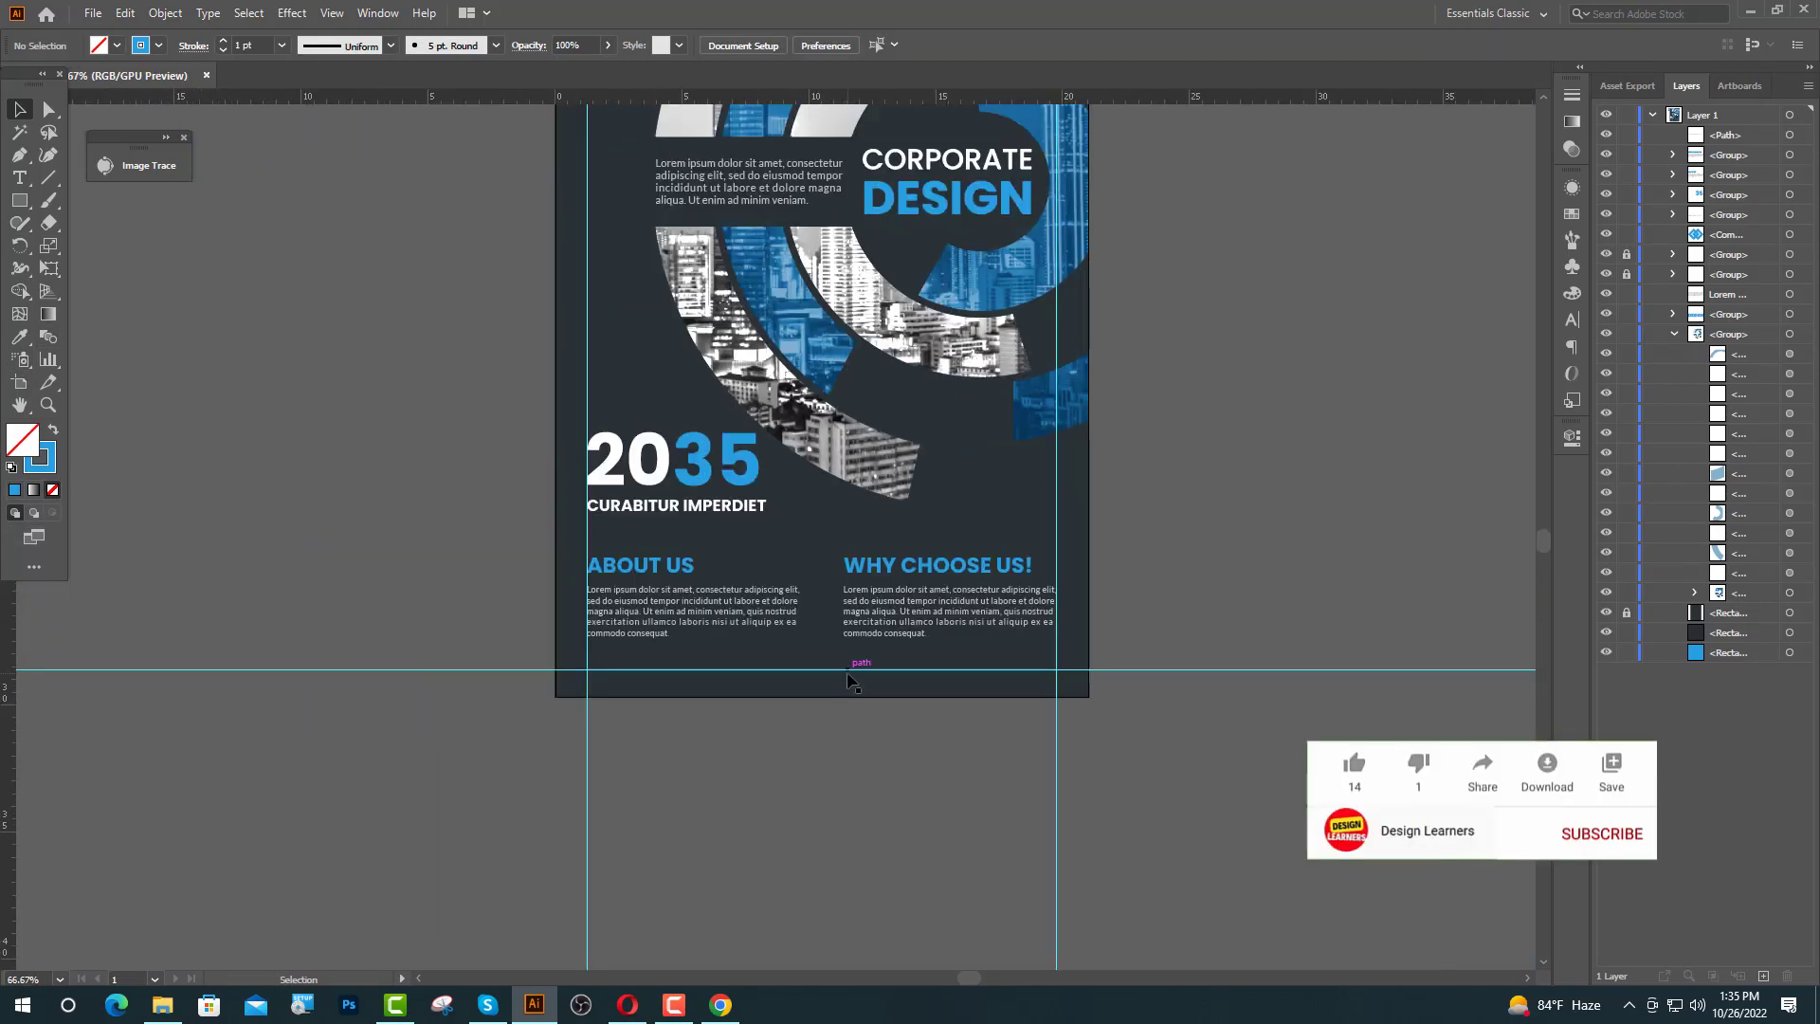
- Sample the white of the "2035" digits for the line and apply it as the stroke with no fill
{"action": "left_click", "coordinate": [848, 671]}
{"action": "scroll", "coordinate": [848, 671], "scroll_direction": "up", "scroll_amount": 2}
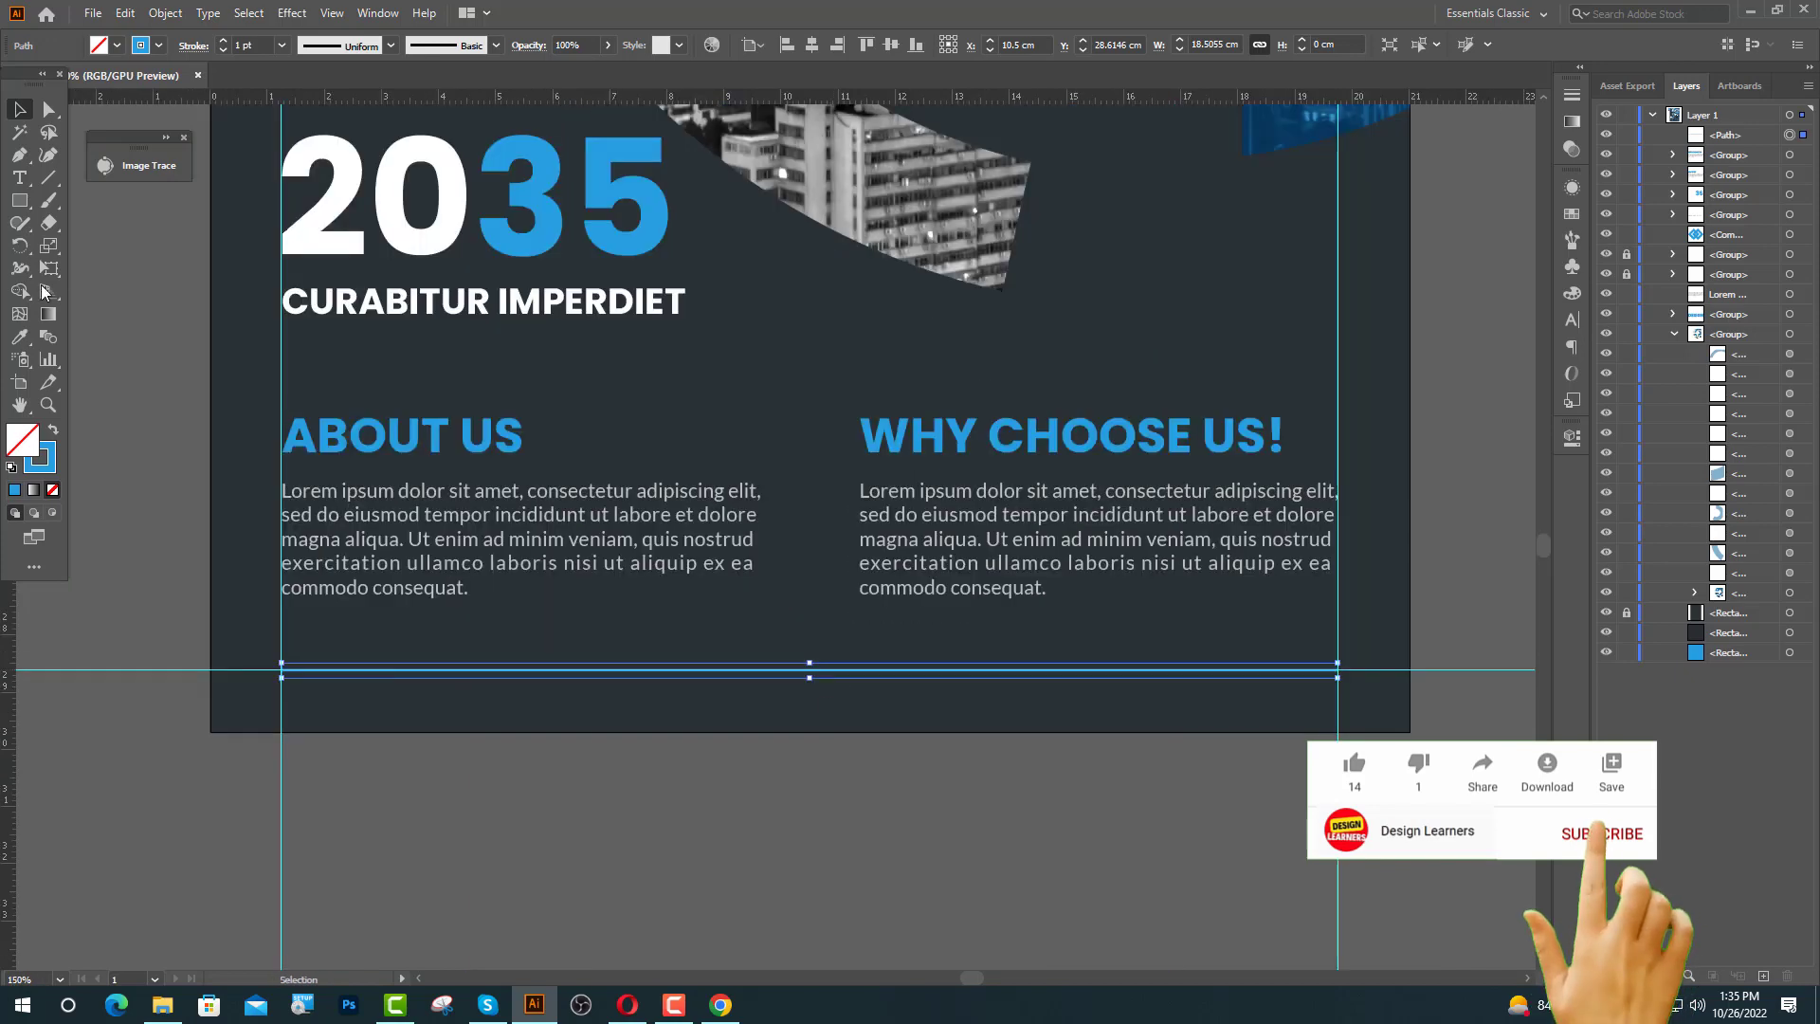
{"action": "left_click", "coordinate": [25, 341]}
{"action": "left_click", "coordinate": [329, 249]}
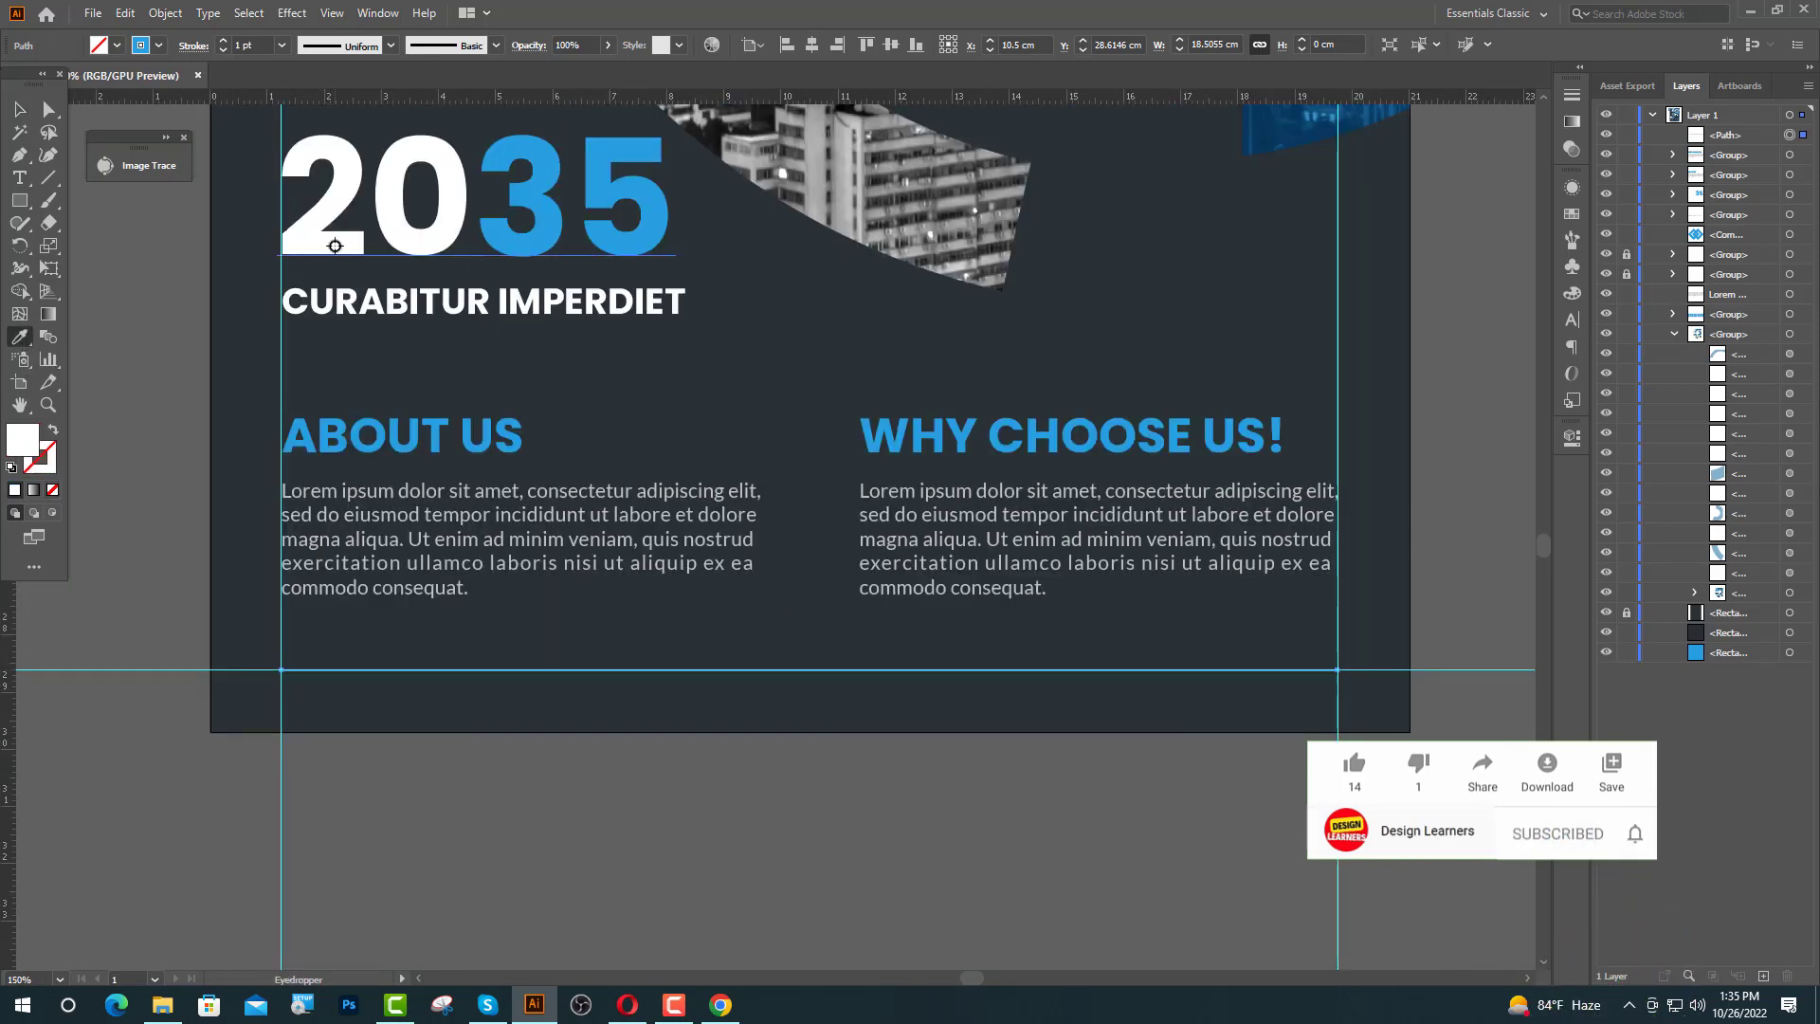
{"action": "key", "text": "v"}
{"action": "left_click", "coordinate": [53, 428]}
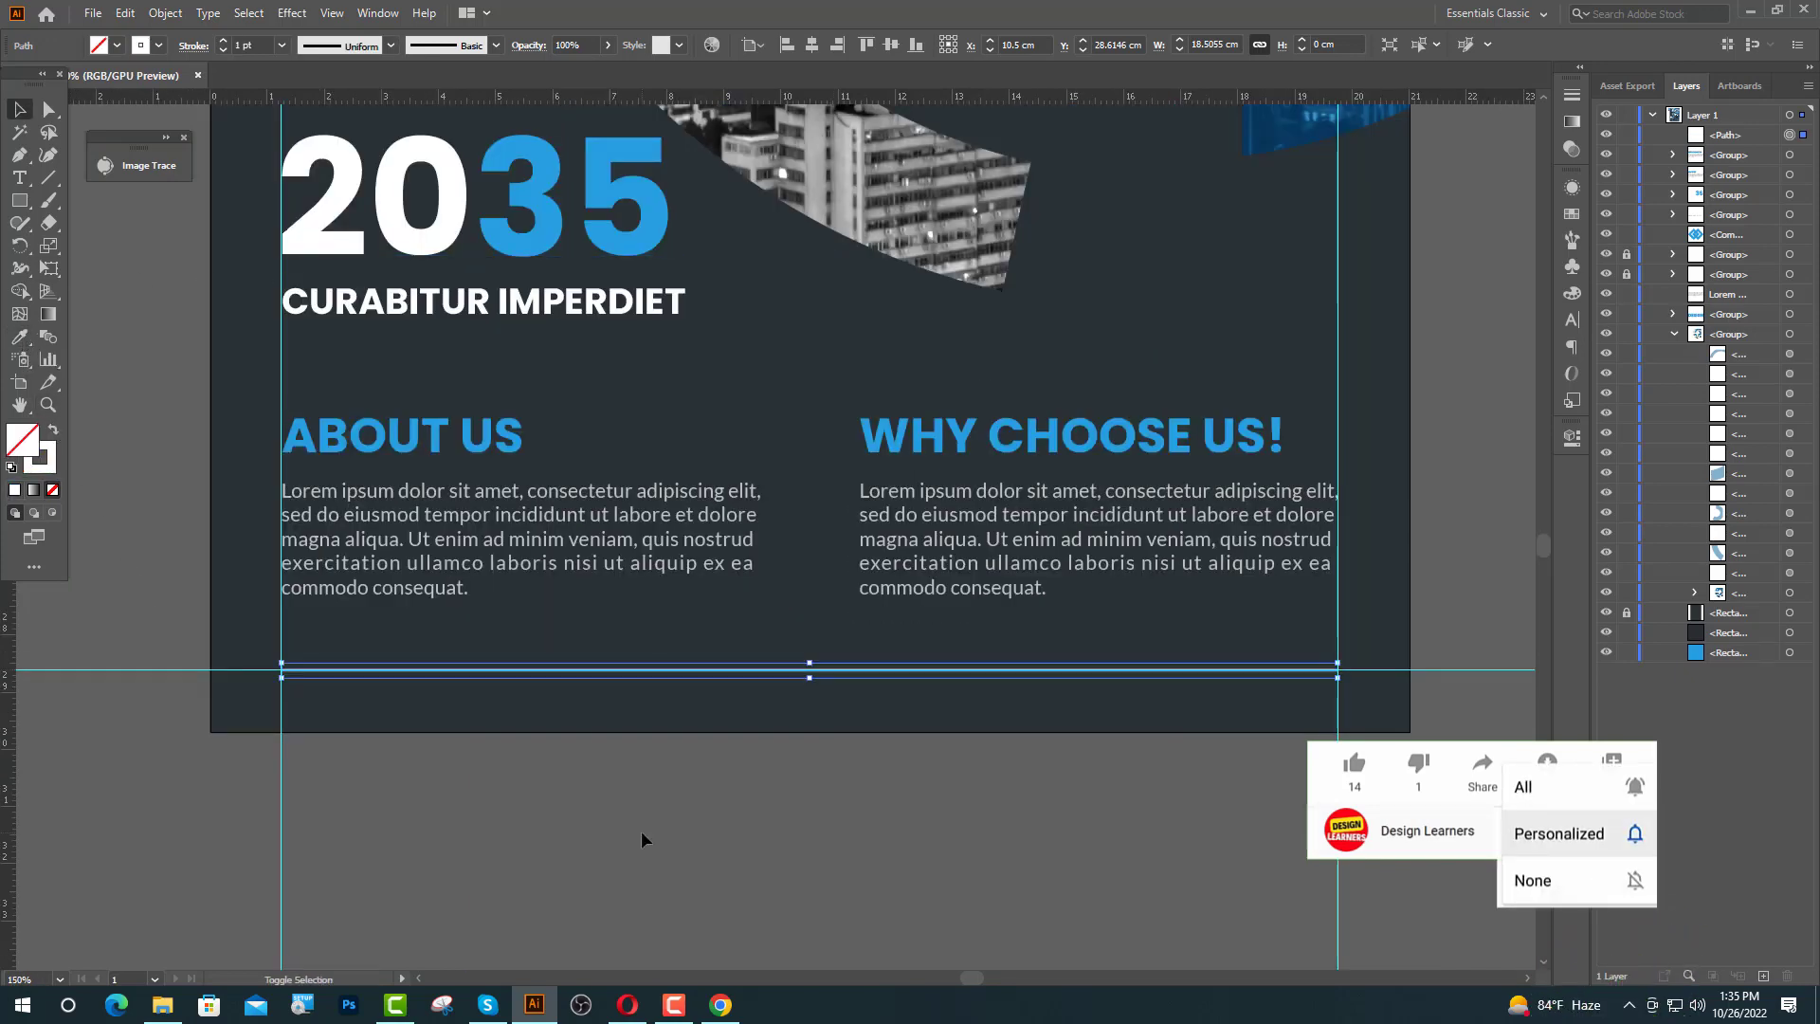
- Move the white line up about 0.7 cm from the bottom margin guide to just beneath the two text columns
{"action": "key", "text": "Up"}
{"action": "key", "text": "Up"}
{"action": "key", "text": "Up"}
{"action": "key", "text": "Up"}
{"action": "key", "text": "Up"}
{"action": "key", "text": "Up"}
{"action": "key", "text": "Up"}
{"action": "key", "text": "Up"}
{"action": "key", "text": "Up"}
{"action": "key", "text": "Up"}
{"action": "key", "text": "Up"}
{"action": "key", "text": "Up"}
{"action": "key", "text": "Up"}
{"action": "key", "text": "Up"}
{"action": "key", "text": "Up"}
{"action": "key", "text": "Up"}
{"action": "key", "text": "Up"}
{"action": "key", "text": "Up"}
{"action": "key", "text": "Up"}
{"action": "key", "text": "Up"}
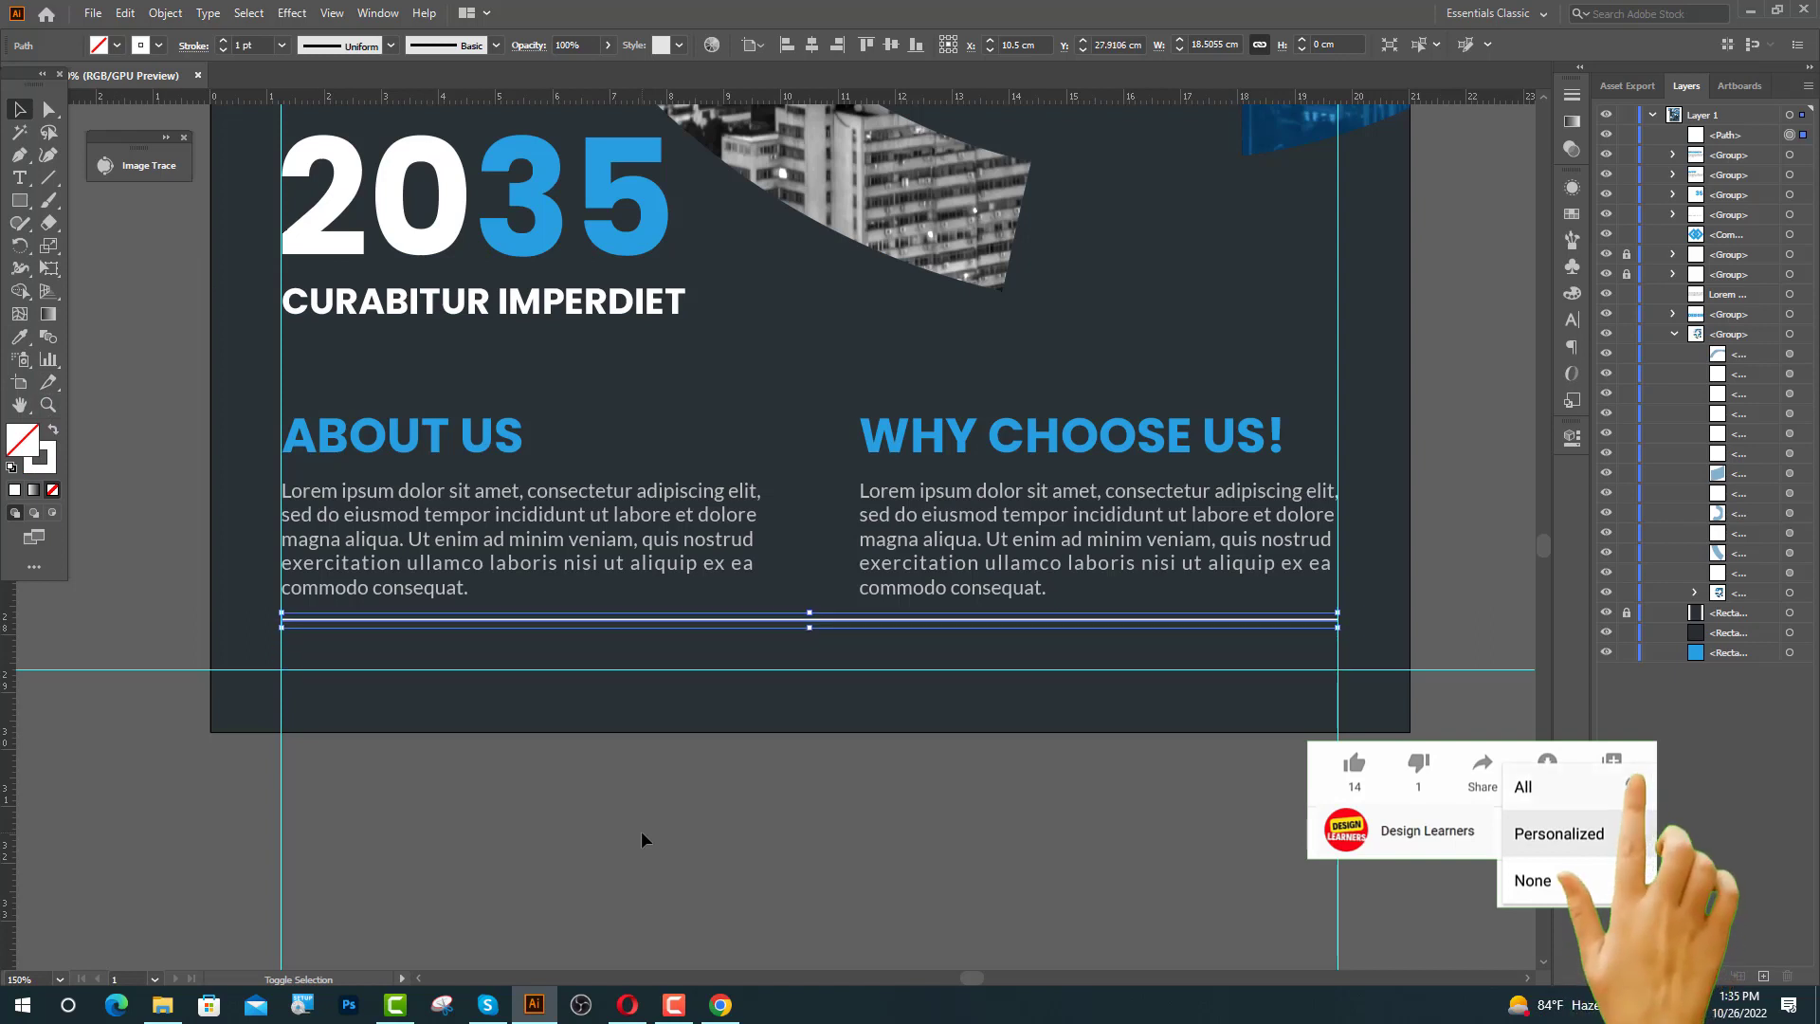
- Lower the white divider line to sit roughly midway between the text columns and the bottom margin guide
{"action": "key", "text": "Up"}
{"action": "key", "text": "Up"}
{"action": "key", "text": "Up"}
{"action": "key", "text": "Up"}
{"action": "key", "text": "Up"}
{"action": "key", "text": "Up"}
{"action": "key", "text": "Up"}
{"action": "key", "text": "Up"}
{"action": "key", "text": "Up"}
{"action": "key", "text": "Up"}
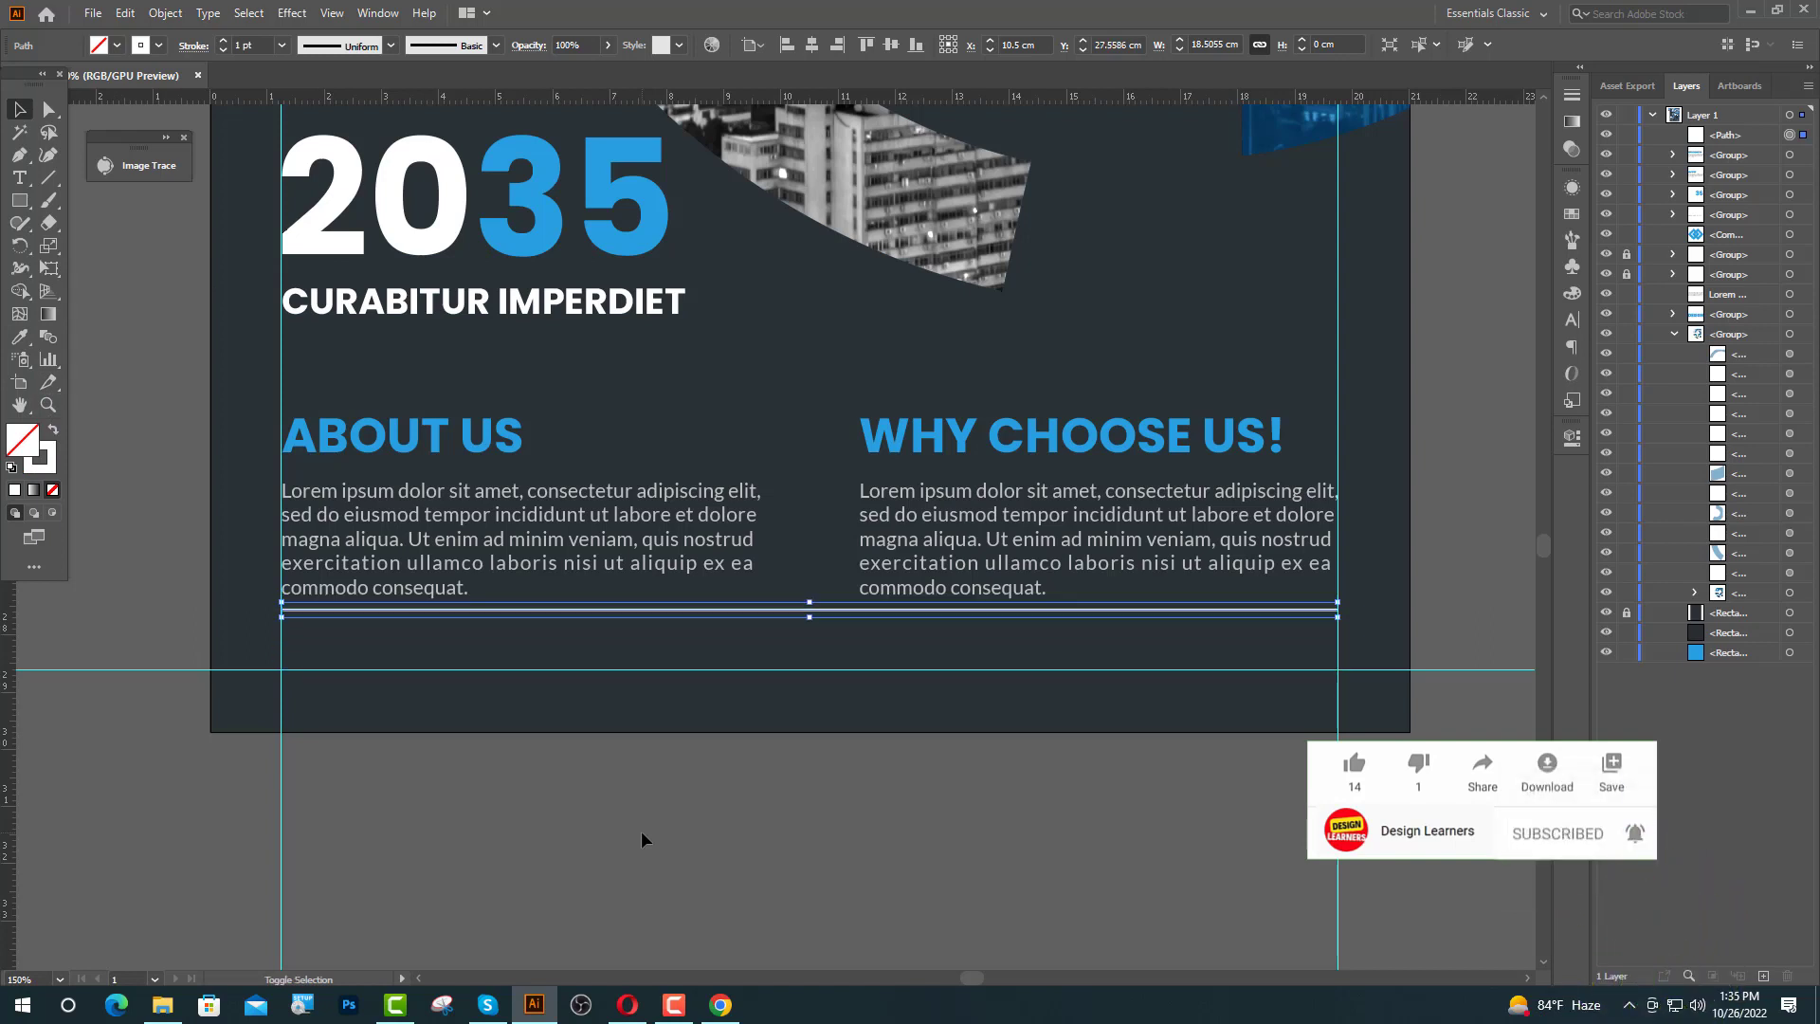
{"action": "key", "text": "Down"}
{"action": "key", "text": "Down"}
{"action": "key", "text": "Down"}
{"action": "key", "text": "Down"}
{"action": "key", "text": "Down"}
{"action": "key", "text": "Down"}
{"action": "key", "text": "Down"}
{"action": "key", "text": "Down"}
{"action": "key", "text": "Down"}
{"action": "key", "text": "Down"}
{"action": "key", "text": "Down"}
{"action": "key", "text": "Down"}
{"action": "key", "text": "Down"}
{"action": "key", "text": "Down"}
{"action": "key", "text": "Down"}
{"action": "left_click", "coordinate": [773, 812]}
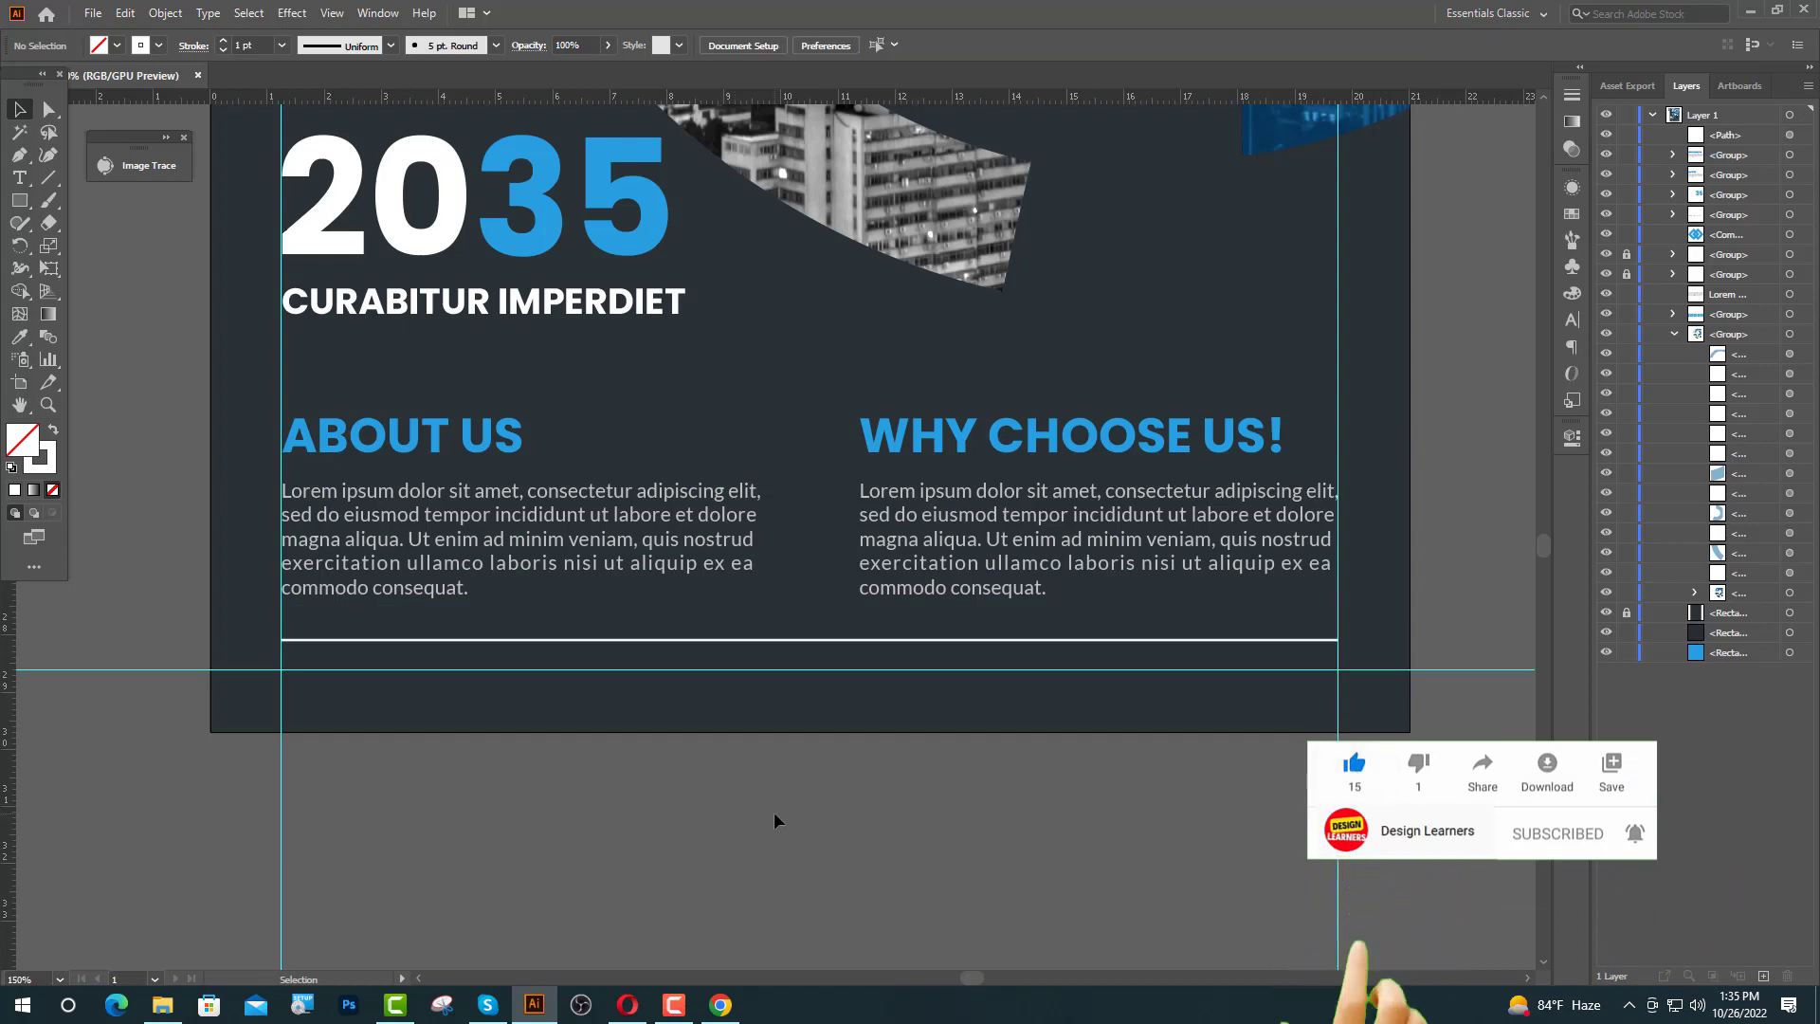
- Add placeholder point text beneath the divider line near the left margin guide and set its font size to 16 pt
{"action": "scroll", "coordinate": [653, 768], "scroll_direction": "down", "scroll_amount": 2}
{"action": "scroll", "coordinate": [656, 774], "scroll_direction": "up", "scroll_amount": 1}
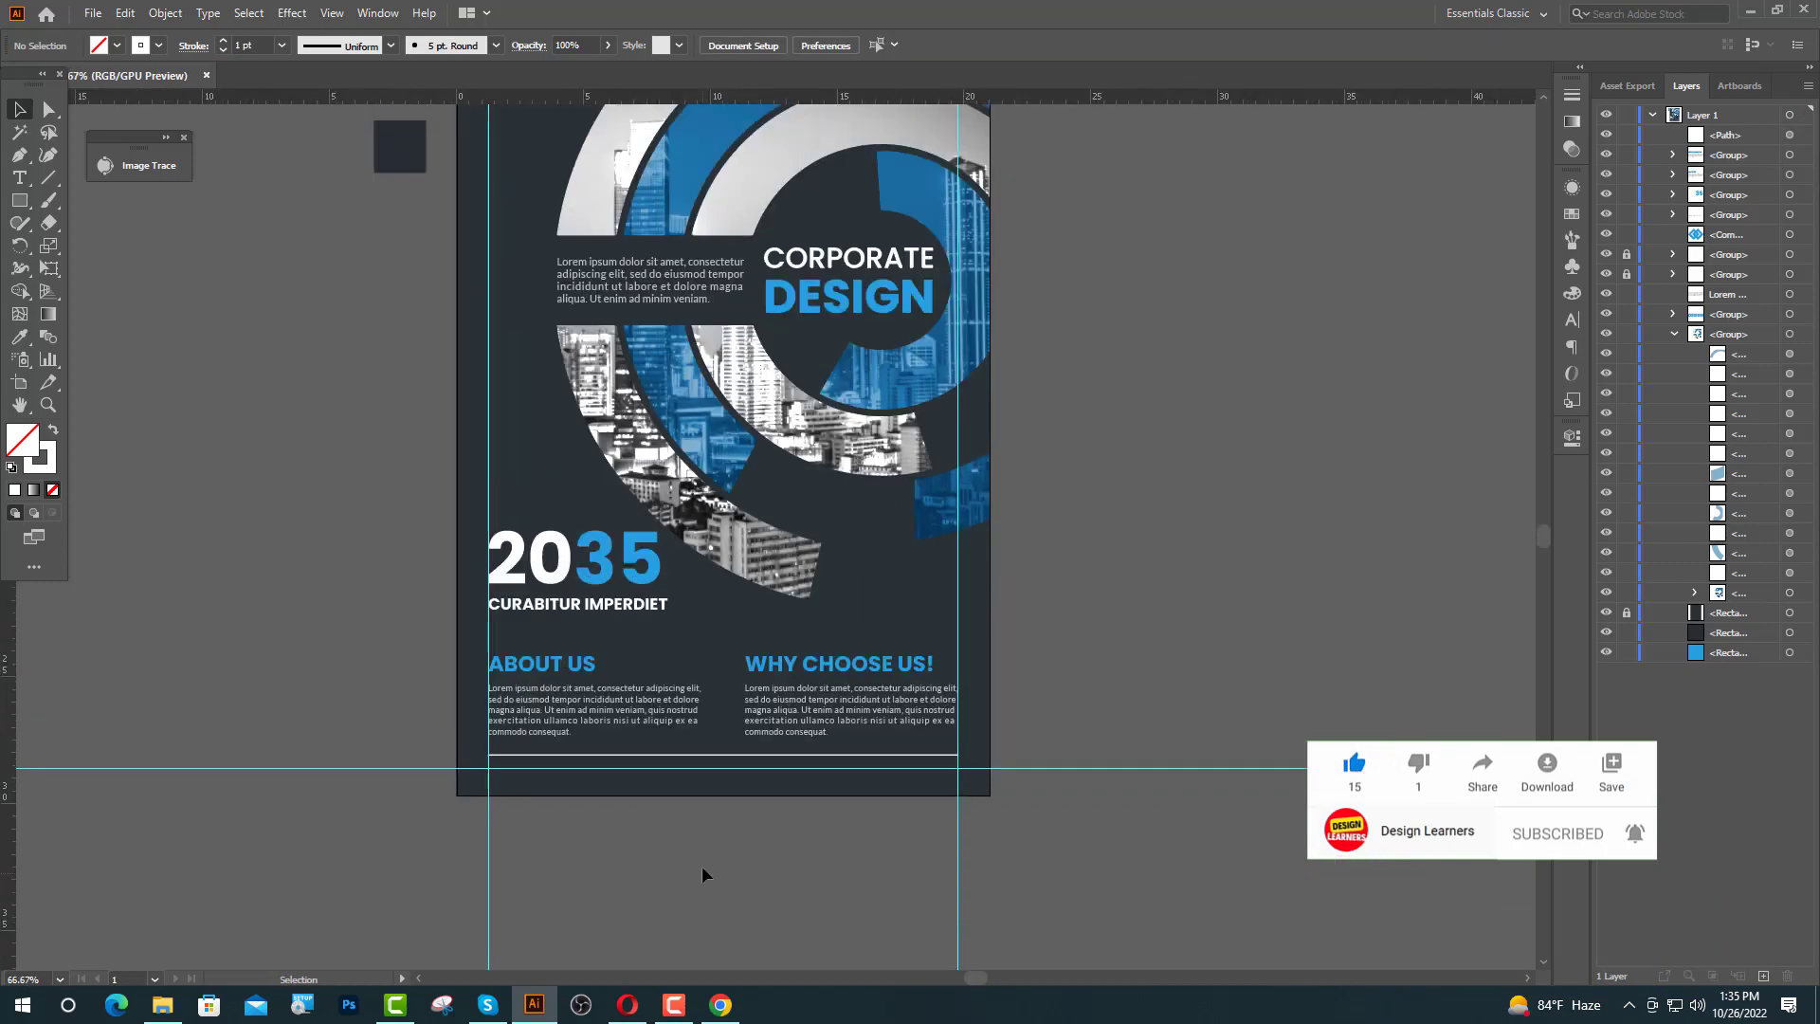
{"action": "scroll", "coordinate": [683, 841], "scroll_direction": "down", "scroll_amount": 3}
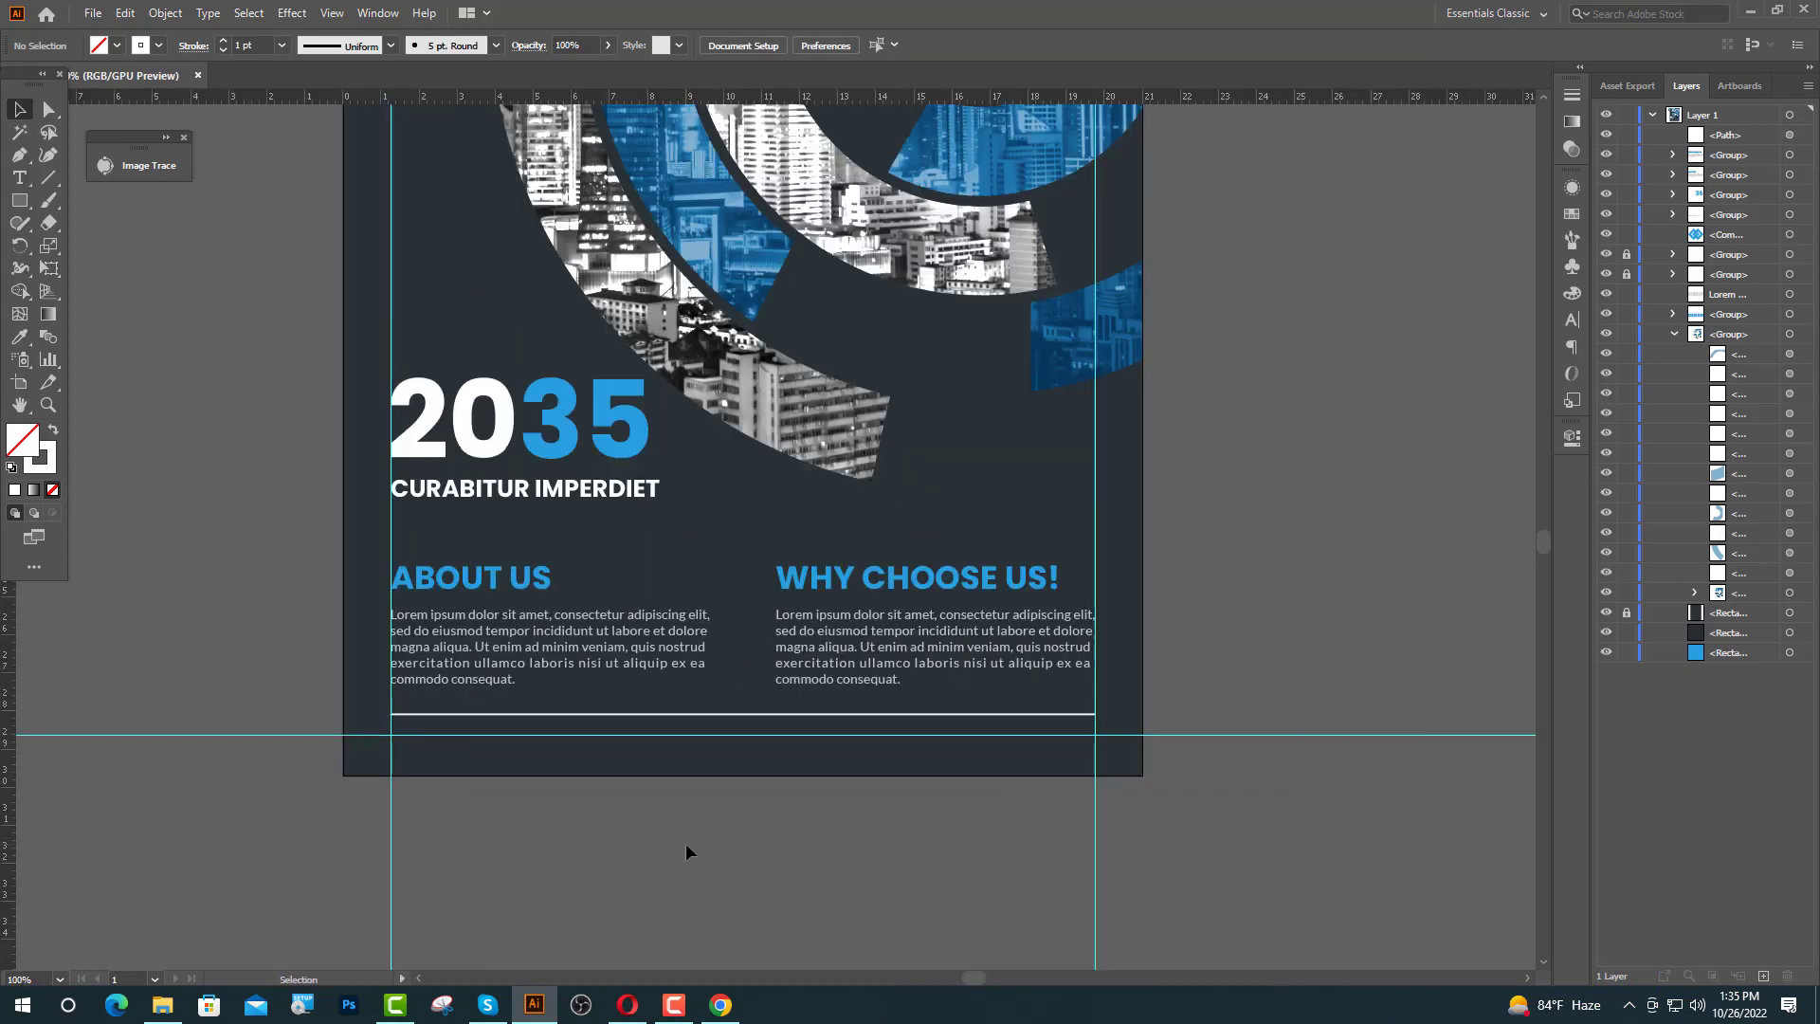
{"action": "scroll", "coordinate": [685, 844], "scroll_direction": "up", "scroll_amount": 2}
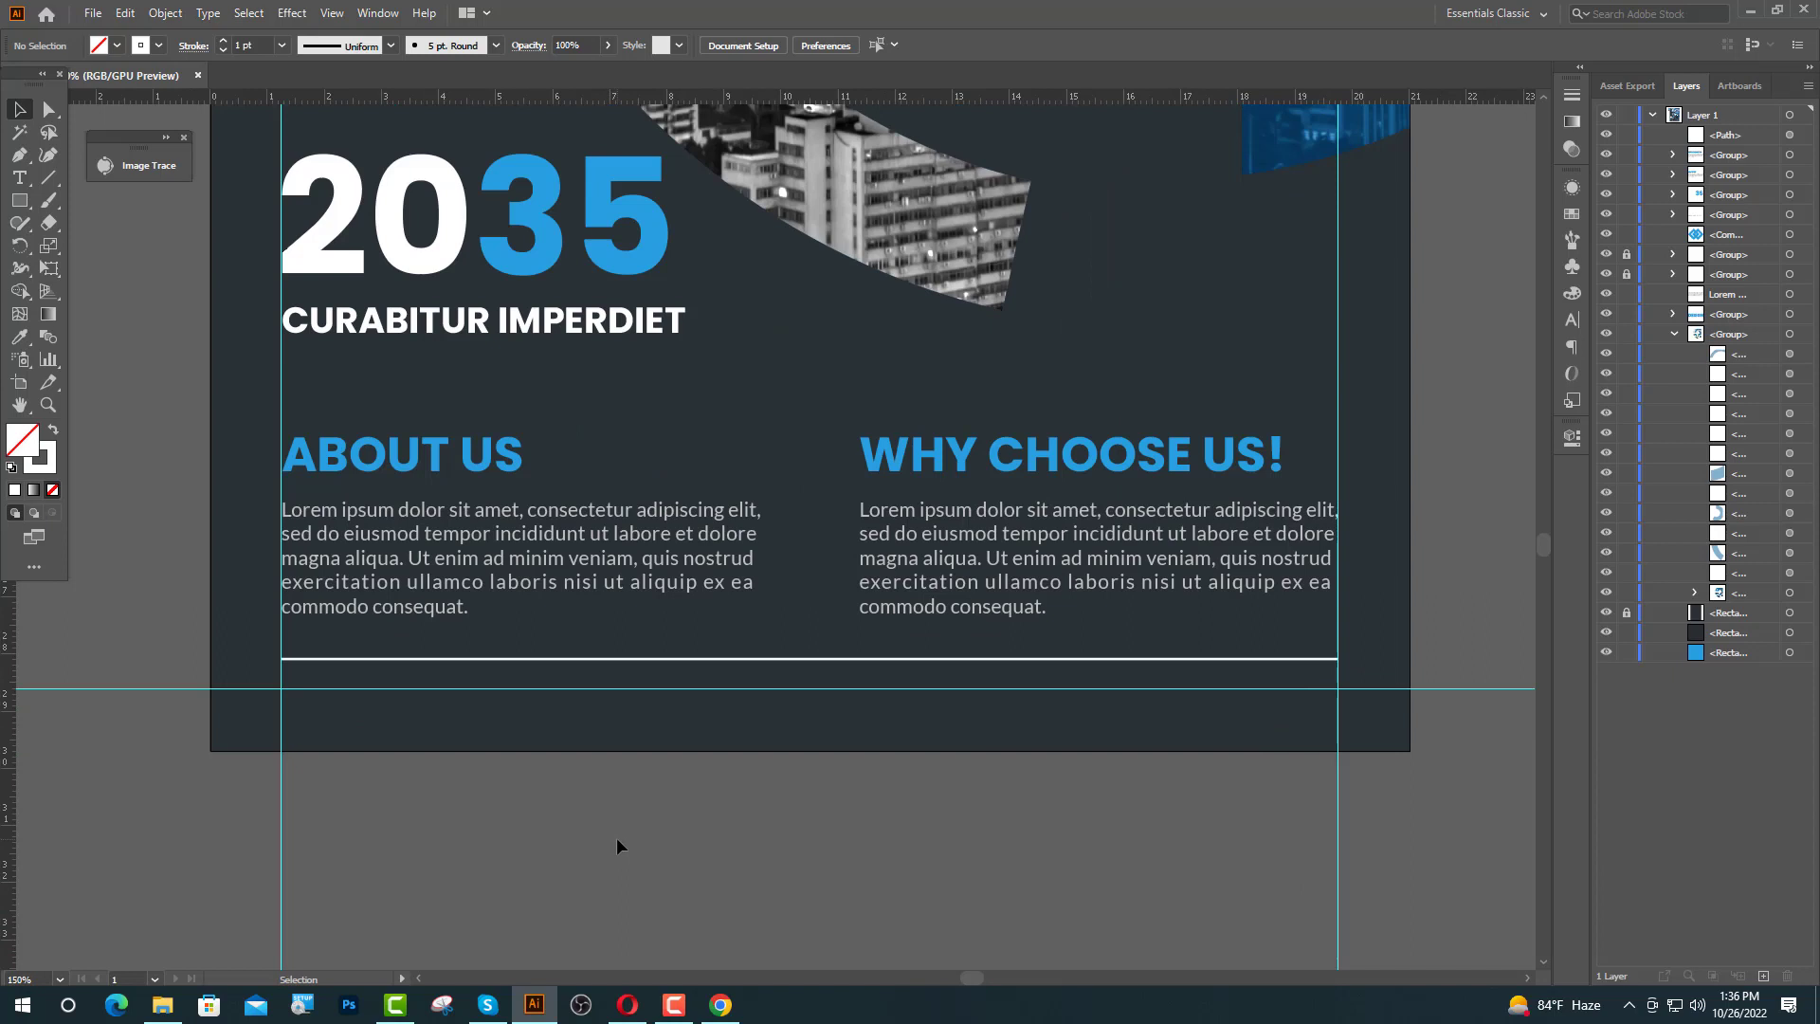
{"action": "scroll", "coordinate": [617, 838], "scroll_direction": "down", "scroll_amount": 1}
{"action": "key", "text": "t"}
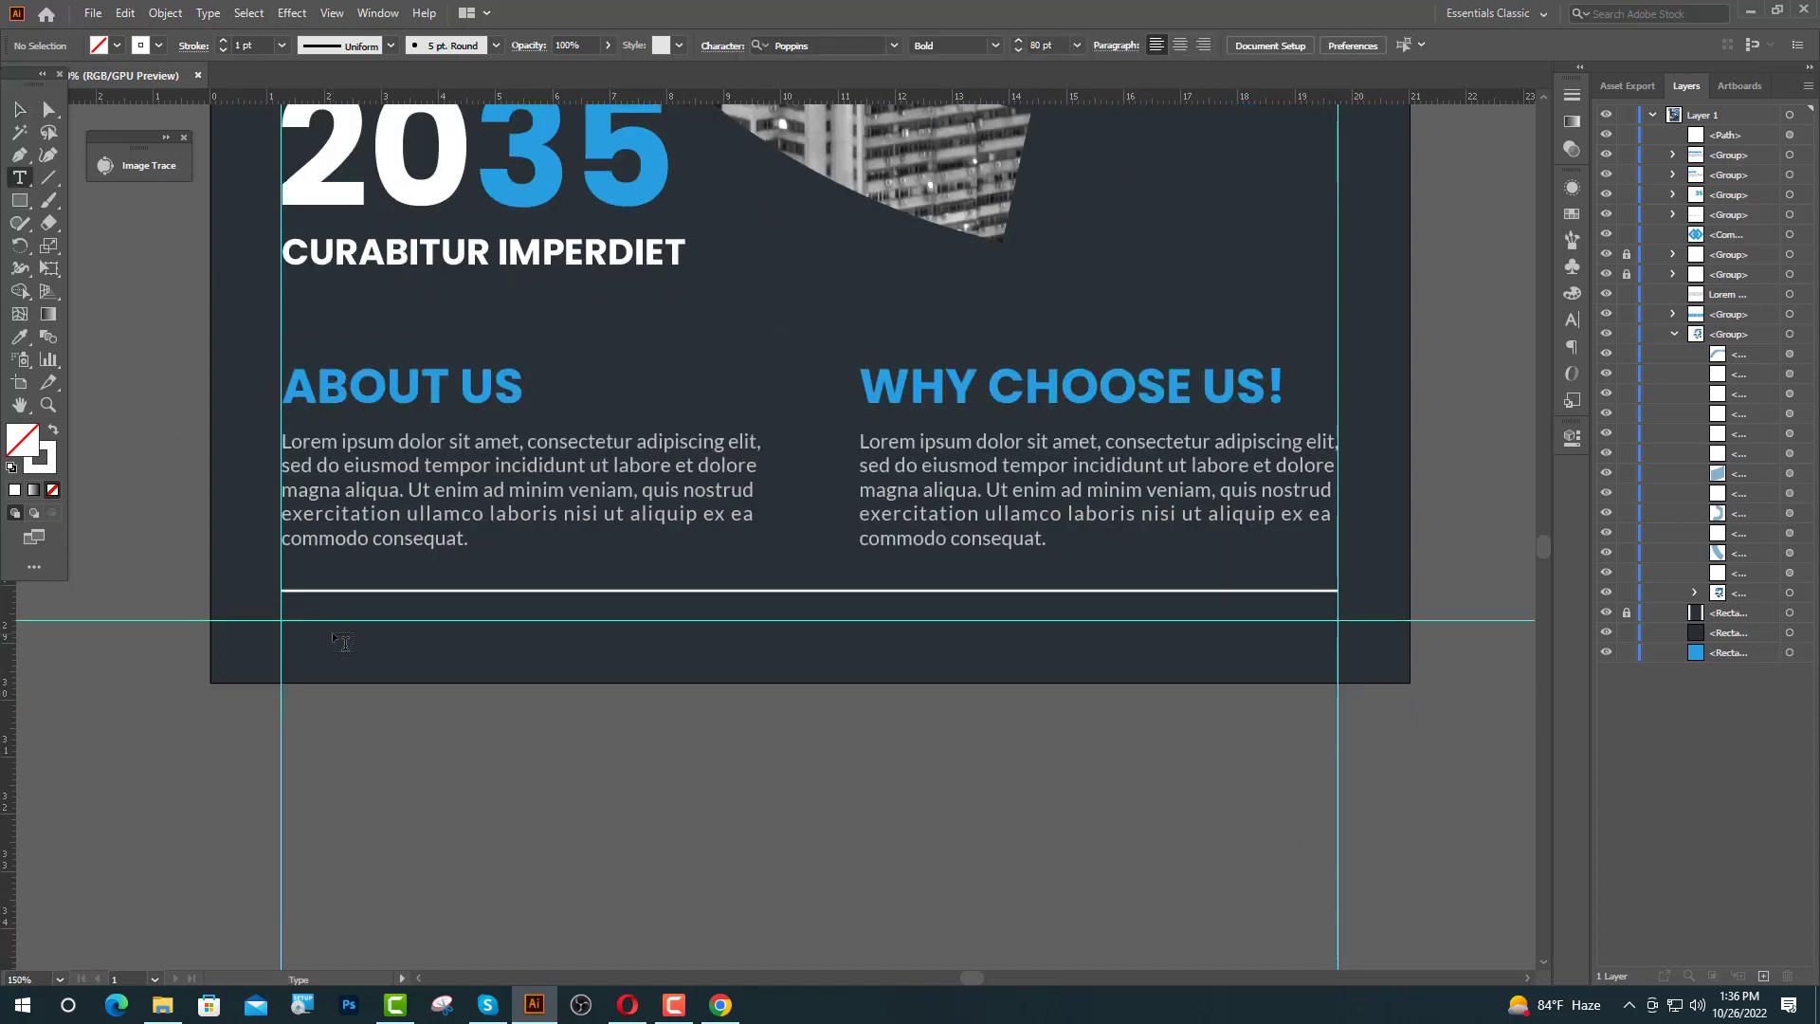
{"action": "left_click", "coordinate": [328, 632]}
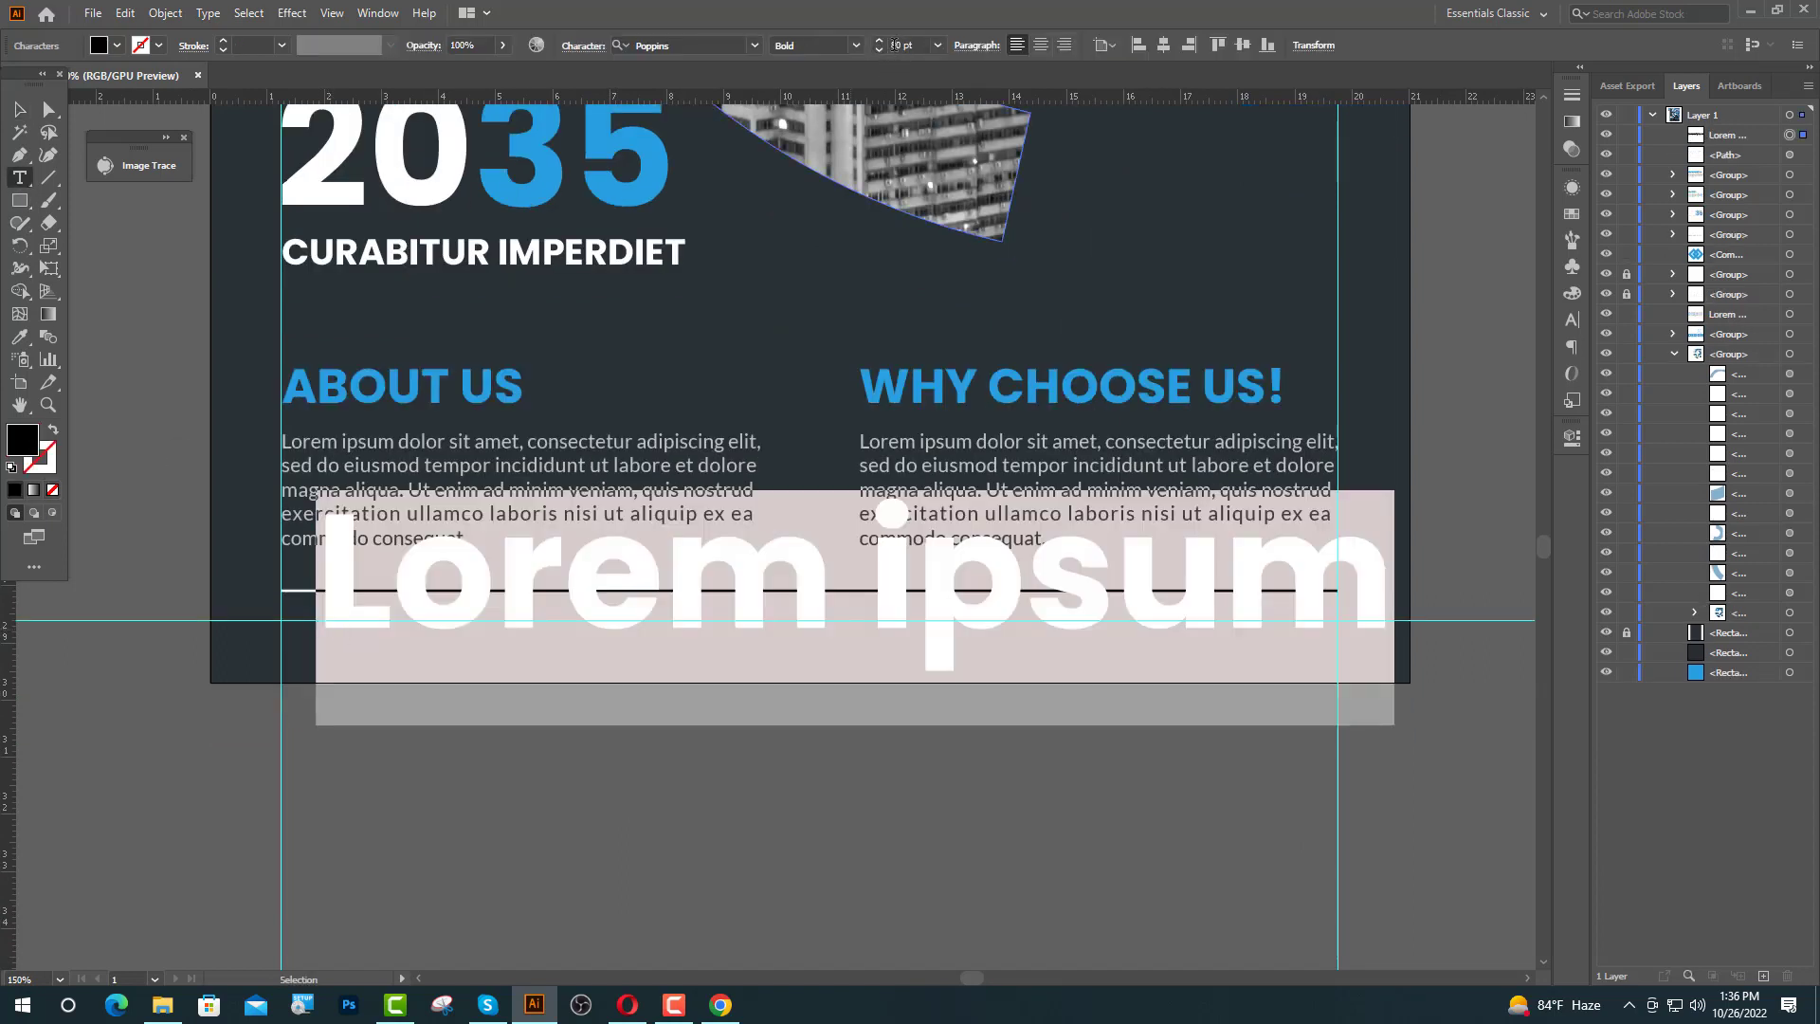
{"action": "type", "text": "16"}
{"action": "key", "text": "Return"}
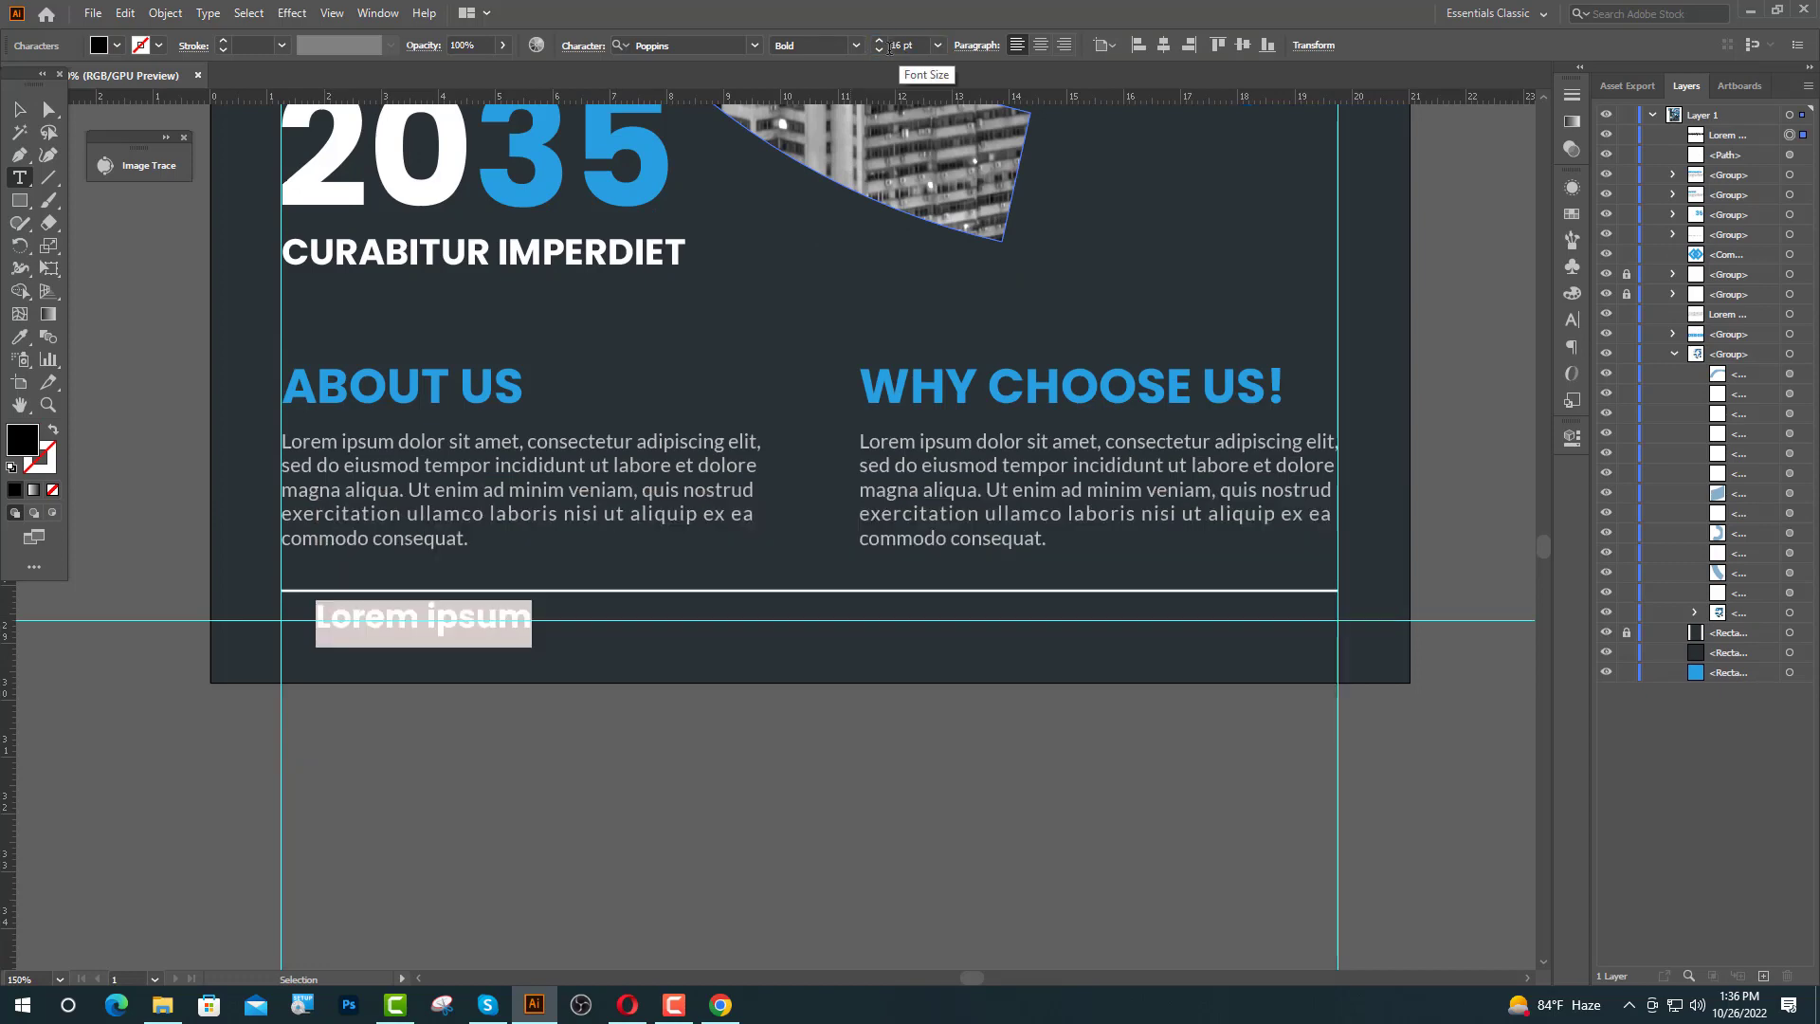
- Switch to the IcoFont page in Chrome, search for "INS", and open the instagram icon to select its glyph for copying
{"action": "left_click", "coordinate": [721, 1005]}
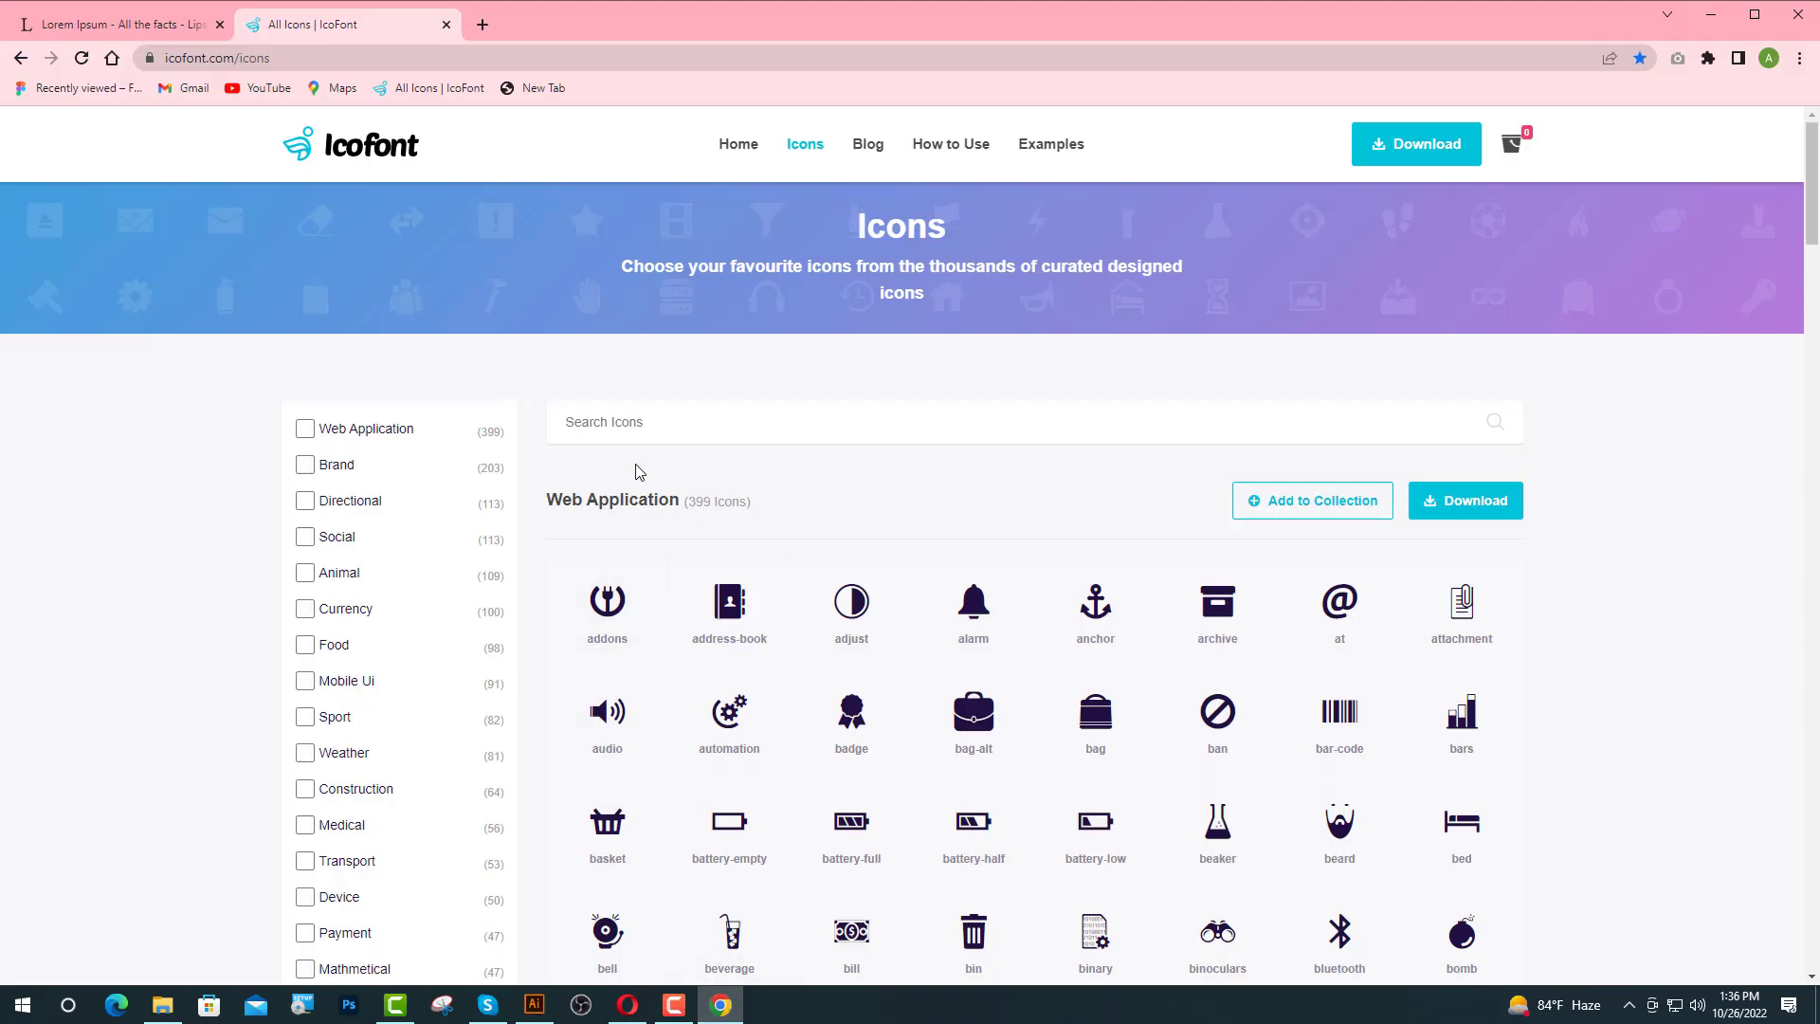
{"action": "left_click", "coordinate": [608, 421]}
{"action": "type", "text": "INS"}
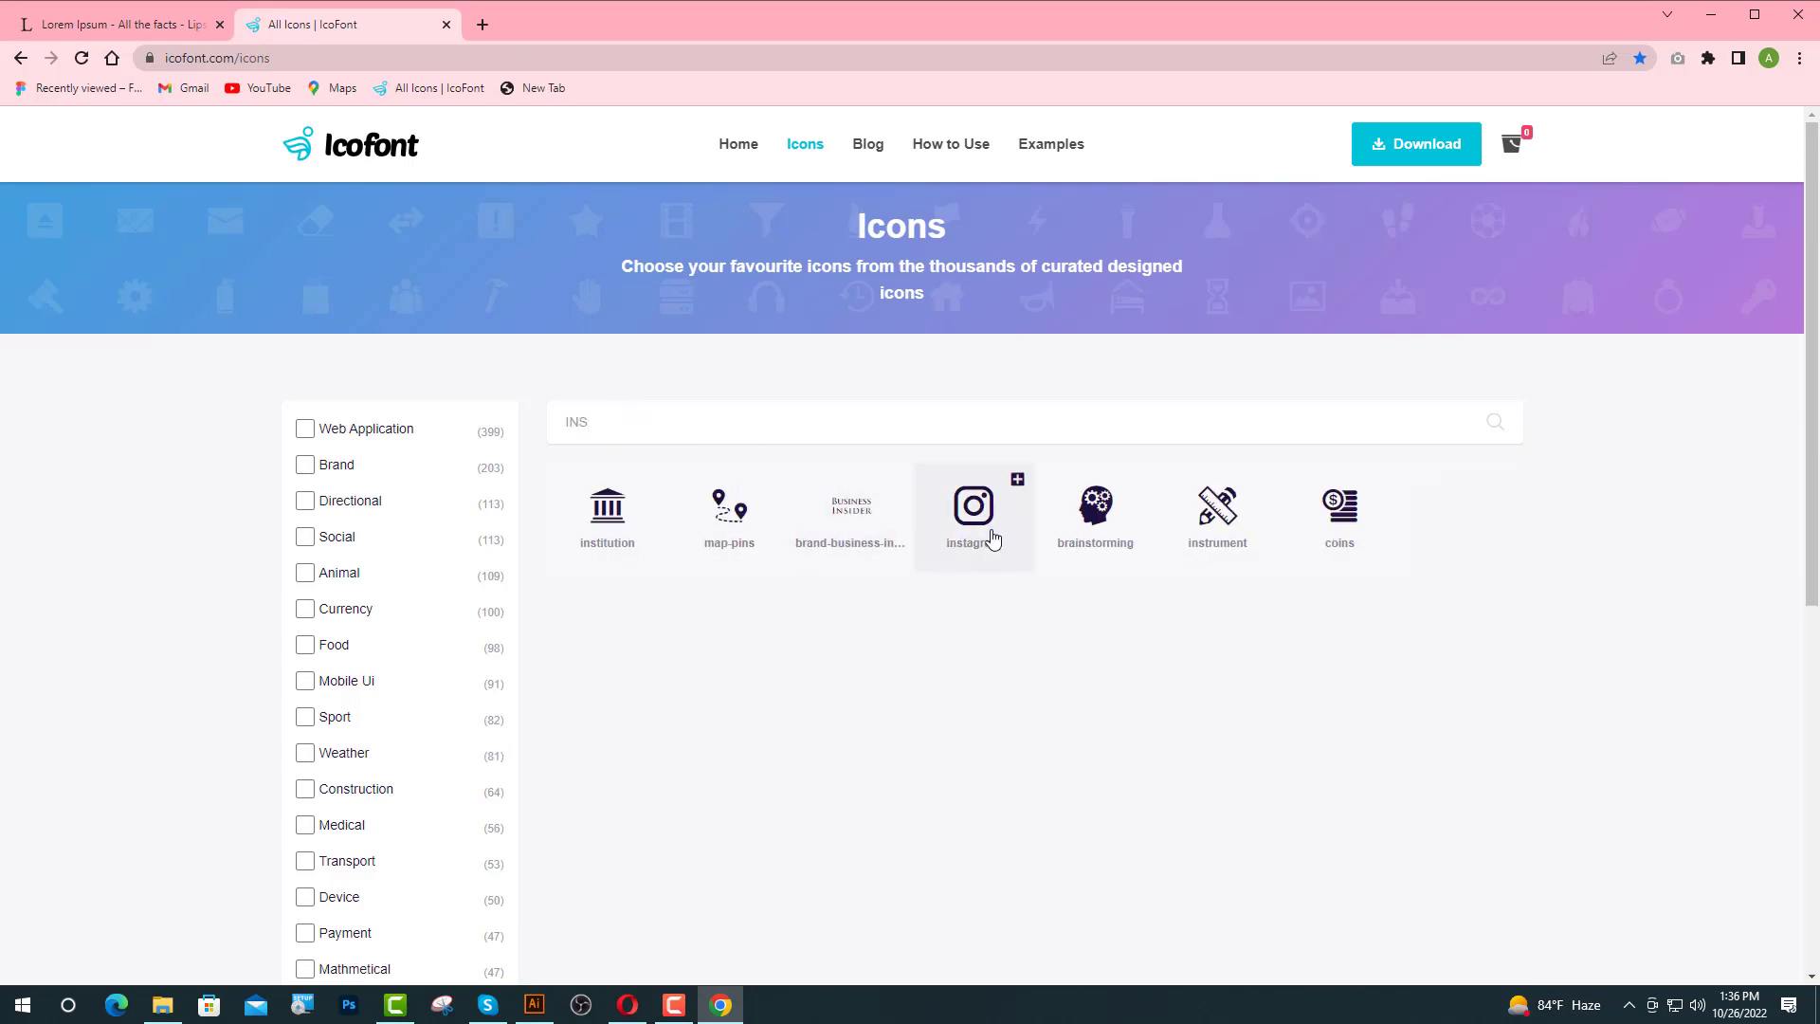
{"action": "left_click", "coordinate": [992, 539]}
{"action": "double_click", "coordinate": [729, 386]}
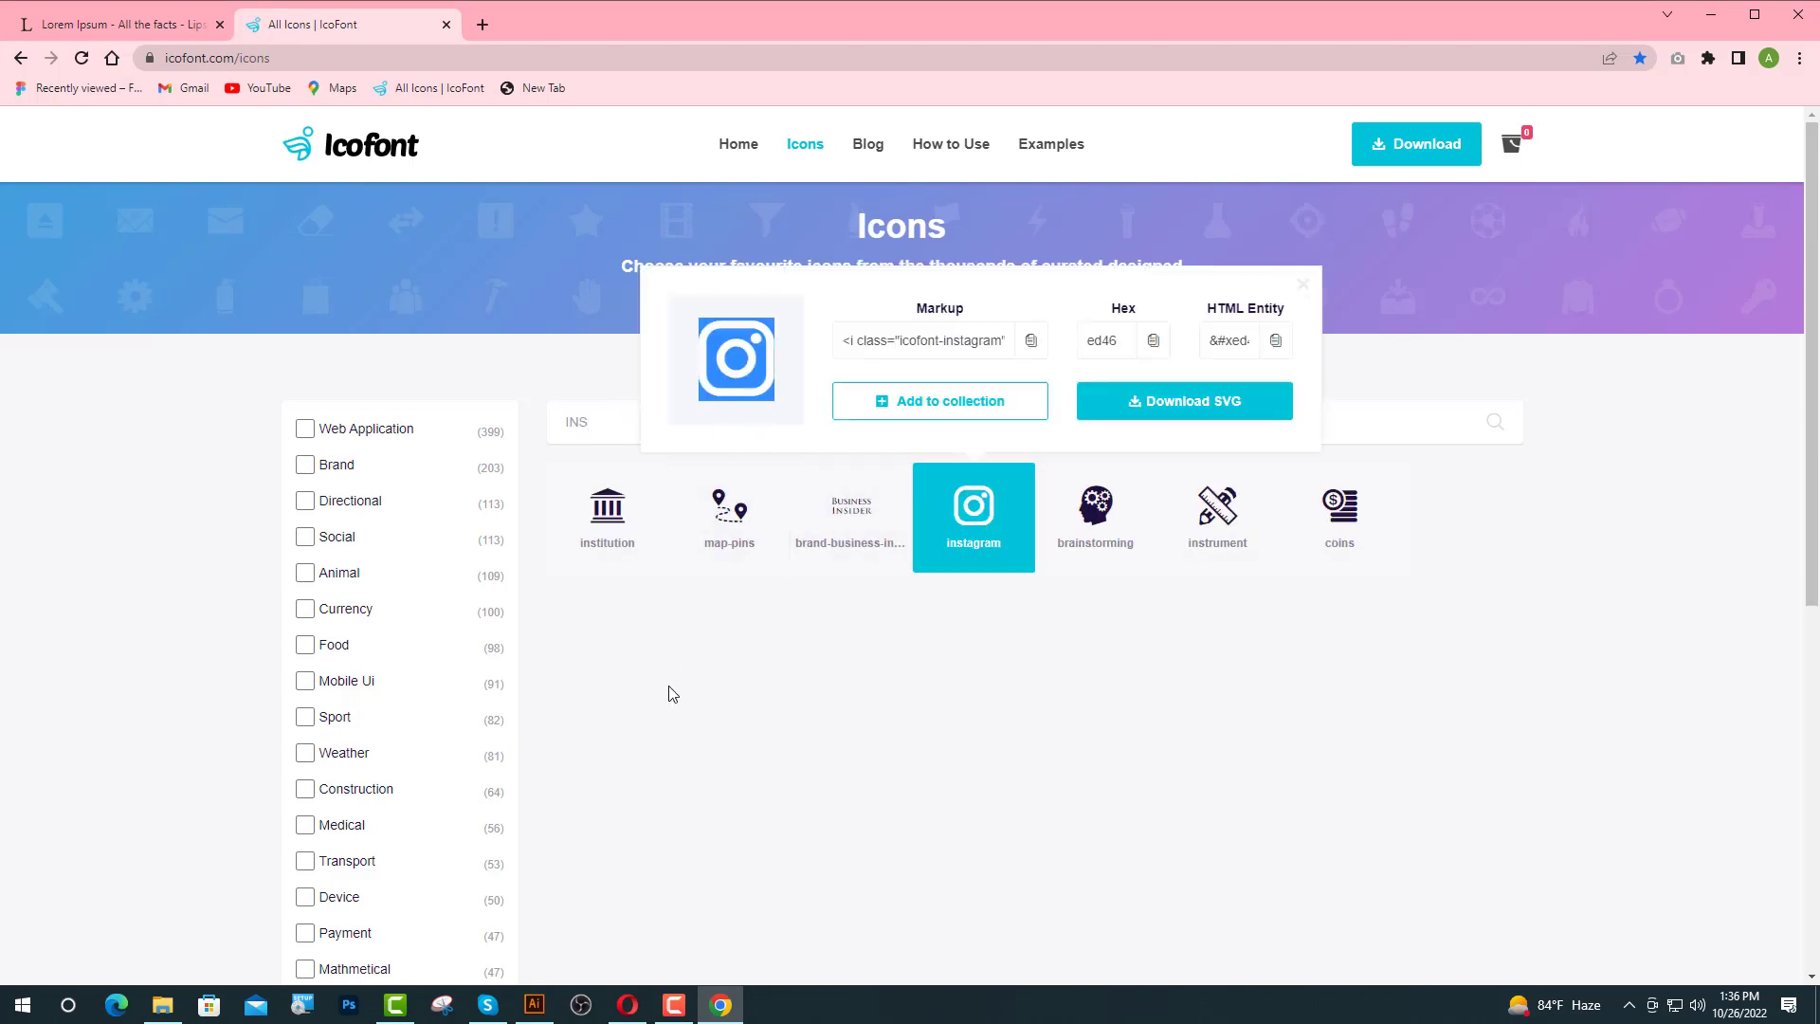
- Switch back to Illustrator, paste the Instagram glyph over the placeholder text, and set its font to icofont
{"action": "left_click", "coordinate": [534, 1005]}
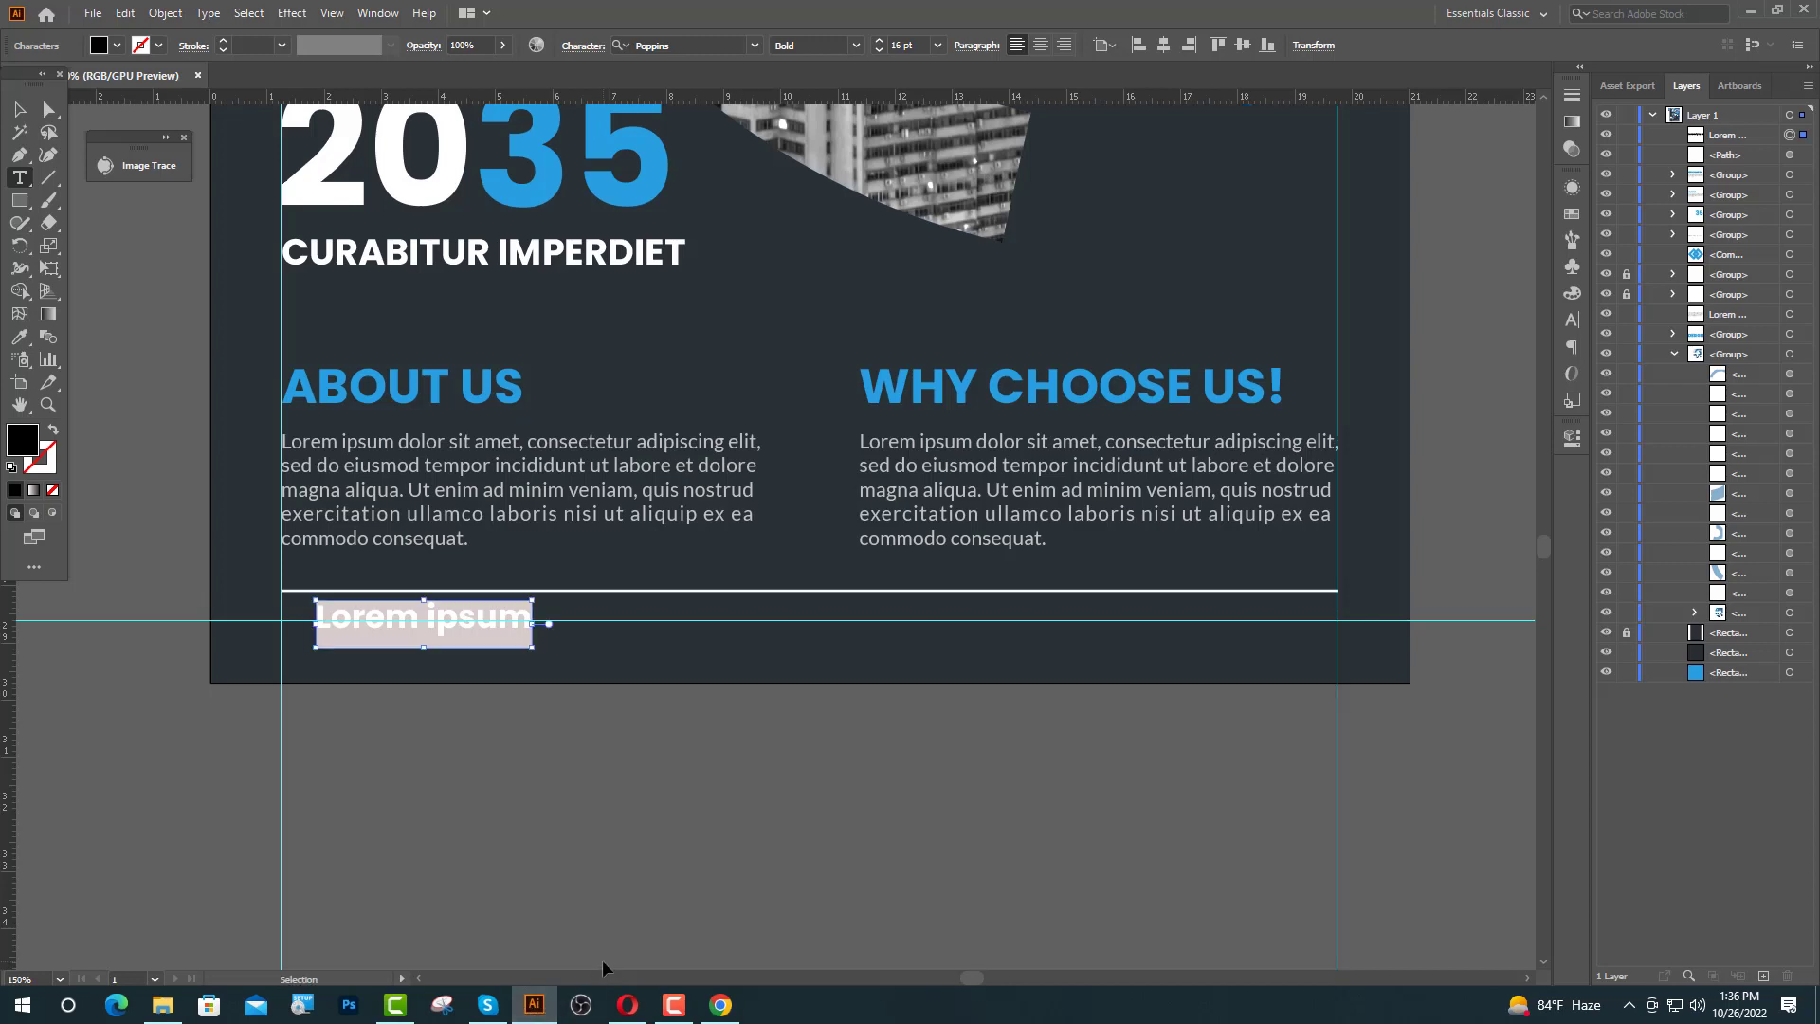
{"action": "key", "text": "ctrl+v"}
{"action": "scroll", "coordinate": [346, 622], "scroll_direction": "up", "scroll_amount": 1}
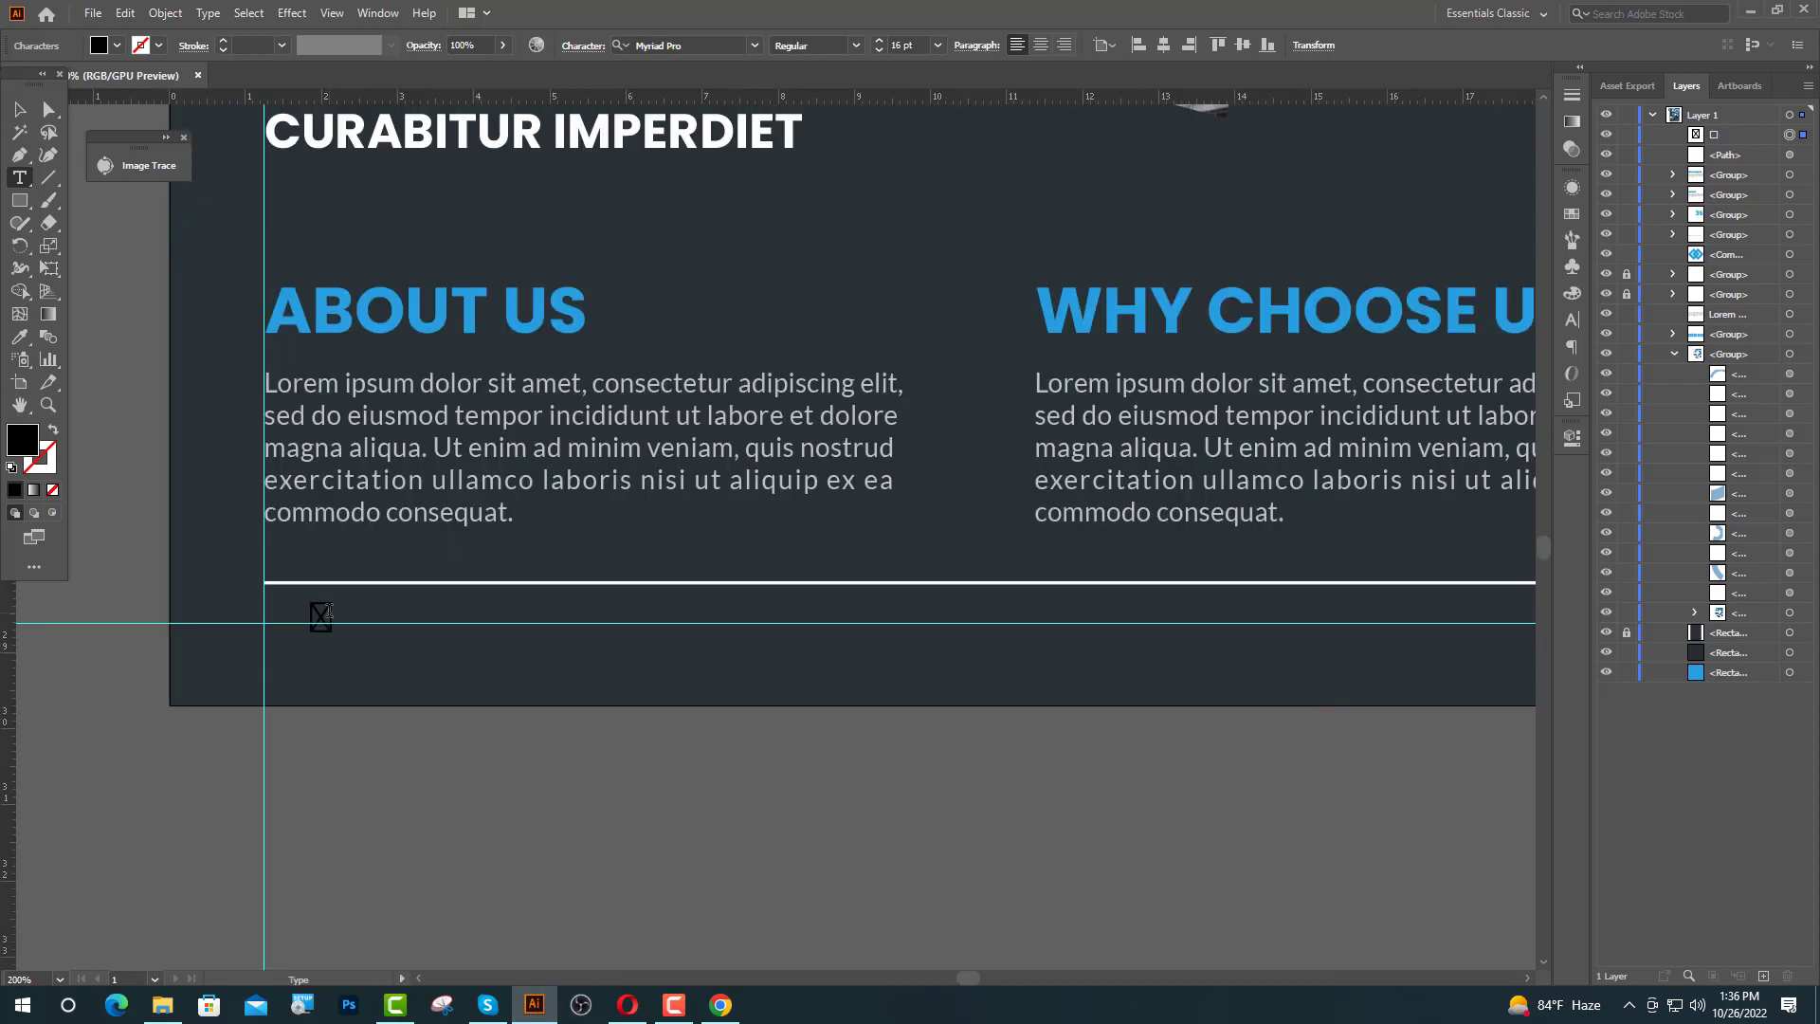
{"action": "double_click", "coordinate": [322, 616]}
{"action": "left_click", "coordinate": [668, 46]}
{"action": "type", "text": "IC"}
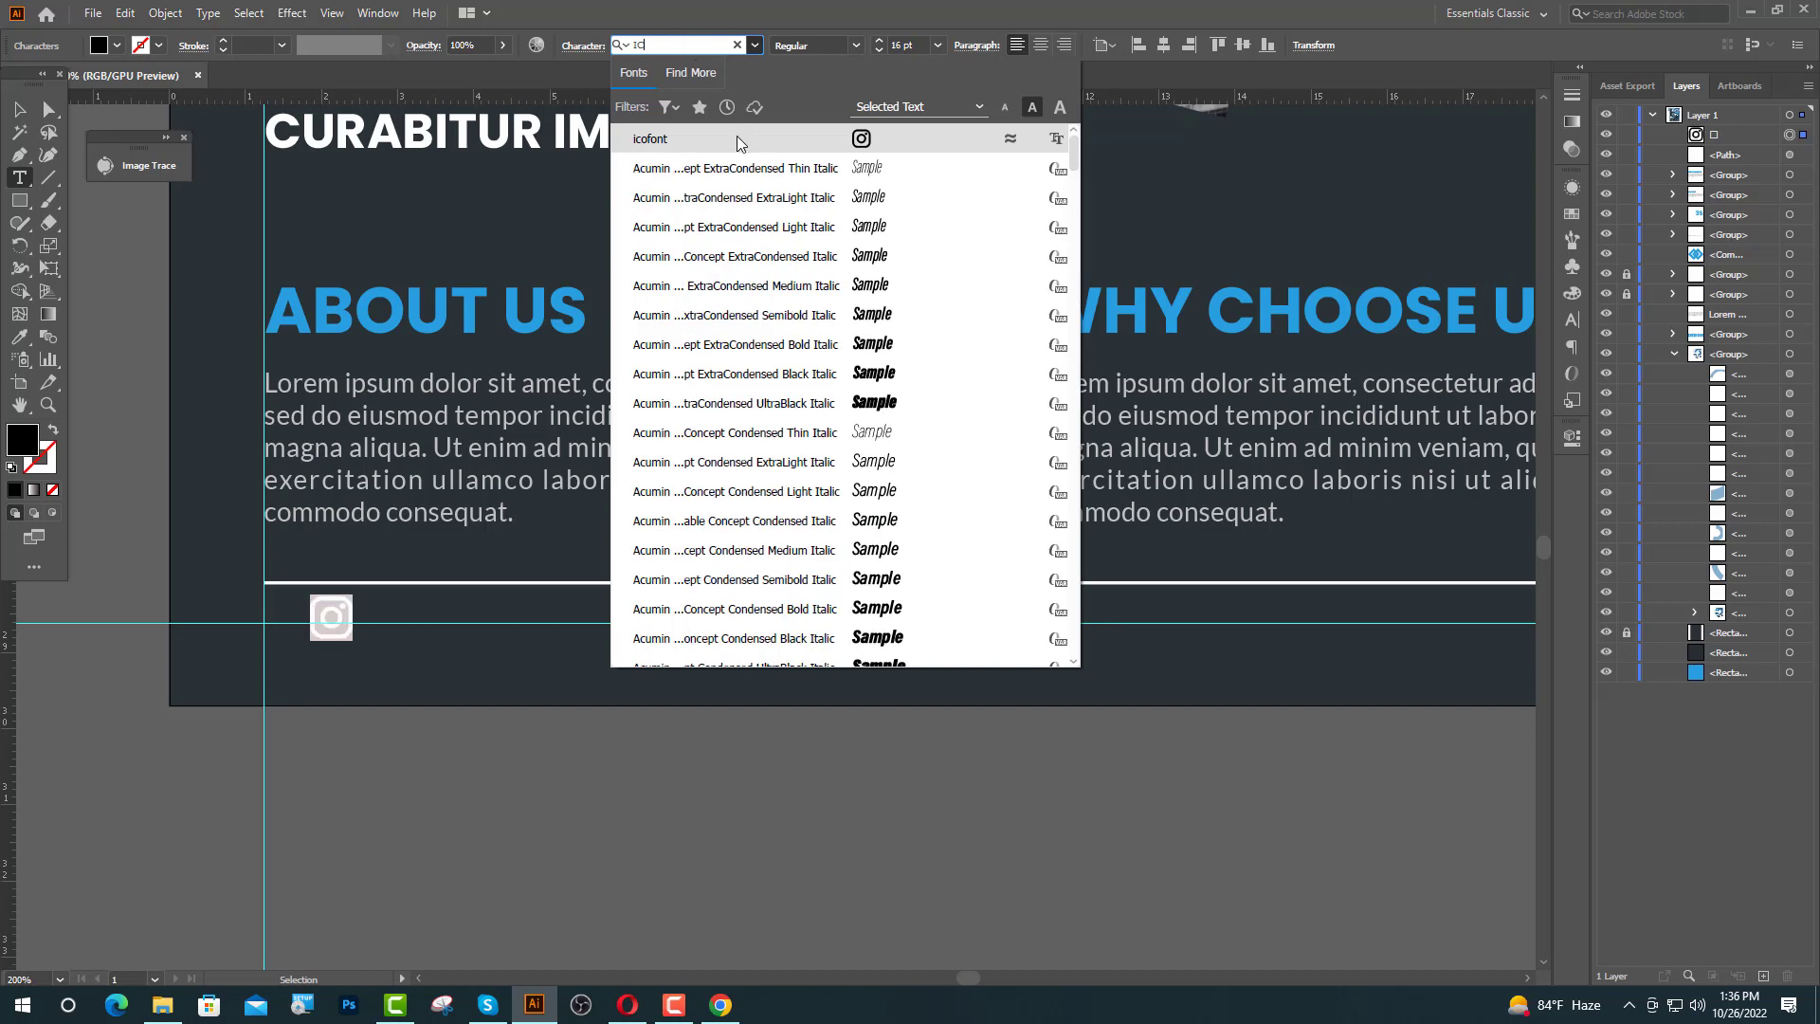
{"action": "left_click", "coordinate": [738, 138]}
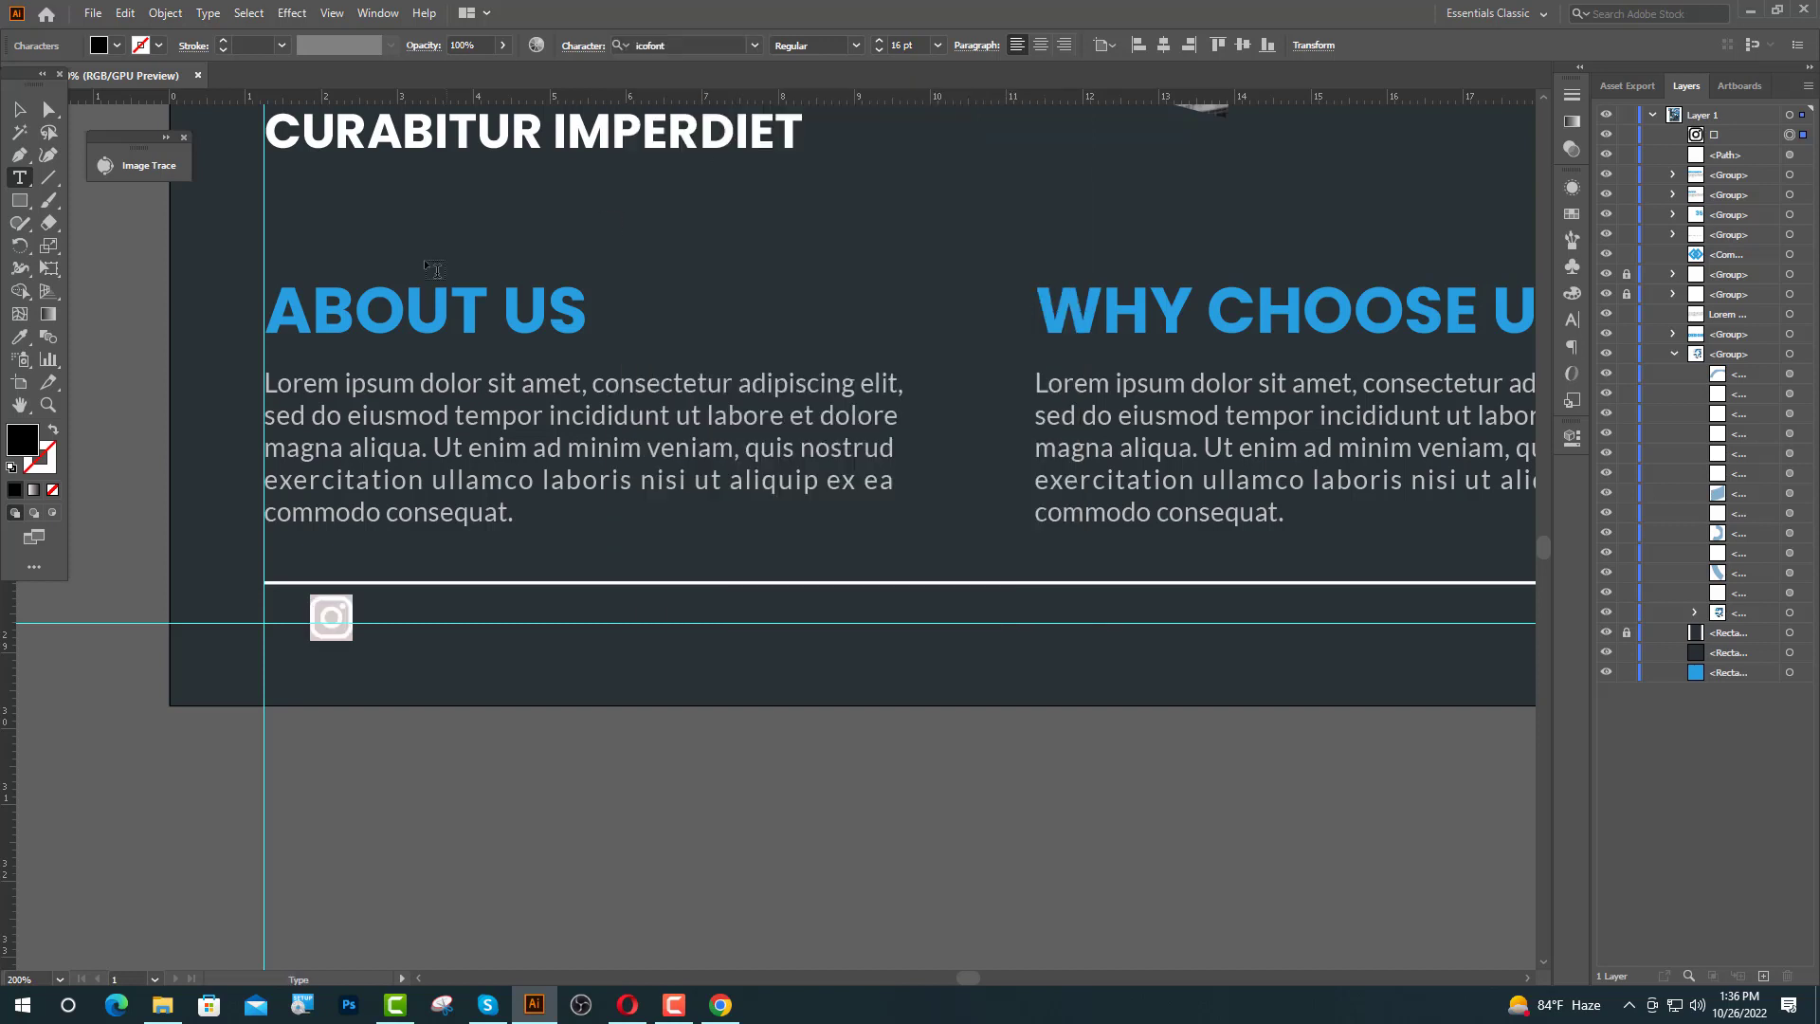
- Fill the Instagram icon with white and move it horizontally to the left margin guide beneath the divider line
{"action": "left_click", "coordinate": [116, 46]}
{"action": "left_click", "coordinate": [39, 79]}
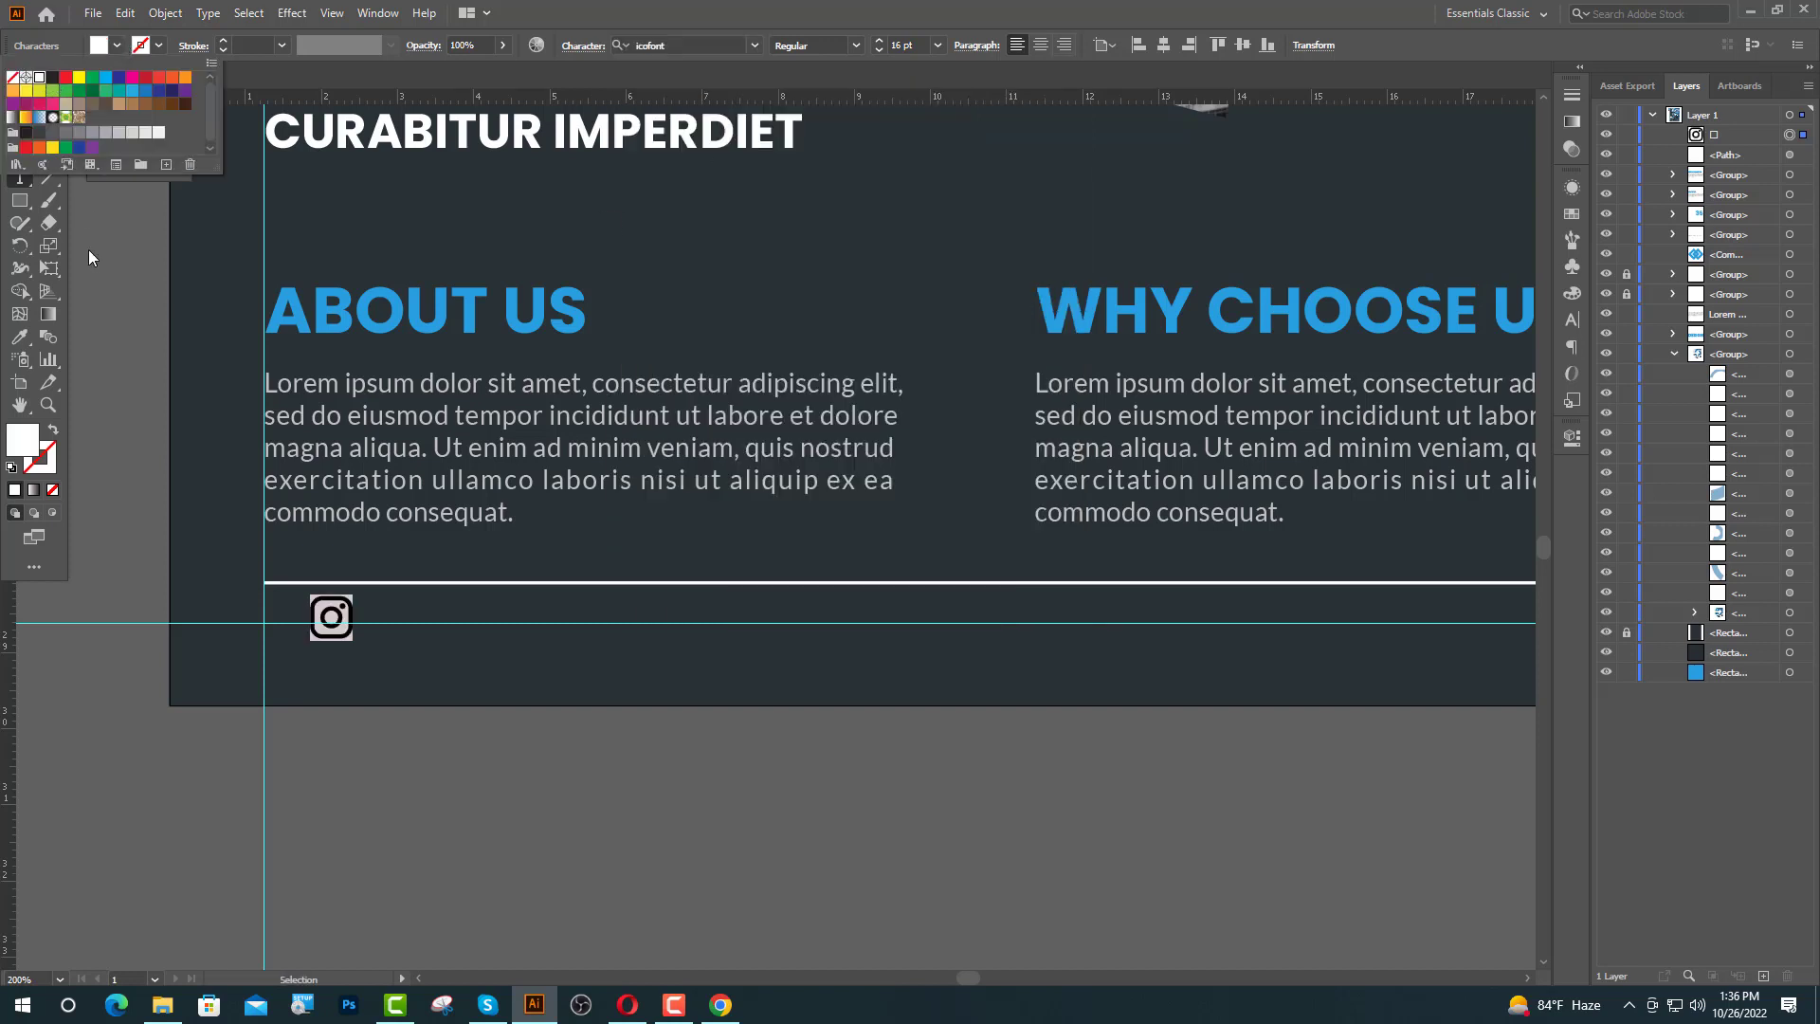
{"action": "key", "text": "Escape"}
{"action": "left_click", "coordinate": [423, 659]}
{"action": "left_click", "coordinate": [340, 635]}
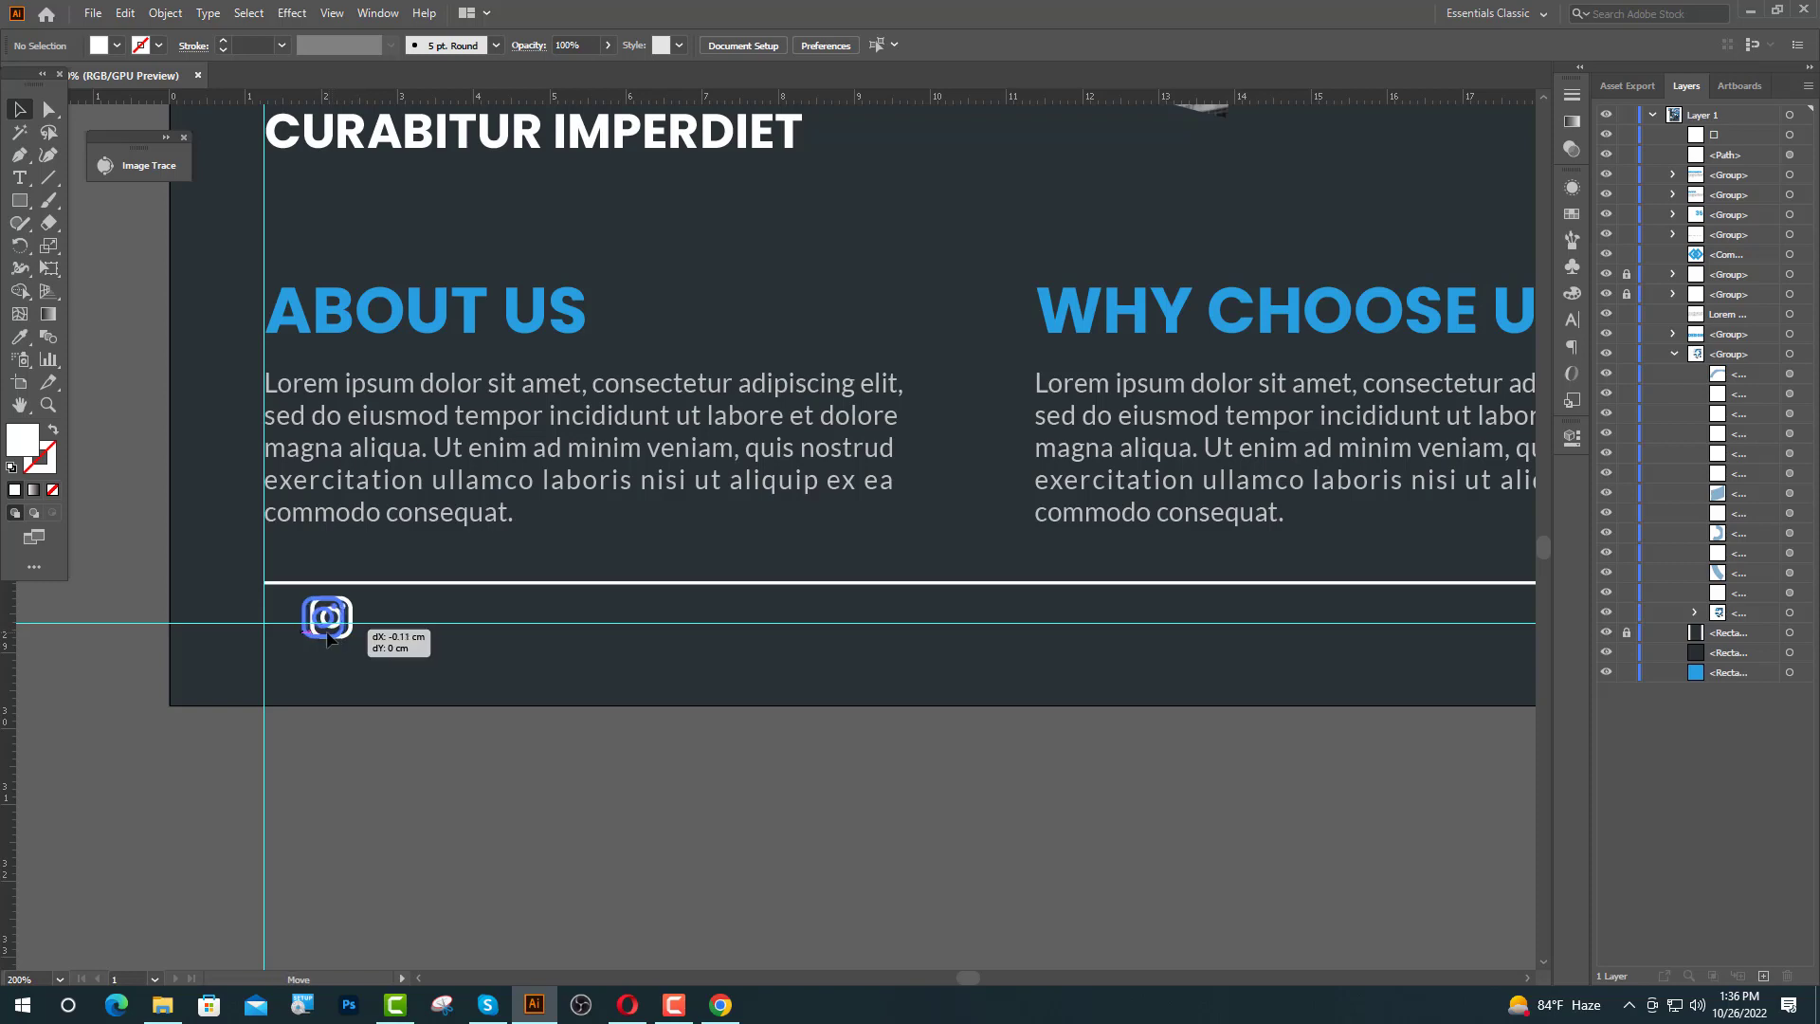
- Recolor the Instagram icon with the light blue sampled from the word "DESIGN" using the Eyedropper, and deselect it
{"action": "key", "text": "ctrl+1"}
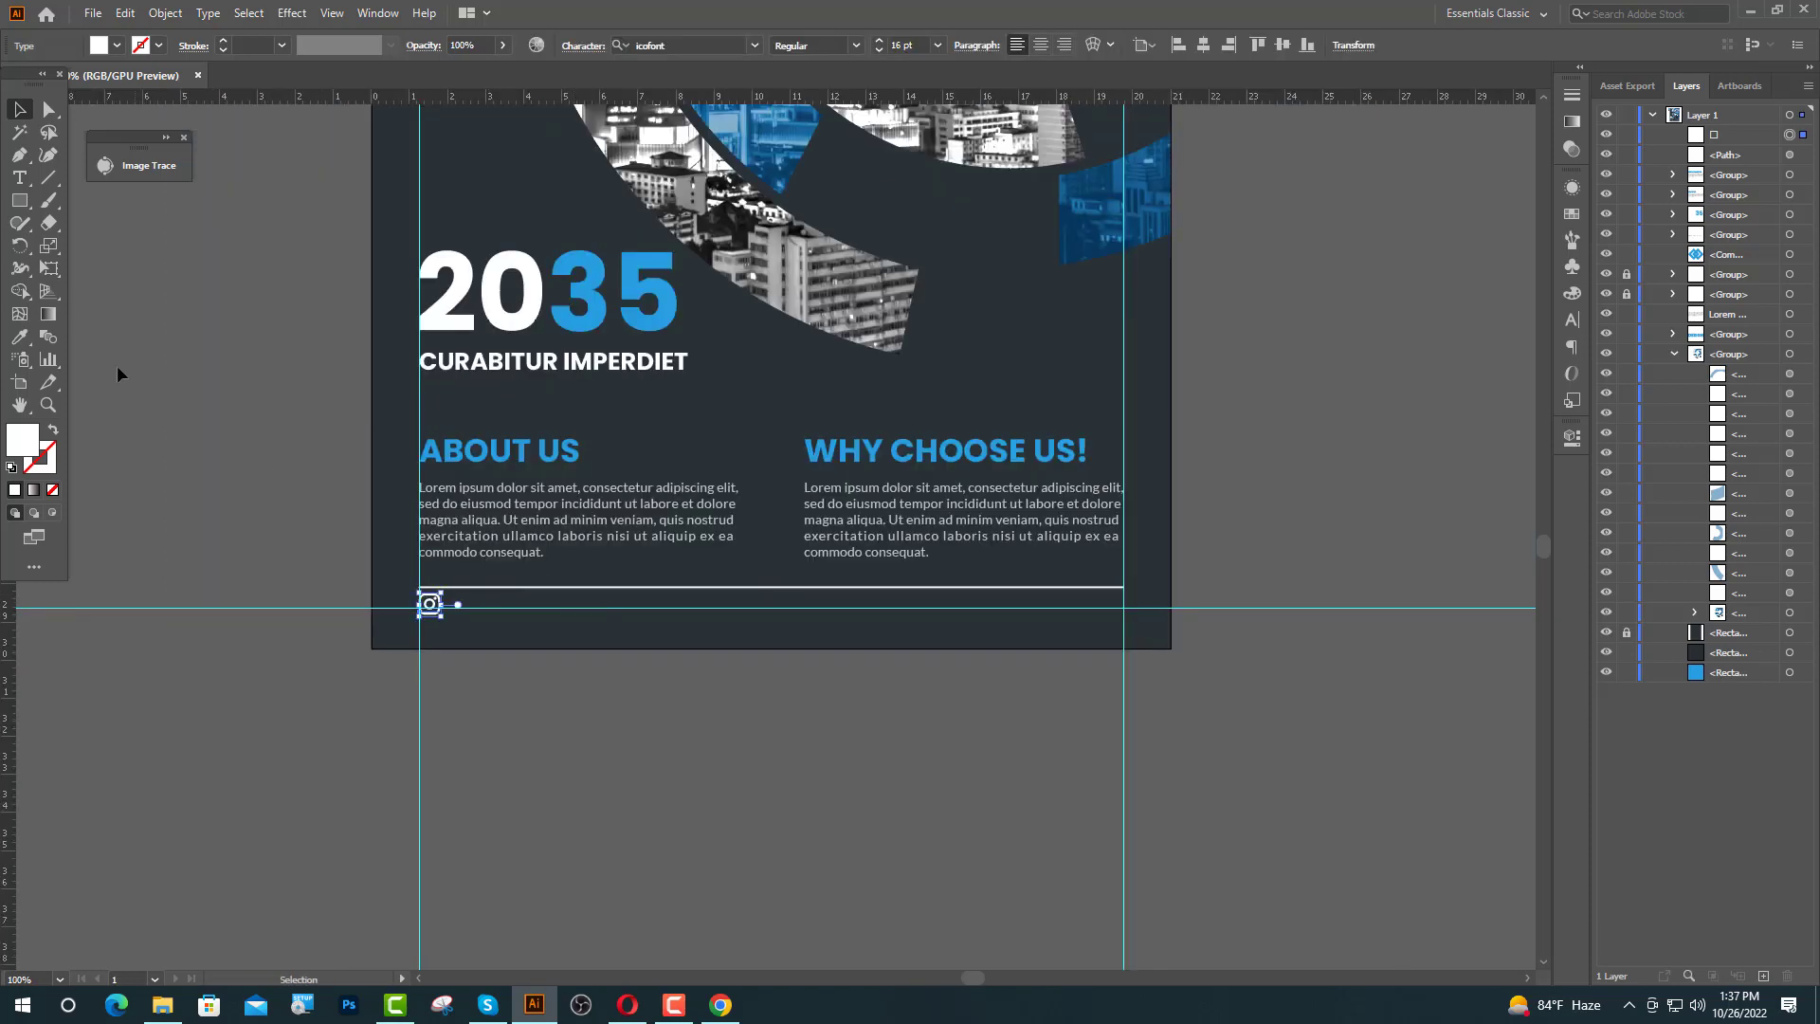
{"action": "left_click", "coordinate": [19, 336]}
{"action": "key", "text": "ctrl+minus"}
{"action": "key", "text": "ctrl+minus"}
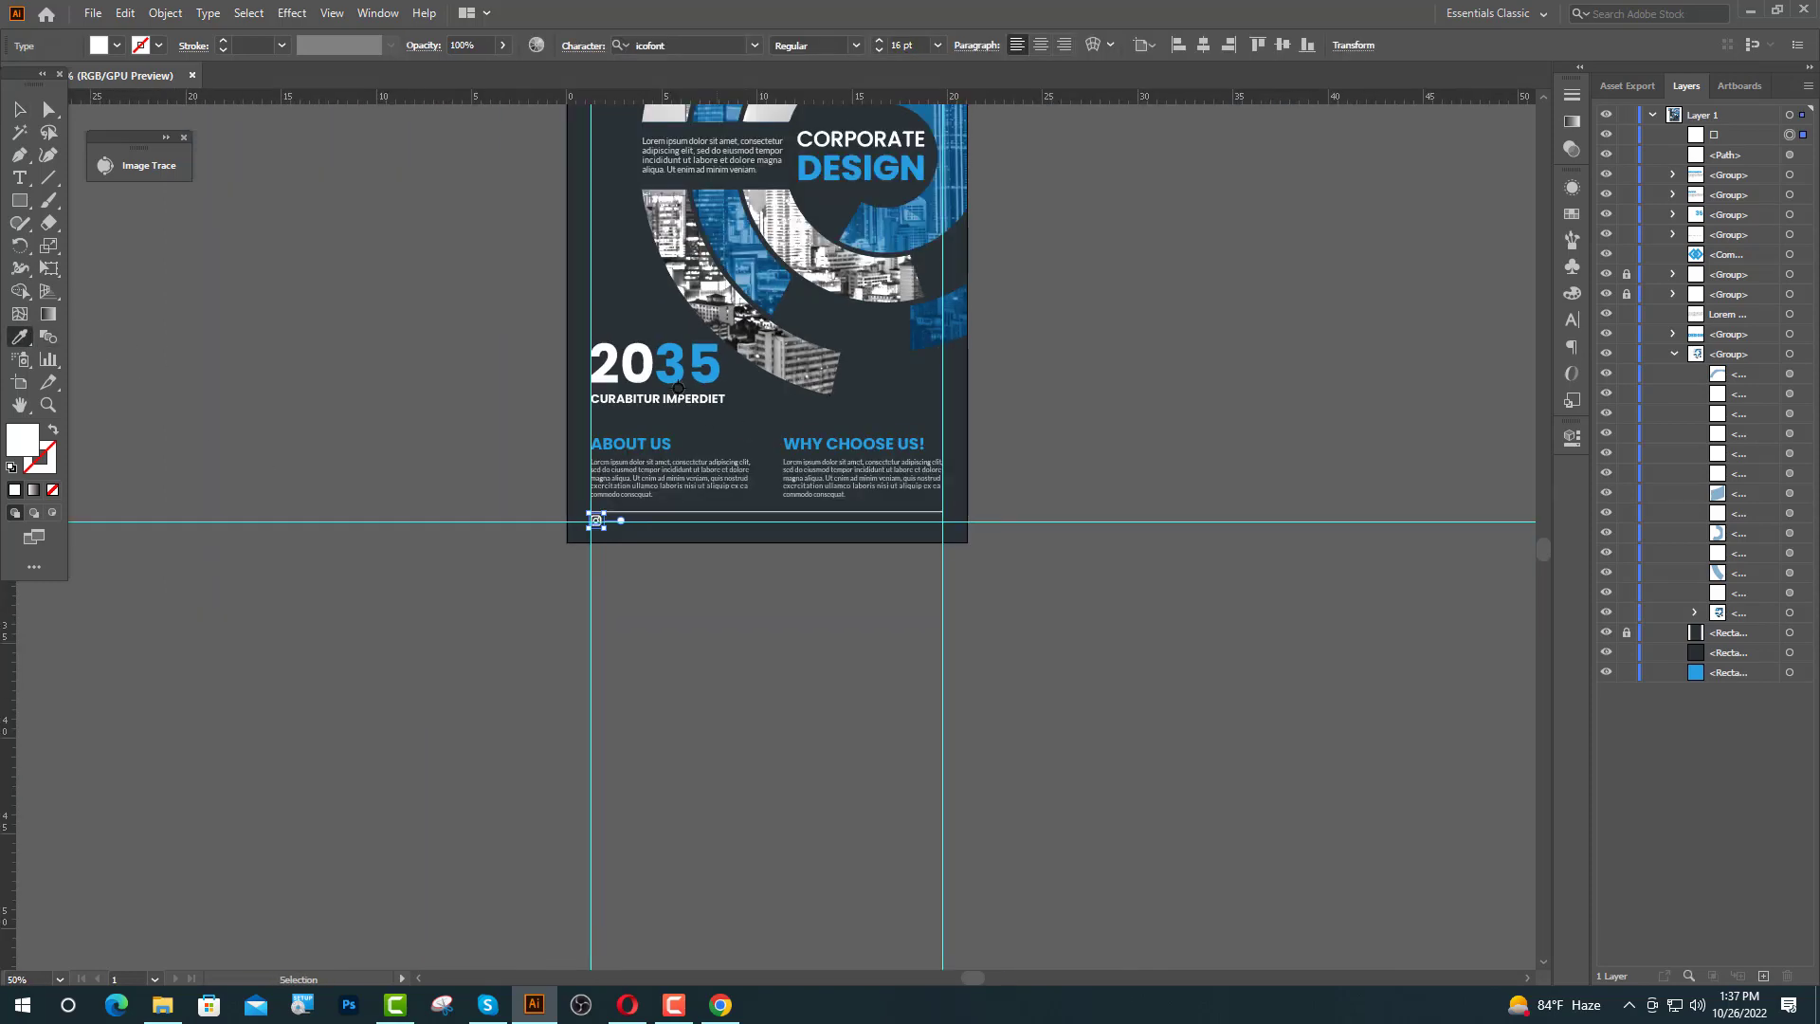
{"action": "scroll", "coordinate": [767, 380], "scroll_direction": "up", "scroll_amount": 1}
{"action": "left_click", "coordinate": [809, 225]}
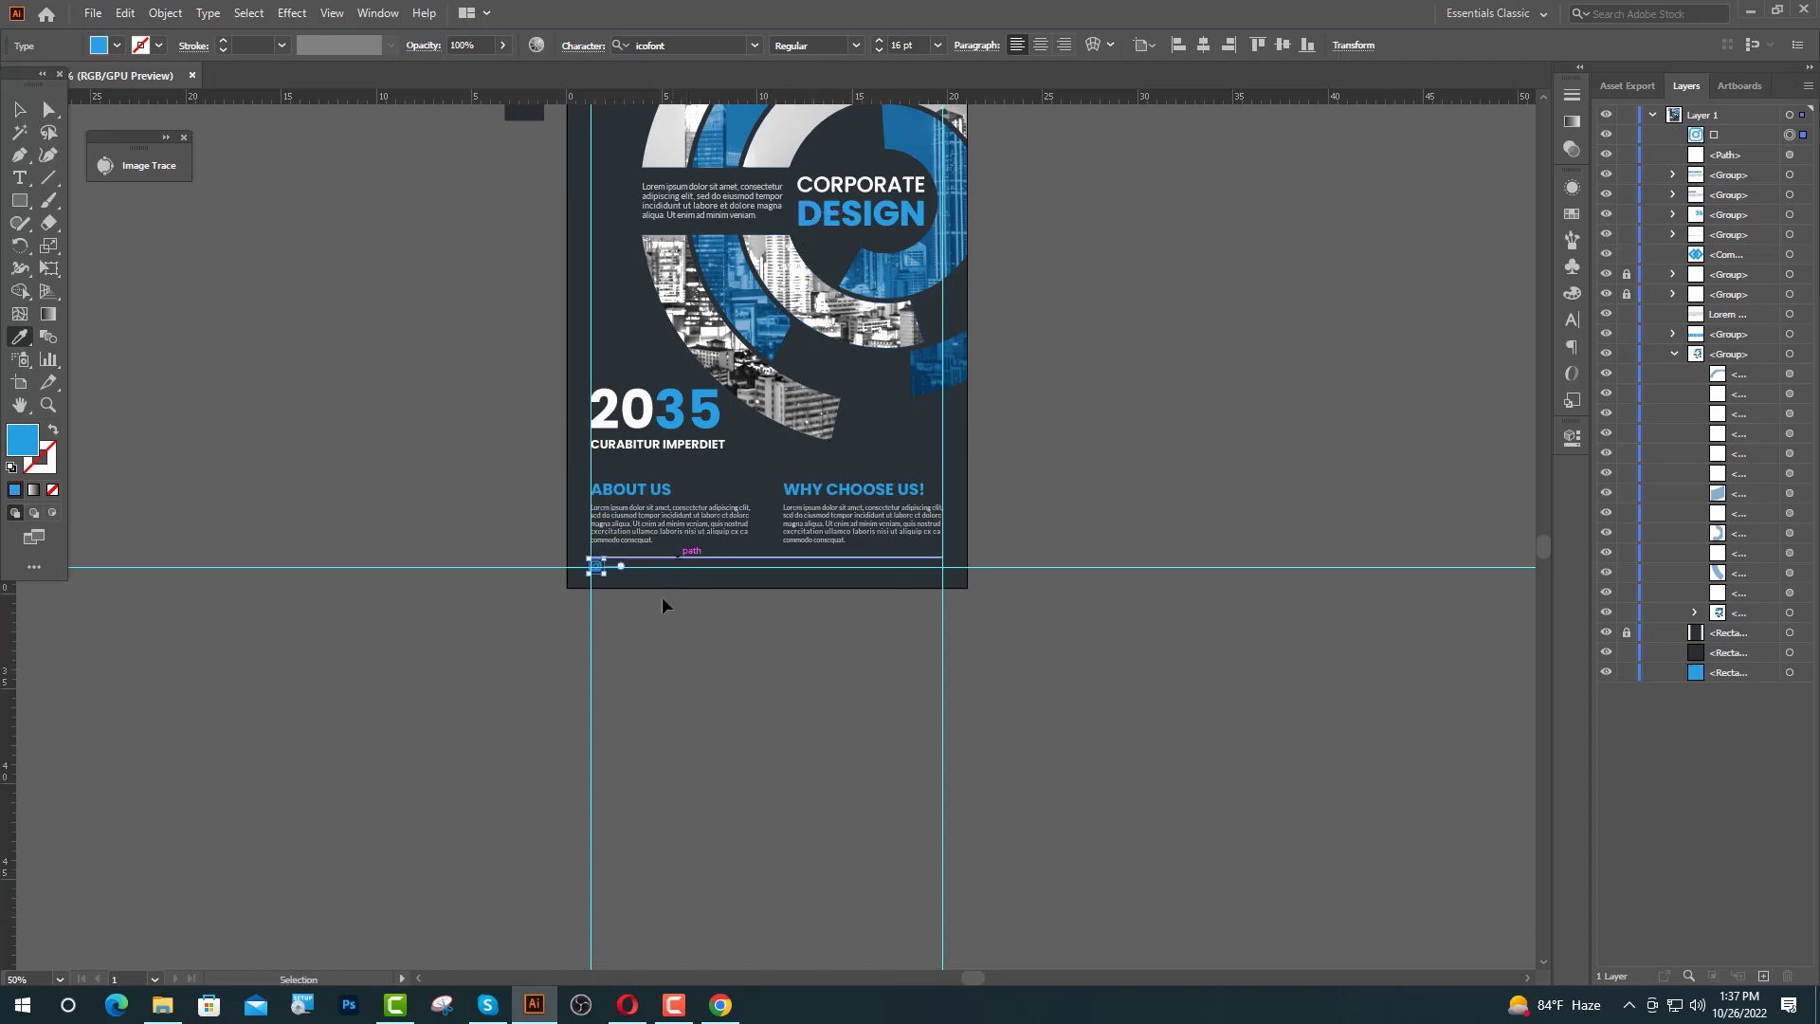
{"action": "scroll", "coordinate": [623, 596], "scroll_direction": "up", "scroll_amount": 6}
{"action": "key", "text": "ctrl+shift+a"}
{"action": "left_click", "coordinate": [20, 110]}
- Add the text "@ Lorem ipsum" just right of the Instagram icon
{"action": "left_click", "coordinate": [19, 178]}
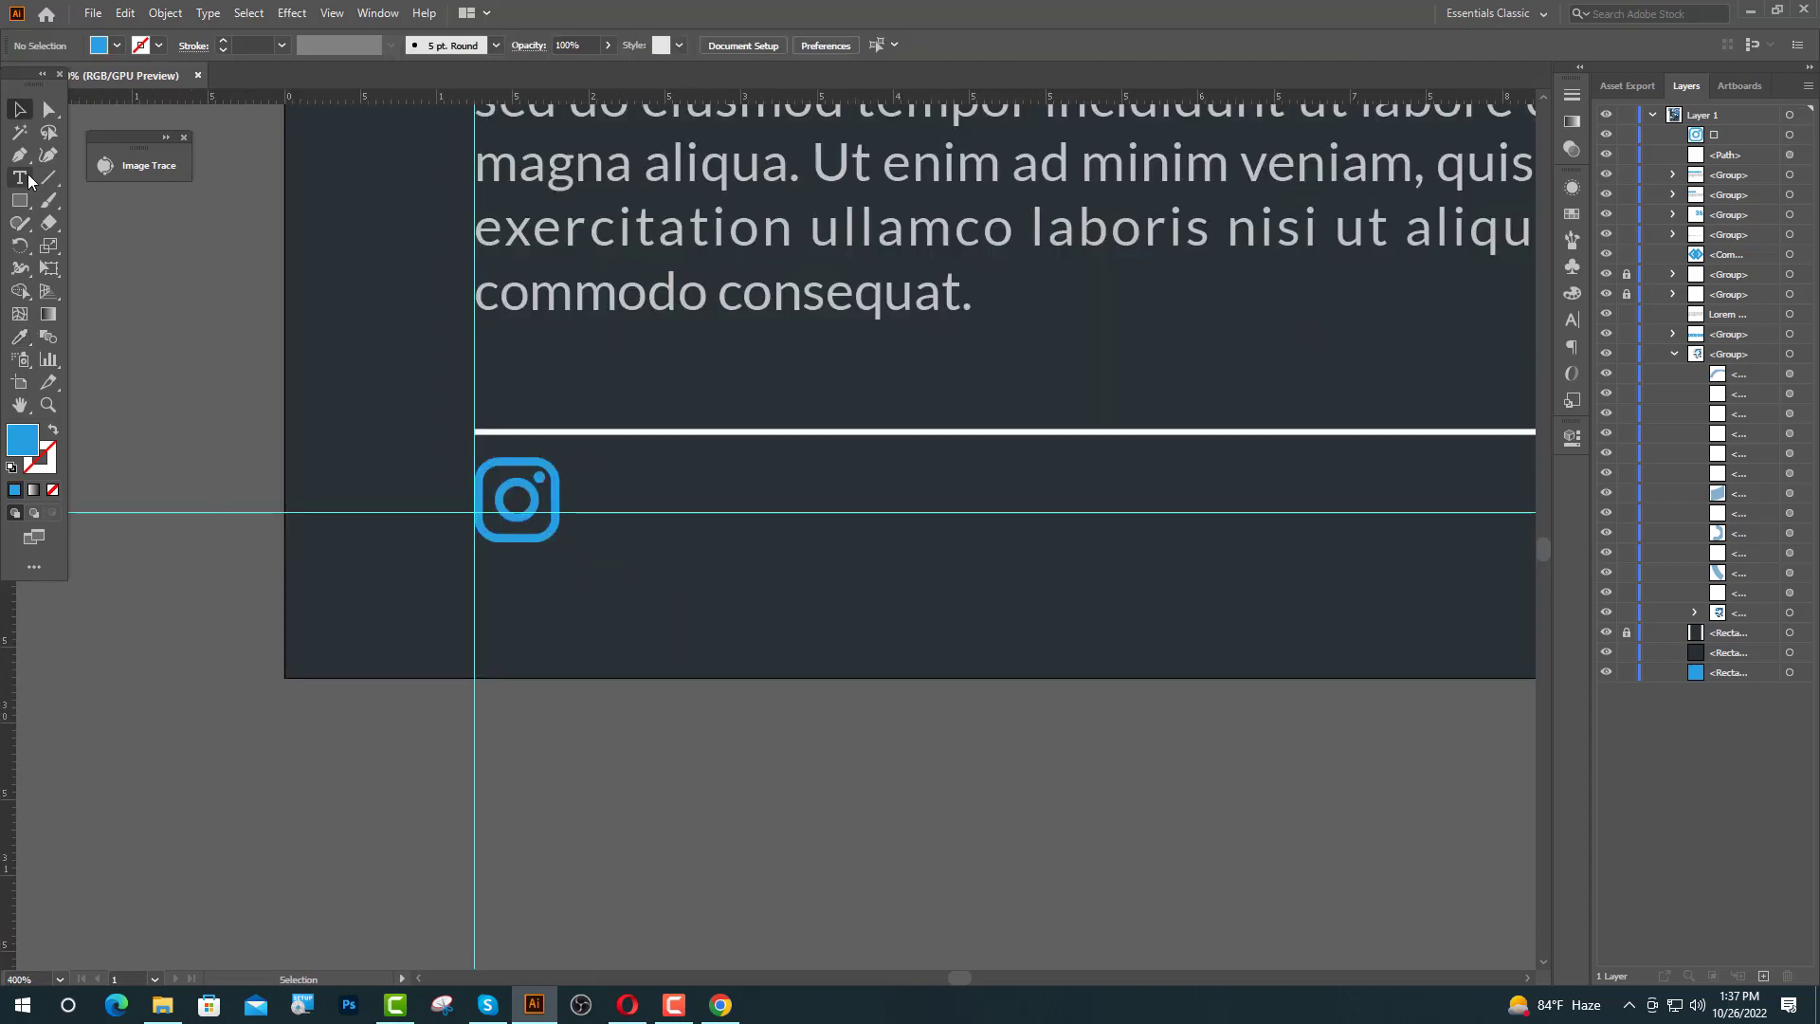
{"action": "left_click", "coordinate": [630, 513]}
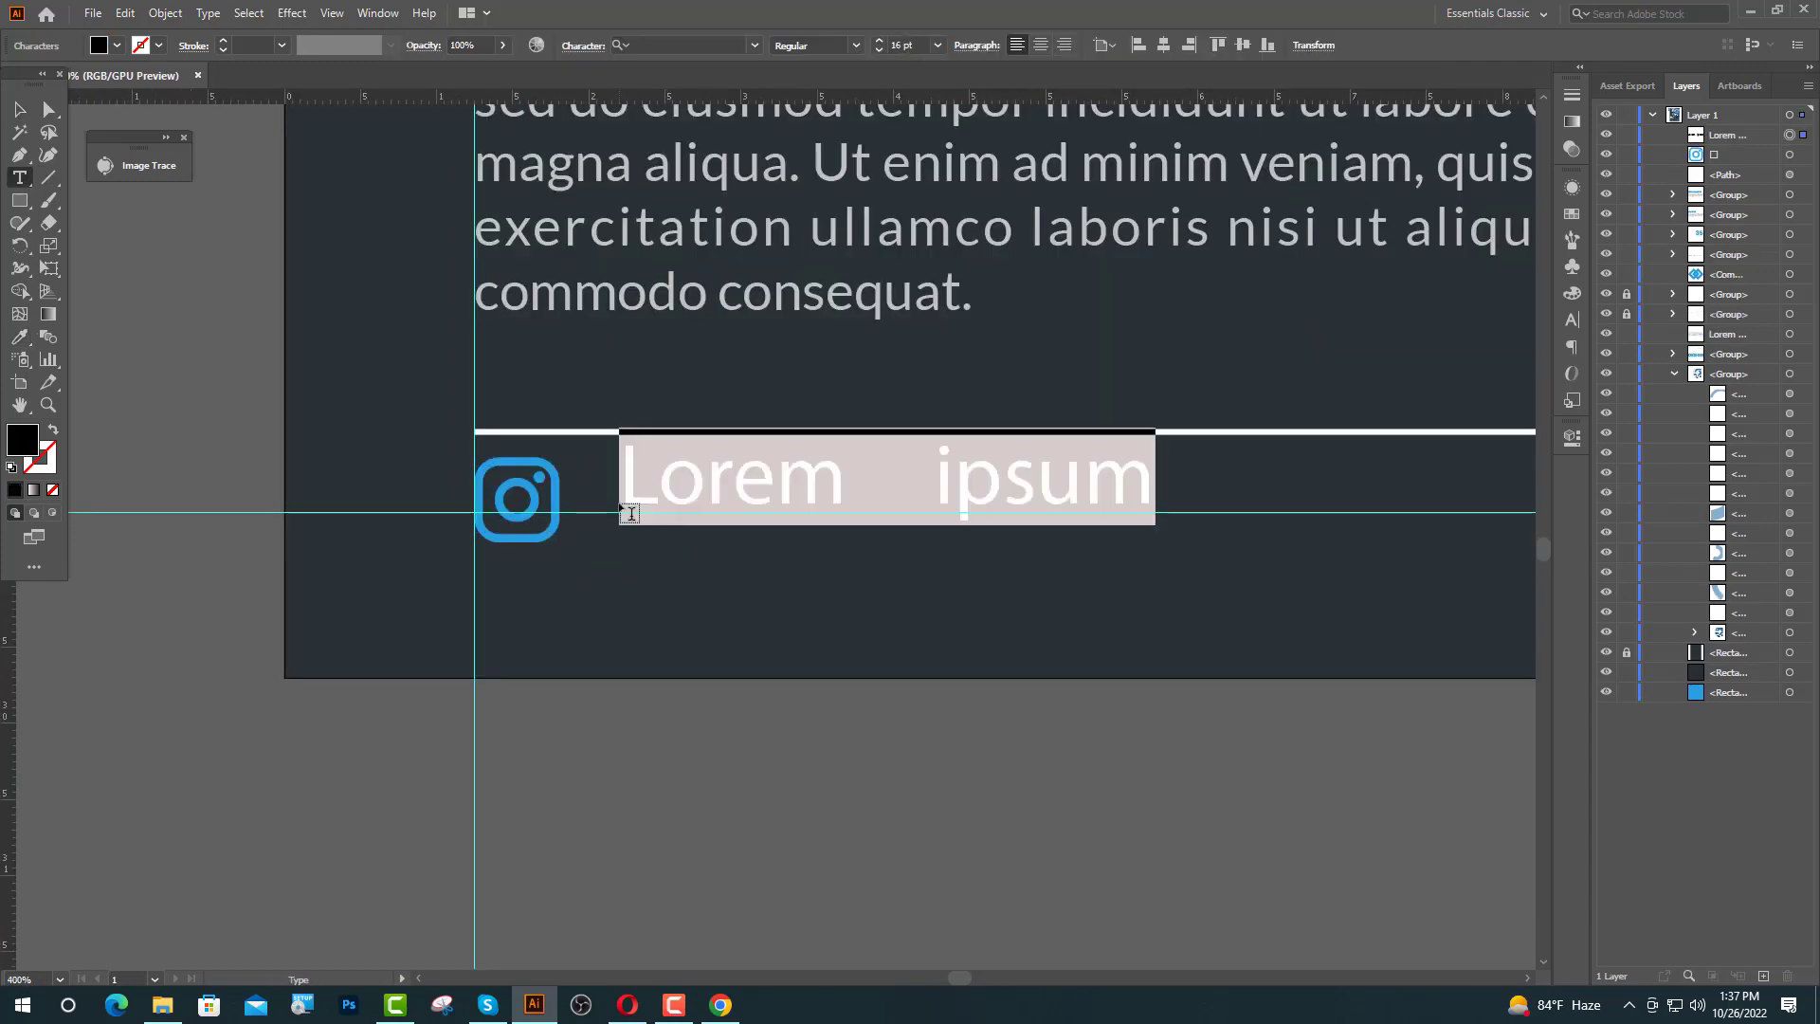
{"action": "type", "text": "@ Lor"}
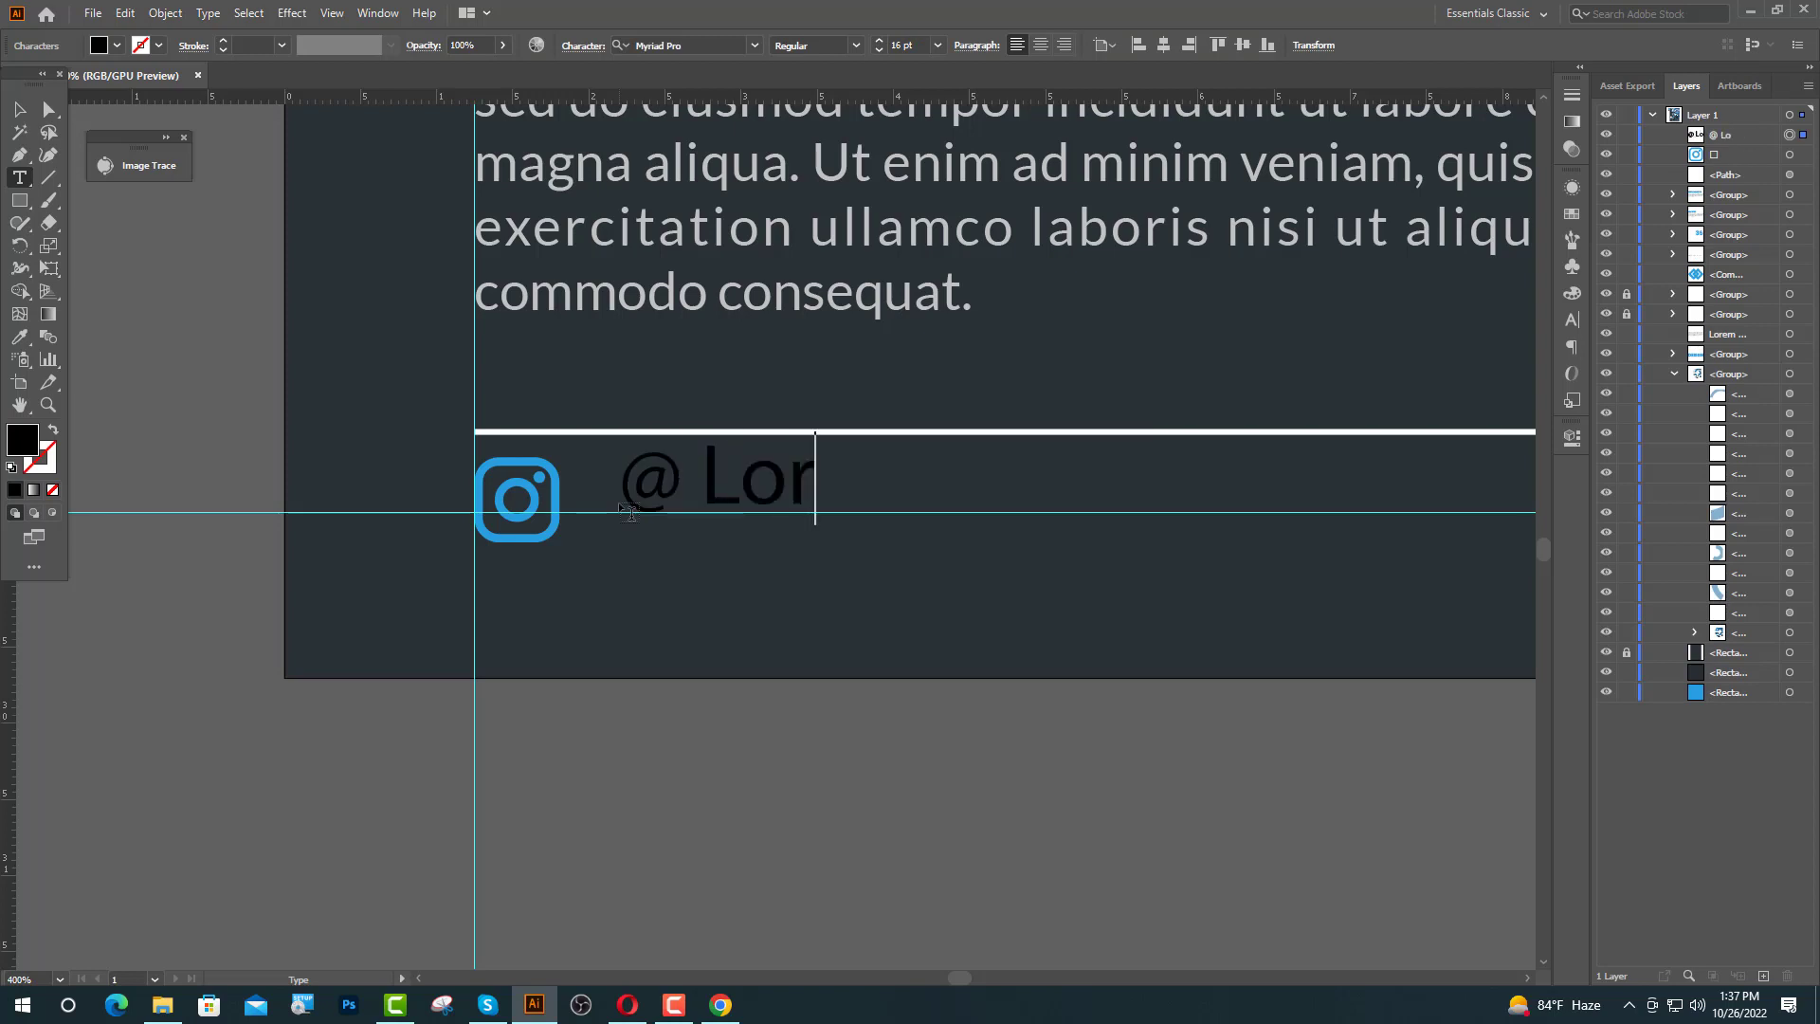
{"action": "type", "text": "em ipsum"}
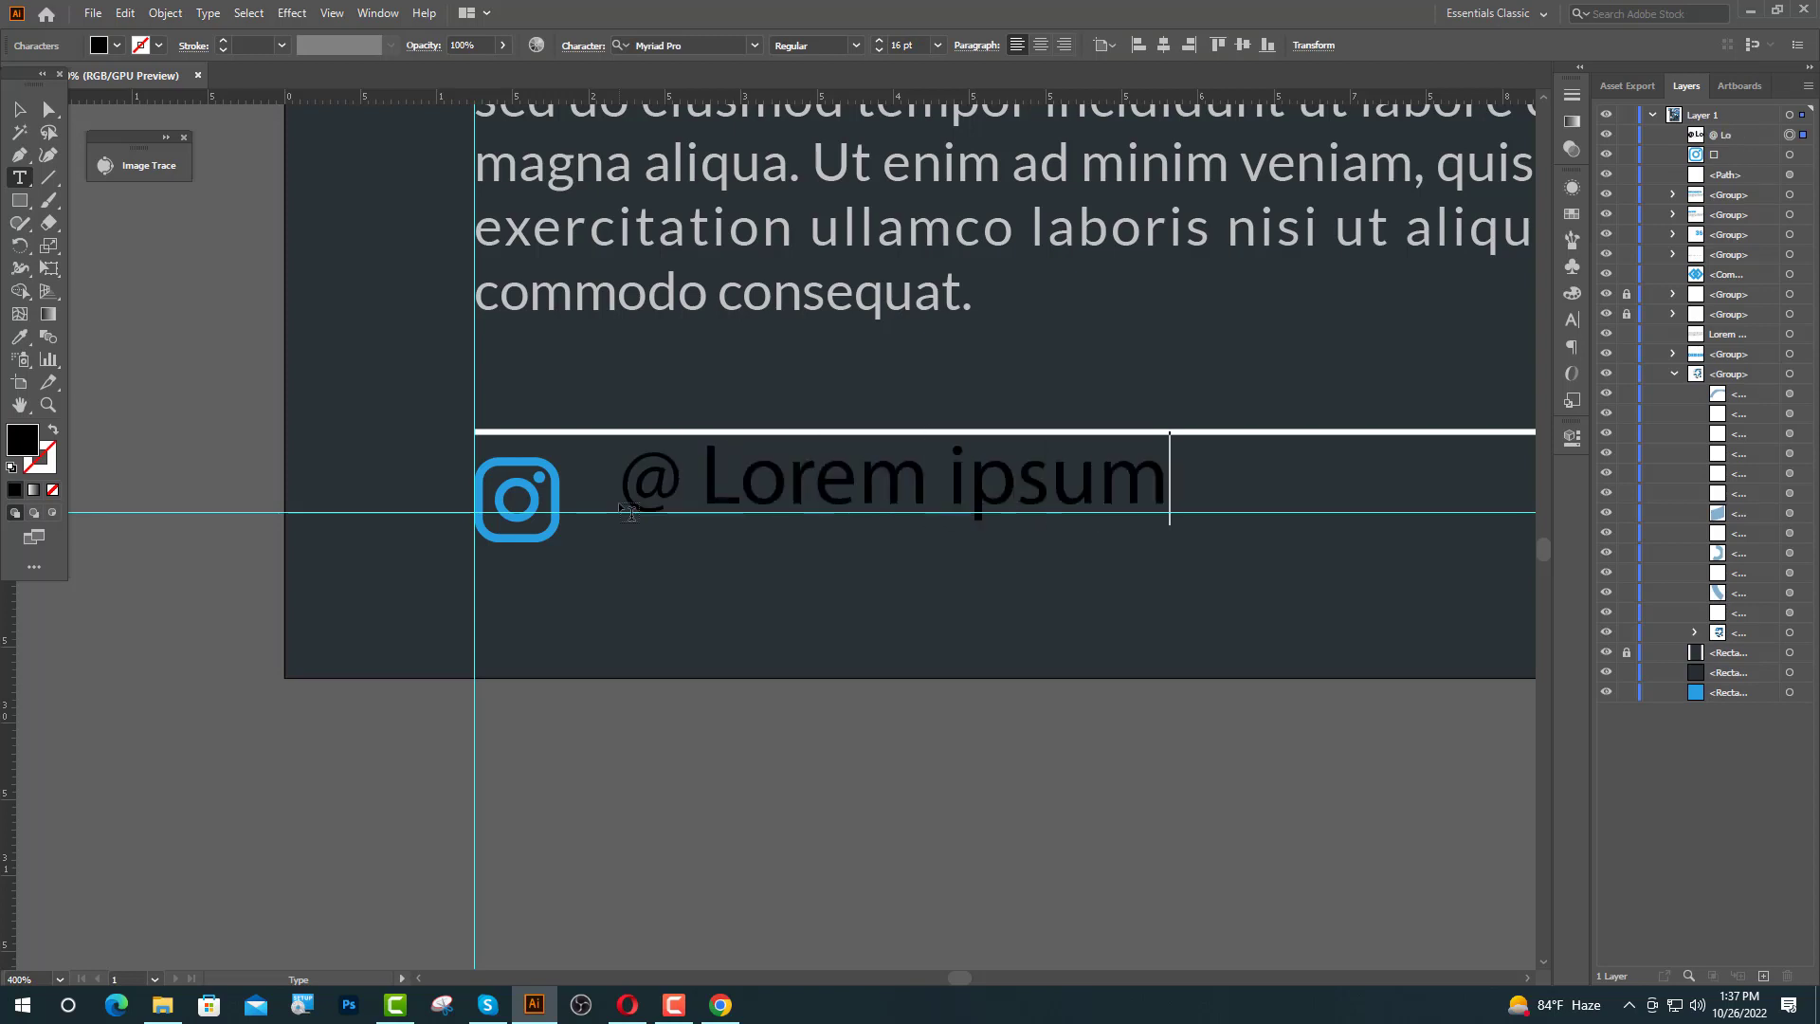
{"action": "key", "text": "Escape"}
- Format the "@ Lorem ipsum" text as 12 pt Lato Bold with the fill color c1c1c1
{"action": "left_click", "coordinate": [894, 46]}
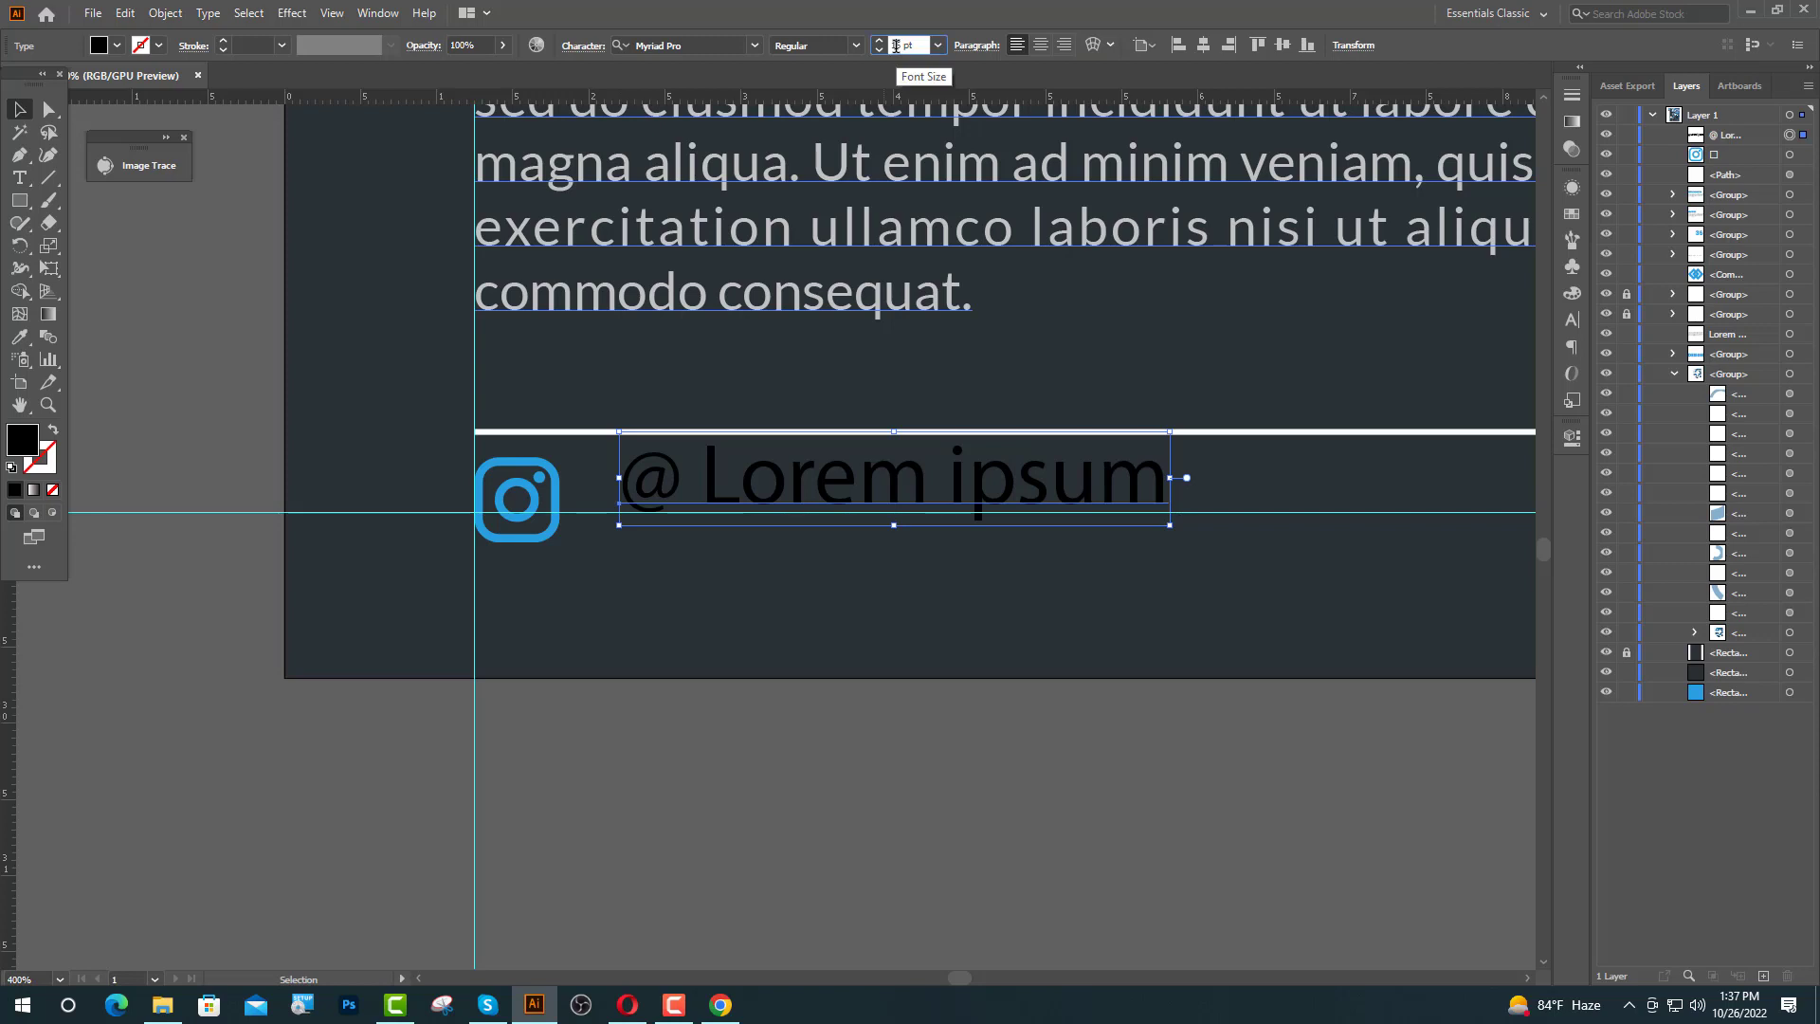
{"action": "type", "text": "12"}
{"action": "key", "text": "Return"}
{"action": "left_click", "coordinate": [686, 44]}
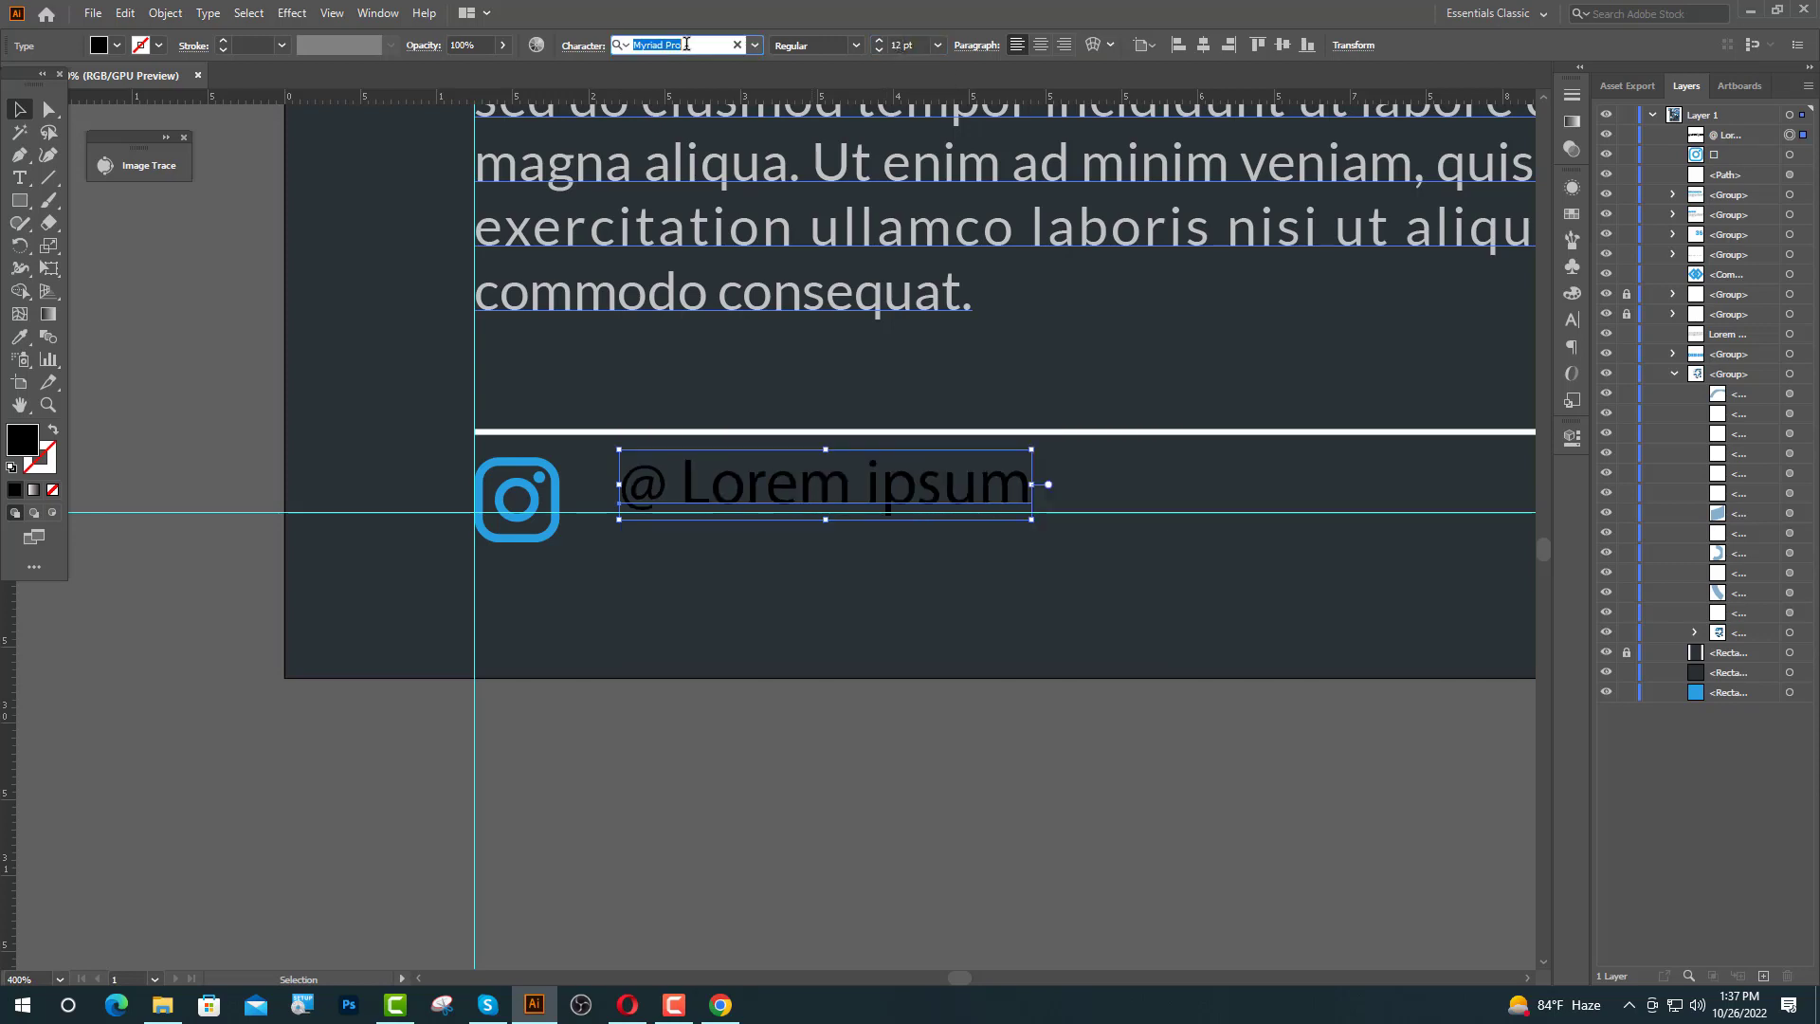
{"action": "type", "text": "la"}
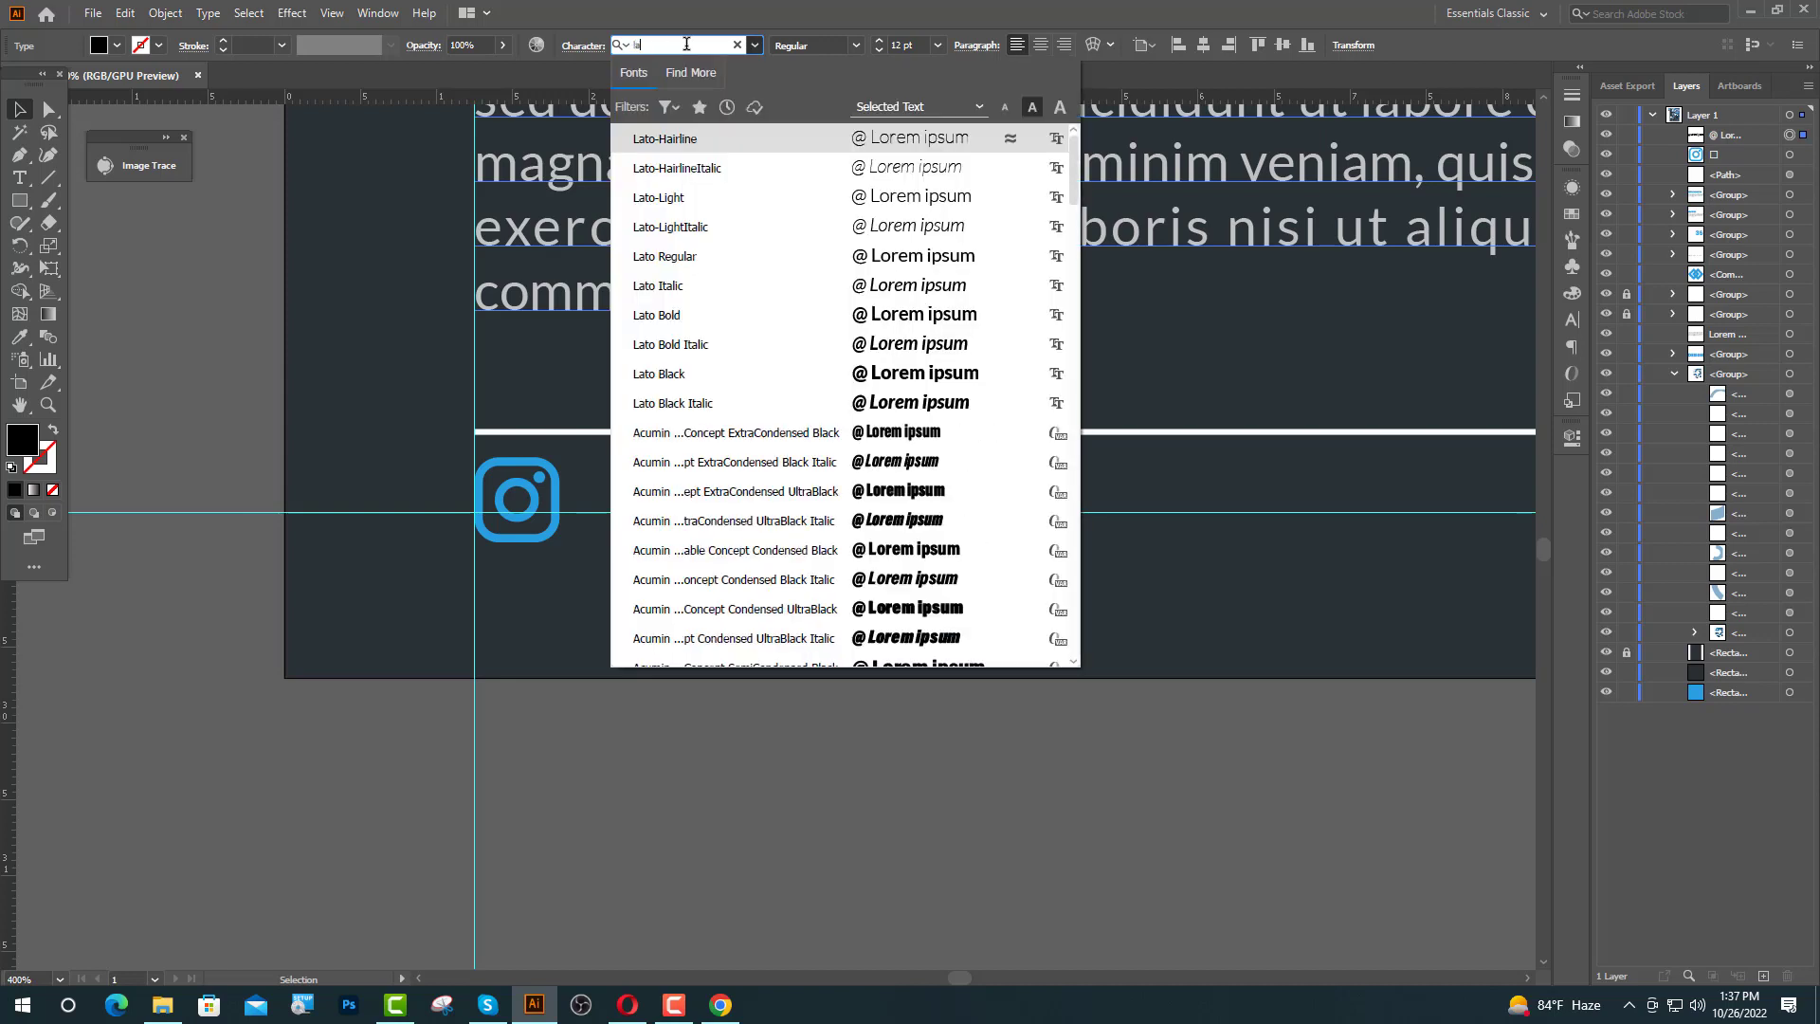
{"action": "left_click", "coordinate": [679, 319]}
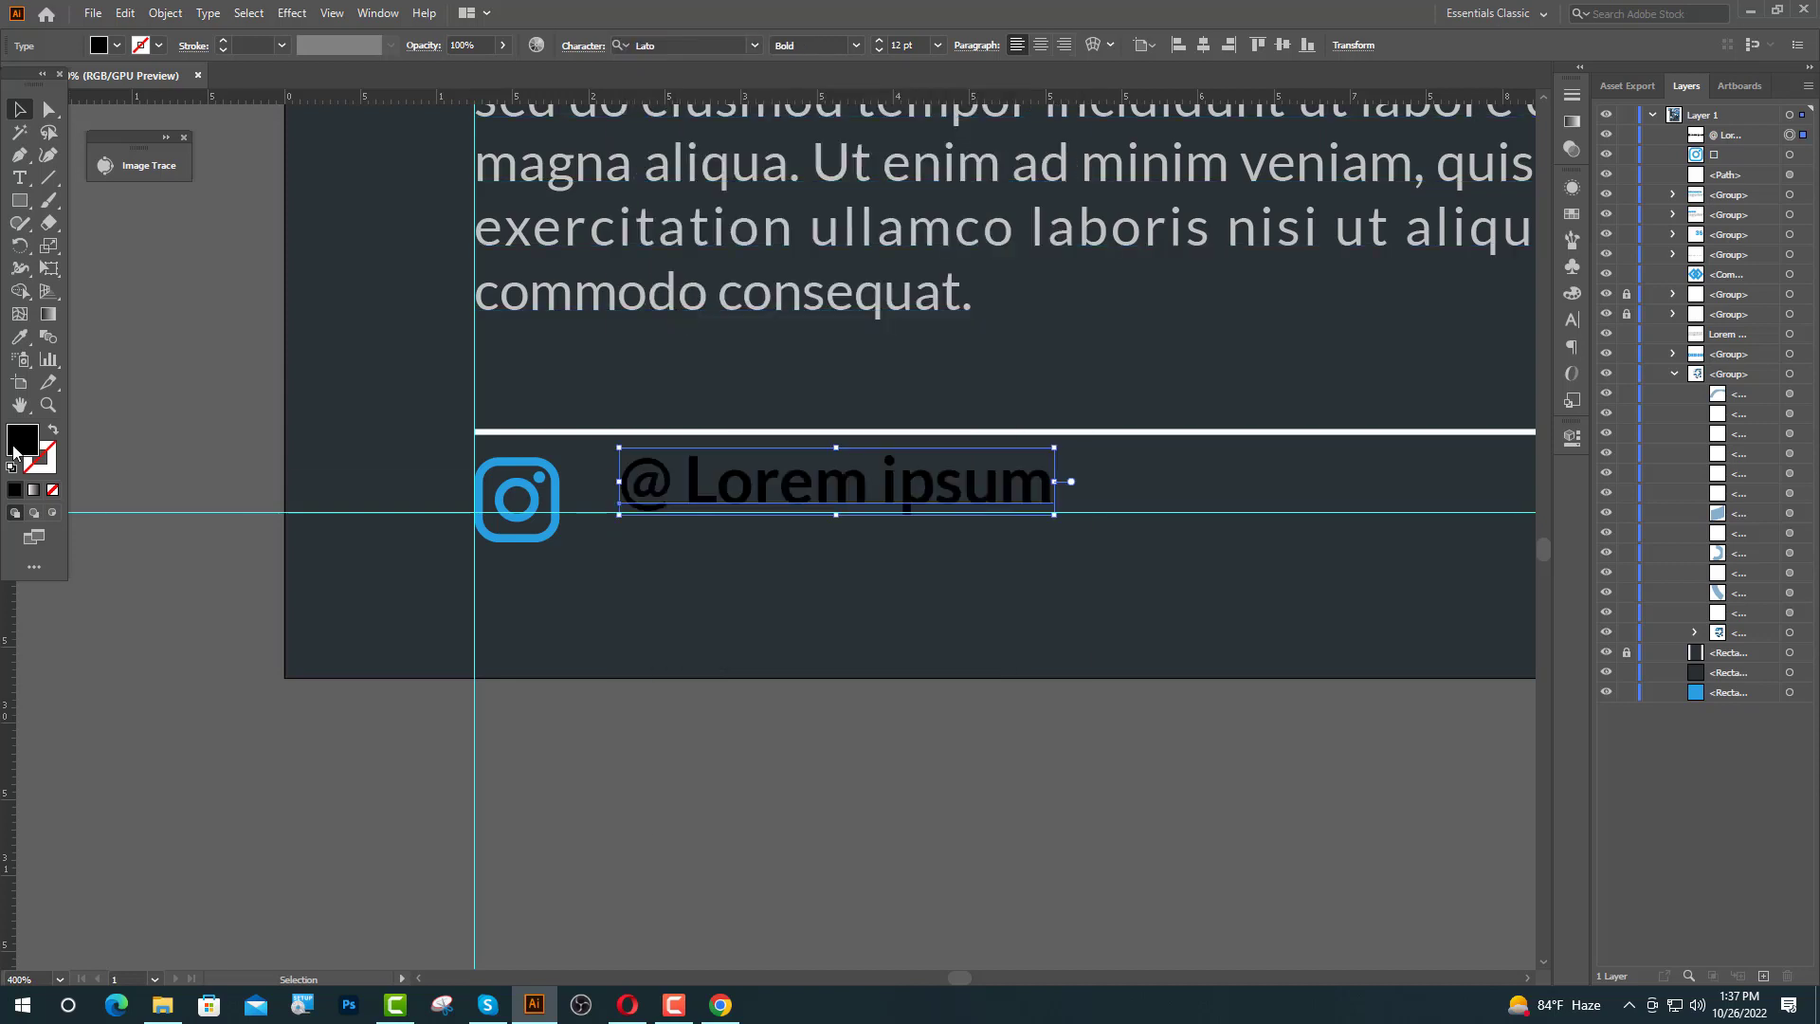
{"action": "double_click", "coordinate": [13, 451]}
{"action": "type", "text": "c1c1c1"}
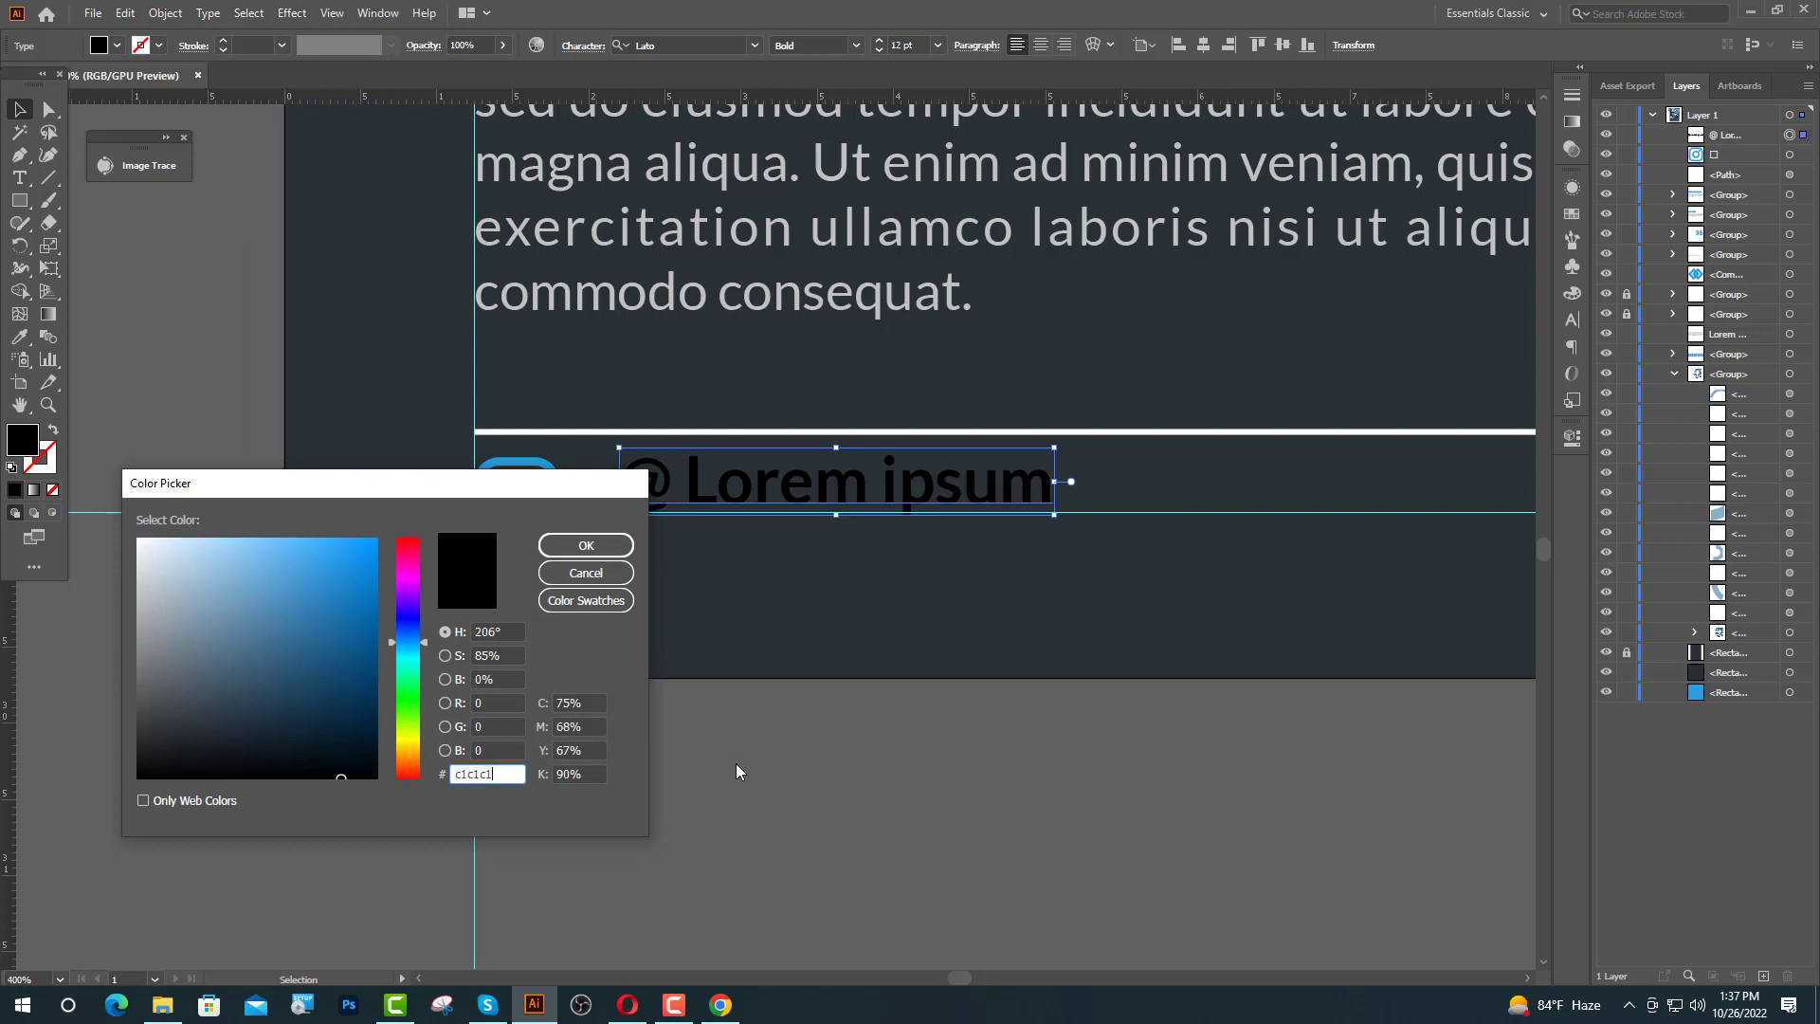
{"action": "key", "text": "Return"}
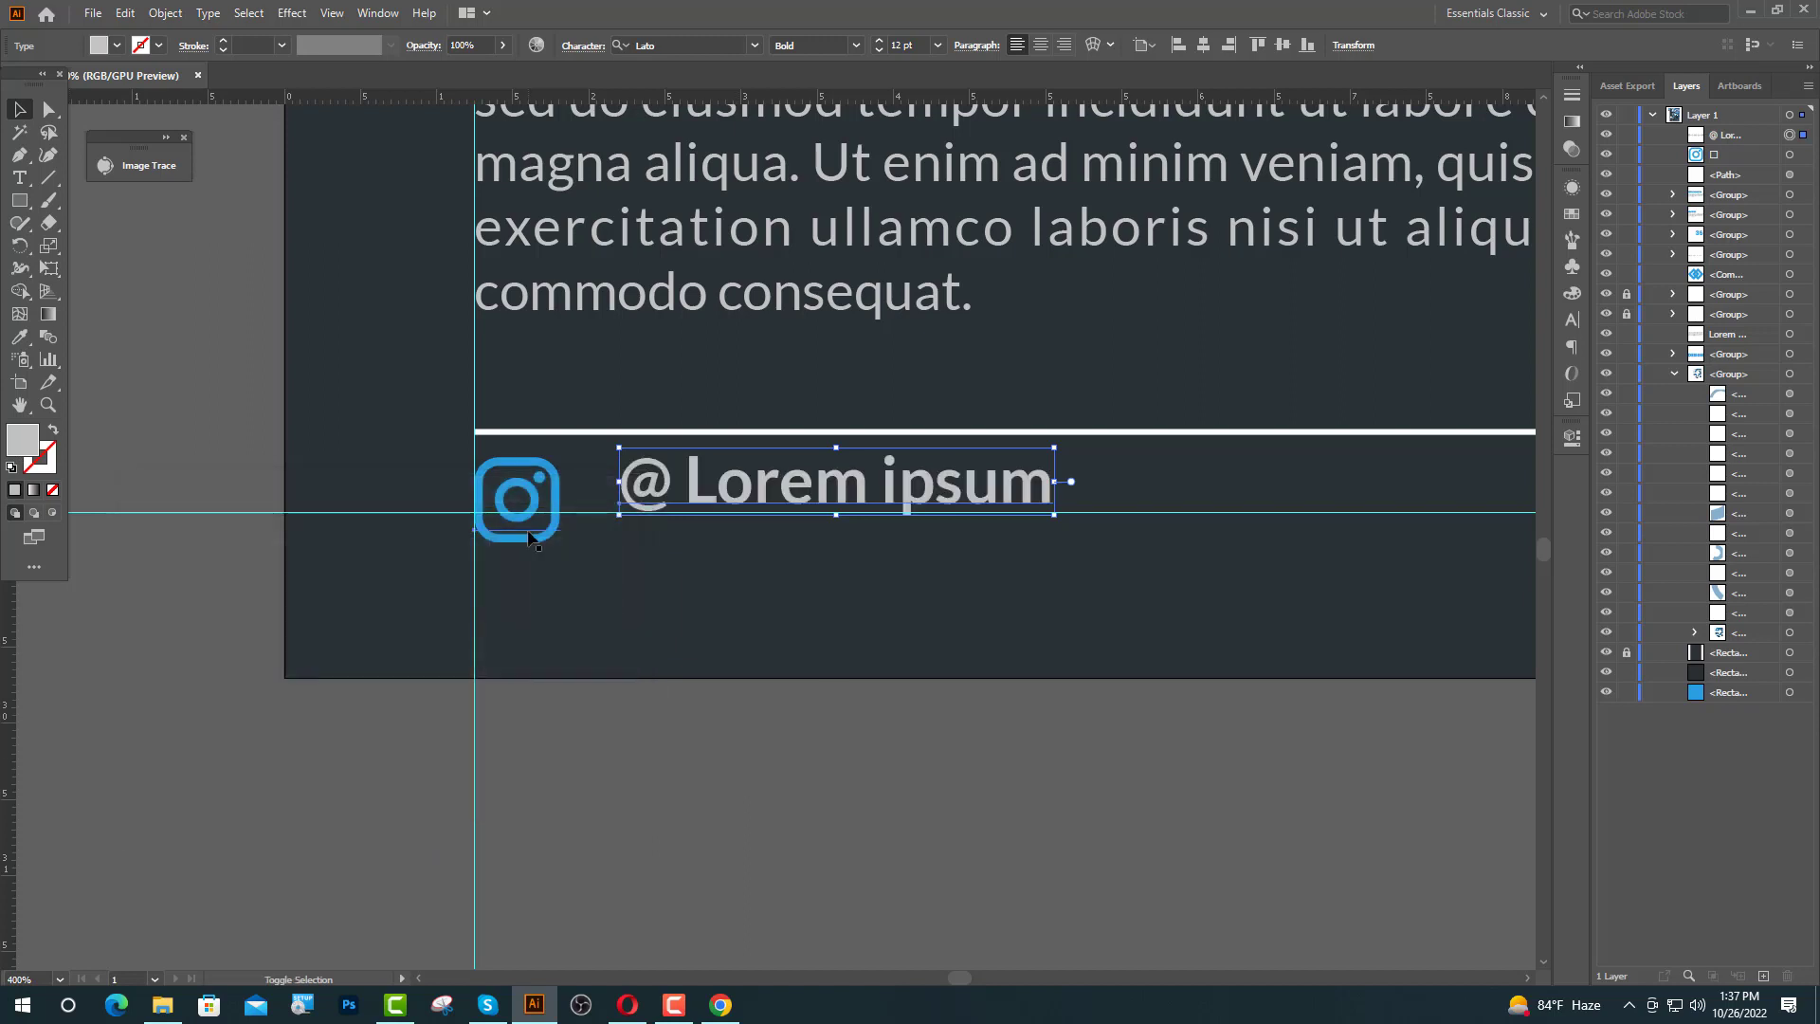
- Align the "@ Lorem ipsum" text vertically to the center of the Instagram icon and bring it slightly closer to the icon
{"action": "left_click", "coordinate": [557, 537], "text": "shift"}
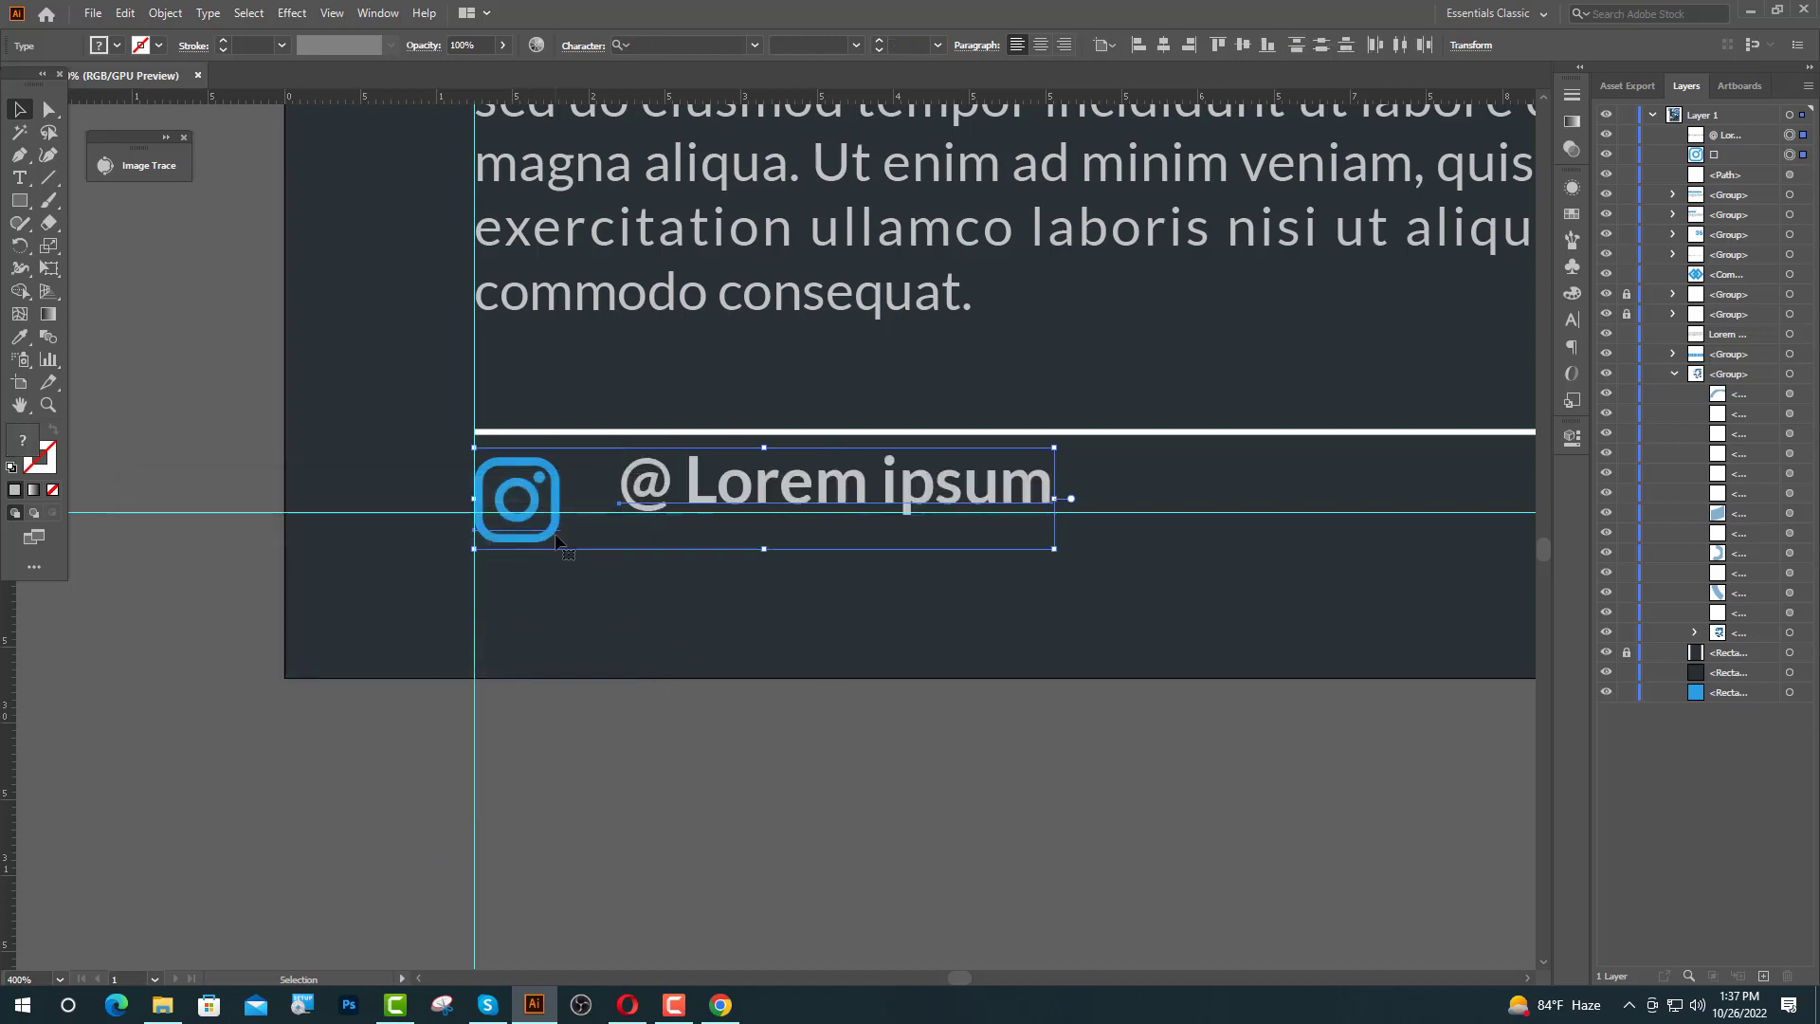
{"action": "left_click", "coordinate": [1242, 45]}
{"action": "key", "text": "Left"}
{"action": "key", "text": "Left"}
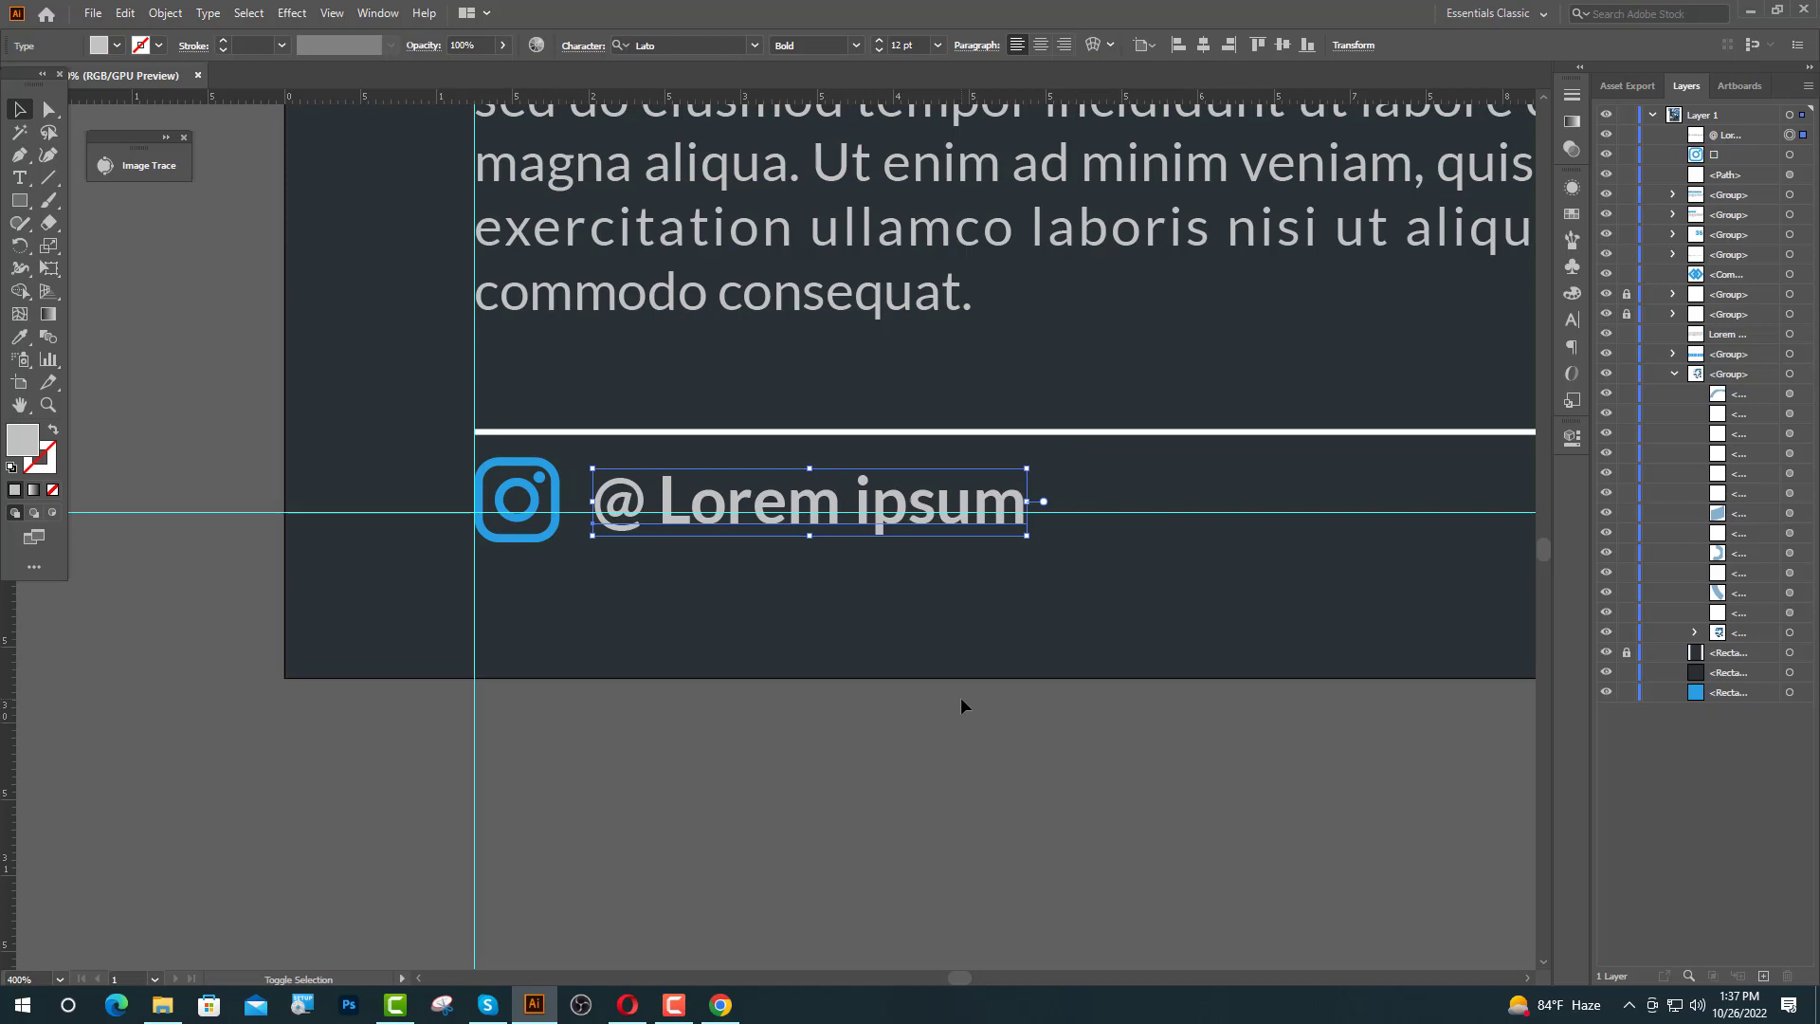
{"action": "key", "text": "Right"}
{"action": "key", "text": "Right"}
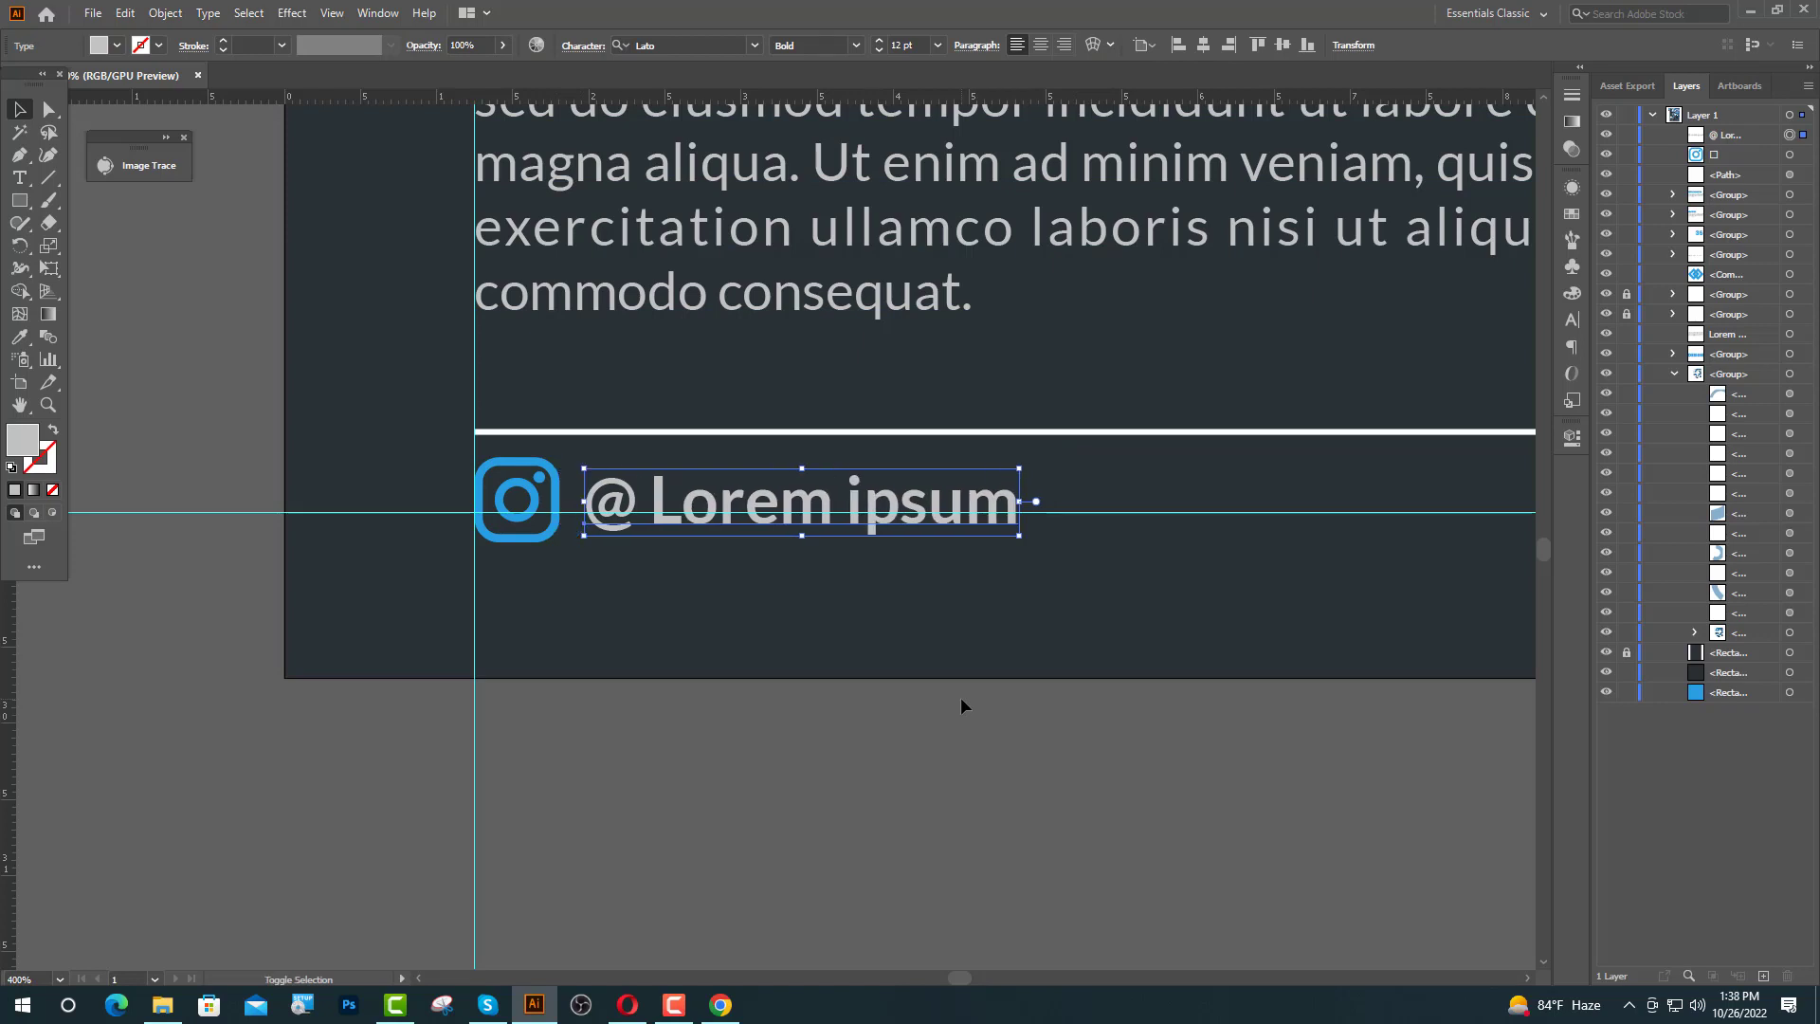
- Group the Instagram icon with its text and place a level copy near the middle of the divider line
{"action": "key", "text": "ctrl+g"}
{"action": "key", "text": "ctrl+minus"}
{"action": "key", "text": "ctrl+minus"}
{"action": "key", "text": "ctrl+minus"}
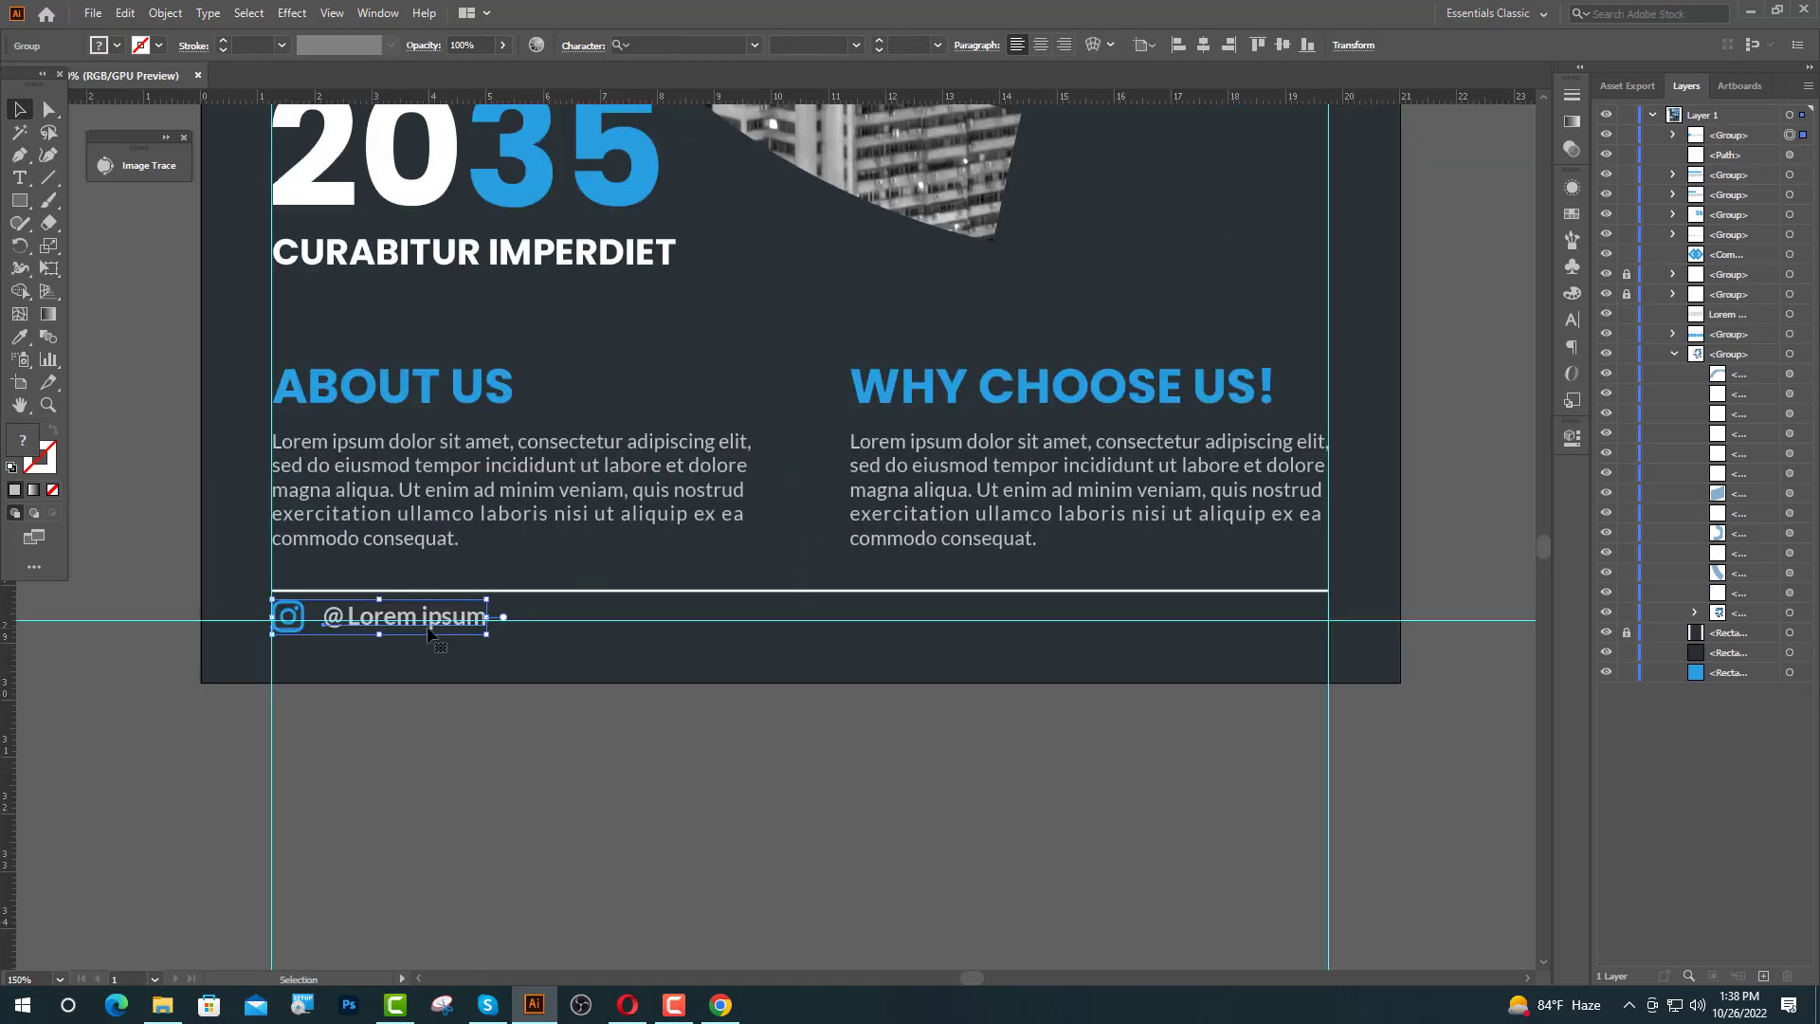
{"action": "left_click_drag", "start_coordinate": [425, 626], "coordinate": [847, 636]}
- Select the Instagram glyph in the middle footer copy, then switch to Chrome and copy the twitter icon found on IcoFont with "twi"
{"action": "key", "text": "ctrl+plus"}
{"action": "key", "text": "ctrl+plus"}
{"action": "left_click", "coordinate": [17, 178]}
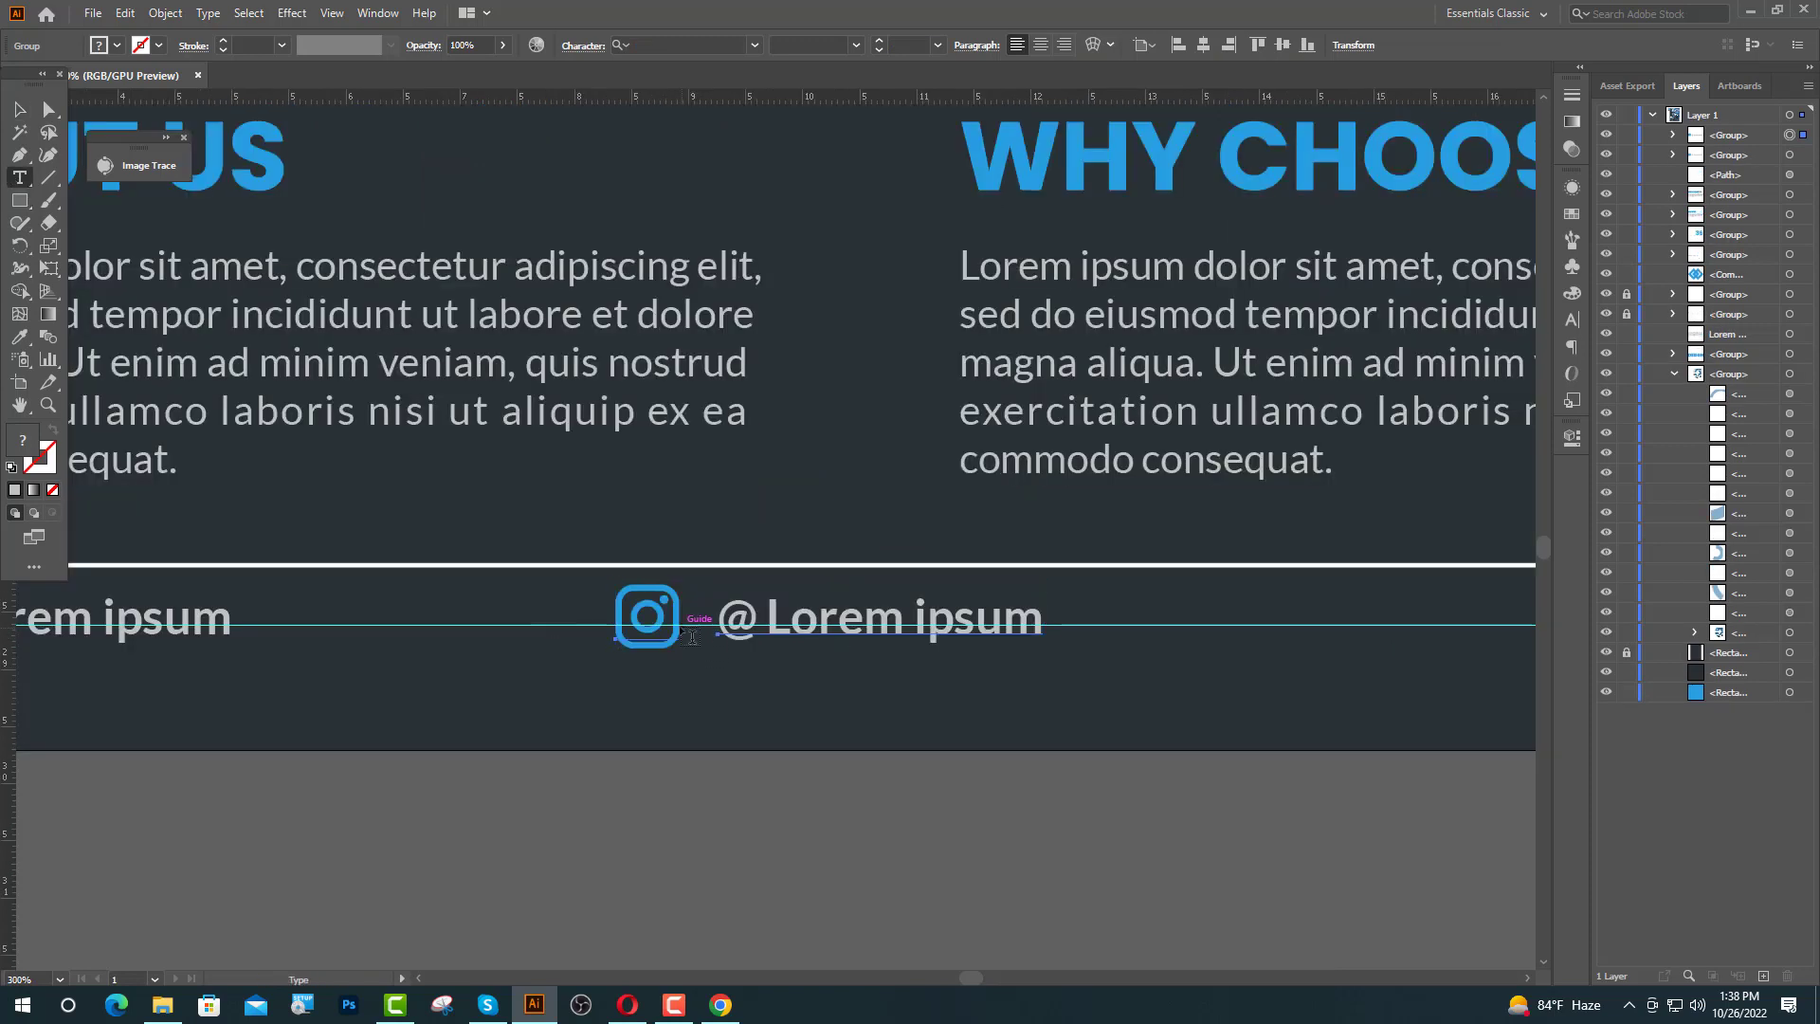
{"action": "left_click_drag", "start_coordinate": [676, 624], "coordinate": [634, 626]}
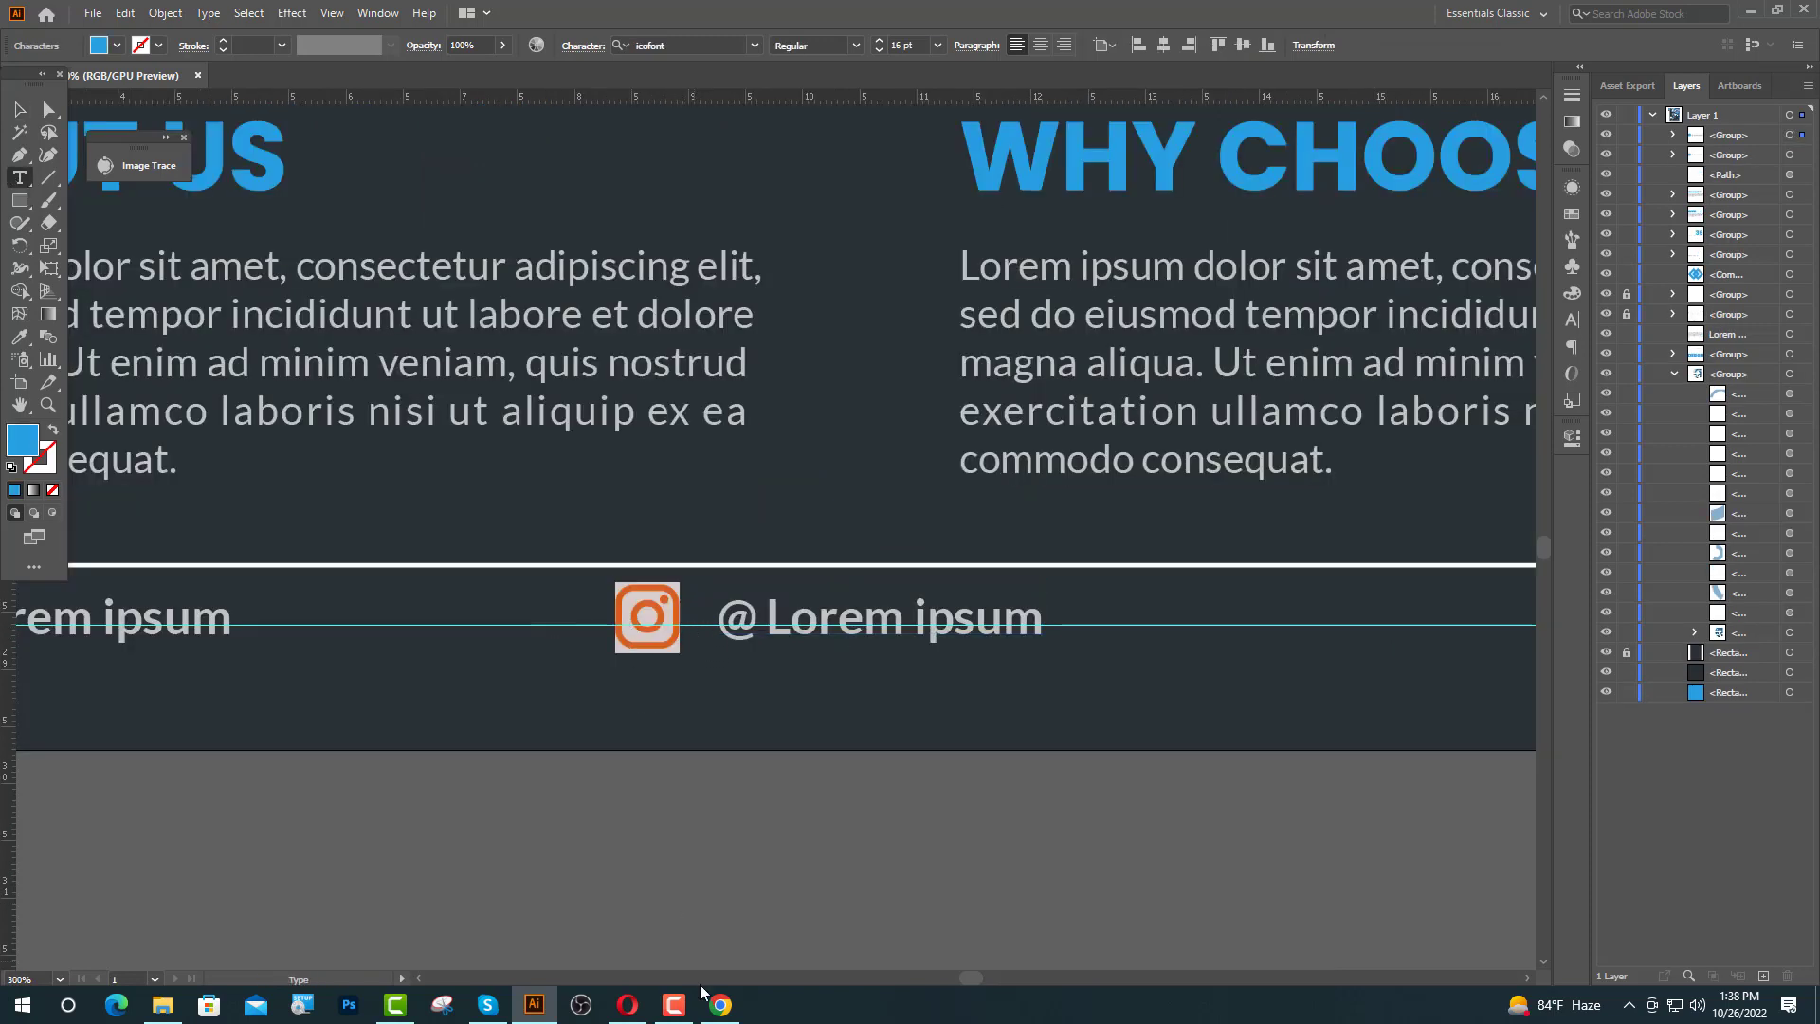
{"action": "left_click", "coordinate": [719, 1002]}
{"action": "left_click", "coordinate": [1306, 292]}
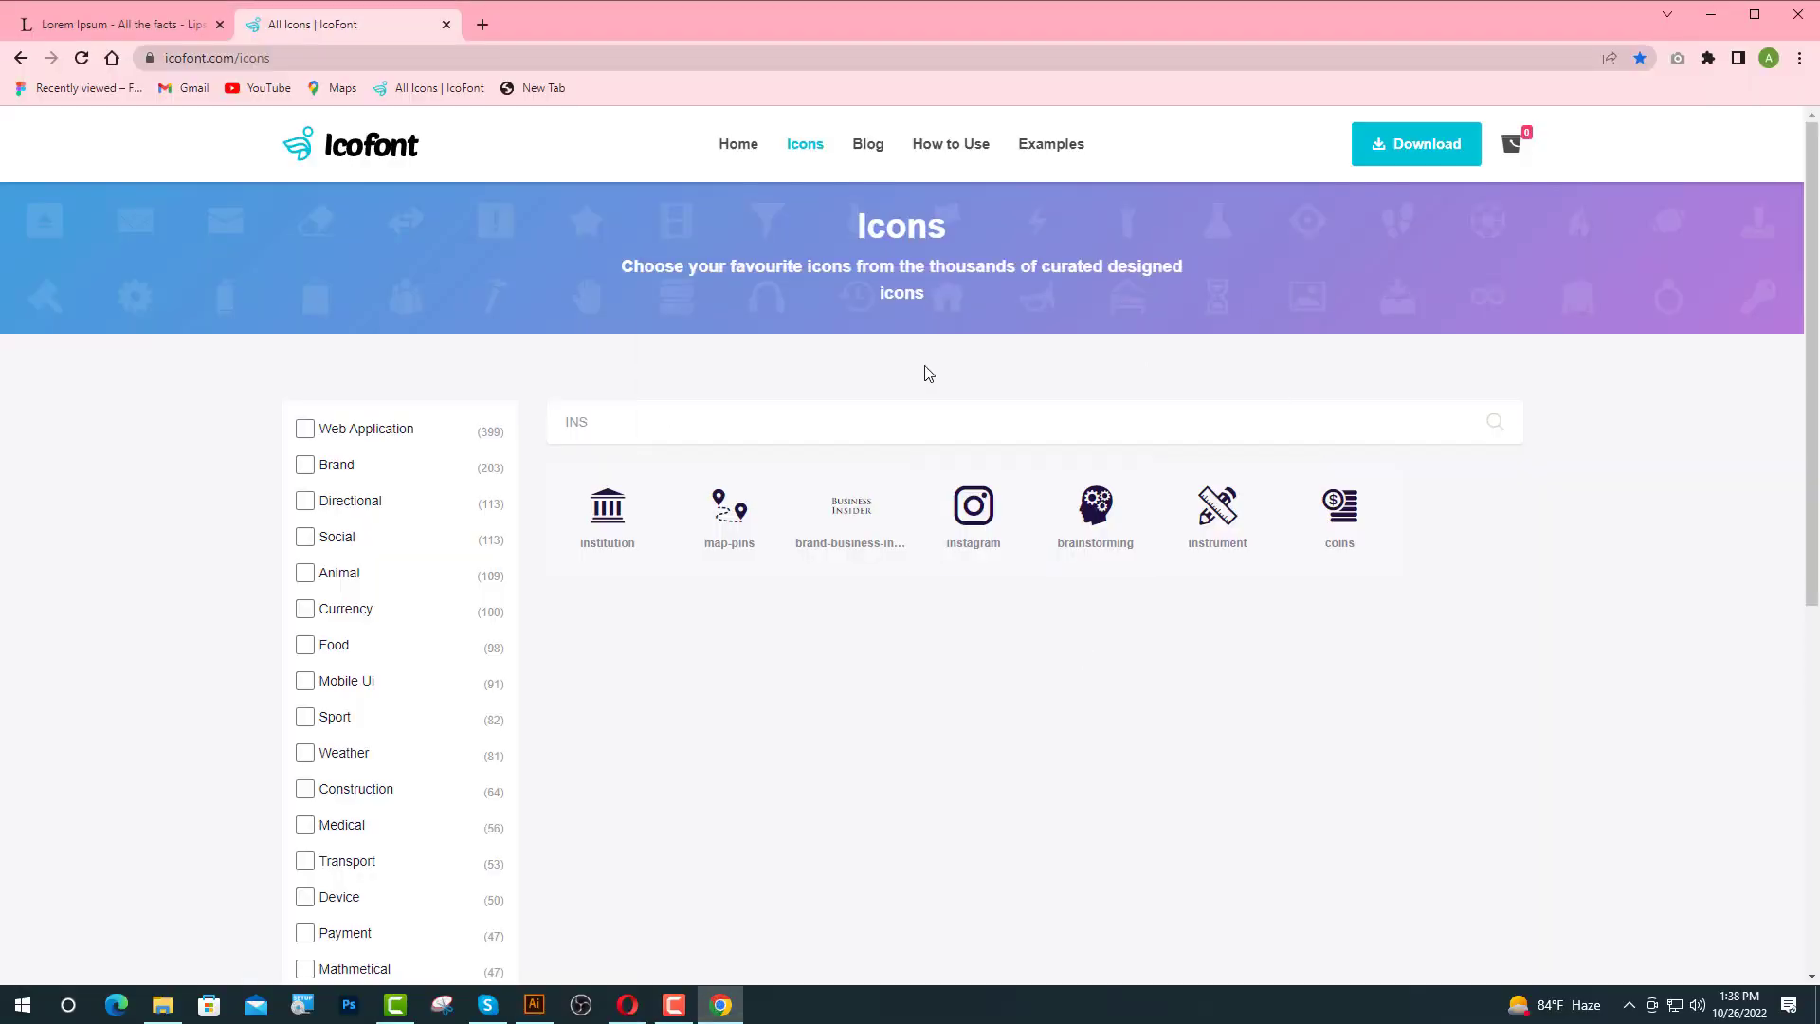
{"action": "type", "text": "twi"}
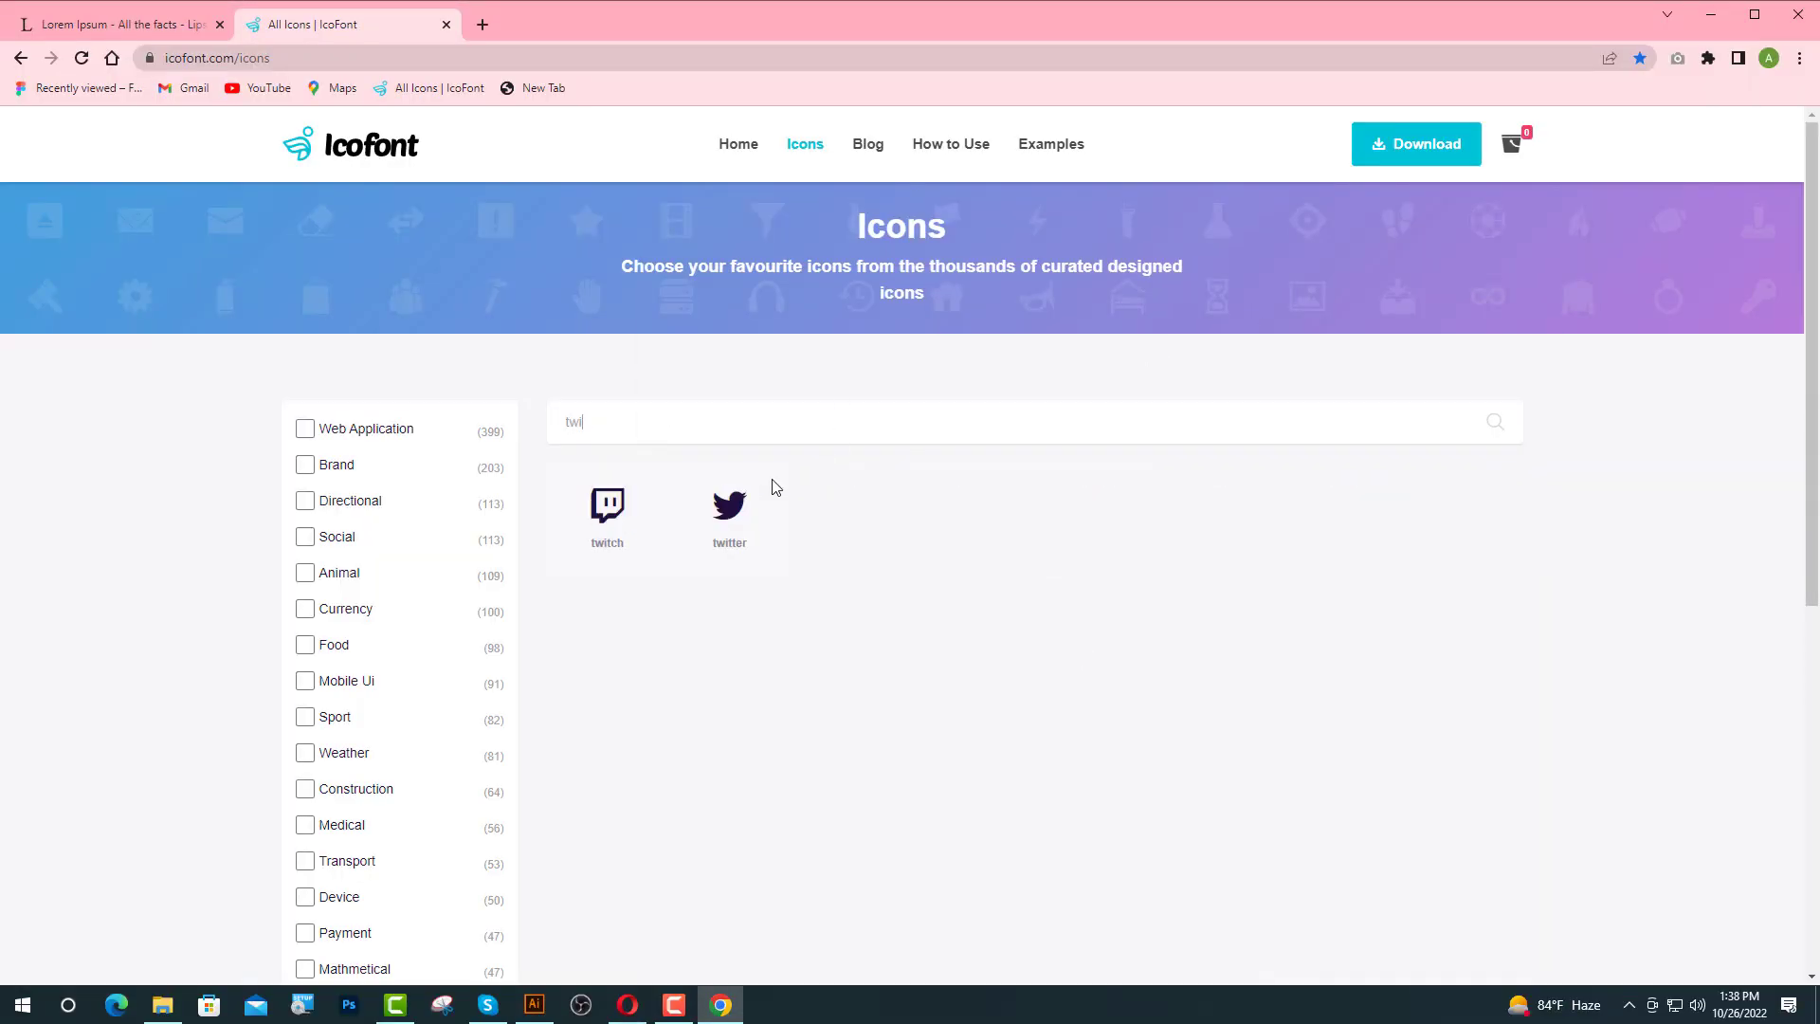
{"action": "left_click", "coordinate": [772, 482]}
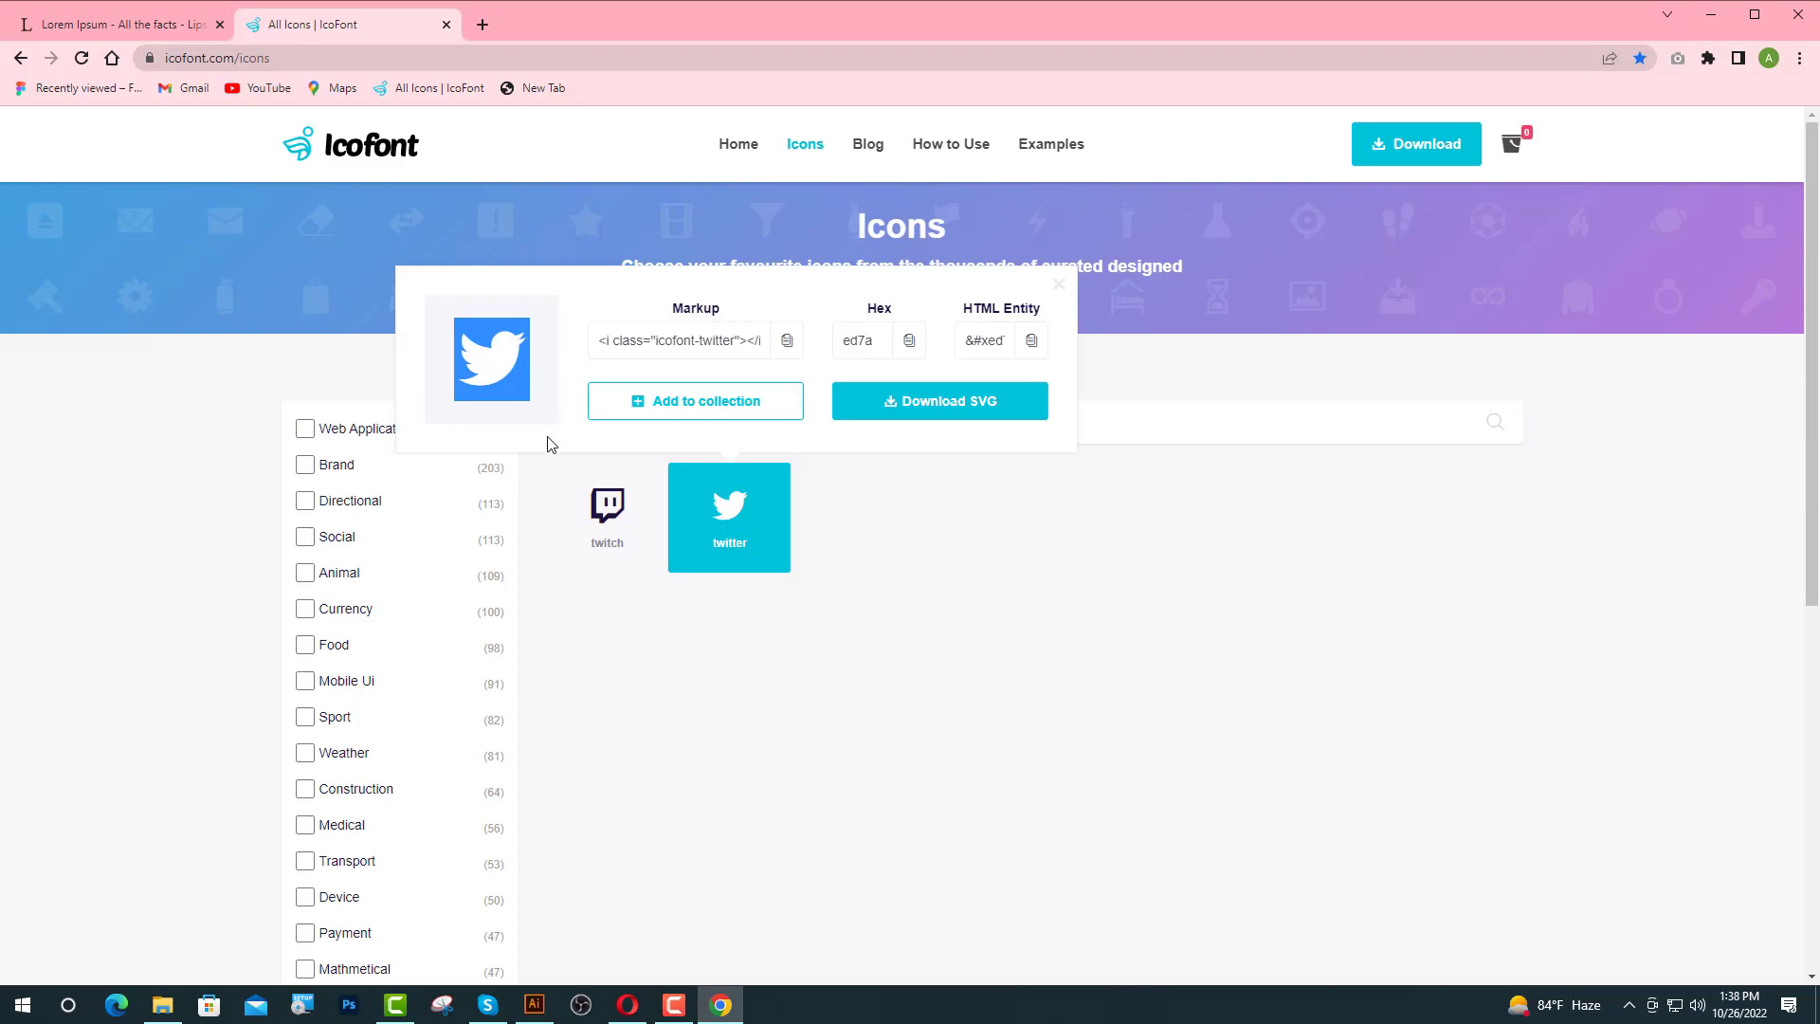
- Return to Illustrator and replace the selected Instagram glyph in the middle footer group with the copied Twitter icon
{"action": "left_click", "coordinate": [534, 1004]}
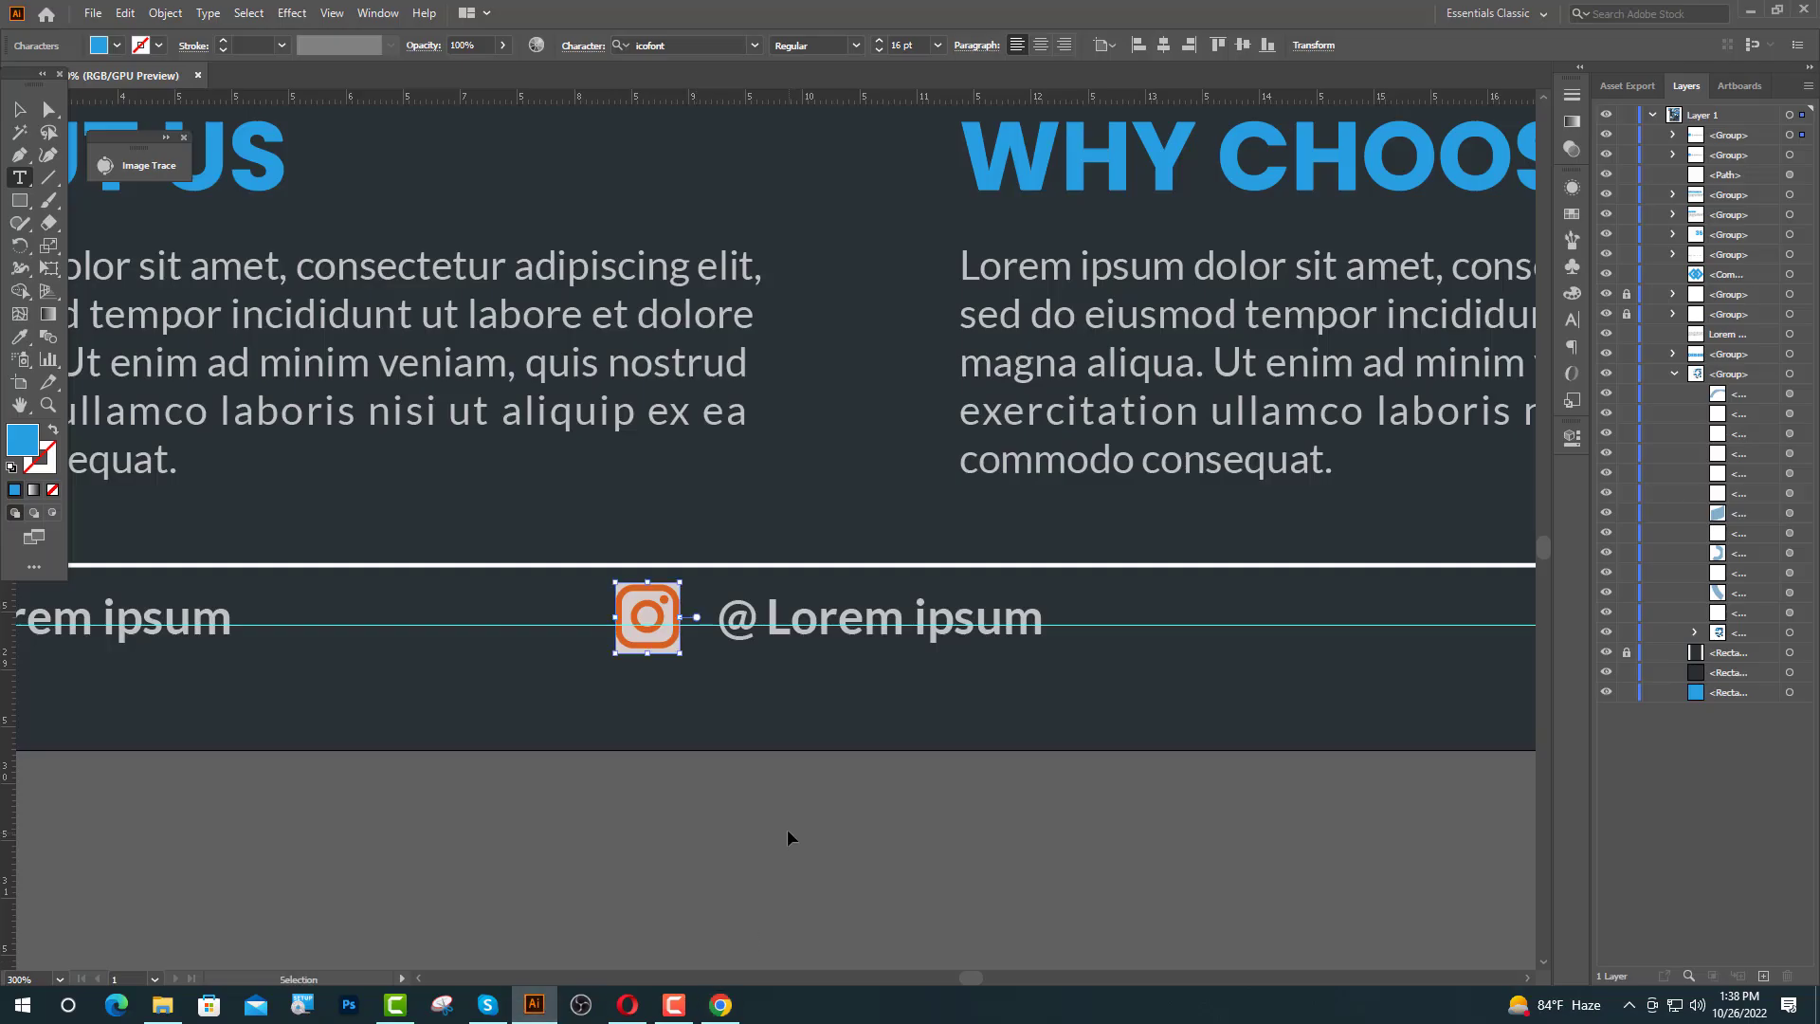
{"action": "key", "text": "ctrl+v"}
{"action": "key", "text": "Escape"}
{"action": "left_click", "coordinate": [787, 630]}
{"action": "scroll", "coordinate": [614, 677], "scroll_direction": "down", "scroll_amount": 1}
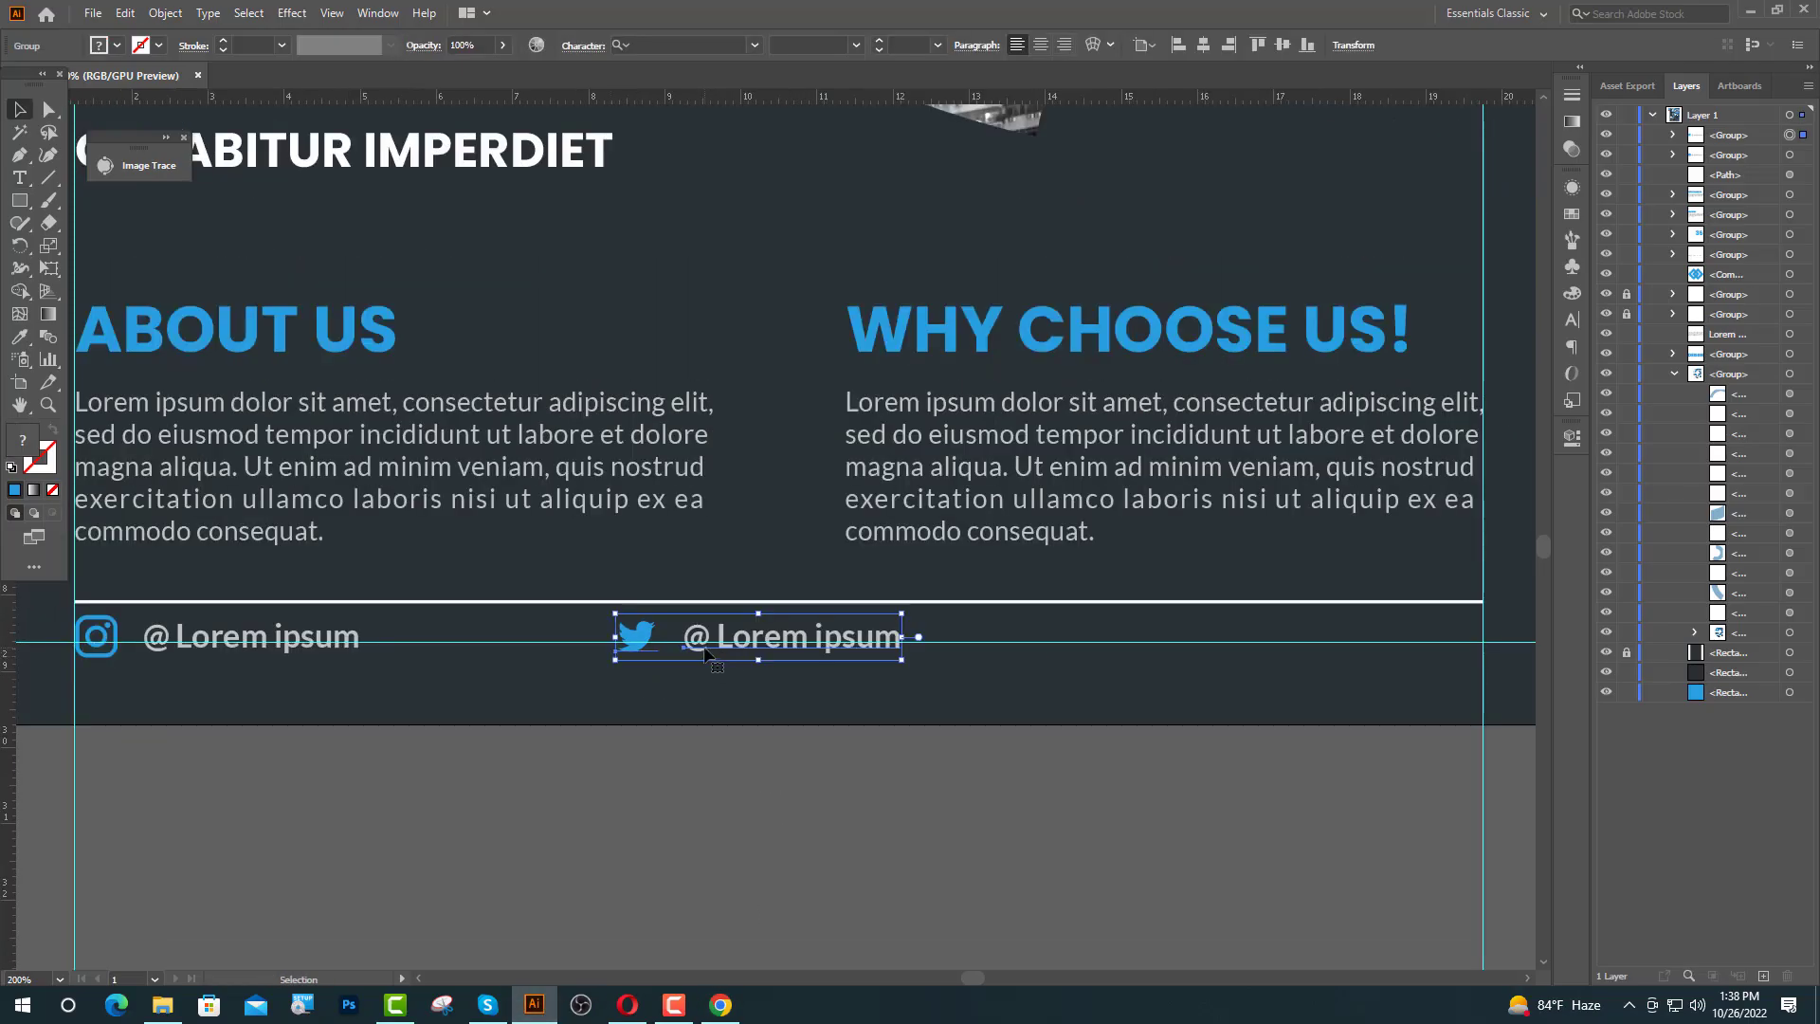
- Place a level copy of the Twitter group with its text ending at the right margin guide
{"action": "left_click_drag", "start_coordinate": [706, 652], "coordinate": [1291, 635]}
{"action": "scroll", "coordinate": [673, 691], "scroll_direction": "down", "scroll_amount": 1}
{"action": "scroll", "coordinate": [1354, 654], "scroll_direction": "up", "scroll_amount": 5}
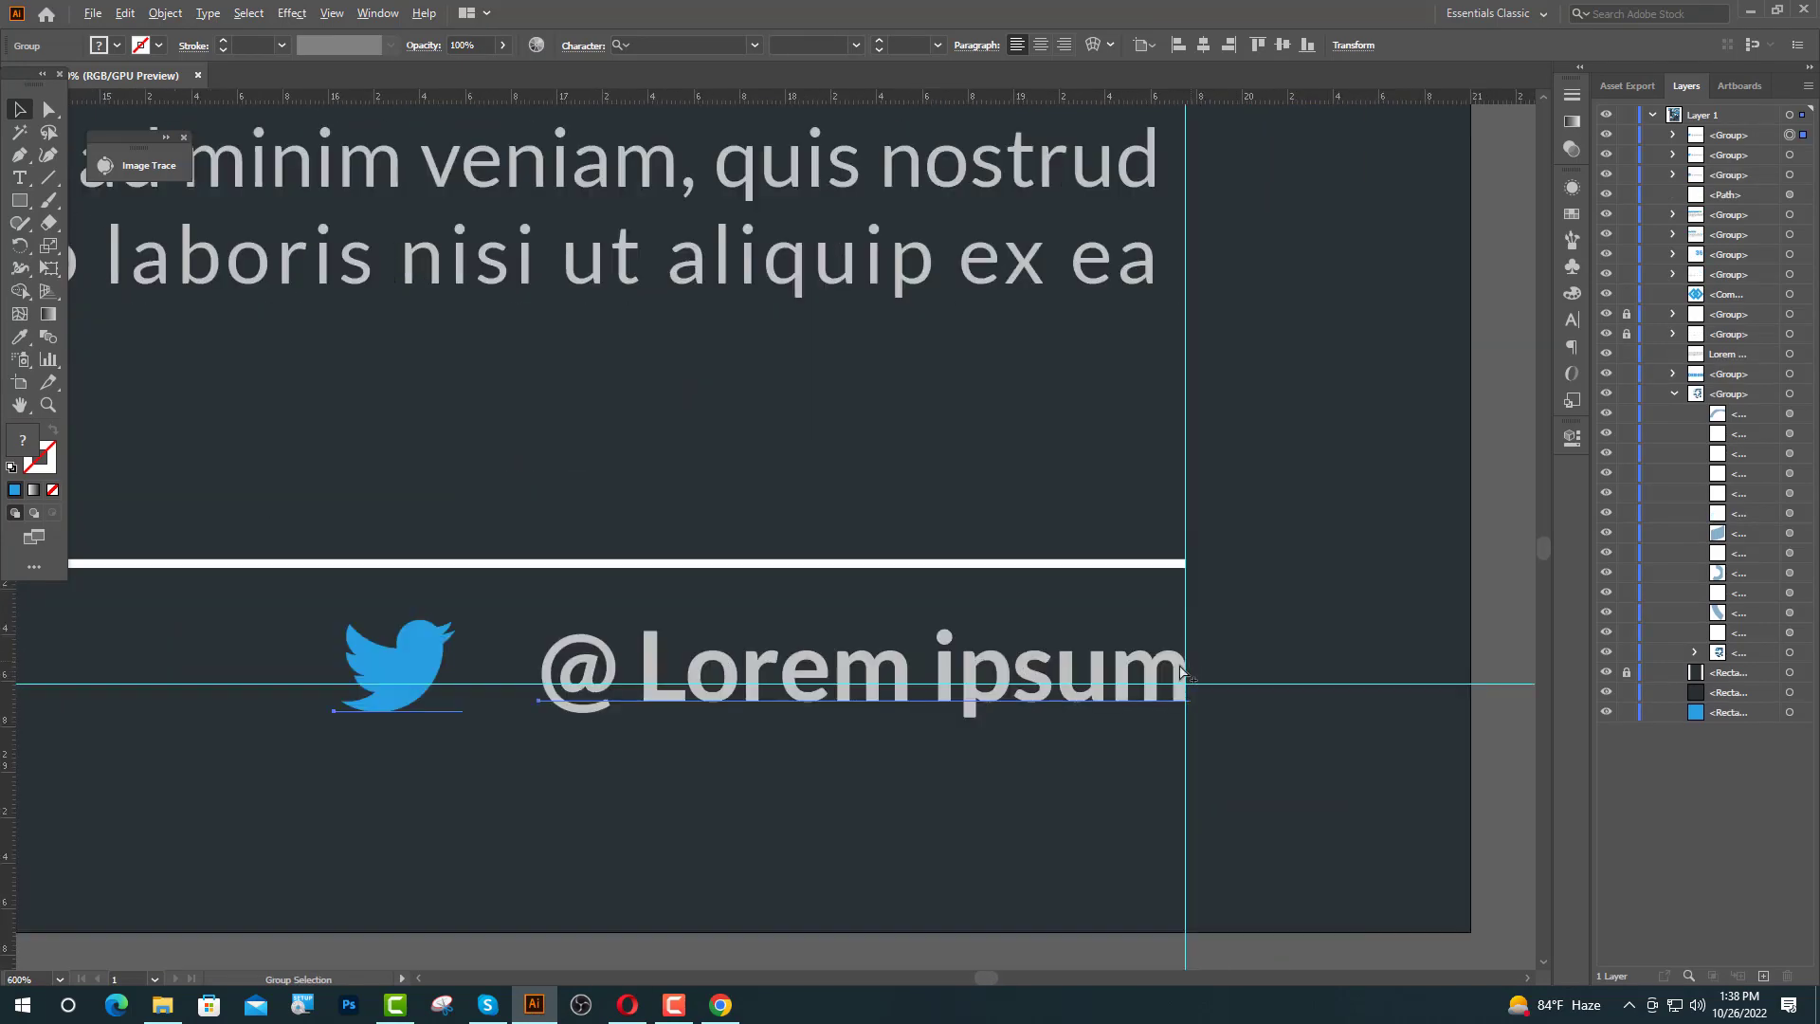
- Remove the "@" and its following space from the rightmost footer text so it reads "Lorem ipsum"
{"action": "left_click", "coordinate": [19, 177]}
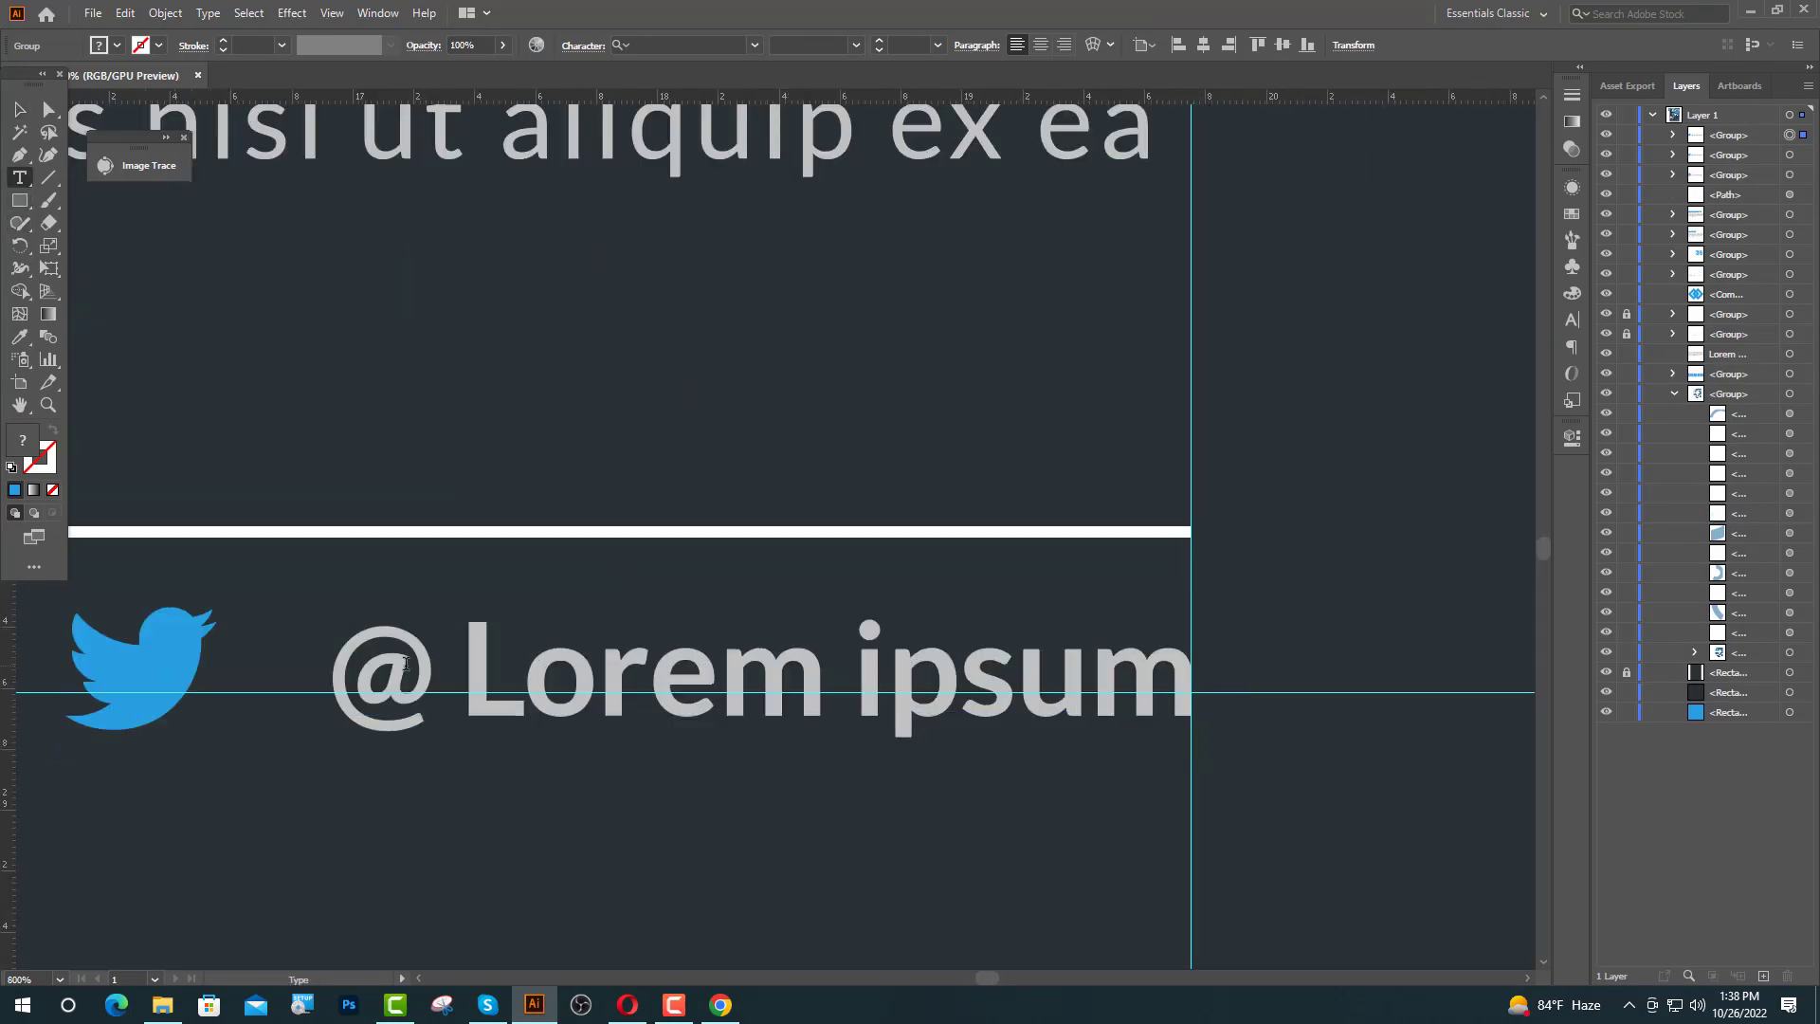
{"action": "double_click", "coordinate": [386, 663]}
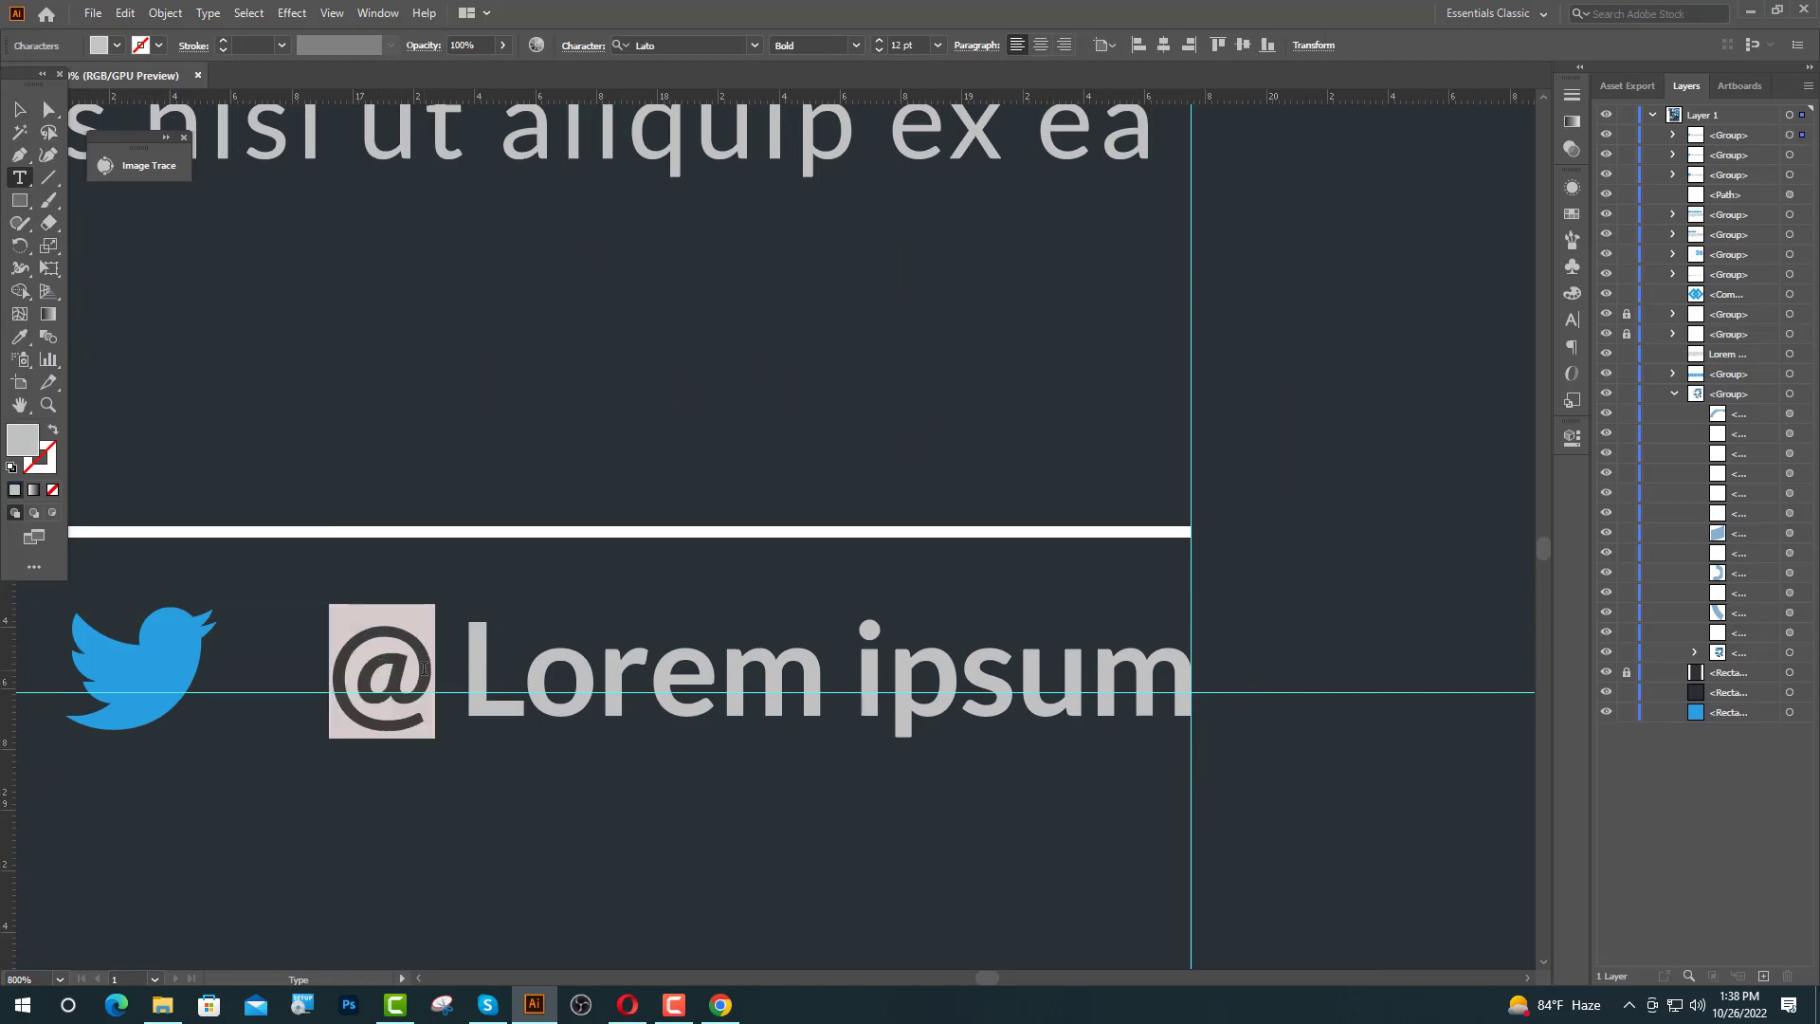
{"action": "key", "text": "BackSpace"}
{"action": "key", "text": "BackSpace"}
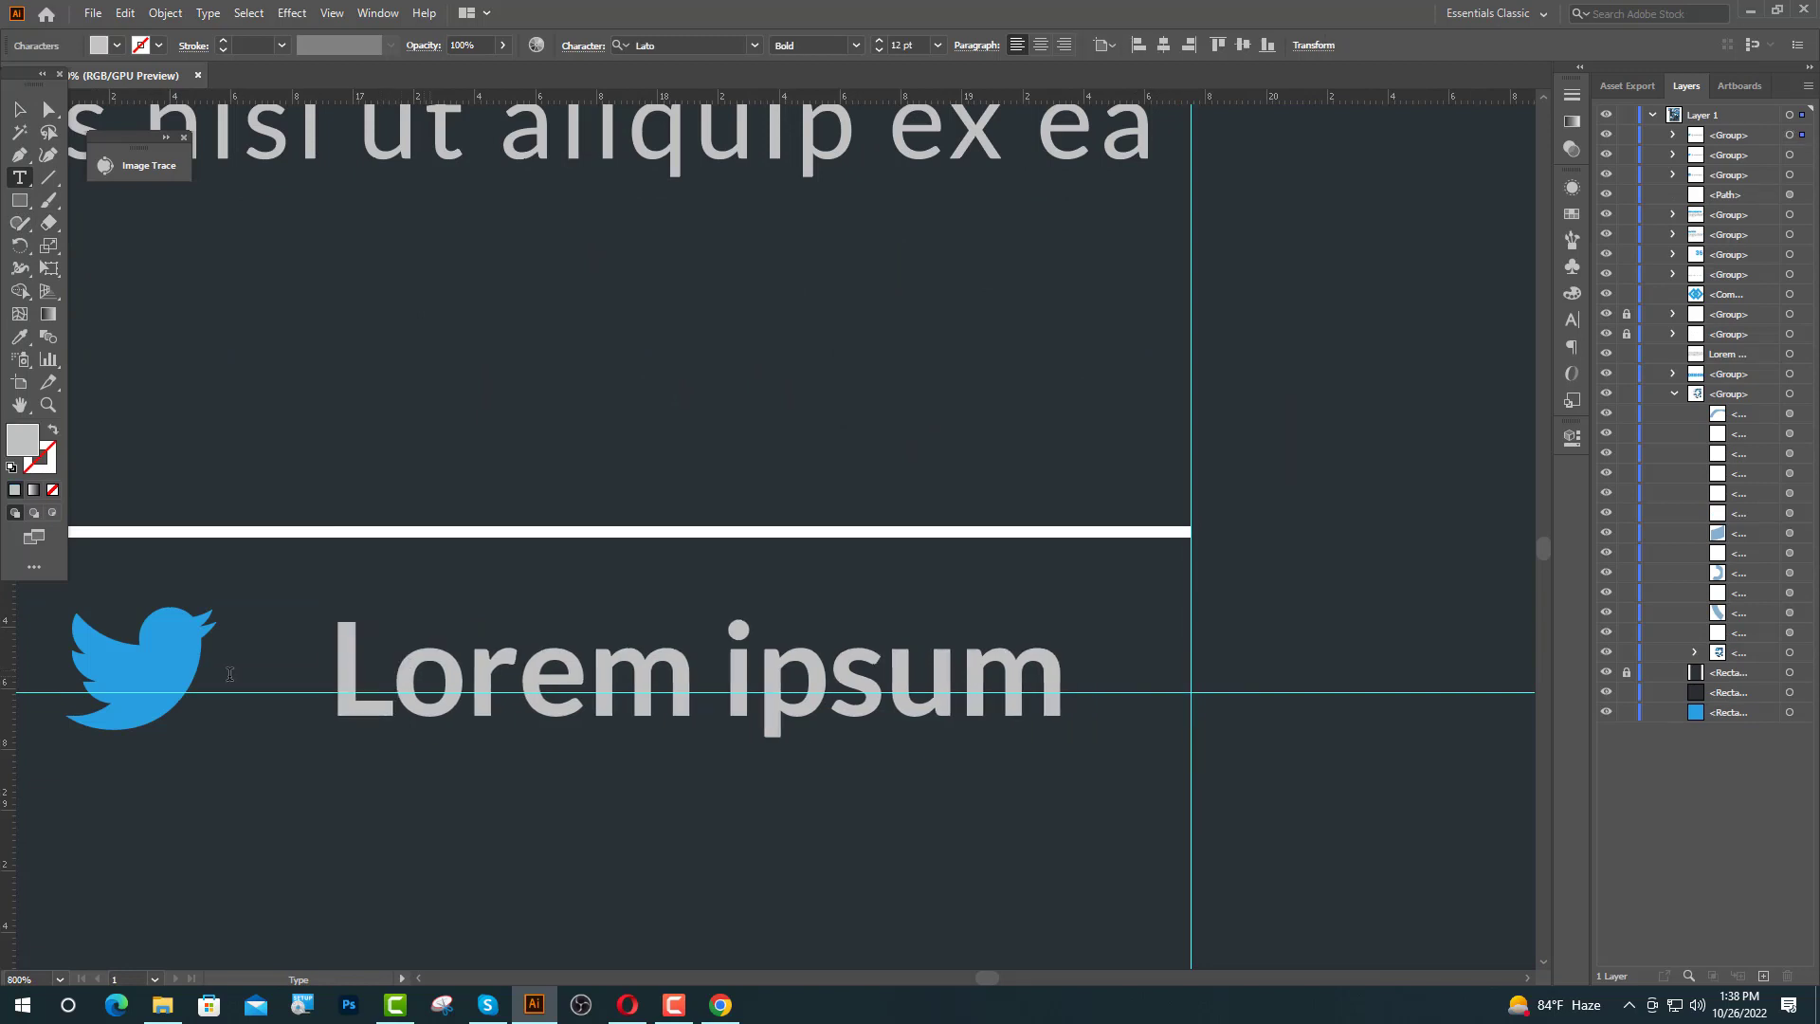
- Select the rightmost Twitter glyph, then switch to Chrome and copy the facebook icon found on IcoFont with "fa"
{"action": "left_click_drag", "start_coordinate": [205, 661], "coordinate": [119, 662]}
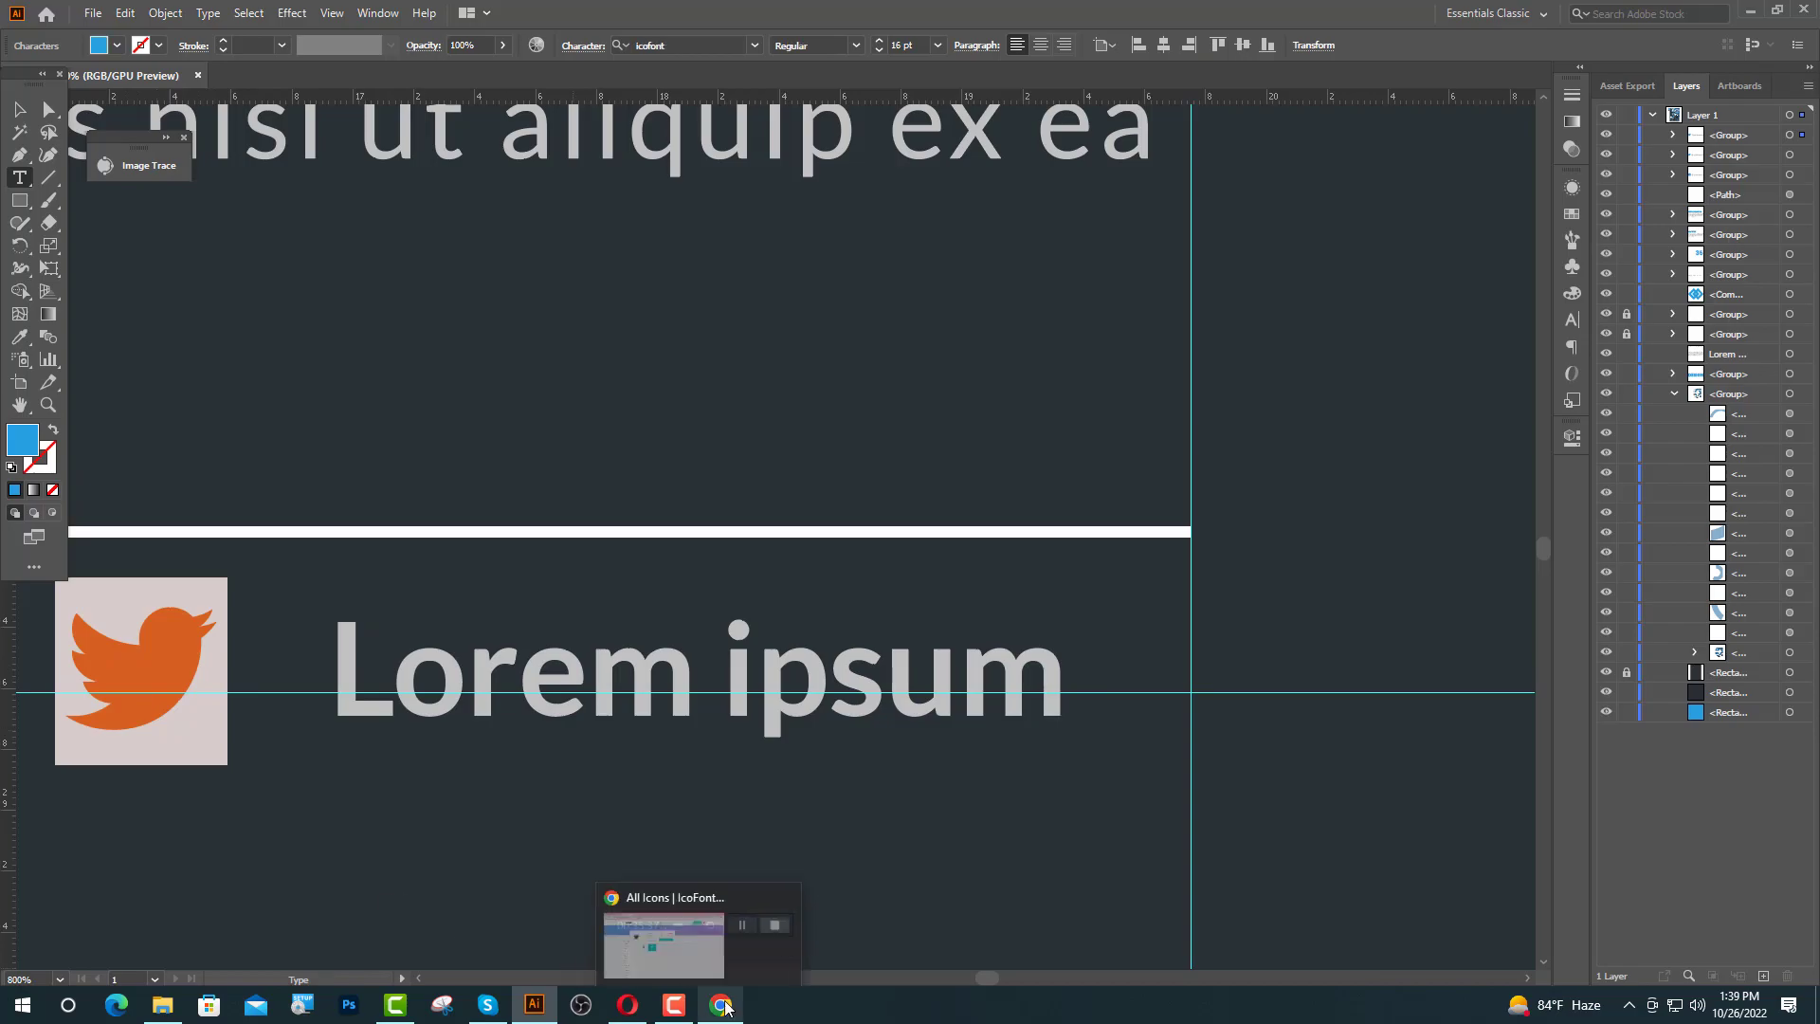
{"action": "left_click", "coordinate": [720, 1005]}
{"action": "left_click", "coordinate": [1058, 284]}
{"action": "left_click", "coordinate": [641, 422]}
{"action": "key", "text": "ctrl+a"}
{"action": "key", "text": "BackSpace"}
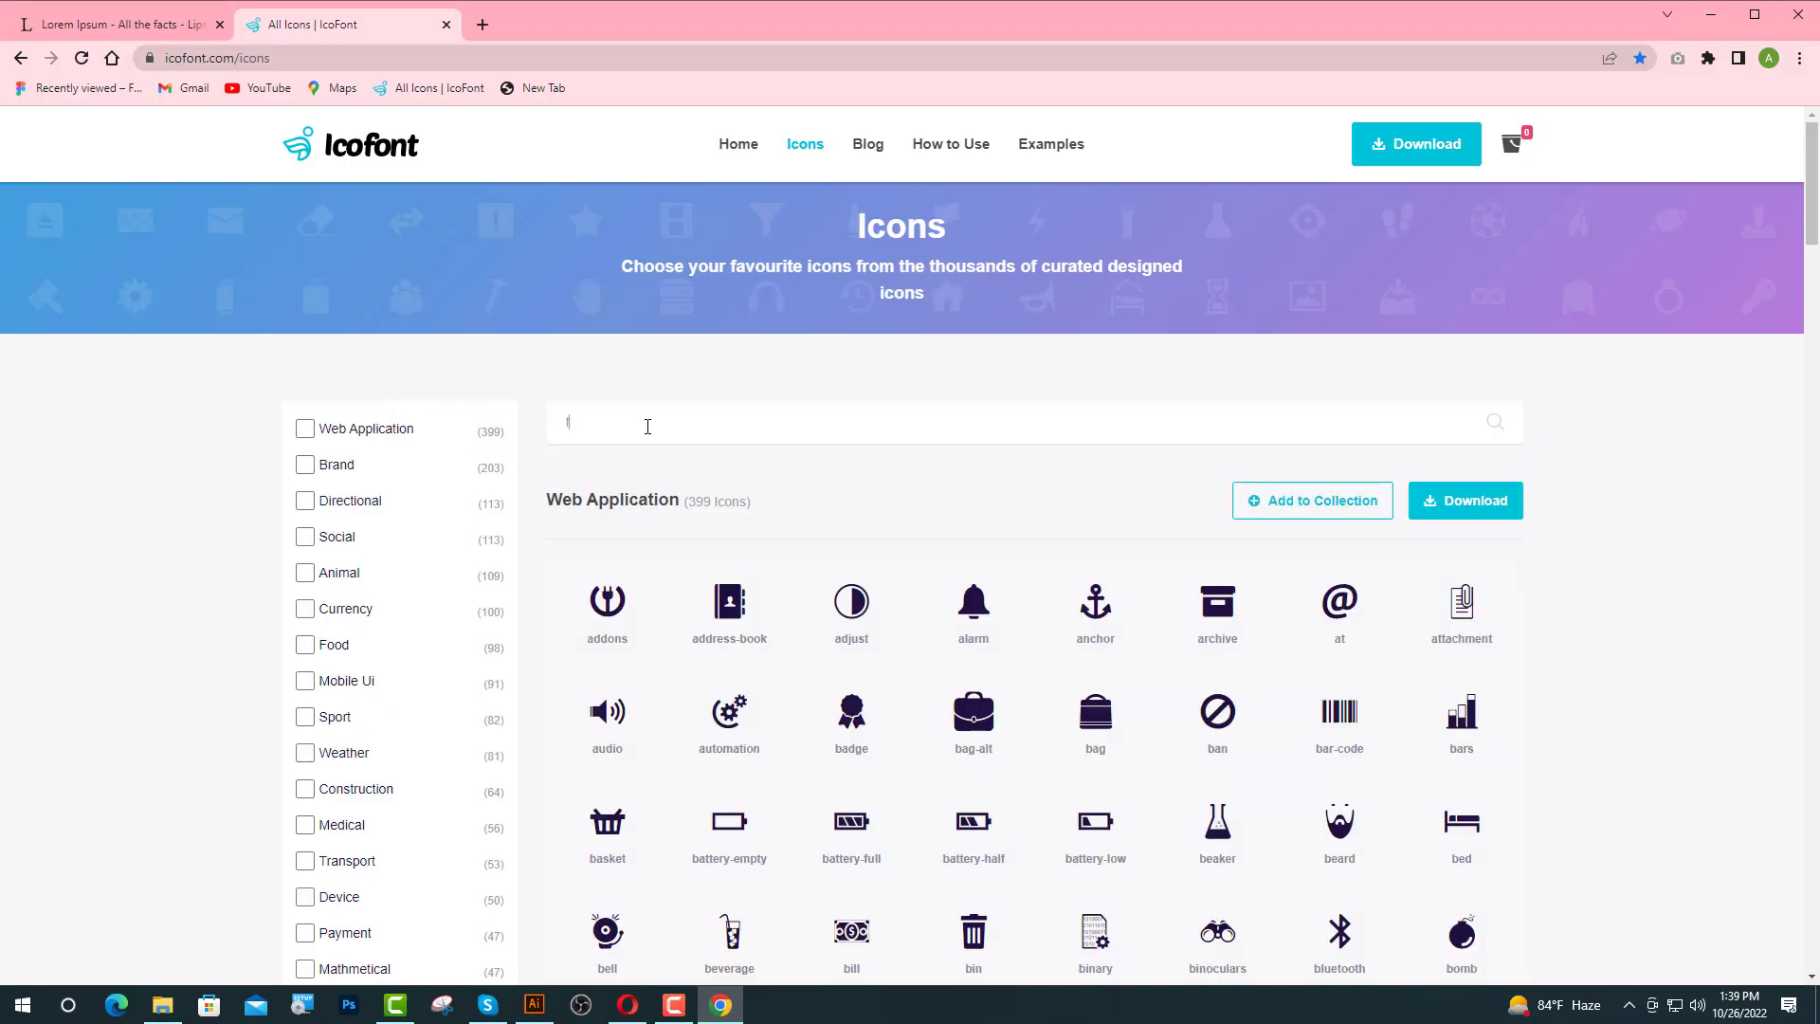
{"action": "type", "text": "fa"}
{"action": "left_click", "coordinate": [1335, 515]}
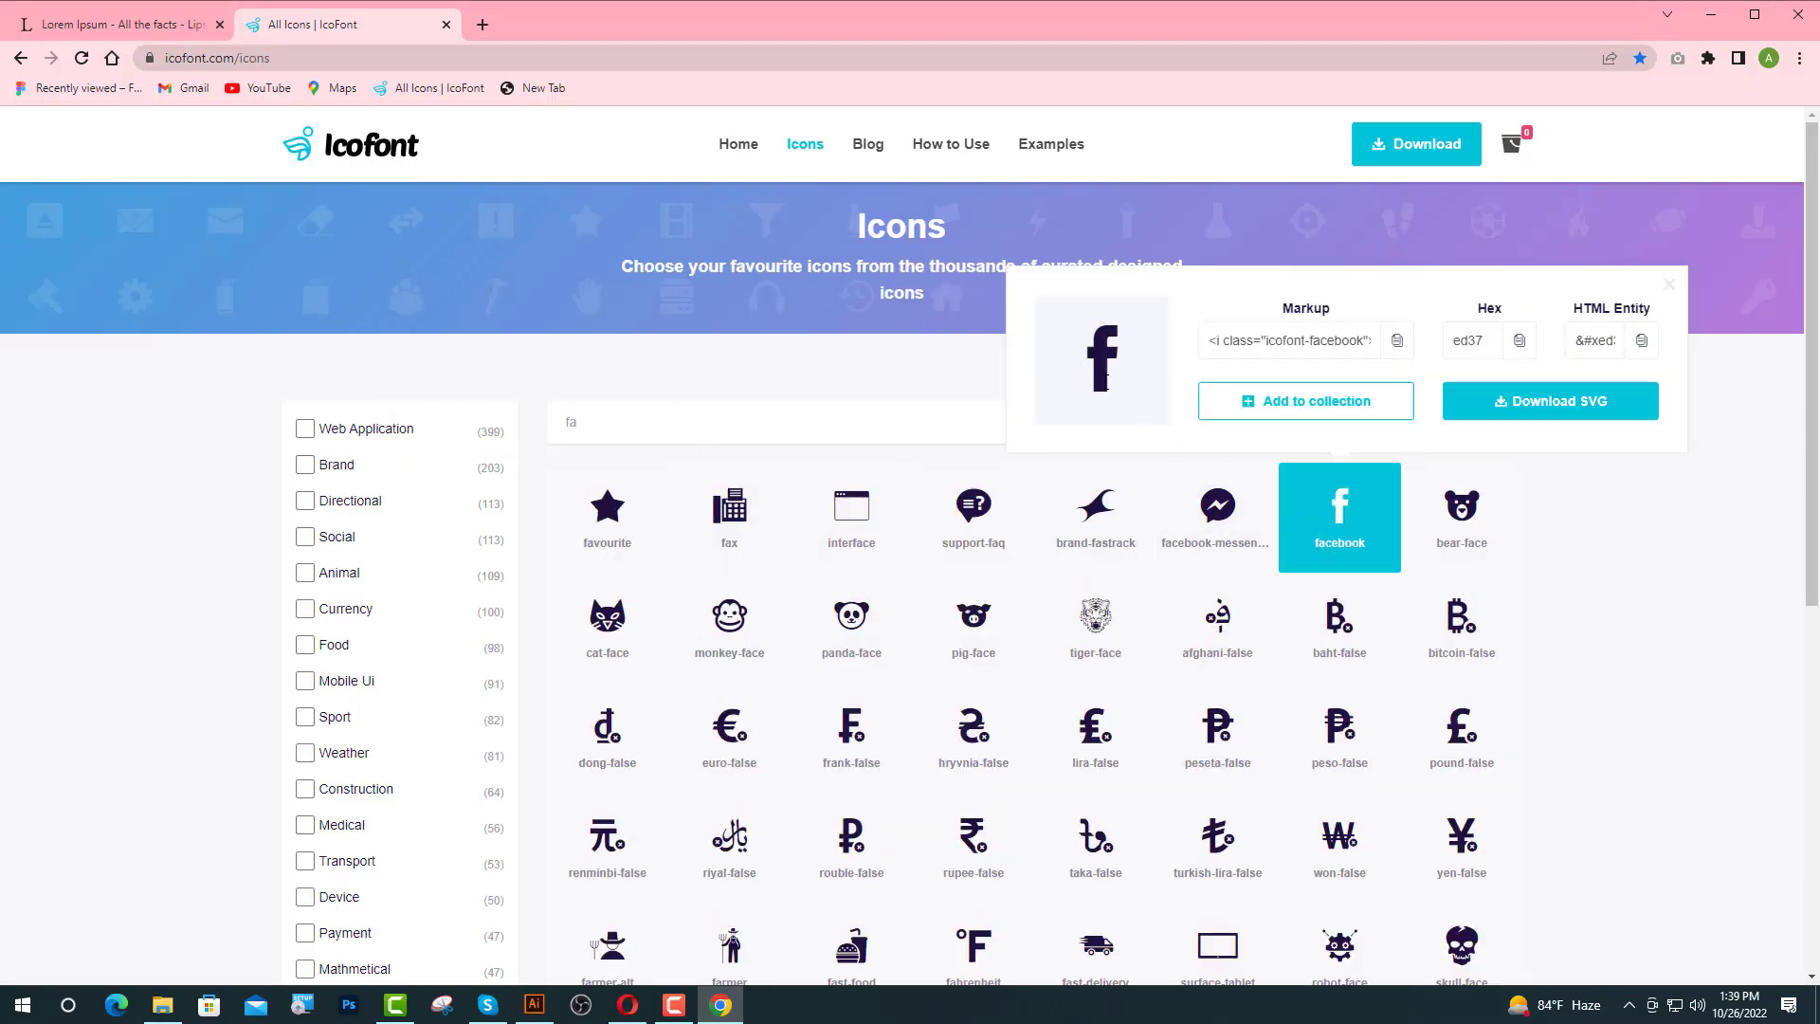
- Return to Illustrator and replace the rightmost Twitter glyph with the copied Facebook icon
{"action": "left_click", "coordinate": [535, 1006]}
{"action": "key", "text": "ctrl+v"}
{"action": "key", "text": "Escape"}
{"action": "left_click", "coordinate": [623, 773]}
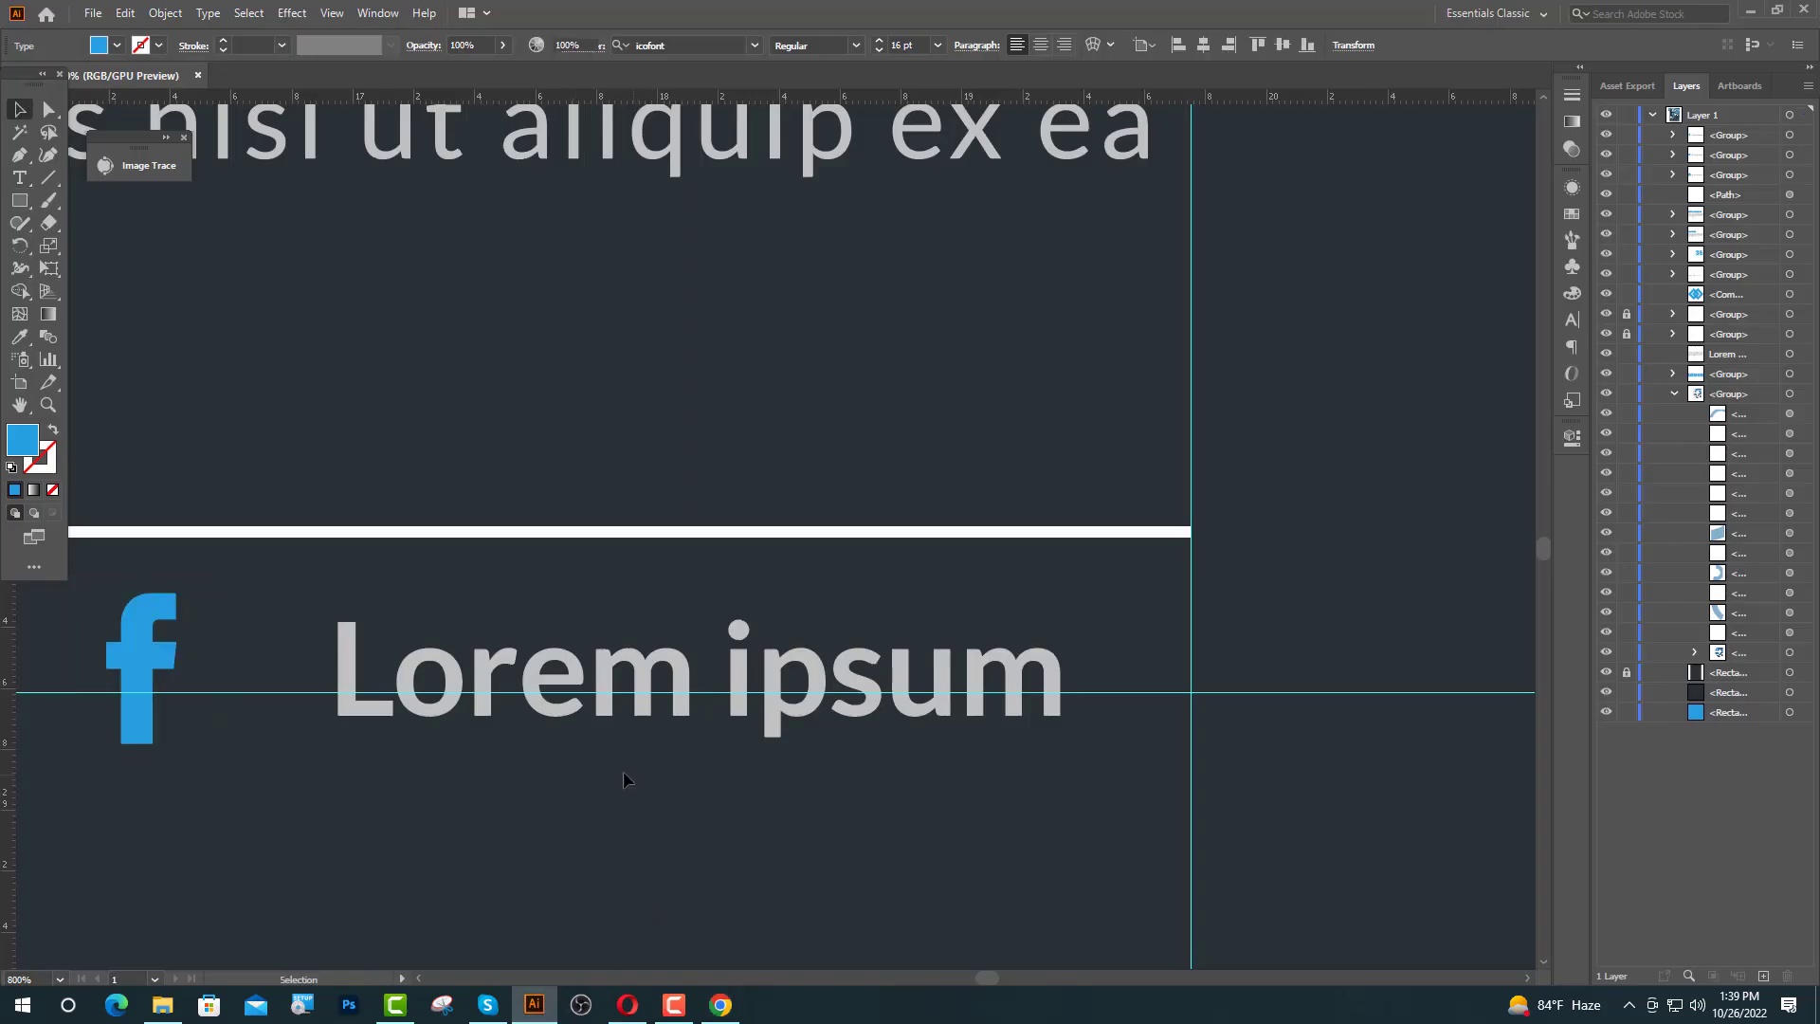
- Move the Facebook group sideways so its text ends at the right margin guide
{"action": "left_click", "coordinate": [477, 703]}
{"action": "left_click_drag", "start_coordinate": [479, 701], "coordinate": [607, 719]}
{"action": "scroll", "coordinate": [1197, 672], "scroll_direction": "down", "scroll_amount": 4}
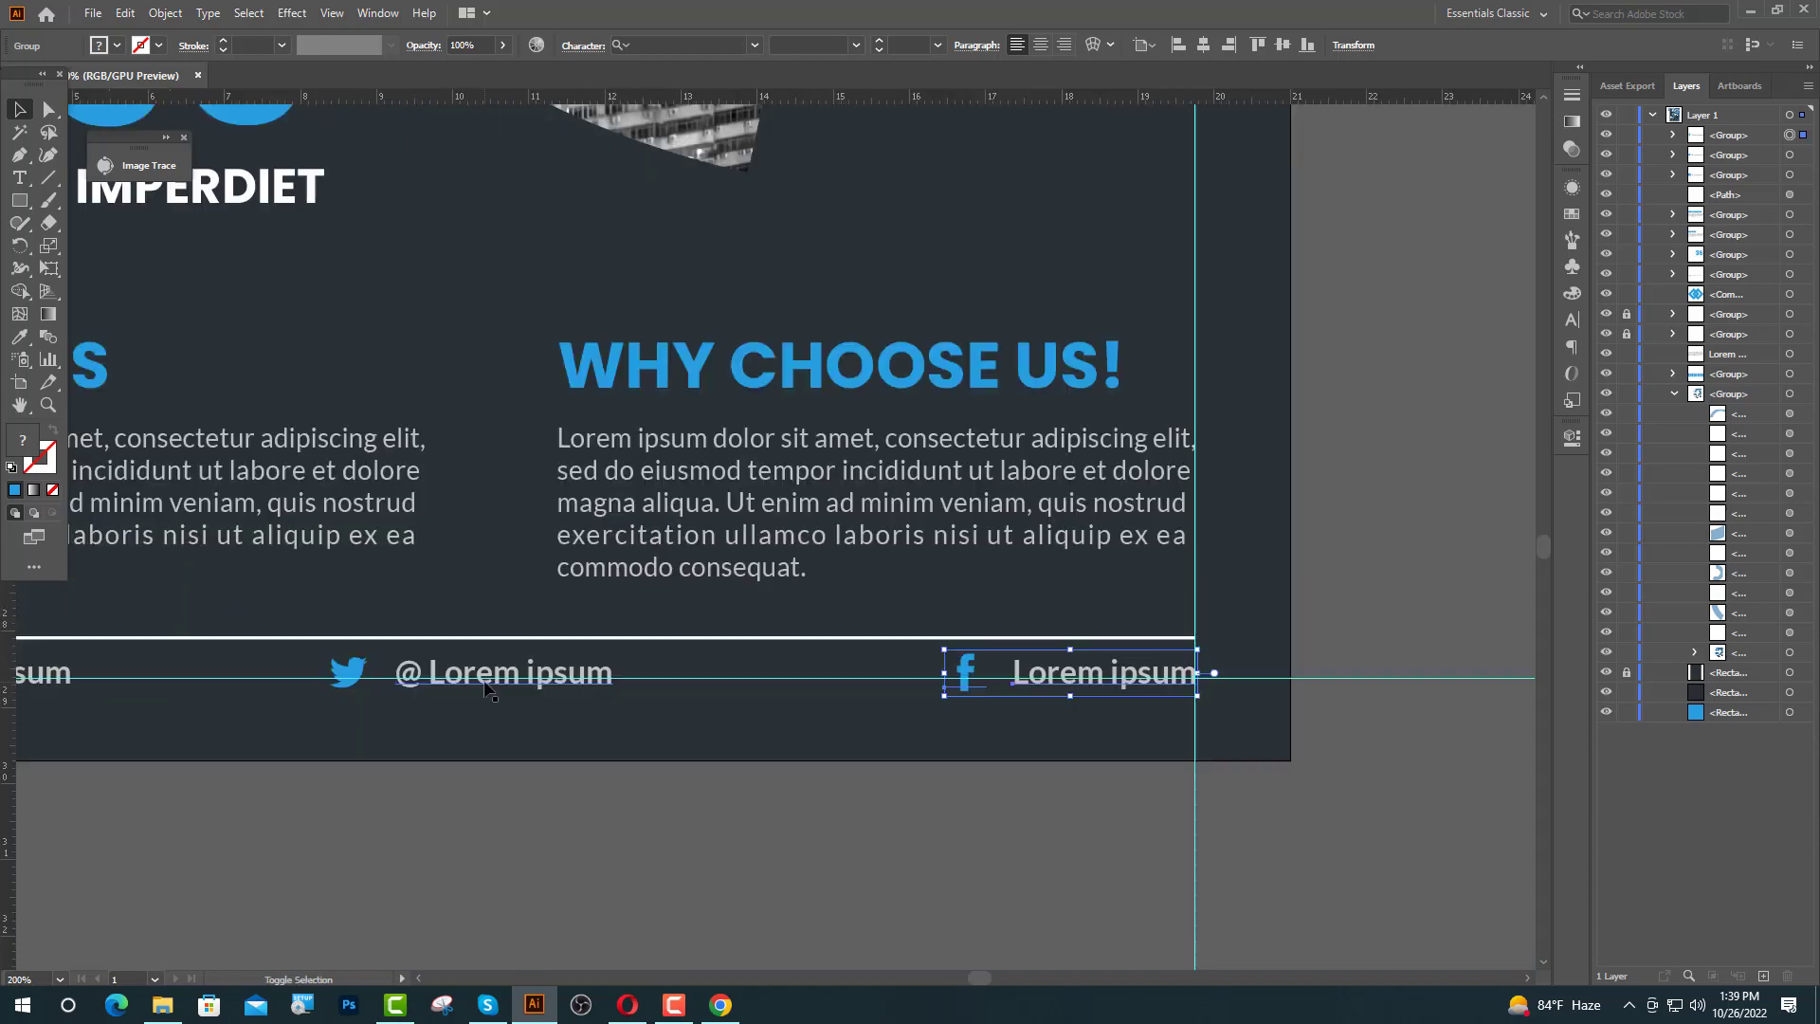
- Distribute the Instagram, Twitter and Facebook groups evenly by their horizontal centers, aligned to the selection
{"action": "left_click", "coordinate": [517, 677], "text": "shift"}
{"action": "scroll", "coordinate": [1103, 680], "scroll_direction": "down", "scroll_amount": 1}
{"action": "left_click", "coordinate": [310, 684], "text": "shift"}
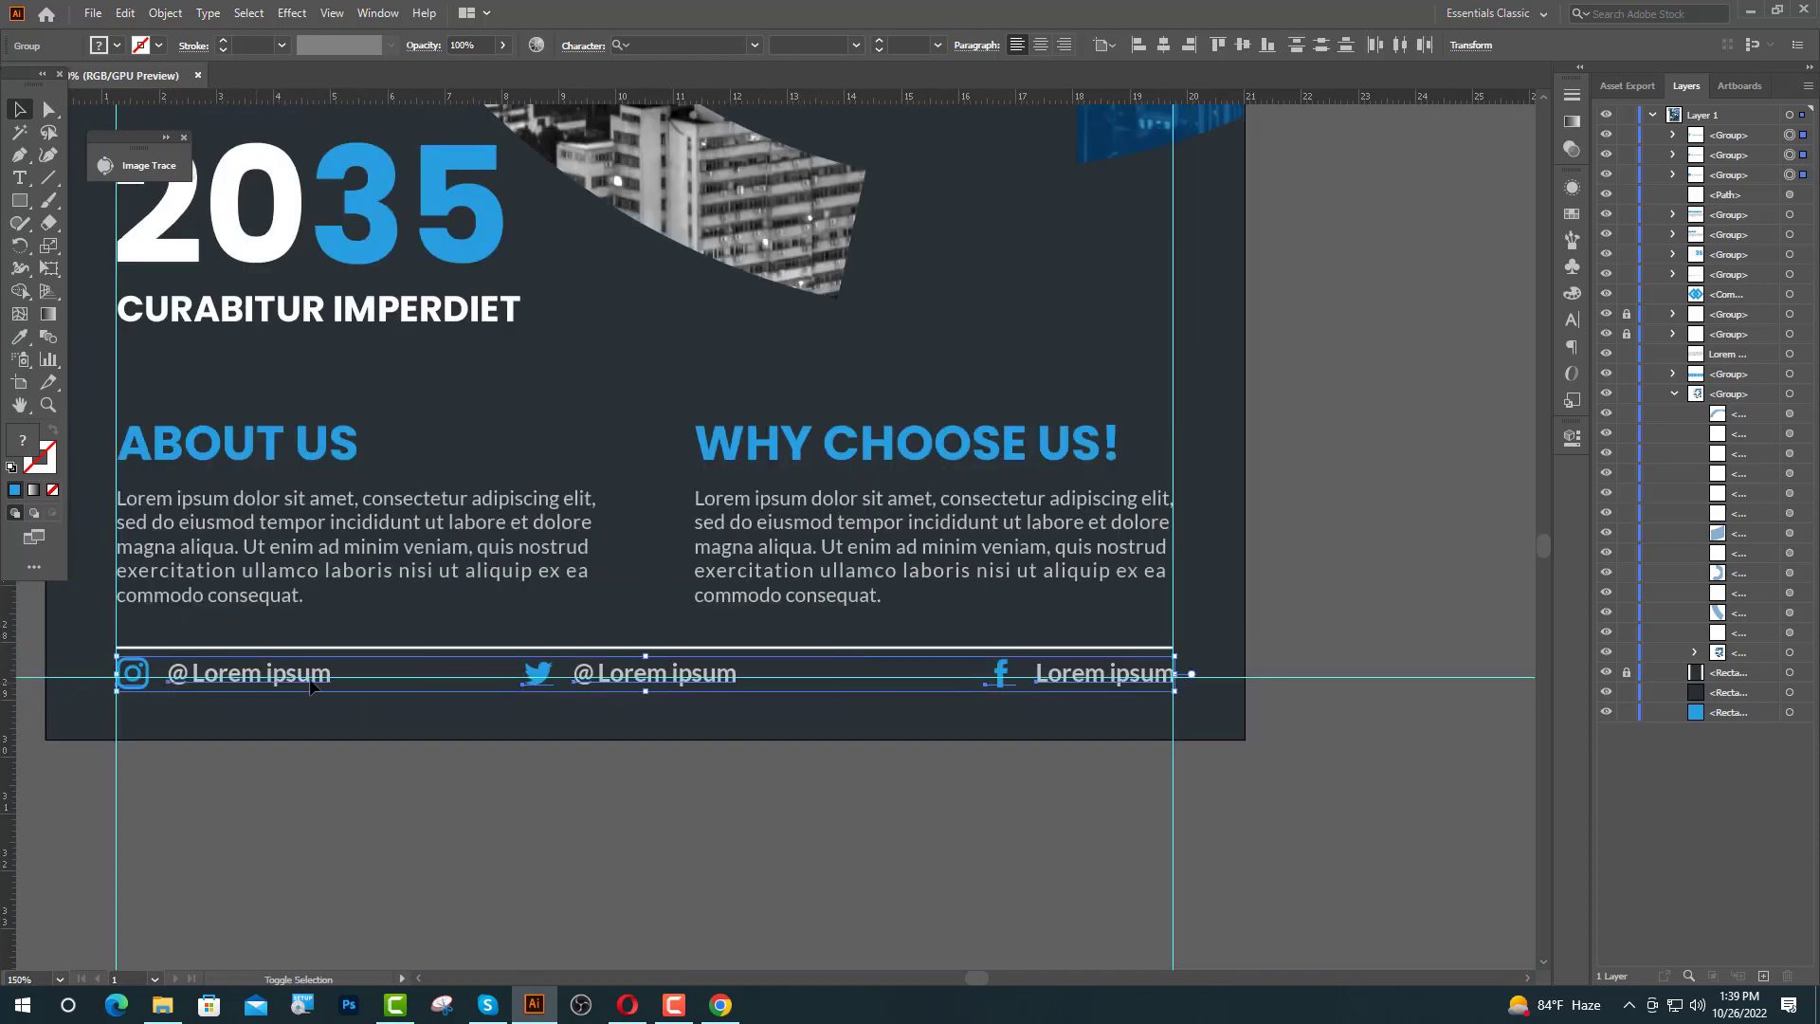
{"action": "left_click", "coordinate": [1107, 44]}
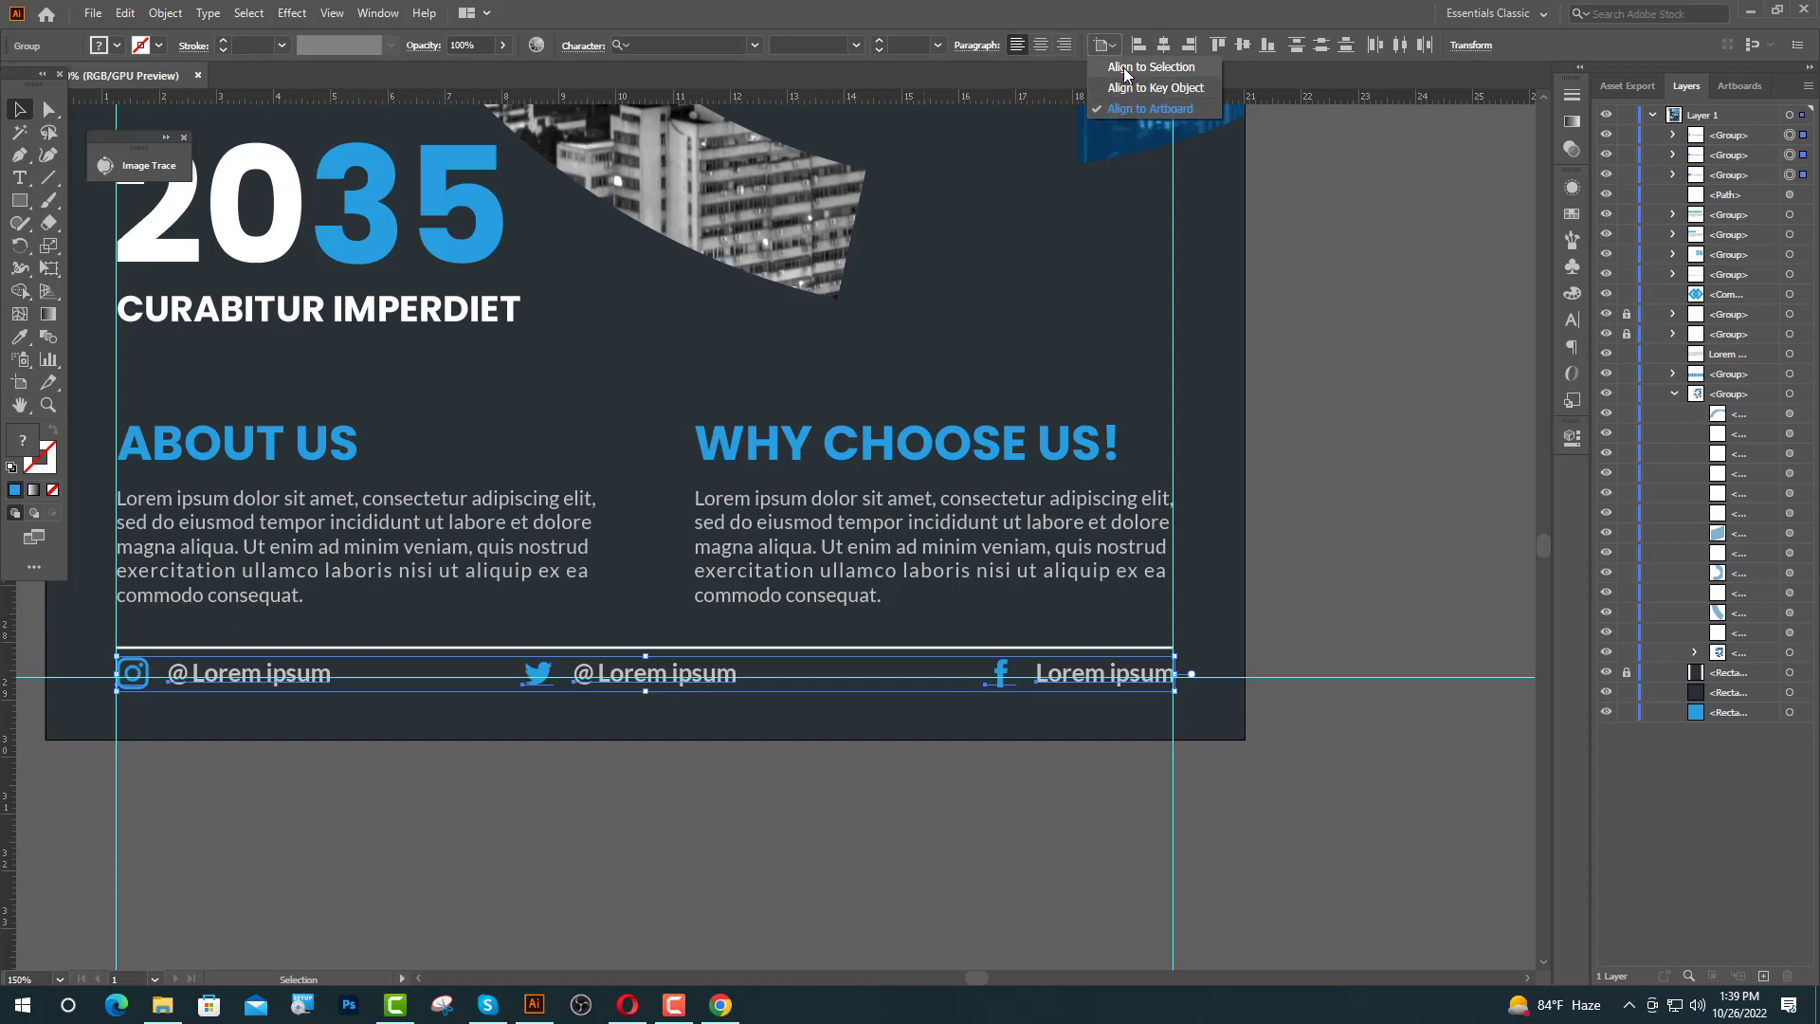
{"action": "left_click", "coordinate": [1148, 66]}
{"action": "left_click", "coordinate": [1400, 45]}
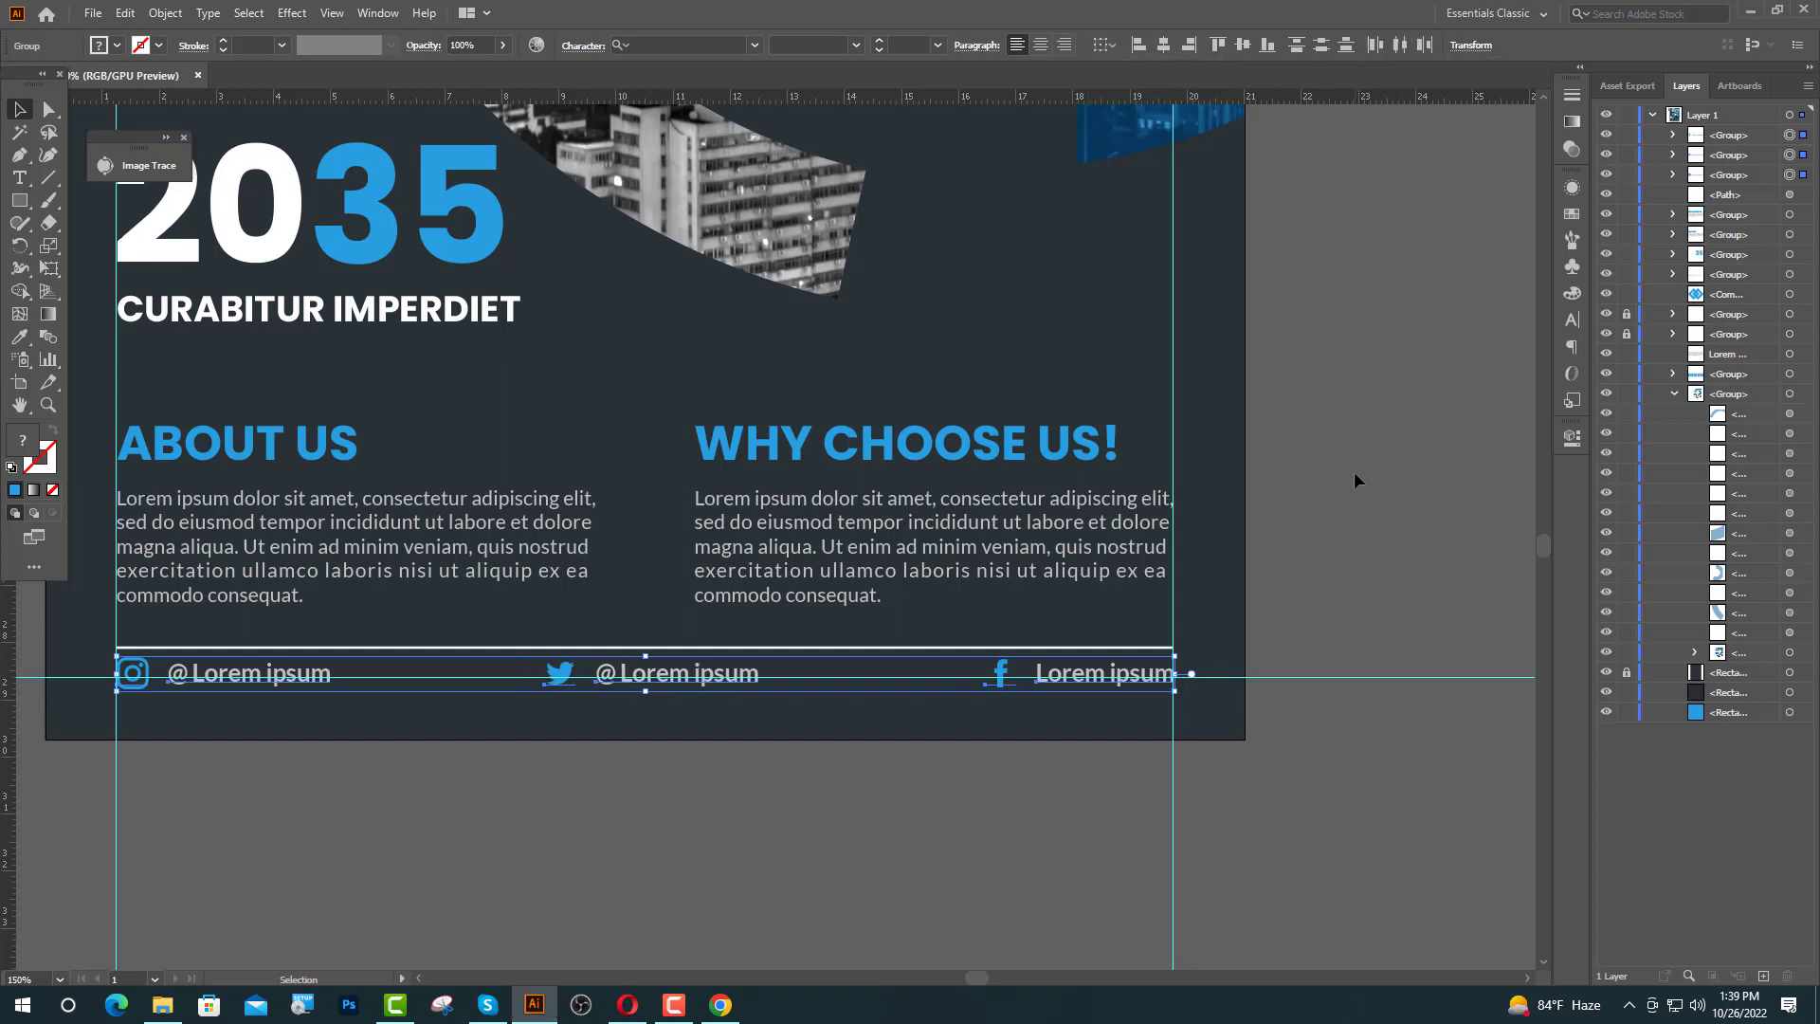
- Group the three social items into one footer row and center it horizontally on the artboard
{"action": "key", "text": "ctrl+g"}
{"action": "left_click", "coordinate": [1144, 45]}
{"action": "left_click", "coordinate": [1178, 110]}
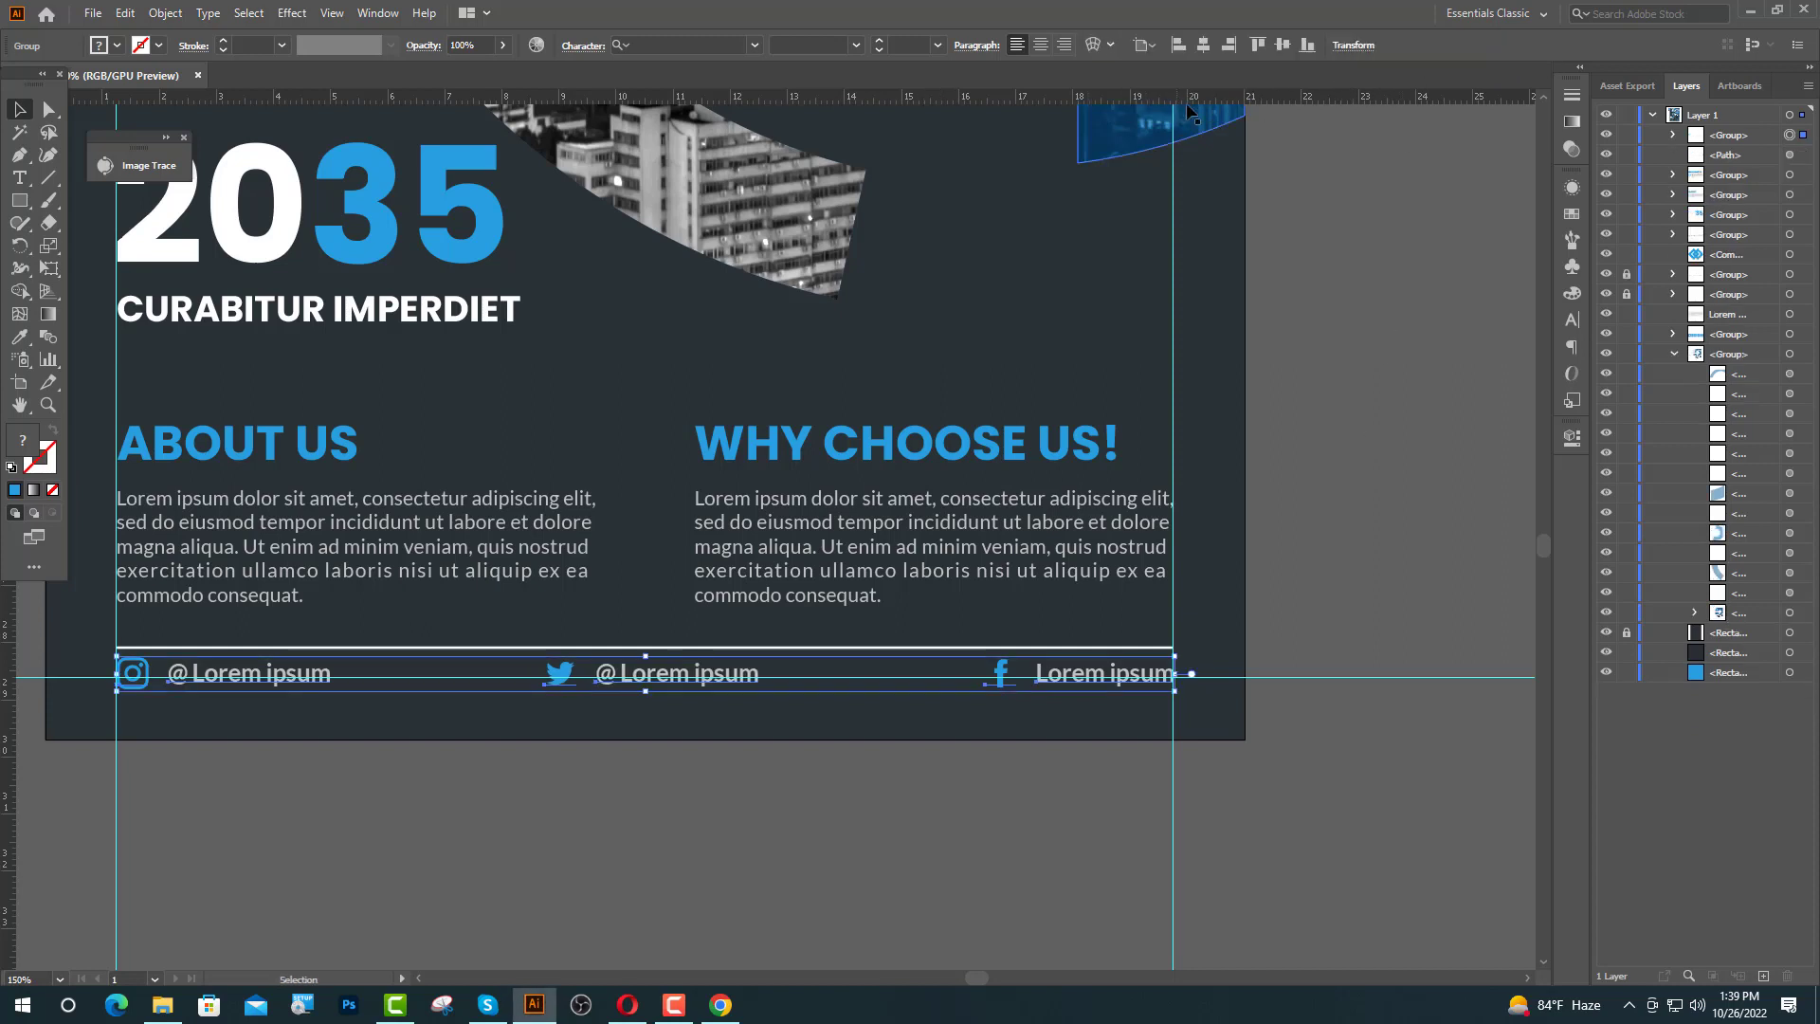
{"action": "left_click", "coordinate": [1205, 44]}
{"action": "left_click", "coordinate": [1381, 487]}
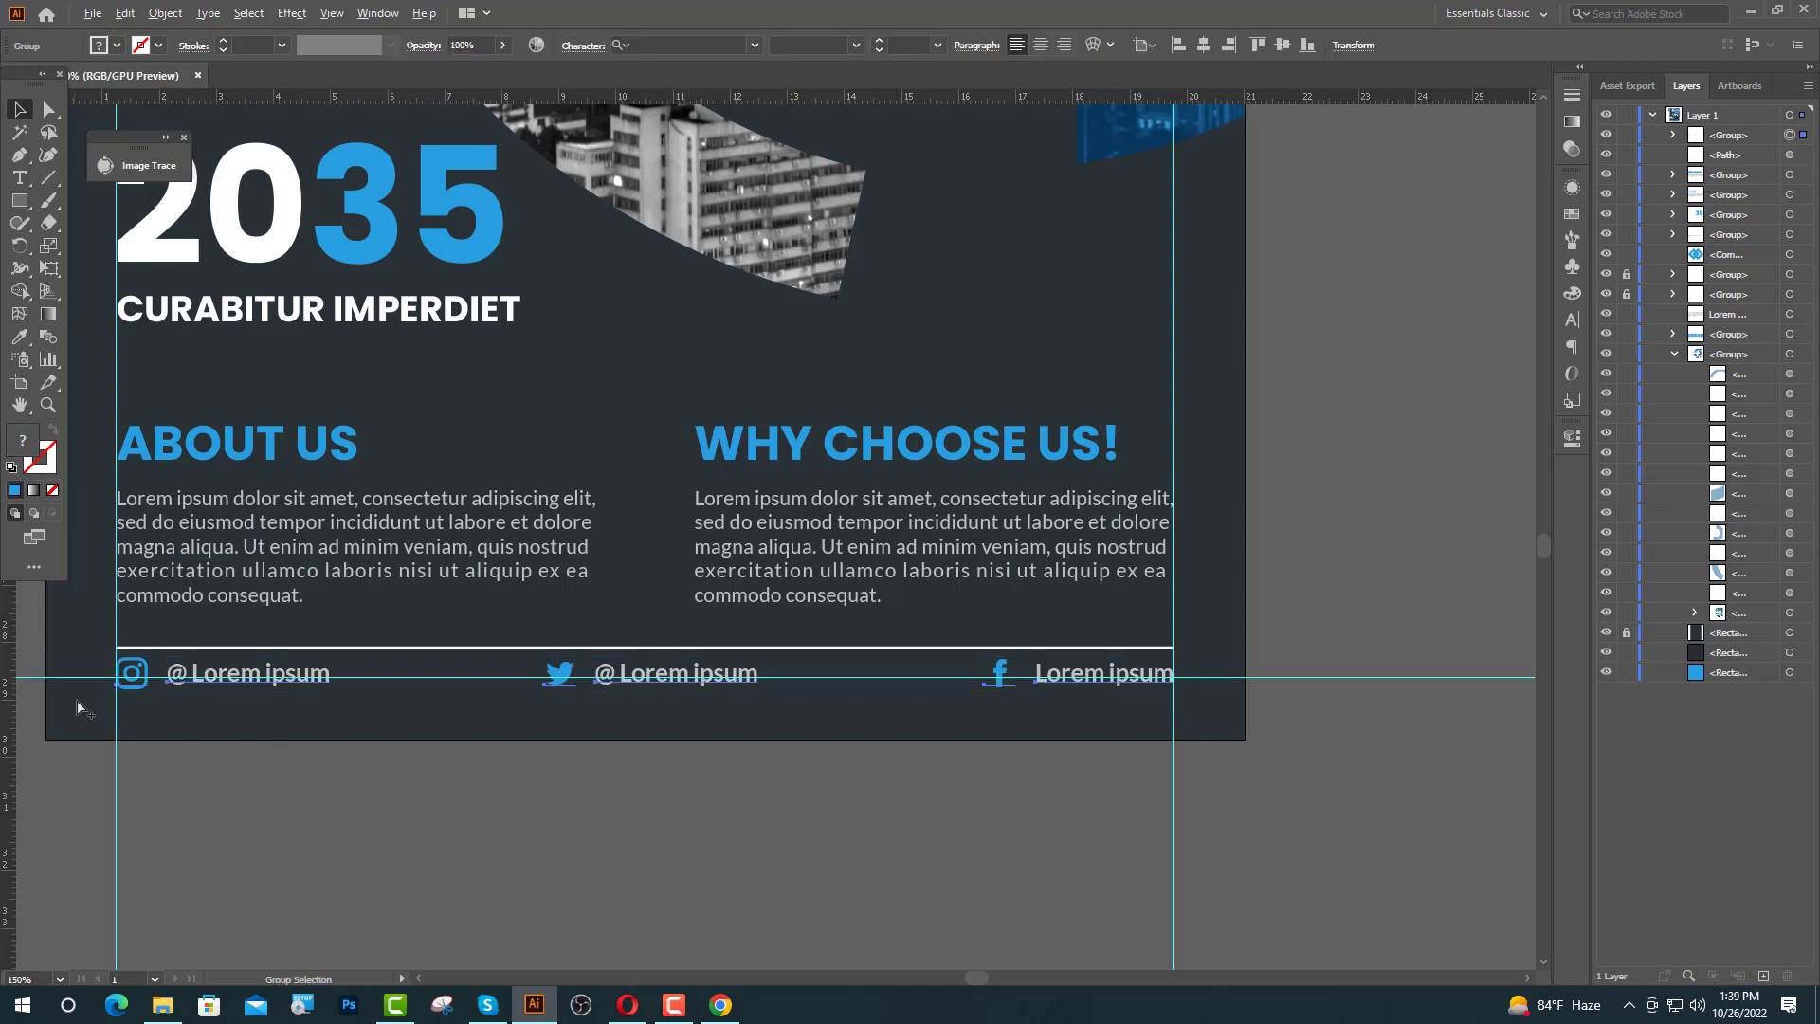
- Shift the social icon row down slightly to leave more space below the divider line
{"action": "left_click_drag", "start_coordinate": [132, 683], "coordinate": [134, 674]}
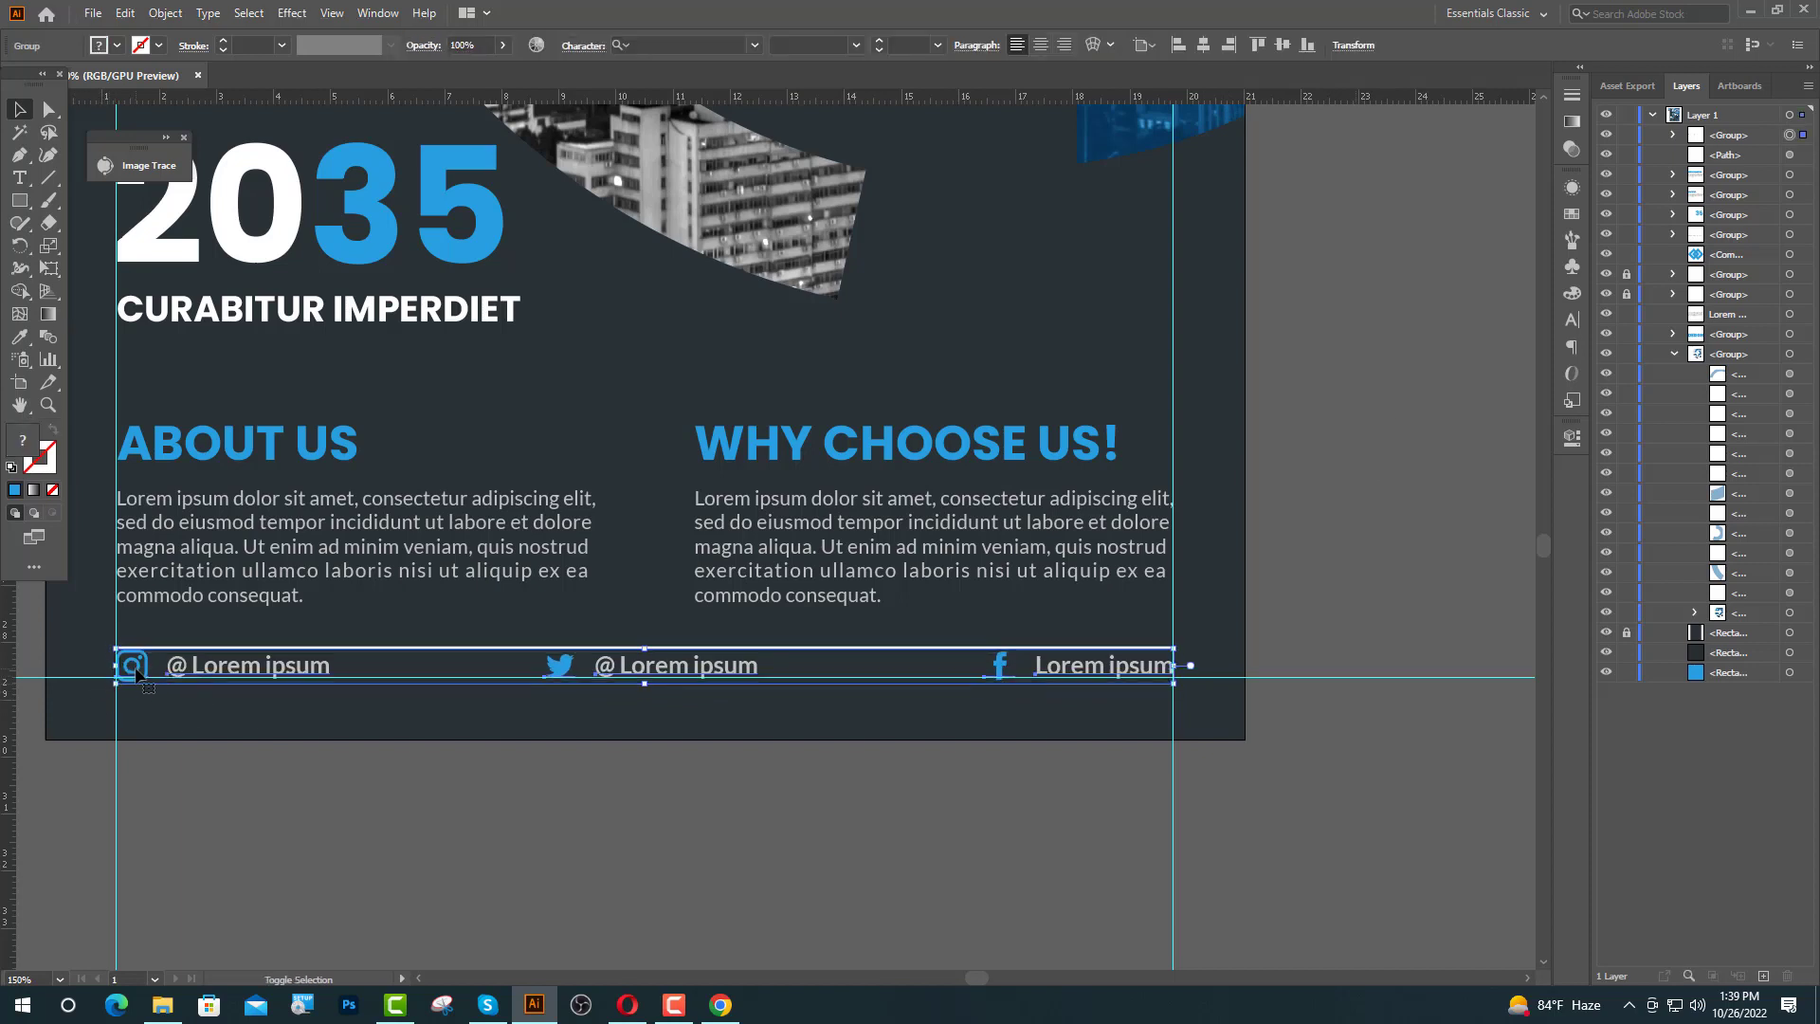
{"action": "key", "text": "Down"}
{"action": "key", "text": "Down"}
{"action": "key", "text": "Down"}
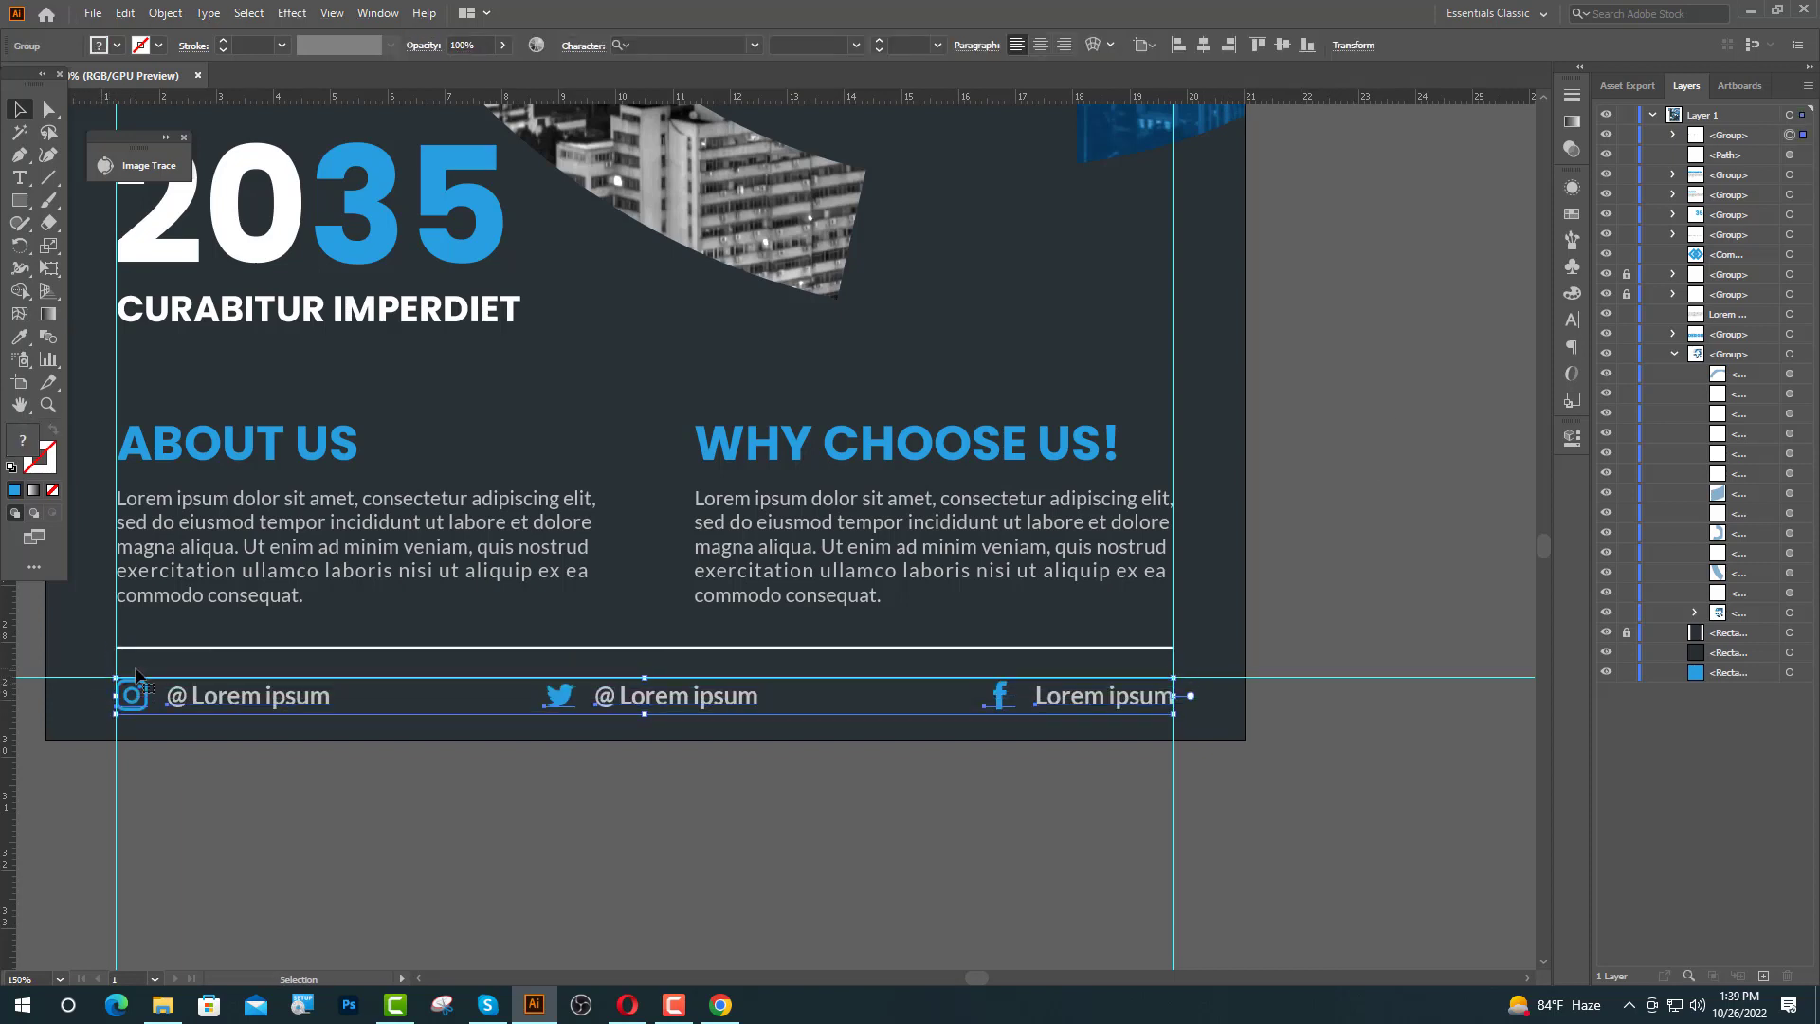
{"action": "key", "text": "Up"}
{"action": "key", "text": "Up"}
{"action": "key", "text": "Up"}
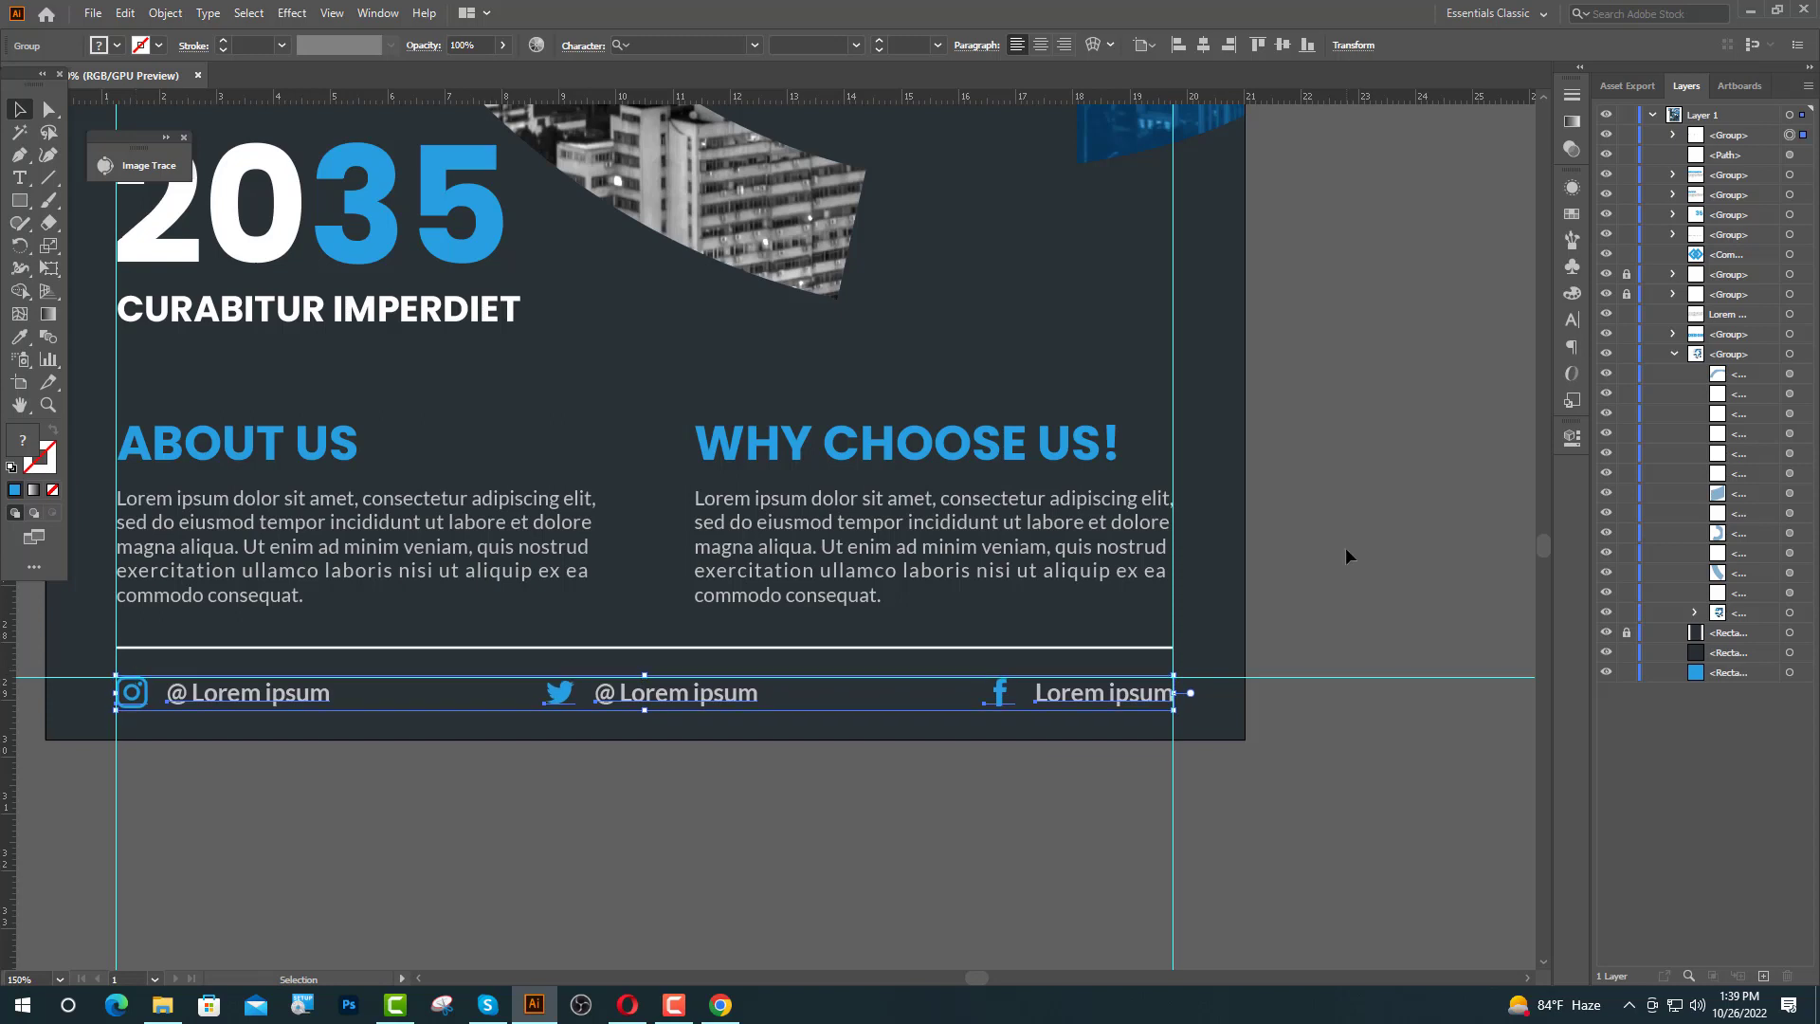
{"action": "left_click", "coordinate": [1370, 726]}
- Move the About Us and Why Choose Us columns together with the divider line up slightly
{"action": "scroll", "coordinate": [1025, 720], "scroll_direction": "down", "scroll_amount": 2}
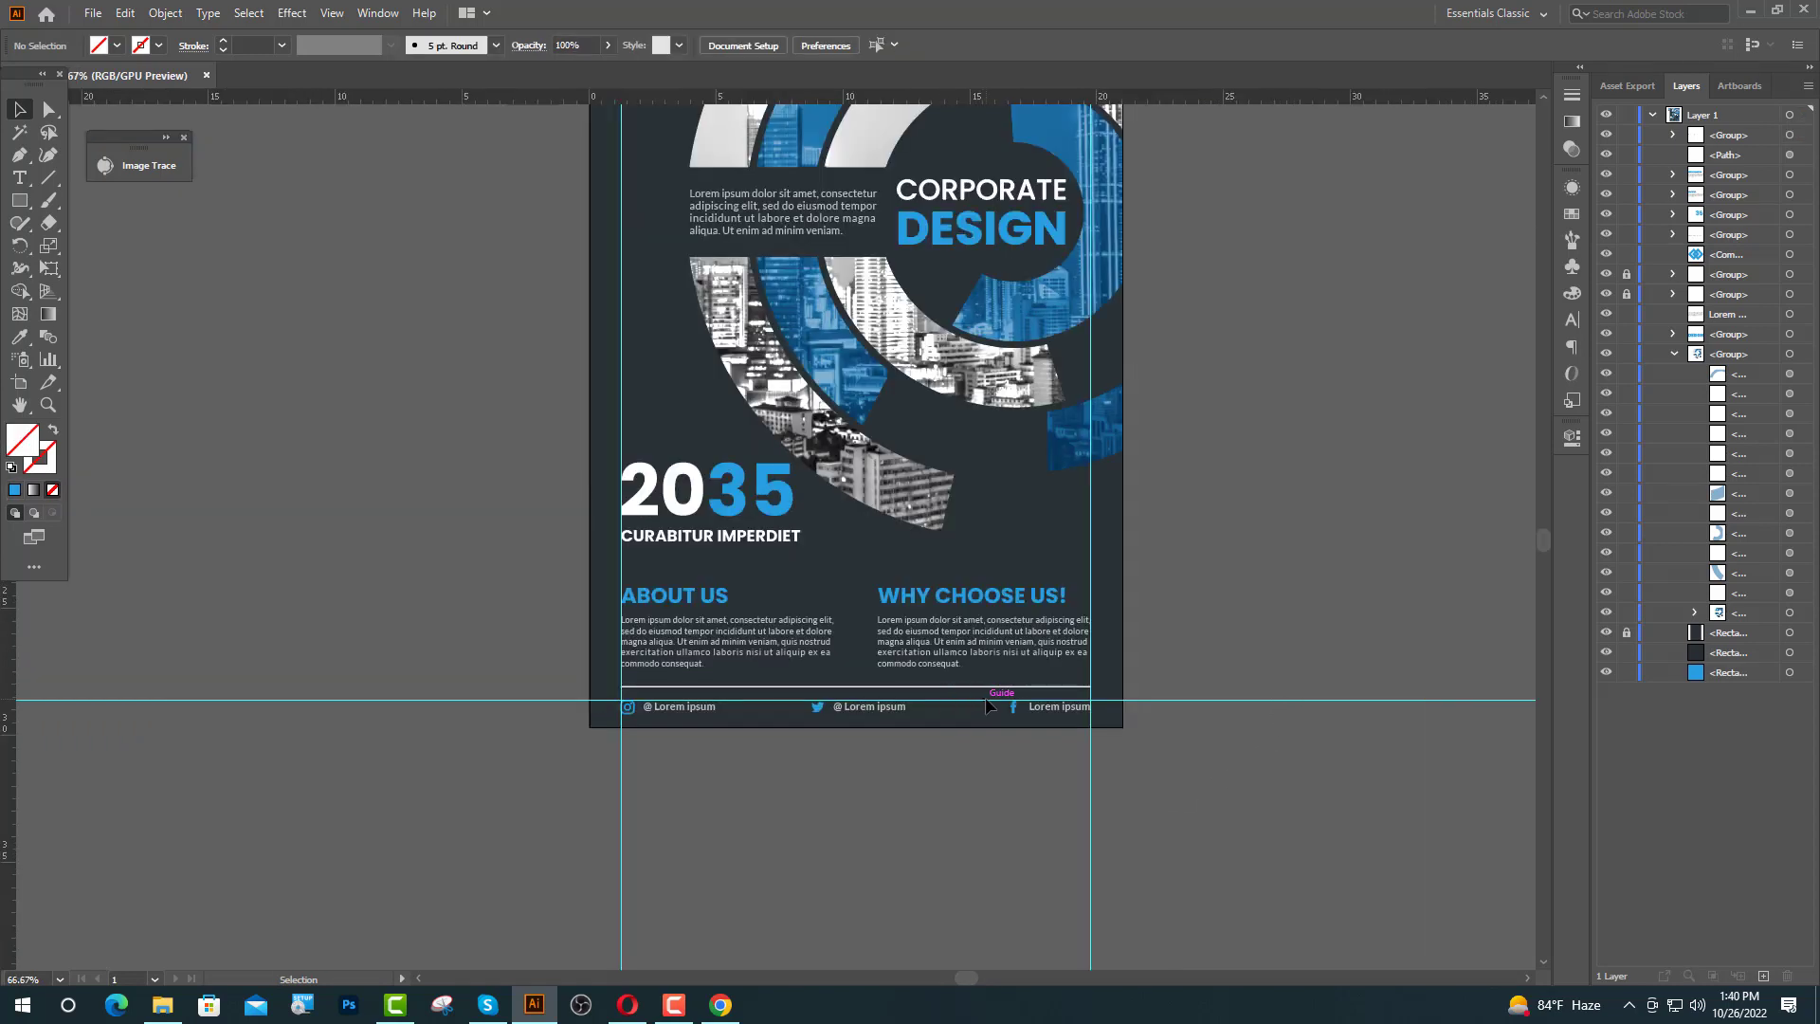
{"action": "scroll", "coordinate": [986, 705], "scroll_direction": "up", "scroll_amount": 1}
{"action": "scroll", "coordinate": [936, 666], "scroll_direction": "up", "scroll_amount": 1}
{"action": "left_click", "coordinate": [774, 666]}
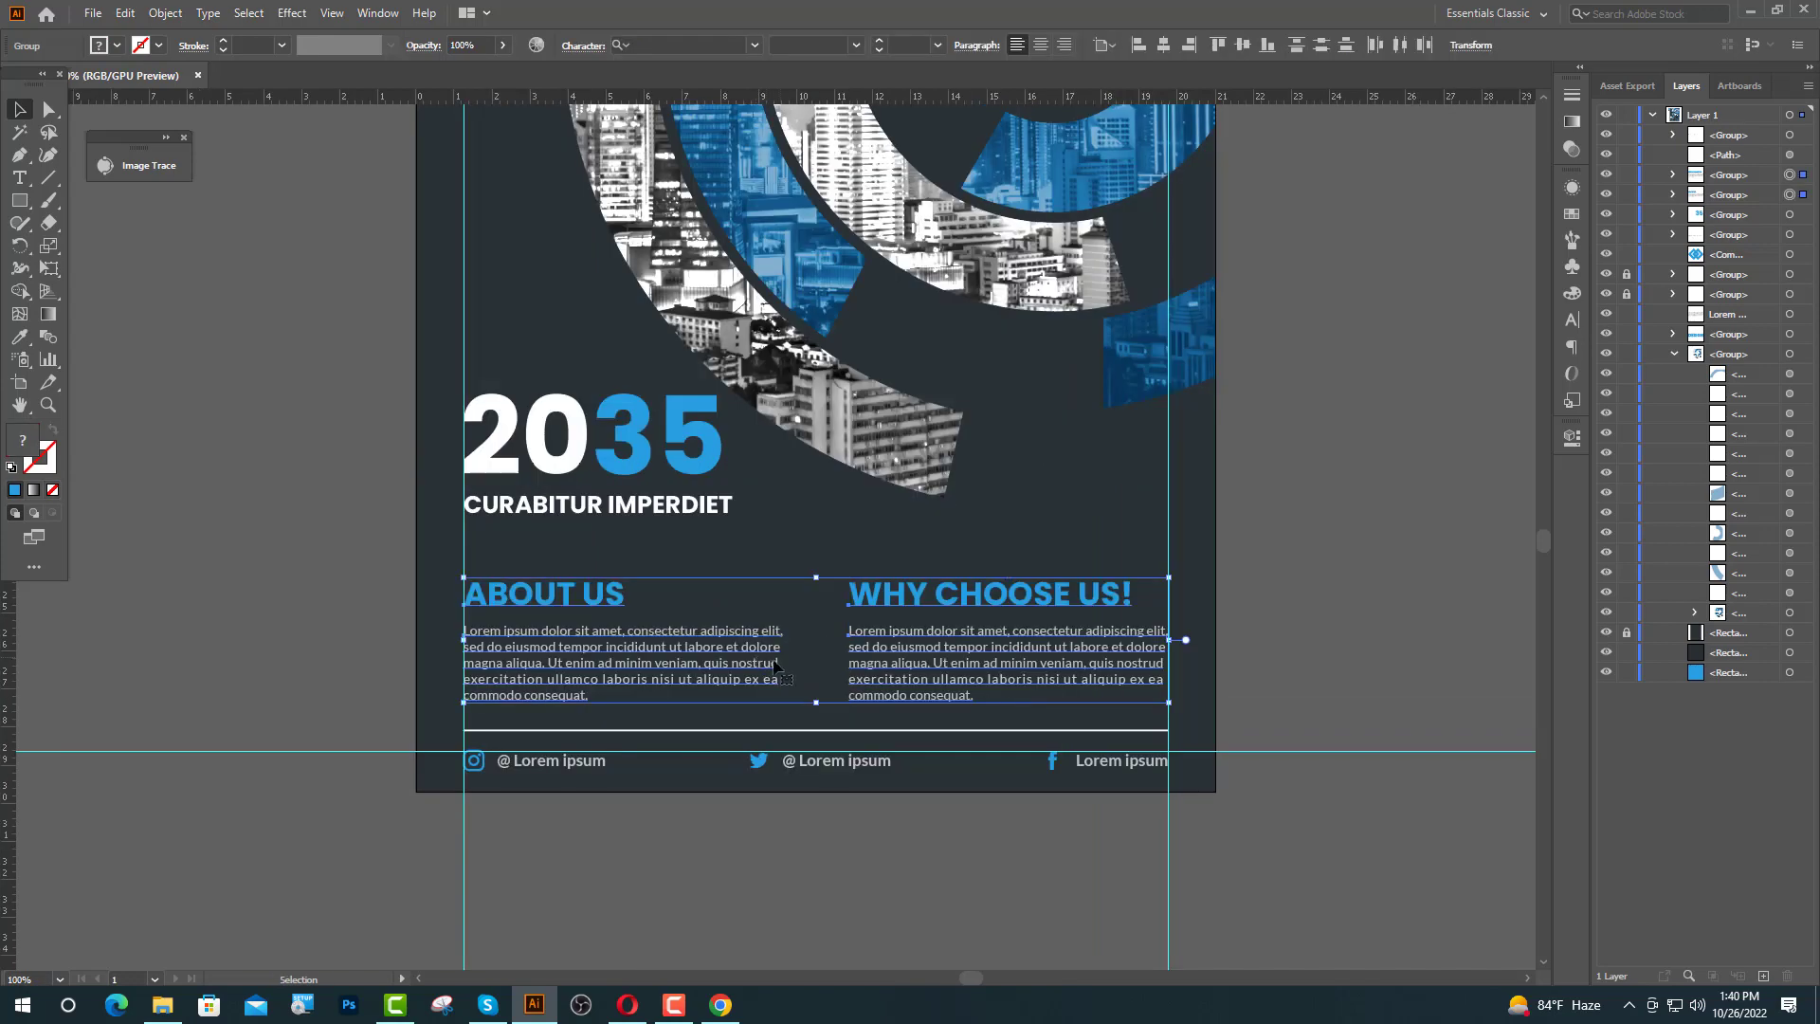
{"action": "left_click", "coordinate": [791, 729], "text": "shift"}
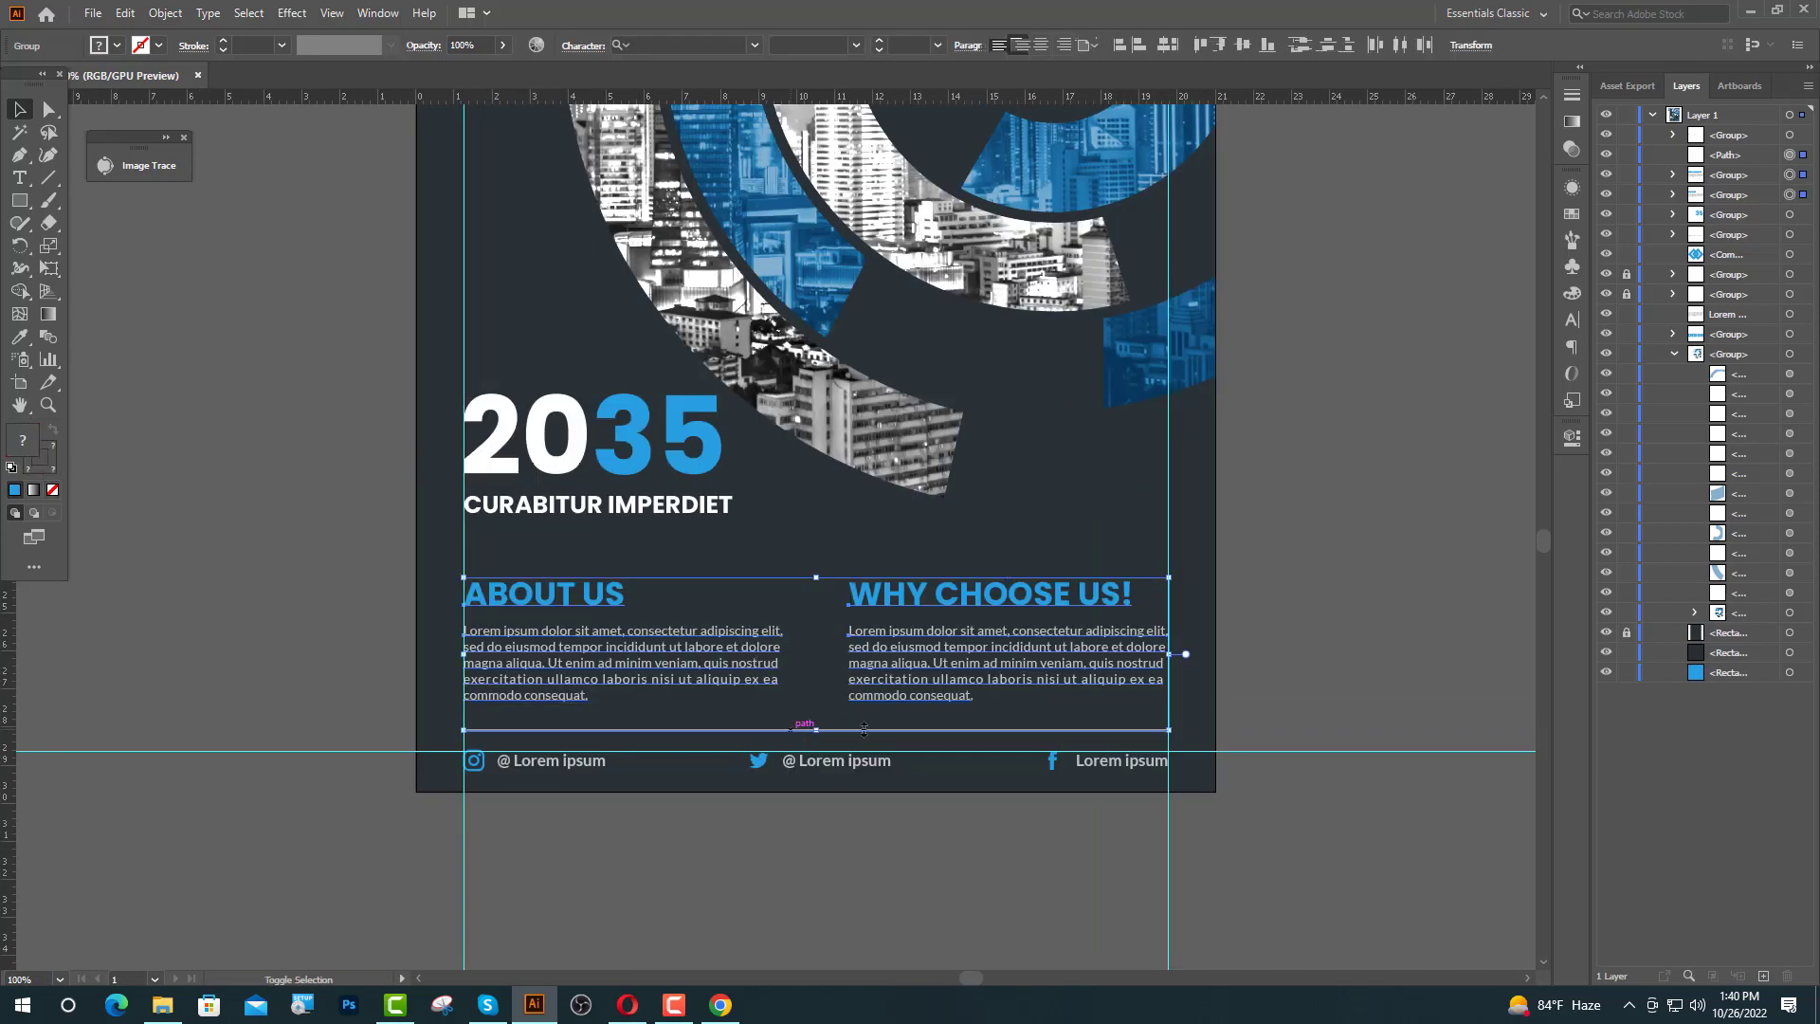
{"action": "key", "text": "Up"}
{"action": "key", "text": "Up"}
{"action": "key", "text": "Up"}
{"action": "key", "text": "Up"}
{"action": "key", "text": "Up"}
{"action": "left_click", "coordinate": [1411, 568]}
{"action": "scroll", "coordinate": [892, 761], "scroll_direction": "up", "scroll_amount": 1}
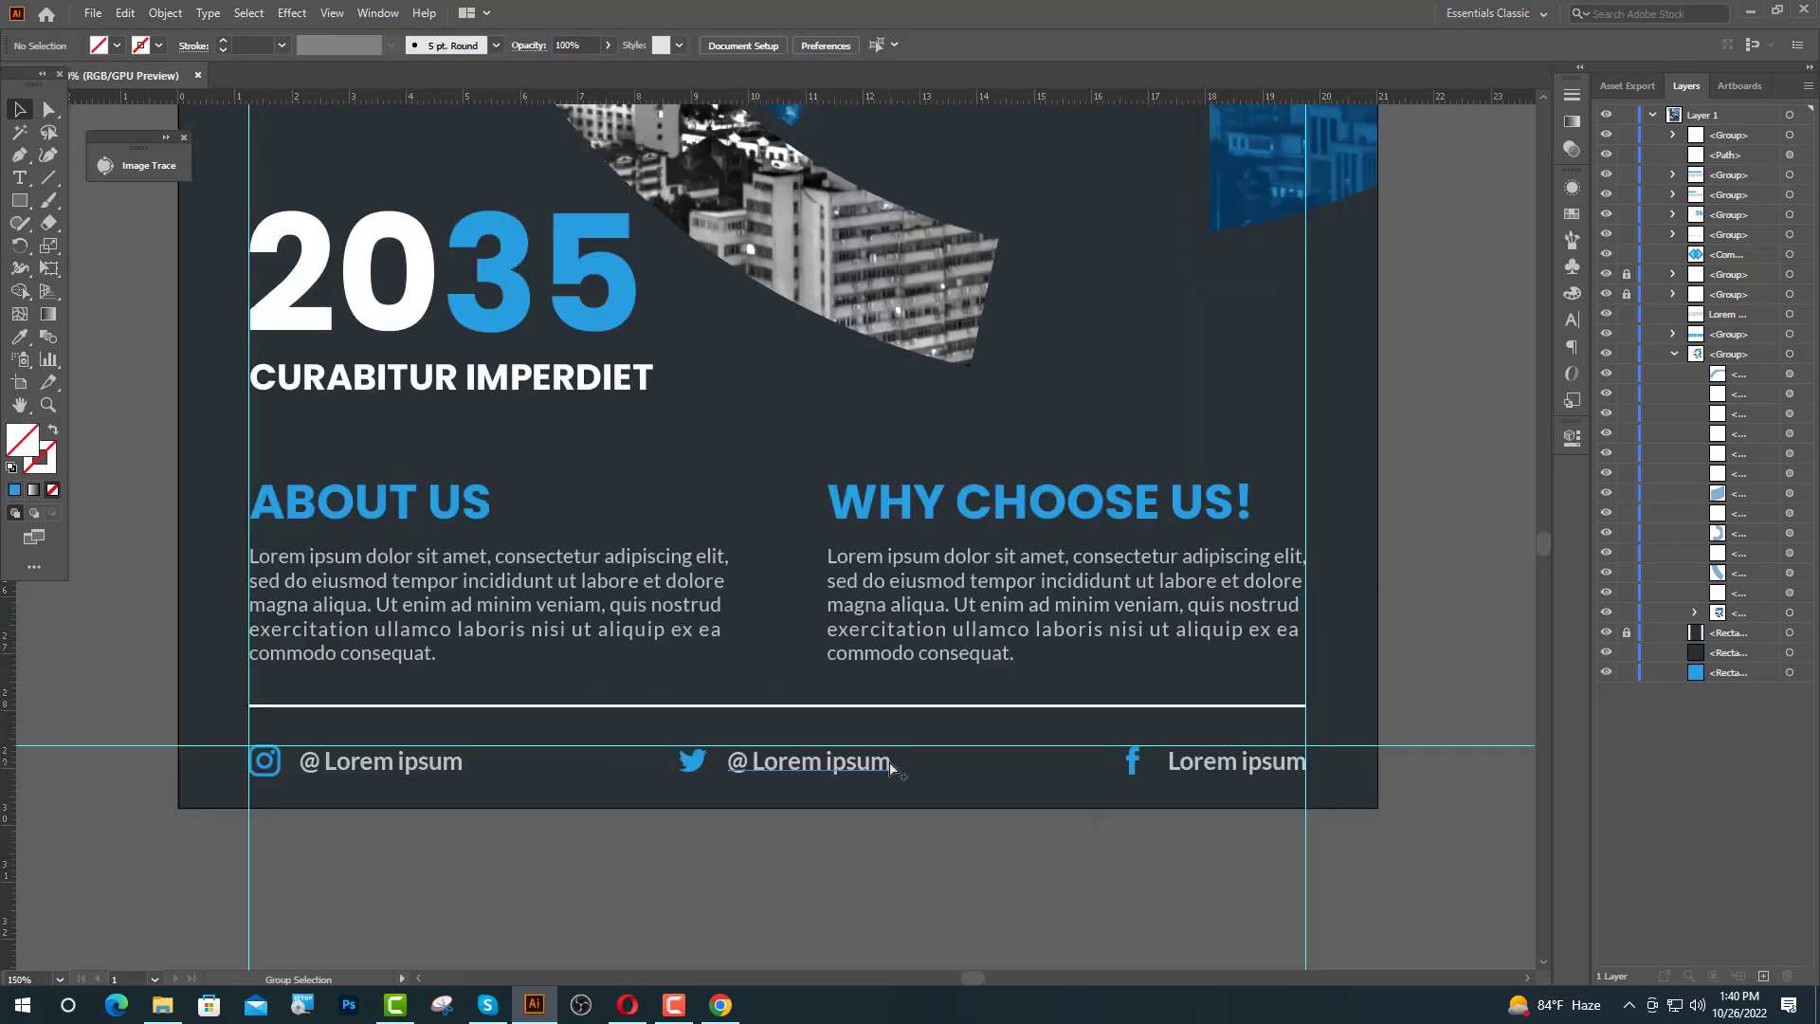
- Nudge the social icon row up a little to balance the space between the divider line and the page bottom
{"action": "left_click", "coordinate": [1217, 760]}
{"action": "key", "text": "Up"}
{"action": "key", "text": "Up"}
{"action": "key", "text": "Up"}
{"action": "key", "text": "Up"}
{"action": "key", "text": "Up"}
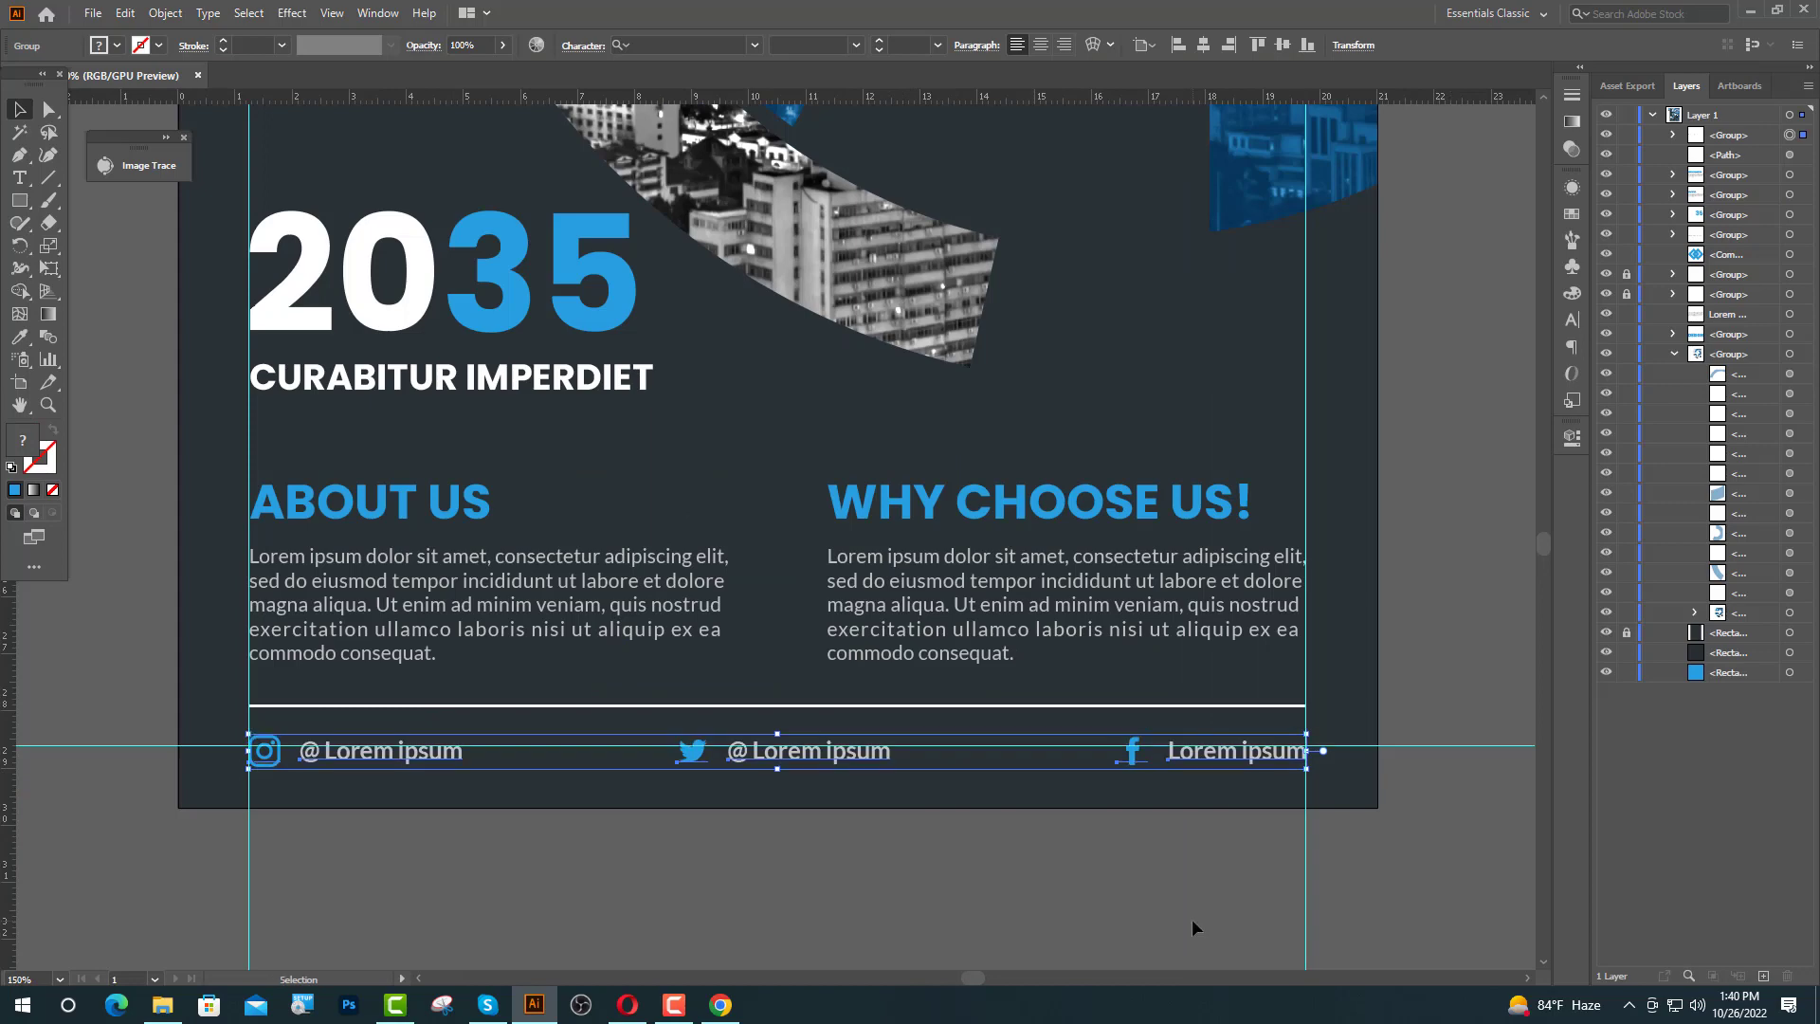
{"action": "key", "text": "Up"}
{"action": "key", "text": "Down"}
{"action": "key", "text": "Down"}
{"action": "left_click", "coordinate": [1425, 652]}
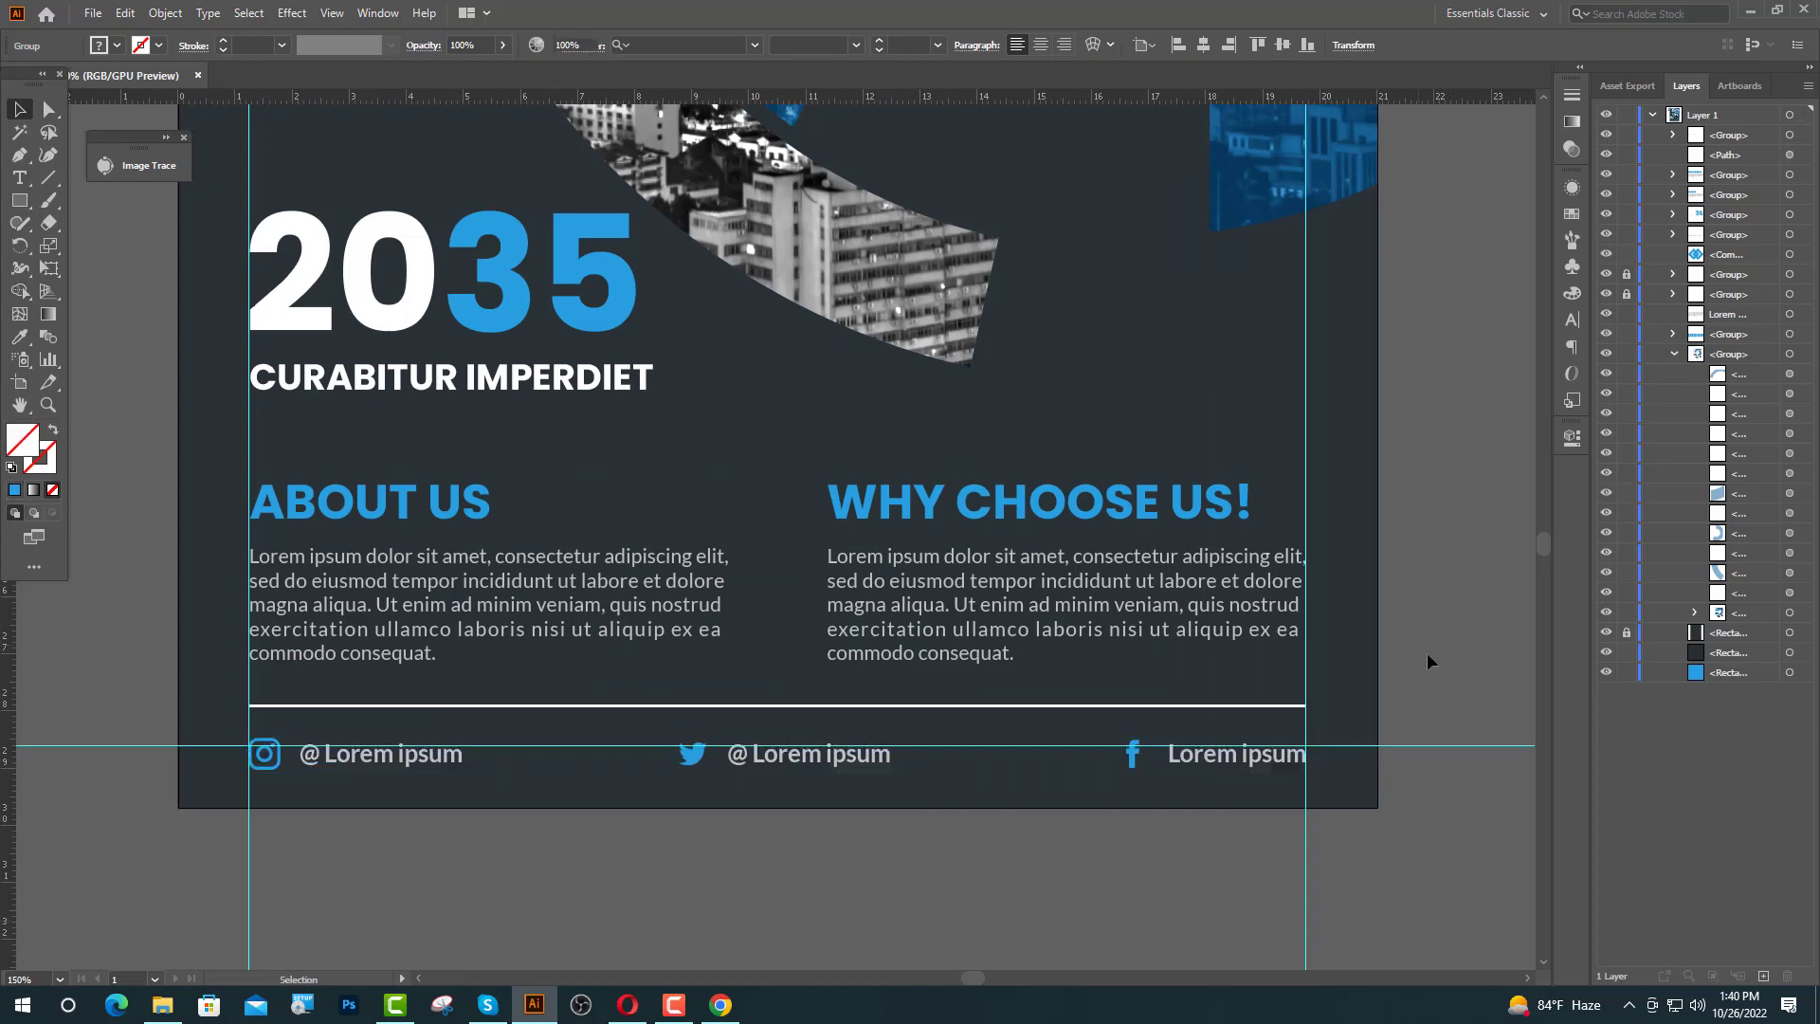
- Delete the blue and dark color sample squares beside the artboard
{"action": "scroll", "coordinate": [843, 834], "scroll_direction": "down", "scroll_amount": 3}
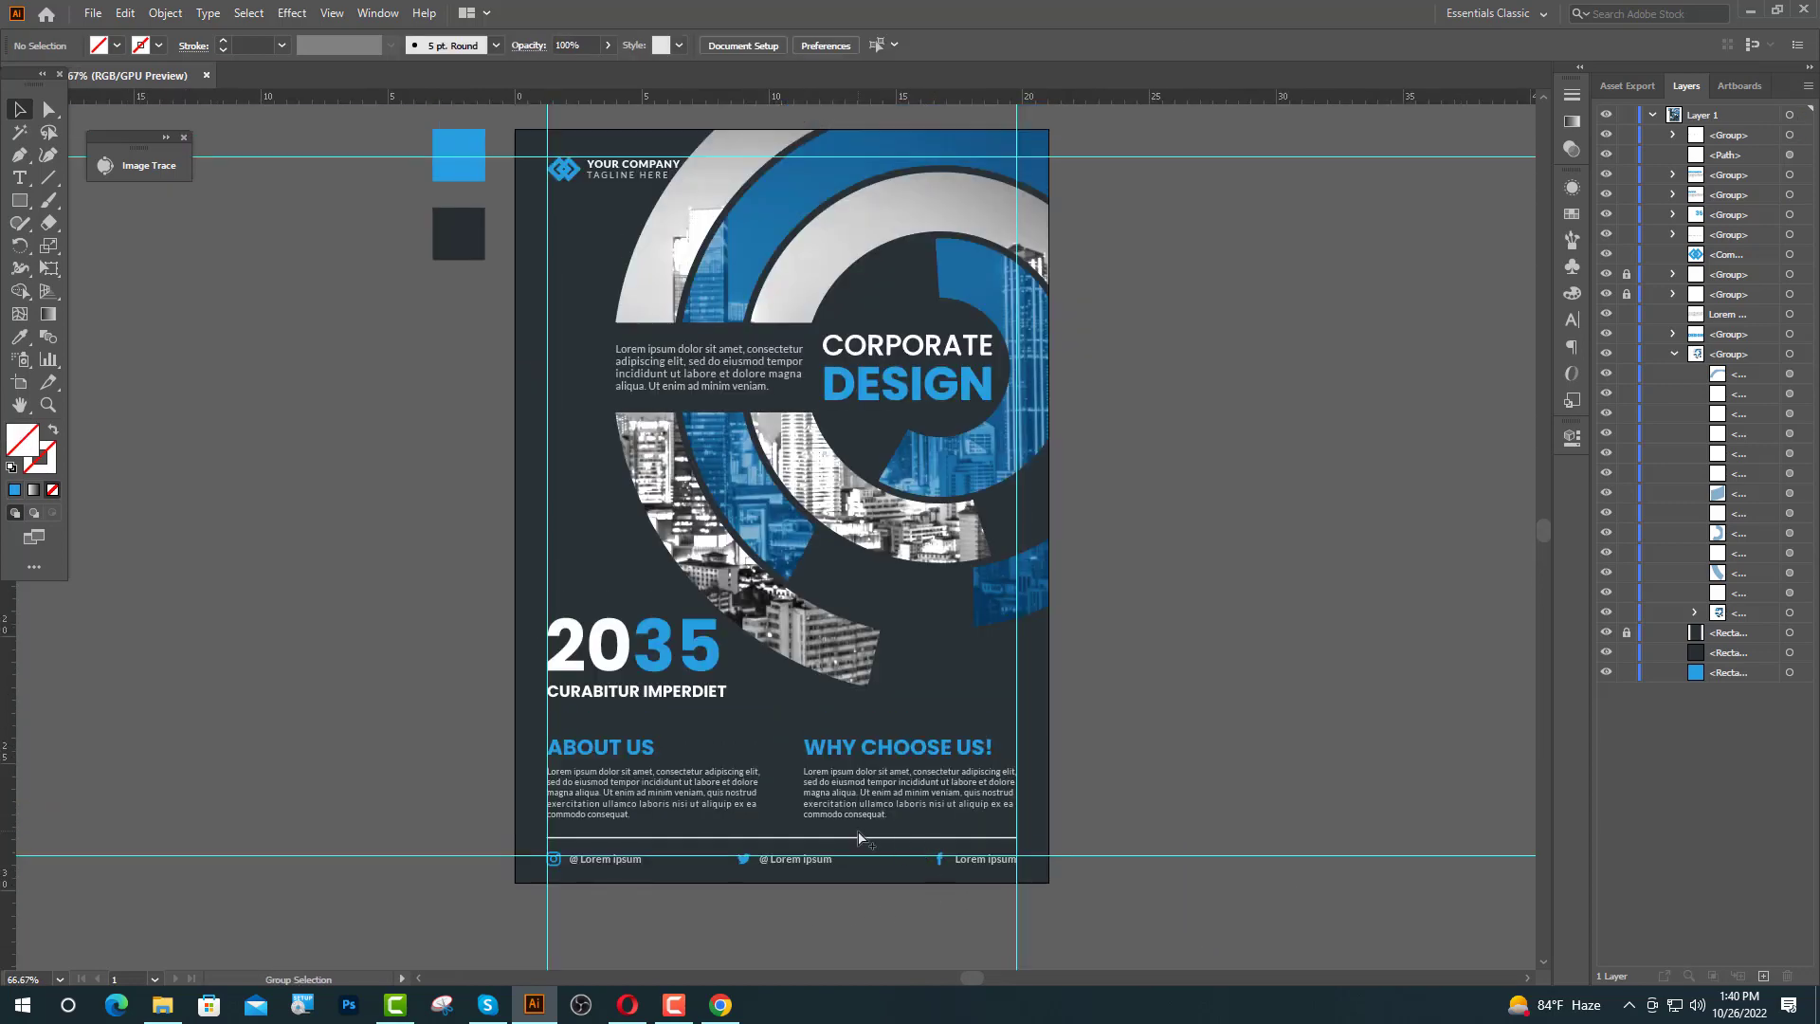
{"action": "left_click_drag", "start_coordinate": [534, 256], "coordinate": [580, 449]}
{"action": "key", "text": "Delete"}
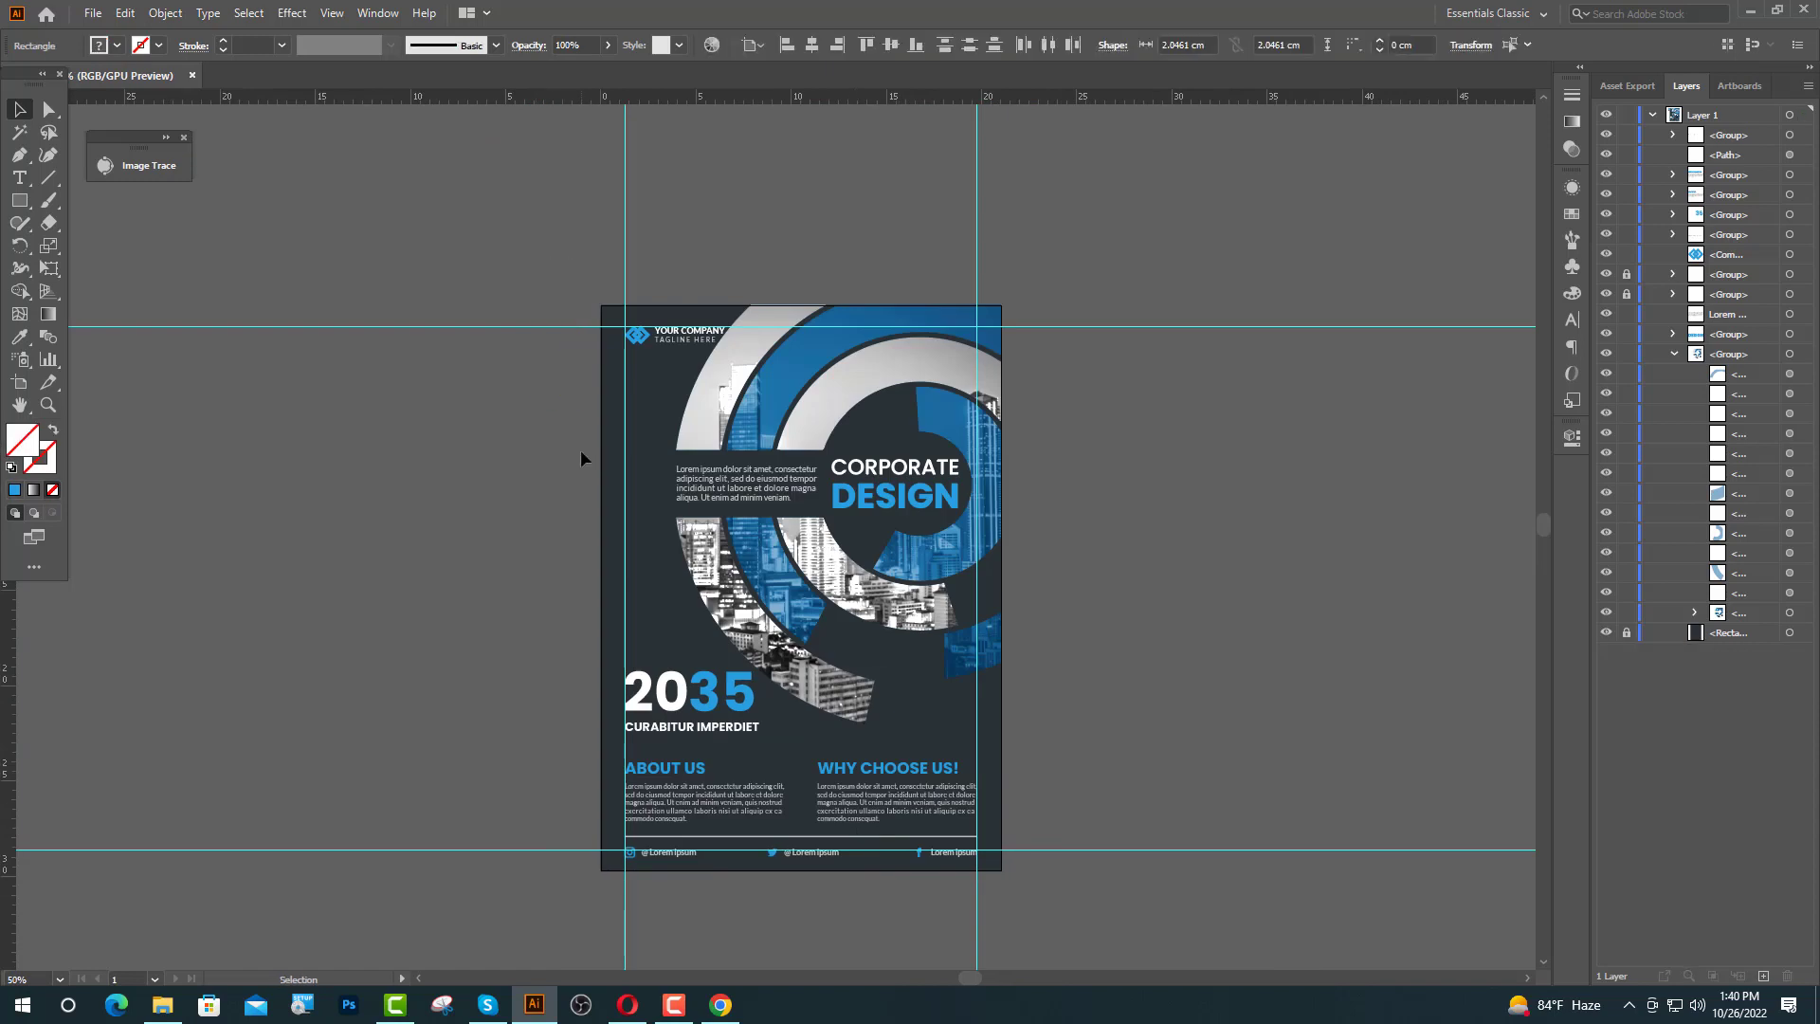
- Unlock the guides and delete all vertical and horizontal guides from the finished cover page
{"action": "key", "text": "ctrl+alt+semicolon"}
{"action": "left_click_drag", "start_coordinate": [1193, 228], "coordinate": [549, 226]}
{"action": "key", "text": "Delete"}
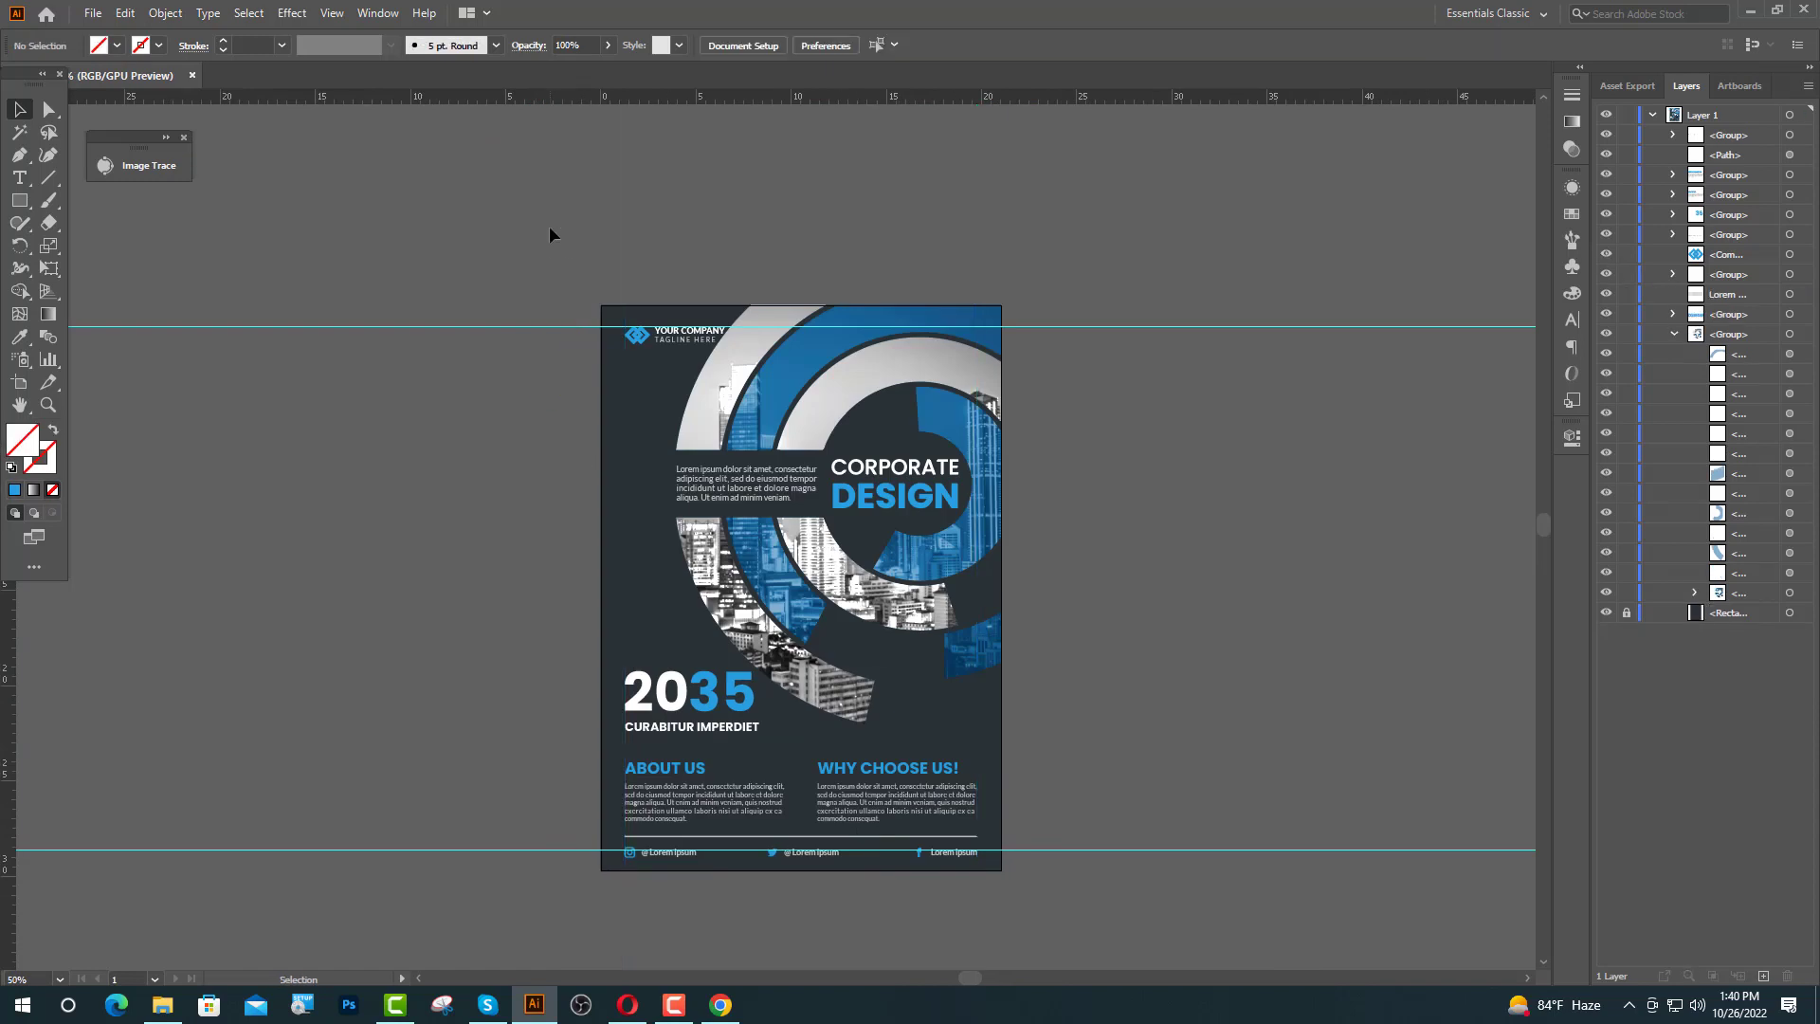
{"action": "left_click_drag", "start_coordinate": [545, 813], "coordinate": [534, 850]}
{"action": "key", "text": "Delete"}
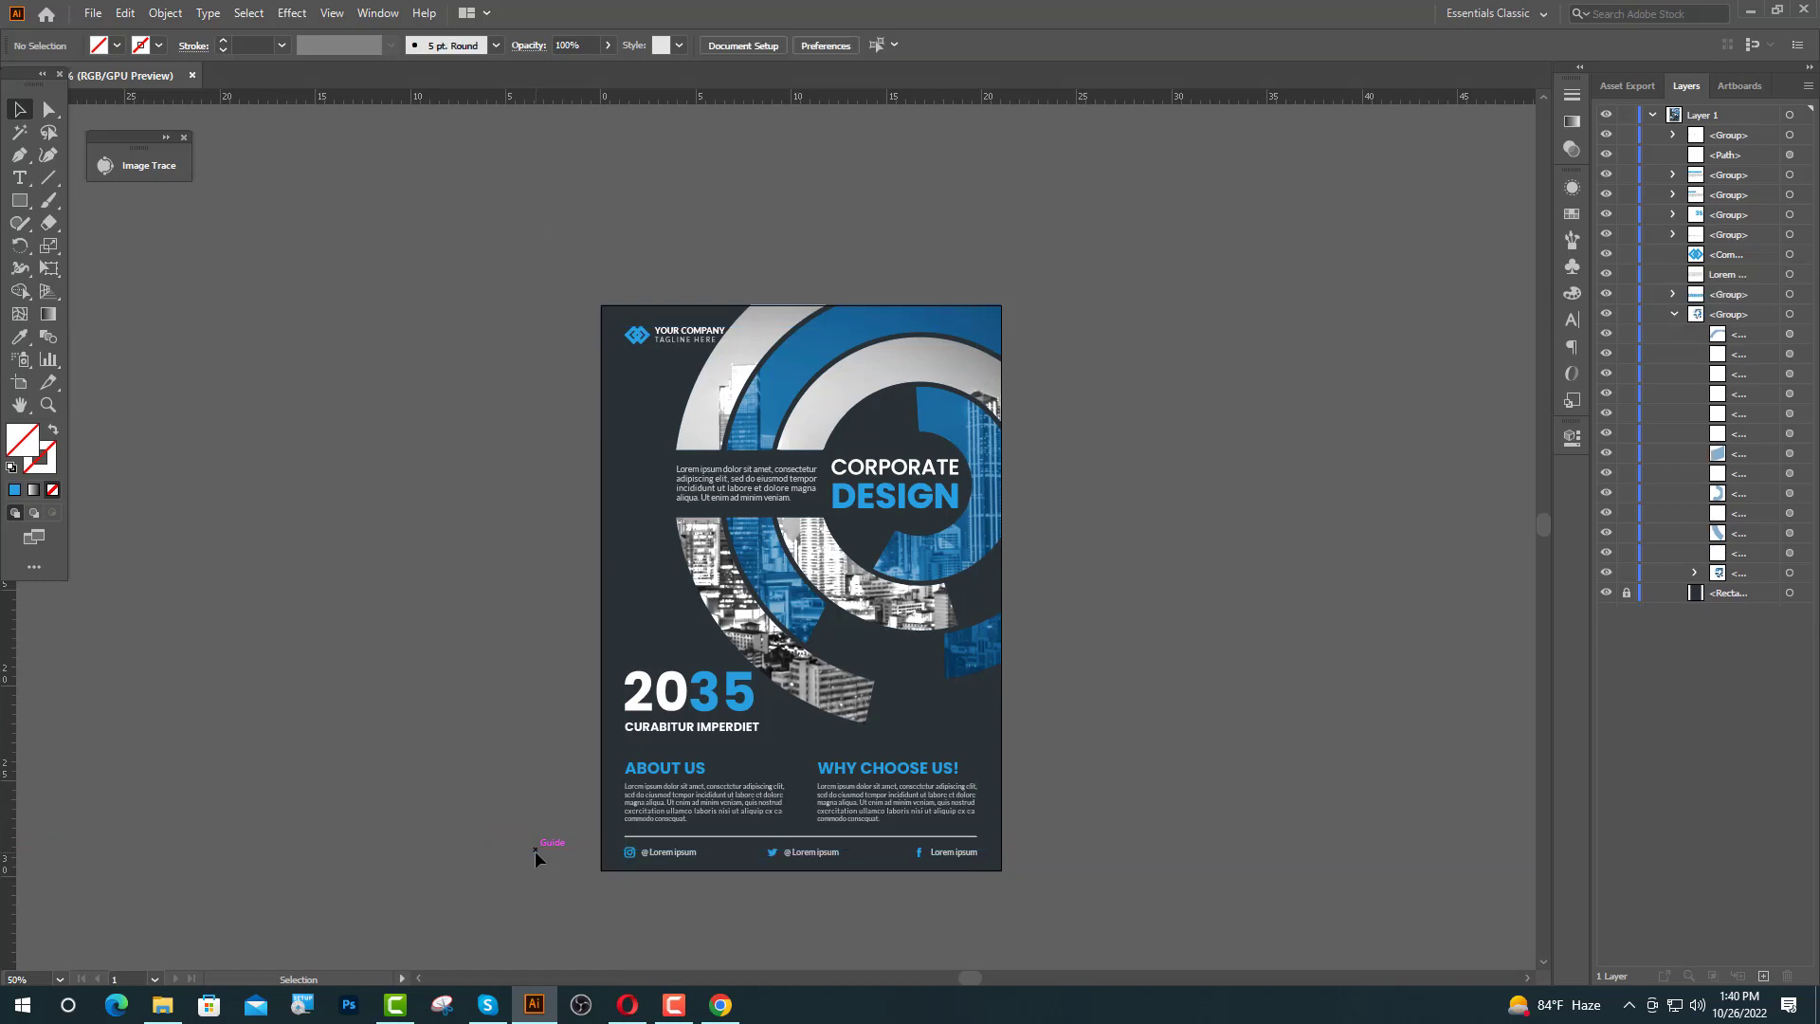
{"action": "scroll", "coordinate": [891, 703], "scroll_direction": "up", "scroll_amount": 1}
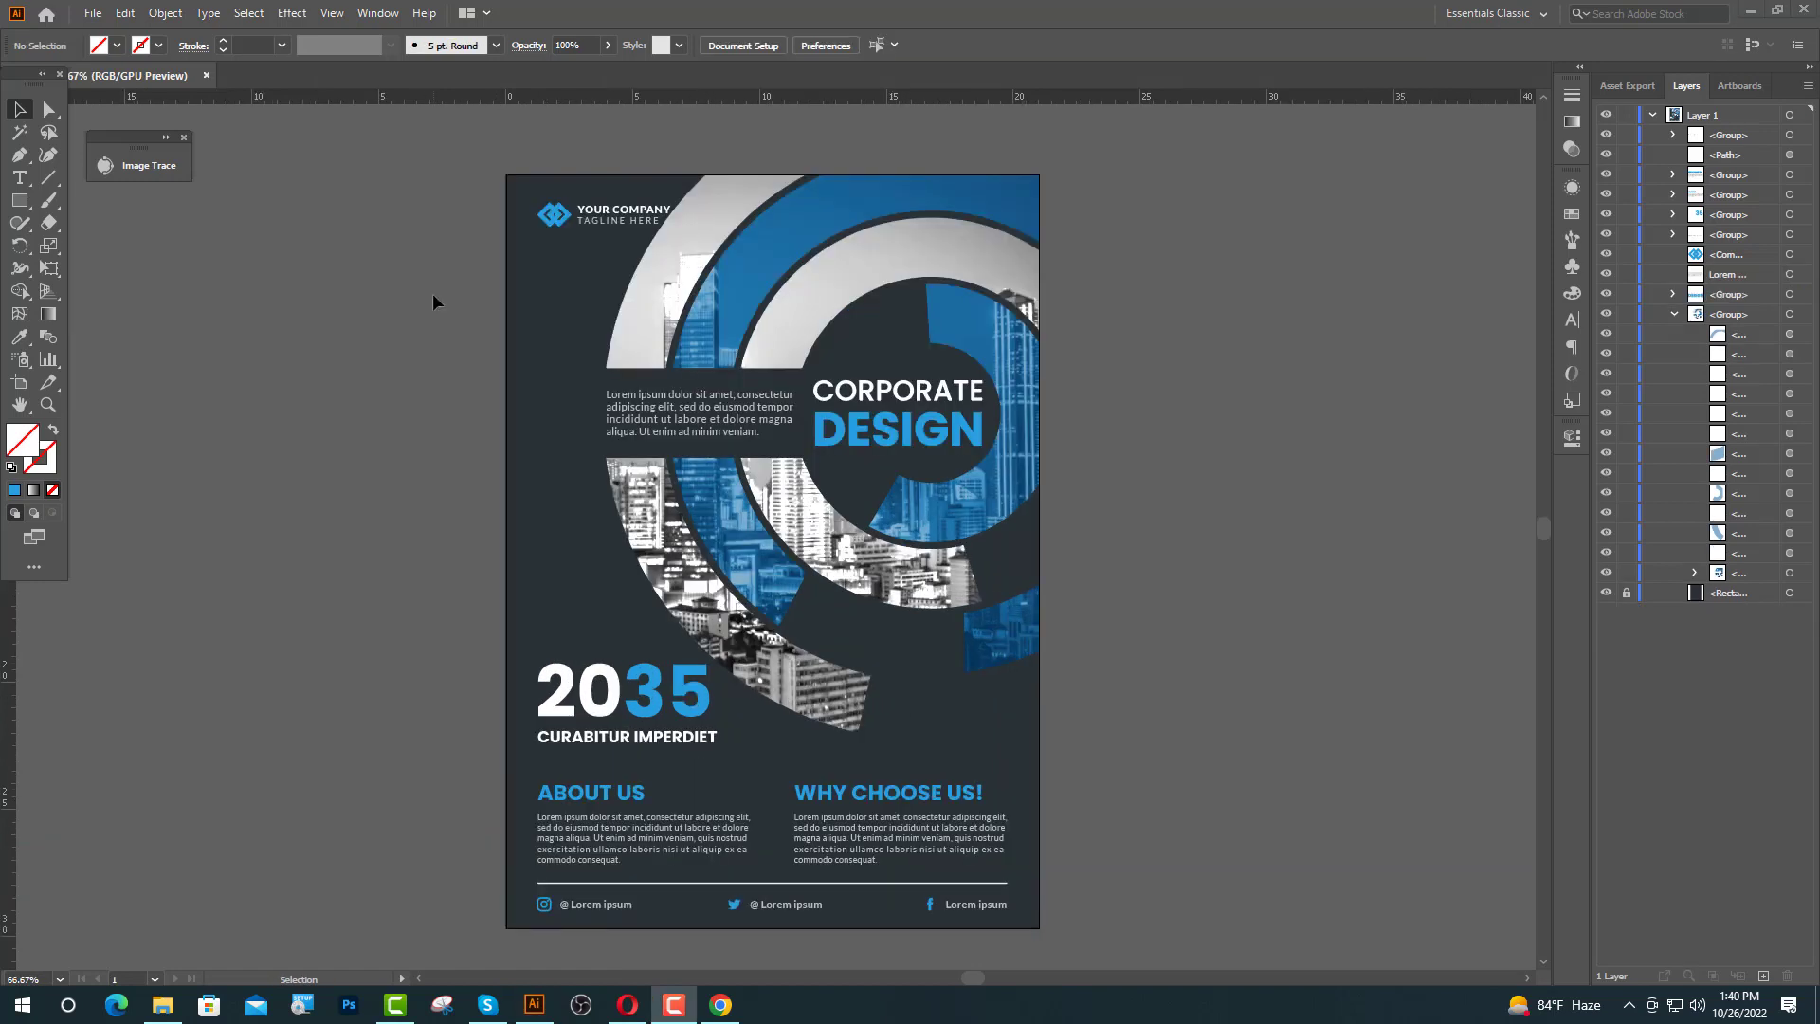